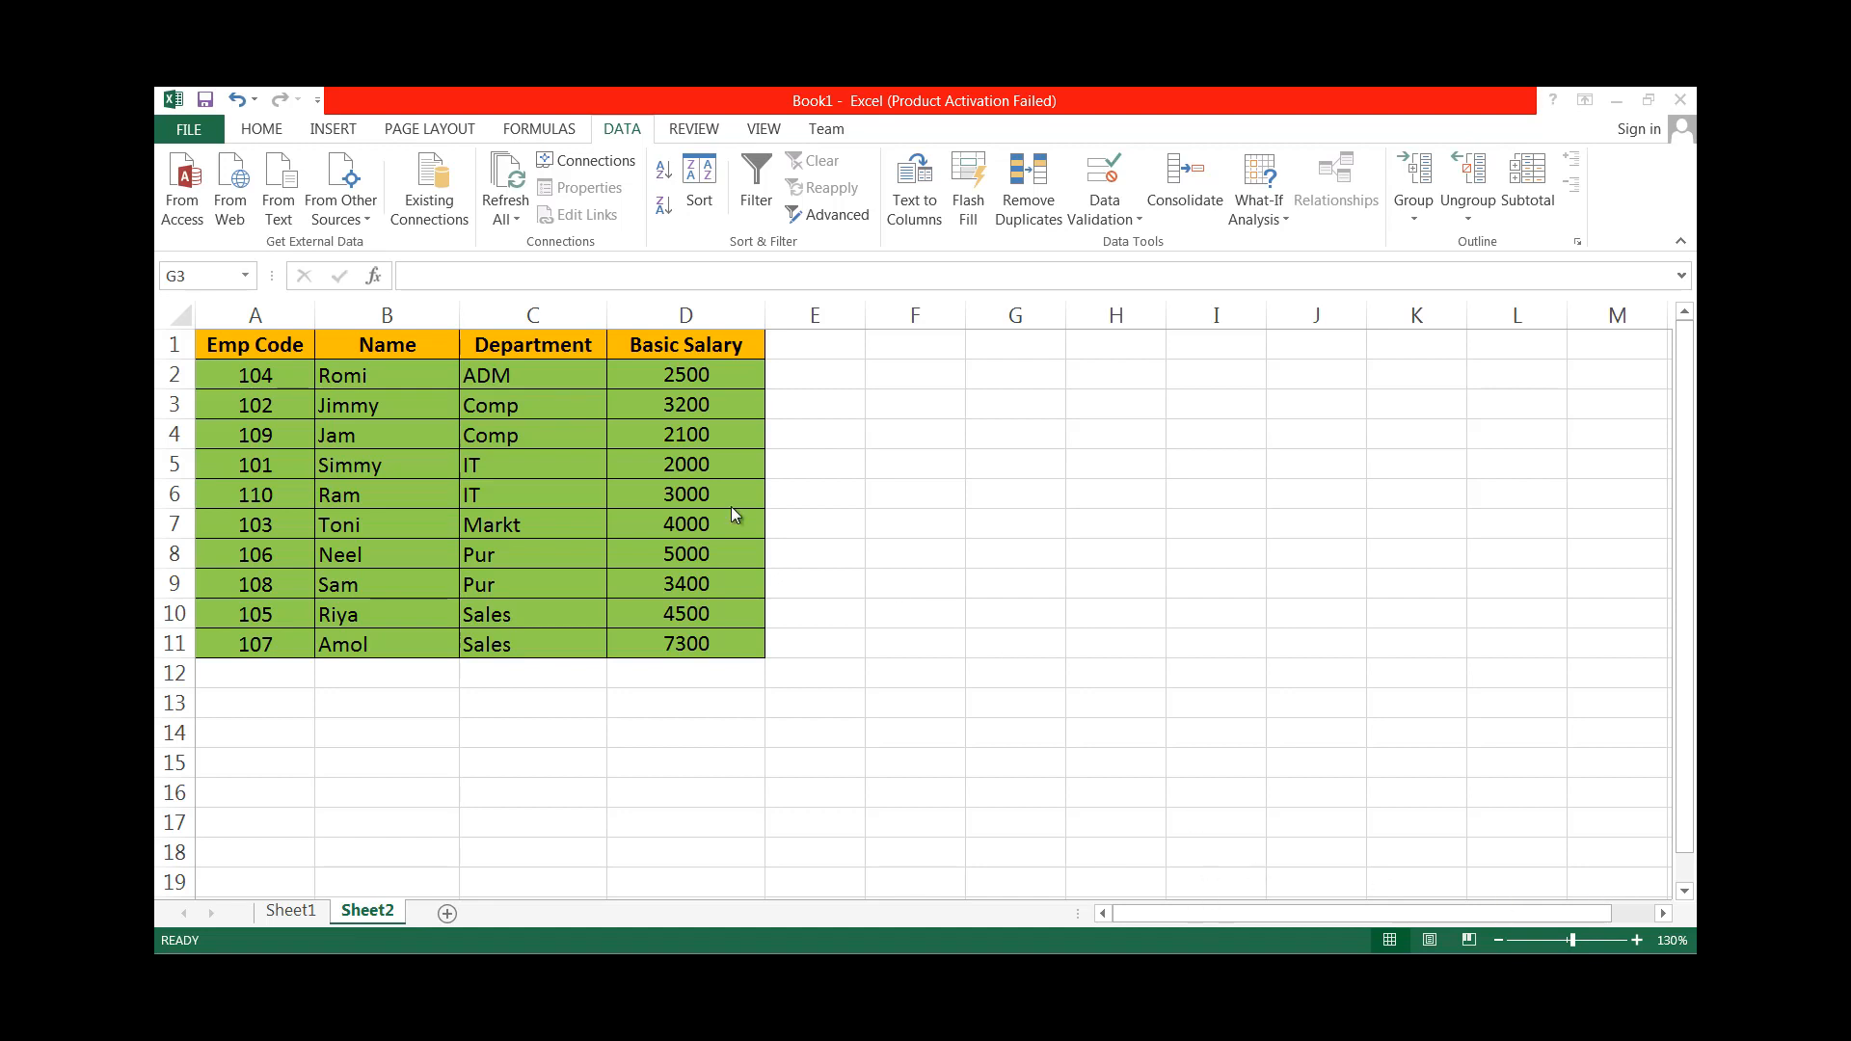
# Copy the header row A1:D1 to H4:K4 and widen columns J and K to fit their headings.
pyautogui.moveTo(260, 345); pyautogui.dragTo(656, 345)
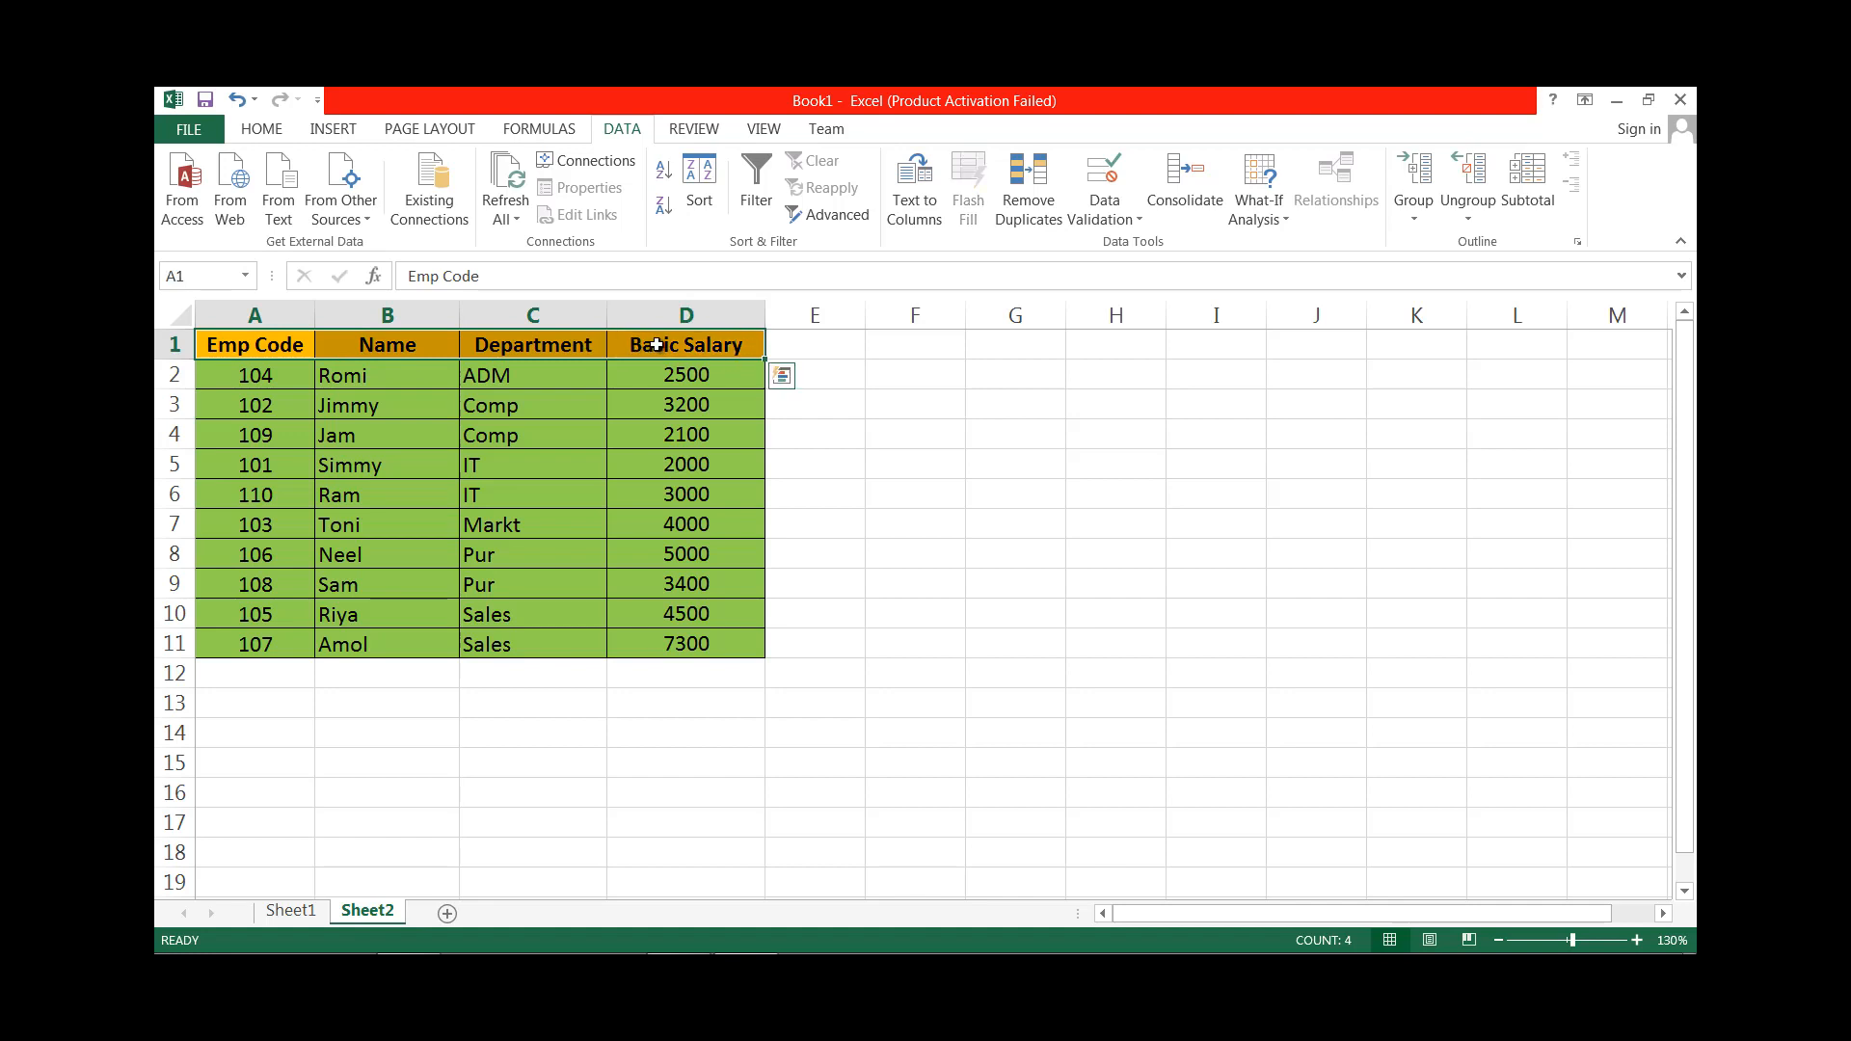
pyautogui.hotkey('ctrl', 'c')
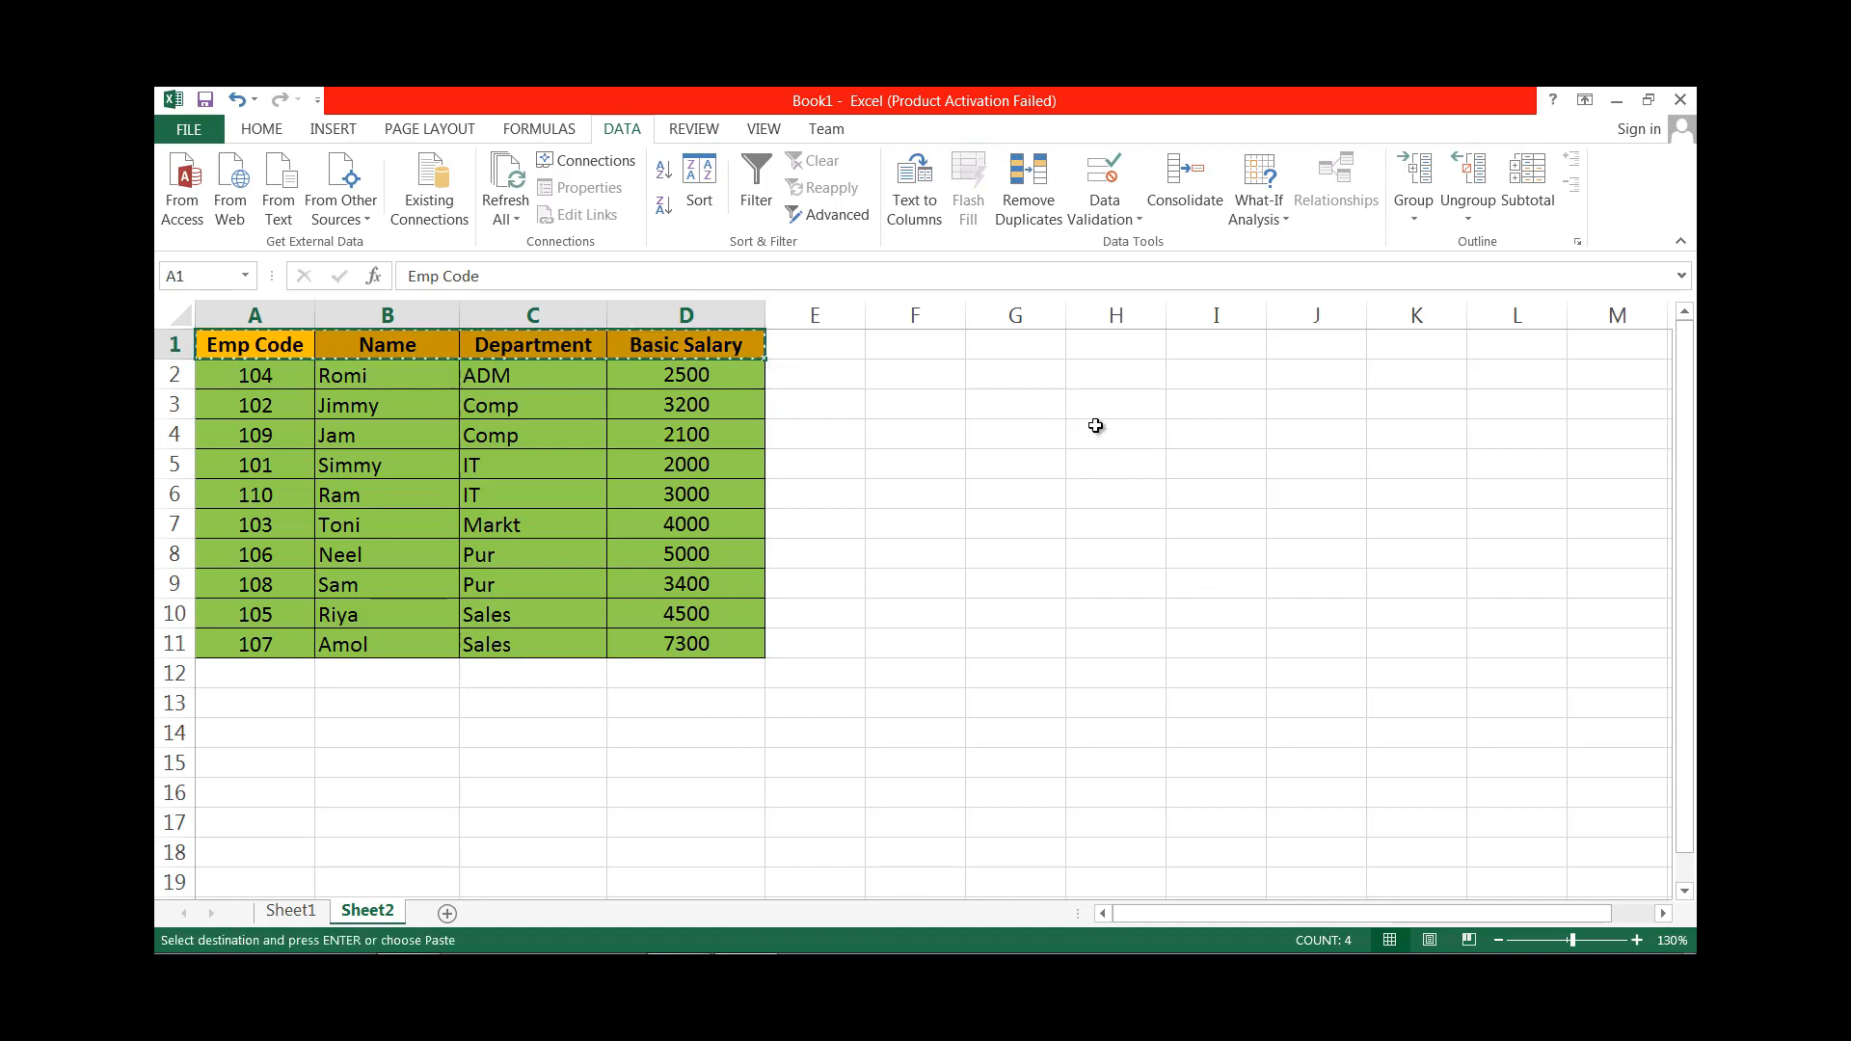
pyautogui.click(1099, 429)
pyautogui.hotkey('ctrl', 'v')
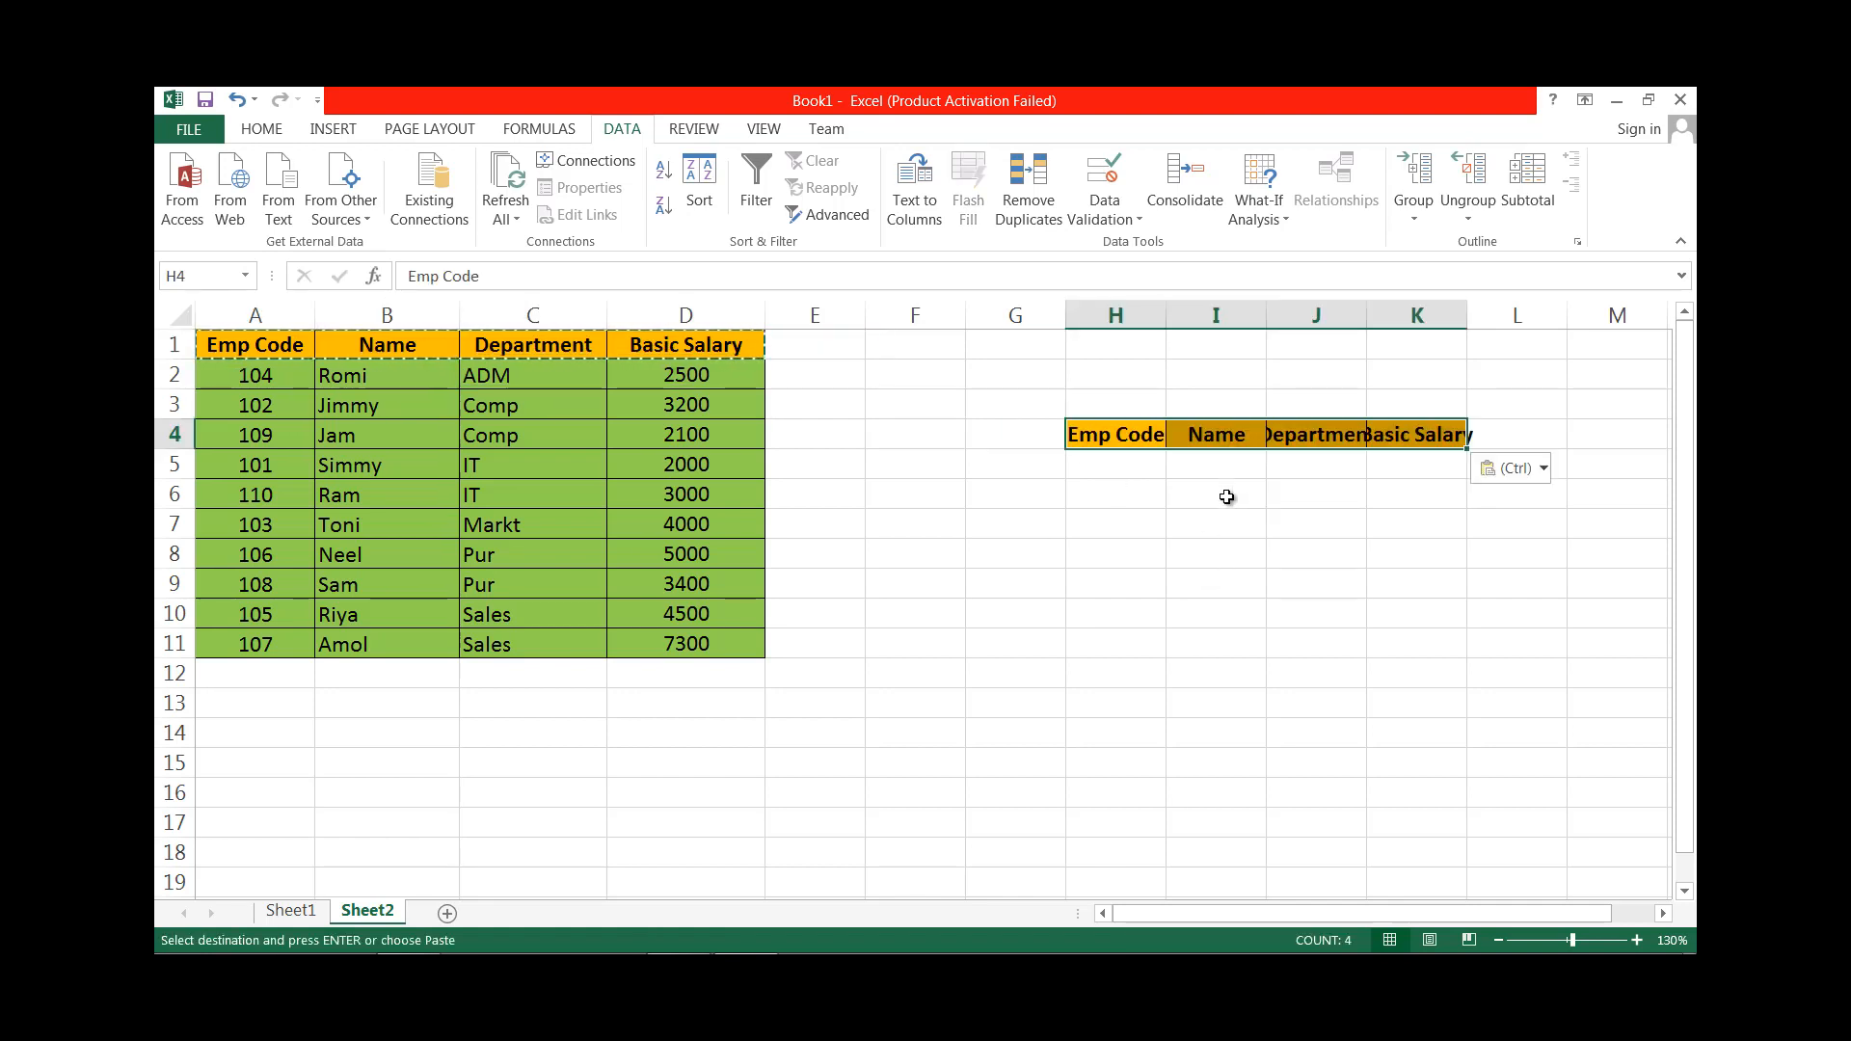
pyautogui.click(1255, 374)
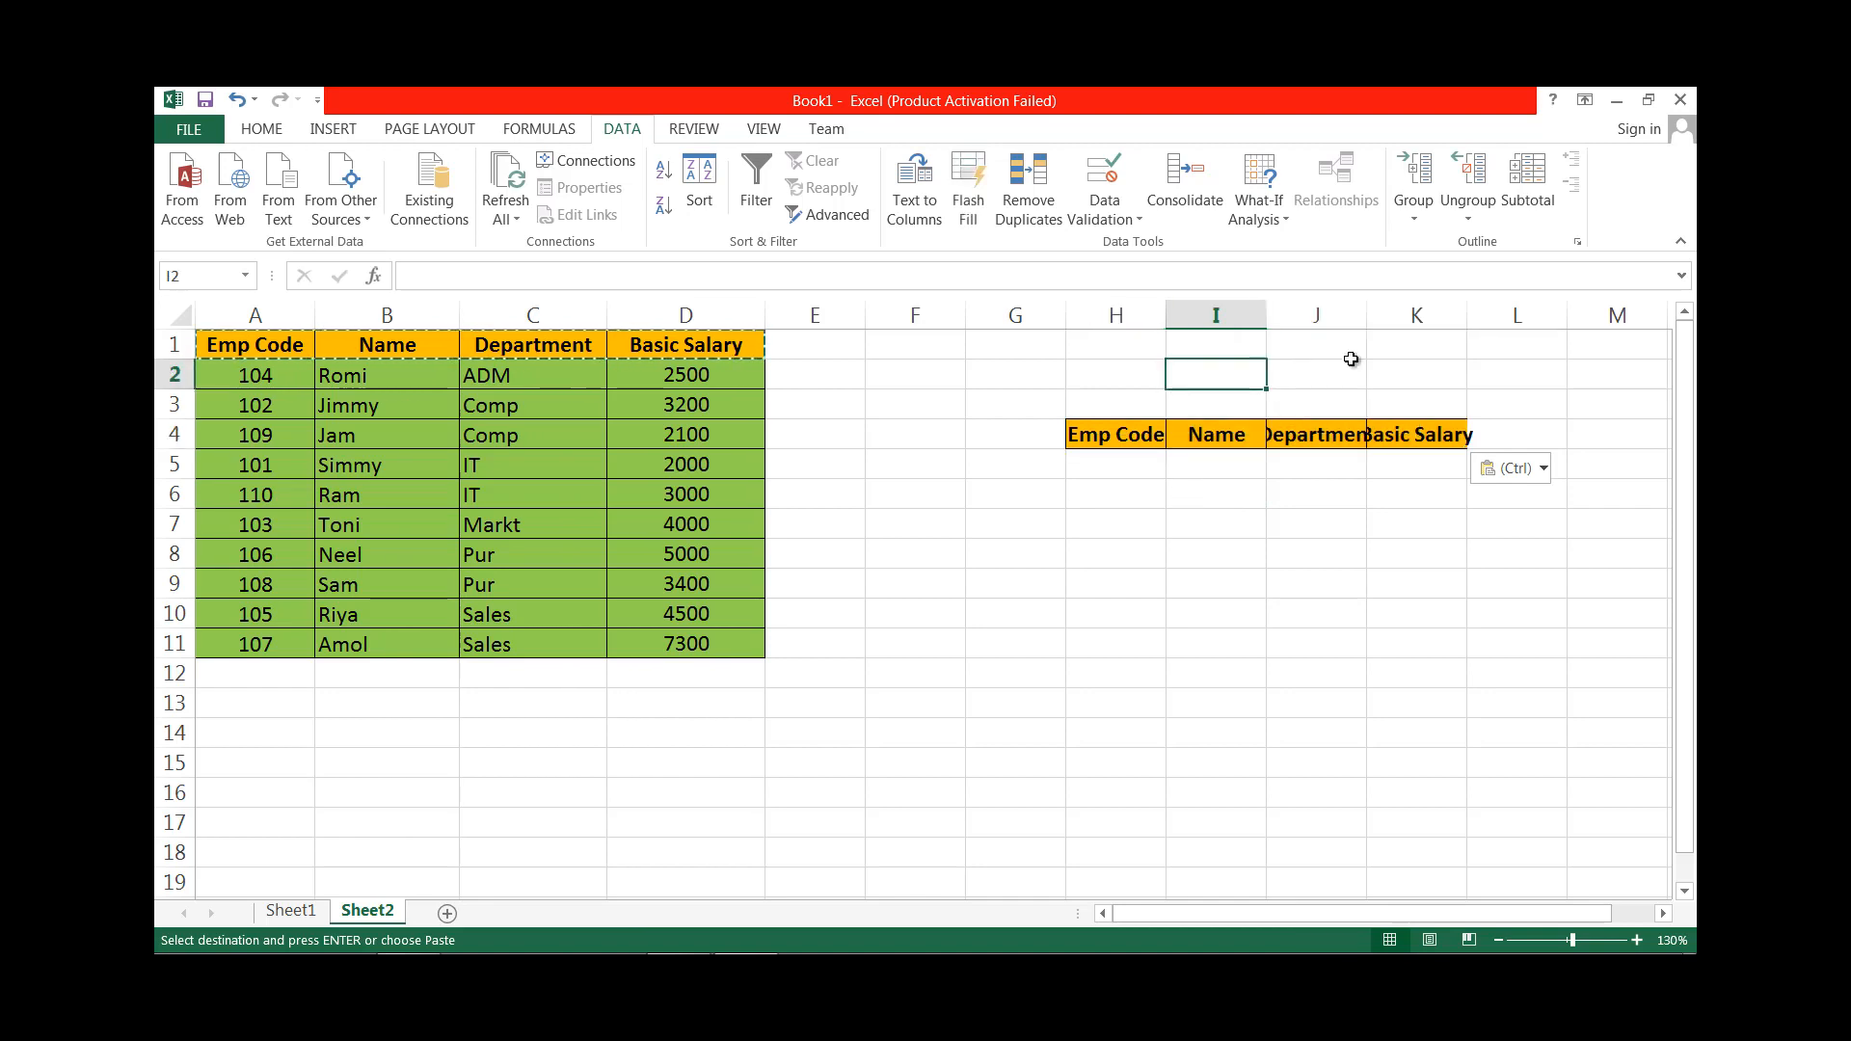
pyautogui.moveTo(1361, 316); pyautogui.dragTo(1569, 312)
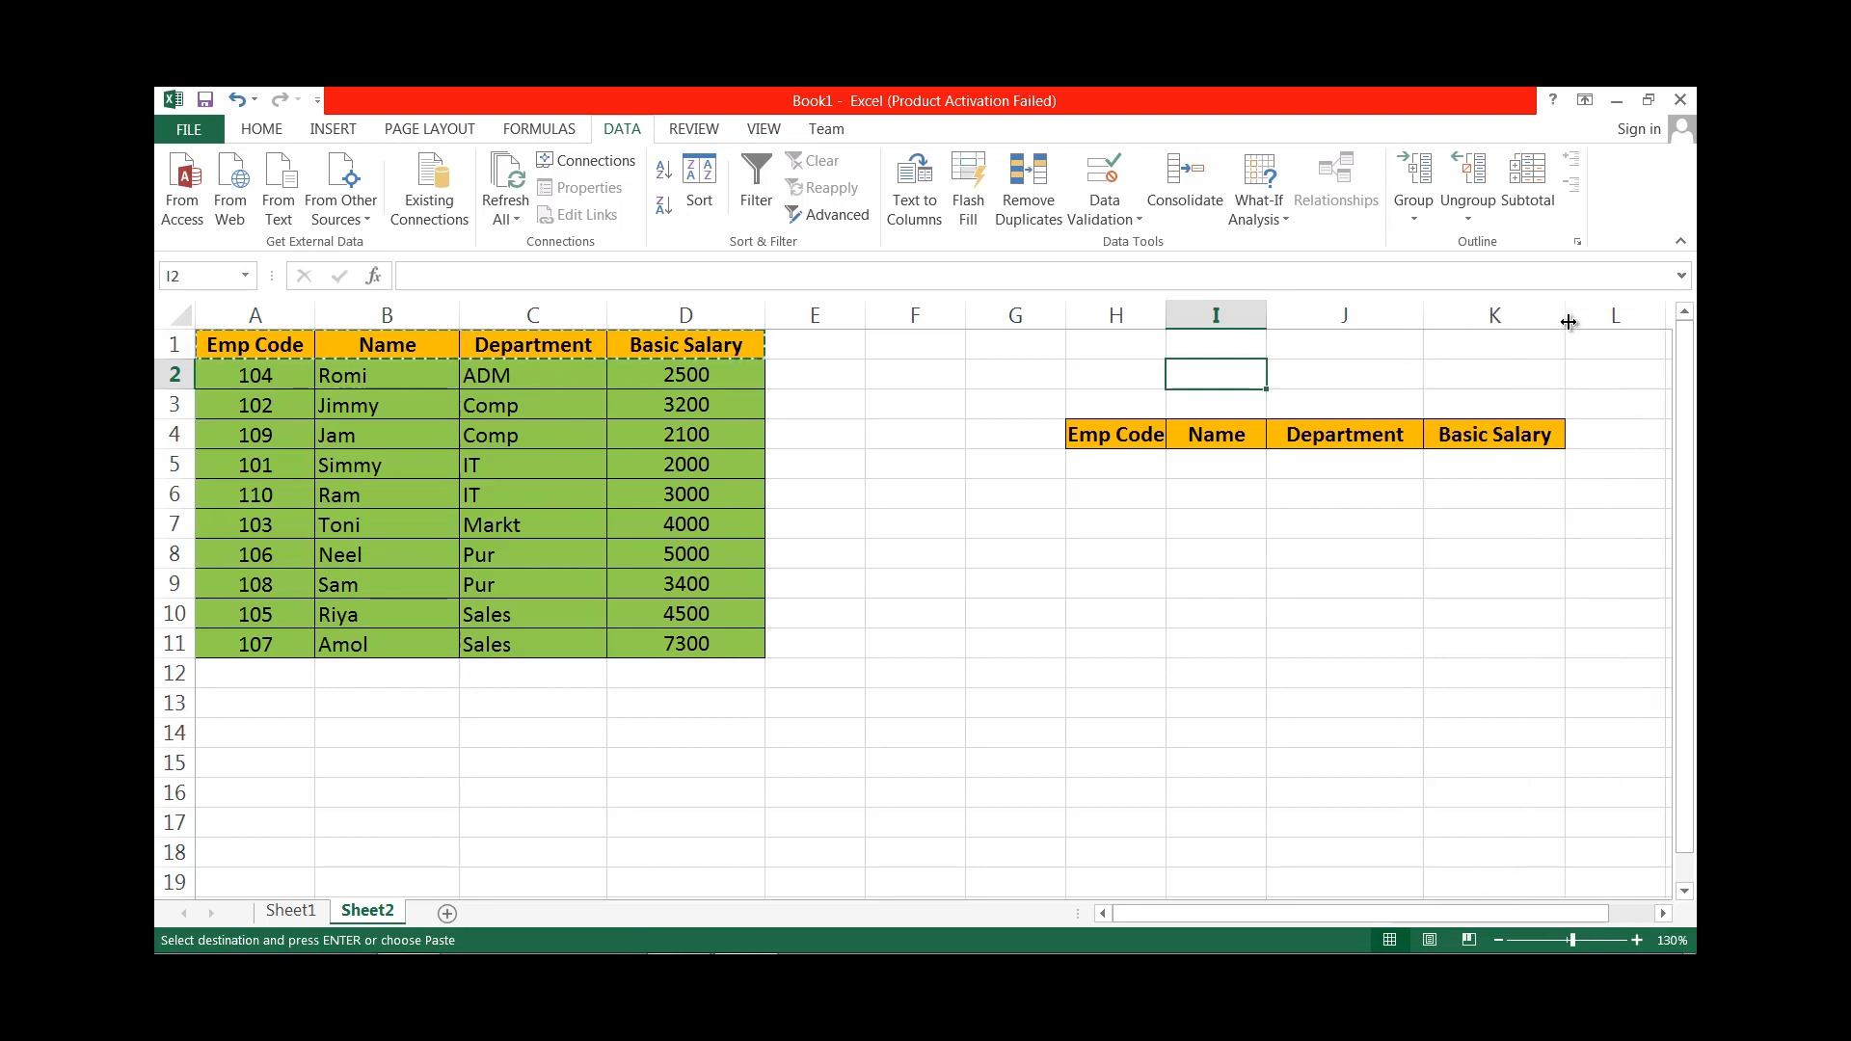
pyautogui.click(1118, 462)
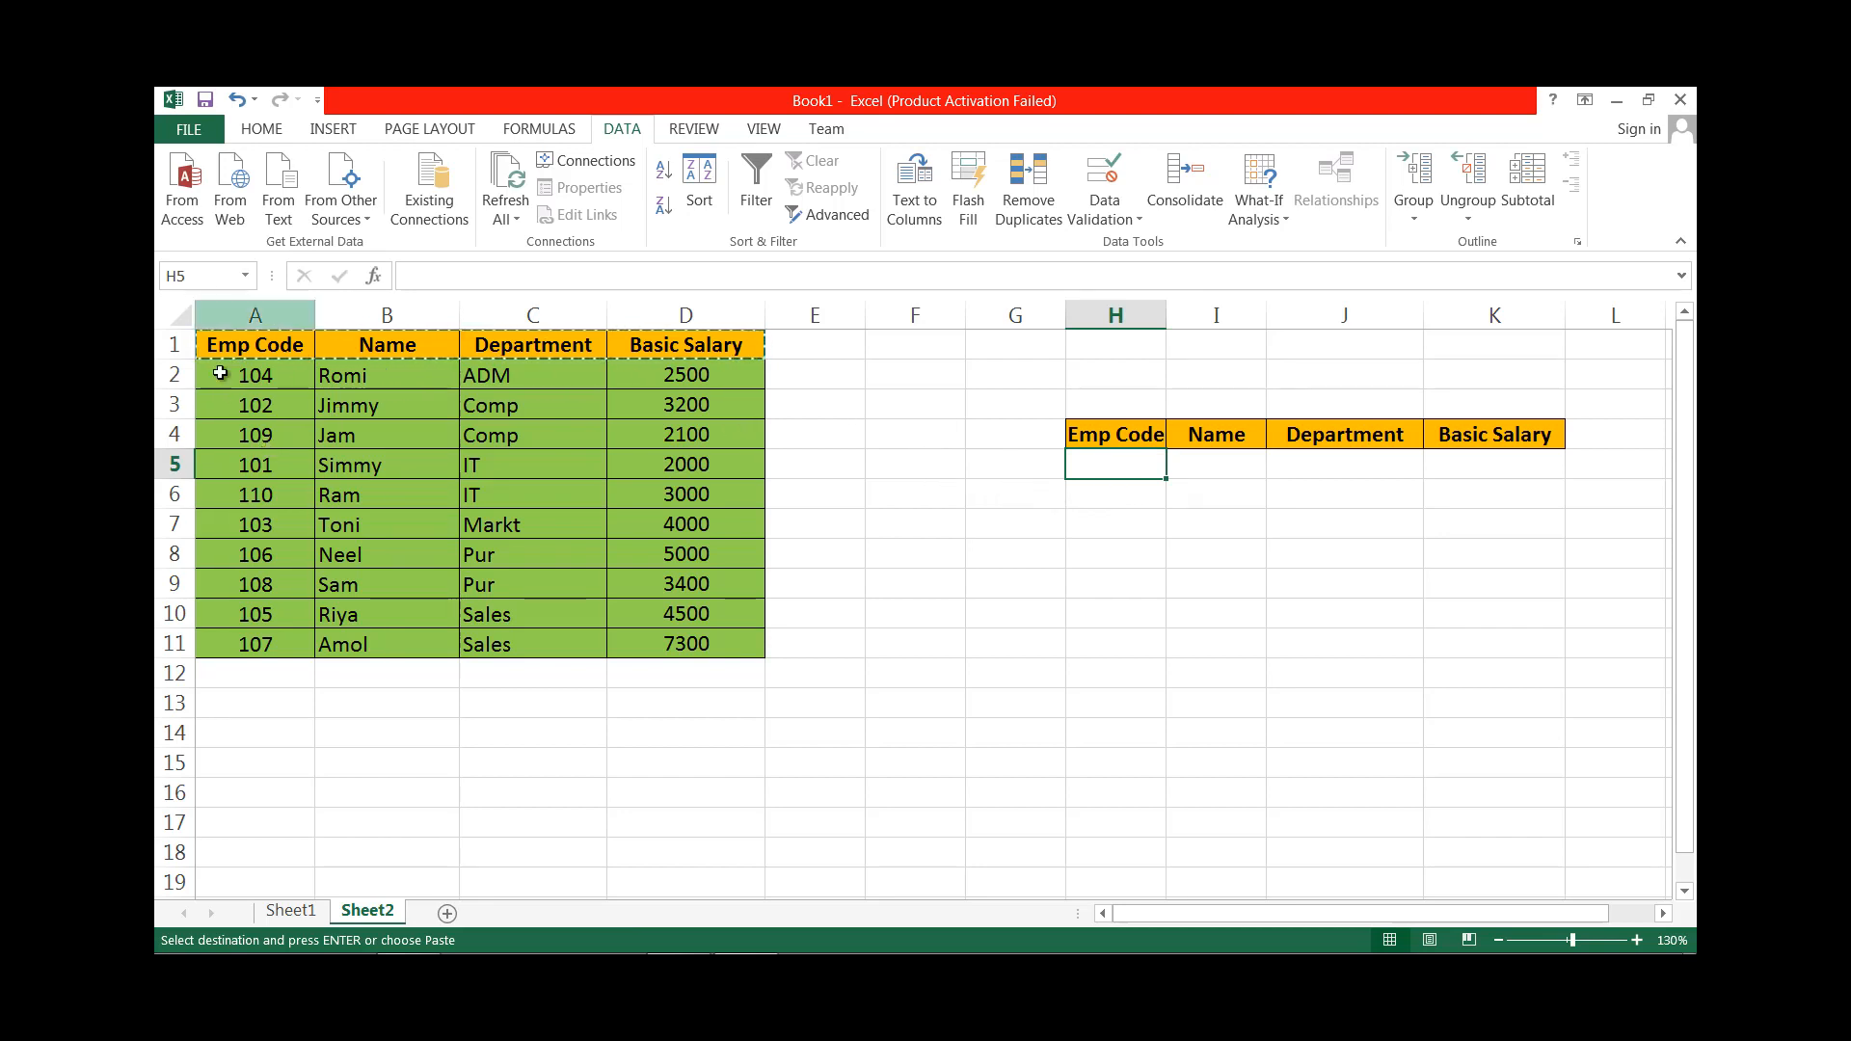
pyautogui.click(1217, 590)
pyautogui.click(1124, 468)
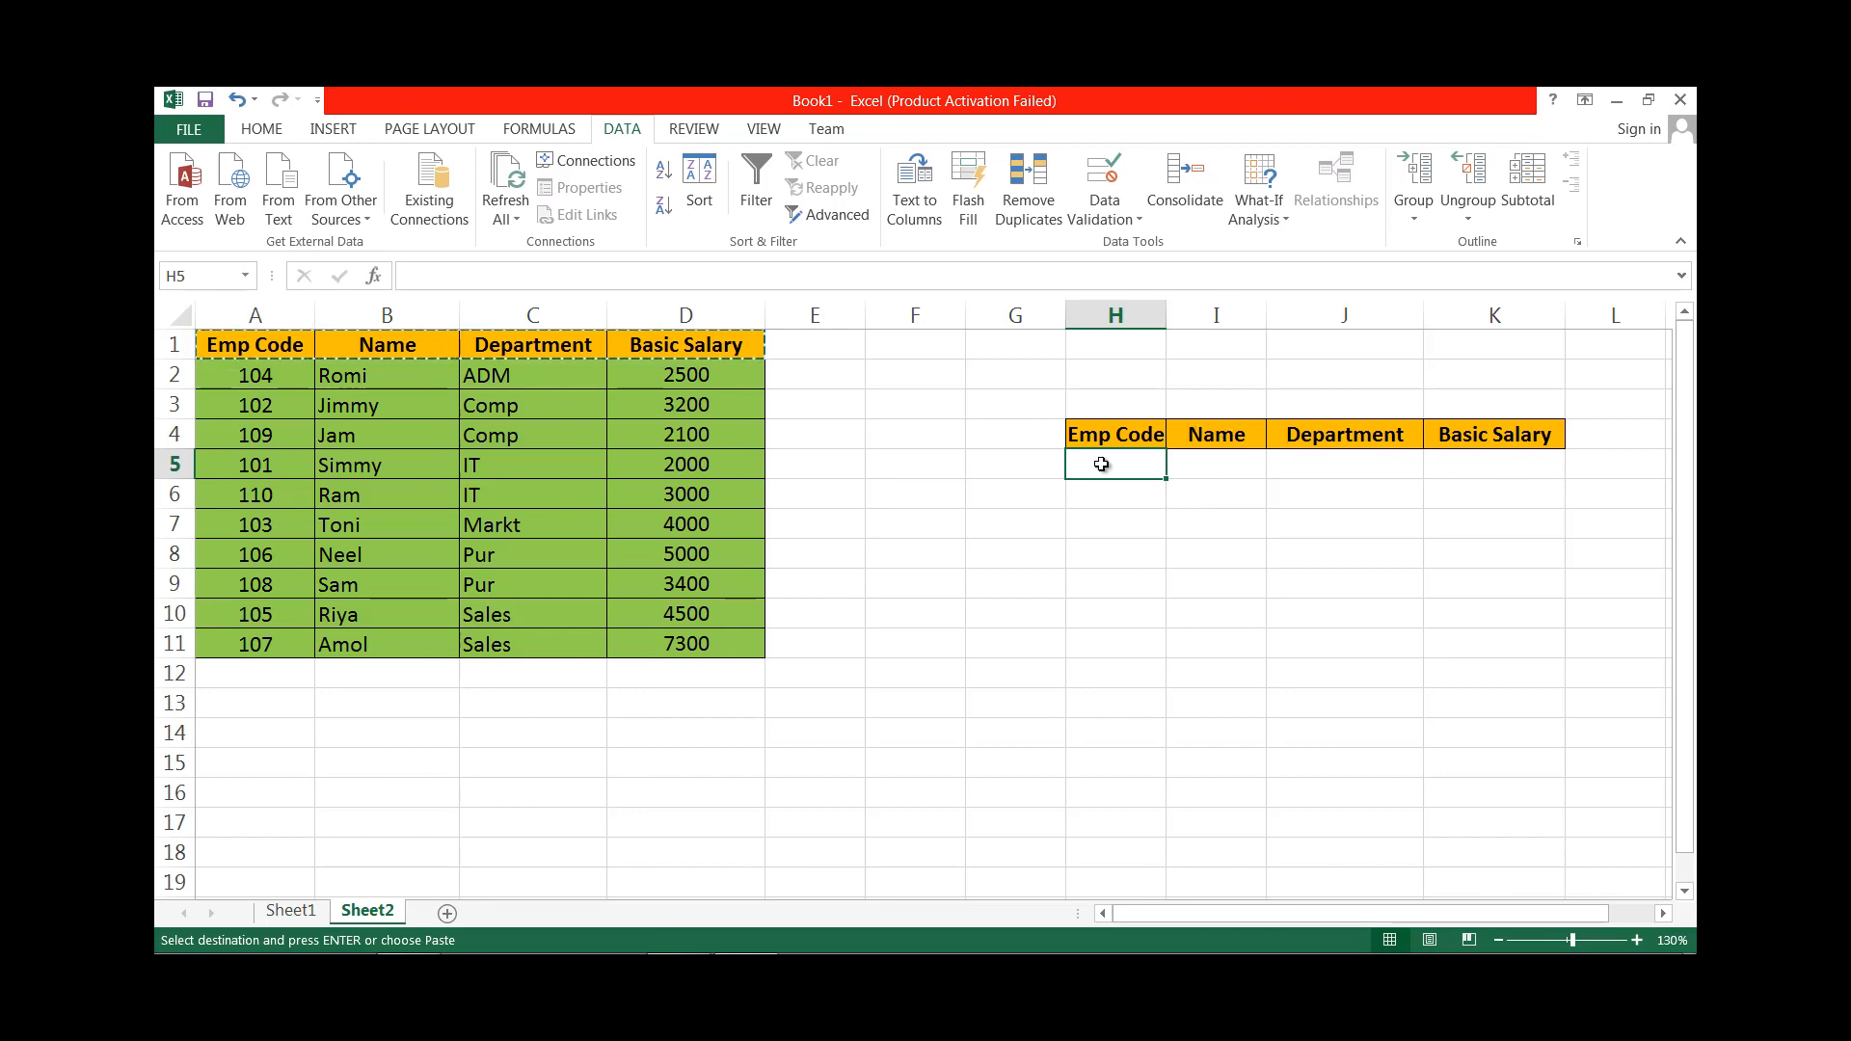
# Enter the formula =VLOOKUP(H5,A1:D11,2,FALSE) in I5 to look up the employee name by exact match.
pyautogui.click(1218, 468)
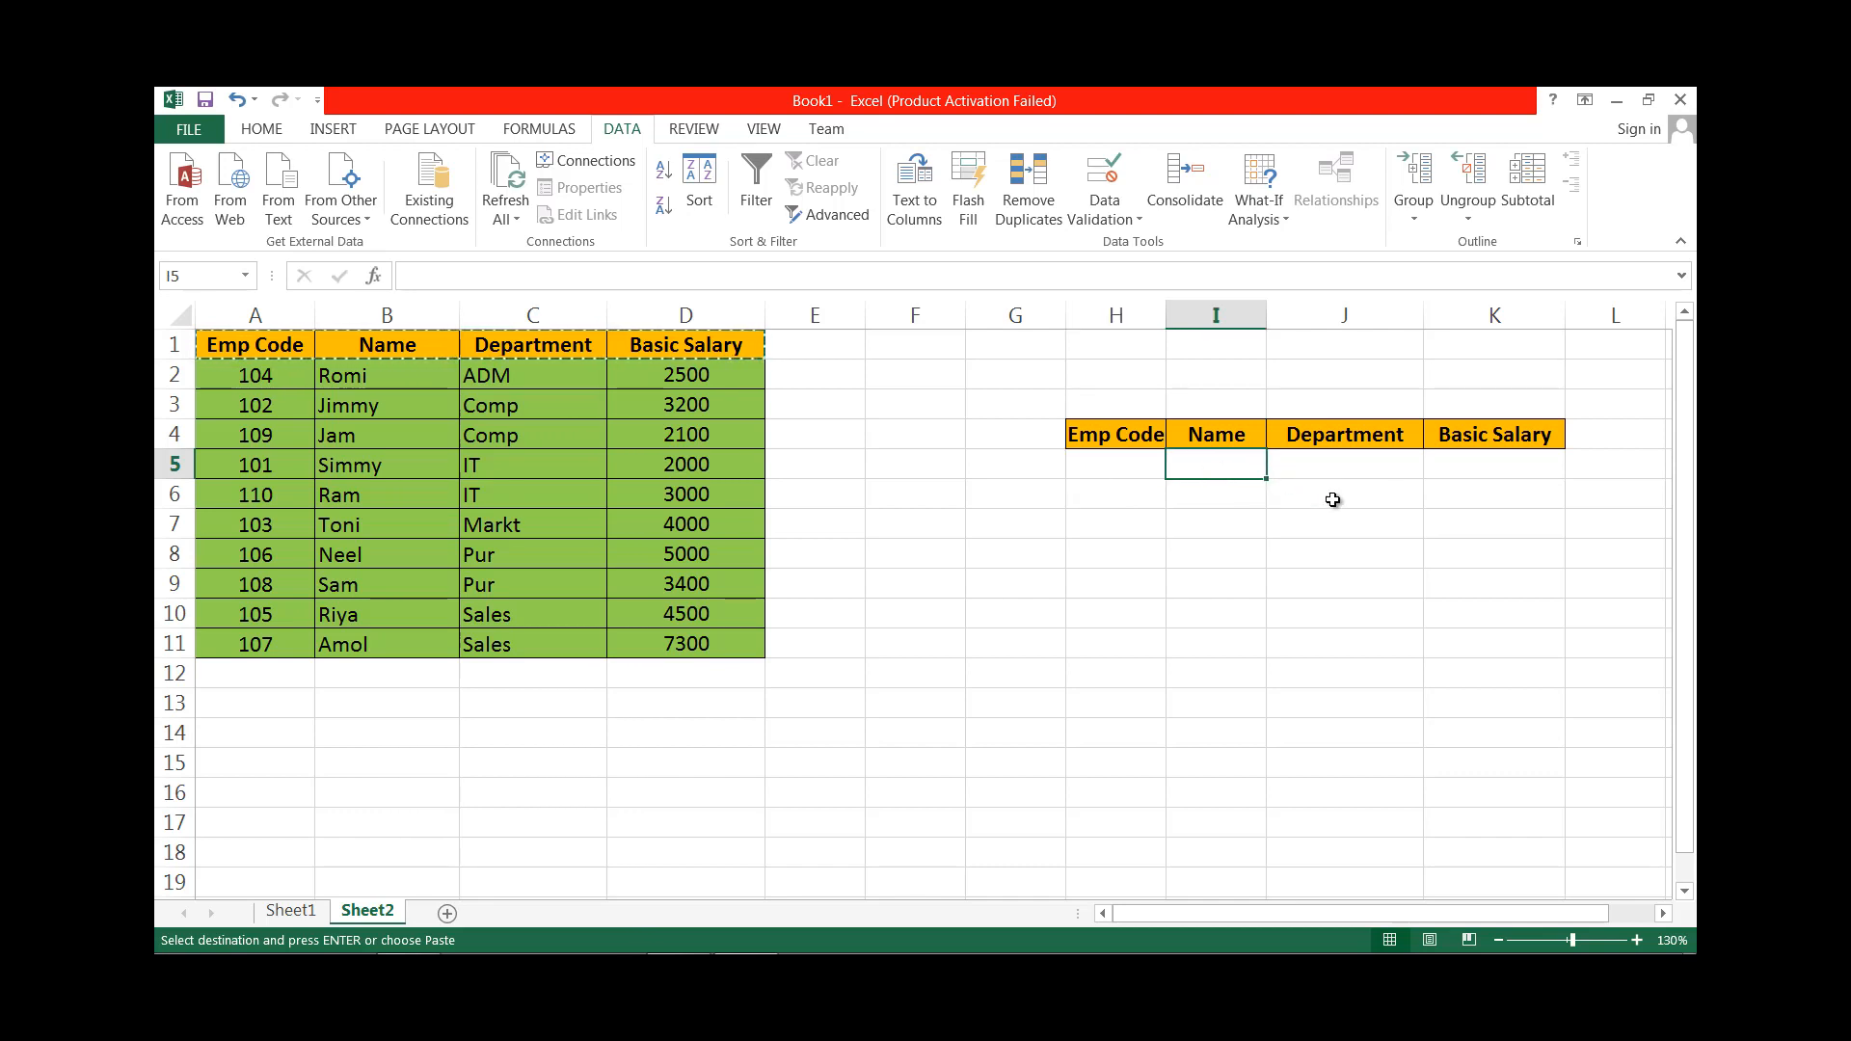
pyautogui.write('=')
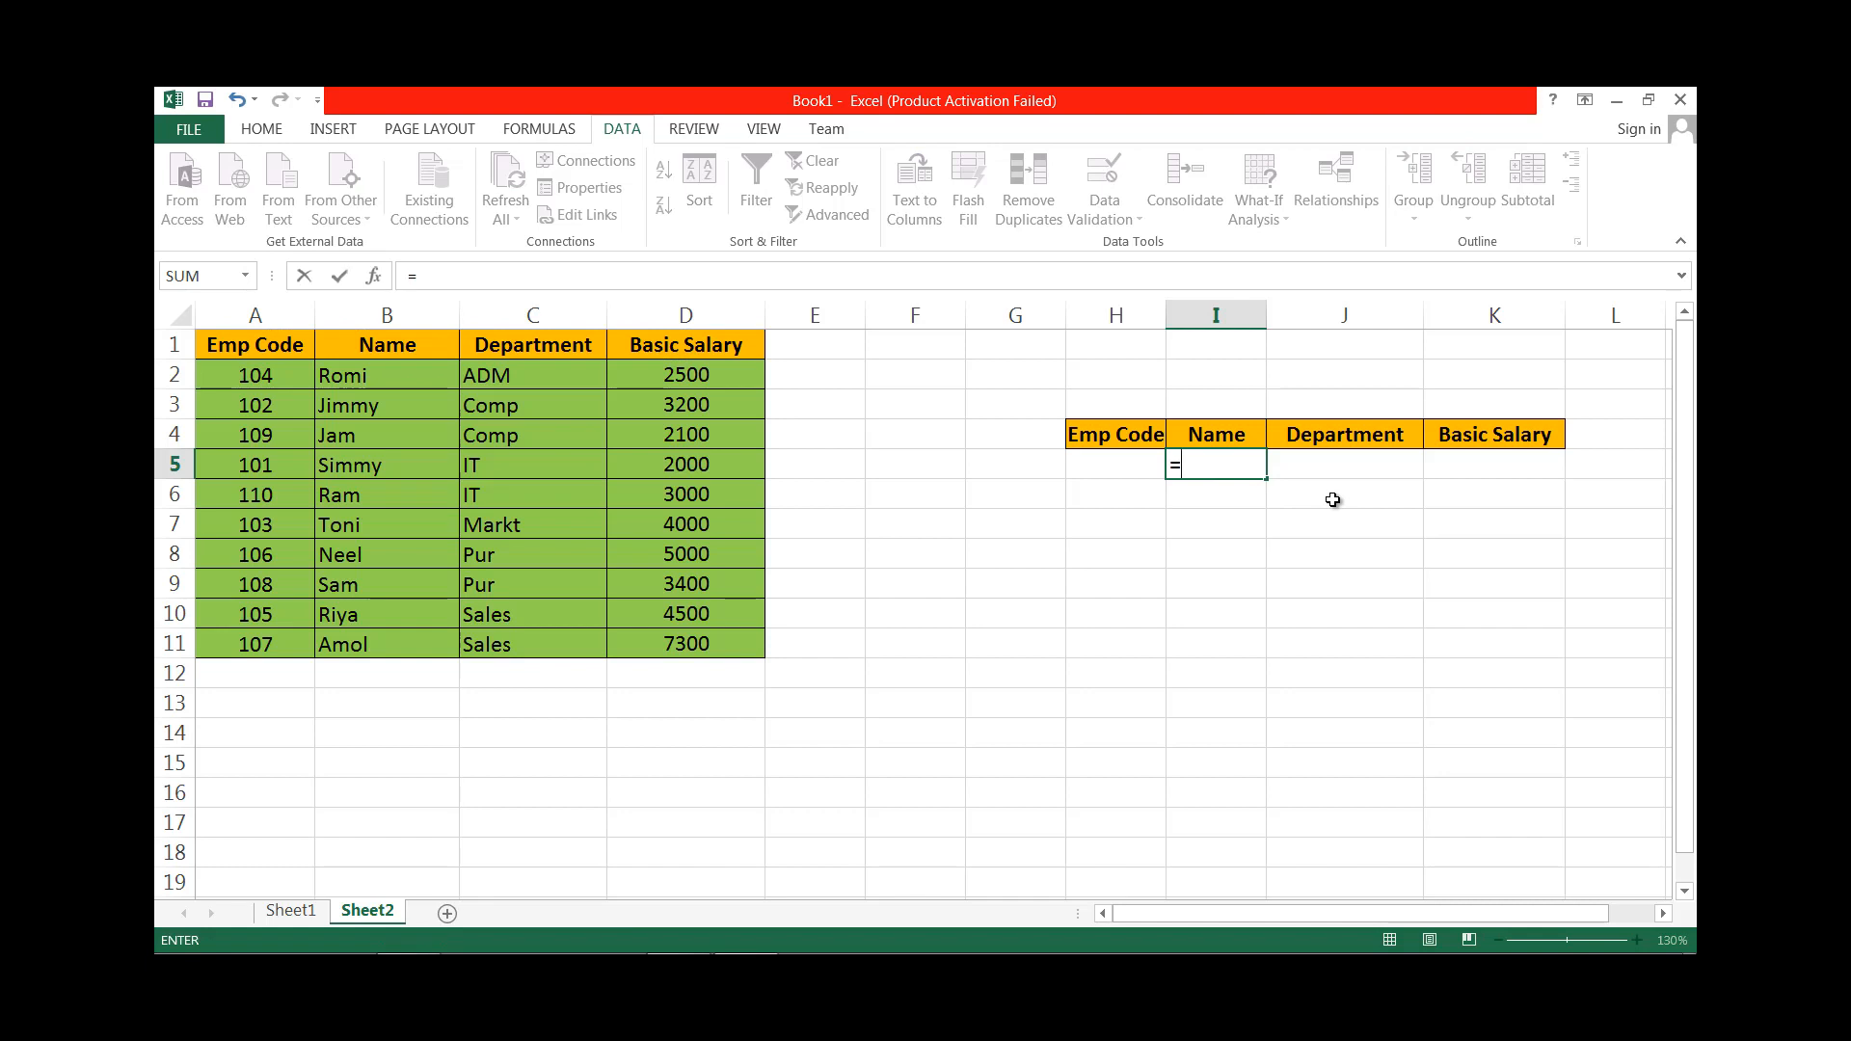
pyautogui.write('vlo')
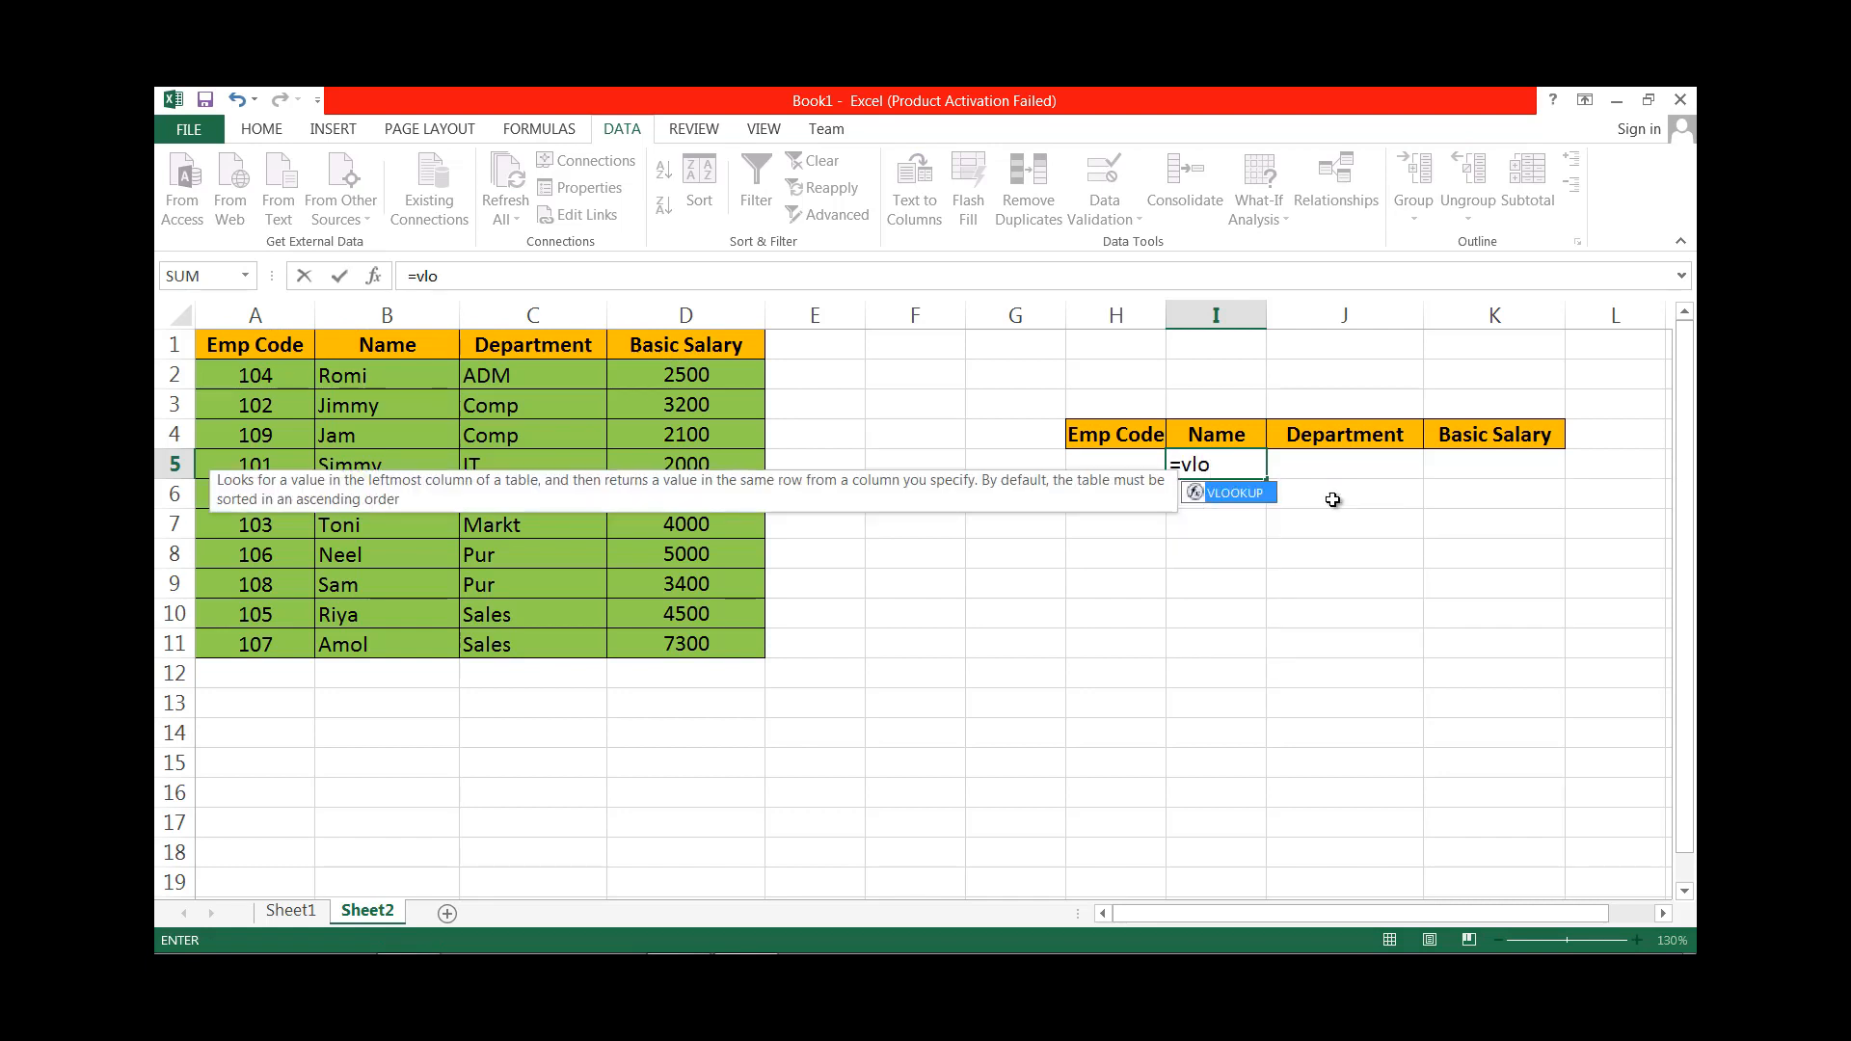
pyautogui.press('Tab')
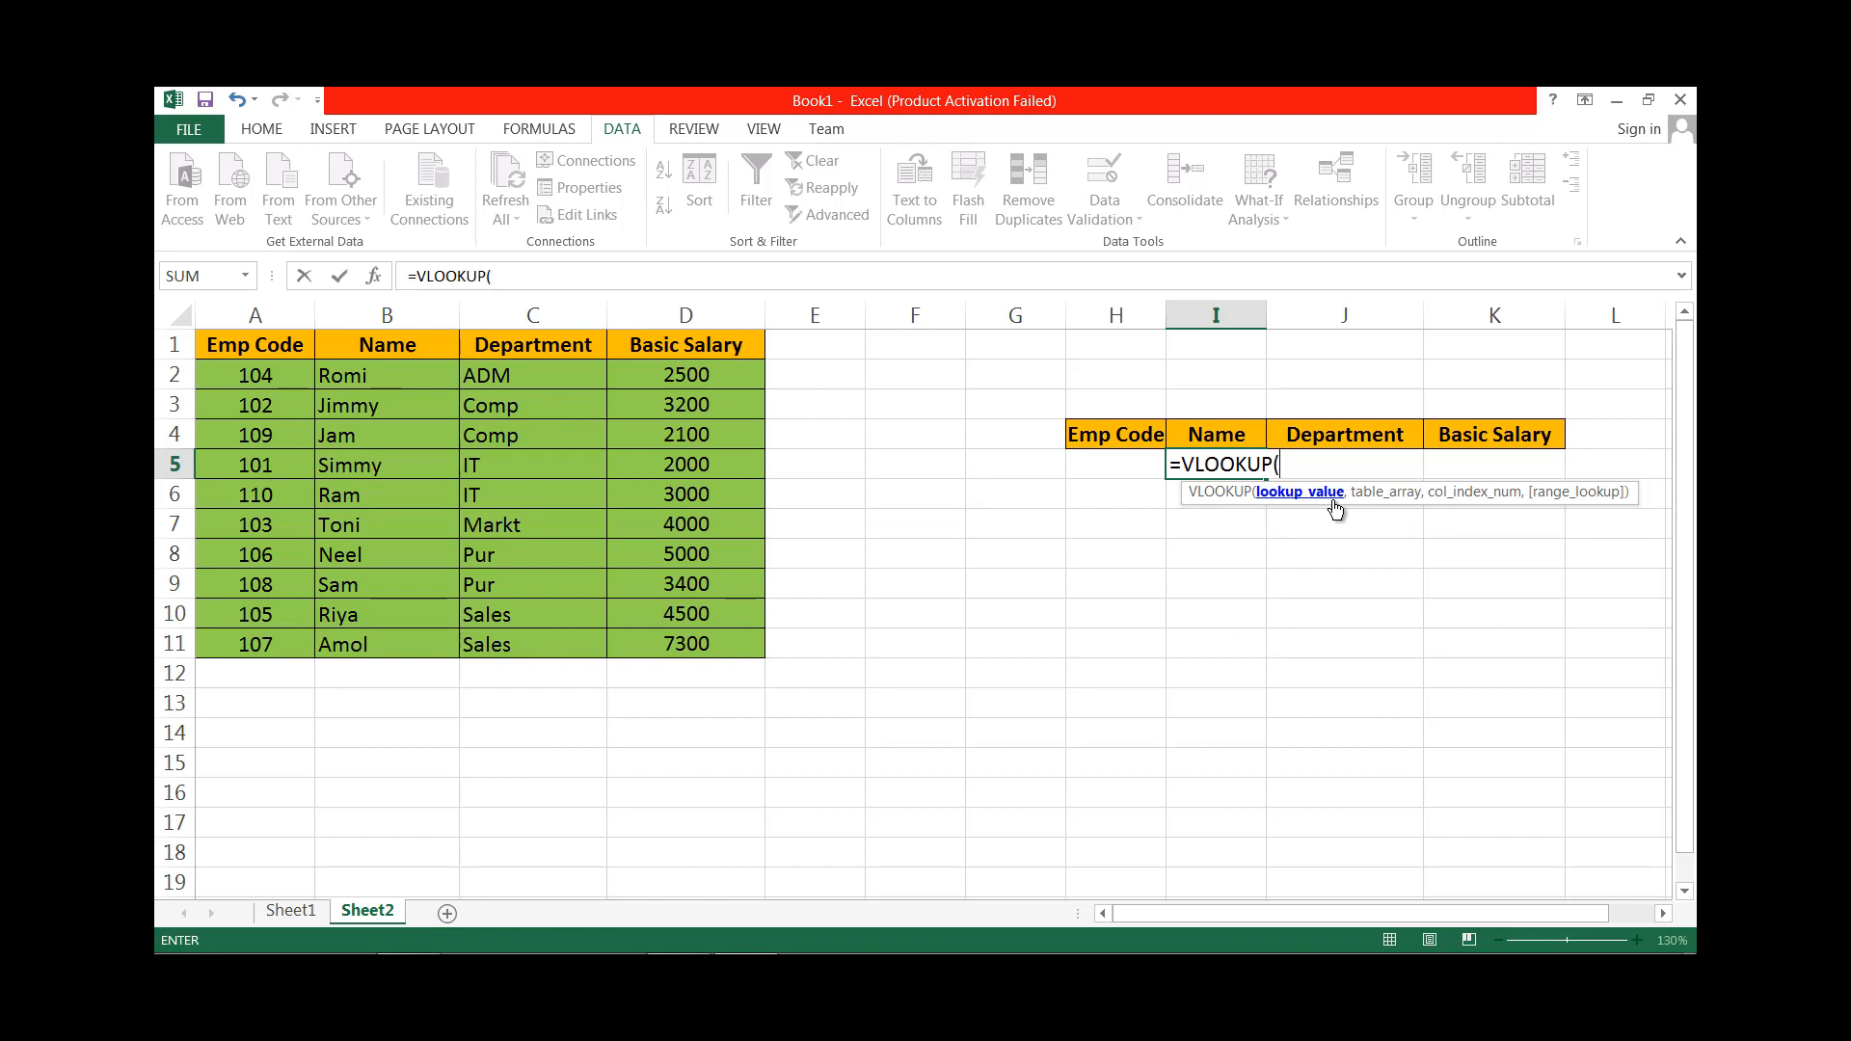
pyautogui.click(1135, 466)
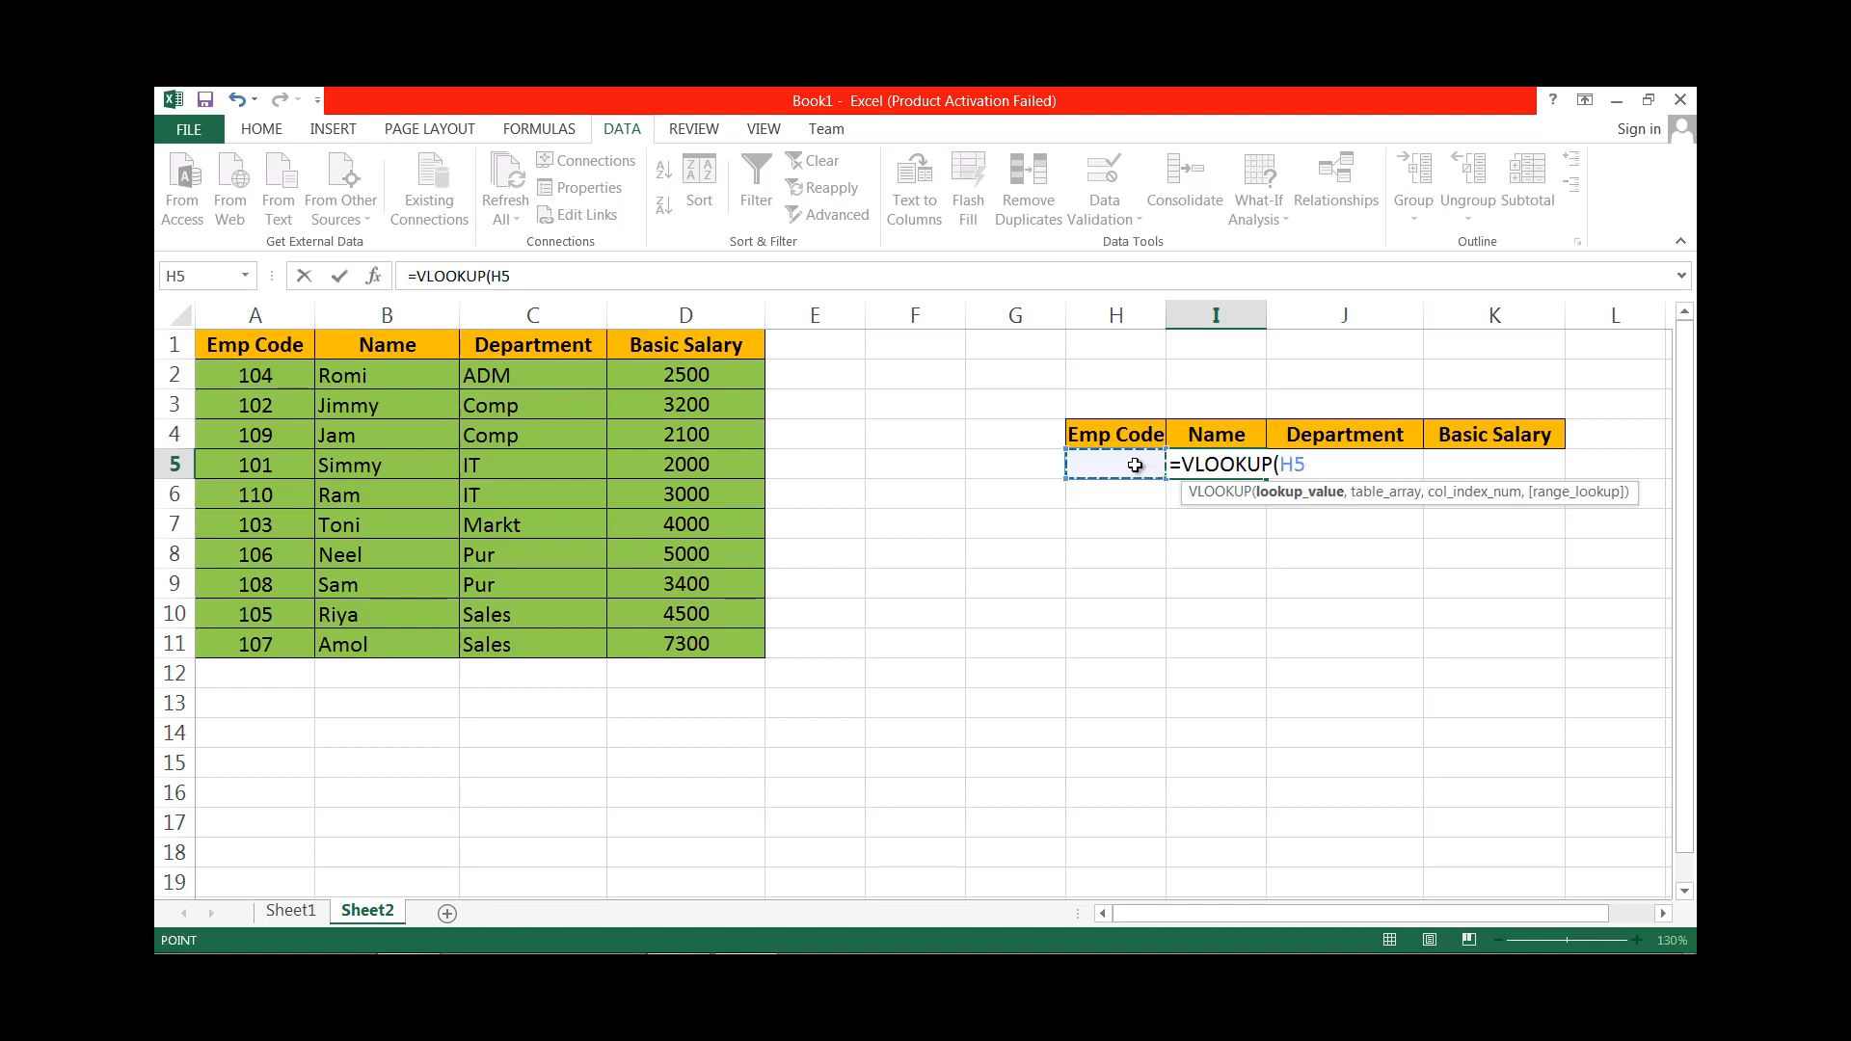
pyautogui.write(',')
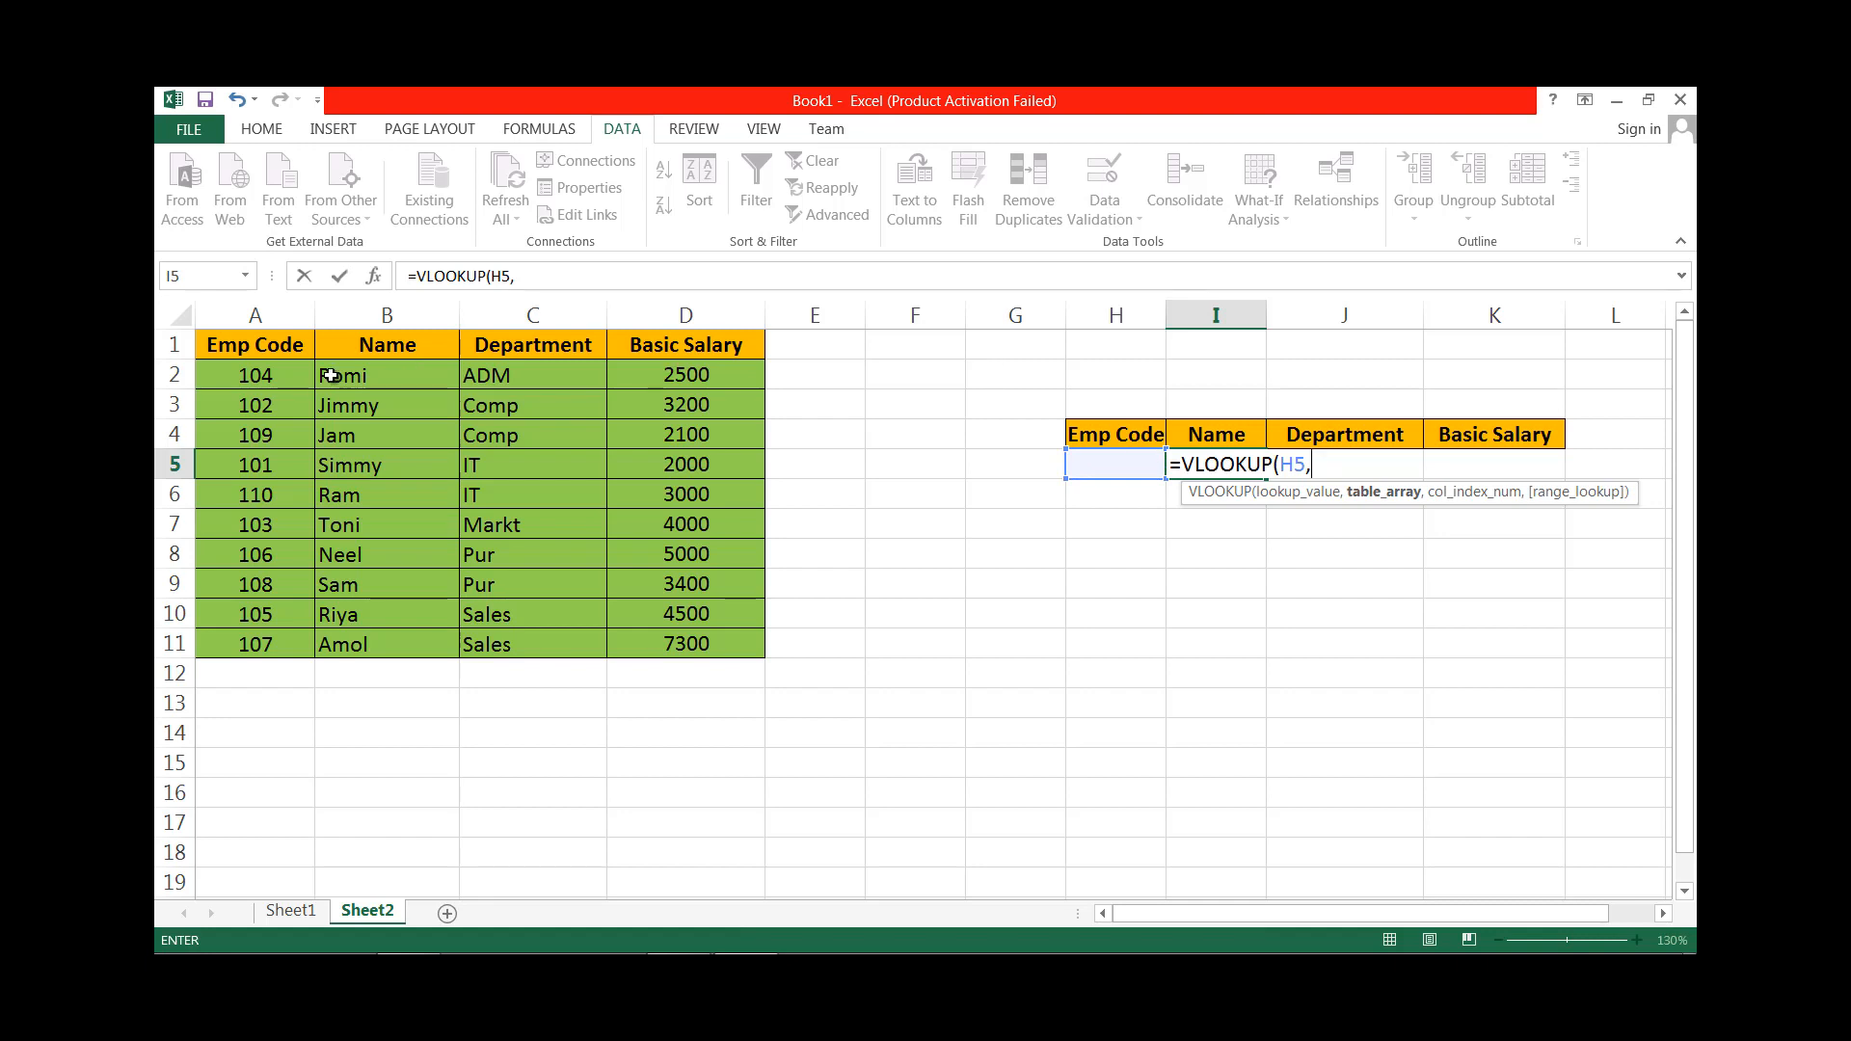
pyautogui.moveTo(268, 344); pyautogui.dragTo(690, 641)
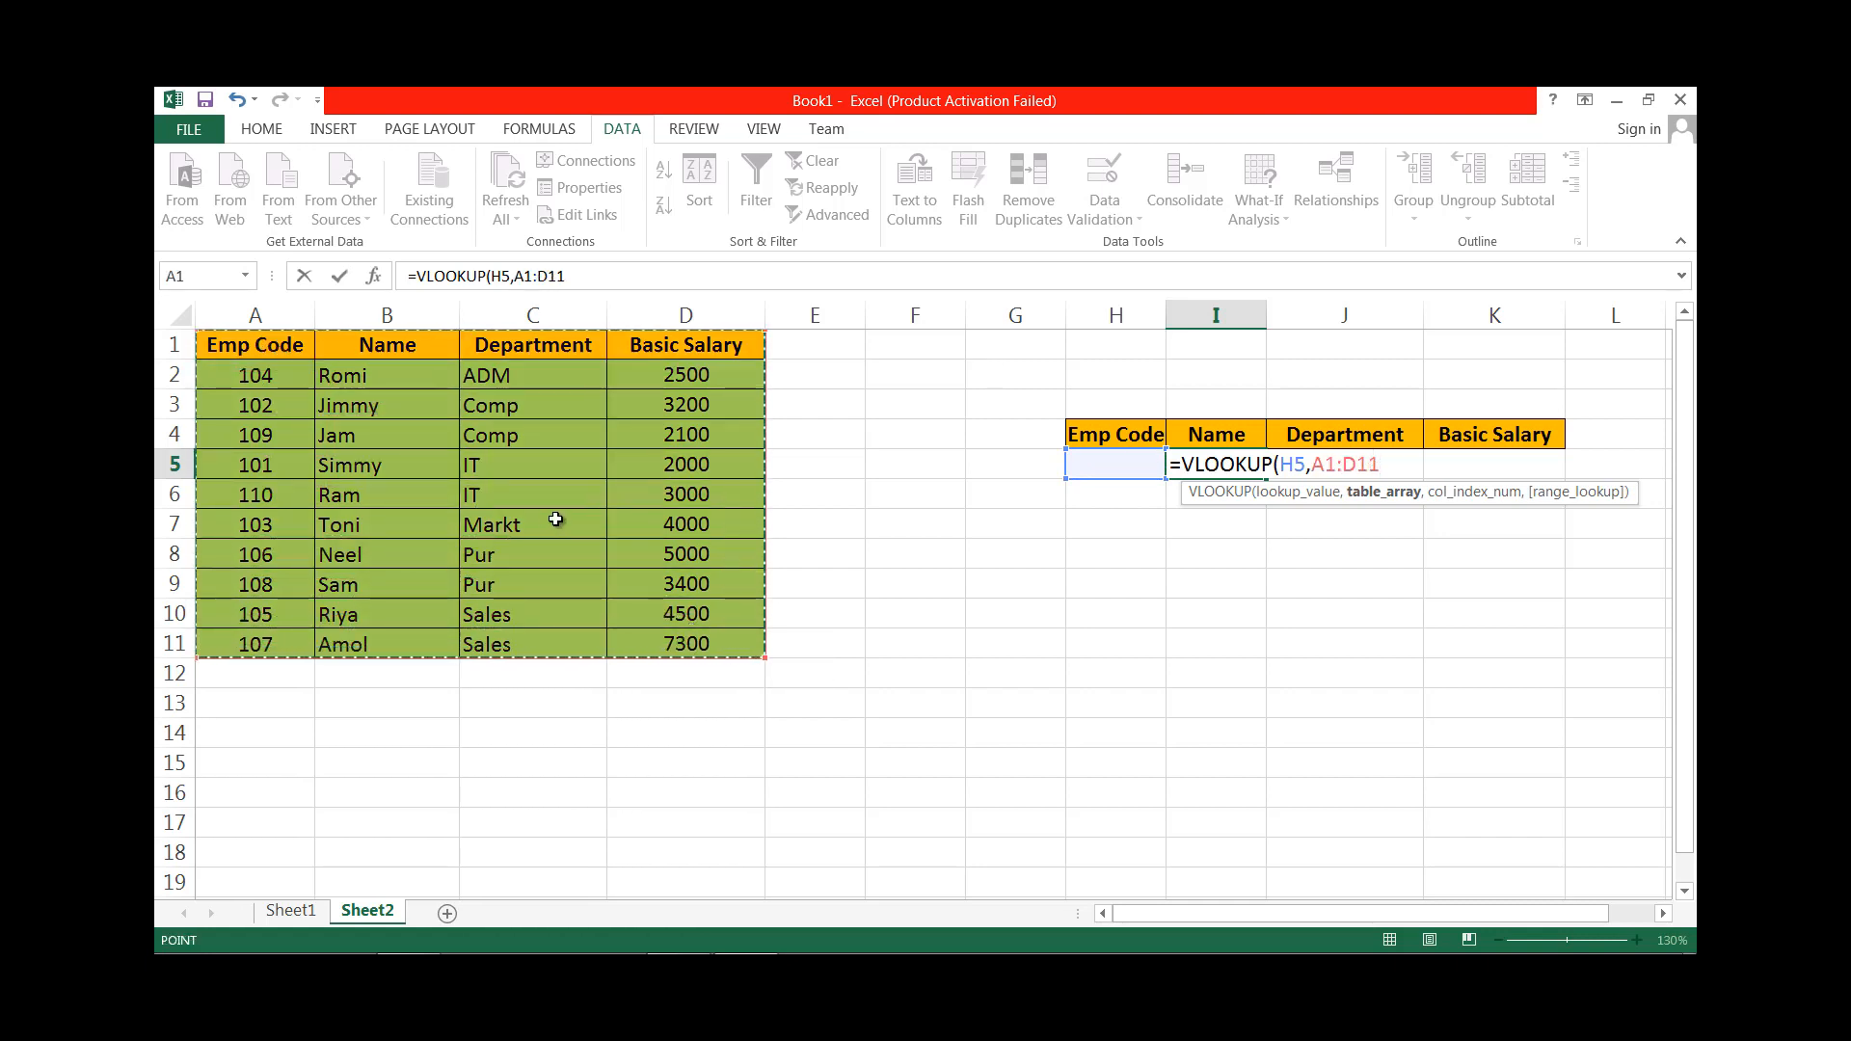
pyautogui.write(',')
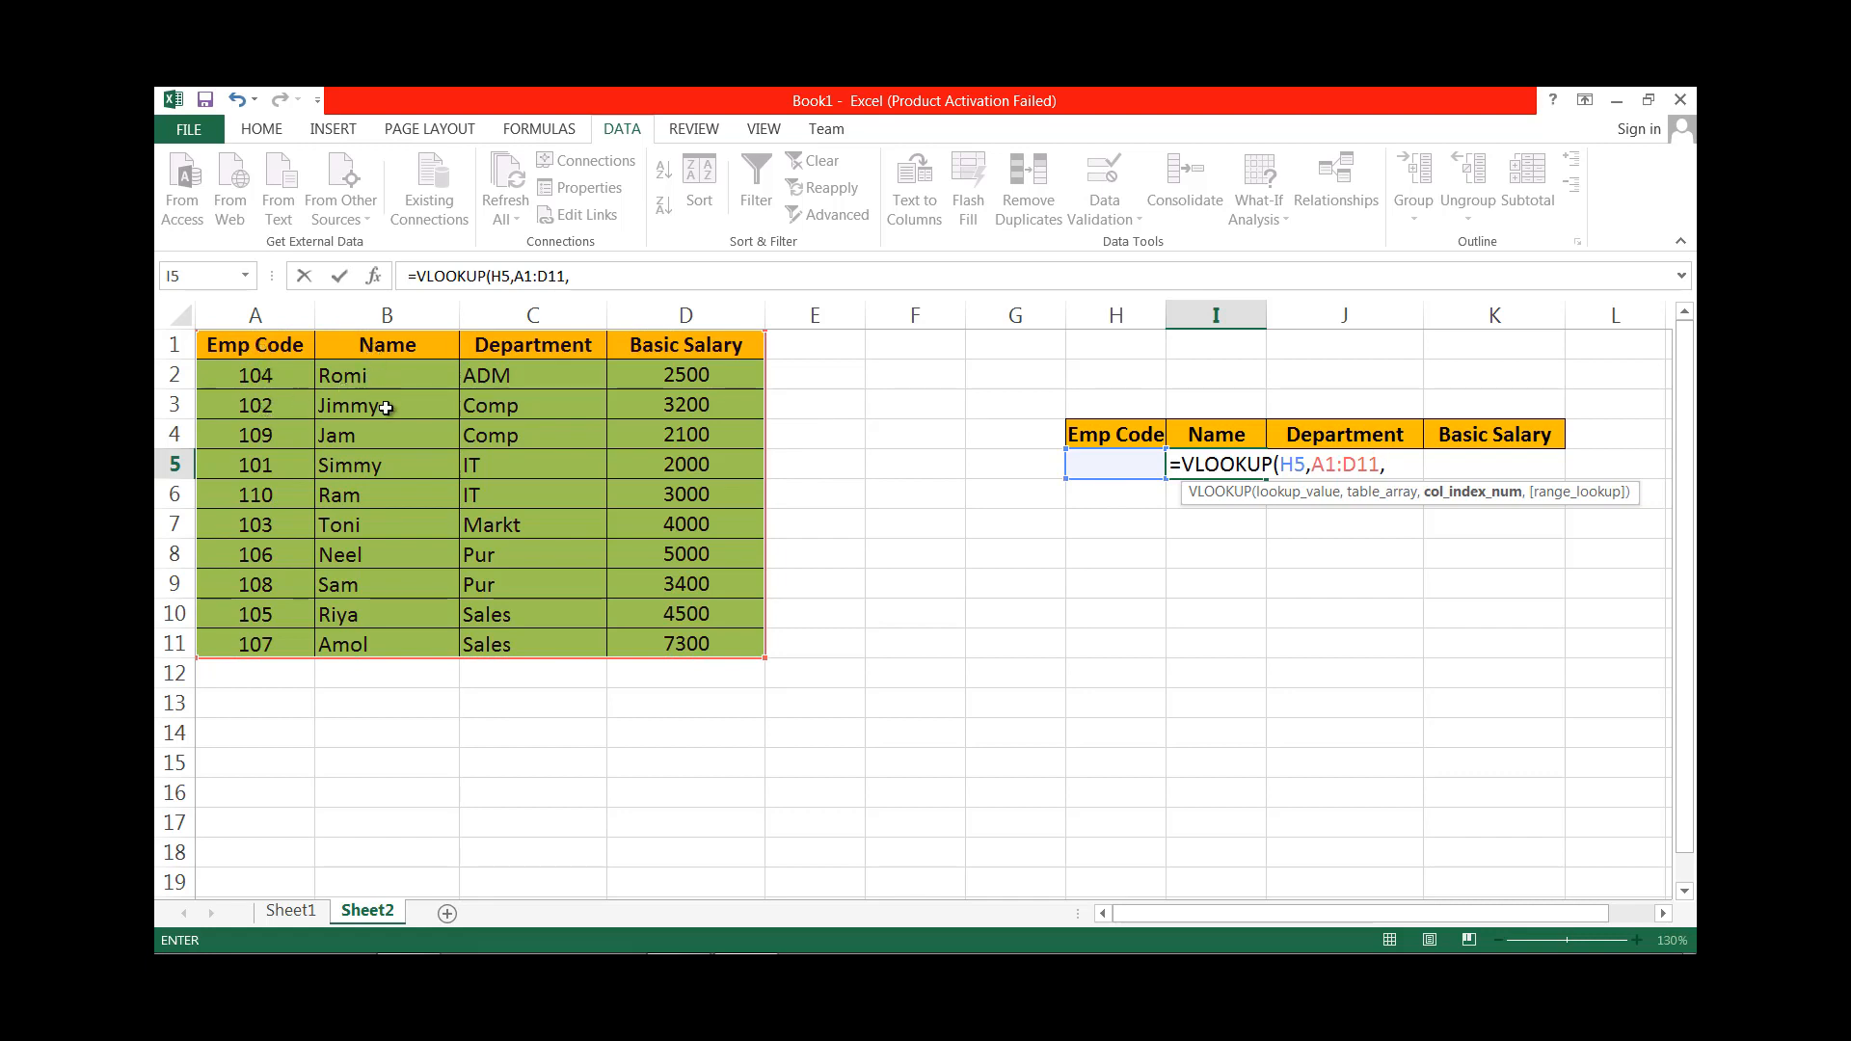
pyautogui.write('2,')
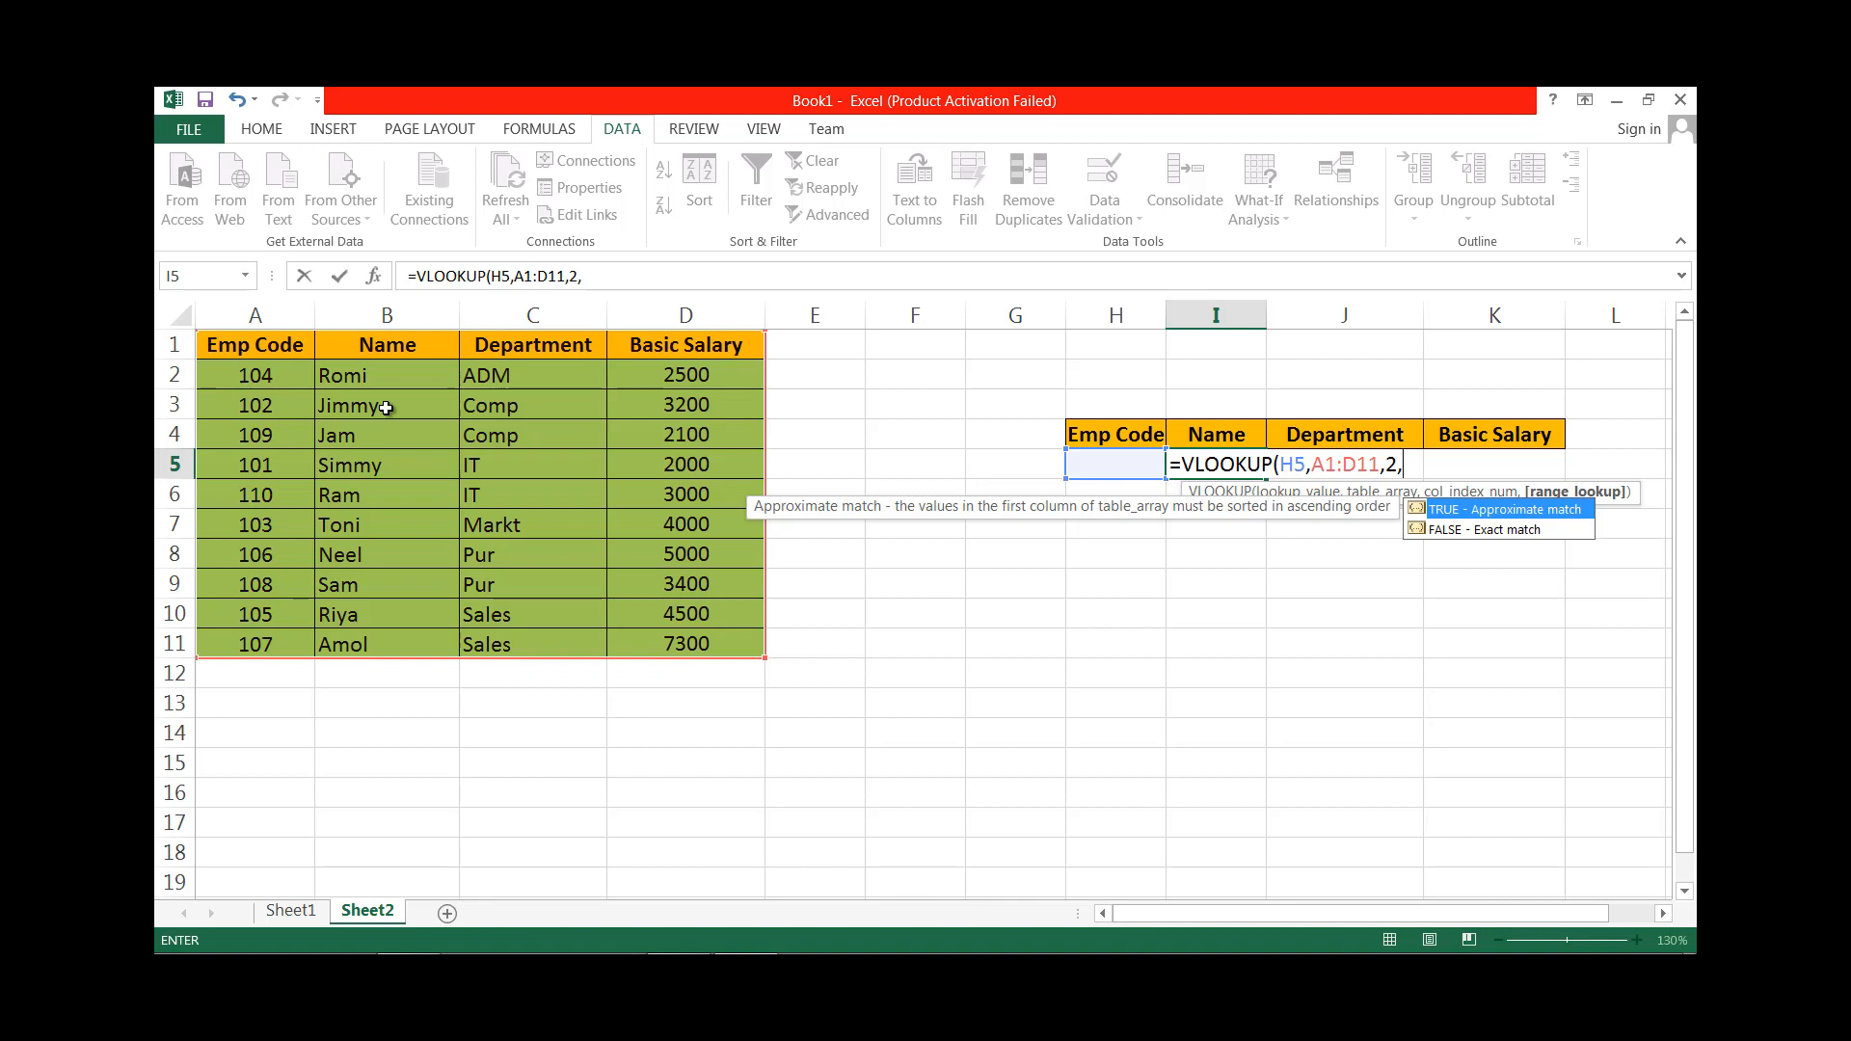
pyautogui.press('Down')
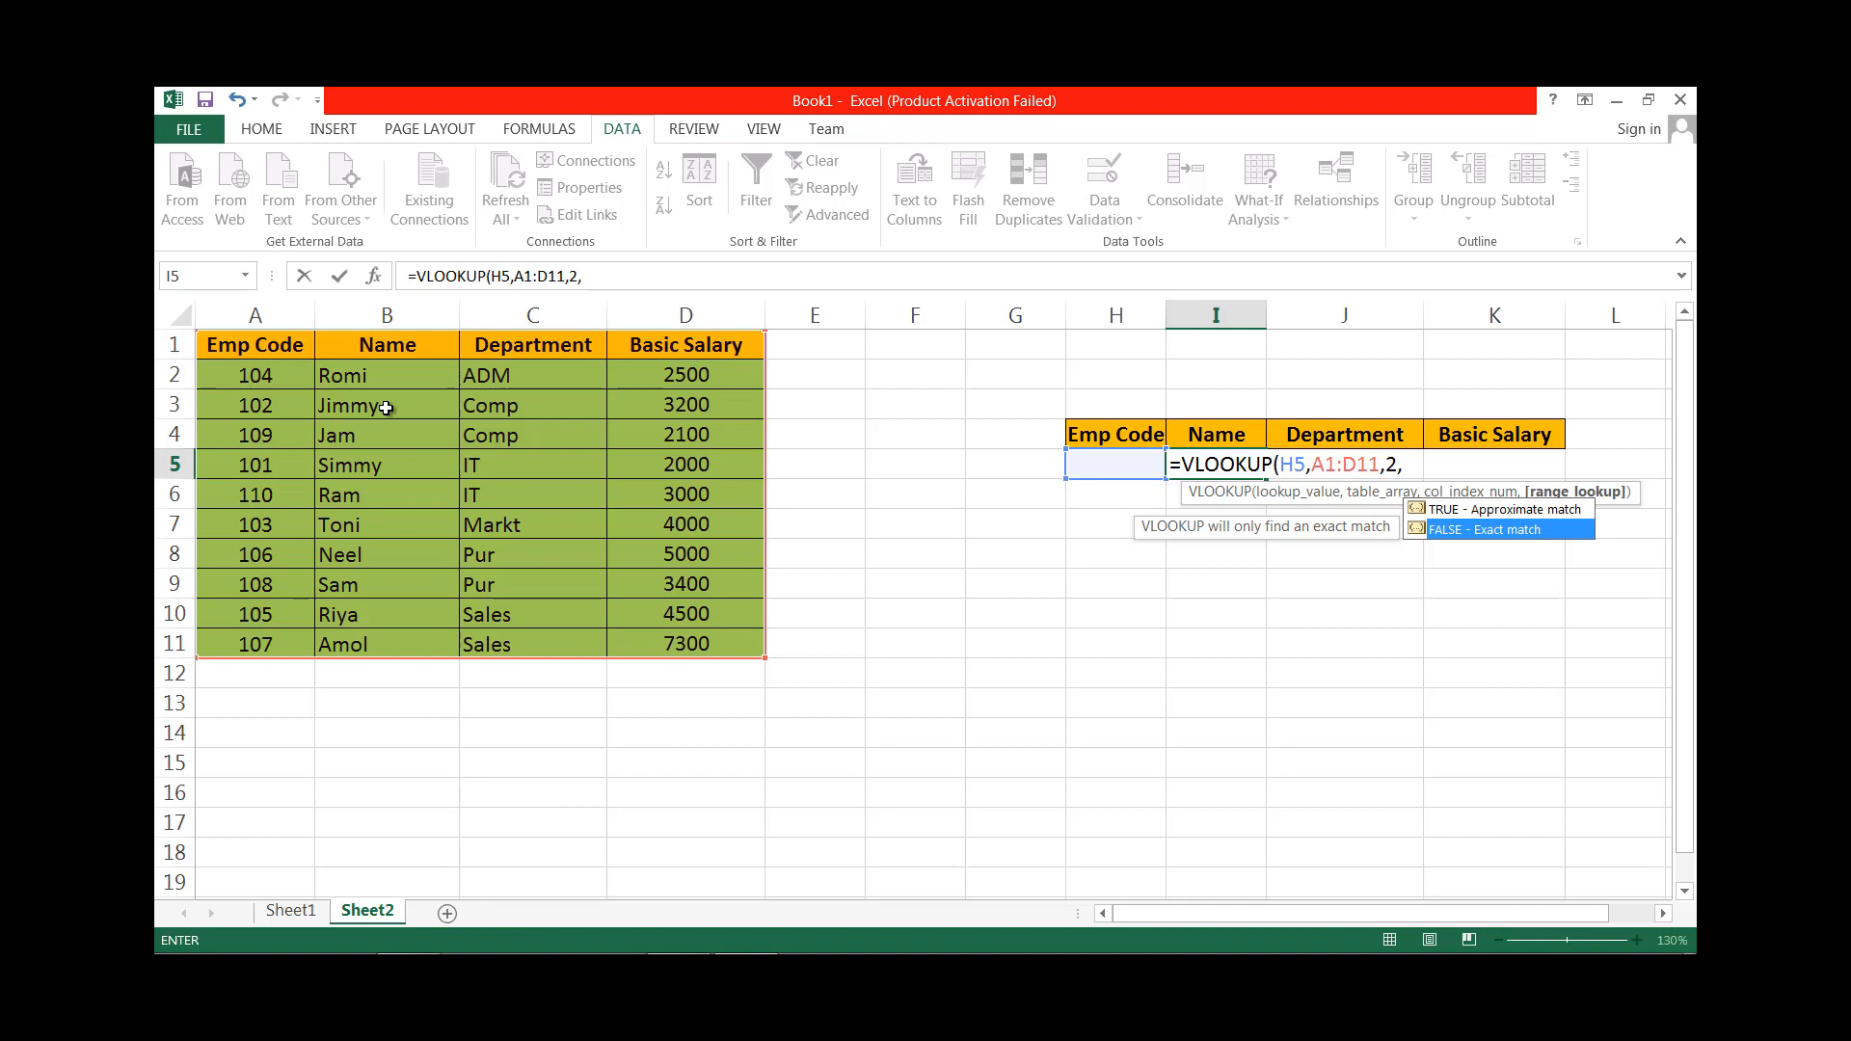
pyautogui.press('Tab')
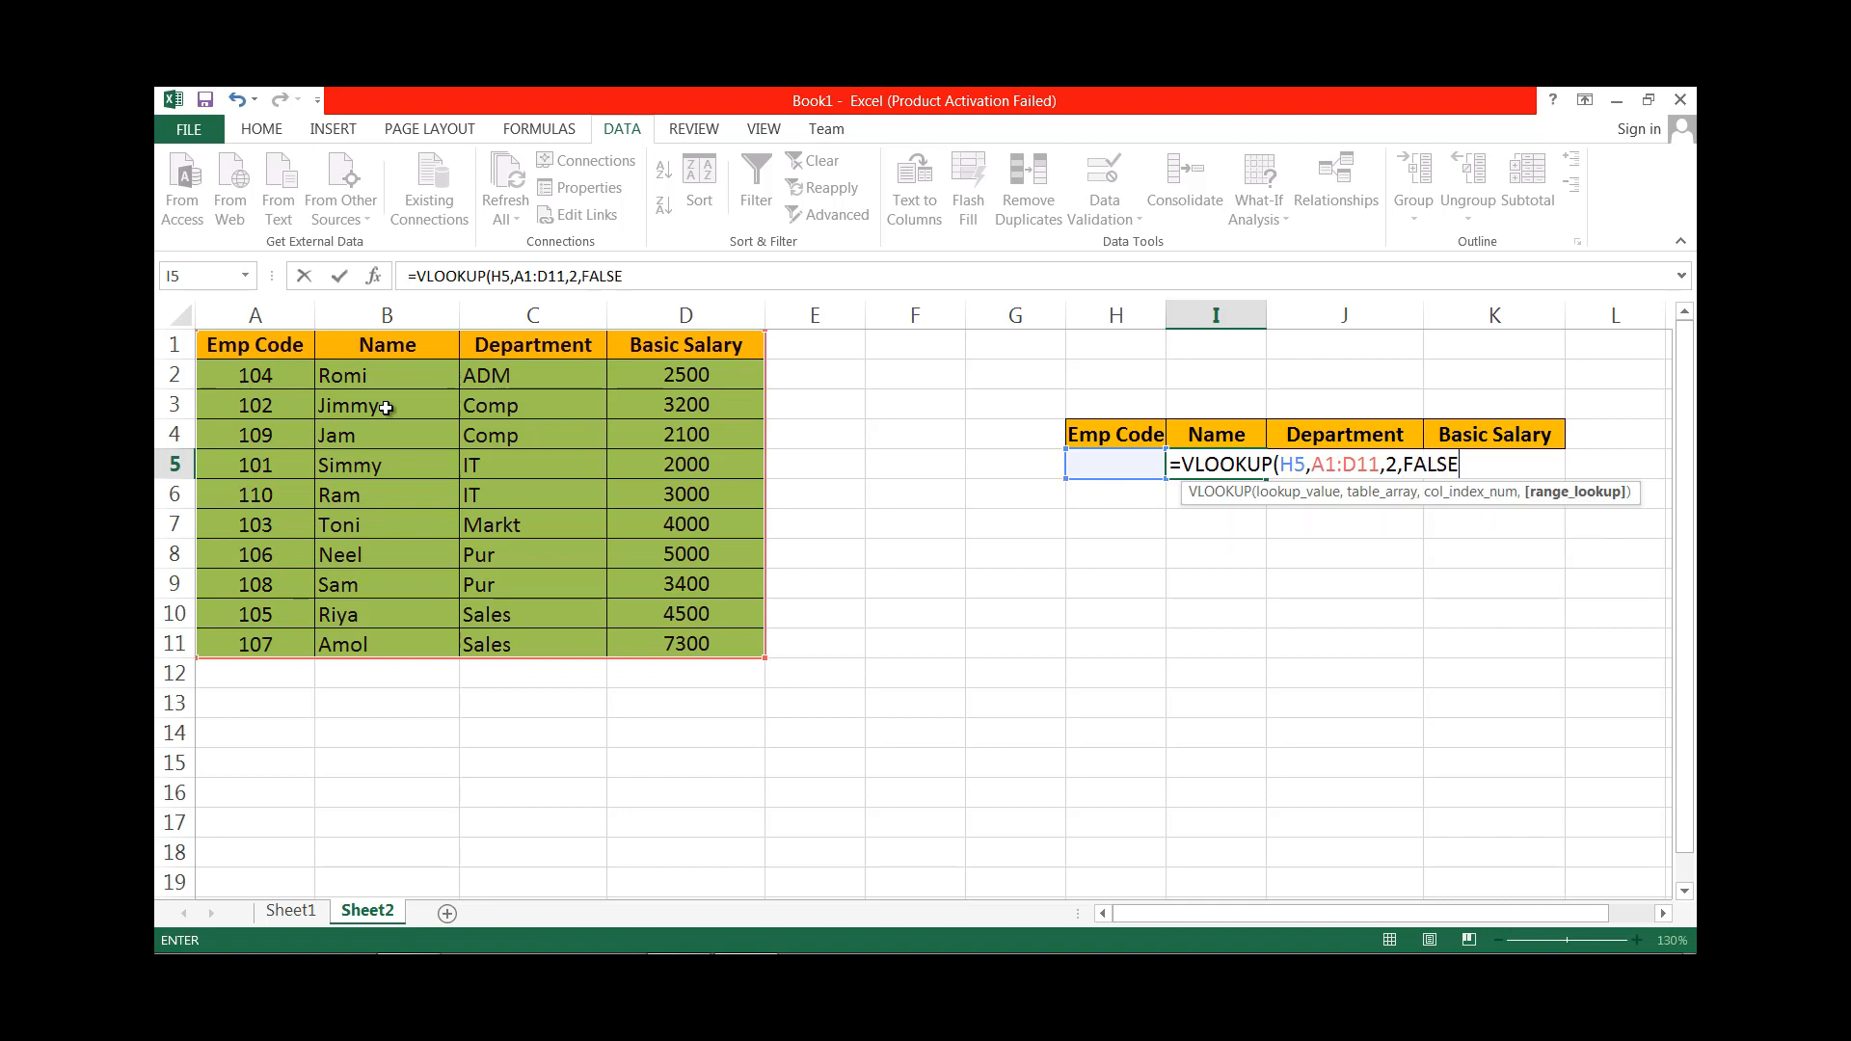
pyautogui.write(')')
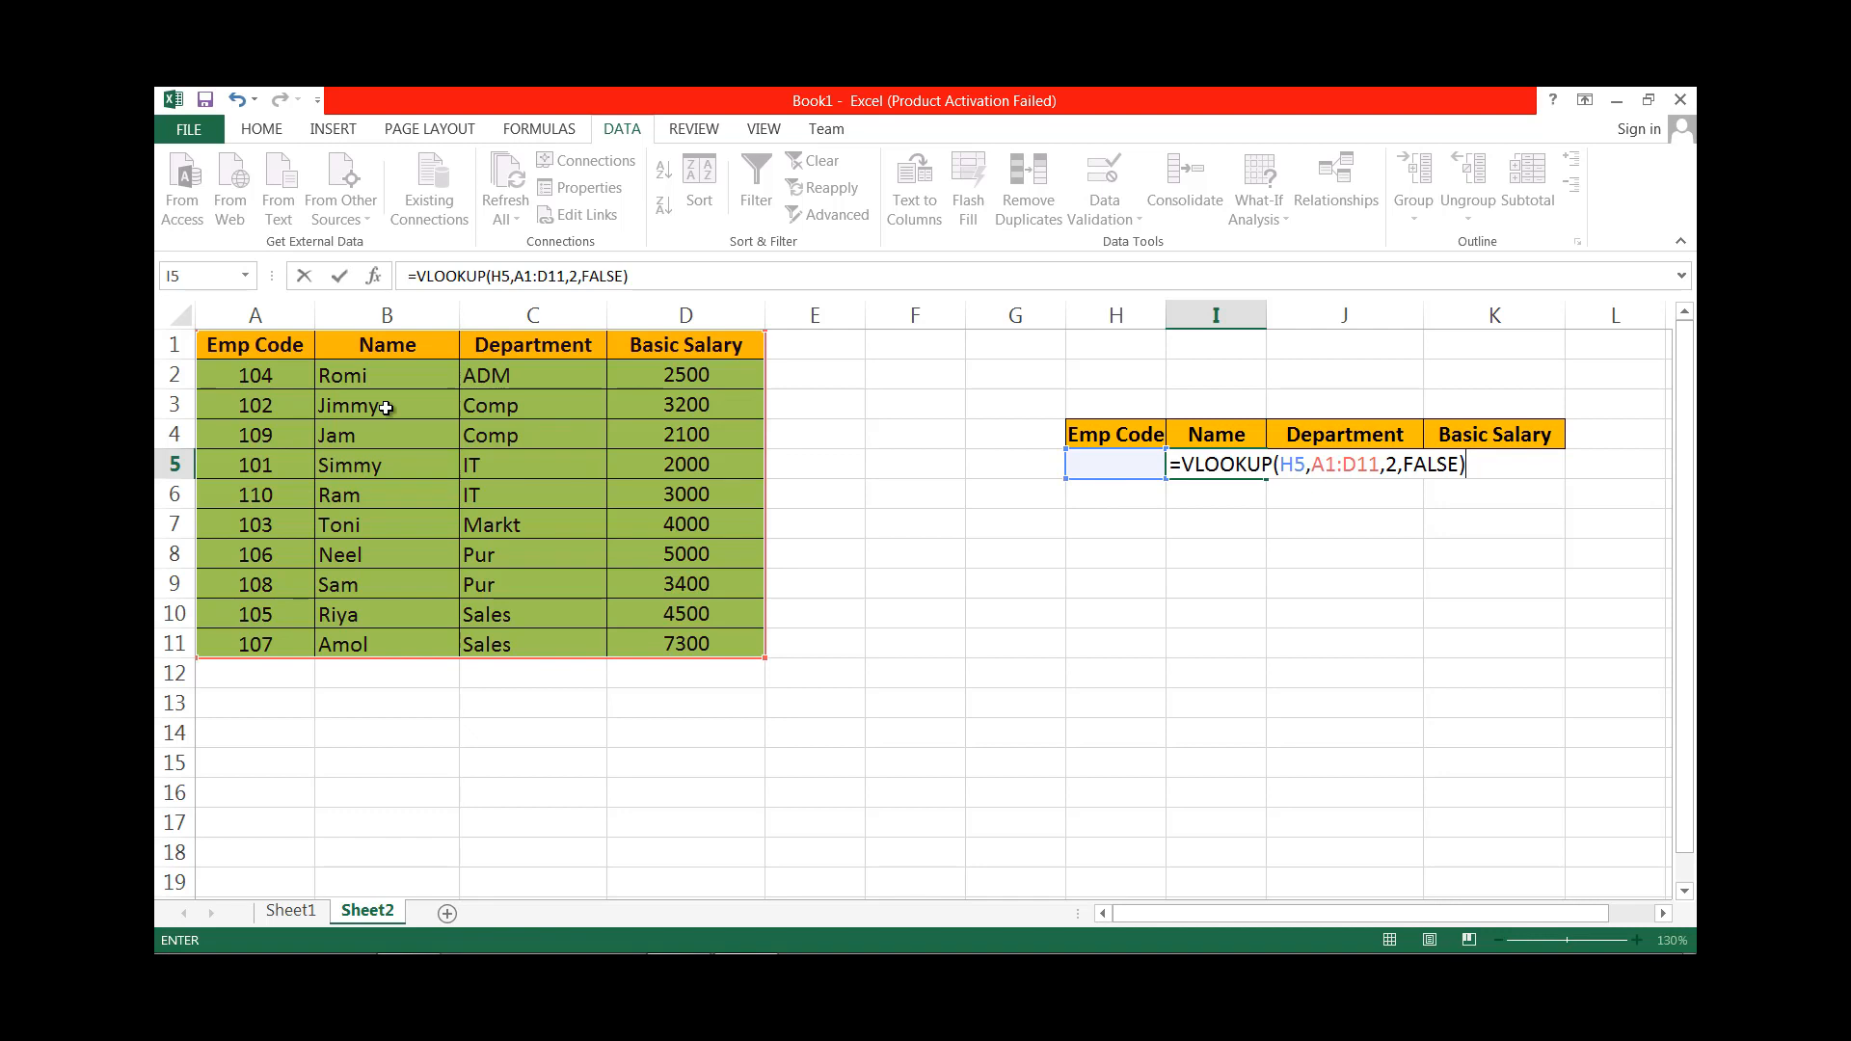
pyautogui.press('Return')
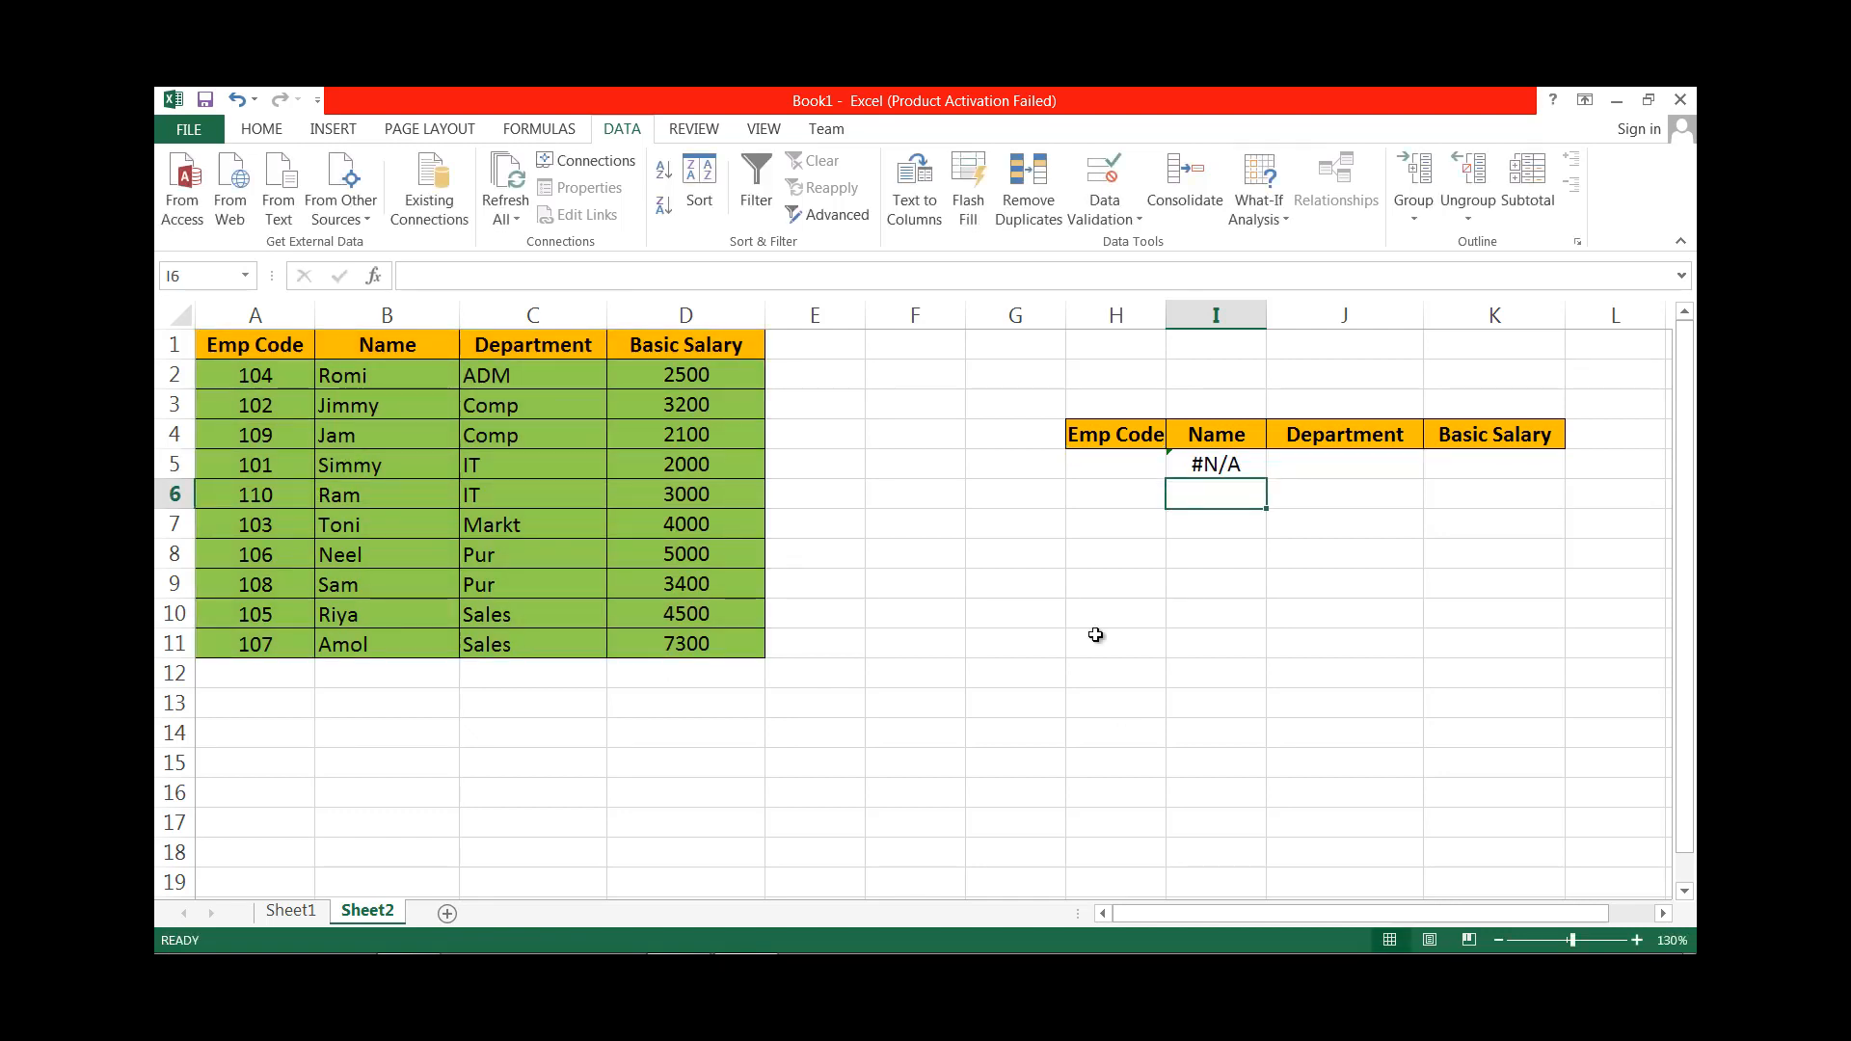
# Enter employee code 109 in H5 and compare the looked-up name with row 4 of the source table.
pyautogui.click(1121, 461)
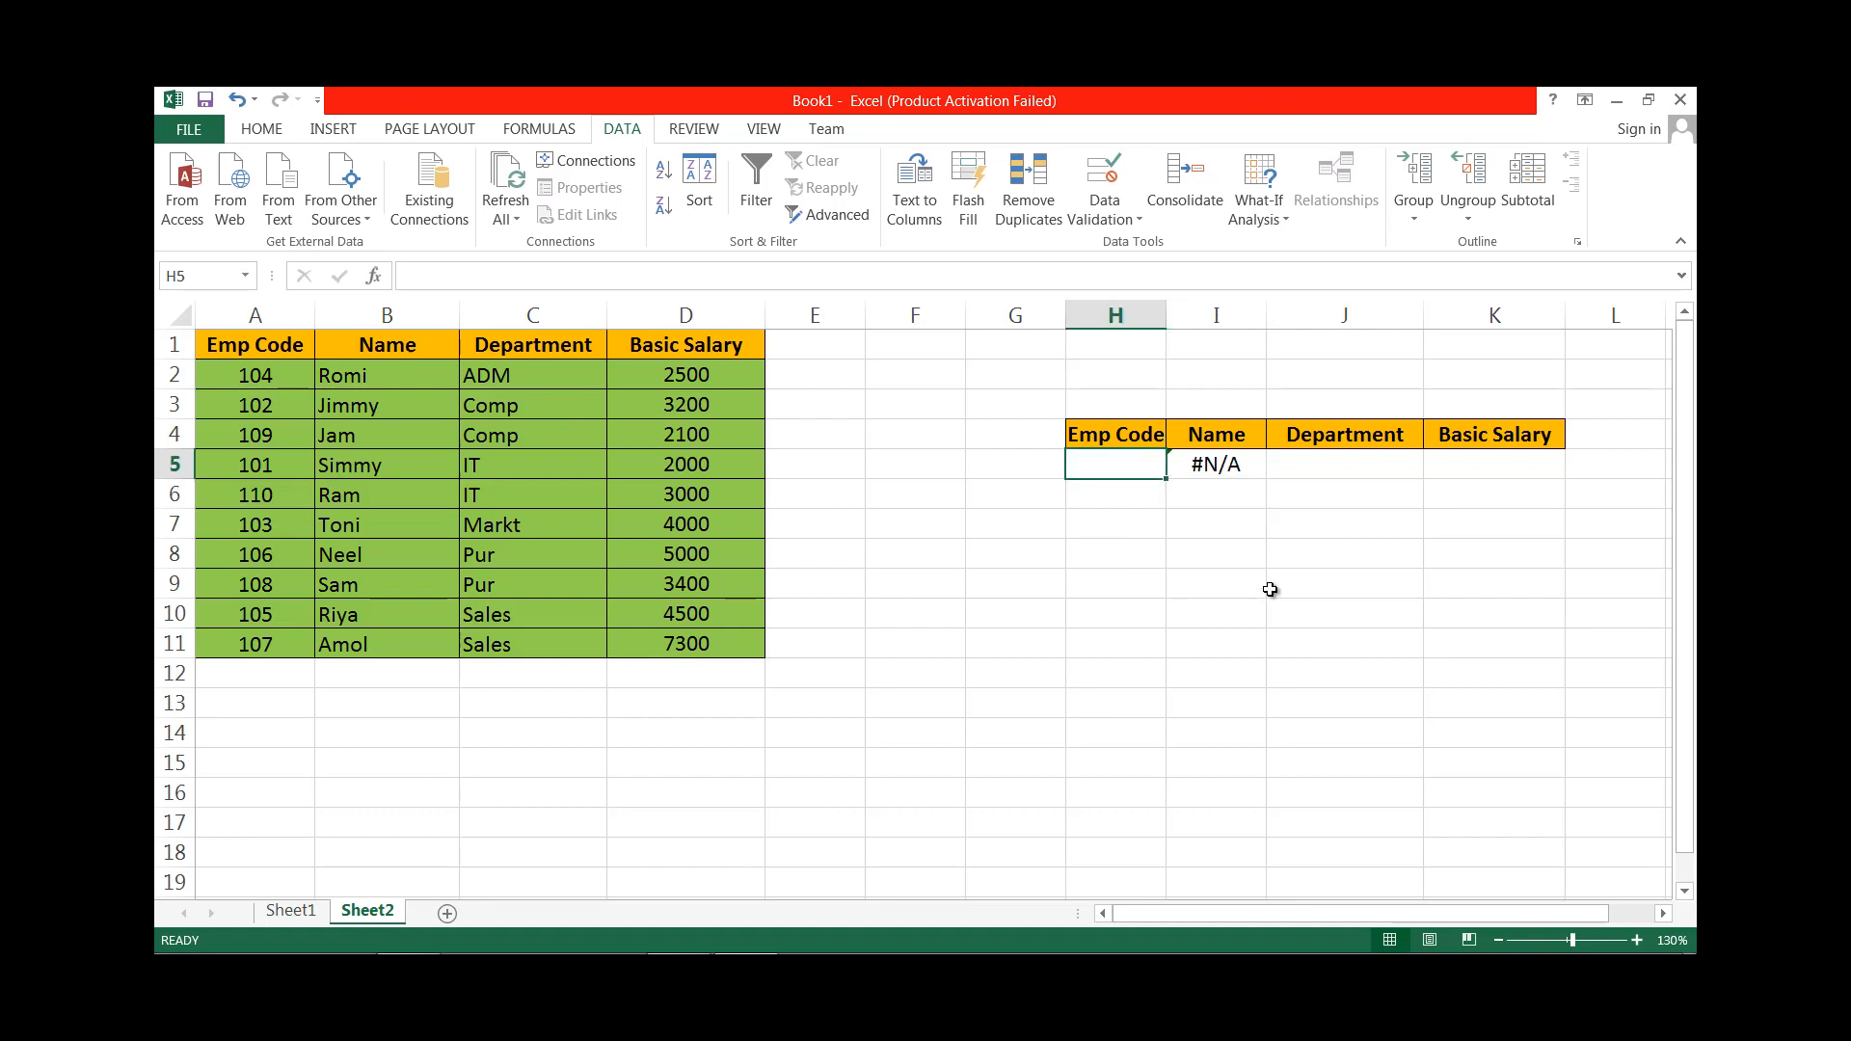
pyautogui.write('109')
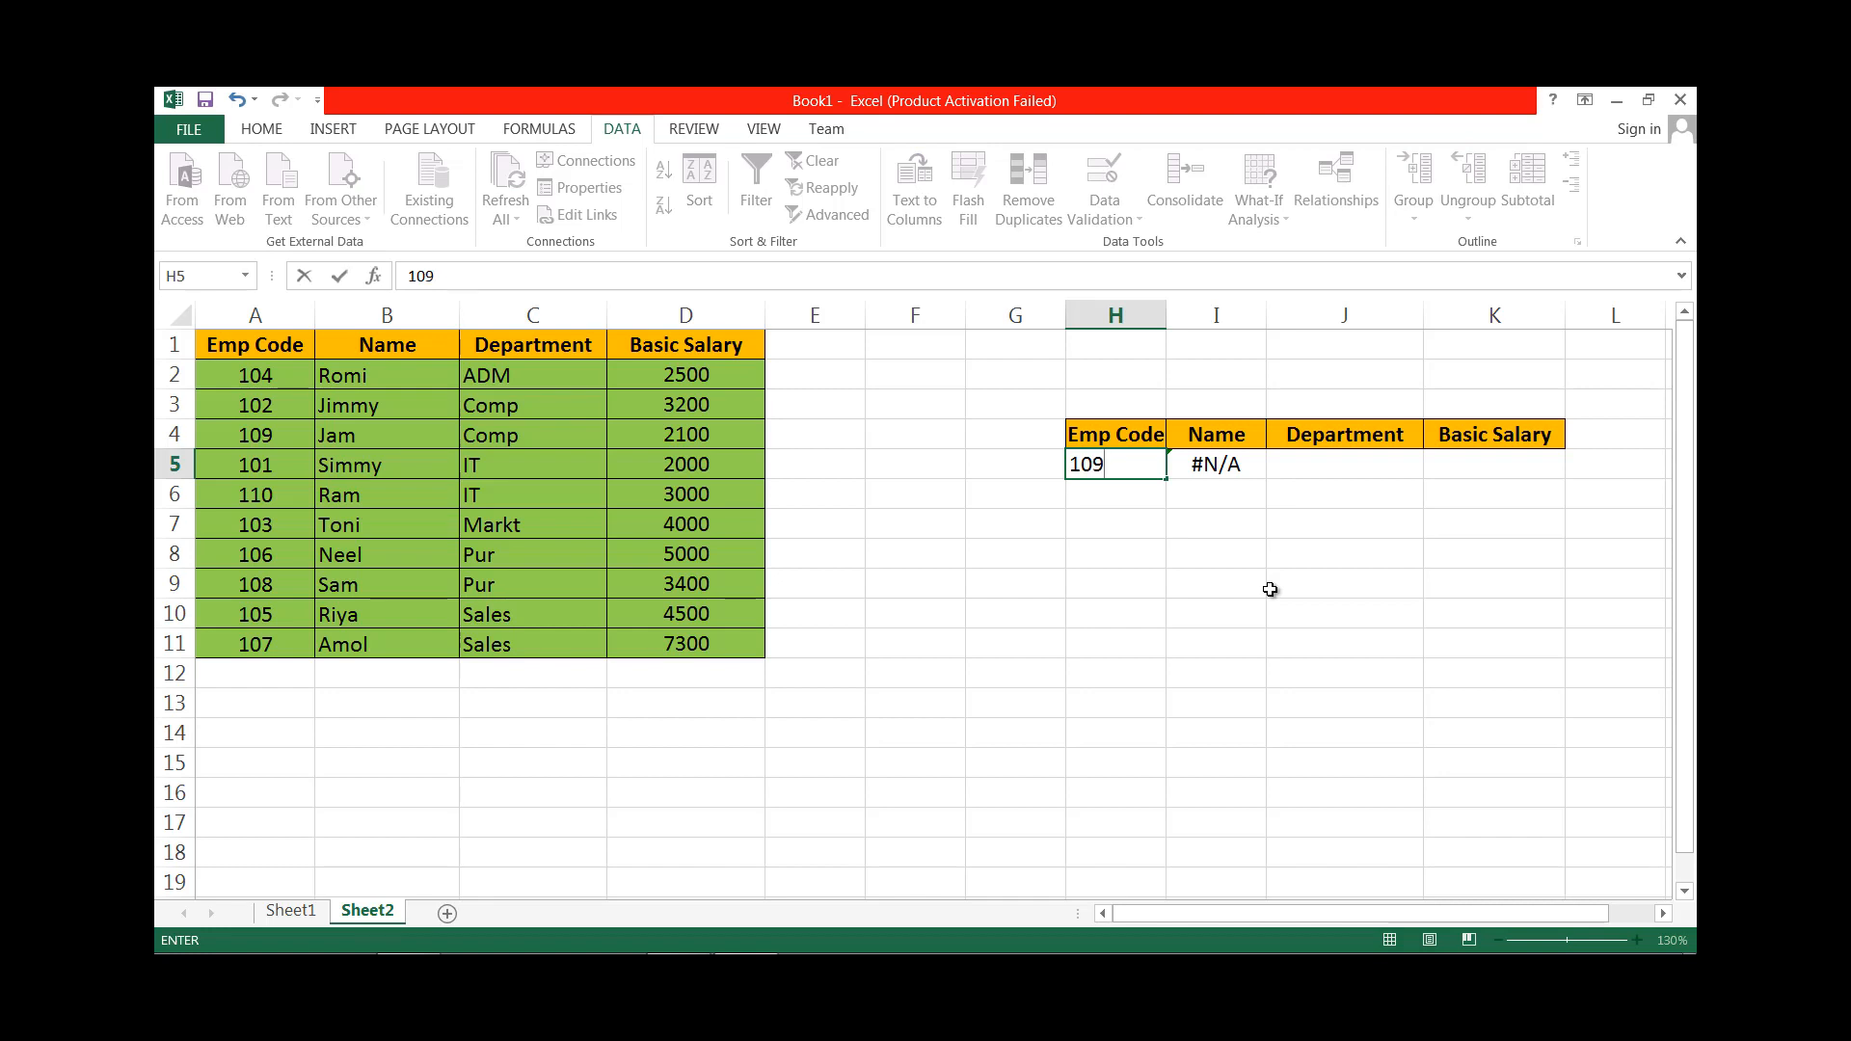
pyautogui.press('Return')
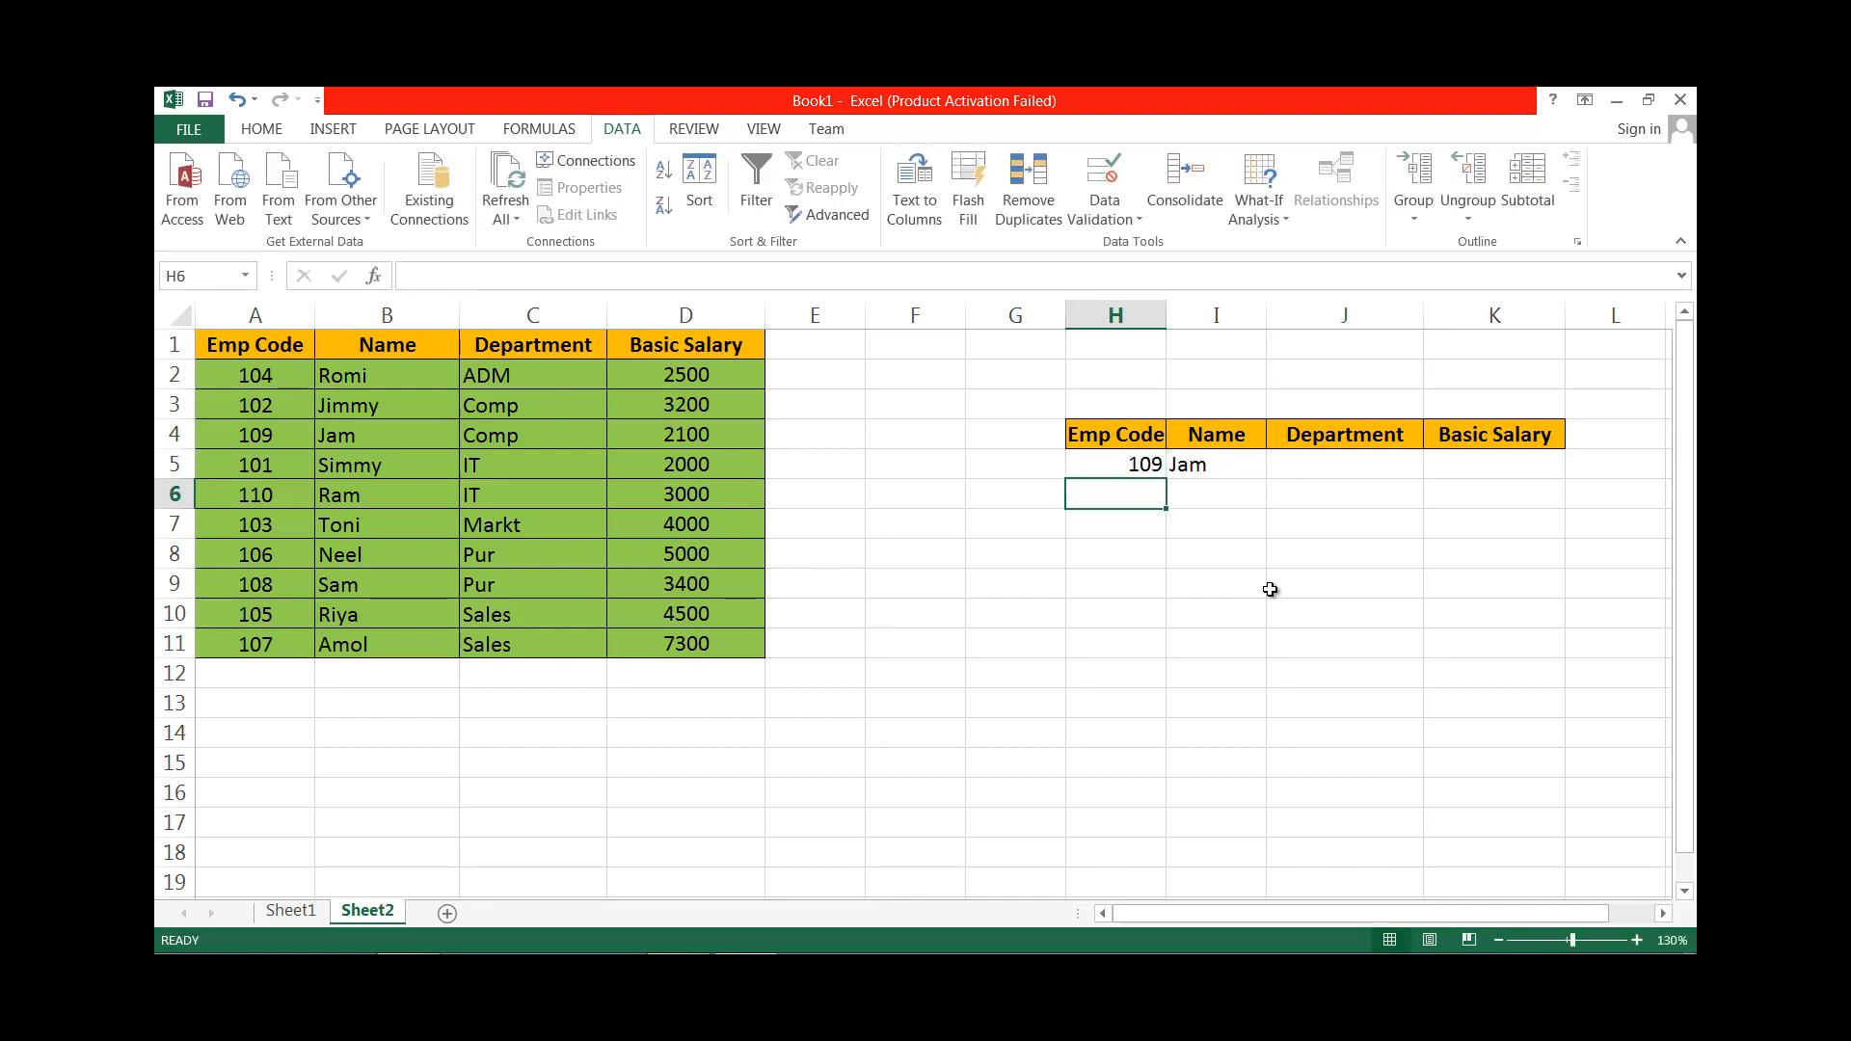
pyautogui.click(234, 445)
pyautogui.click(371, 437)
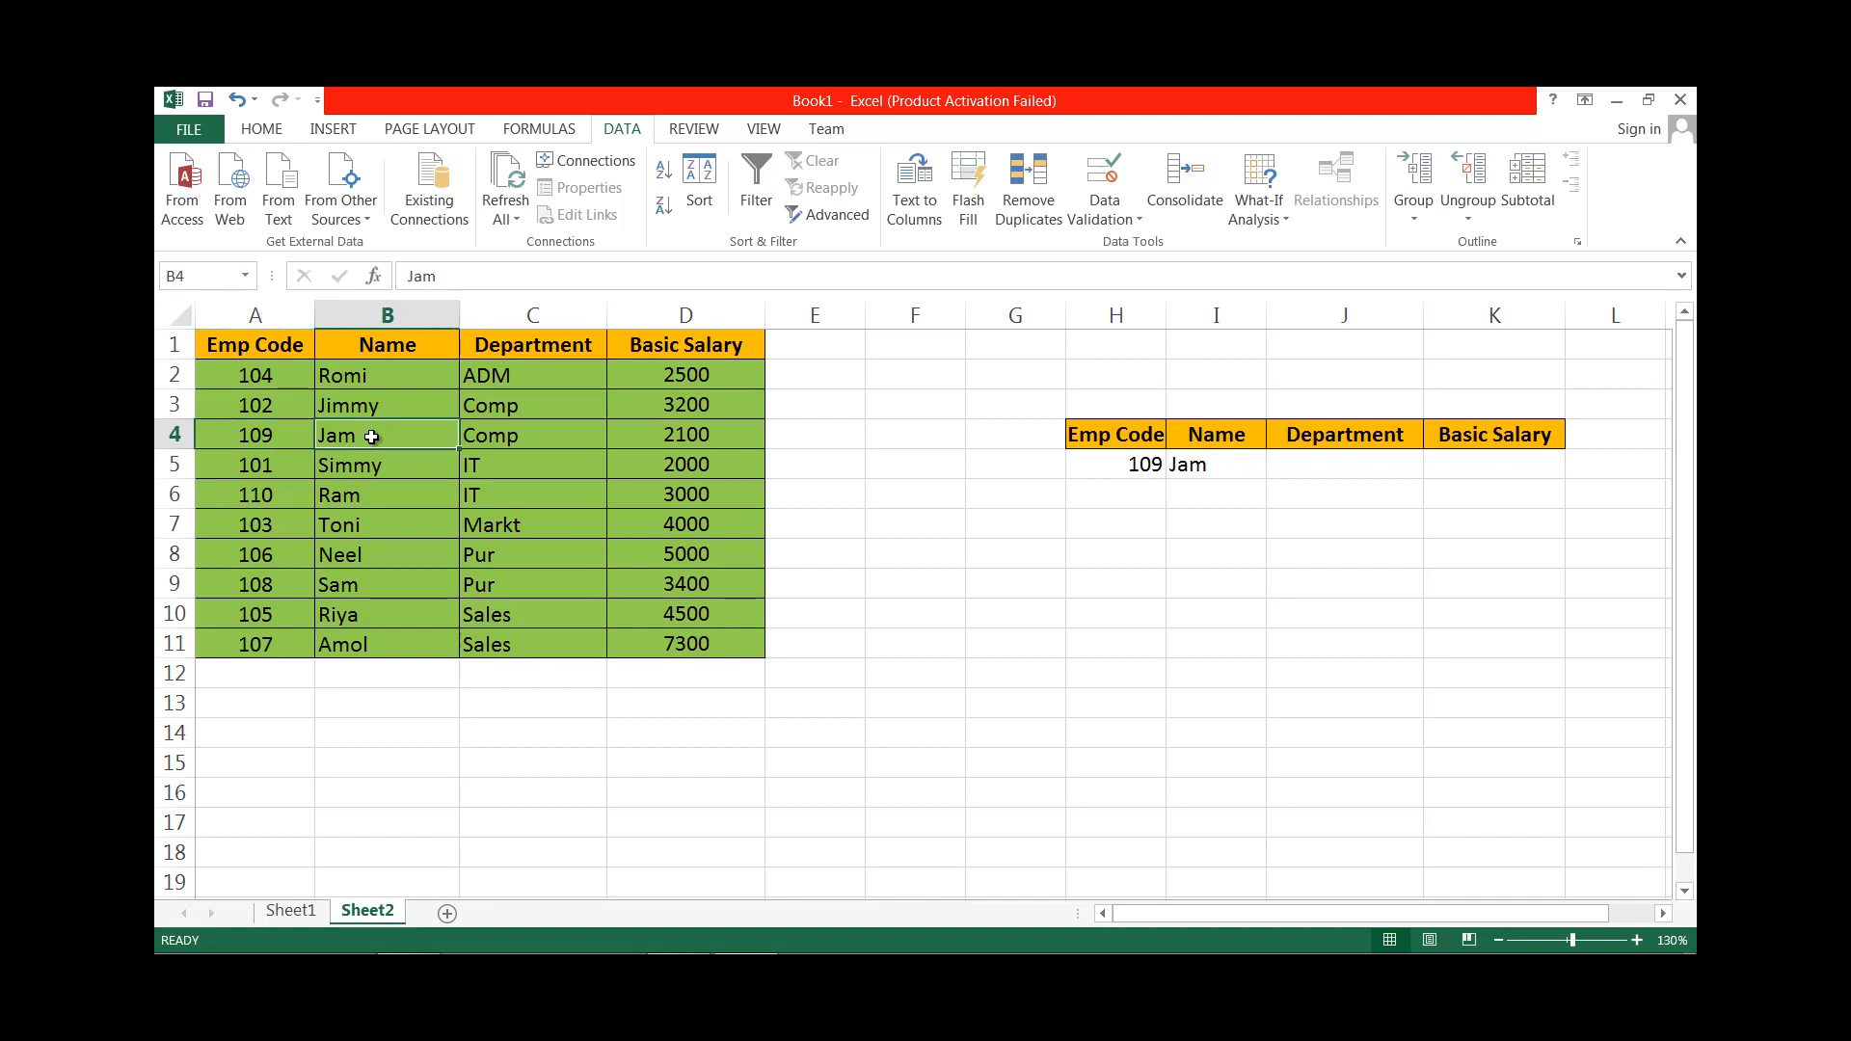
# Change the employee code in H5 to 103 to test the name lookup with another employee.
pyautogui.doubleClick(1151, 464)
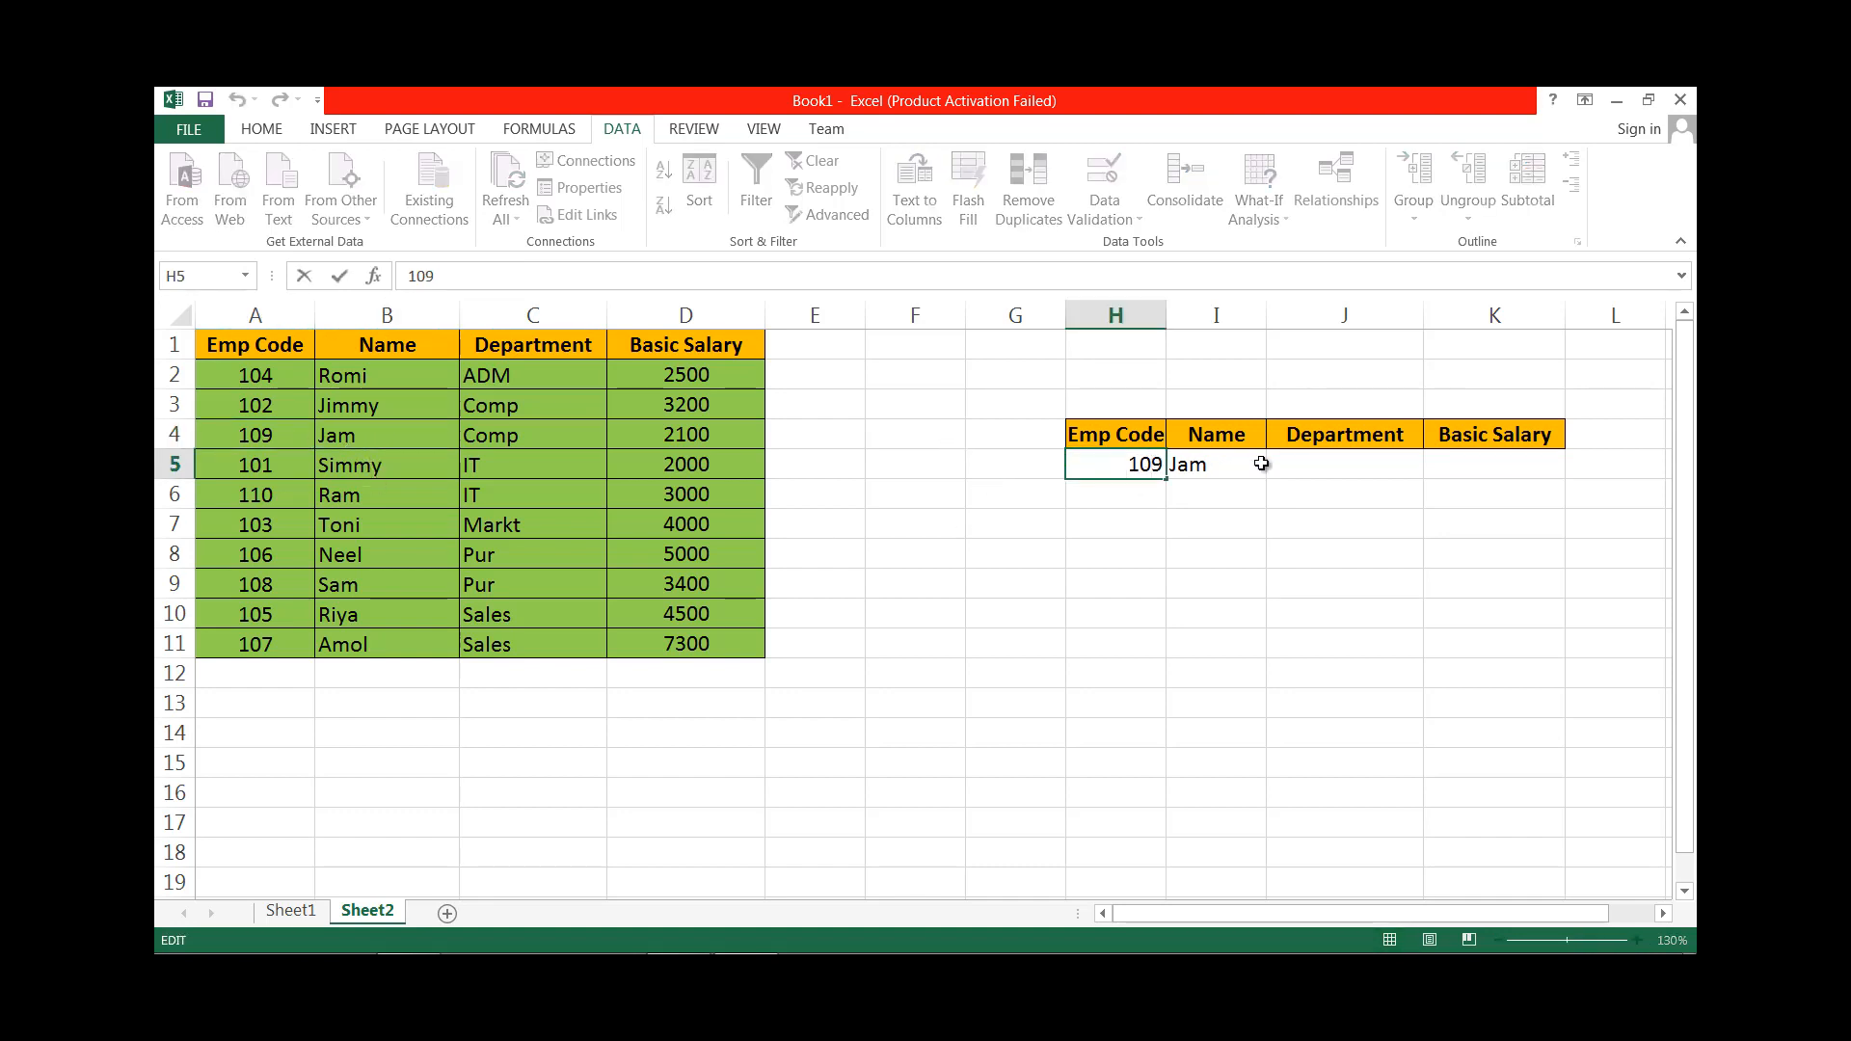
pyautogui.press('BackSpace')
pyautogui.write('3')
pyautogui.press('Return')
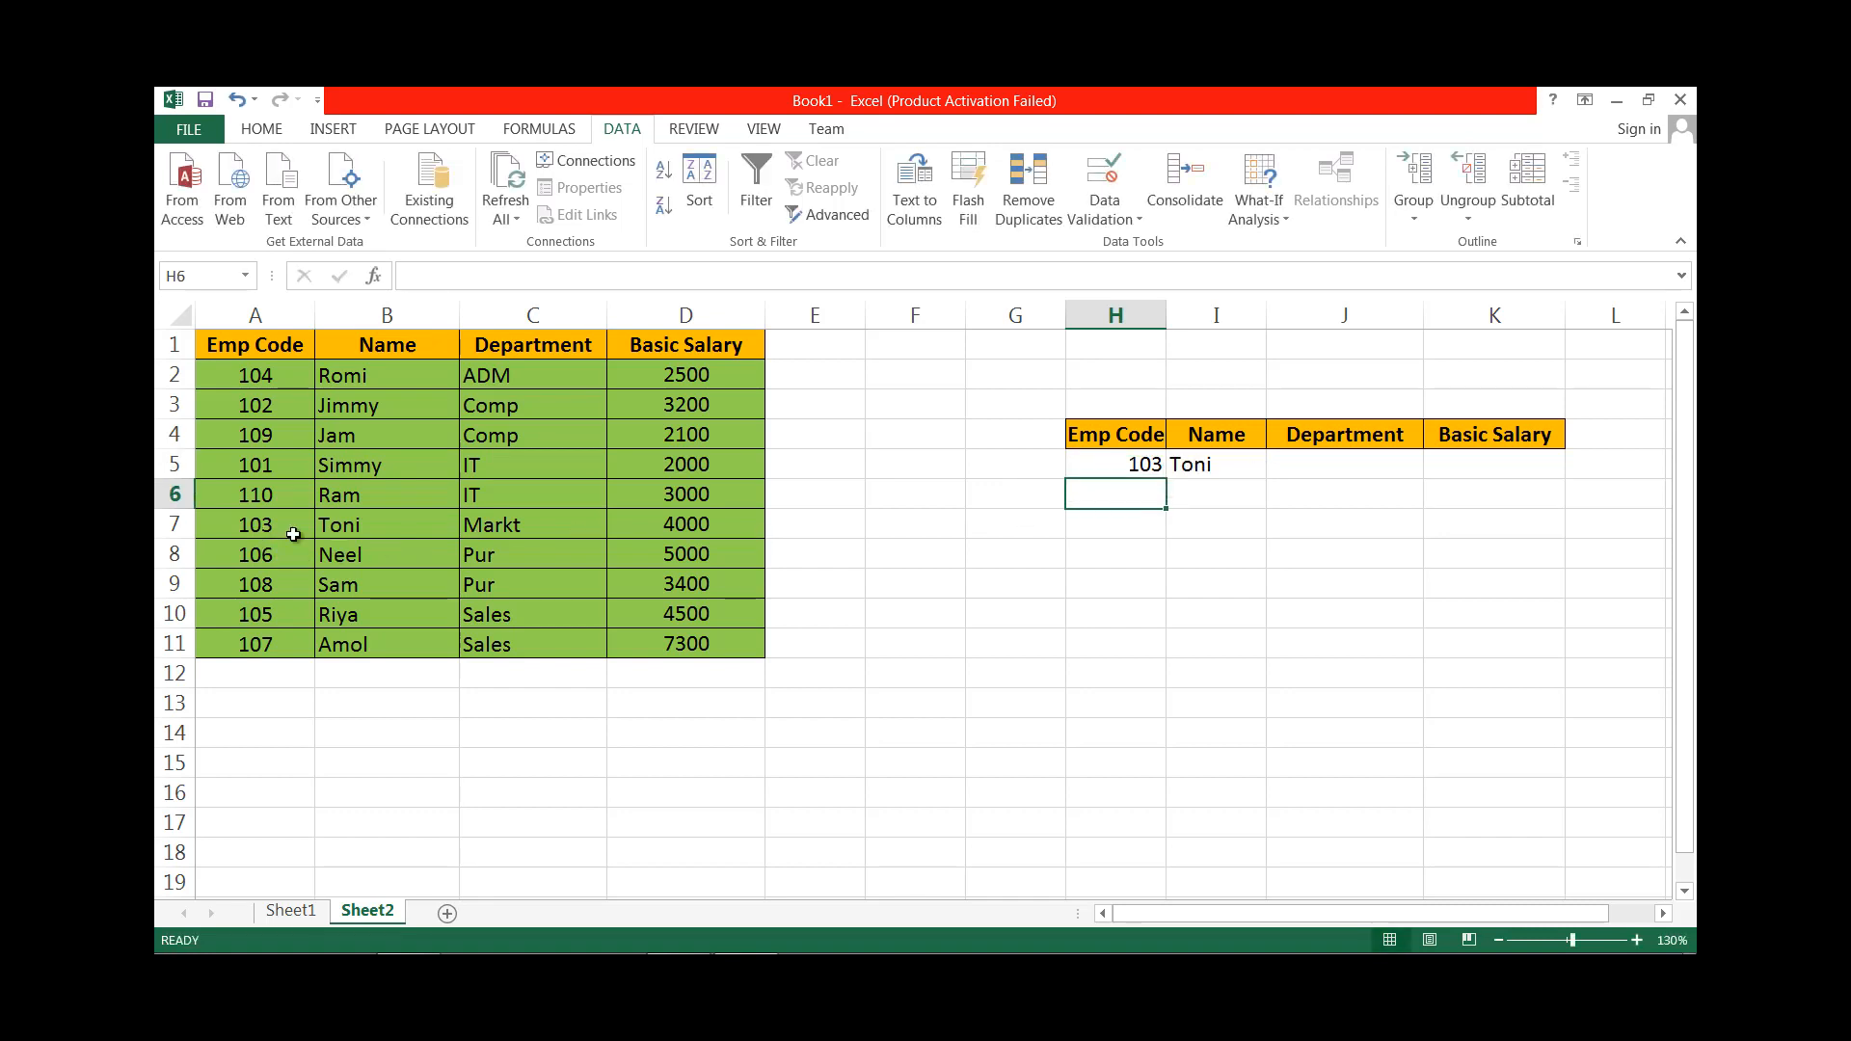
# Enter the formula =VLOOKUP(H5,A1:D11,3,FALSE) in J5 to look up the employee's department by exact match.
pyautogui.click(1320, 461)
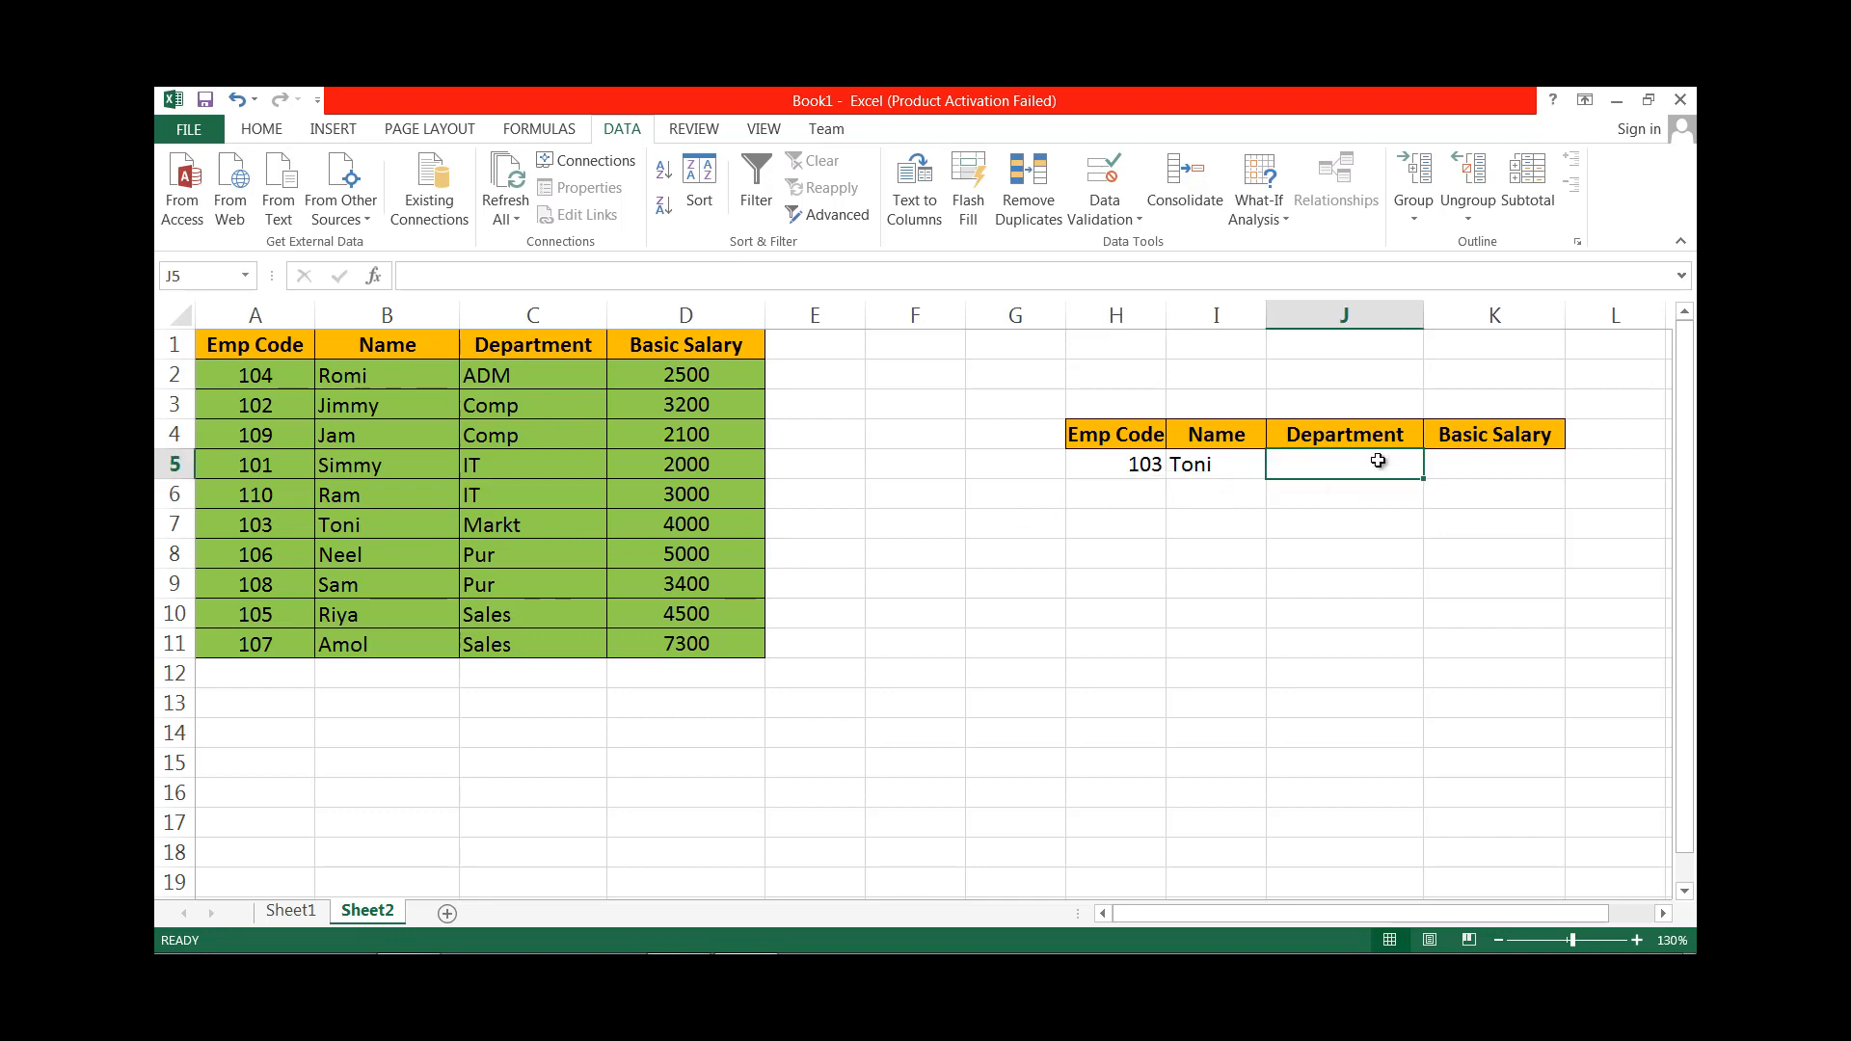
pyautogui.click(1124, 469)
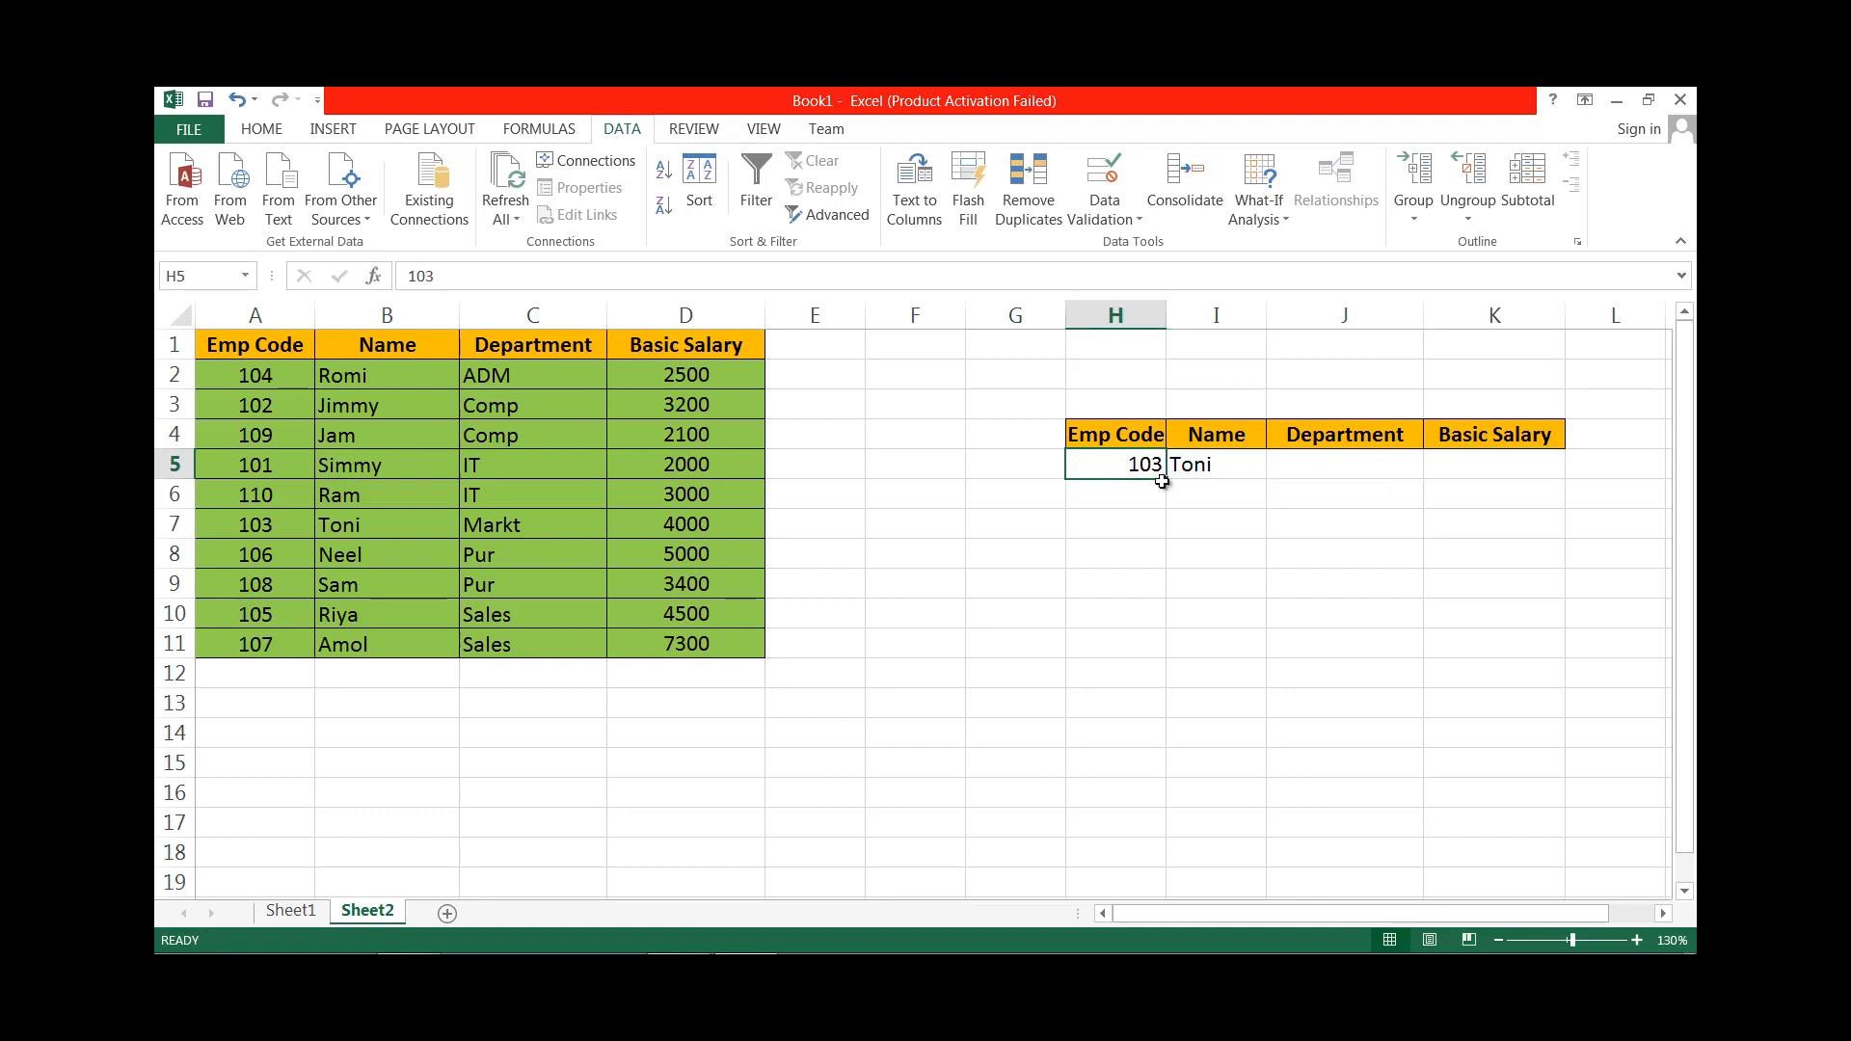
pyautogui.click(1301, 461)
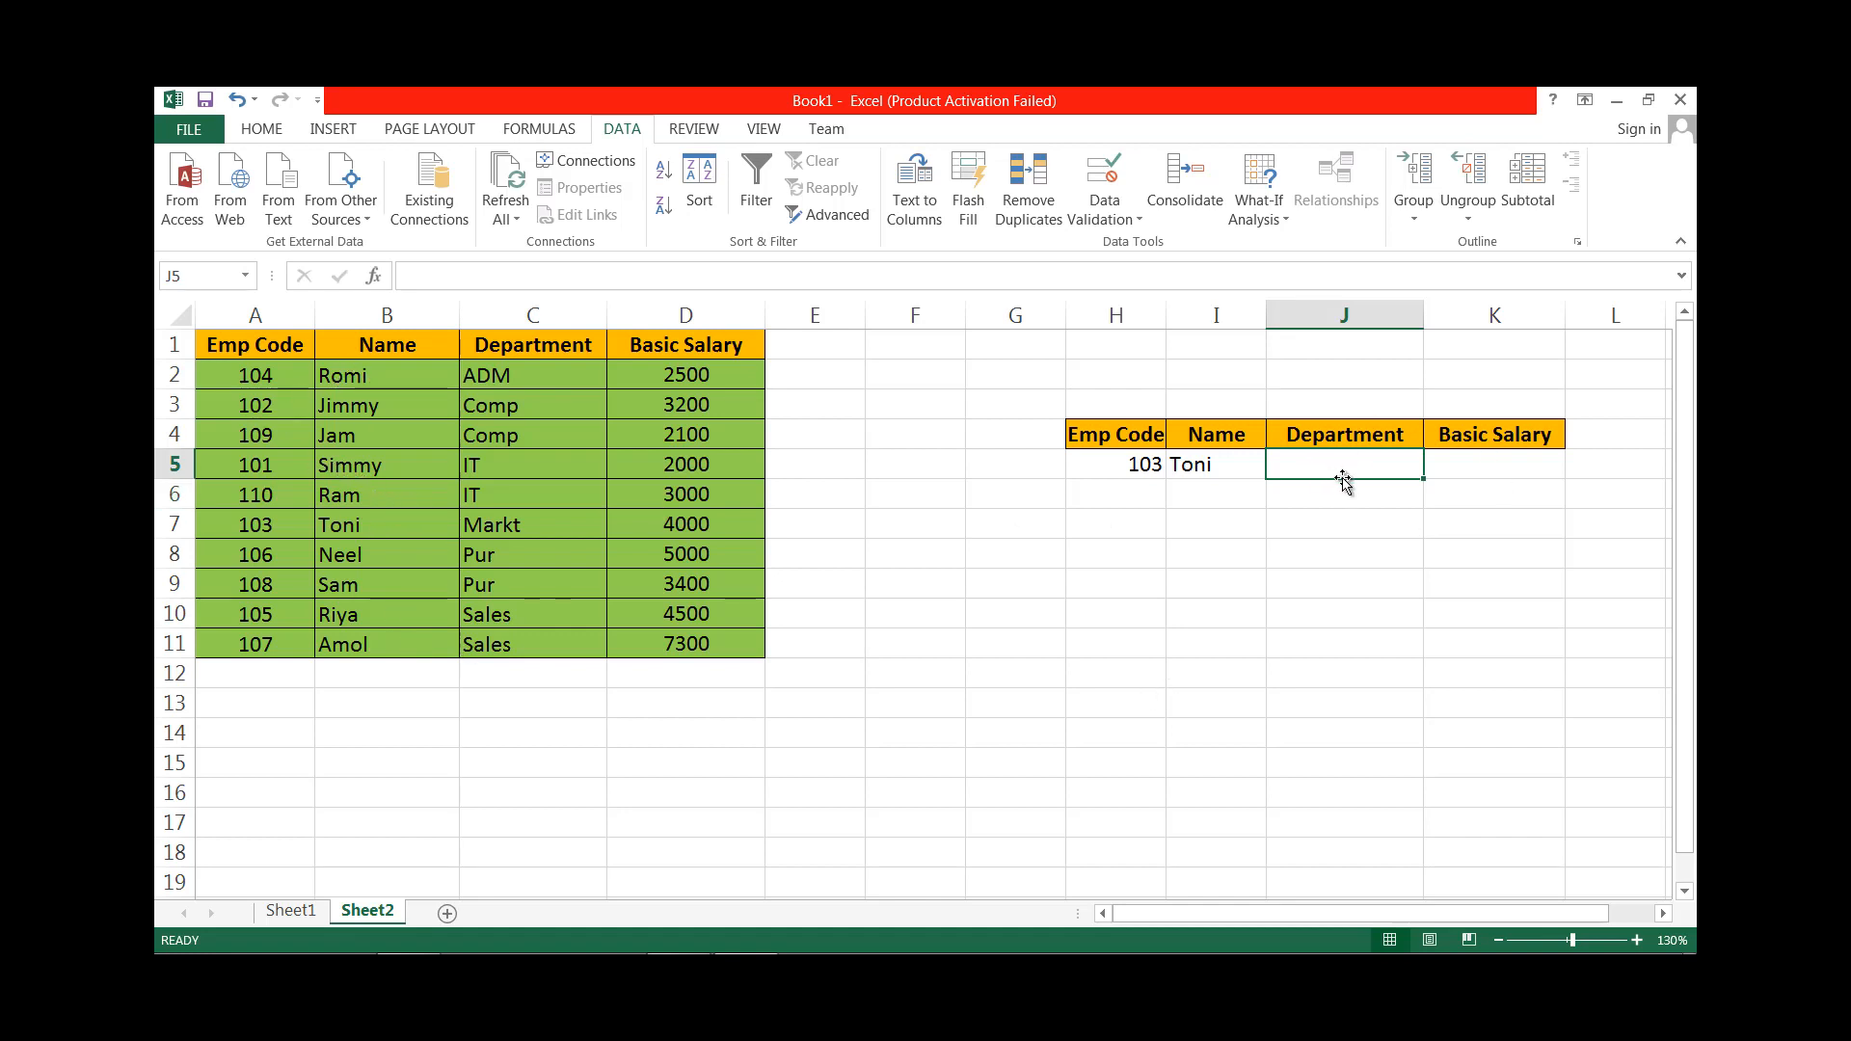
pyautogui.write('=')
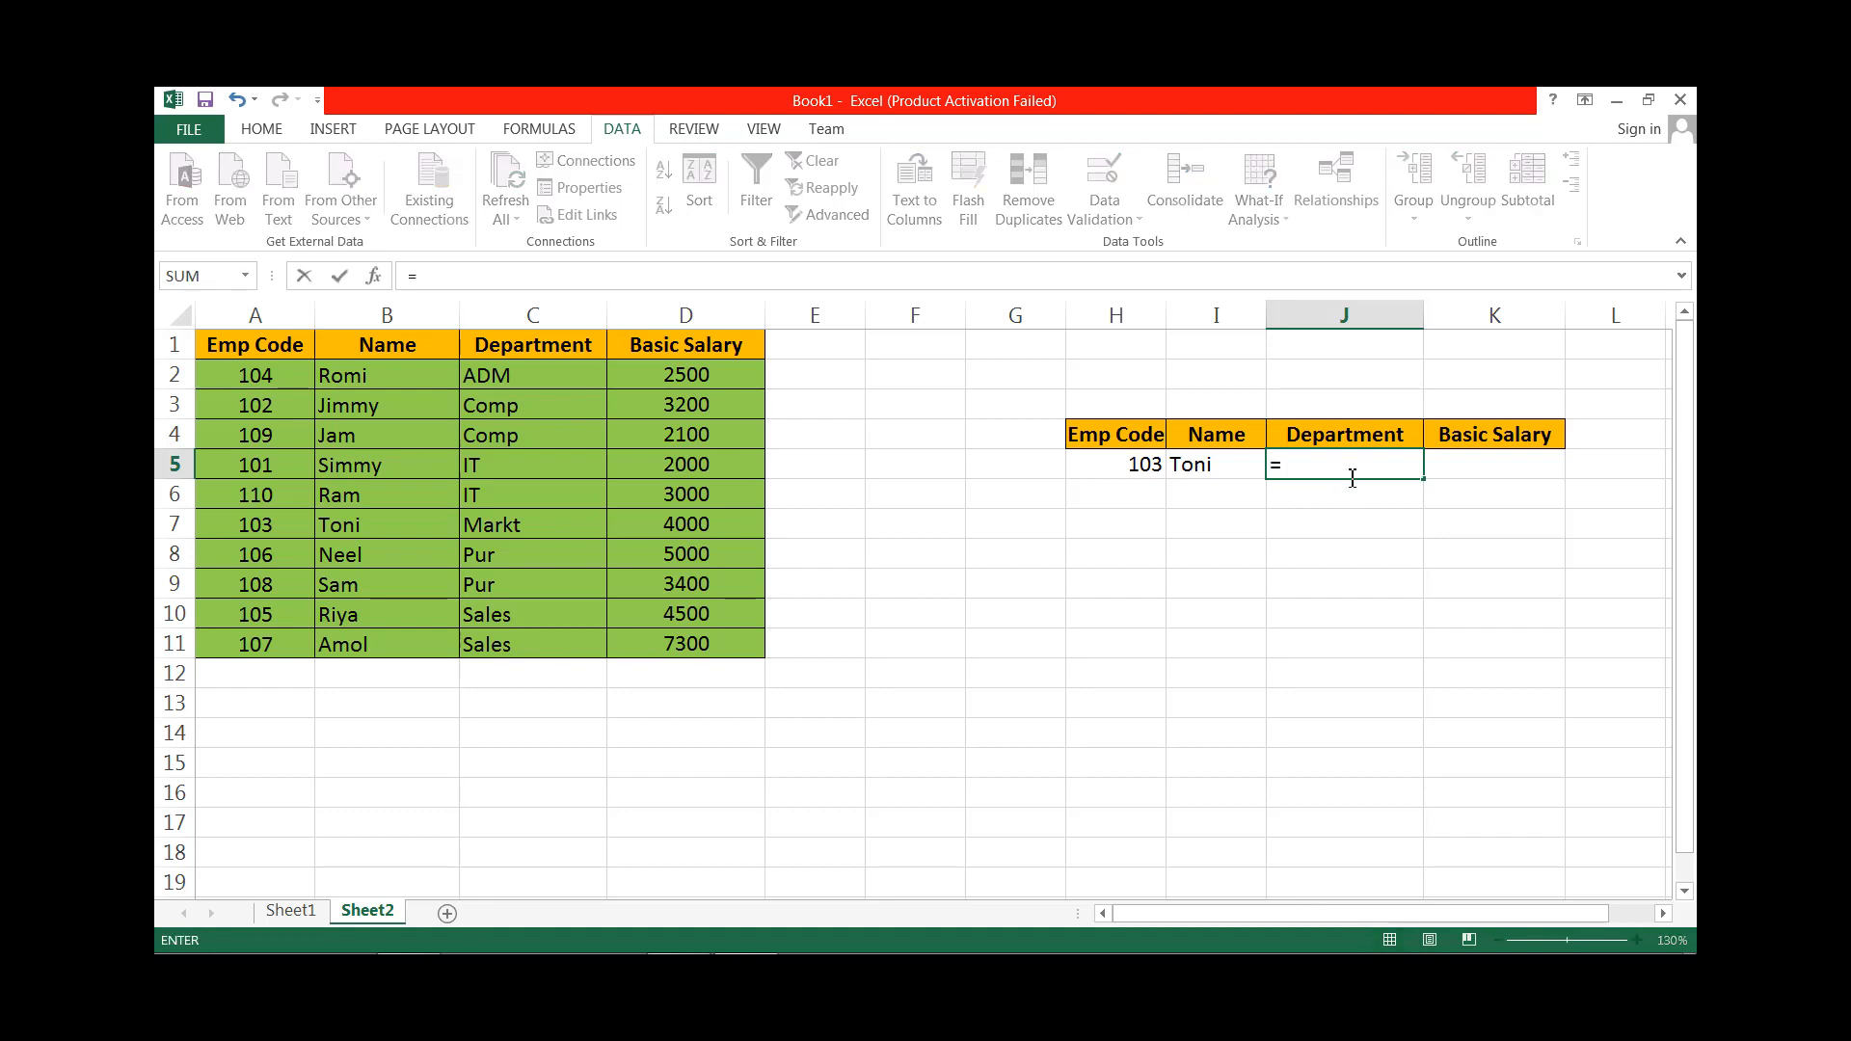
pyautogui.write('vl')
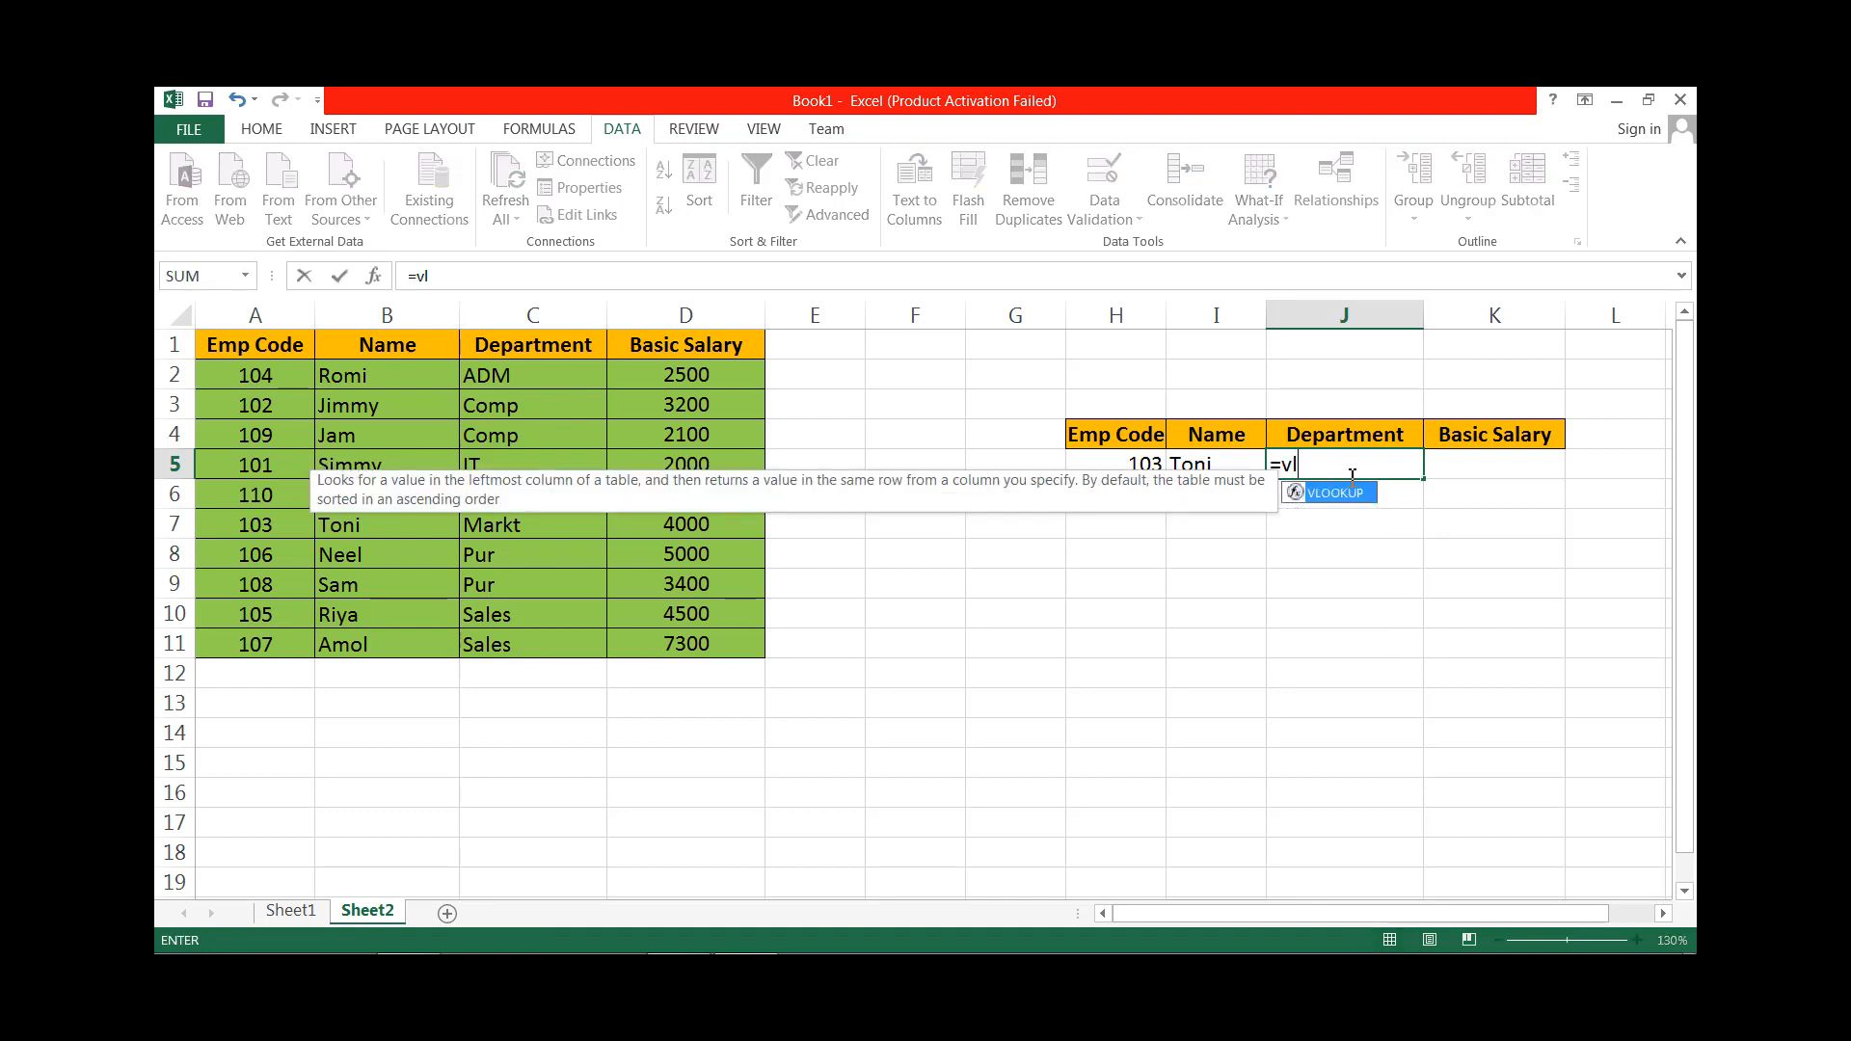
pyautogui.press('Tab')
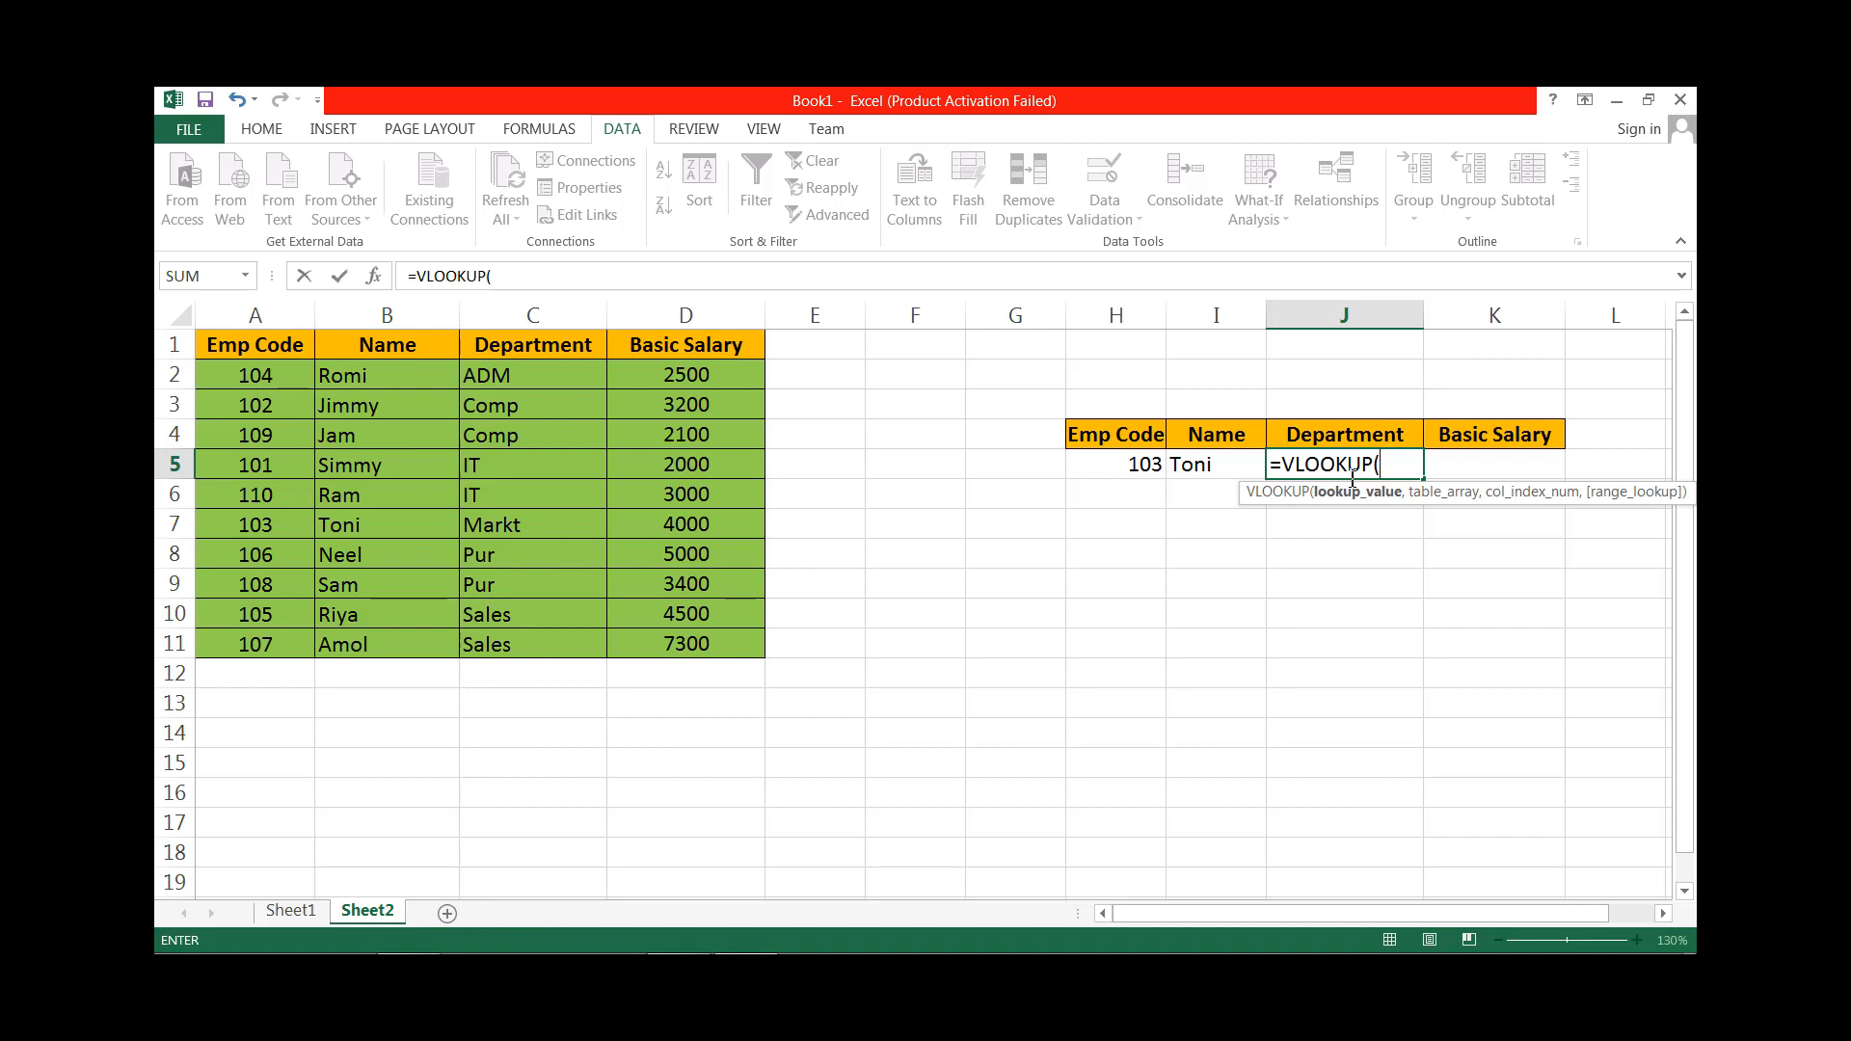
pyautogui.click(1145, 466)
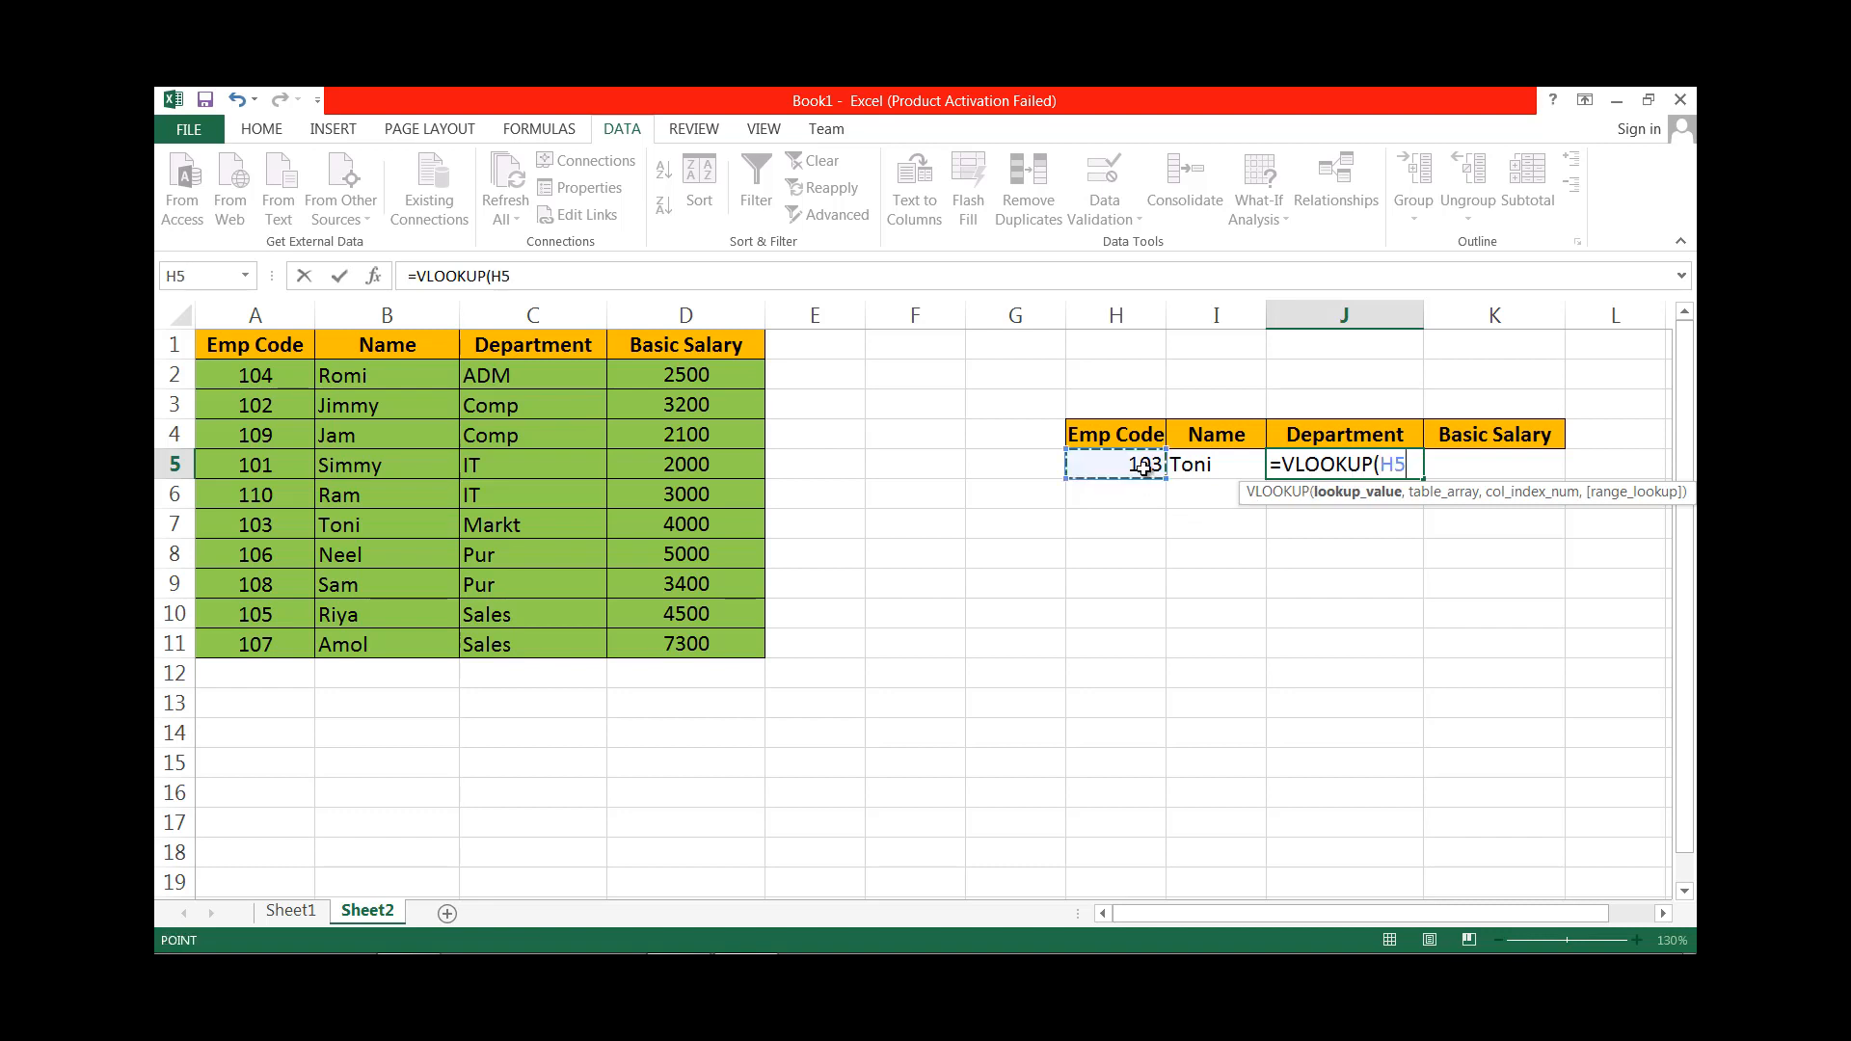
pyautogui.write(',')
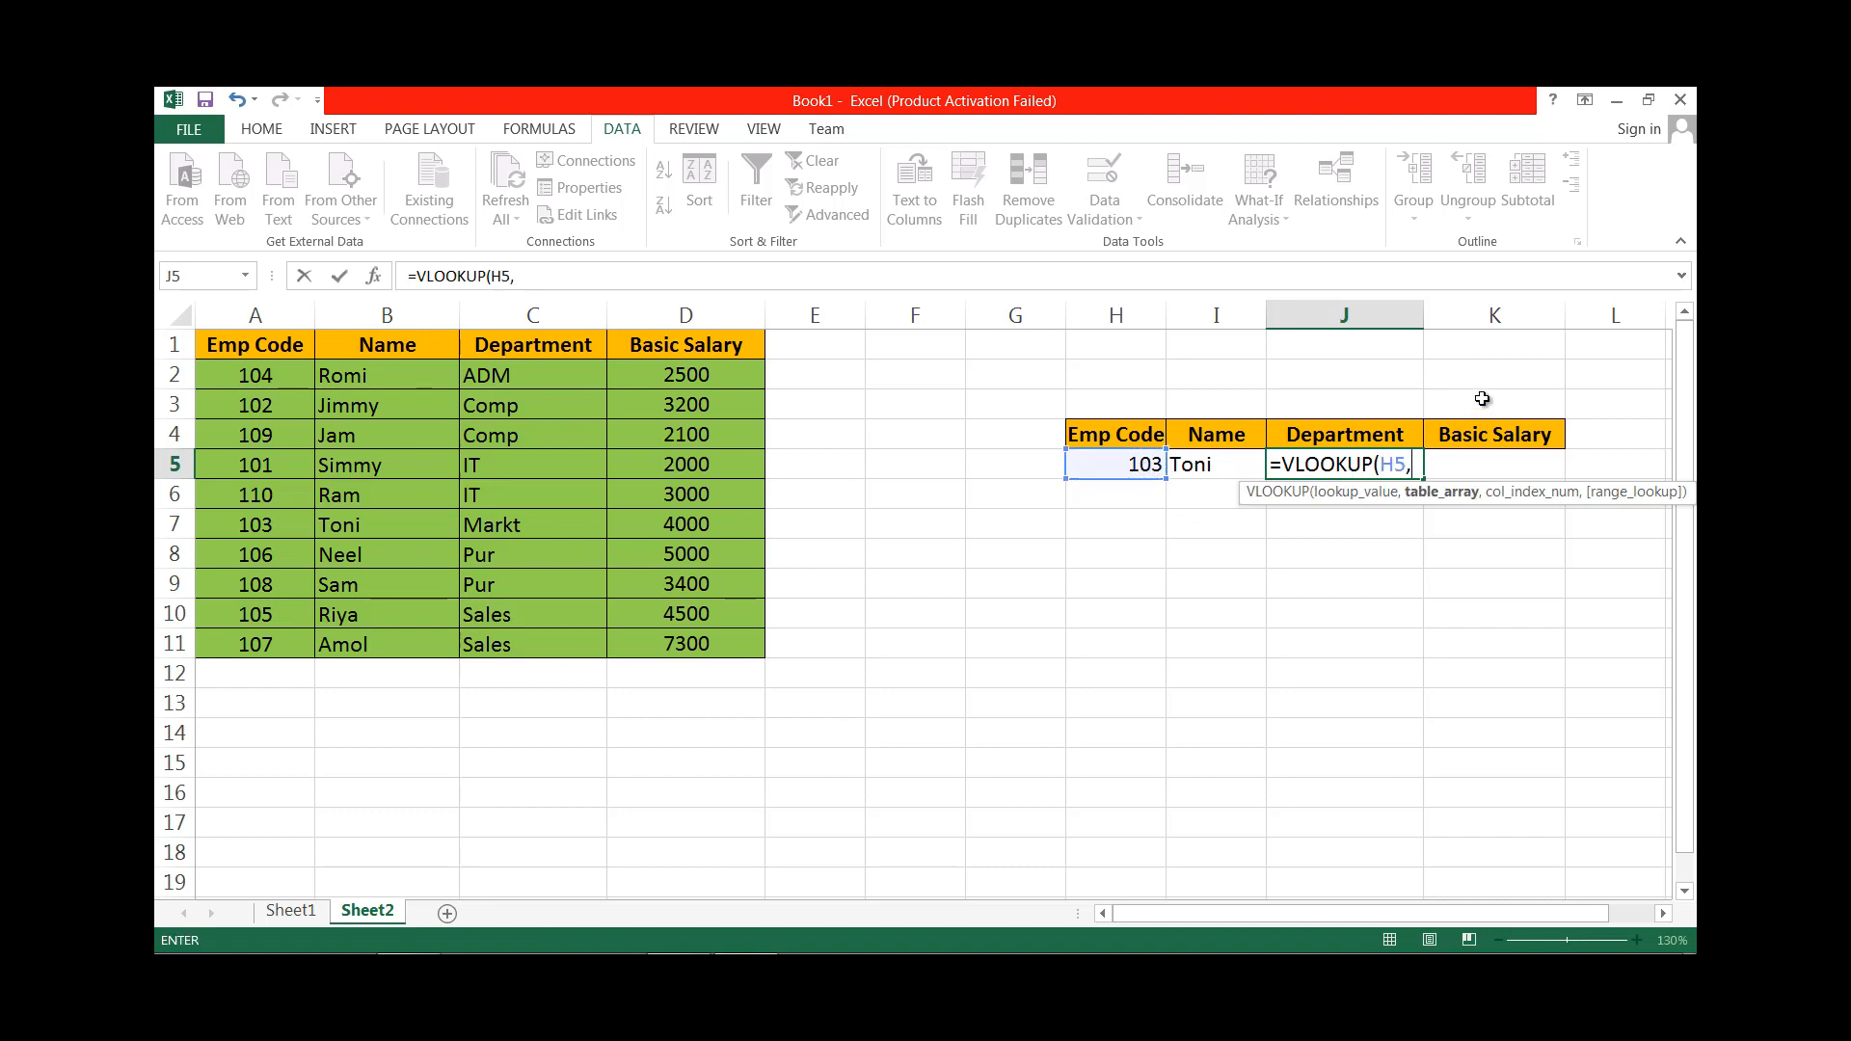
pyautogui.moveTo(260, 349); pyautogui.dragTo(696, 638)
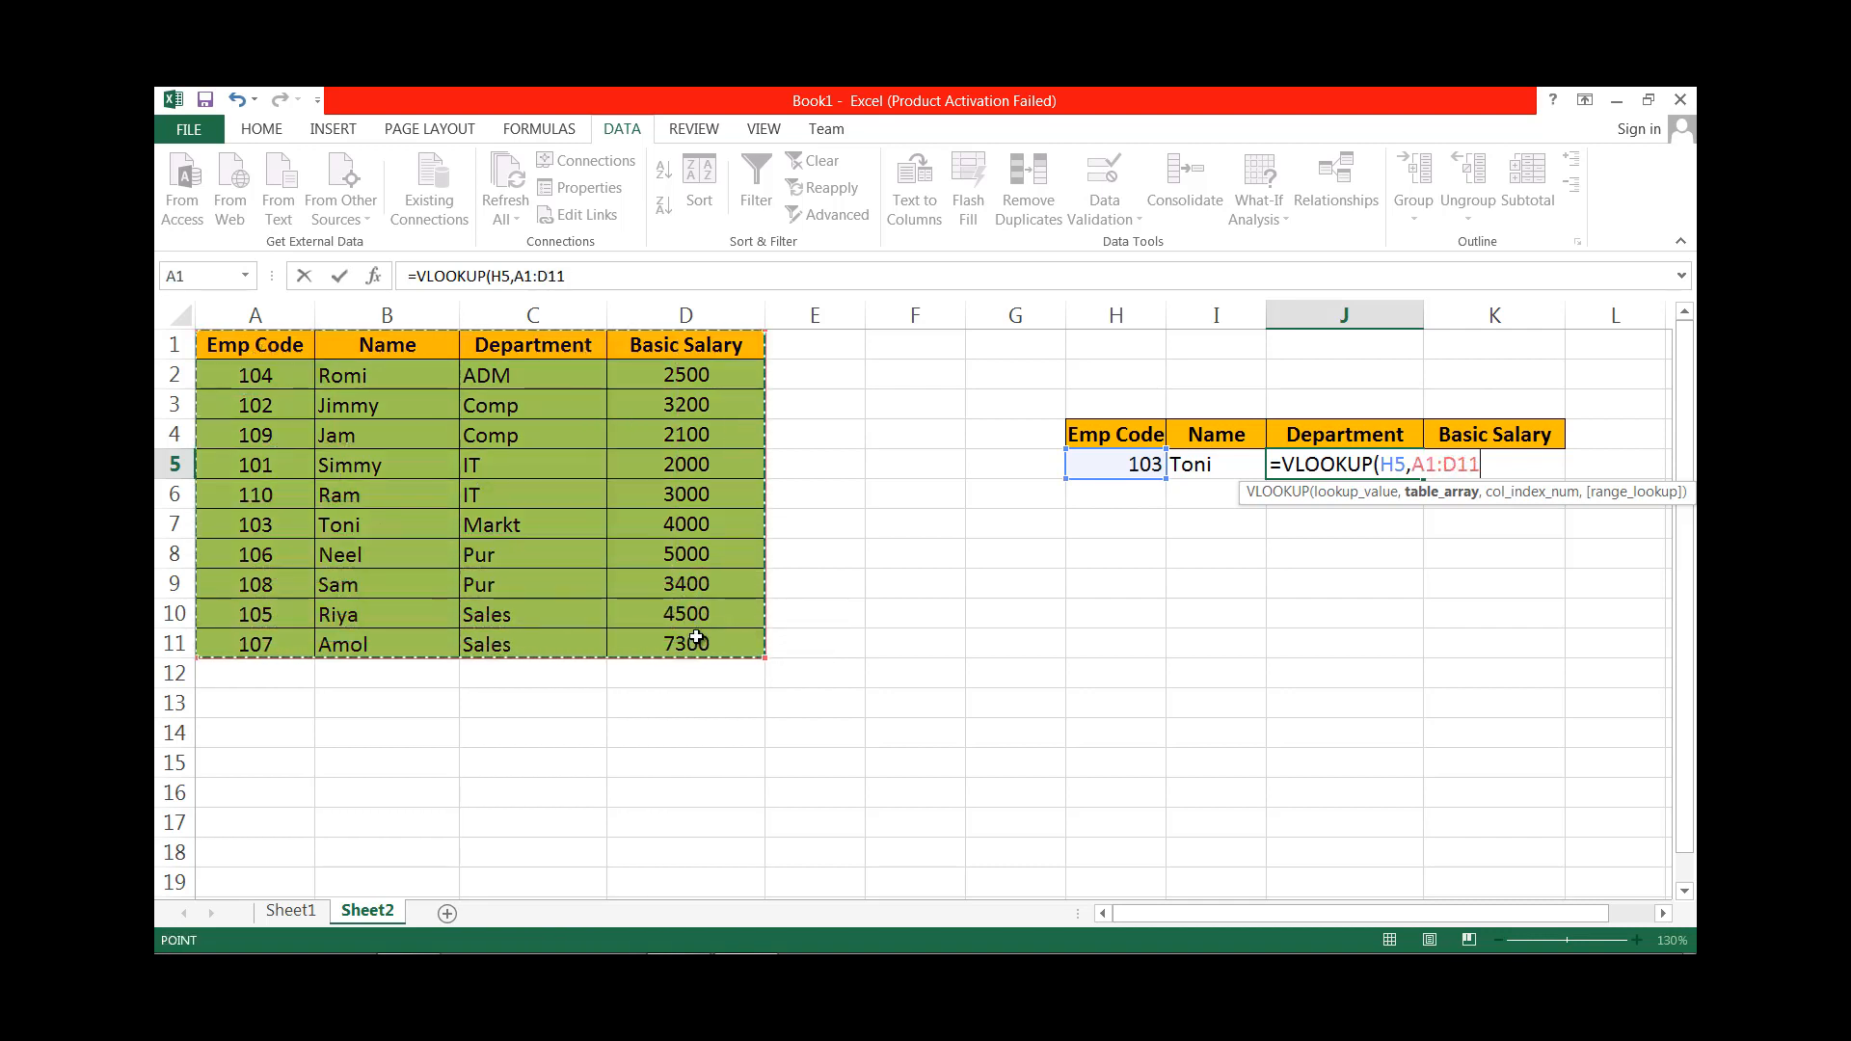
pyautogui.write(',')
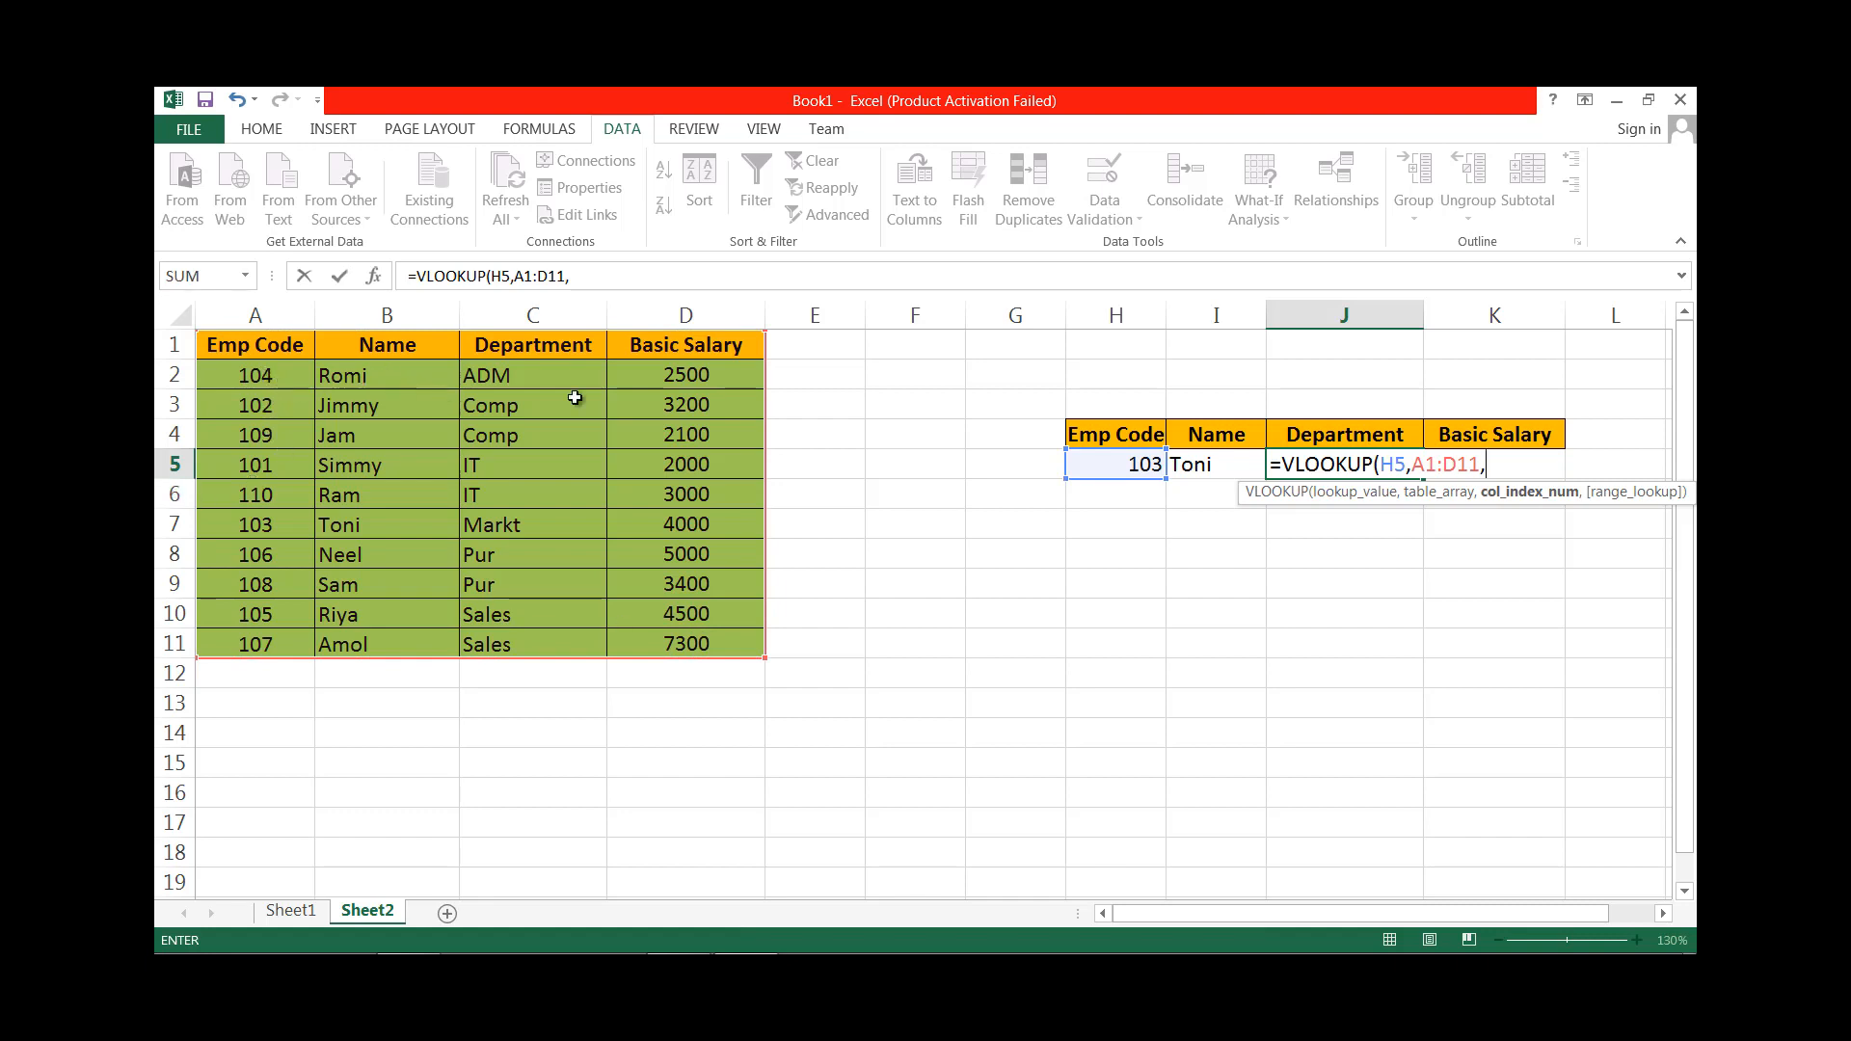
pyautogui.write('3,')
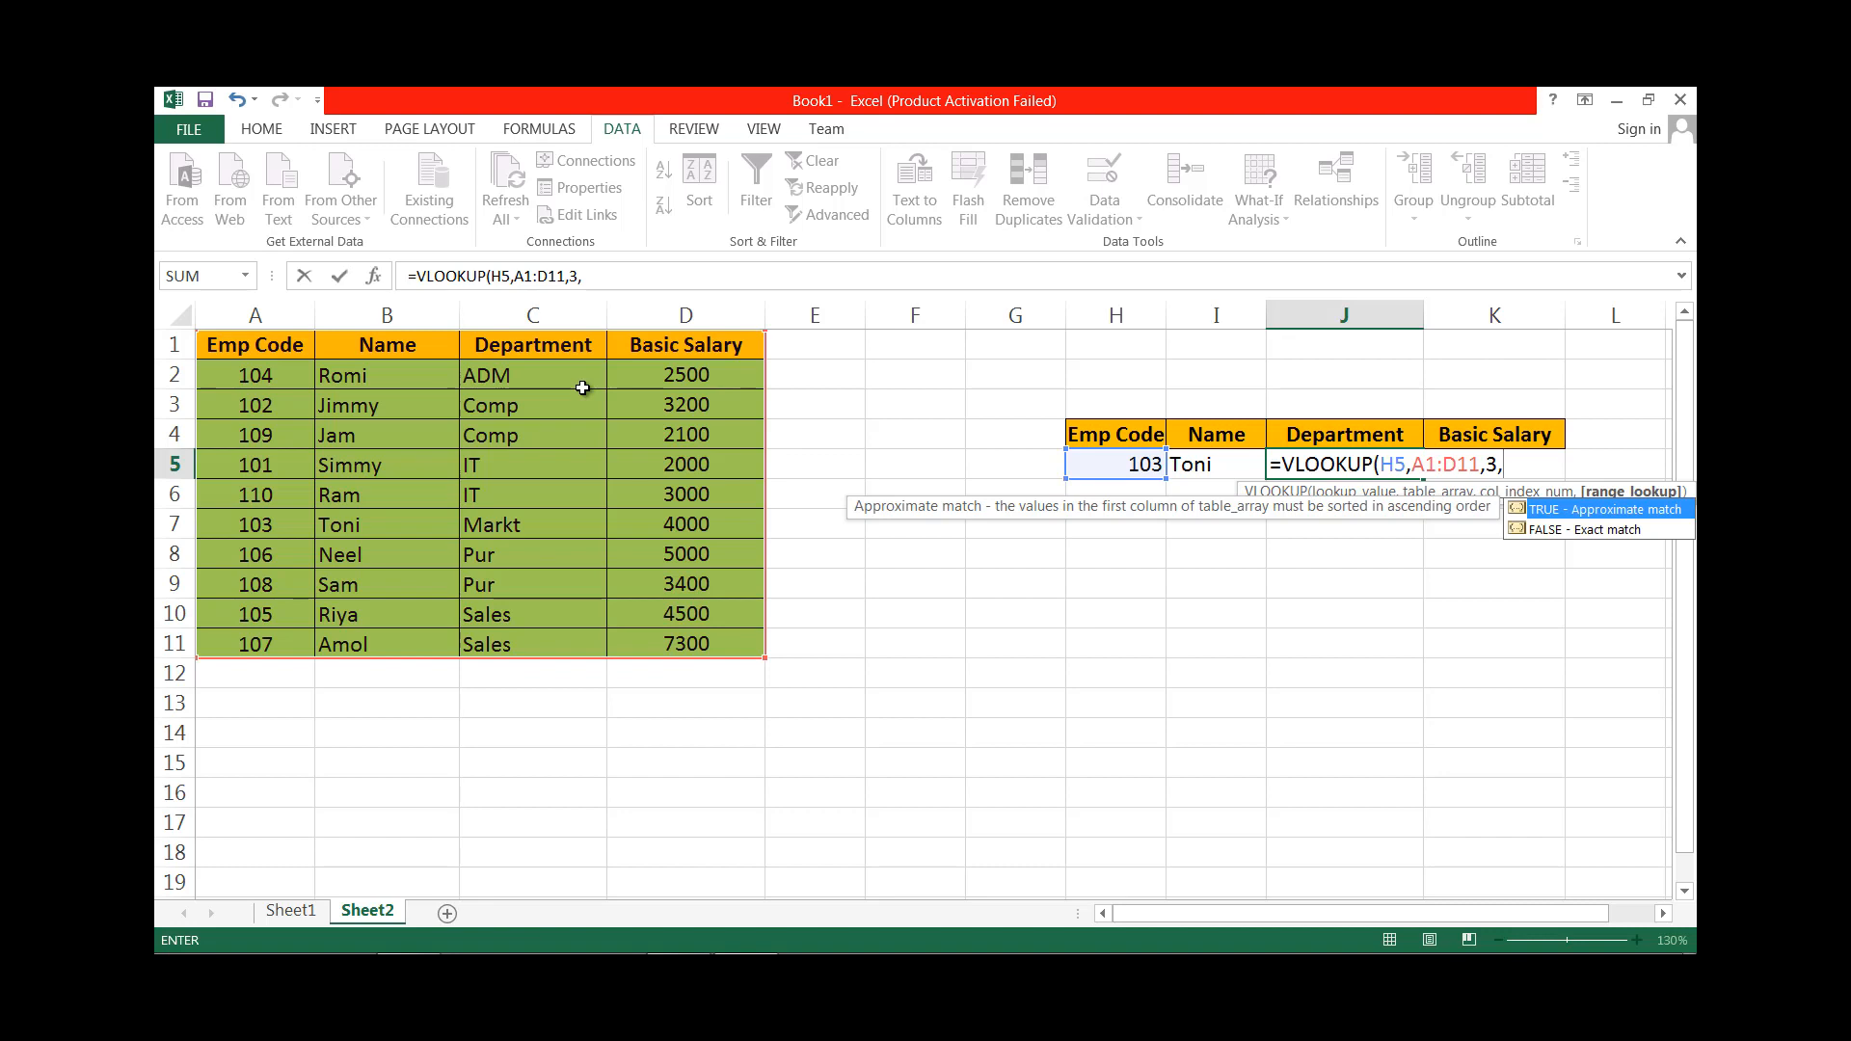
pyautogui.press('Down')
pyautogui.press('Tab')
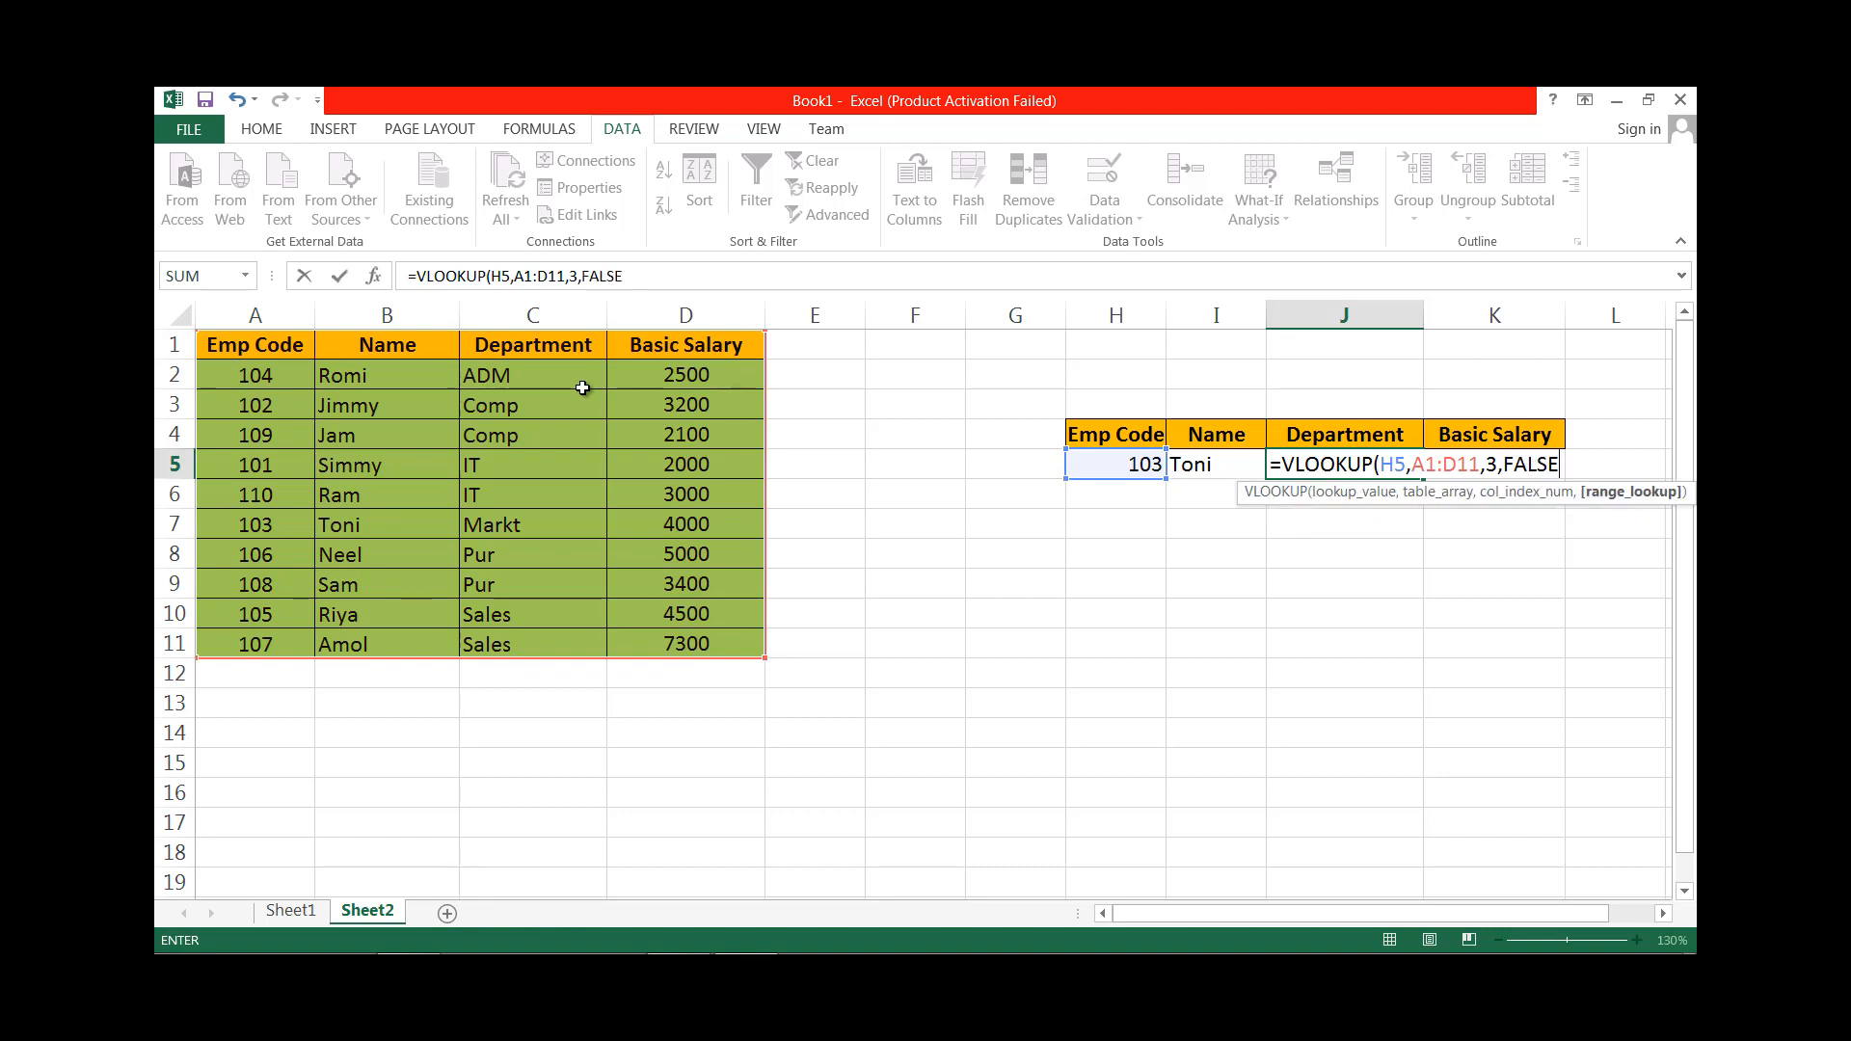
pyautogui.write(')')
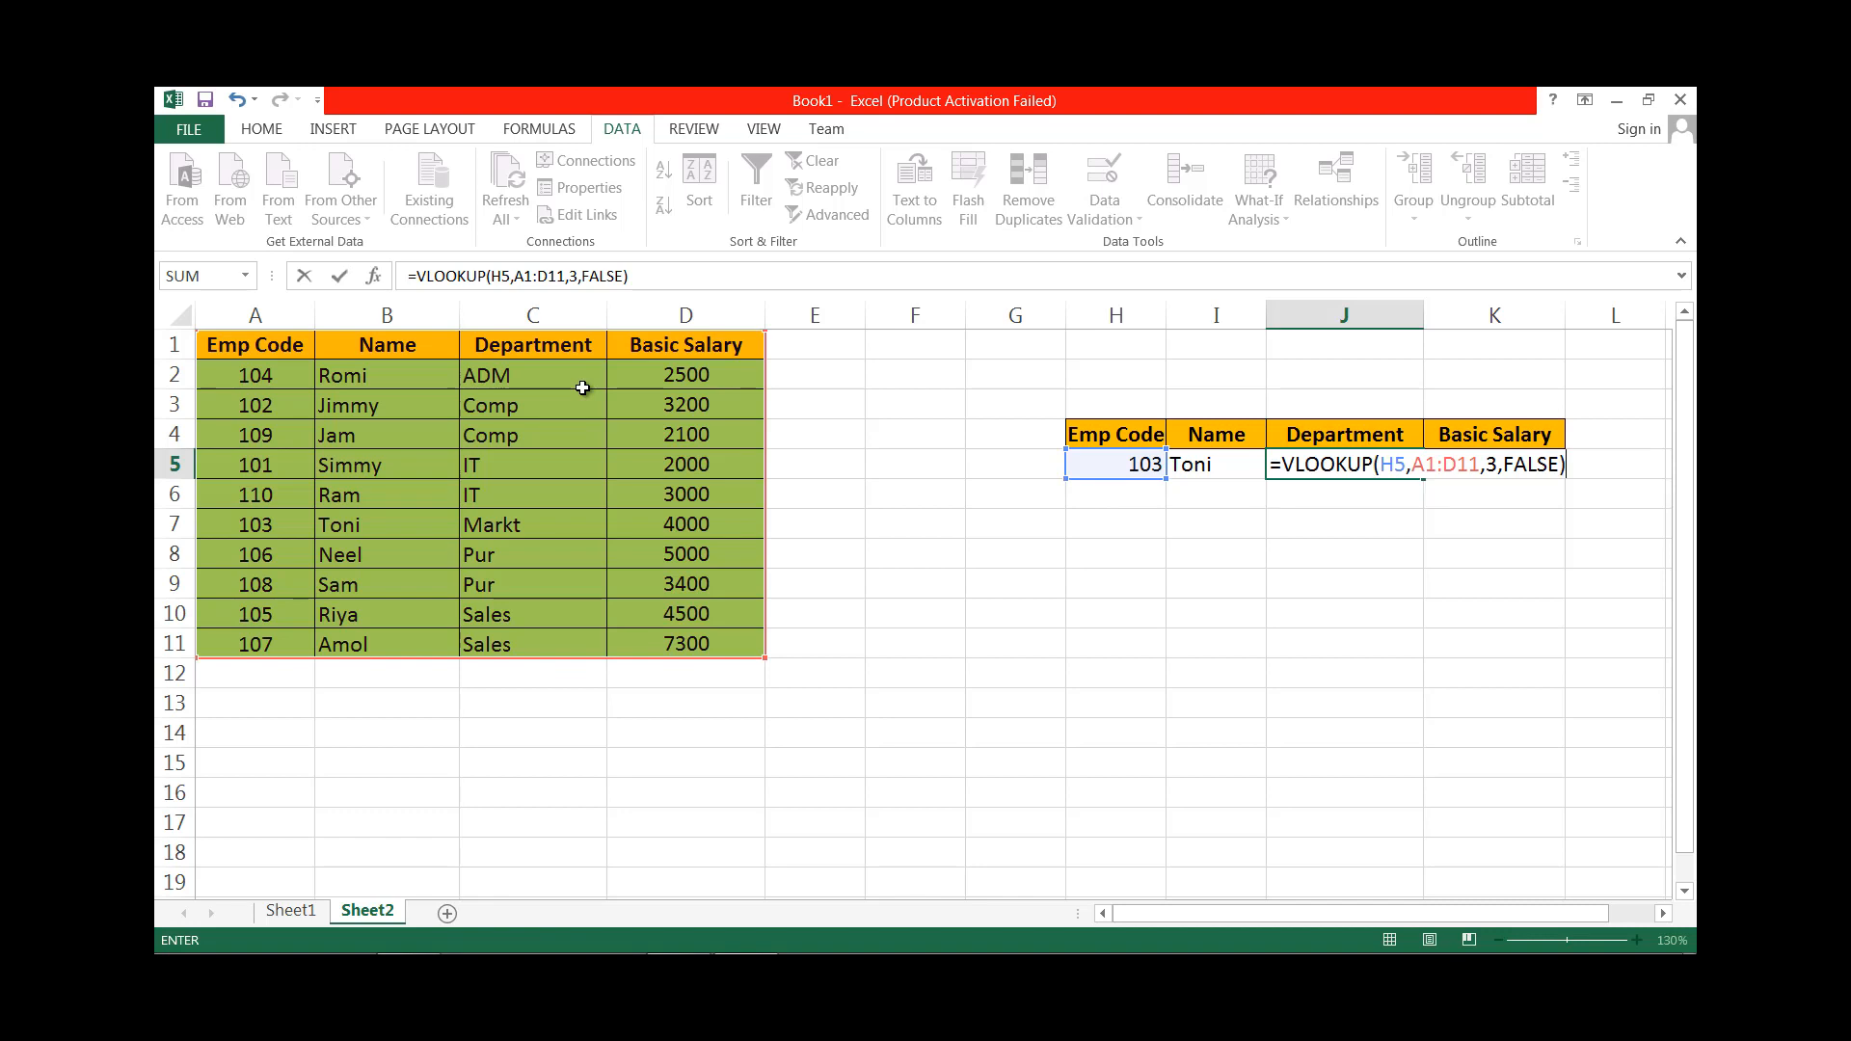
pyautogui.press('Return')
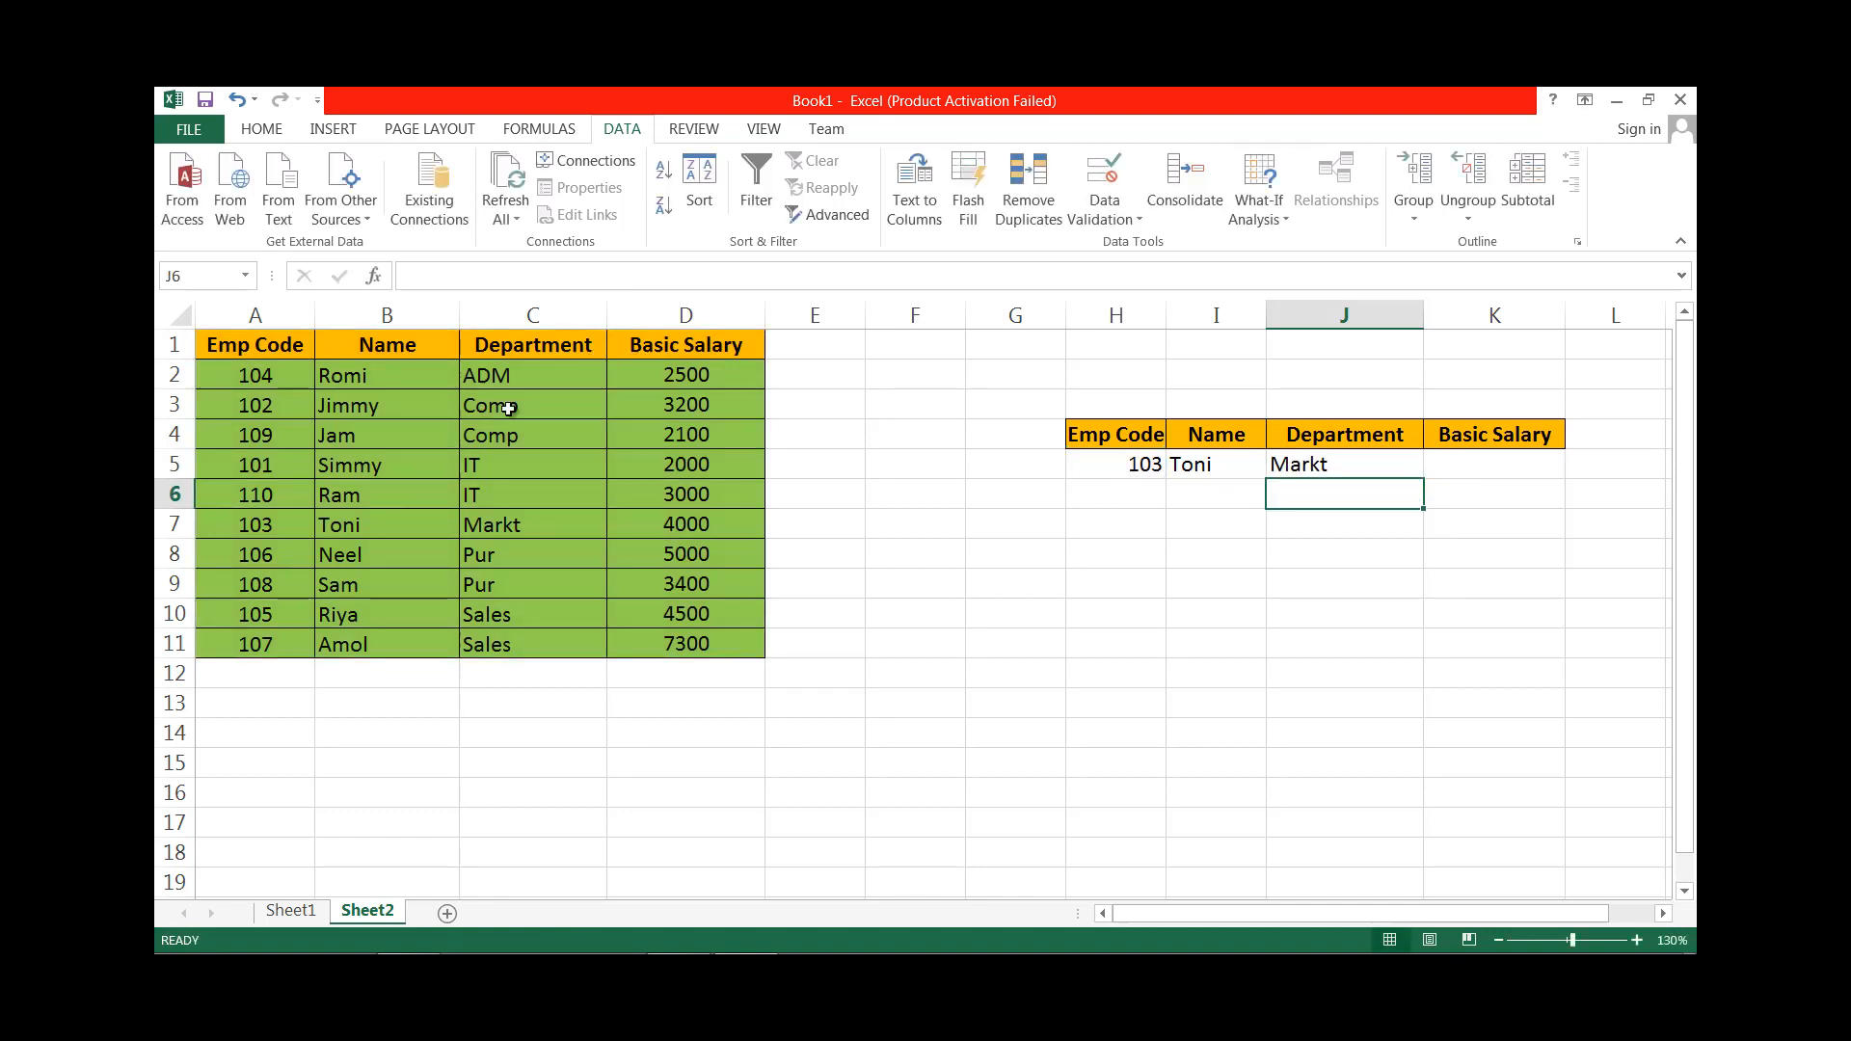
# Change the employee code in H5 to 102 to test the name and department lookups.
pyautogui.click(1082, 466)
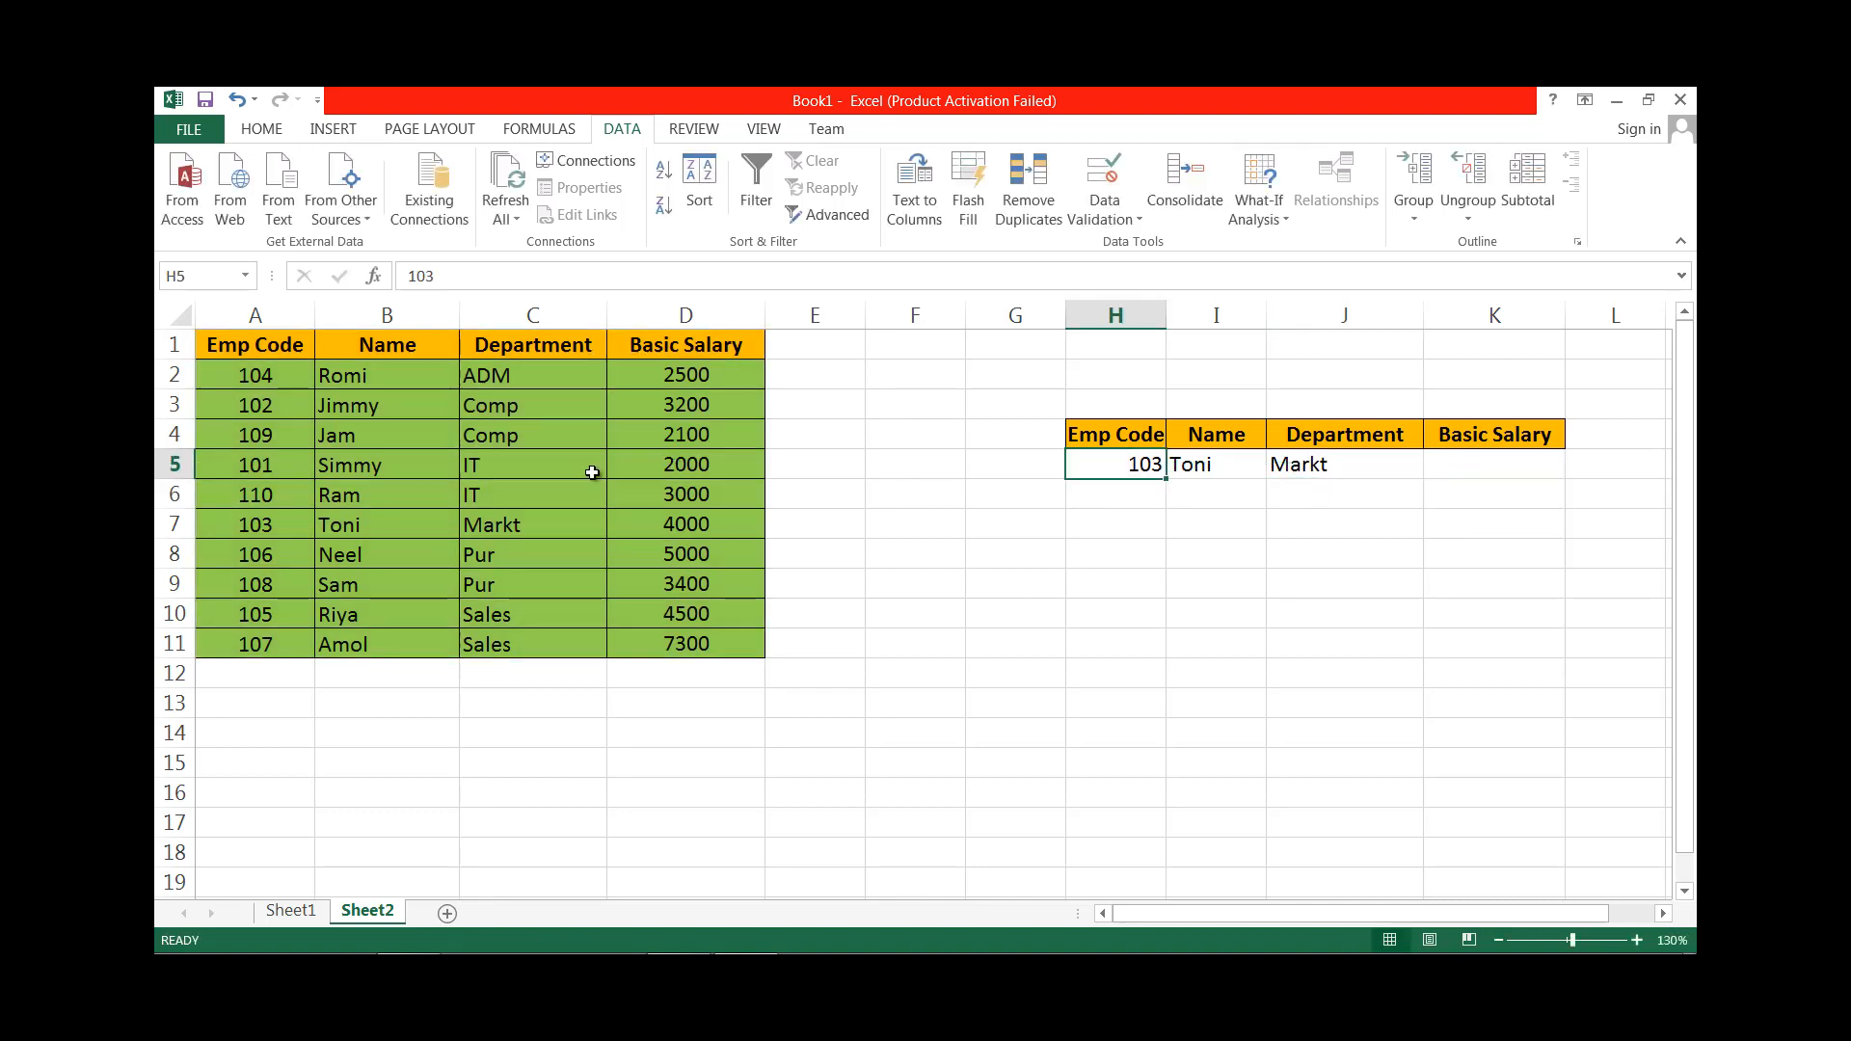
pyautogui.doubleClick(1143, 465)
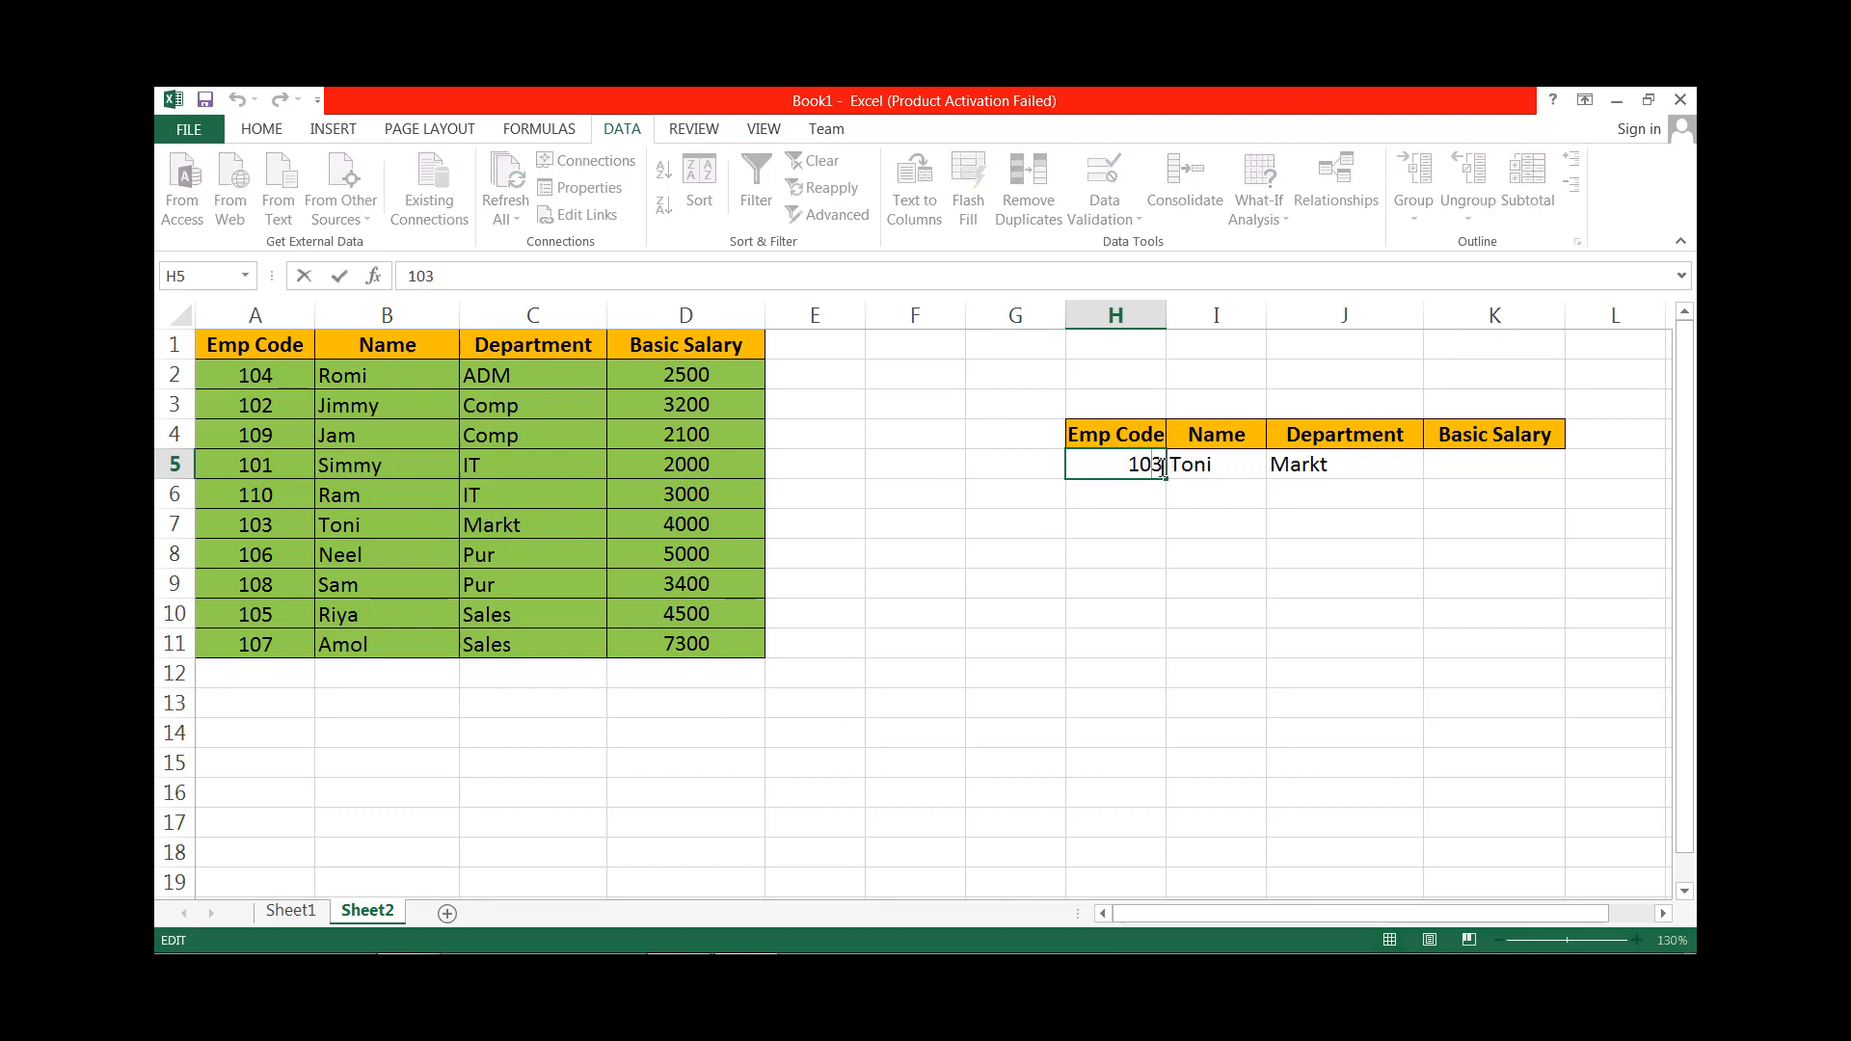
pyautogui.press('BackSpace')
pyautogui.write('2')
pyautogui.press('Return')
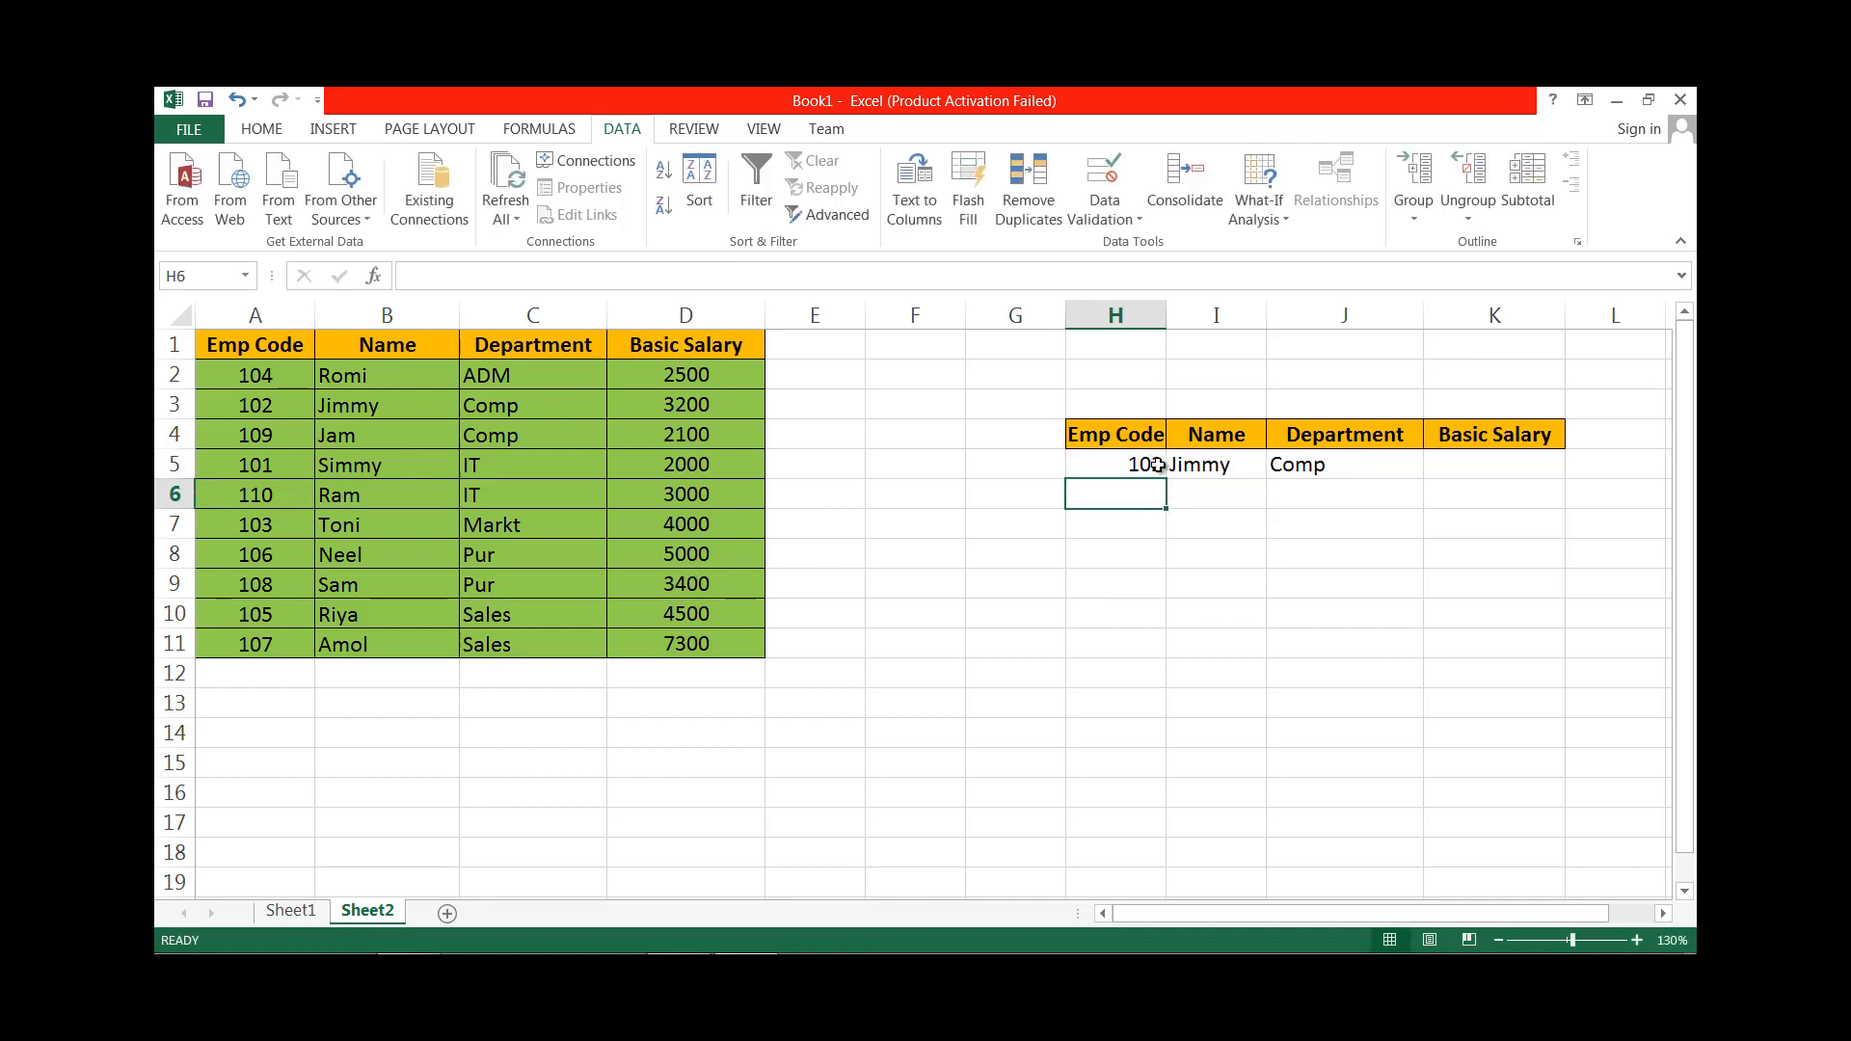
pyautogui.click(1147, 464)
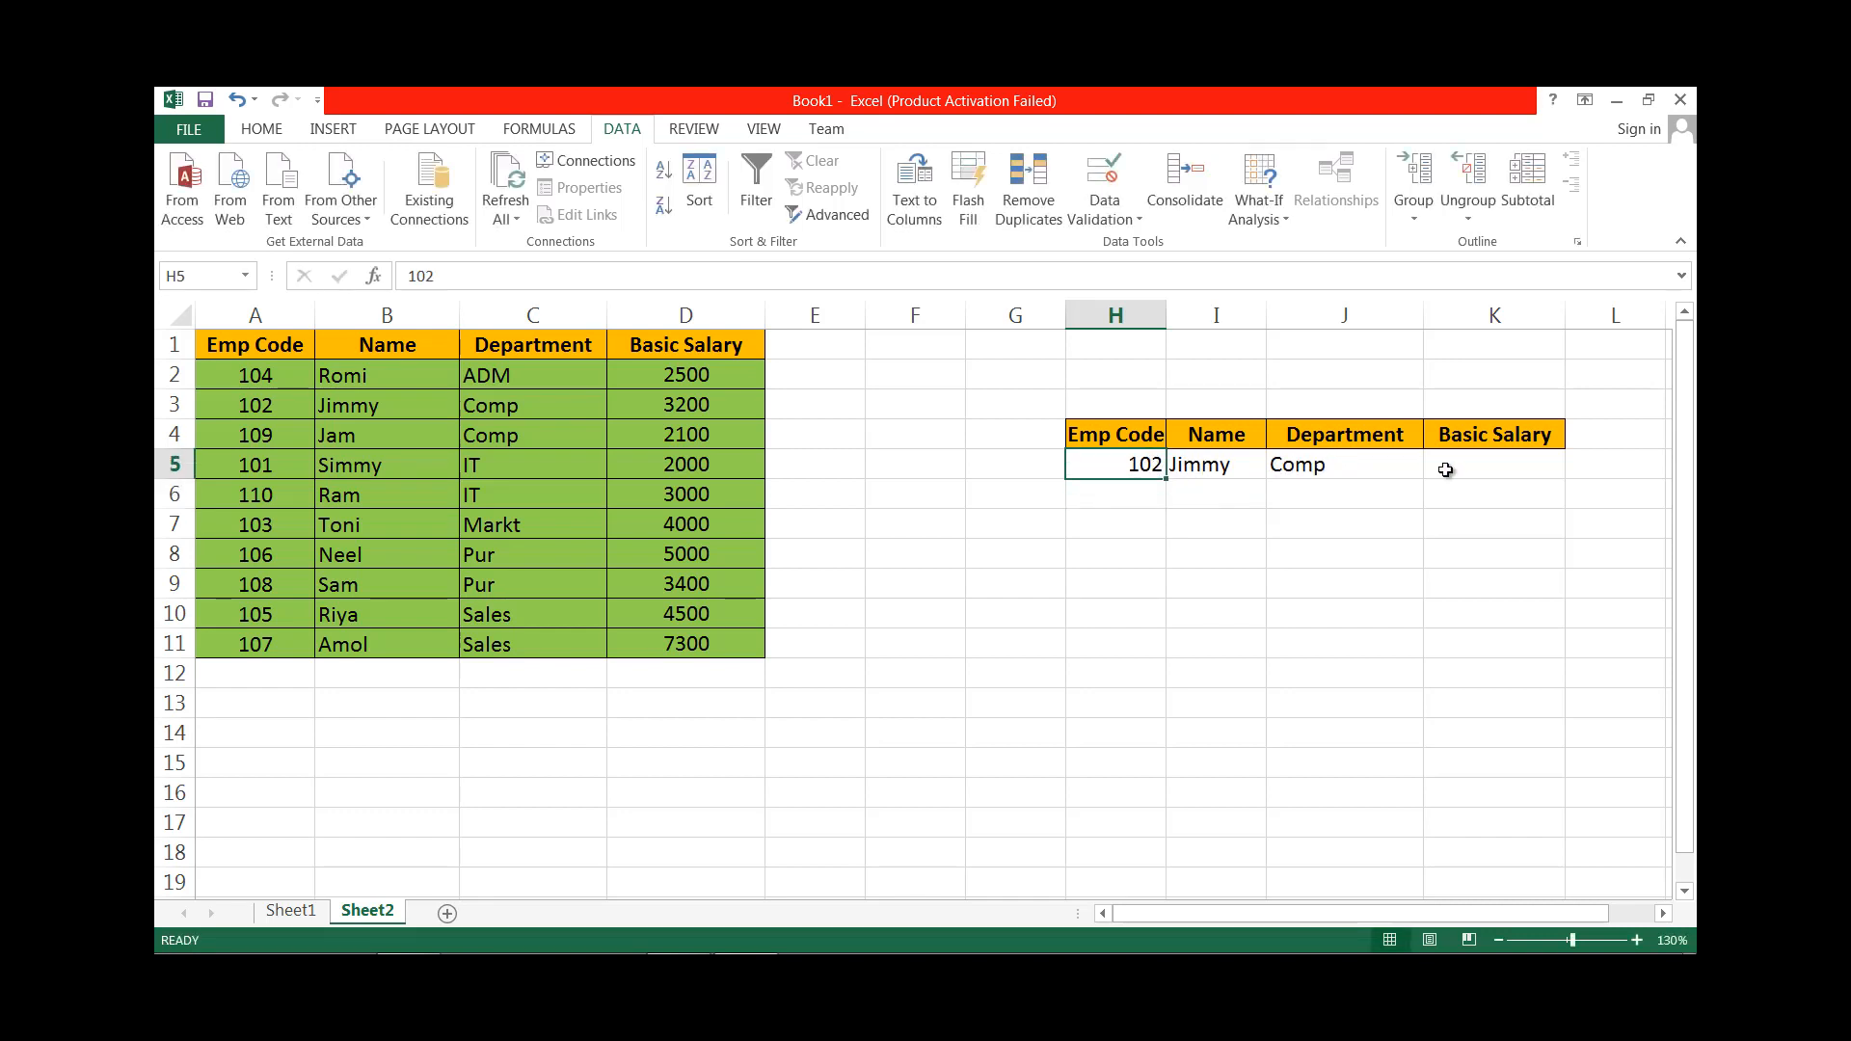
# Enter the formula =VLOOKUP(H5,A1:D11,4,0) in K5 to look up the employee's basic salary by exact match.
pyautogui.click(1454, 460)
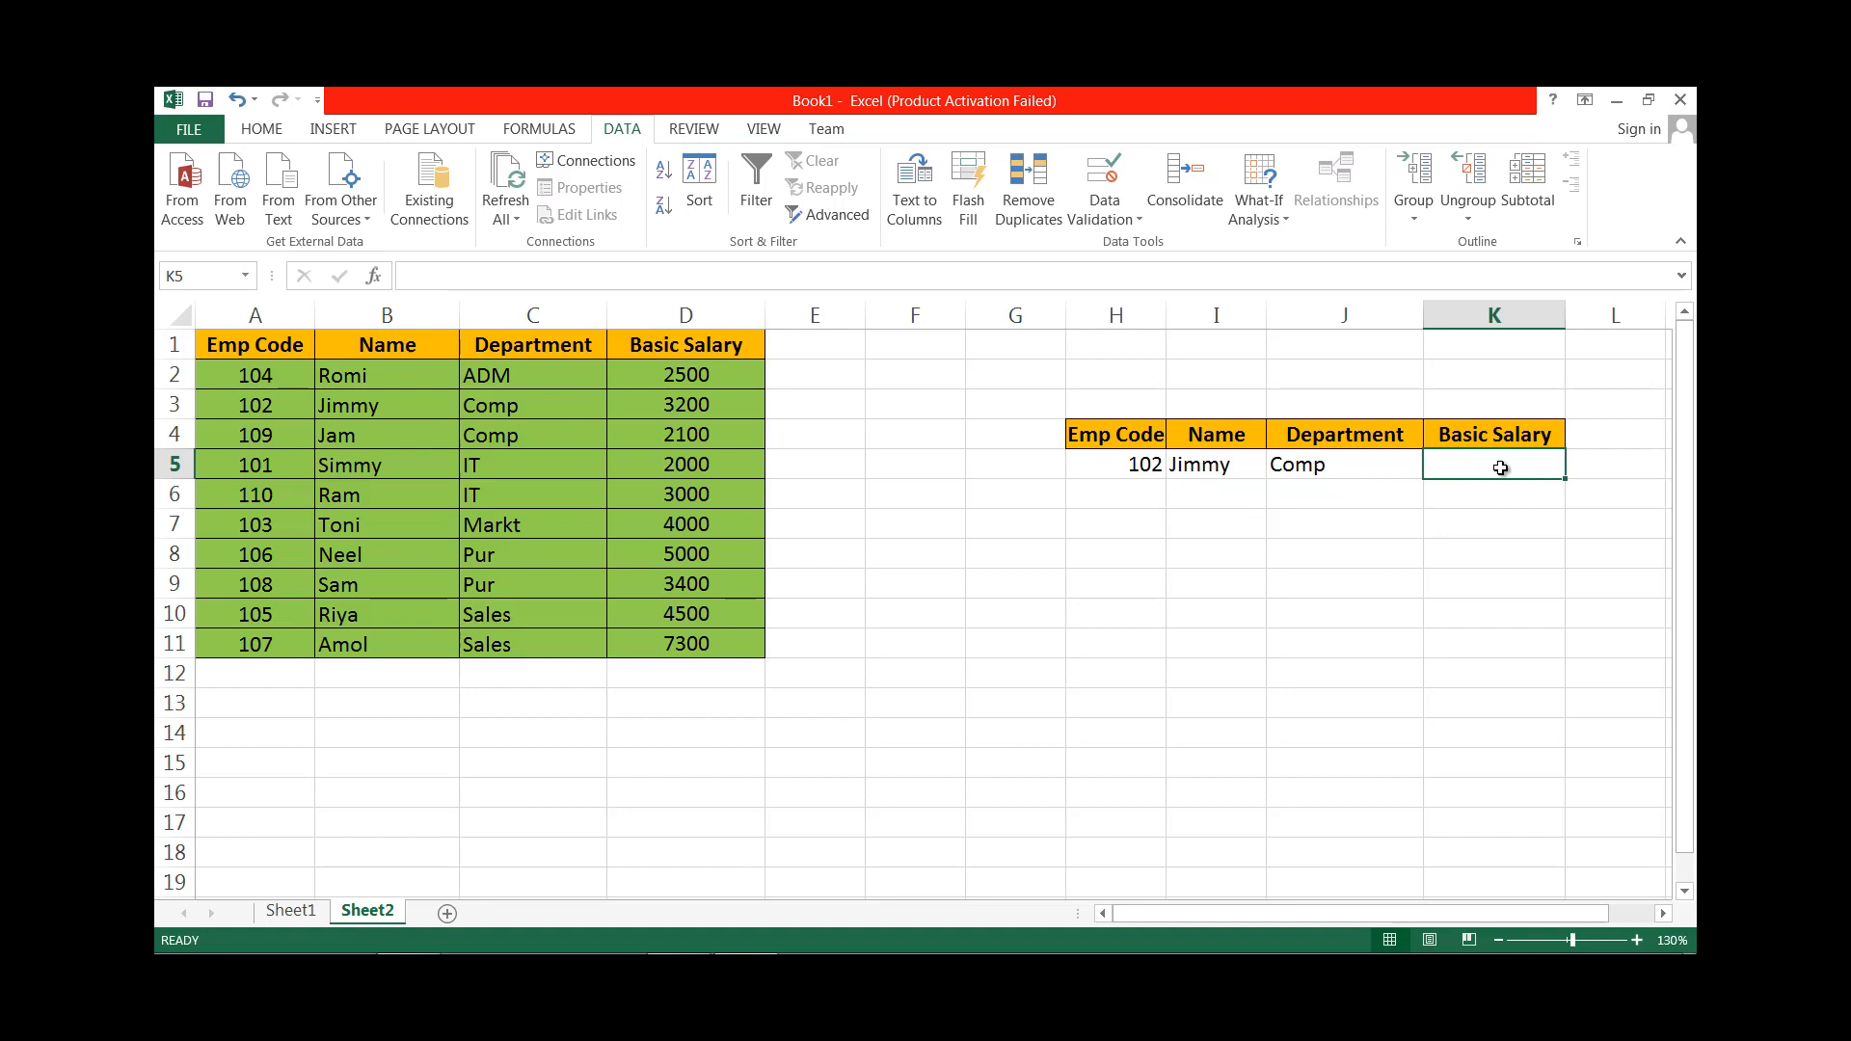
pyautogui.write('v')
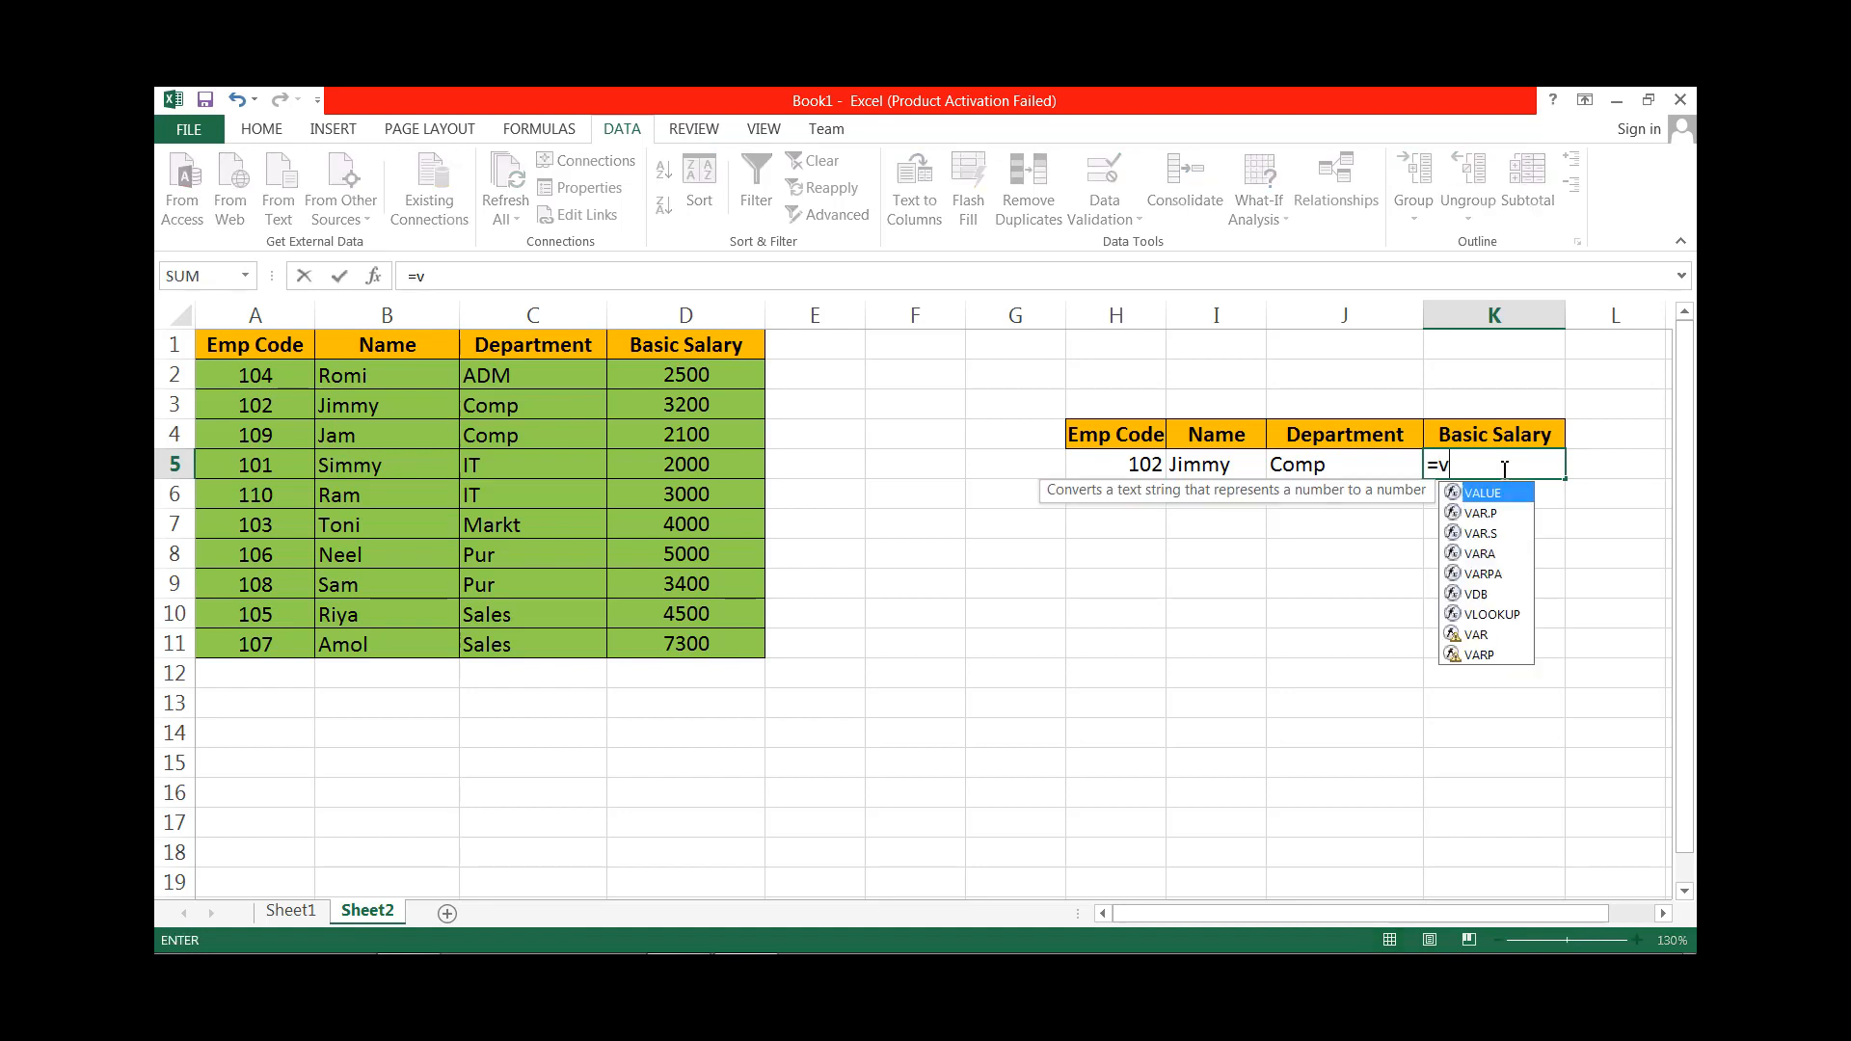
pyautogui.write('l')
pyautogui.press('Tab')
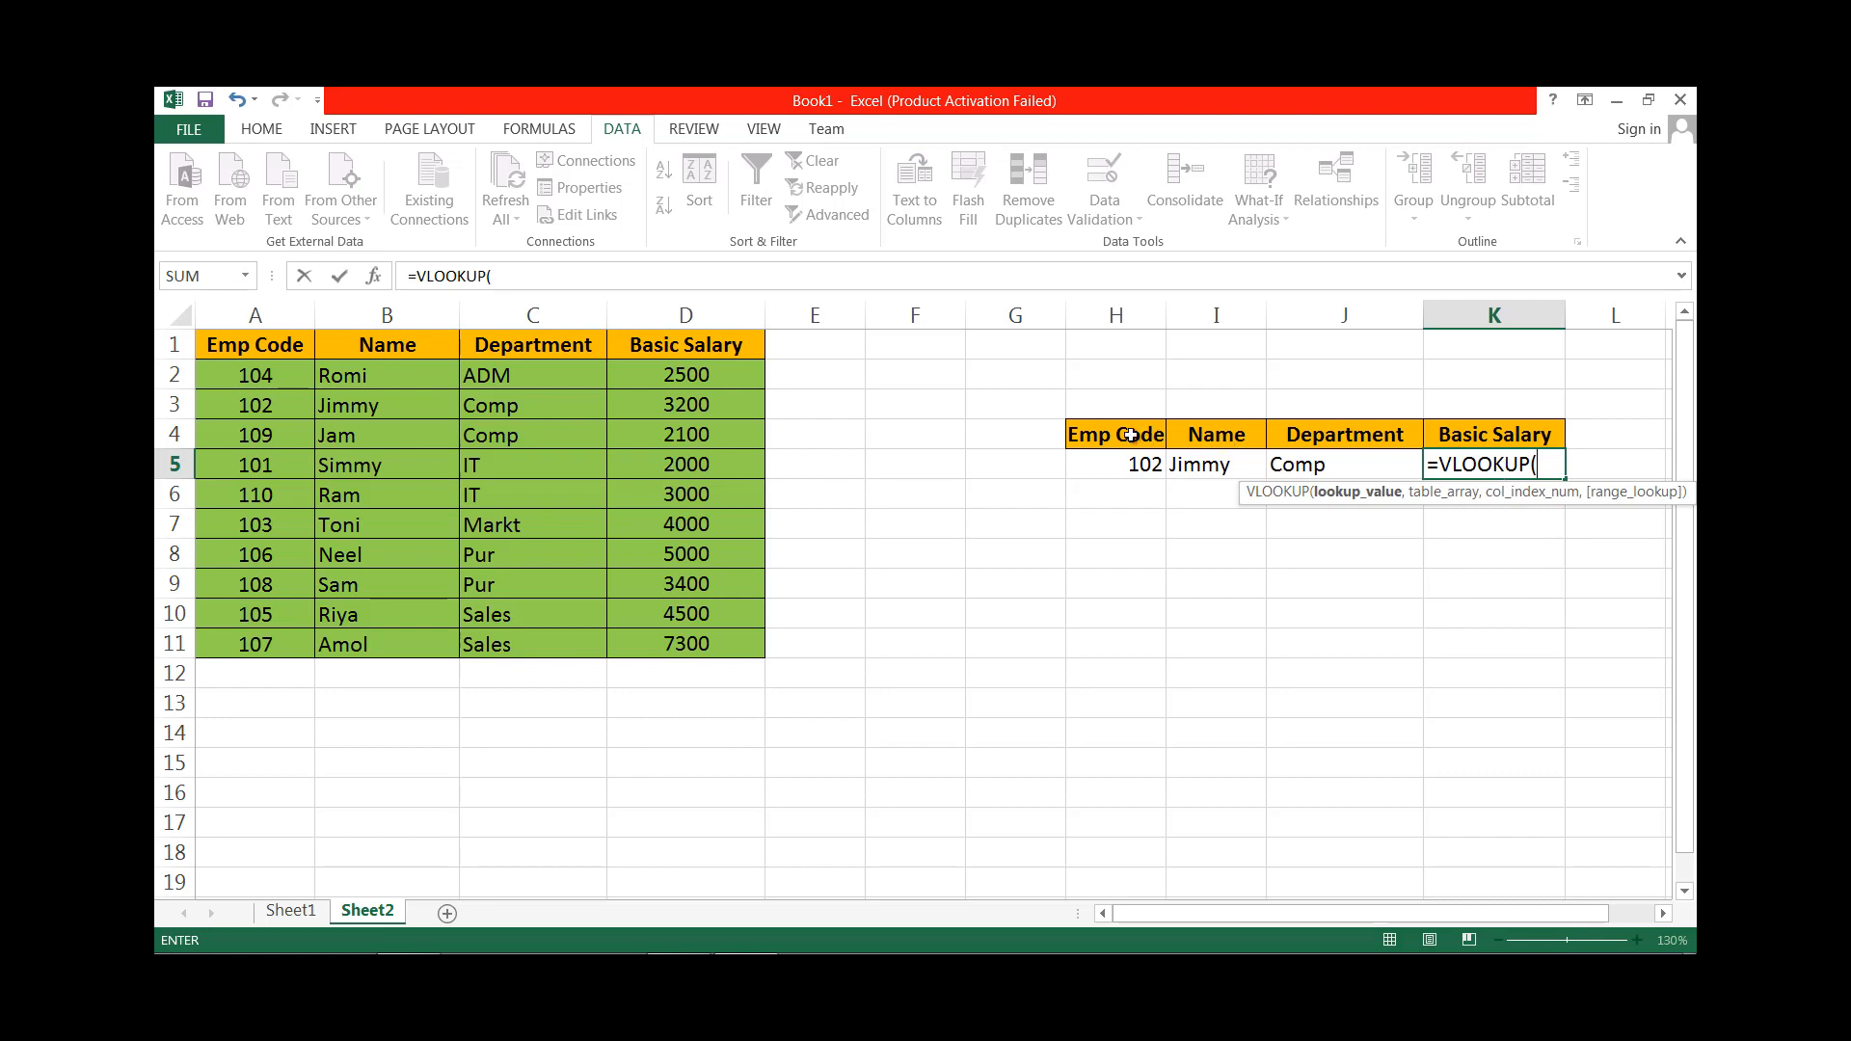
pyautogui.click(1131, 470)
pyautogui.write(',')
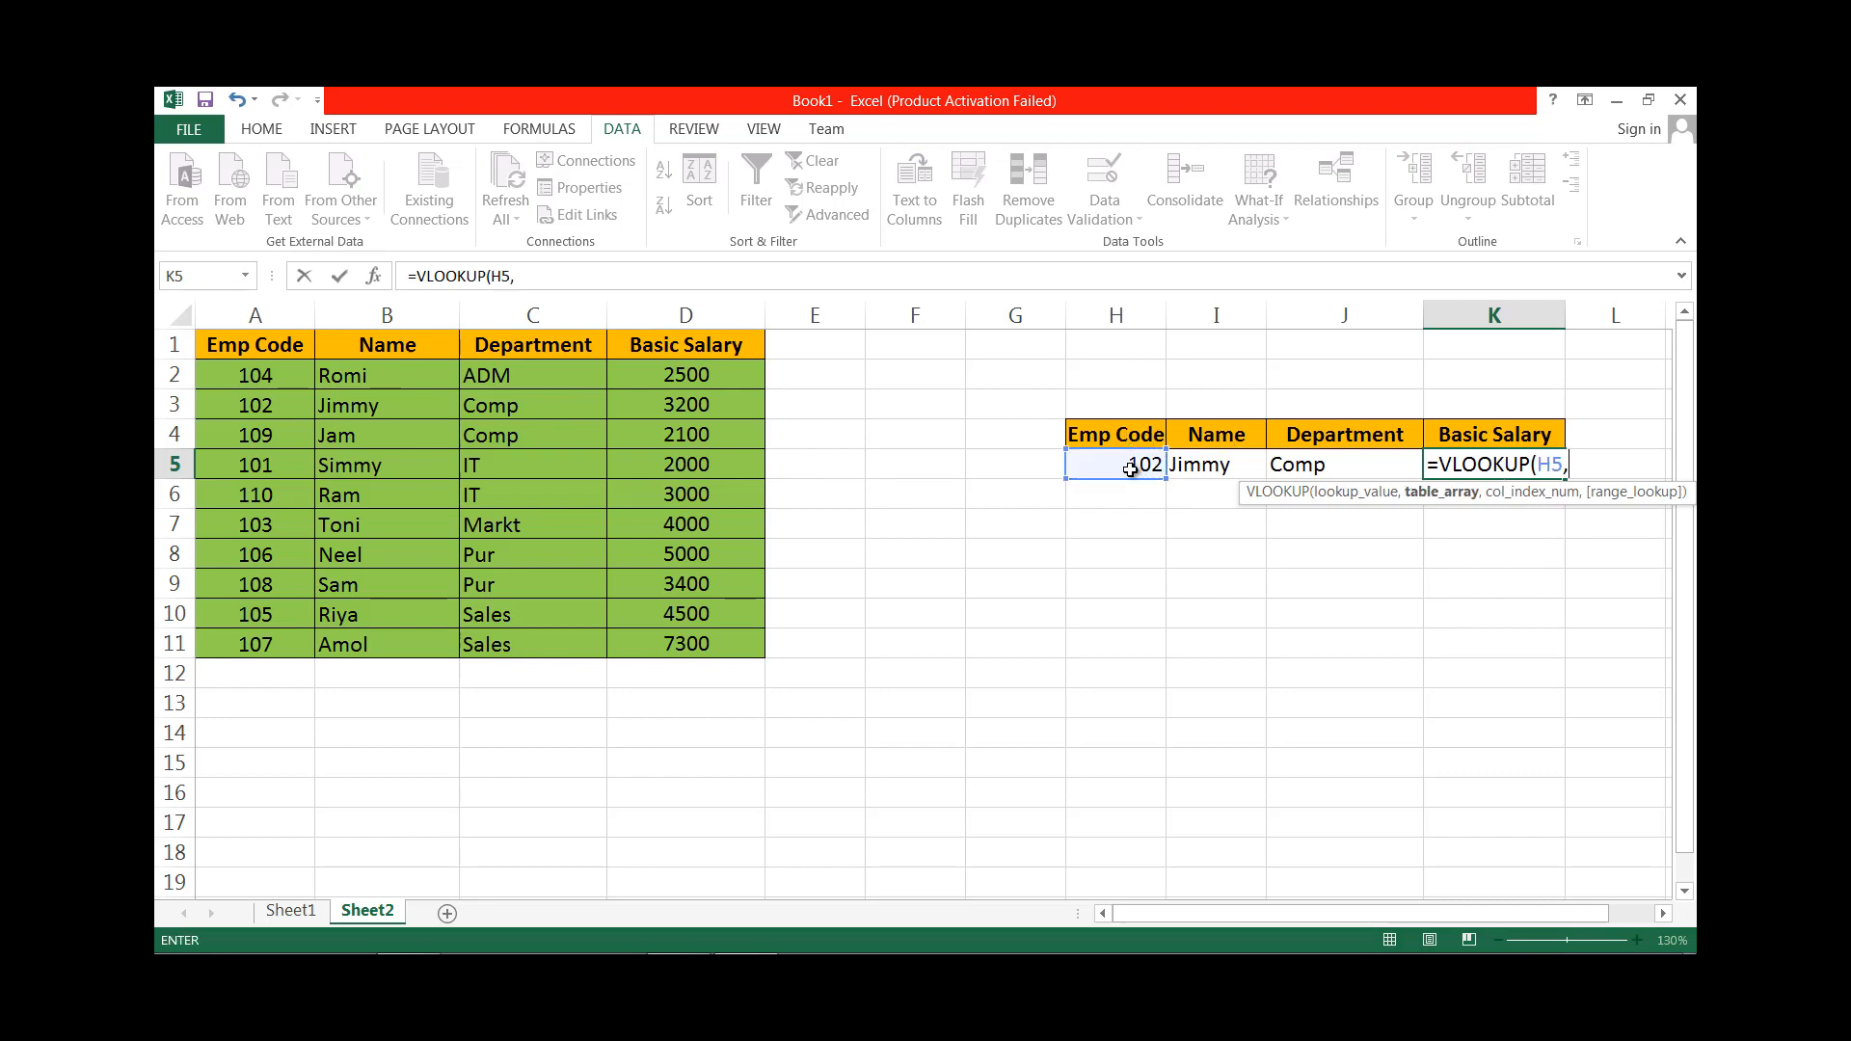
pyautogui.moveTo(262, 343); pyautogui.dragTo(669, 644)
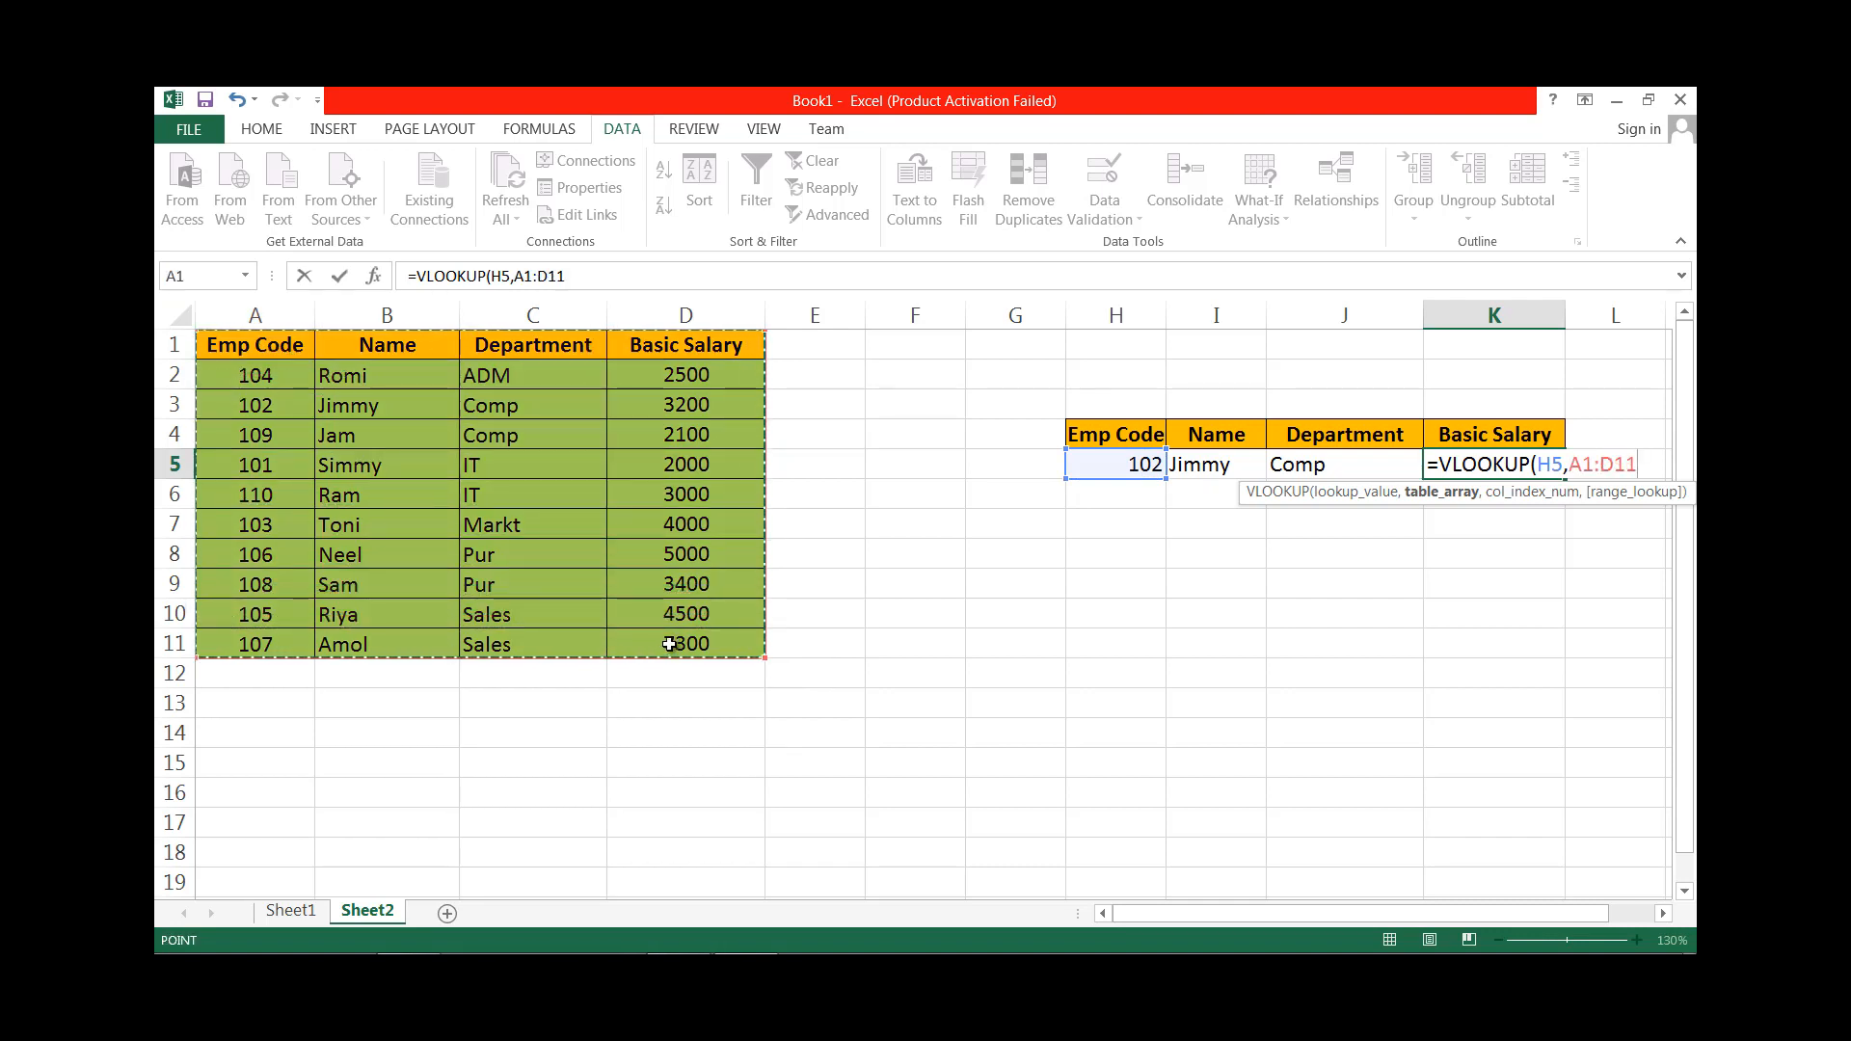
pyautogui.write(',')
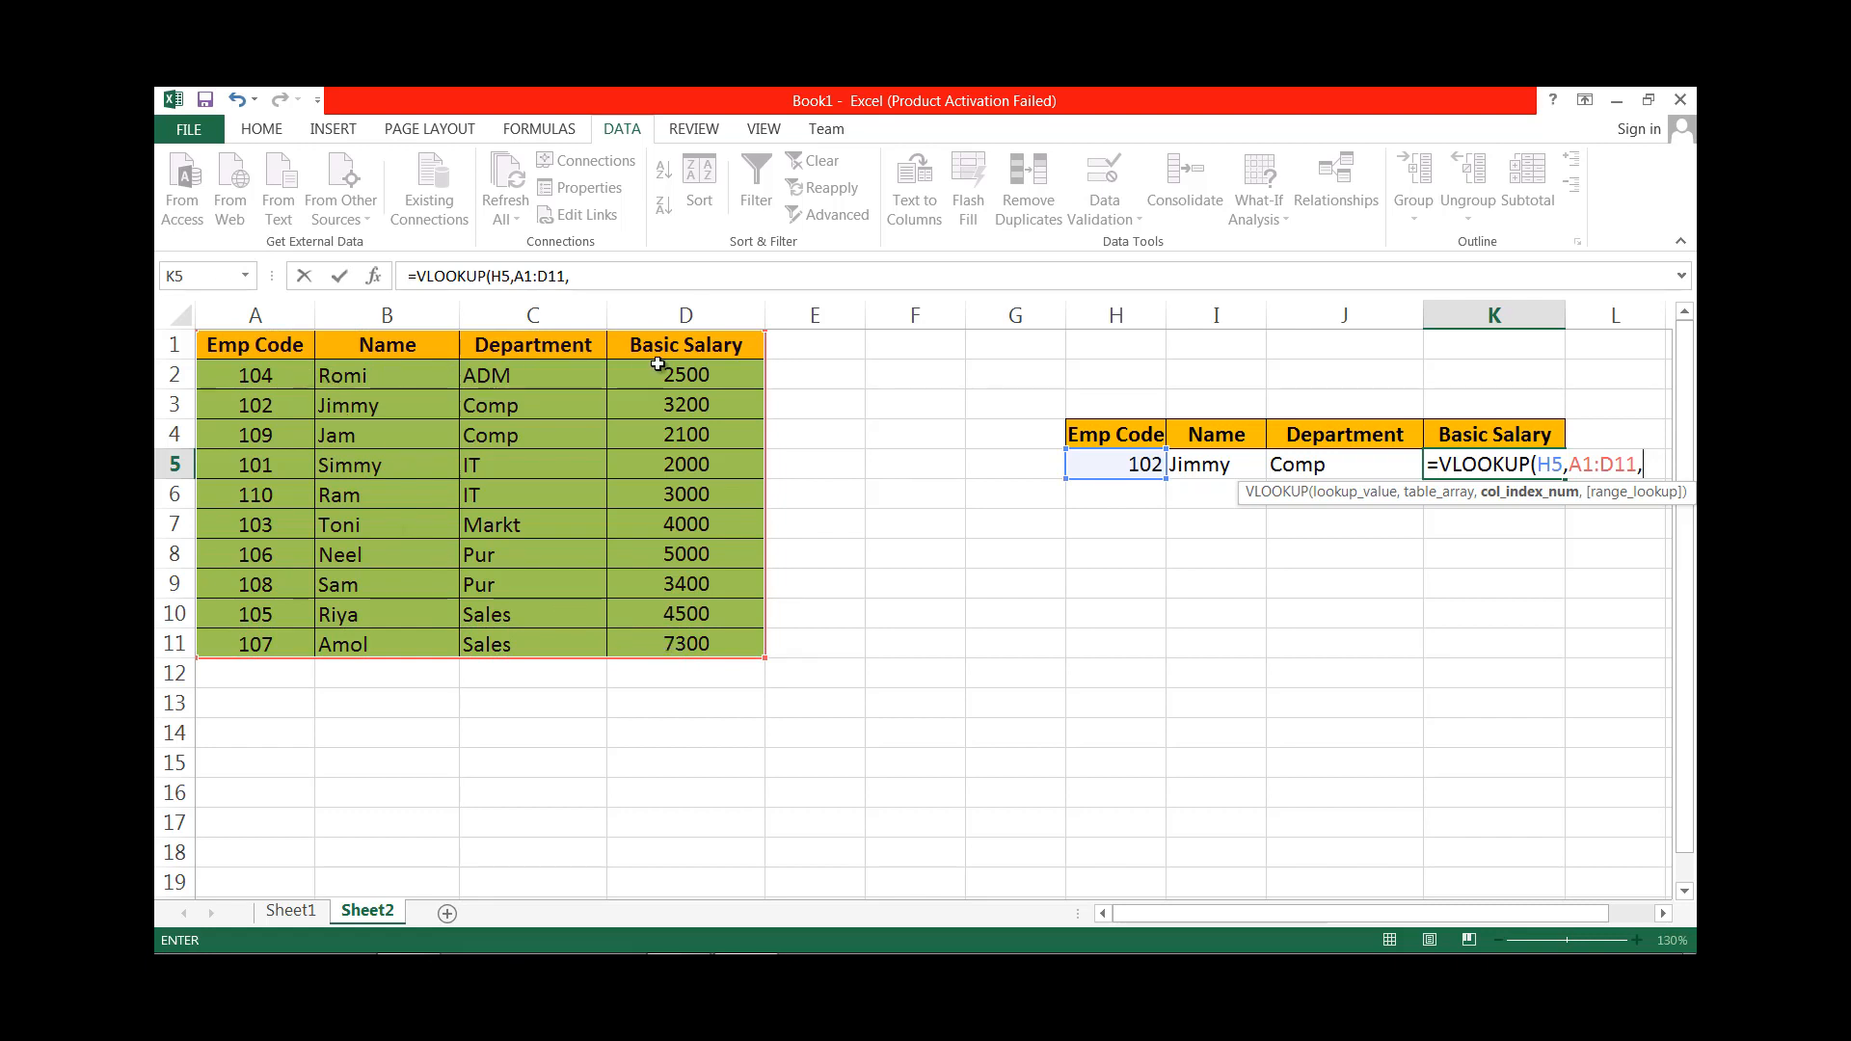
pyautogui.write('4,')
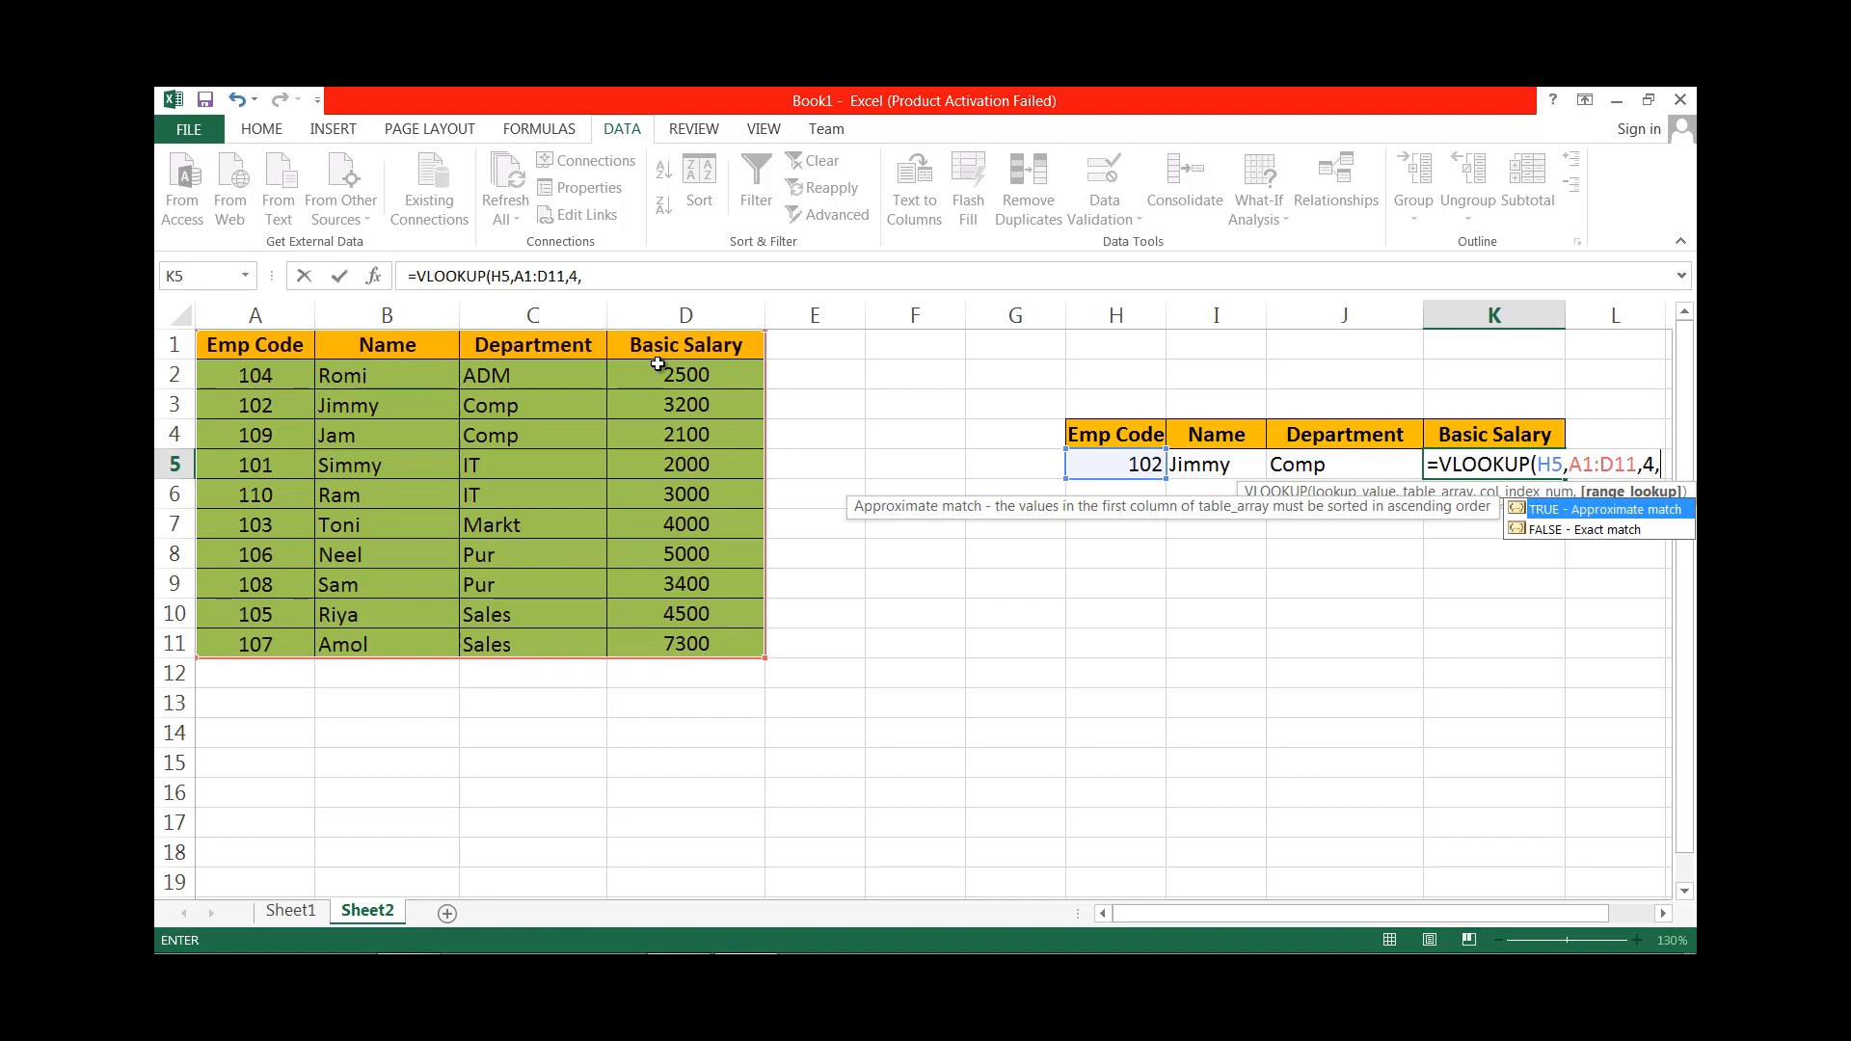
pyautogui.write('0)')
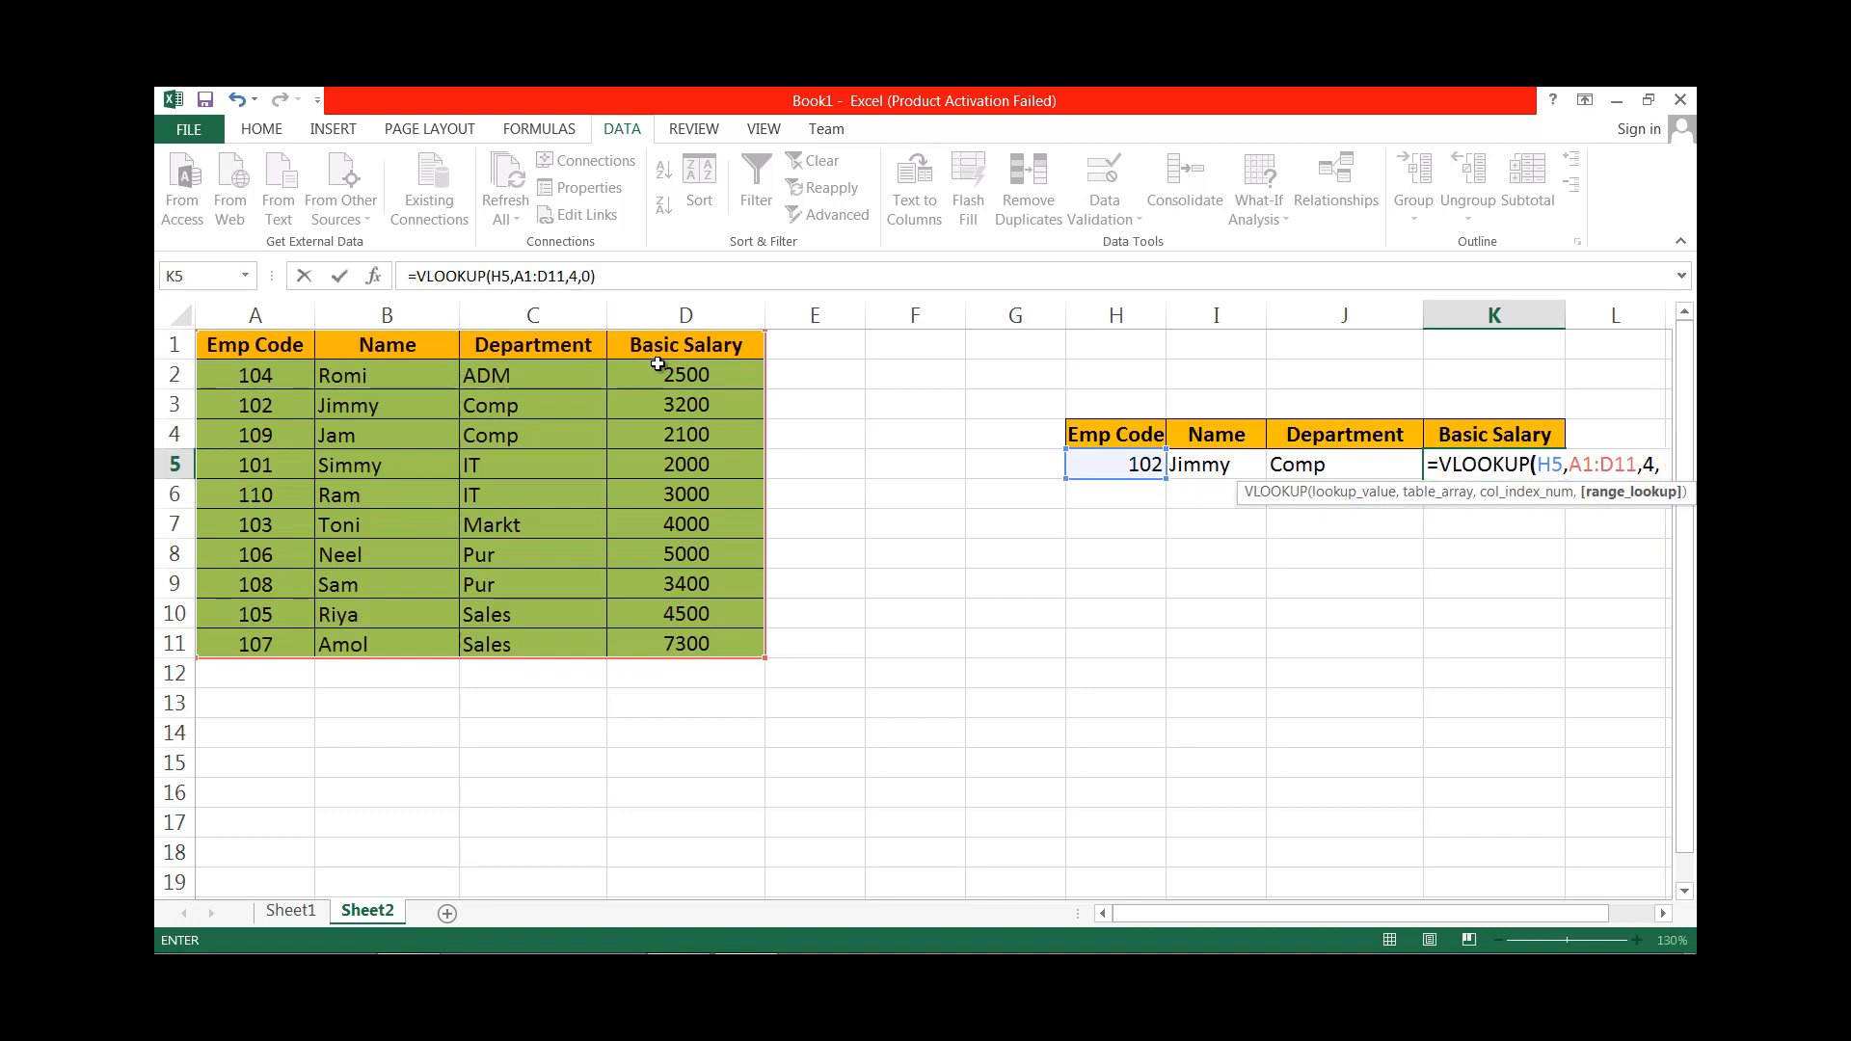
pyautogui.press('Return')
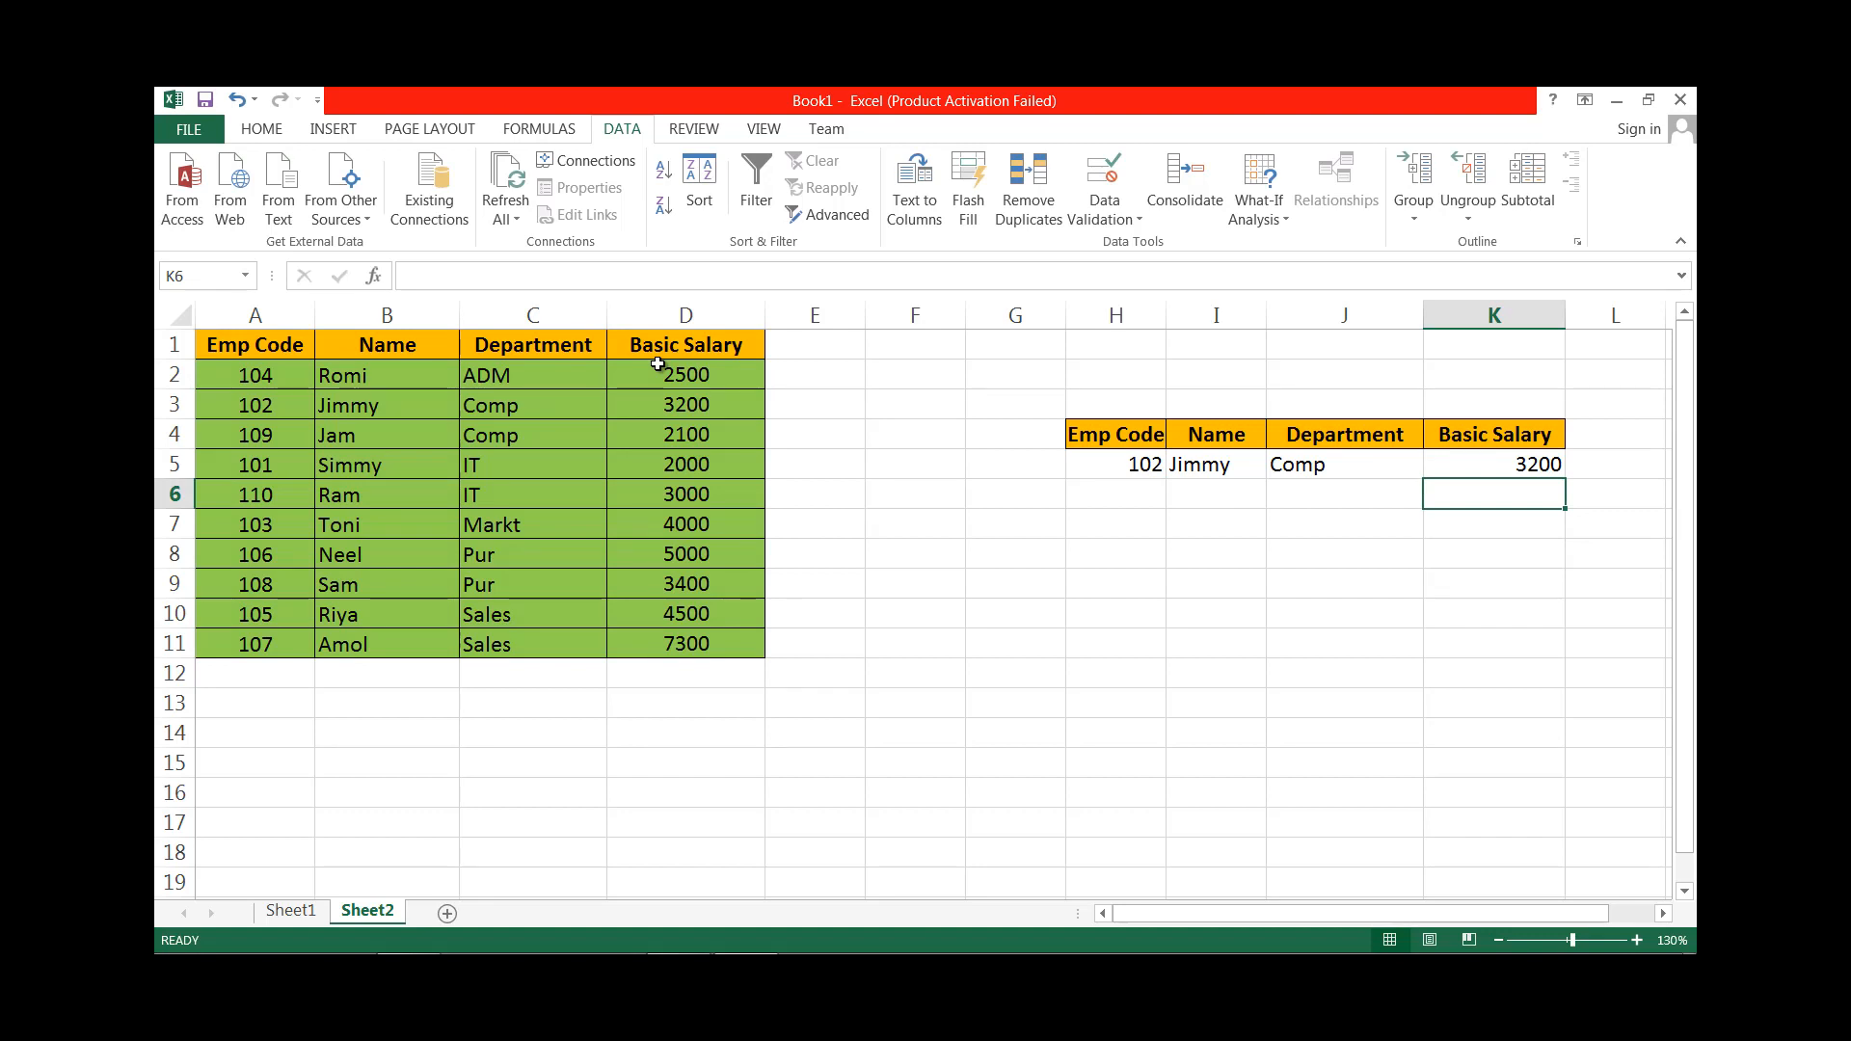
# Change the employee code in H5 to 108 to test the name, department and basic salary lookups together.
pyautogui.click(1140, 467)
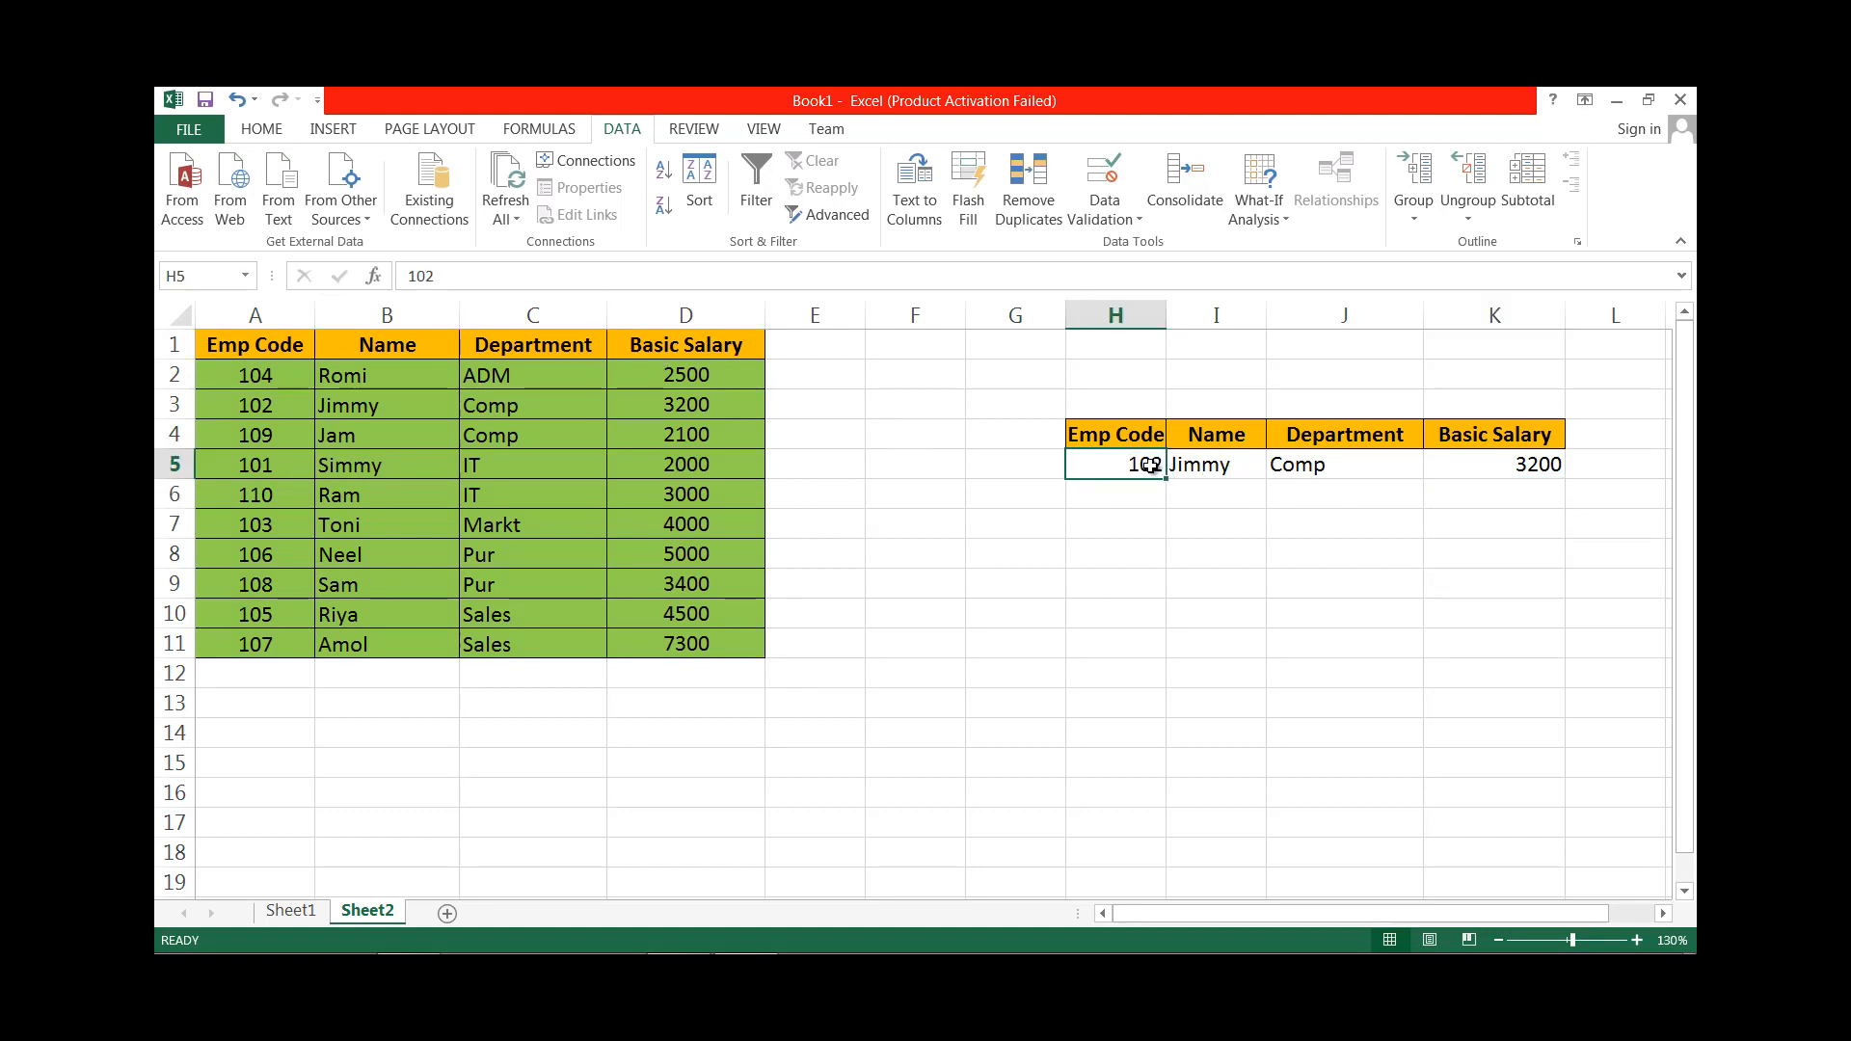
pyautogui.doubleClick(1136, 466)
pyautogui.doubleClick(1136, 466)
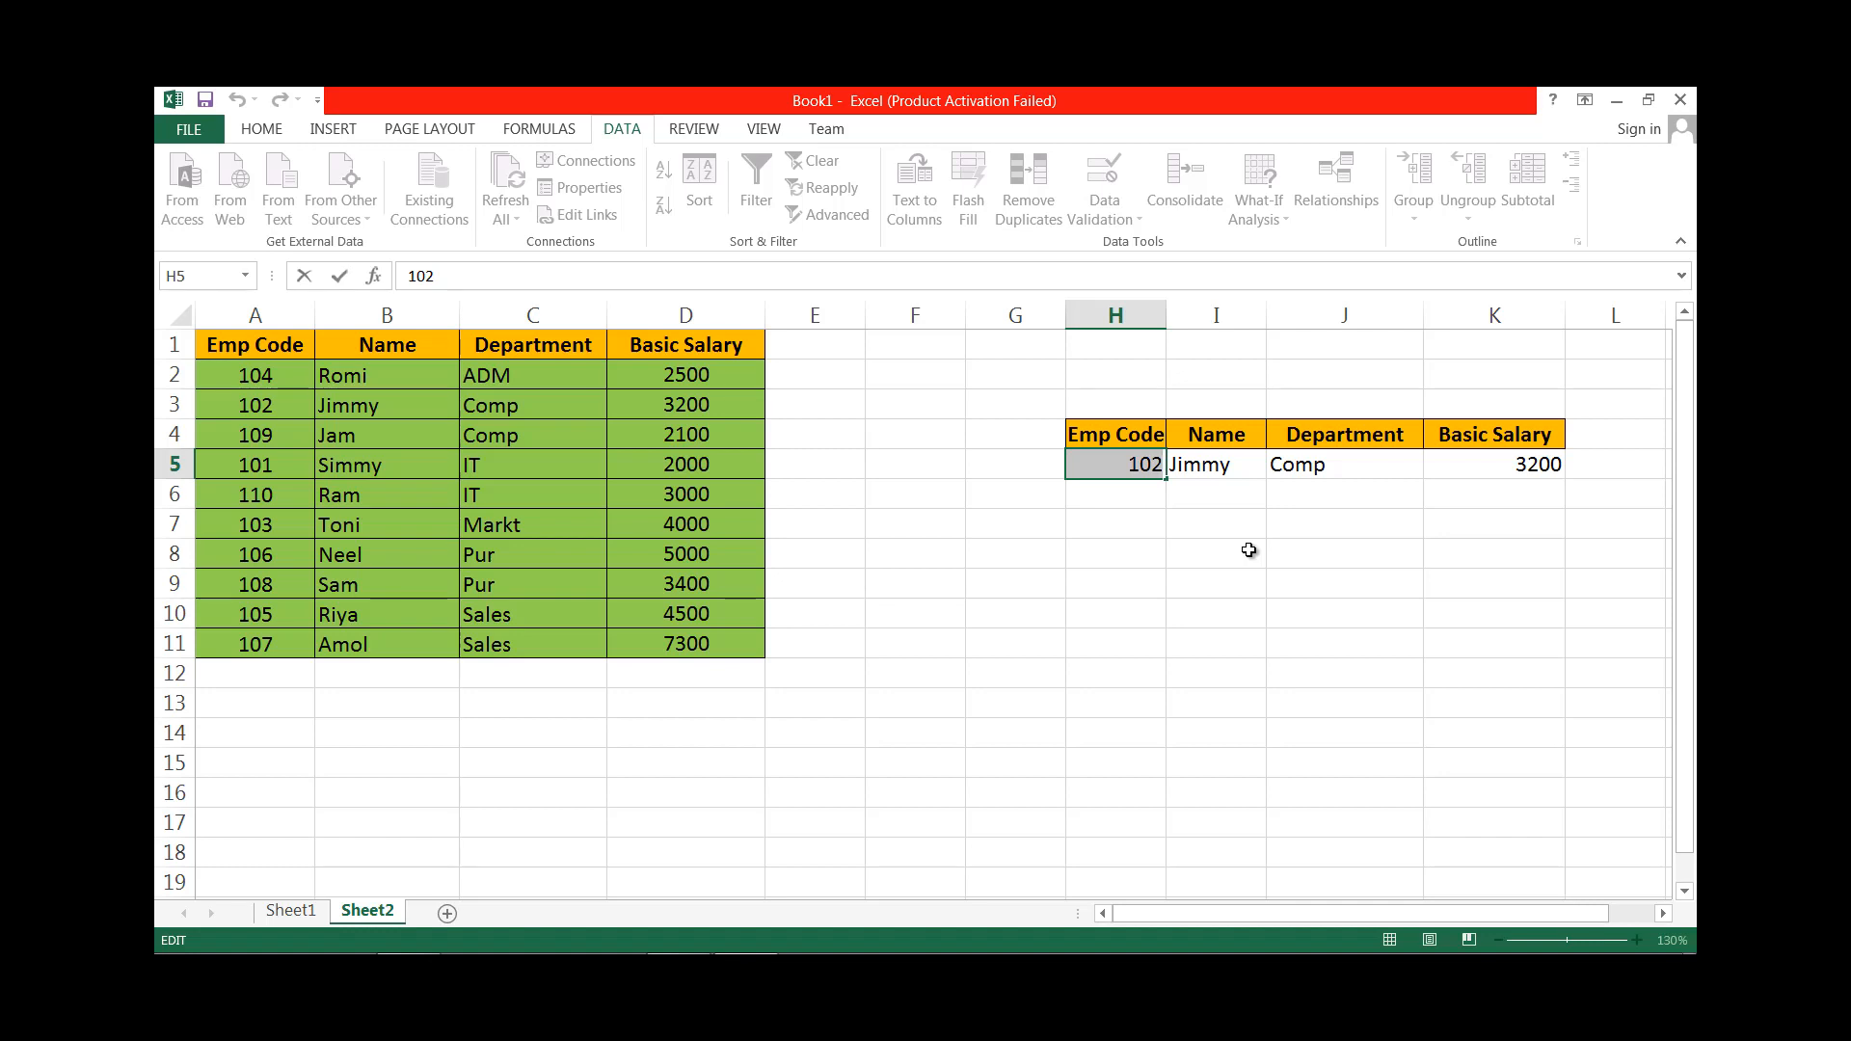
pyautogui.write('10')
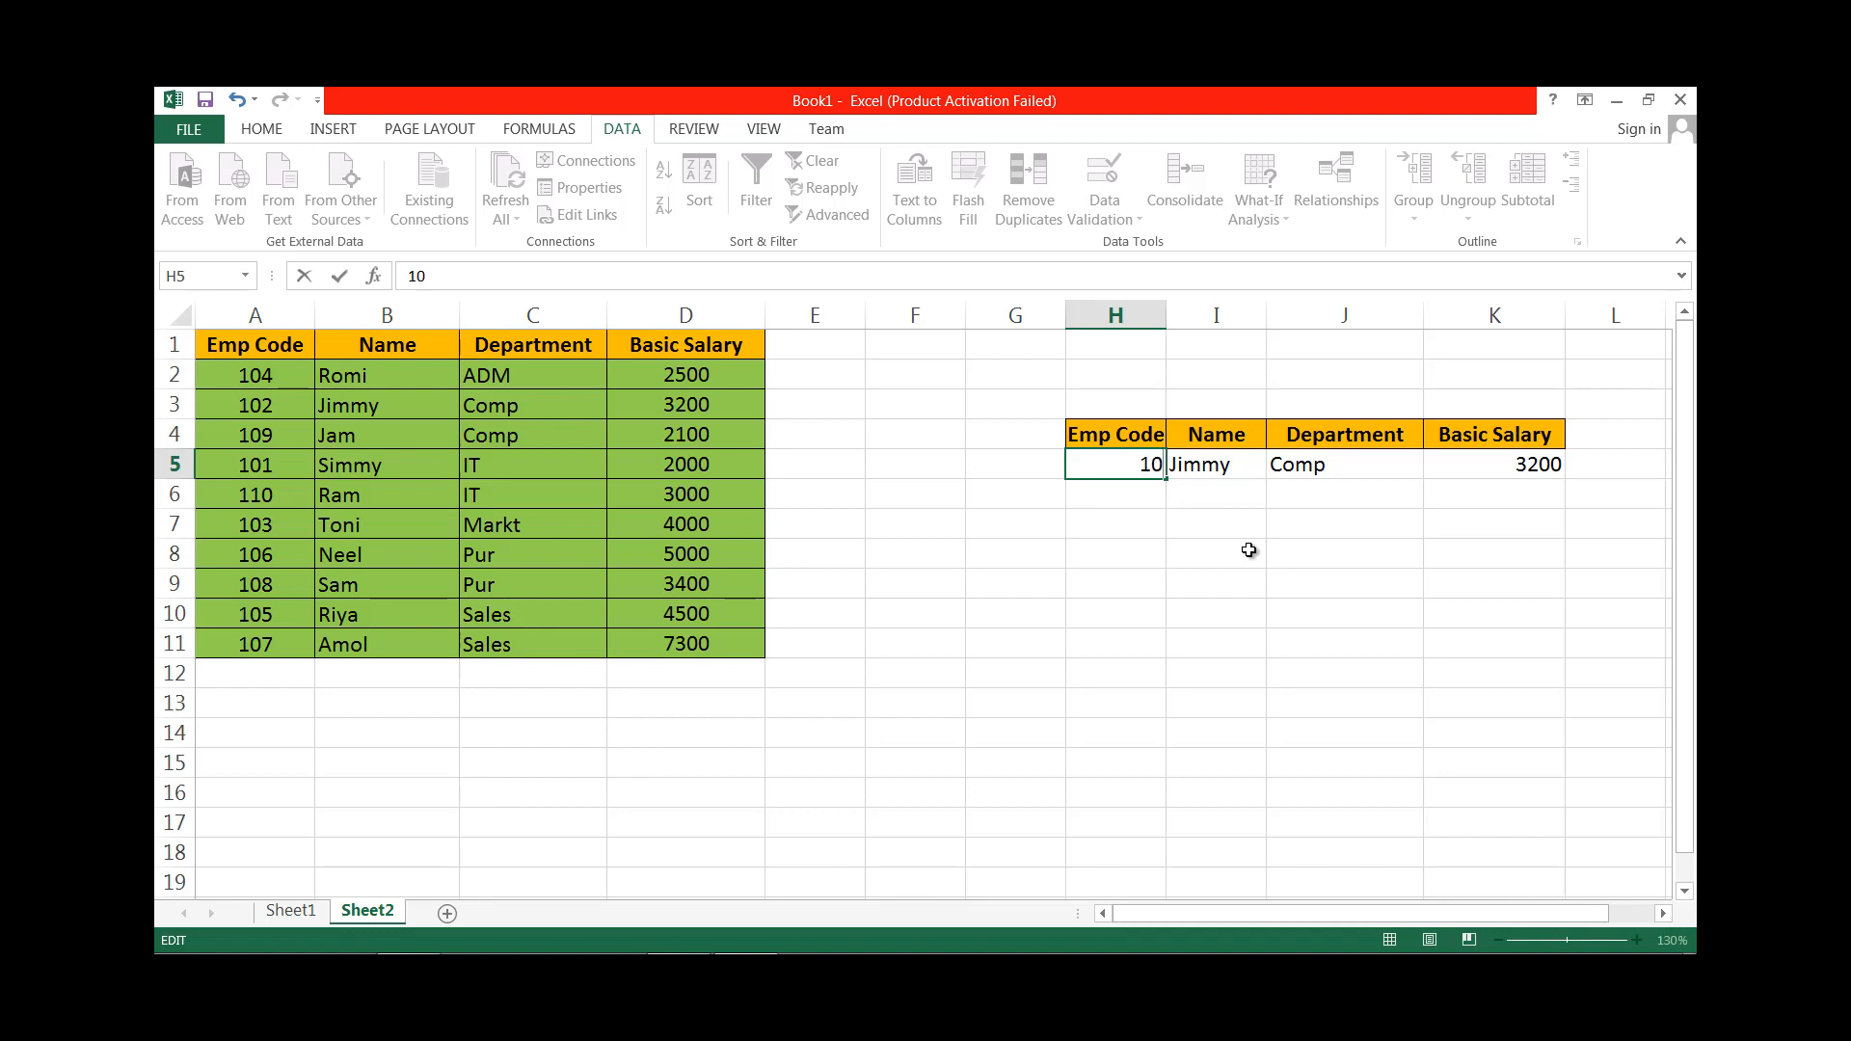
pyautogui.write('8')
pyautogui.press('Return')
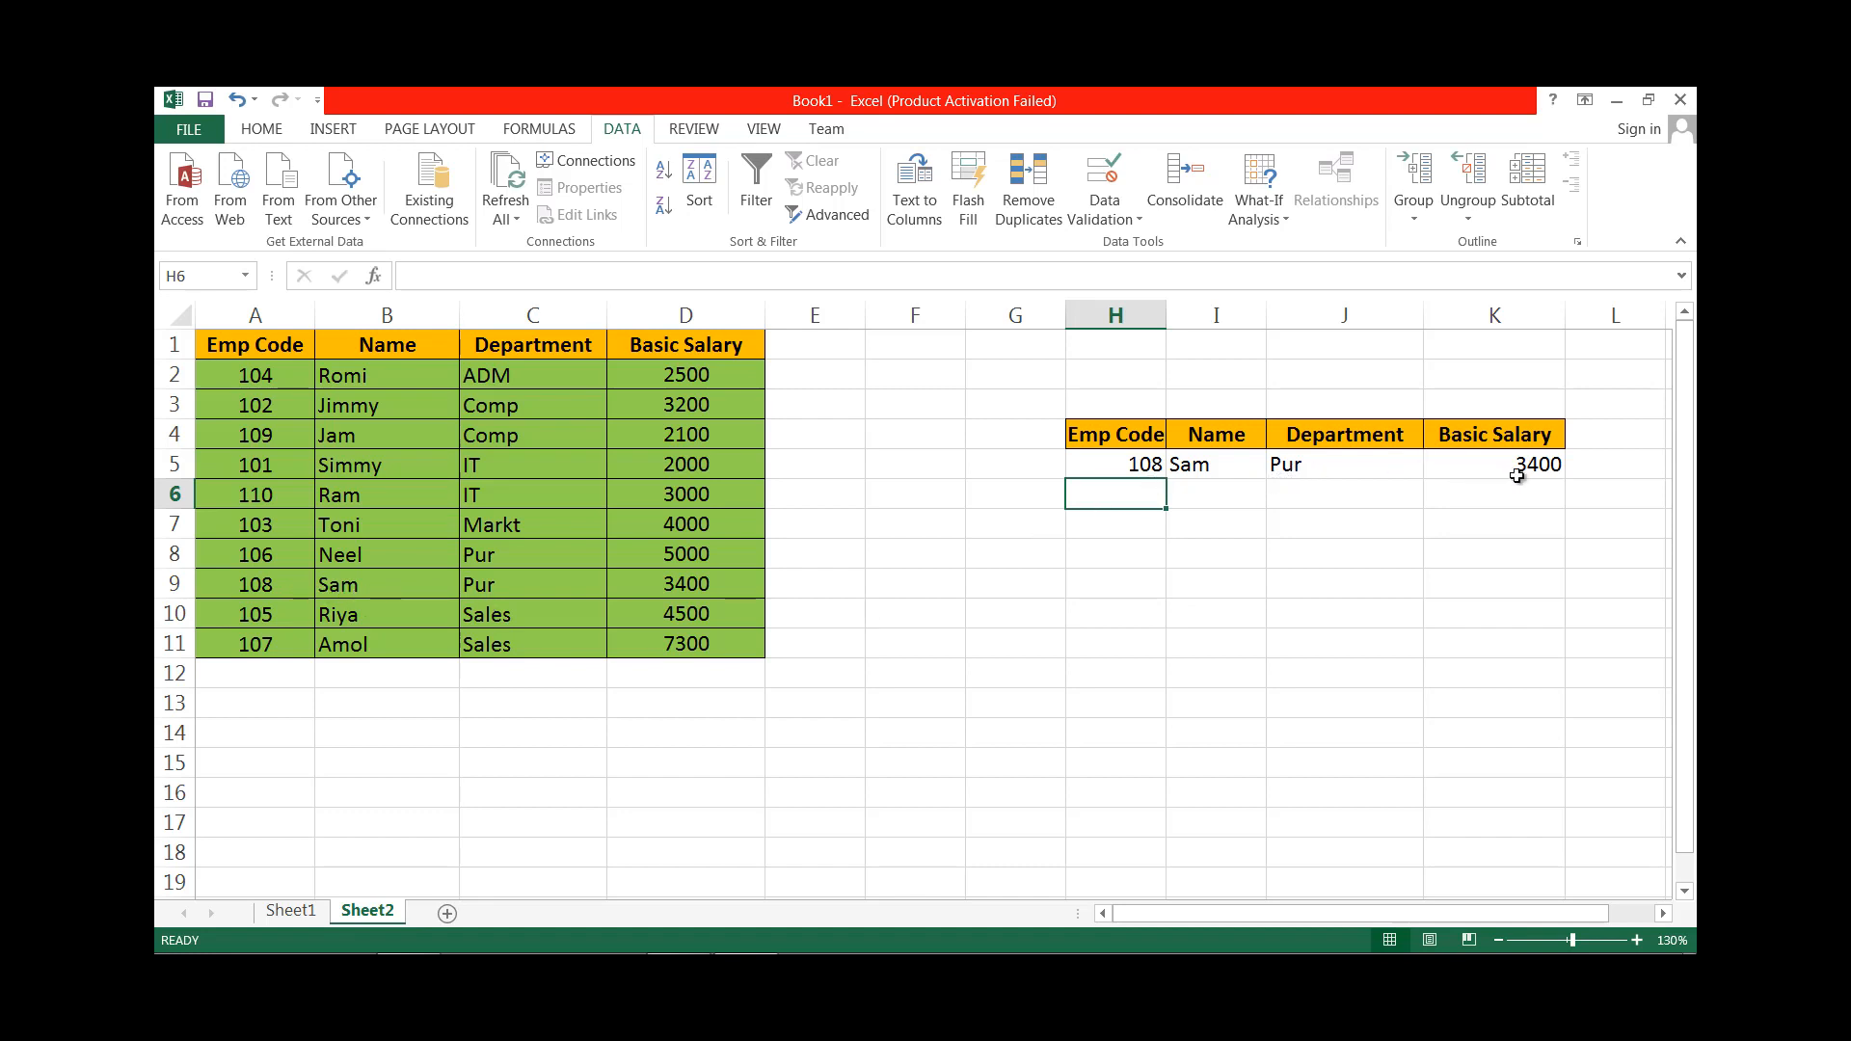
pyautogui.click(1145, 465)
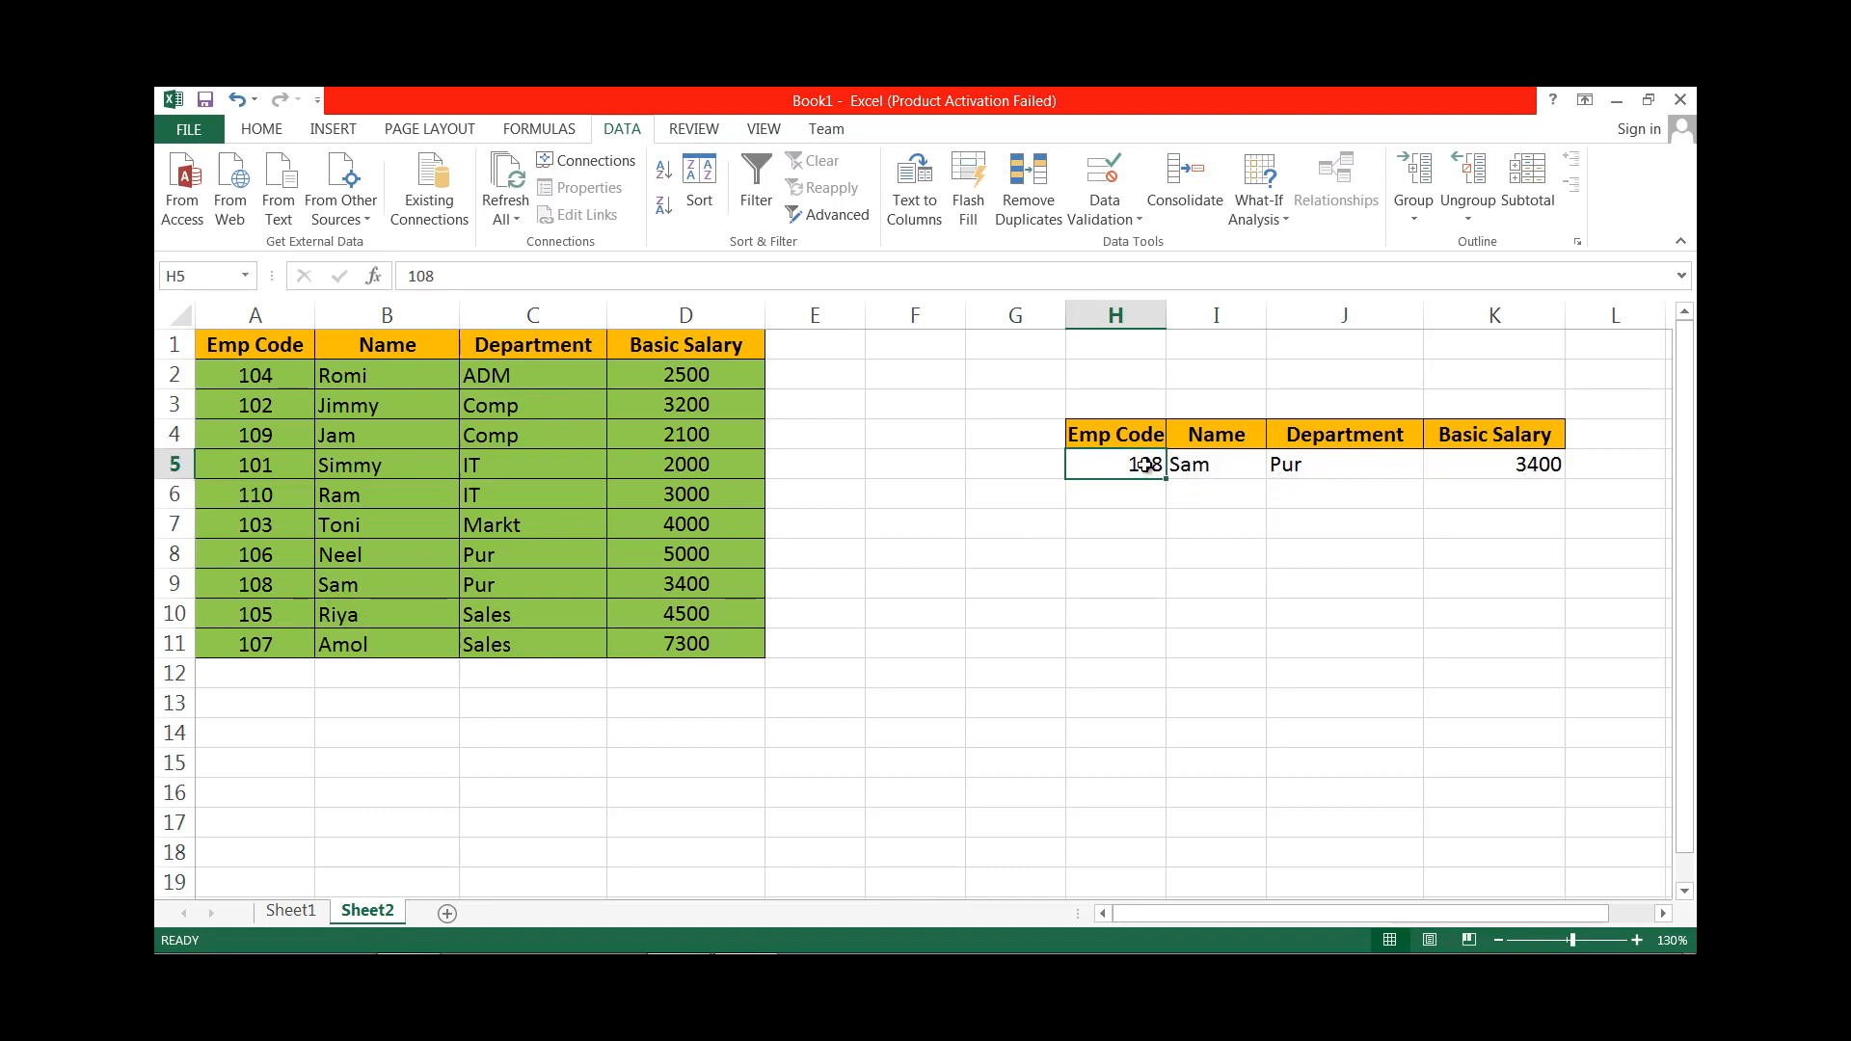
# Sort the employee table by Emp Code in ascending order, expanding the selection to include all columns.
pyautogui.moveTo(257, 374); pyautogui.dragTo(270, 648)
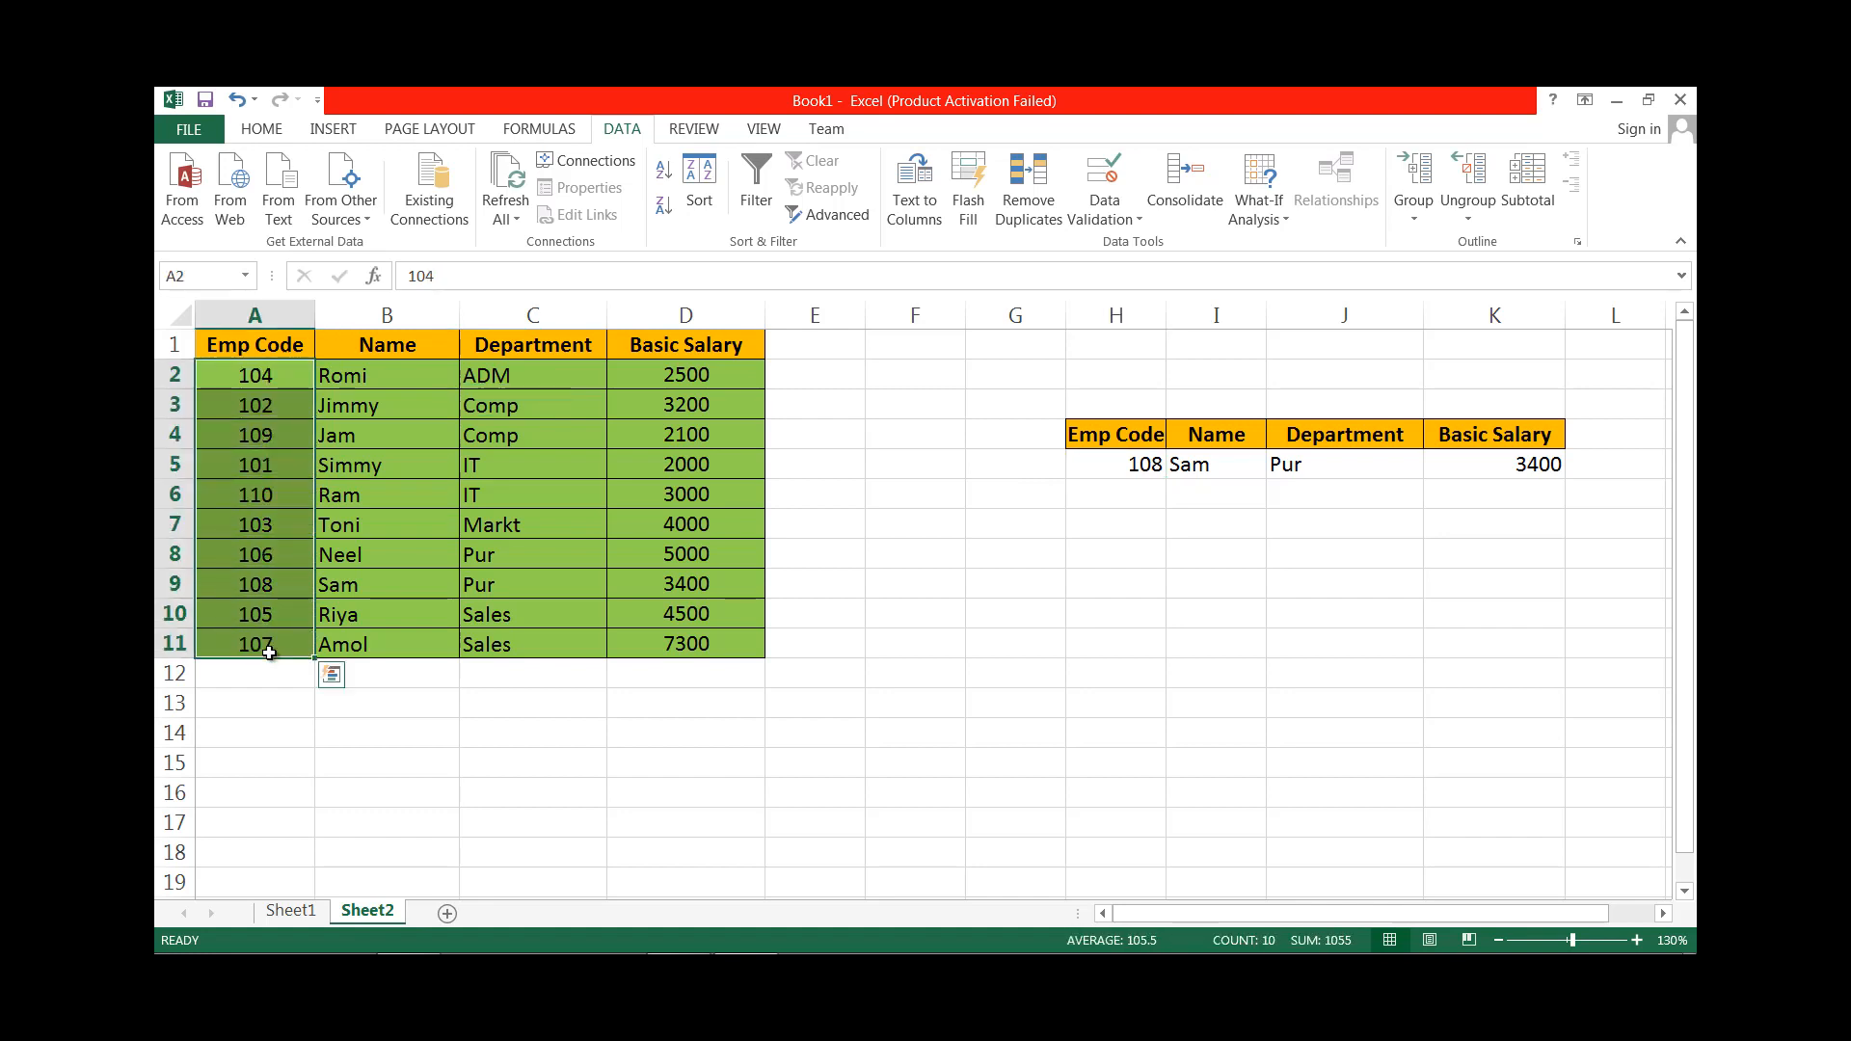
pyautogui.click(706, 171)
pyautogui.click(1186, 715)
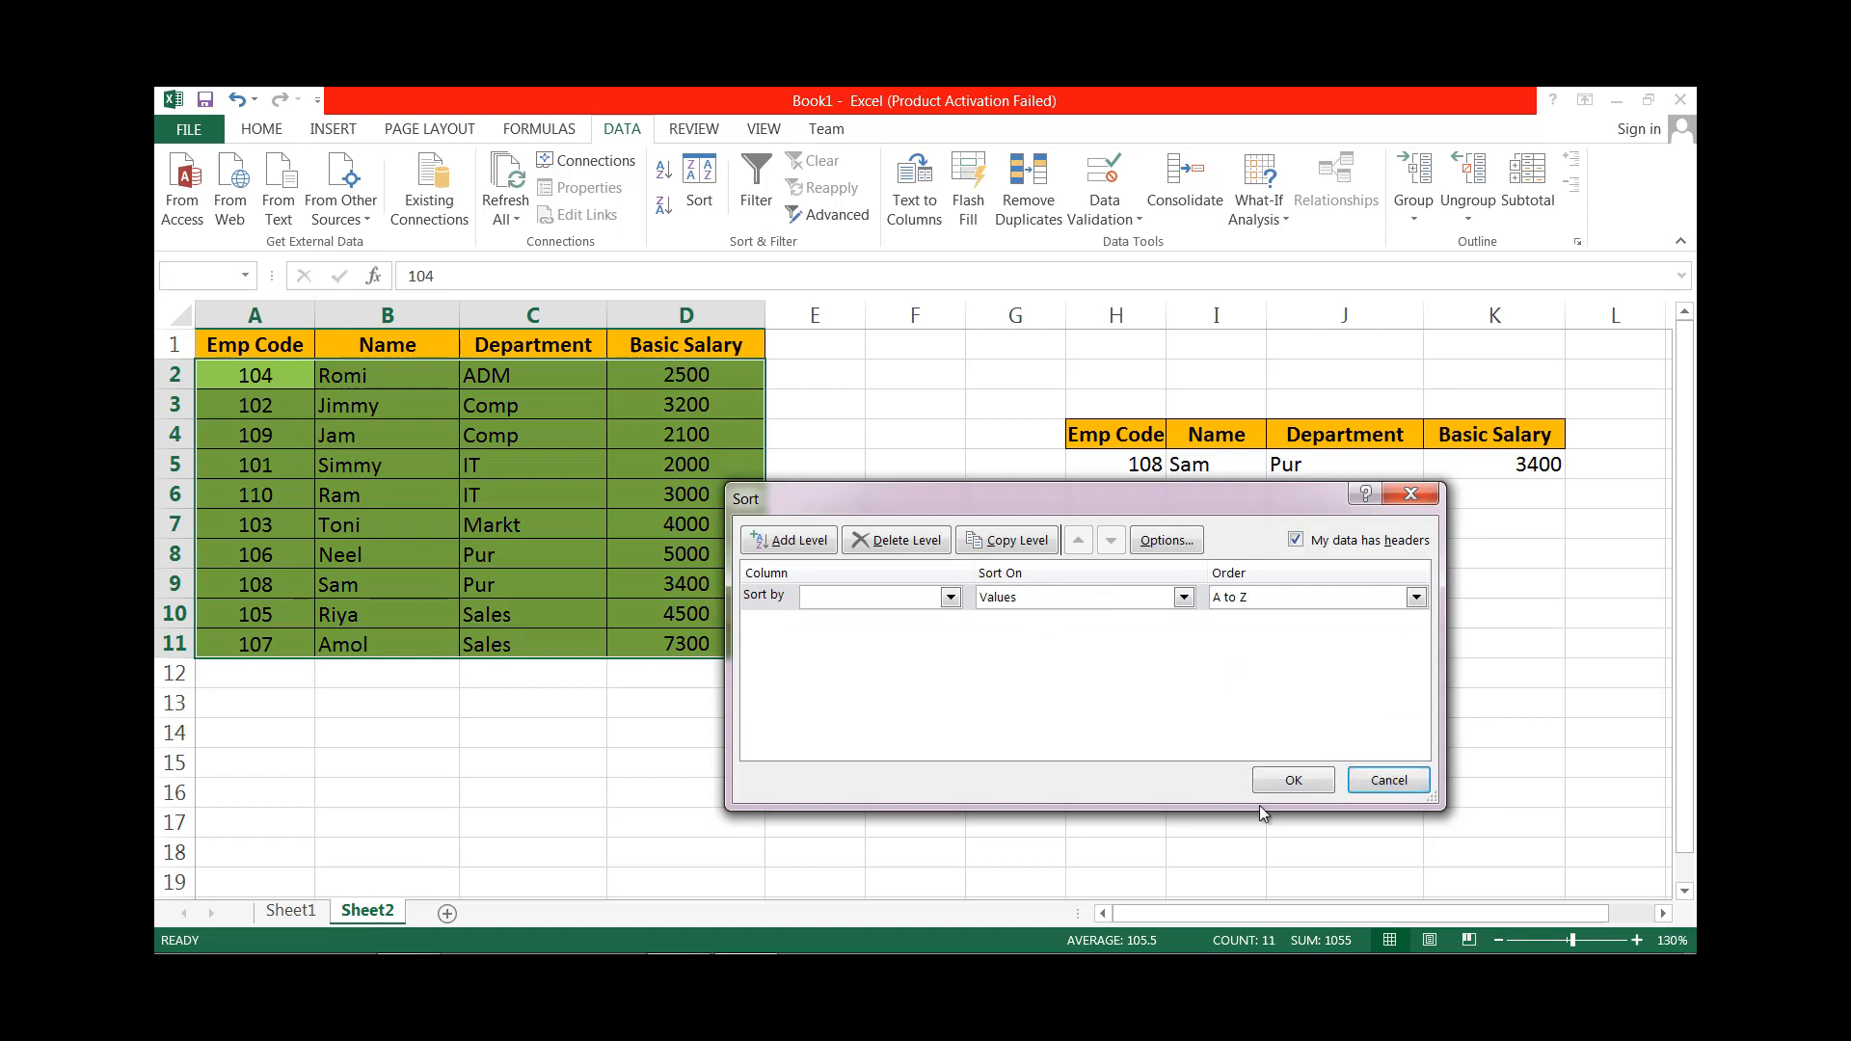
pyautogui.click(949, 596)
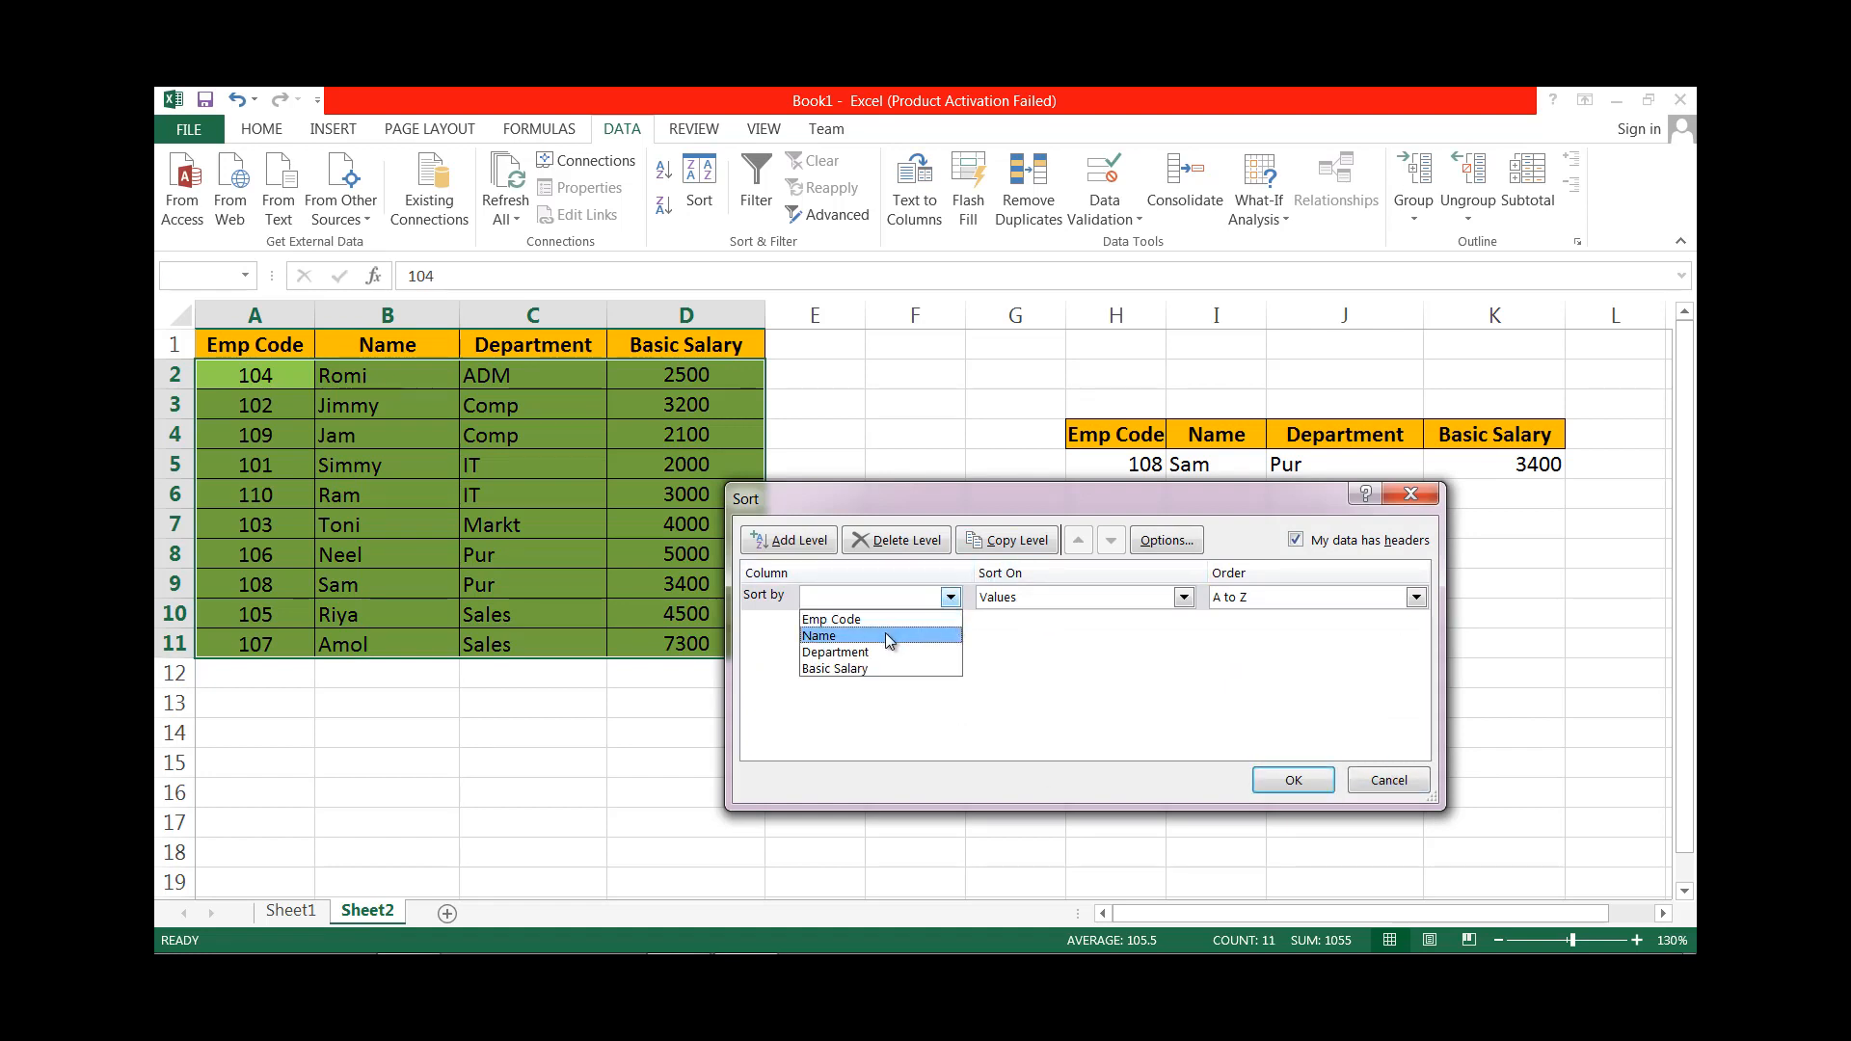
pyautogui.click(848, 619)
pyautogui.click(1288, 781)
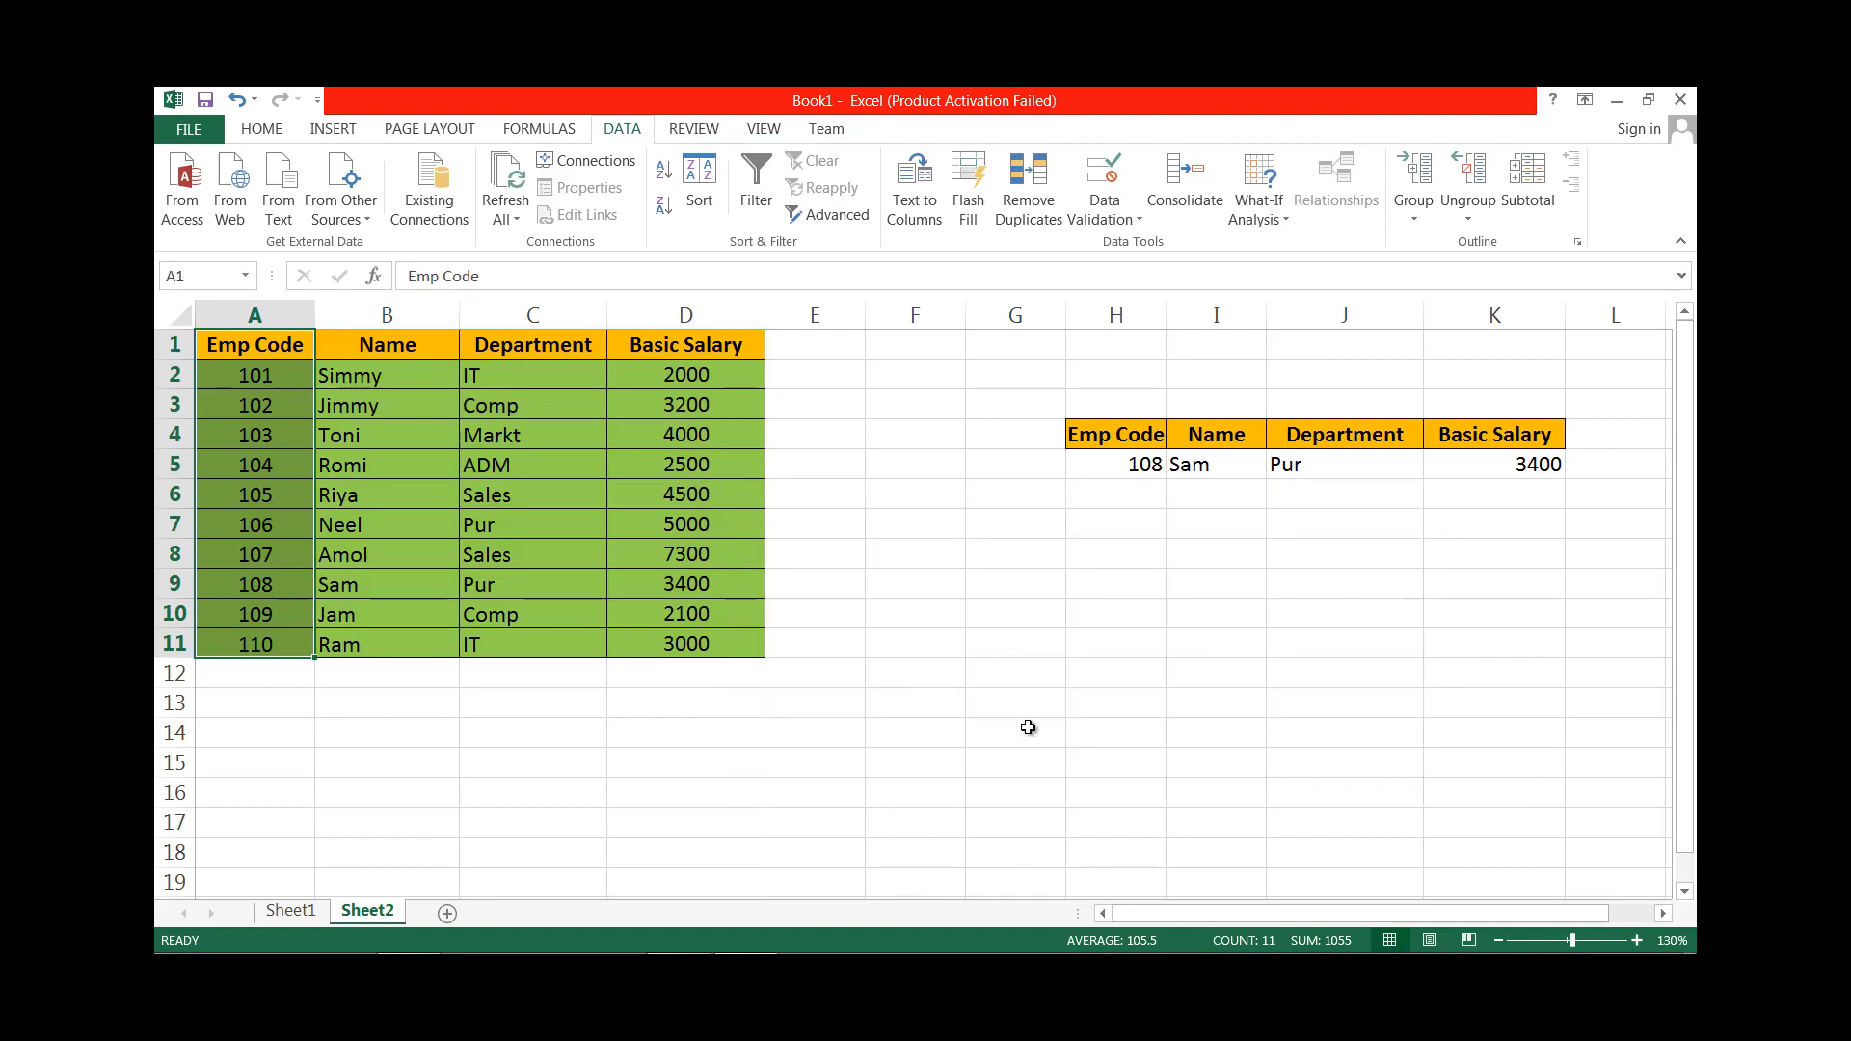
pyautogui.click(282, 384)
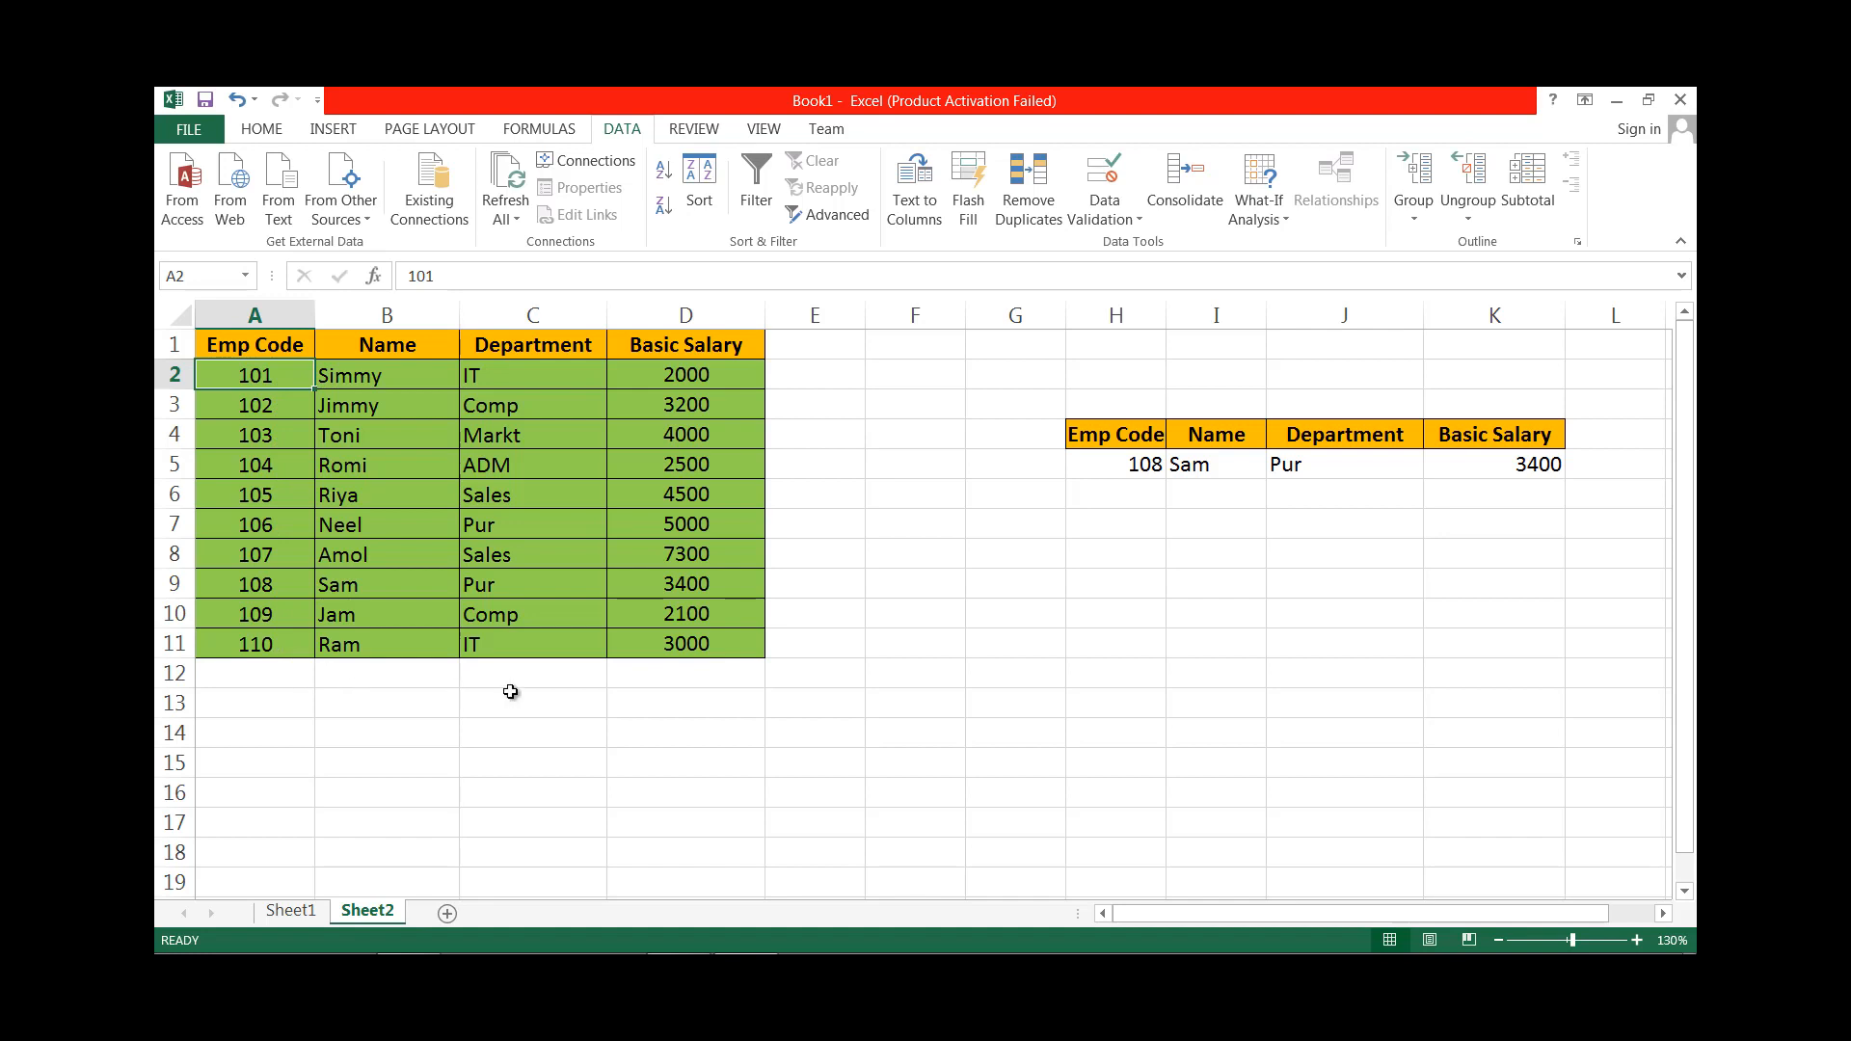
# Change the employee code in H5 to 111 to test the lookups with a code missing from the table.
pyautogui.click(1143, 466)
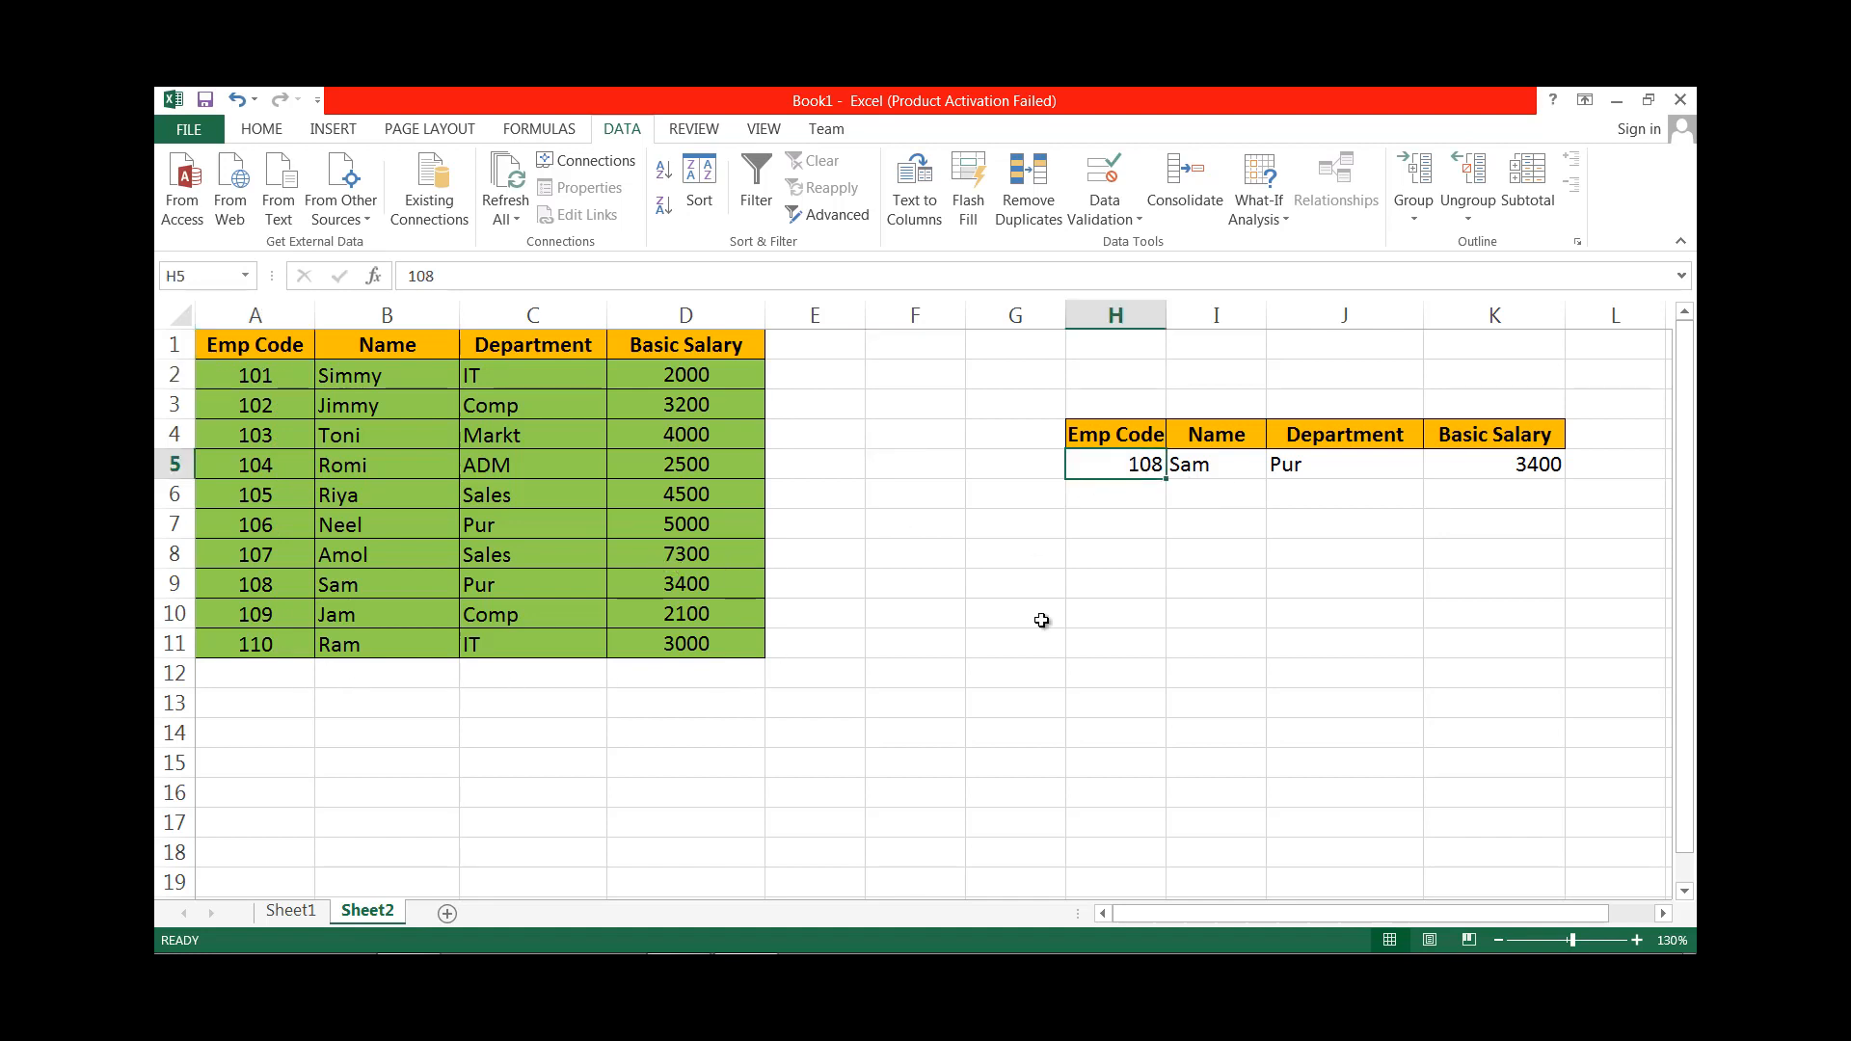
pyautogui.doubleClick(1136, 466)
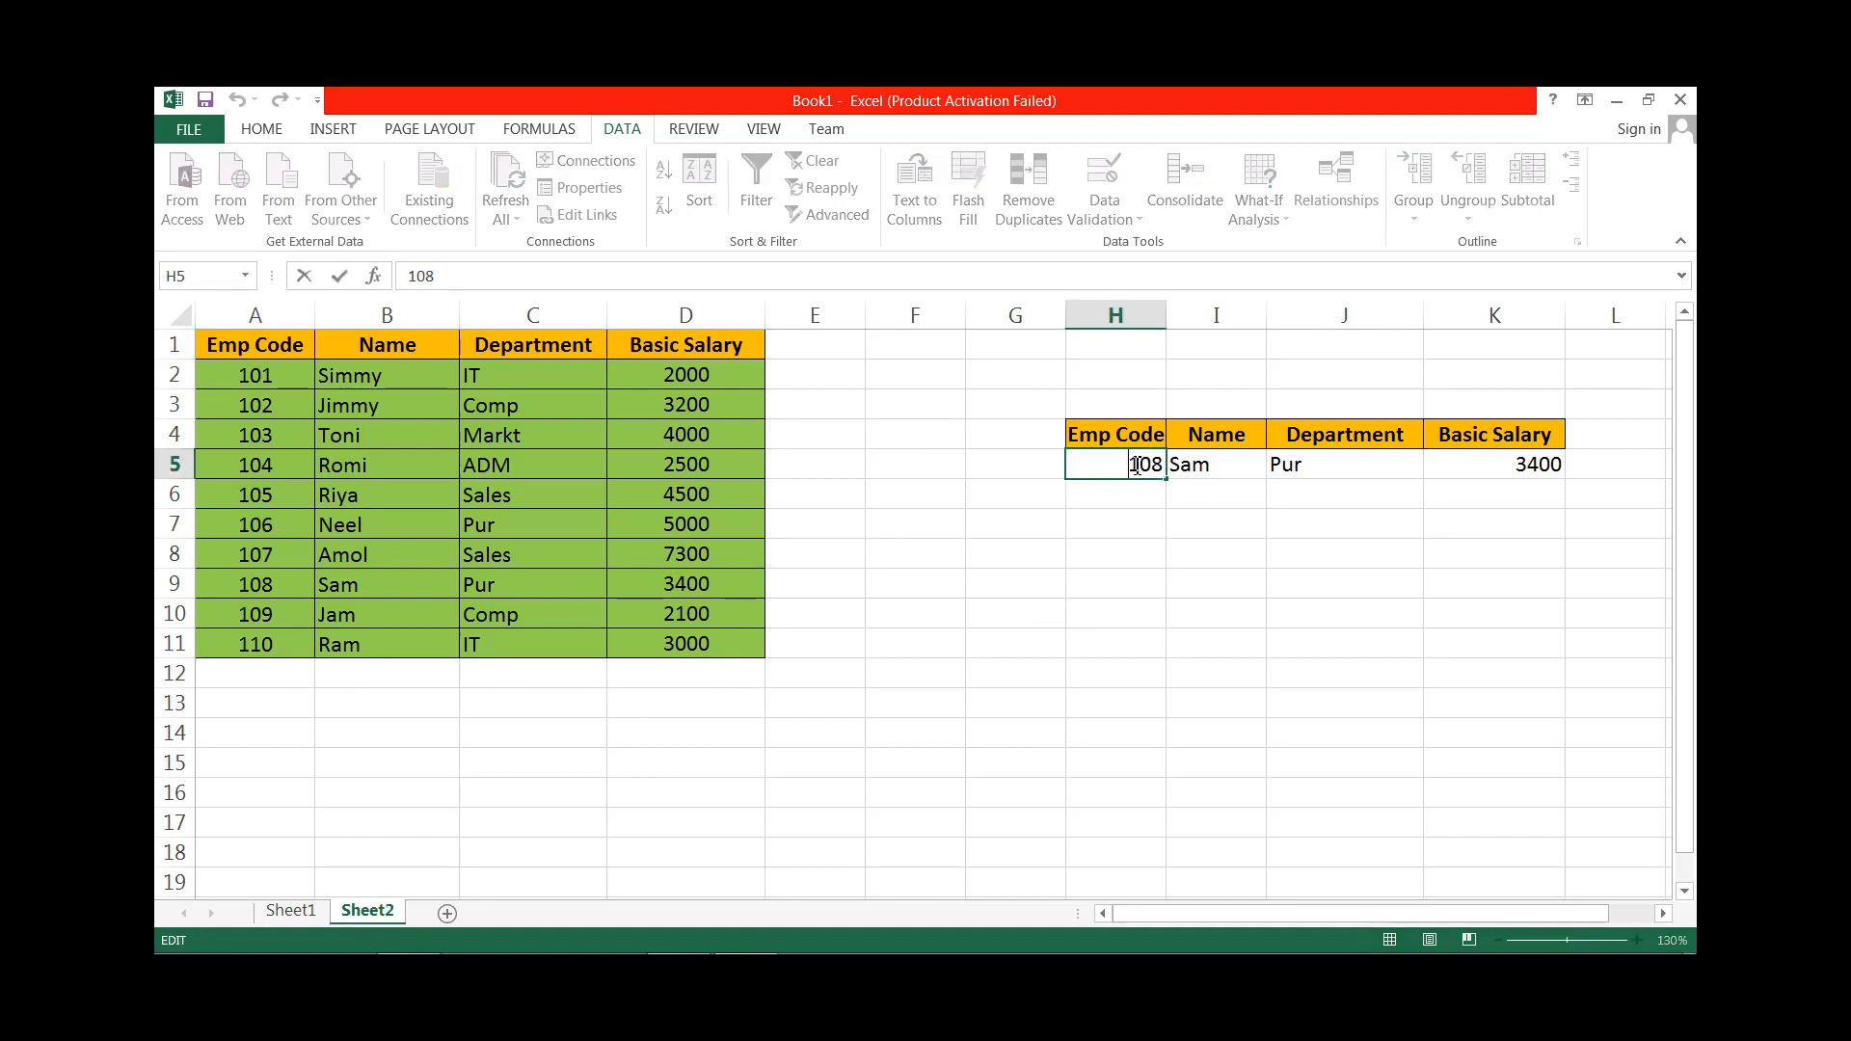
pyautogui.doubleClick(1137, 465)
pyautogui.write('111')
pyautogui.press('Return')
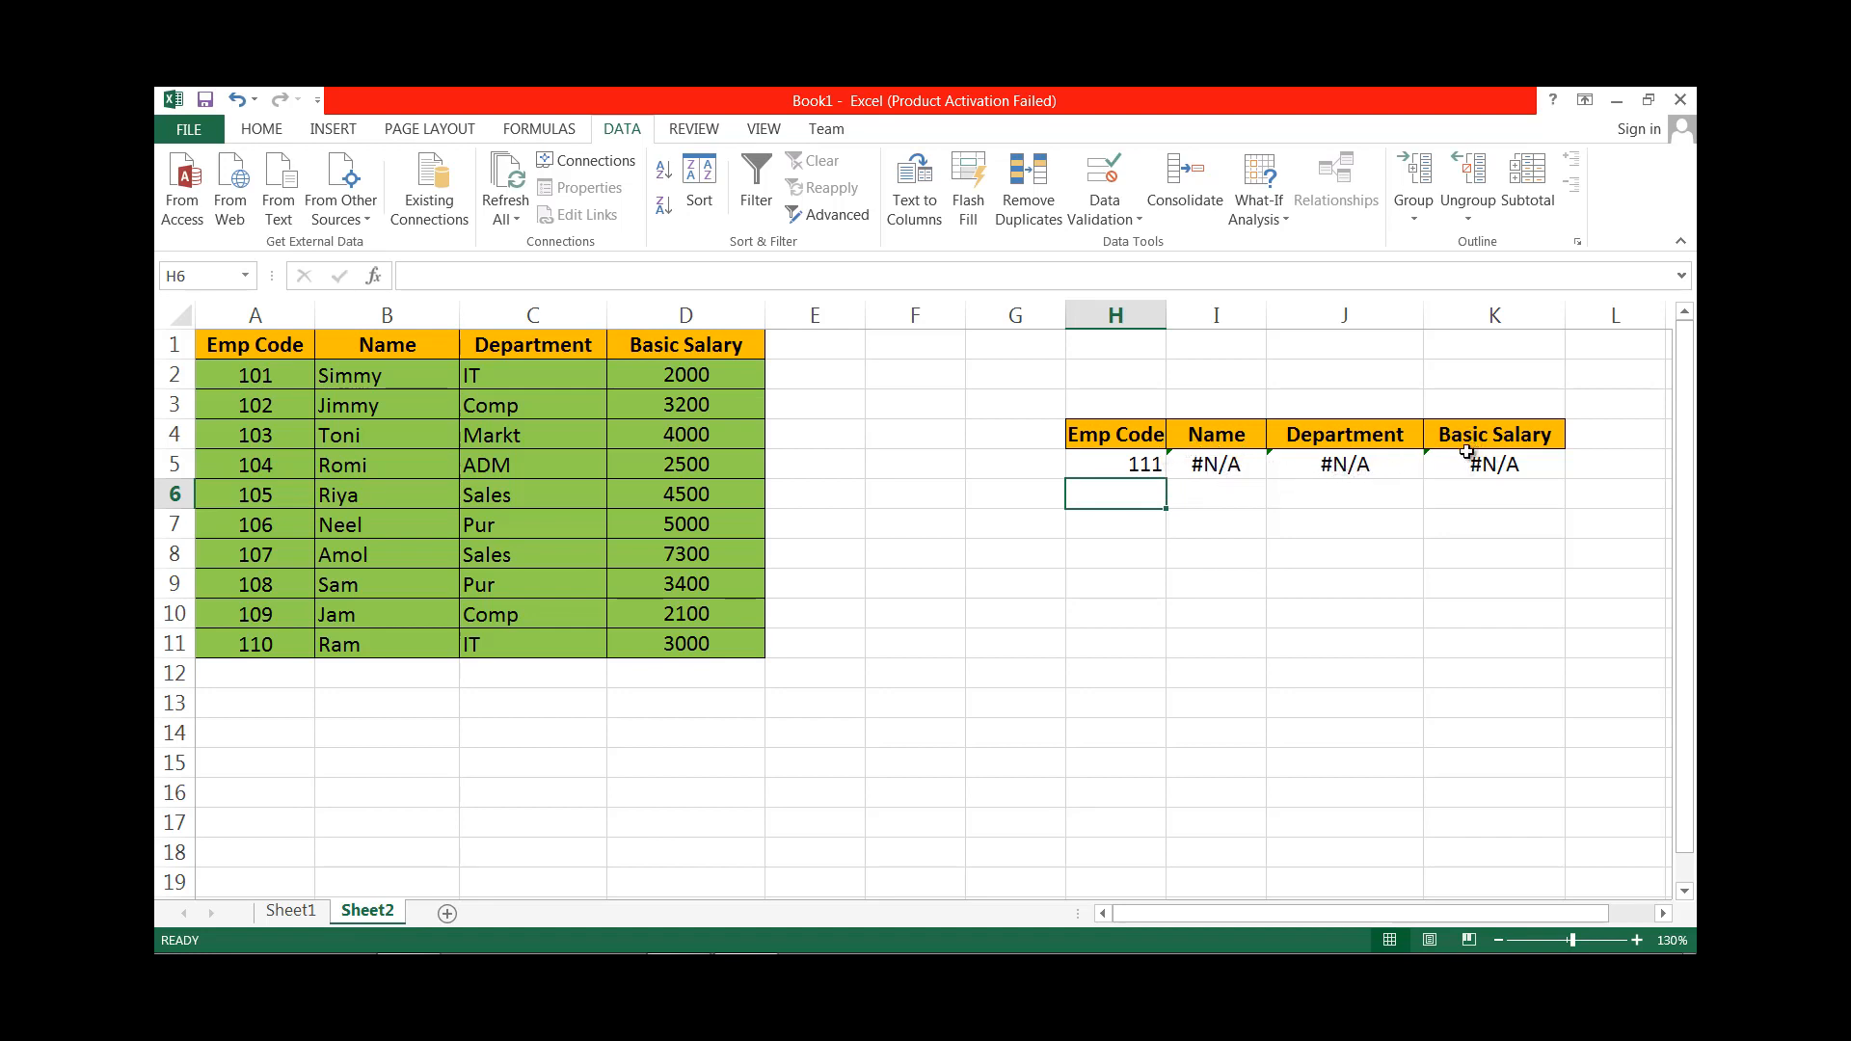
# Set the employee code in H5 back to 108.
pyautogui.click(1147, 466)
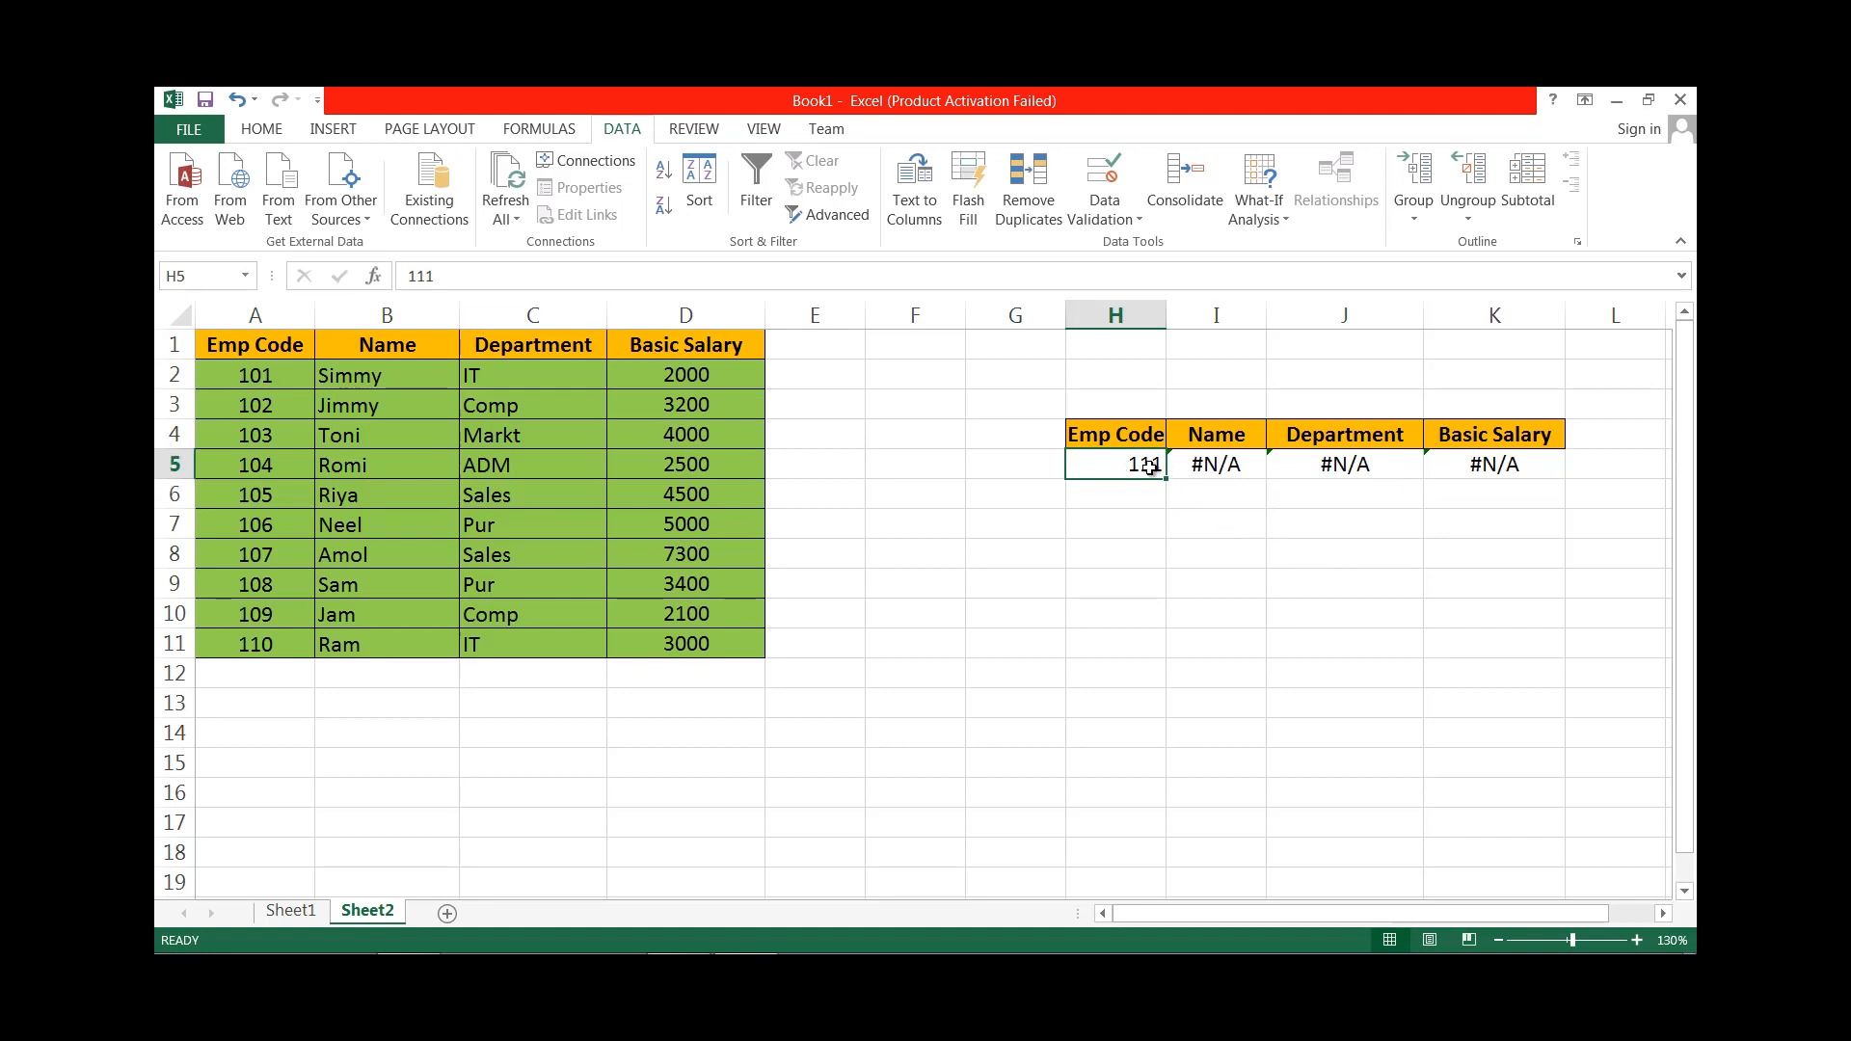
pyautogui.write('108')
pyautogui.hotkey('ctrl', 'Return')
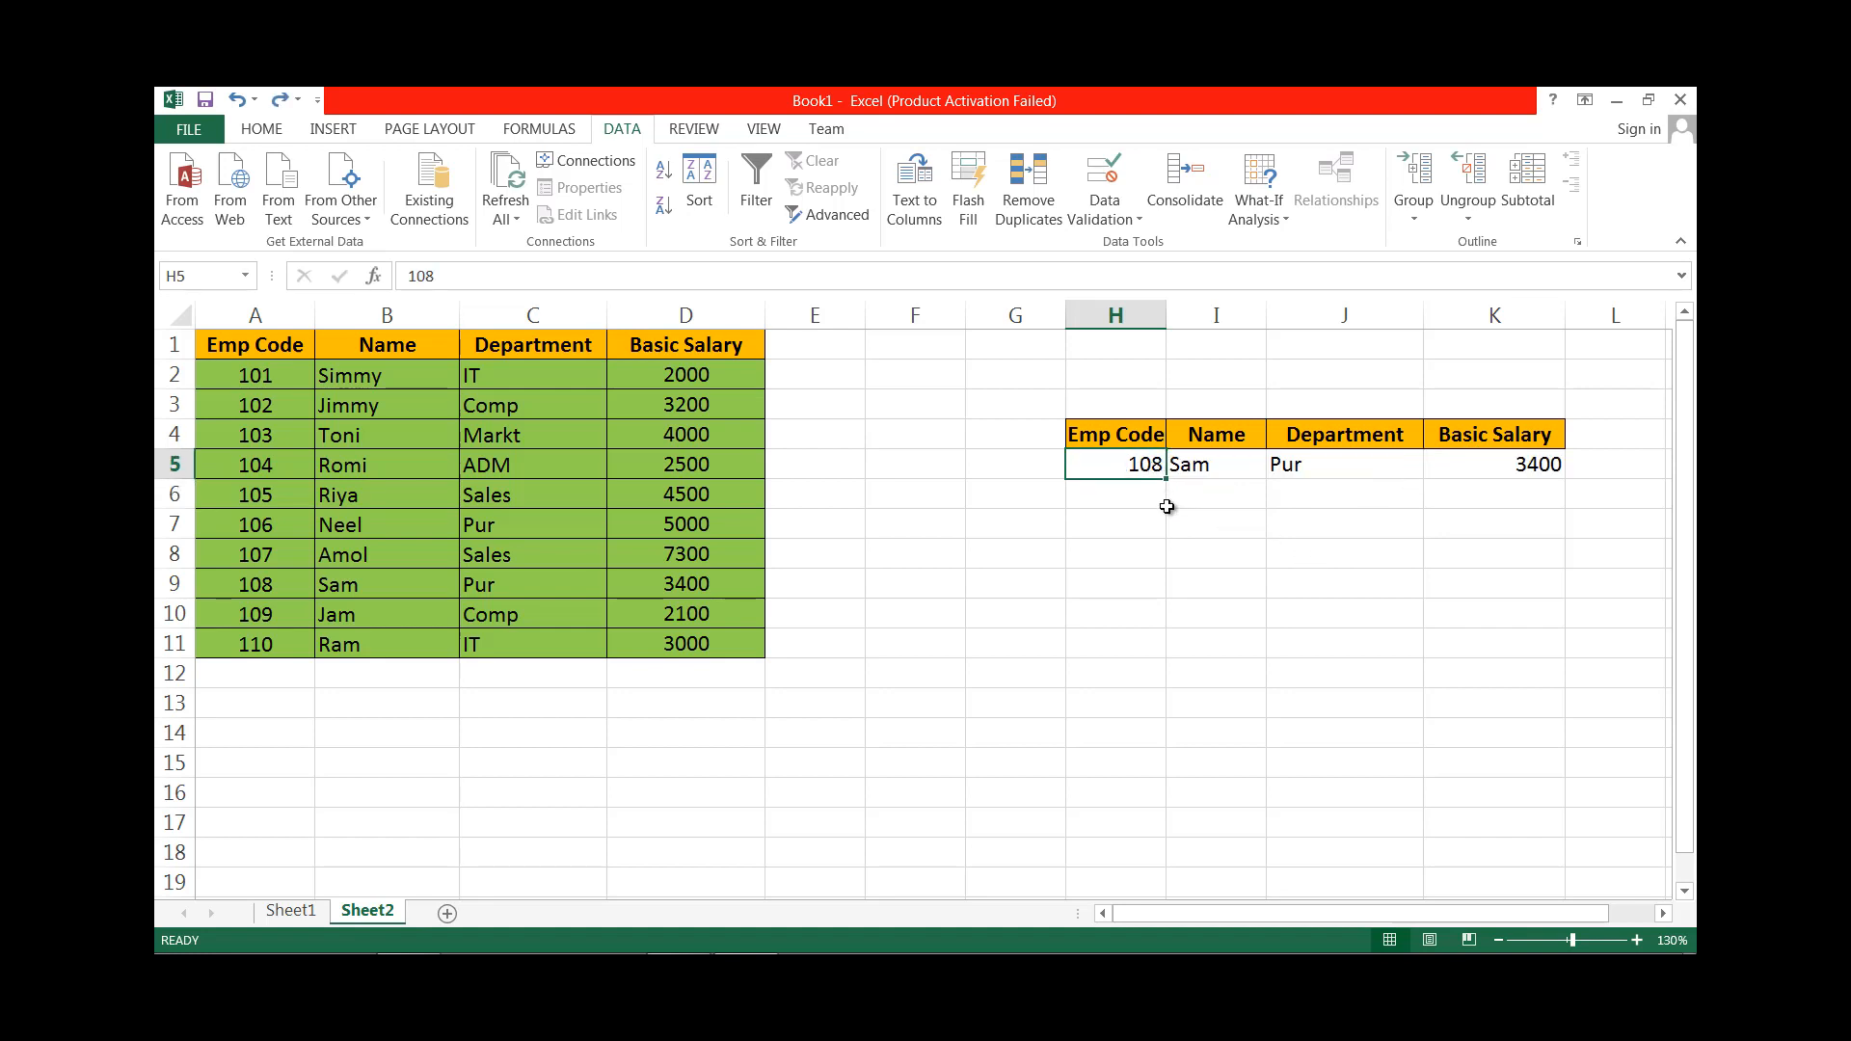
pyautogui.click(1156, 523)
pyautogui.click(1144, 467)
pyautogui.click(1146, 516)
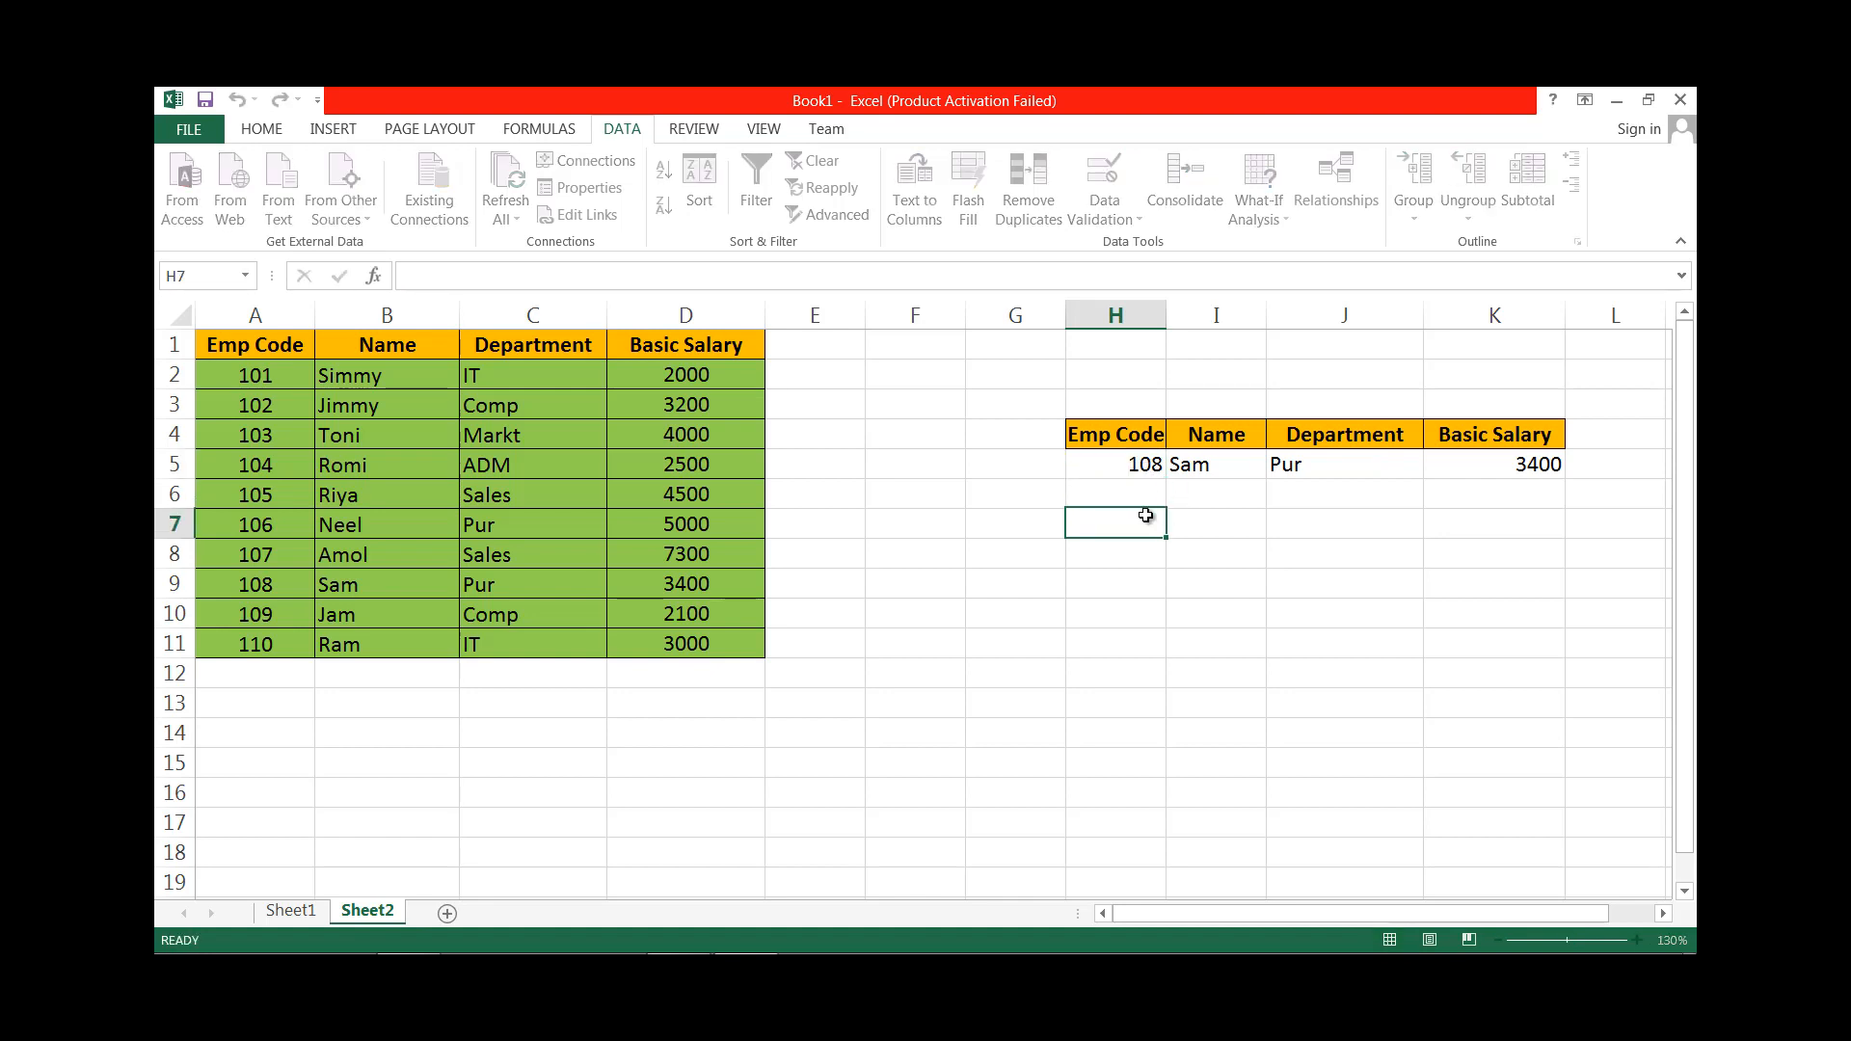
# Edit the name formula in I5 to insert IFERROR and an extra opening parenthesis before VLOOKUP.
pyautogui.click(1206, 467)
pyautogui.doubleClick(1201, 469)
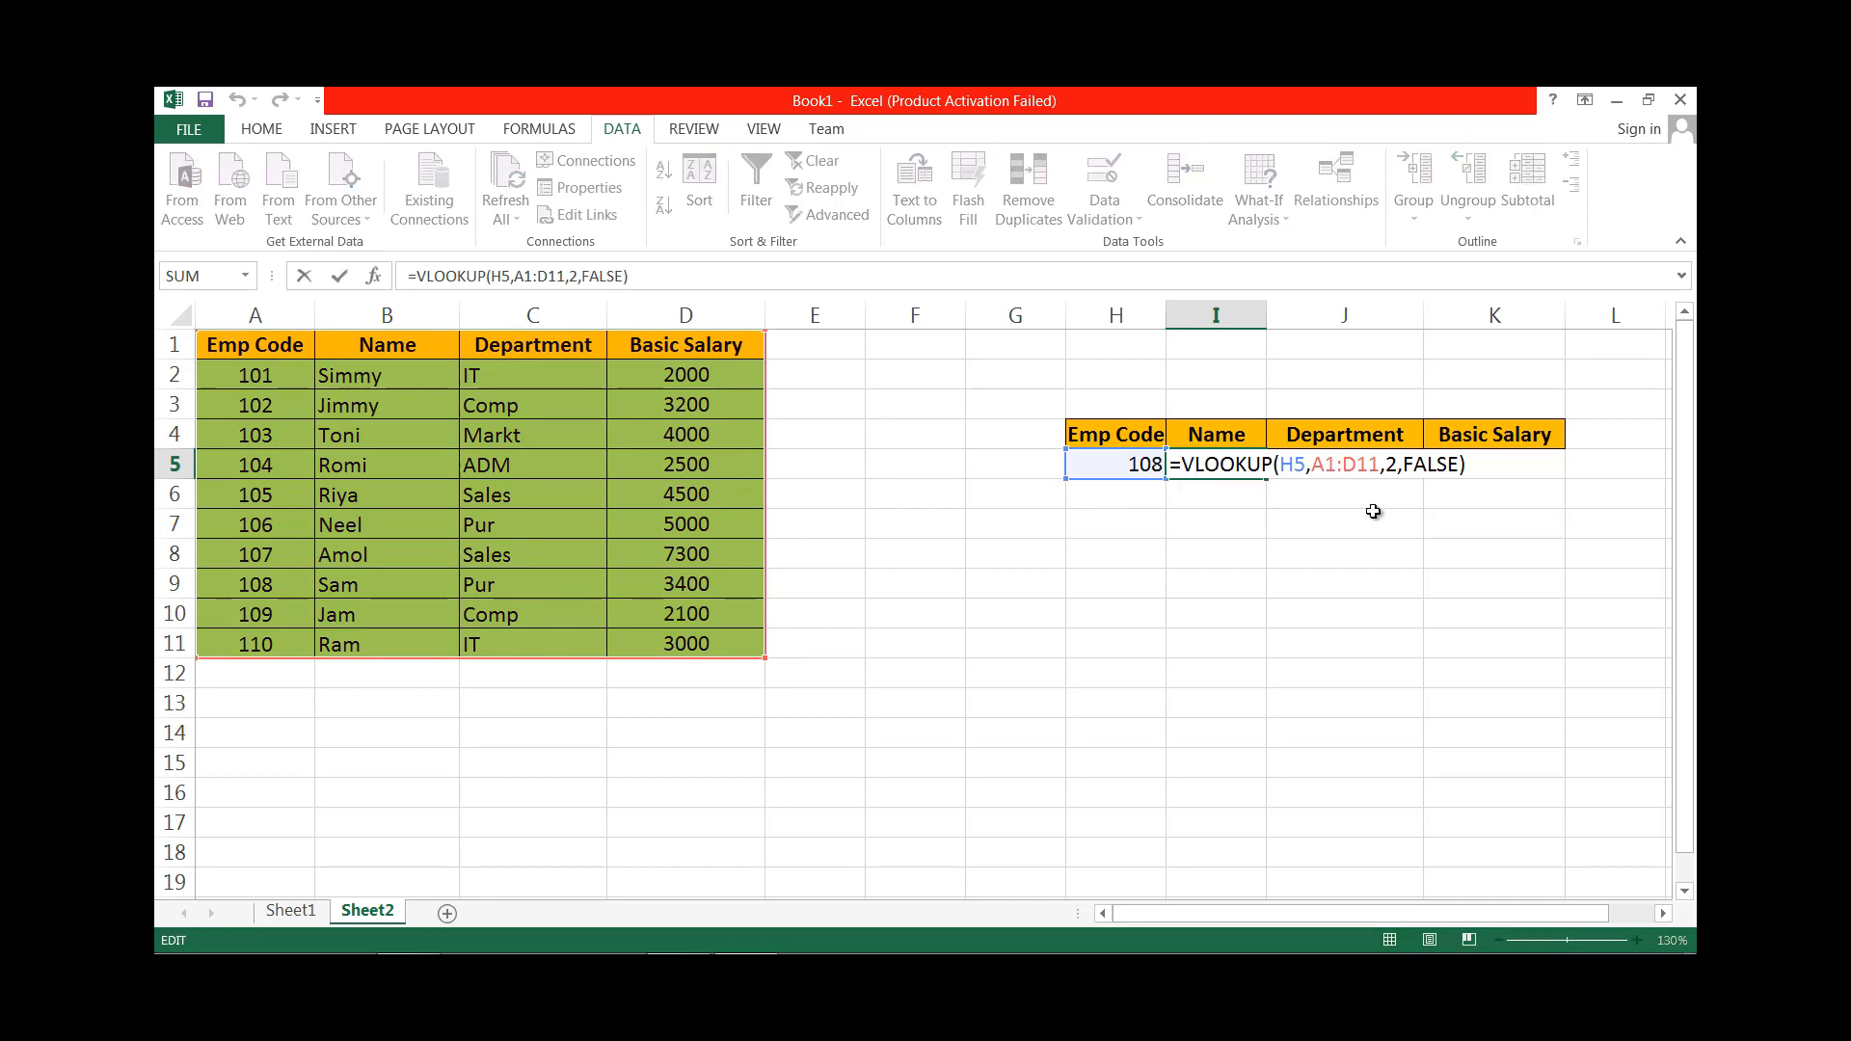
pyautogui.write('if')
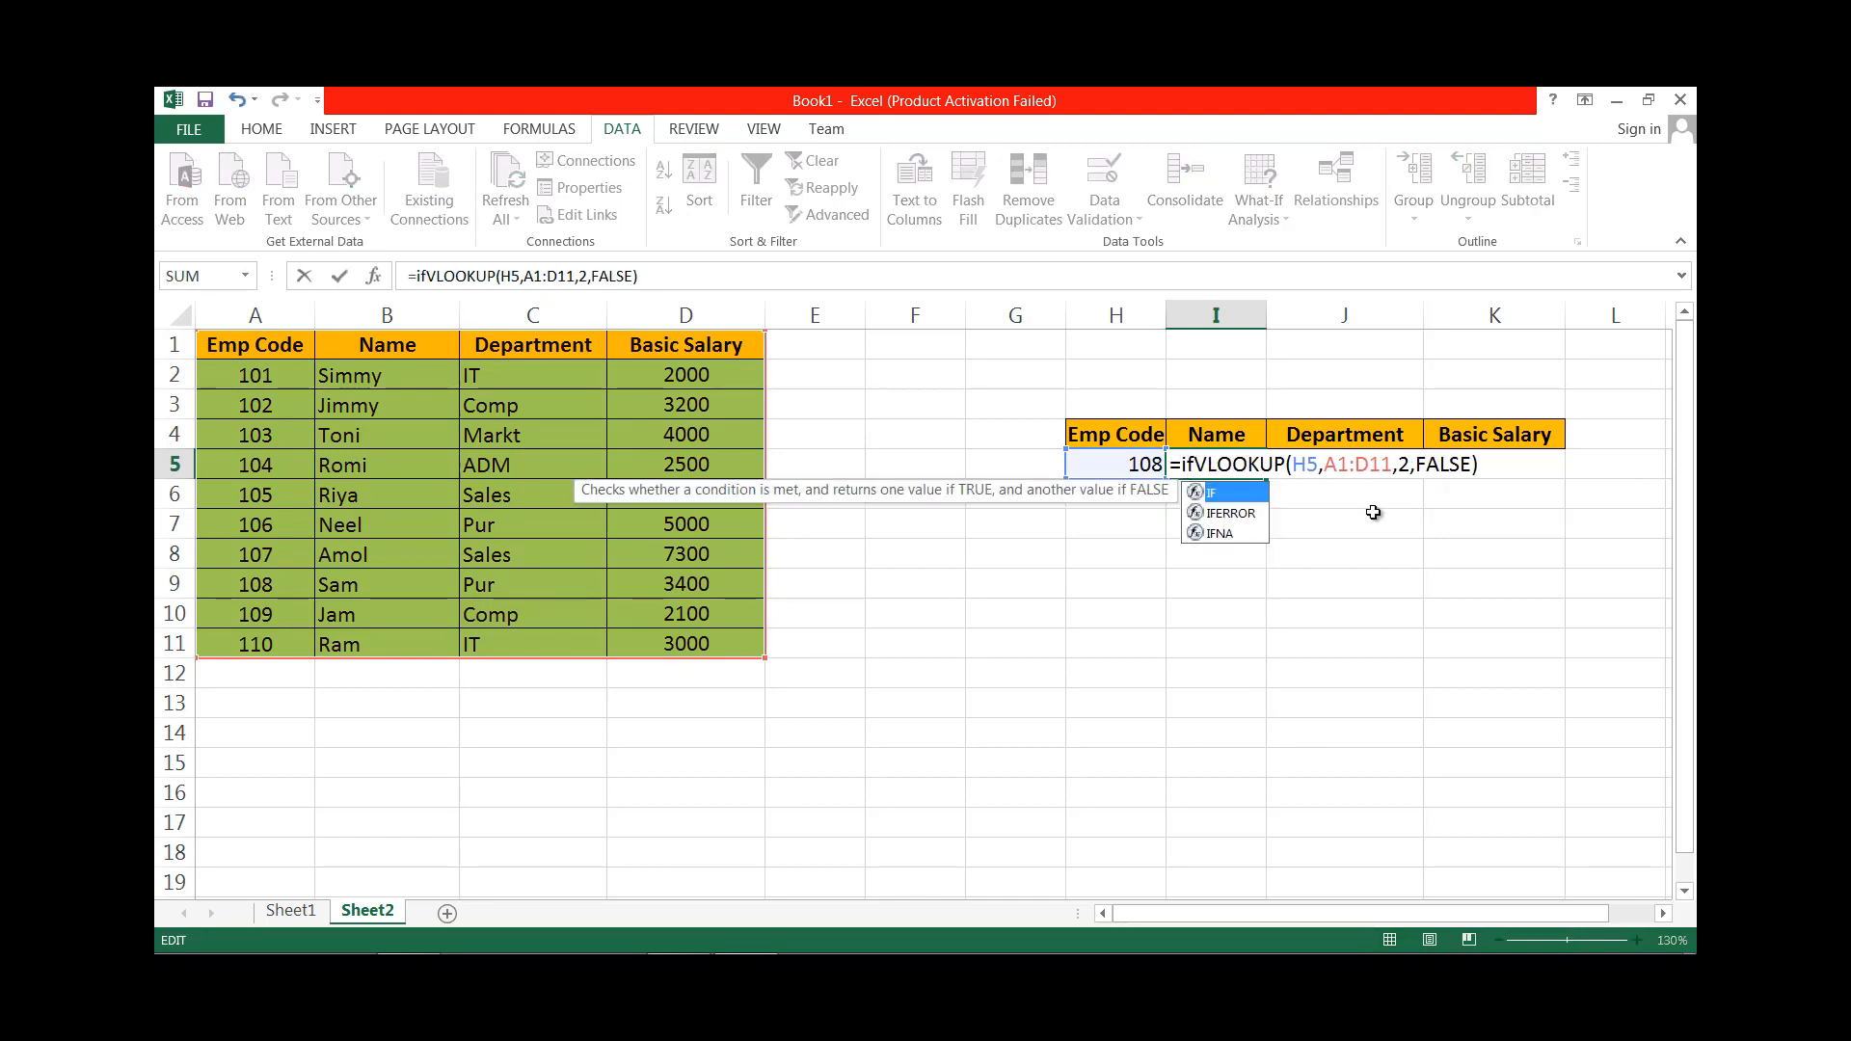
pyautogui.press('Down')
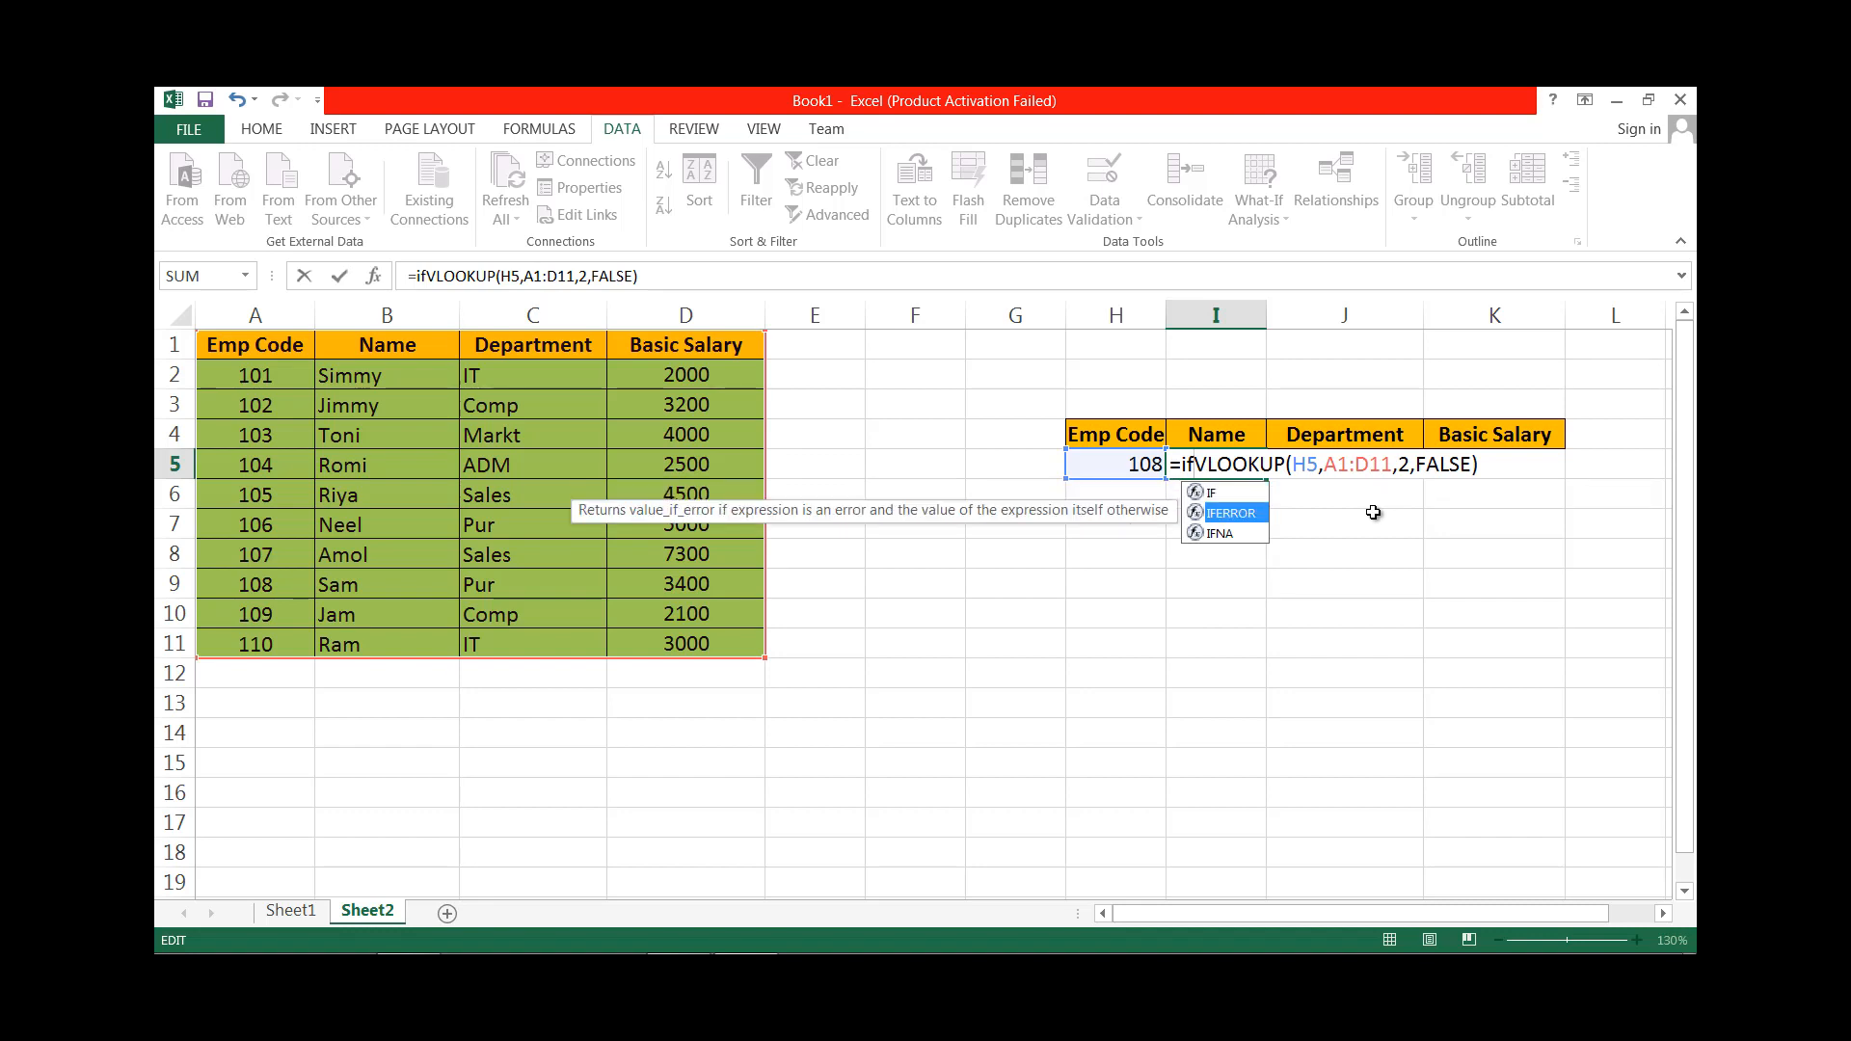
pyautogui.press('Tab')
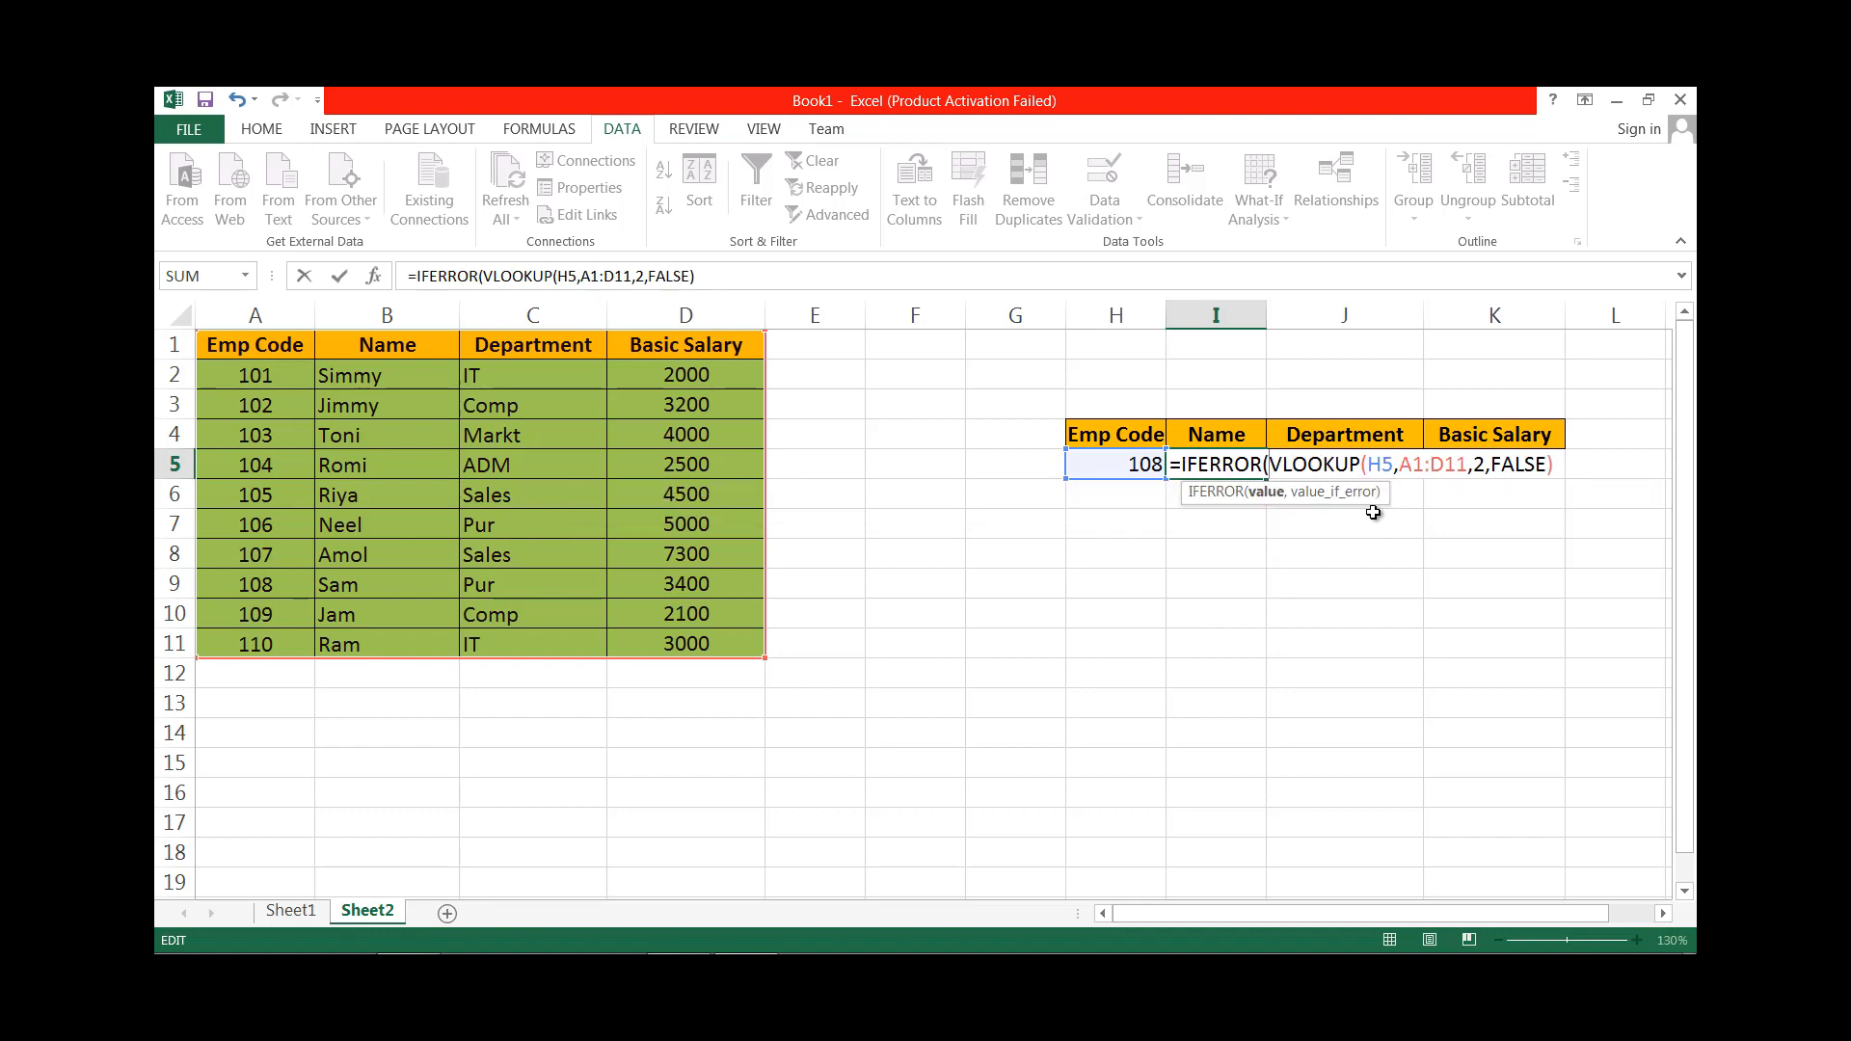
pyautogui.write('(')
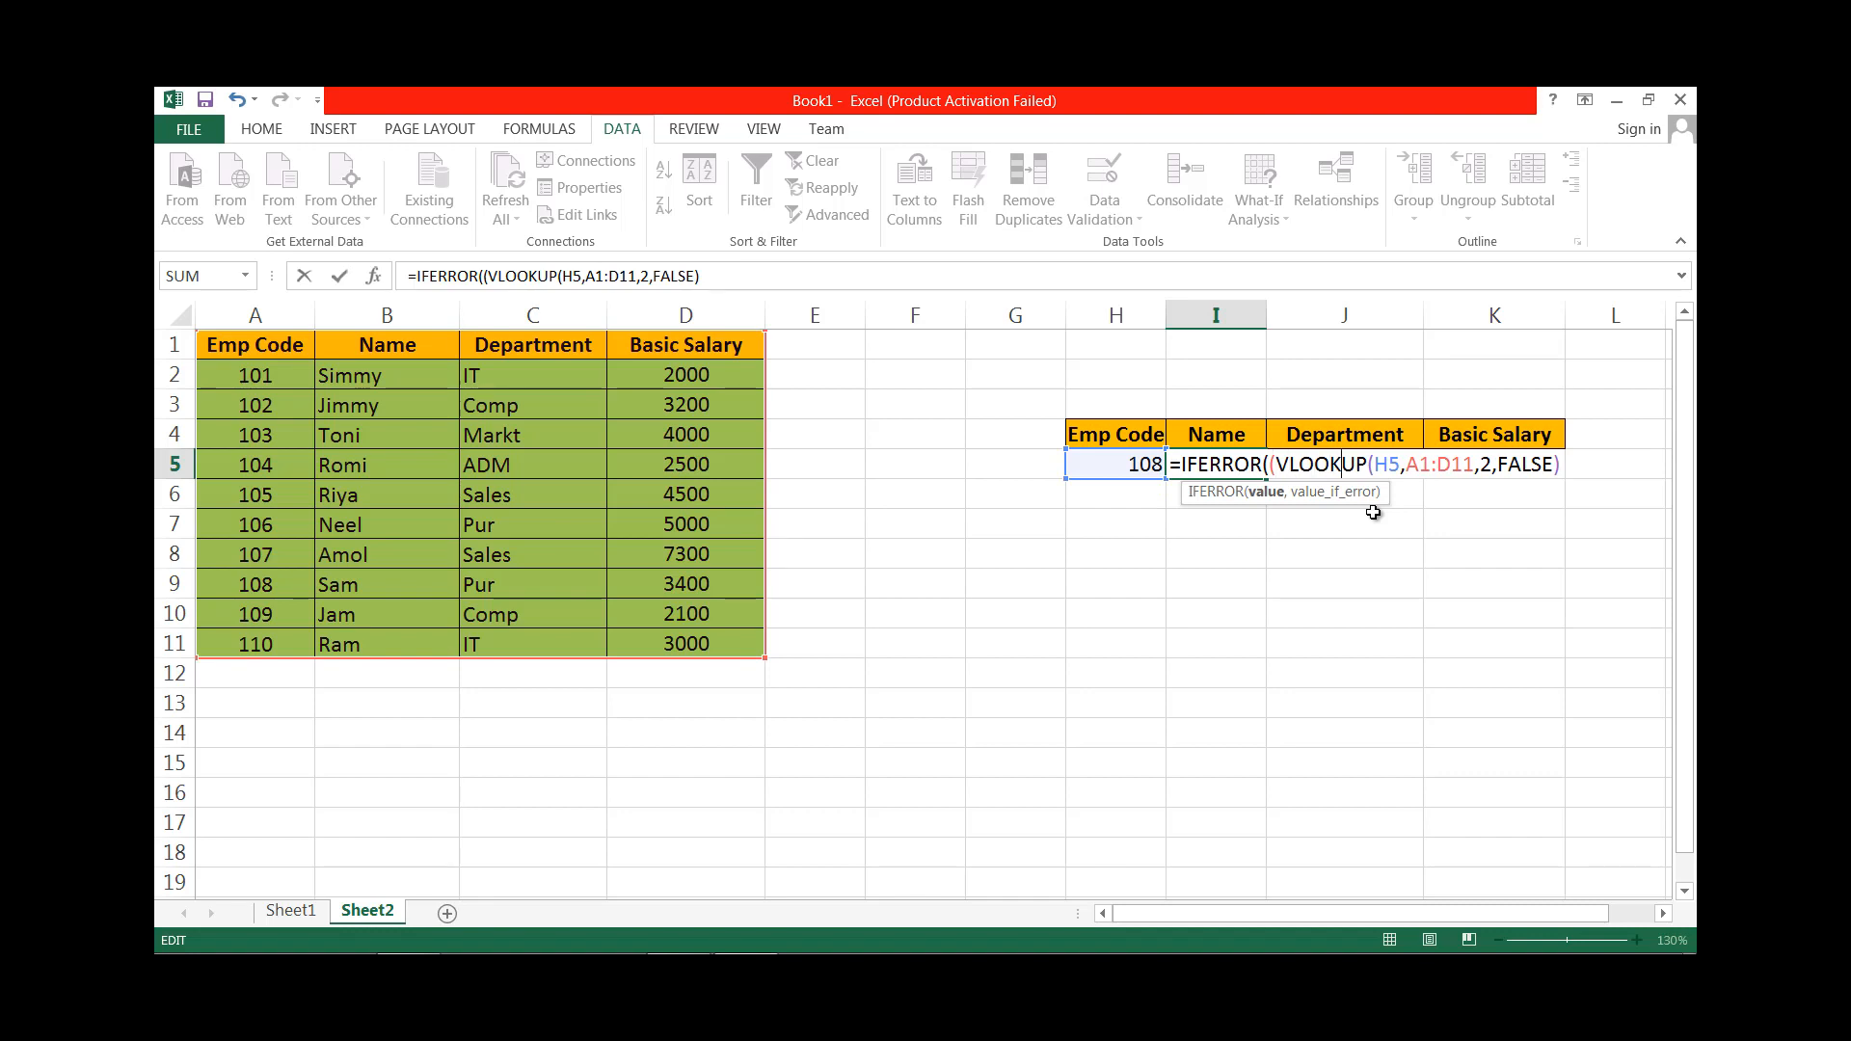
# Complete the I5 formula as =IFERROR((VLOOKUP(H5,A1:D11,2,FALSE)),"Not Found") and enter it.
pyautogui.press('Right')
pyautogui.press('Right')
pyautogui.press('Right')
pyautogui.press('Right')
pyautogui.press('Right')
pyautogui.press('Right')
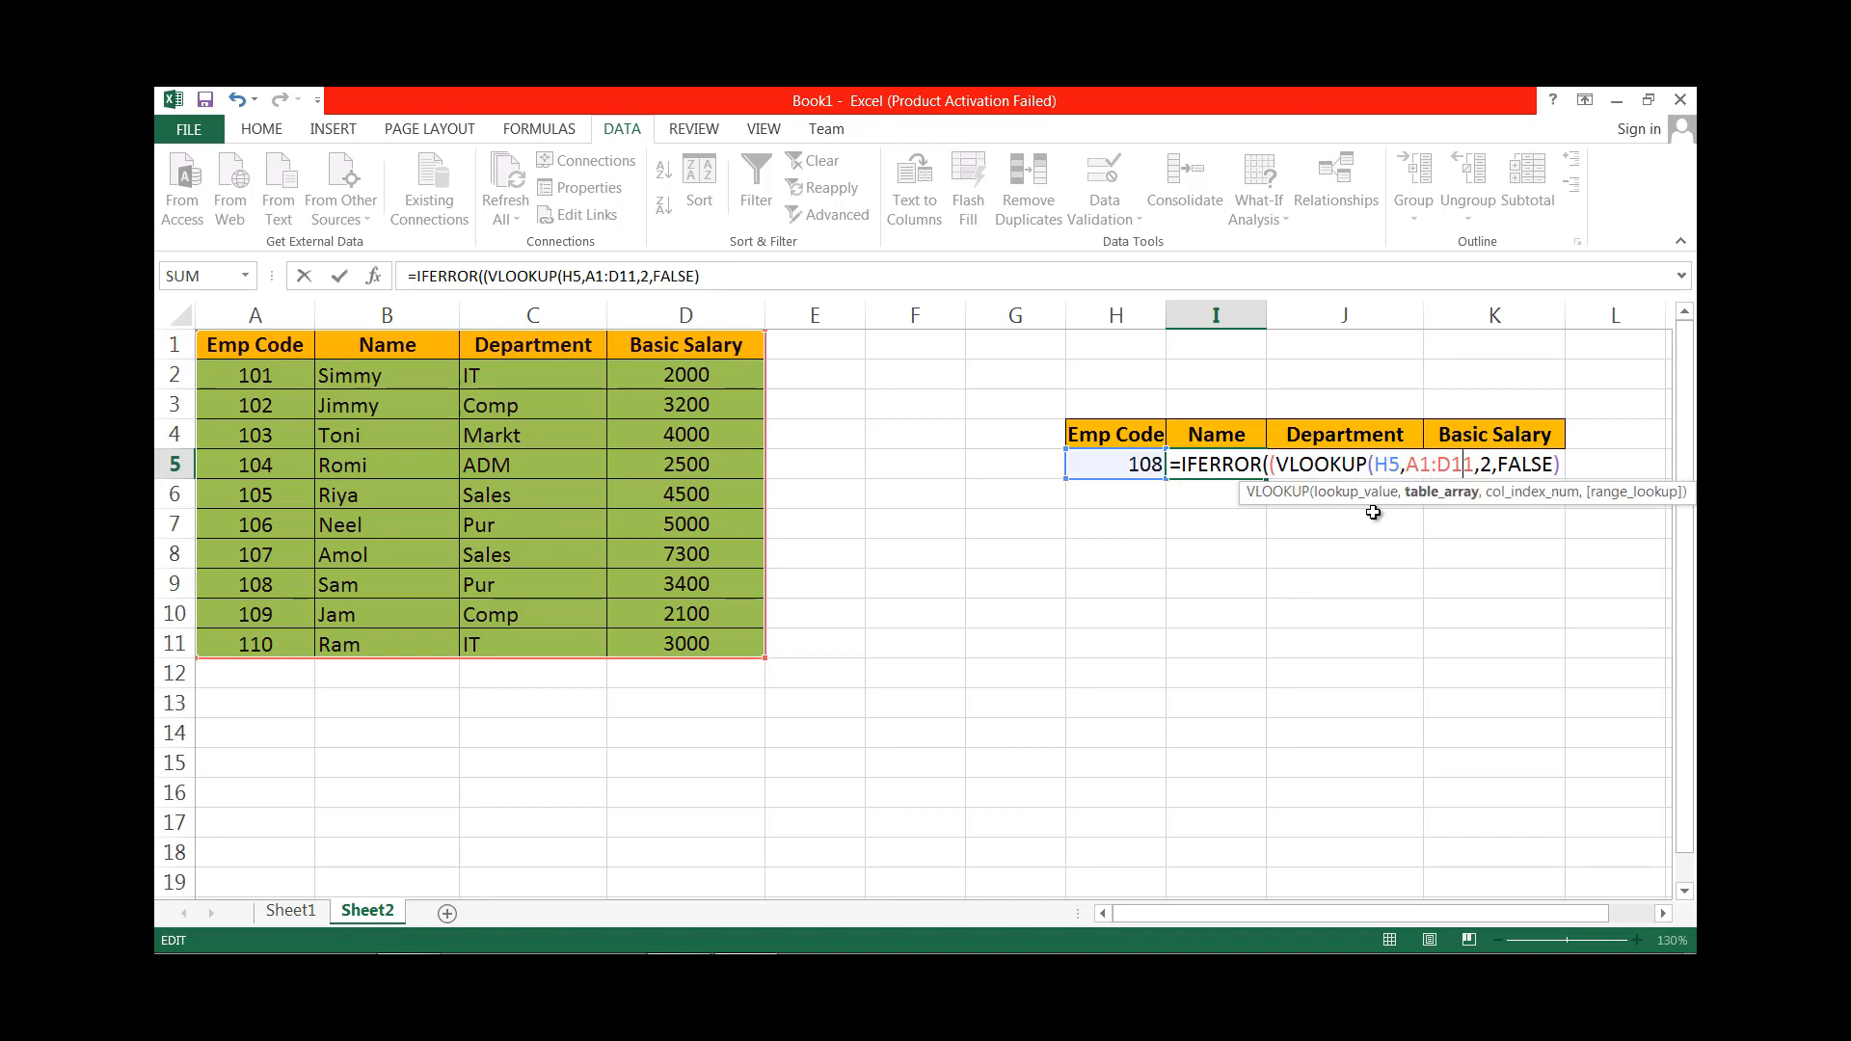
pyautogui.press('Right')
pyautogui.press('Right')
pyautogui.press('Right')
pyautogui.press('Right')
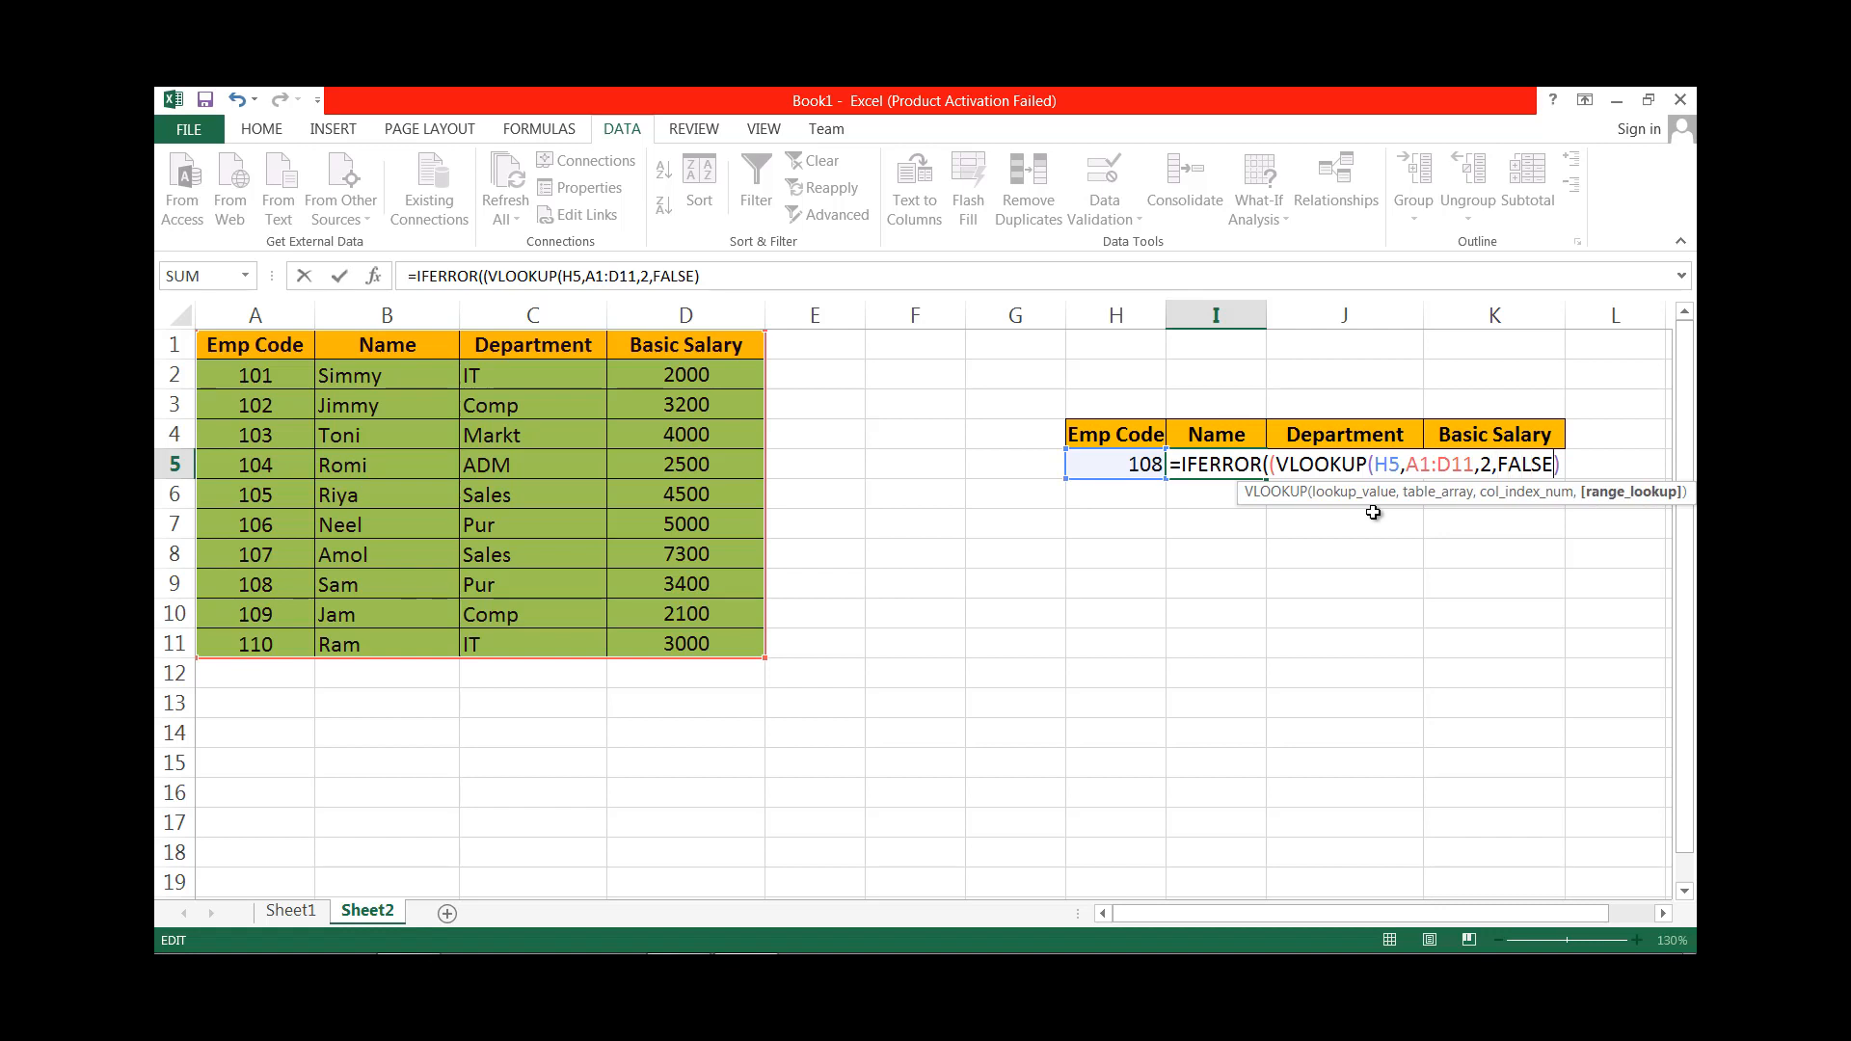
pyautogui.press('Right')
pyautogui.write(',')
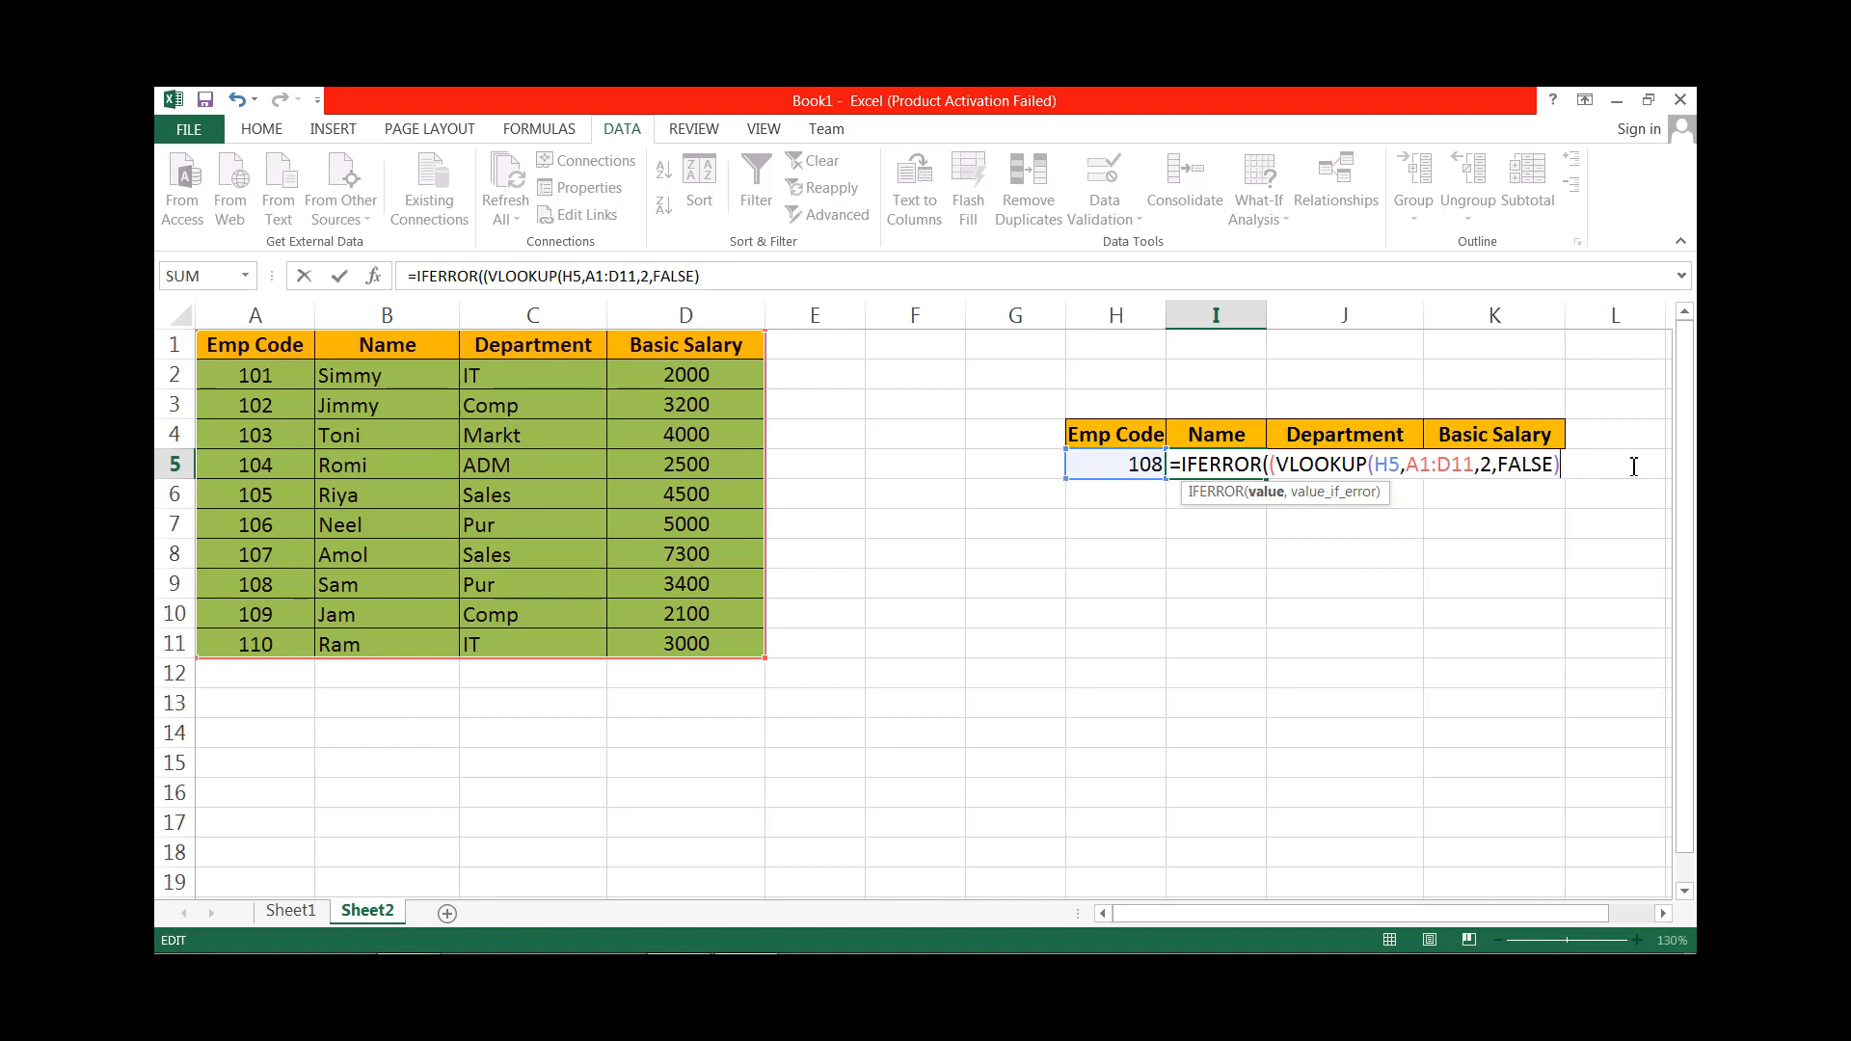
pyautogui.click(1271, 467)
pyautogui.click(1663, 458)
pyautogui.press('BackSpace')
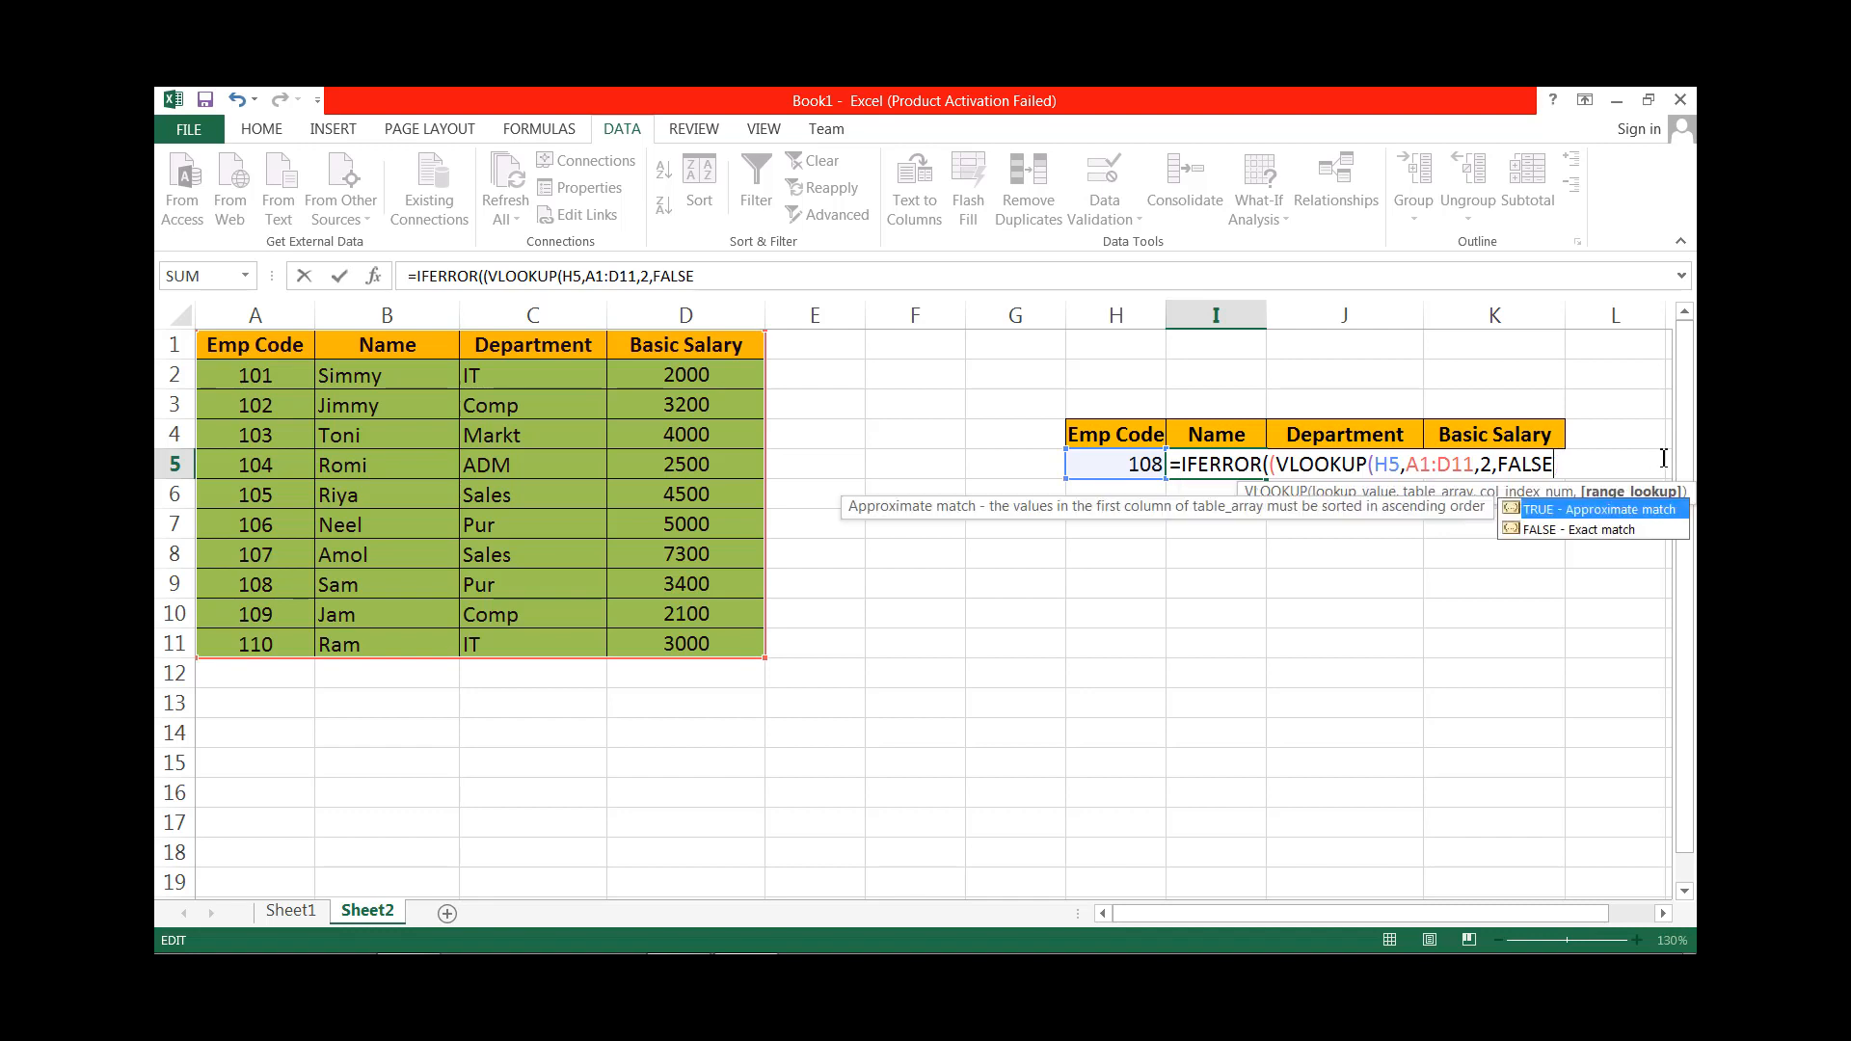
pyautogui.write(')')
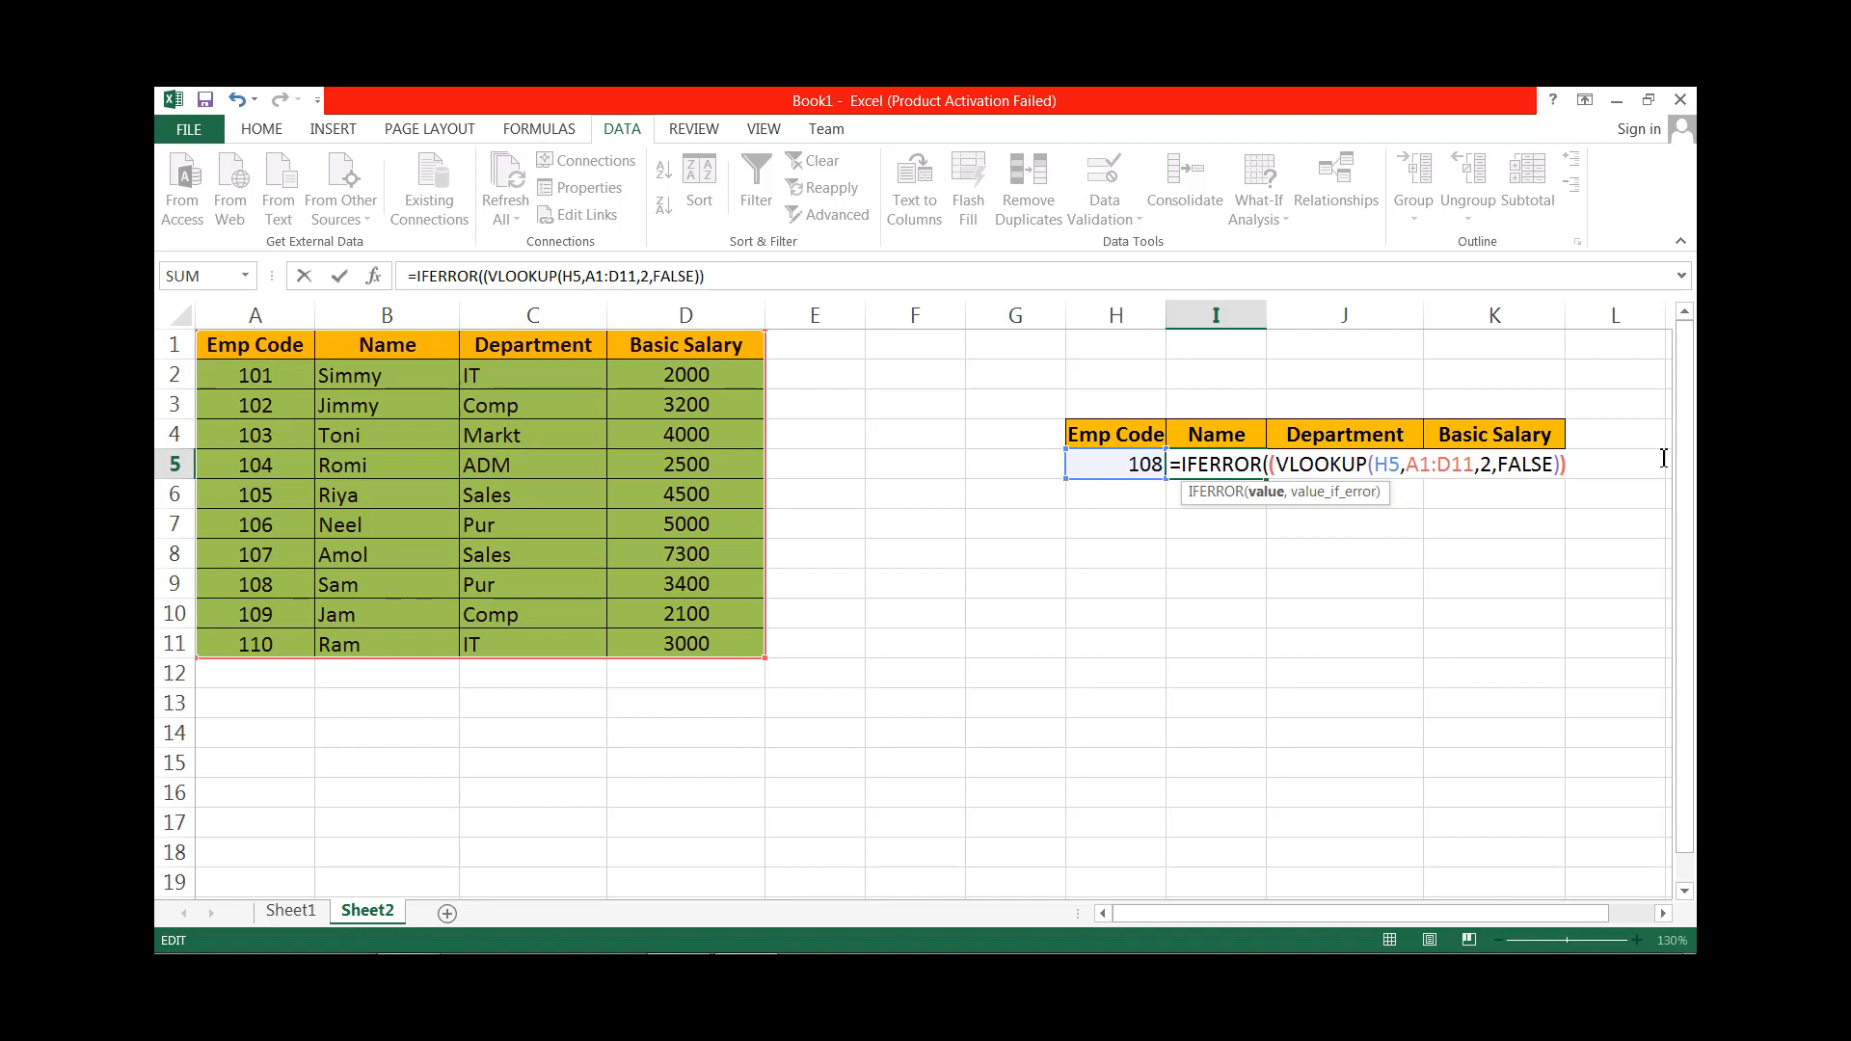
pyautogui.write(',"N')
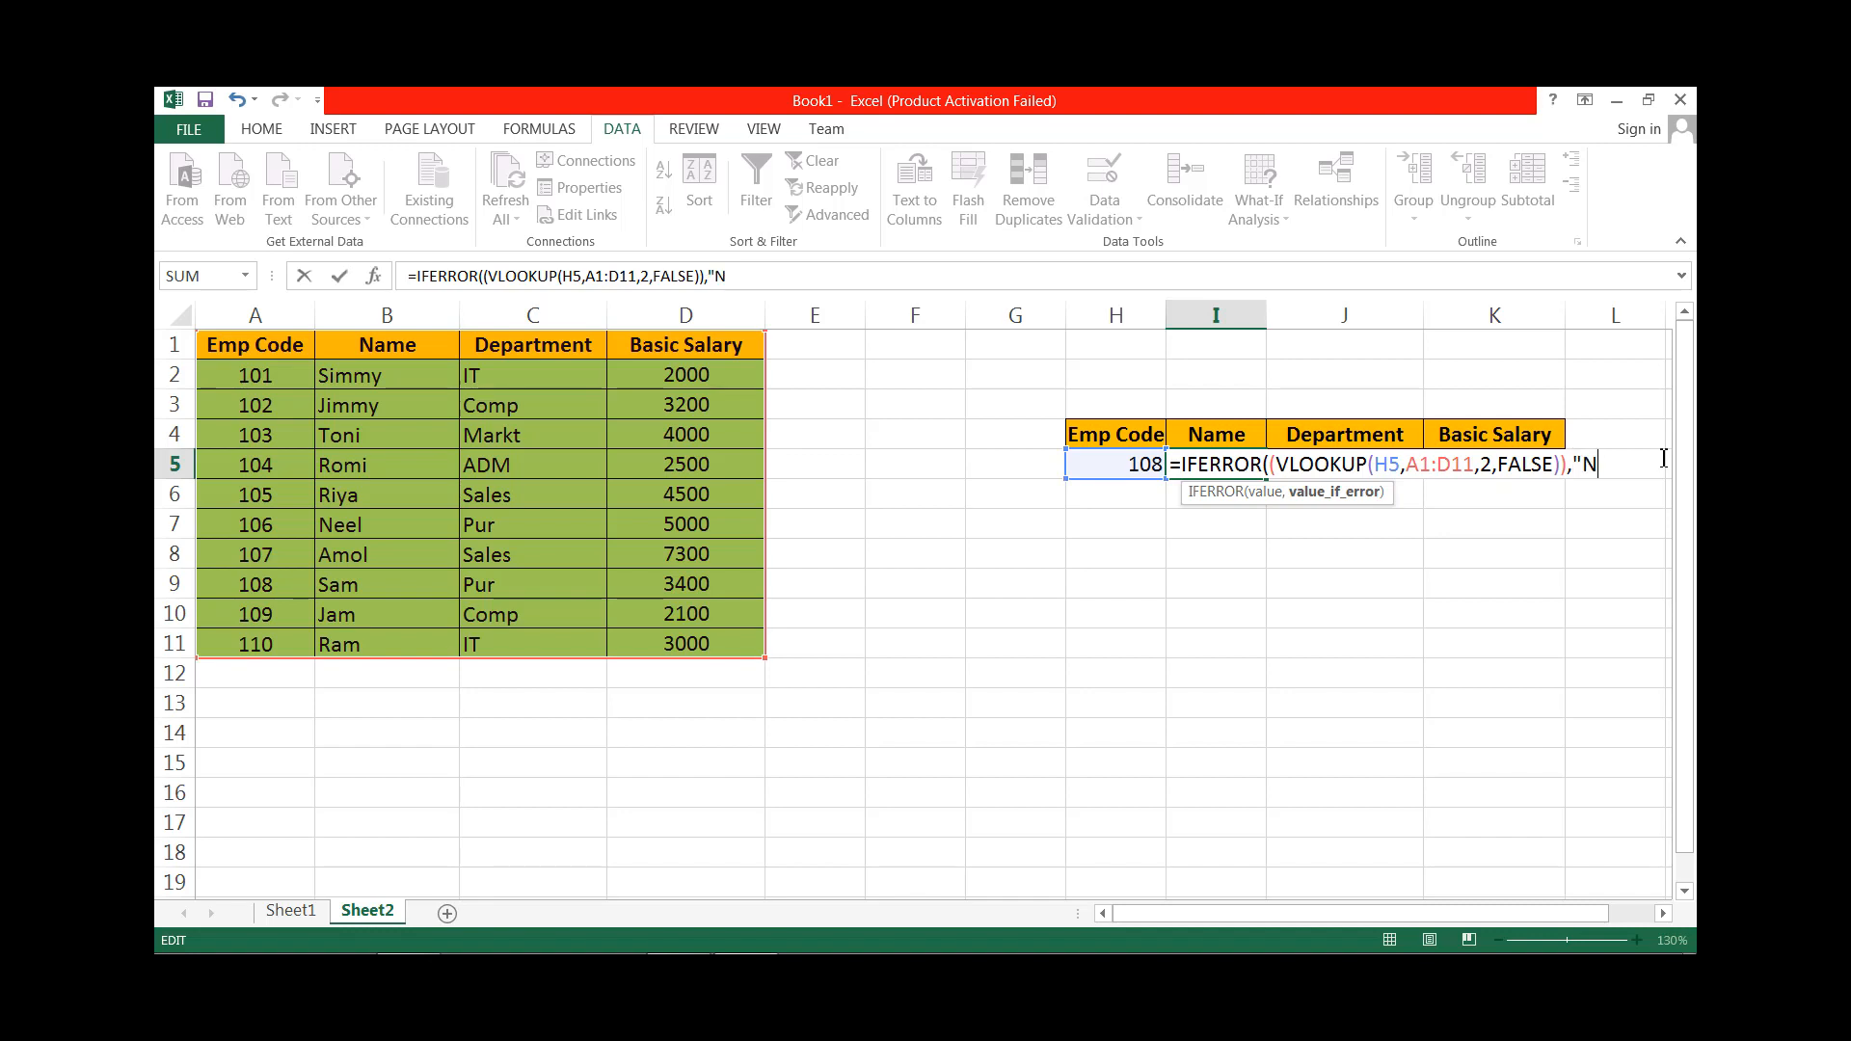
pyautogui.write('ot Found")')
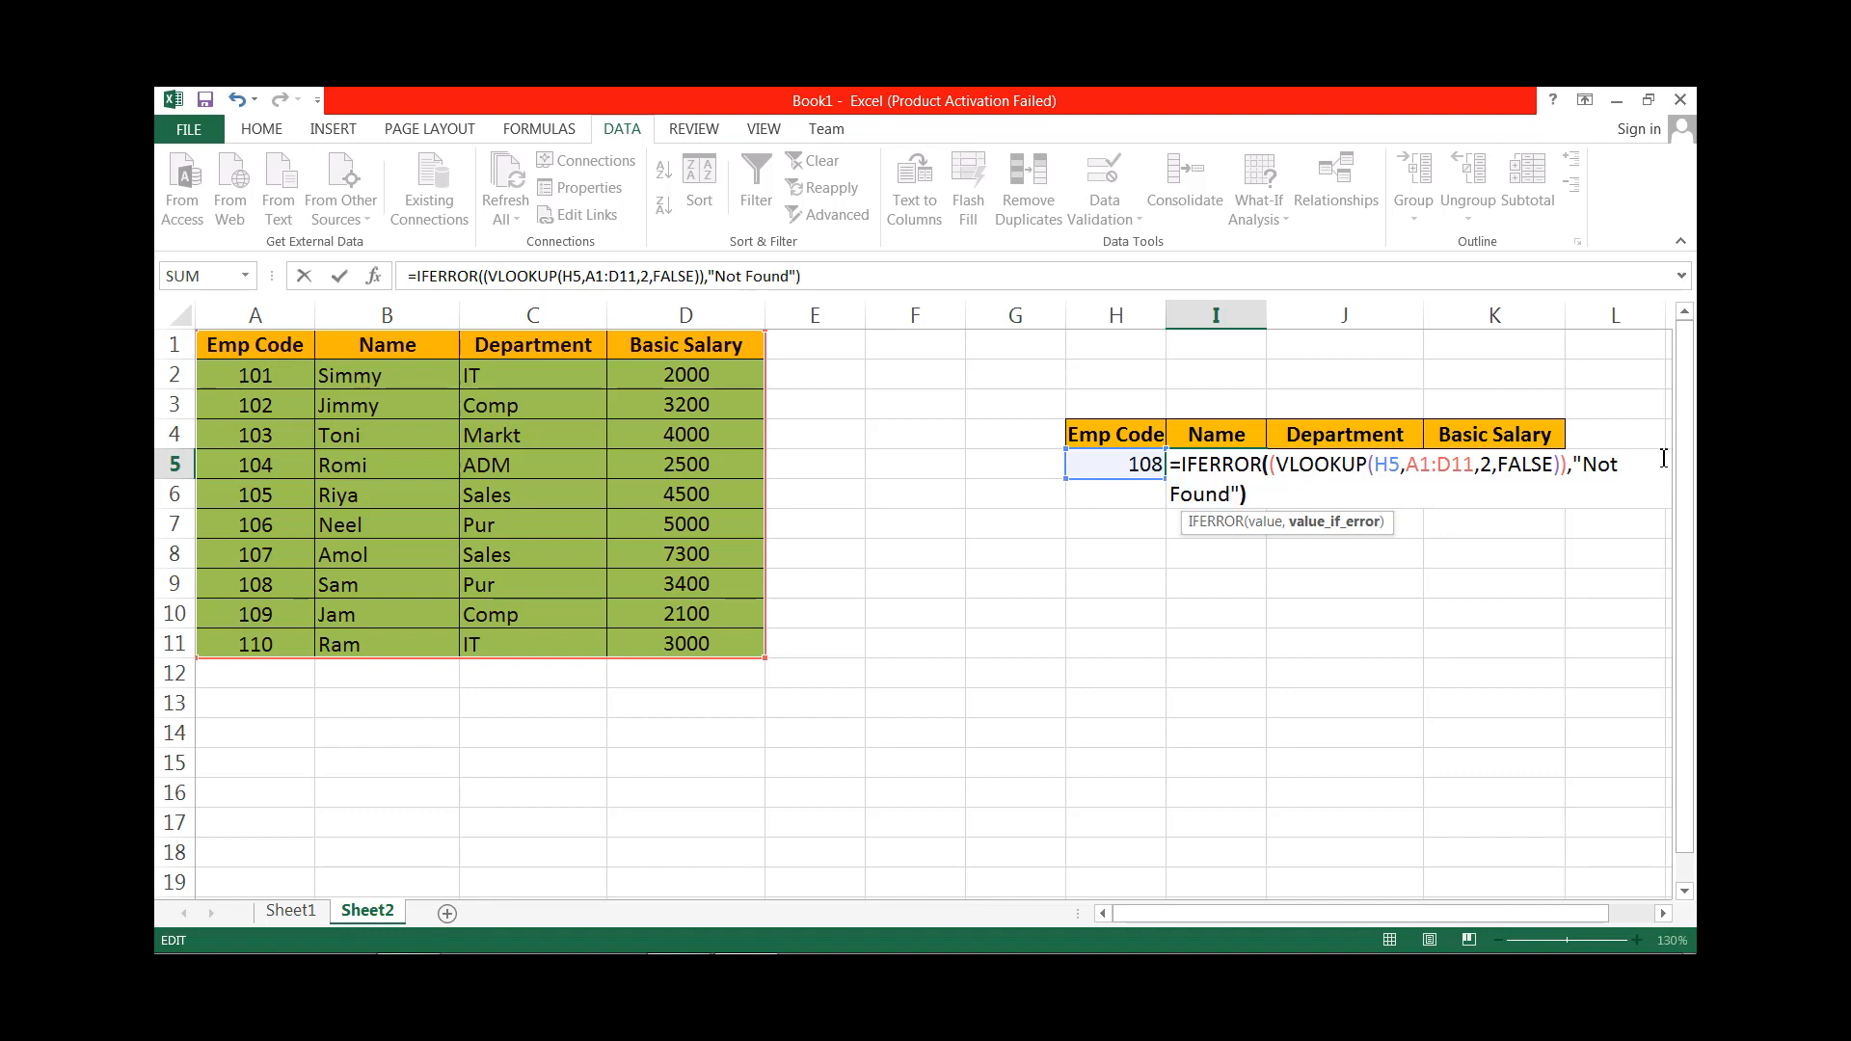
pyautogui.press('Return')
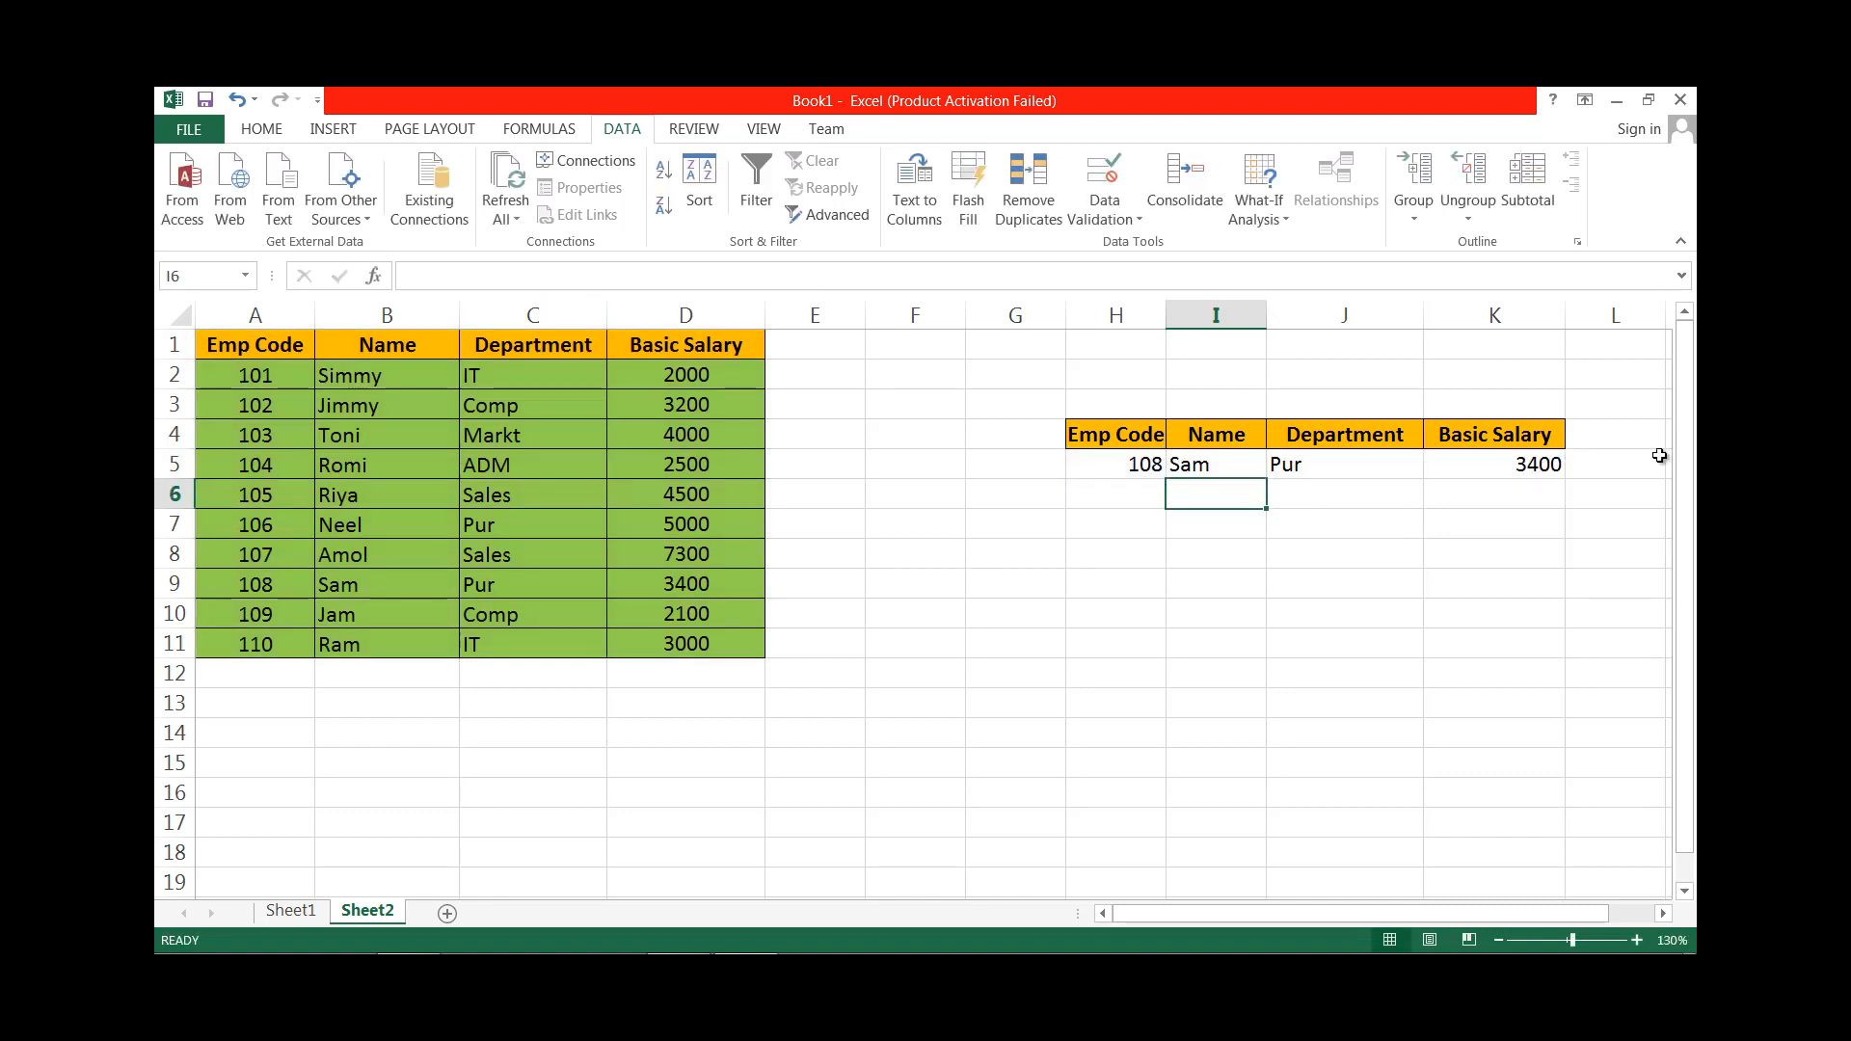
# Change the employee code in H5 to 111 to test the IFERROR formula, and widen column I to fit its text.
pyautogui.click(1135, 465)
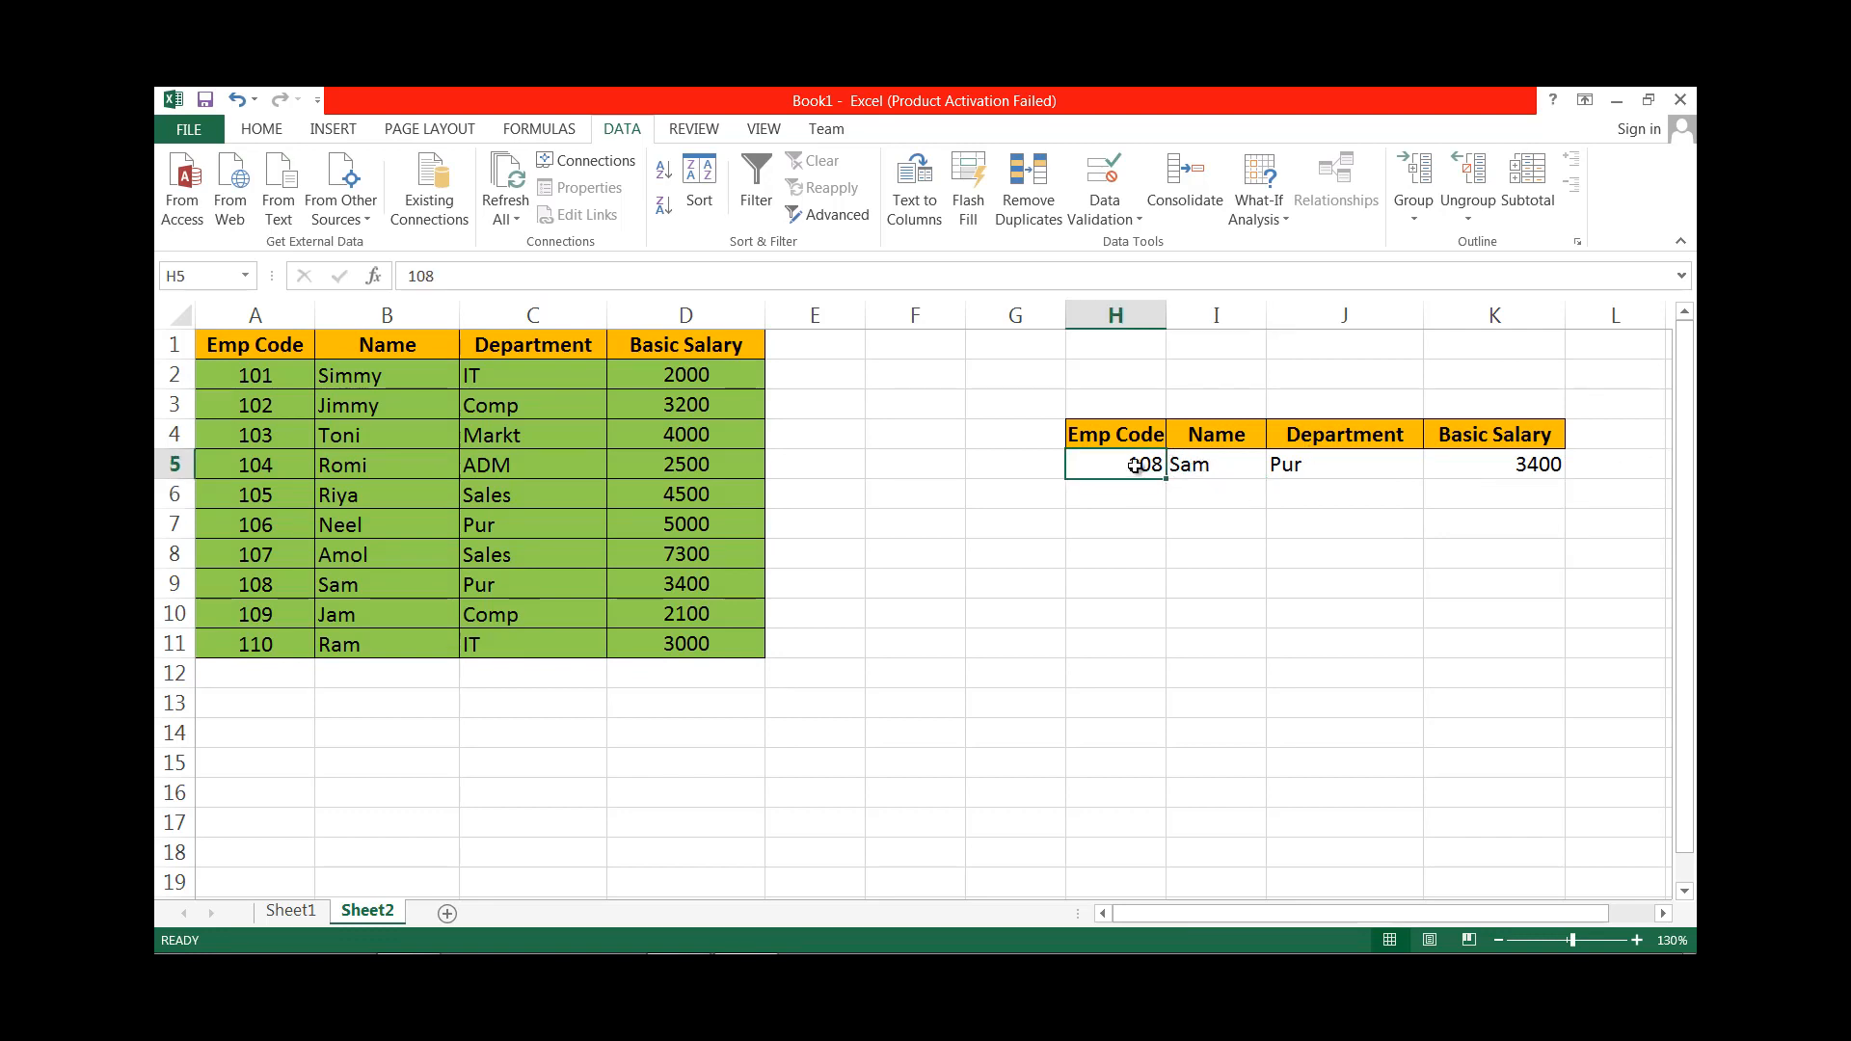
pyautogui.write('111')
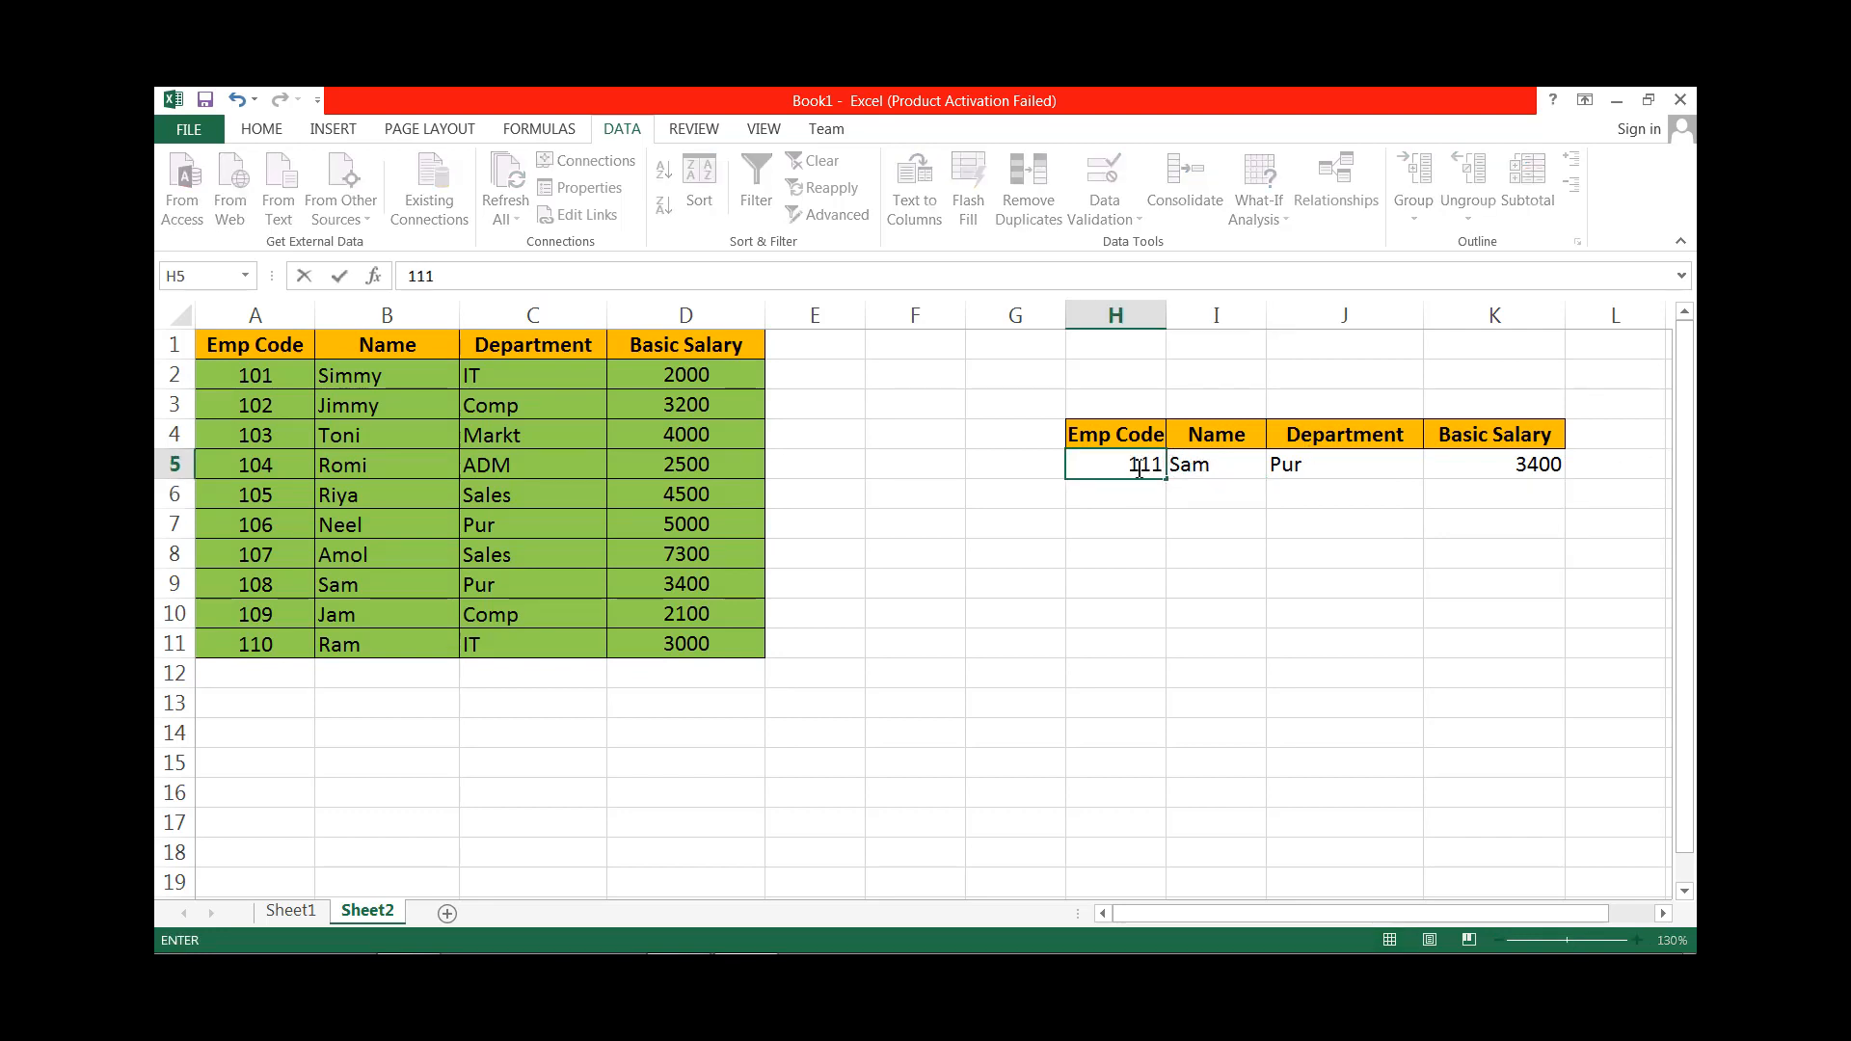
pyautogui.press('Return')
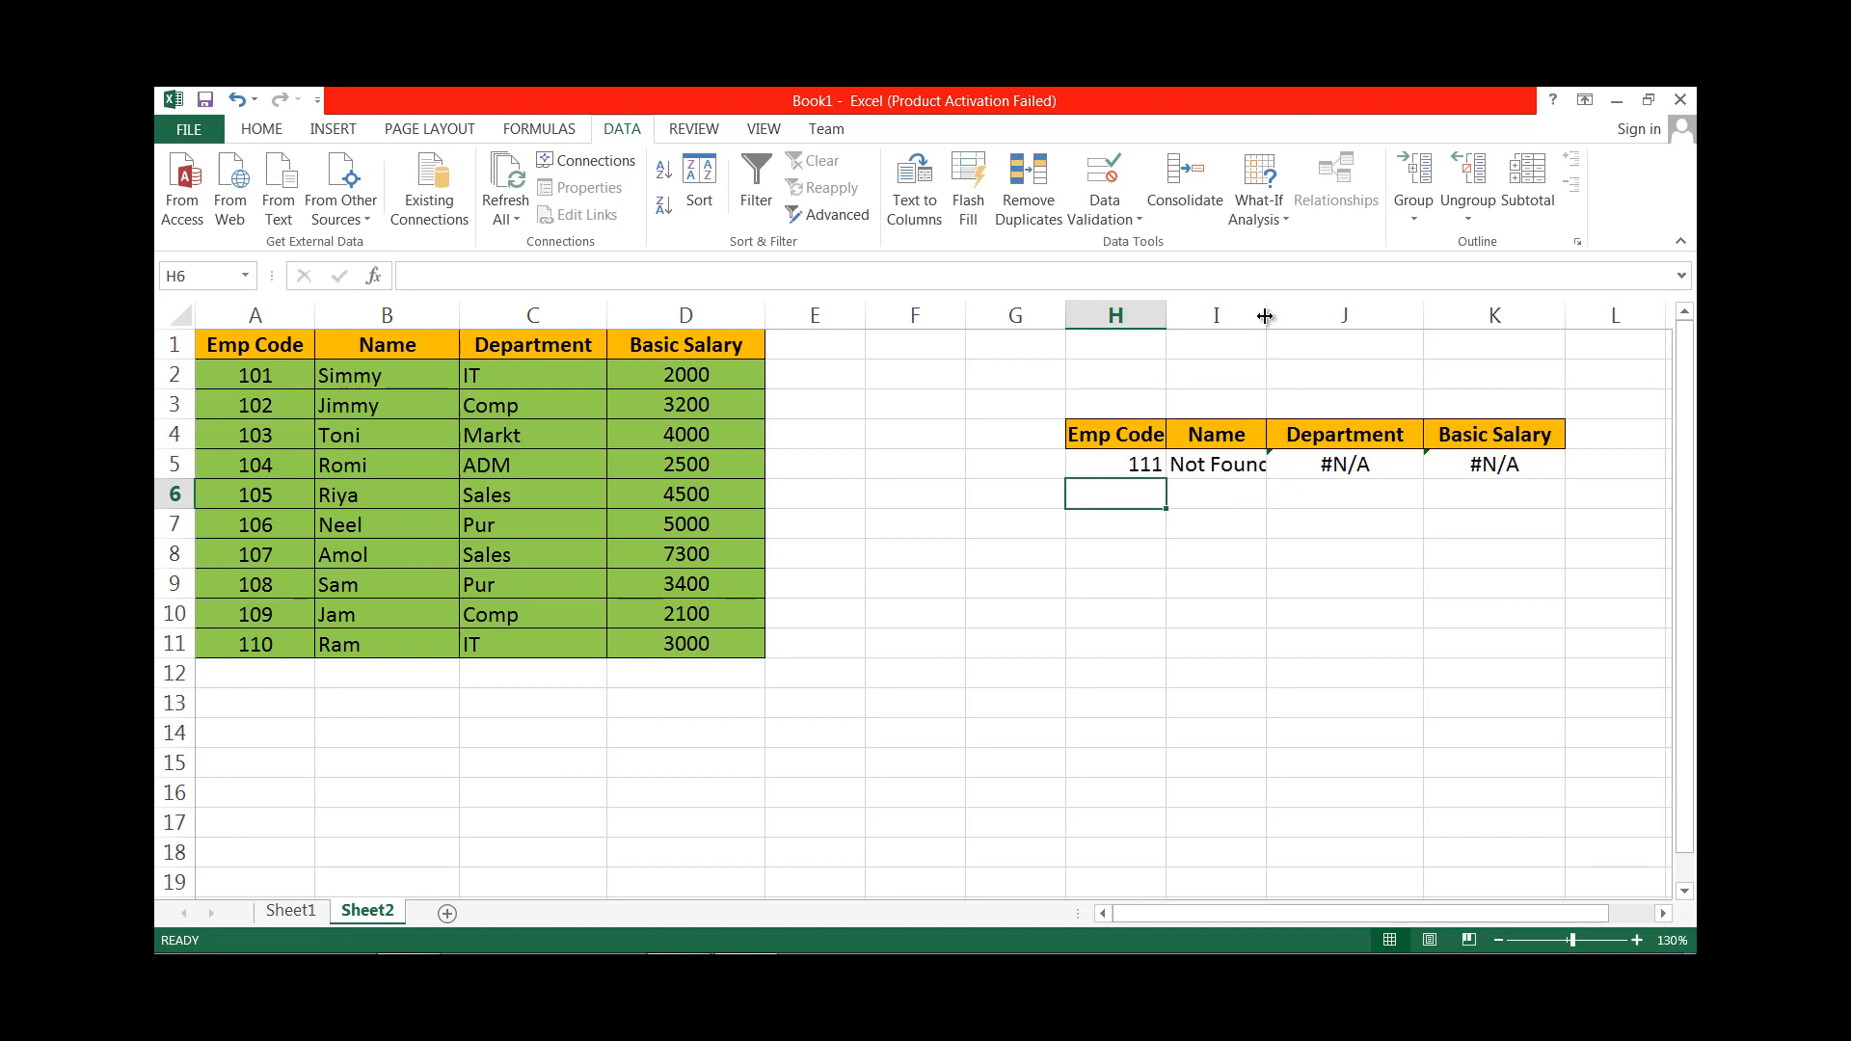
pyautogui.moveTo(1265, 316); pyautogui.dragTo(1297, 316)
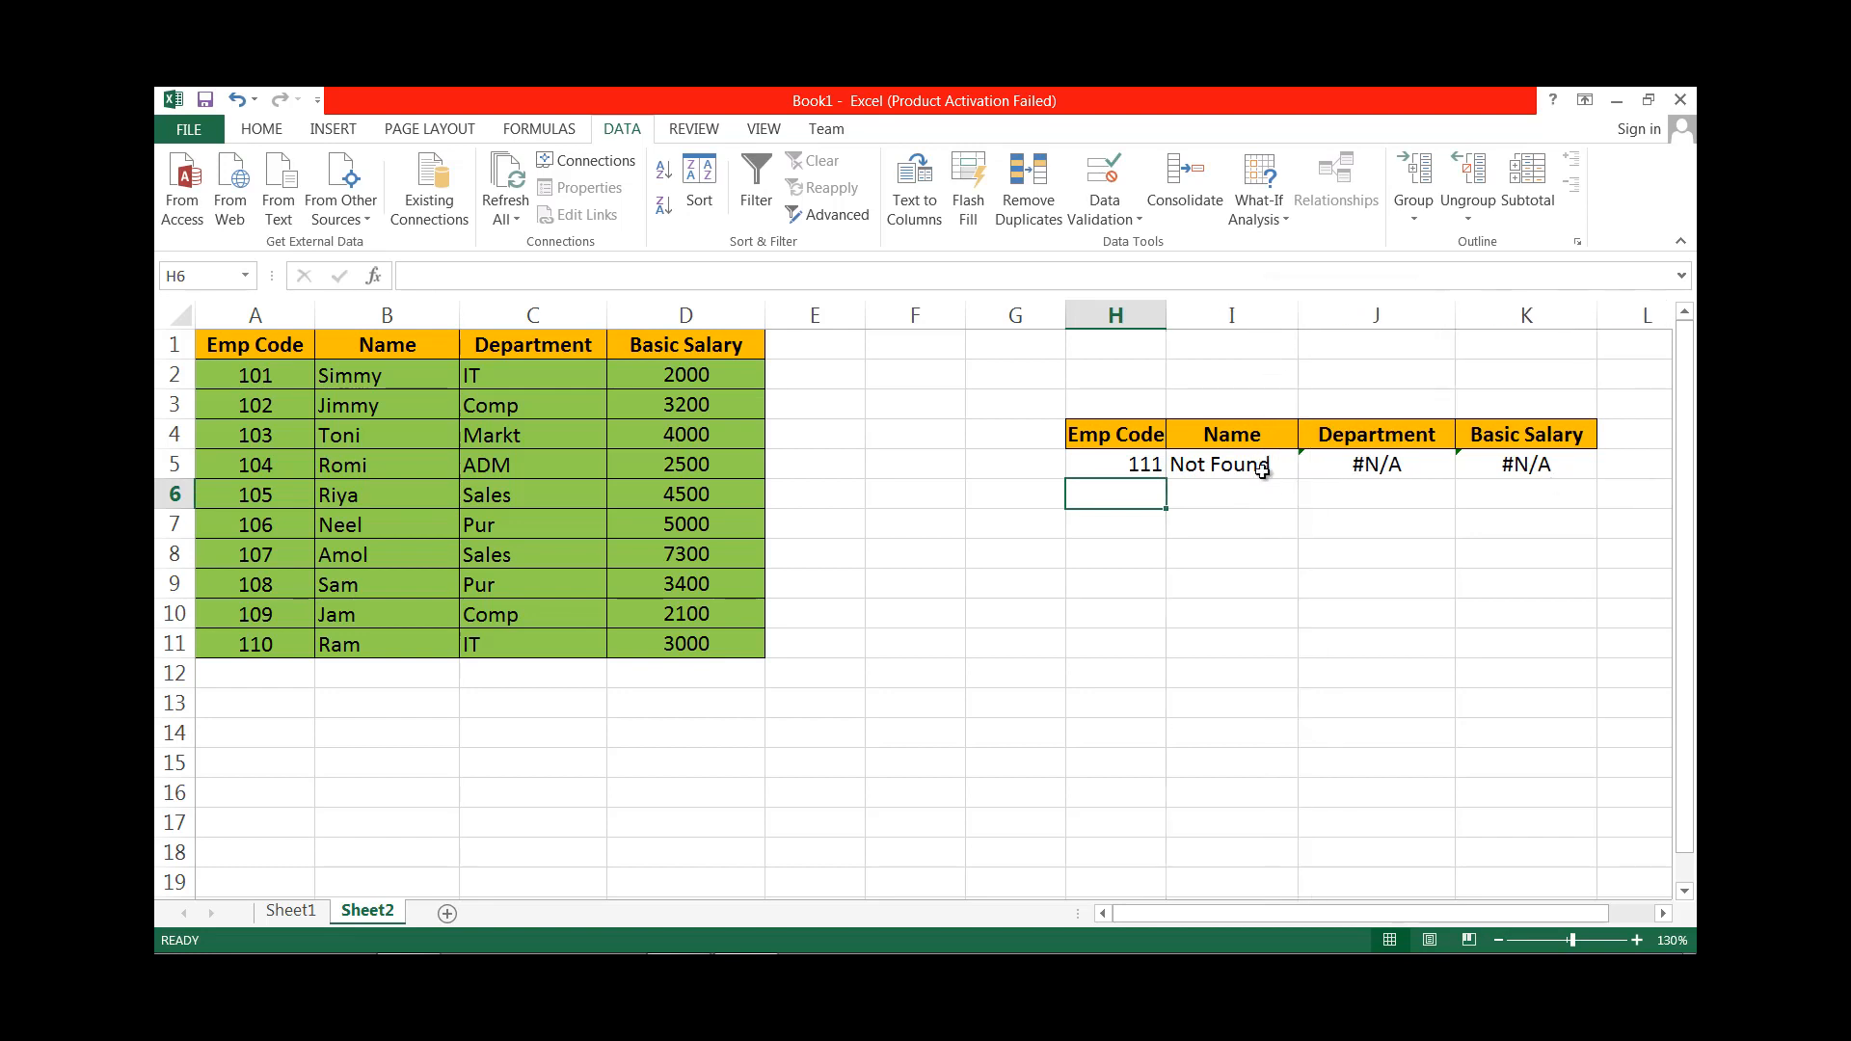
pyautogui.click(1139, 467)
pyautogui.click(1198, 467)
pyautogui.click(1146, 470)
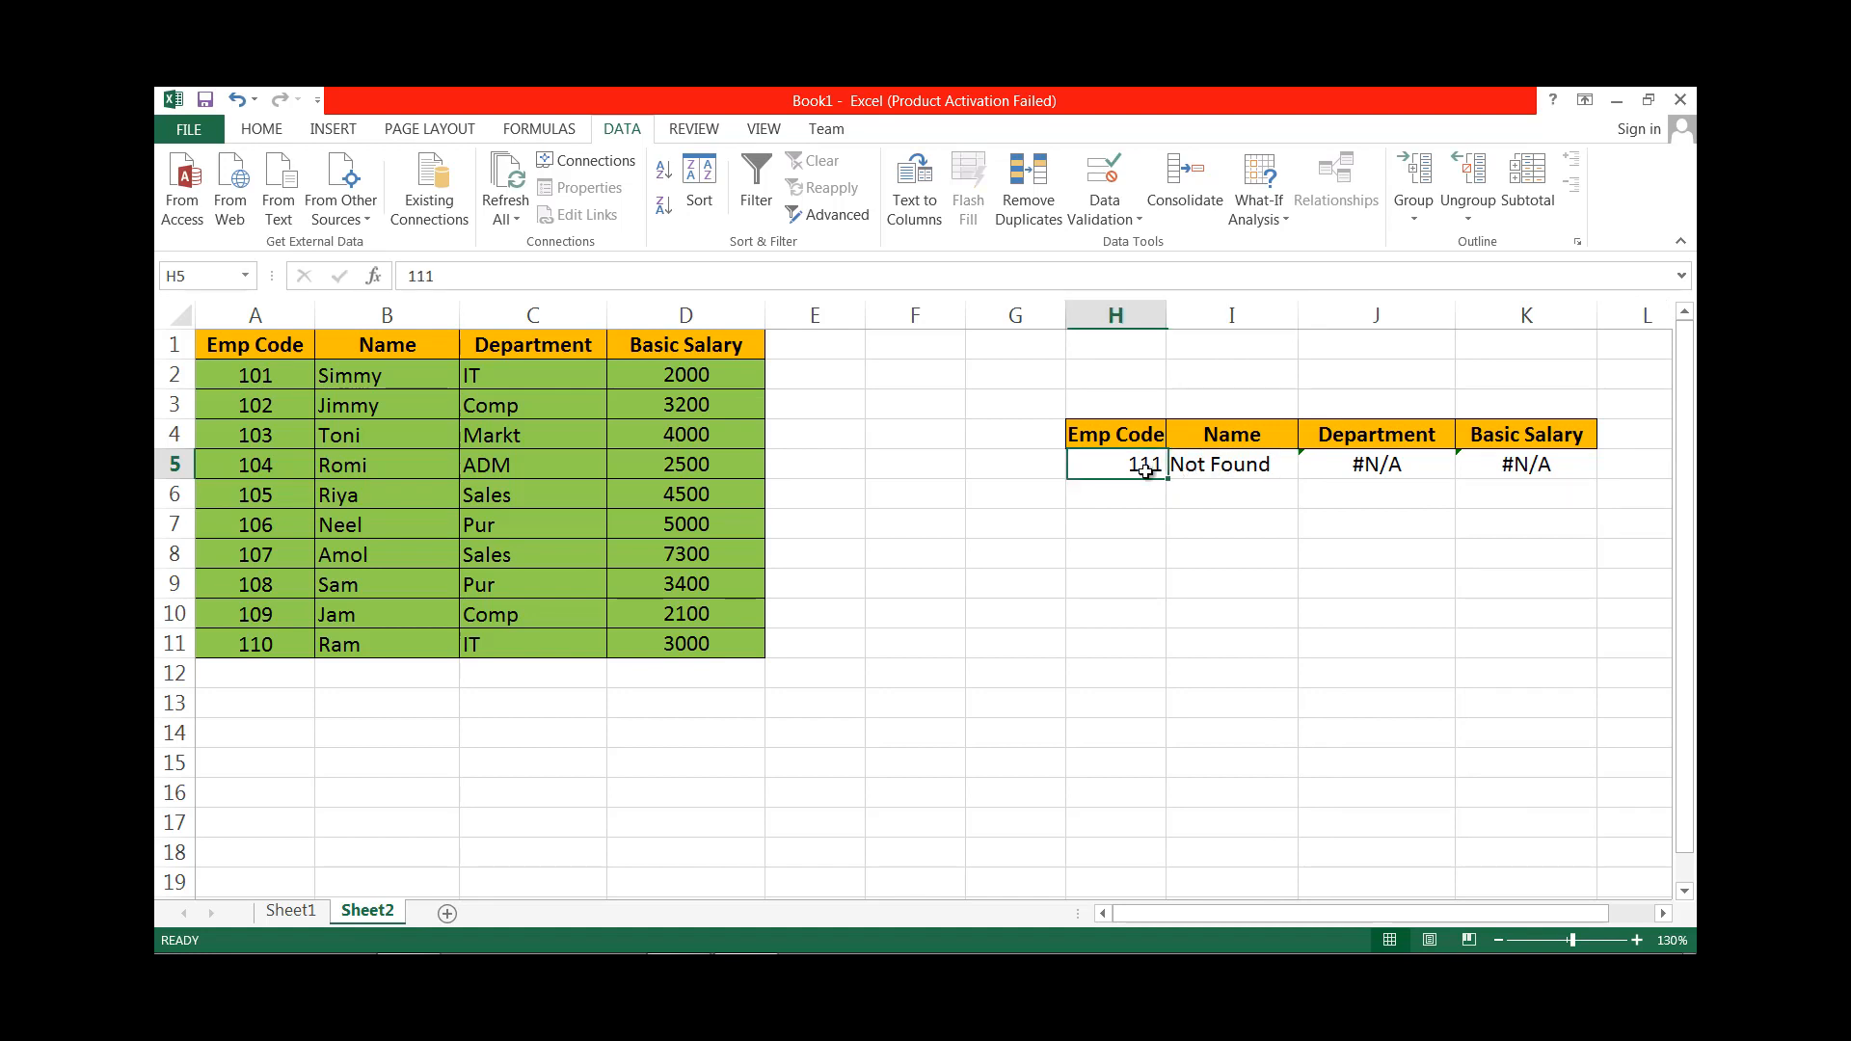
pyautogui.click(1236, 466)
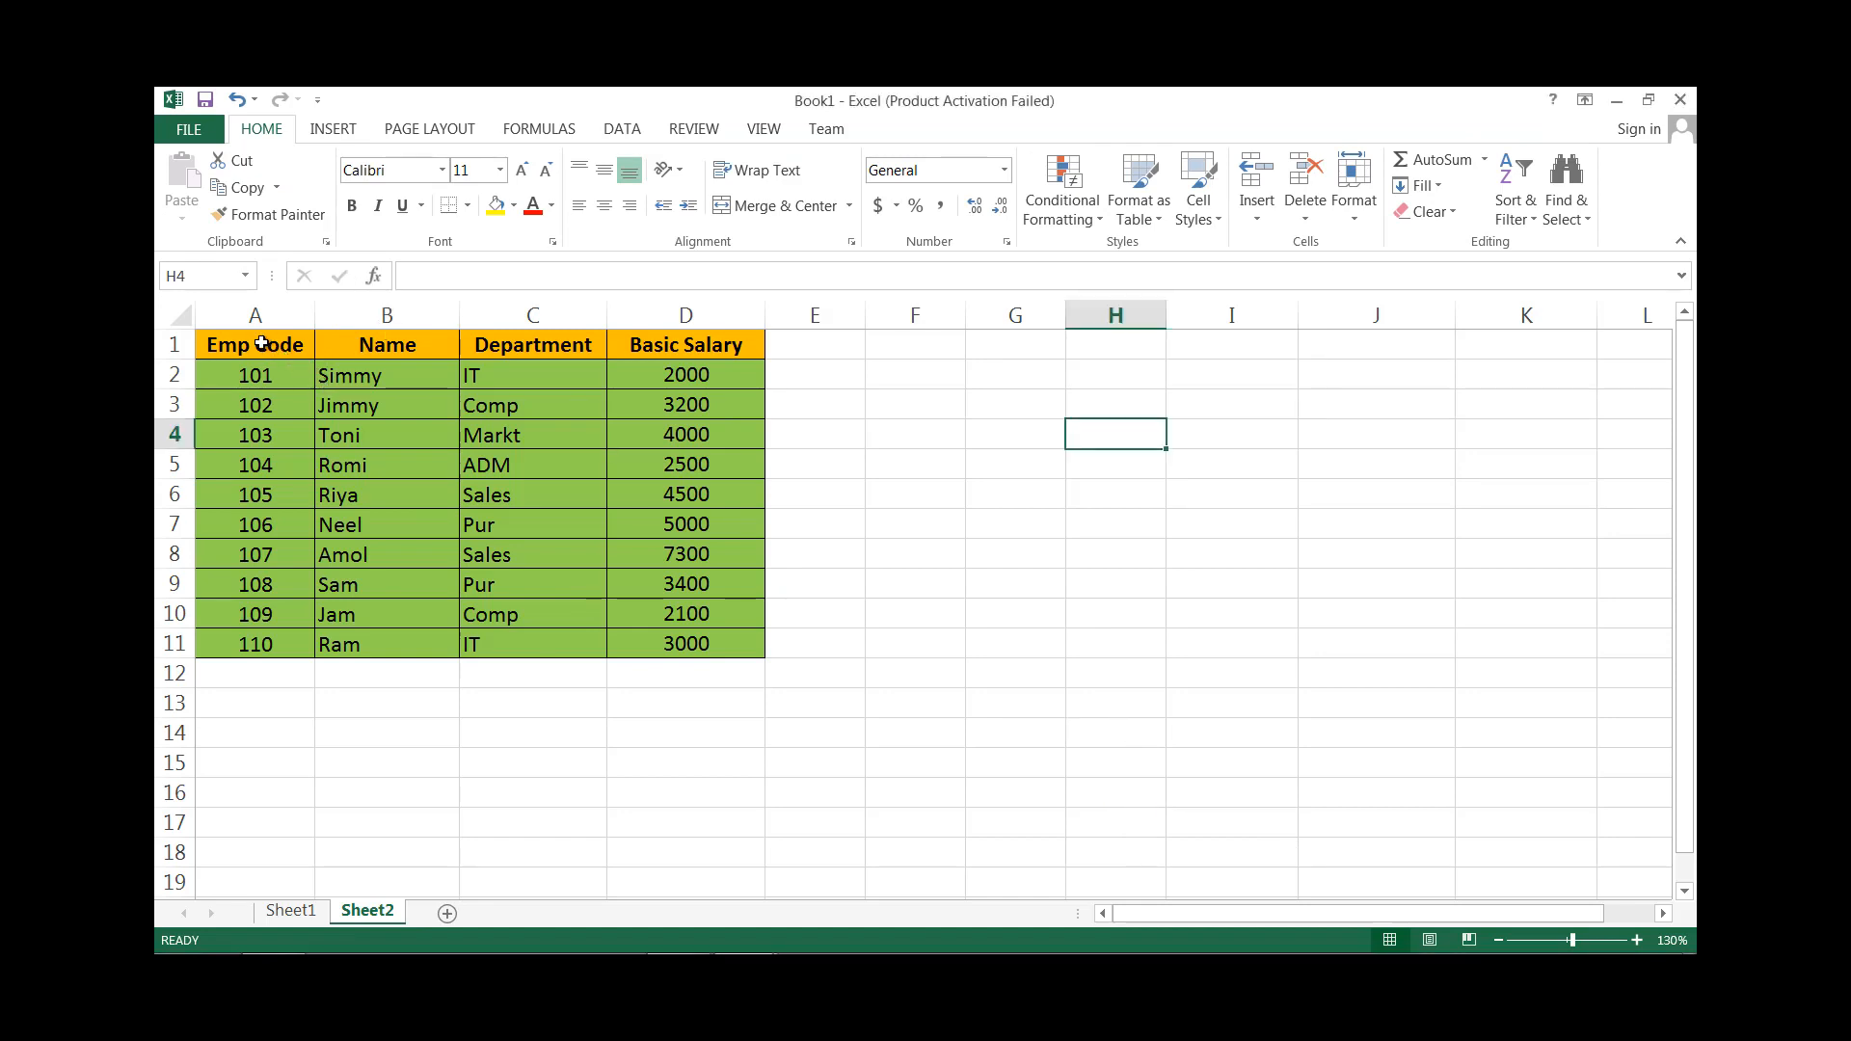
# Copy the header row A1:D1 and paste it into G3:J3 with its formatting to start a new lookup table.
pyautogui.moveTo(268, 343); pyautogui.dragTo(687, 343)
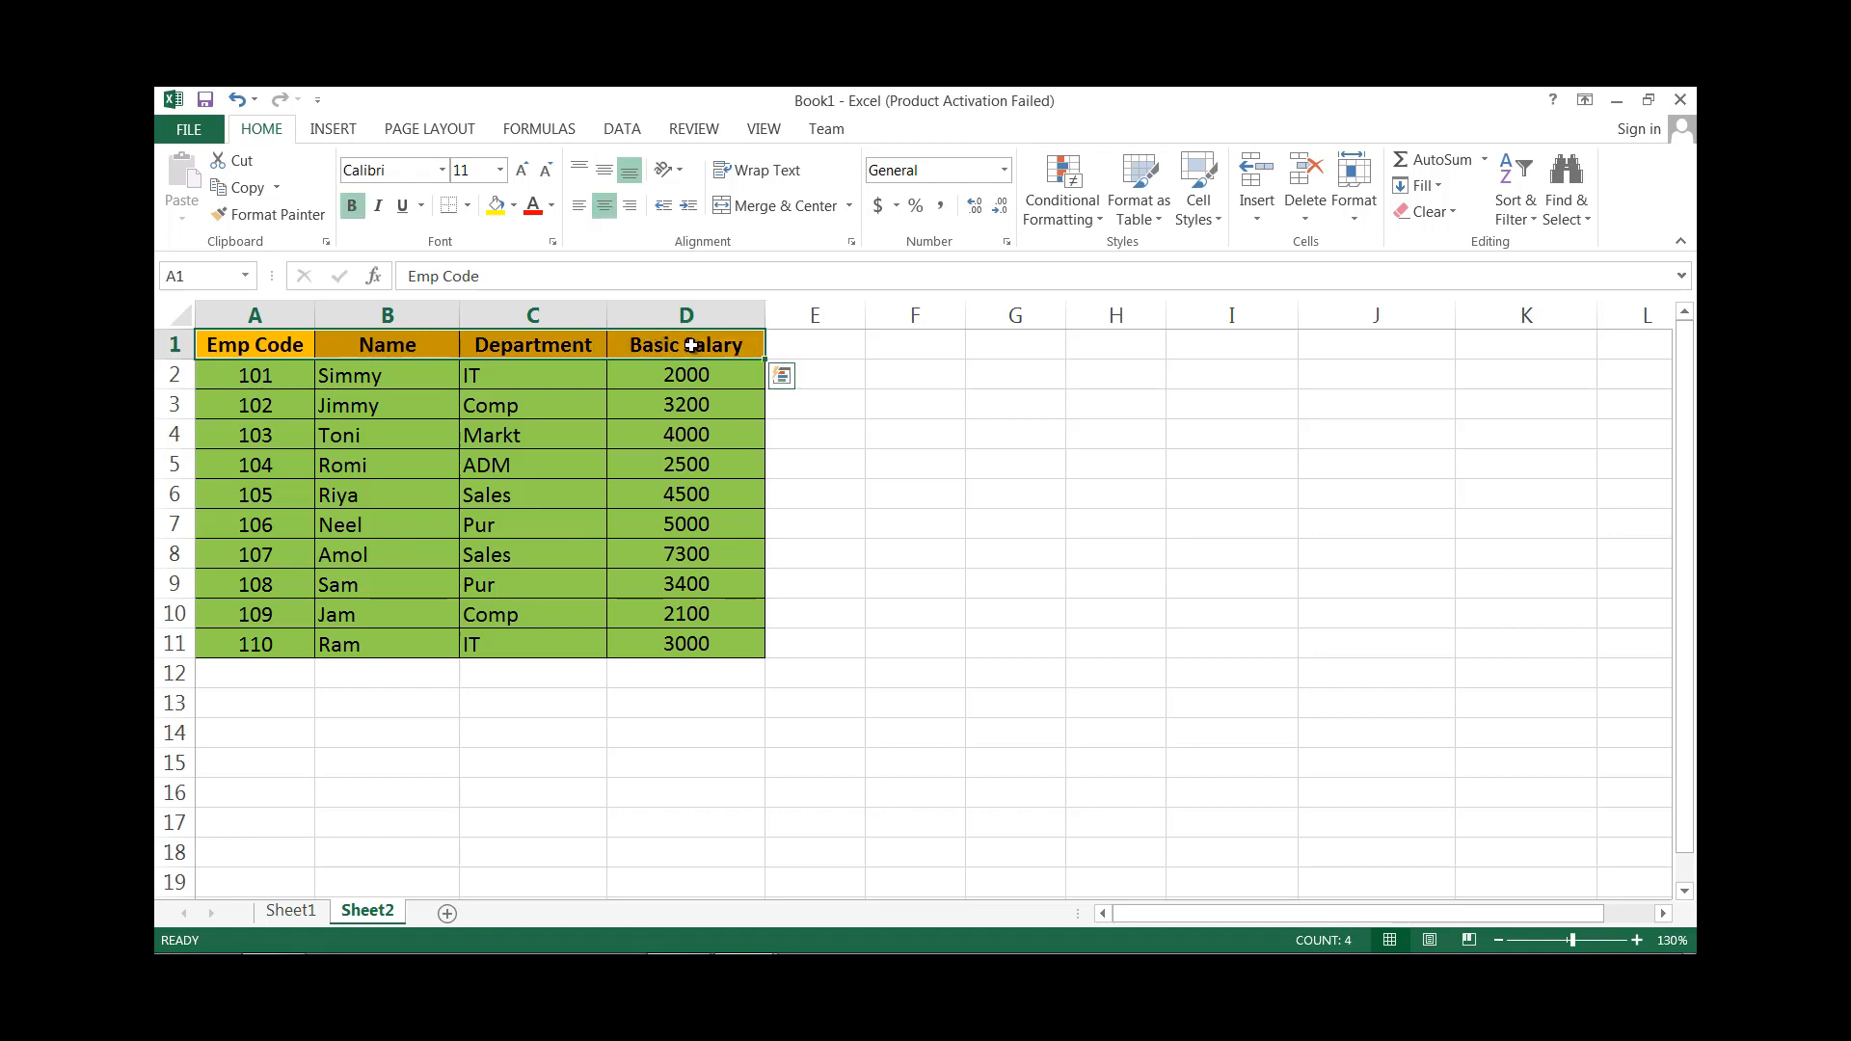
pyautogui.rightClick(691, 344)
pyautogui.click(746, 385)
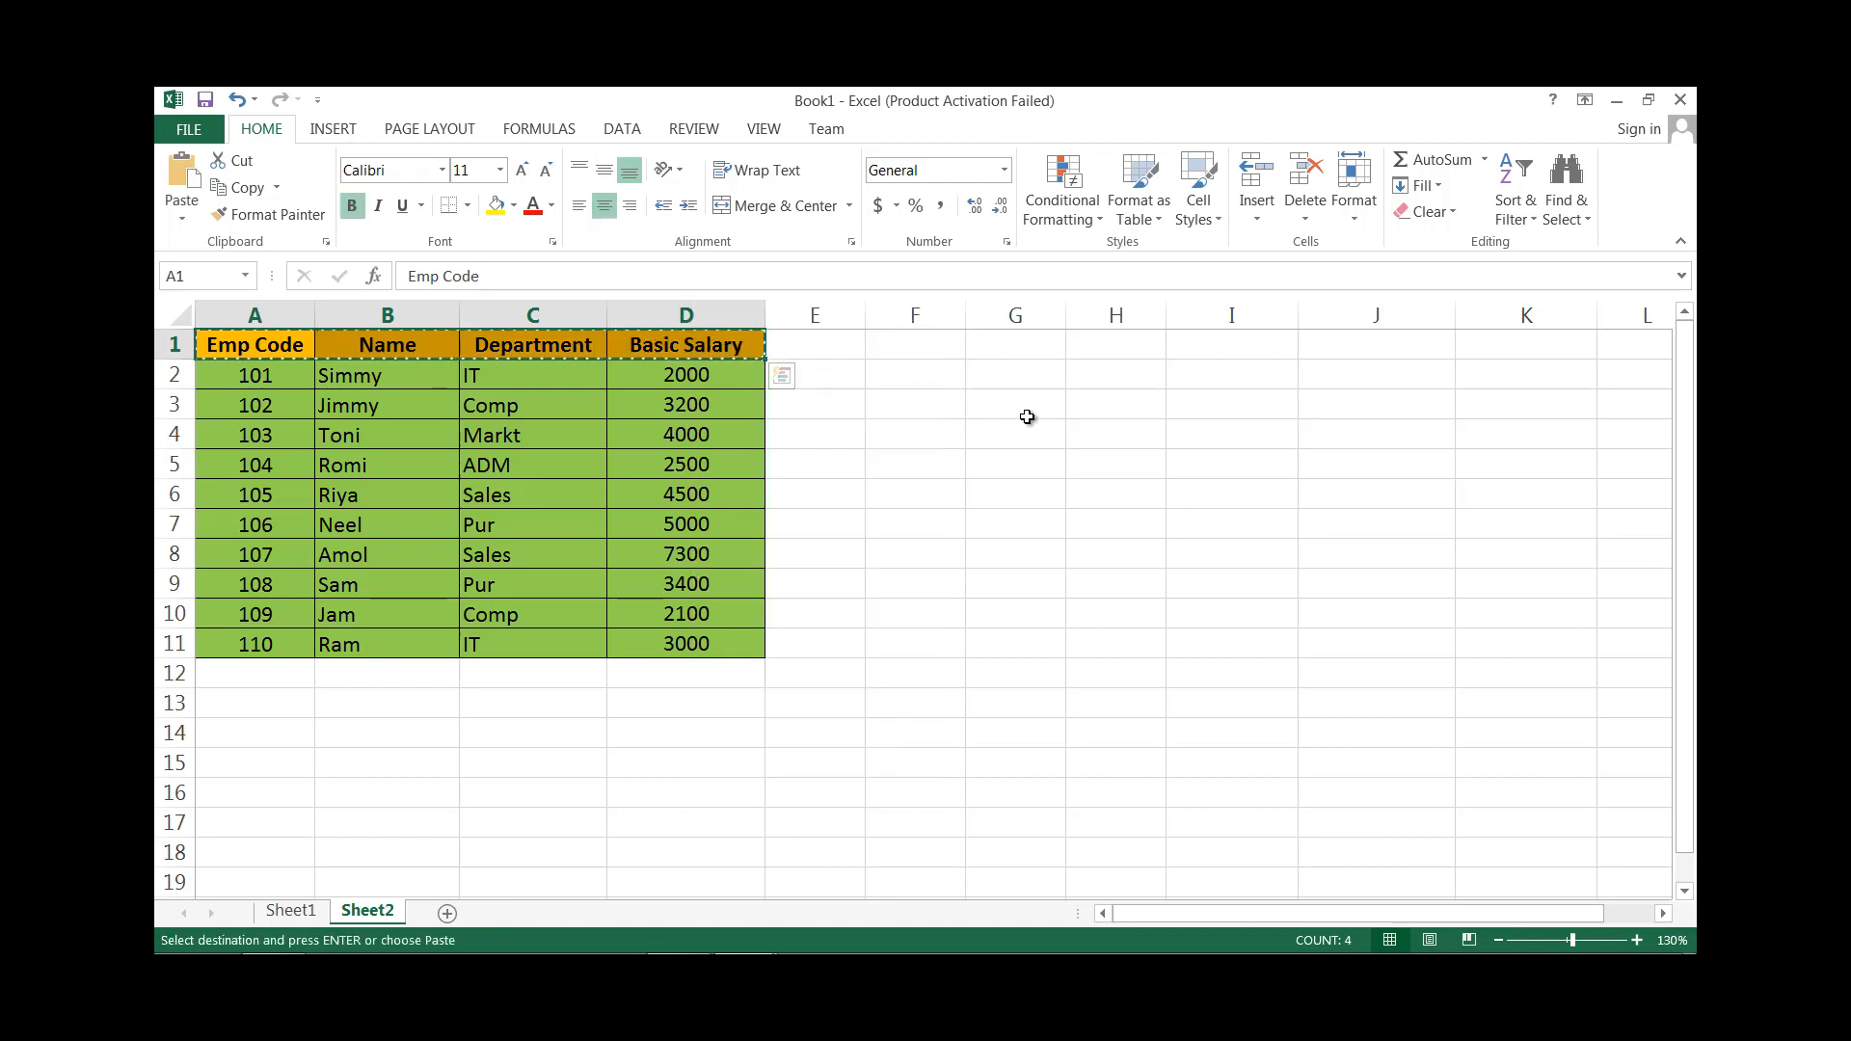
pyautogui.moveTo(1025, 414); pyautogui.dragTo(1374, 417)
pyautogui.rightClick(1354, 409)
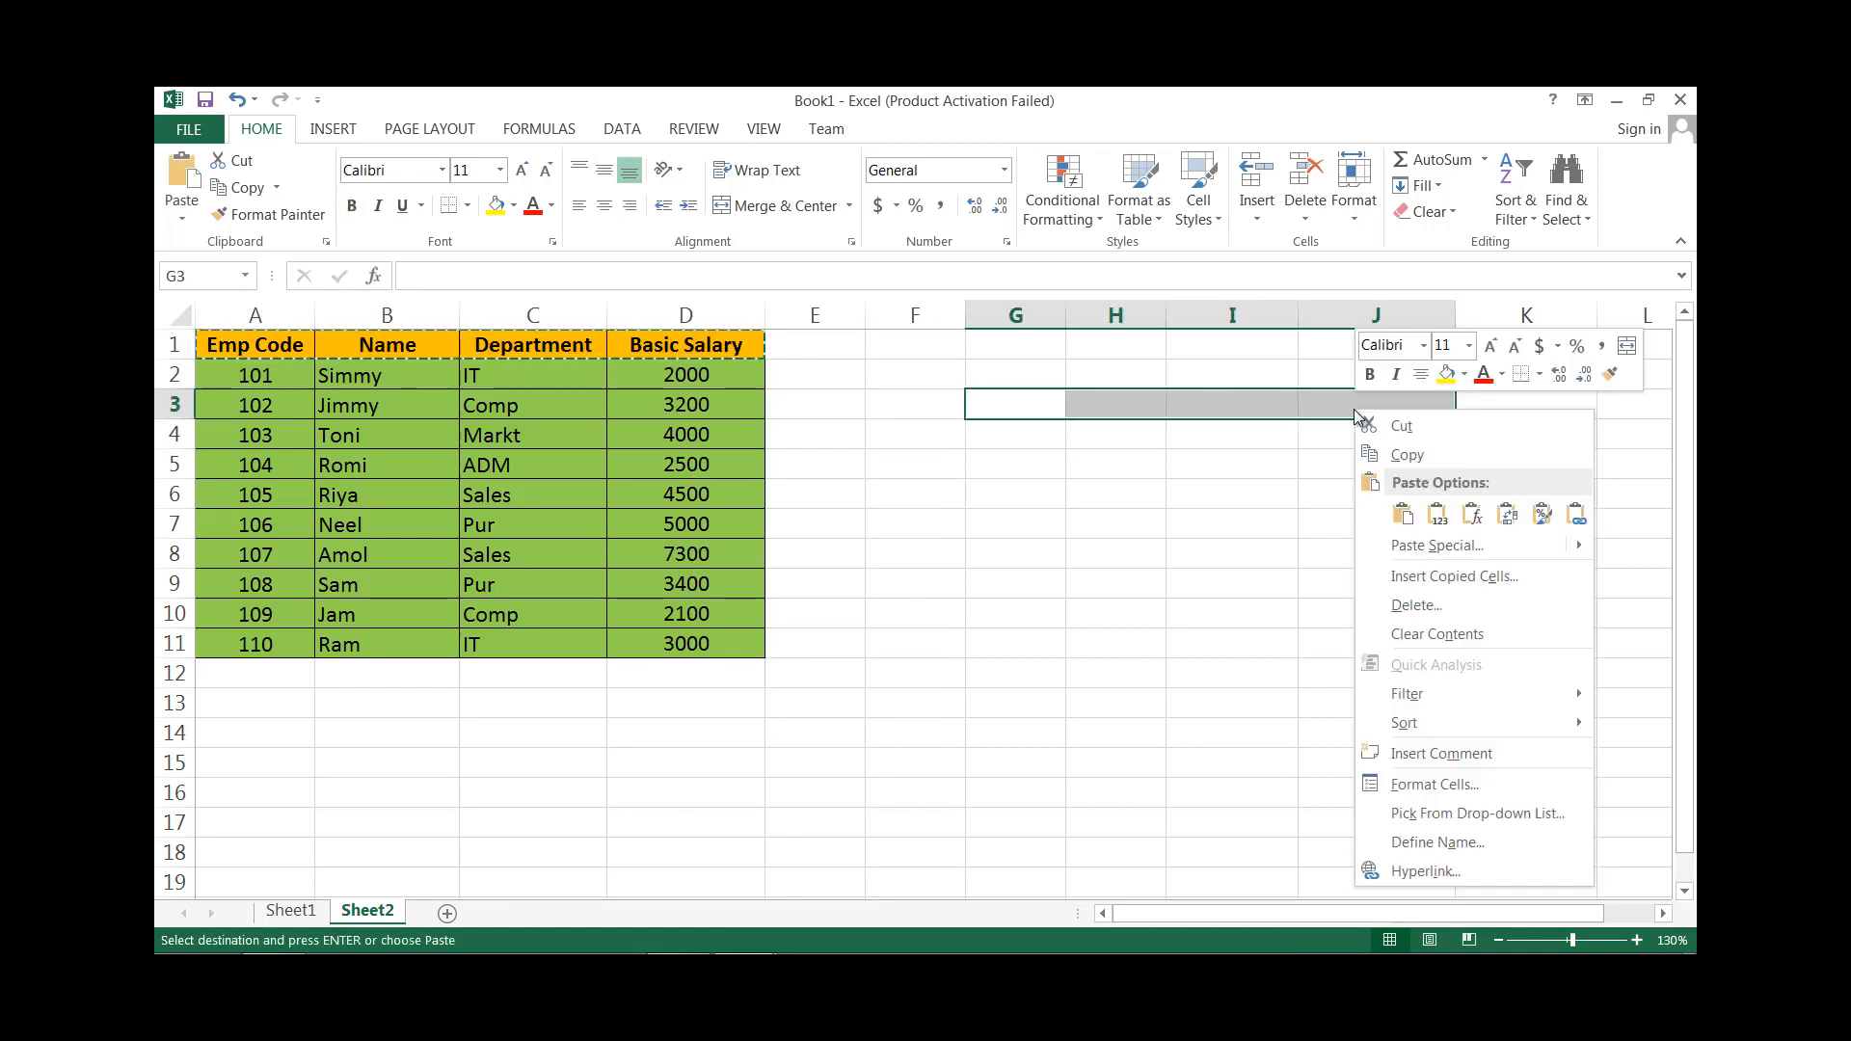
pyautogui.click(1405, 510)
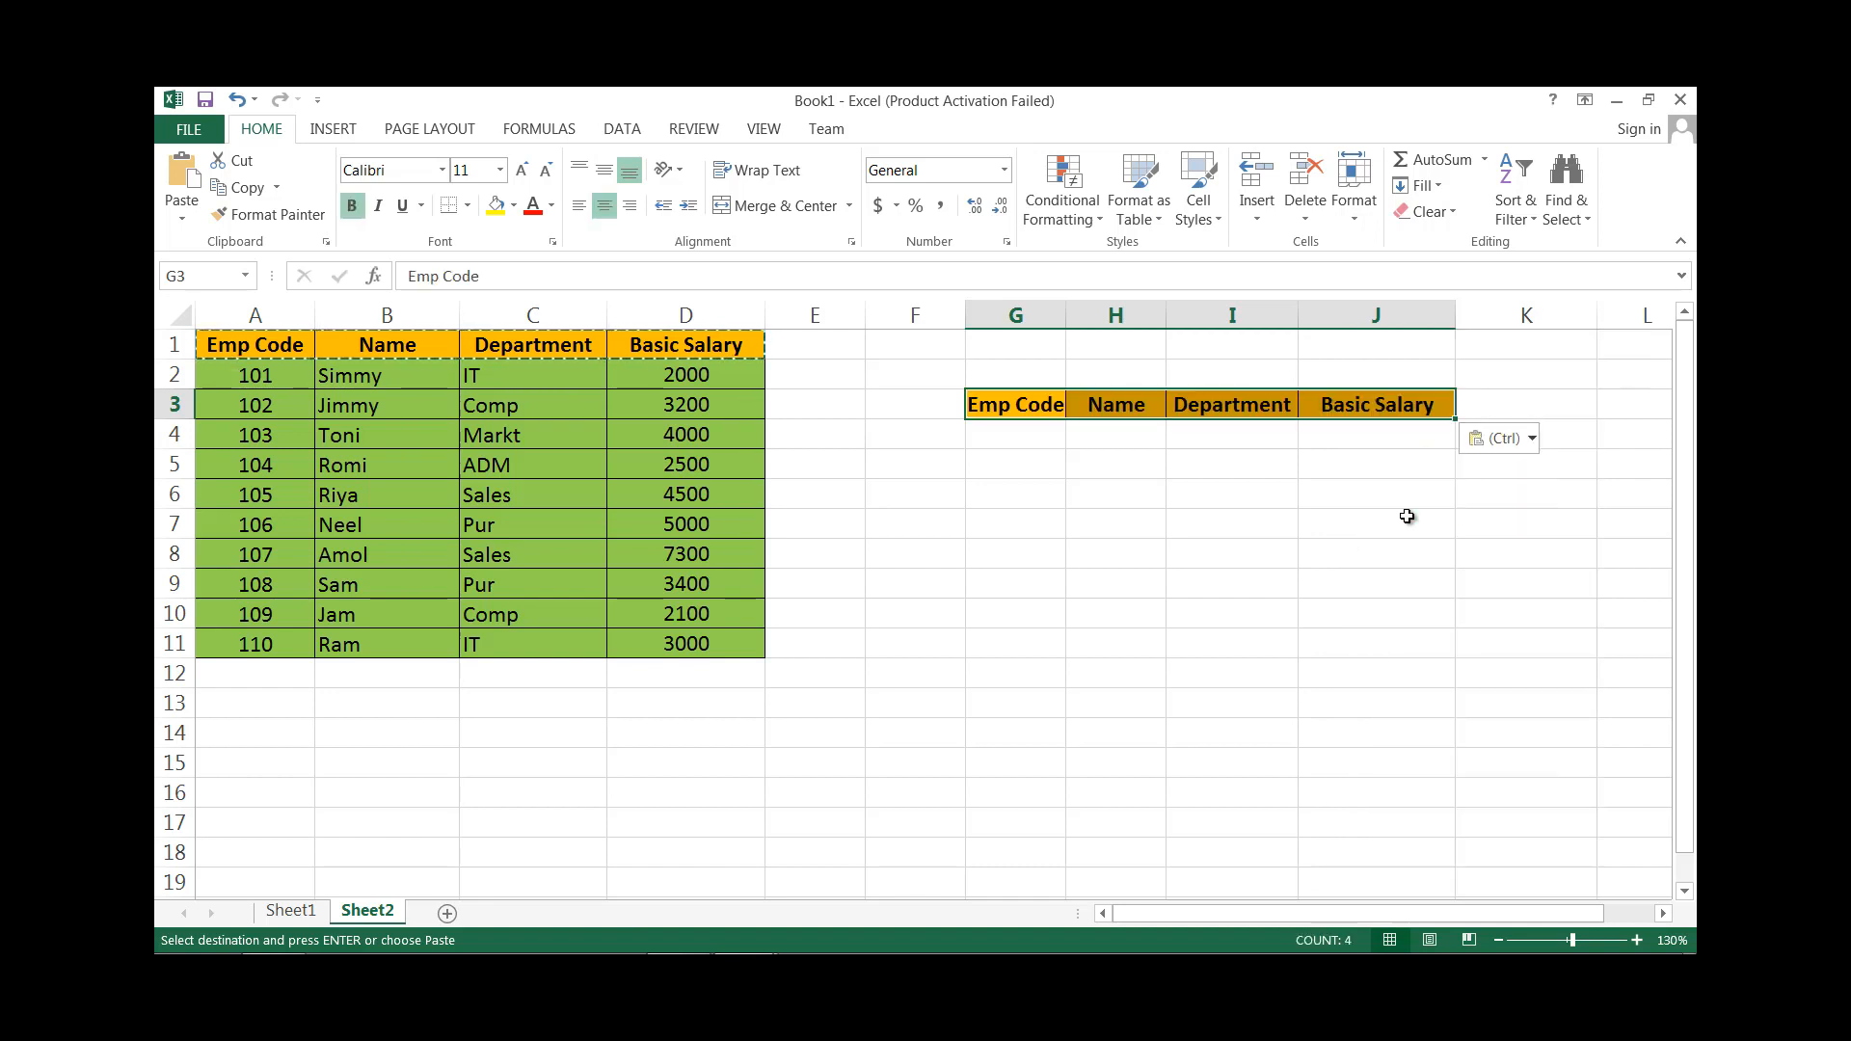
# Widen columns I and H slightly to give the new table's headers more room.
pyautogui.moveTo(1299, 310); pyautogui.dragTo(1313, 309)
pyautogui.moveTo(1167, 313); pyautogui.dragTo(1170, 312)
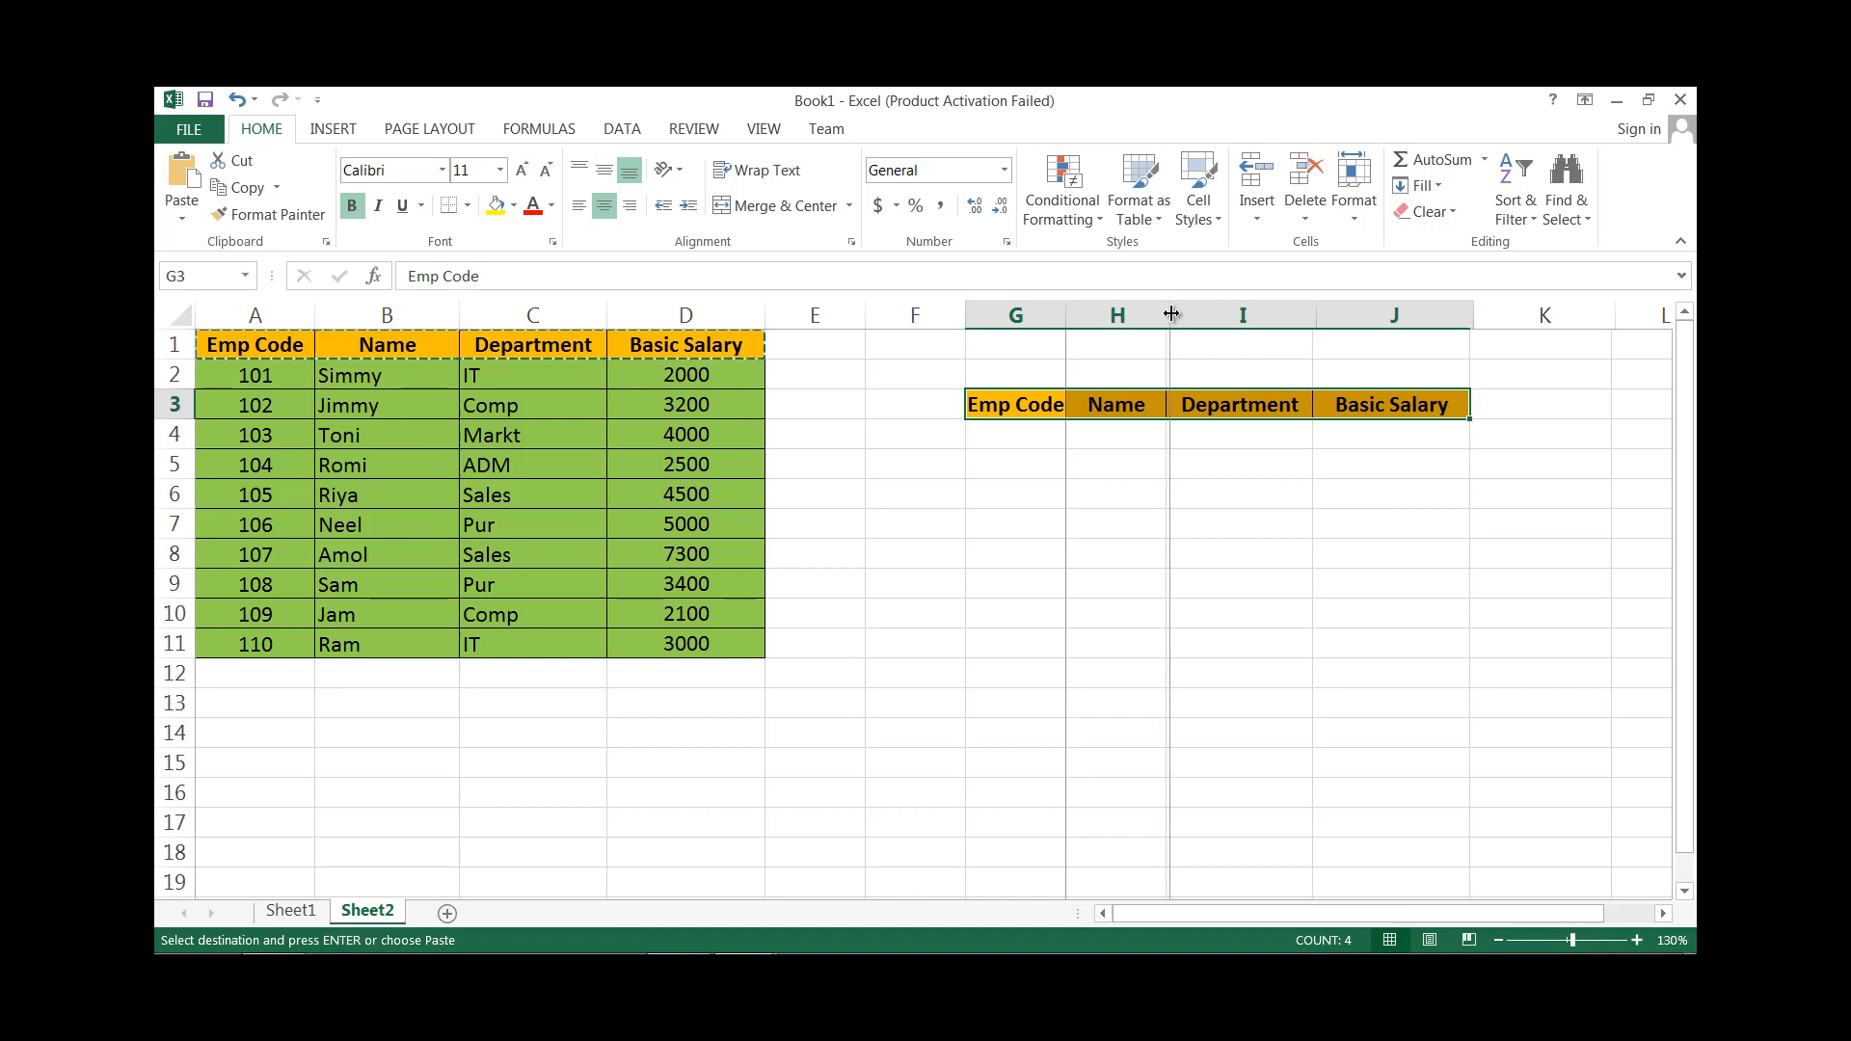
# Add list data validation to G4 with an in-cell dropdown, using the employee codes in =$A$2:$A$11 as the source.
pyautogui.click(1004, 434)
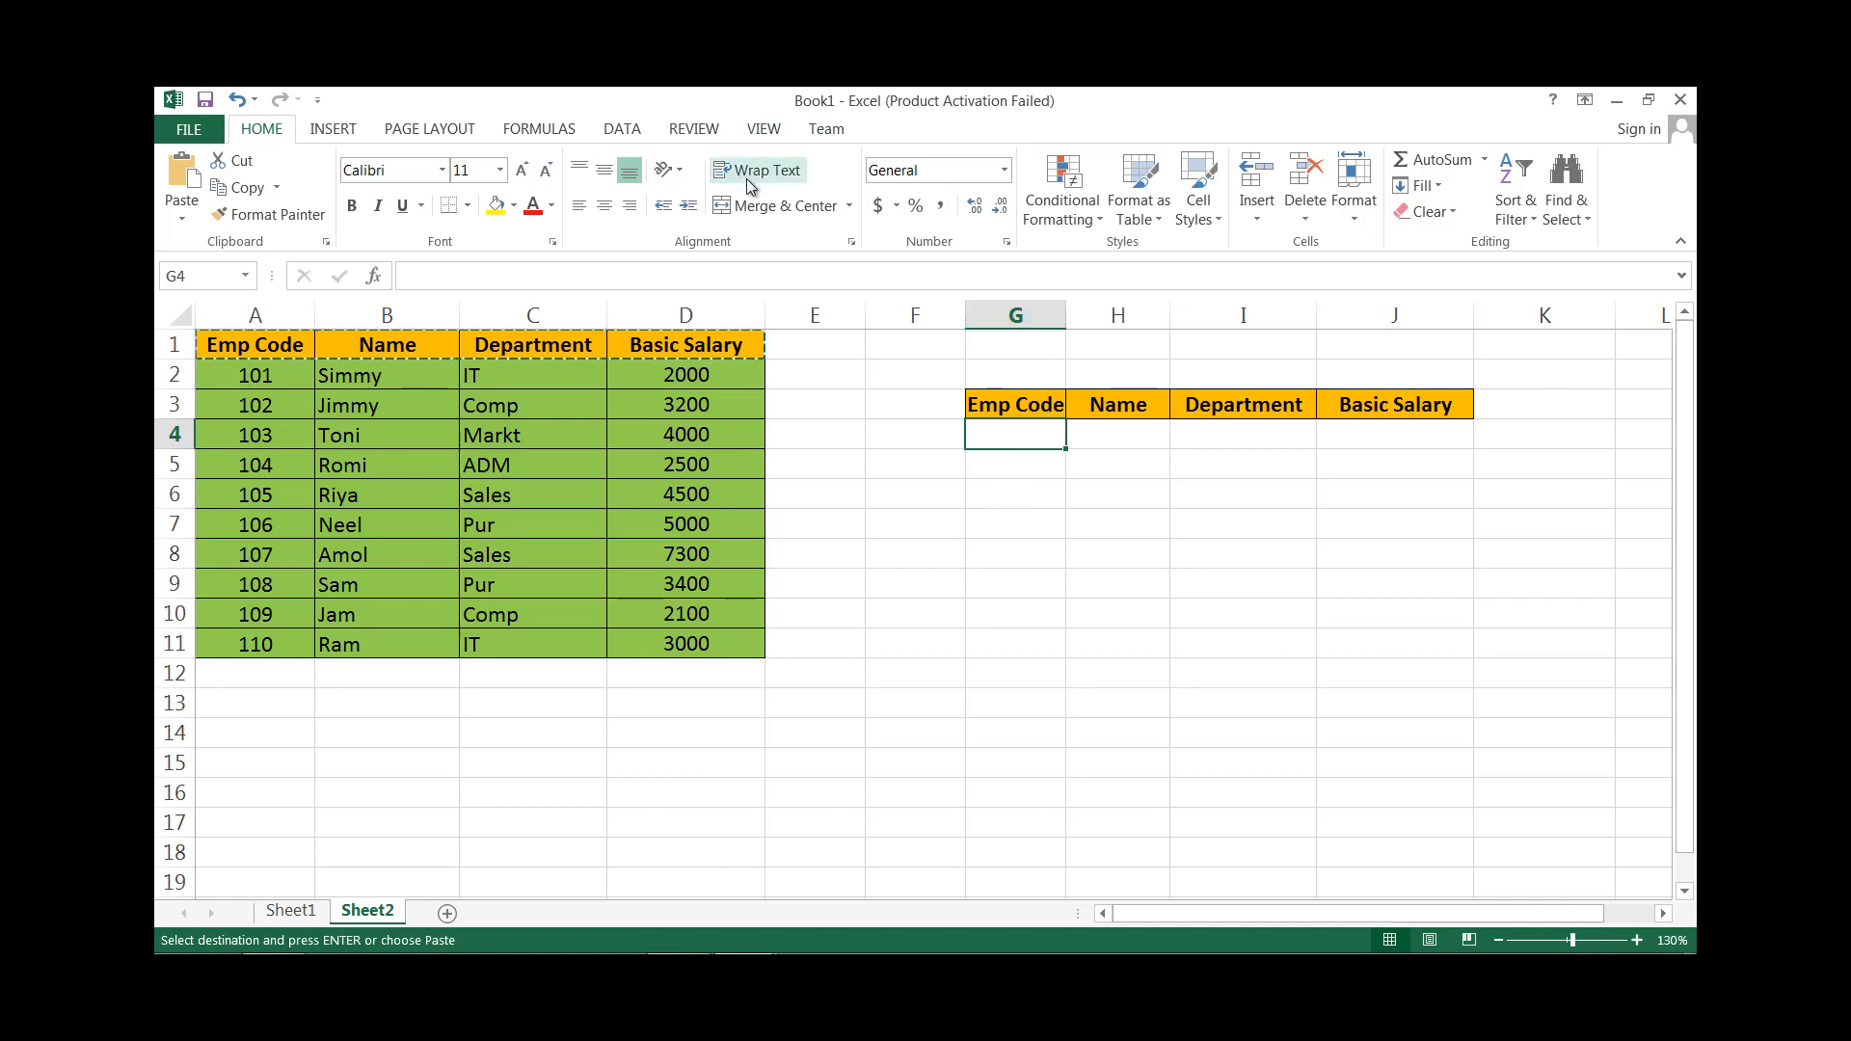
pyautogui.click(622, 130)
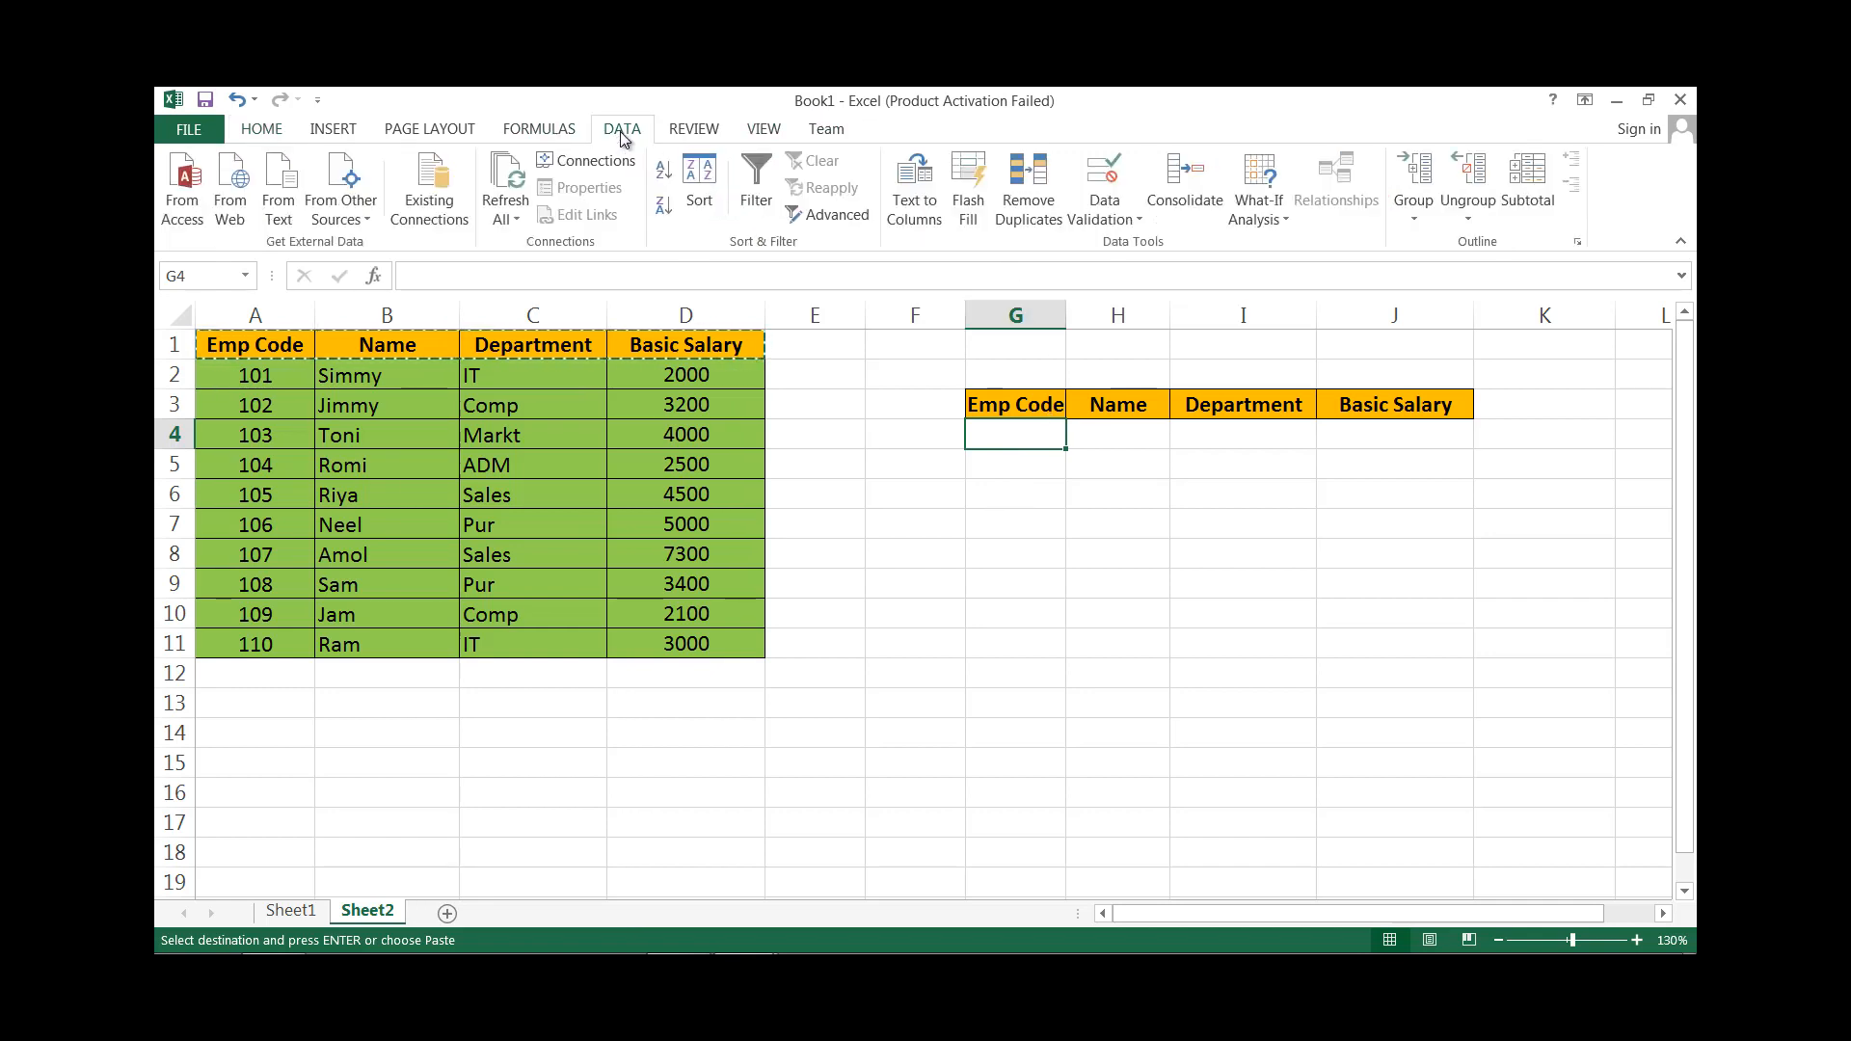
pyautogui.click(1101, 197)
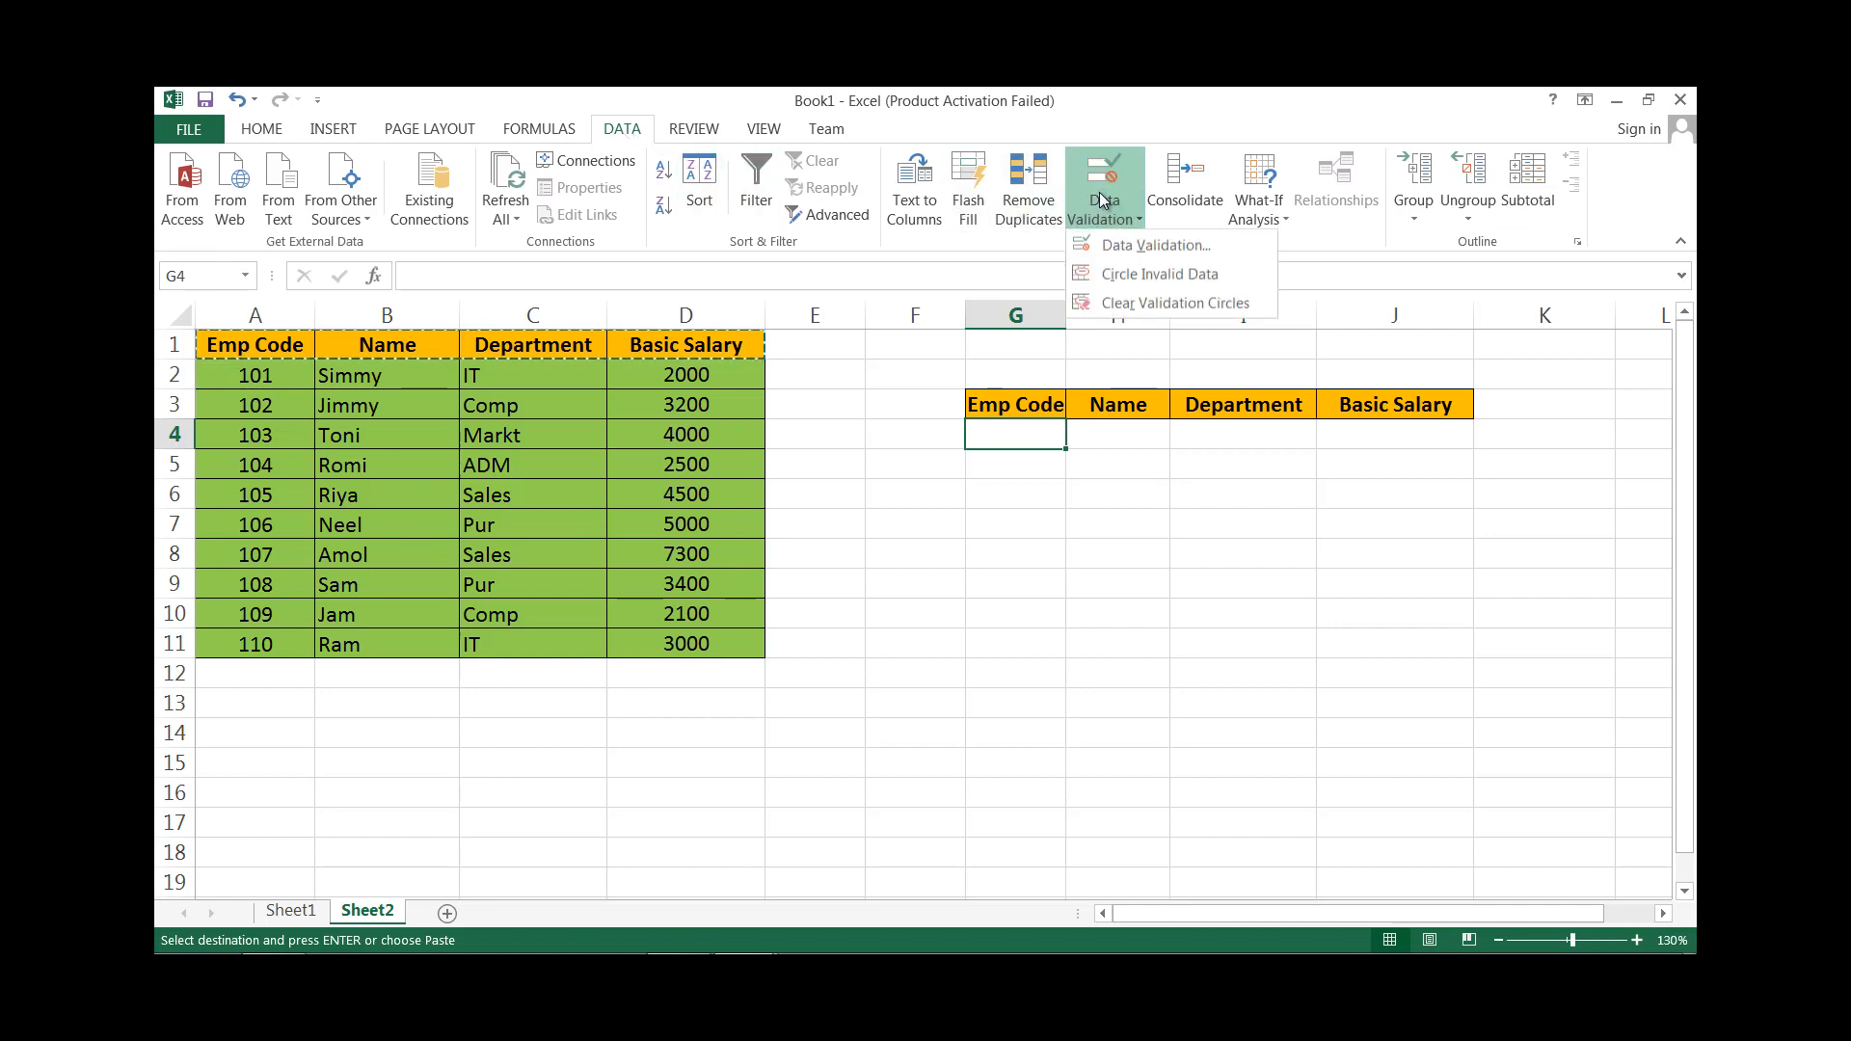
pyautogui.click(1114, 246)
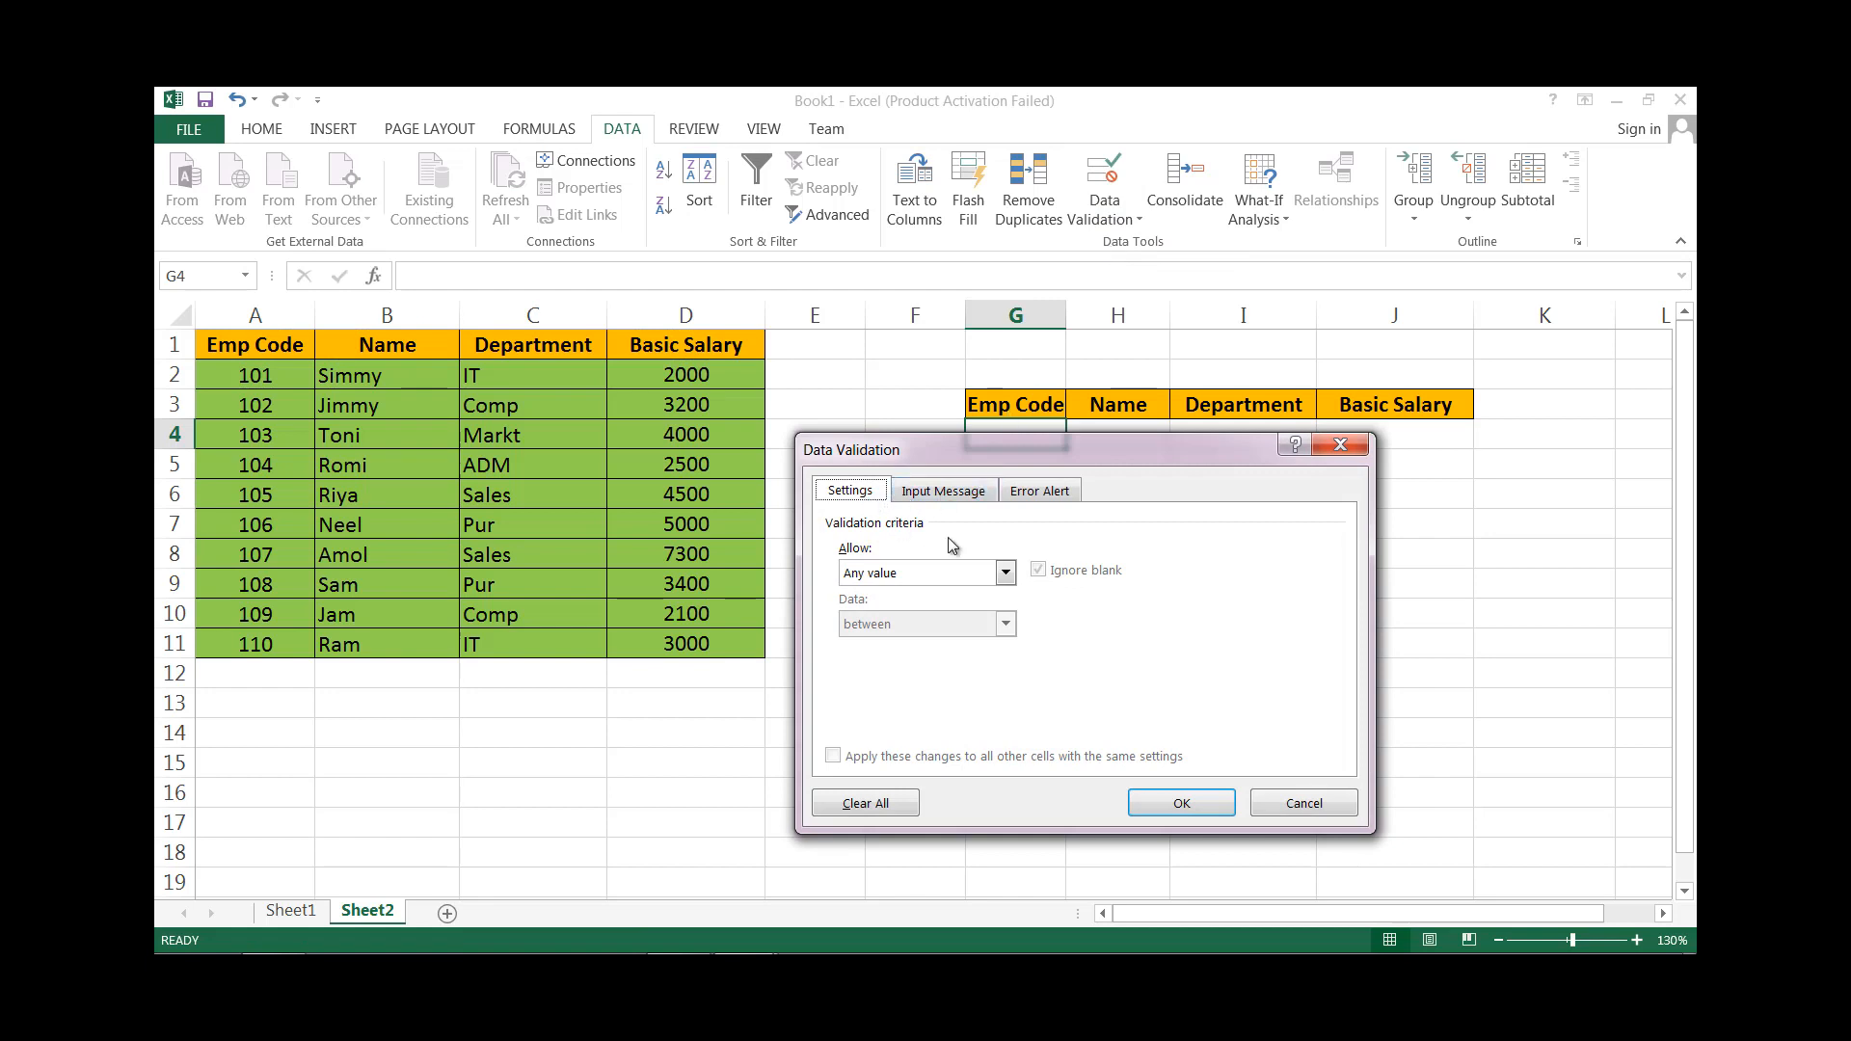
pyautogui.click(1005, 576)
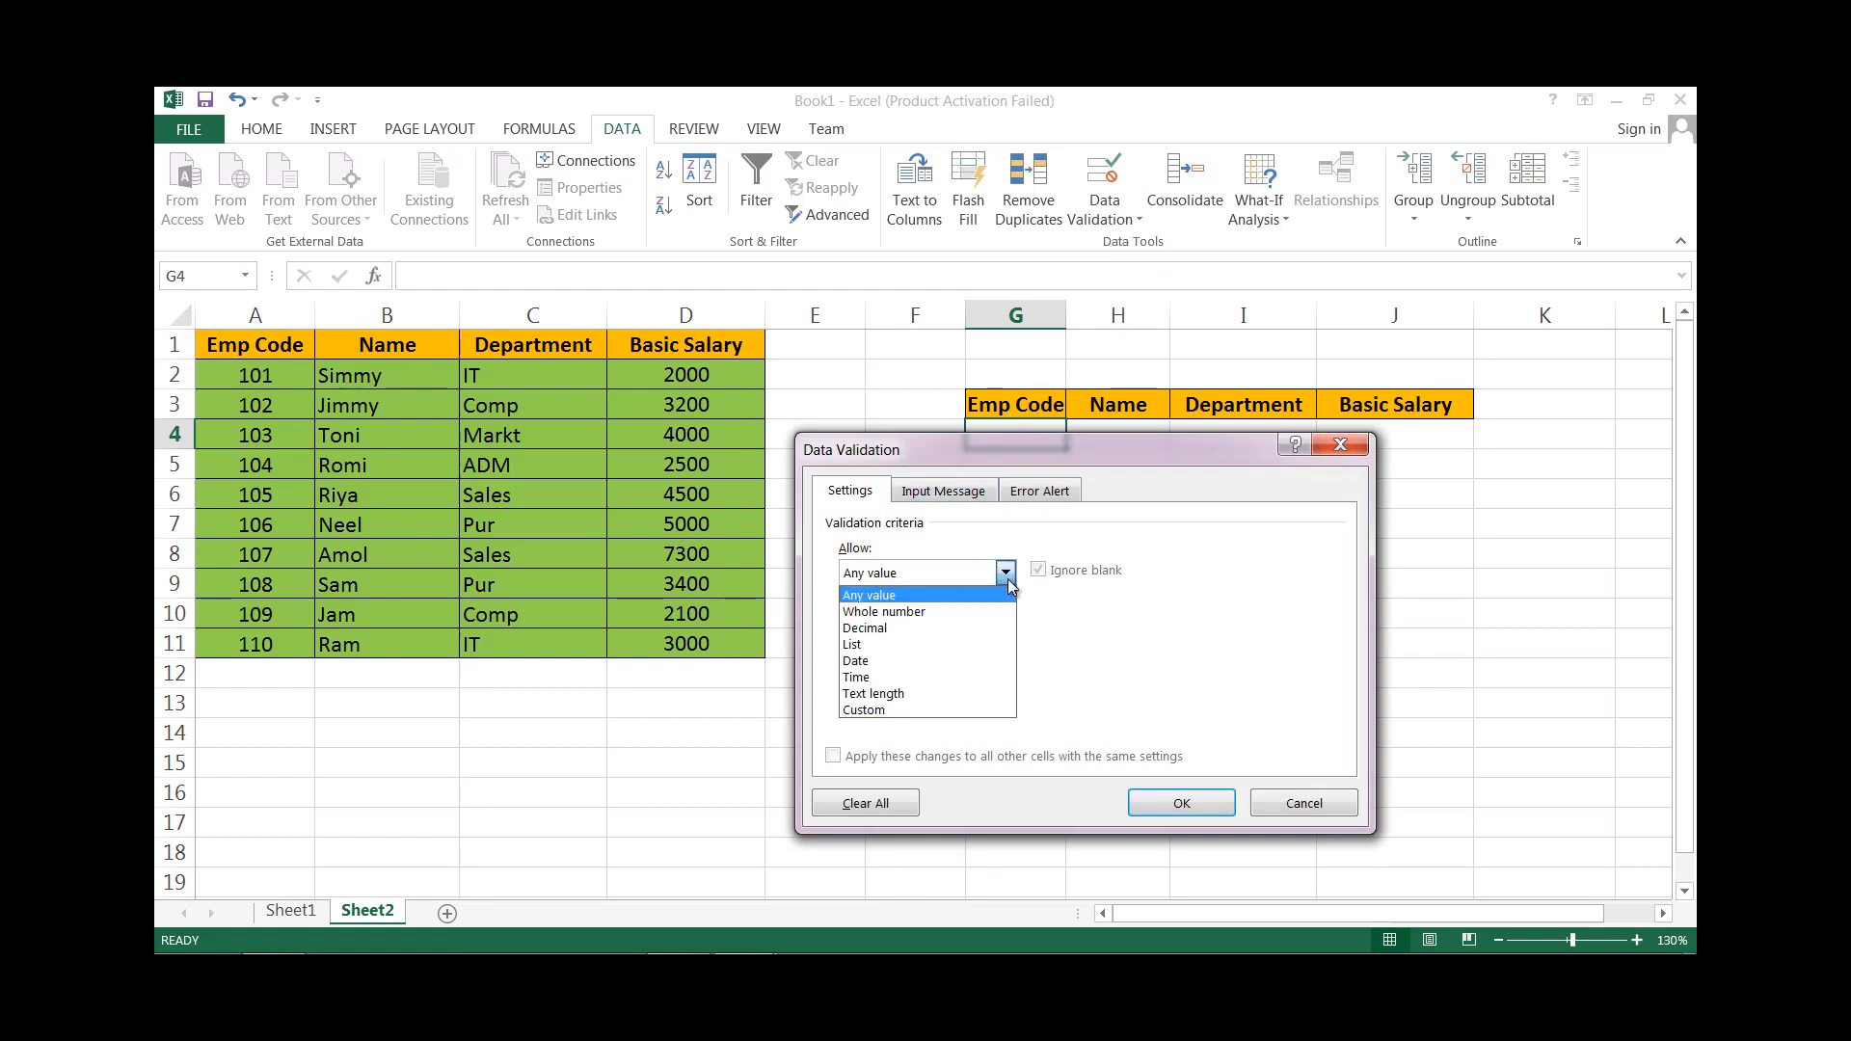
pyautogui.click(949, 644)
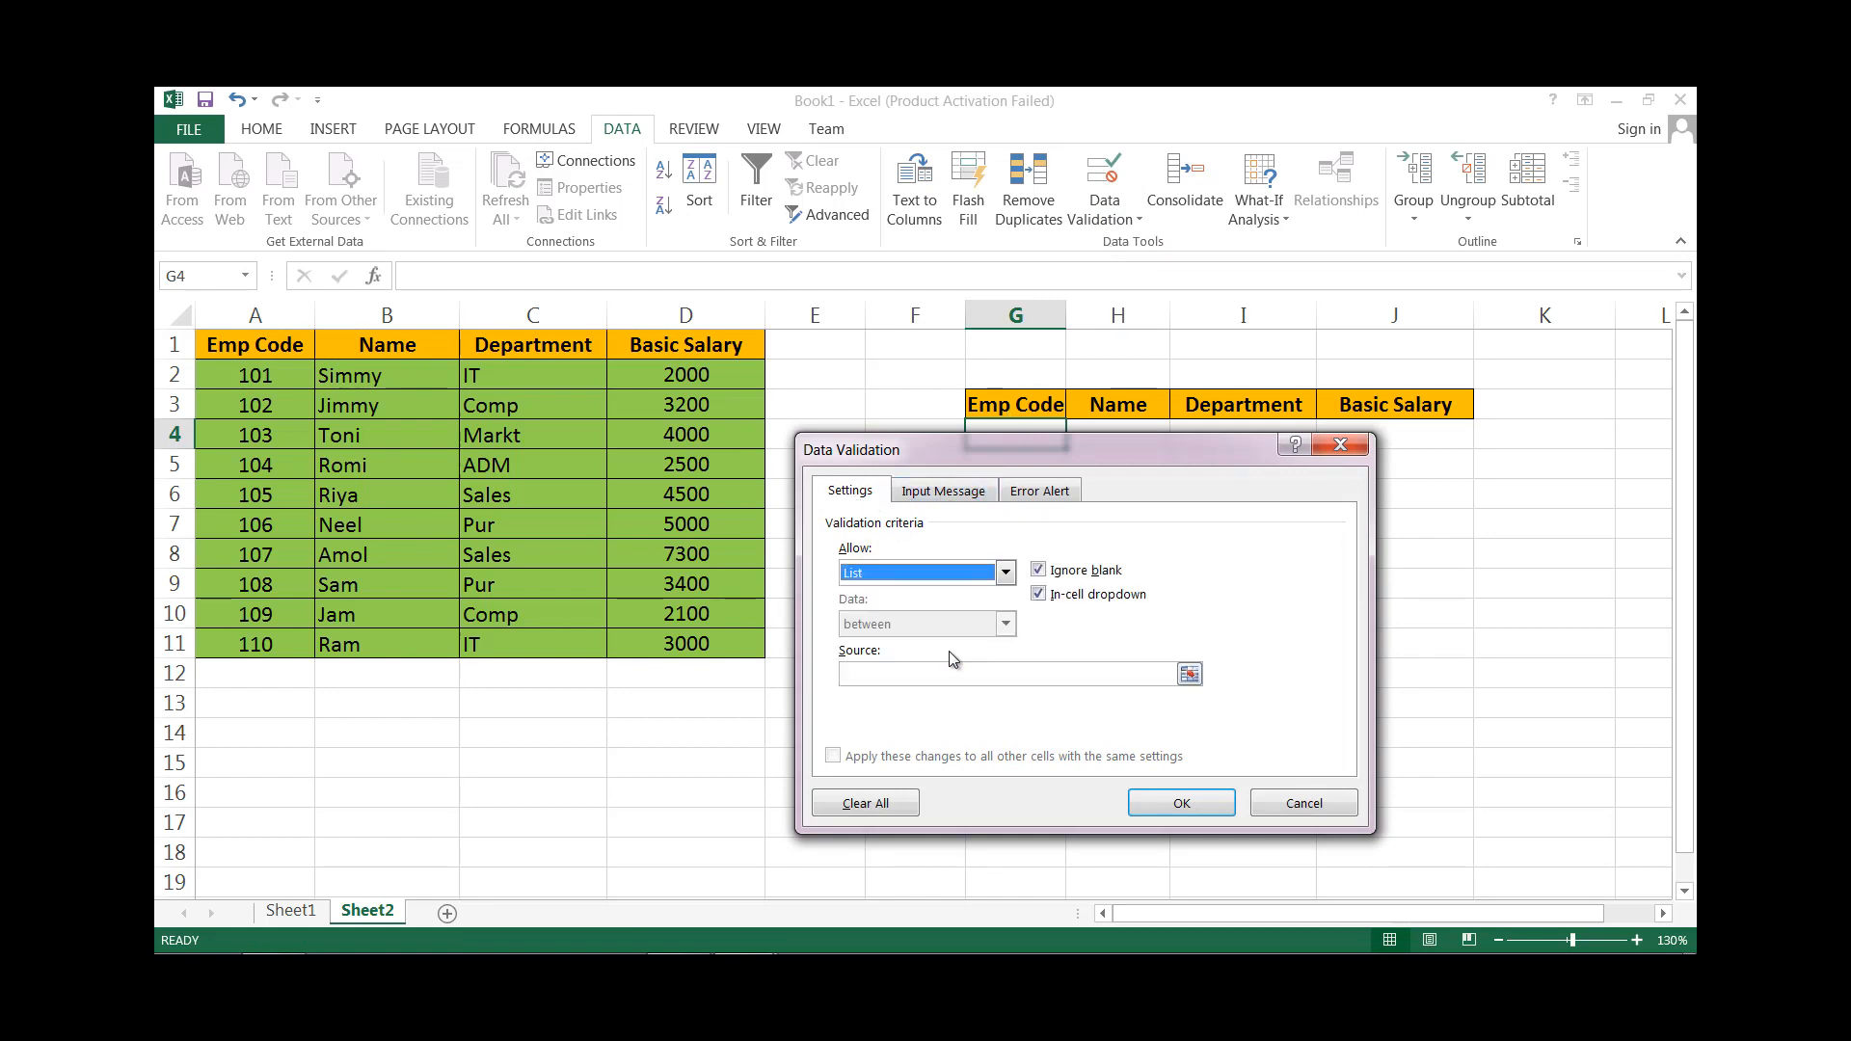
pyautogui.click(895, 675)
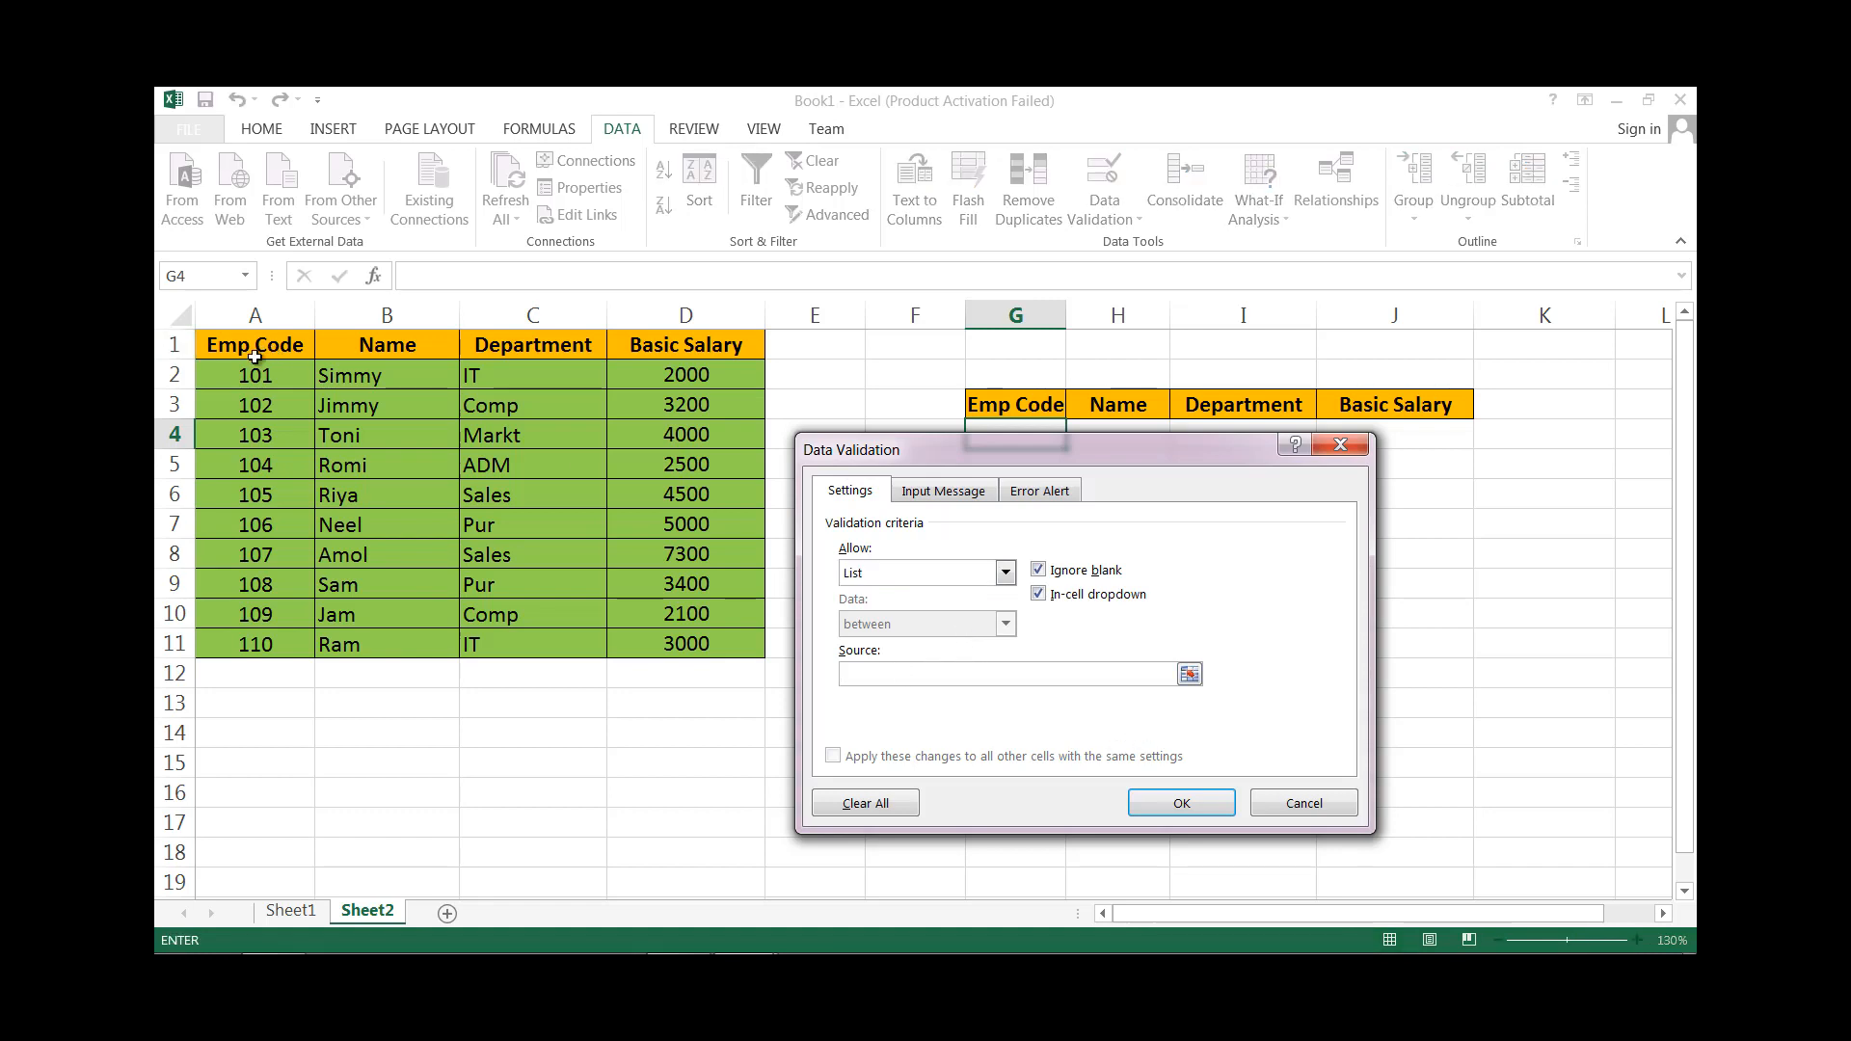
pyautogui.moveTo(259, 375); pyautogui.dragTo(309, 646)
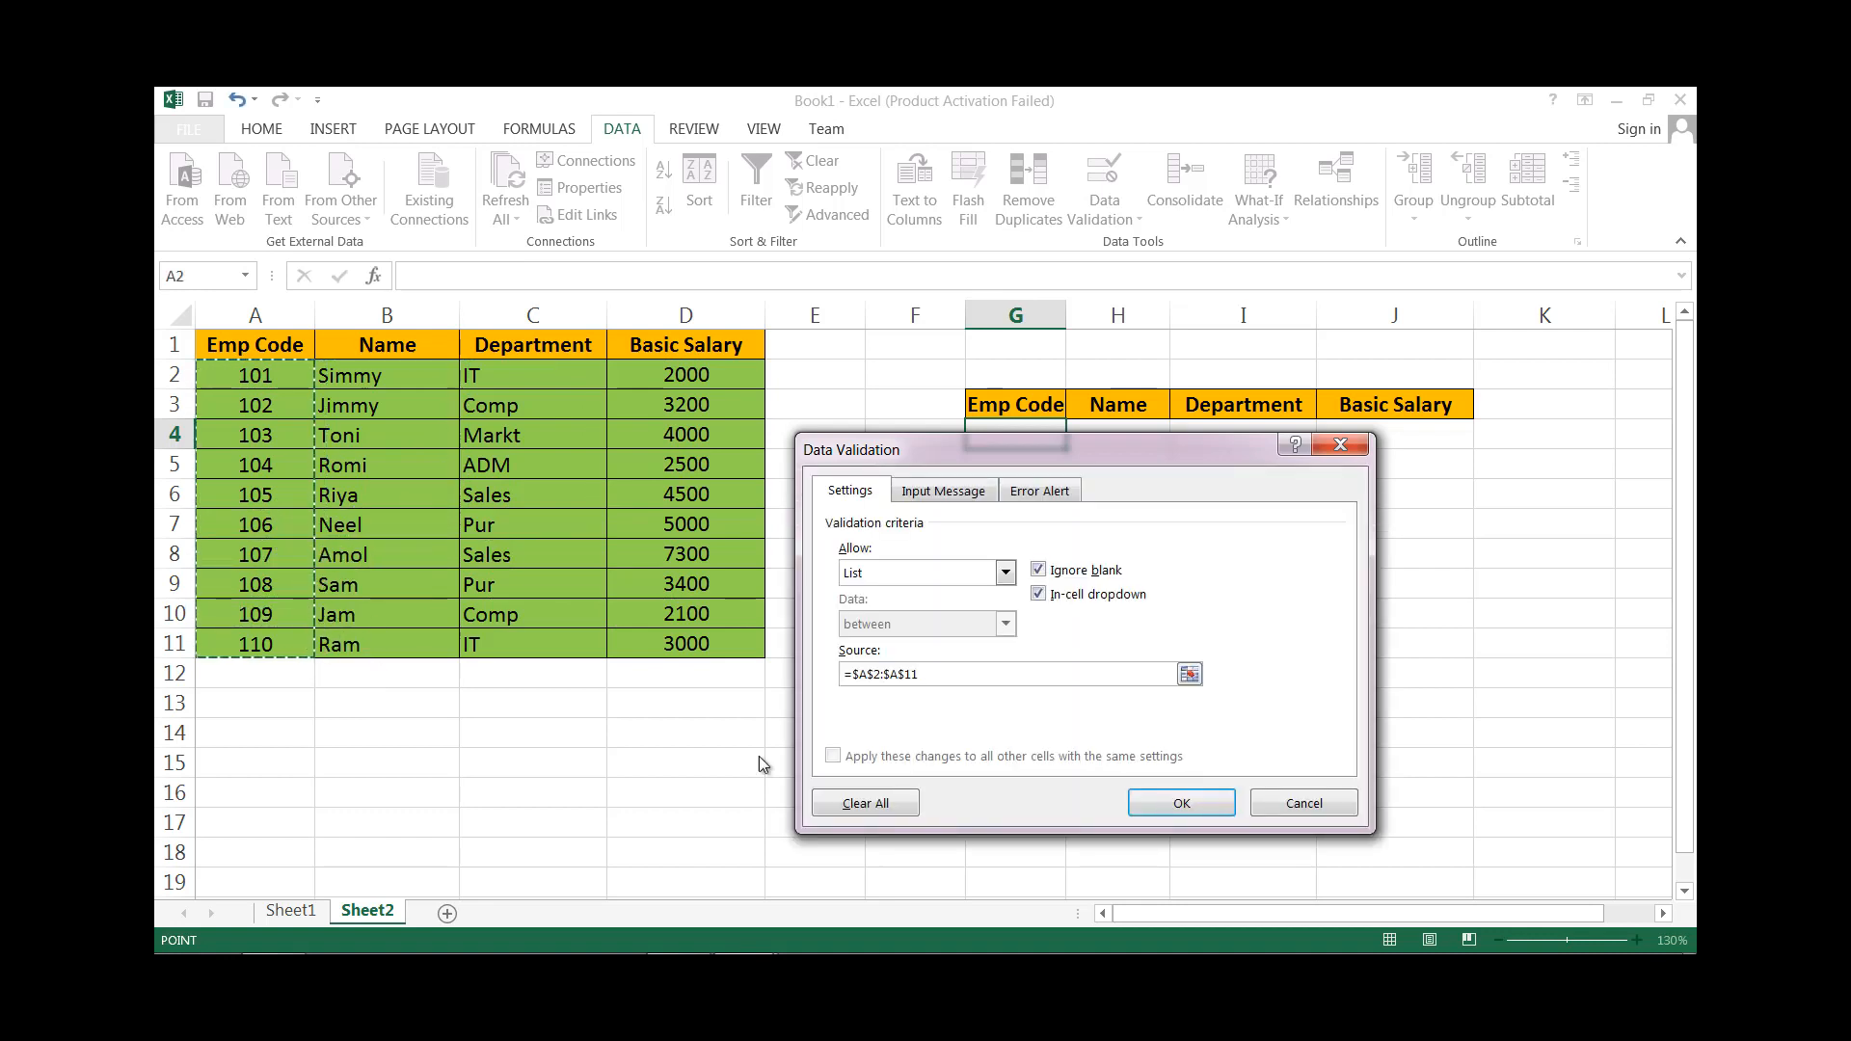
pyautogui.click(1172, 804)
# Try the employee code dropdown in G4 by choosing 102, 104 and 106, and finish with 108 selected.
pyautogui.click(1073, 438)
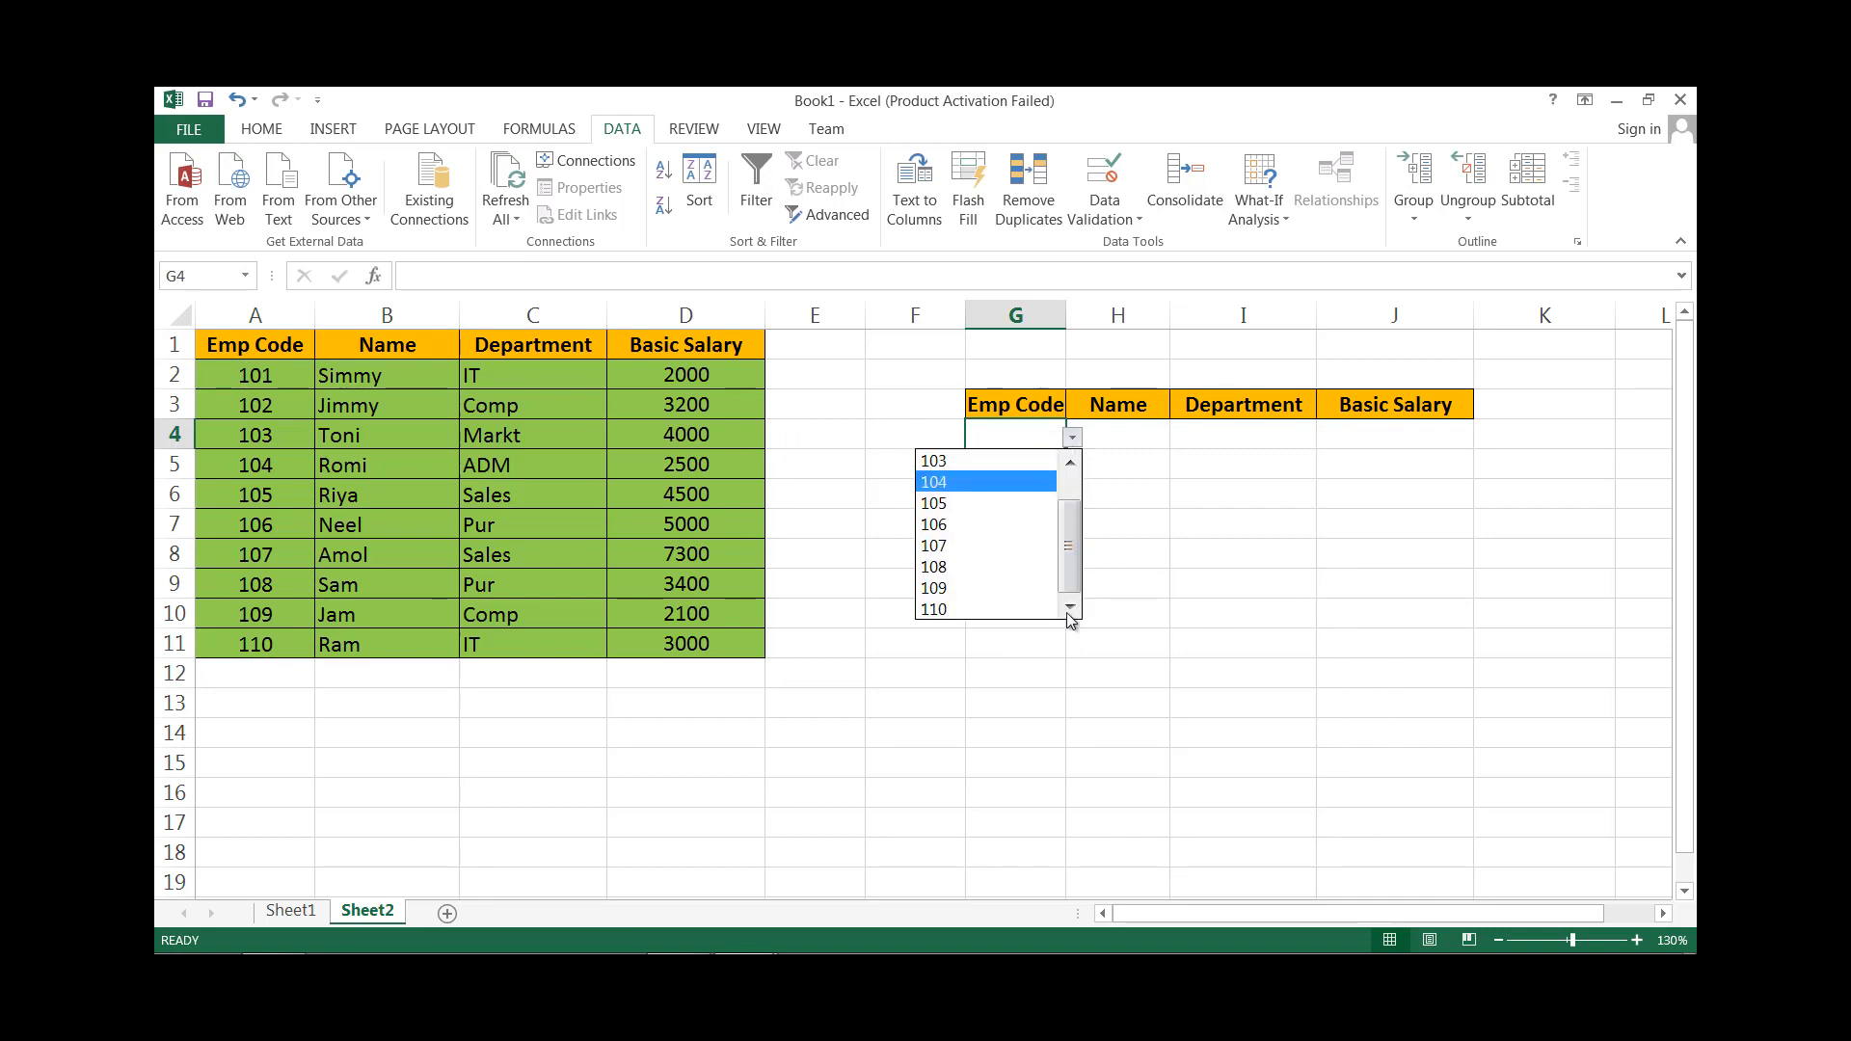
pyautogui.click(965, 482)
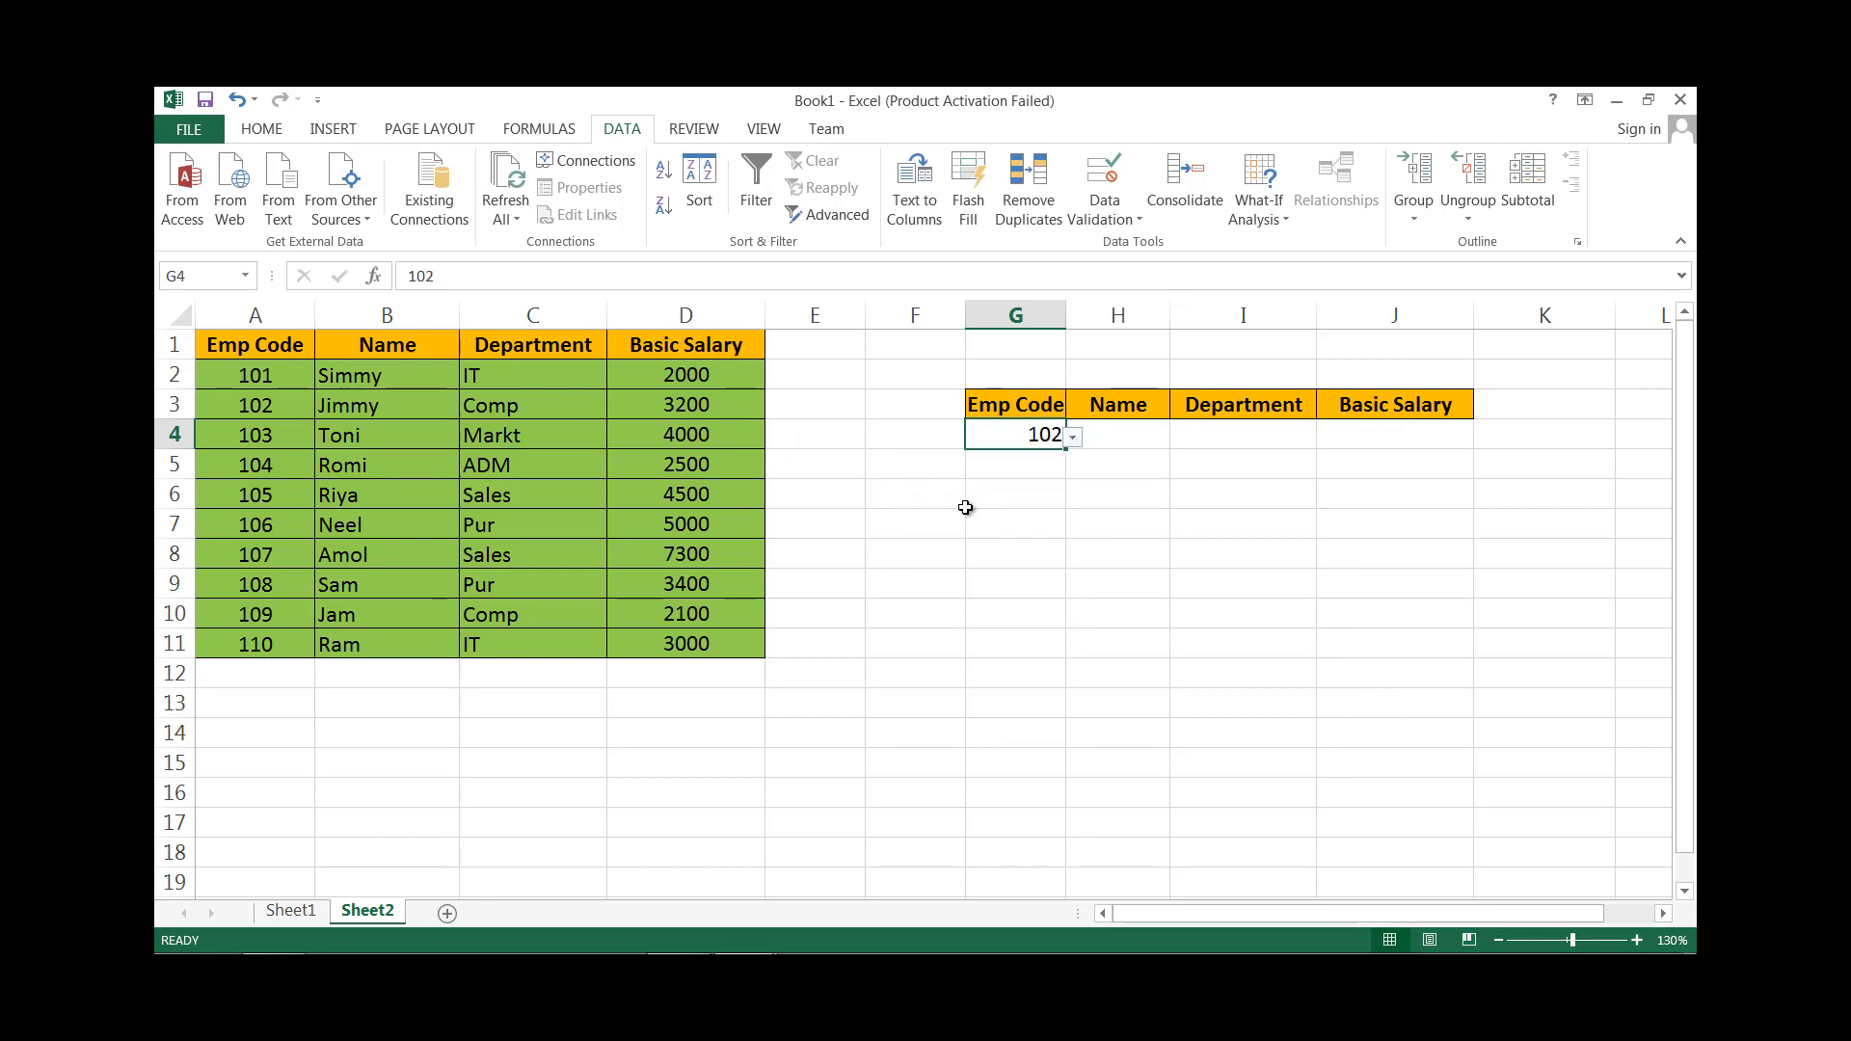
pyautogui.click(1070, 438)
pyautogui.click(1003, 524)
pyautogui.click(1073, 439)
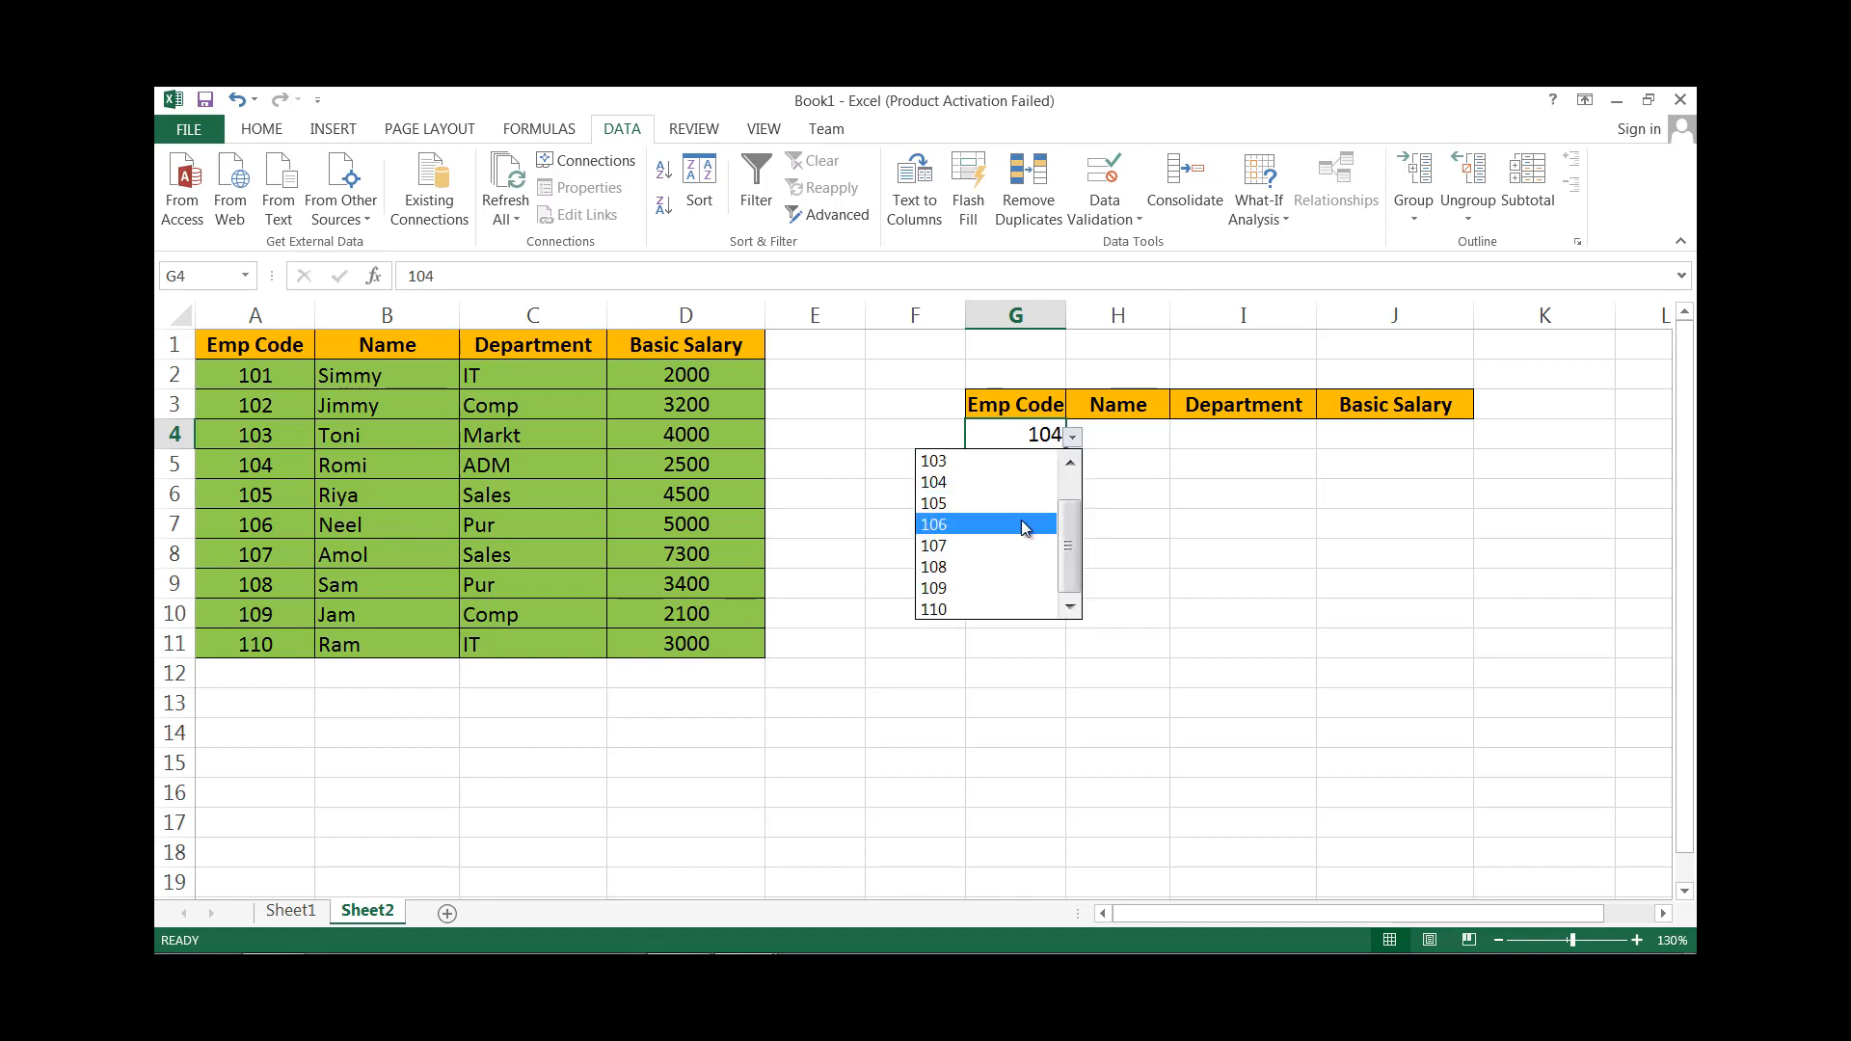
pyautogui.click(1027, 528)
pyautogui.click(1073, 439)
pyautogui.click(1003, 567)
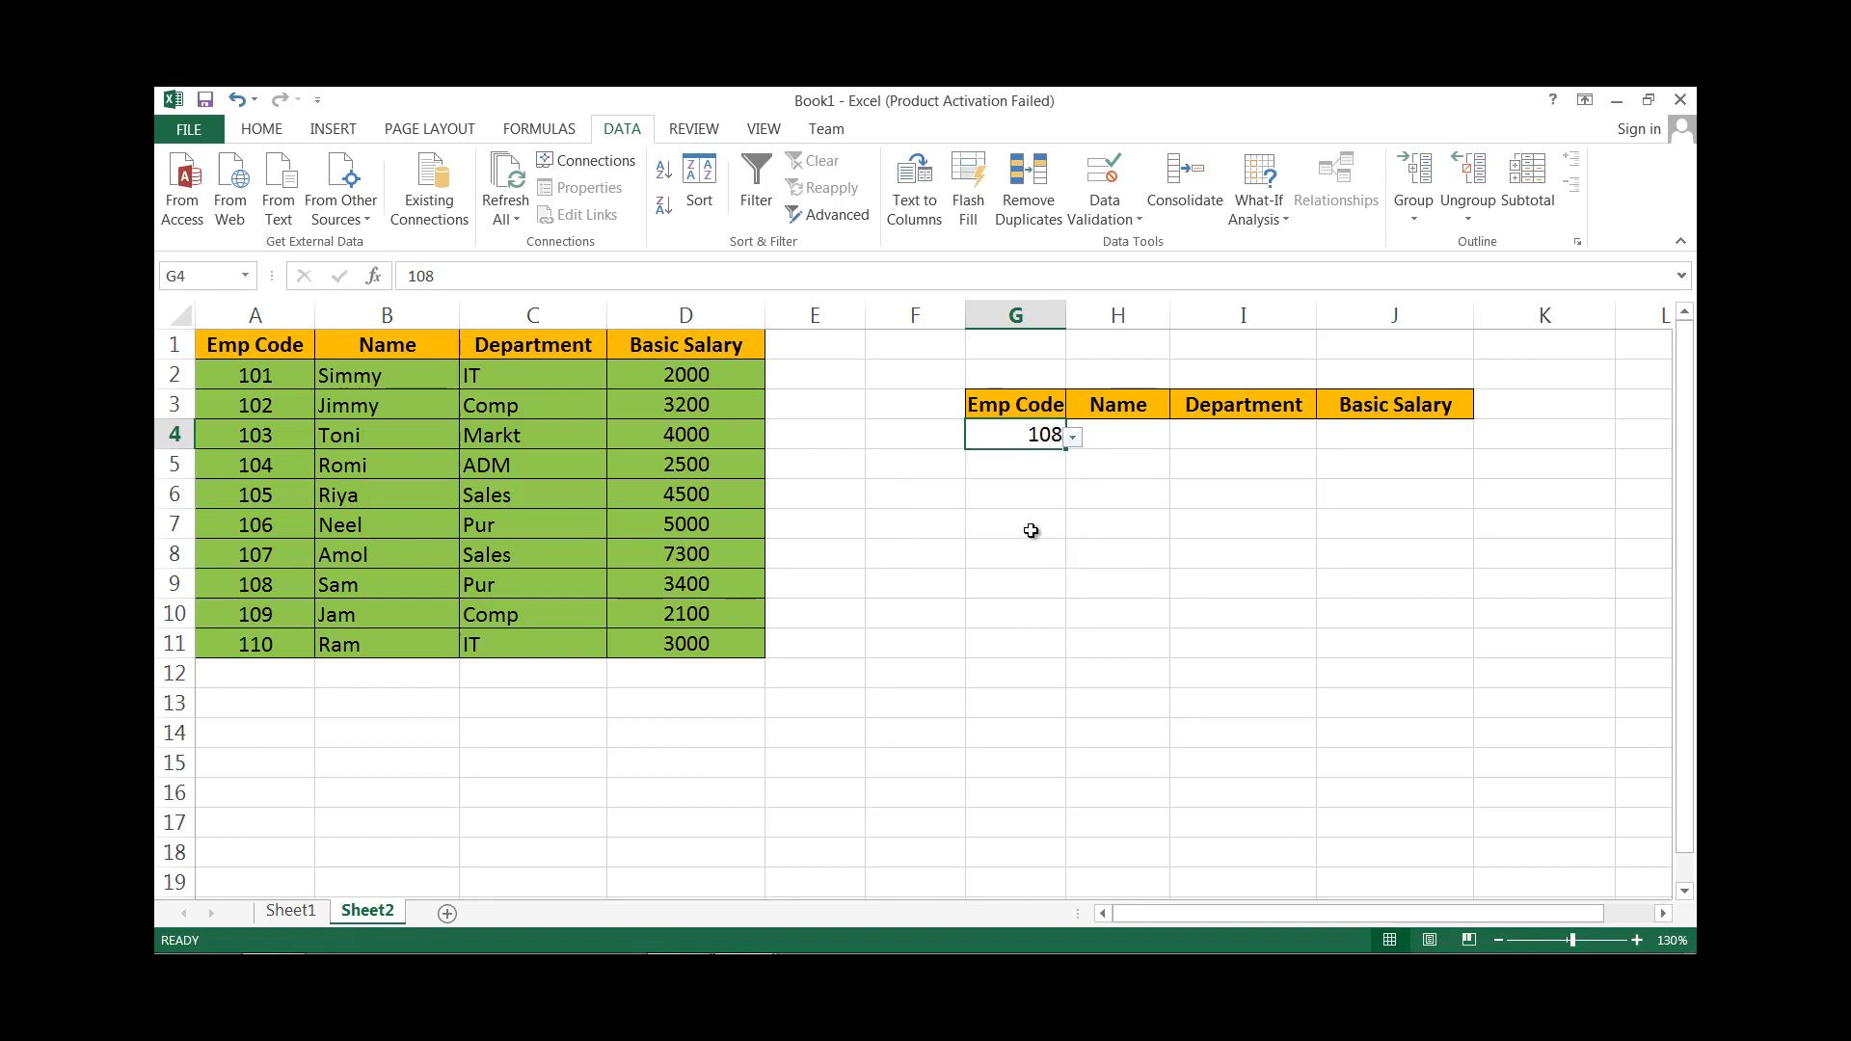
pyautogui.click(1073, 439)
pyautogui.click(1018, 565)
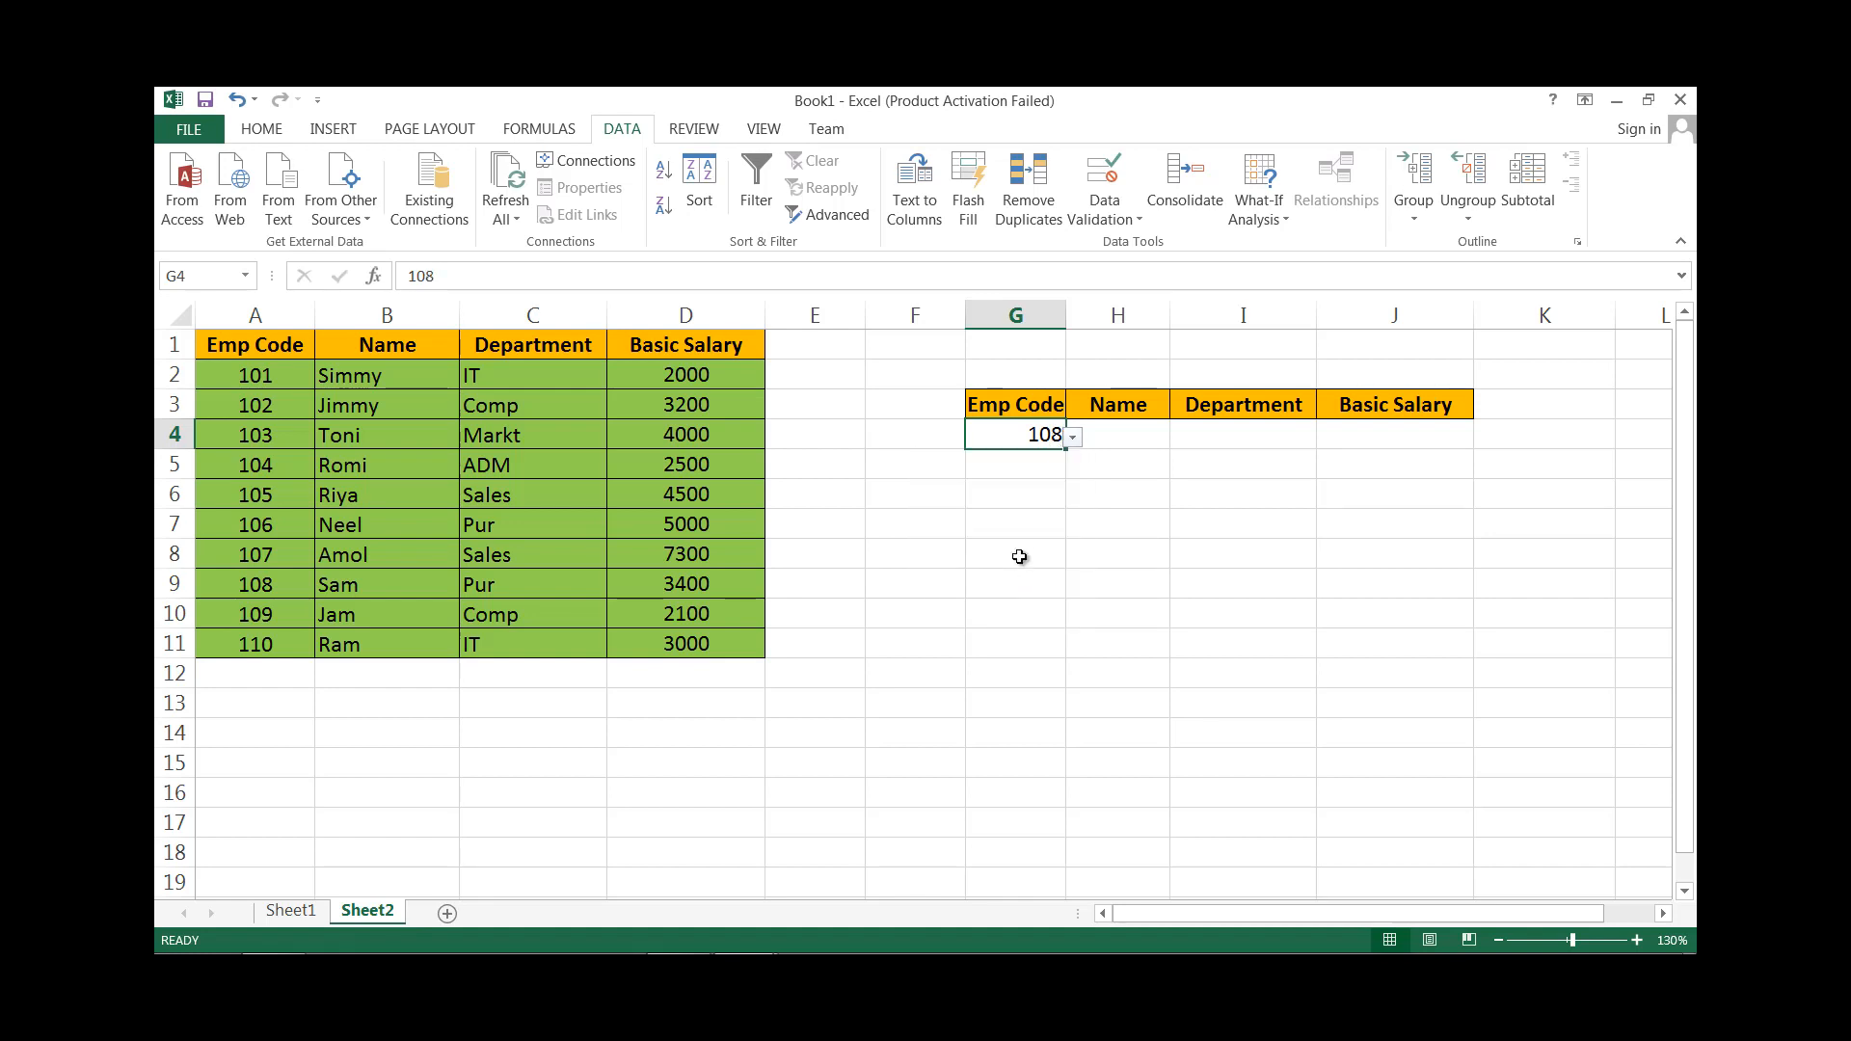
# Enter =VLOOKUP(G4,A1:D11,2,FALSE) in H4 to return the name for the selected employee code.
pyautogui.click(1098, 437)
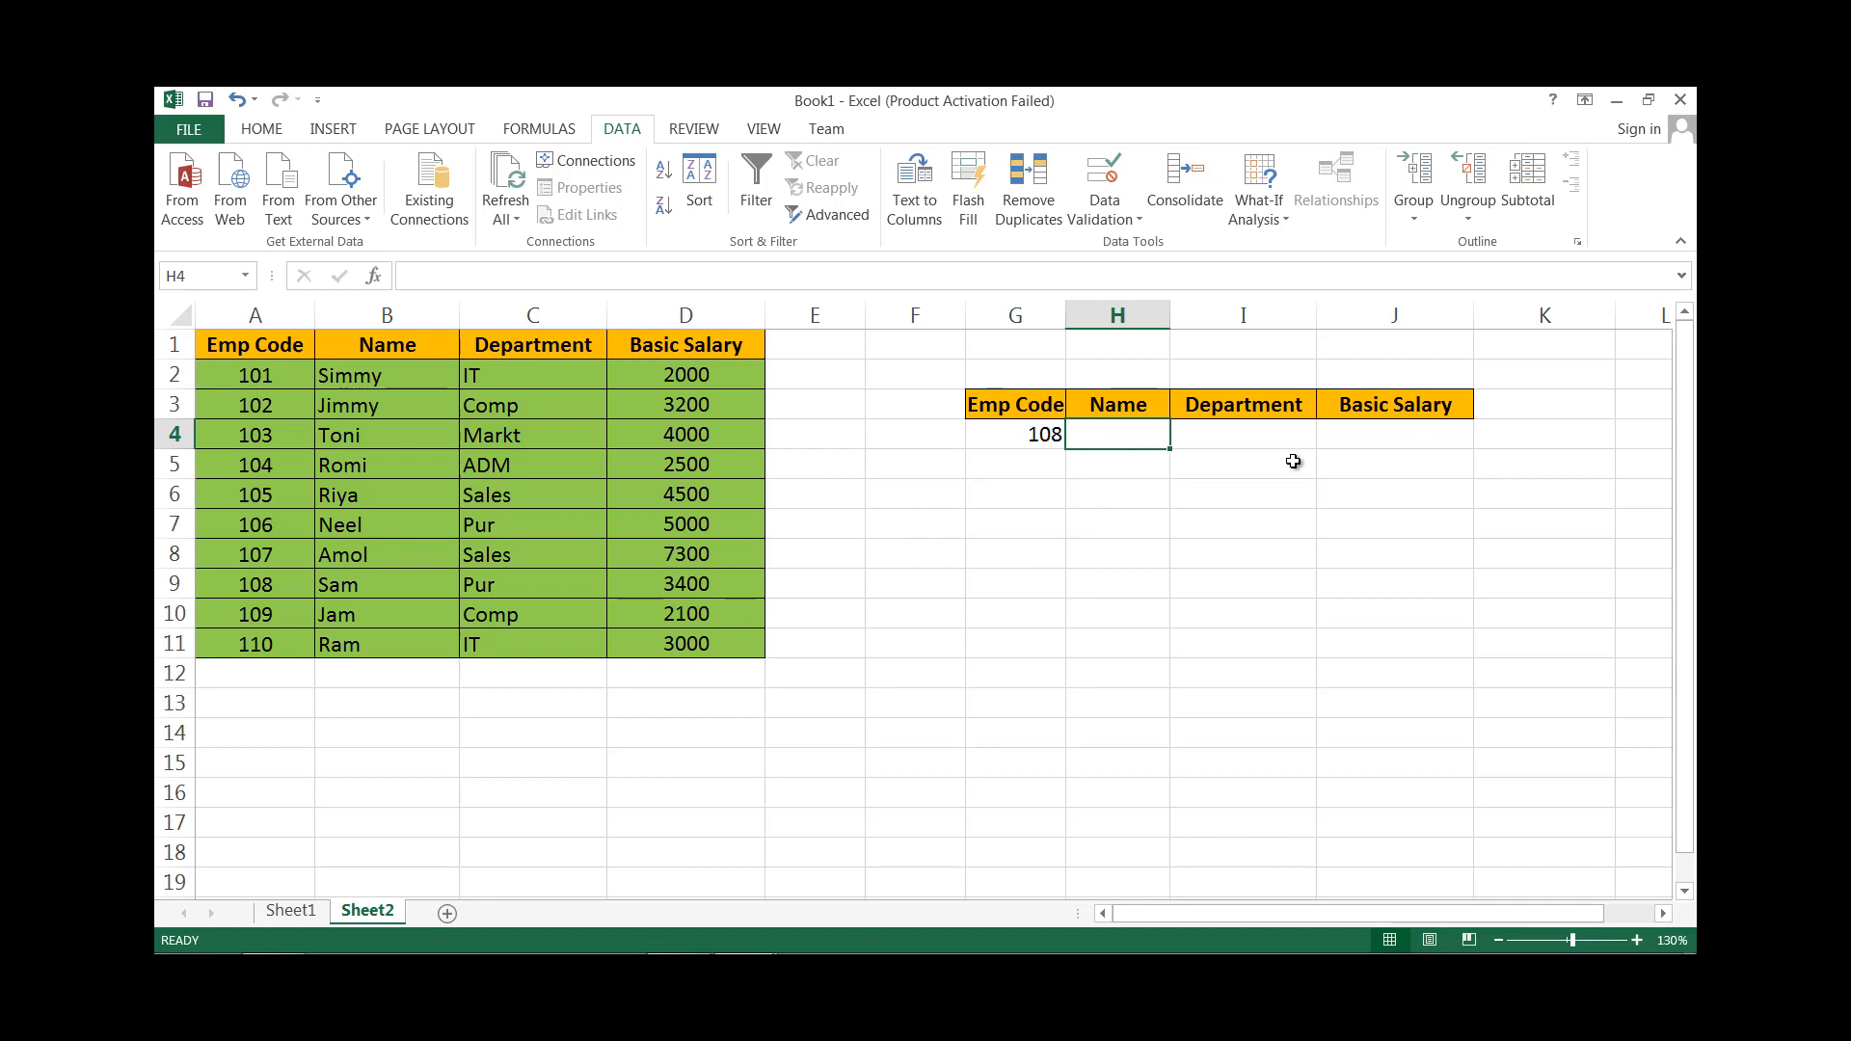
pyautogui.write('=vl')
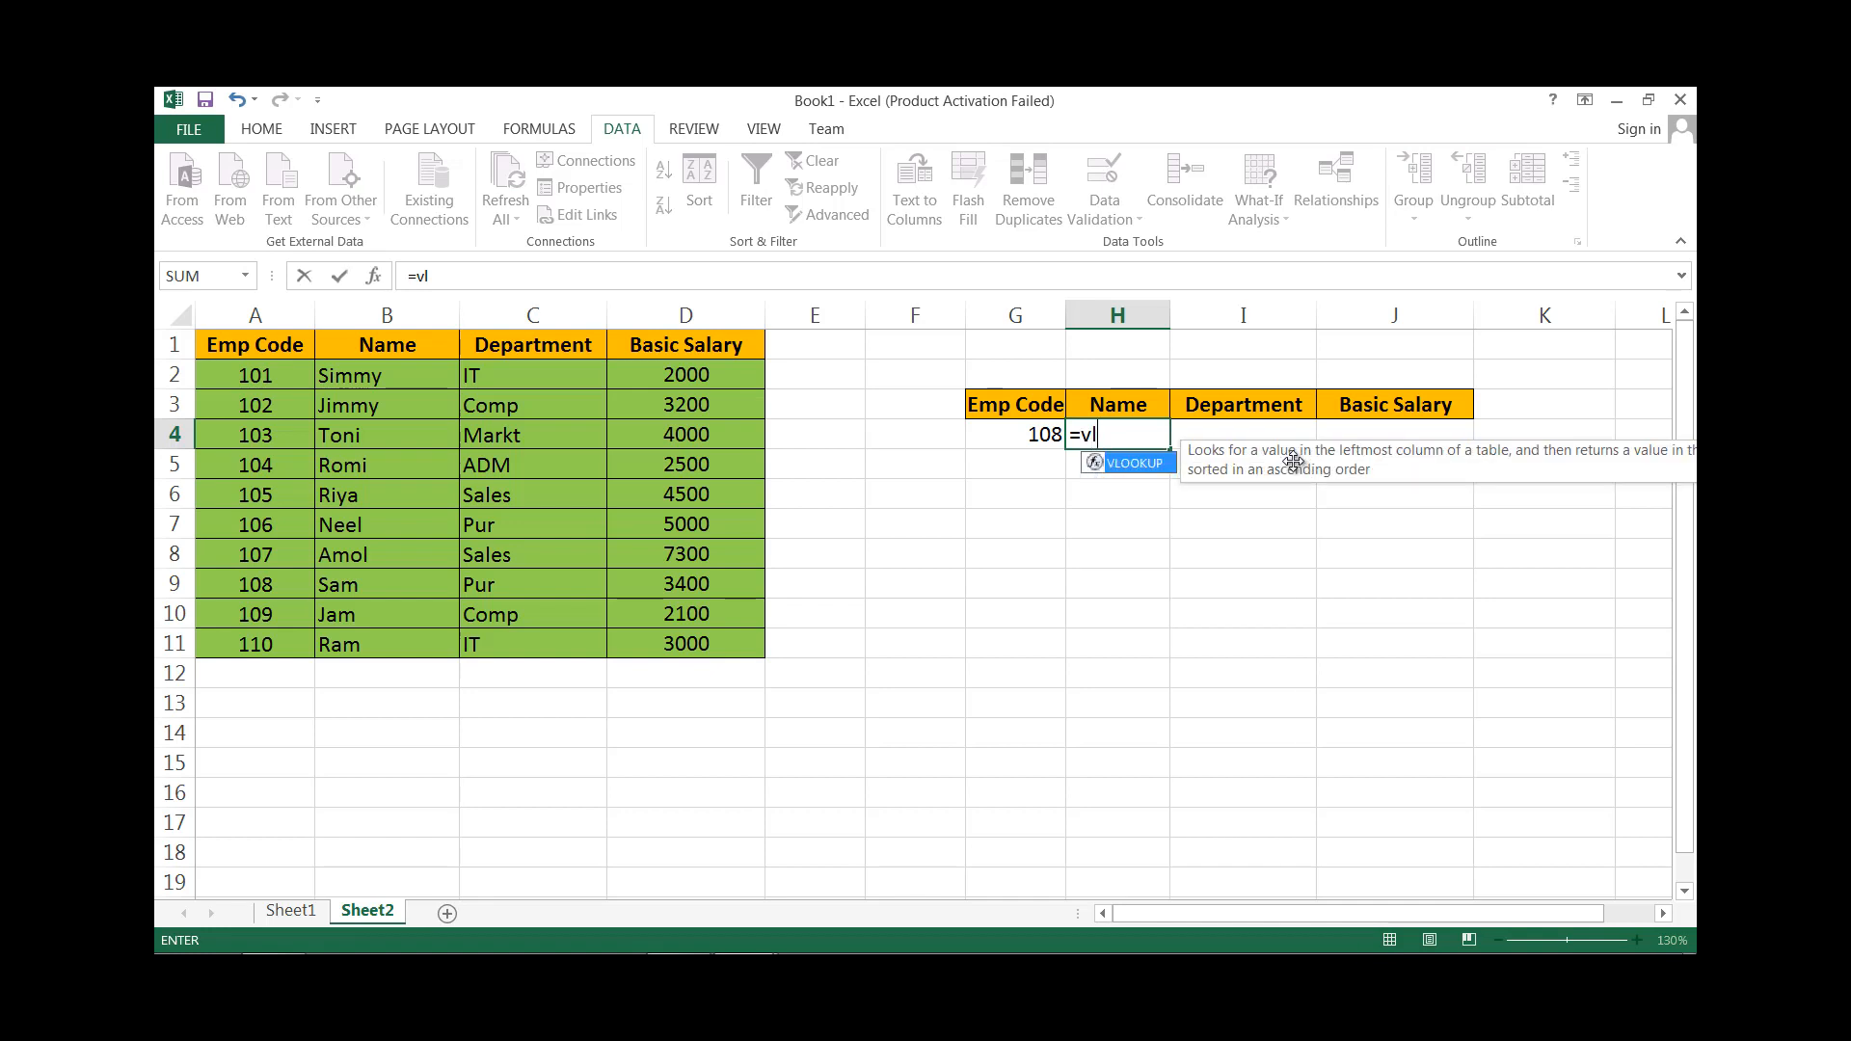
pyautogui.press('Tab')
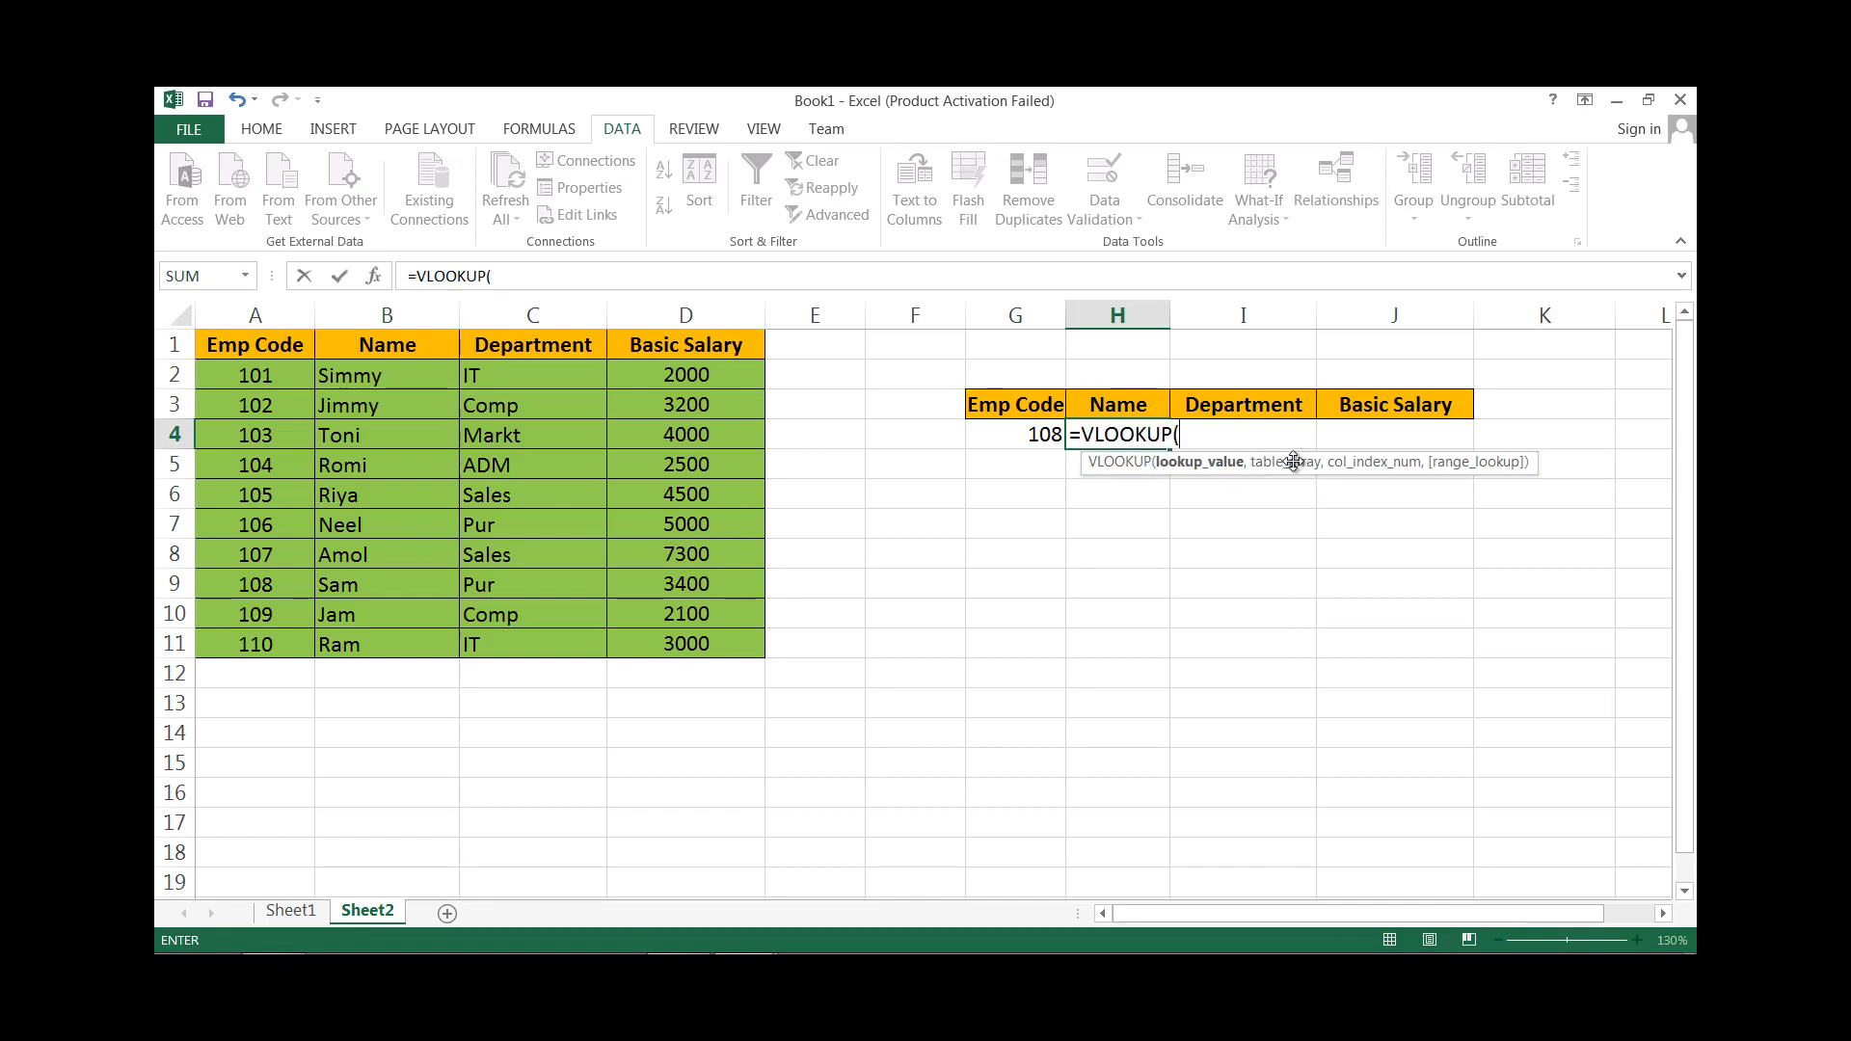
pyautogui.click(1036, 434)
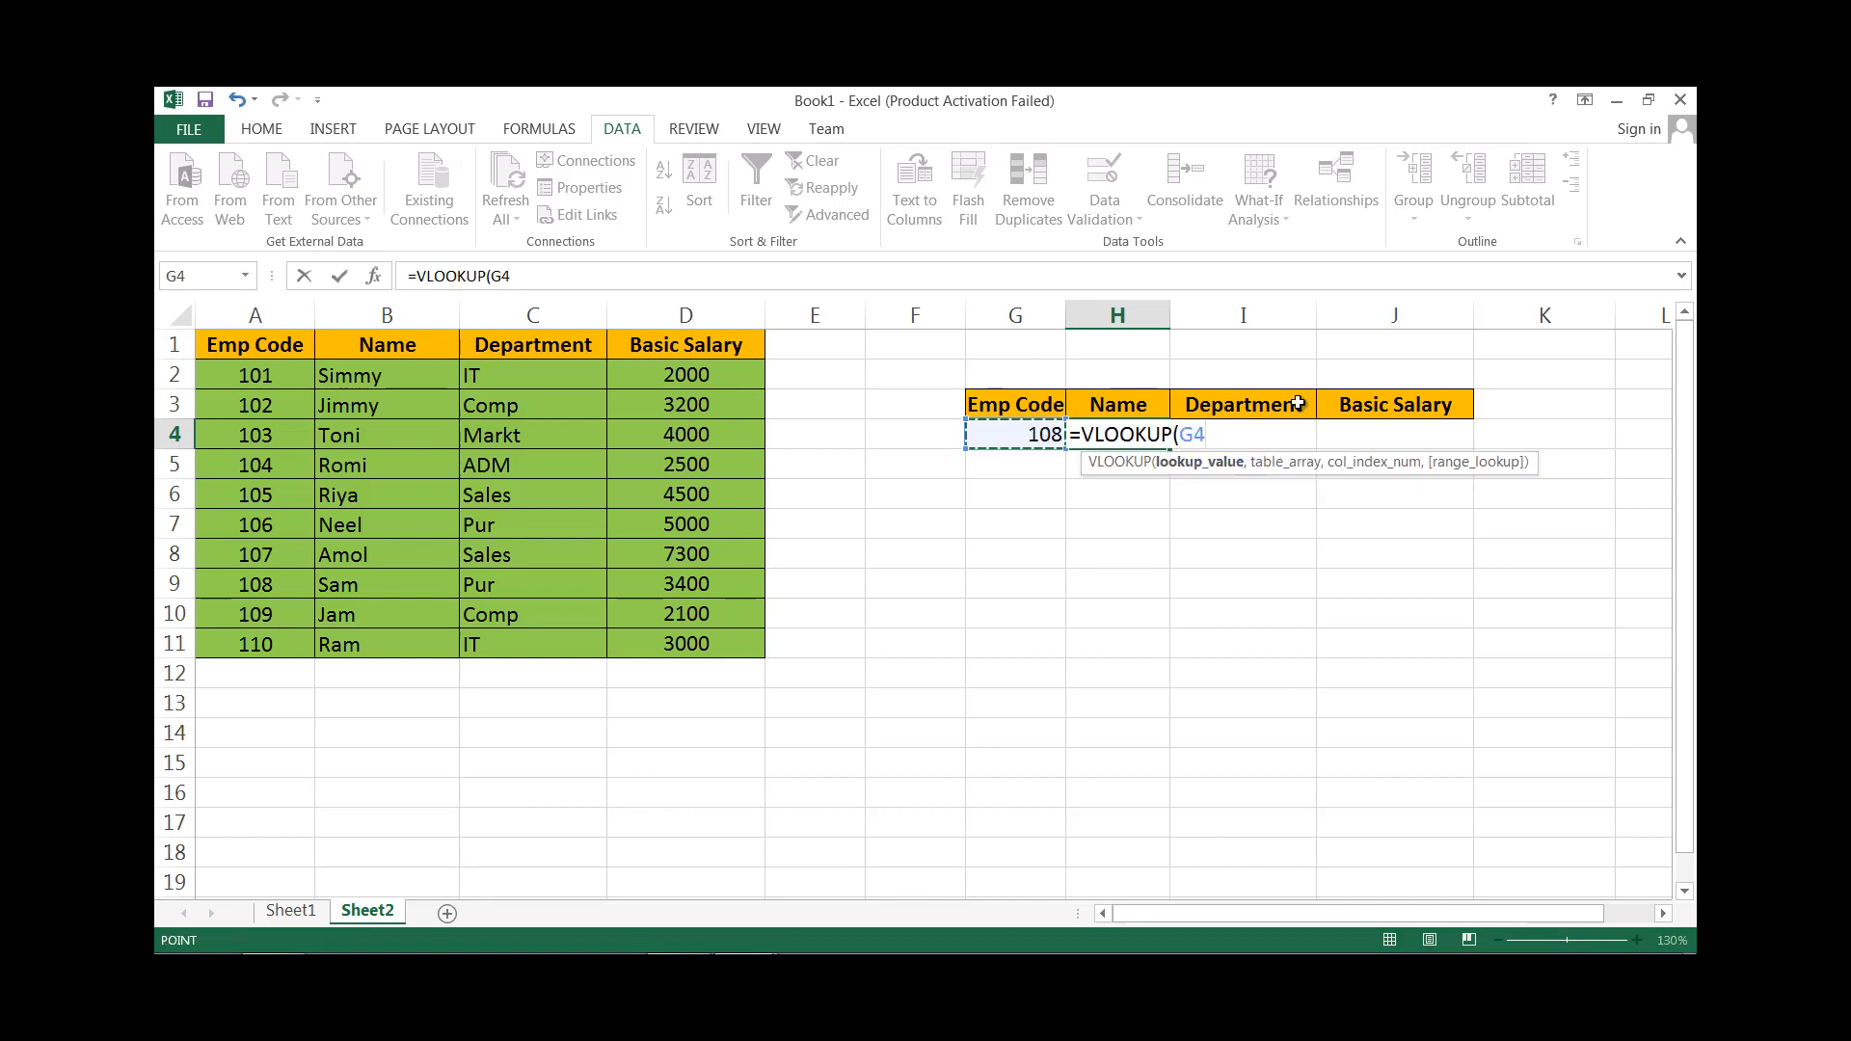
pyautogui.write(',')
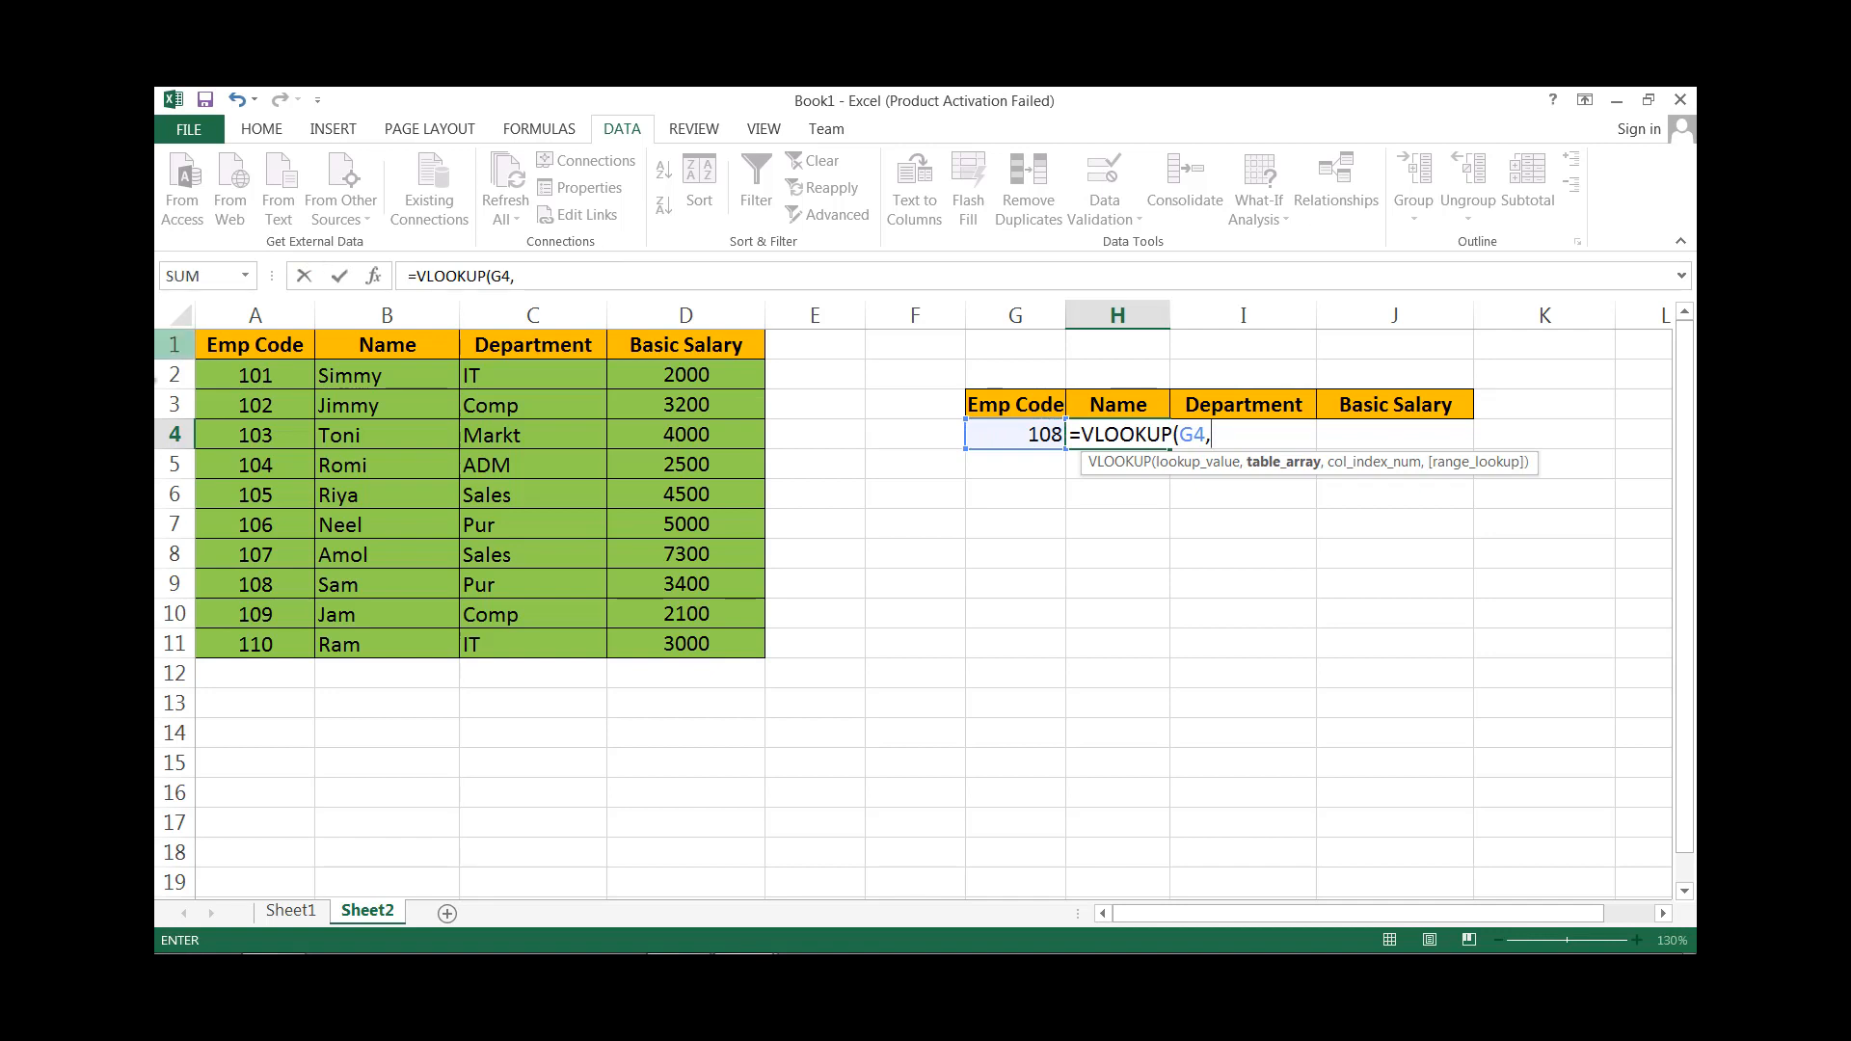
pyautogui.moveTo(249, 347); pyautogui.dragTo(672, 646)
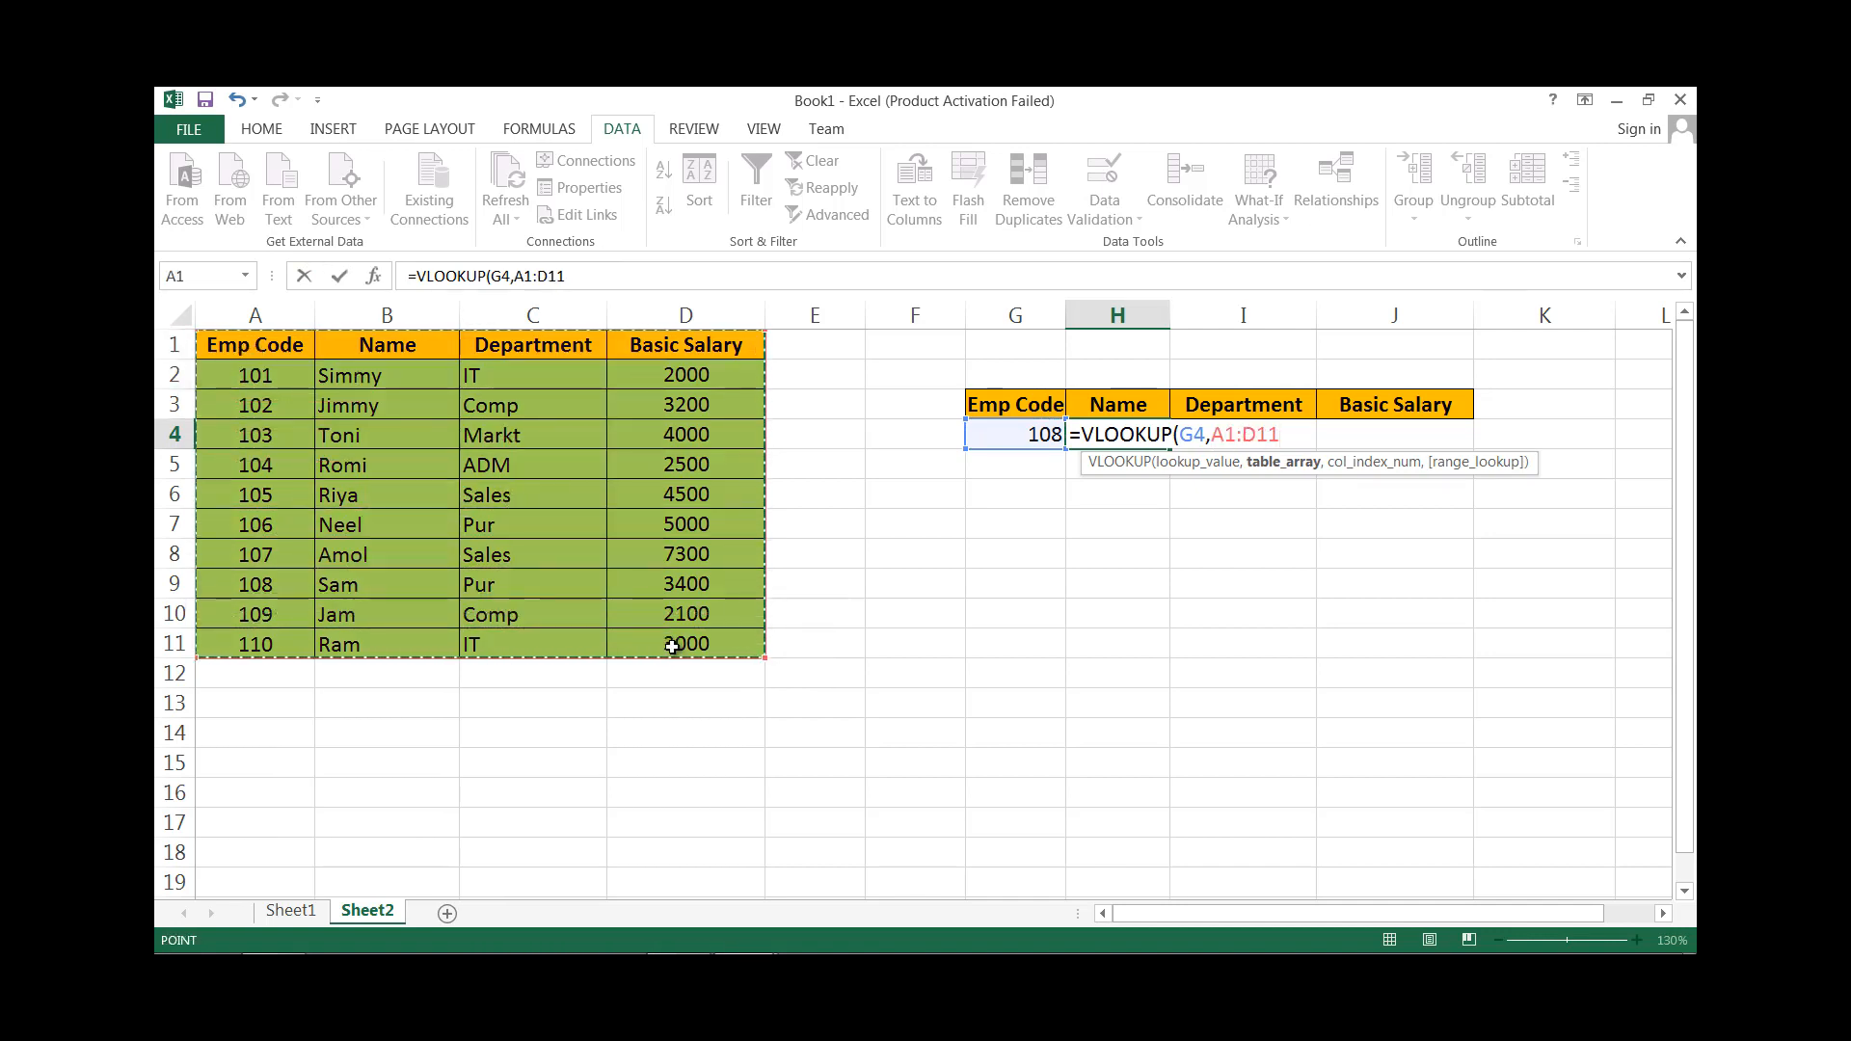
pyautogui.write(',')
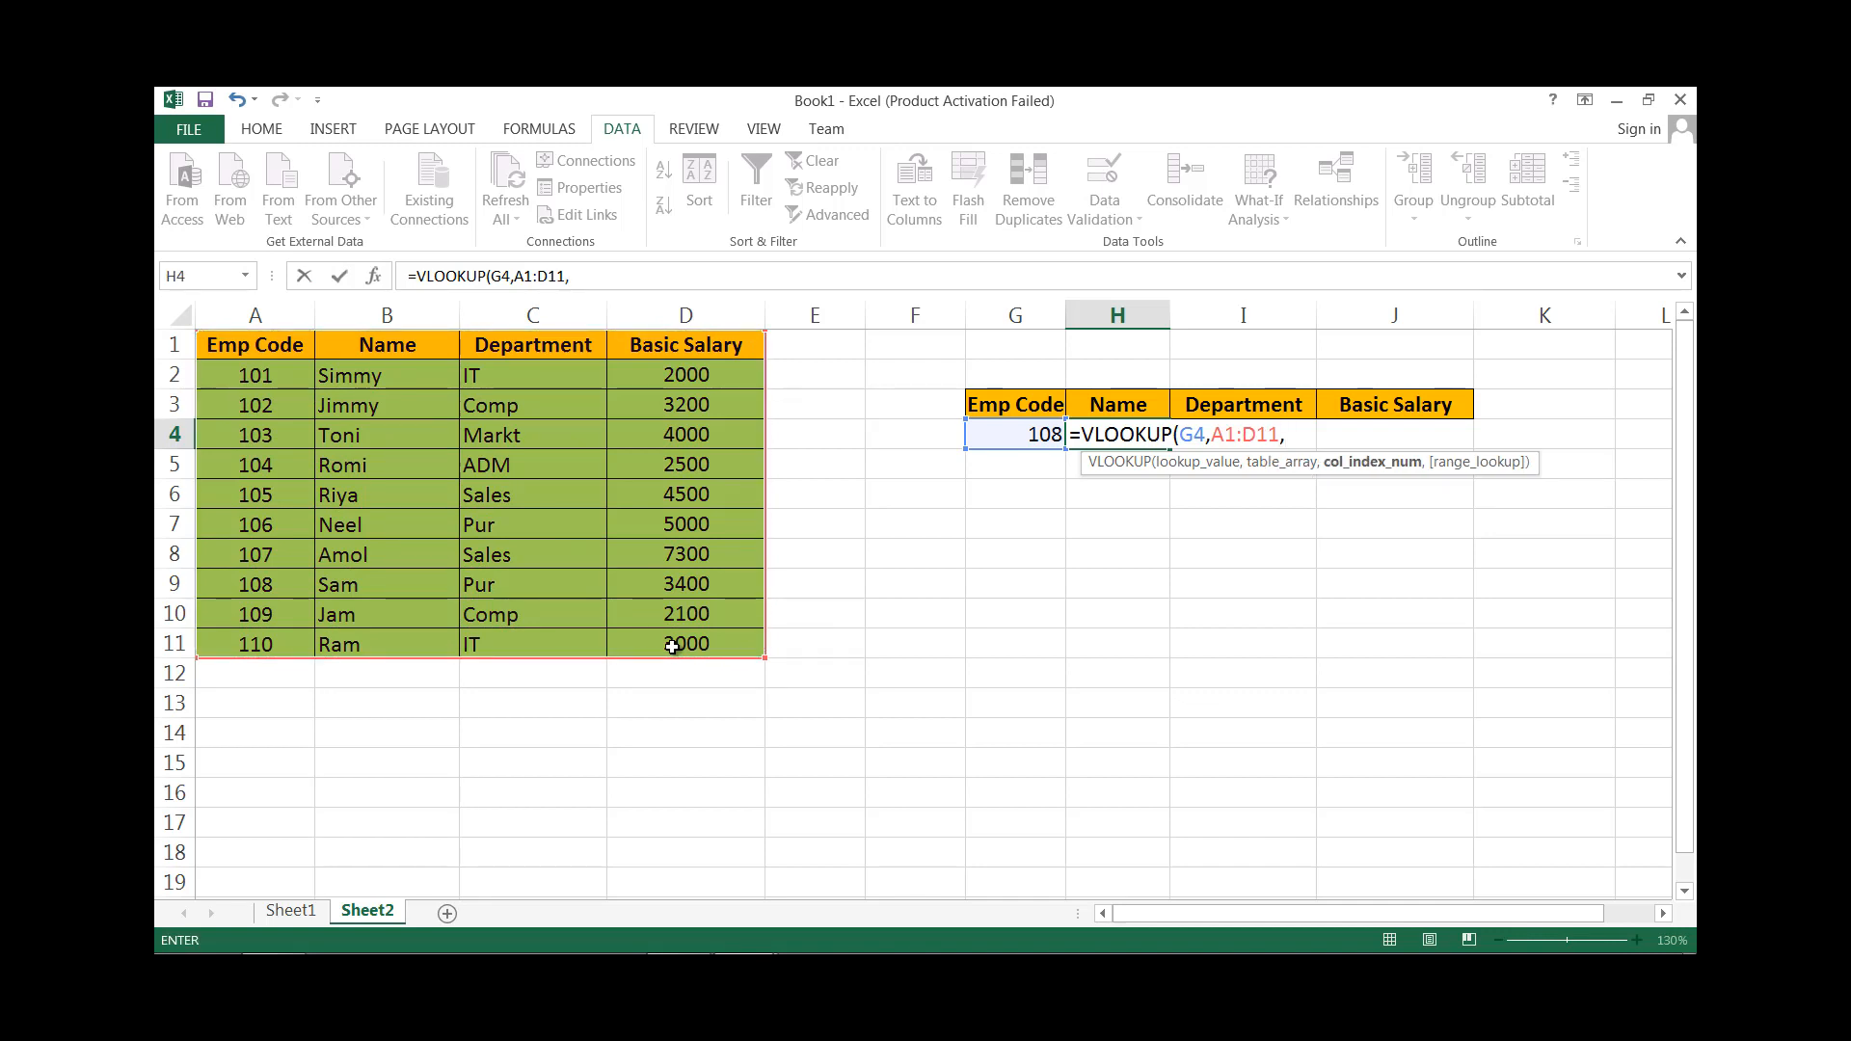
pyautogui.write('2,')
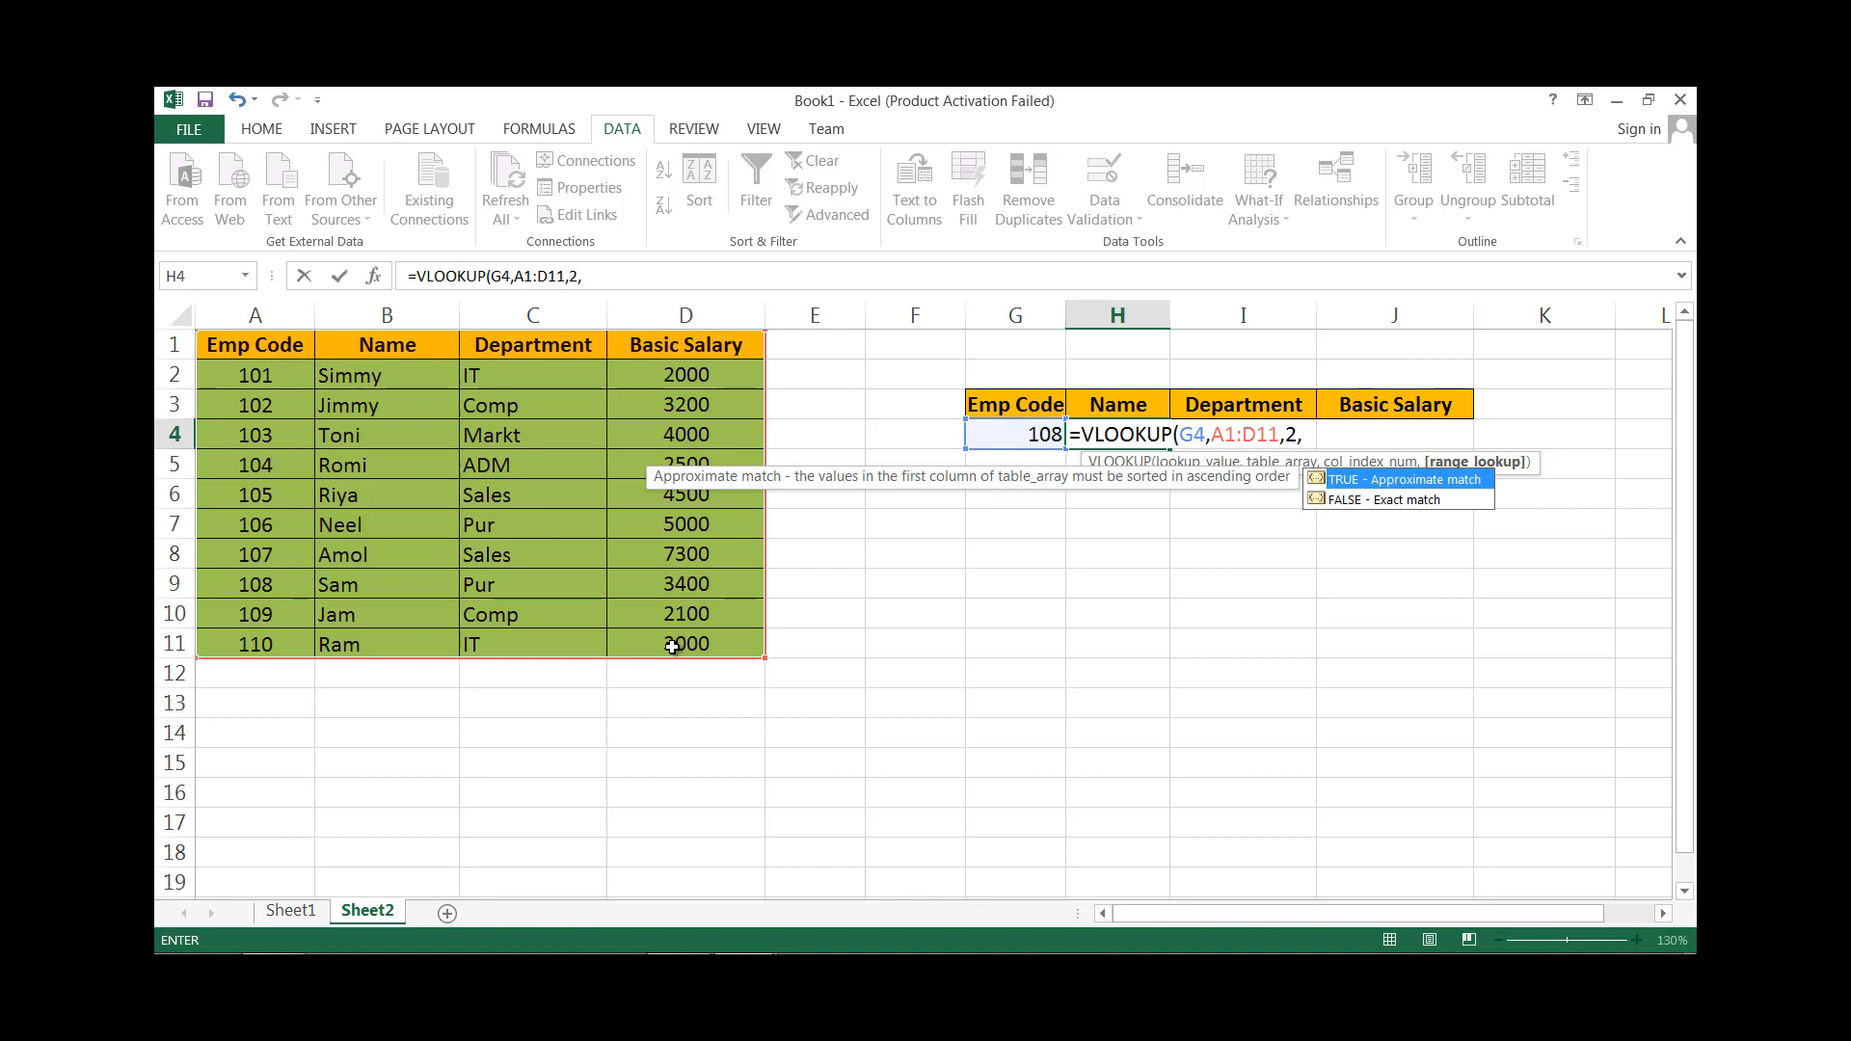
pyautogui.press('Down')
pyautogui.press('Tab')
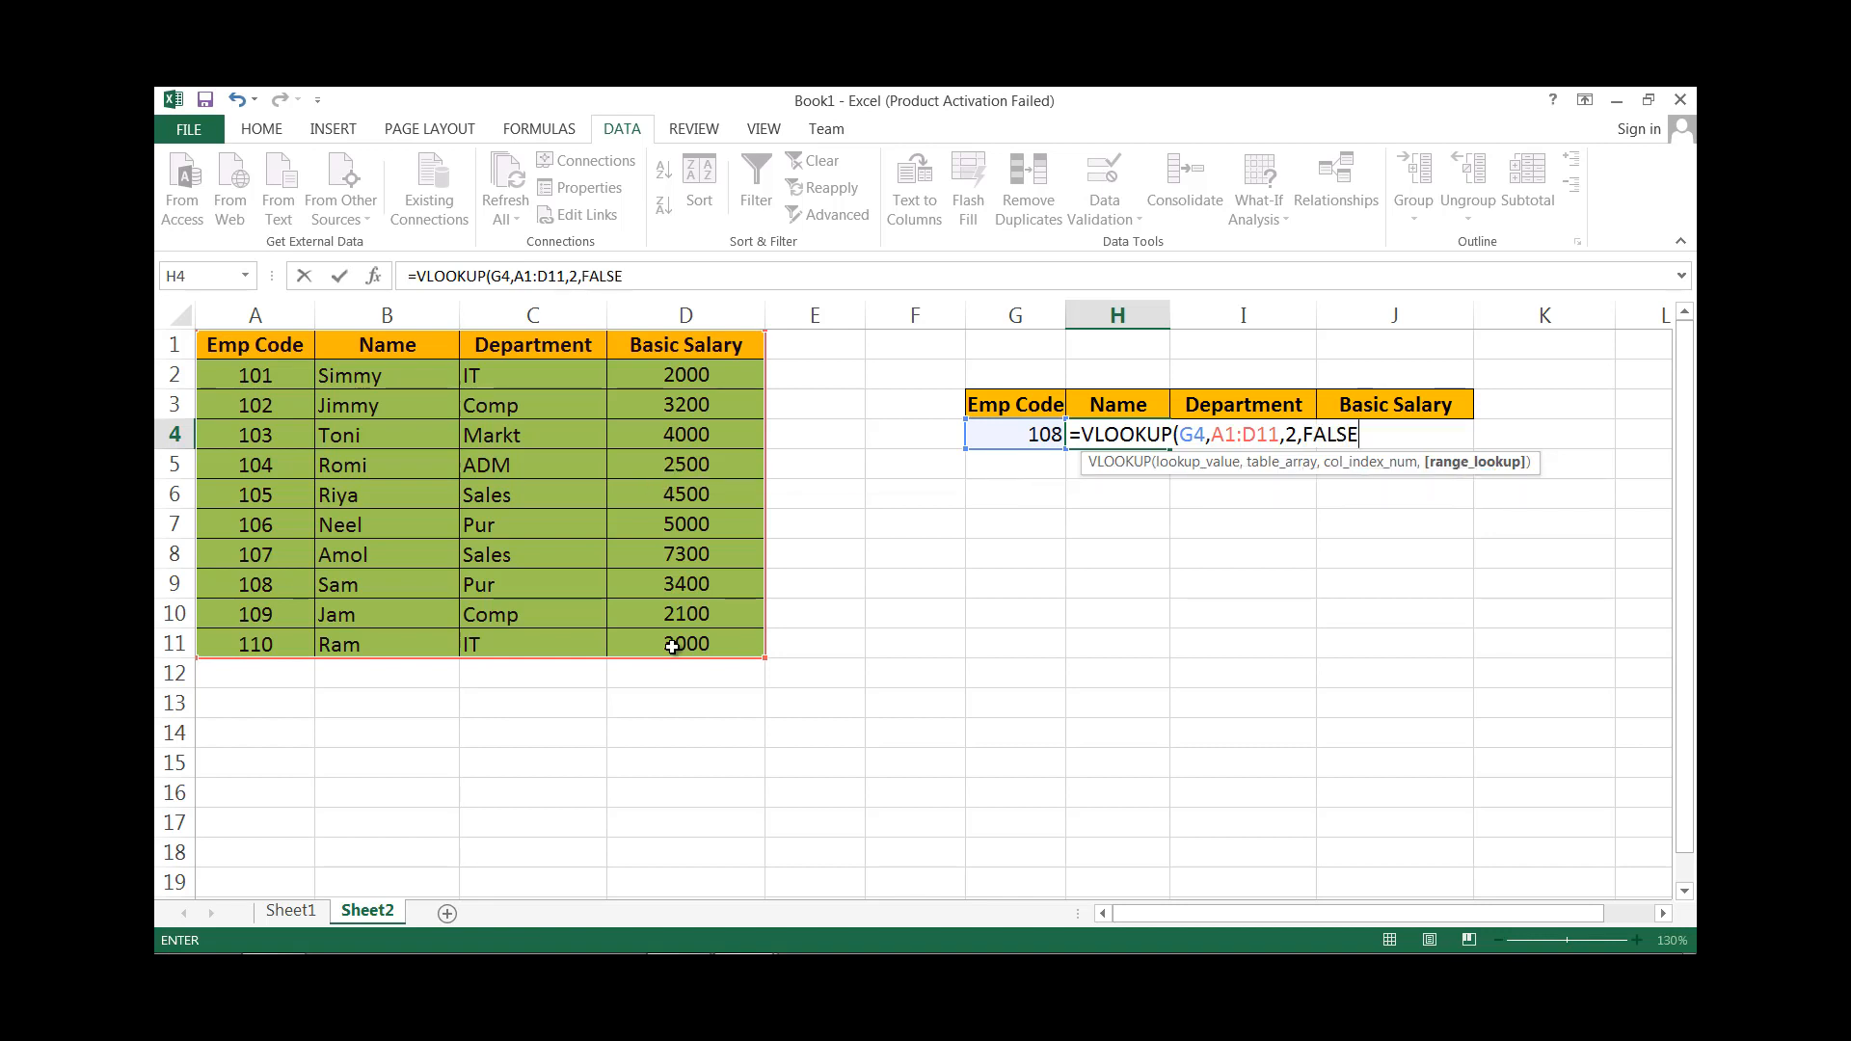
pyautogui.press('Return')
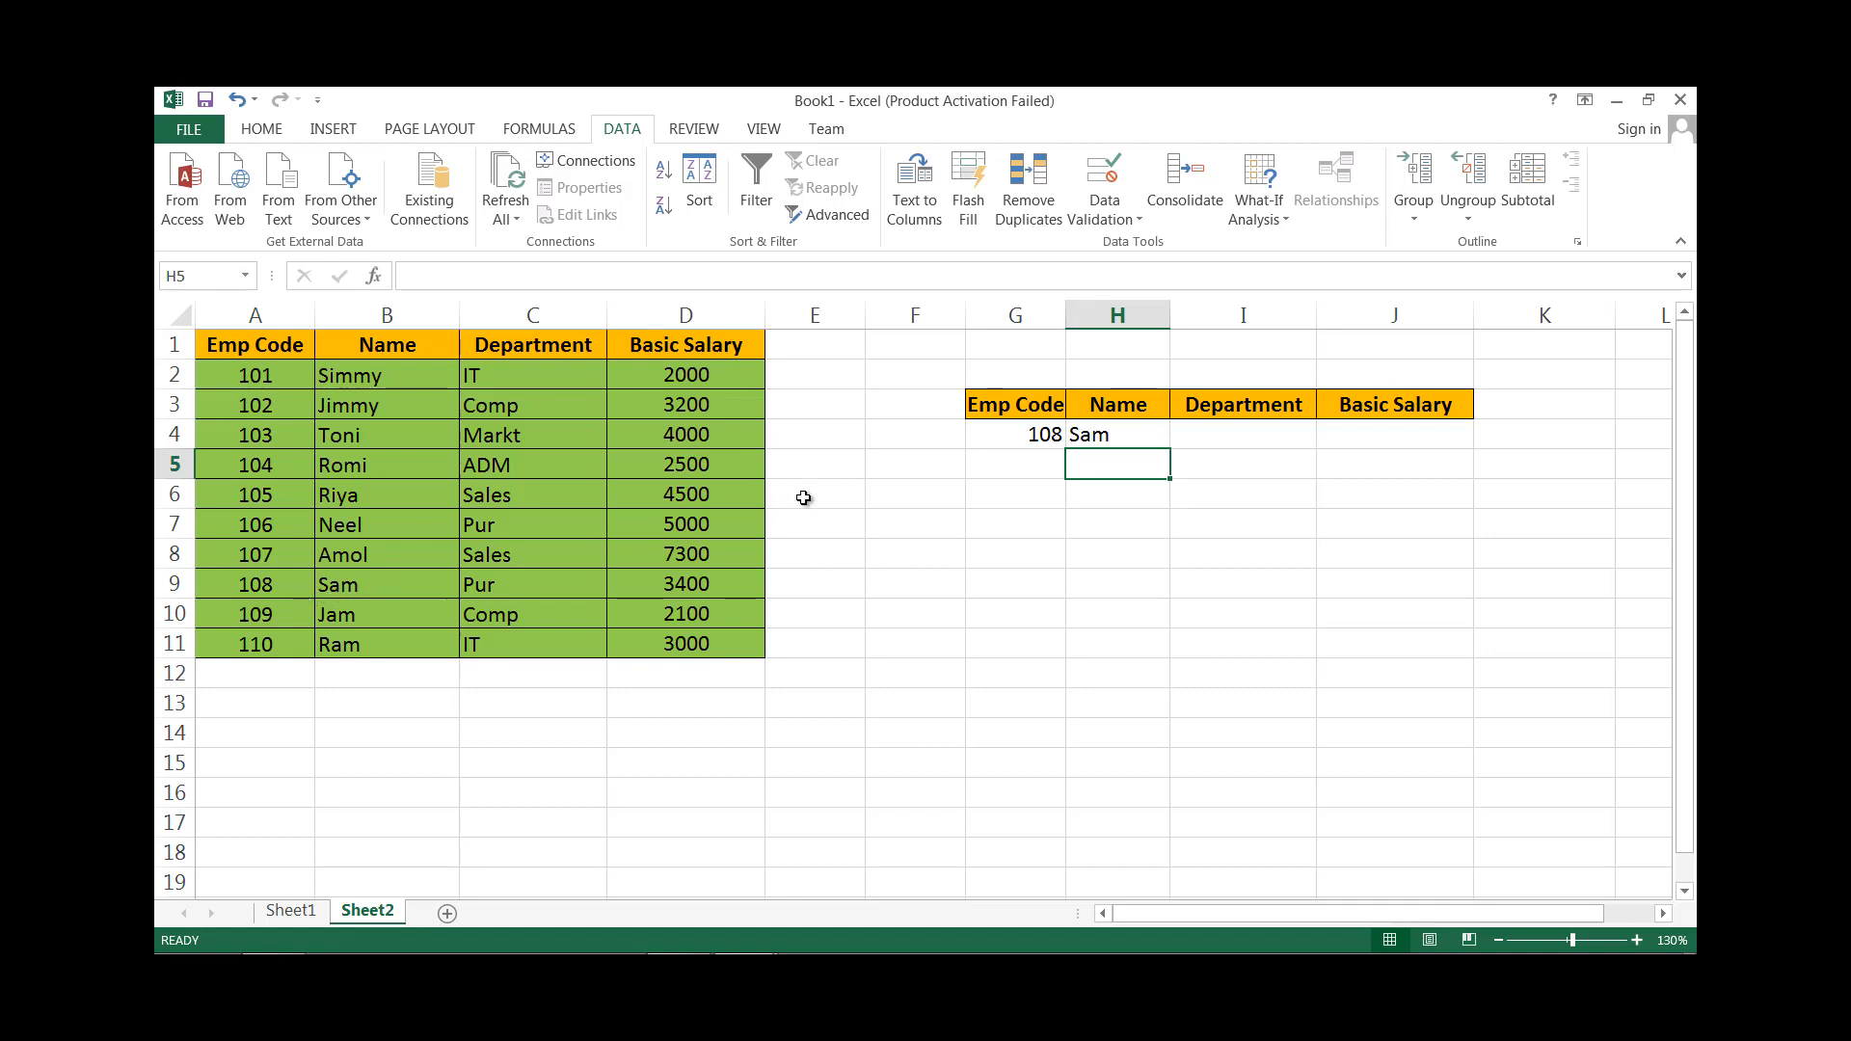
# Copy the full VLOOKUP formula text from H4 and leave the cell without changing it.
pyautogui.doubleClick(1121, 436)
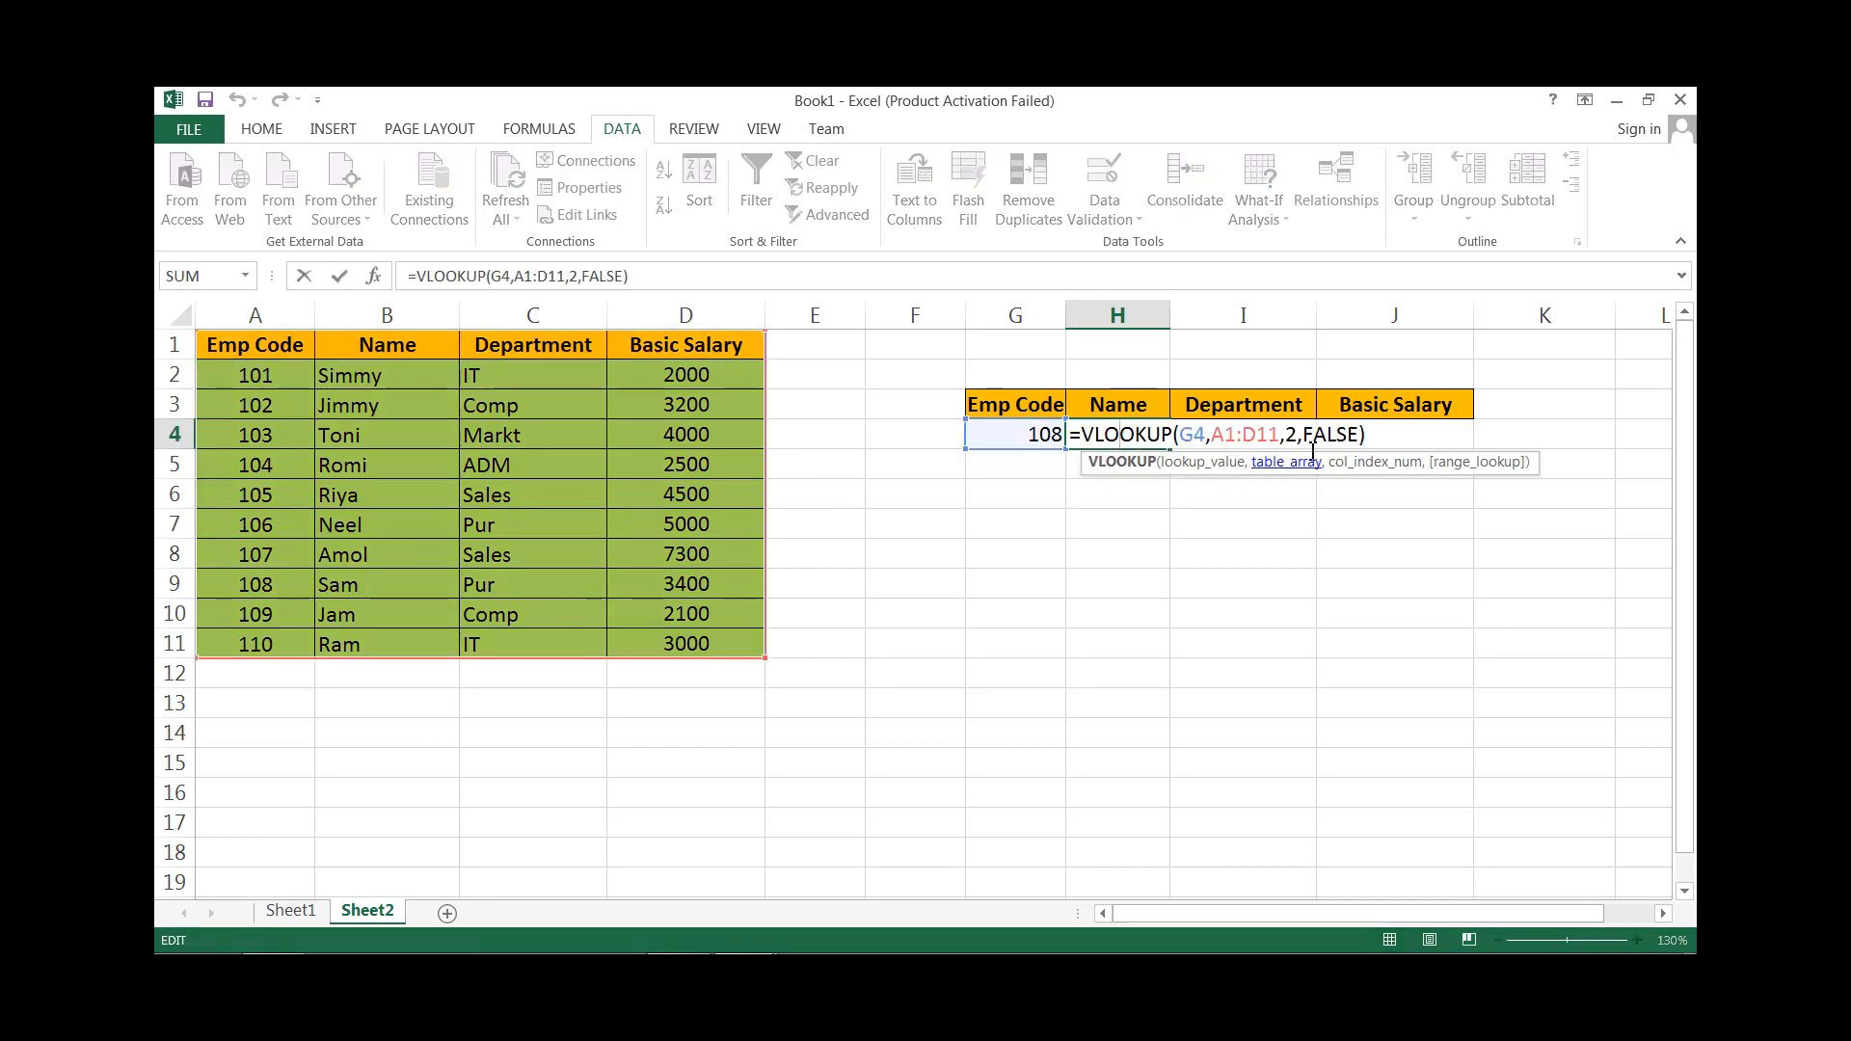
pyautogui.moveTo(1365, 436); pyautogui.dragTo(1032, 451)
pyautogui.click(1198, 563)
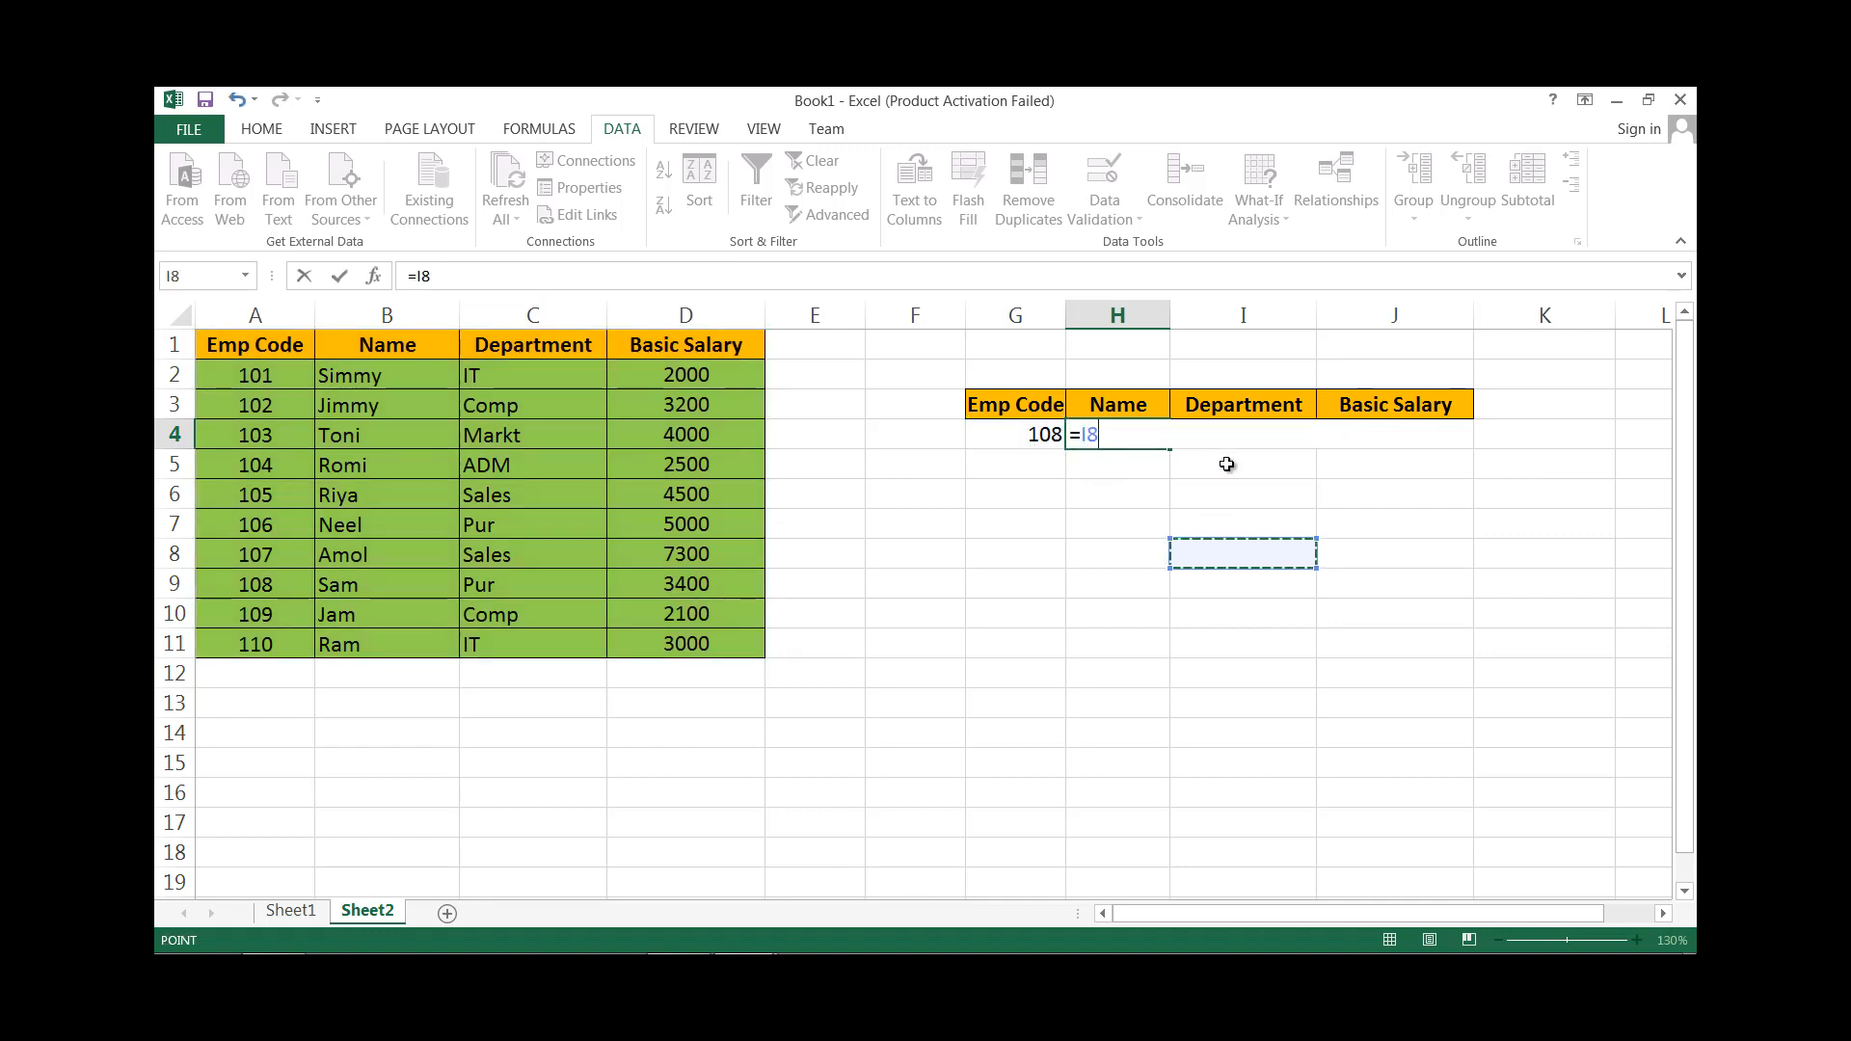
pyautogui.press('Escape')
# Paste the copied formula into I4, remove the duplicate equals sign, and set the column index to 3 to return the department.
pyautogui.click(1244, 445)
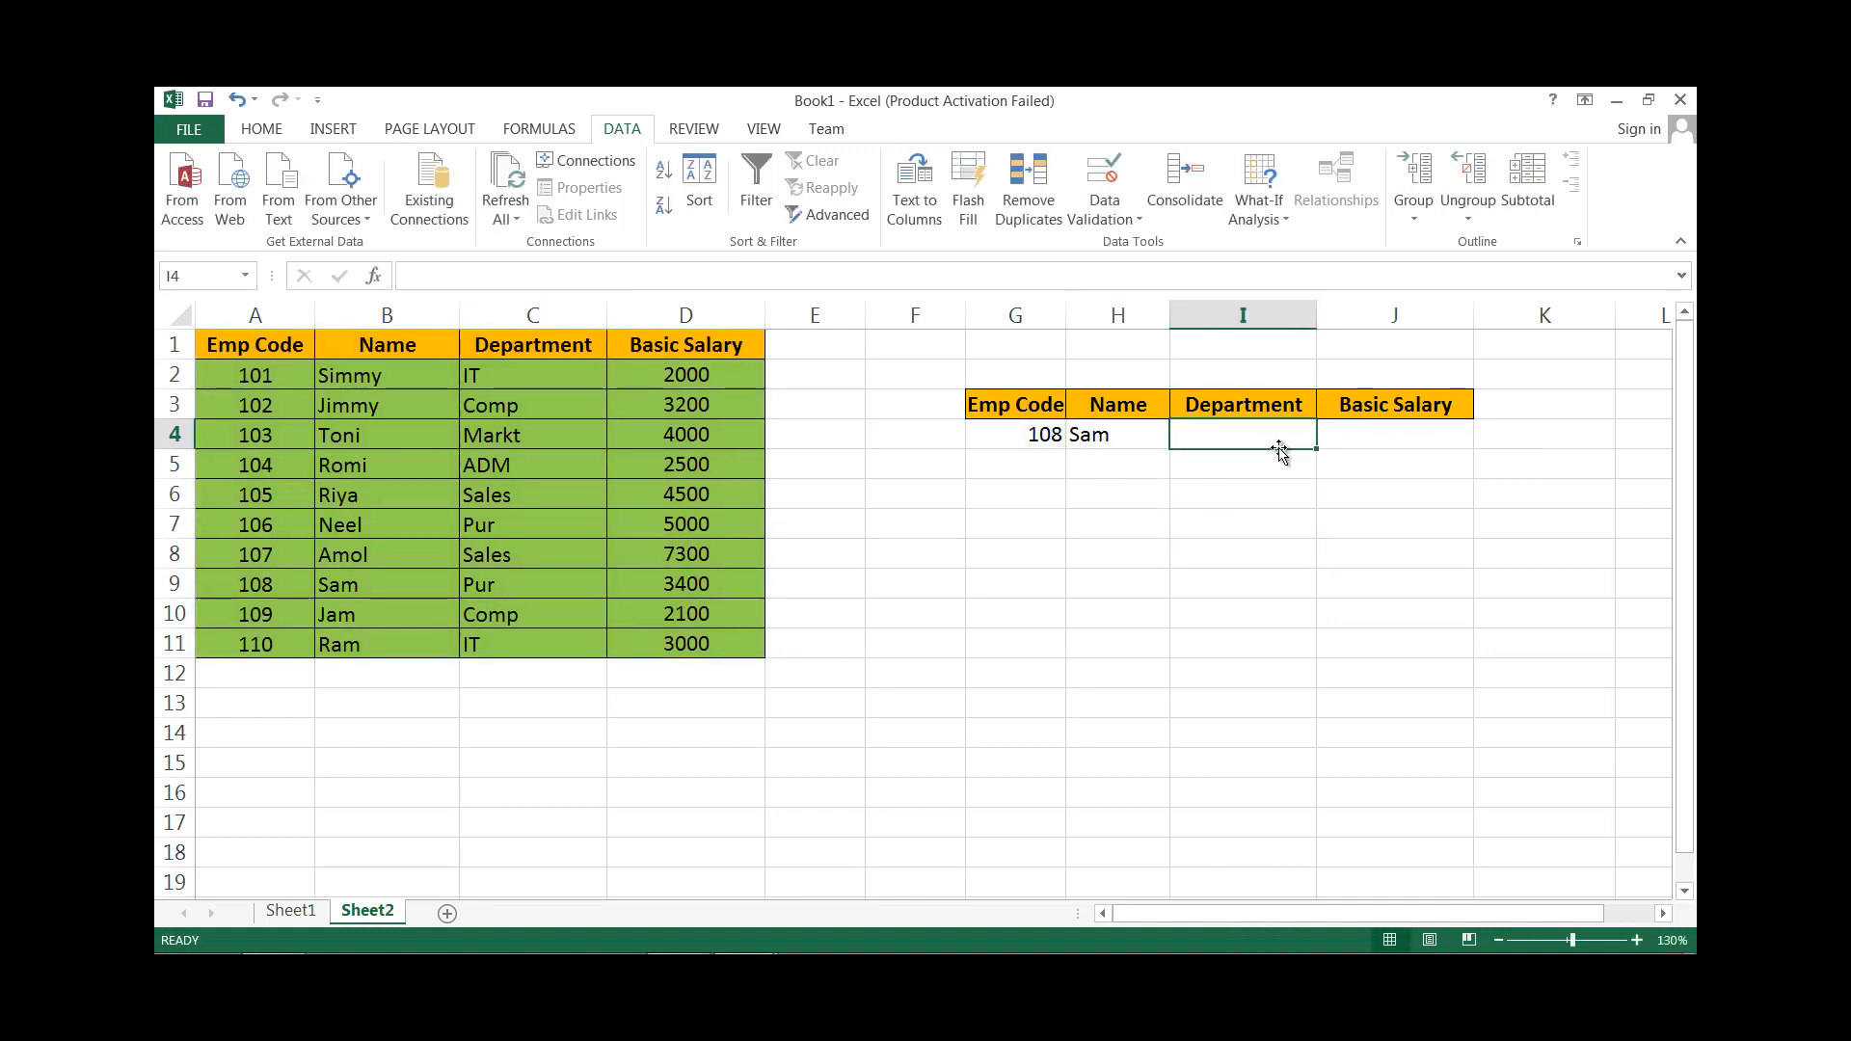
pyautogui.write('=')
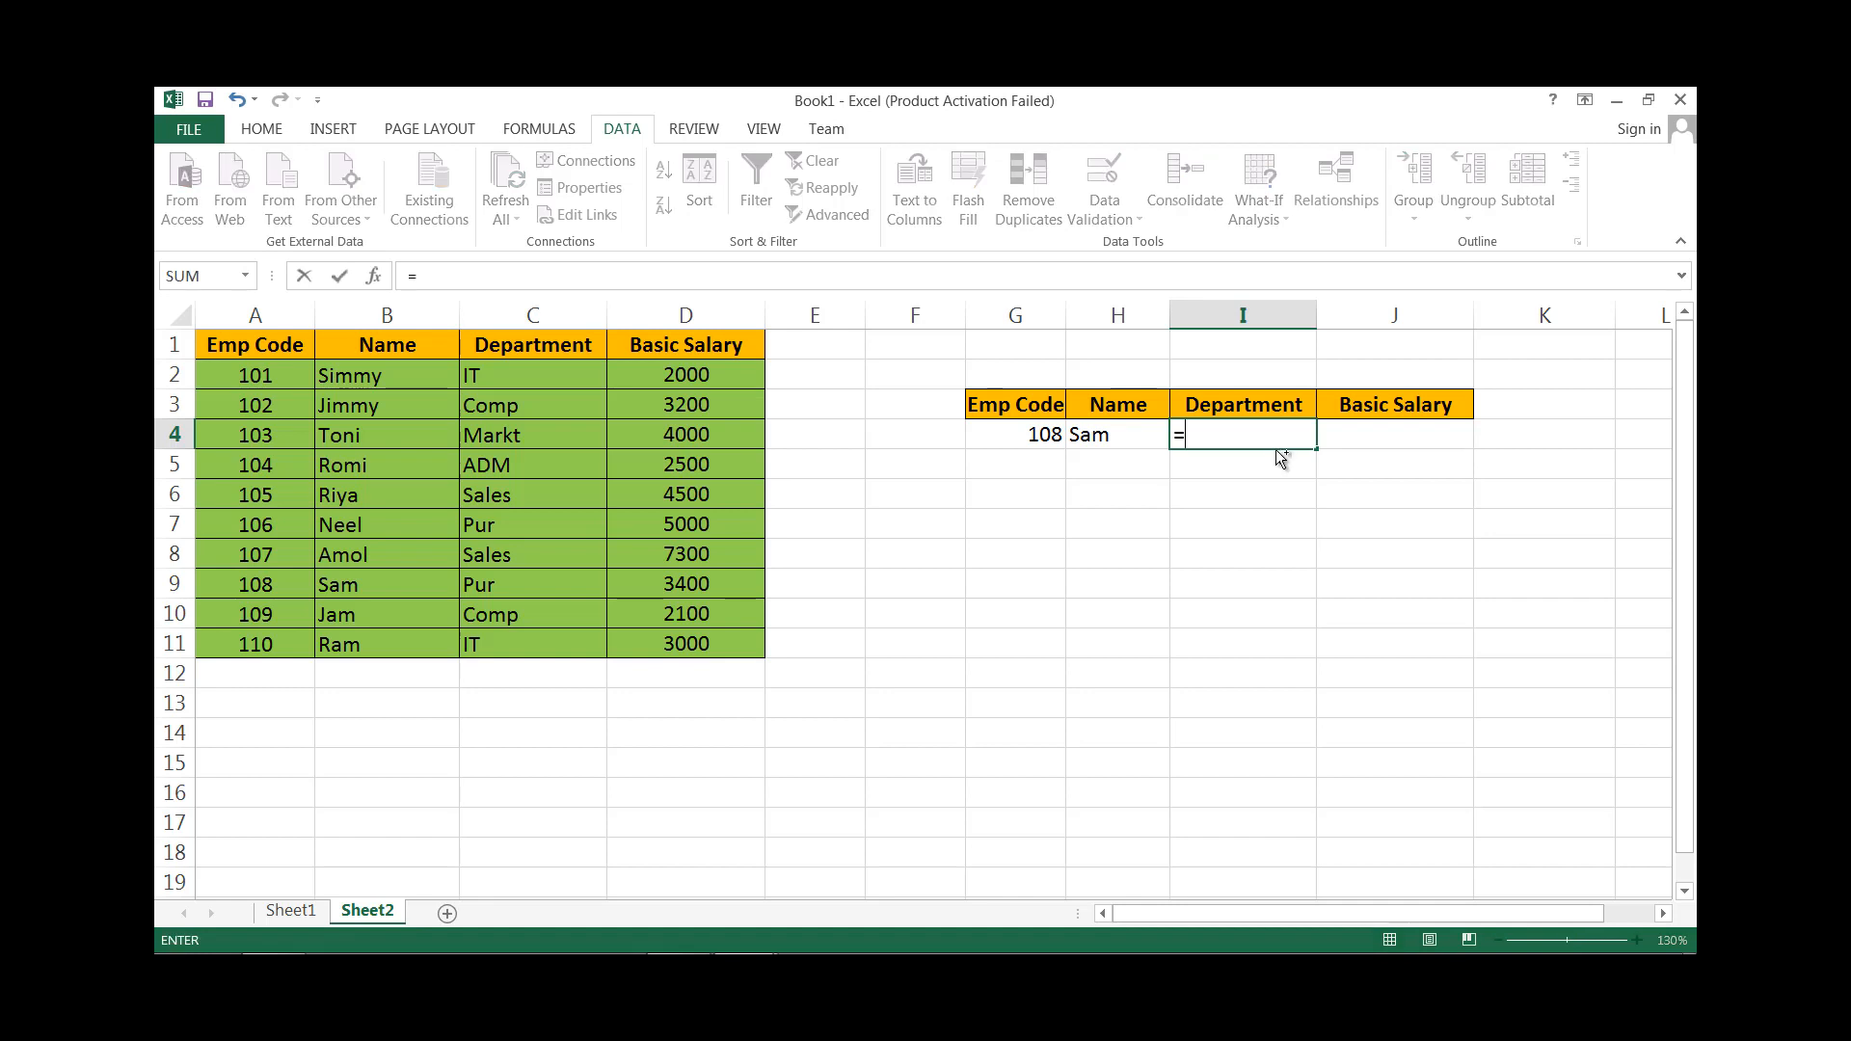
pyautogui.hotkey('ctrl', 'v')
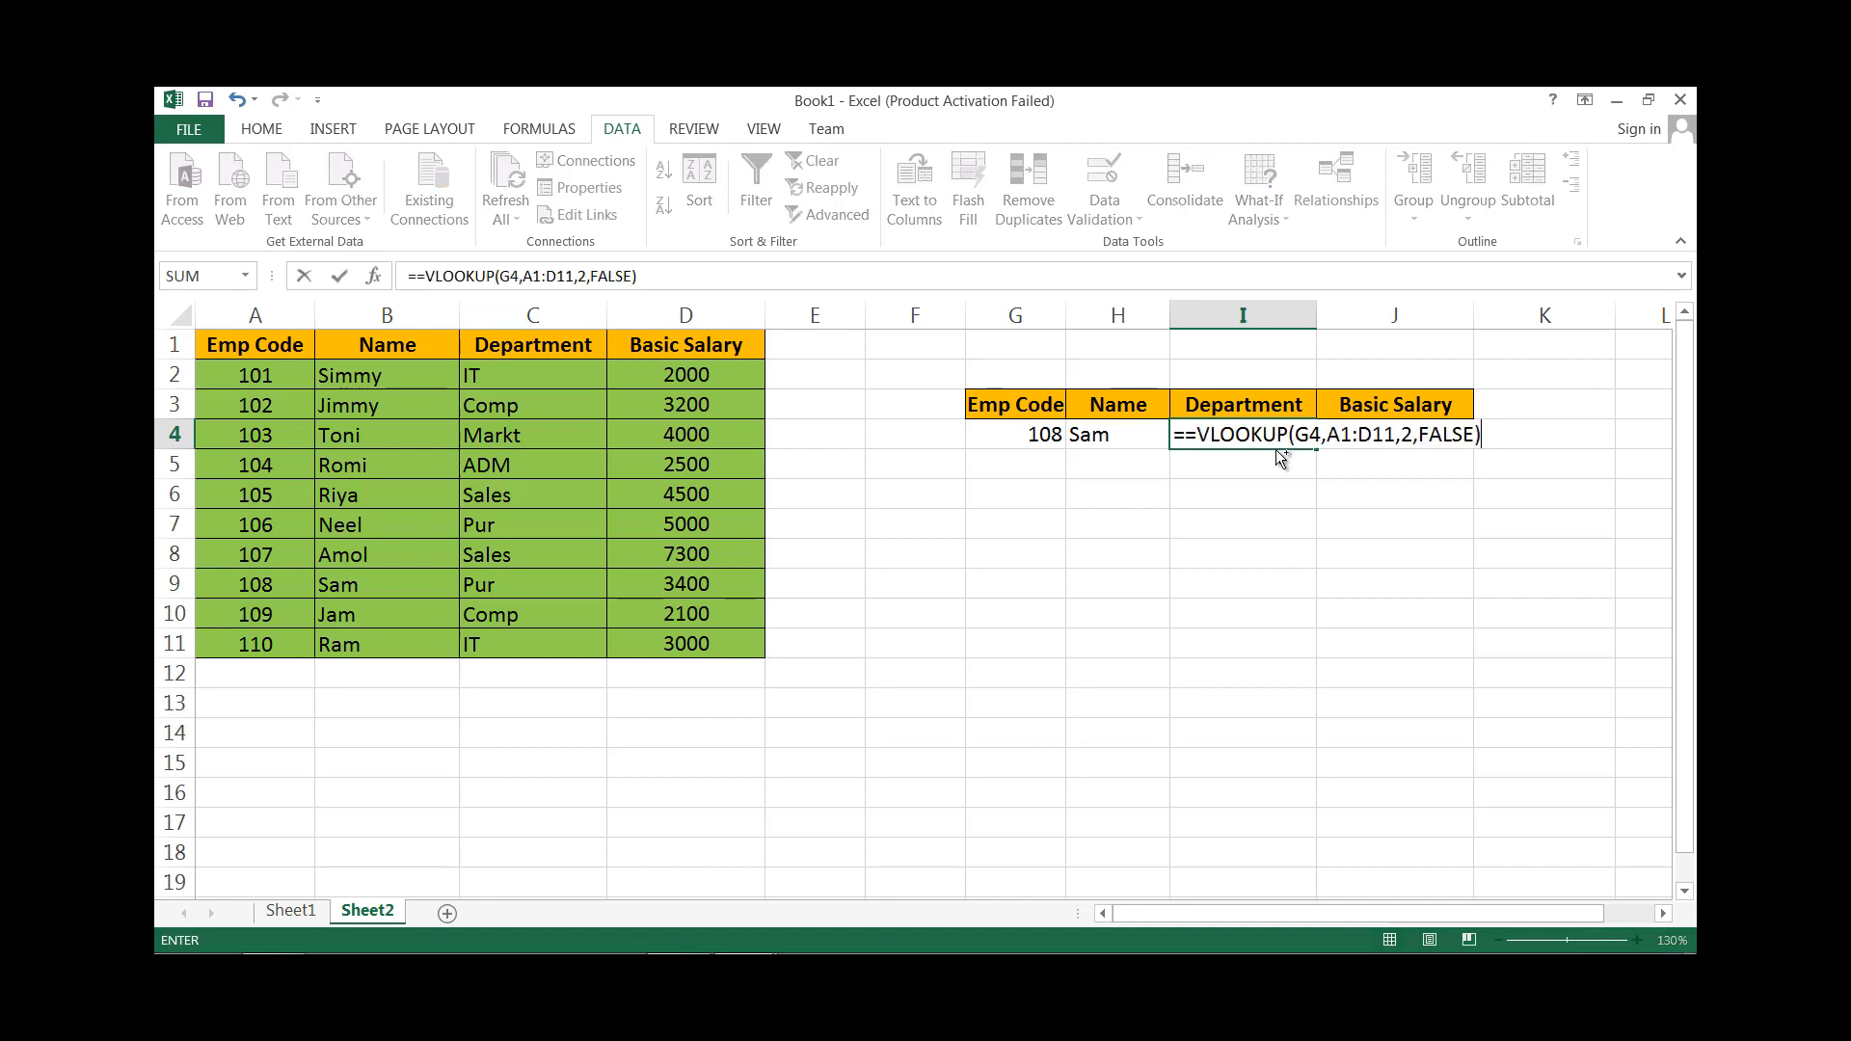
pyautogui.click(1189, 439)
pyautogui.press('BackSpace')
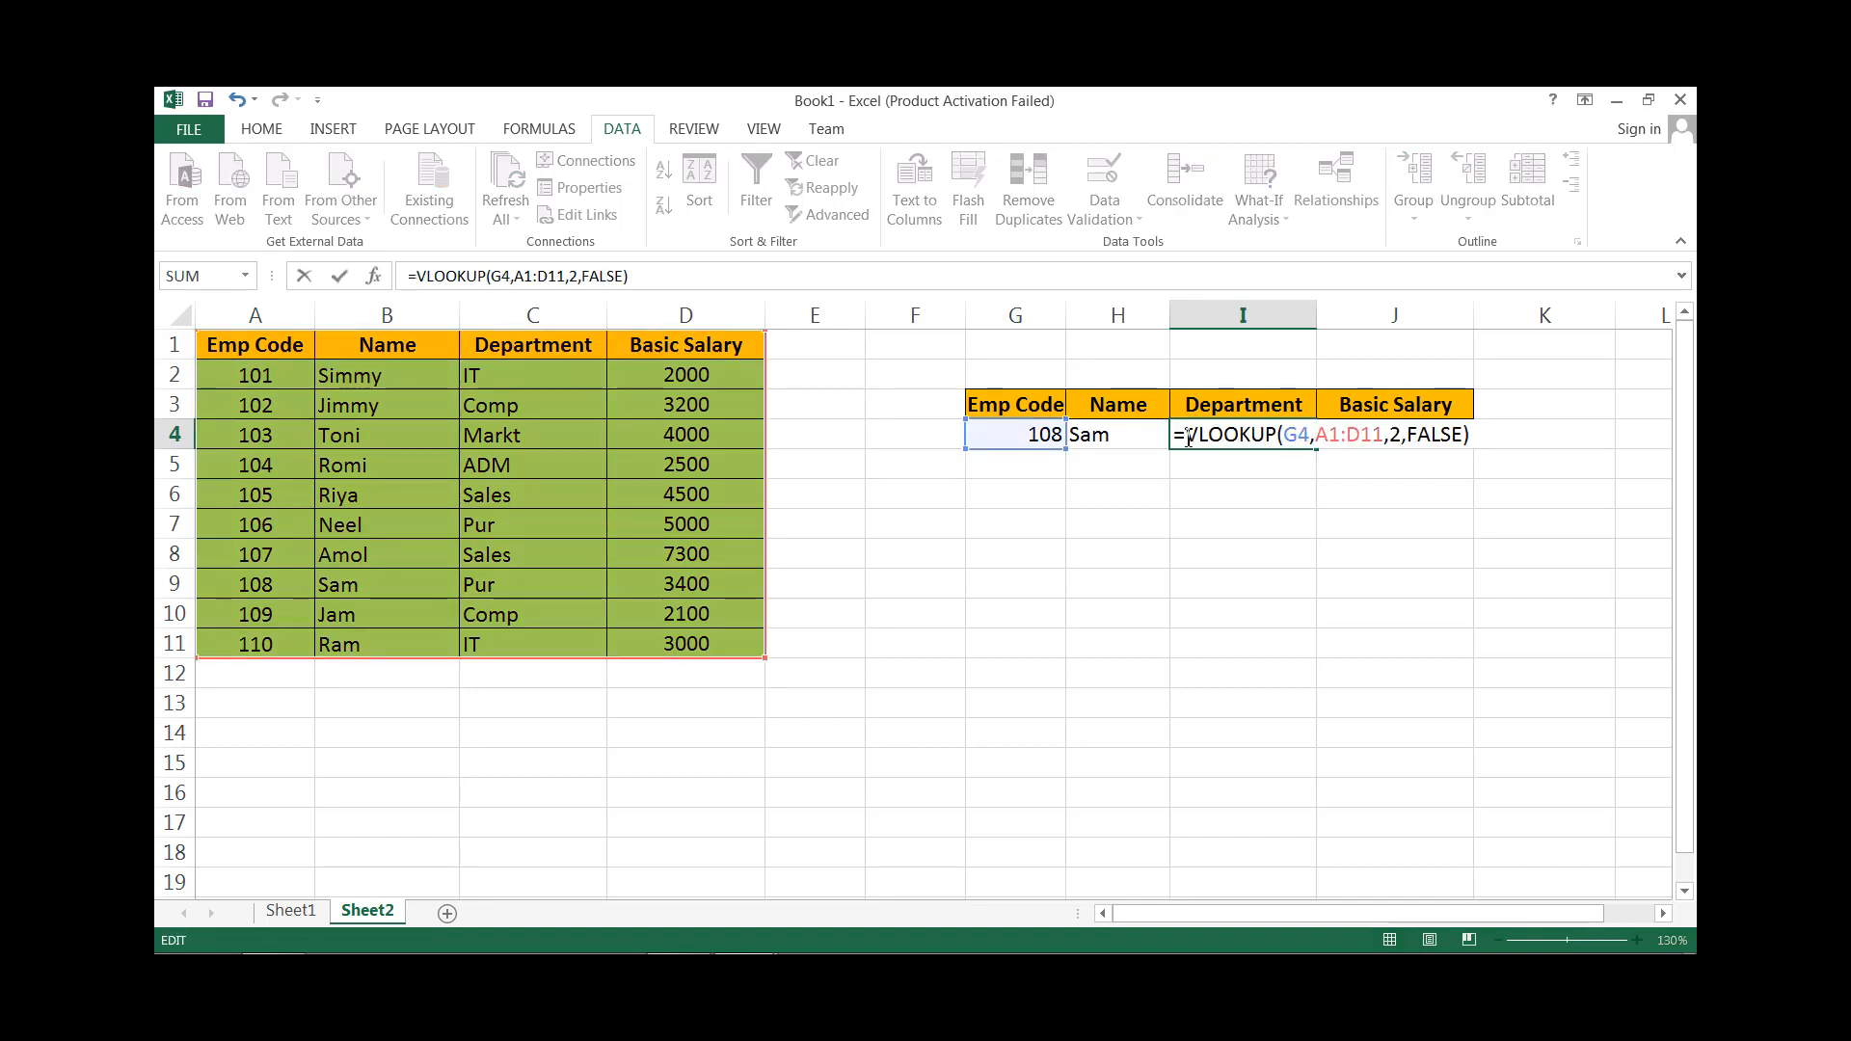
pyautogui.click(1403, 439)
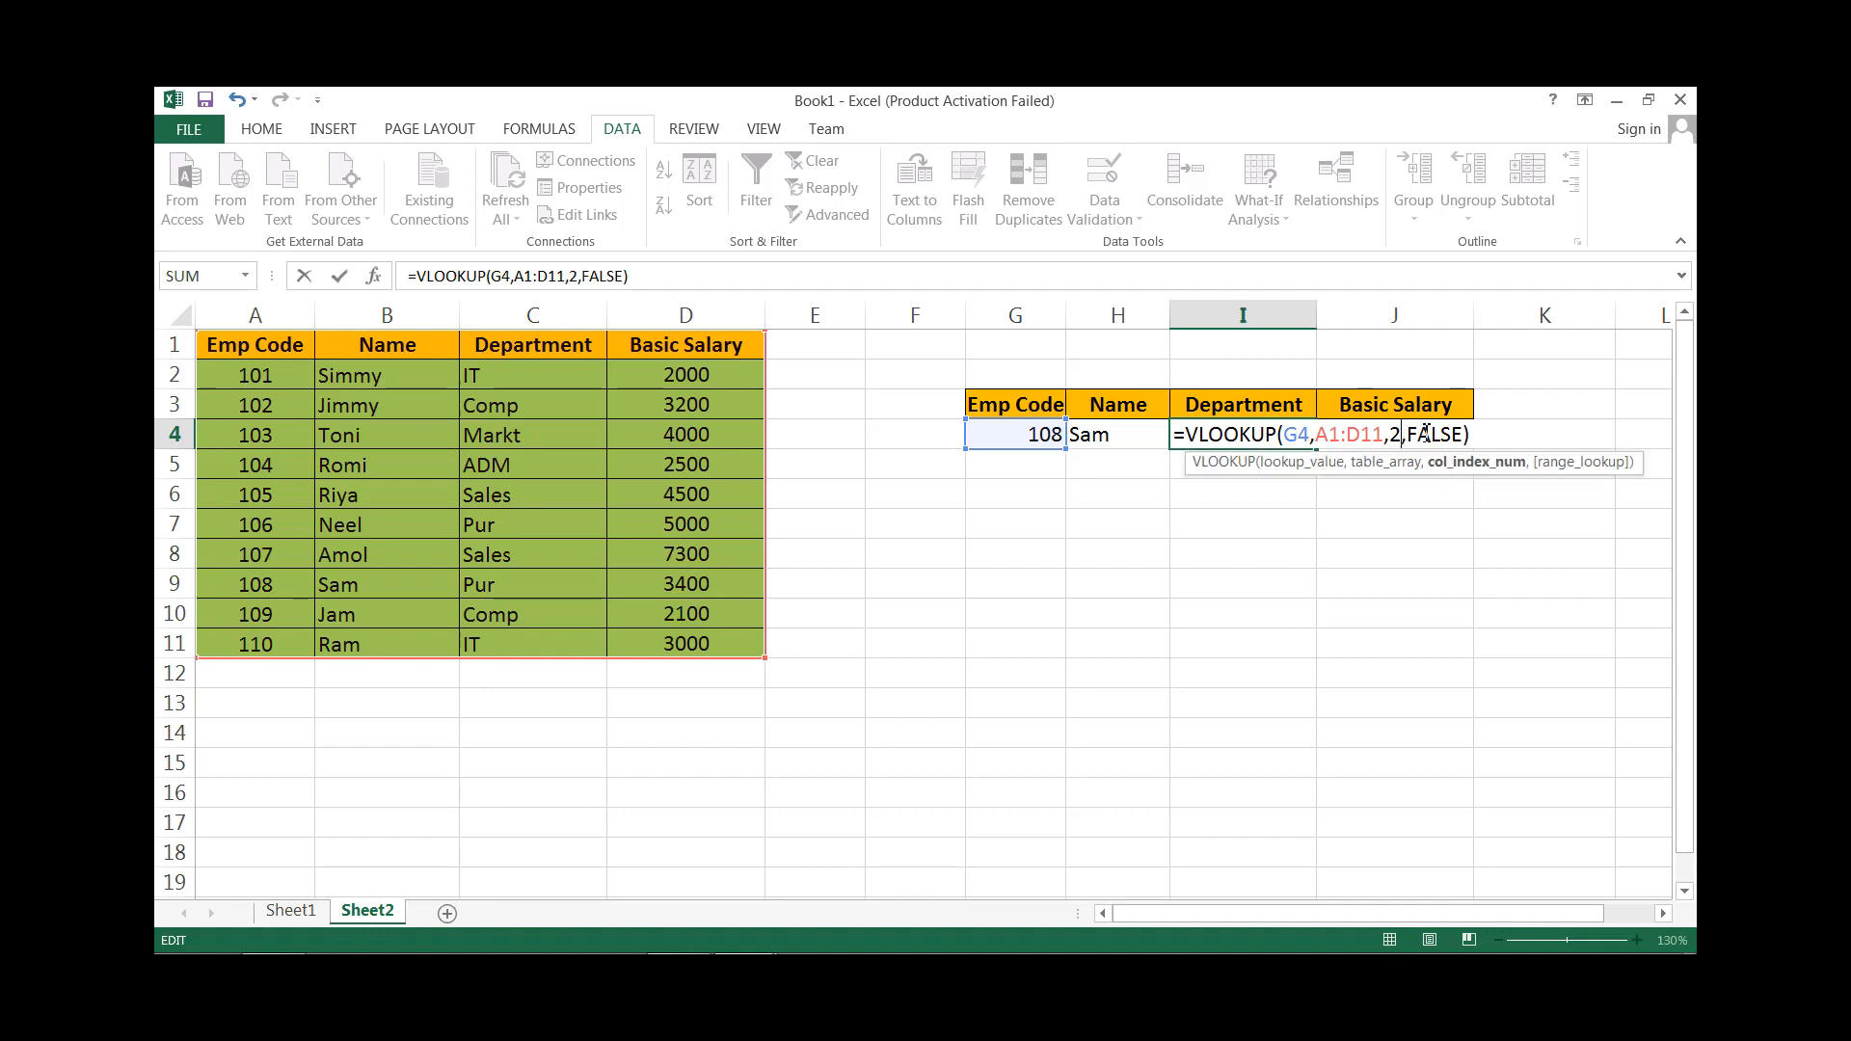
pyautogui.press('BackSpace')
pyautogui.write('3')
pyautogui.click(1489, 436)
pyautogui.press('Return')
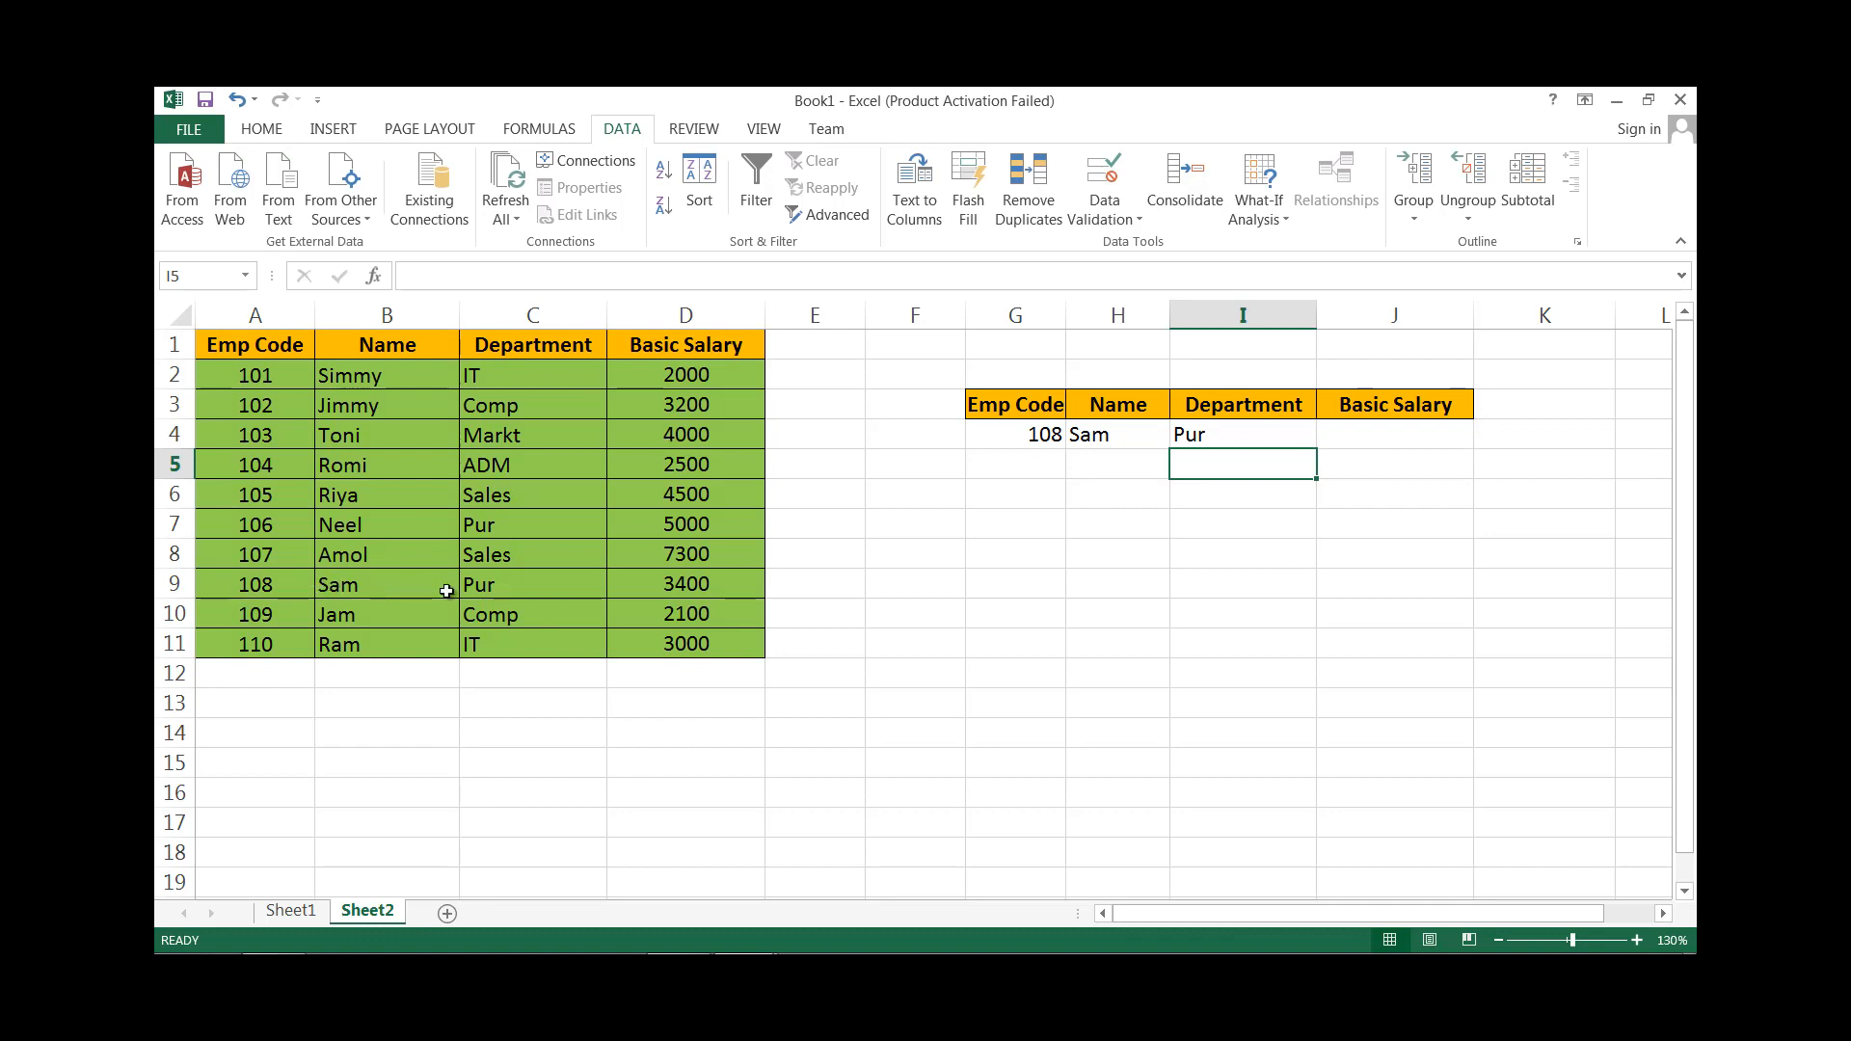
pyautogui.click(1421, 428)
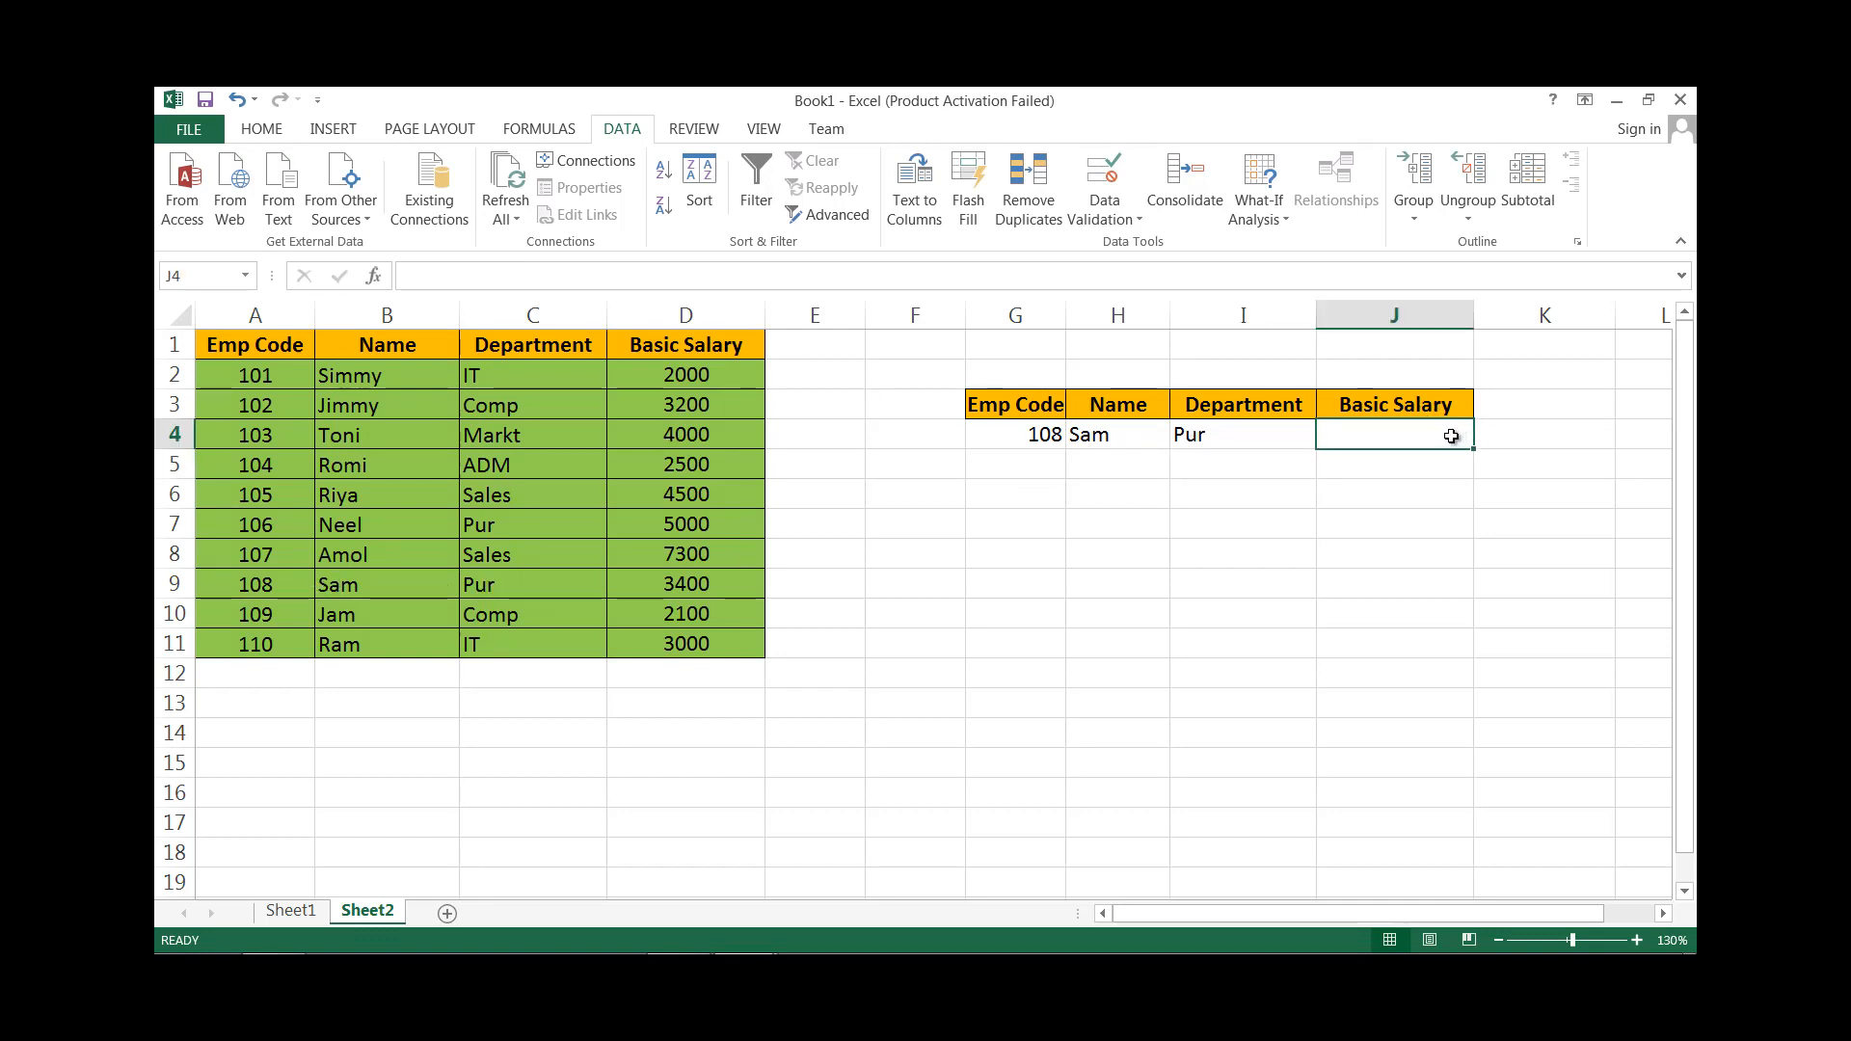
pyautogui.hotkey('ctrl', 'v')
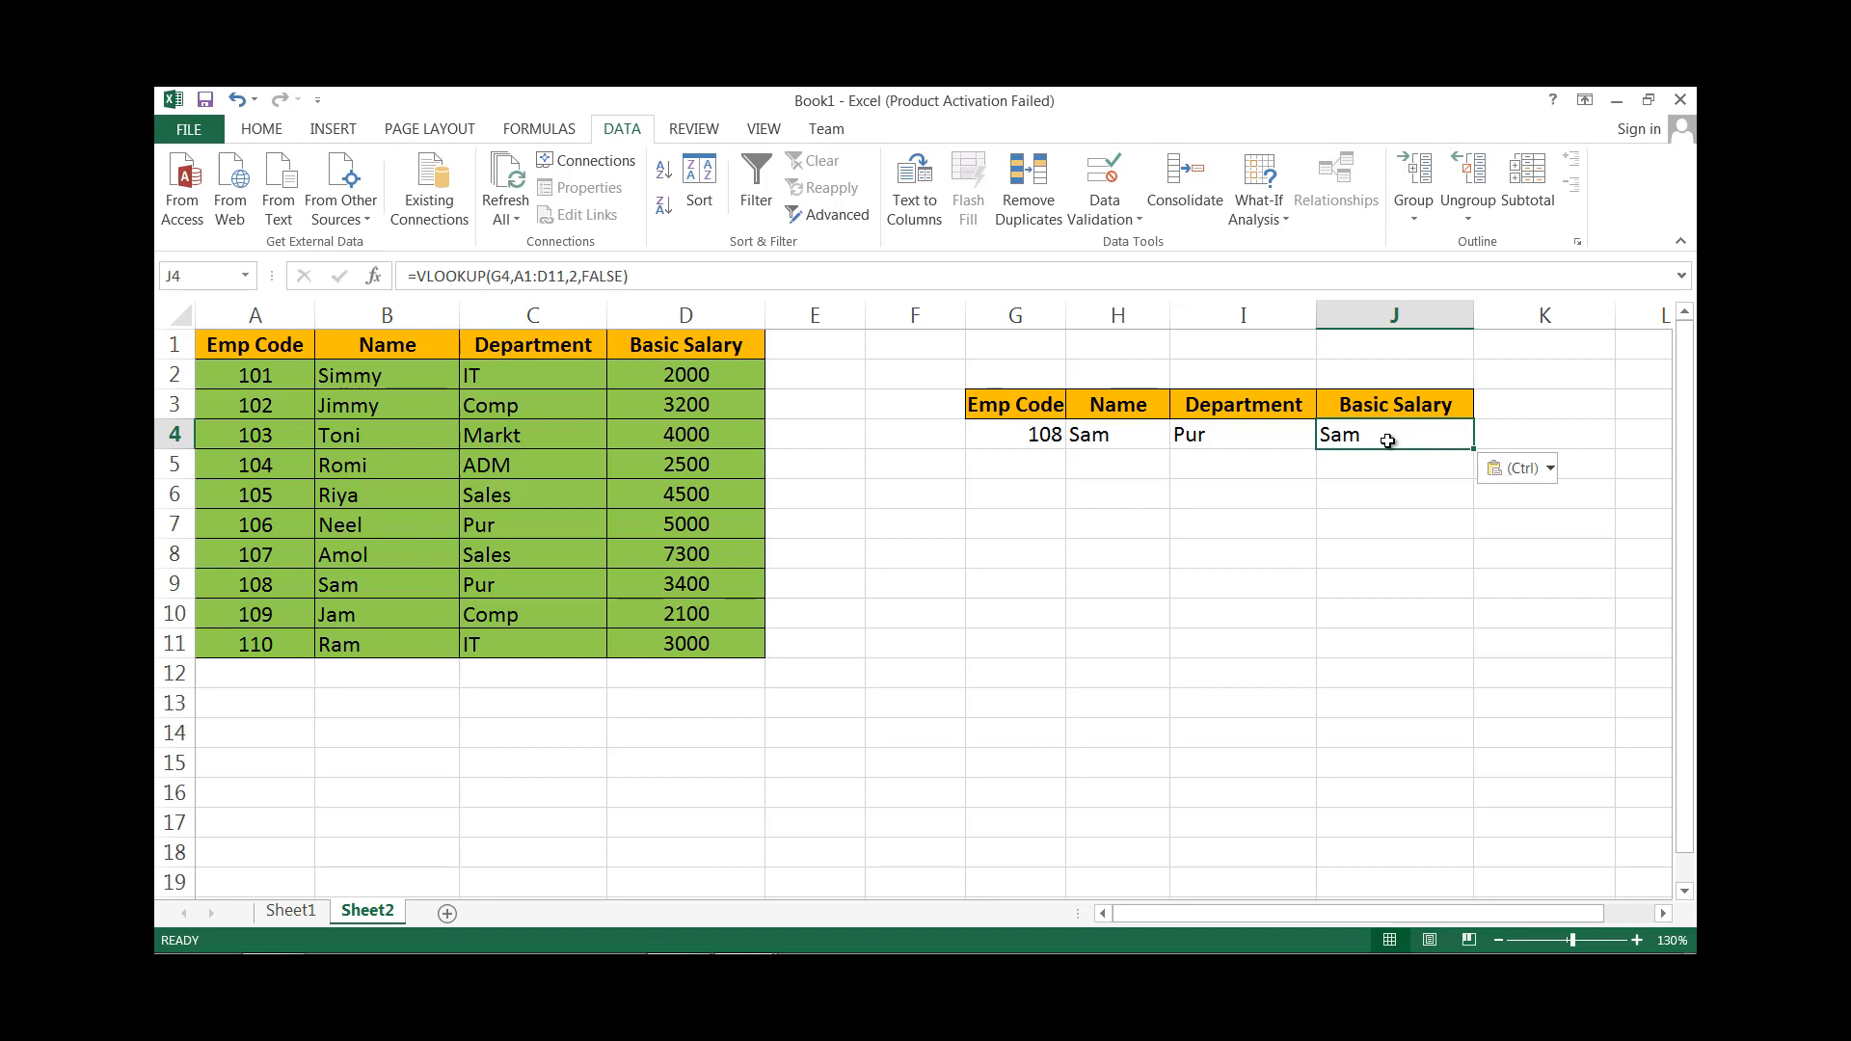
pyautogui.press('Delete')
# Paste the copied VLOOKUP formula into J4, remove the duplicate equals sign, and set the column index to 3.
pyautogui.doubleClick(1390, 441)
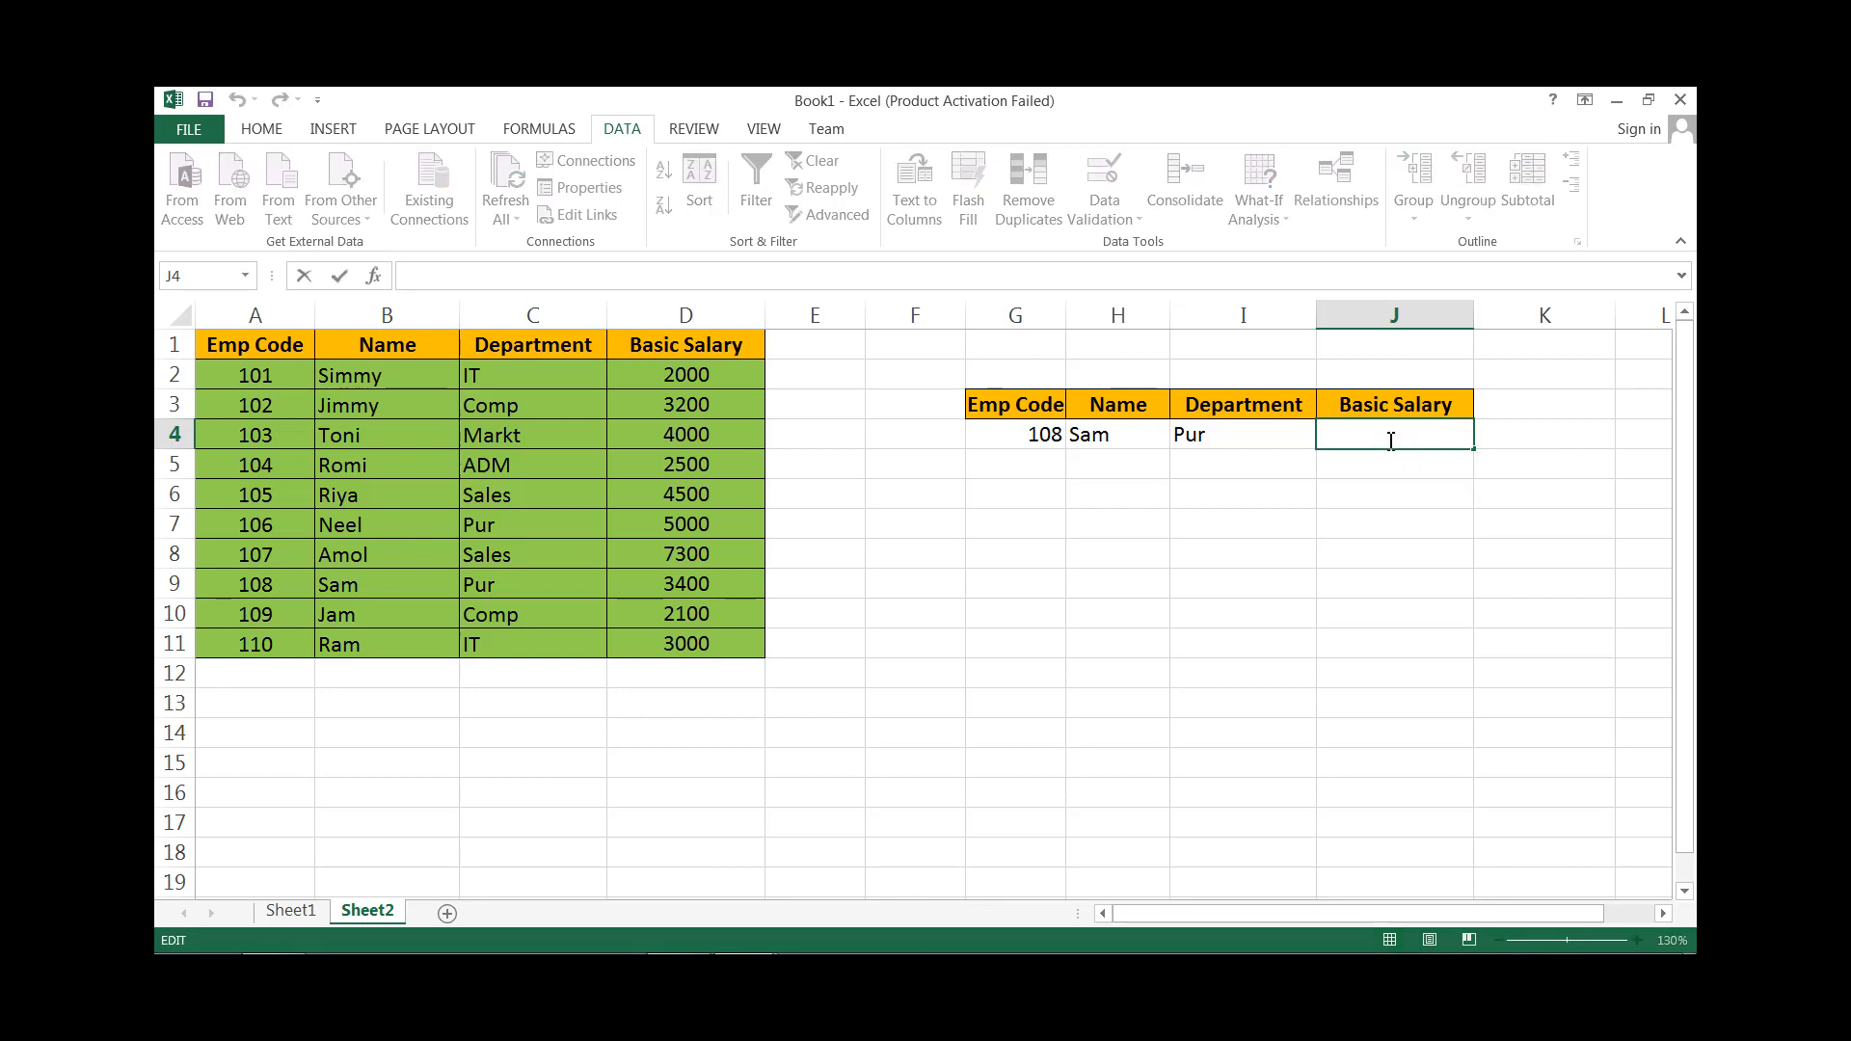
pyautogui.write('=')
pyautogui.hotkey('ctrl', 'v')
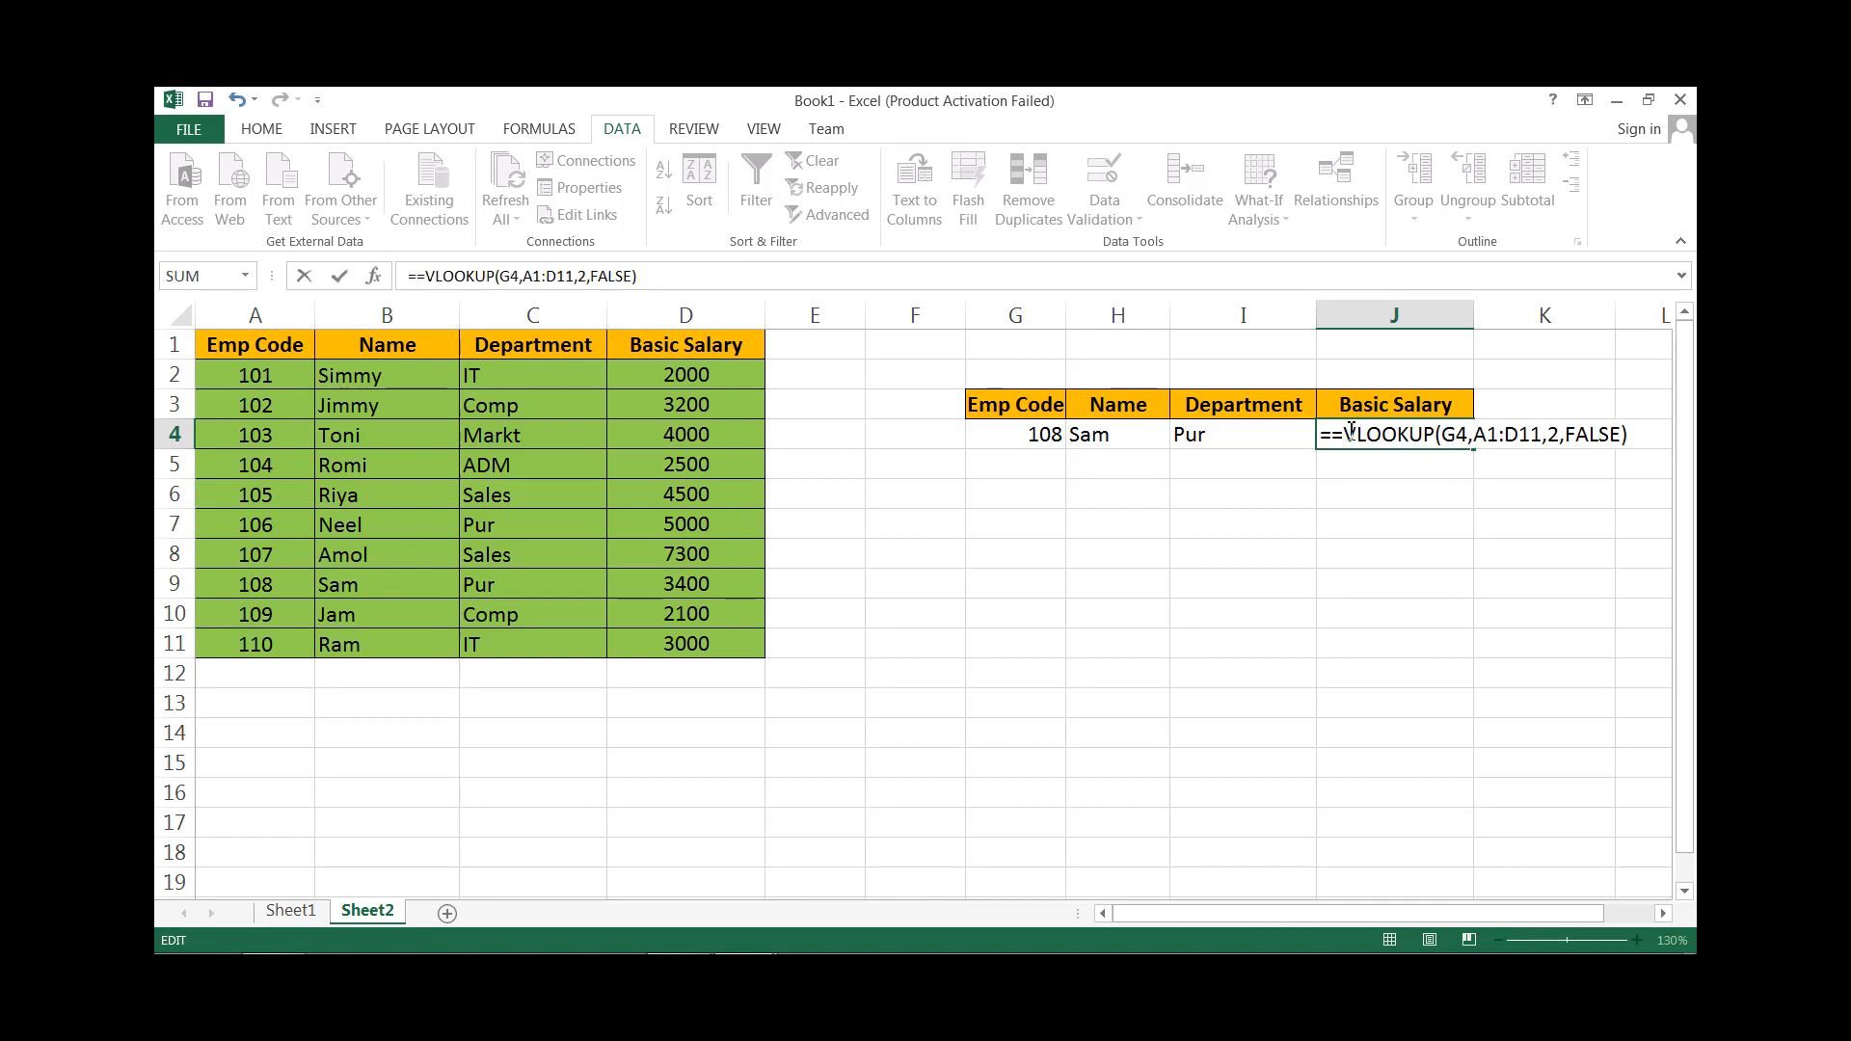
pyautogui.press('BackSpace')
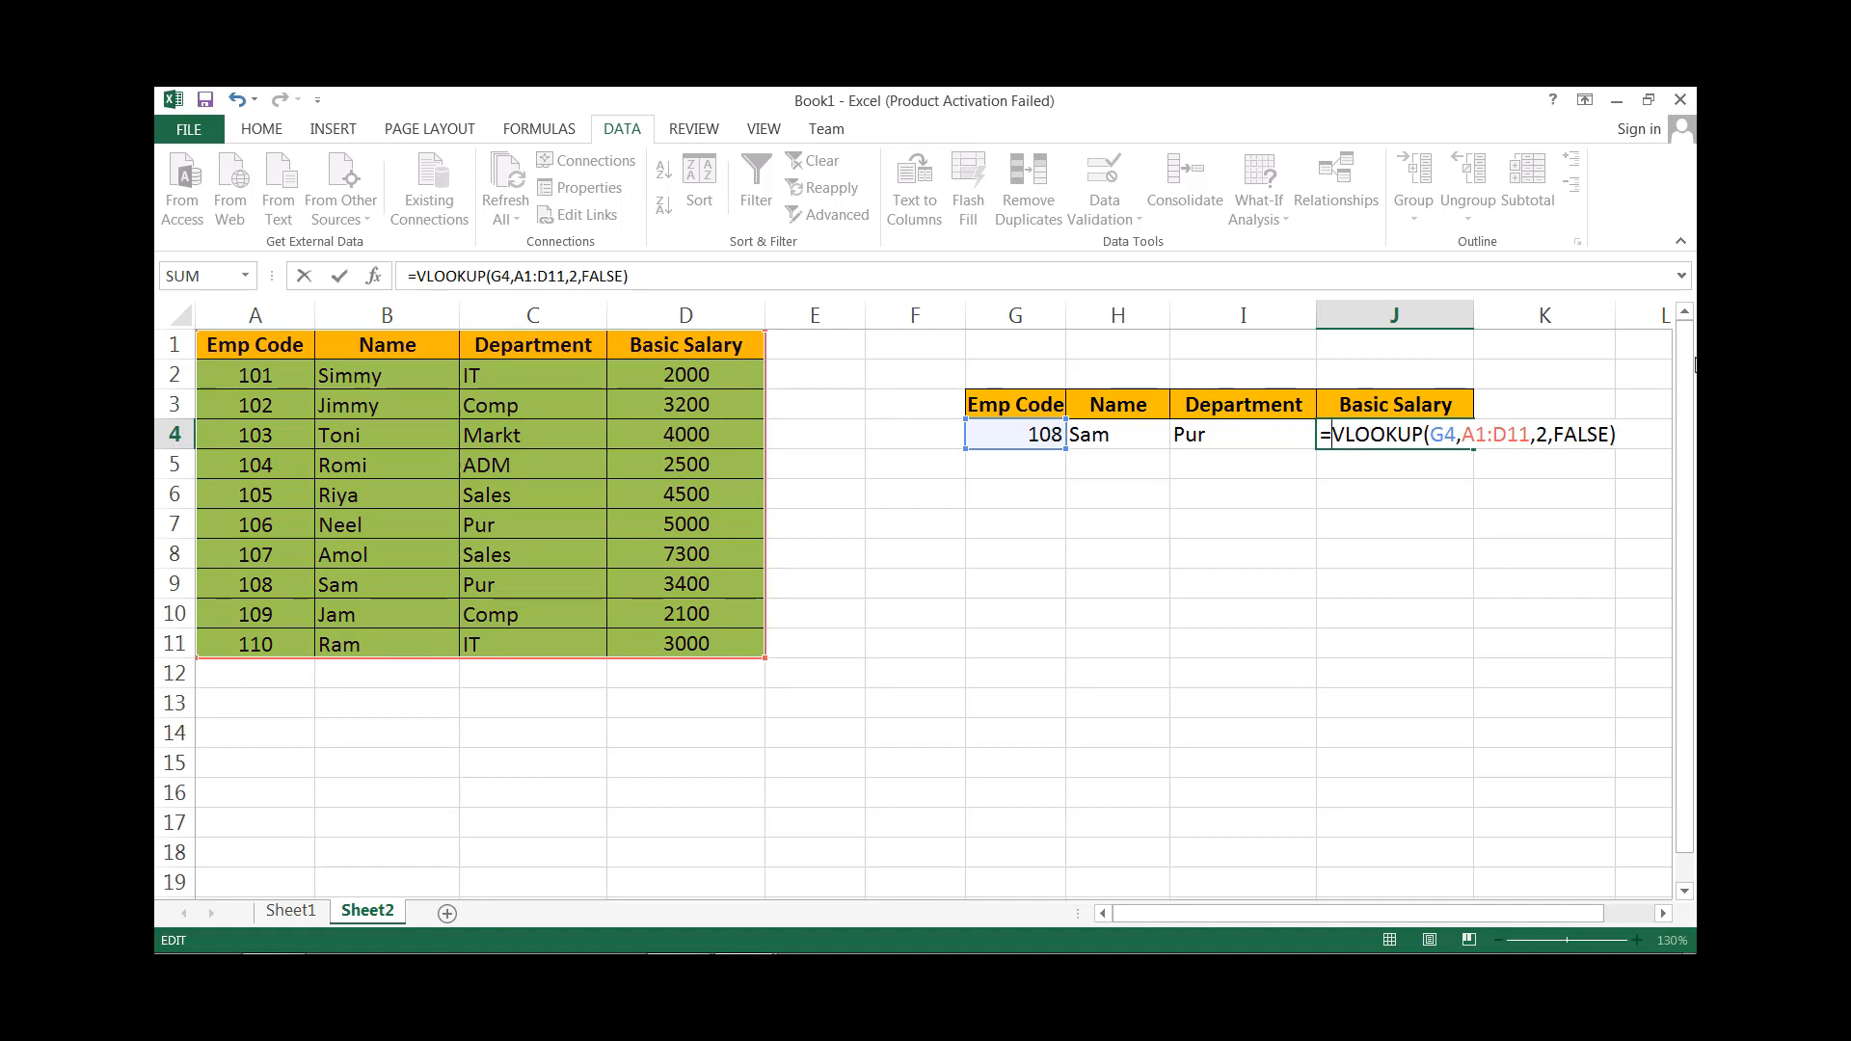
pyautogui.click(1546, 436)
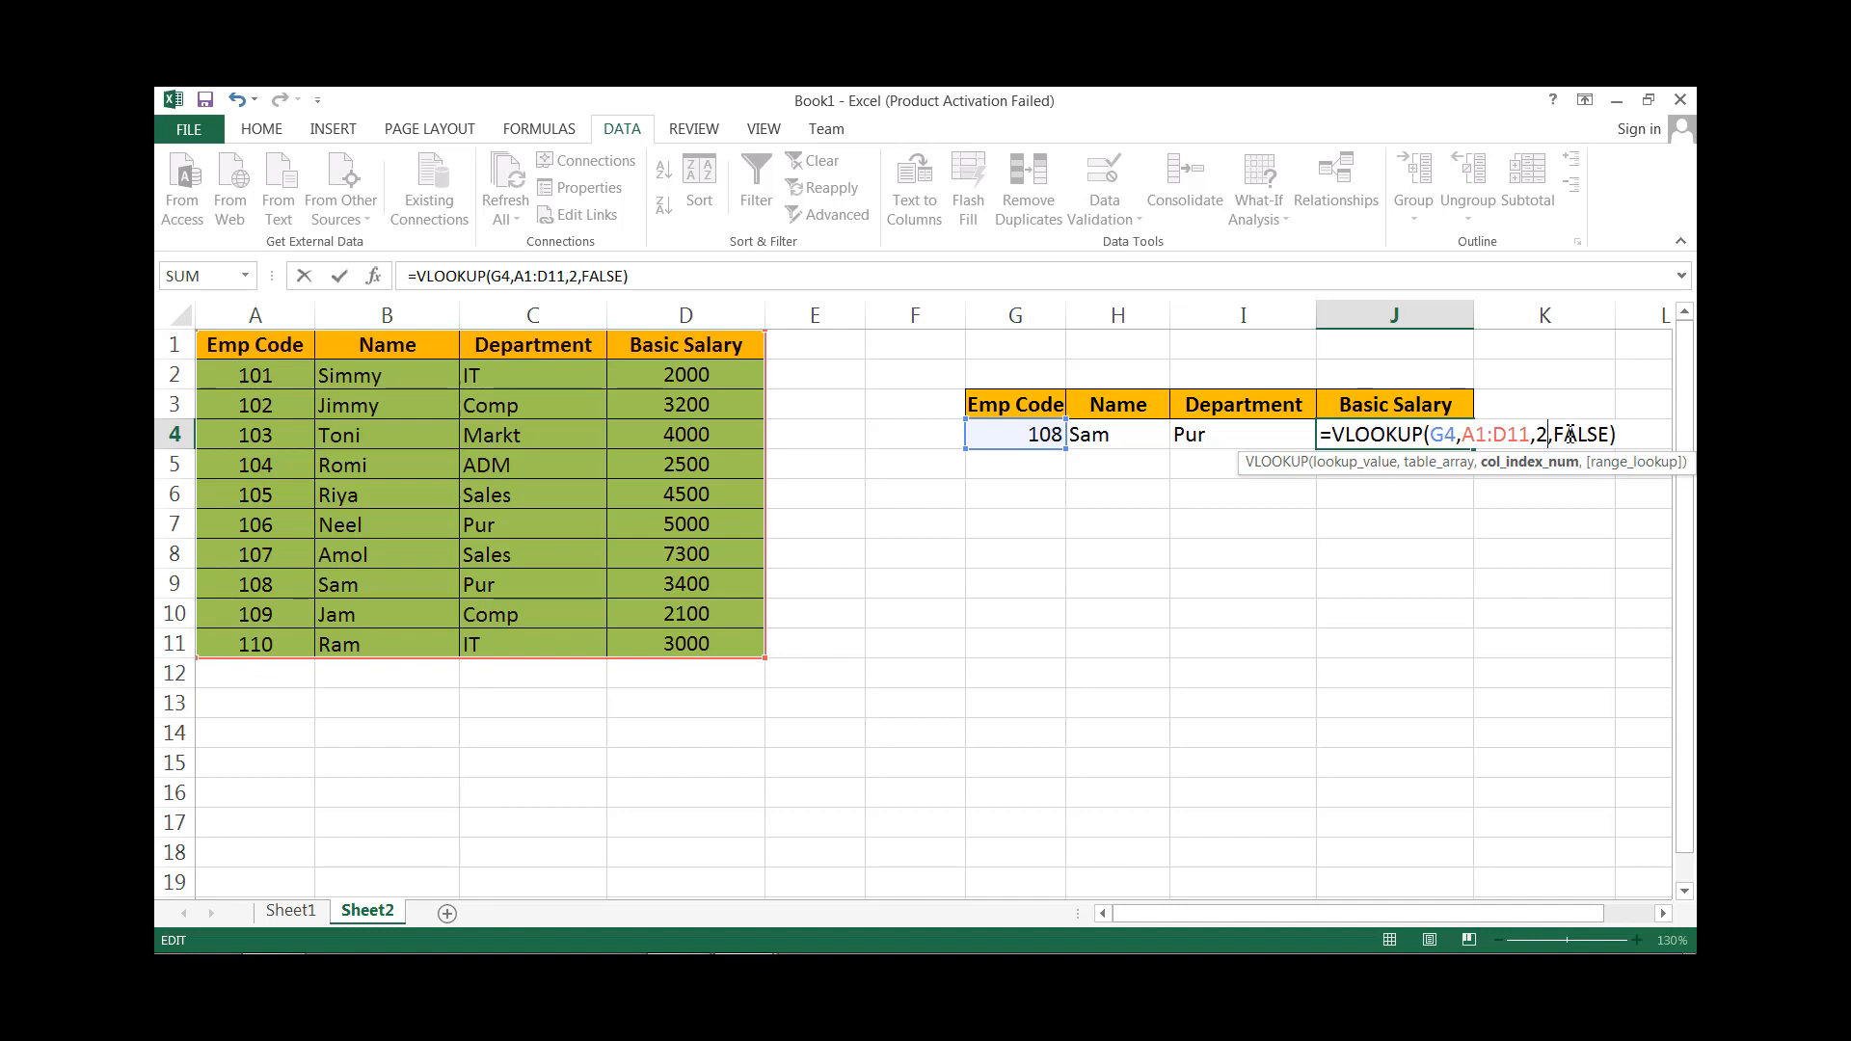
pyautogui.press('BackSpace')
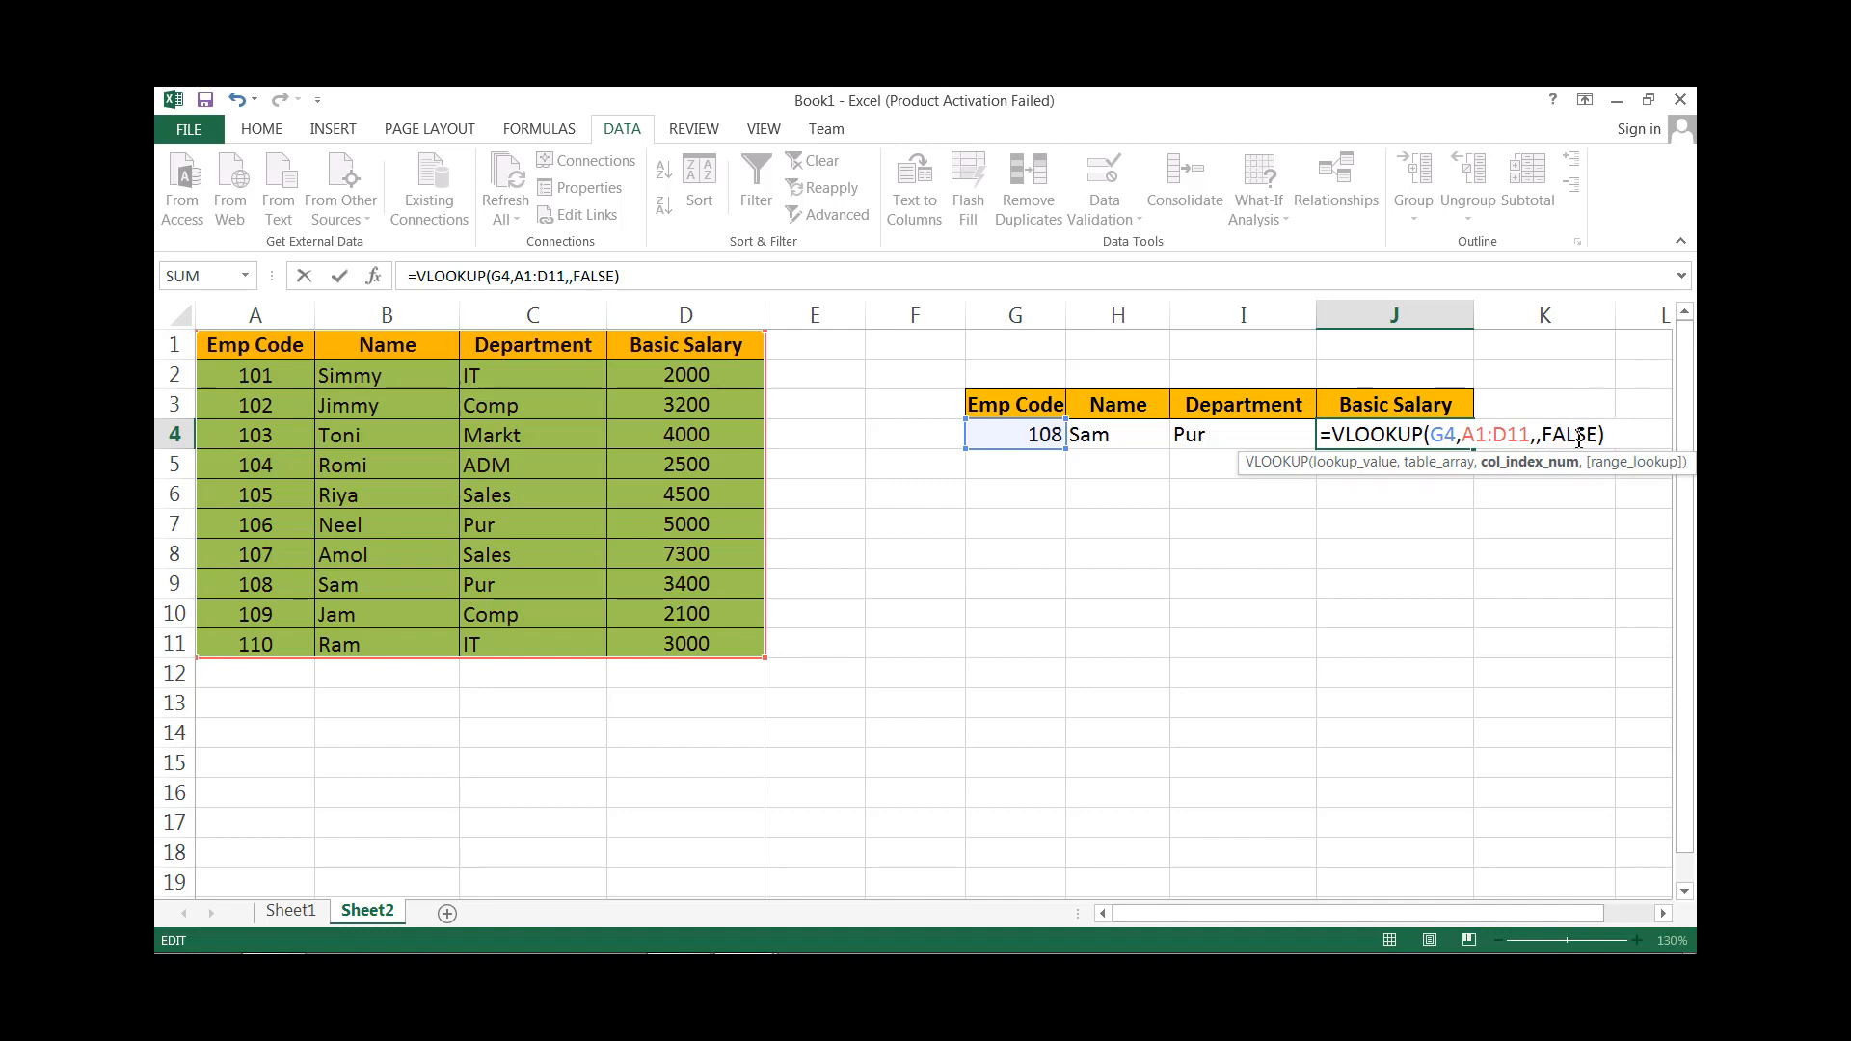
pyautogui.write('3')
pyautogui.press('Return')
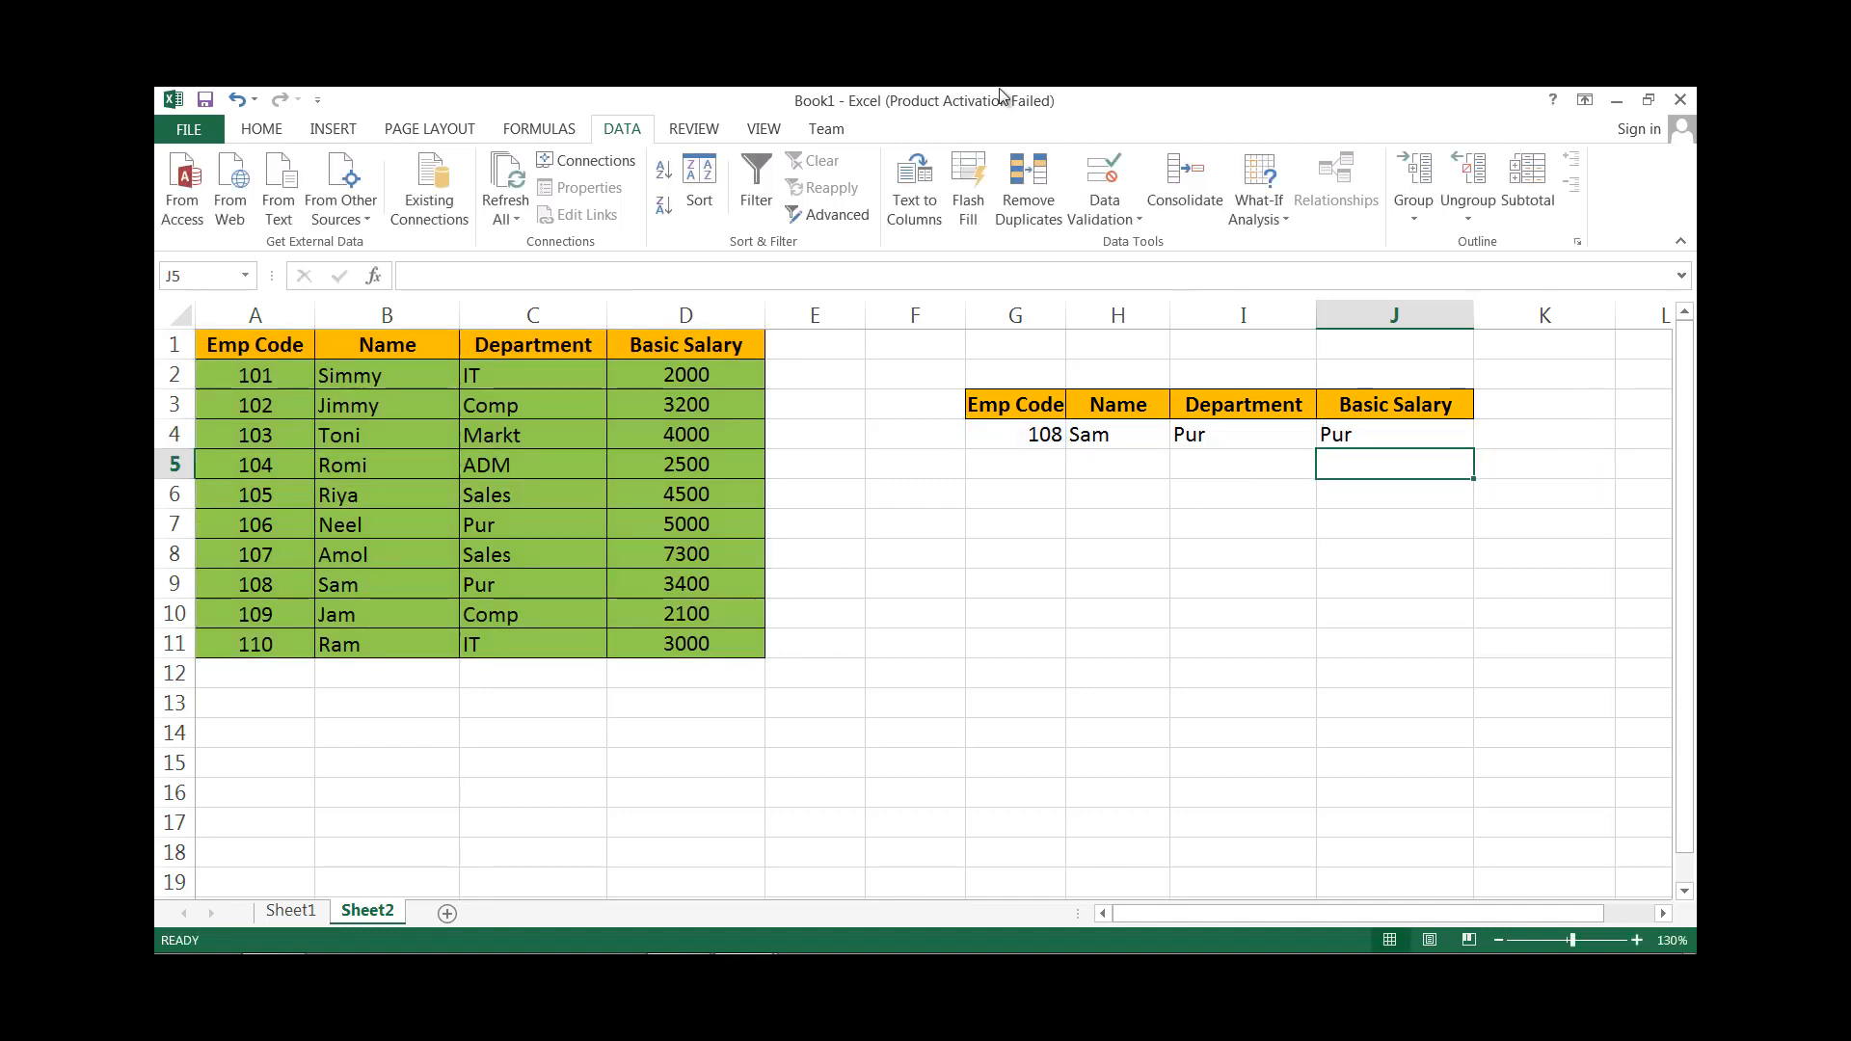
# Choose employee code 109 from the dropdown in G4 and widen column G to fit the Emp Code heading comfortably.
pyautogui.click(1013, 431)
pyautogui.click(1070, 439)
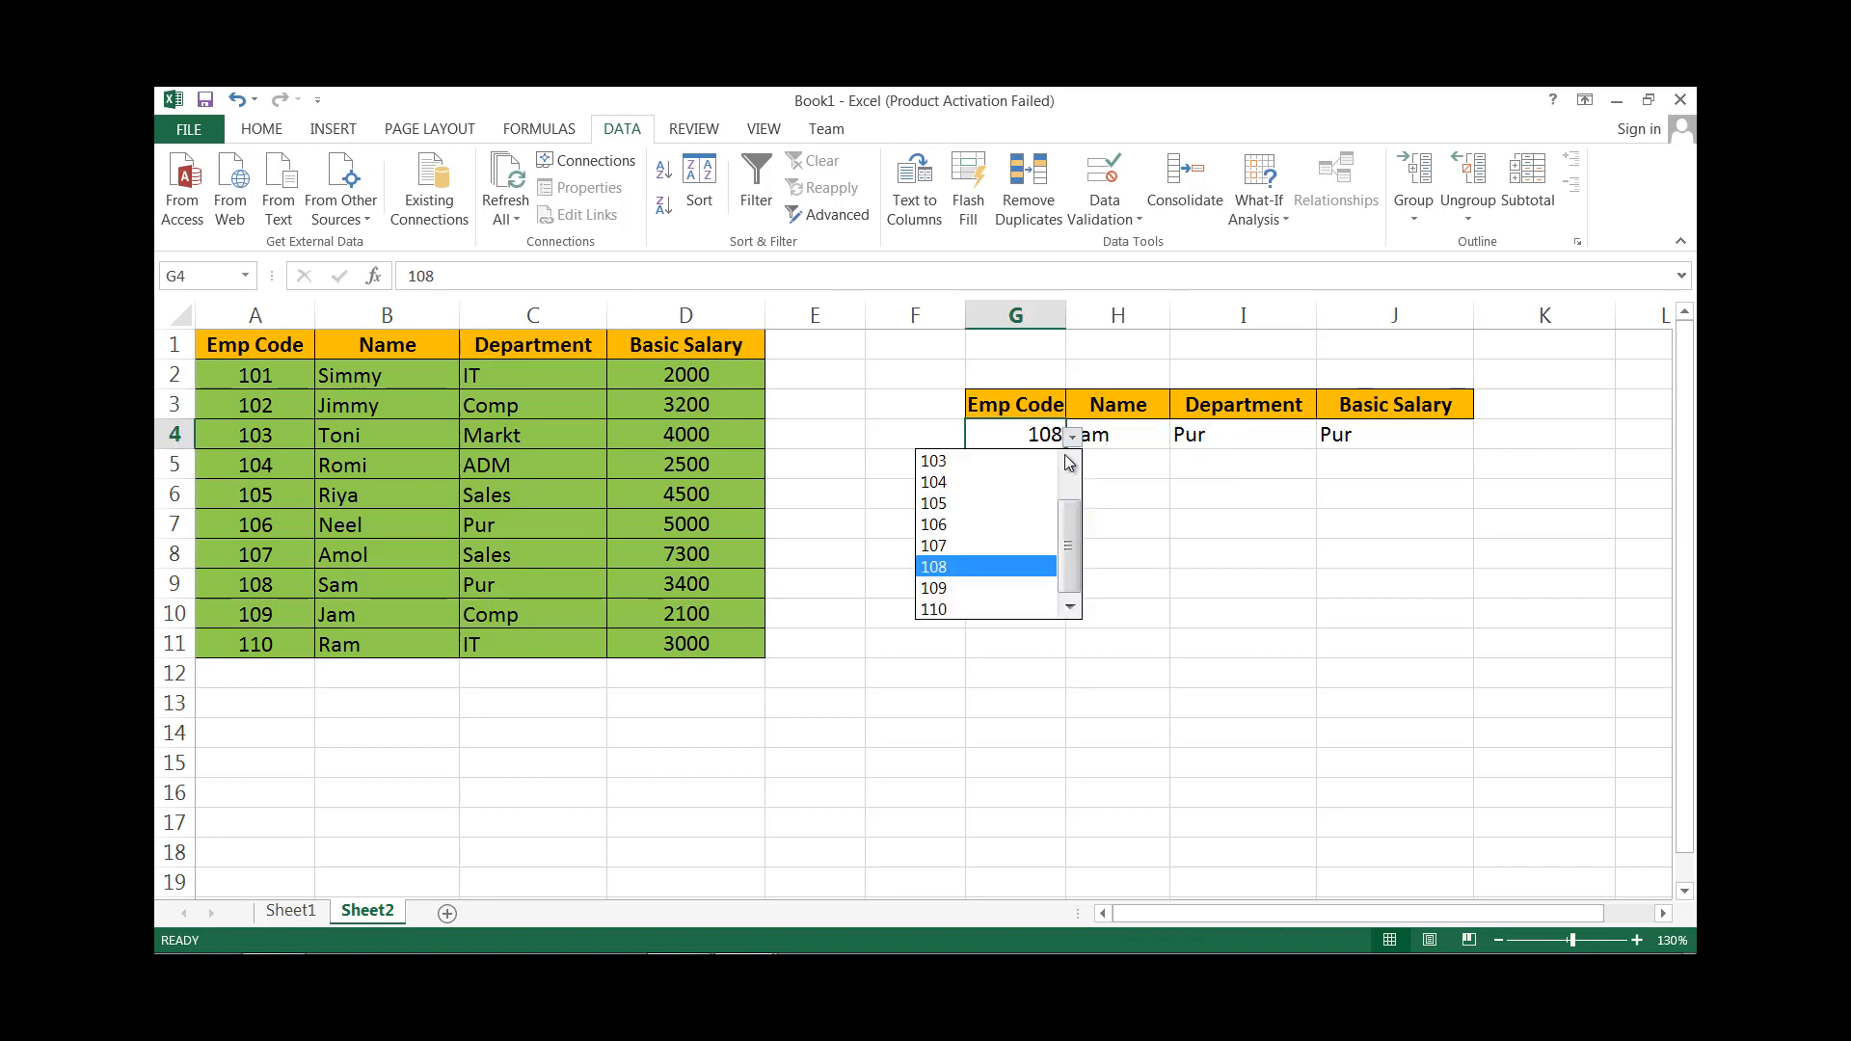
pyautogui.click(993, 587)
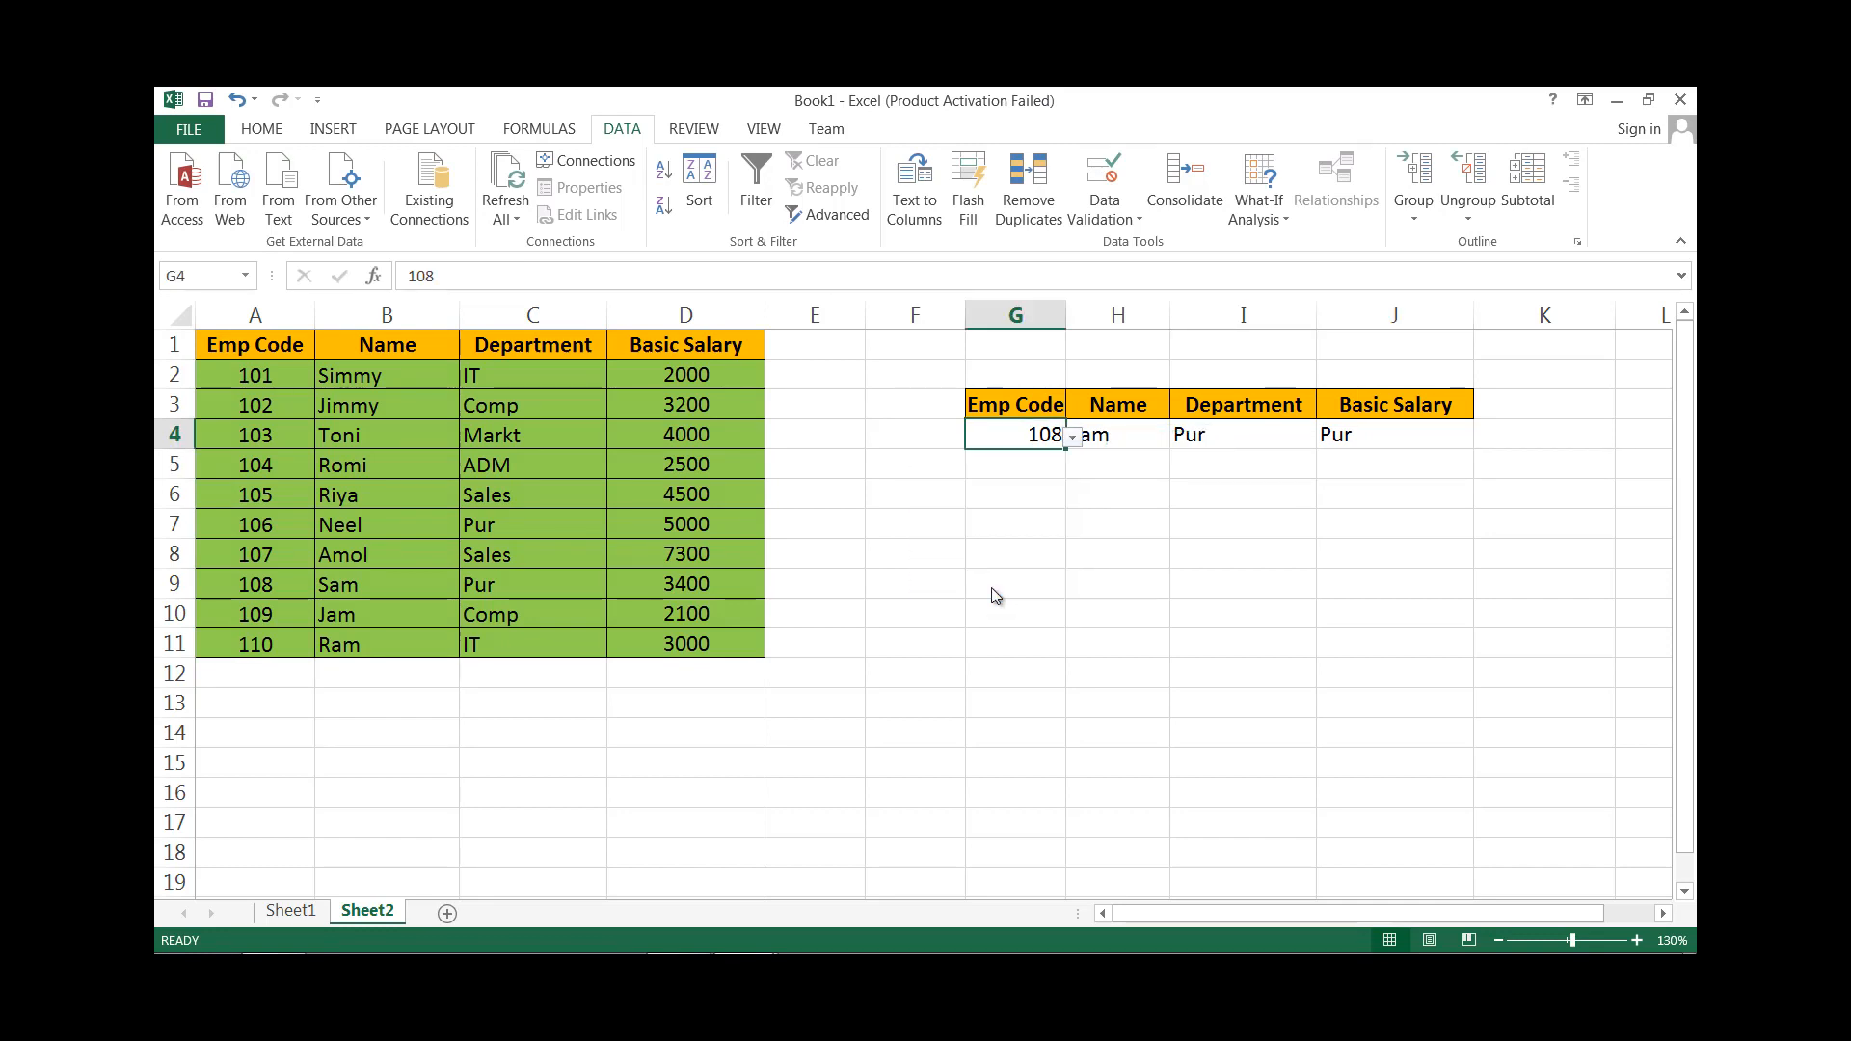
pyautogui.click(1072, 439)
pyautogui.press('Escape')
pyautogui.moveTo(1065, 307); pyautogui.dragTo(1133, 306)
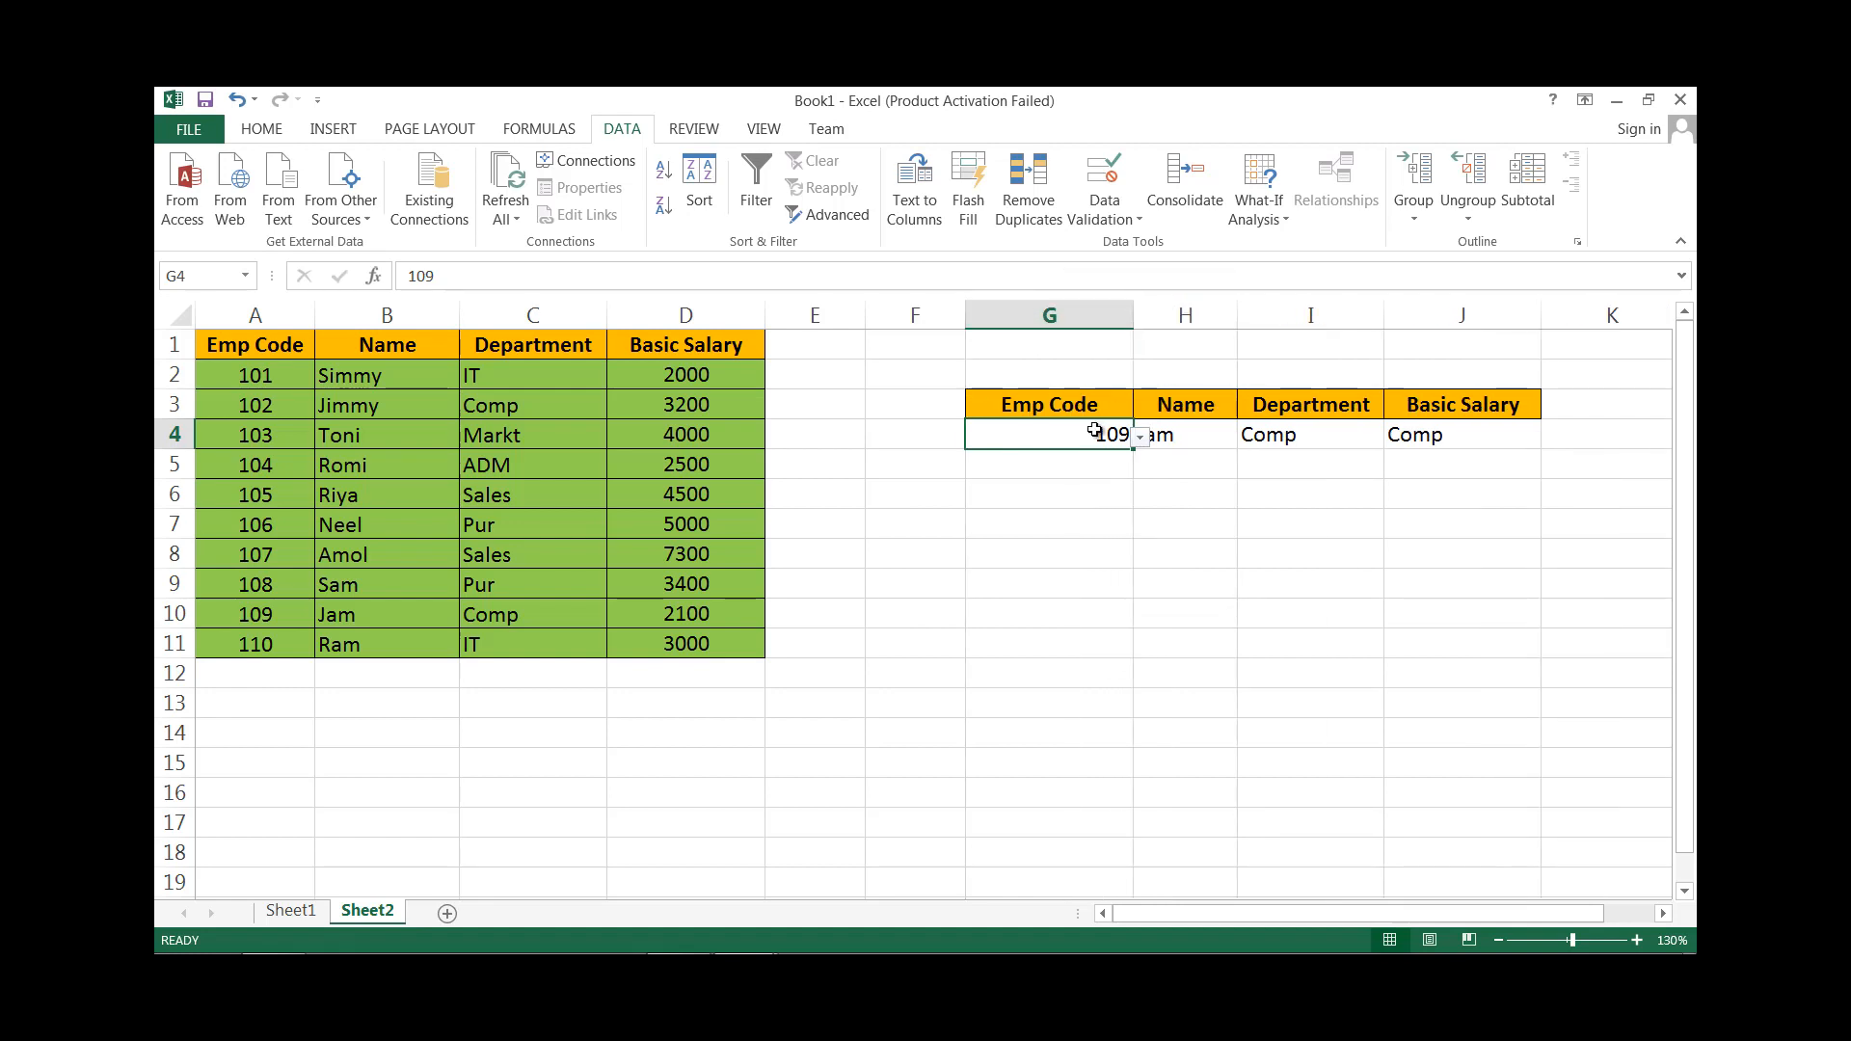
# Widen column H slightly and center the name result in H4.
pyautogui.click(1184, 435)
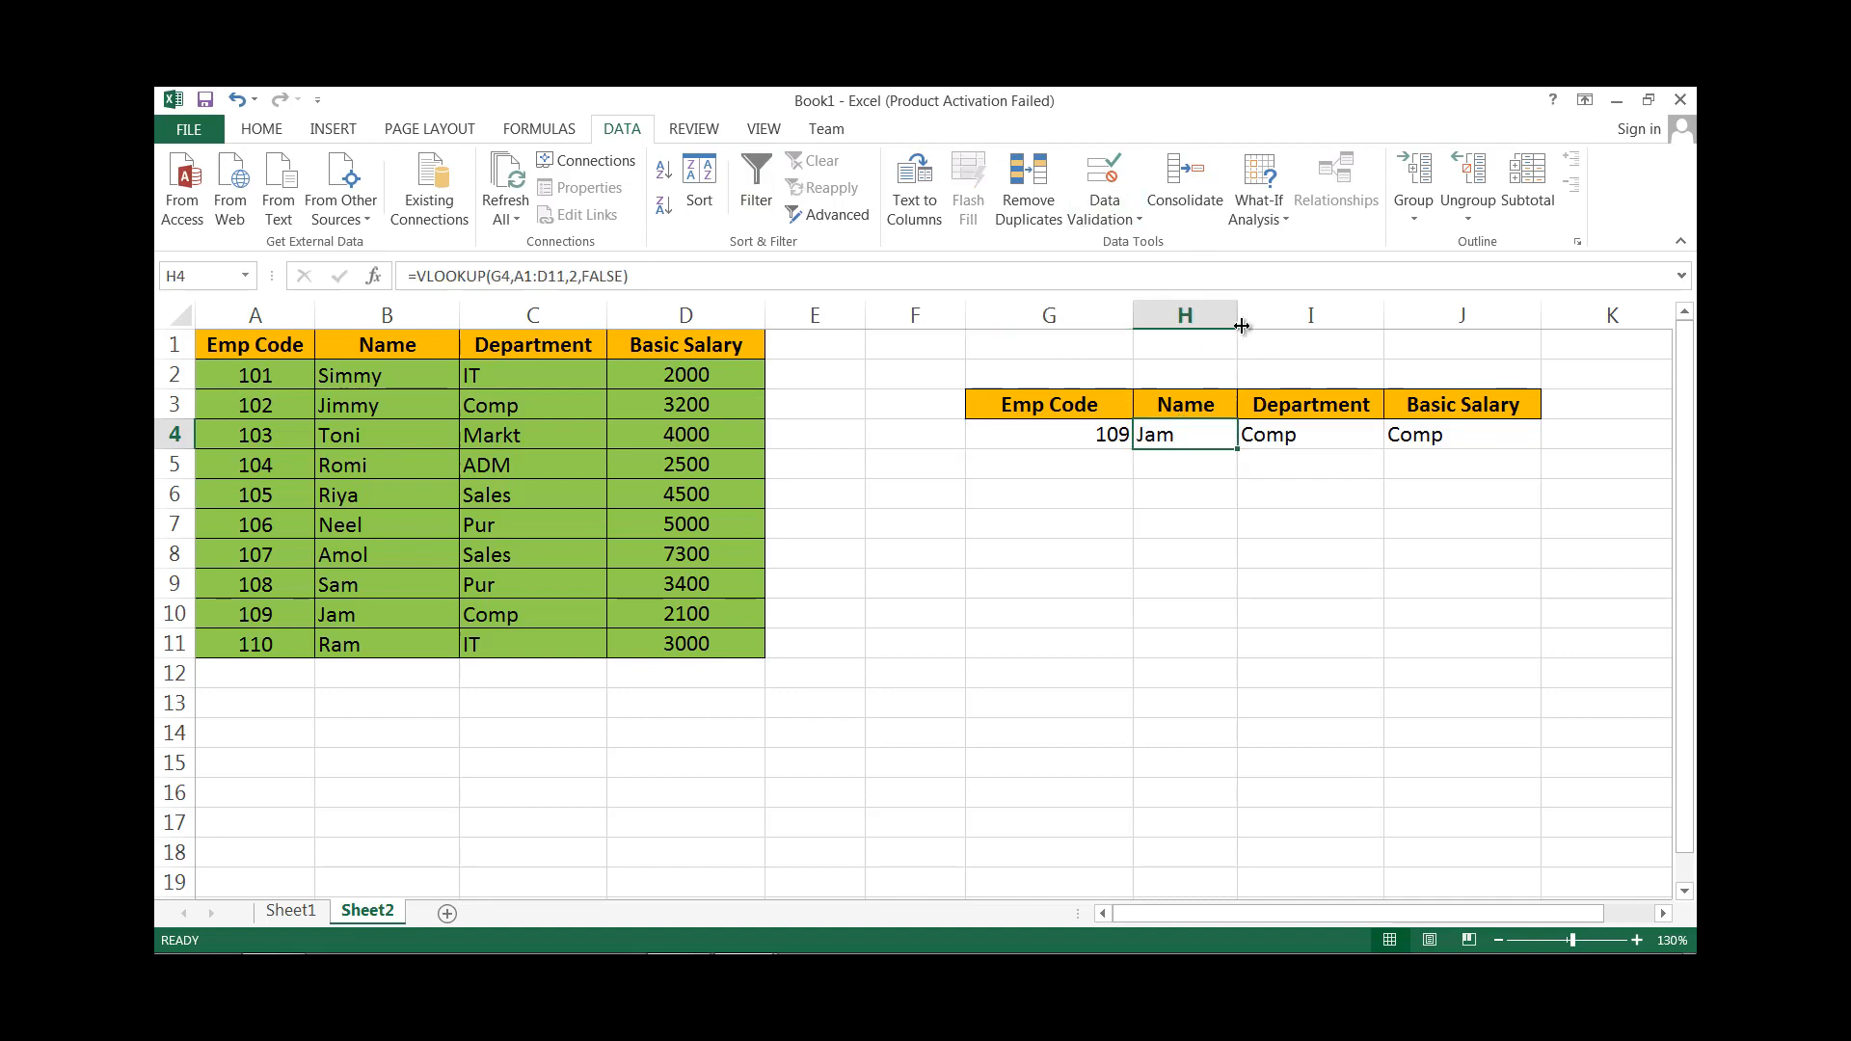
pyautogui.moveTo(1237, 316); pyautogui.dragTo(1272, 316)
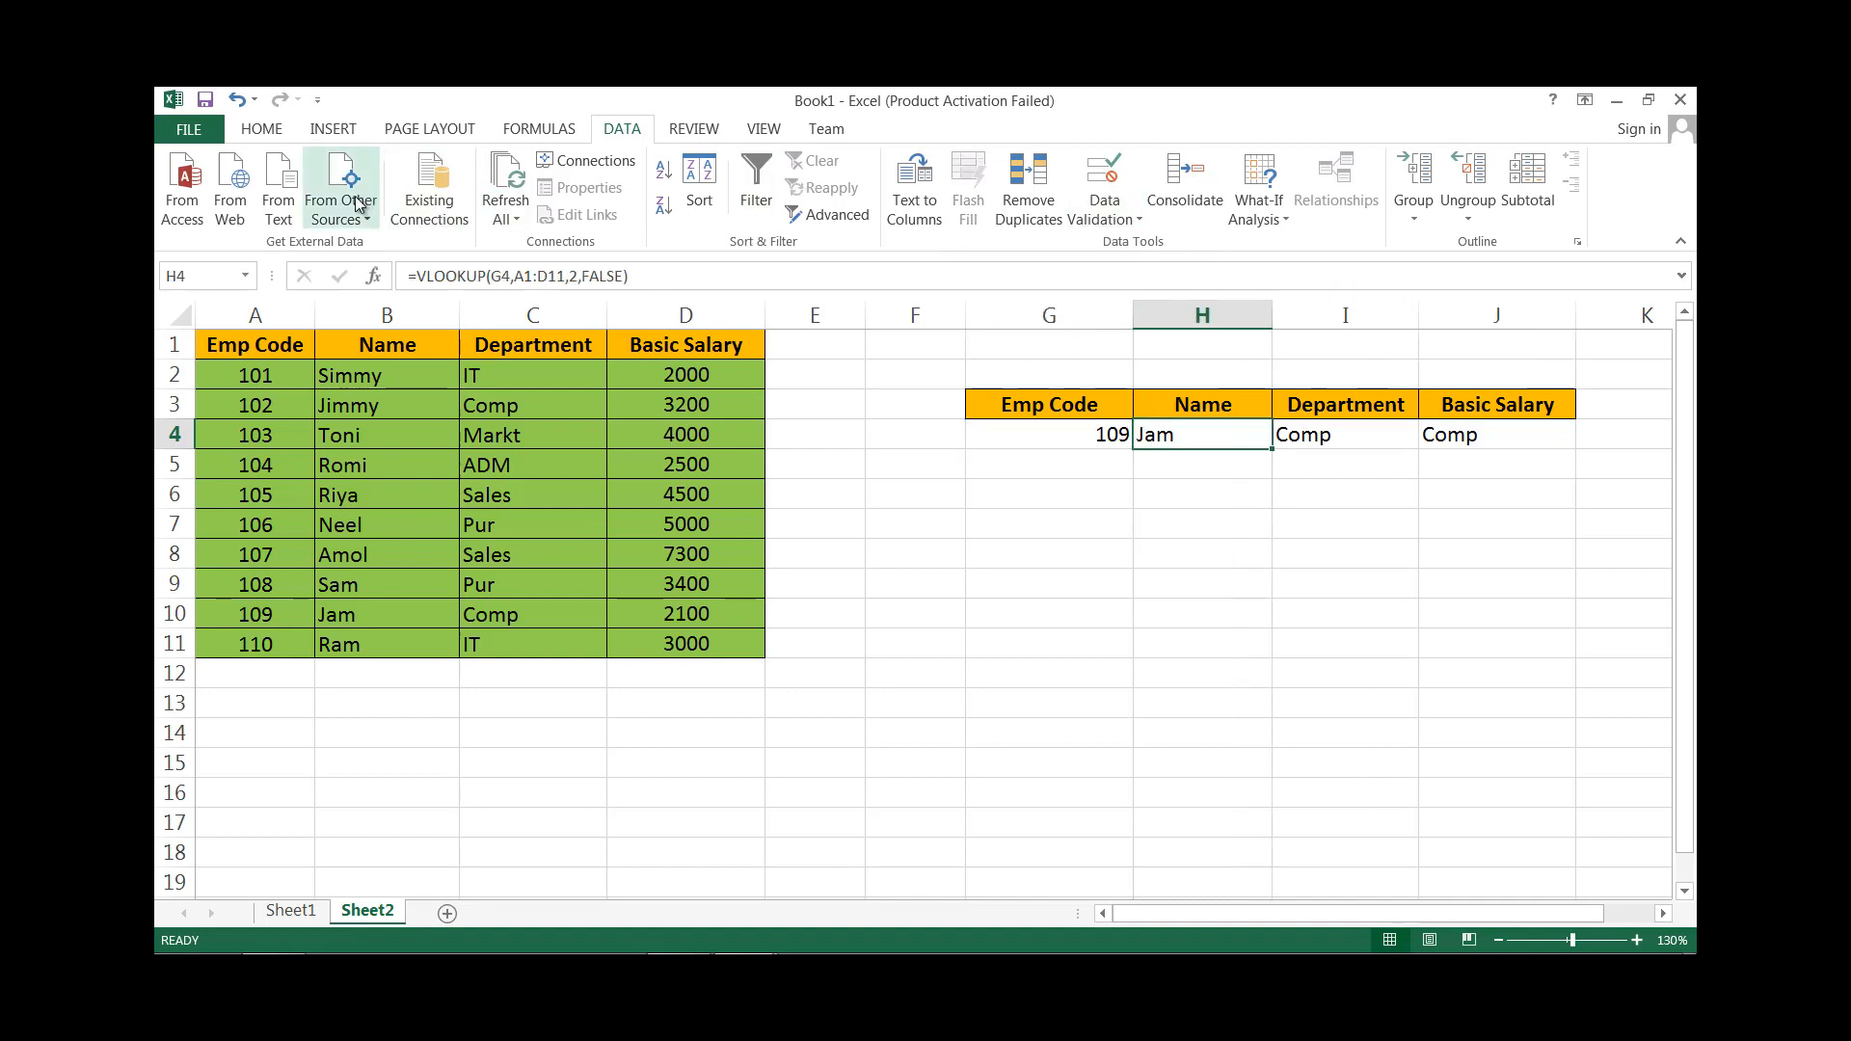
pyautogui.click(265, 133)
pyautogui.click(607, 217)
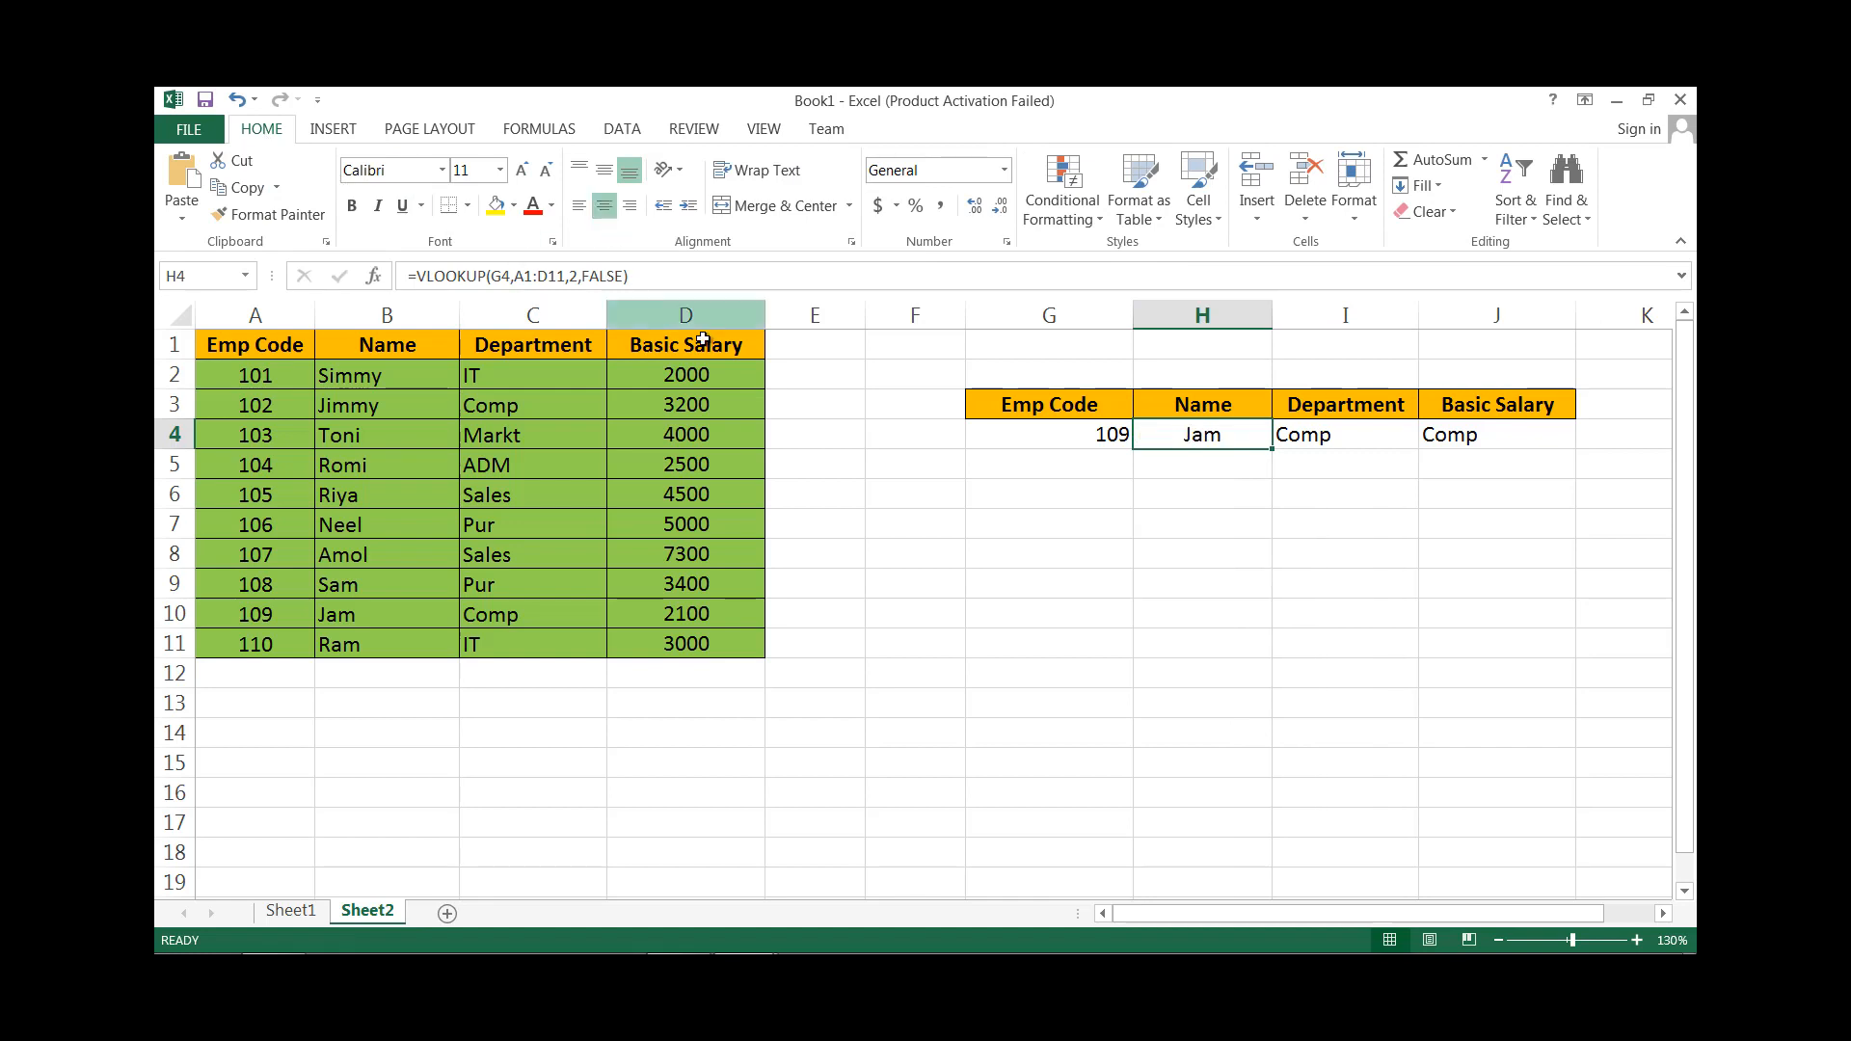
# Try the employee code dropdown in G4 by choosing 106 and 109, and finish with 110 selected.
pyautogui.click(1124, 451)
pyautogui.click(1138, 444)
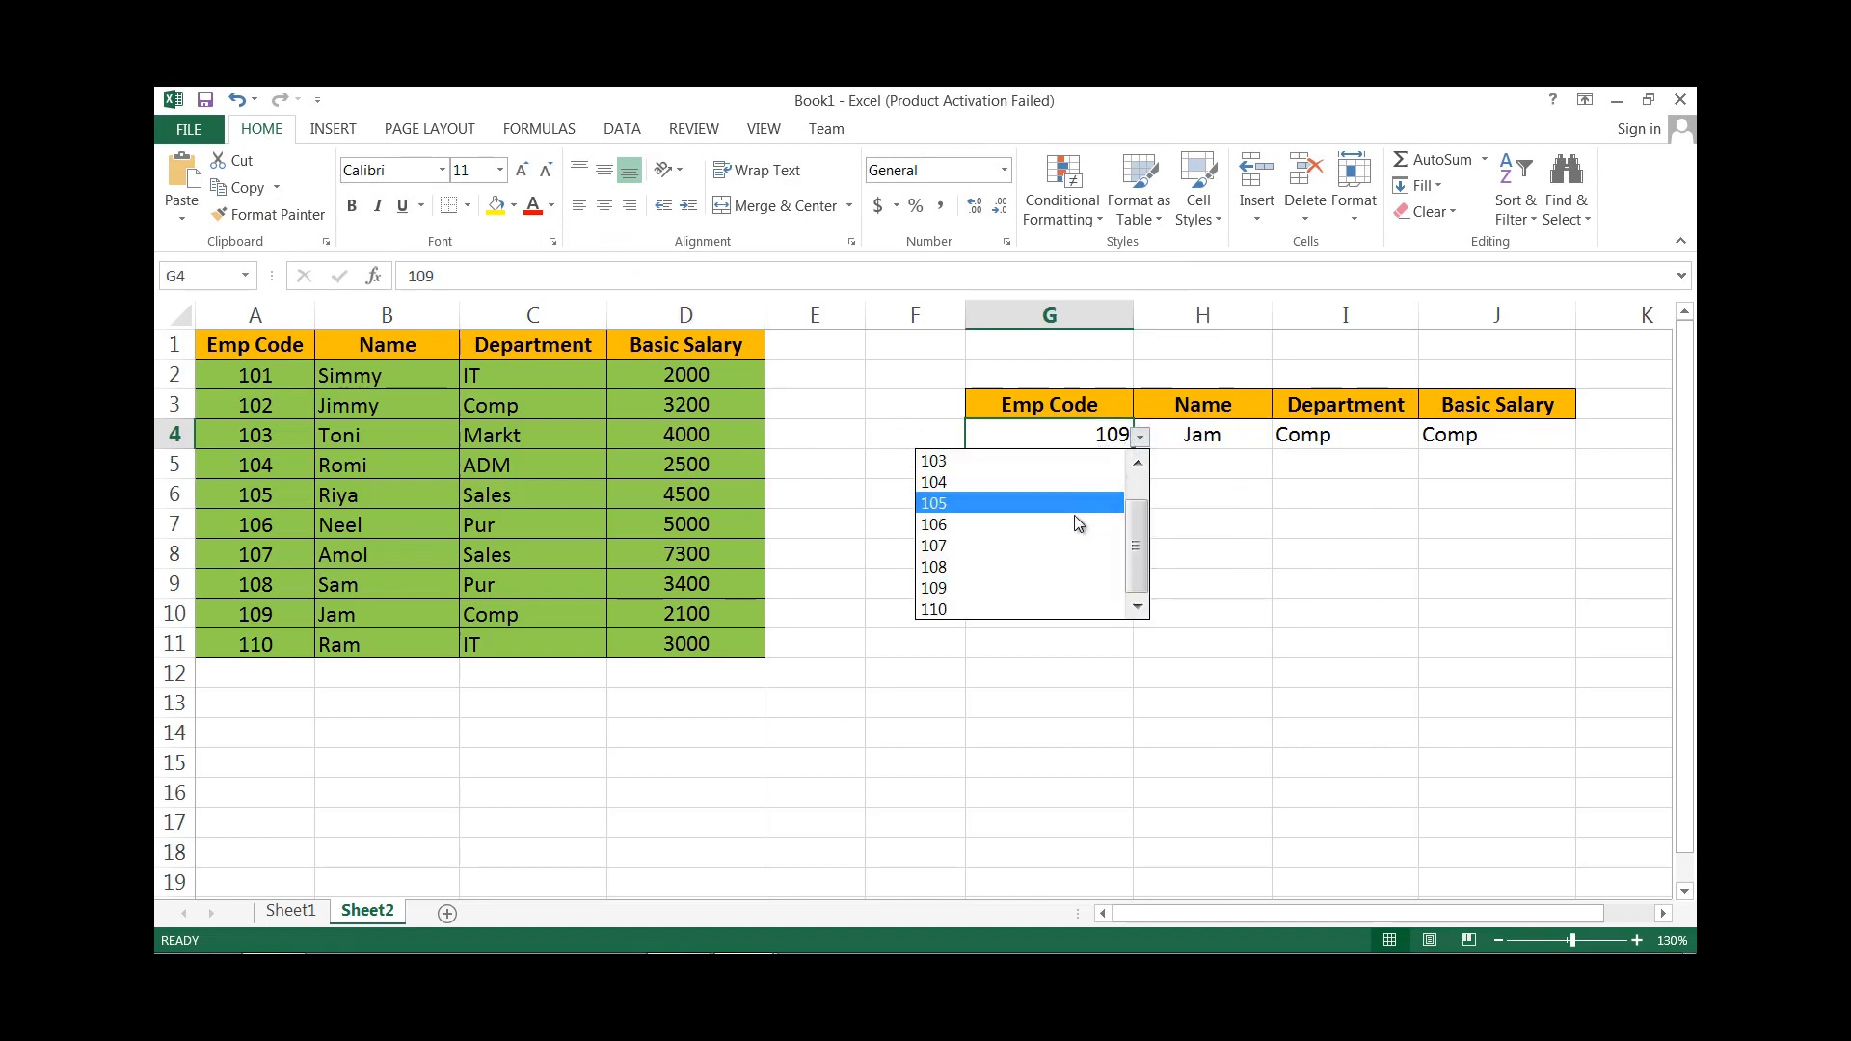
pyautogui.click(1057, 529)
pyautogui.click(1140, 438)
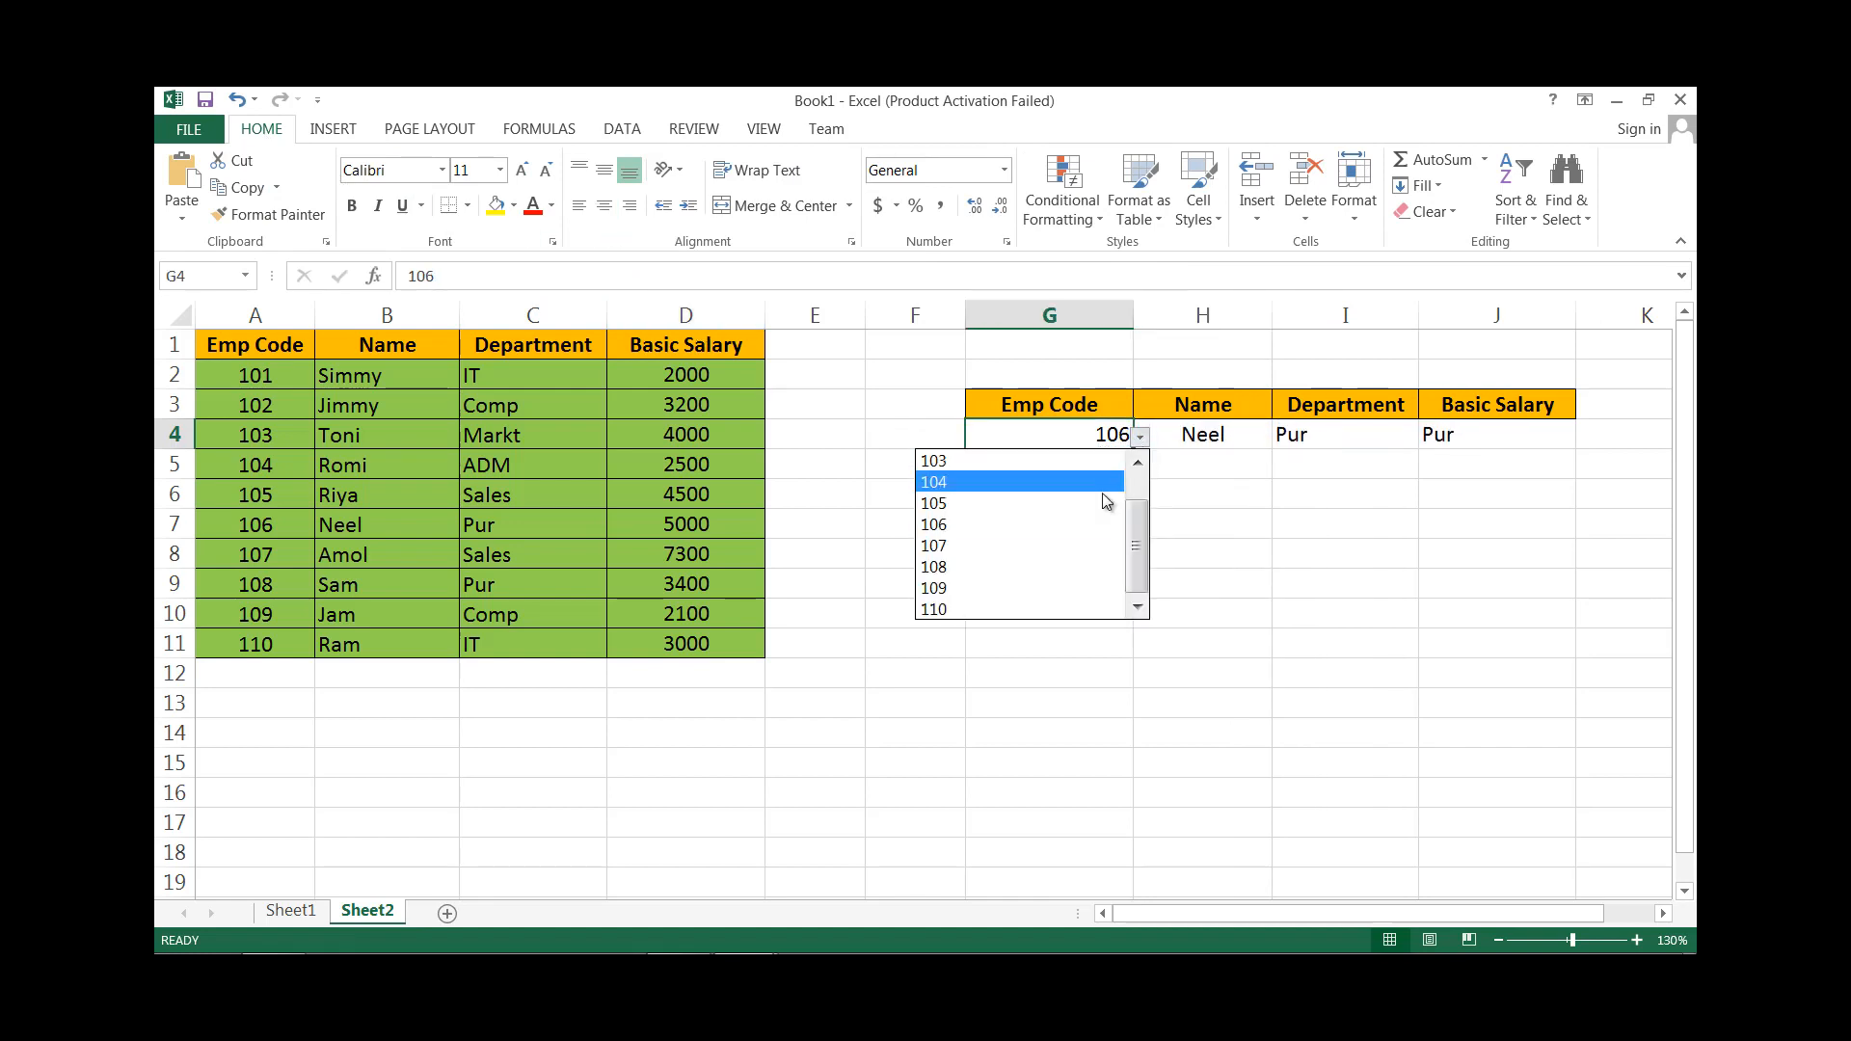
pyautogui.click(1058, 593)
pyautogui.click(1140, 453)
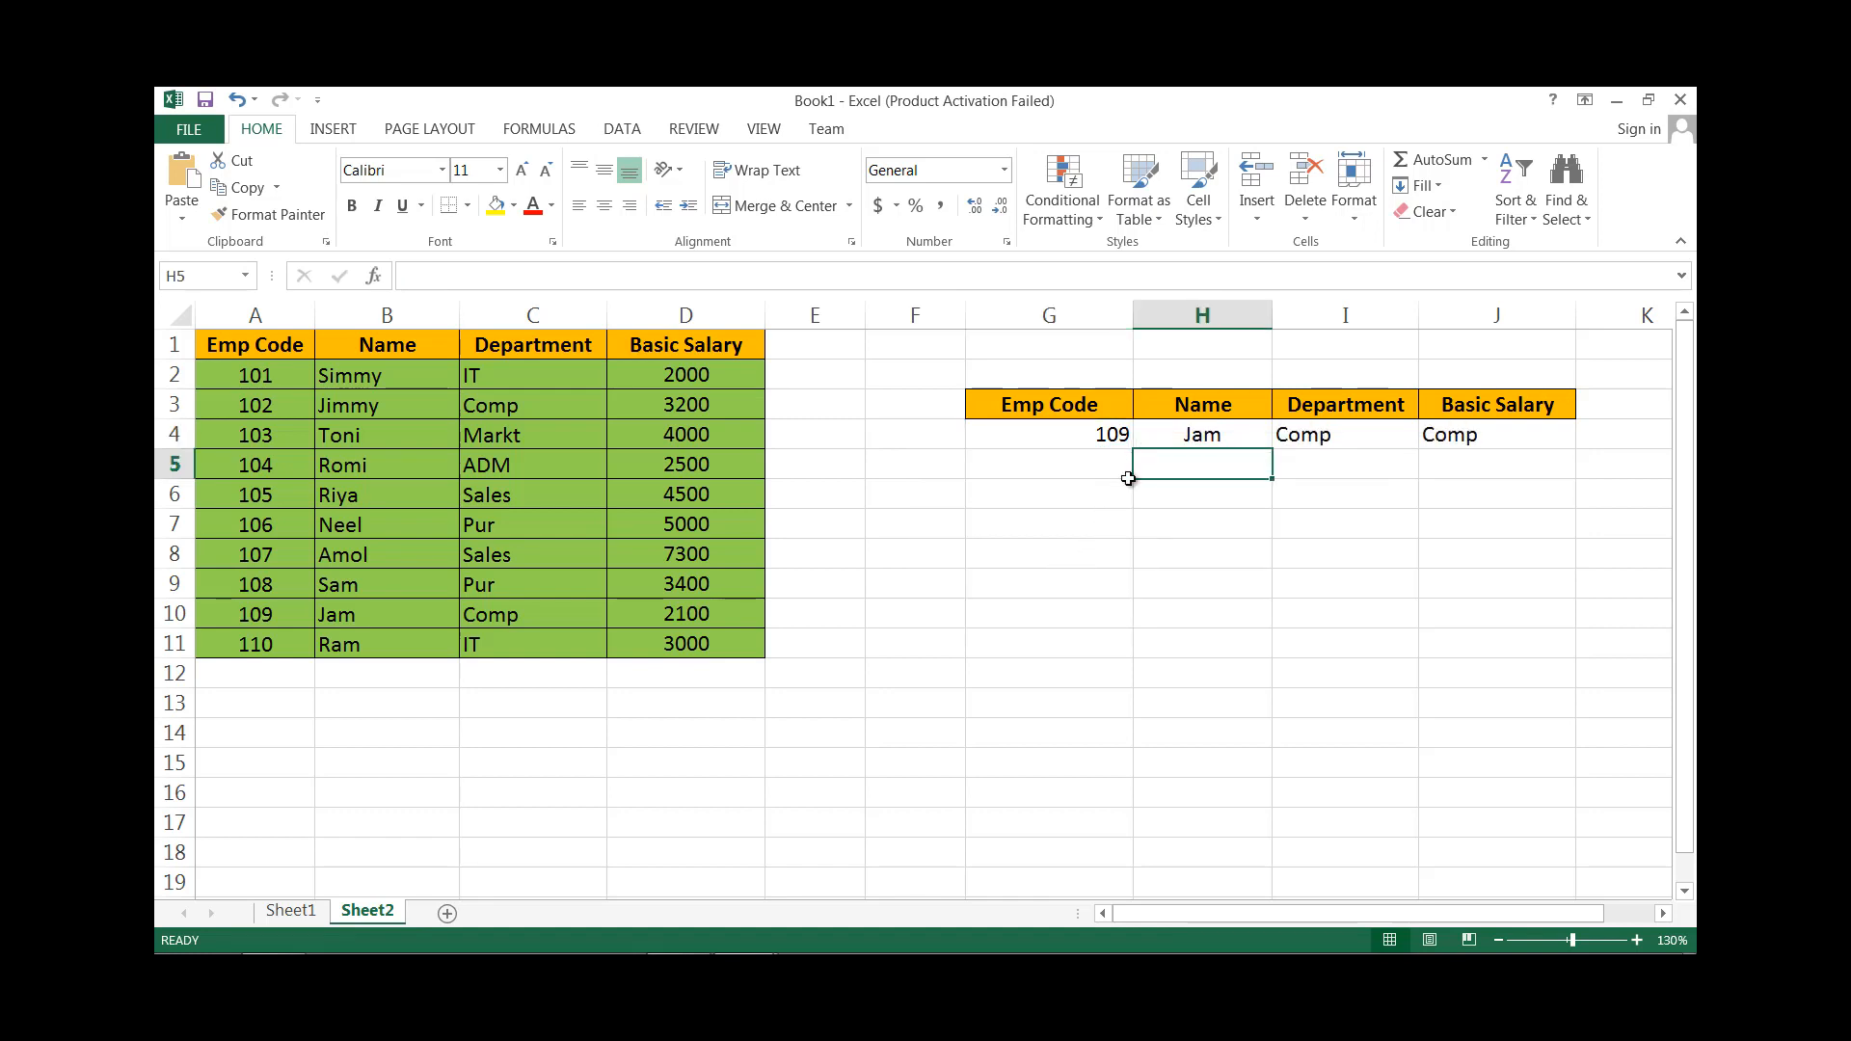
pyautogui.click(1109, 442)
pyautogui.click(1140, 438)
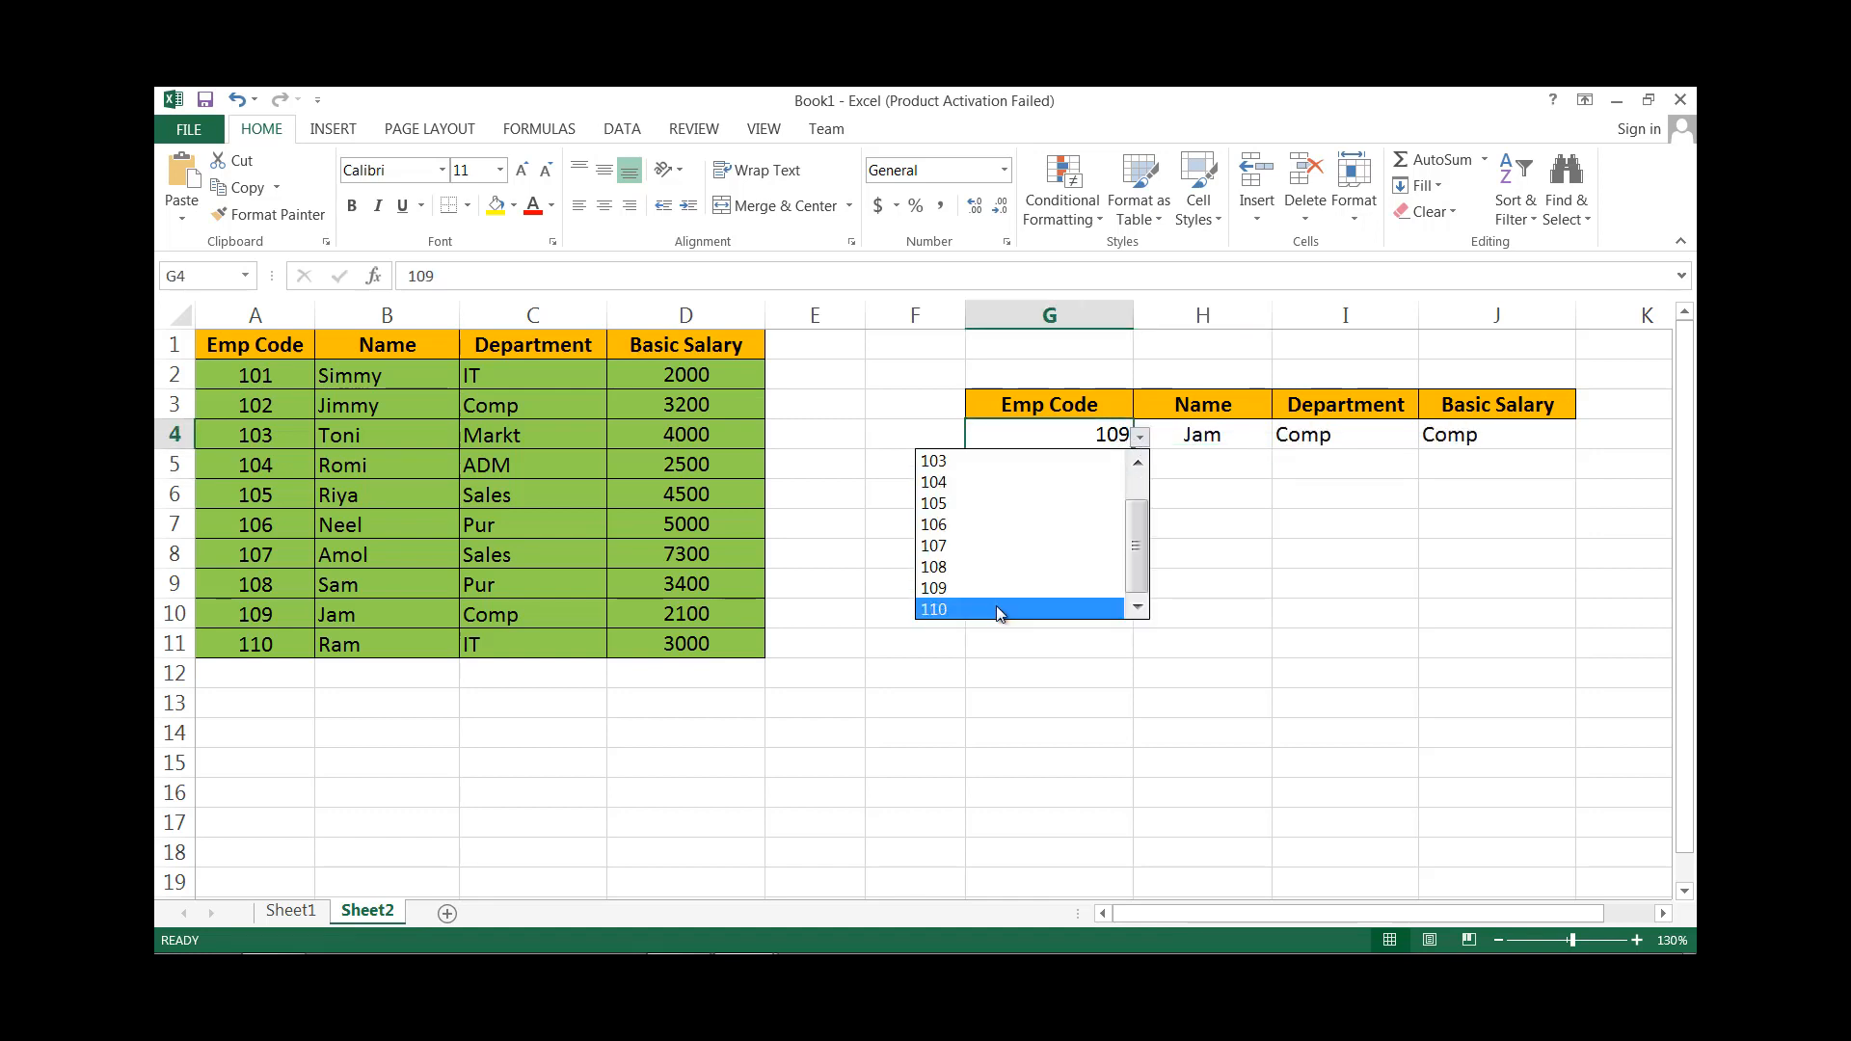
pyautogui.click(1002, 609)
pyautogui.click(1081, 473)
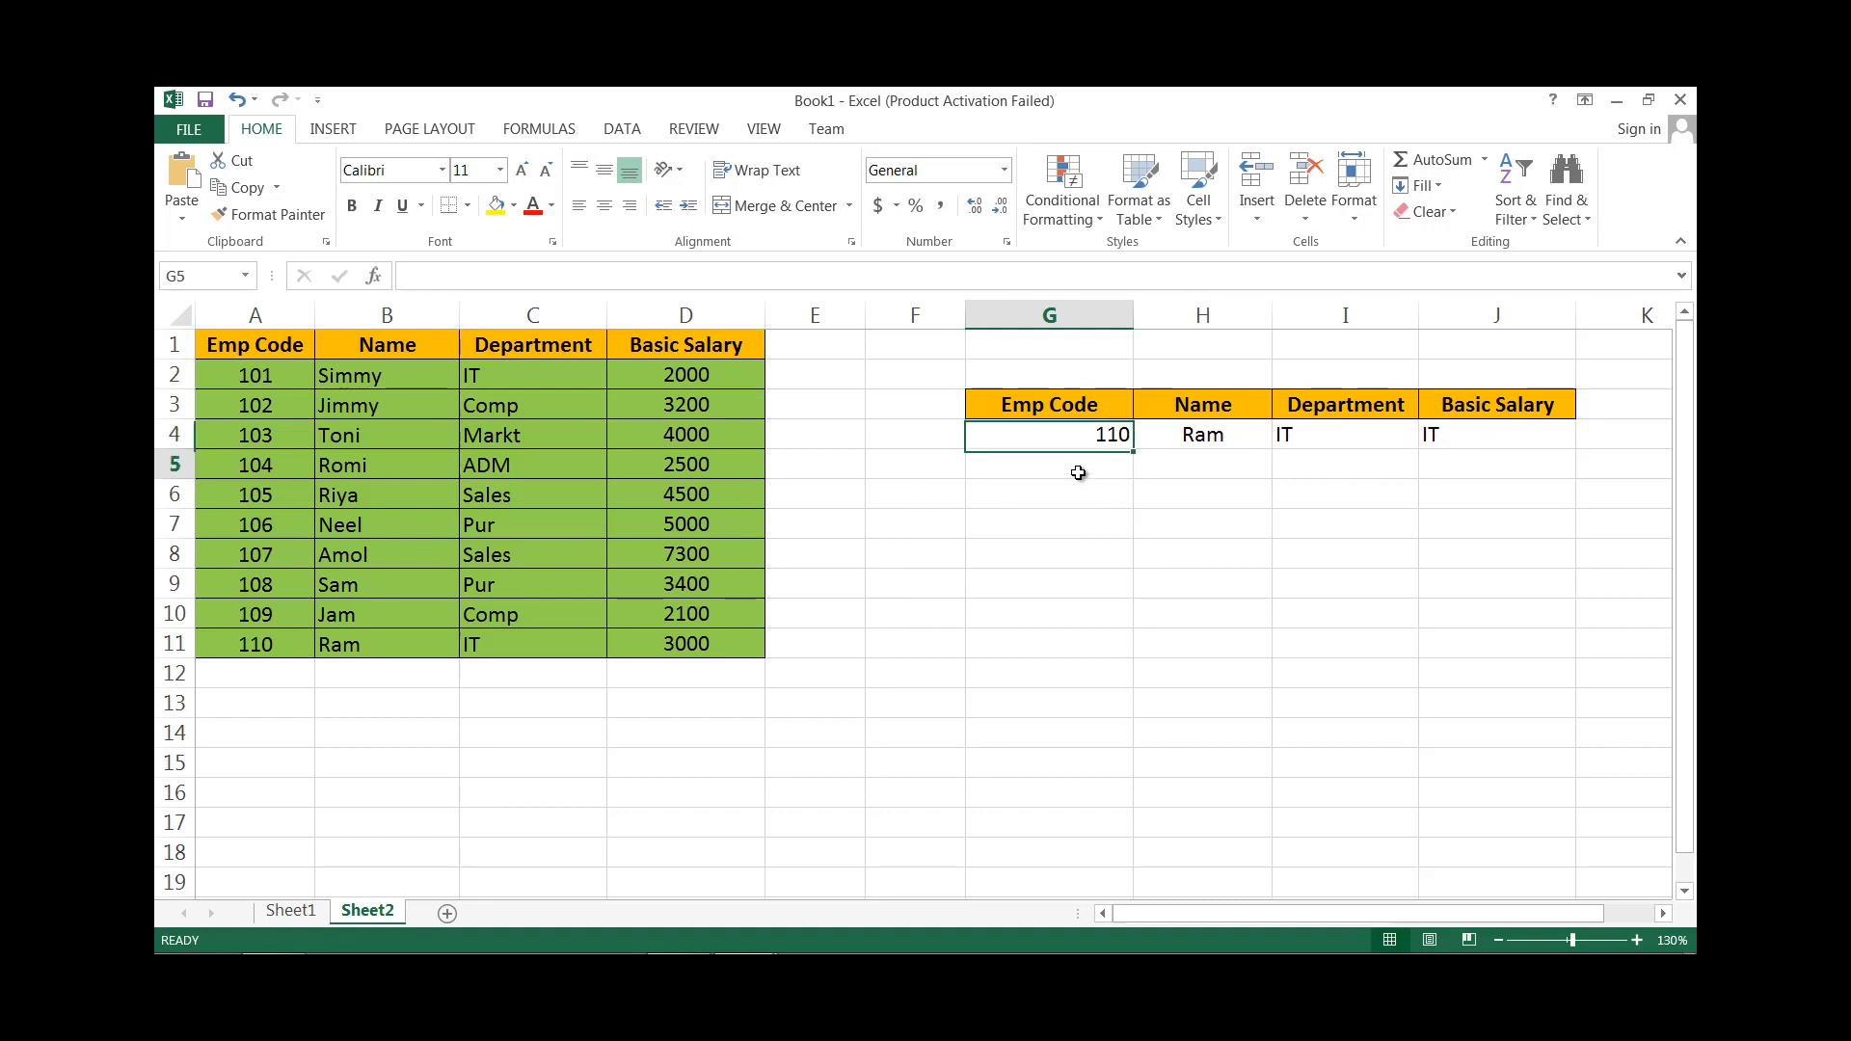
pyautogui.click(1080, 441)
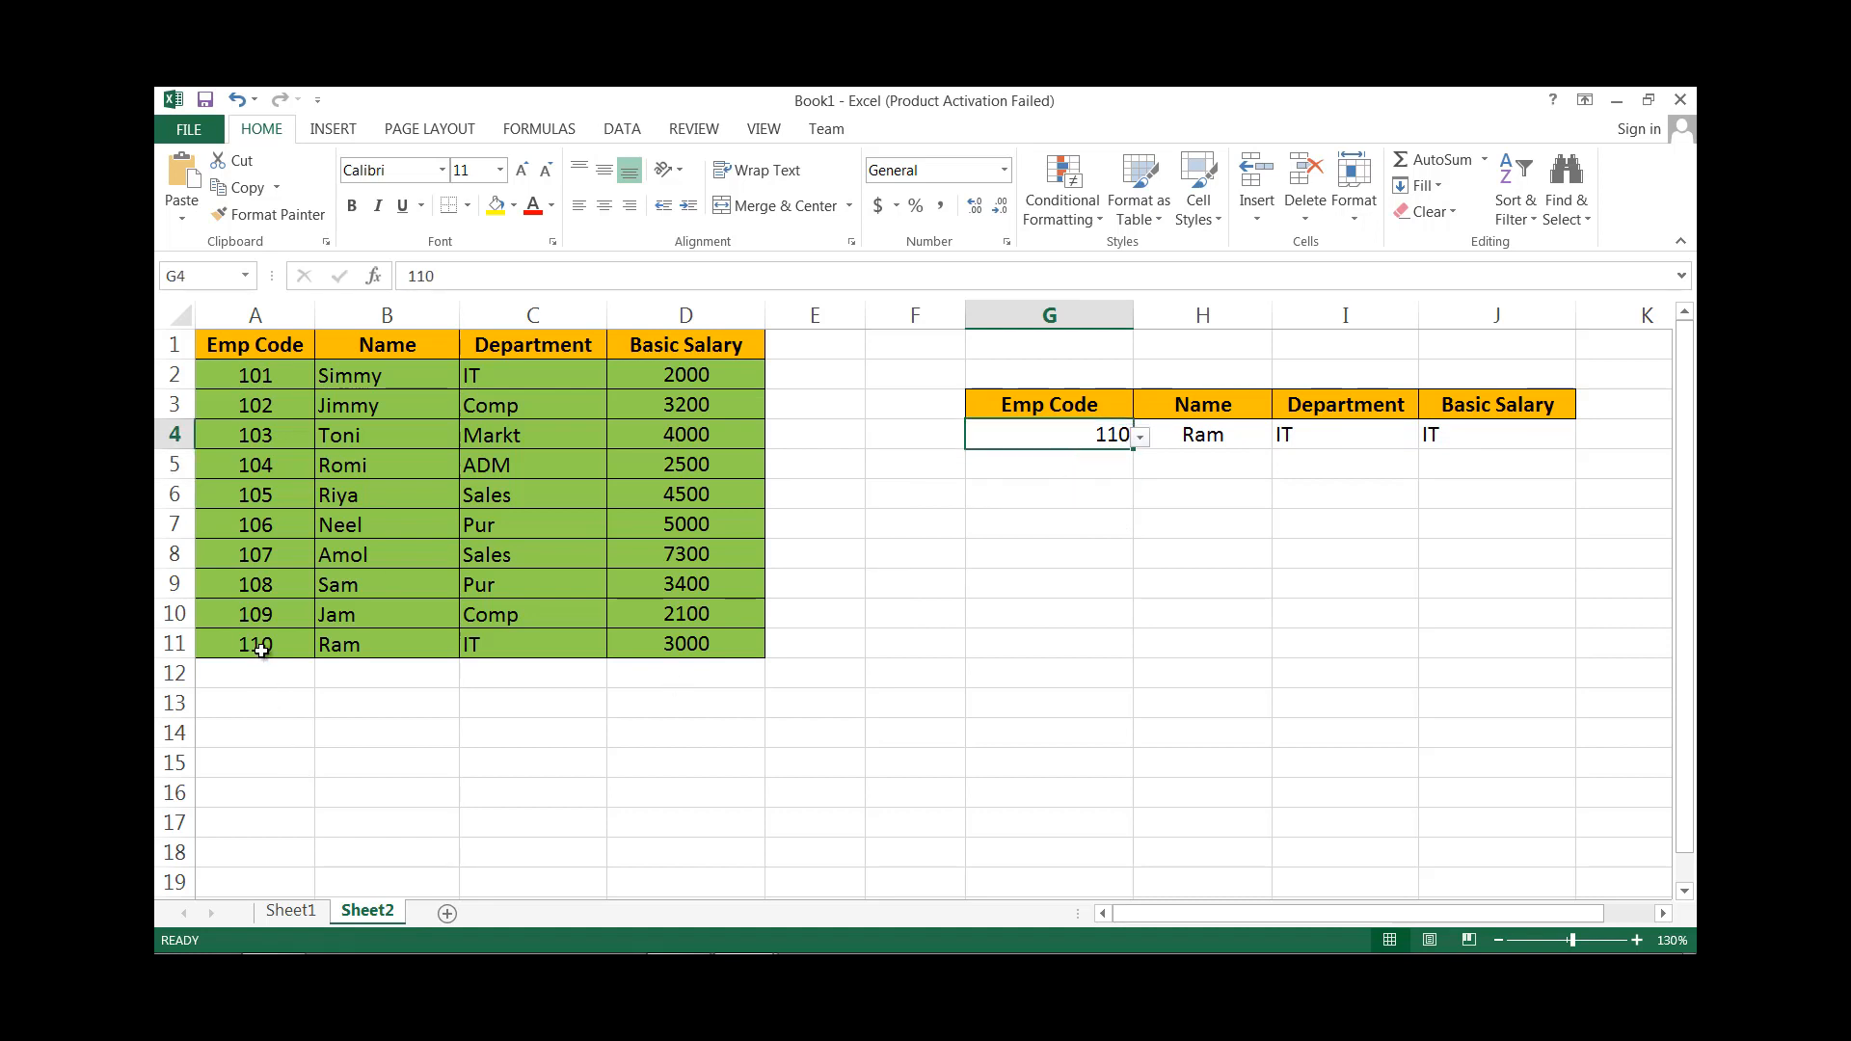
# Add a new employee record in row 12 with code 111, the employee's name, department Sales and basic salary 3500.
pyautogui.click(255, 648)
pyautogui.click(681, 640)
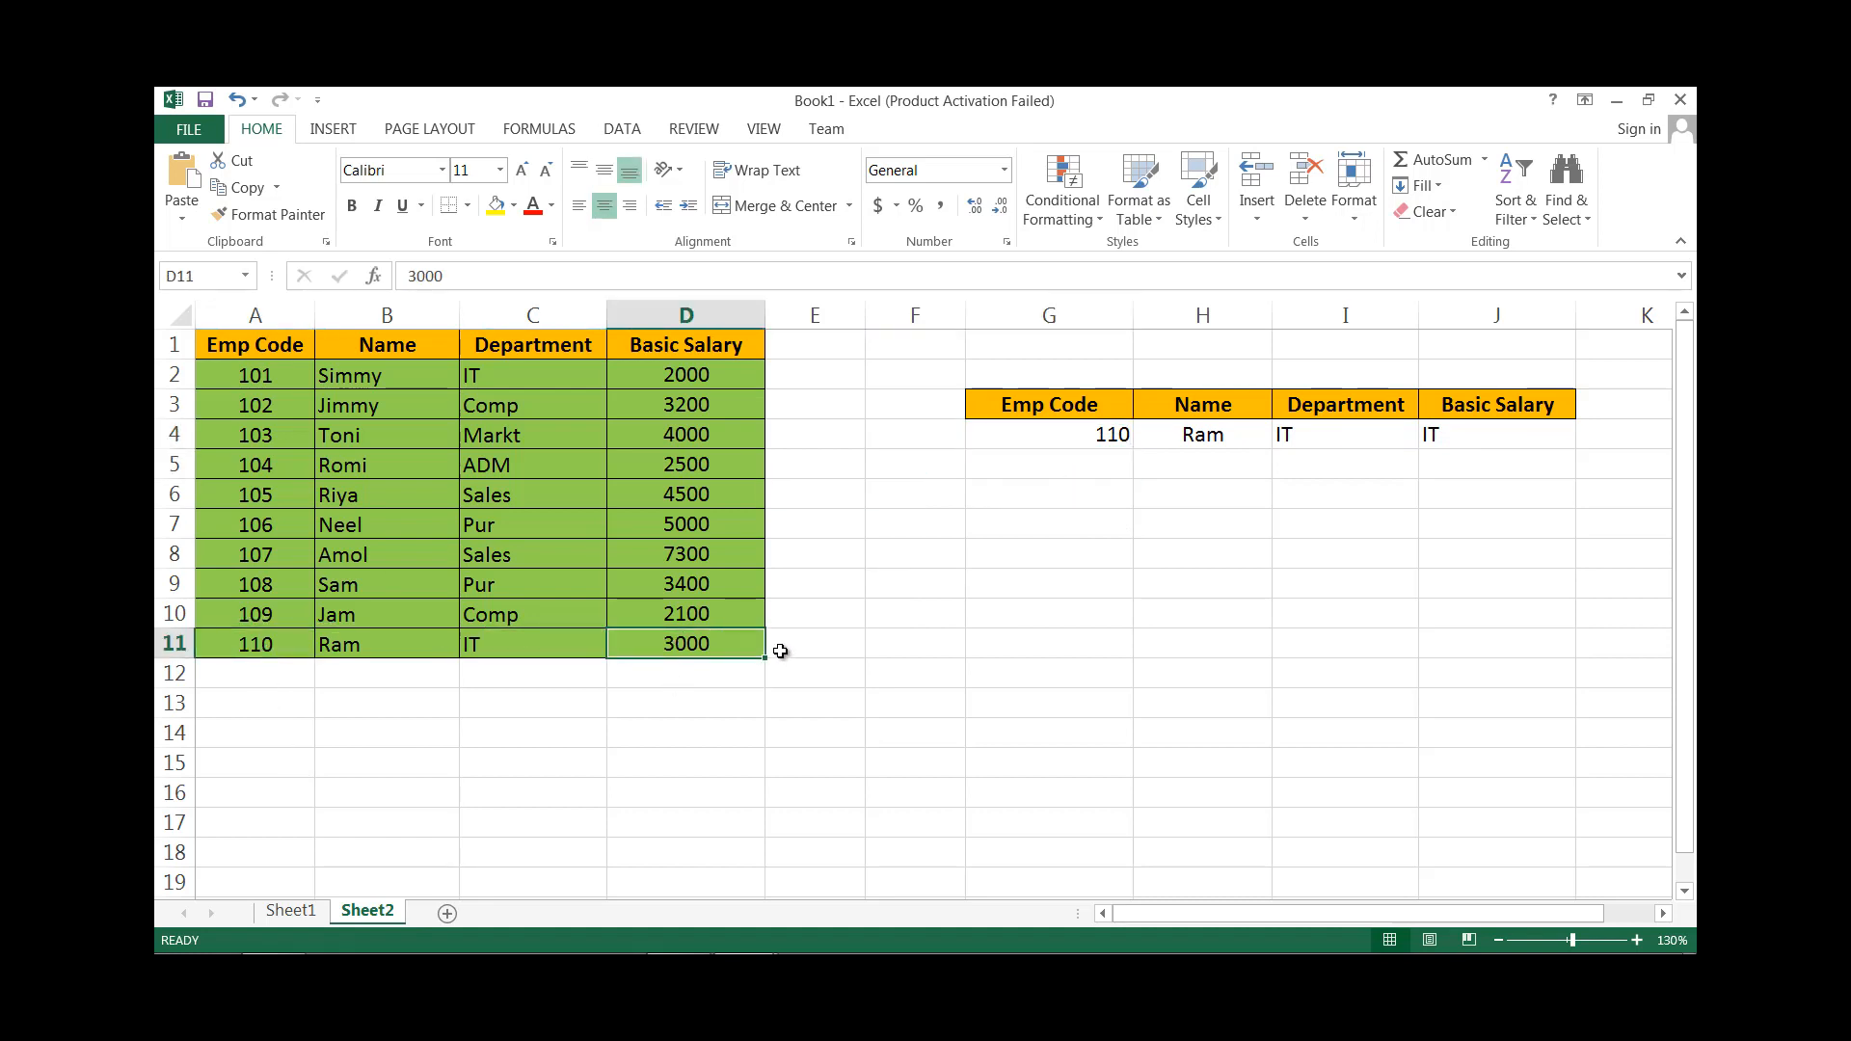
pyautogui.click(268, 675)
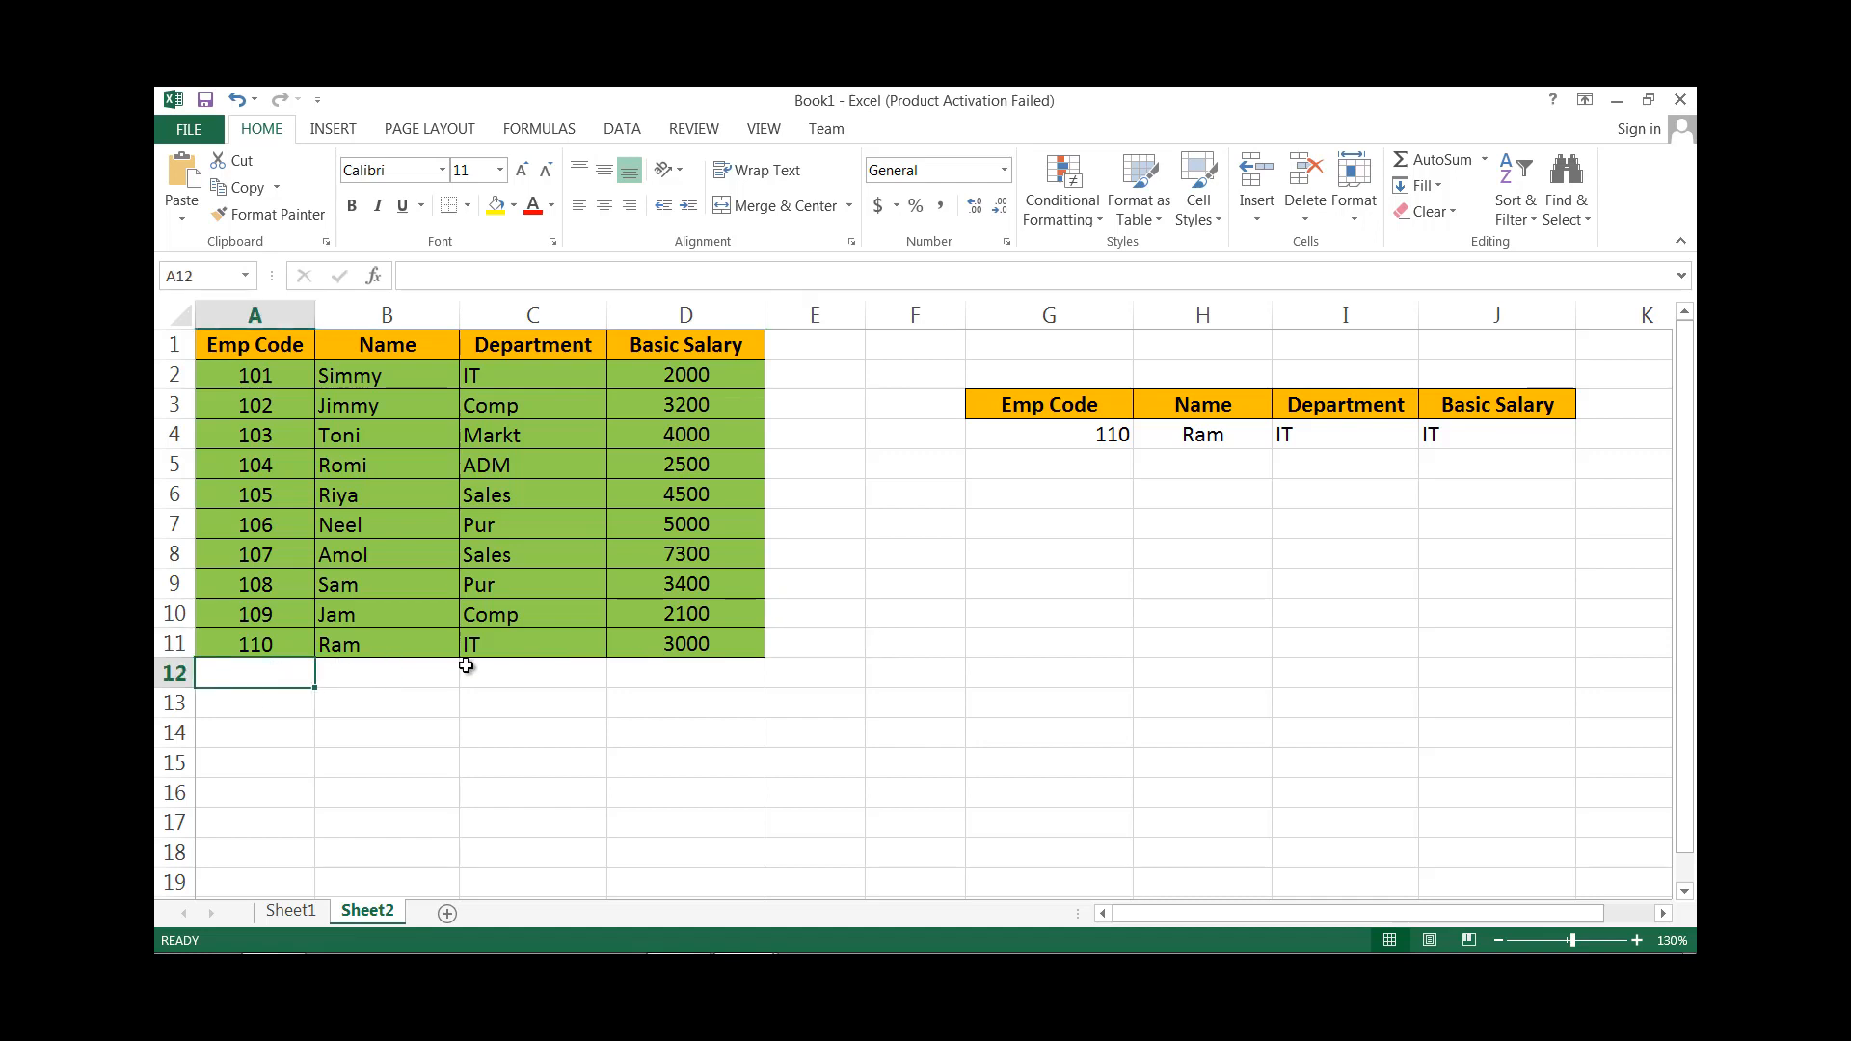
pyautogui.write('111')
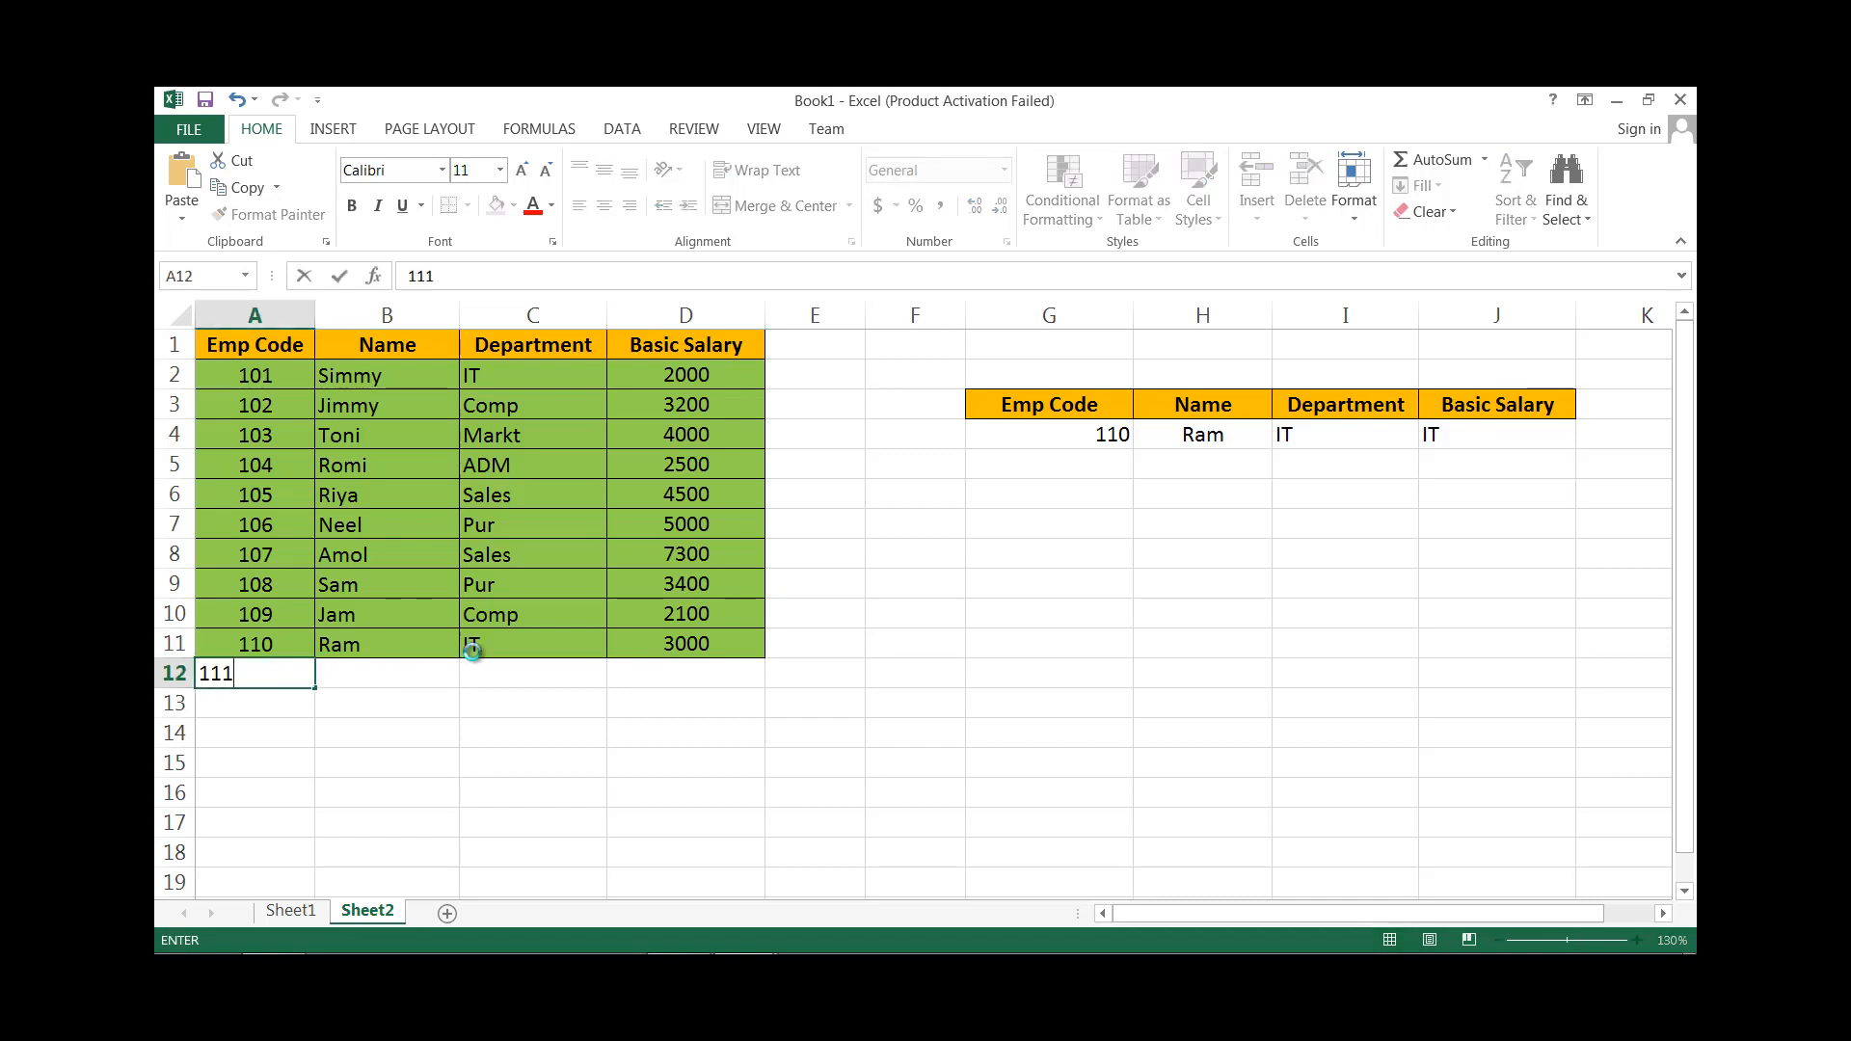
pyautogui.press('Tab')
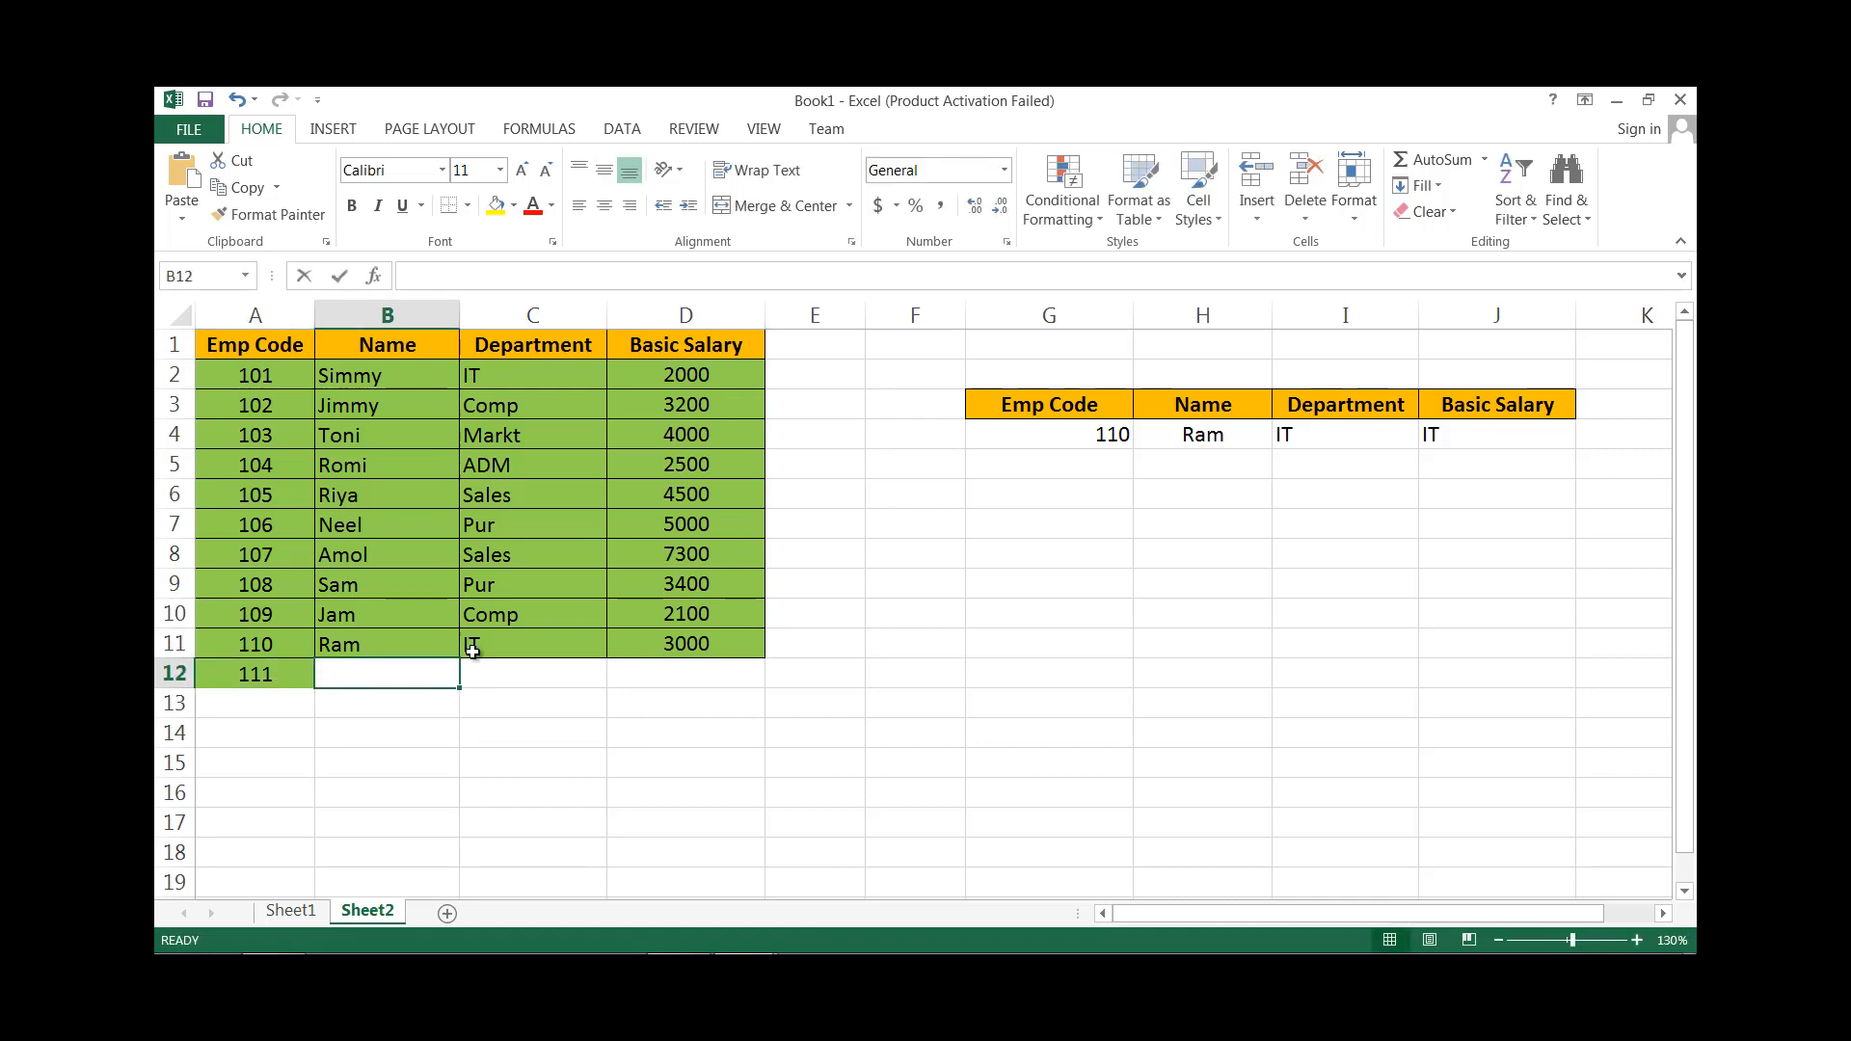
pyautogui.write('Reha')
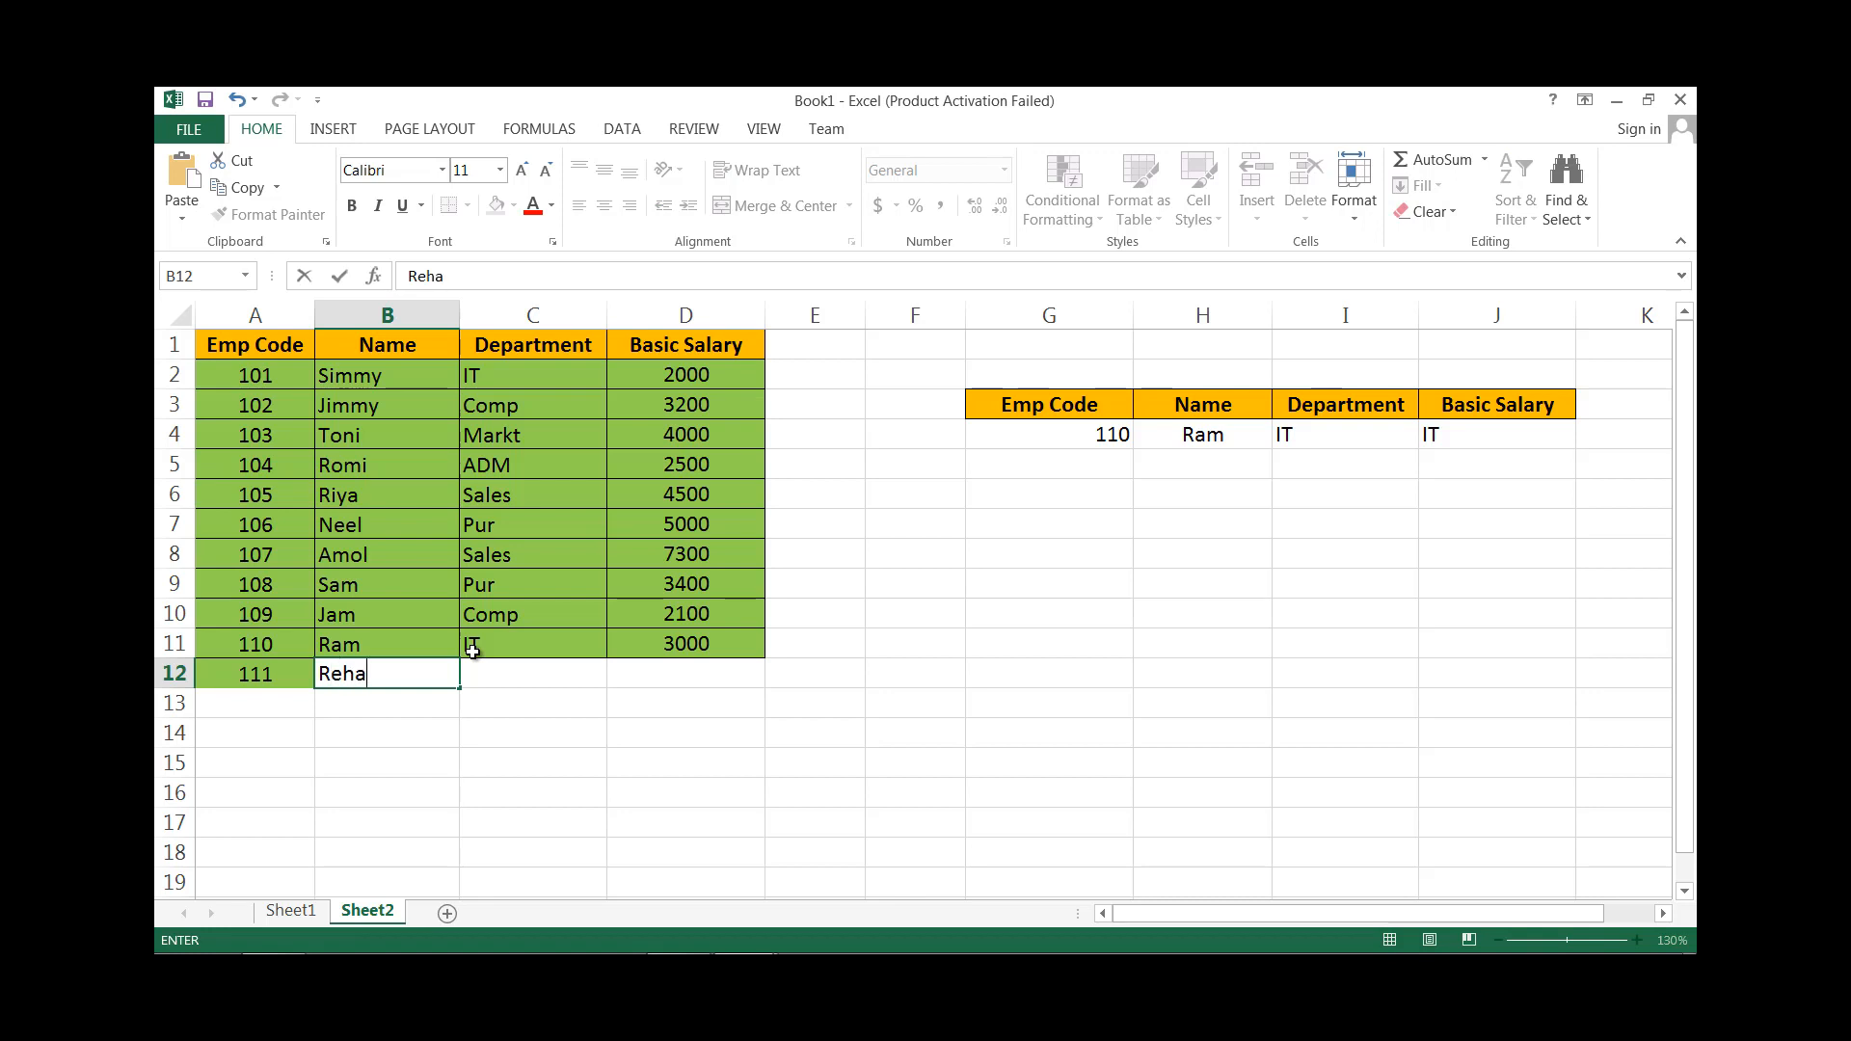
pyautogui.press('Tab')
pyautogui.write('S')
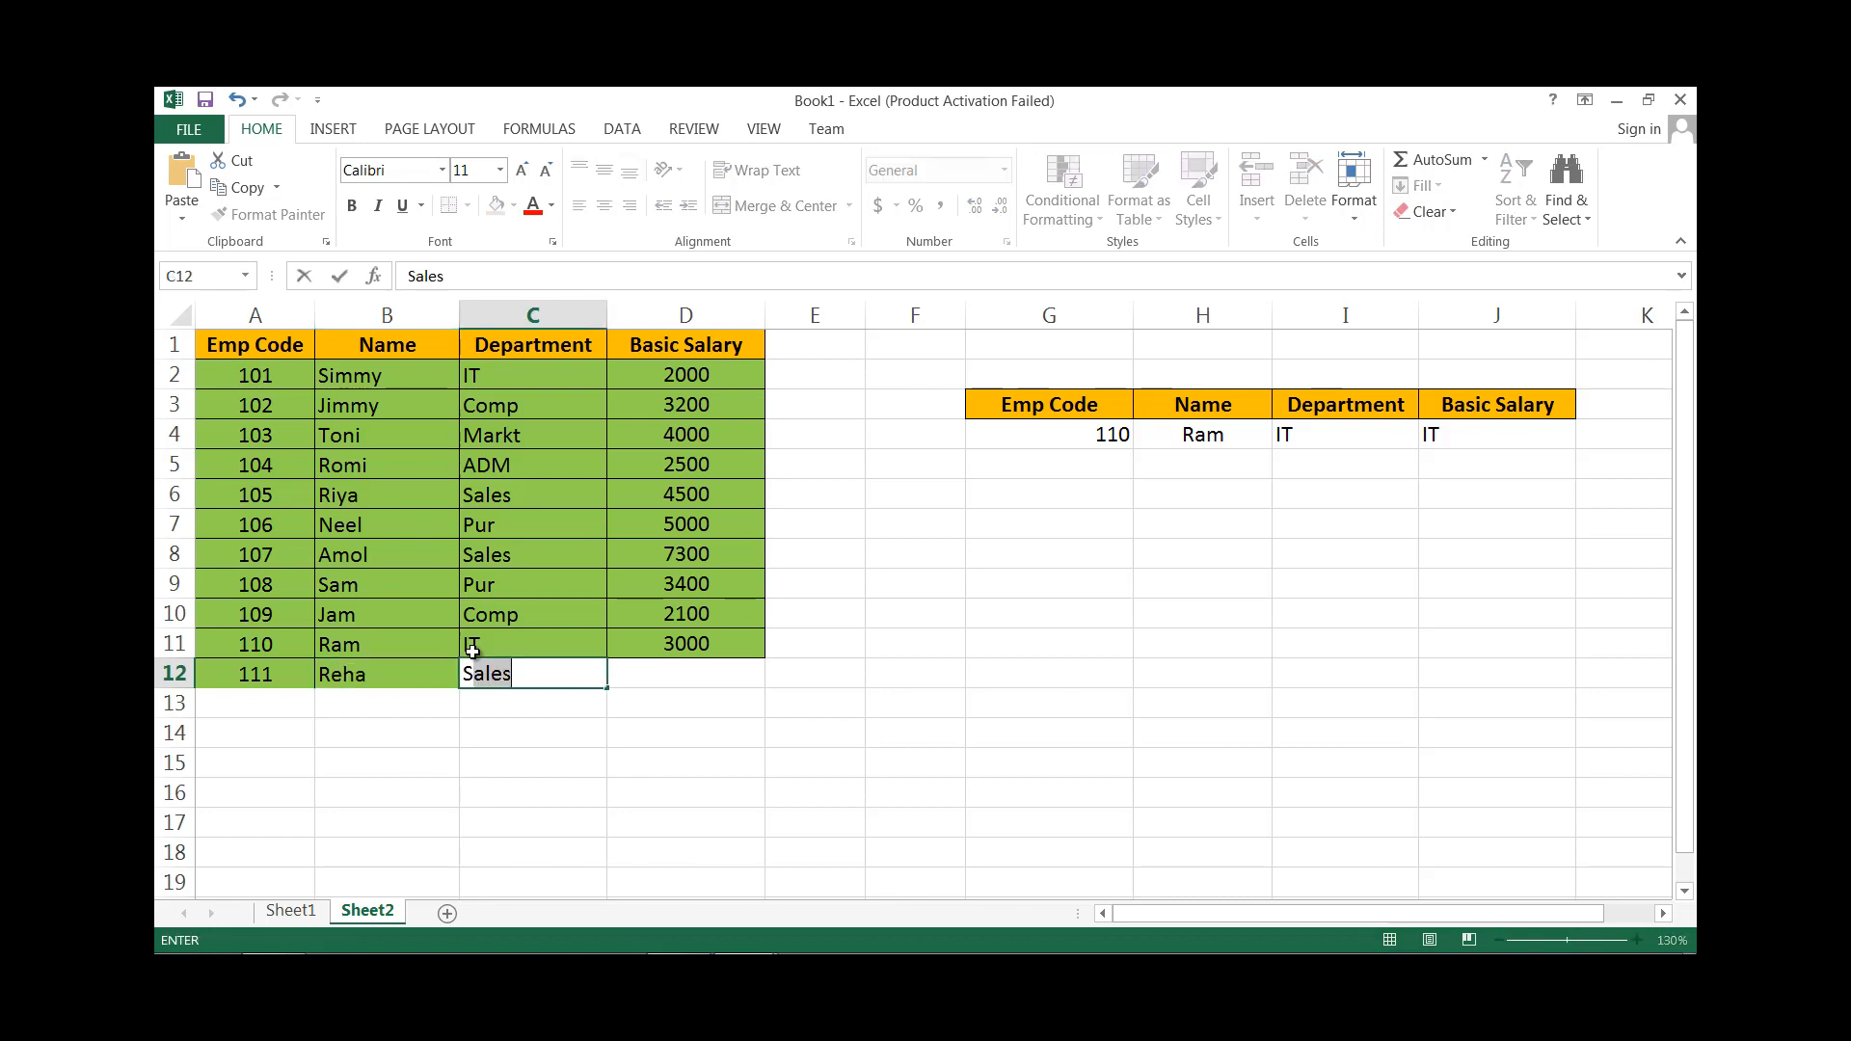
pyautogui.press('Tab')
pyautogui.write('3')
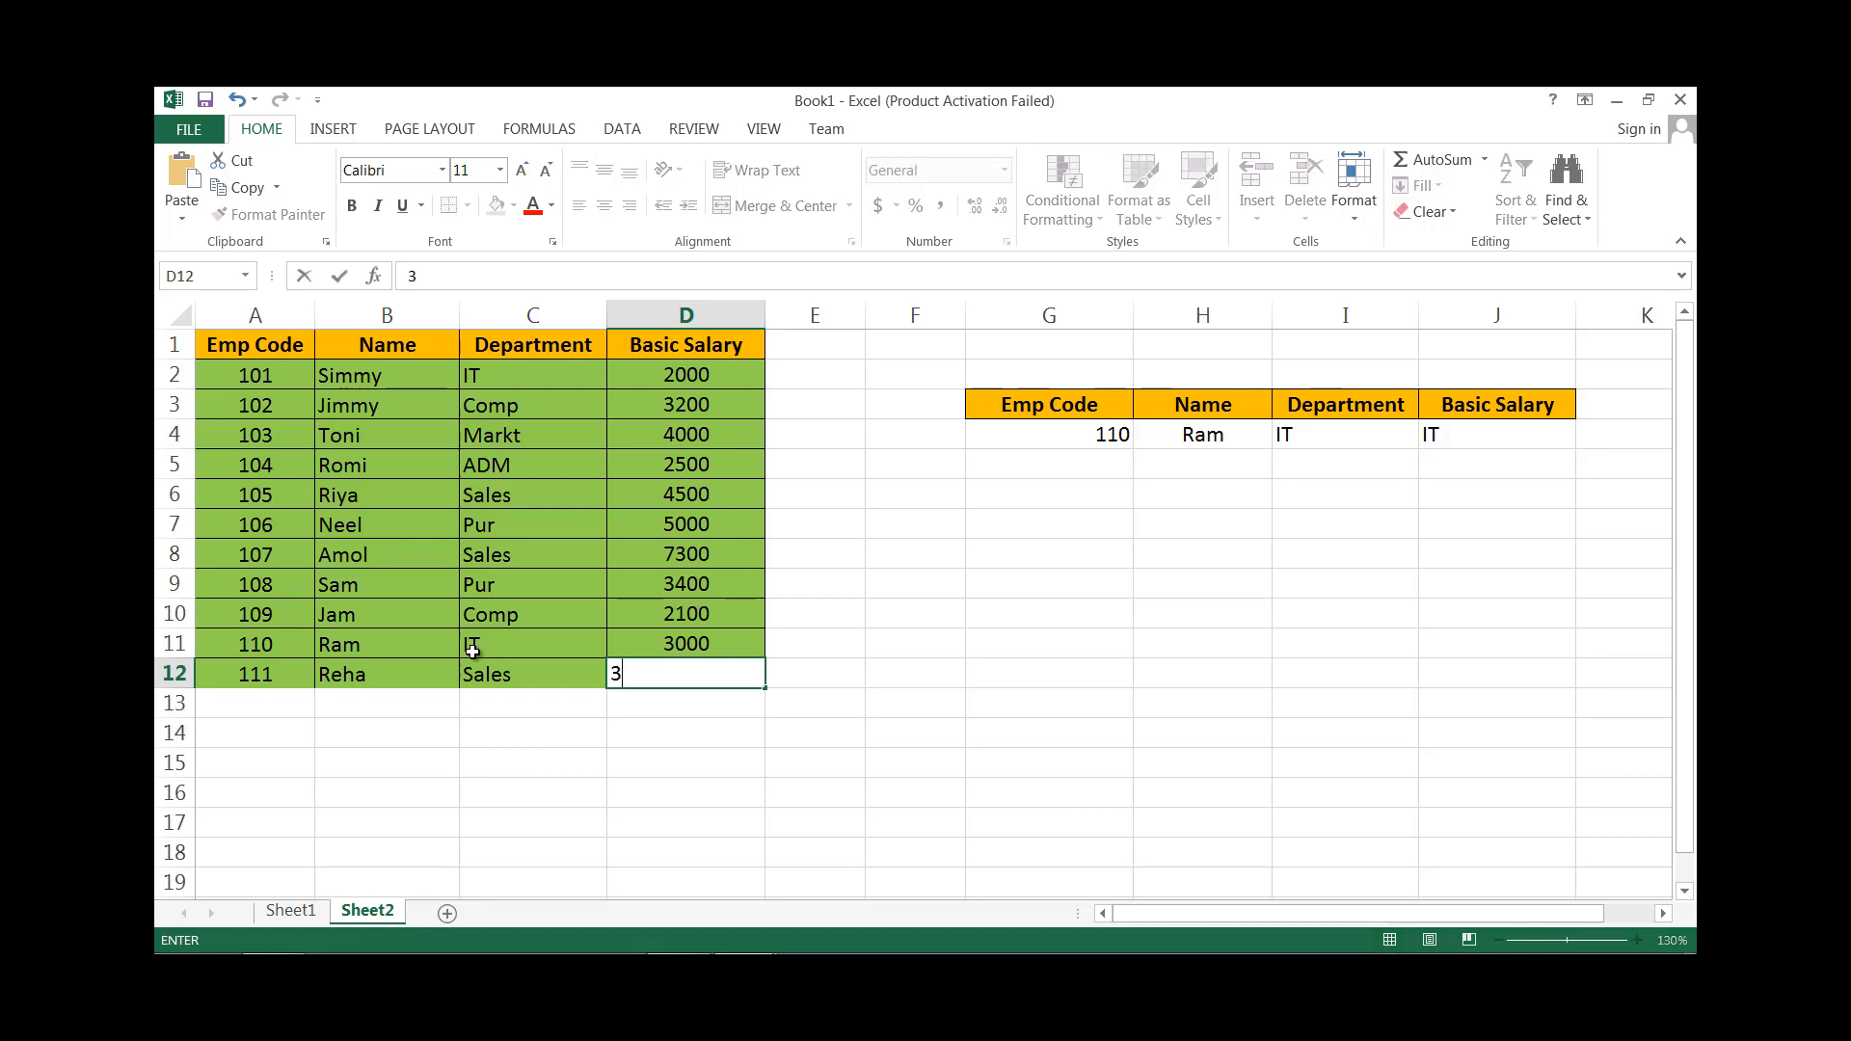
pyautogui.press('BackSpace')
pyautogui.press('BackSpace')
pyautogui.write('500')
pyautogui.press('Return')
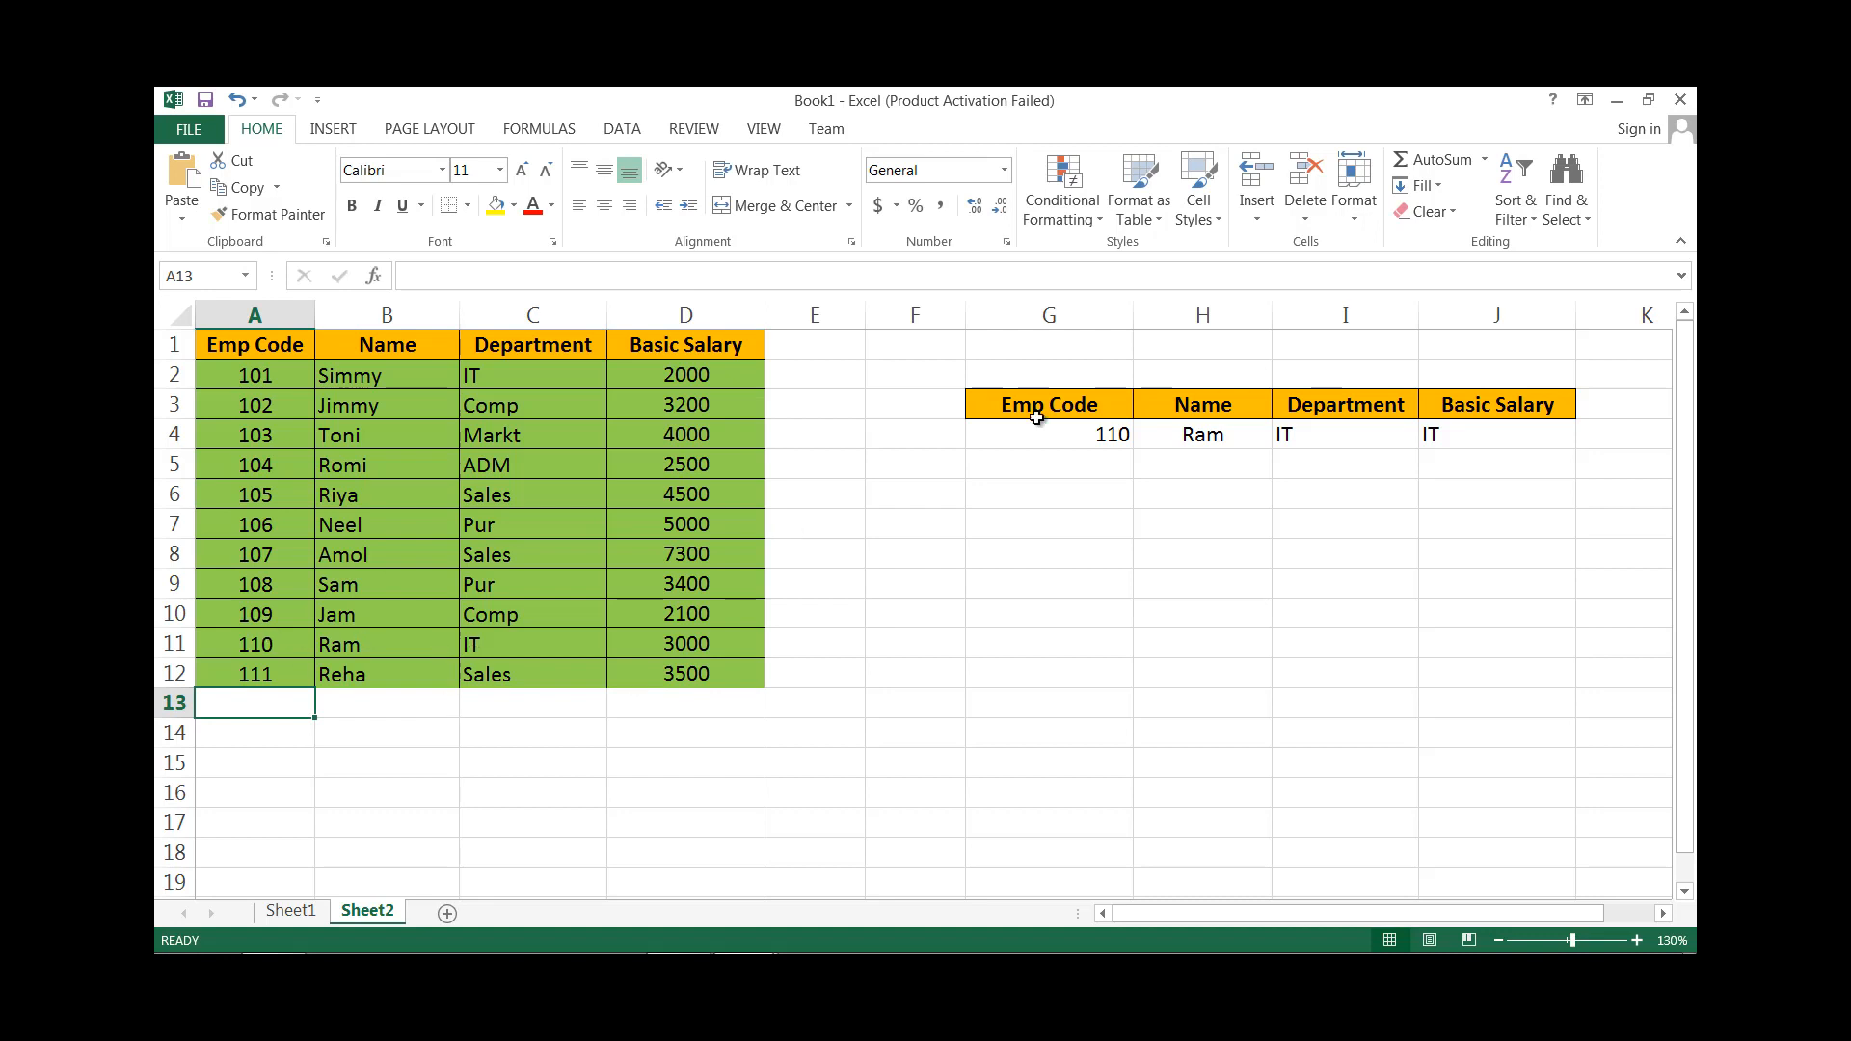
# Check whether the dropdown list in G4 offers the newly added employee code 111.
pyautogui.click(1100, 434)
pyautogui.click(1140, 437)
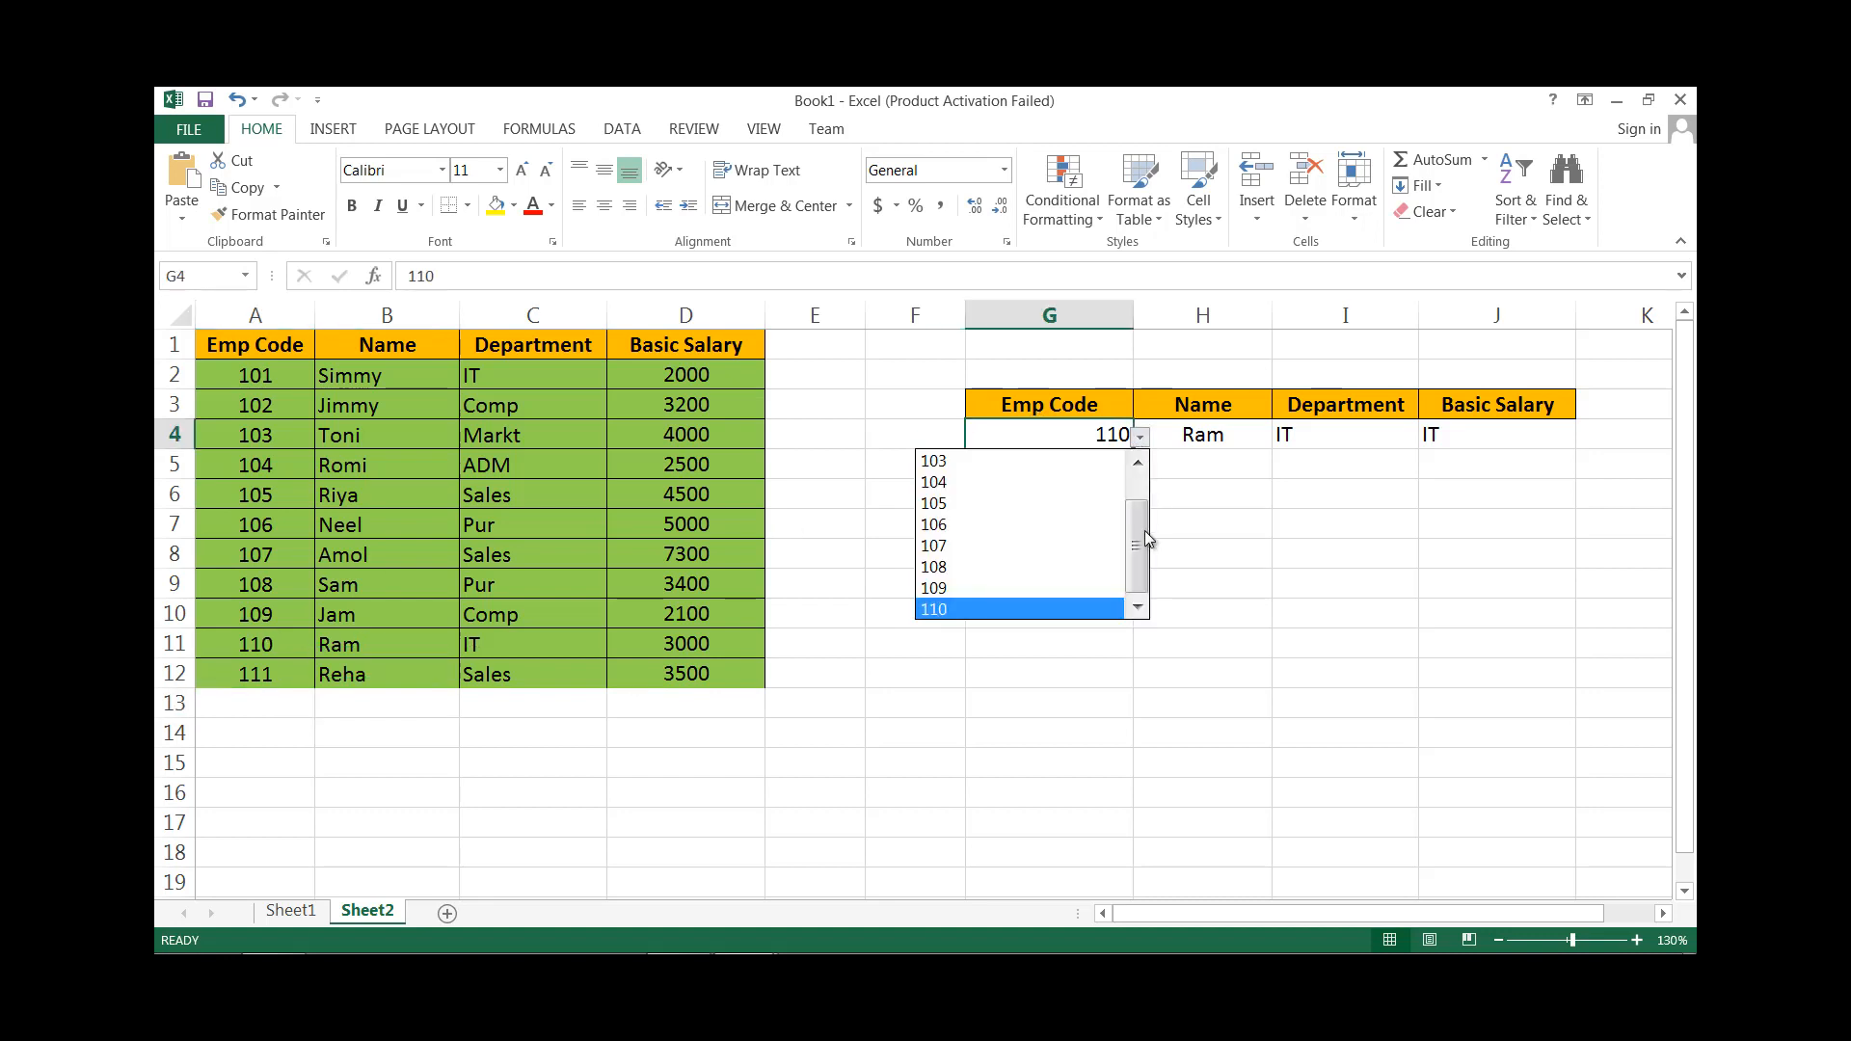
pyautogui.moveTo(1139, 553); pyautogui.dragTo(1138, 626)
pyautogui.click(710, 682)
pyautogui.click(706, 682)
pyautogui.click(558, 672)
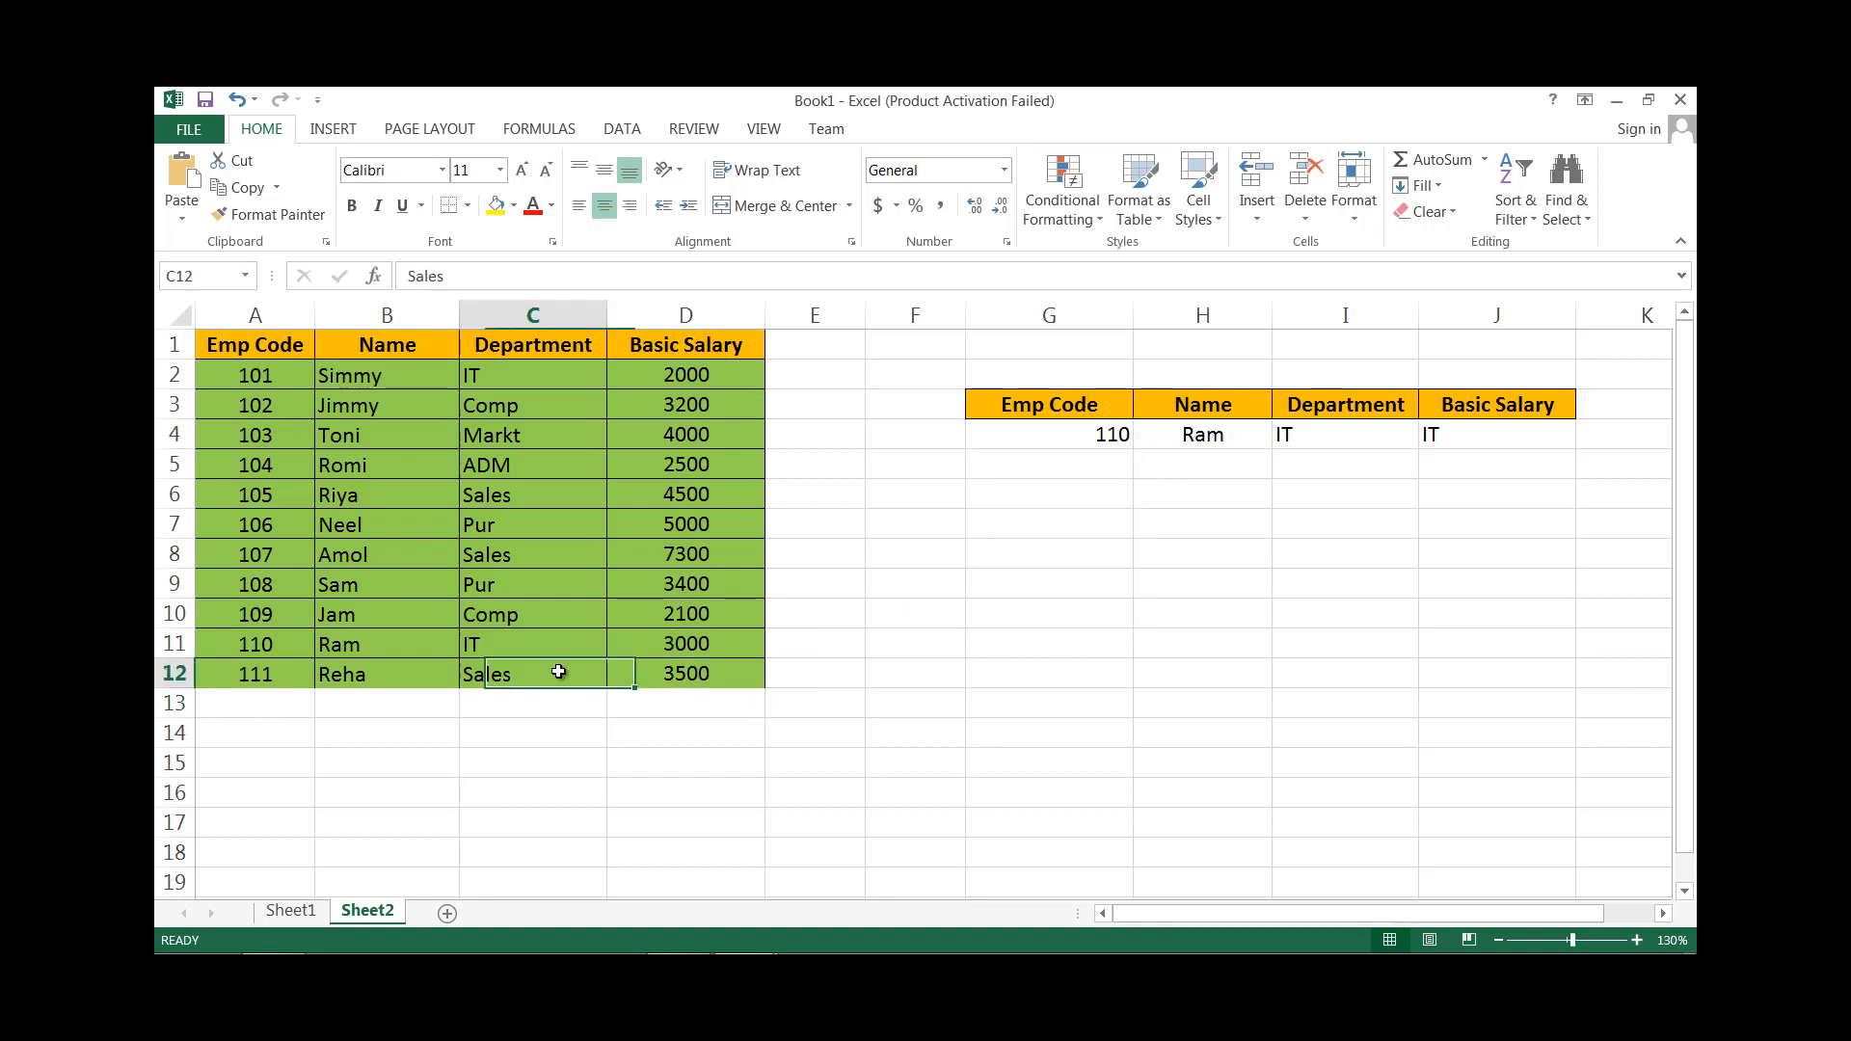
pyautogui.click(1065, 438)
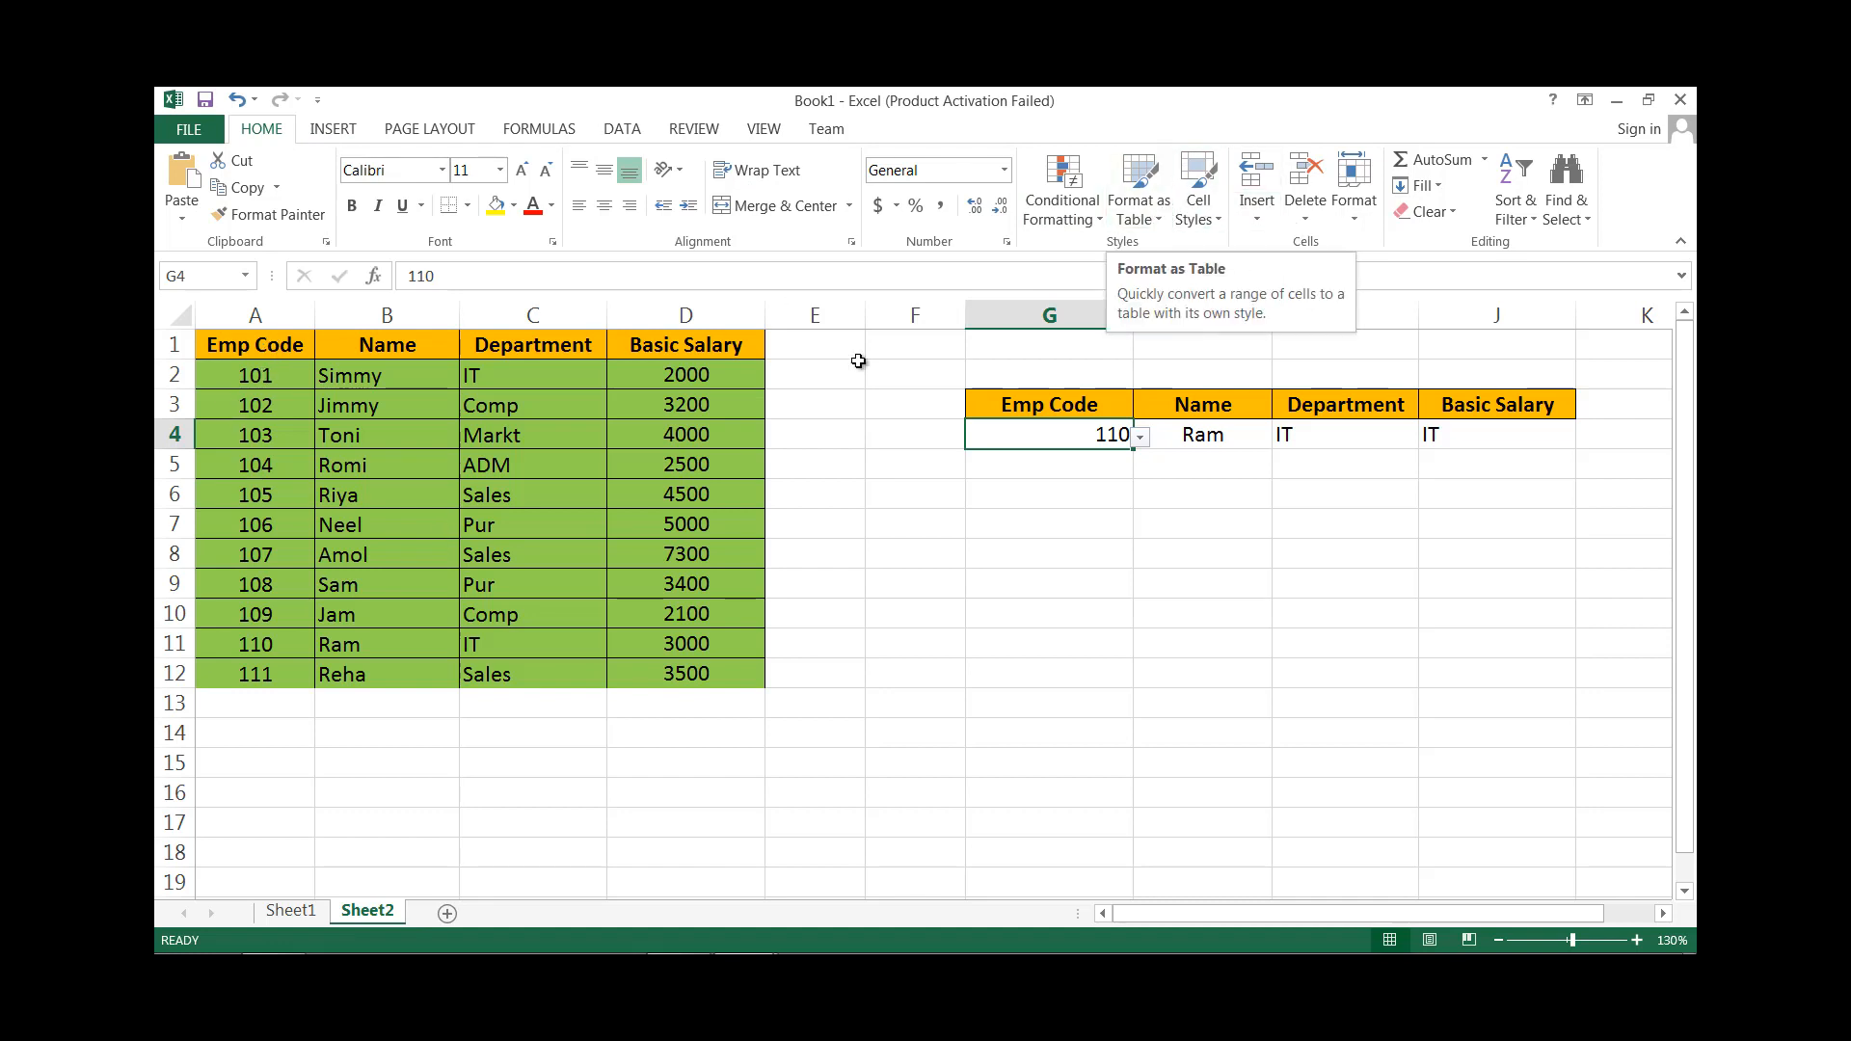
# Format the employee data in A1:D12 as a table with the green style in the last row of the Medium group.
pyautogui.moveTo(253, 347); pyautogui.dragTo(719, 669)
pyautogui.click(1143, 210)
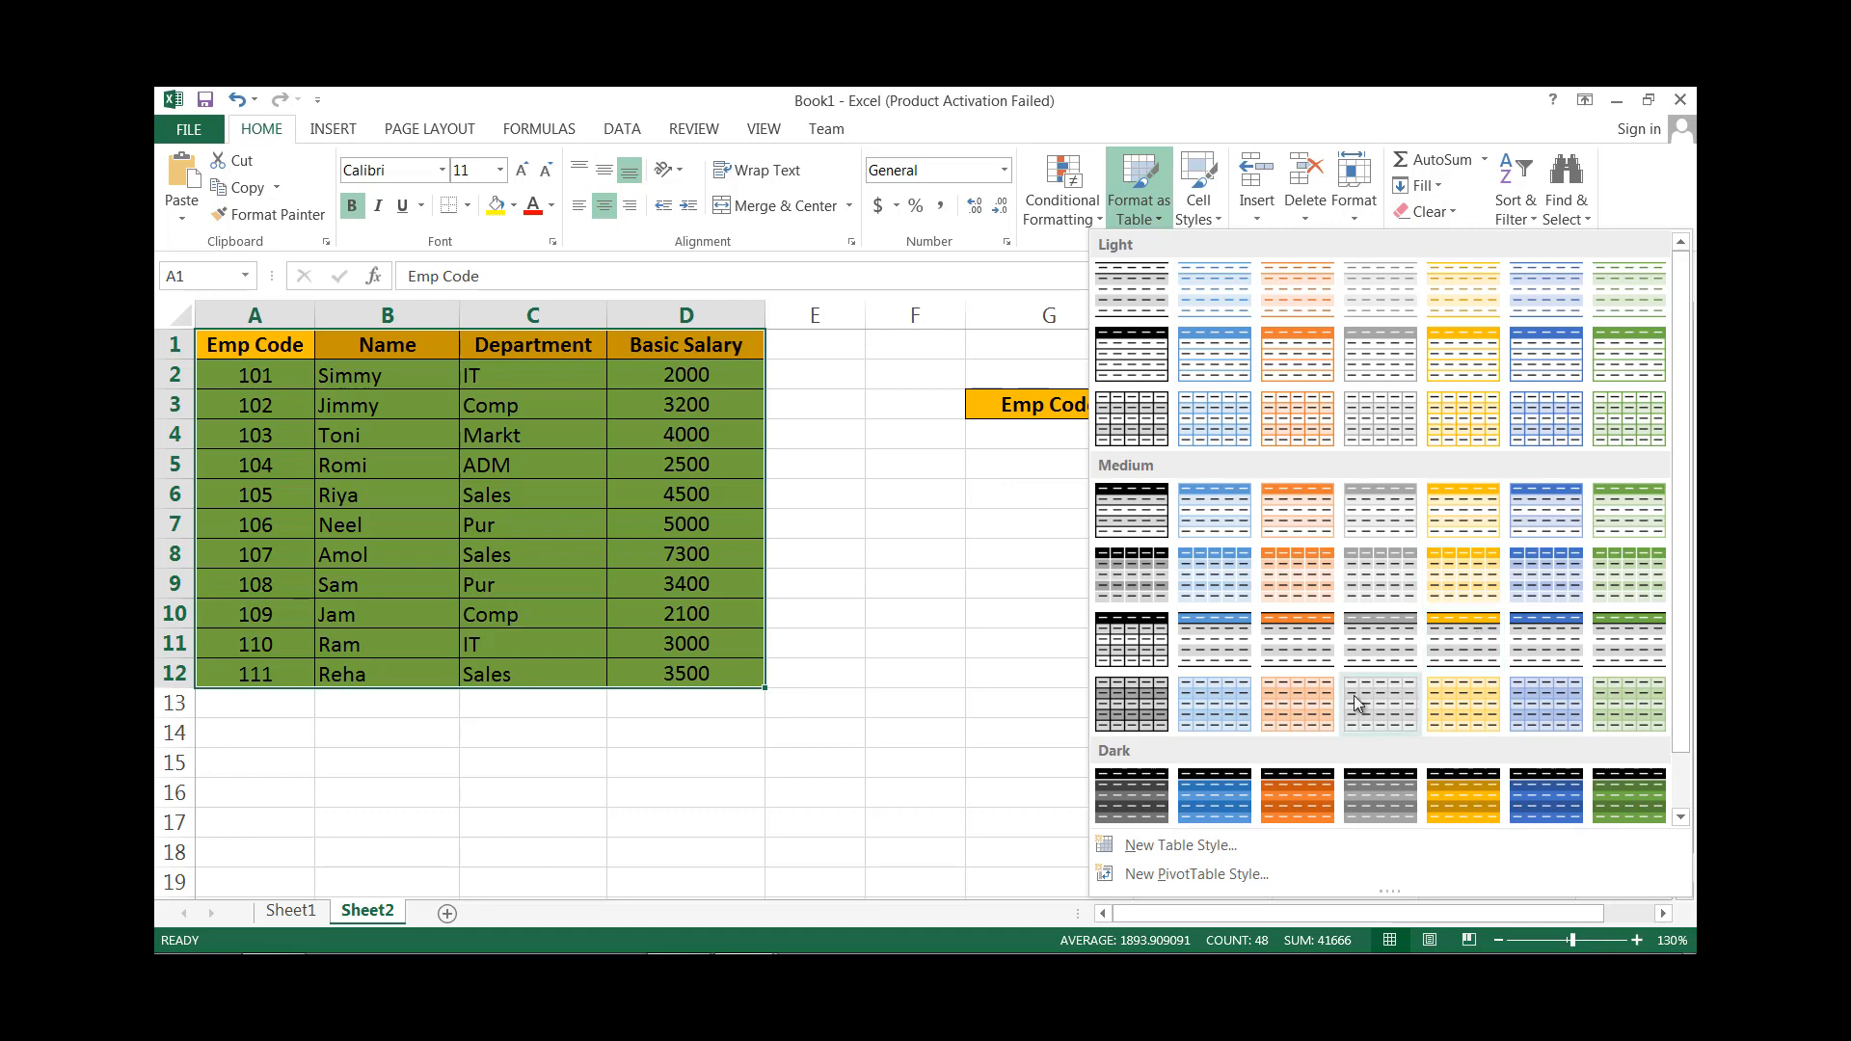
pyautogui.click(1613, 711)
pyautogui.click(1066, 694)
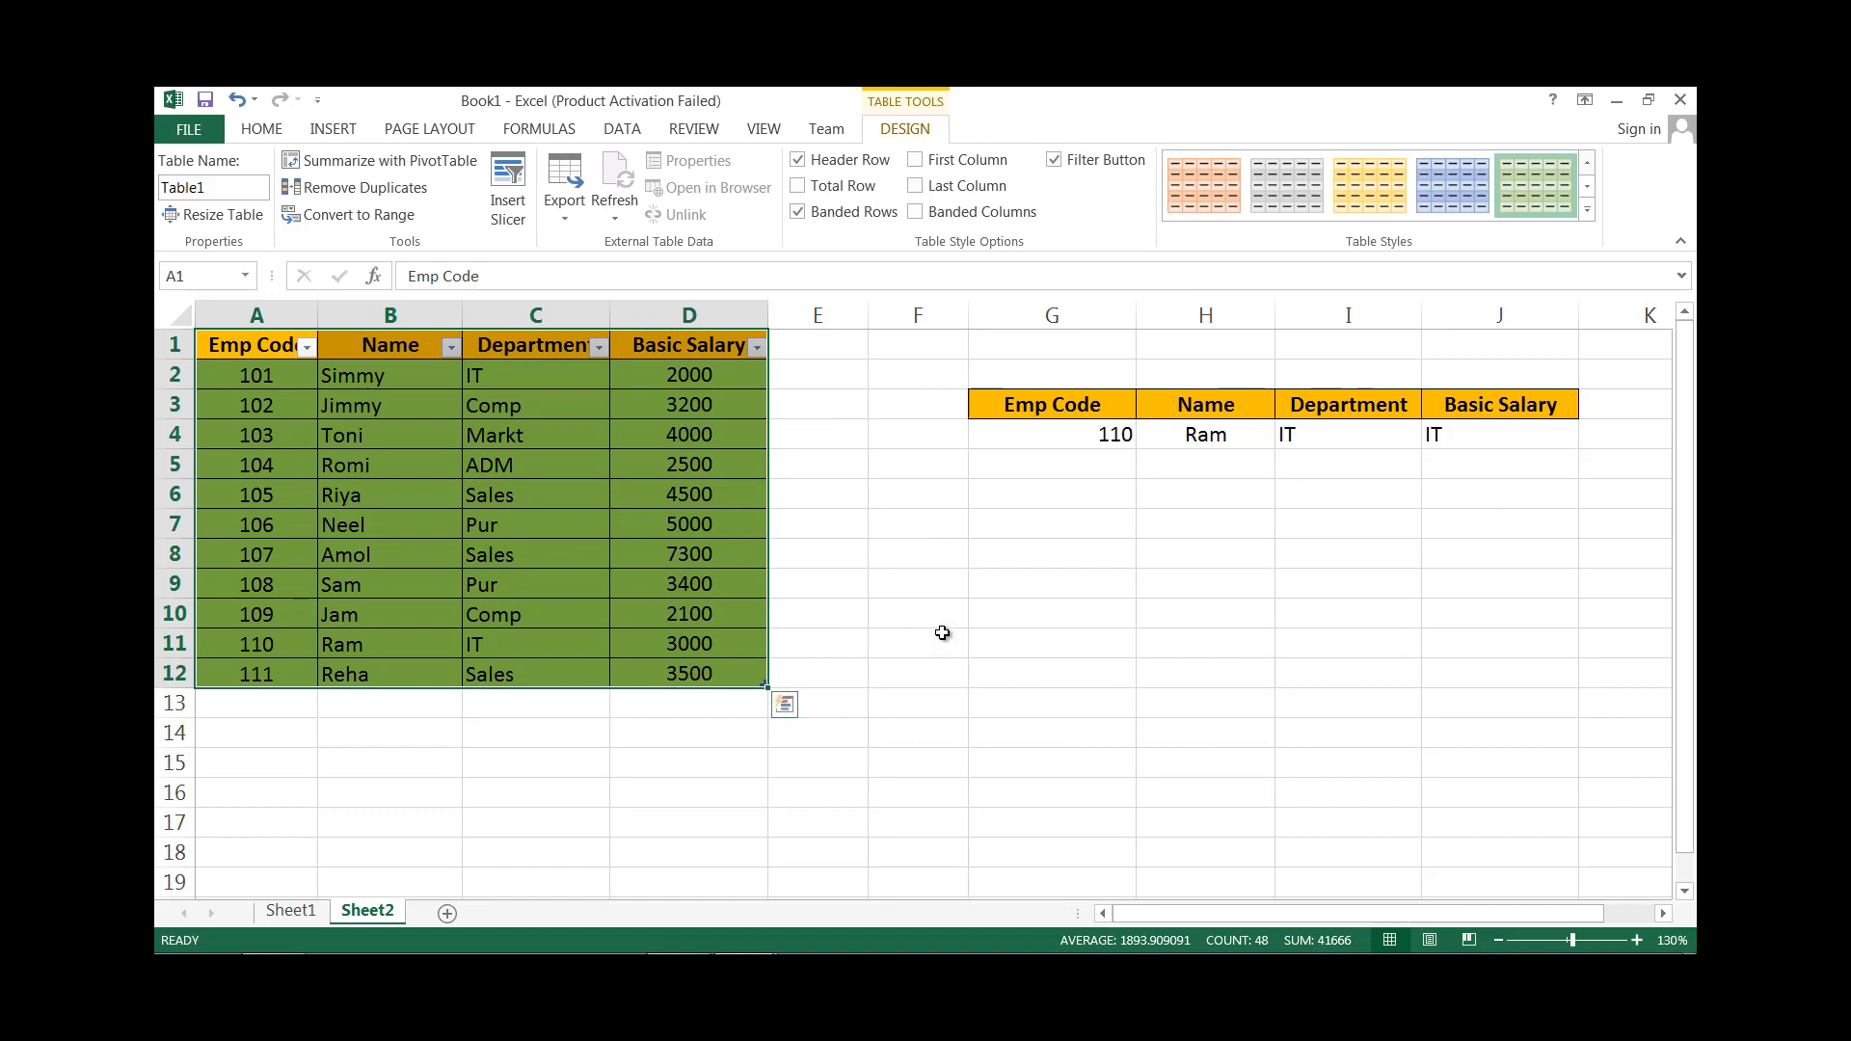
pyautogui.click(942, 633)
# Change the source of the list validation in G4 to the employee codes in =$A$2:$A$12.
pyautogui.click(1075, 438)
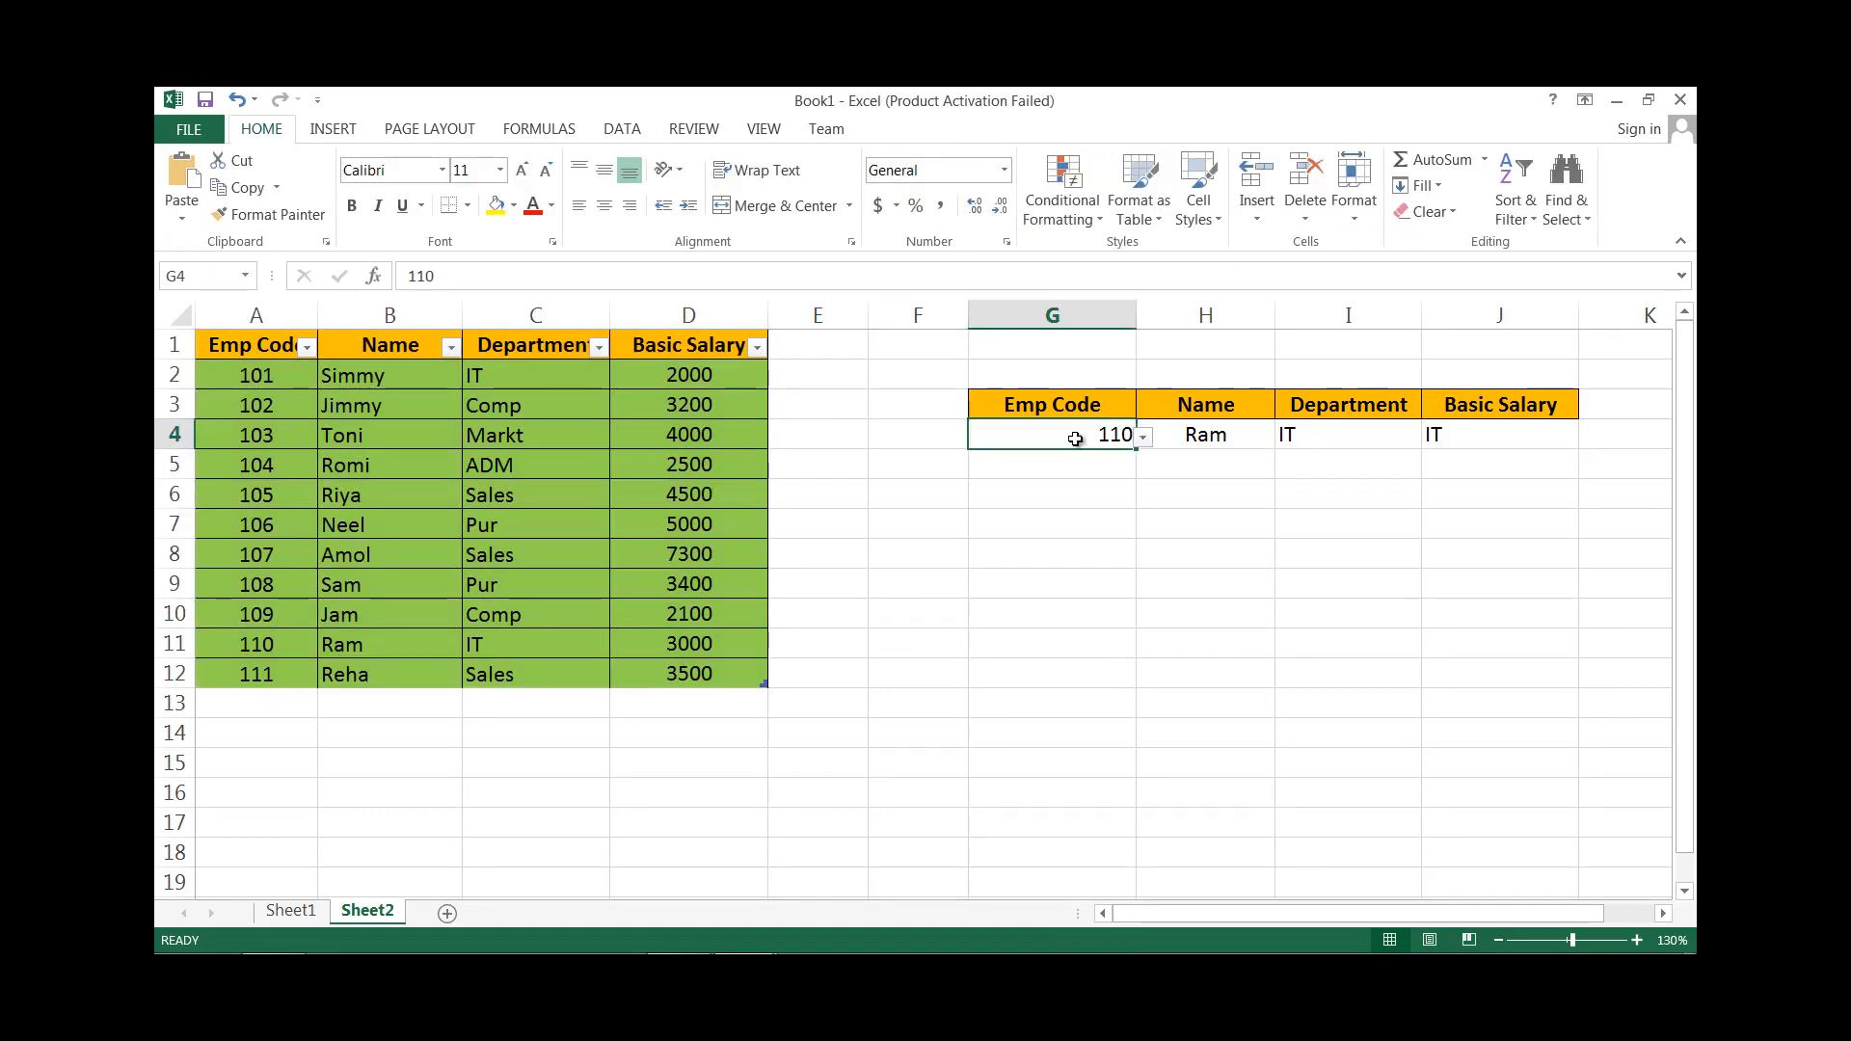
pyautogui.click(622, 129)
pyautogui.click(1126, 216)
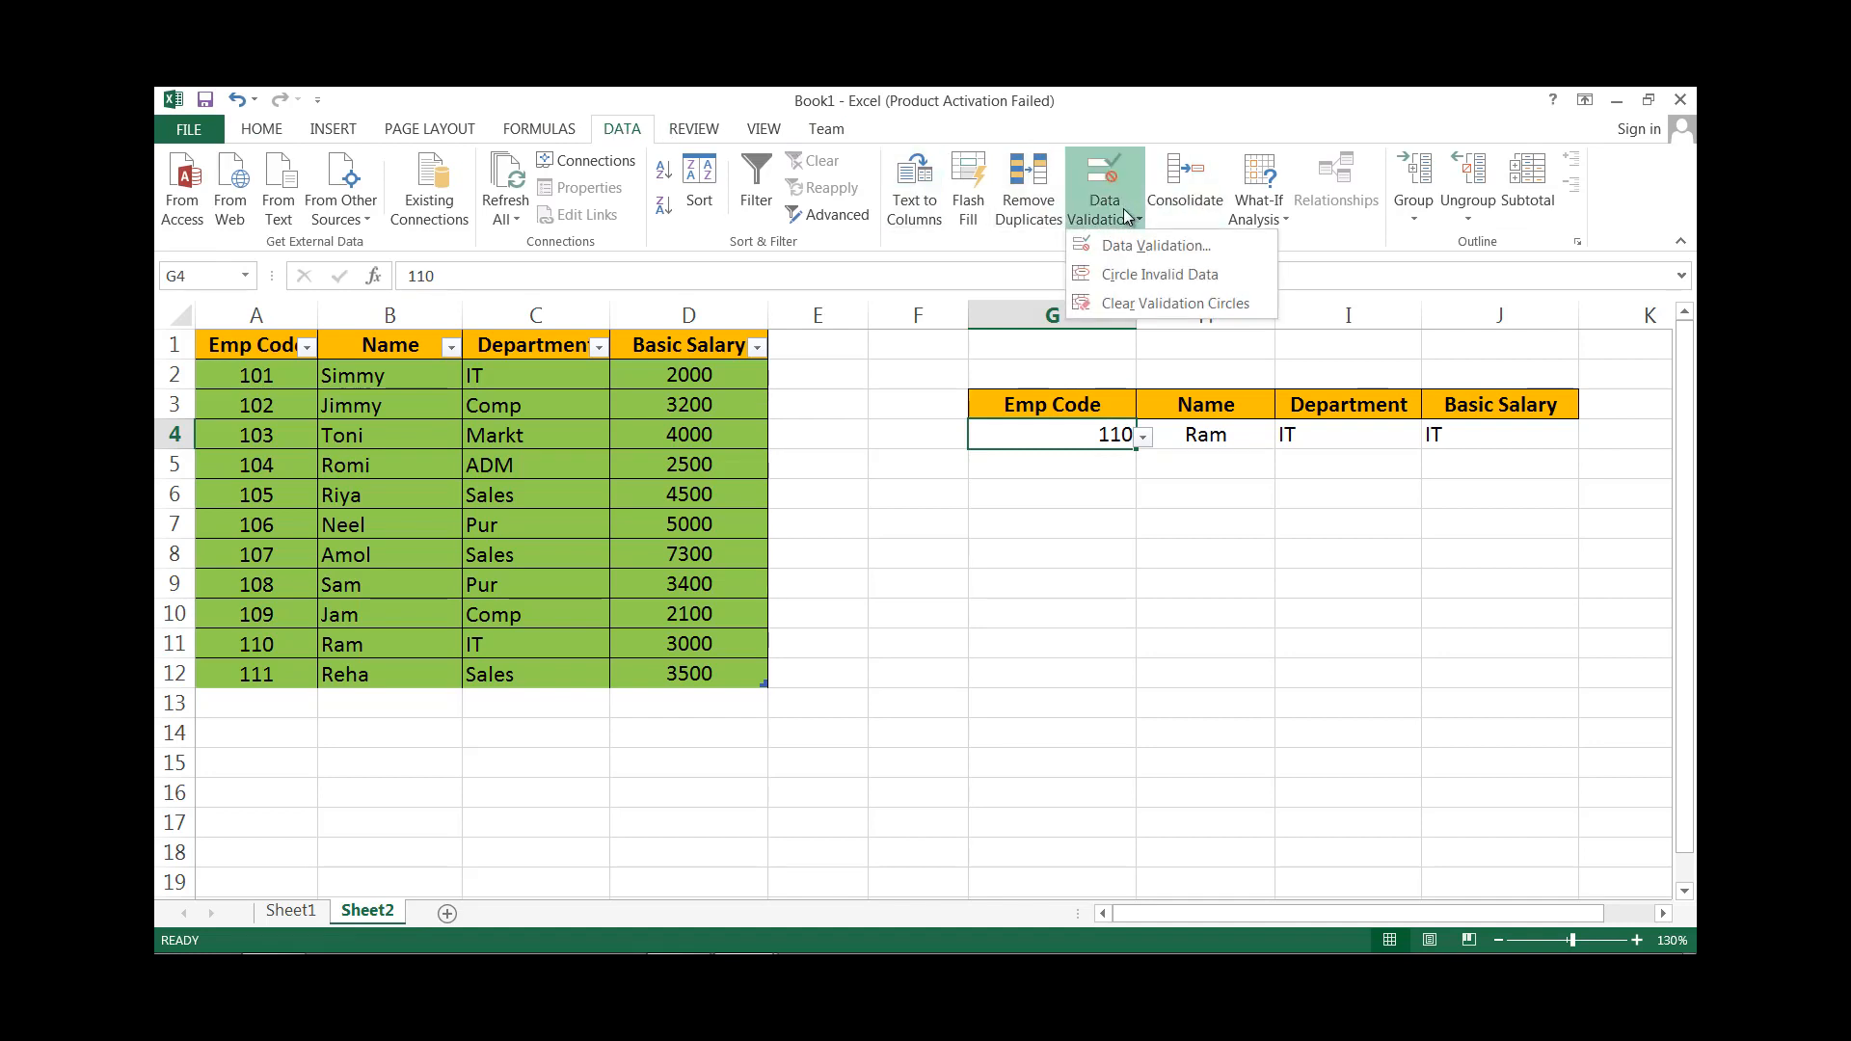
pyautogui.click(1153, 246)
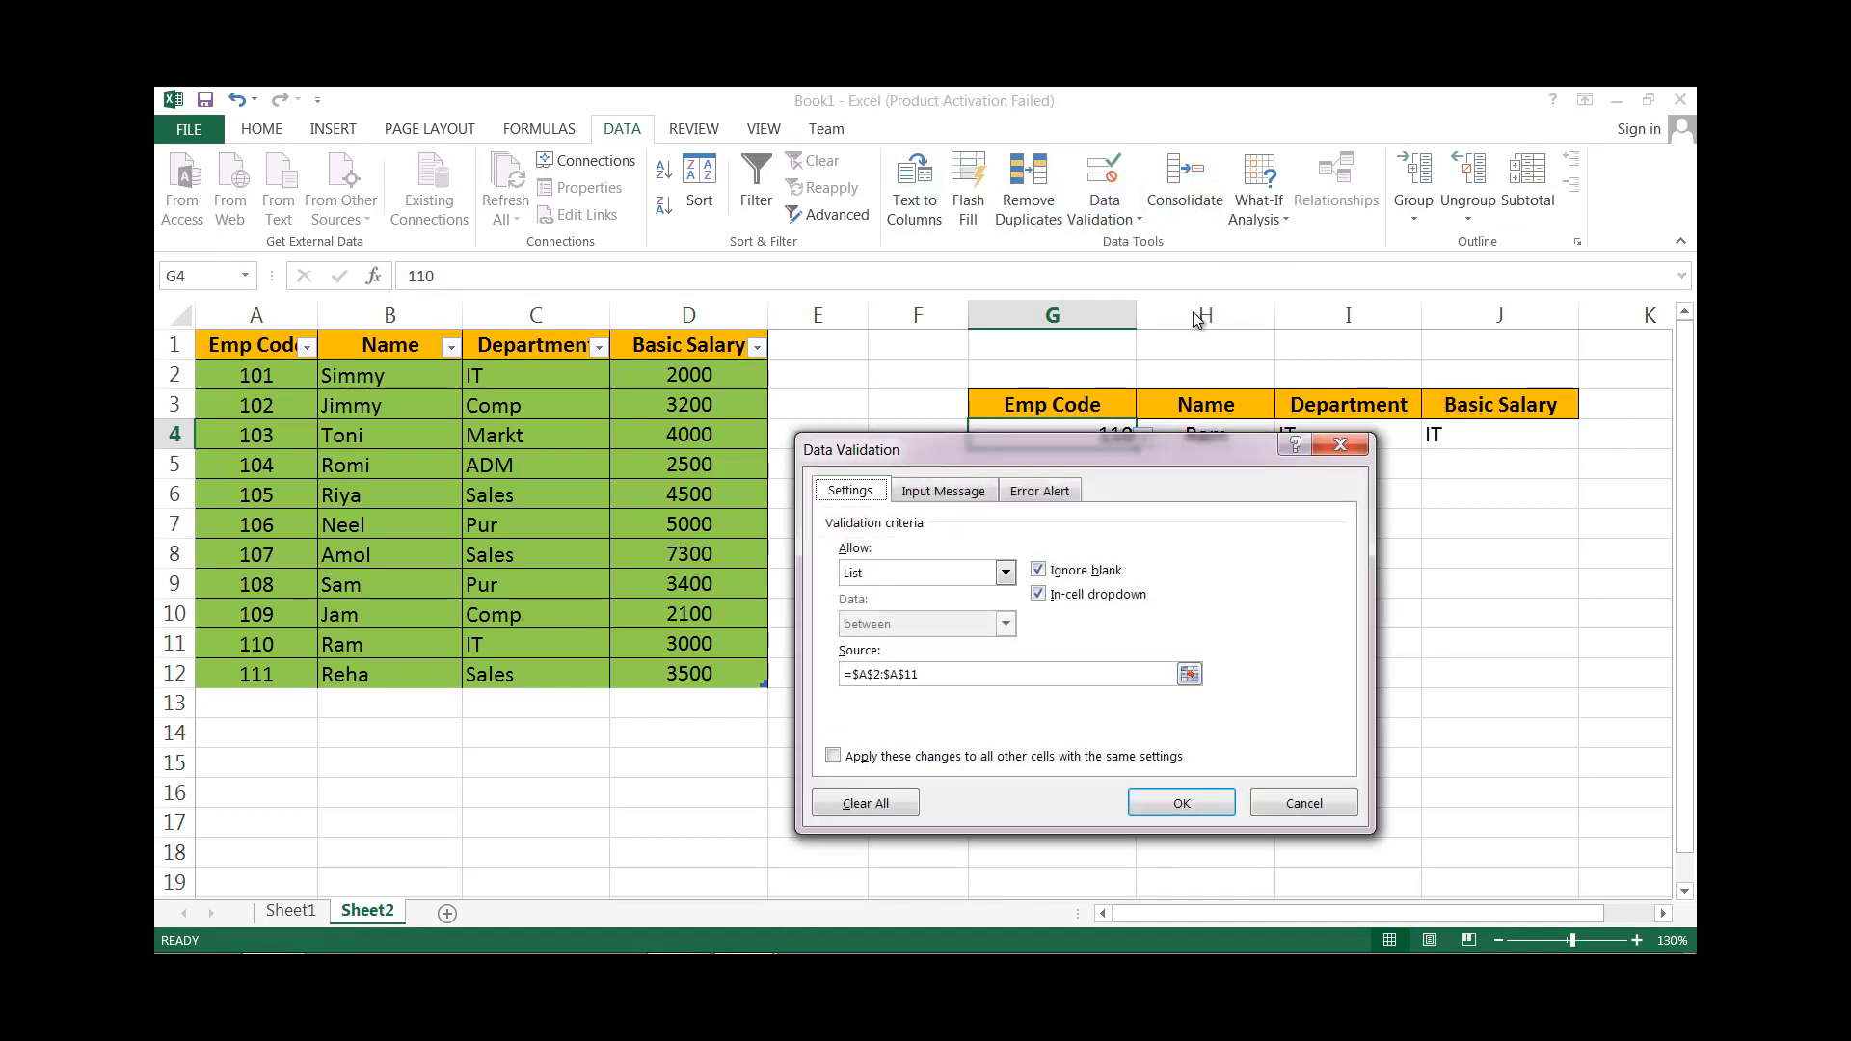
pyautogui.click(931, 672)
pyautogui.moveTo(925, 674); pyautogui.dragTo(837, 673)
pyautogui.moveTo(248, 382); pyautogui.dragTo(740, 688)
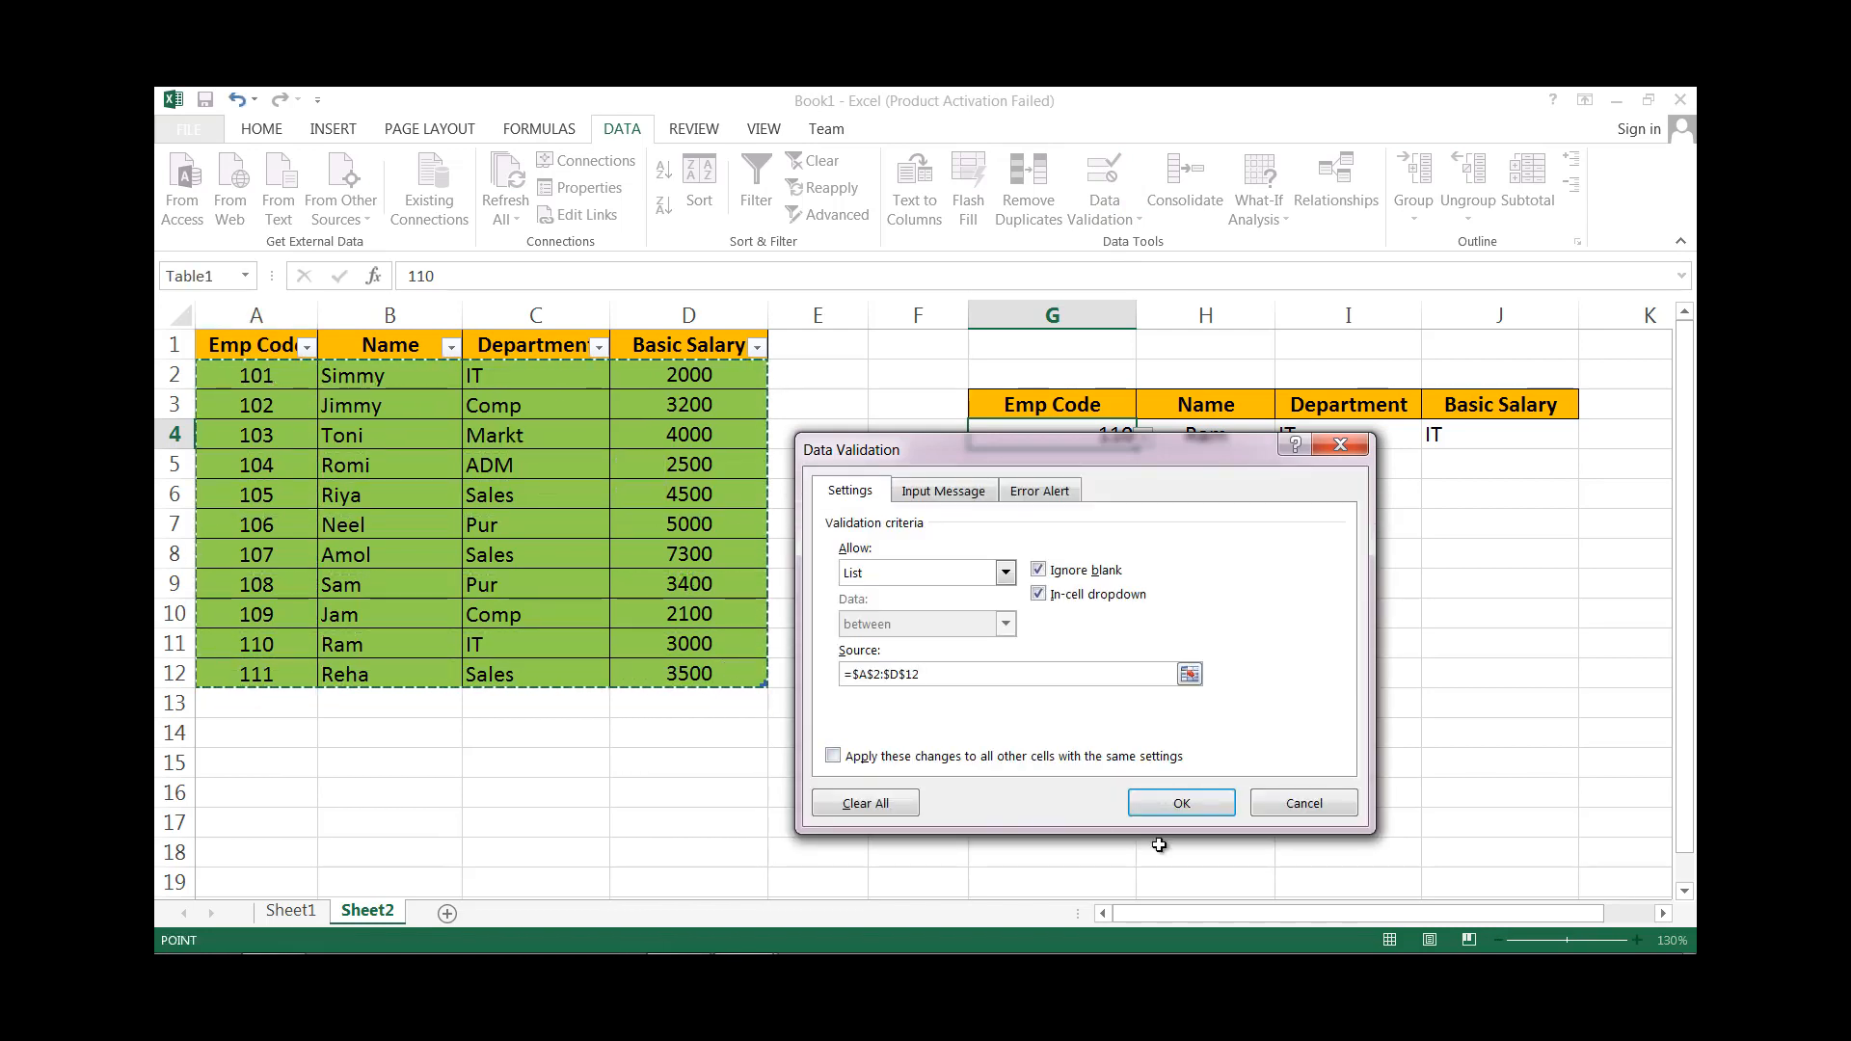
pyautogui.click(1186, 800)
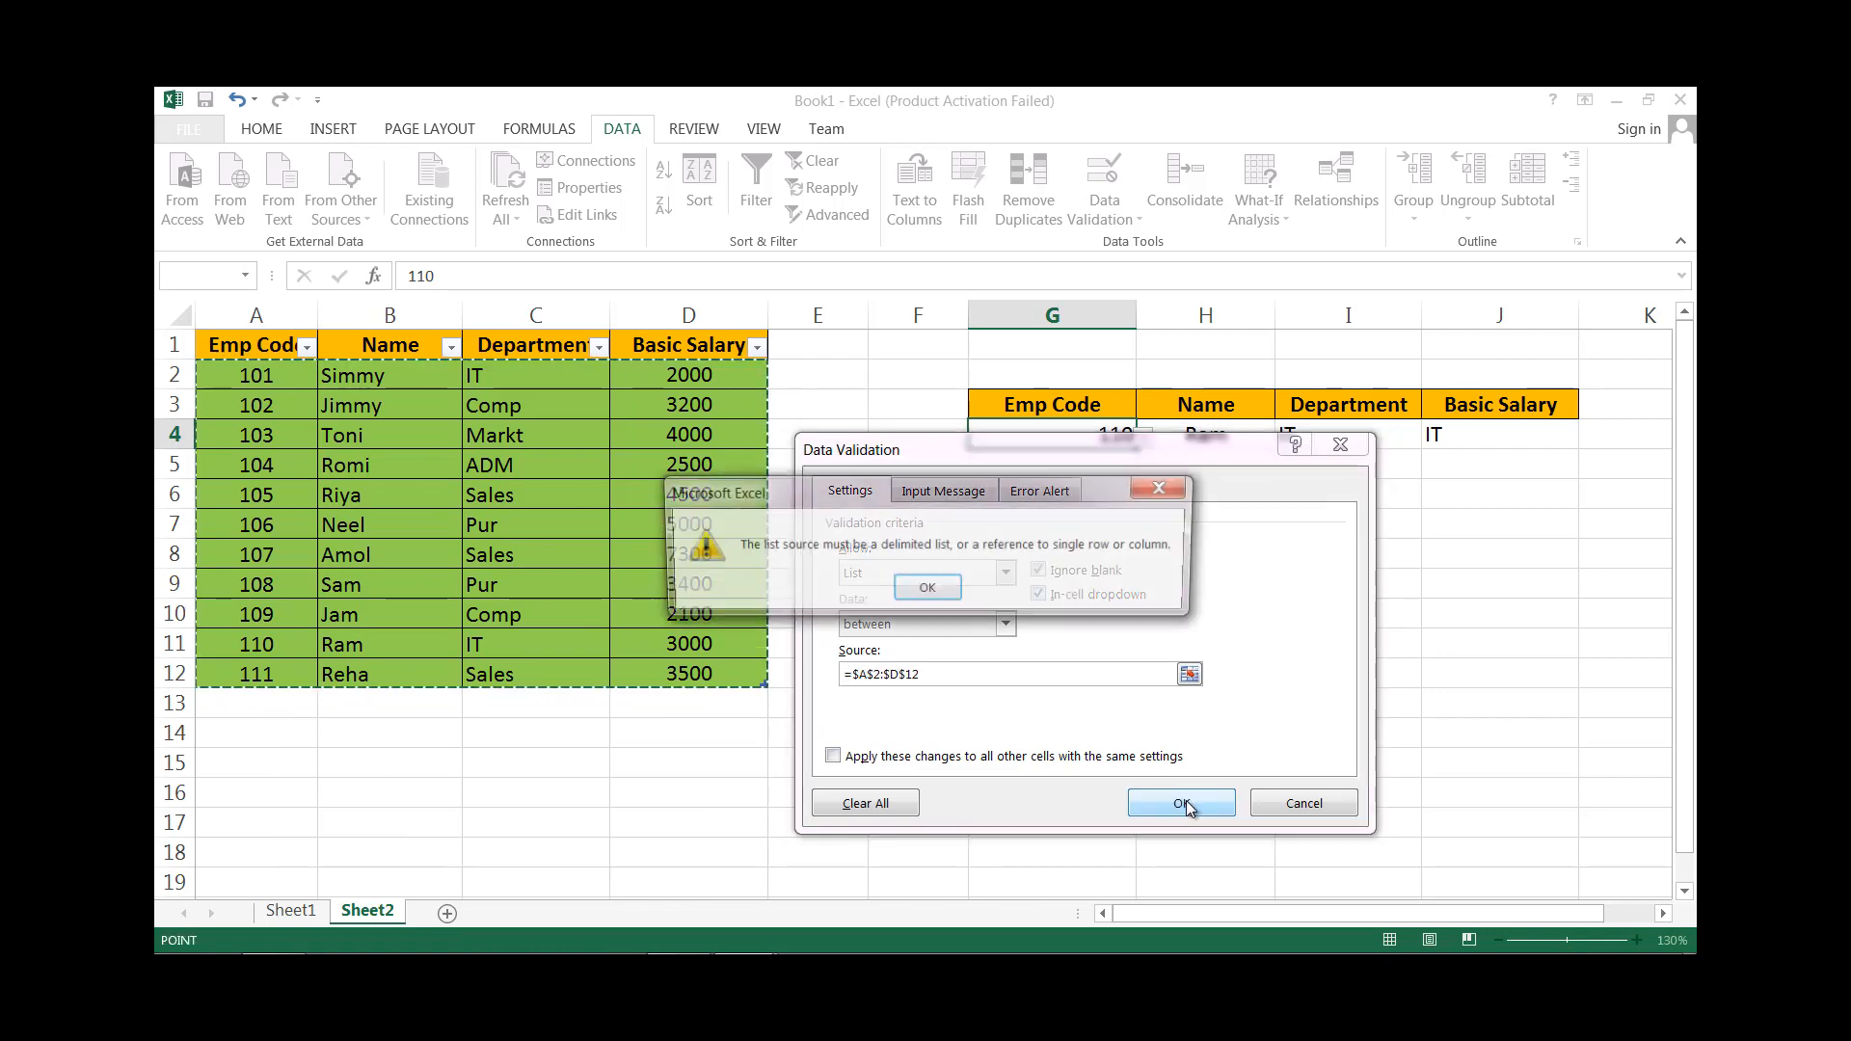
pyautogui.click(928, 590)
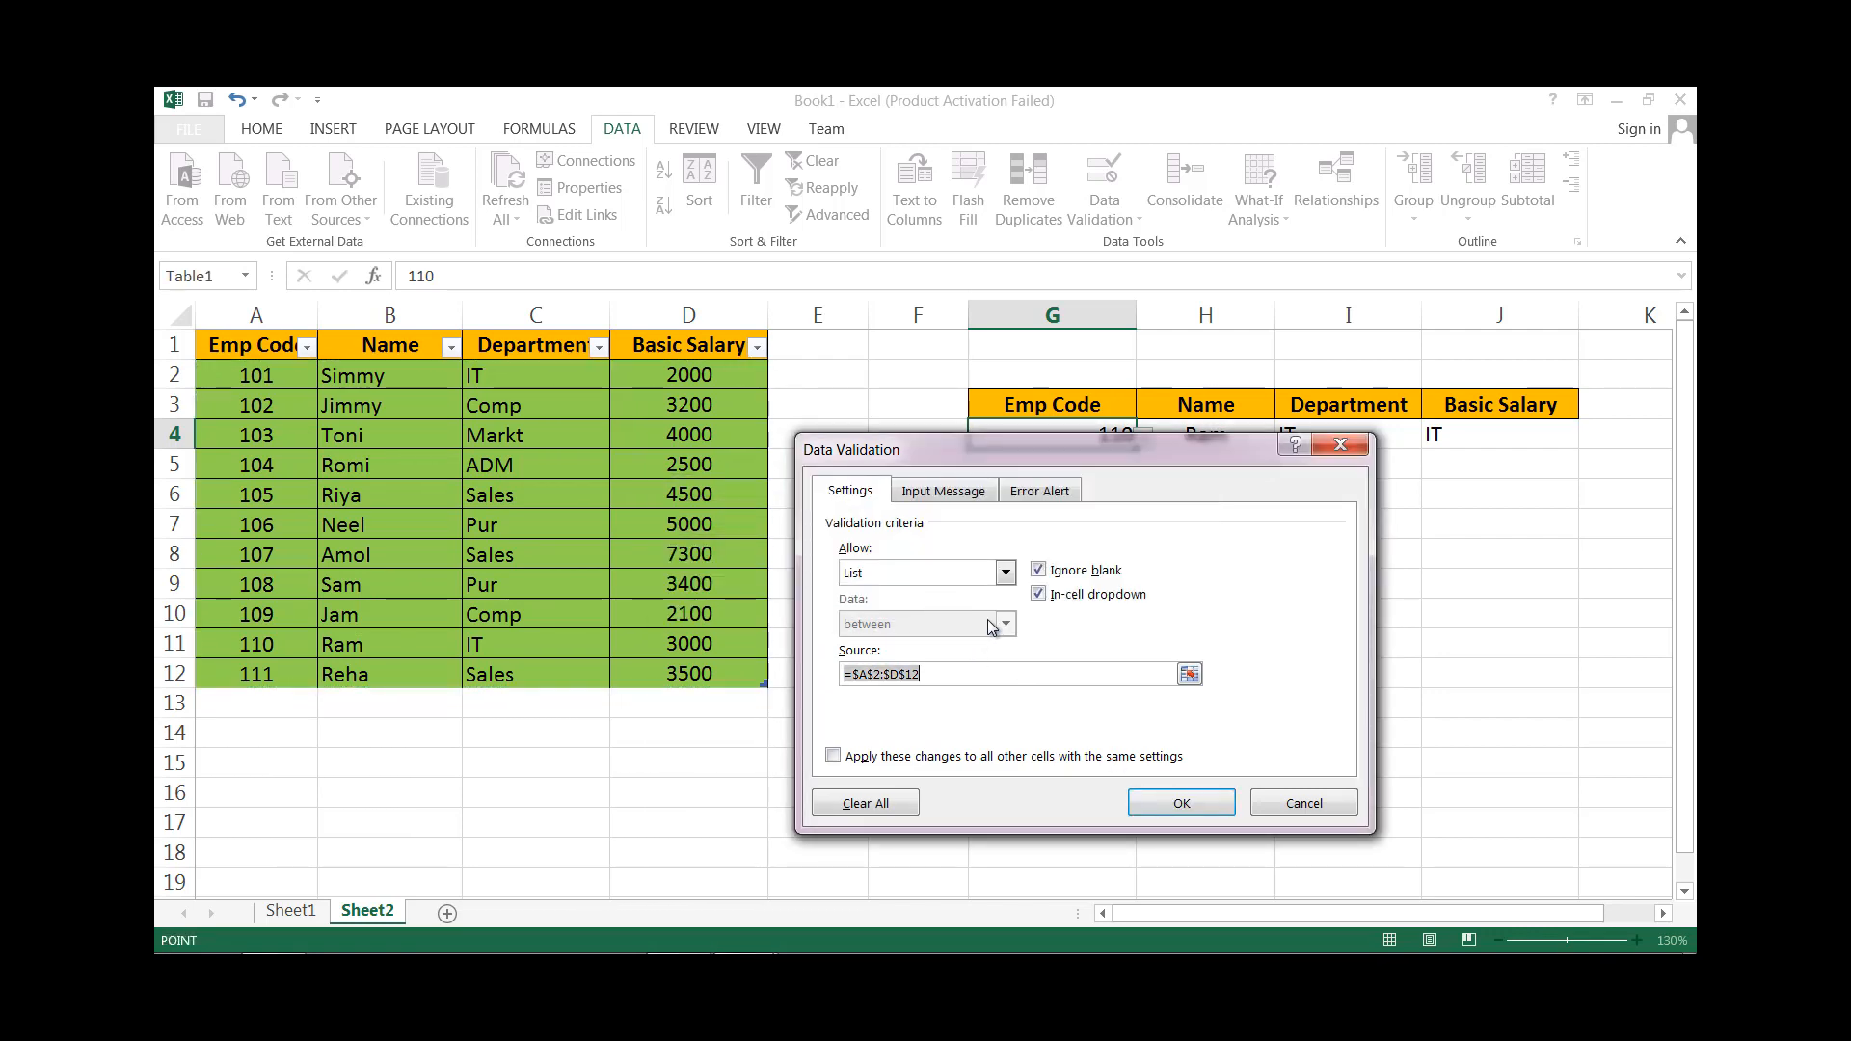
pyautogui.moveTo(235, 369); pyautogui.dragTo(368, 677)
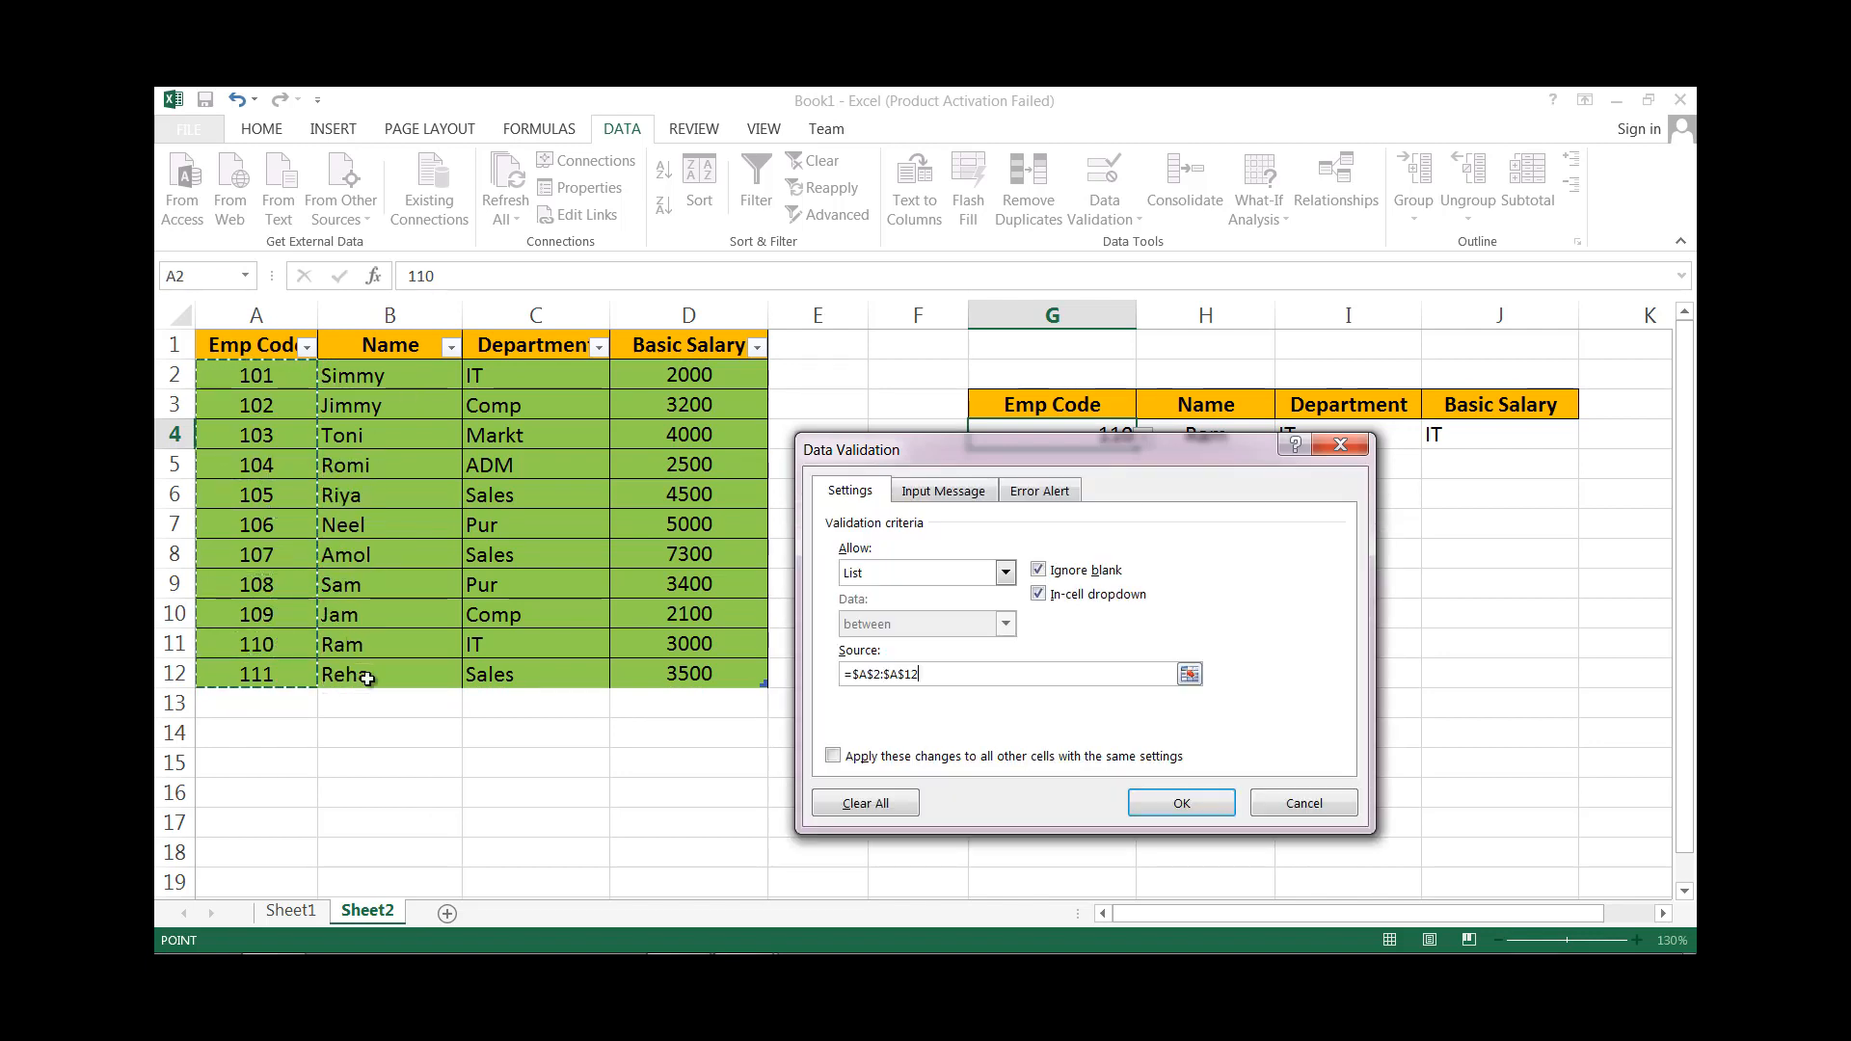
pyautogui.click(1167, 805)
# Choose employee code 111 from the dropdown in G4.
pyautogui.click(1144, 437)
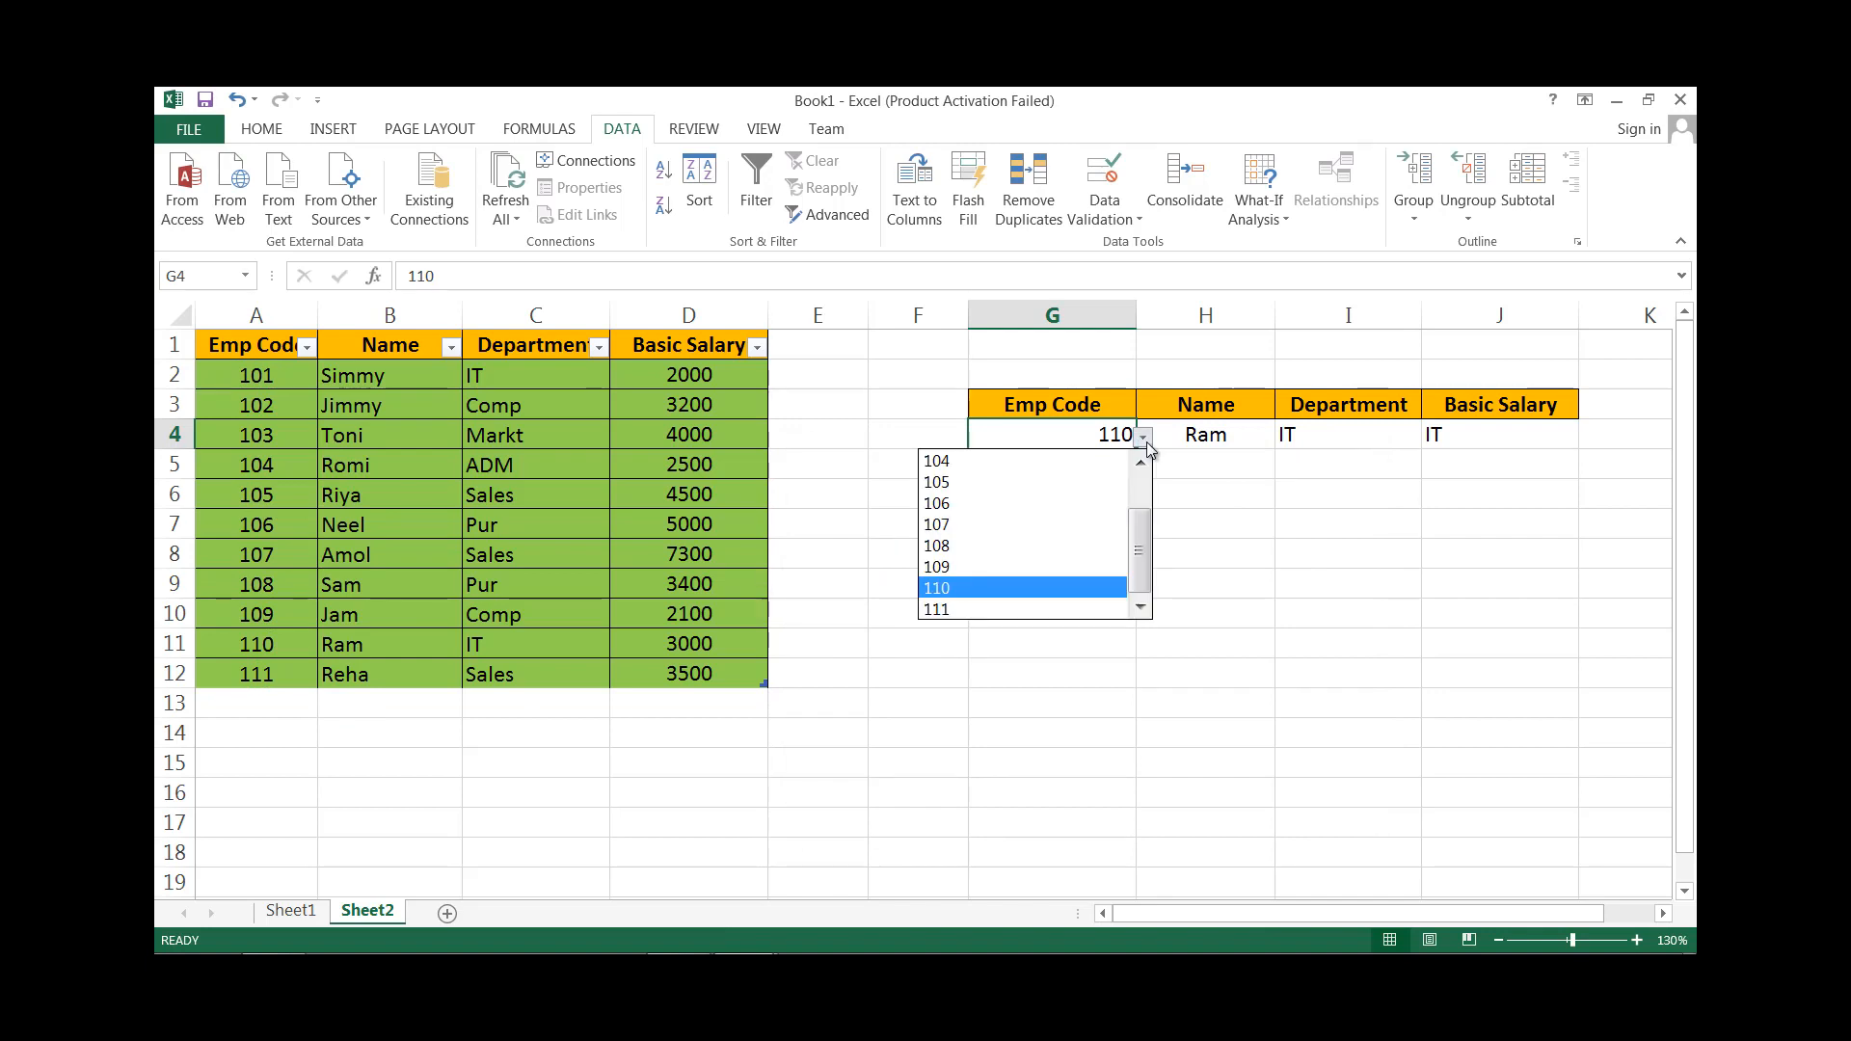
pyautogui.click(1008, 609)
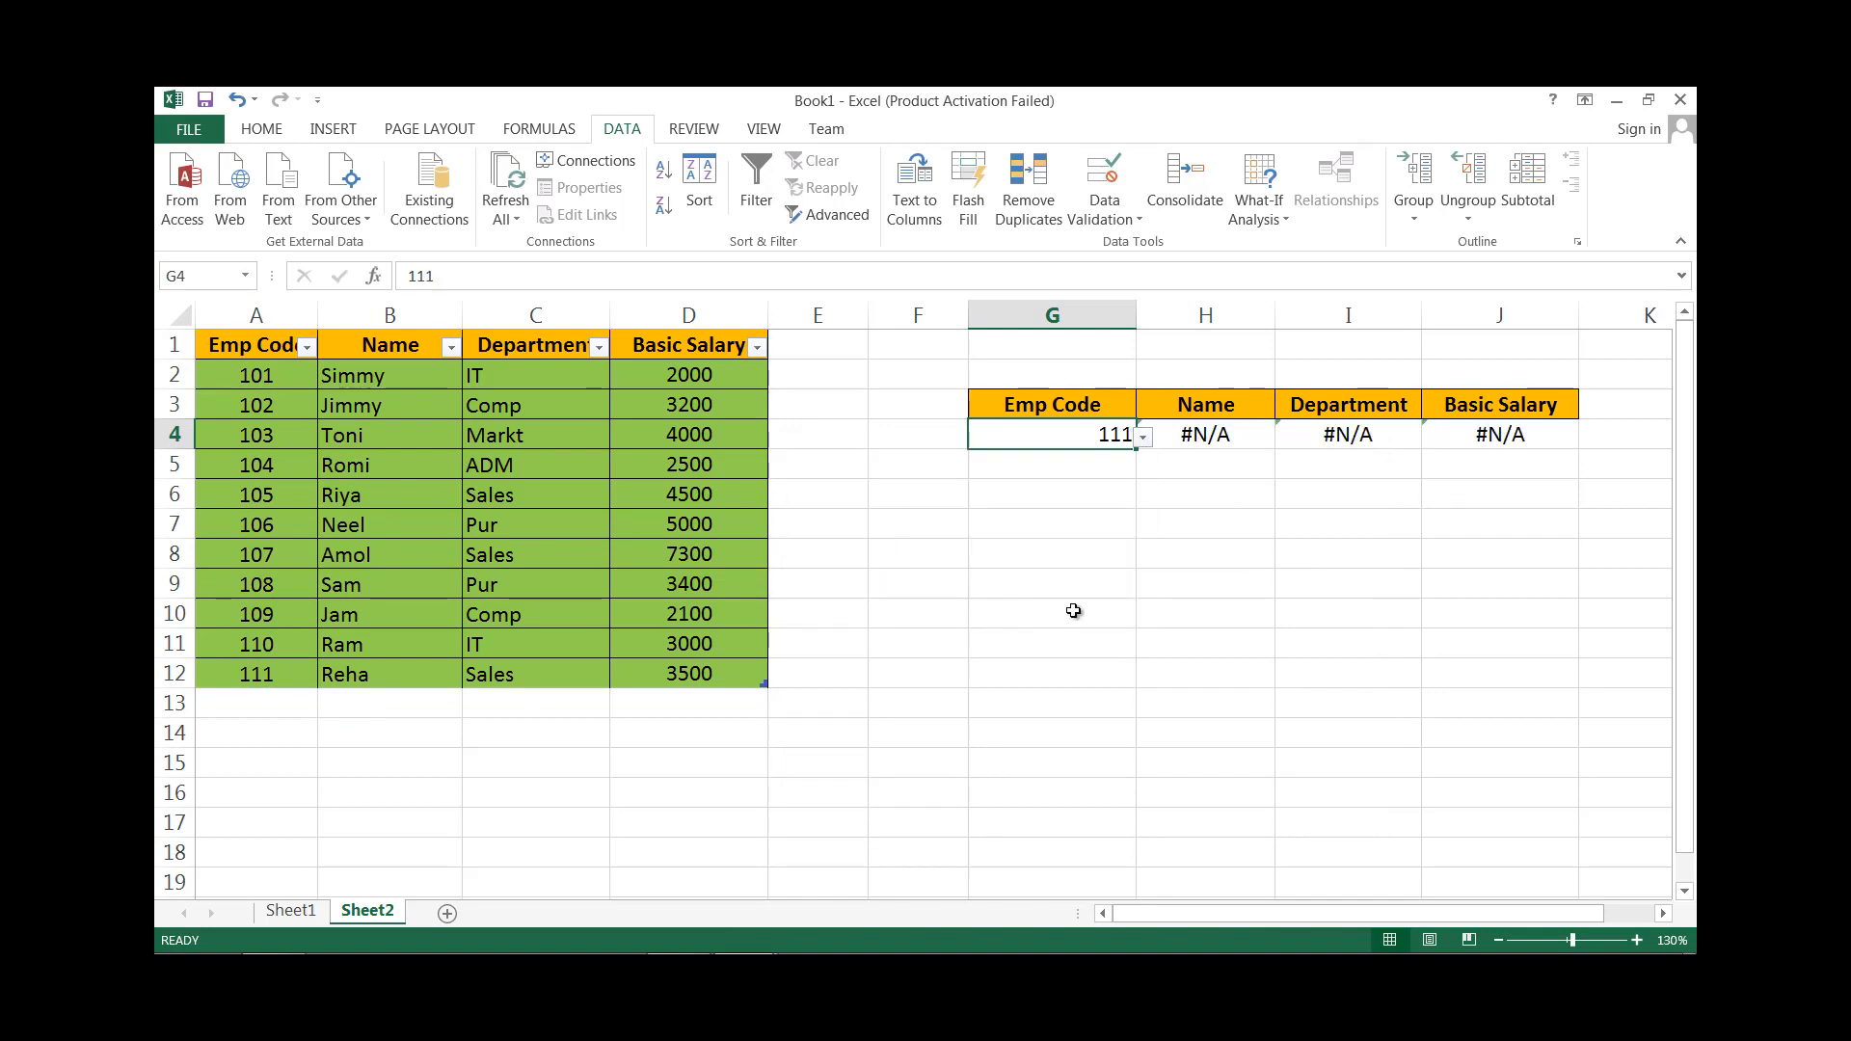
pyautogui.click(1139, 442)
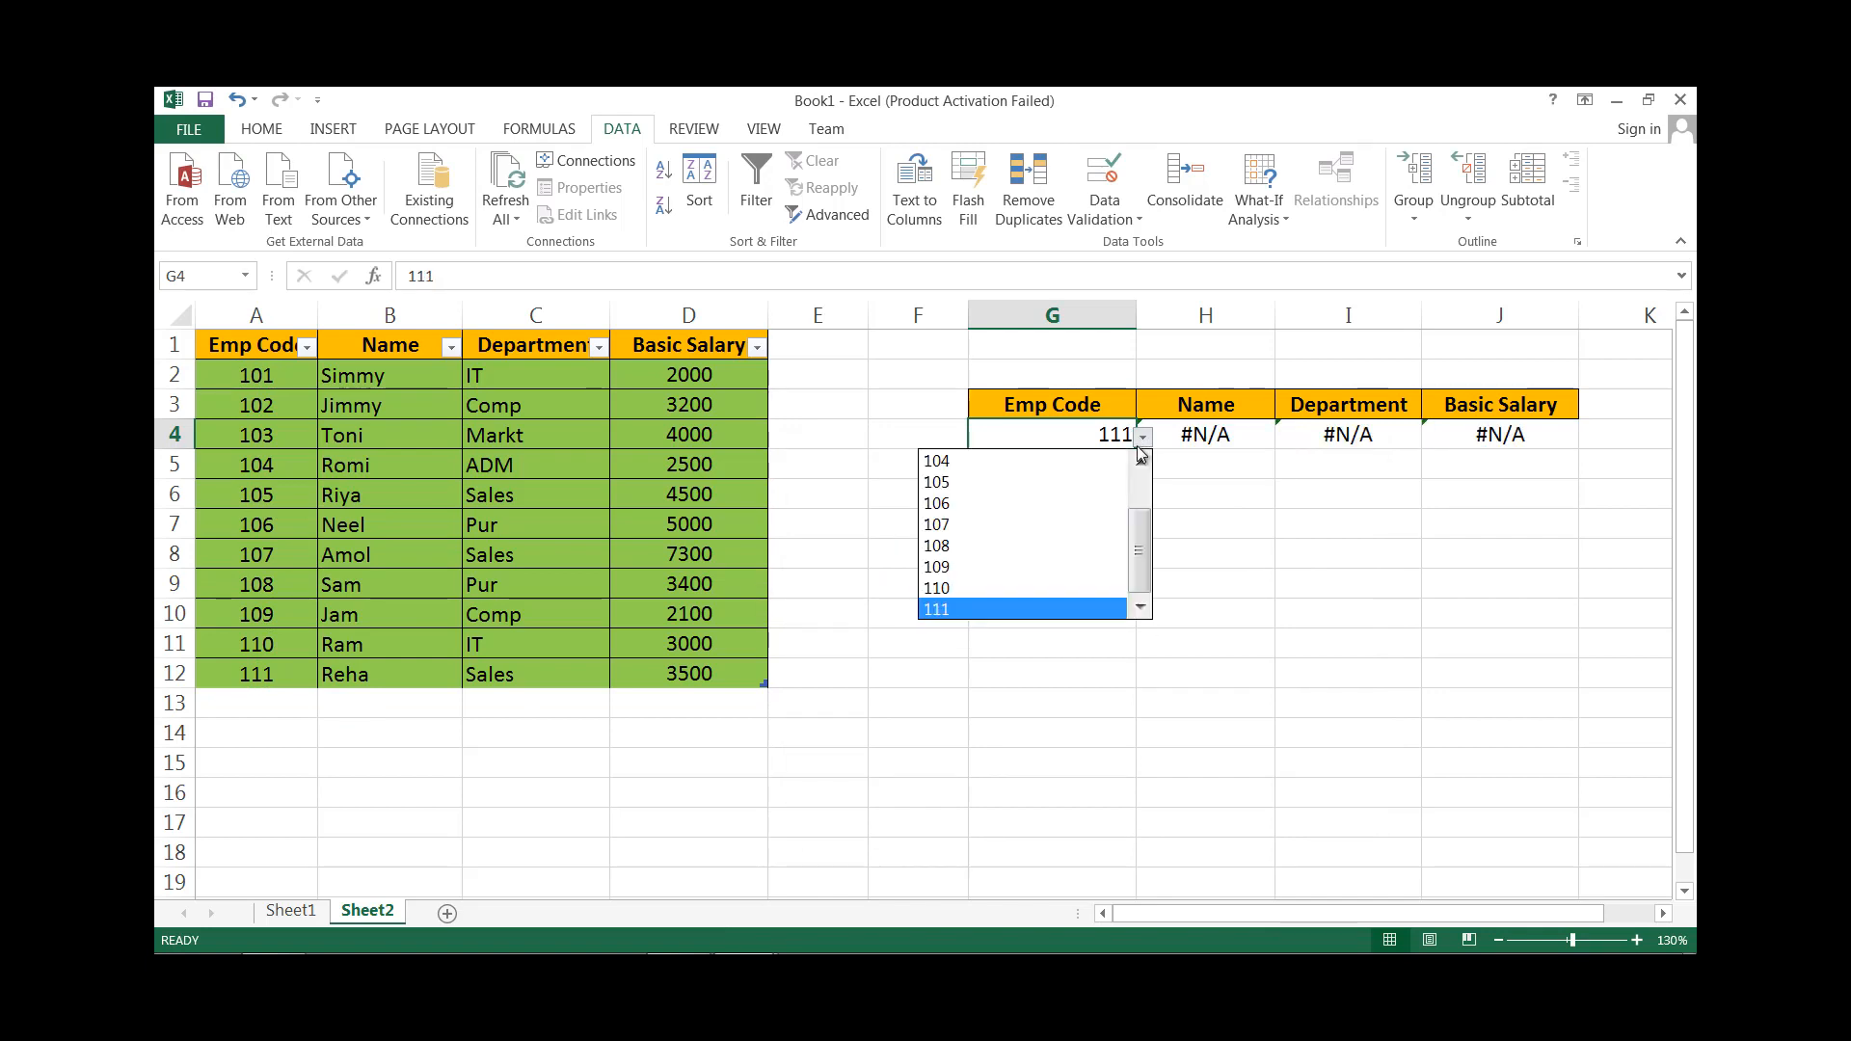
pyautogui.click(1061, 611)
pyautogui.click(1224, 439)
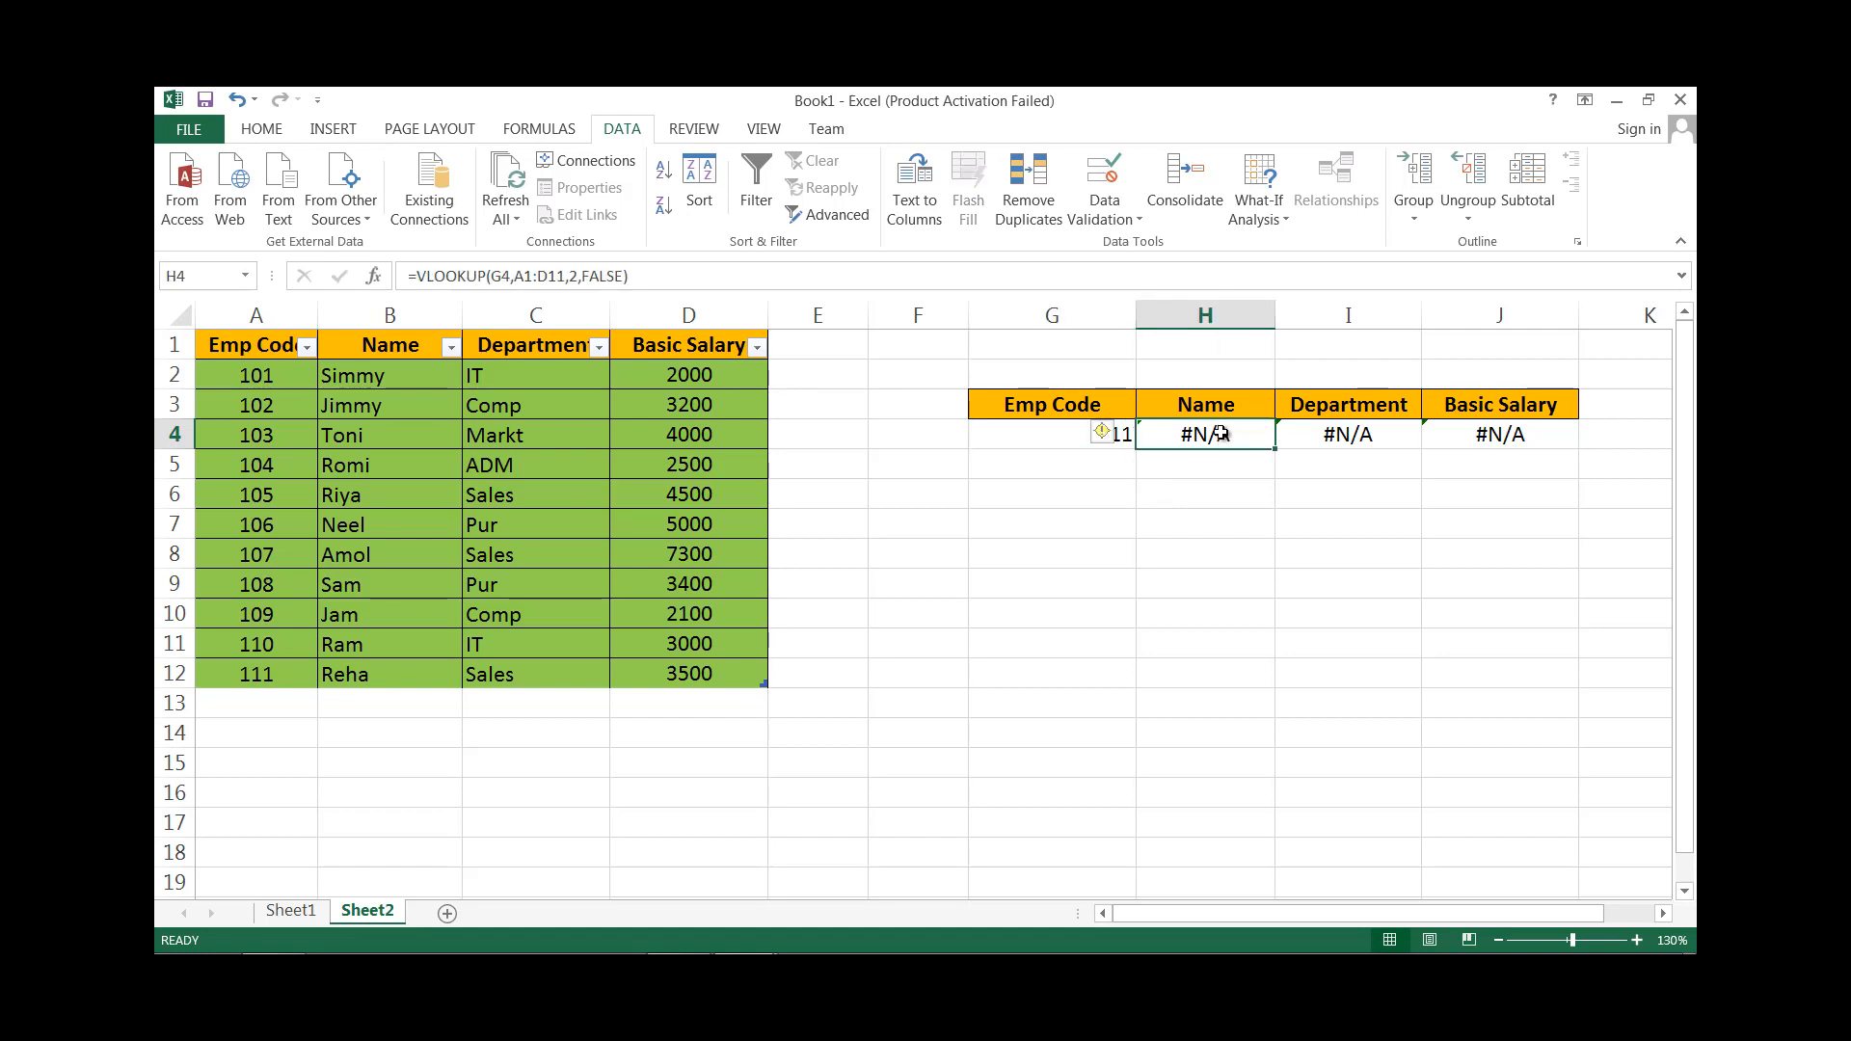
pyautogui.click(1116, 432)
pyautogui.click(1138, 442)
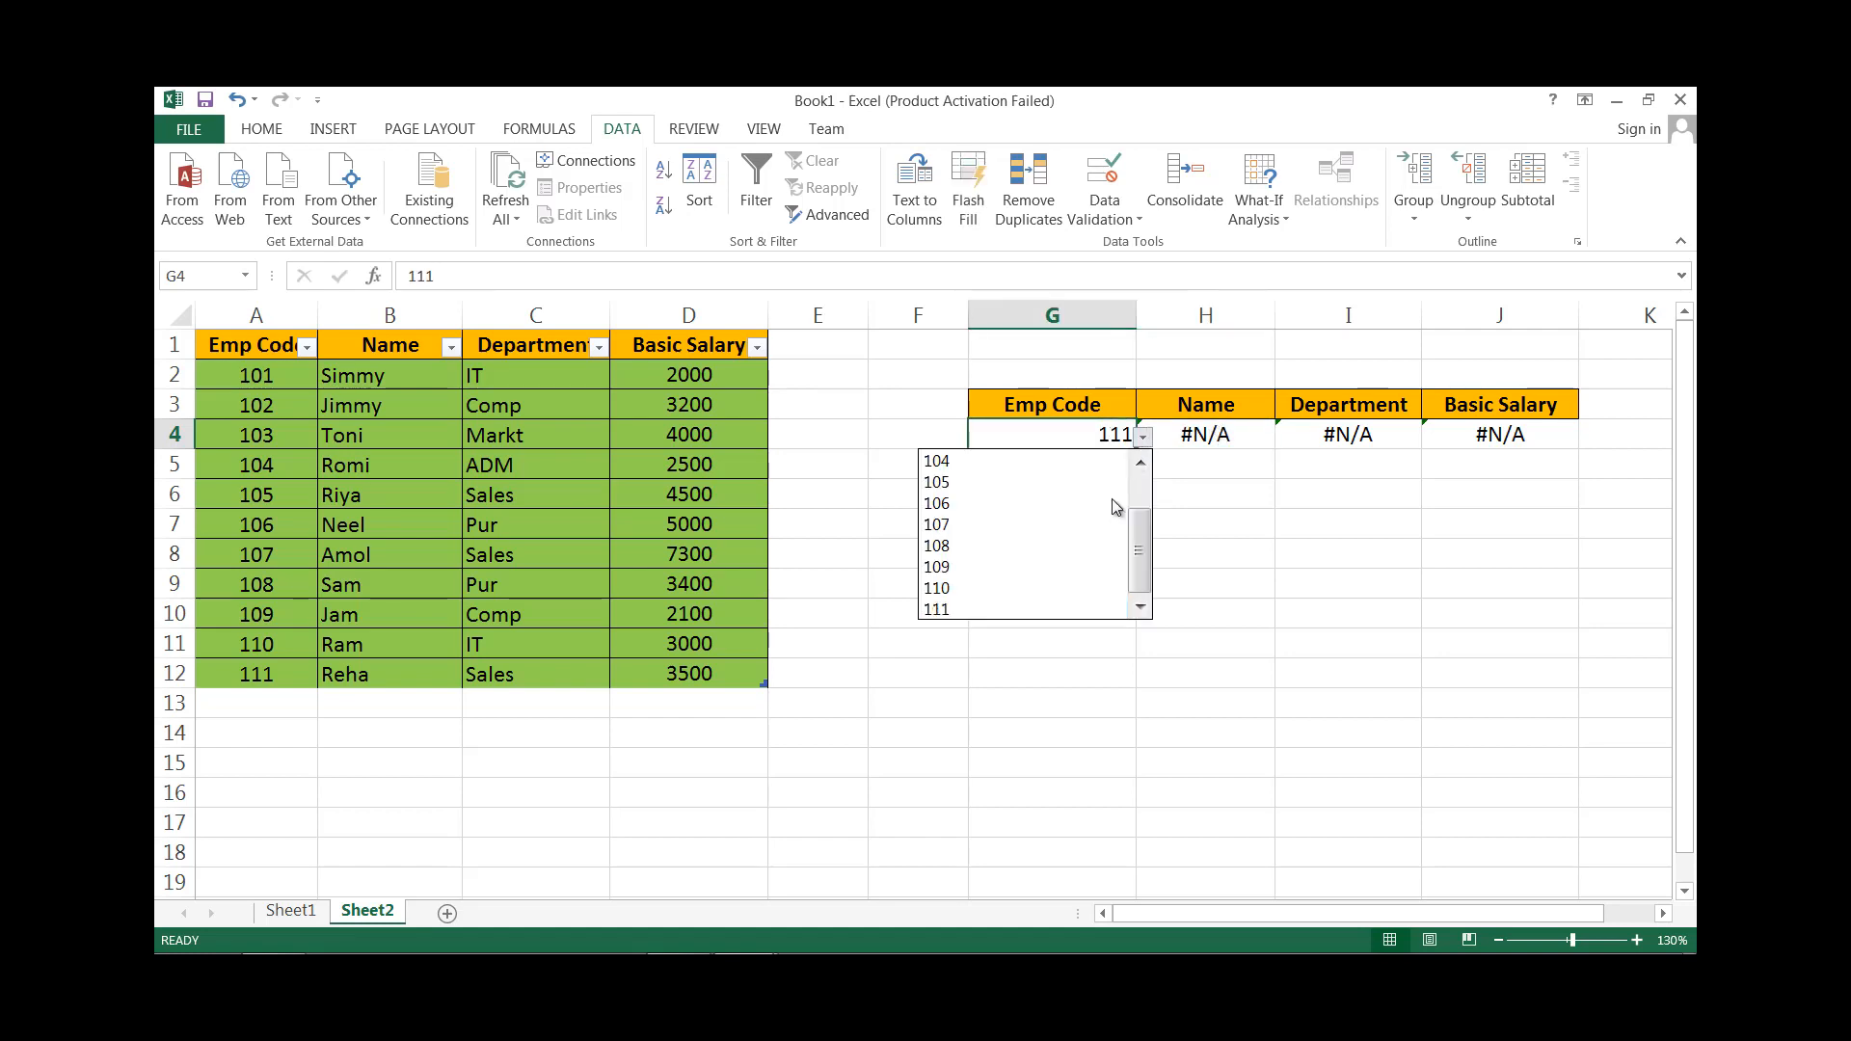
pyautogui.click(1072, 614)
# Examine the table range used by the VLOOKUP formula in H4 without changing it.
pyautogui.click(1195, 561)
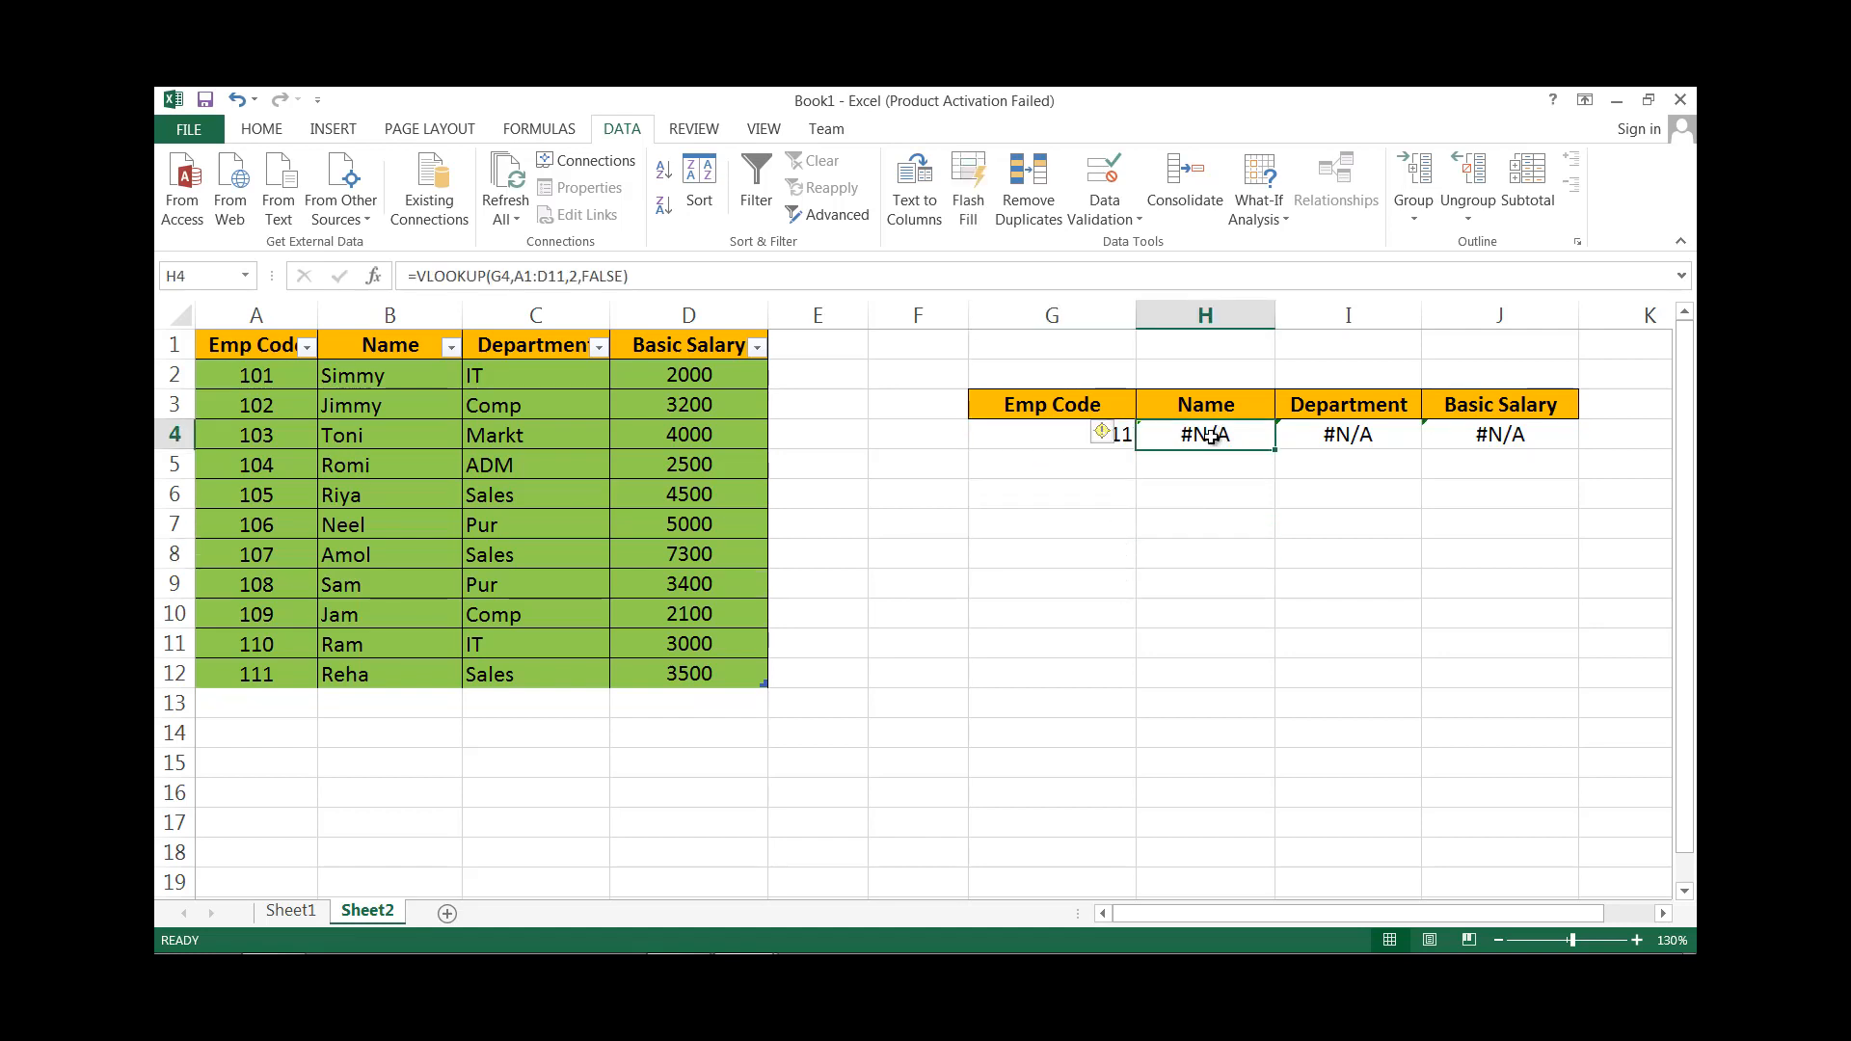
pyautogui.doubleClick(1209, 442)
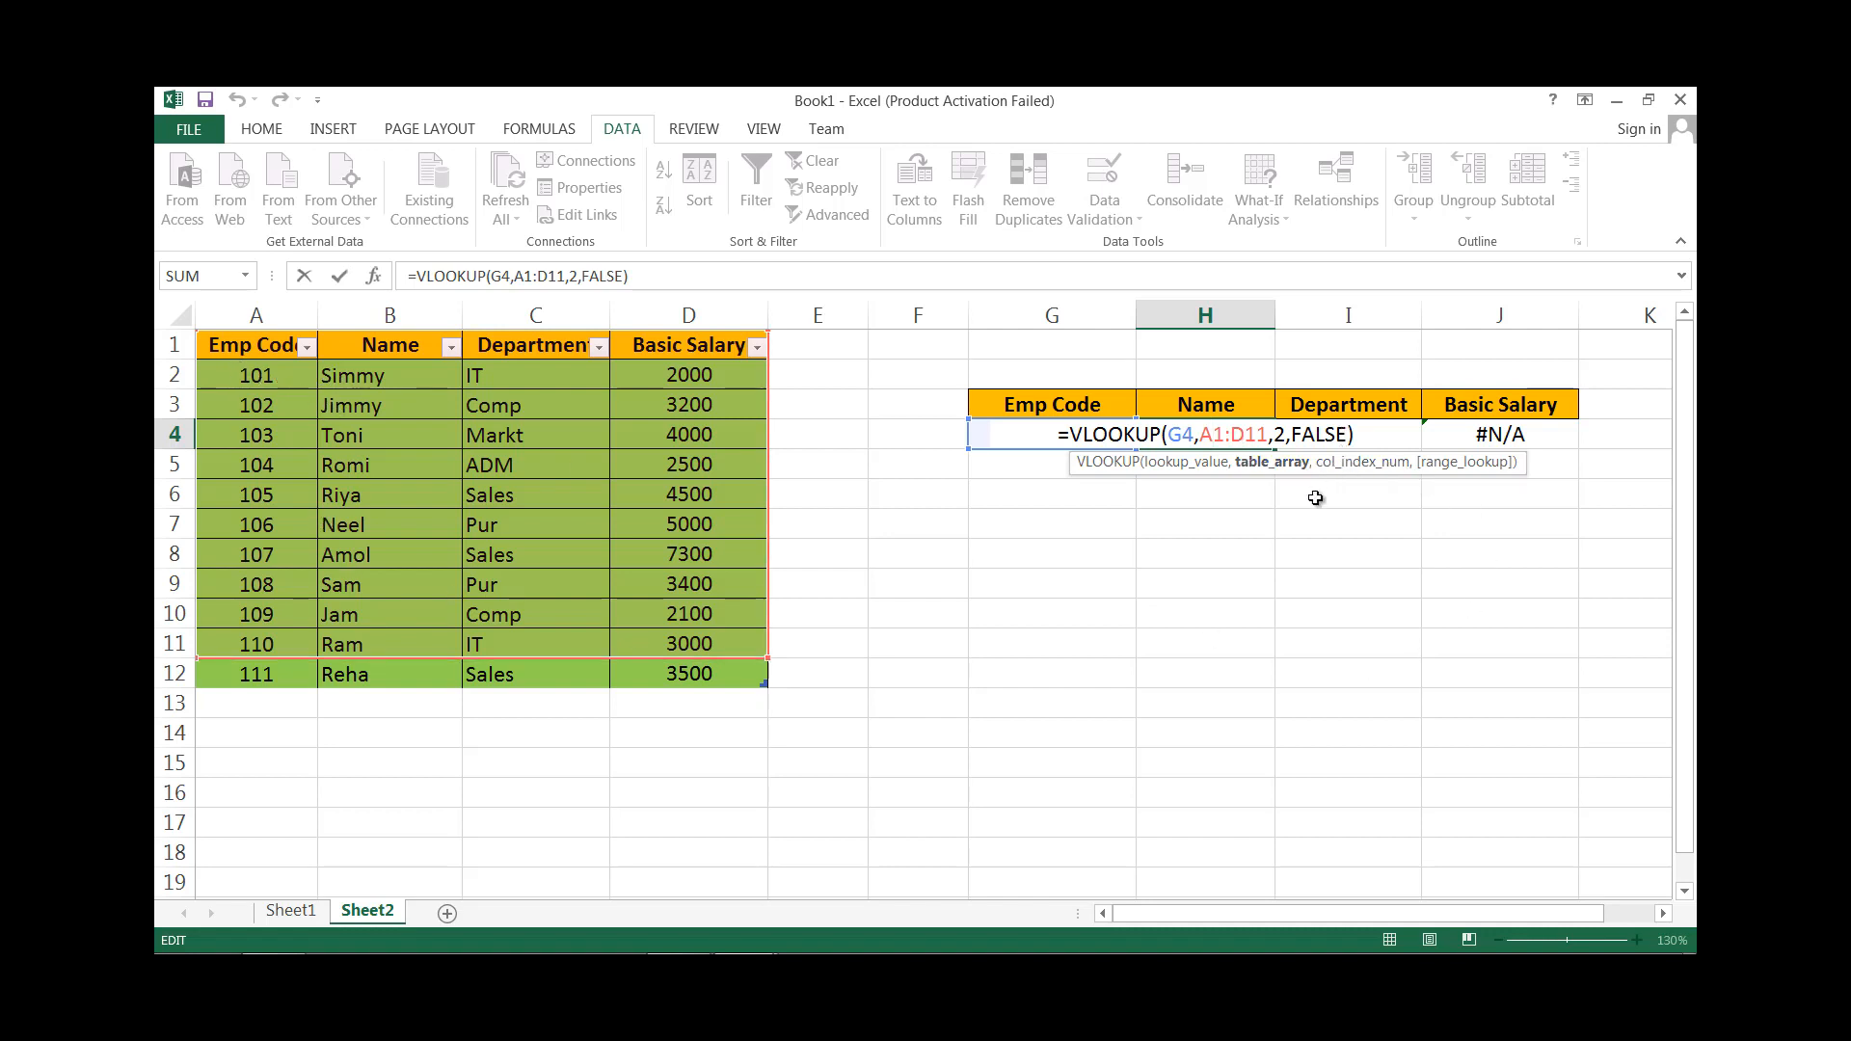
pyautogui.click(1231, 489)
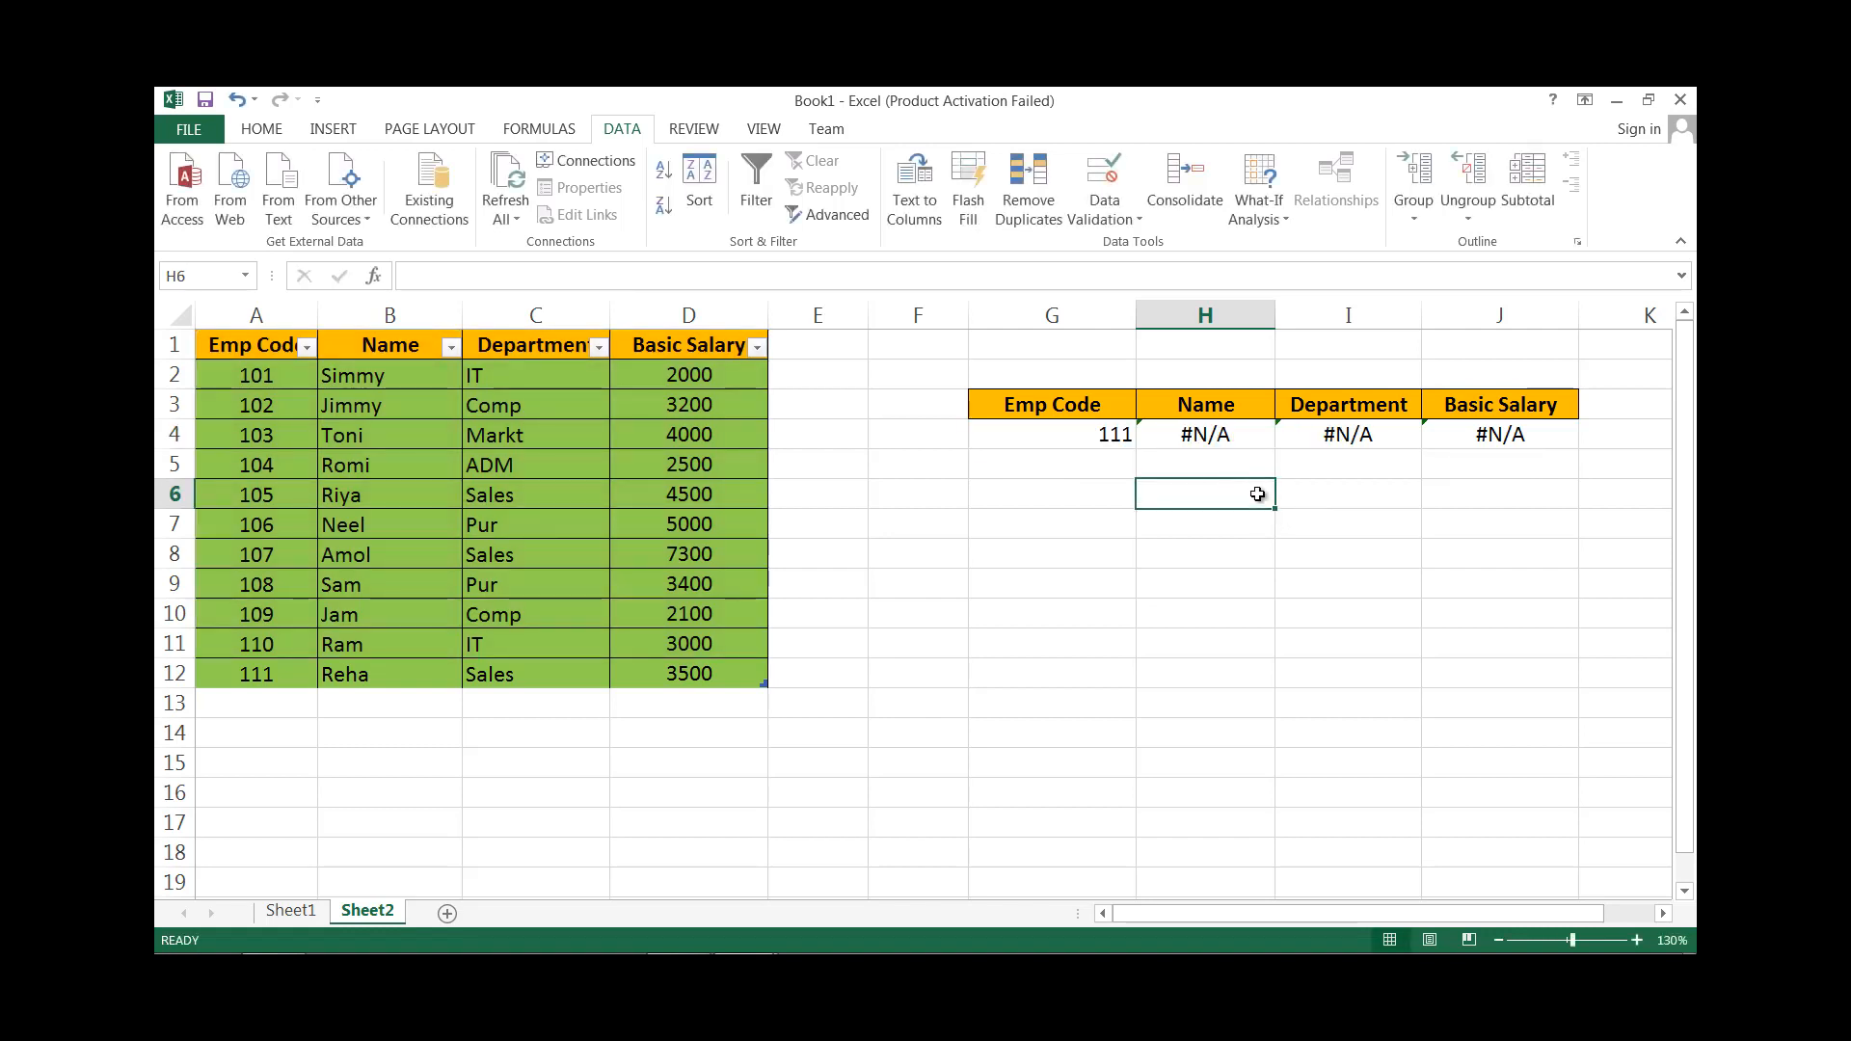
# Add list validation to G7 with source =$A$2:$A$12 and choose employee code 101 from its dropdown.
pyautogui.click(1053, 528)
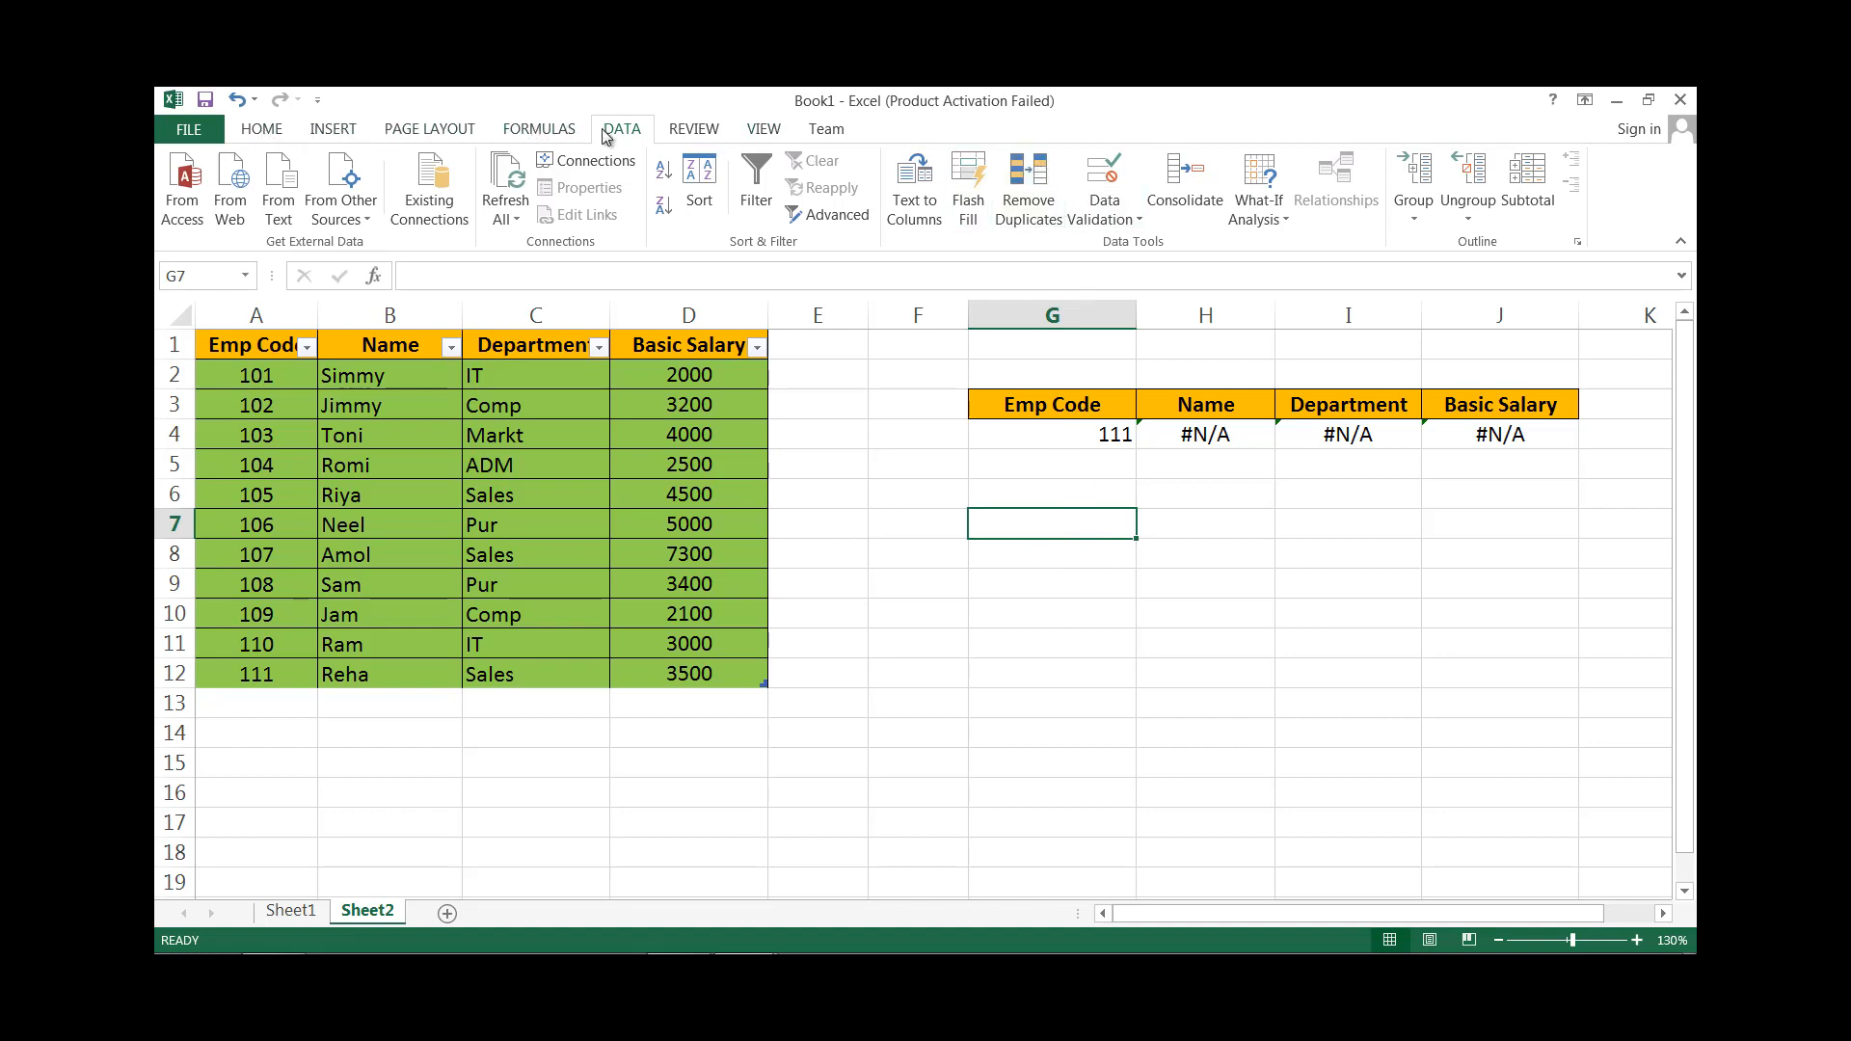
pyautogui.click(1105, 219)
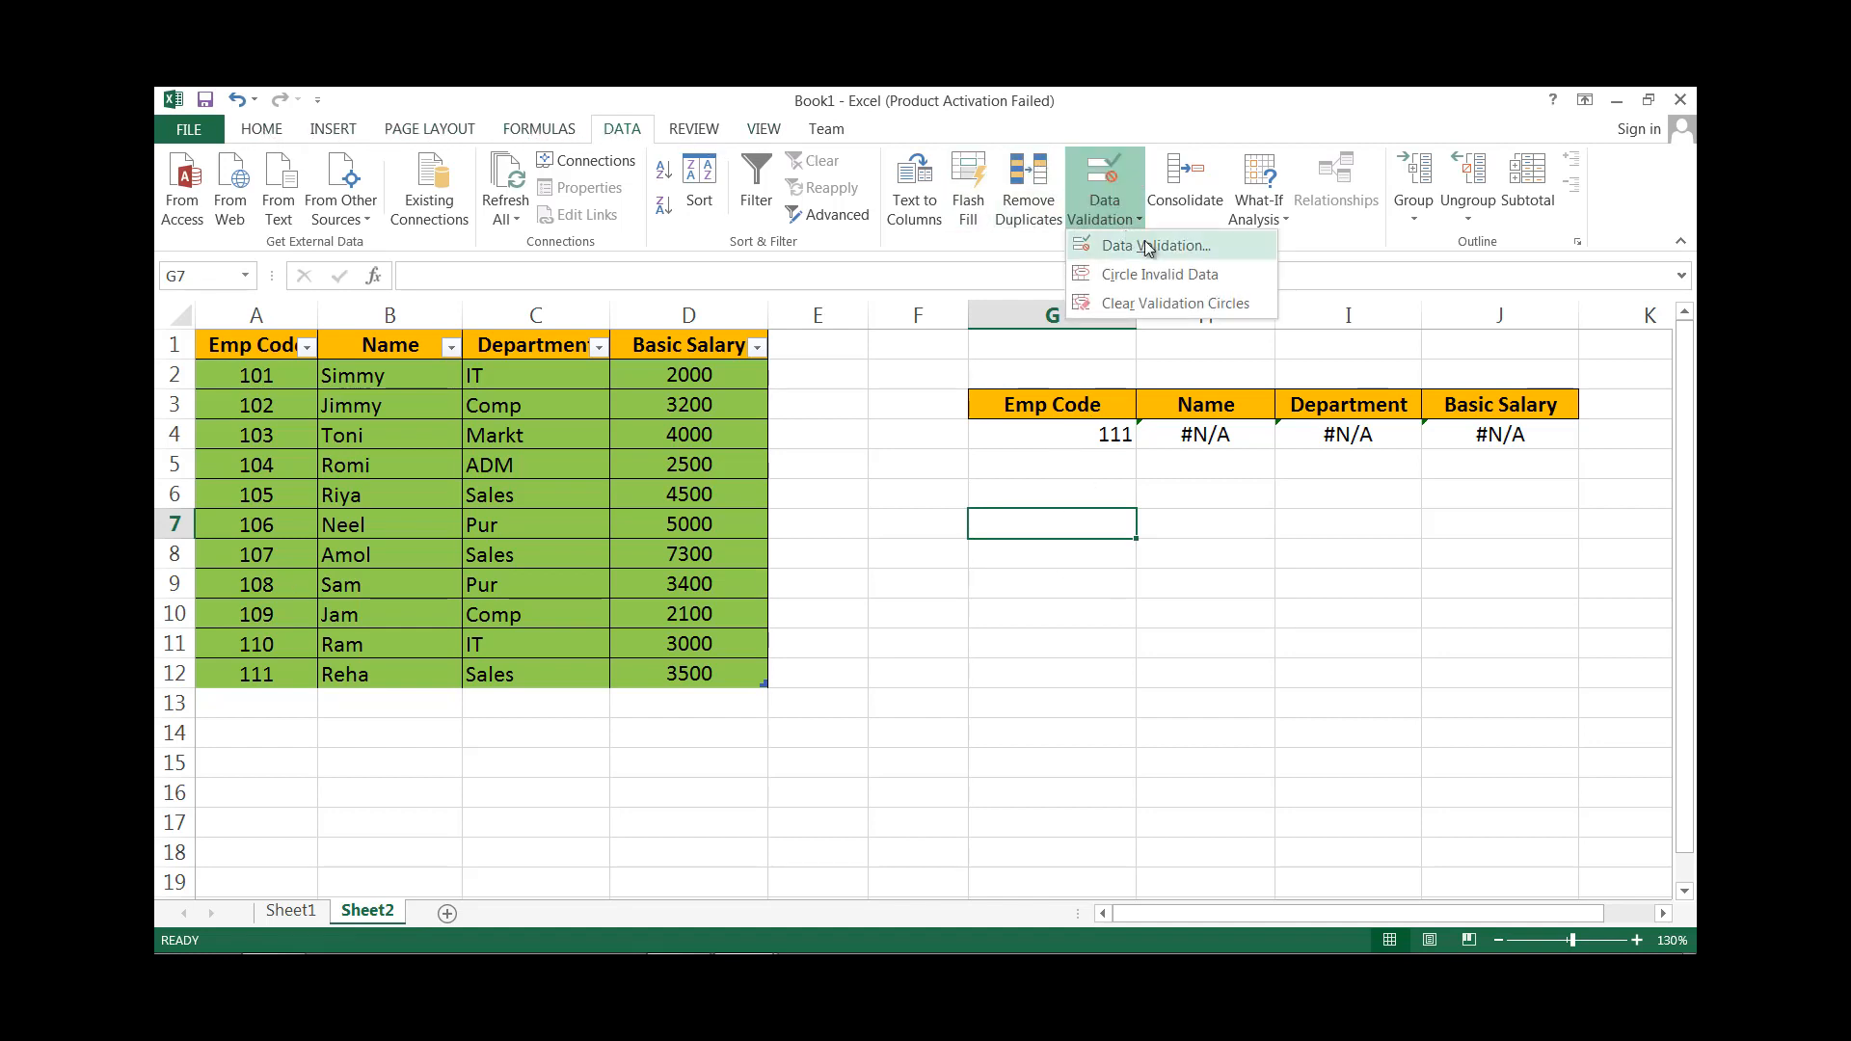
pyautogui.click(1156, 247)
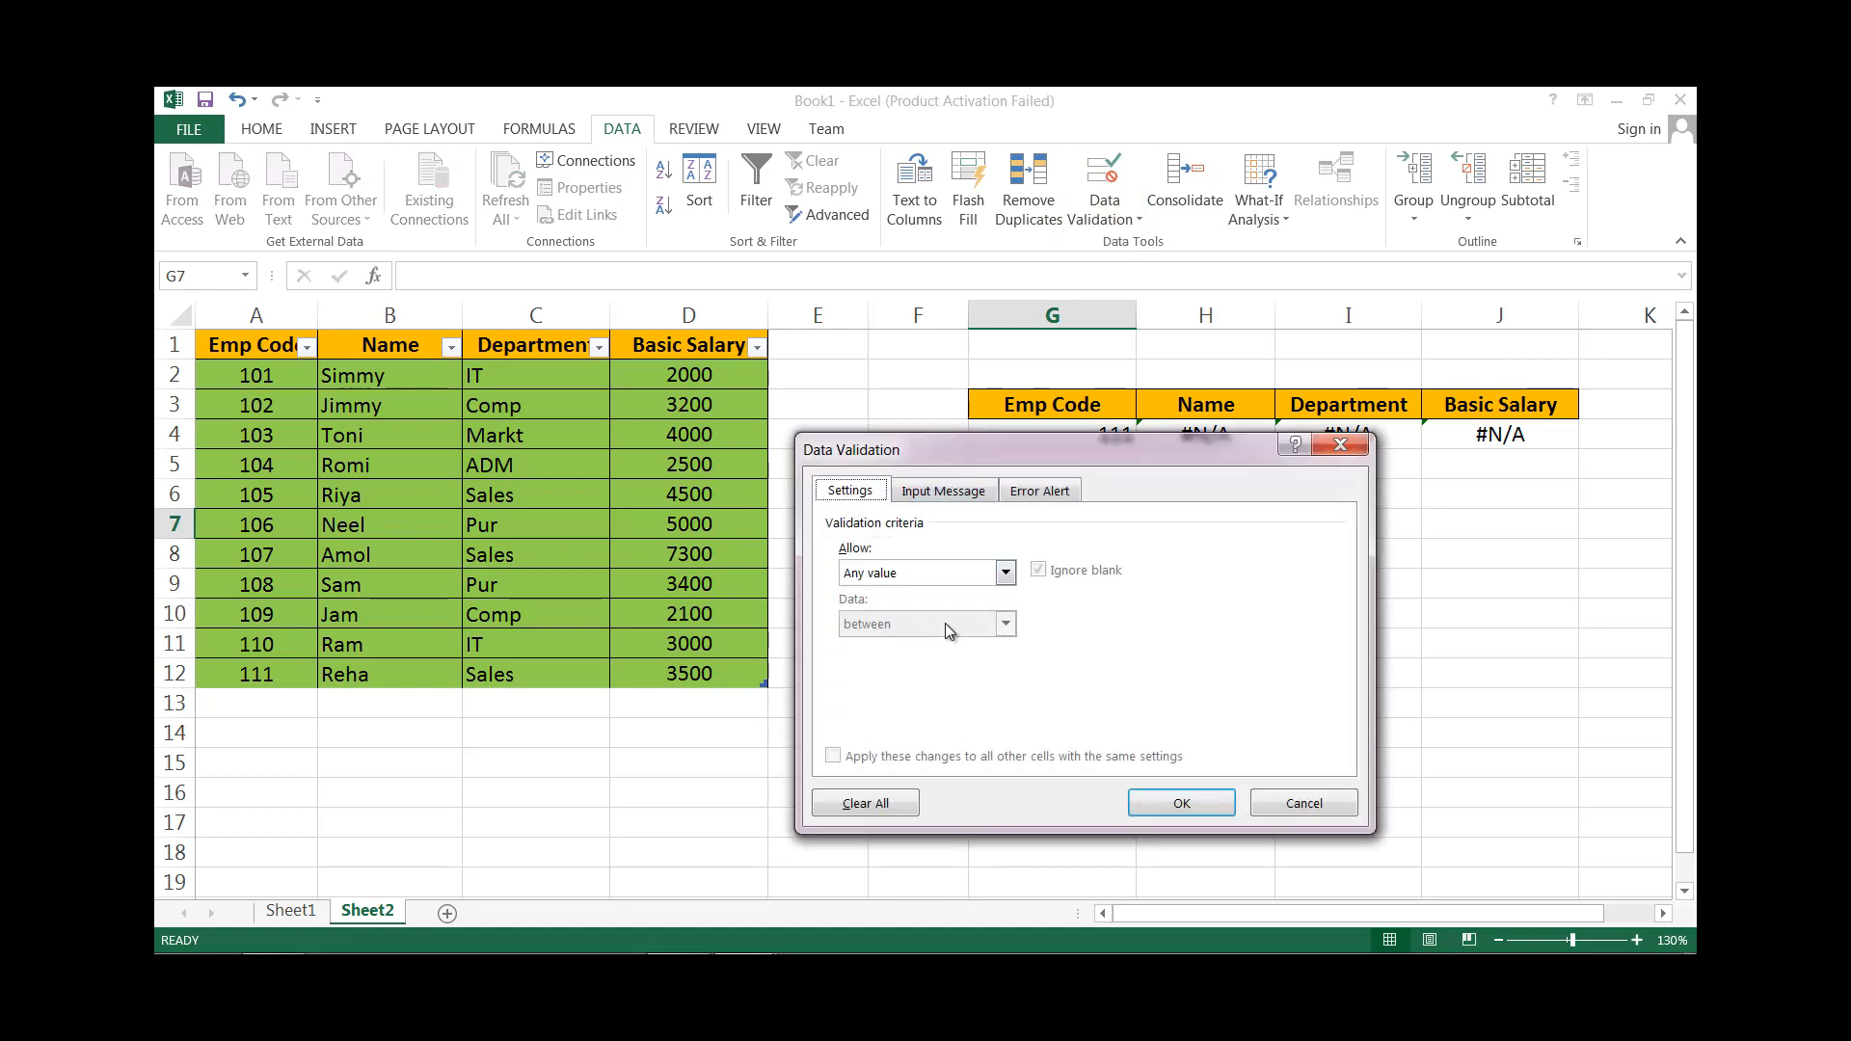
pyautogui.click(1006, 573)
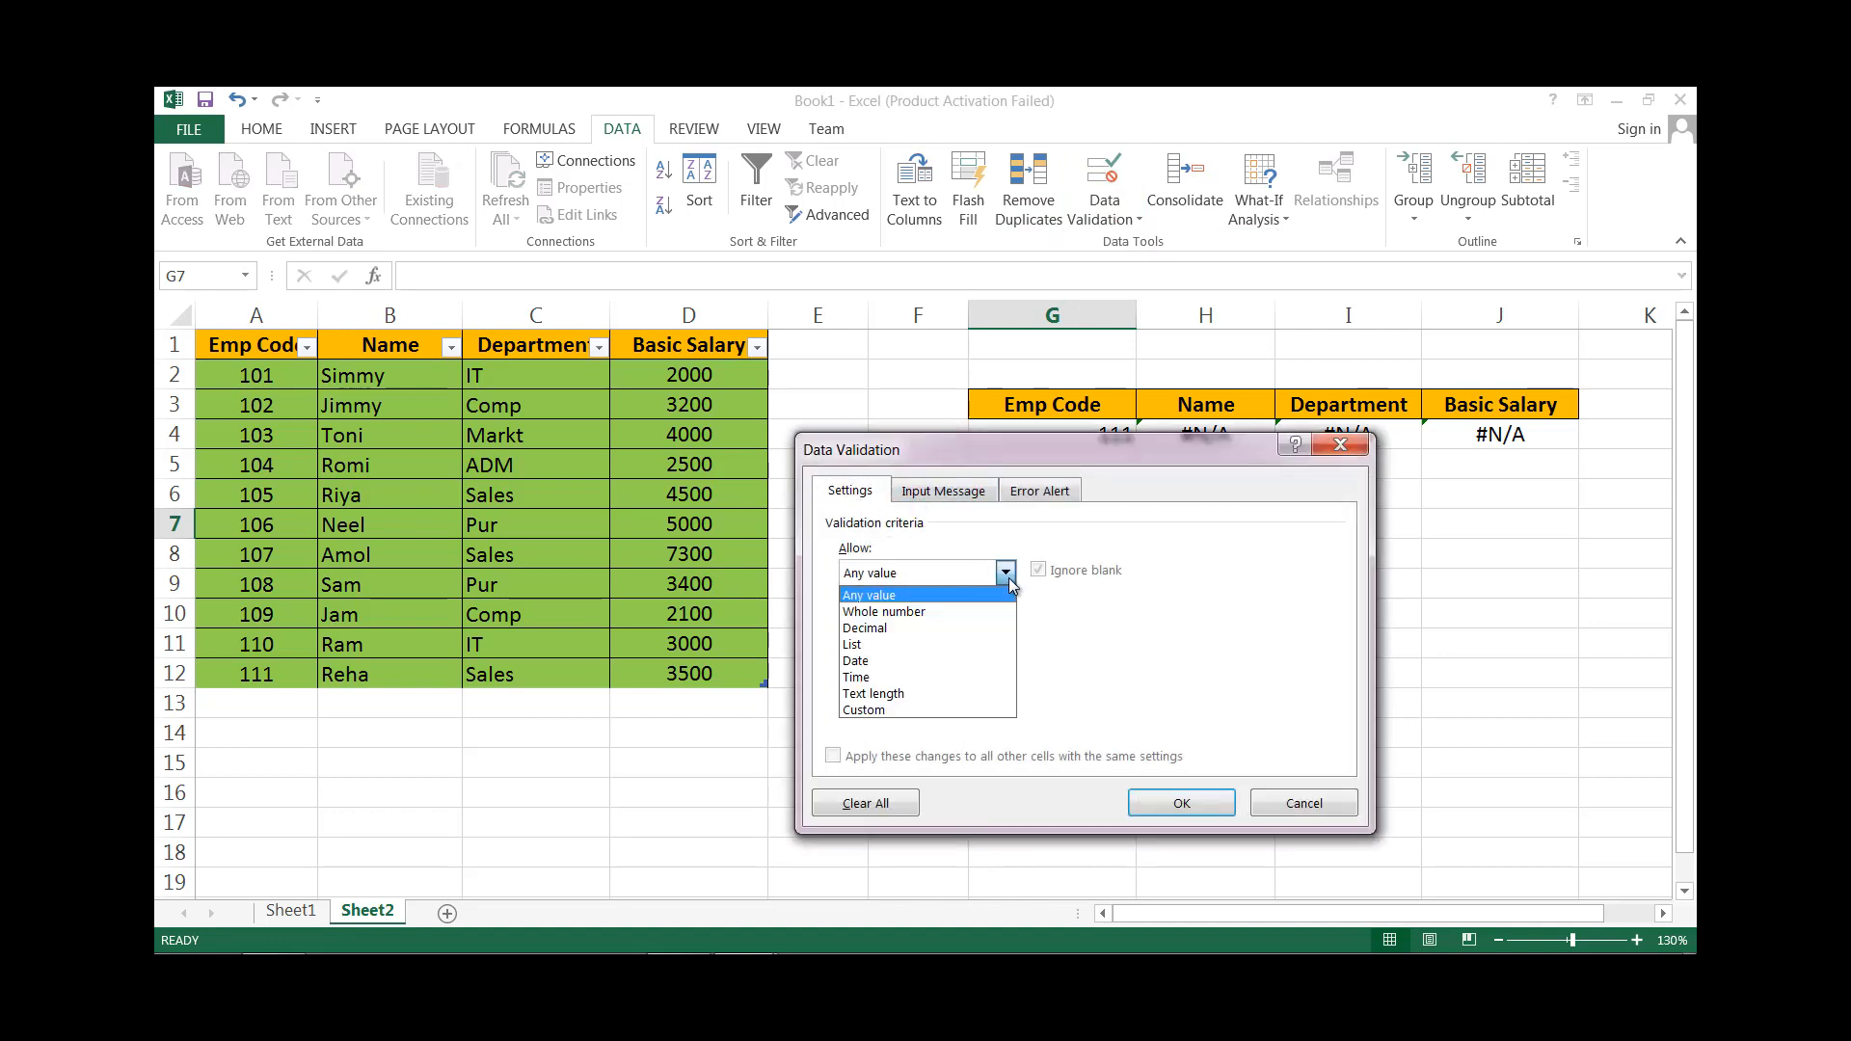
pyautogui.click(905, 644)
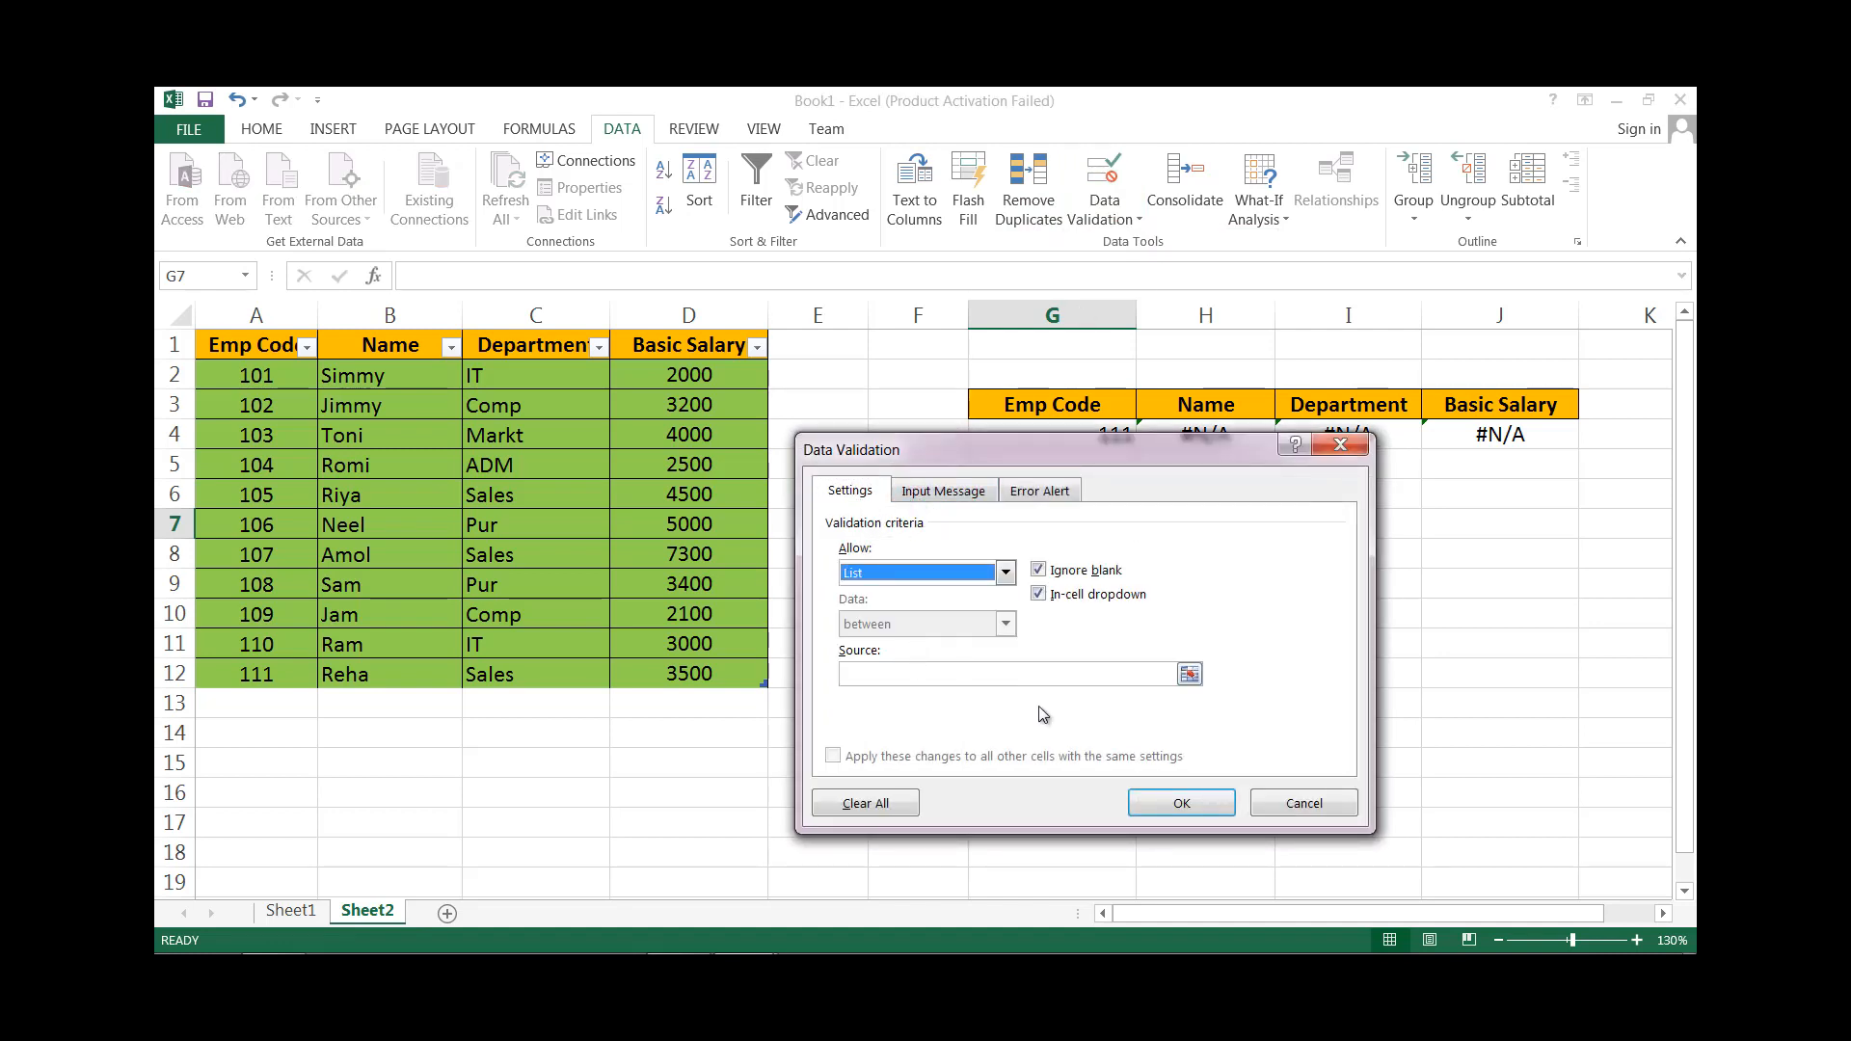
pyautogui.click(892, 678)
pyautogui.moveTo(249, 357); pyautogui.dragTo(266, 675)
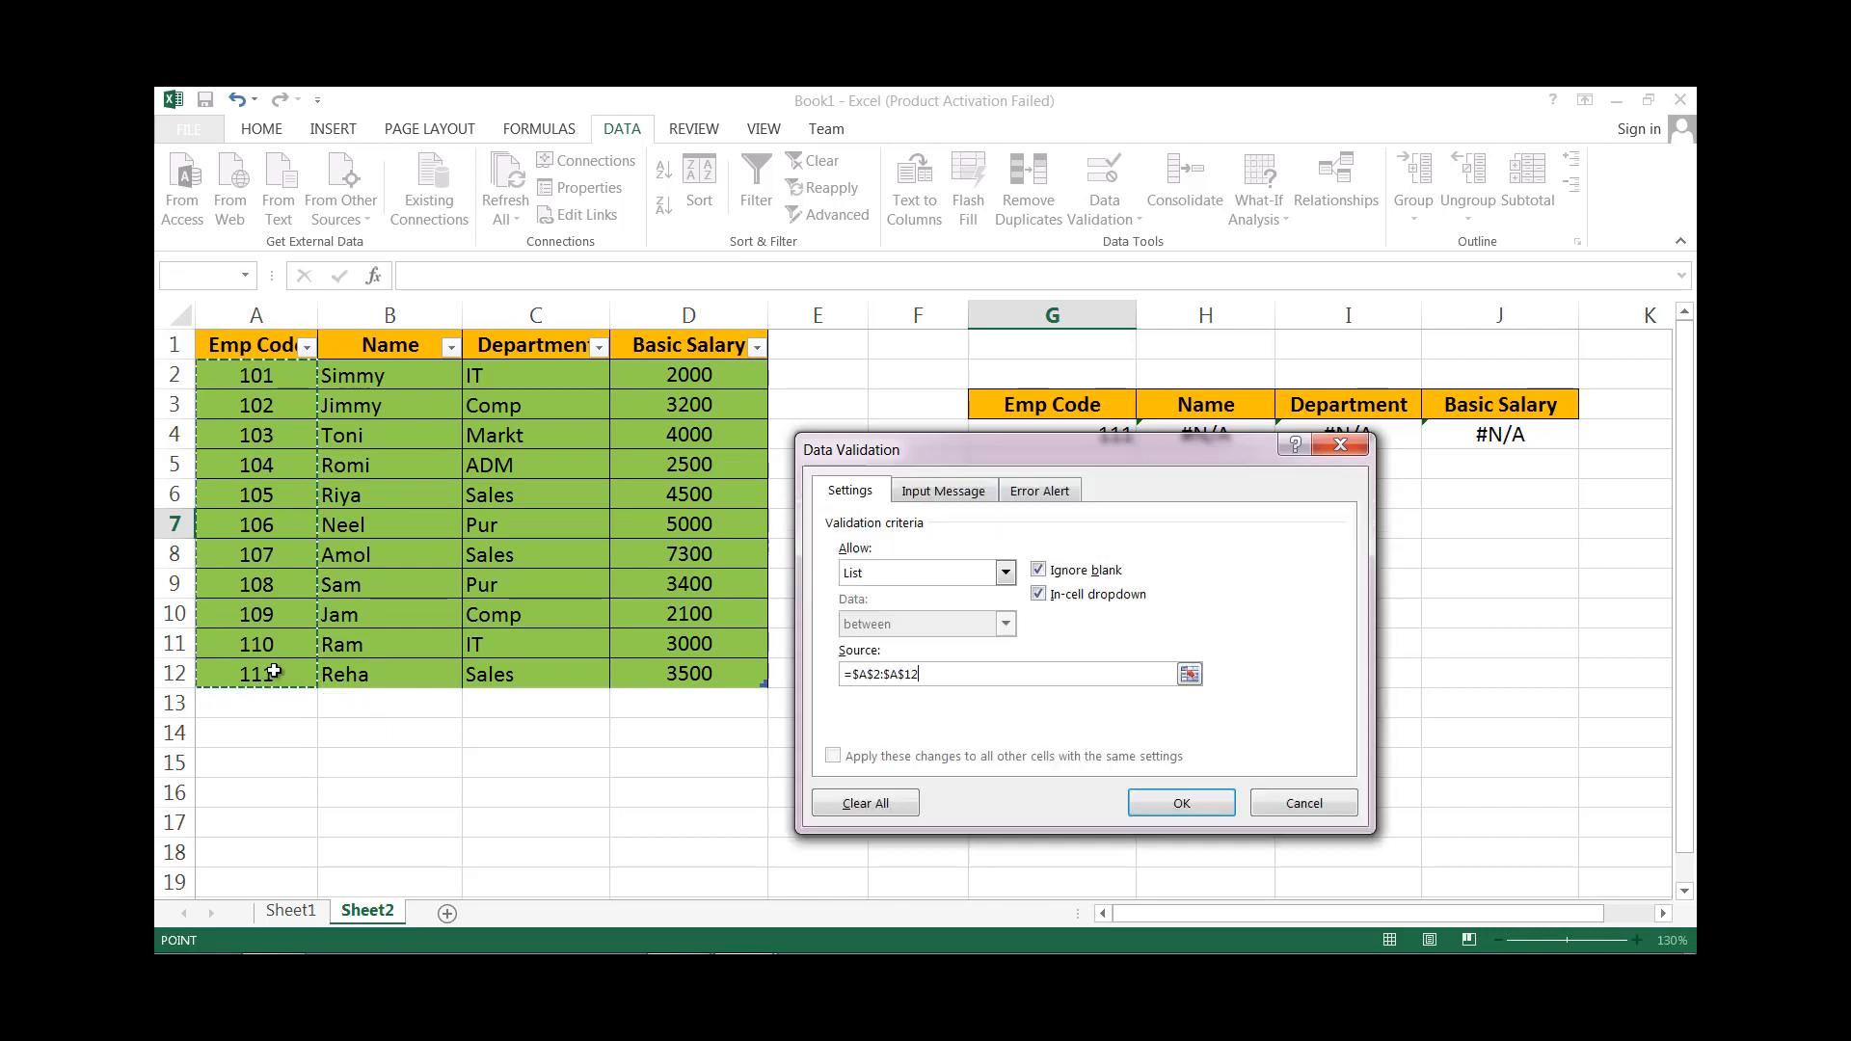
pyautogui.click(1164, 806)
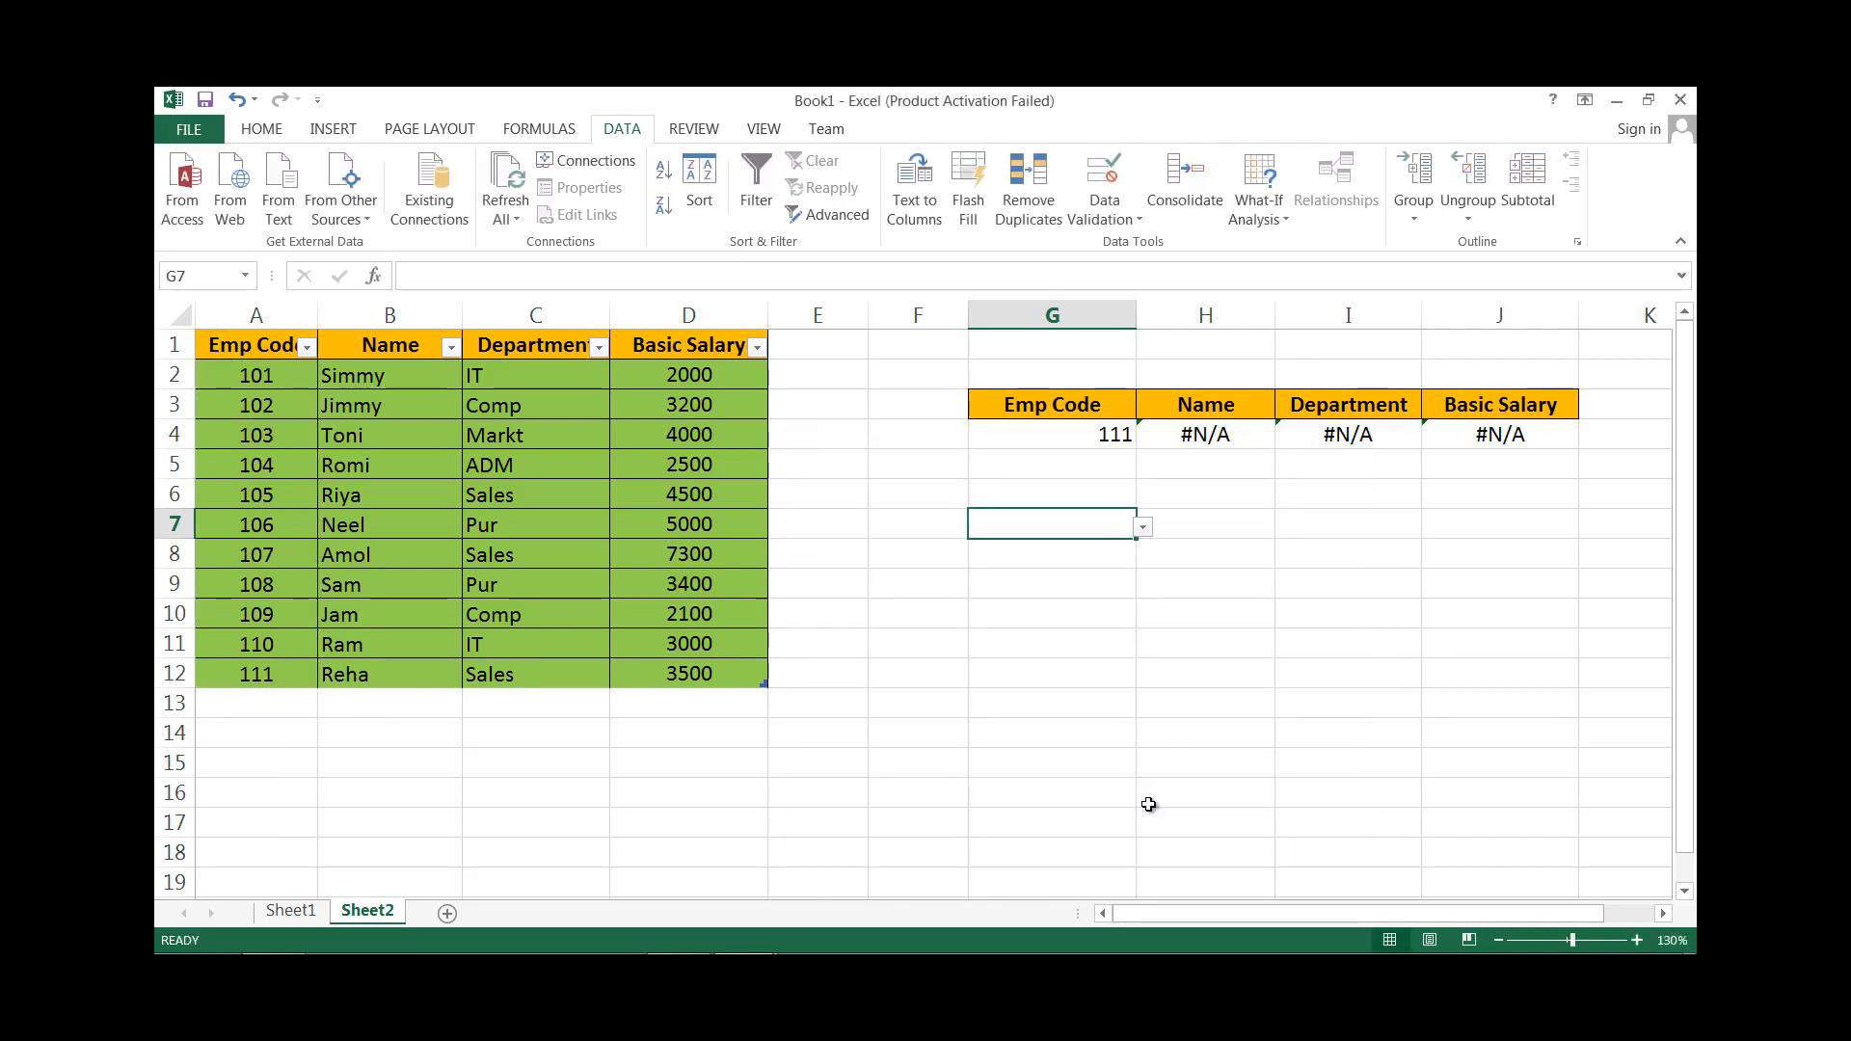
pyautogui.click(1141, 529)
pyautogui.click(1060, 556)
# Enter the formula =VLOOKUP(G7,Table1[#All],2,0) in H7 to return the employee's name from the table.
pyautogui.click(1202, 526)
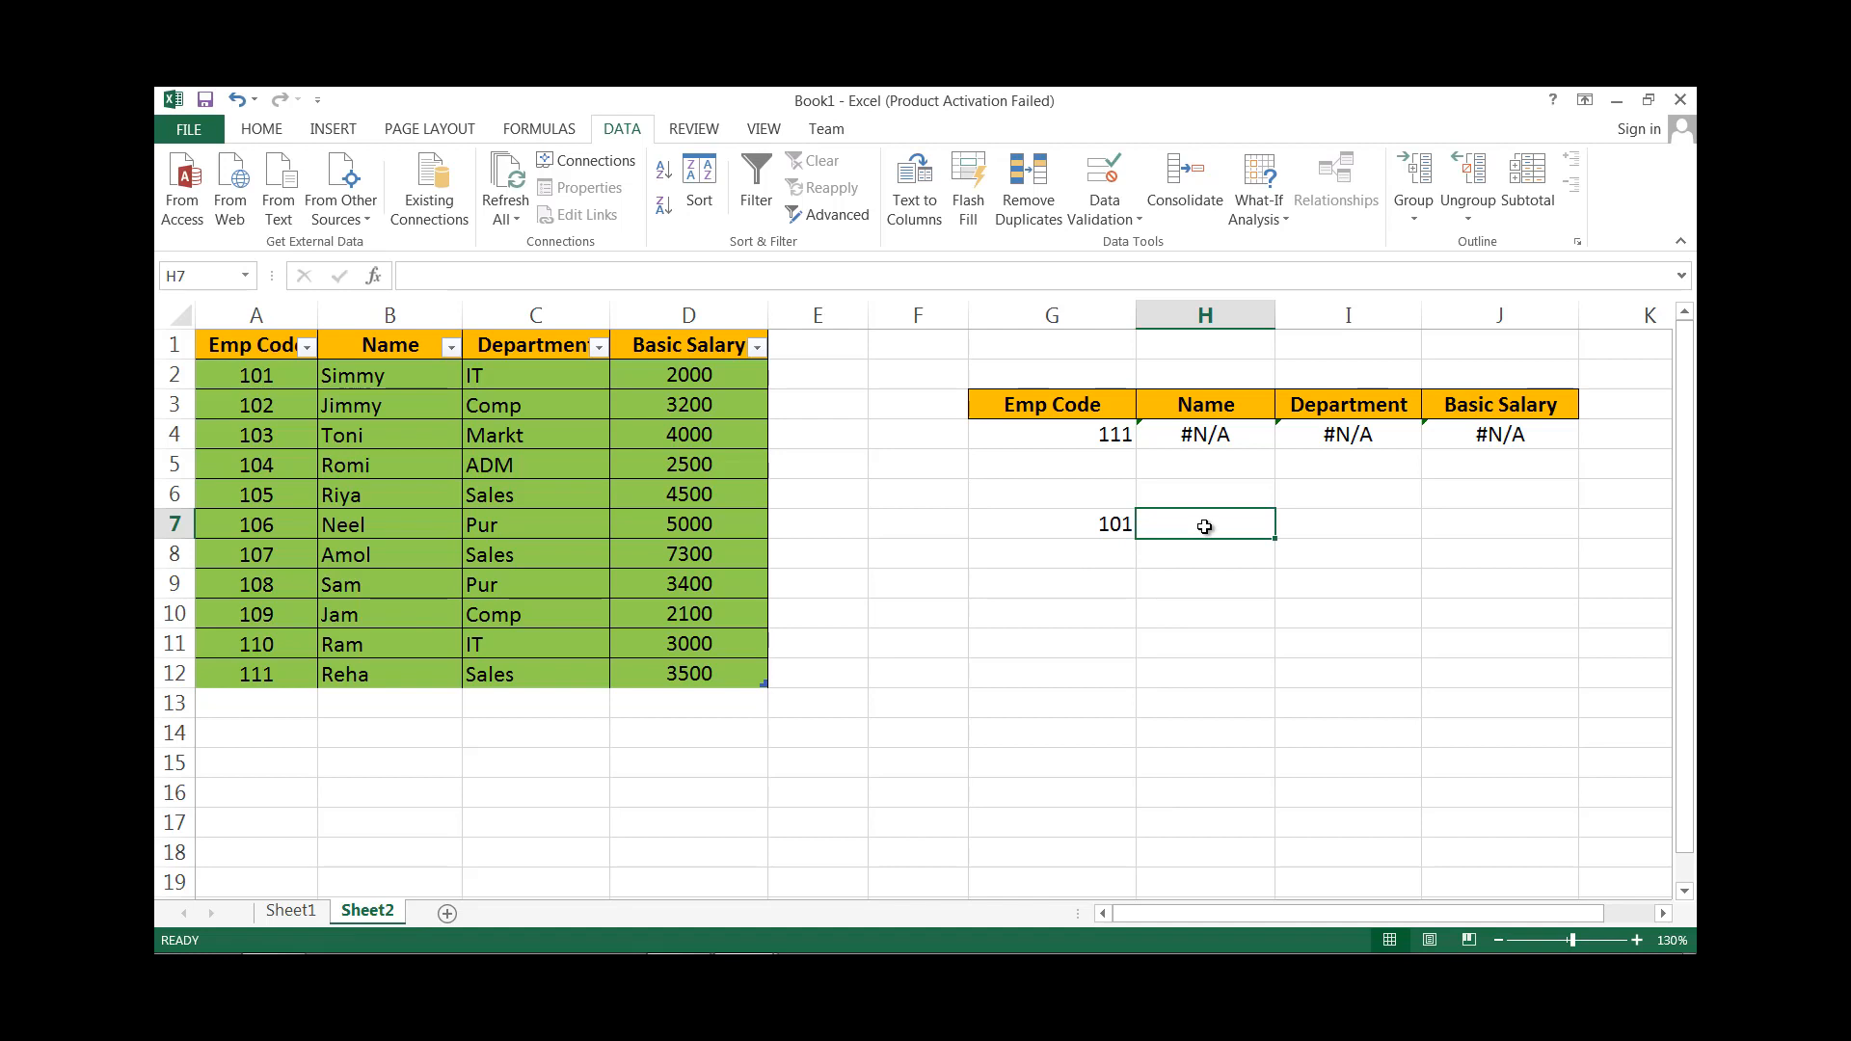
pyautogui.write('=v')
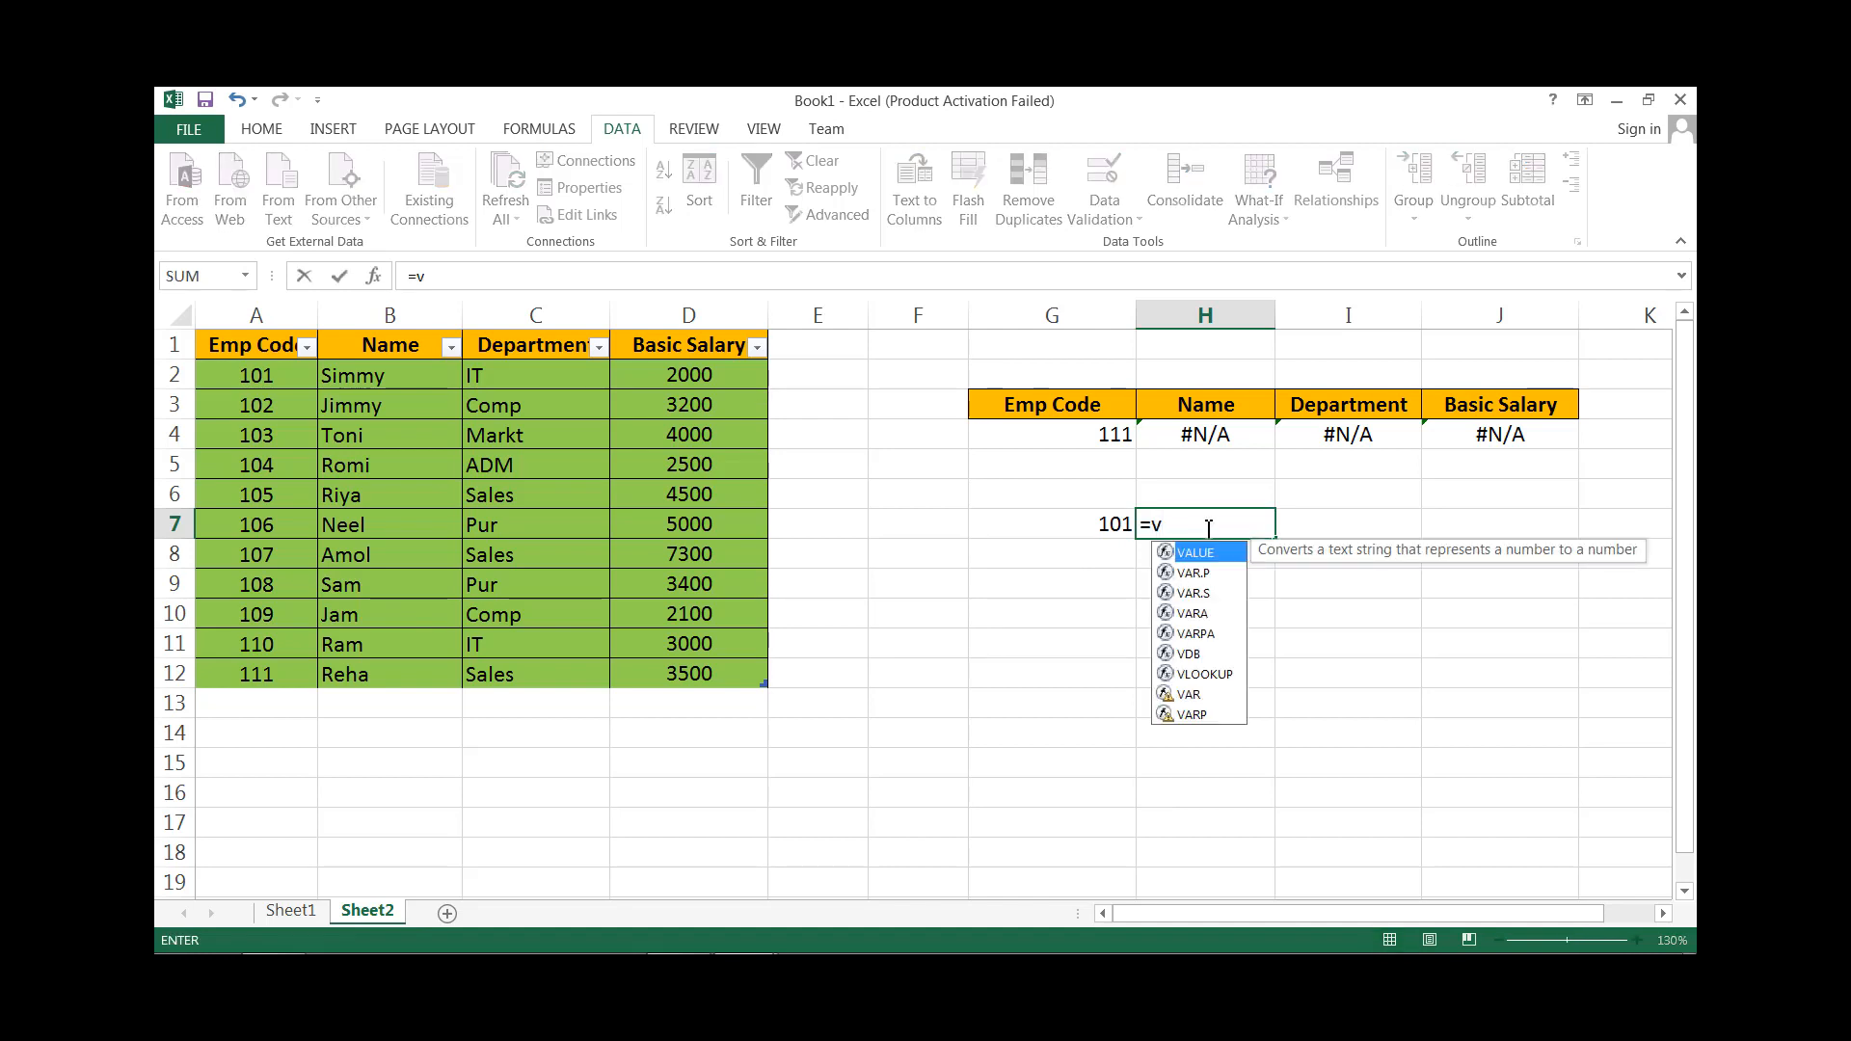
pyautogui.write('l')
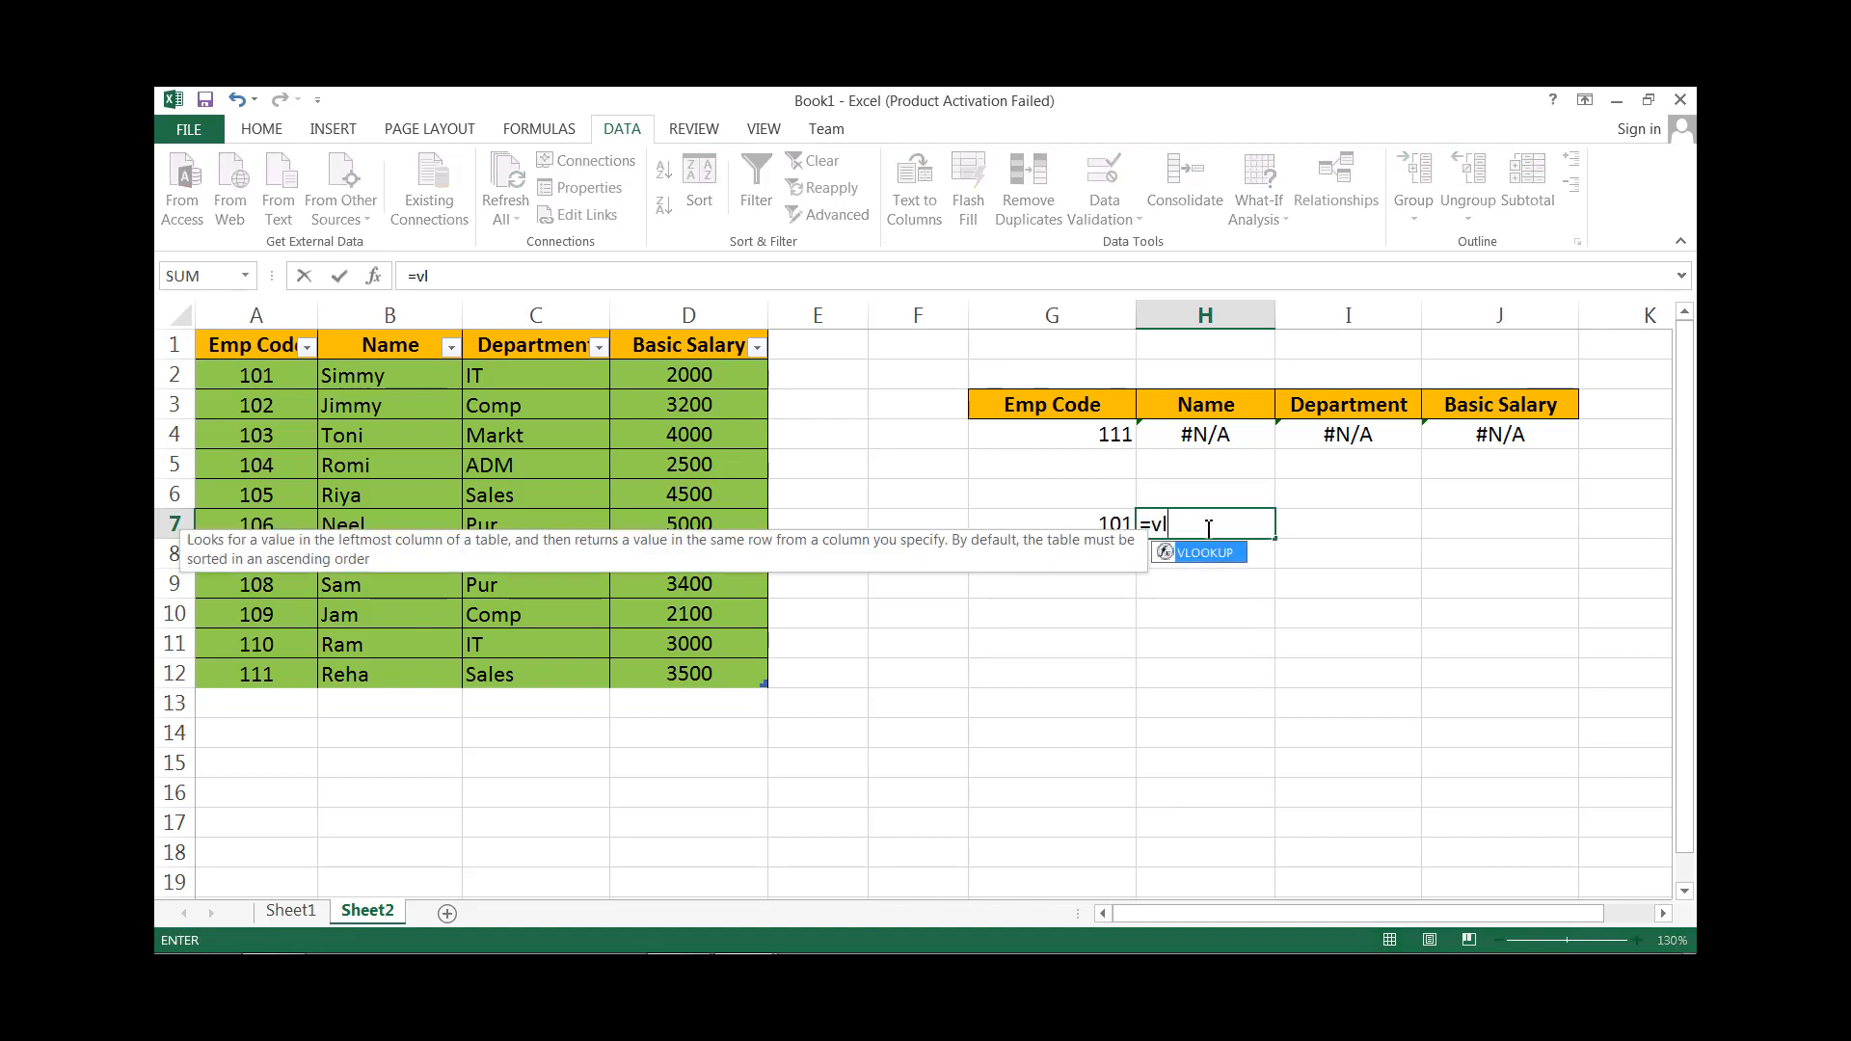
pyautogui.press('Tab')
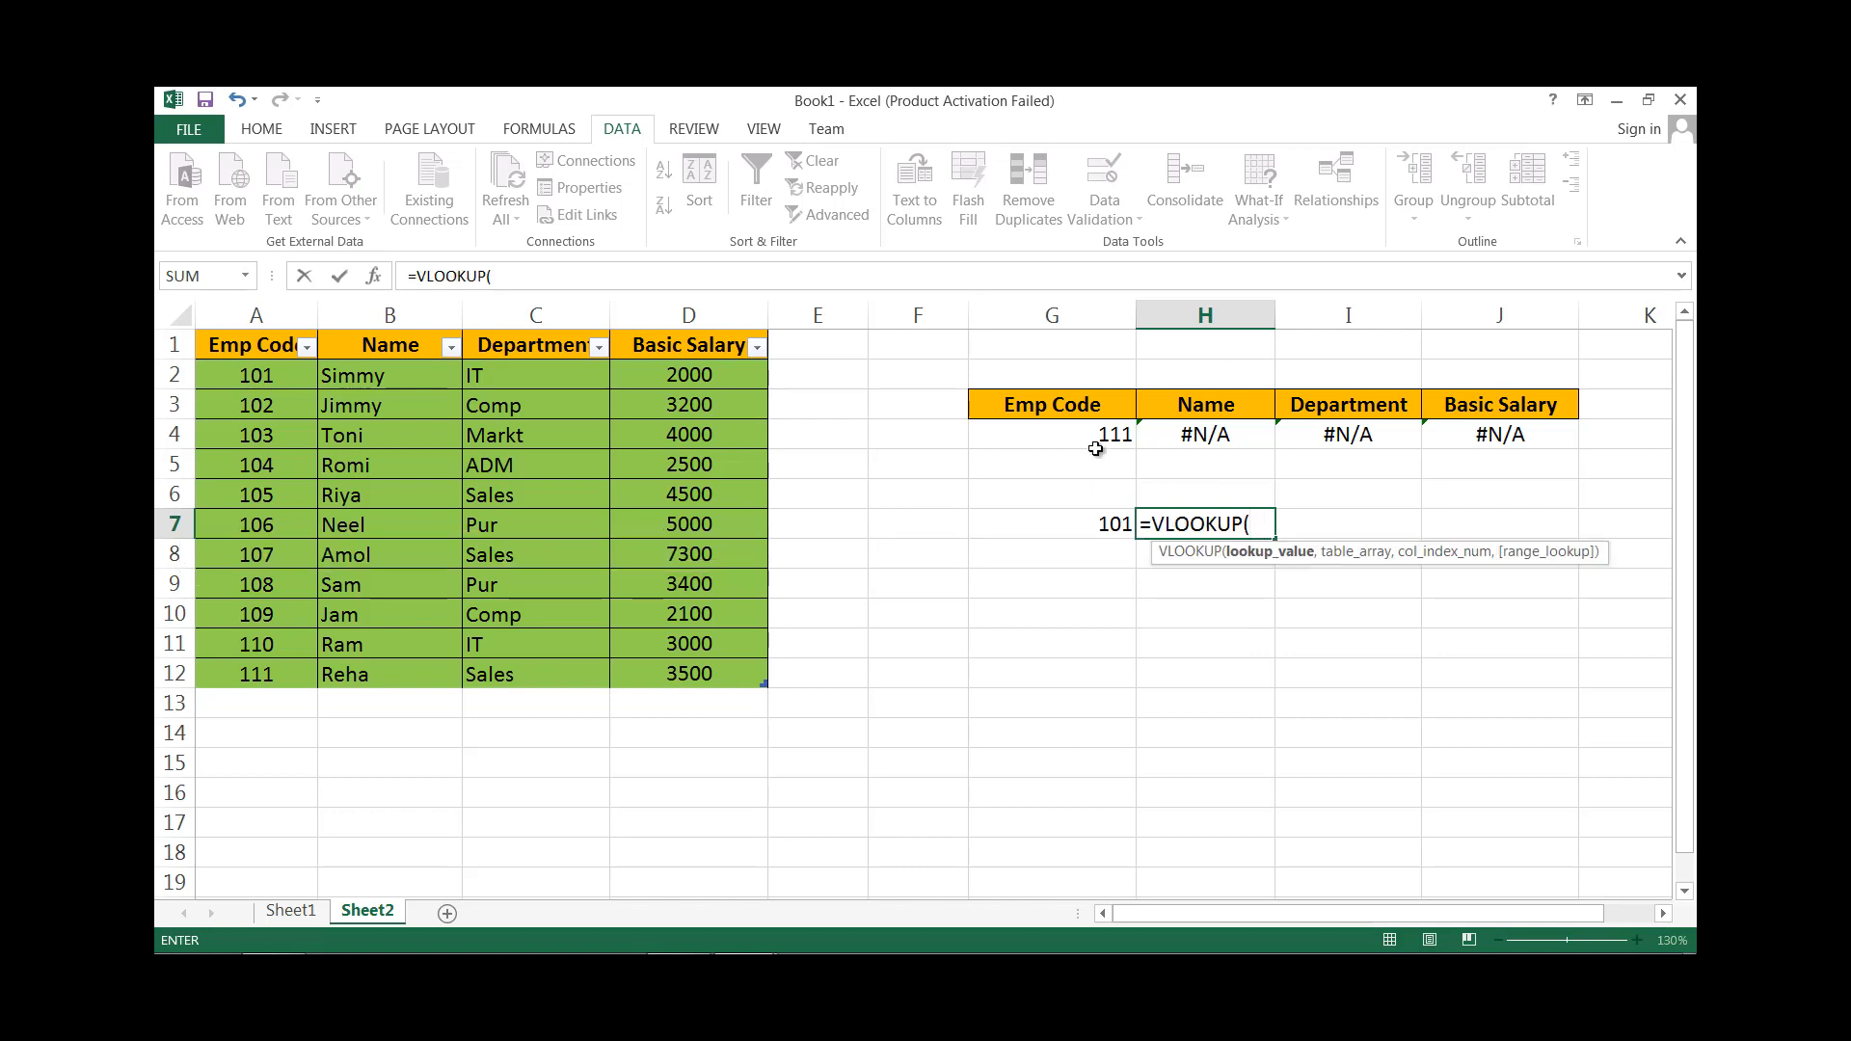
pyautogui.click(1072, 528)
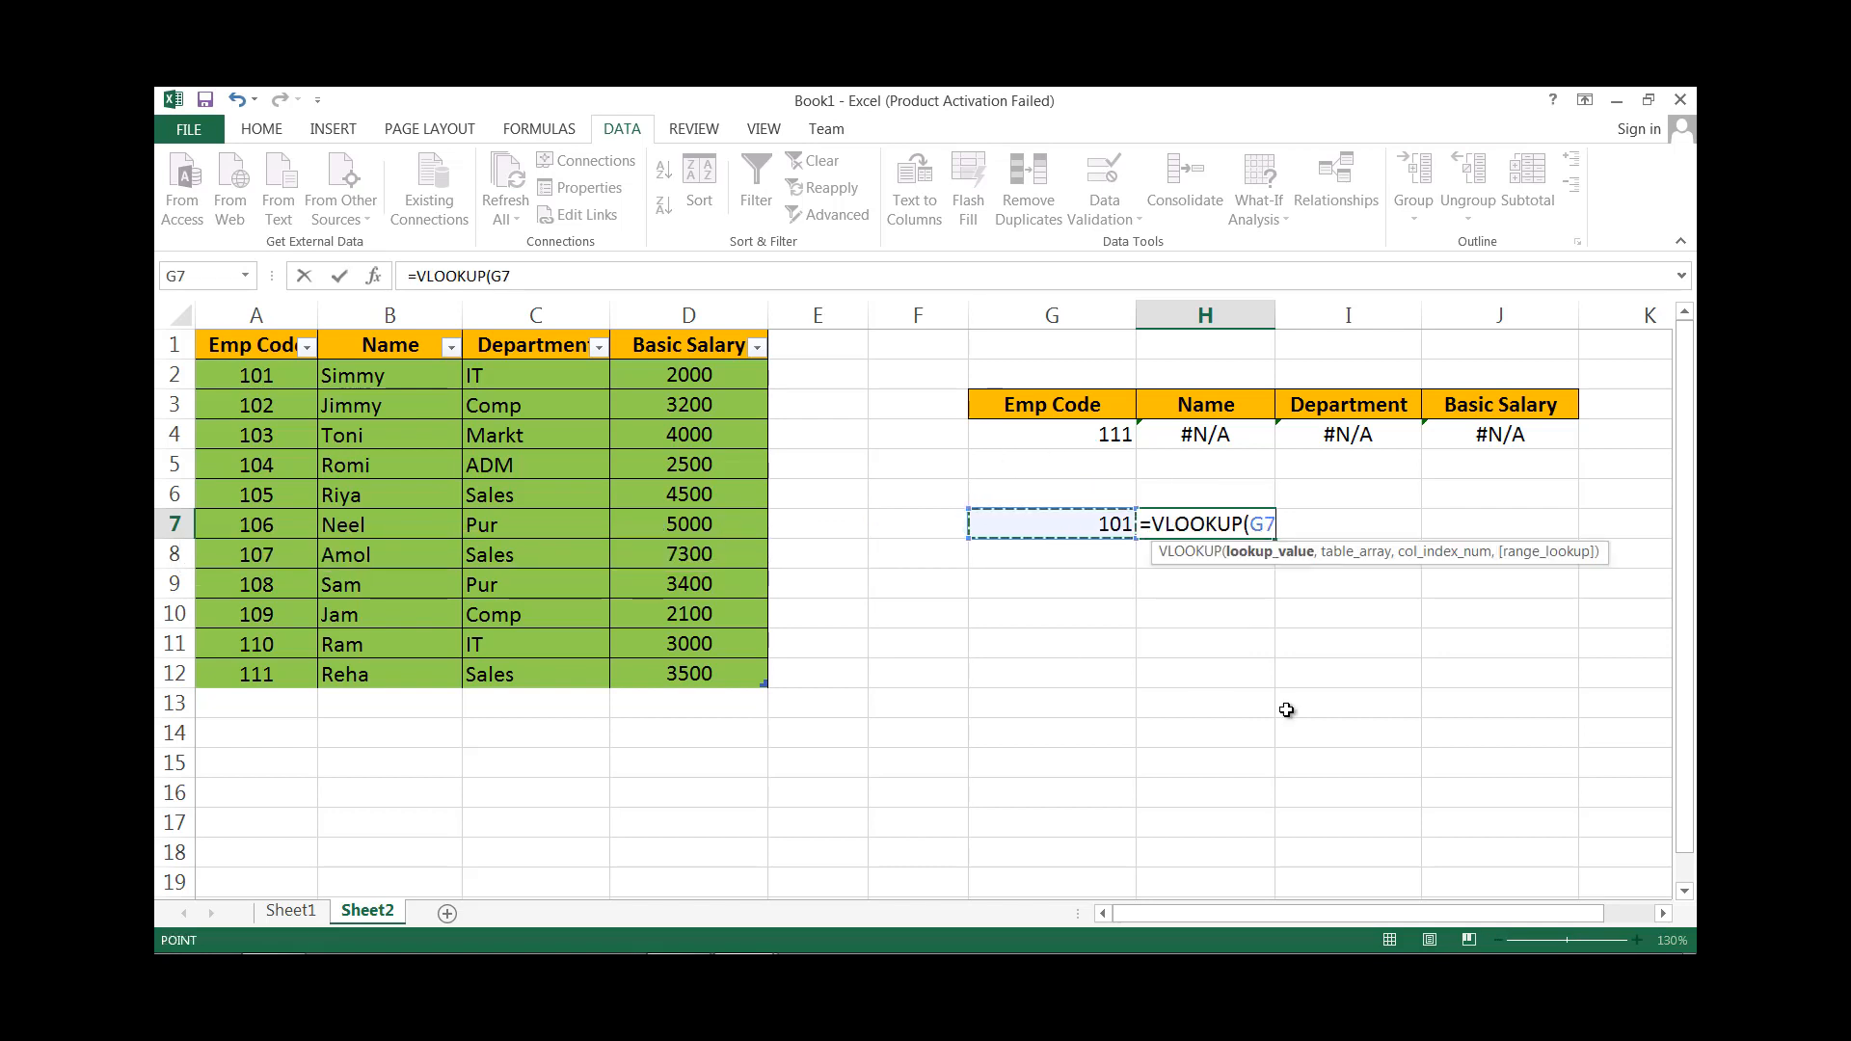
pyautogui.write(',')
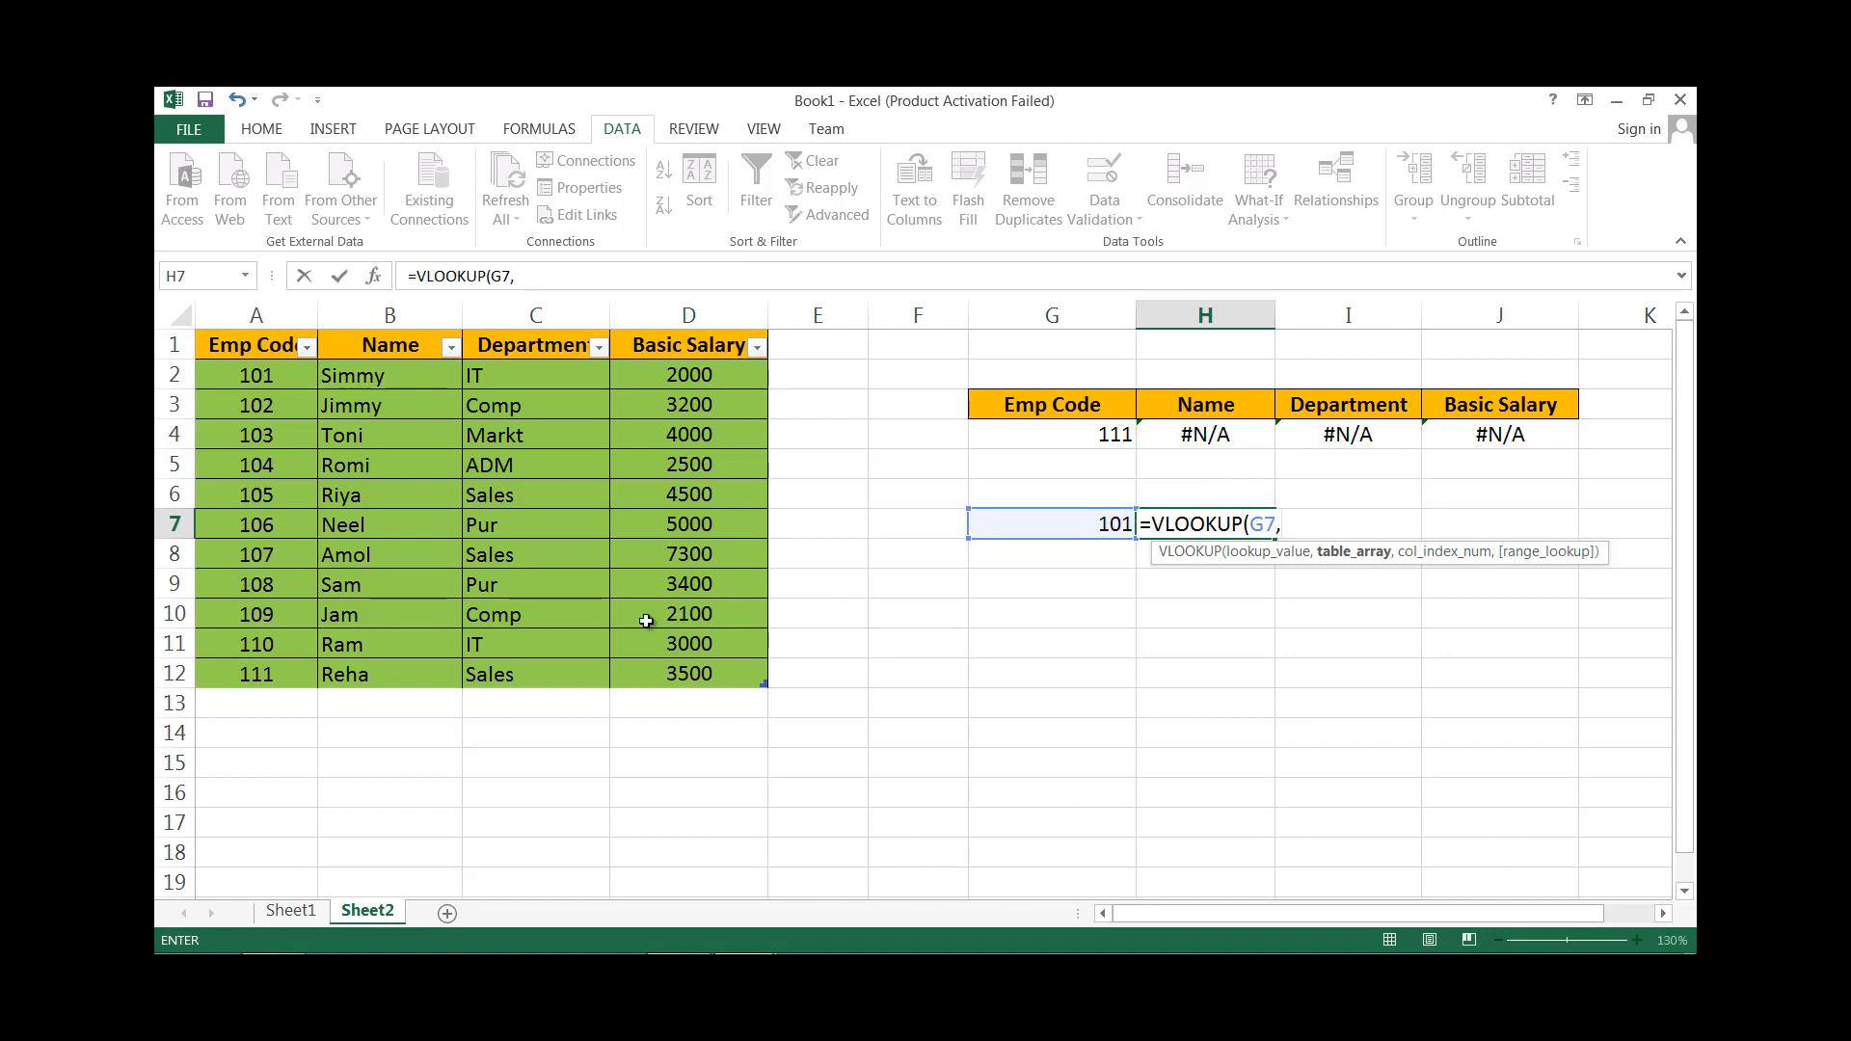
pyautogui.moveTo(259, 344); pyautogui.dragTo(700, 682)
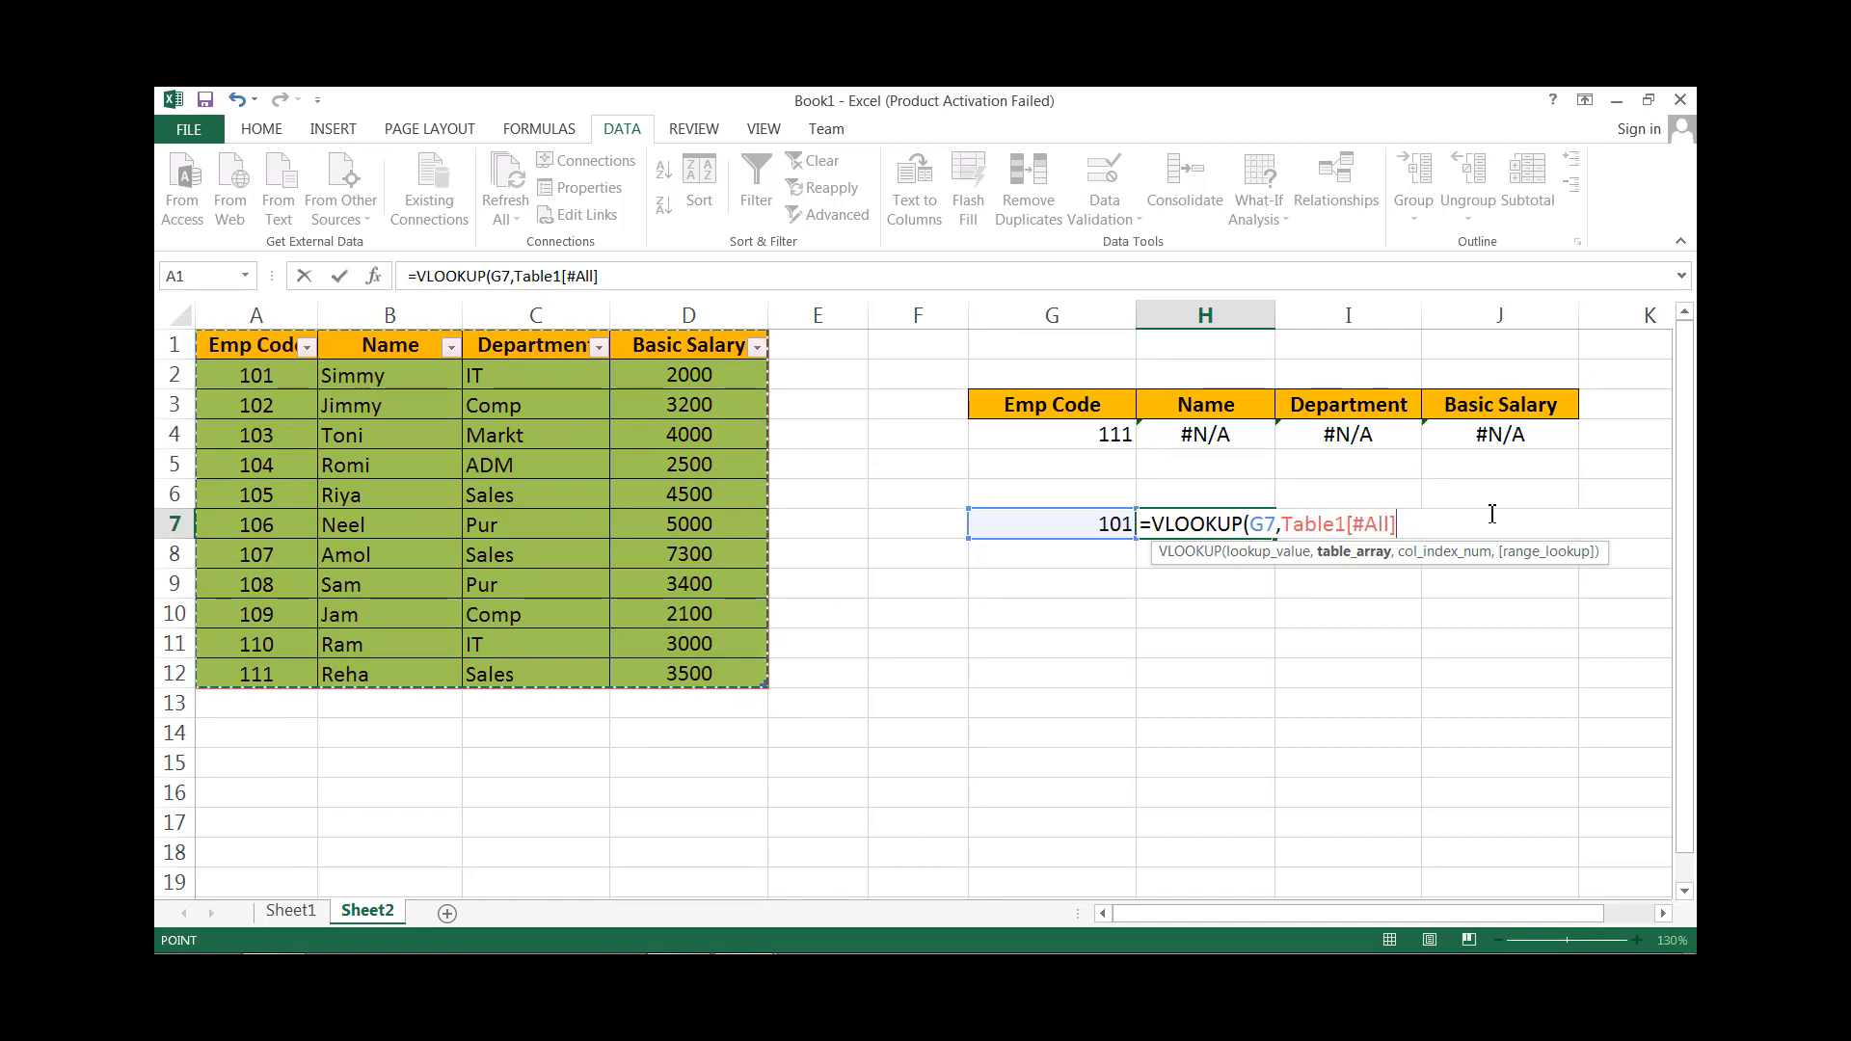
pyautogui.write(',1')
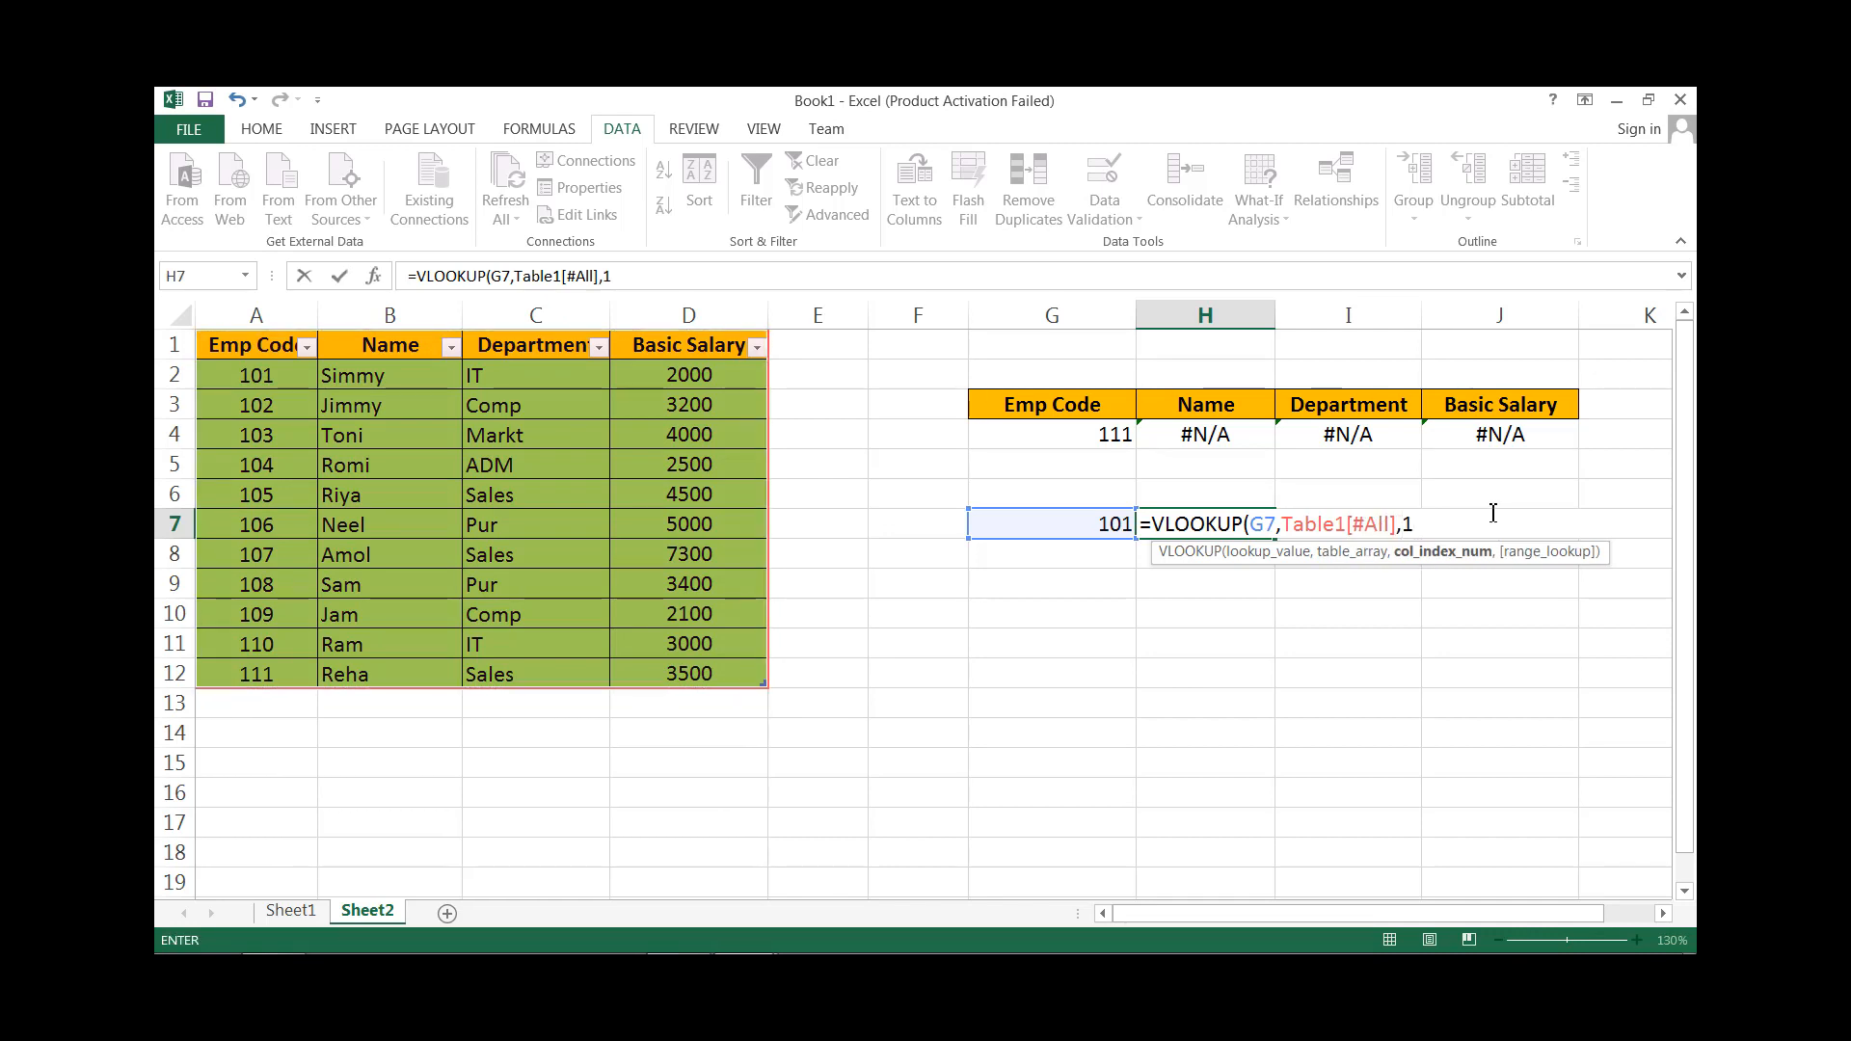
pyautogui.press('BackSpace')
pyautogui.write('2,0)')
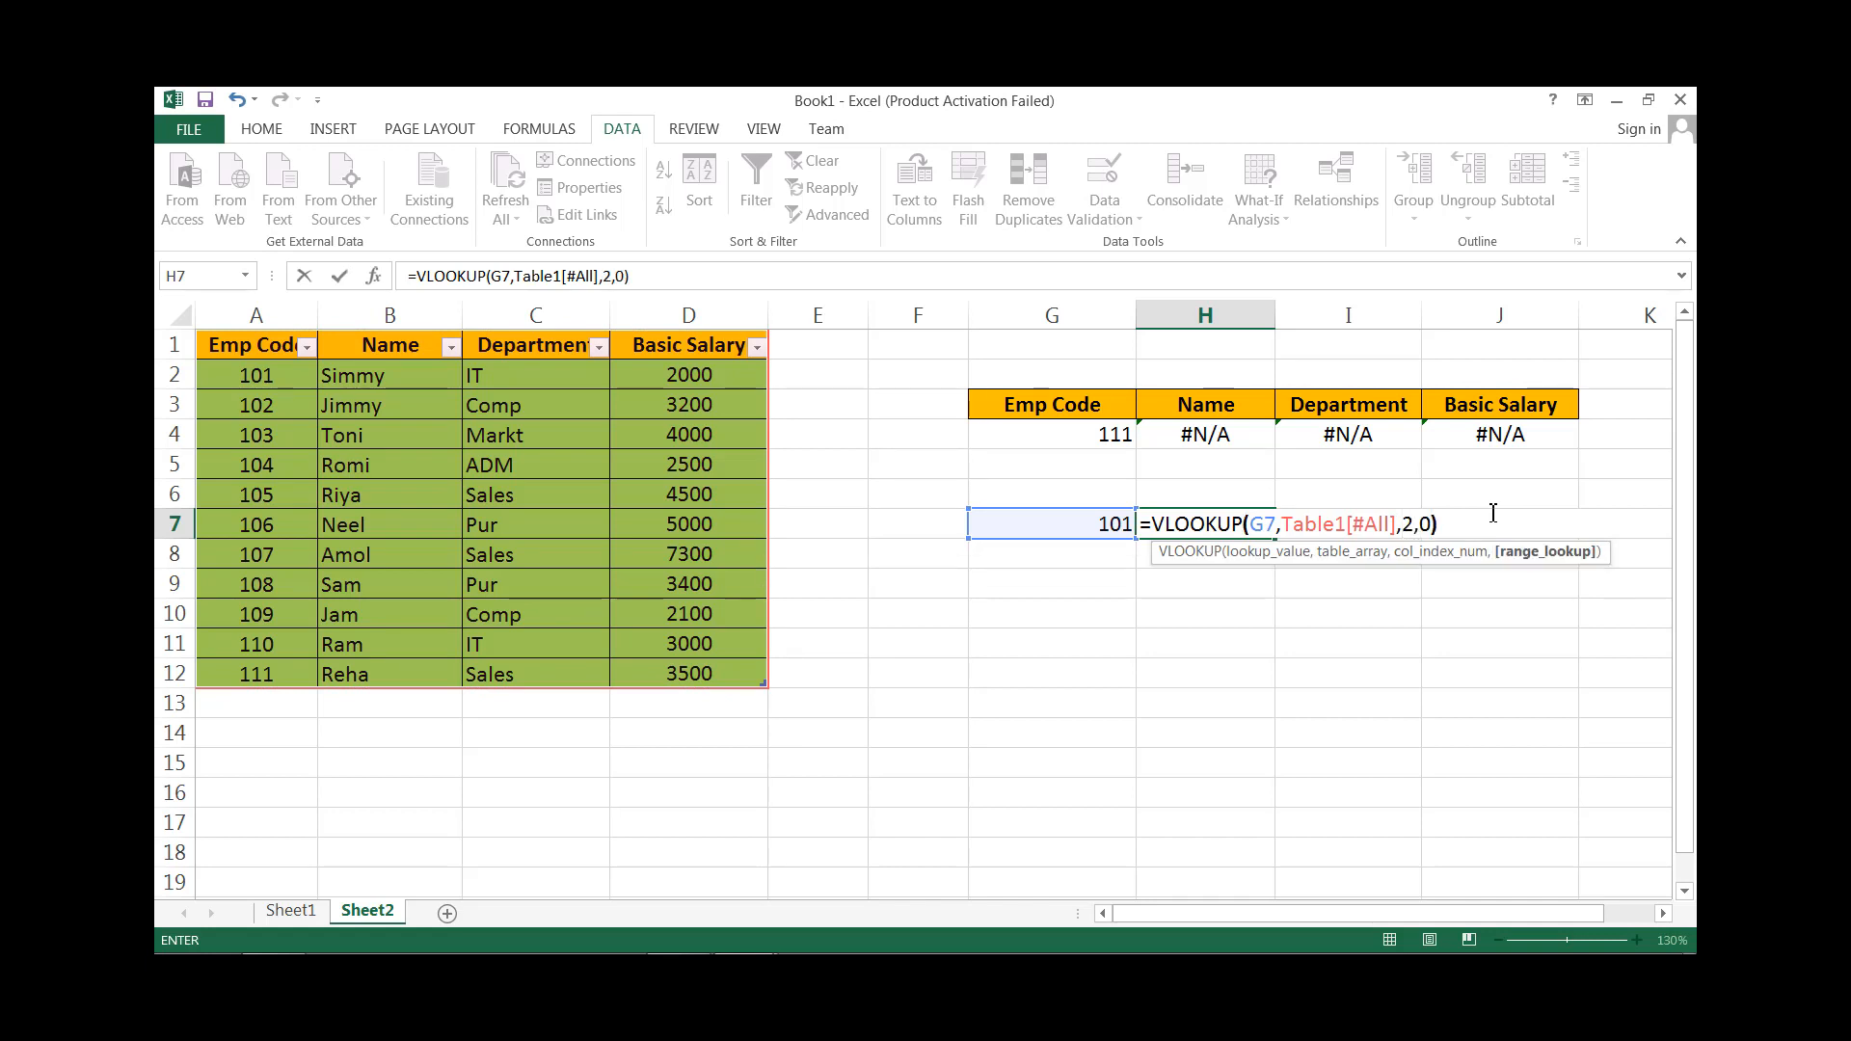
pyautogui.press('Return')
# Try the lookup in row 7 by choosing code 104 in G7, and finish with 110 selected.
pyautogui.click(1079, 524)
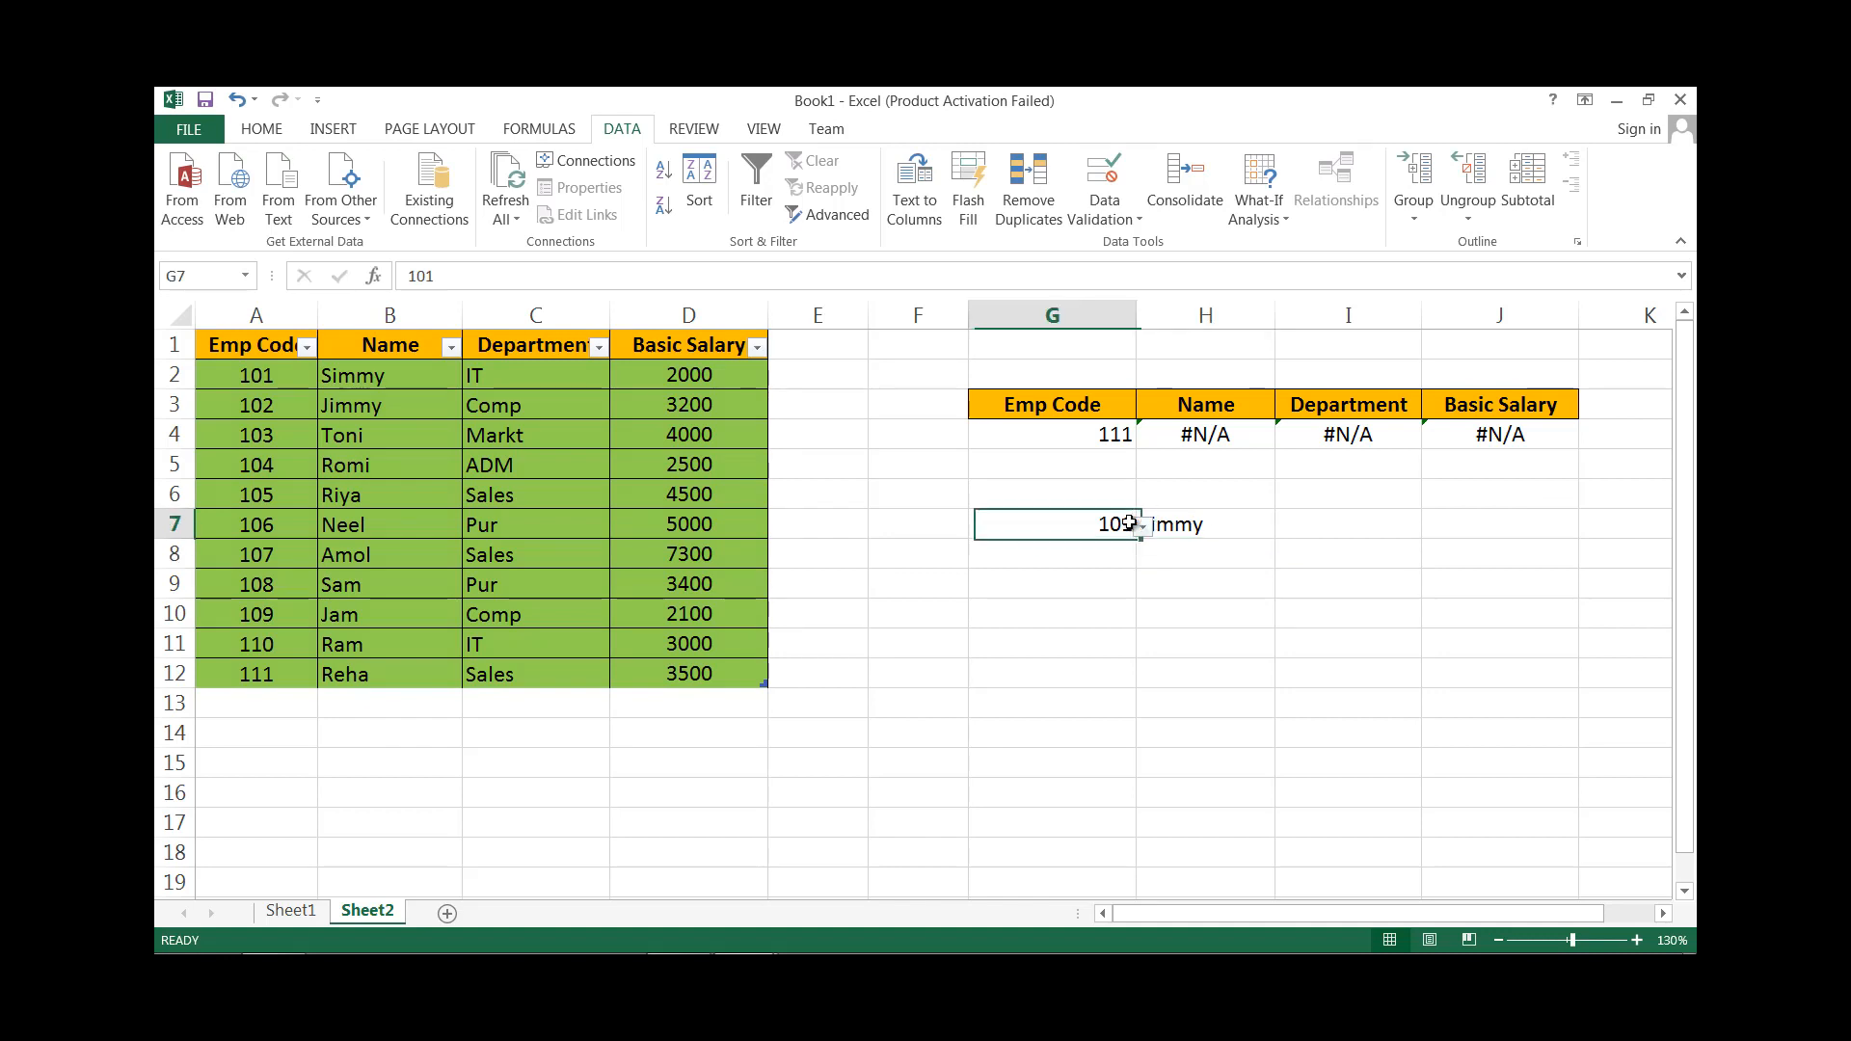
pyautogui.click(1142, 527)
pyautogui.click(1084, 613)
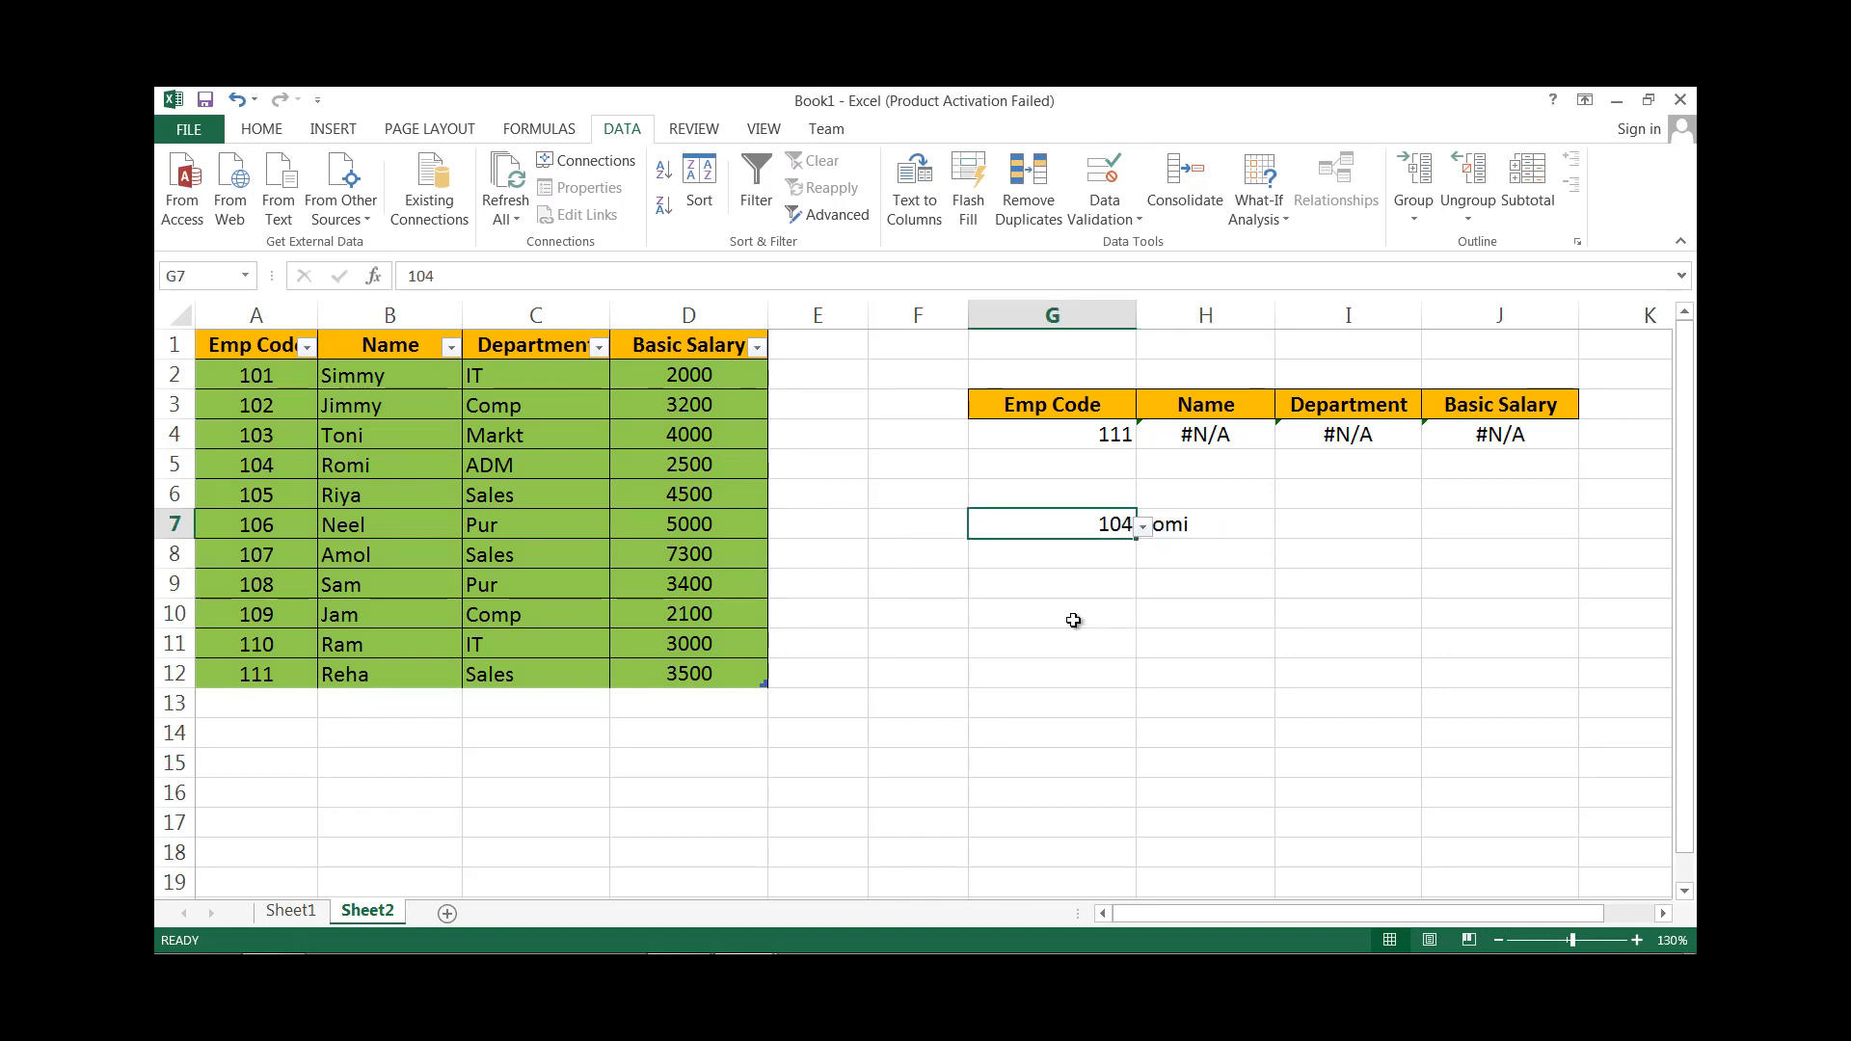
pyautogui.click(1143, 526)
pyautogui.click(1051, 678)
# Add a new employee in table row 13 with code 222, the employee's name, department Mkt and basic salary 4000.
pyautogui.click(747, 675)
pyautogui.press('Tab')
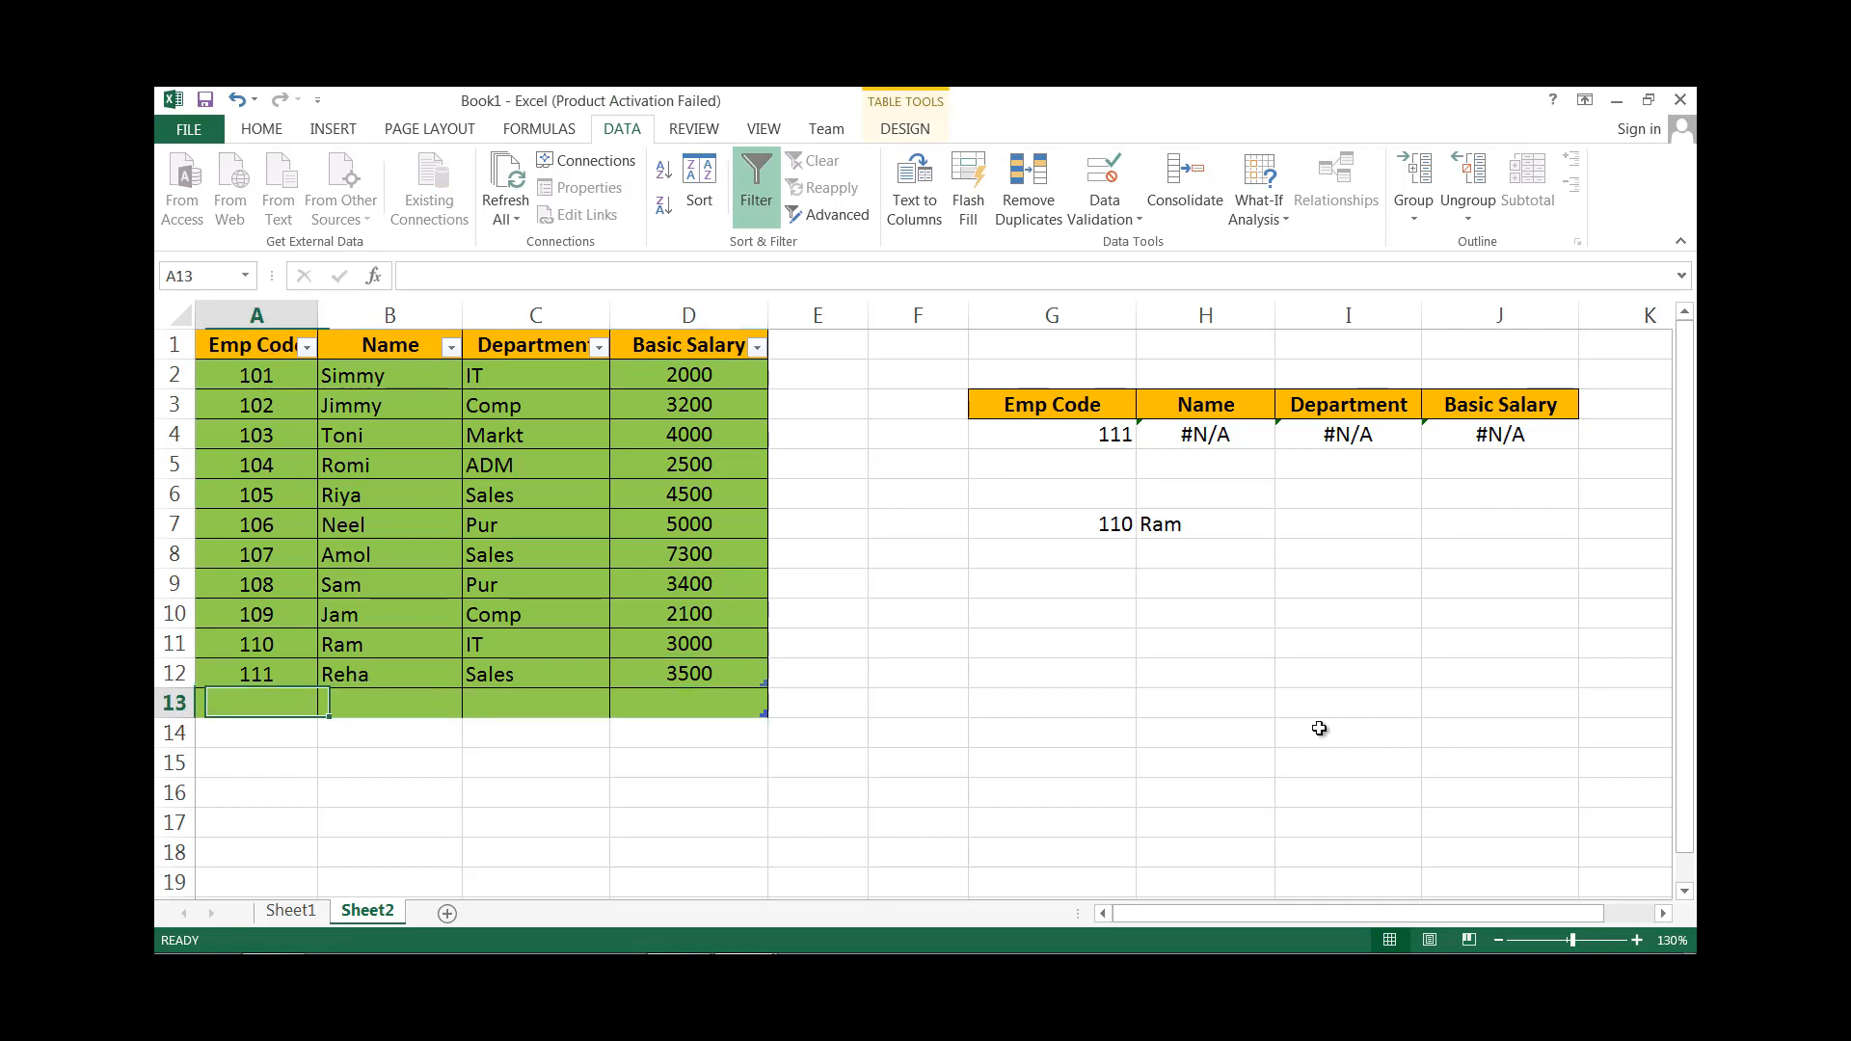
pyautogui.write('222')
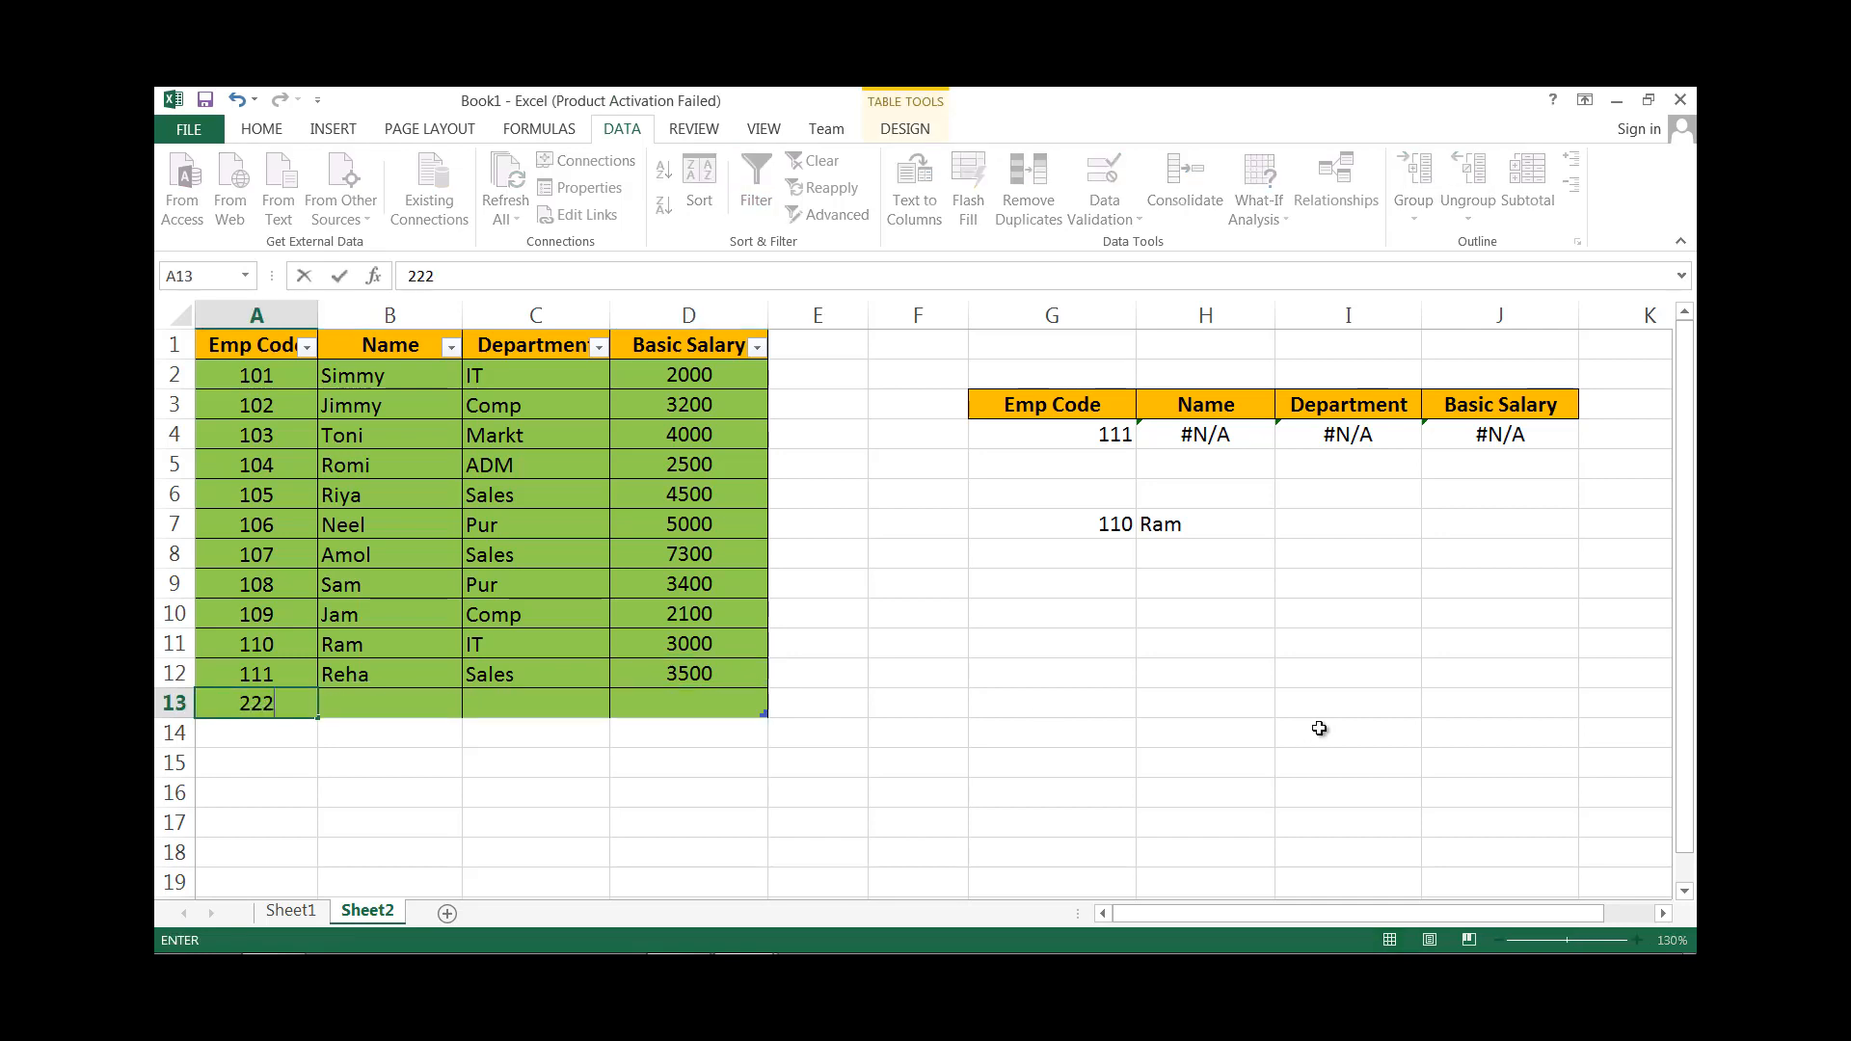
pyautogui.press('Tab')
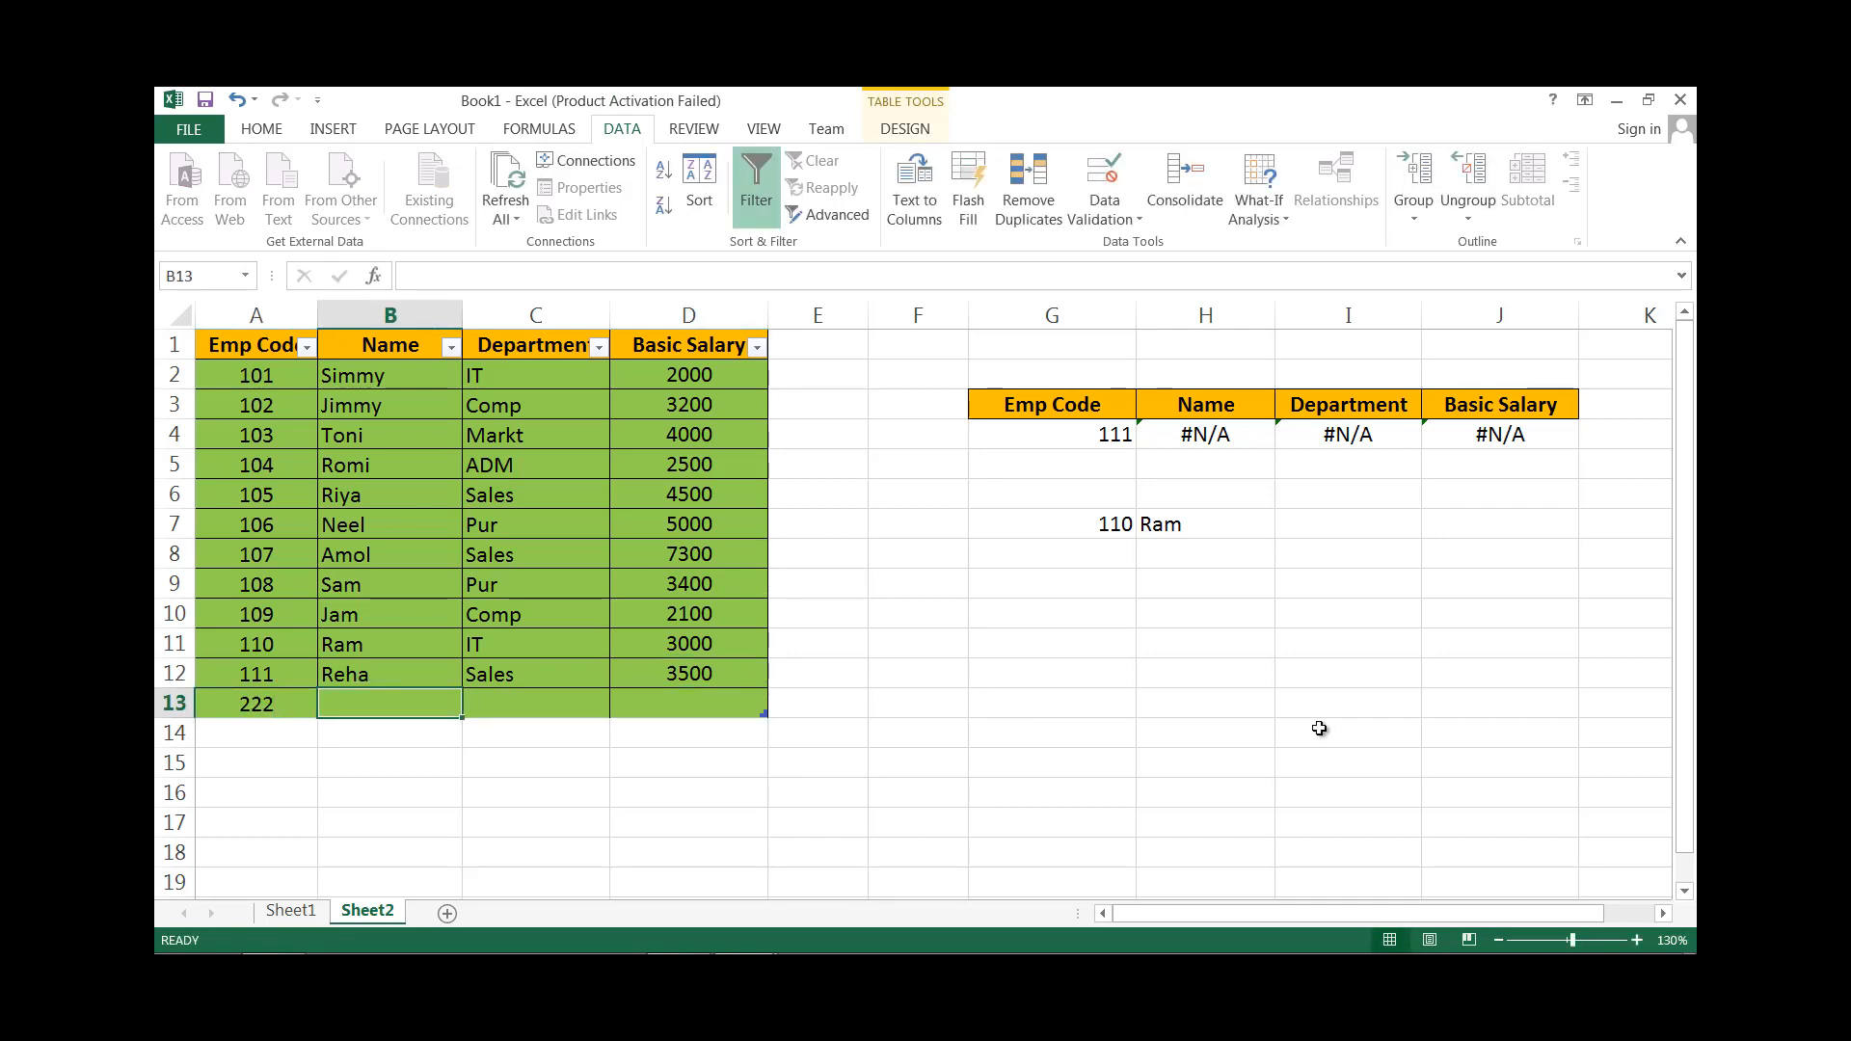
pyautogui.write('Raksha')
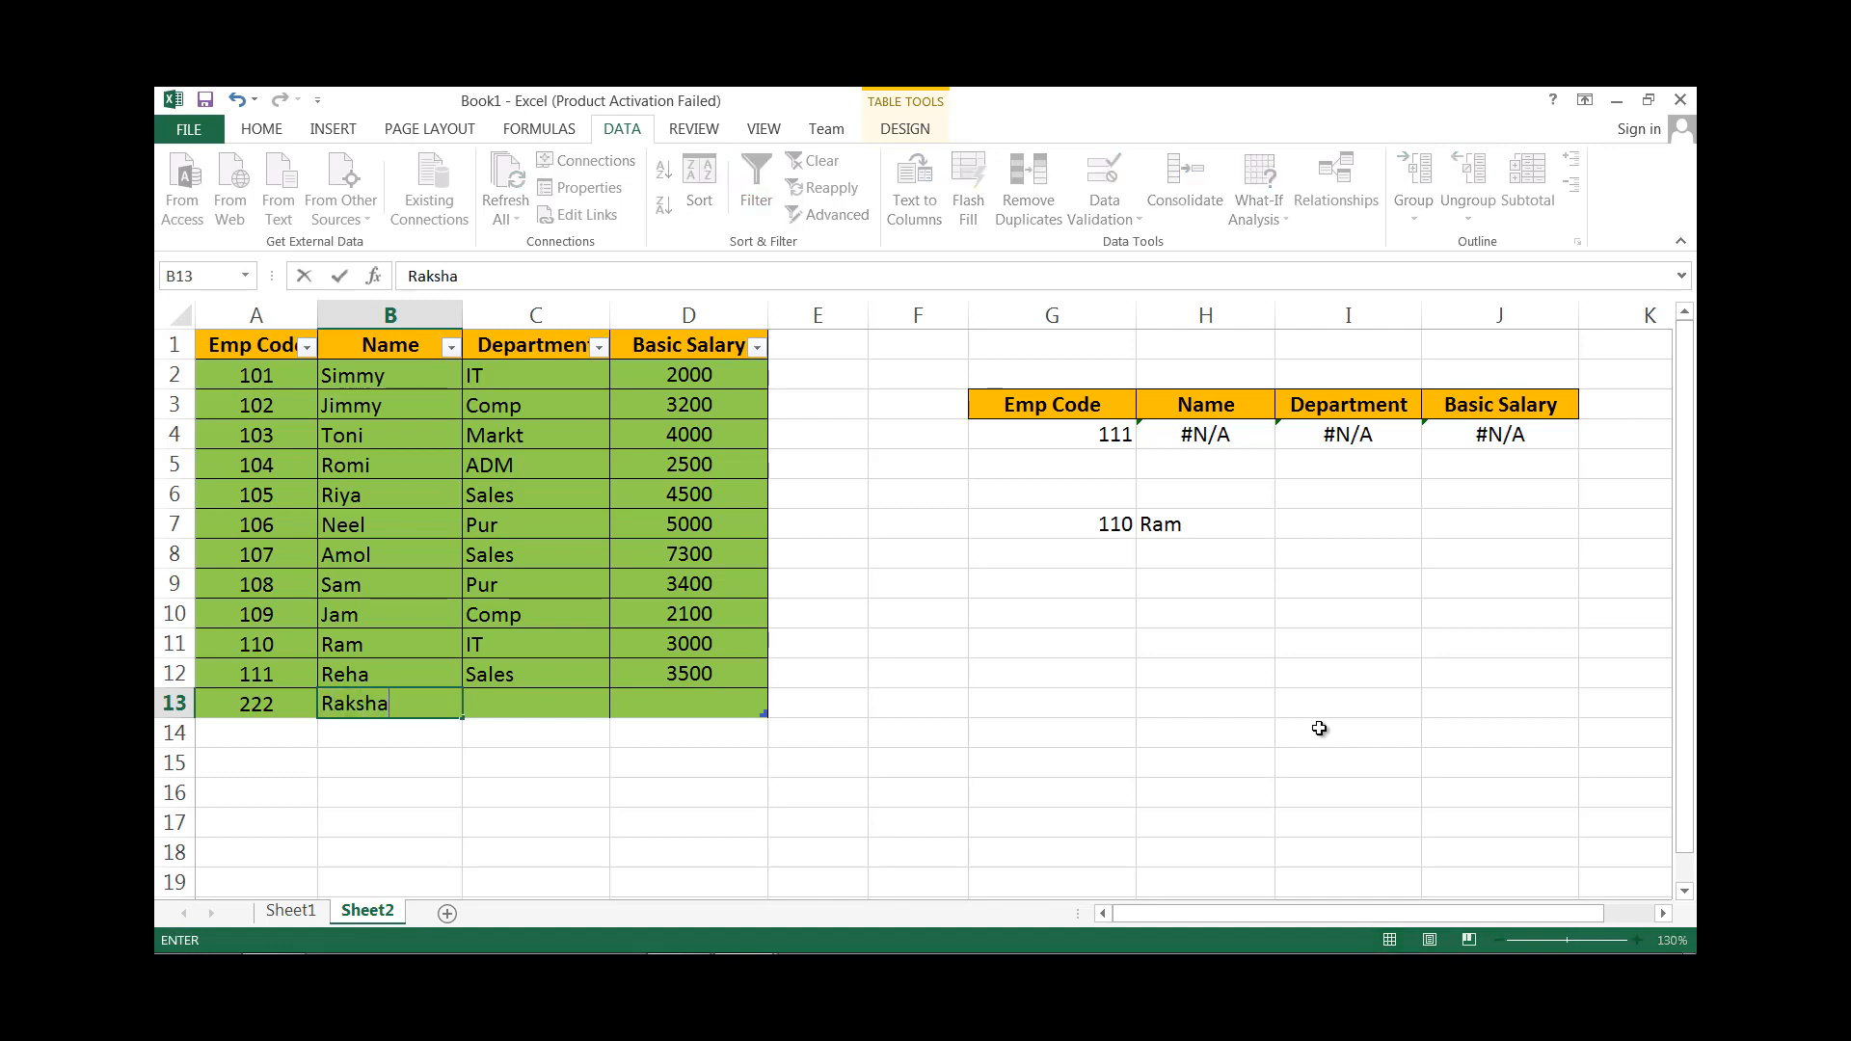
pyautogui.press('Tab')
pyautogui.write('Markt')
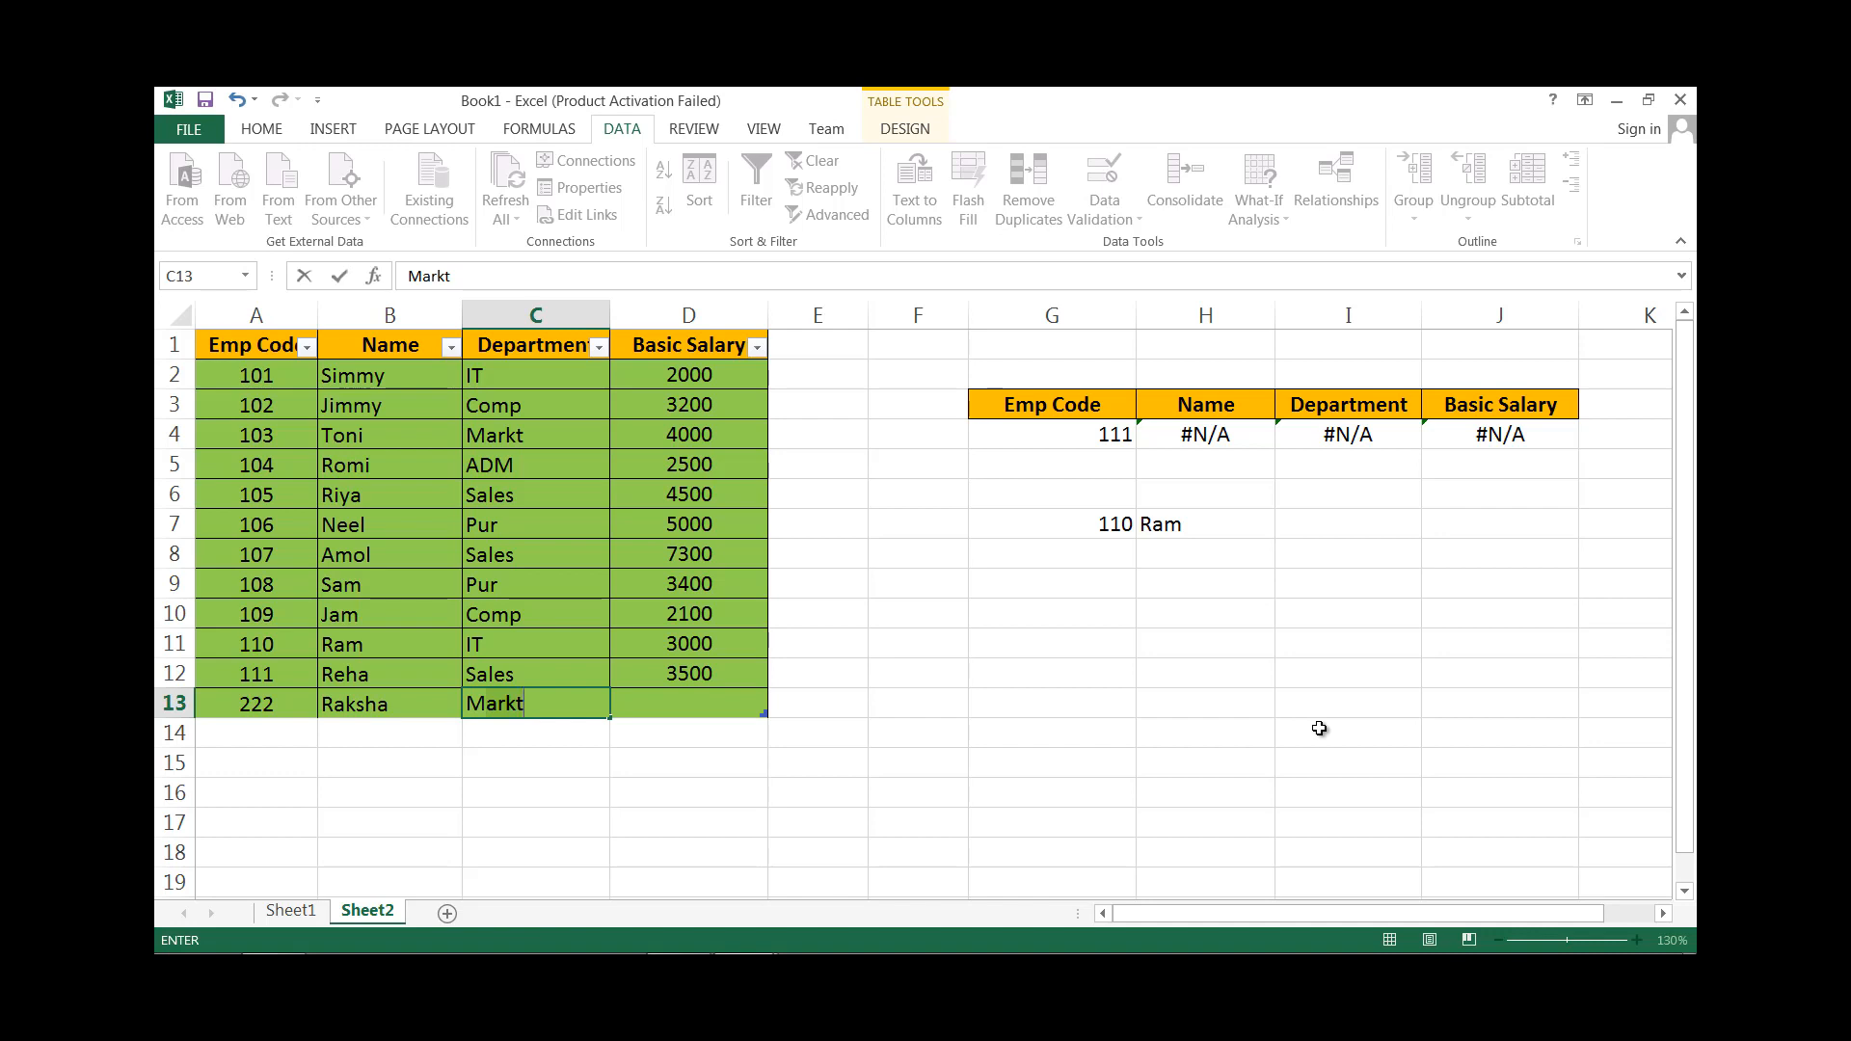
pyautogui.write('k')
pyautogui.press('Tab')
pyautogui.write('4')
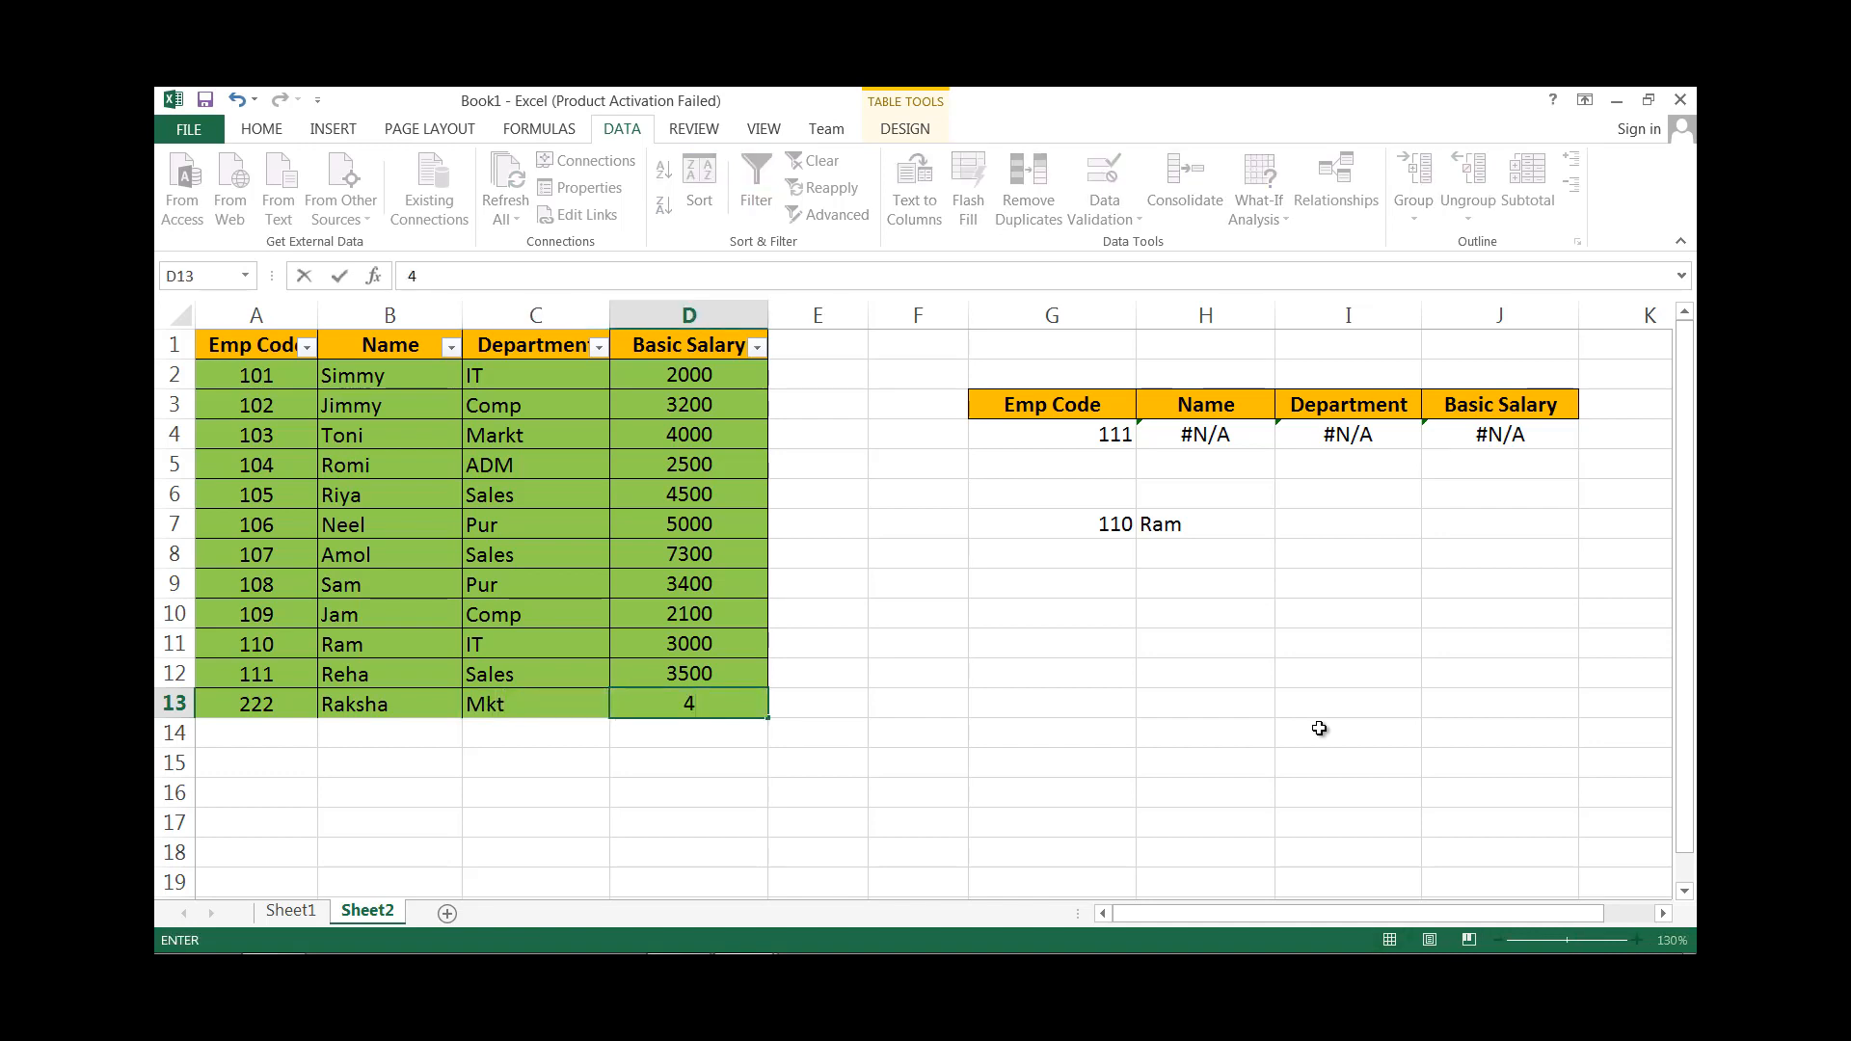
pyautogui.write('000')
pyautogui.press('Return')
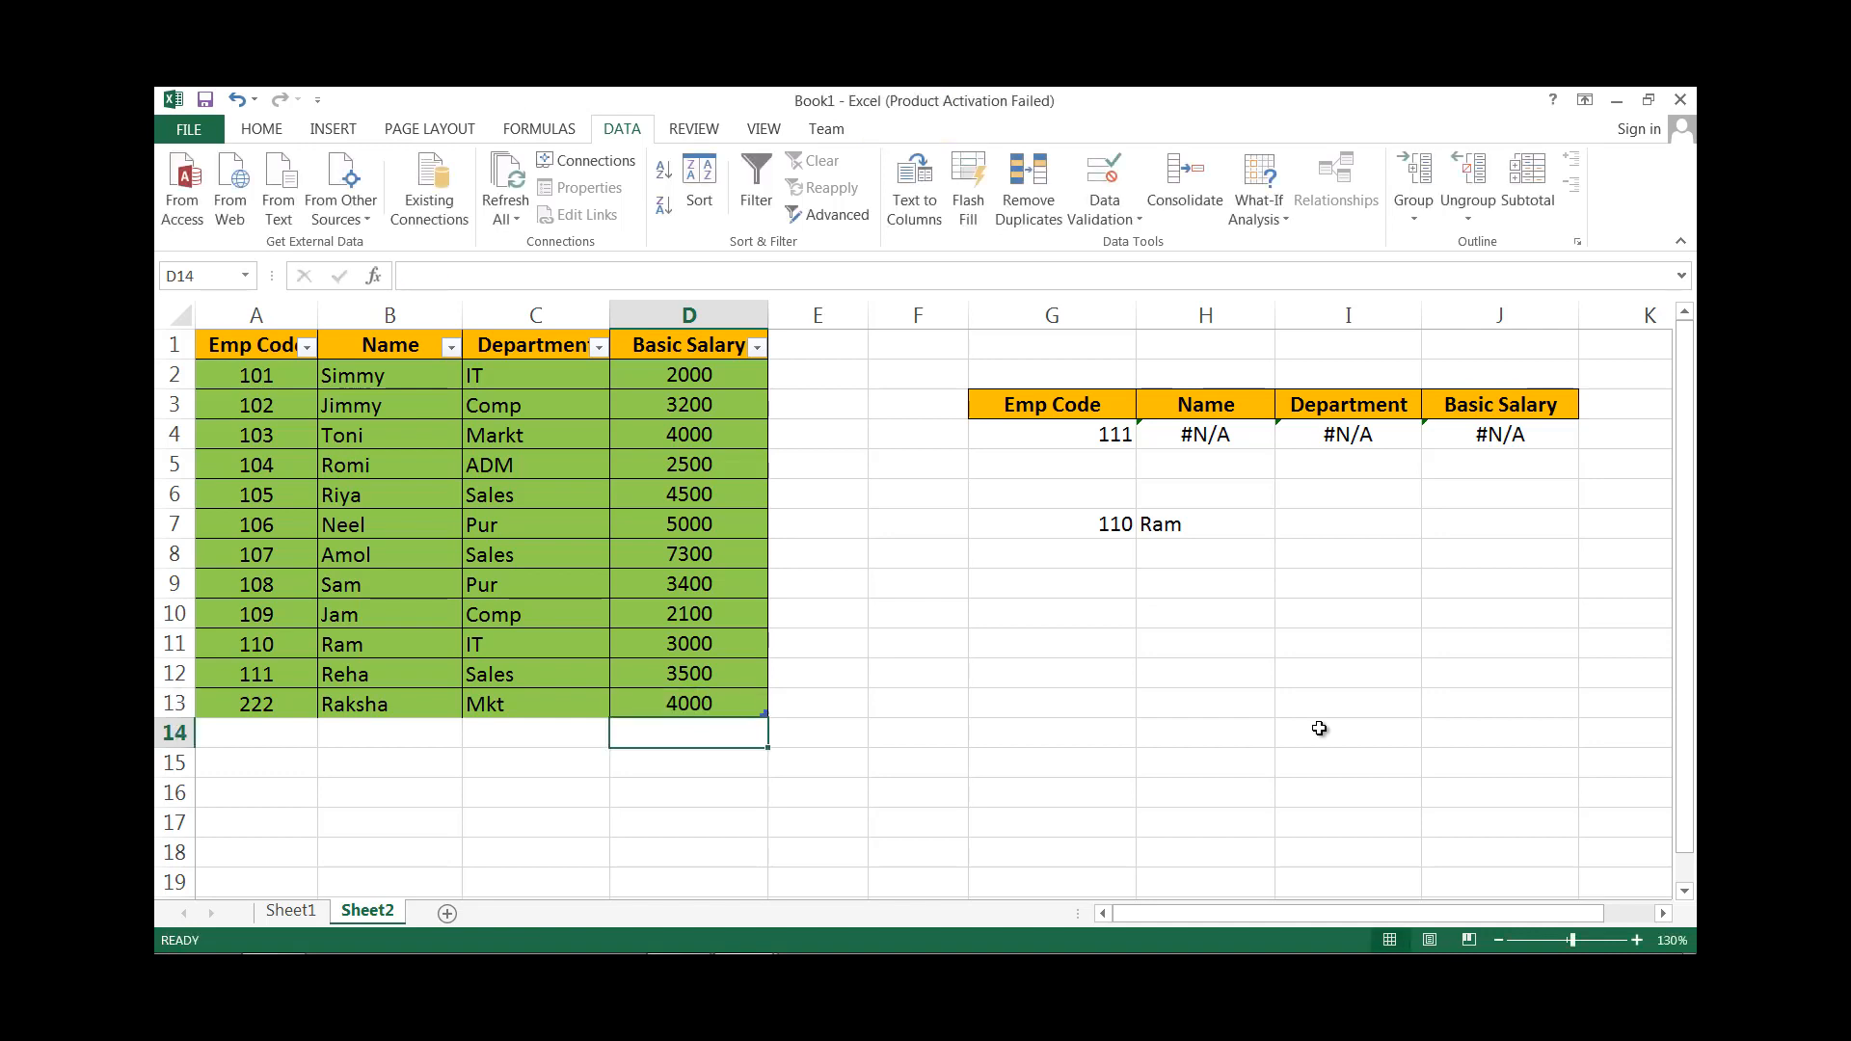
# Choose the new employee code 222 from the dropdown in G7 and check the name lookup in H7.
pyautogui.click(1100, 523)
pyautogui.click(1142, 526)
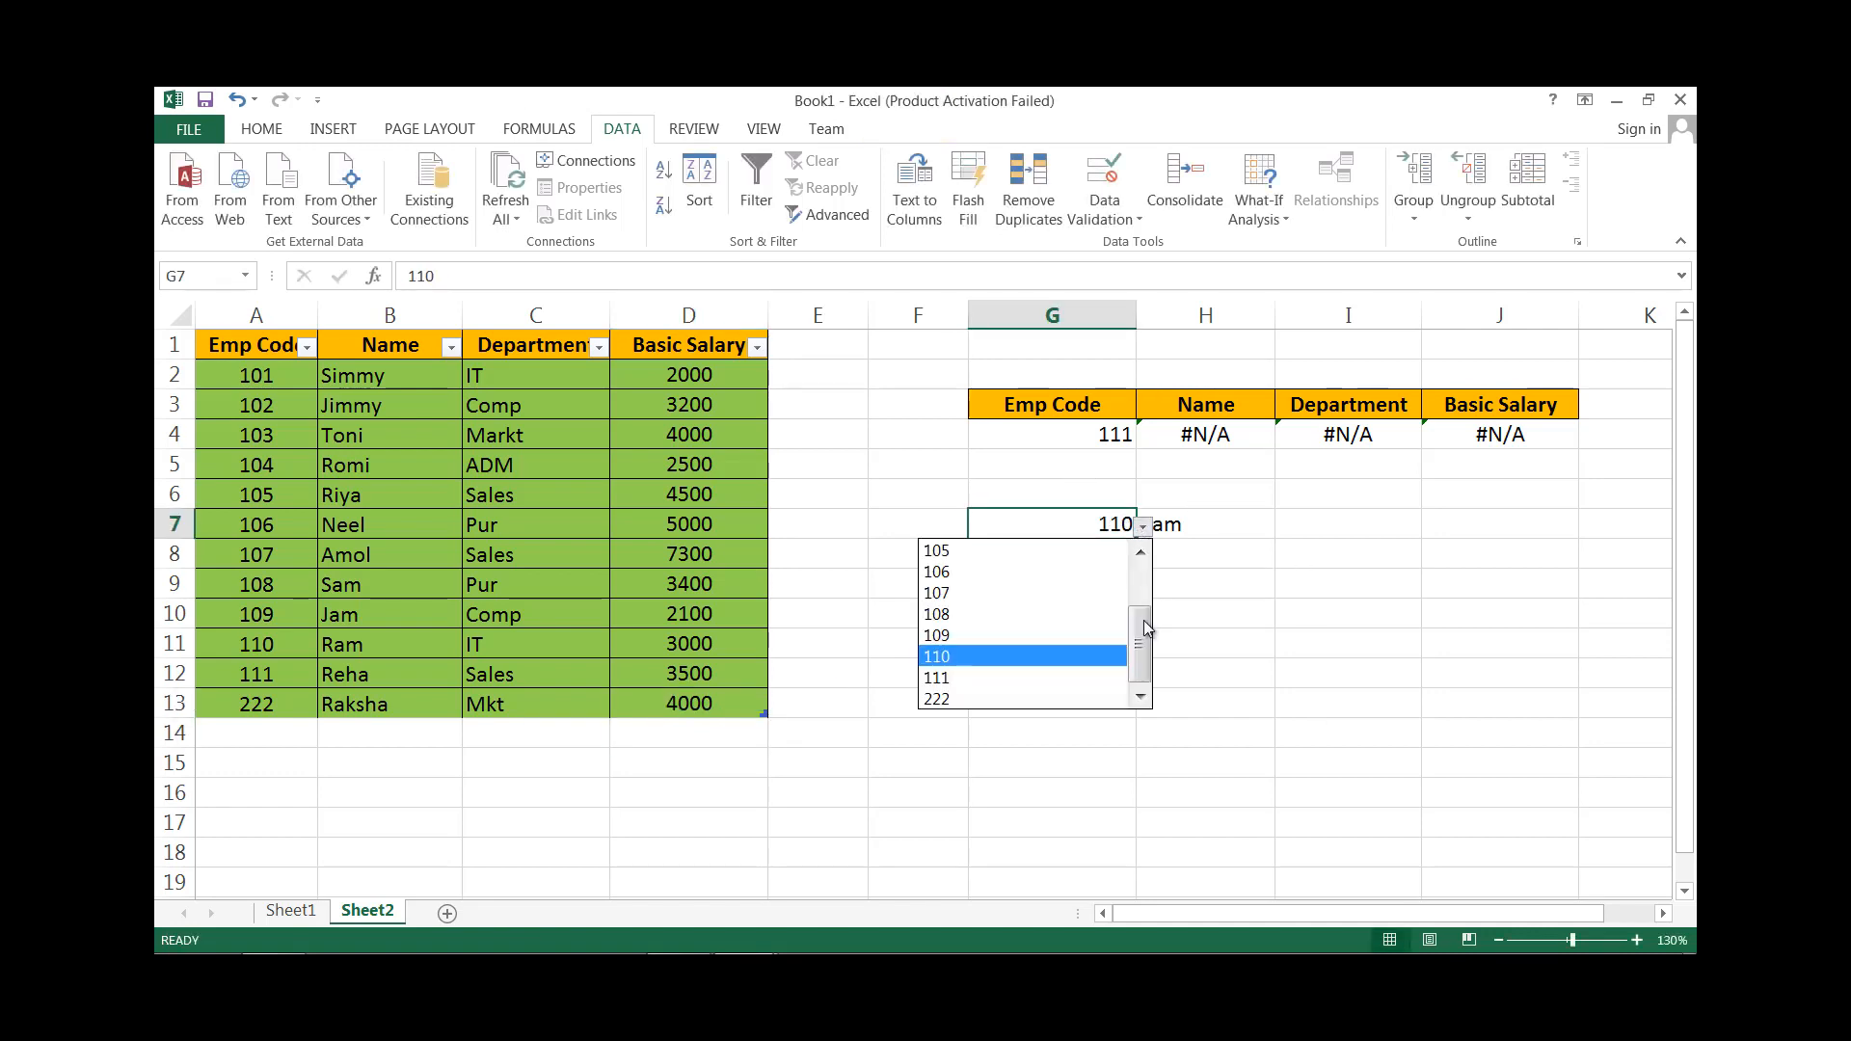
pyautogui.click(1051, 692)
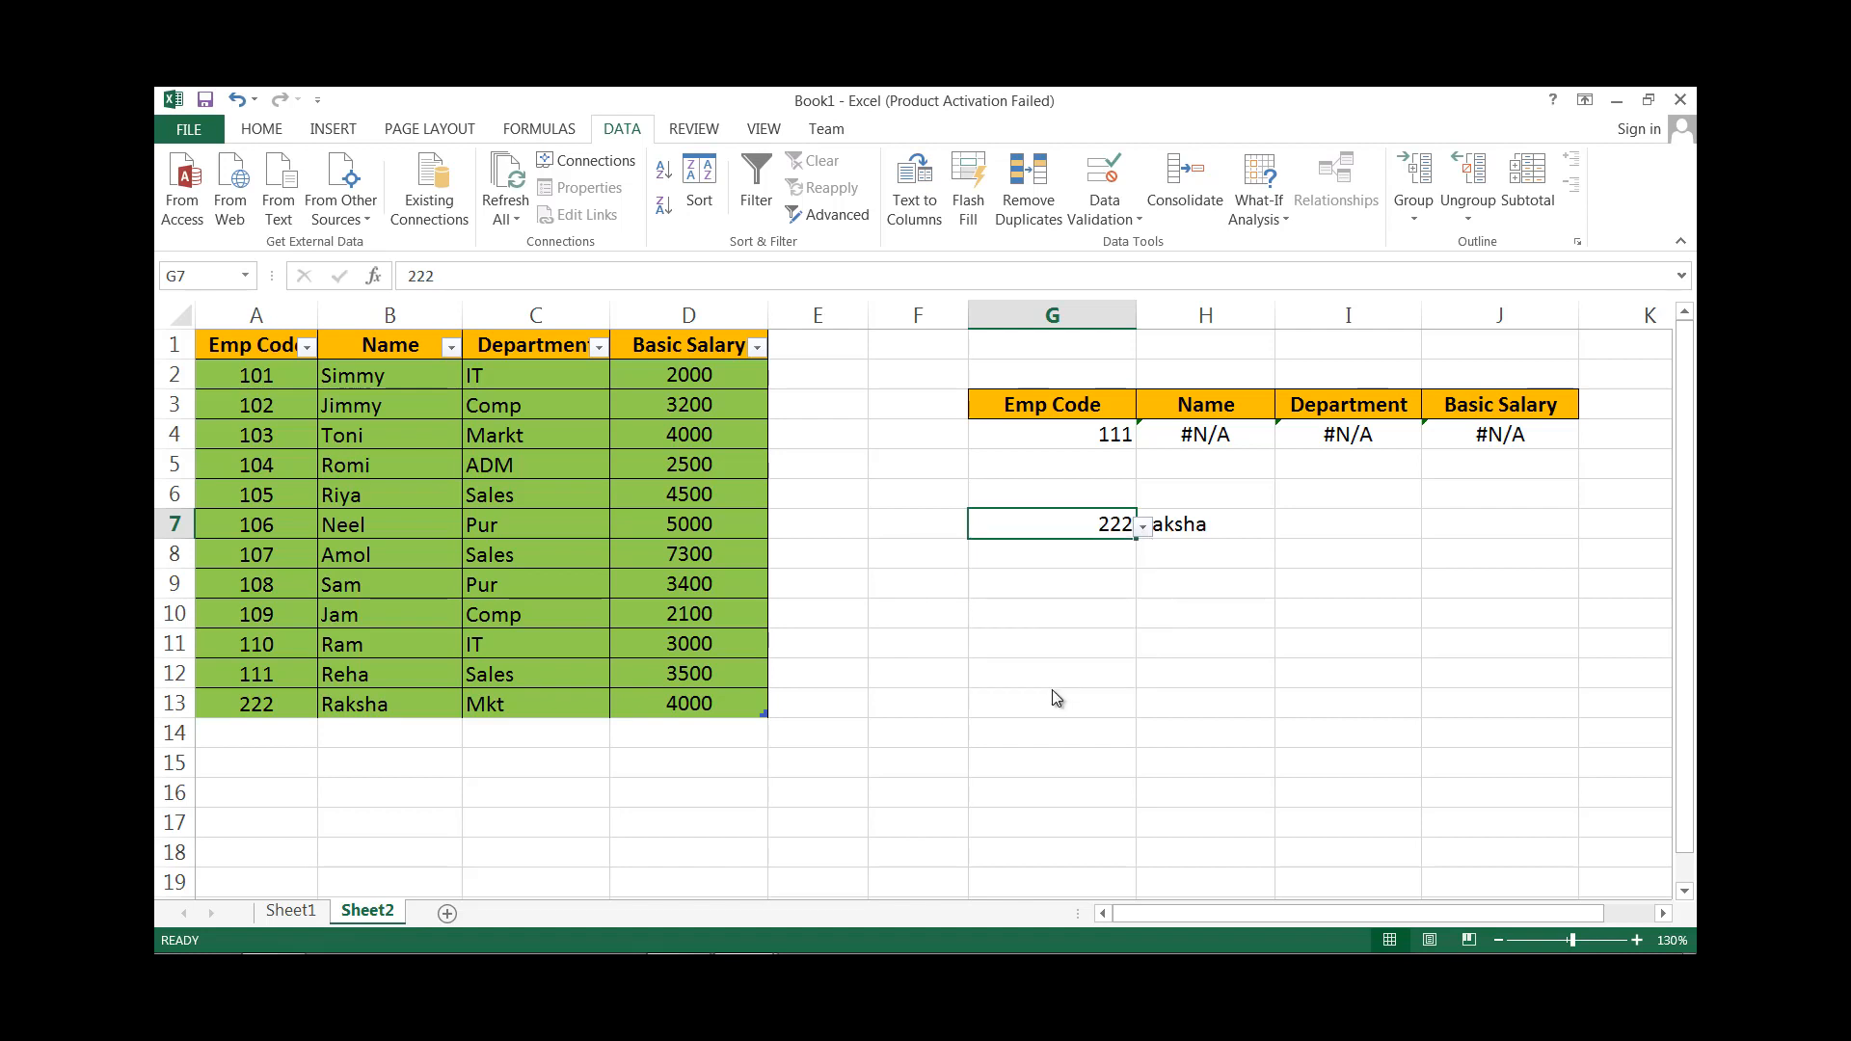
pyautogui.click(1211, 533)
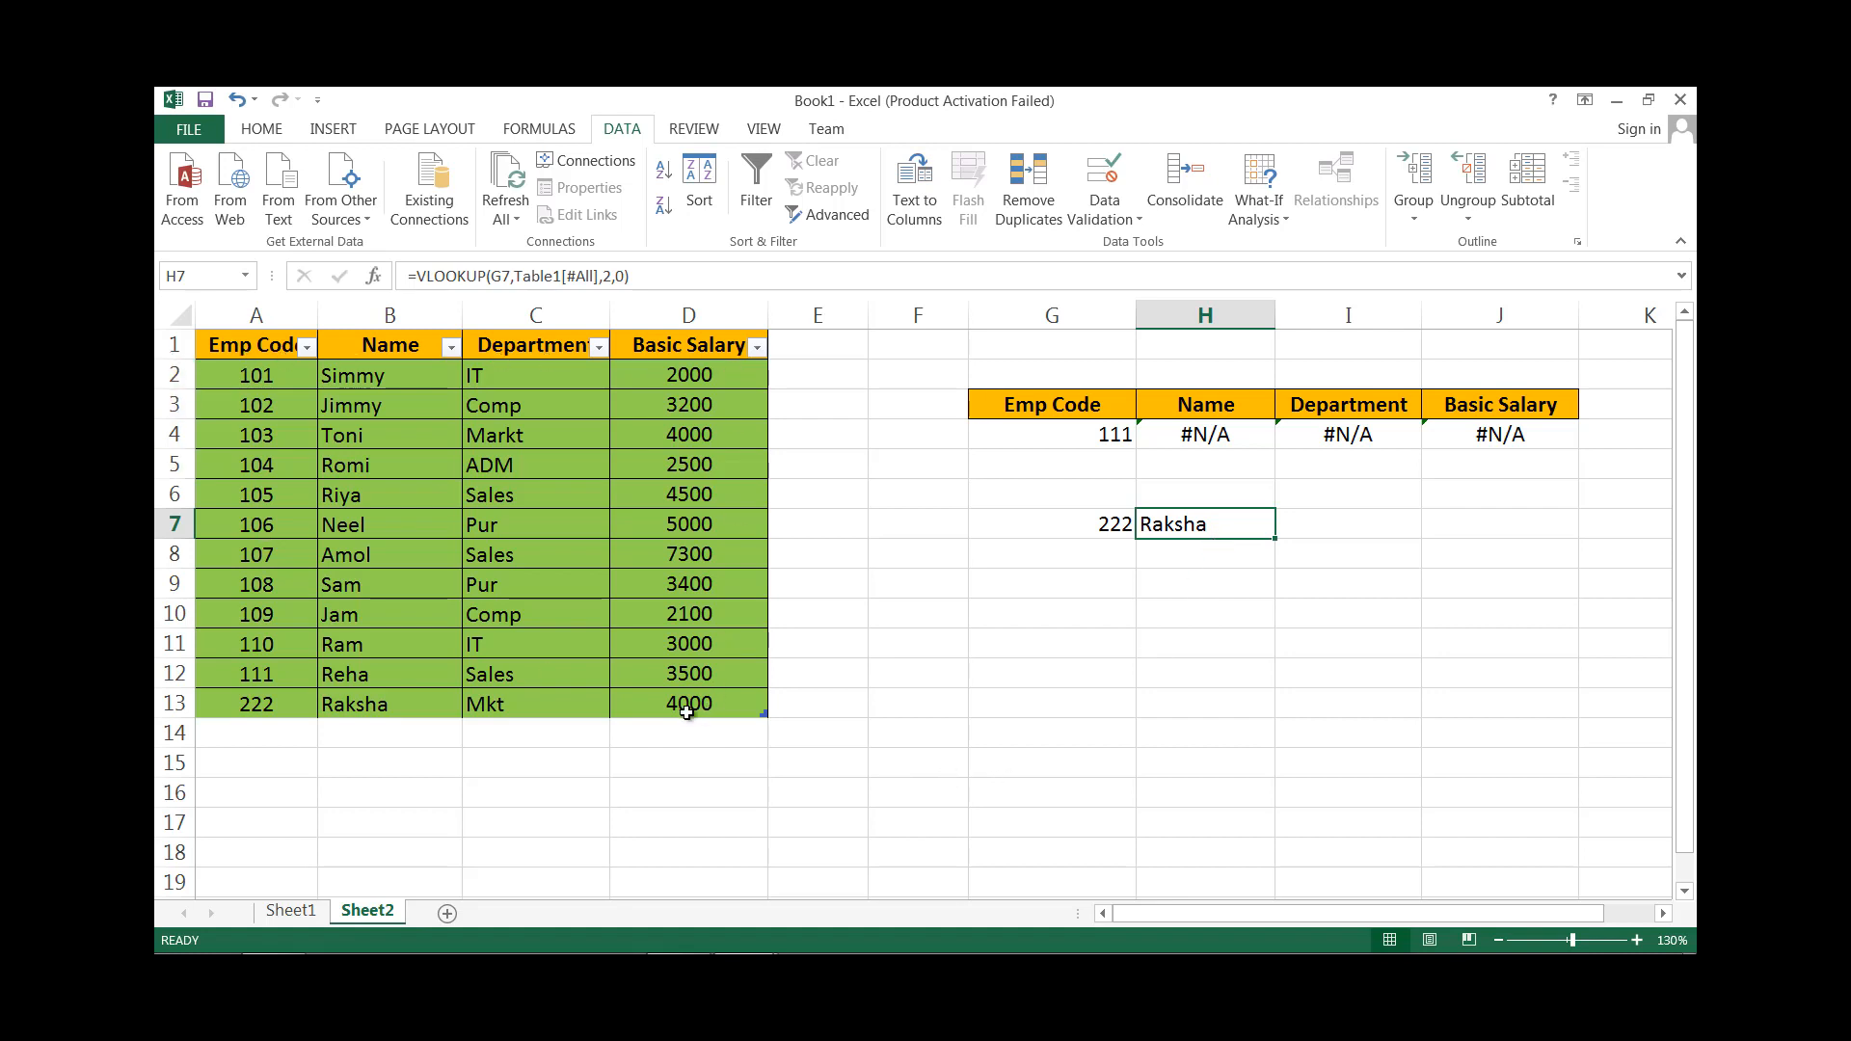
# Try other codes in the G7 dropdown, choosing 222 again, 110 and finally 108.
pyautogui.click(1124, 524)
pyautogui.click(1145, 528)
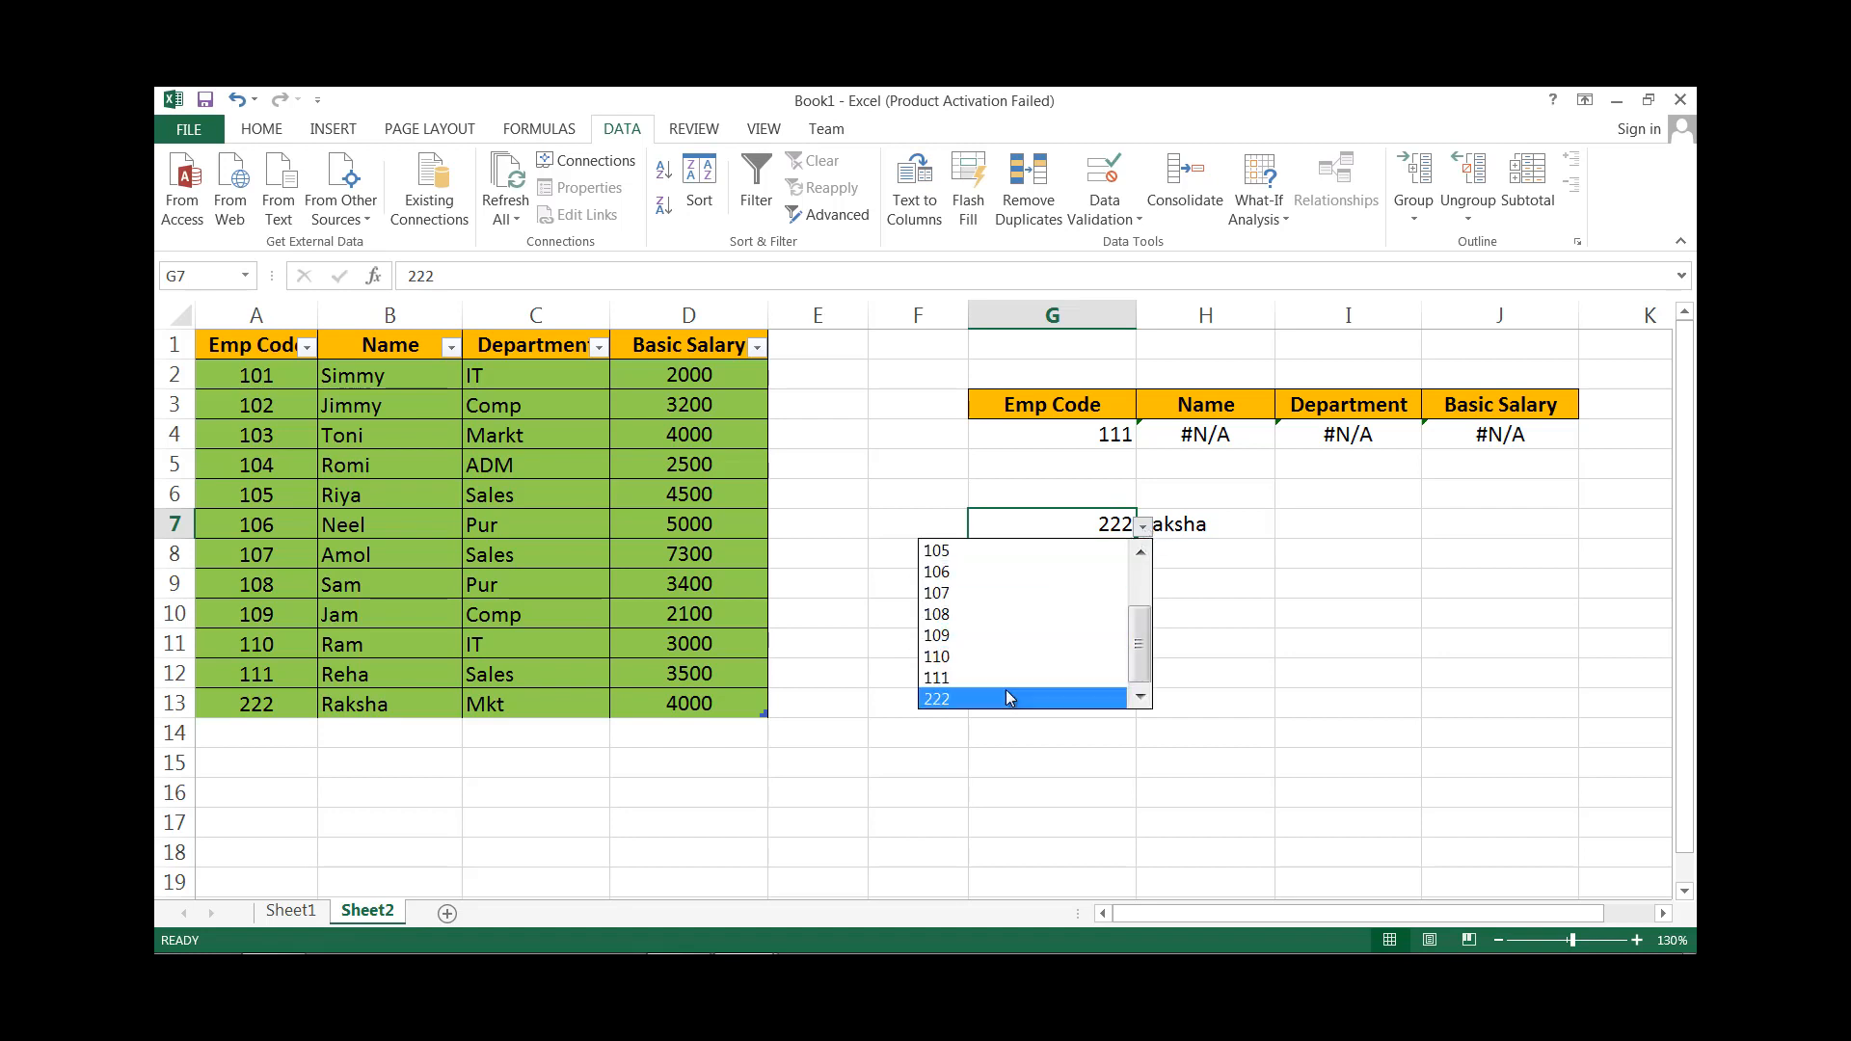
pyautogui.click(1005, 690)
pyautogui.click(1142, 529)
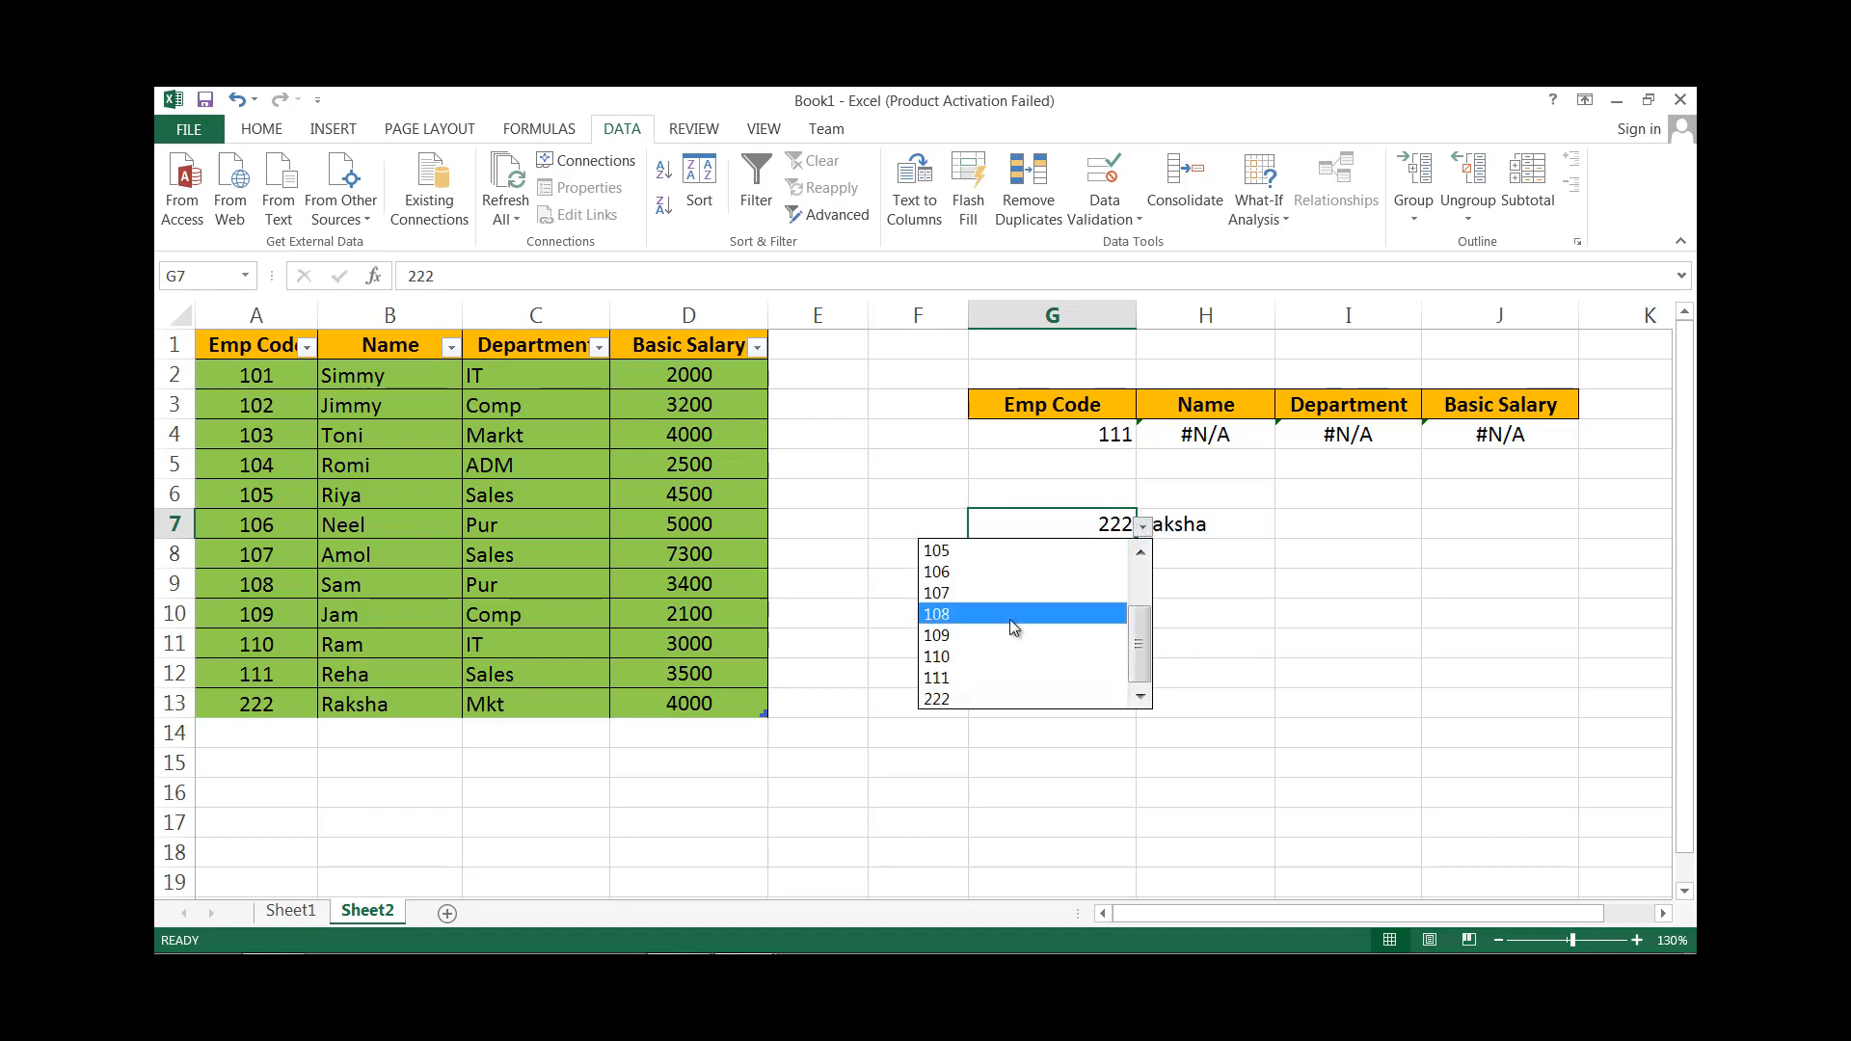
pyautogui.click(1004, 644)
pyautogui.click(1190, 526)
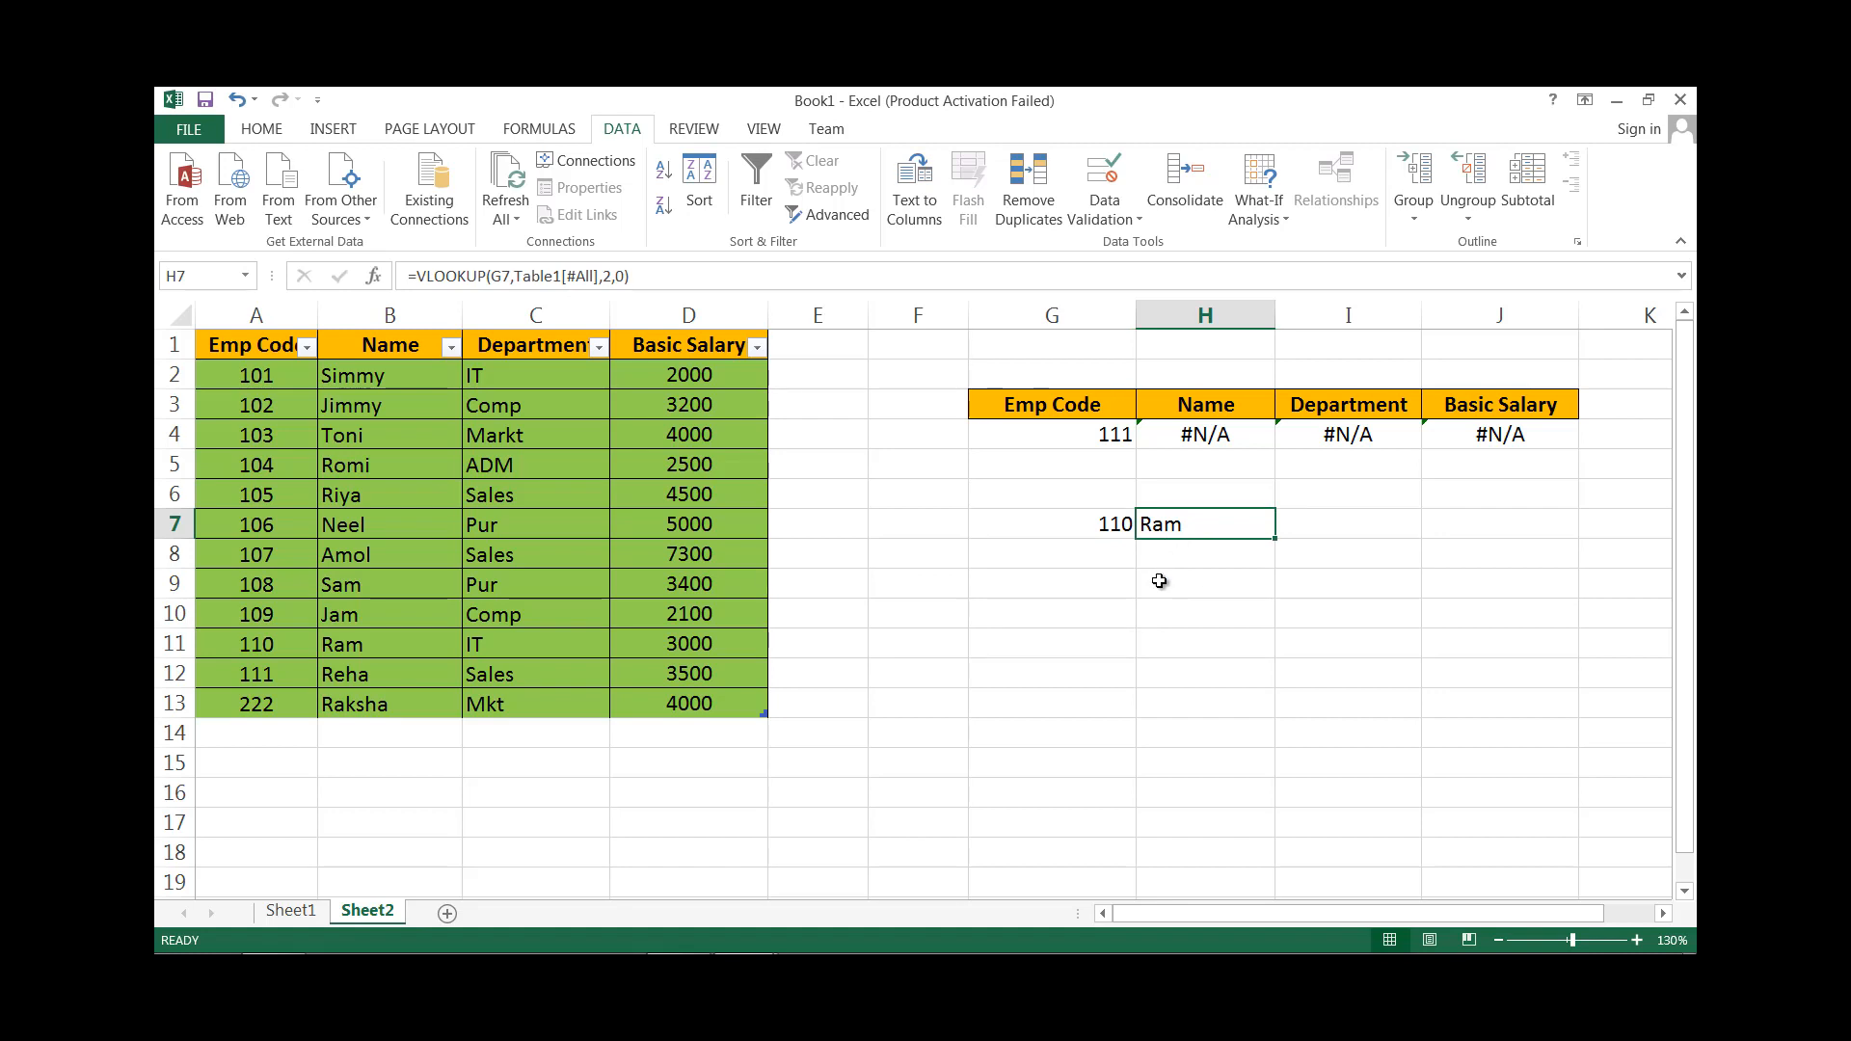
pyautogui.click(1076, 513)
pyautogui.click(1140, 527)
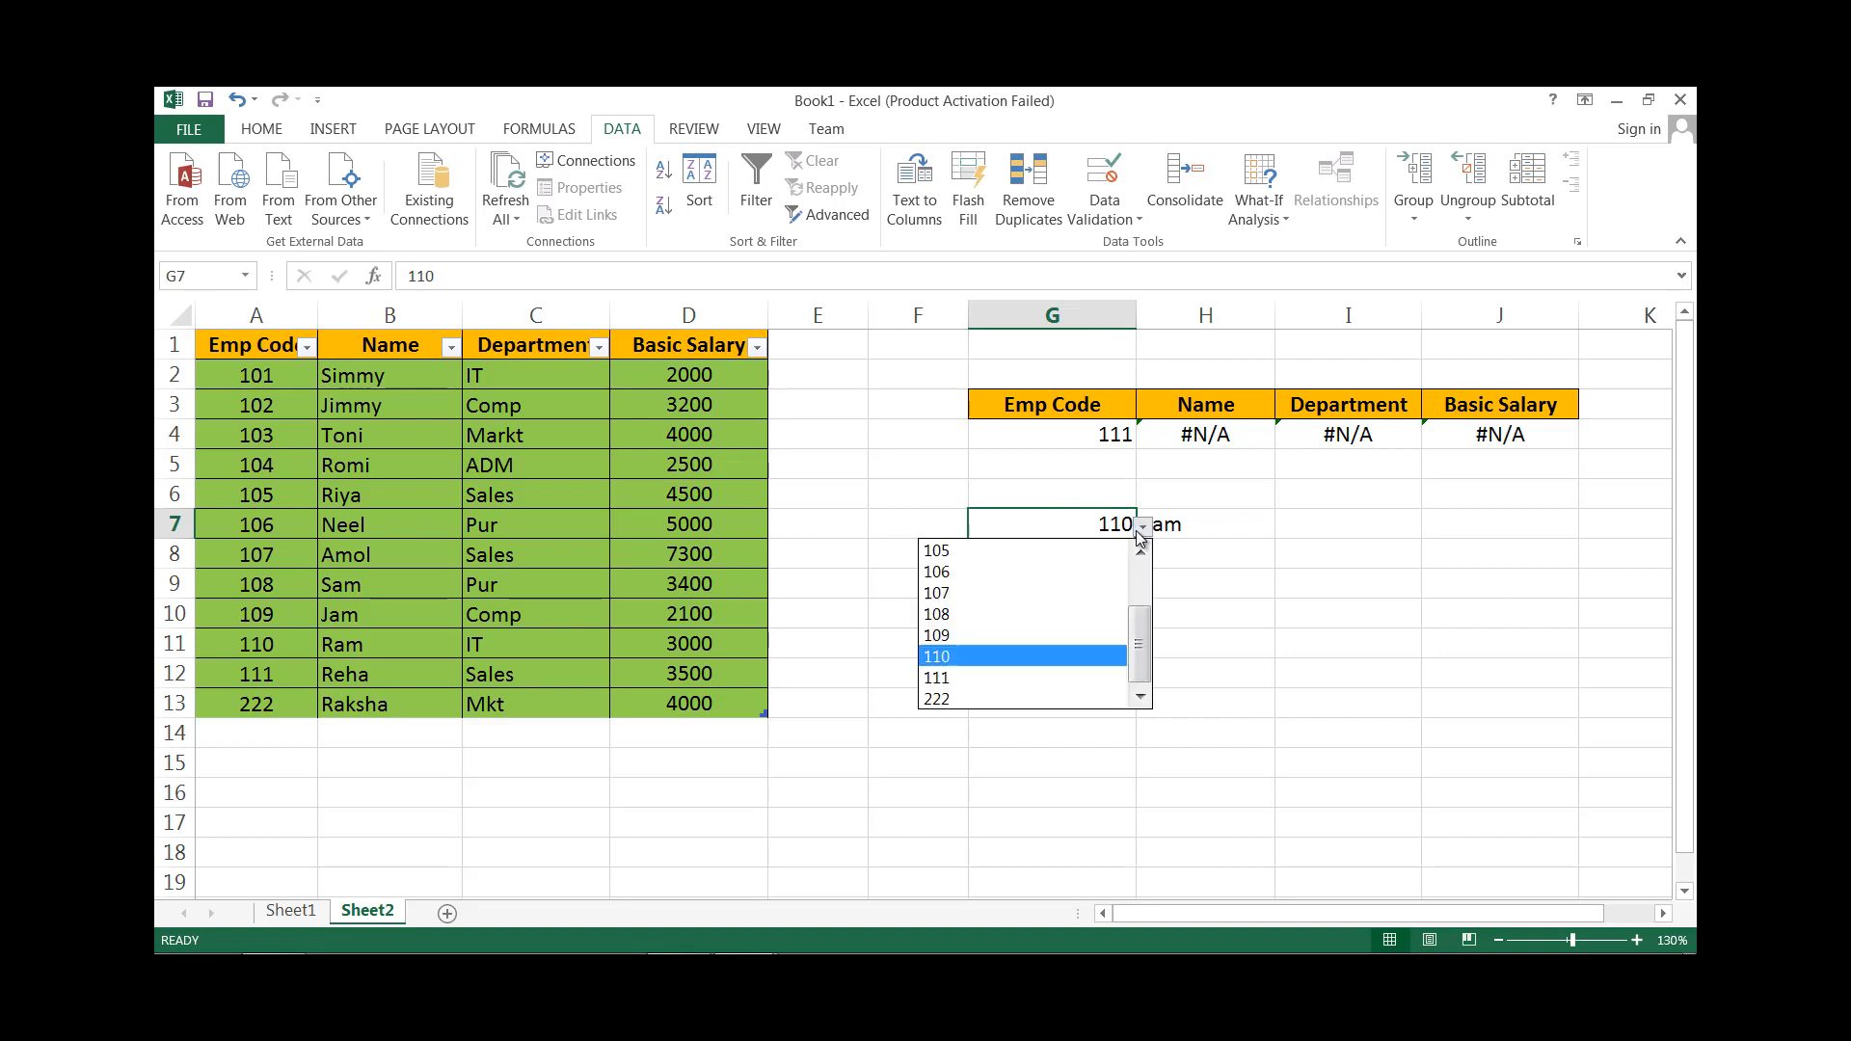
pyautogui.click(1039, 613)
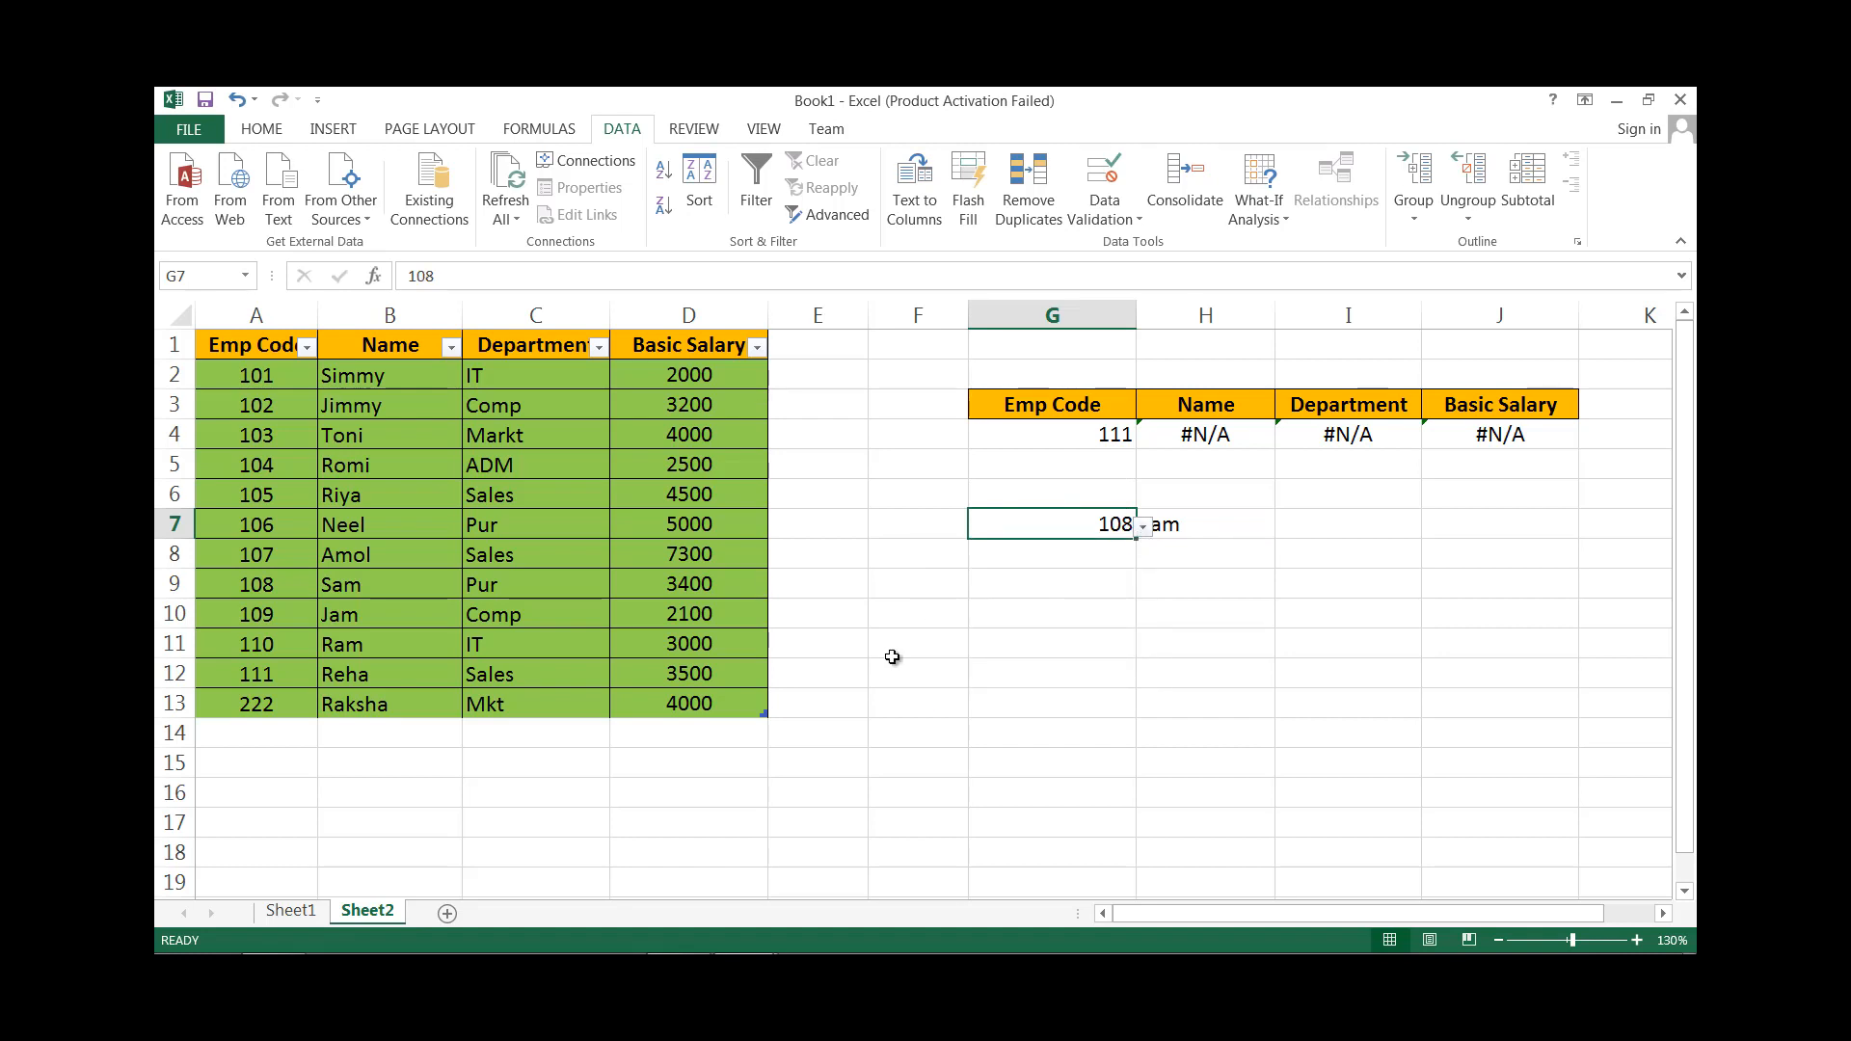
pyautogui.click(314, 723)
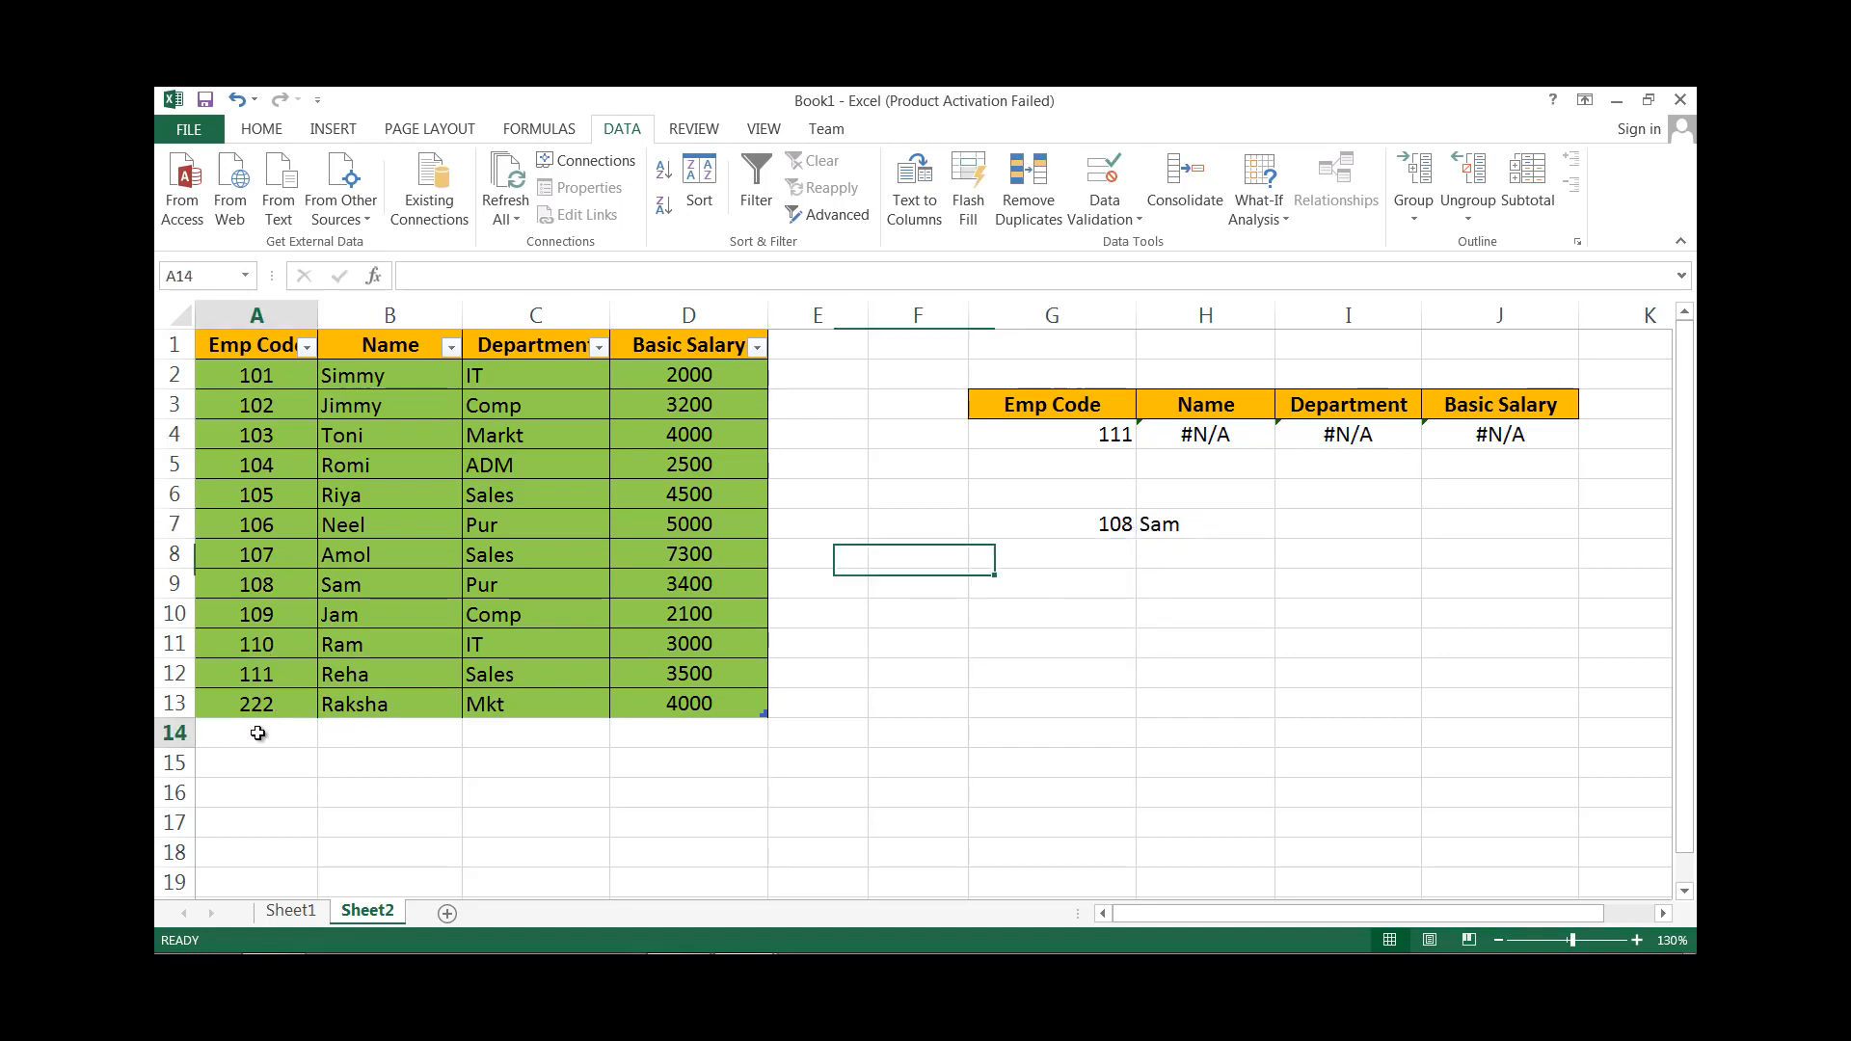
pyautogui.click(264, 707)
pyautogui.click(364, 706)
pyautogui.click(503, 703)
pyautogui.click(654, 717)
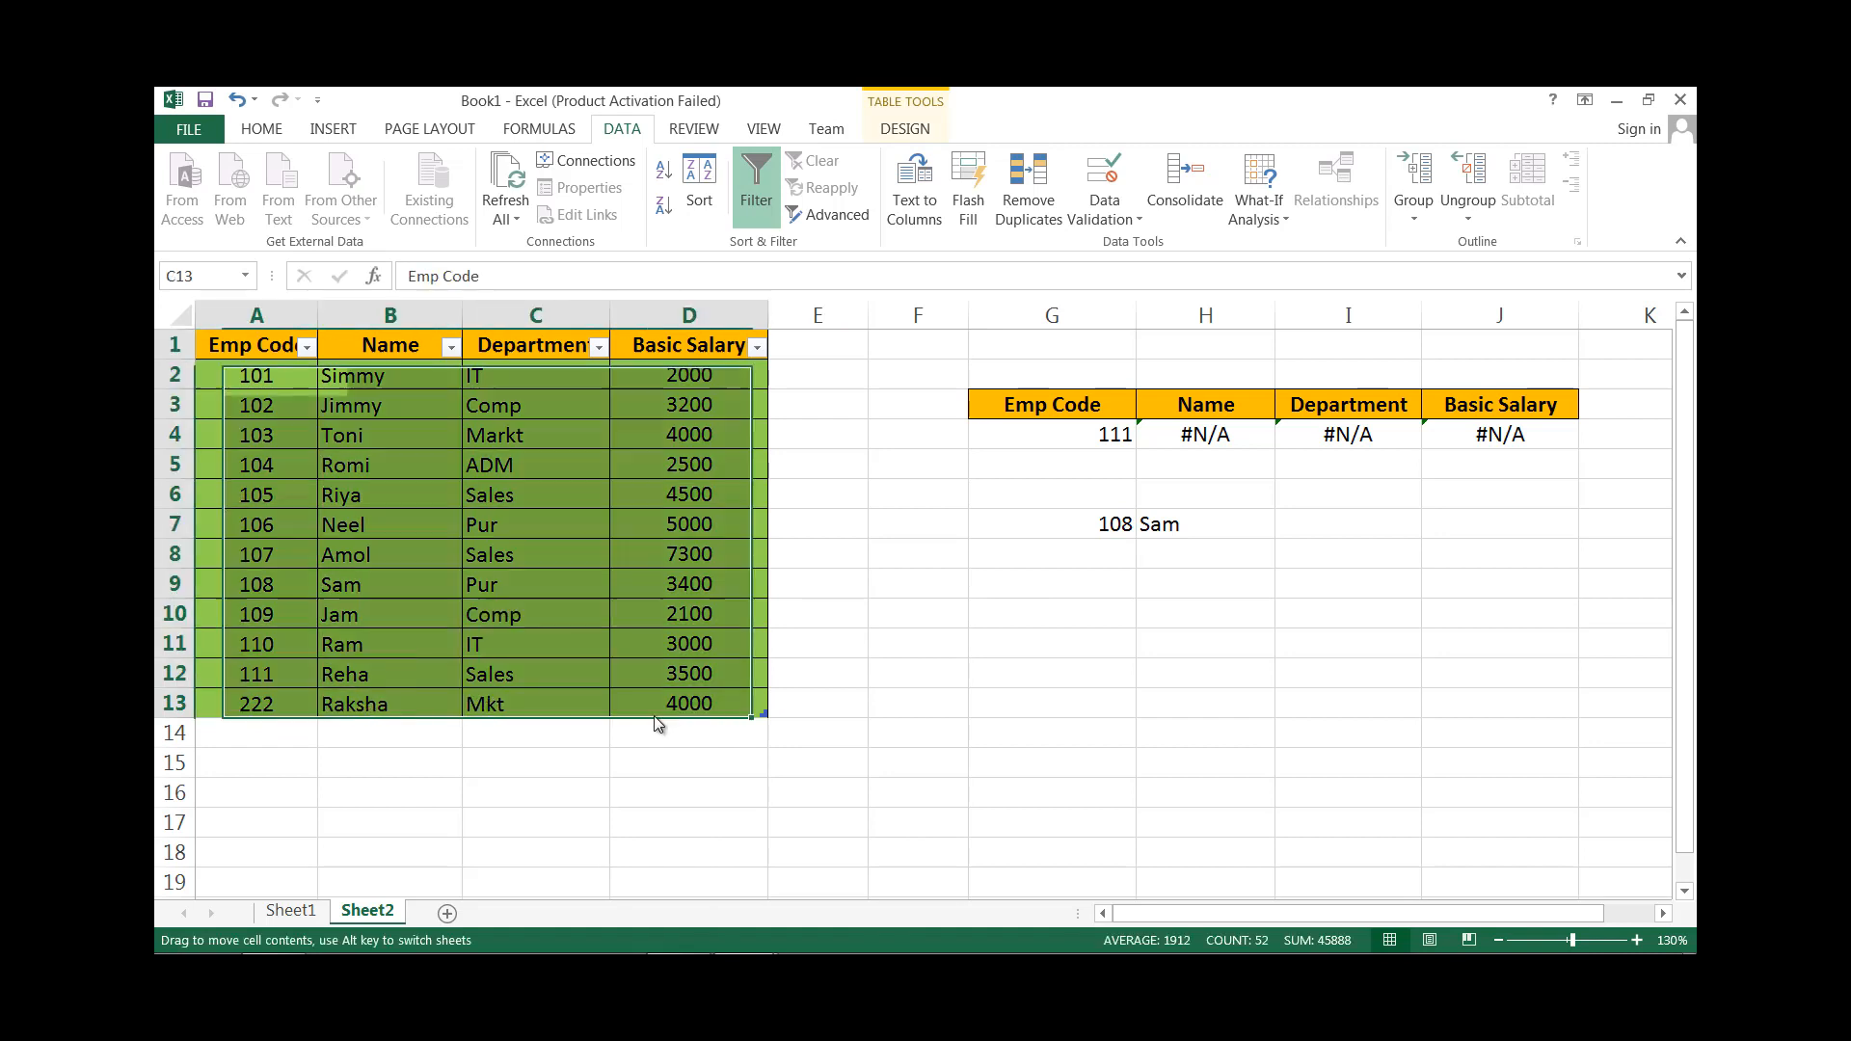
pyautogui.click(739, 694)
# Try codes 108 and 109 in the G7 dropdown, finish with 222 selected, and check the lookup in H7.
pyautogui.click(1126, 523)
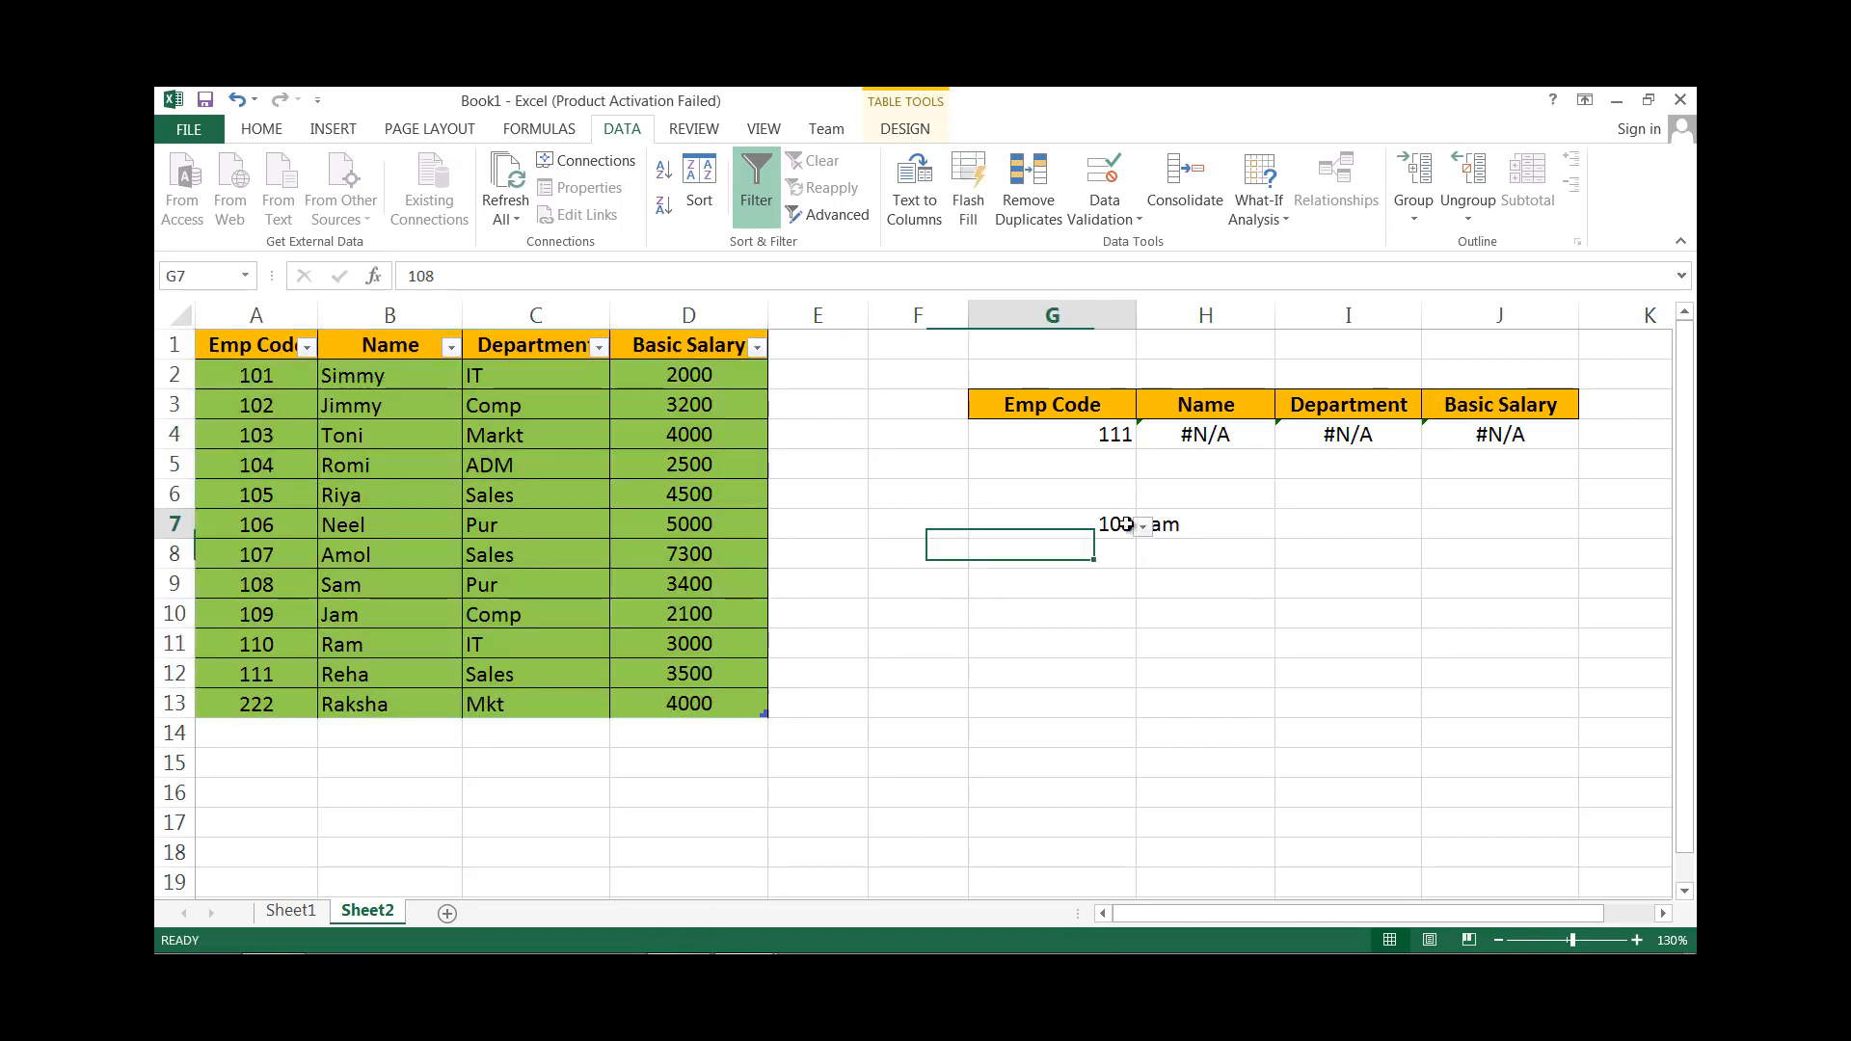
pyautogui.click(1143, 526)
pyautogui.click(1004, 615)
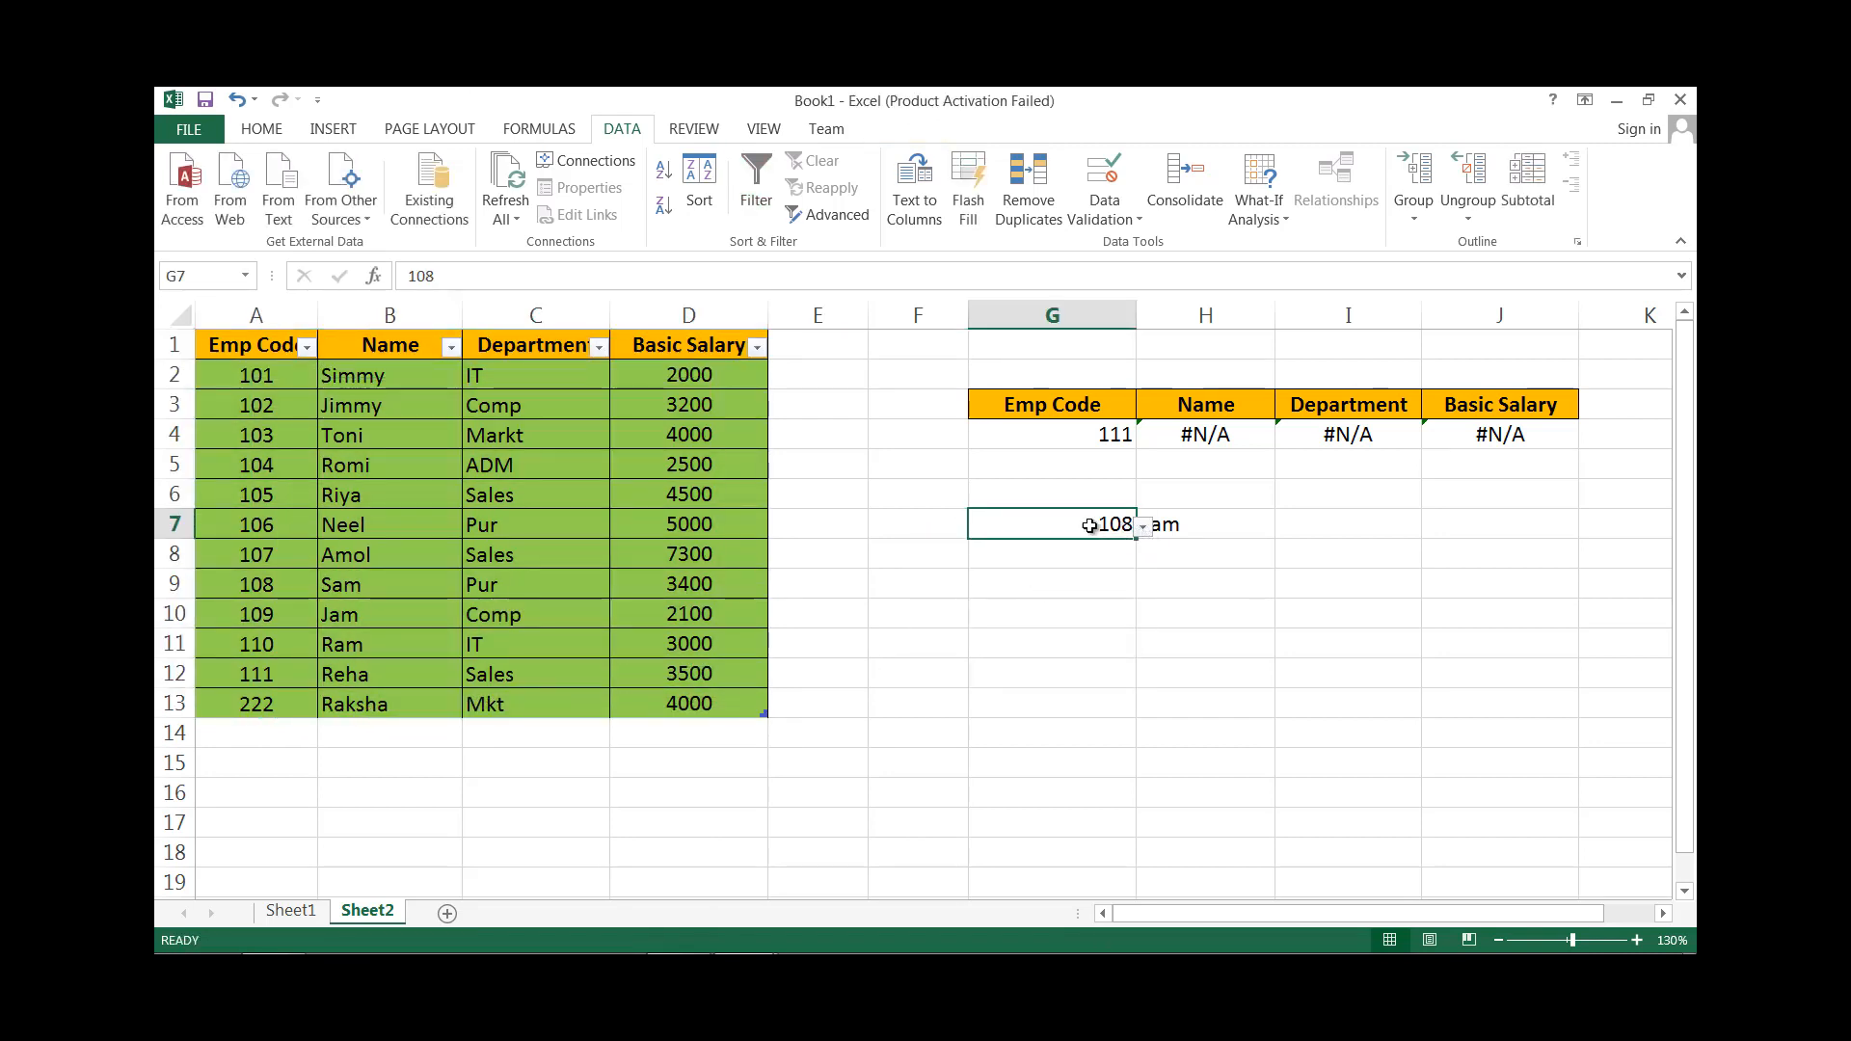
pyautogui.click(1143, 528)
pyautogui.click(1020, 636)
pyautogui.click(1143, 530)
pyautogui.click(1037, 693)
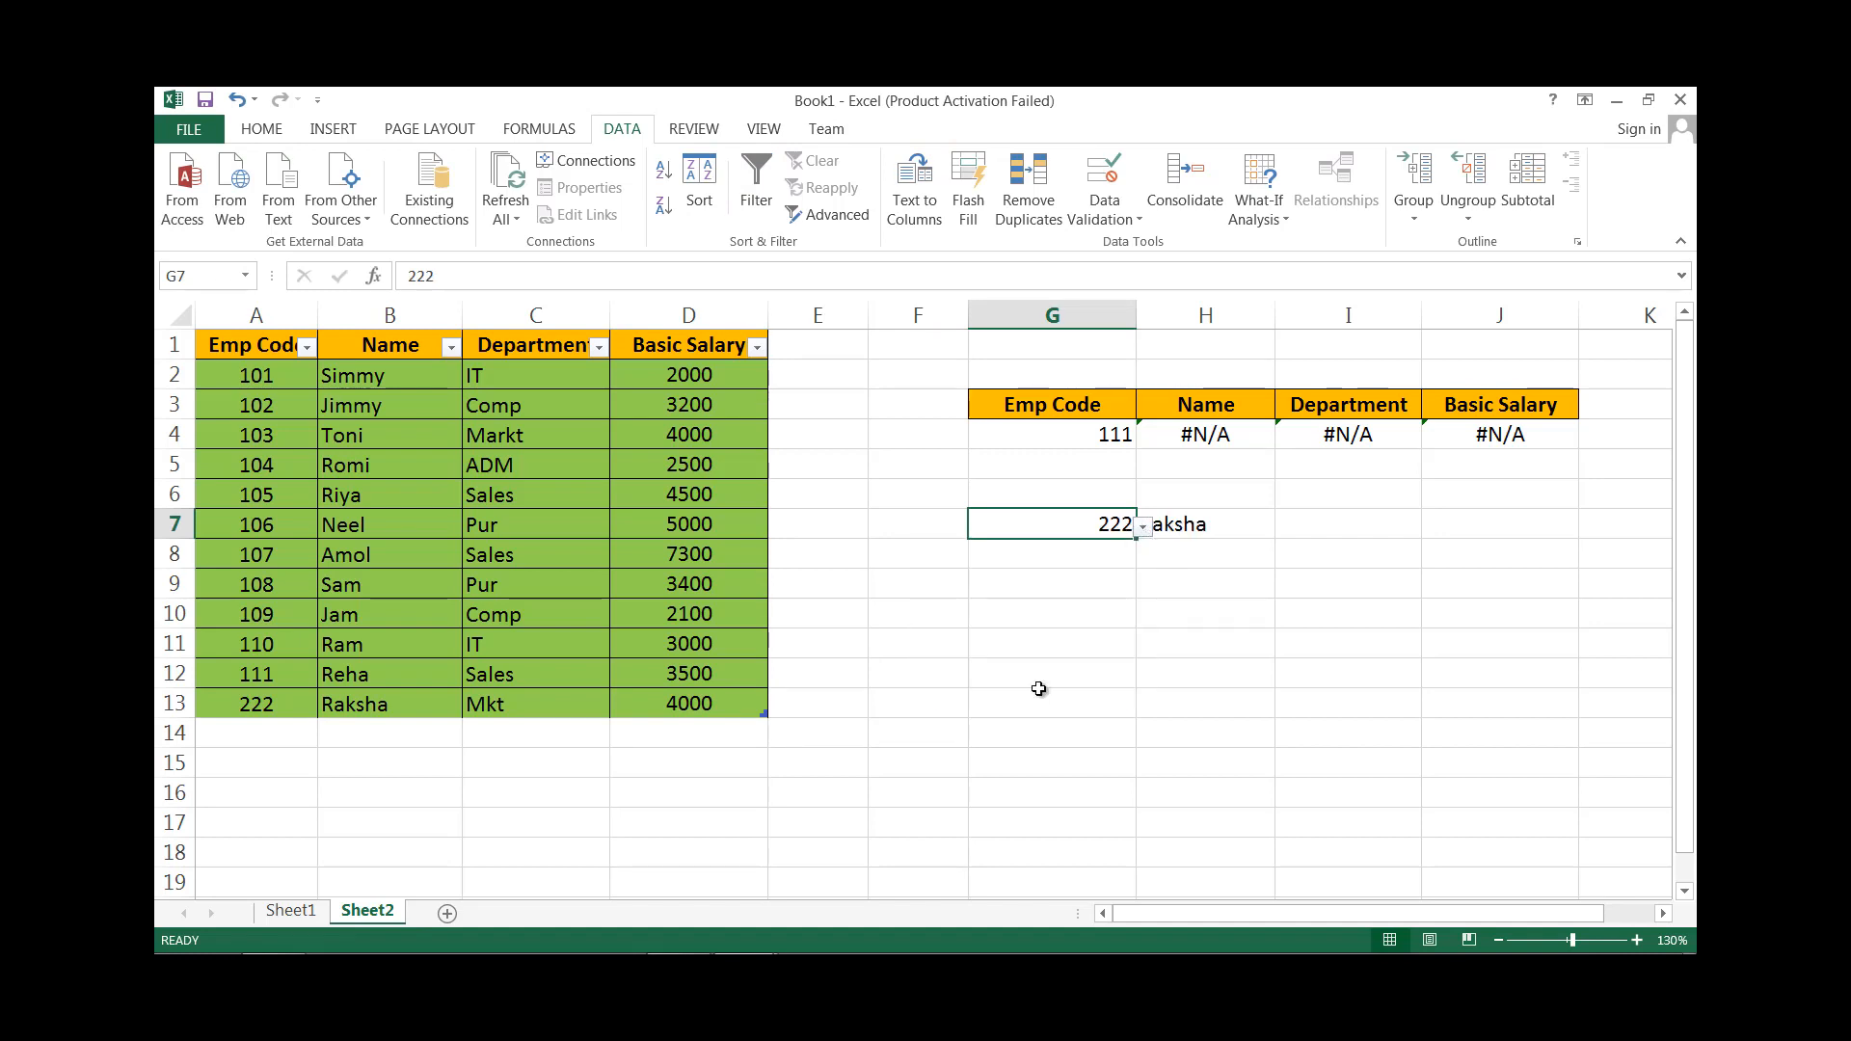
pyautogui.click(1241, 526)
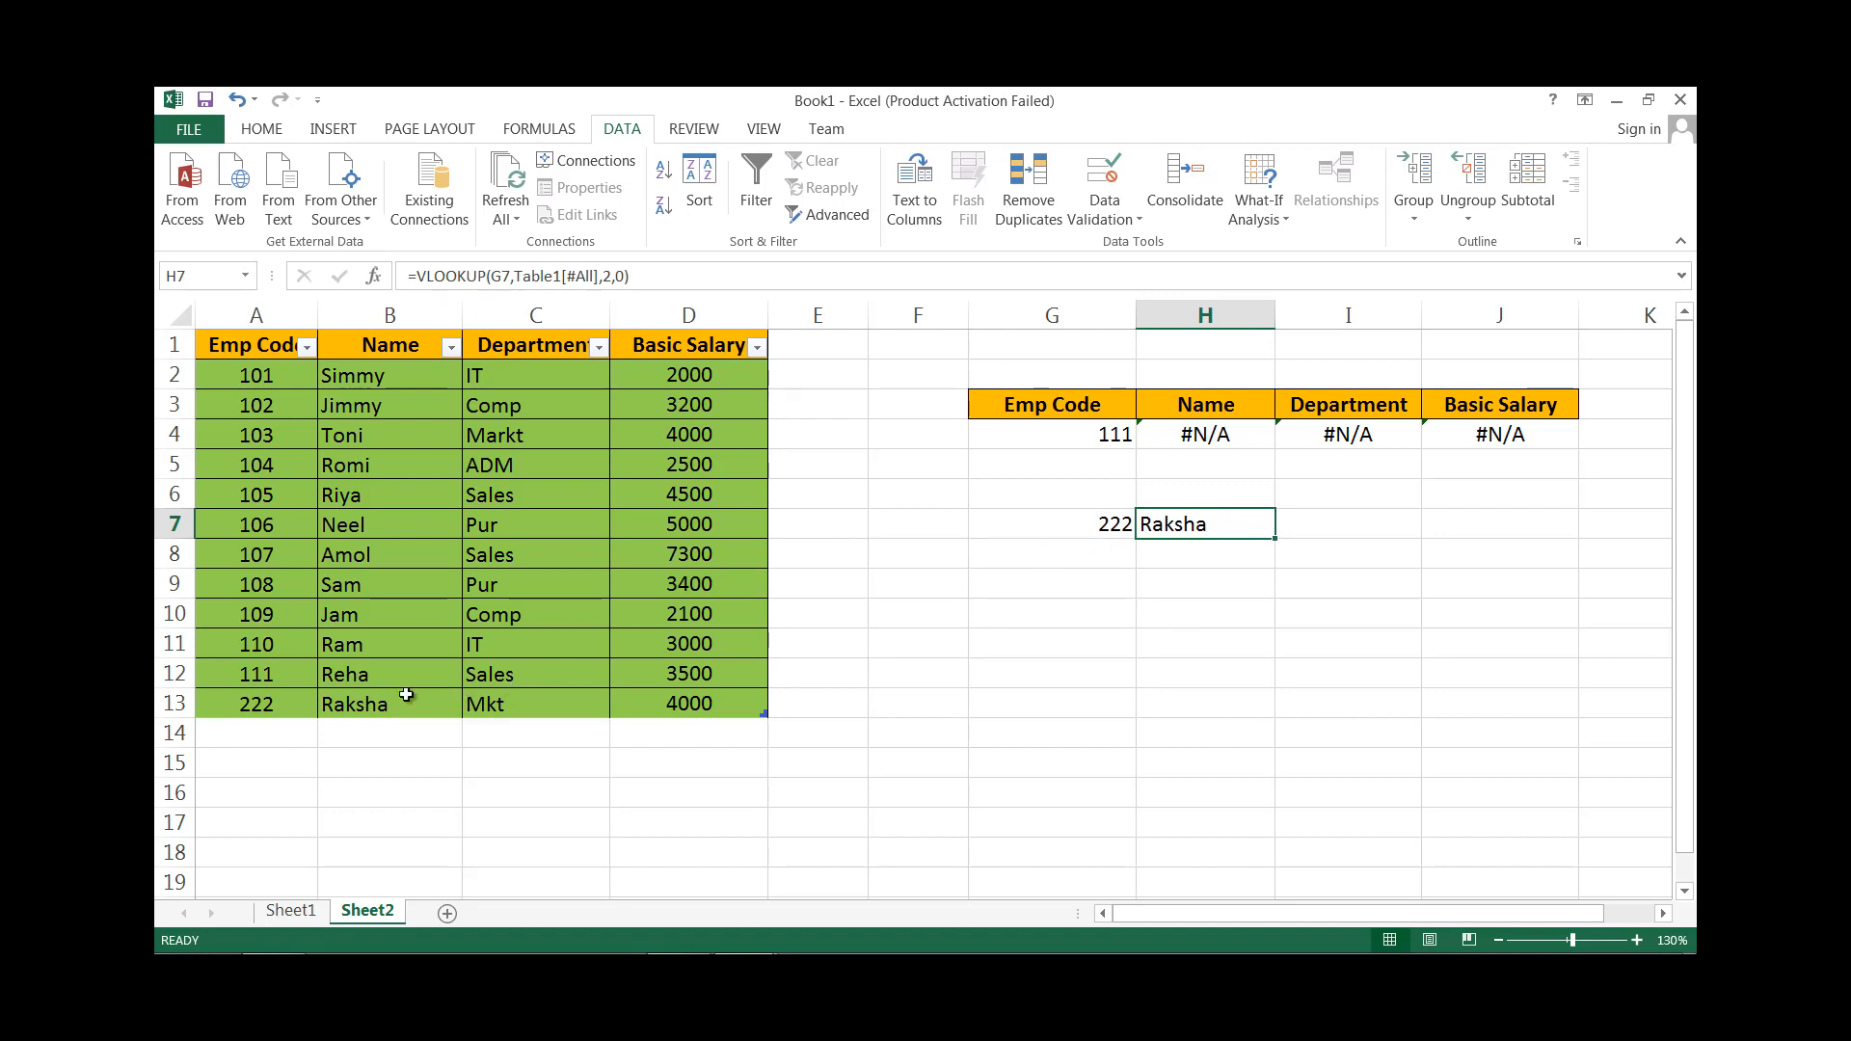
pyautogui.click(231, 713)
pyautogui.click(271, 729)
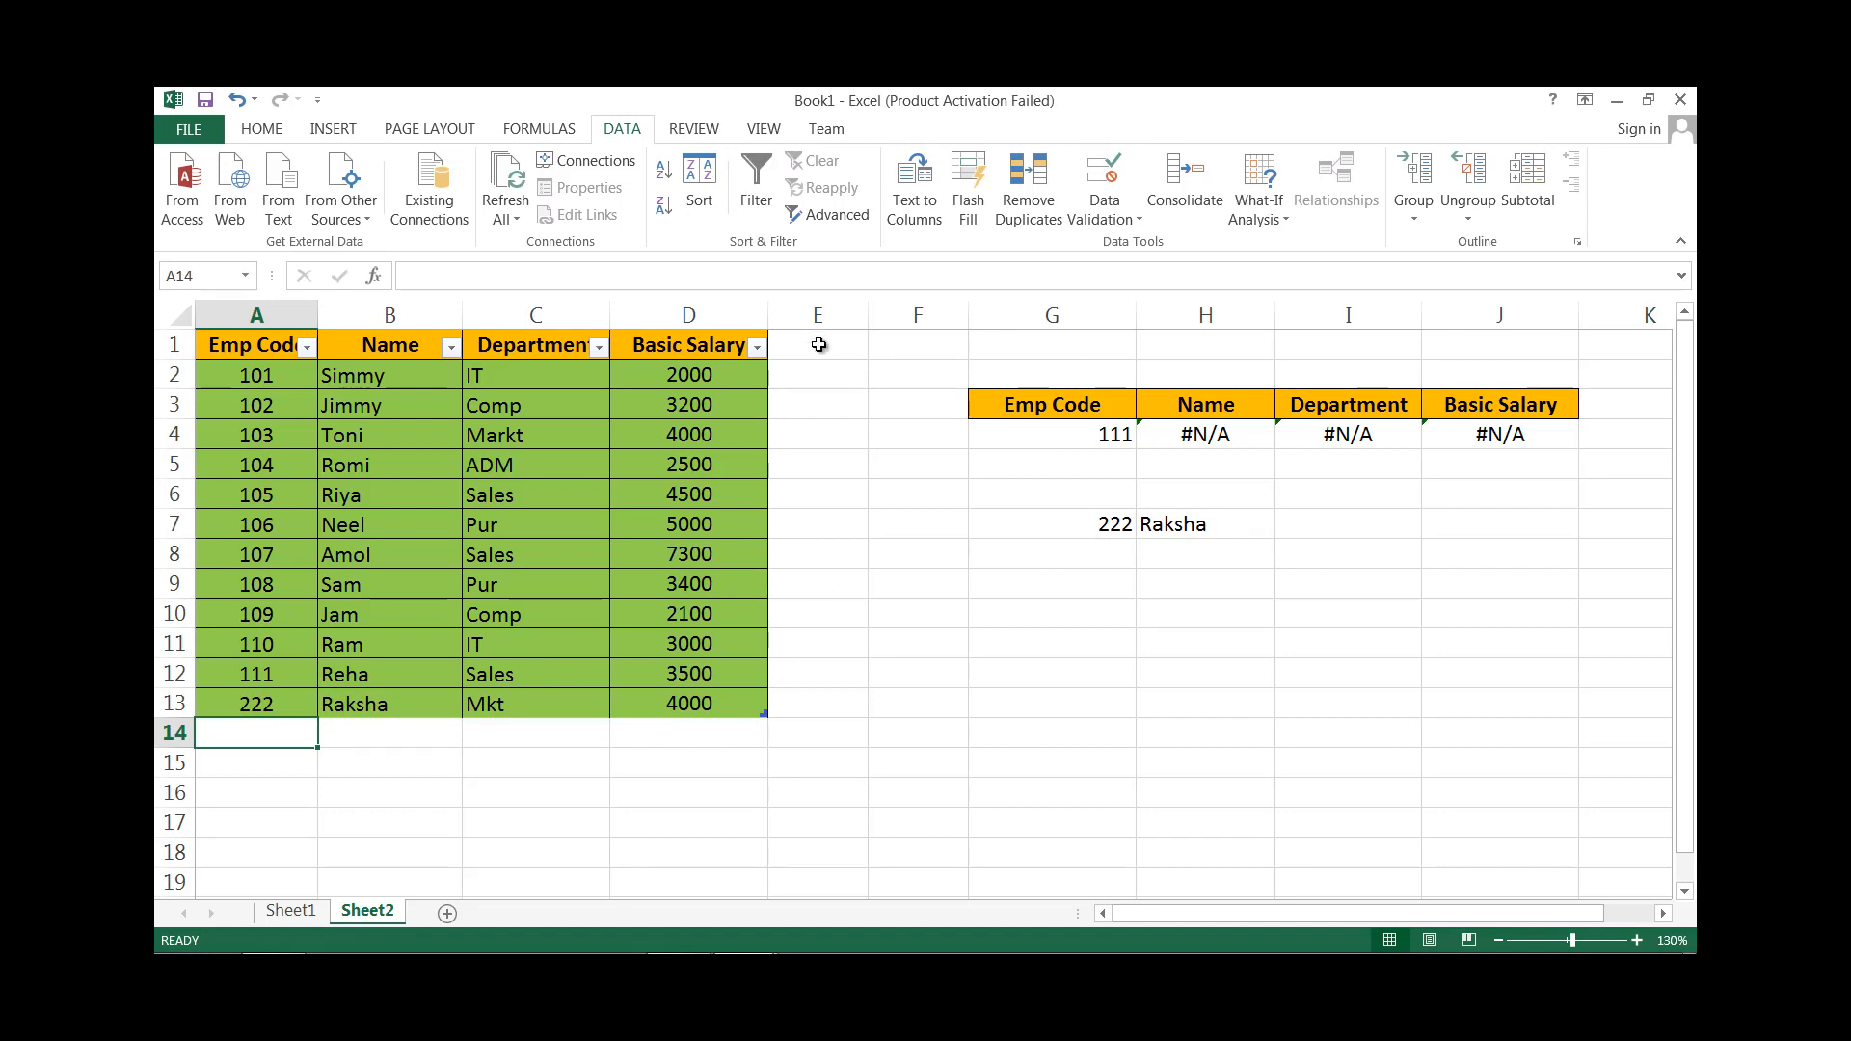
pyautogui.click(1225, 524)
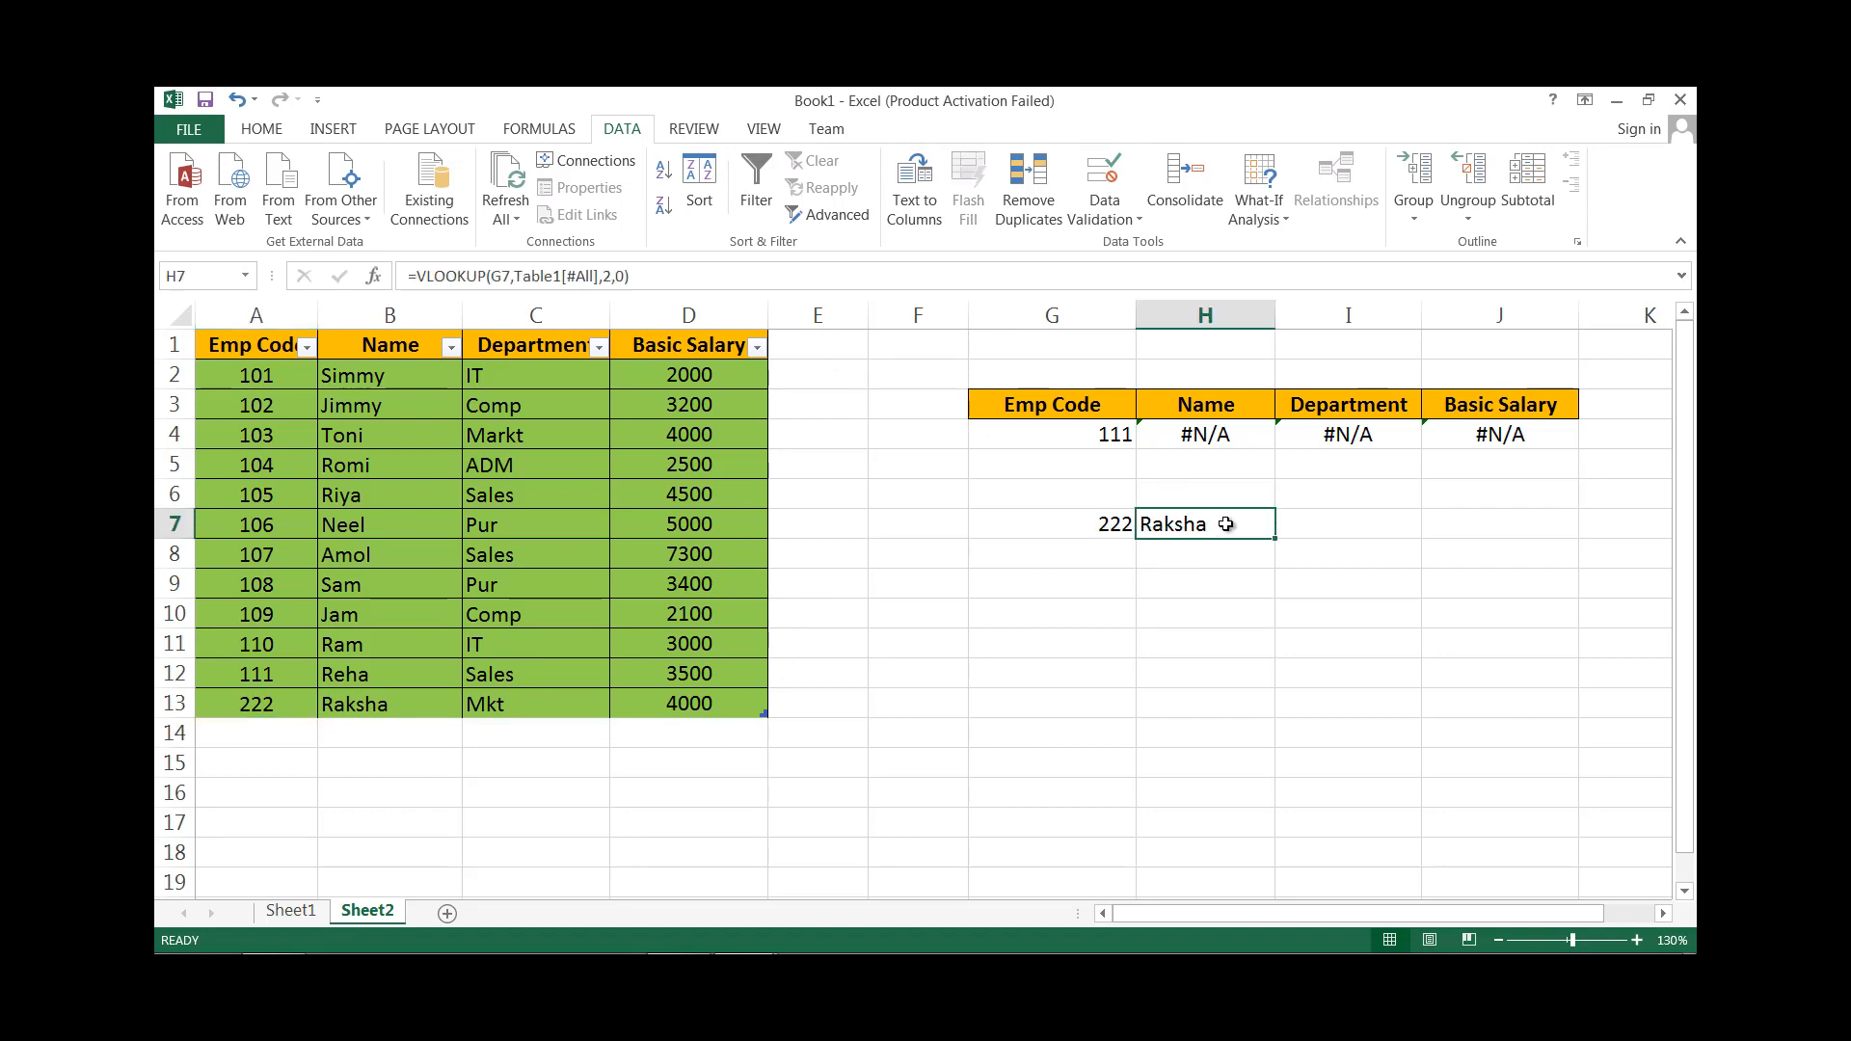
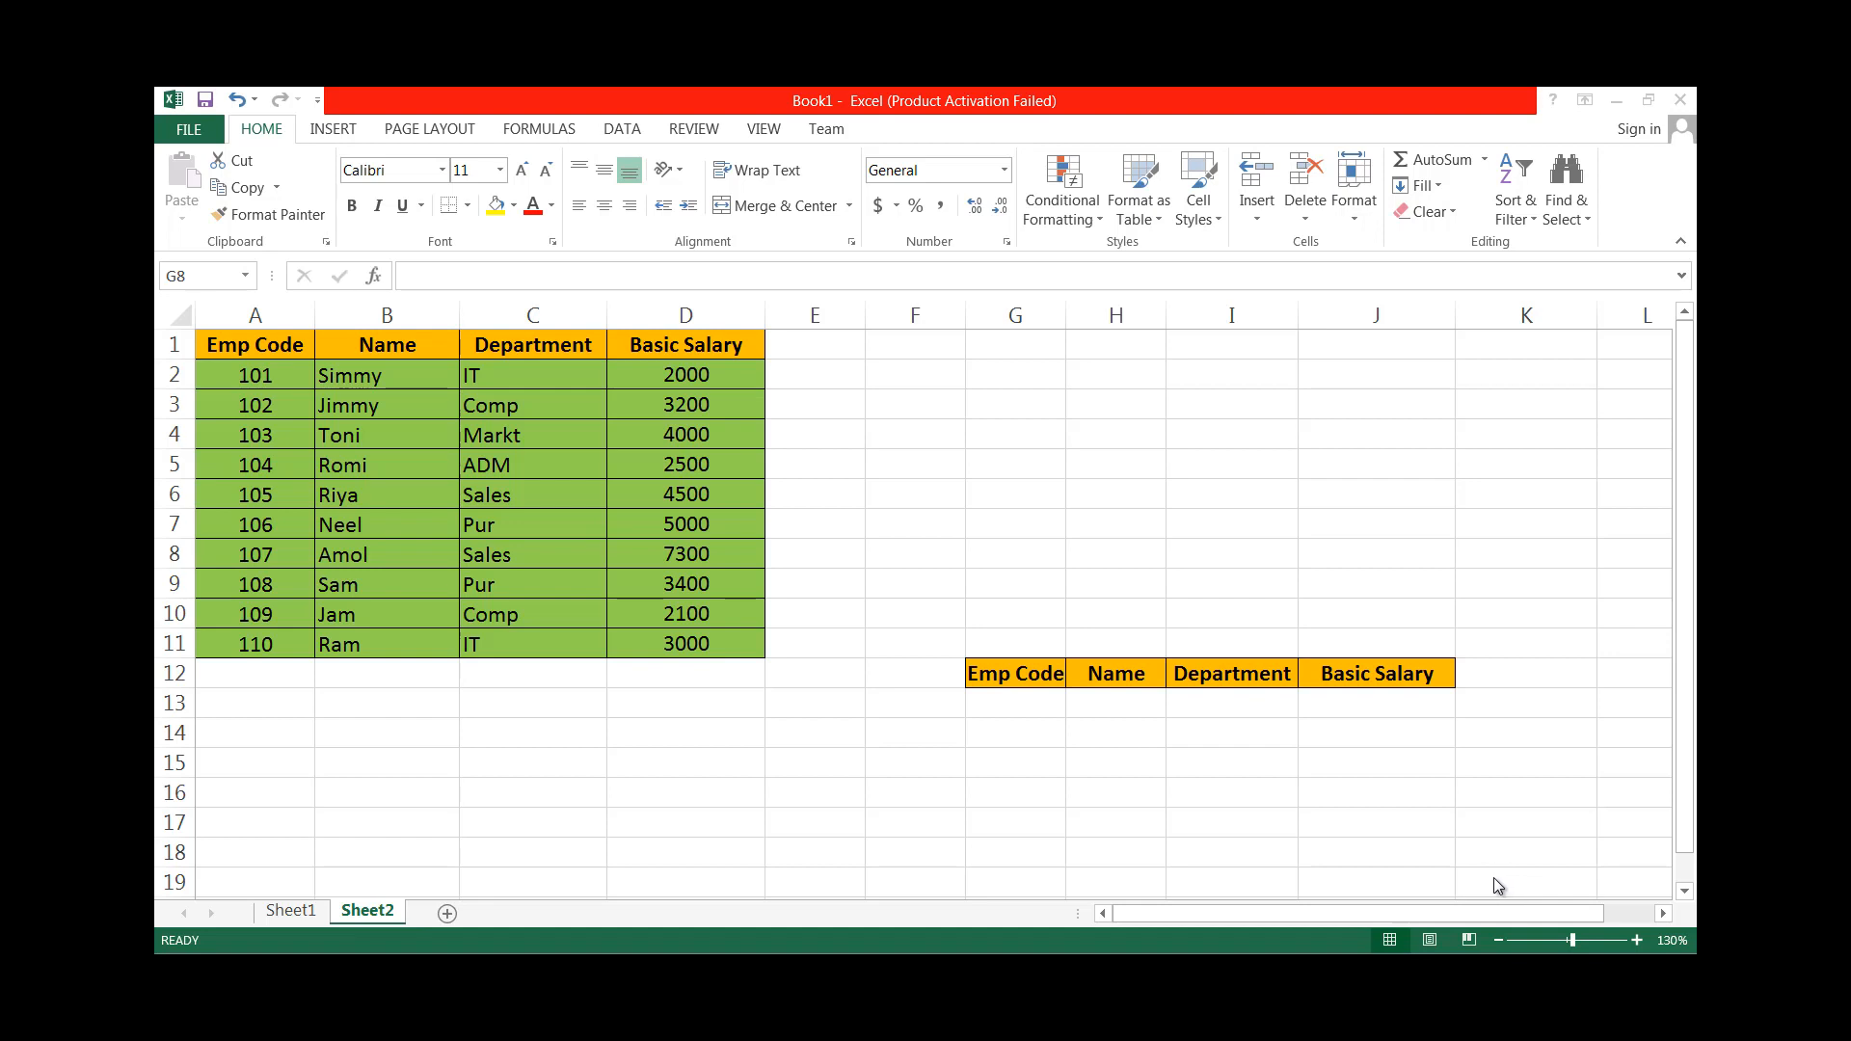
# Copy the Emp Code header from G12 into G7 as the label for the input cell H7.
pyautogui.click(1013, 552)
pyautogui.click(1019, 672)
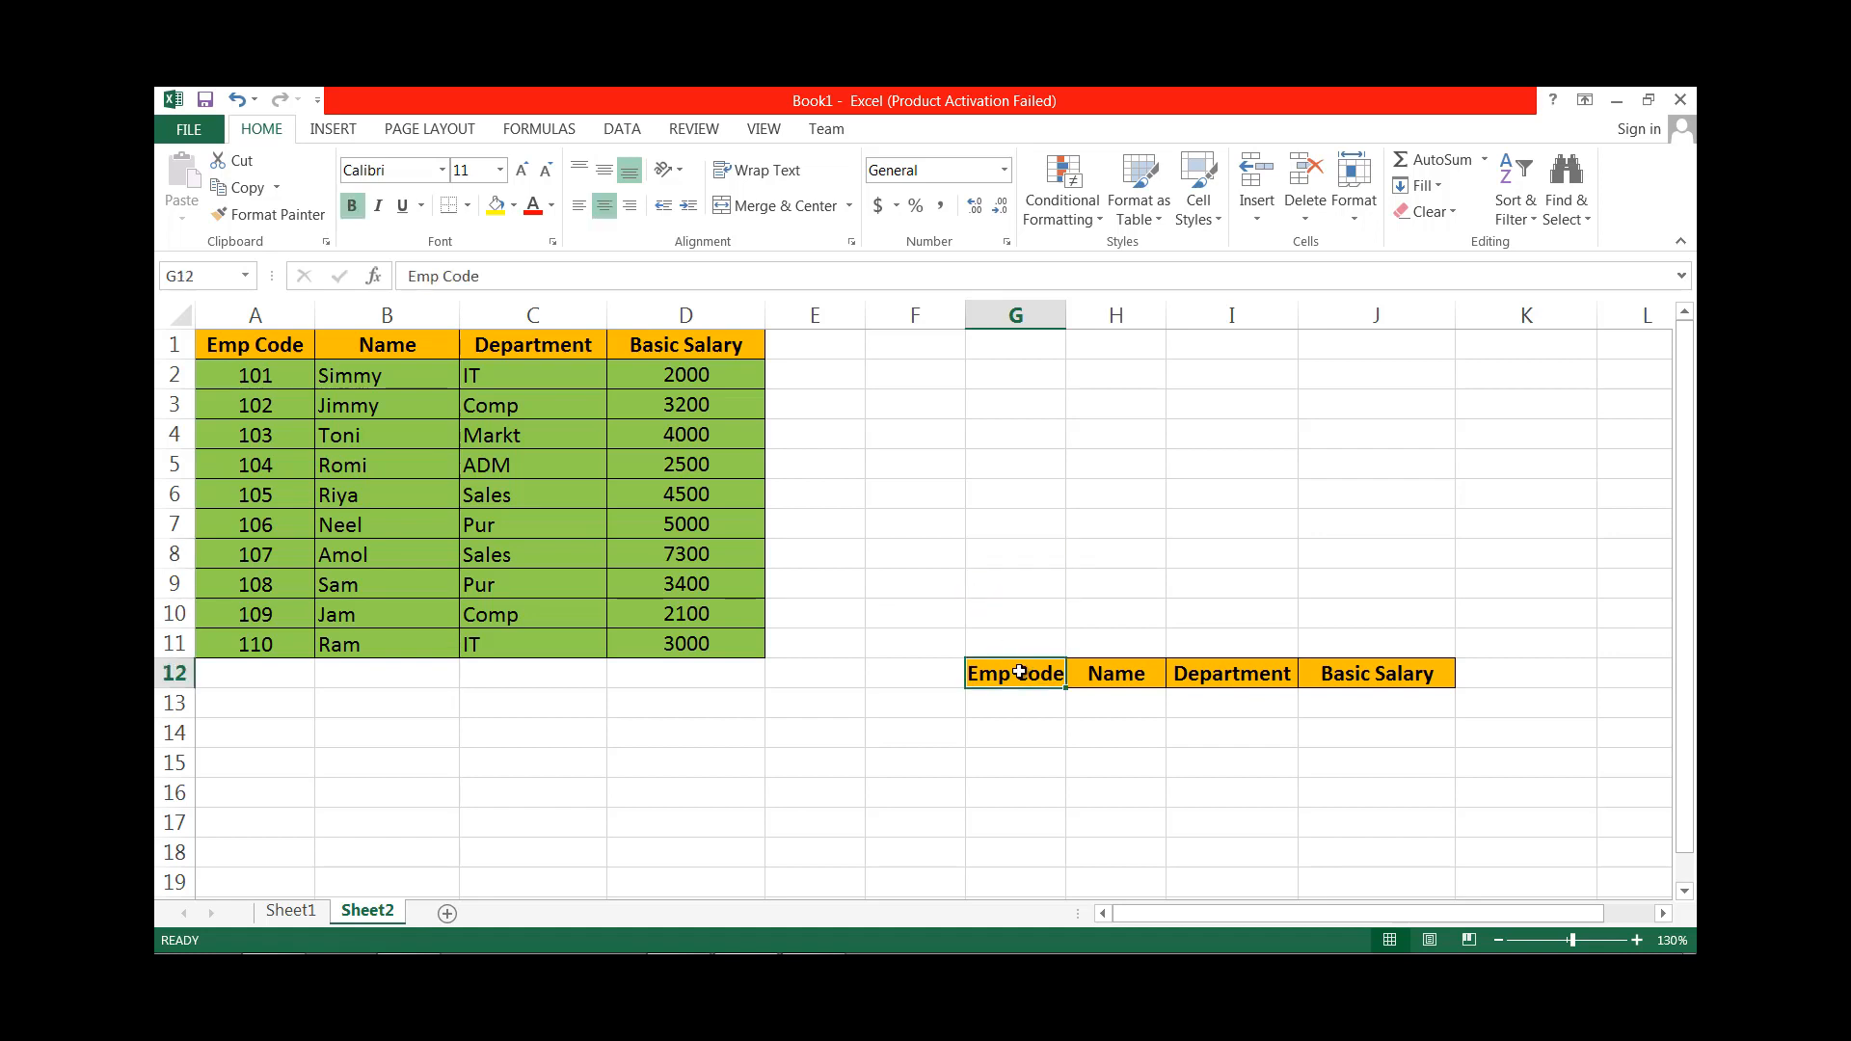
pyautogui.hotkey('ctrl', 'c')
pyautogui.click(1026, 519)
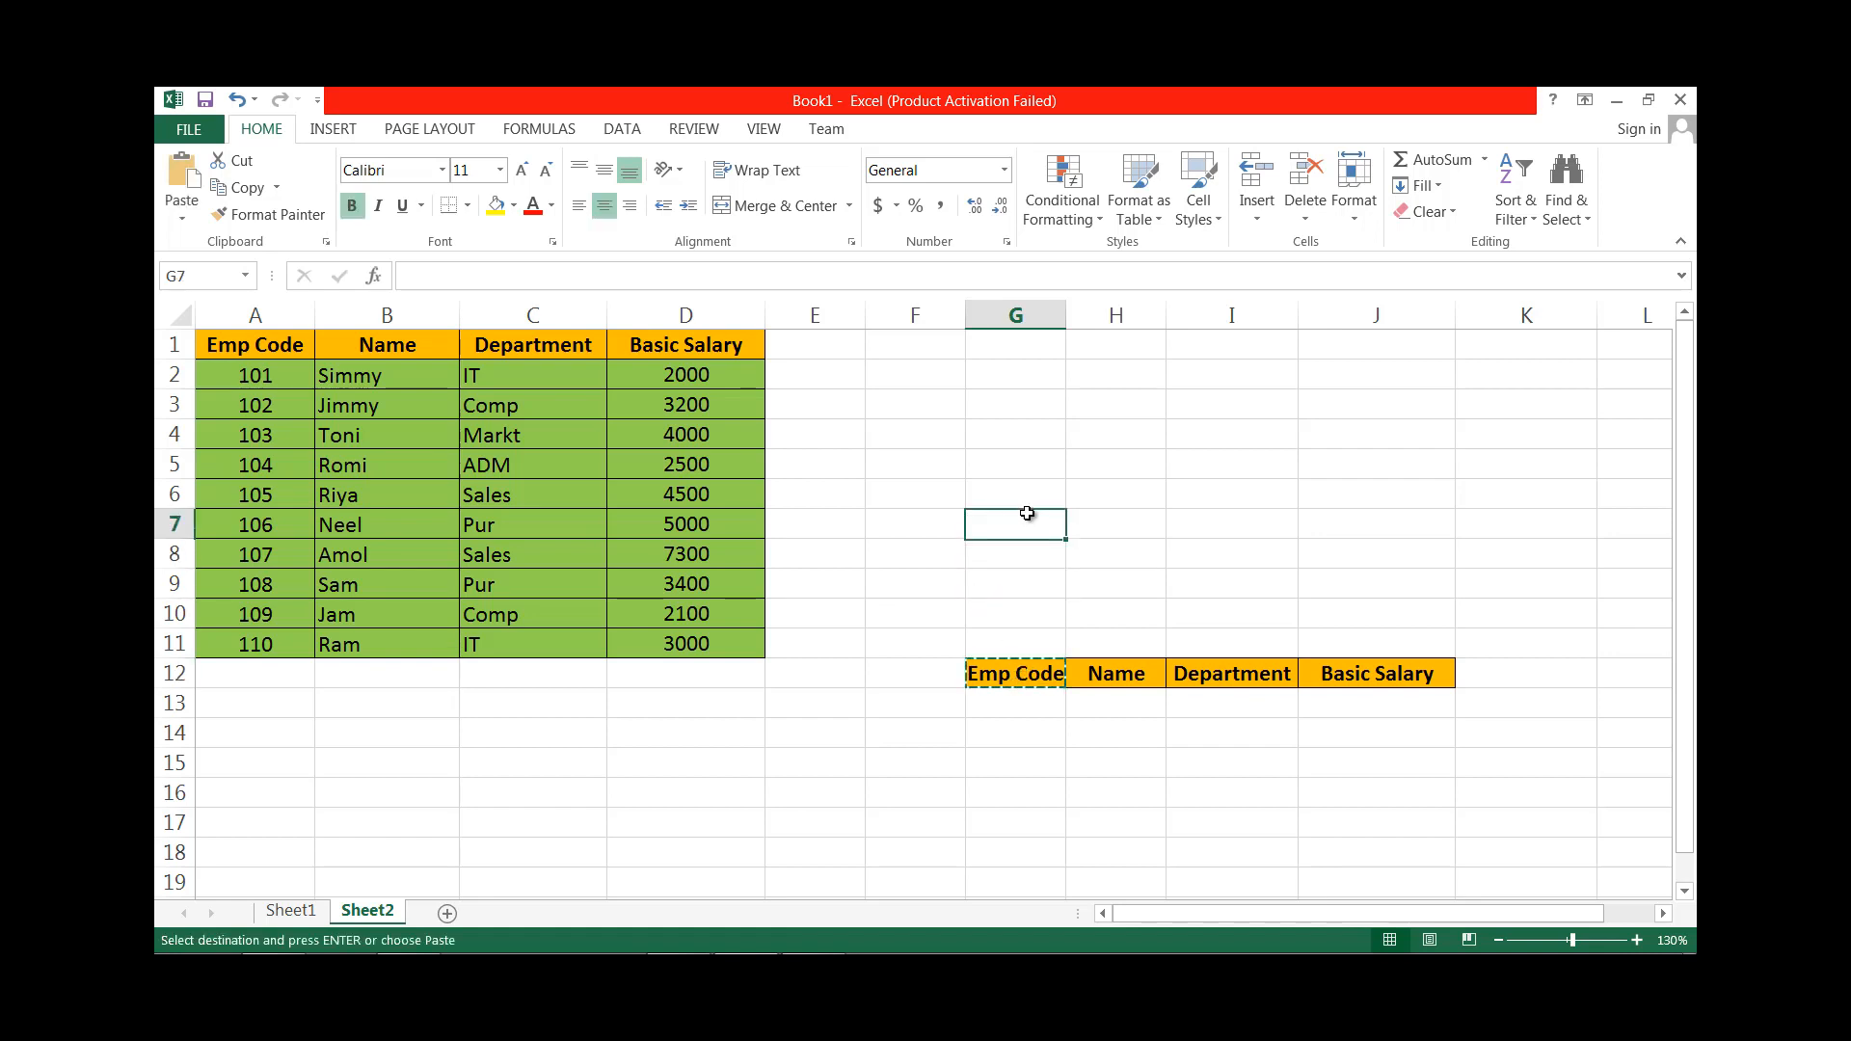
pyautogui.hotkey('ctrl', 'v')
pyautogui.click(1126, 529)
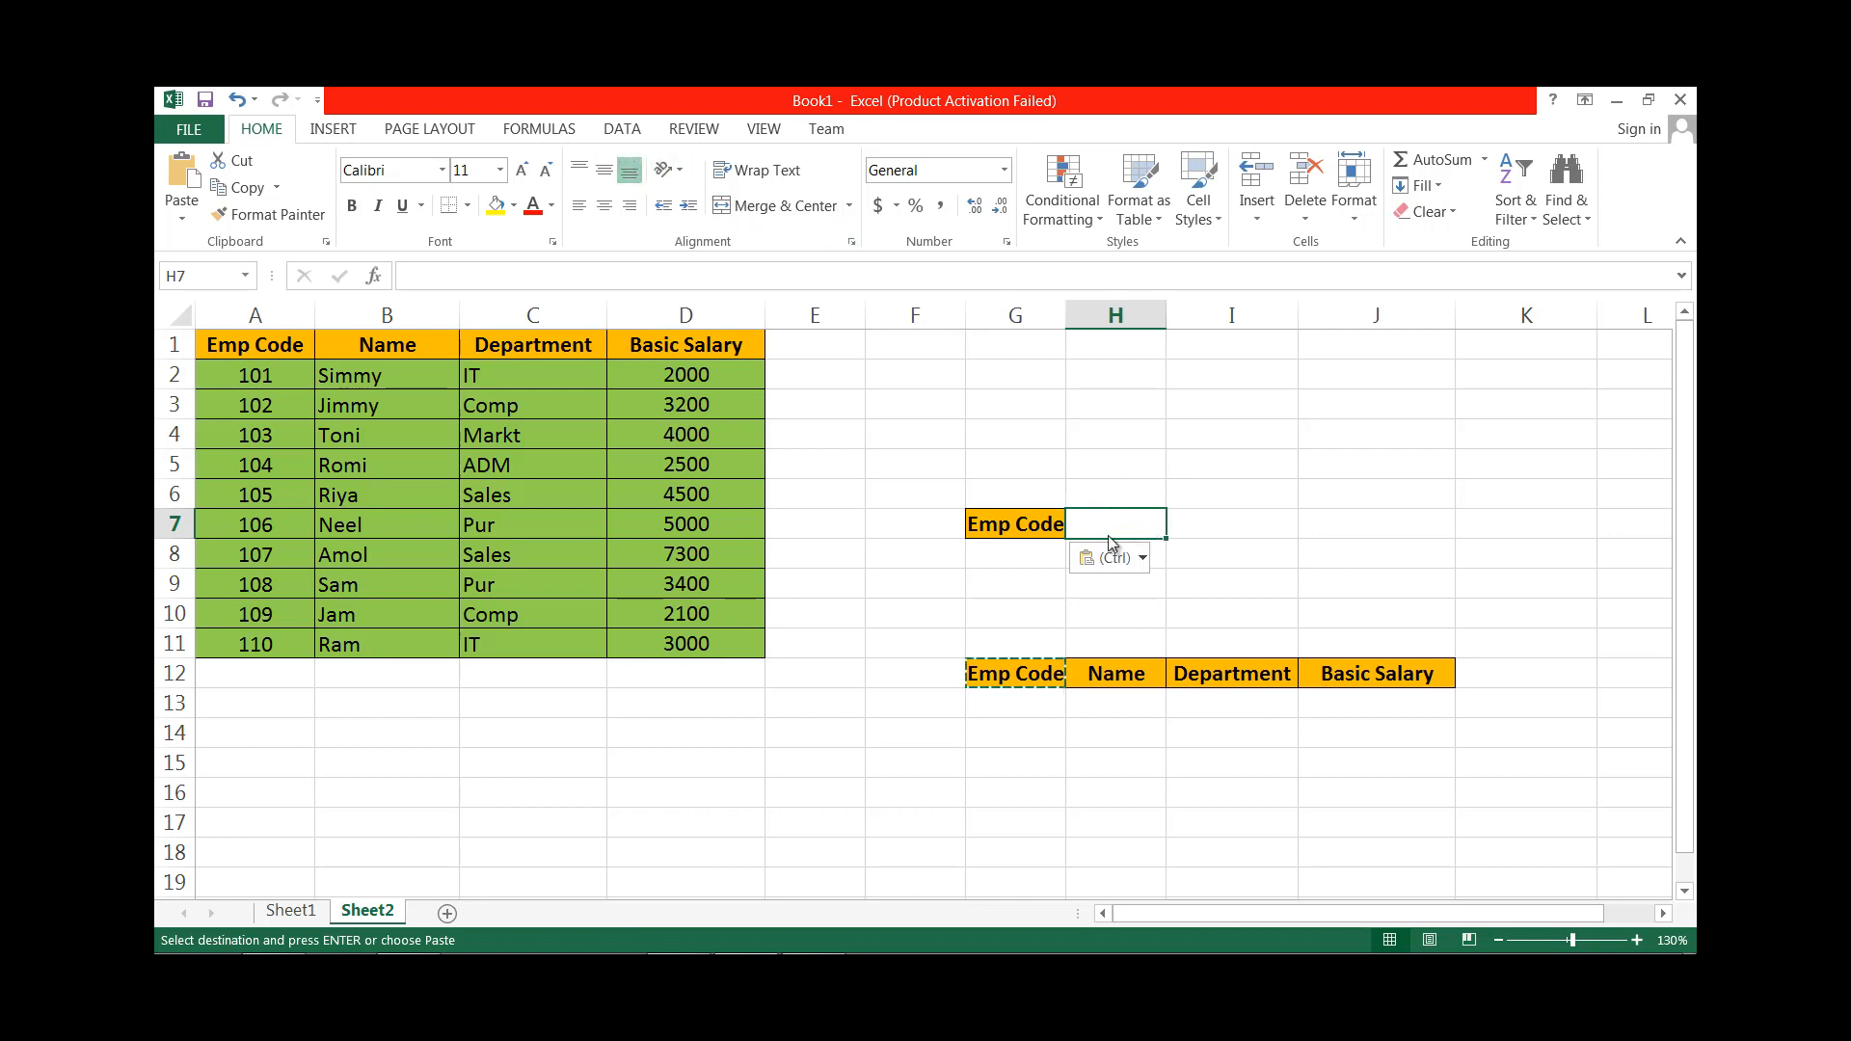
pyautogui.click(1018, 698)
pyautogui.click(1103, 521)
pyautogui.press('Escape')
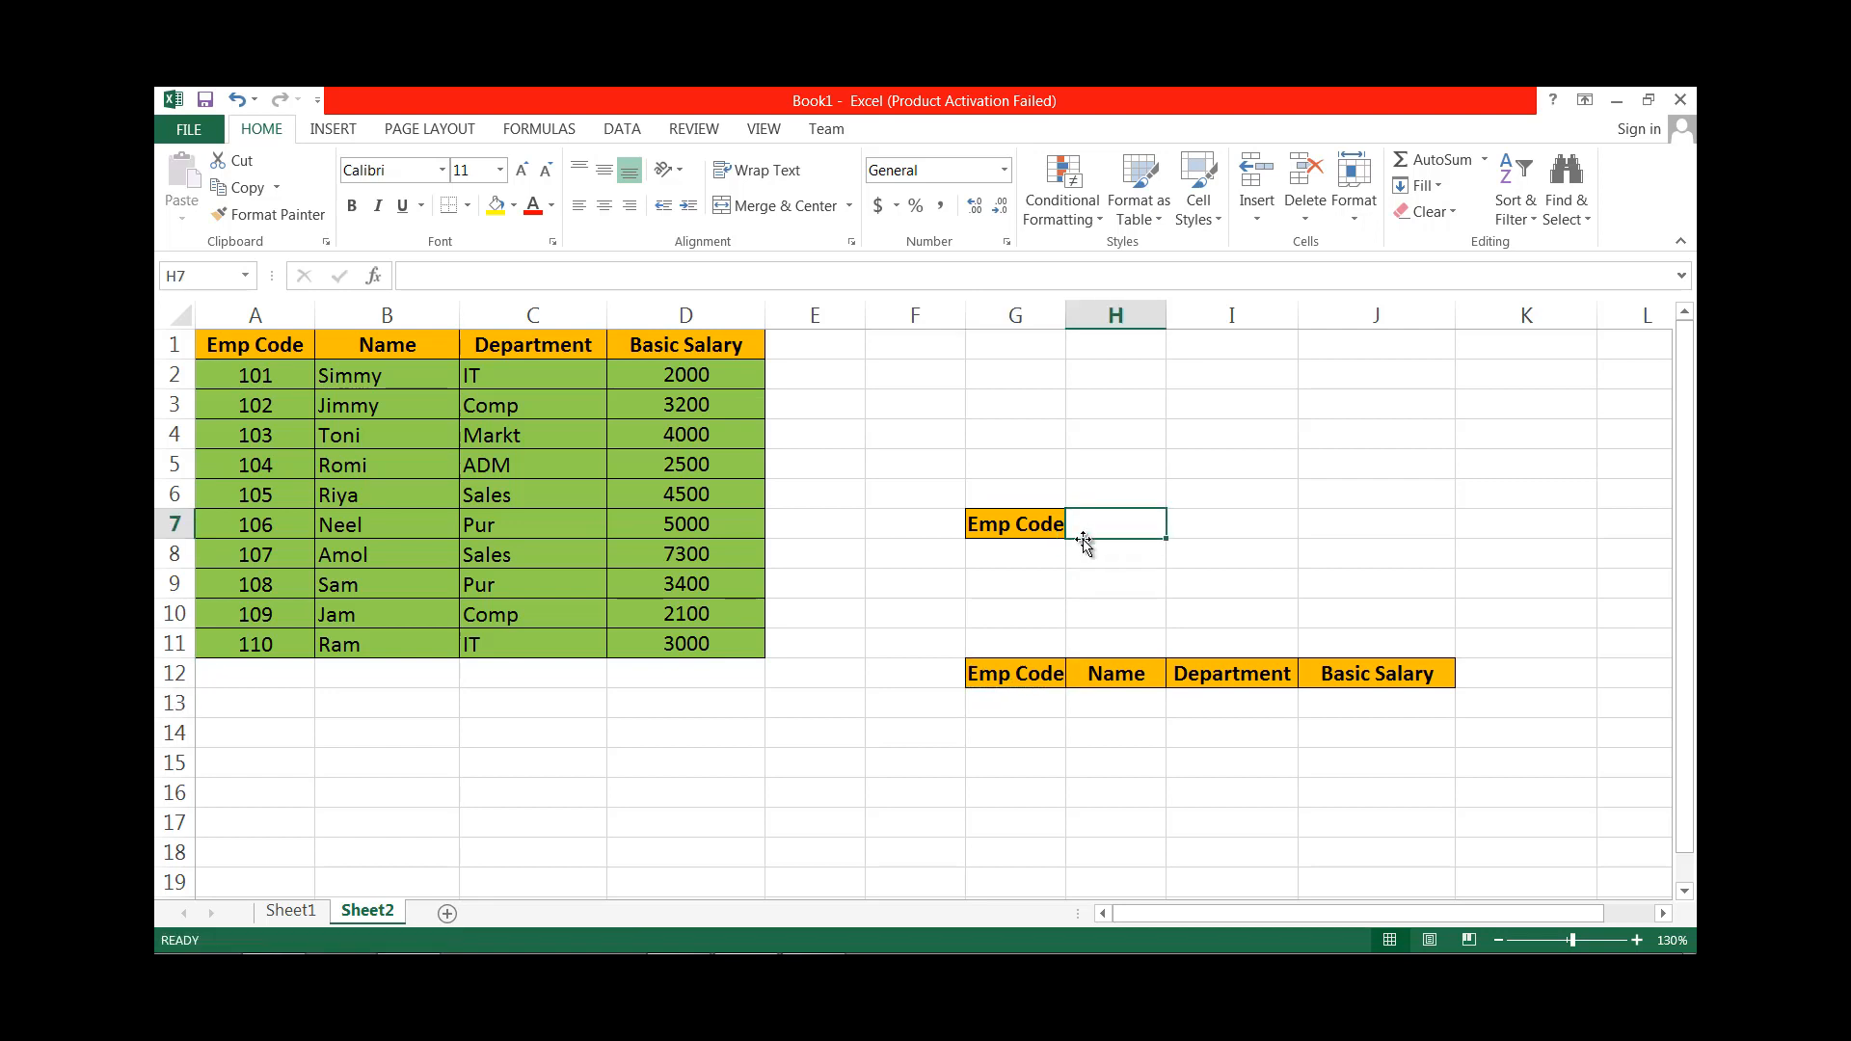
# Enter =VLOOKUP(H7,A2:D11,1,0) in G13 under the results row's Emp Code header.
pyautogui.click(1041, 711)
pyautogui.click(1103, 521)
pyautogui.click(1016, 704)
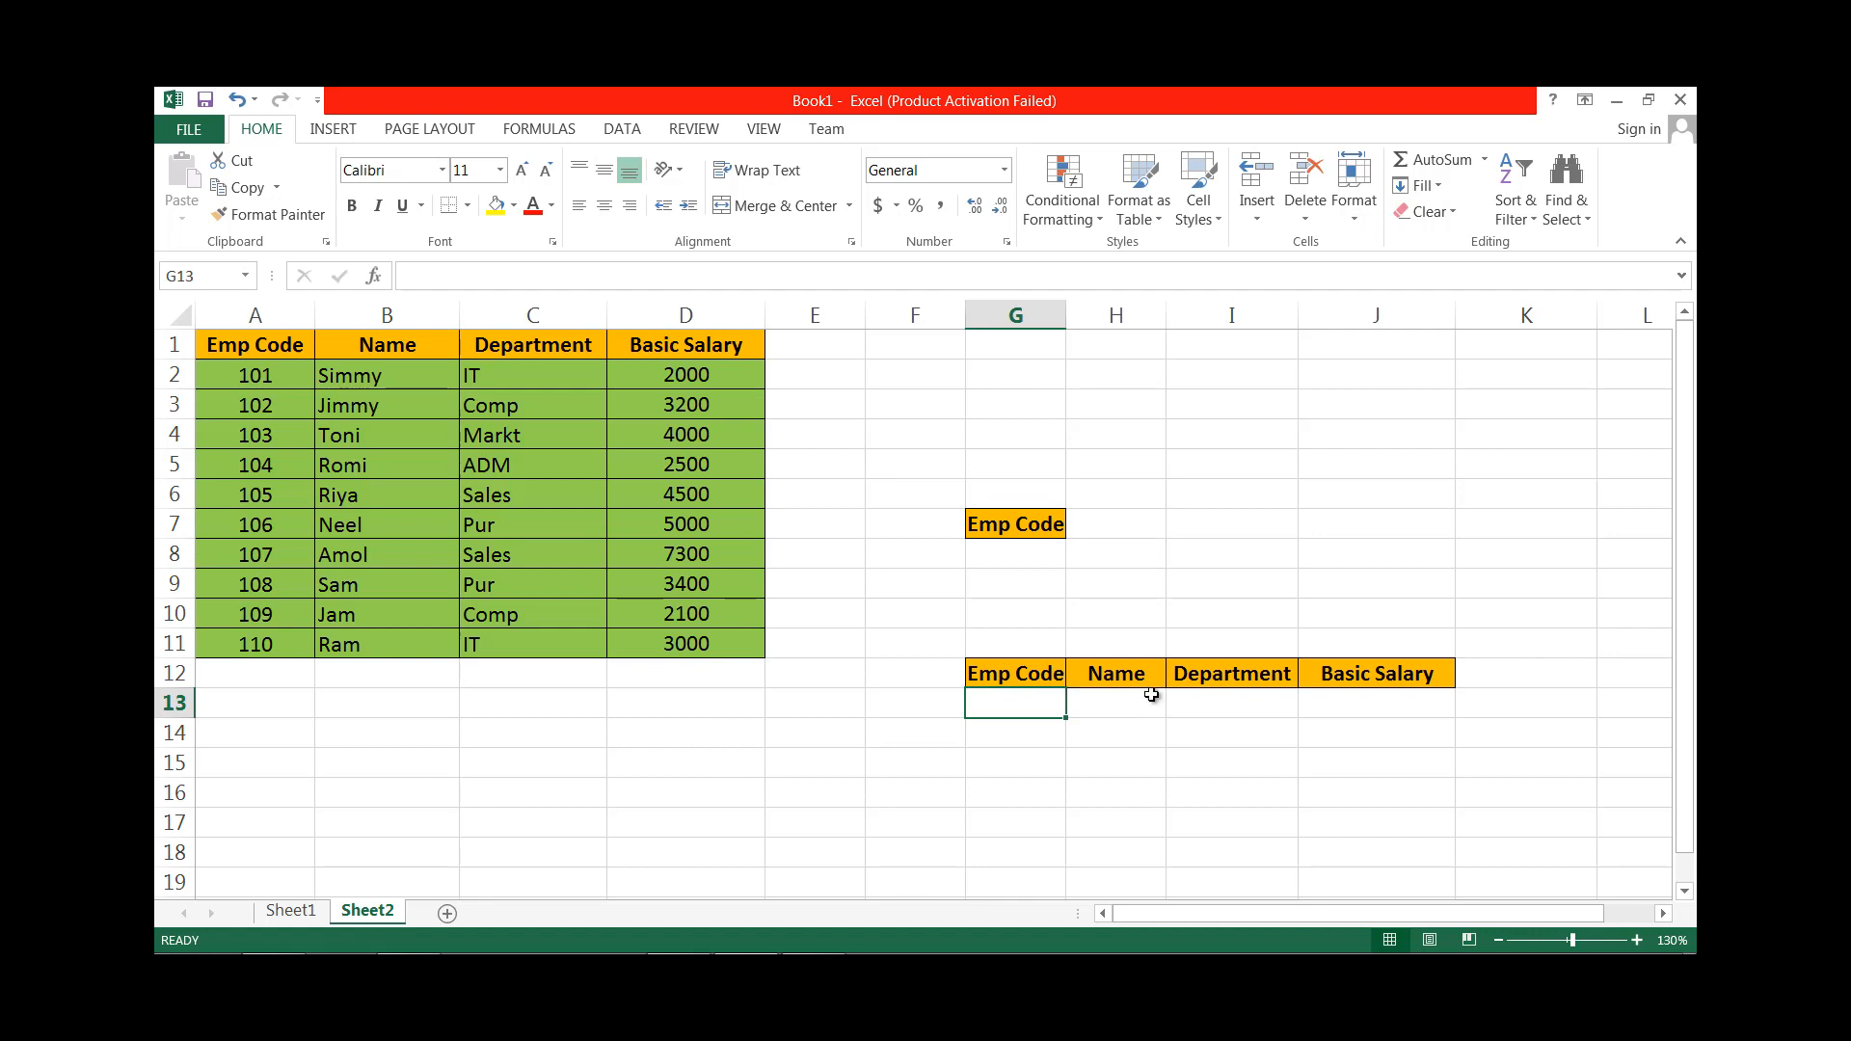
pyautogui.write('=vl')
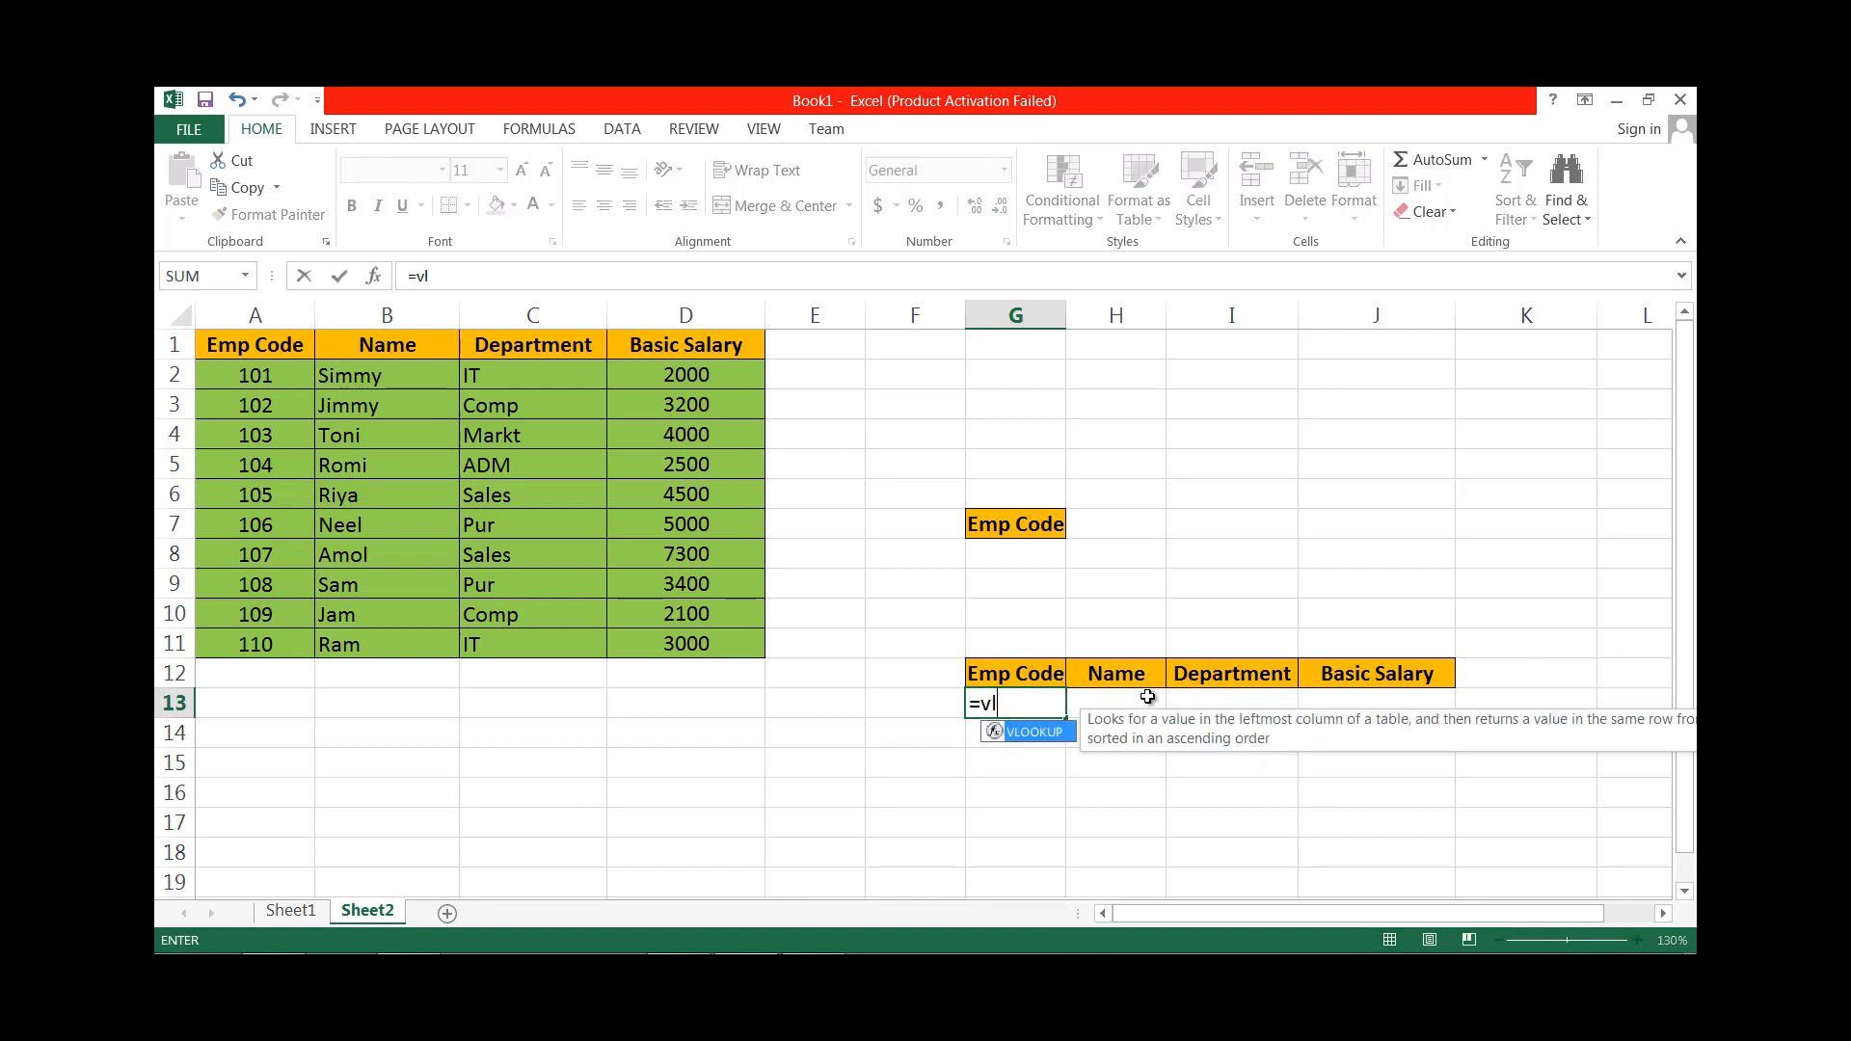
pyautogui.press('Tab')
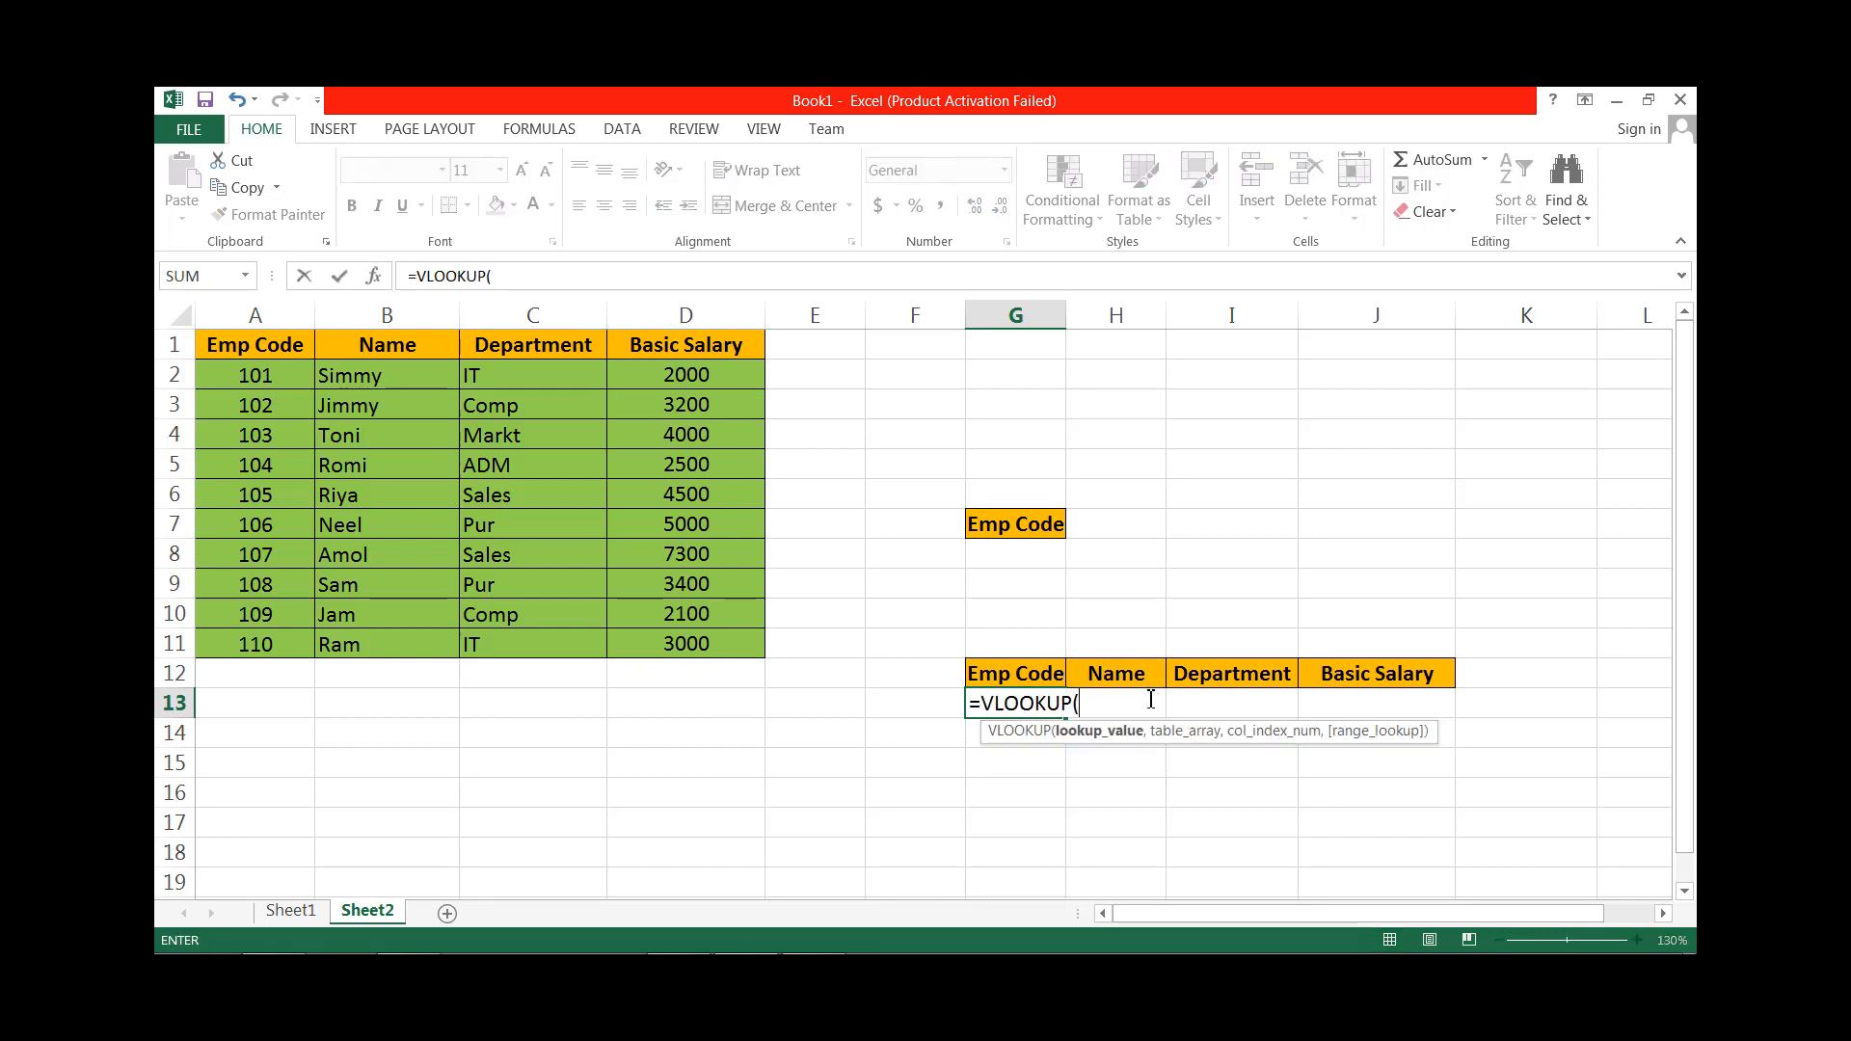
pyautogui.click(1097, 528)
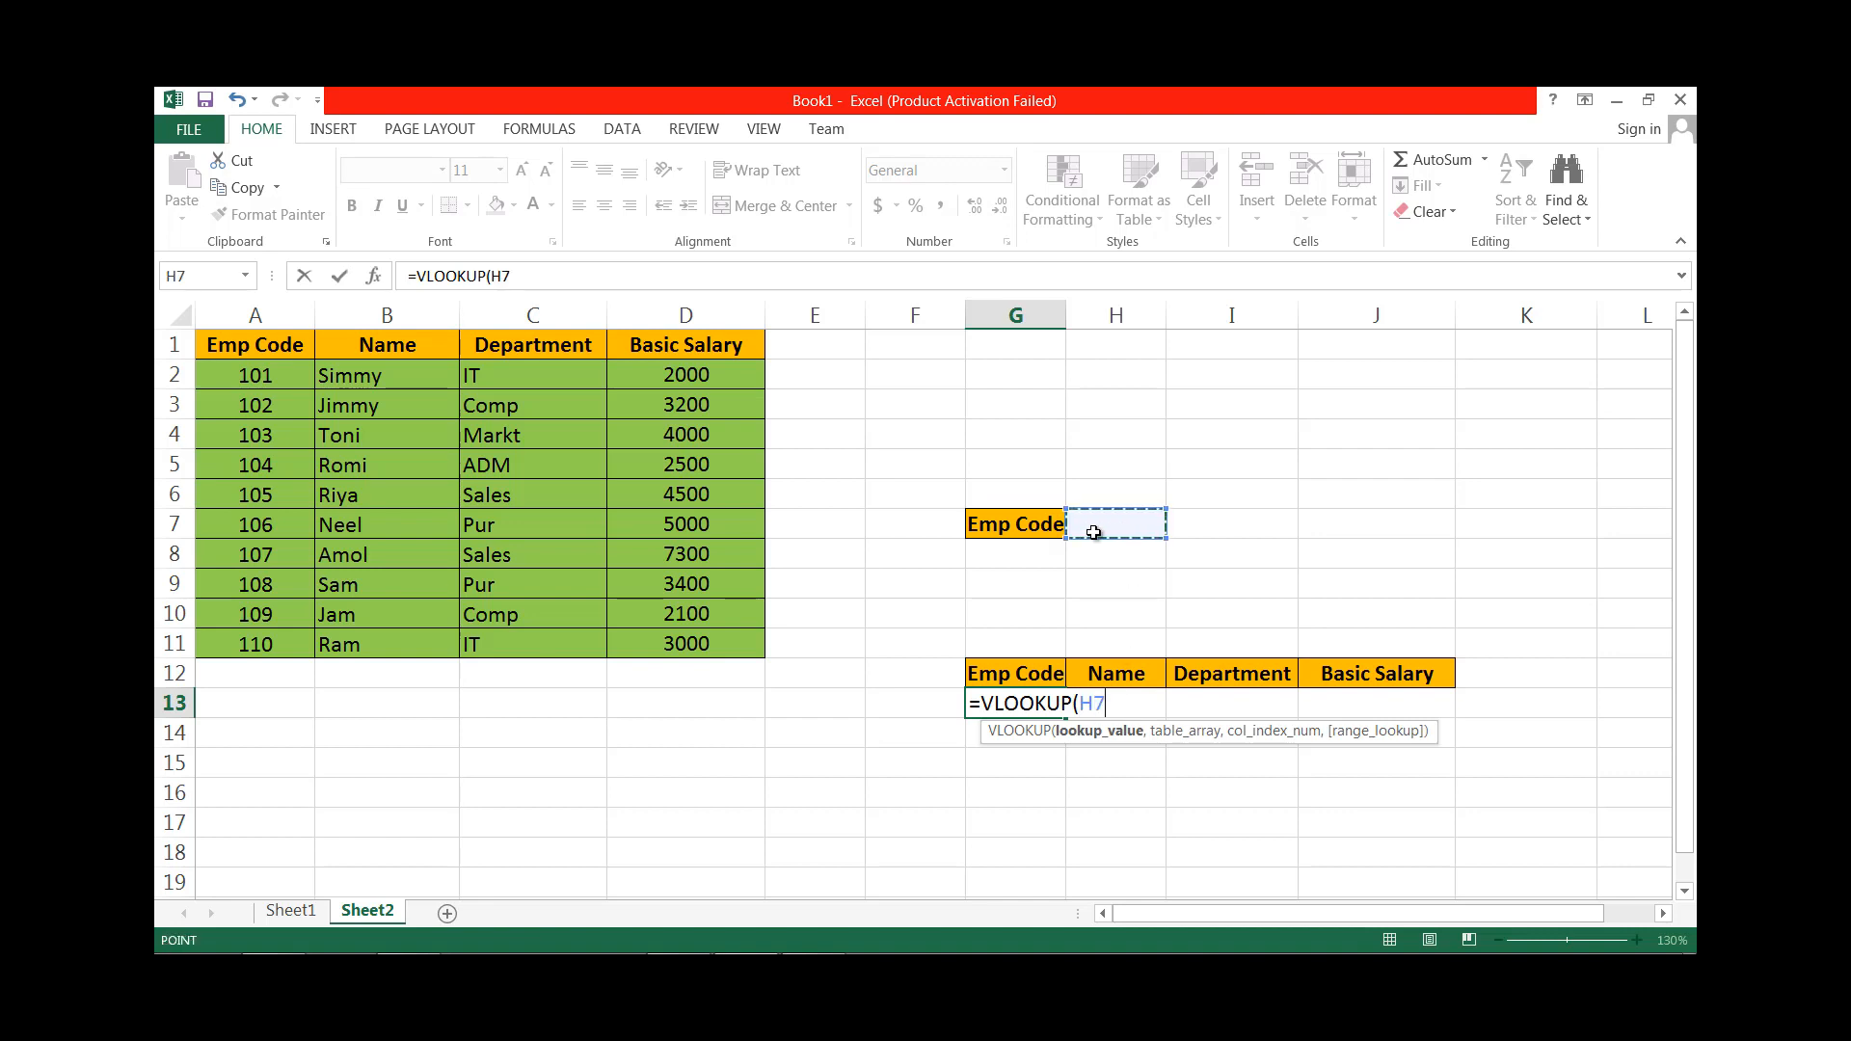
pyautogui.write(',')
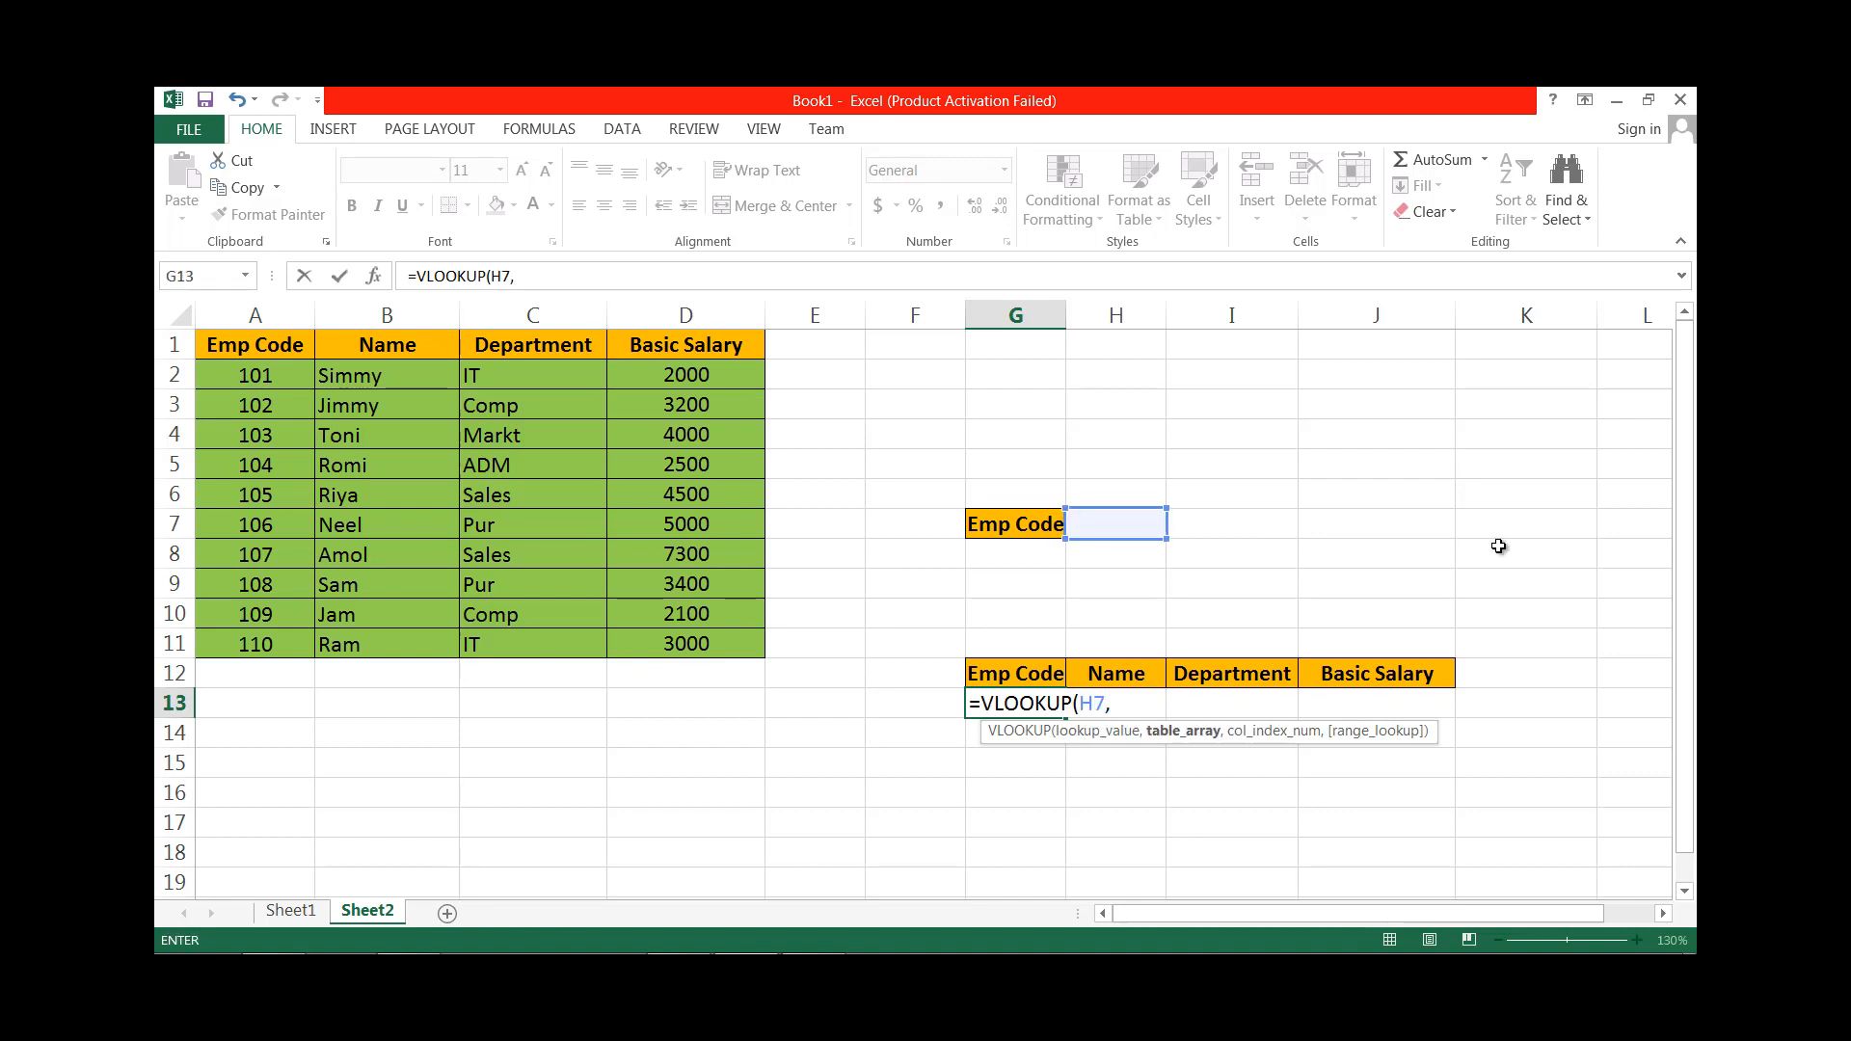
pyautogui.moveTo(255, 381); pyautogui.dragTo(677, 641)
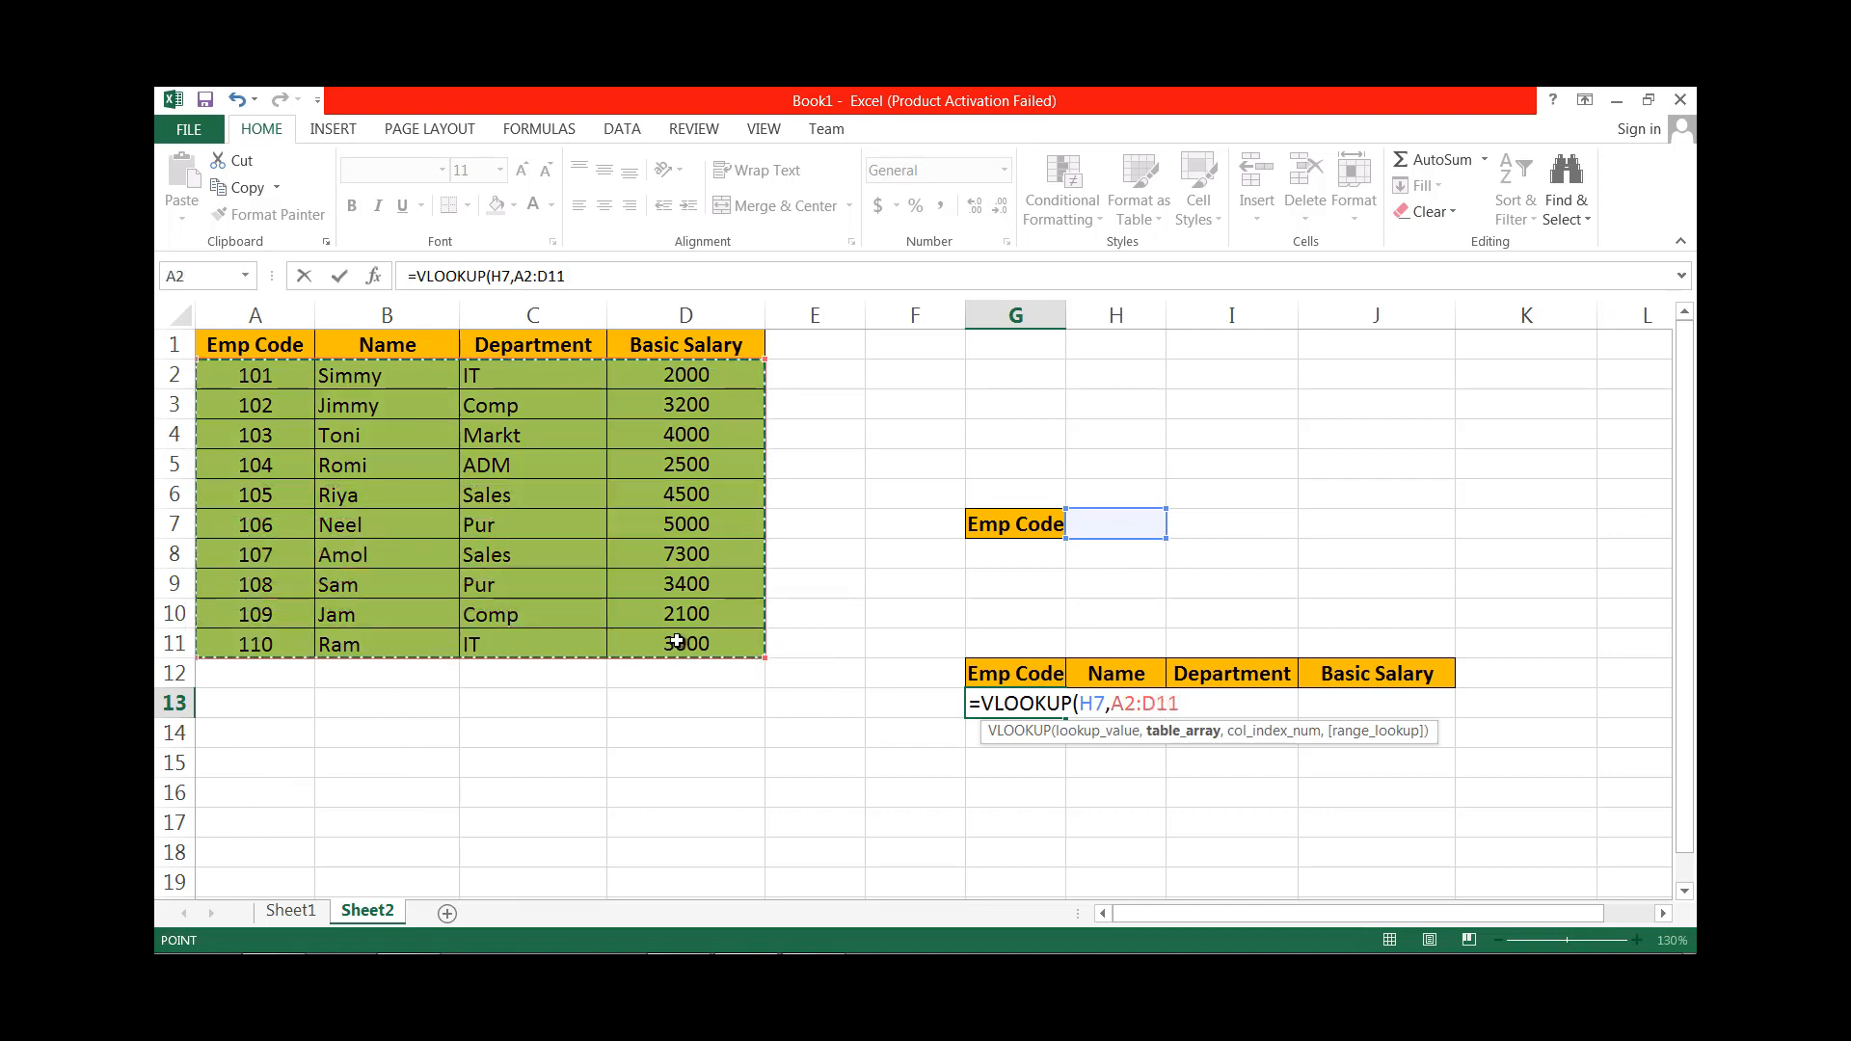
pyautogui.write(',1')
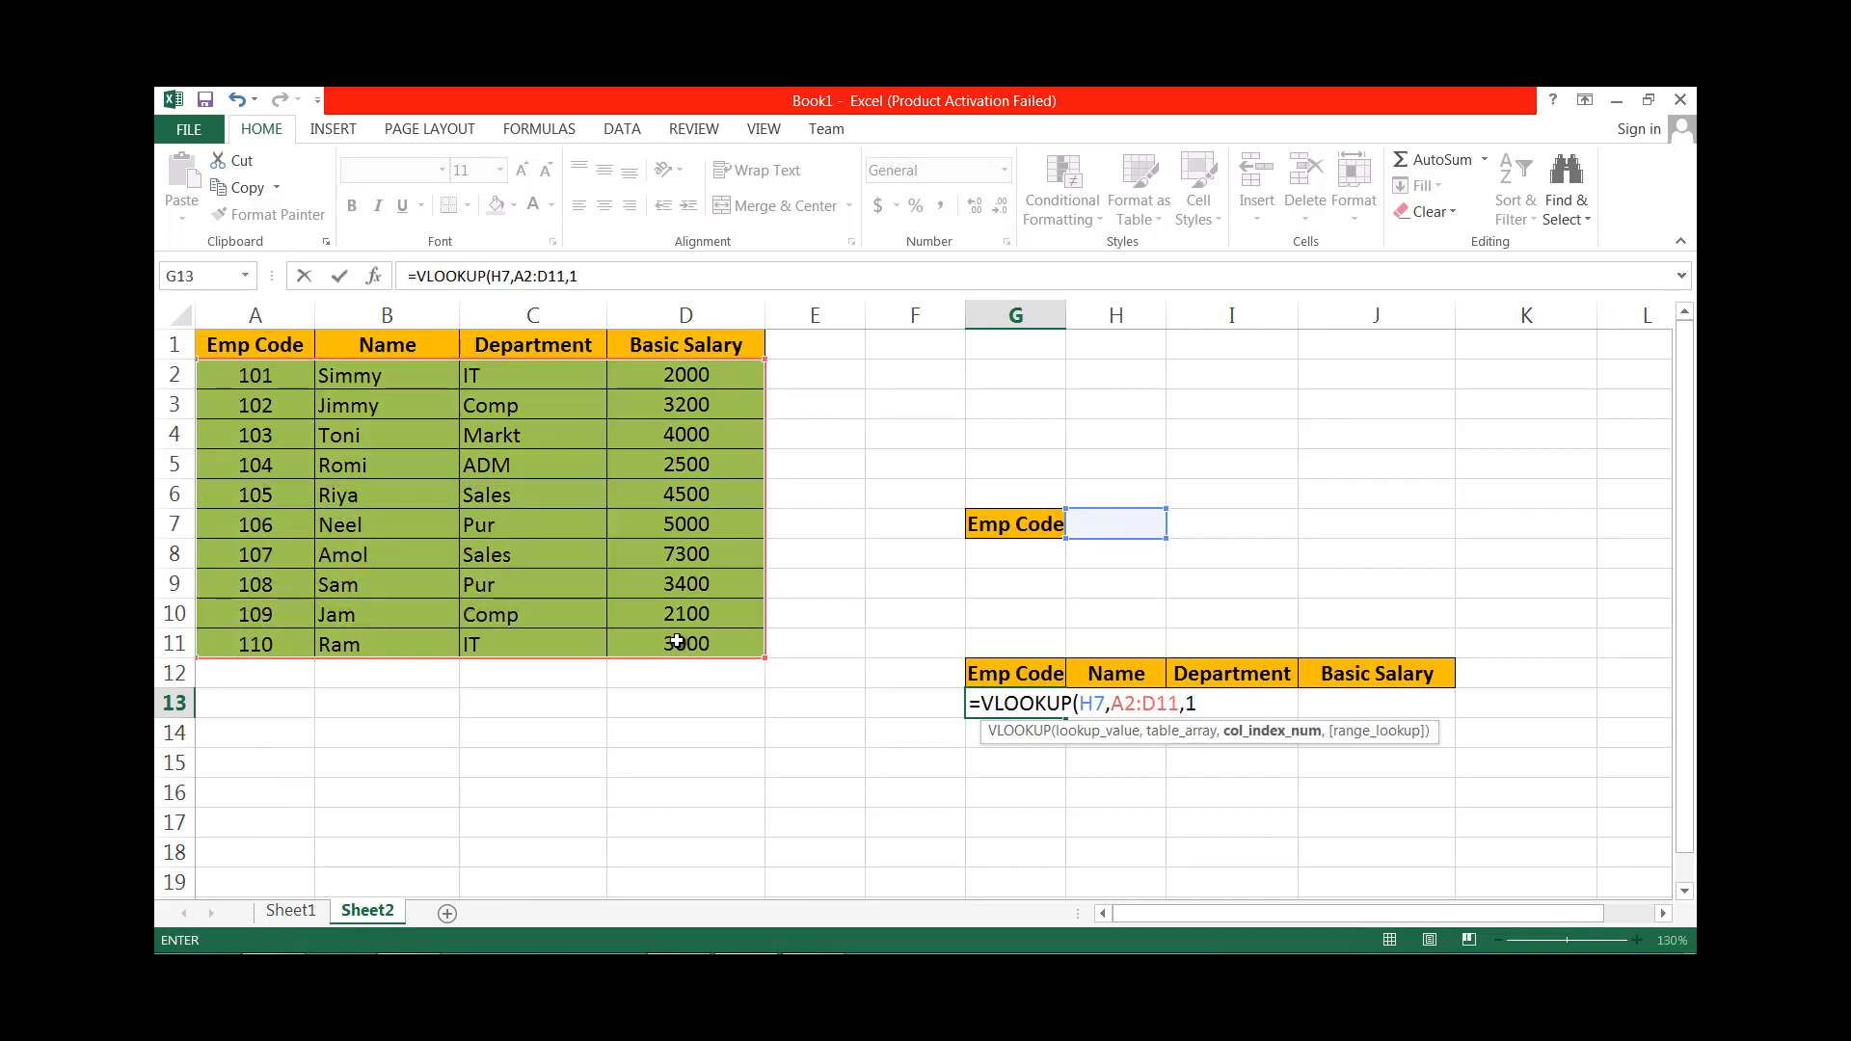
pyautogui.write(',0)')
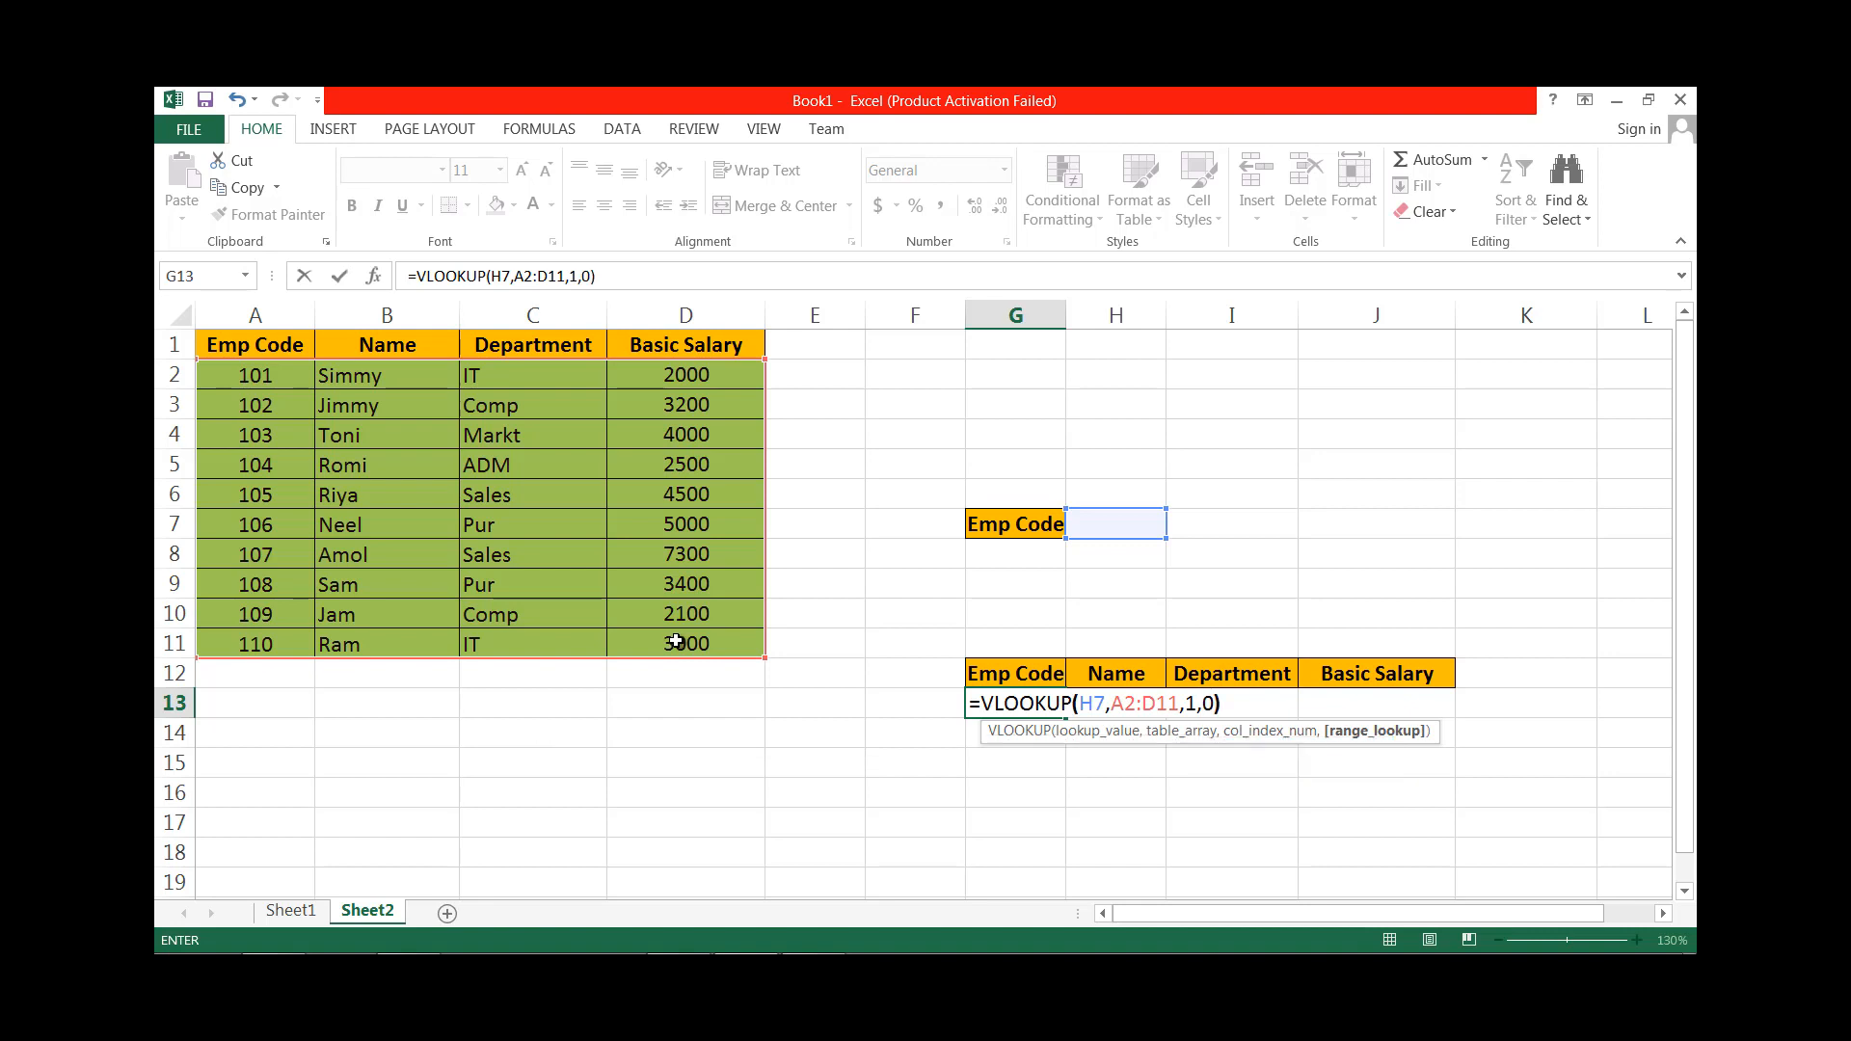
pyautogui.press('Return')
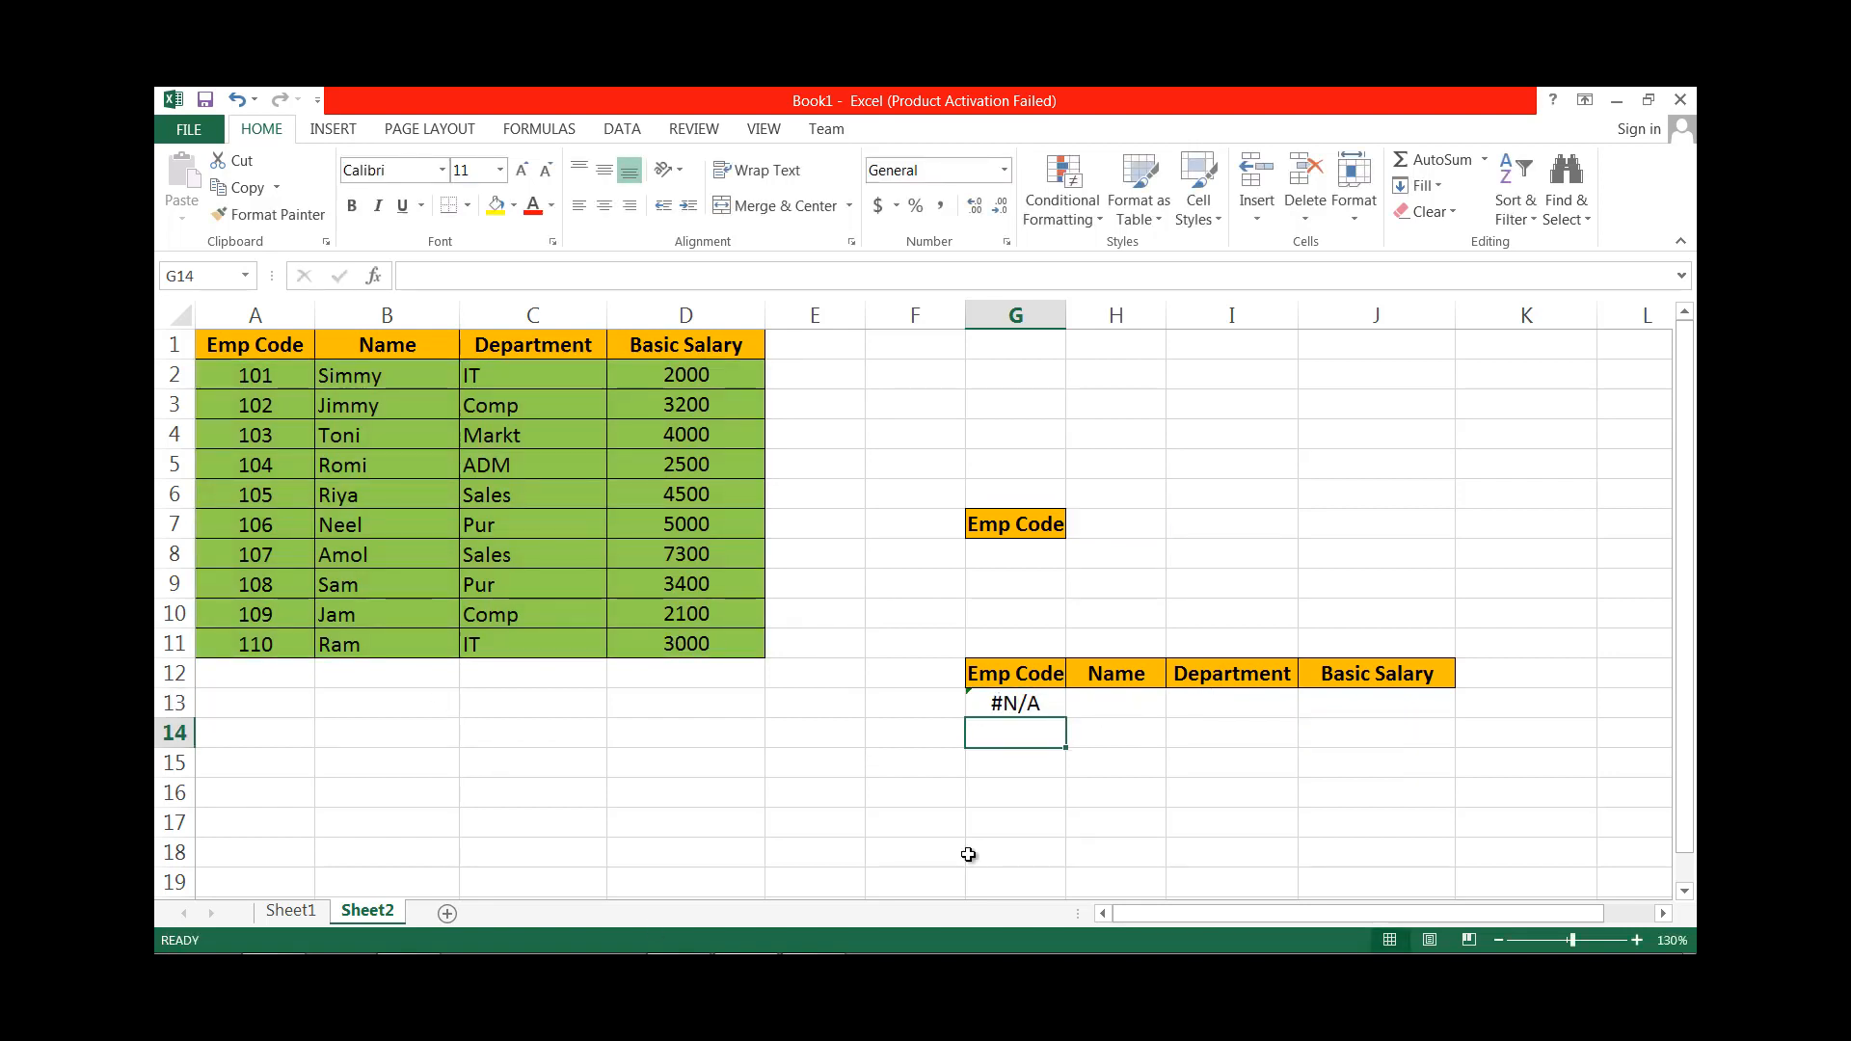
# Enter 102 as the employee code in input cell H7.
pyautogui.click(1118, 531)
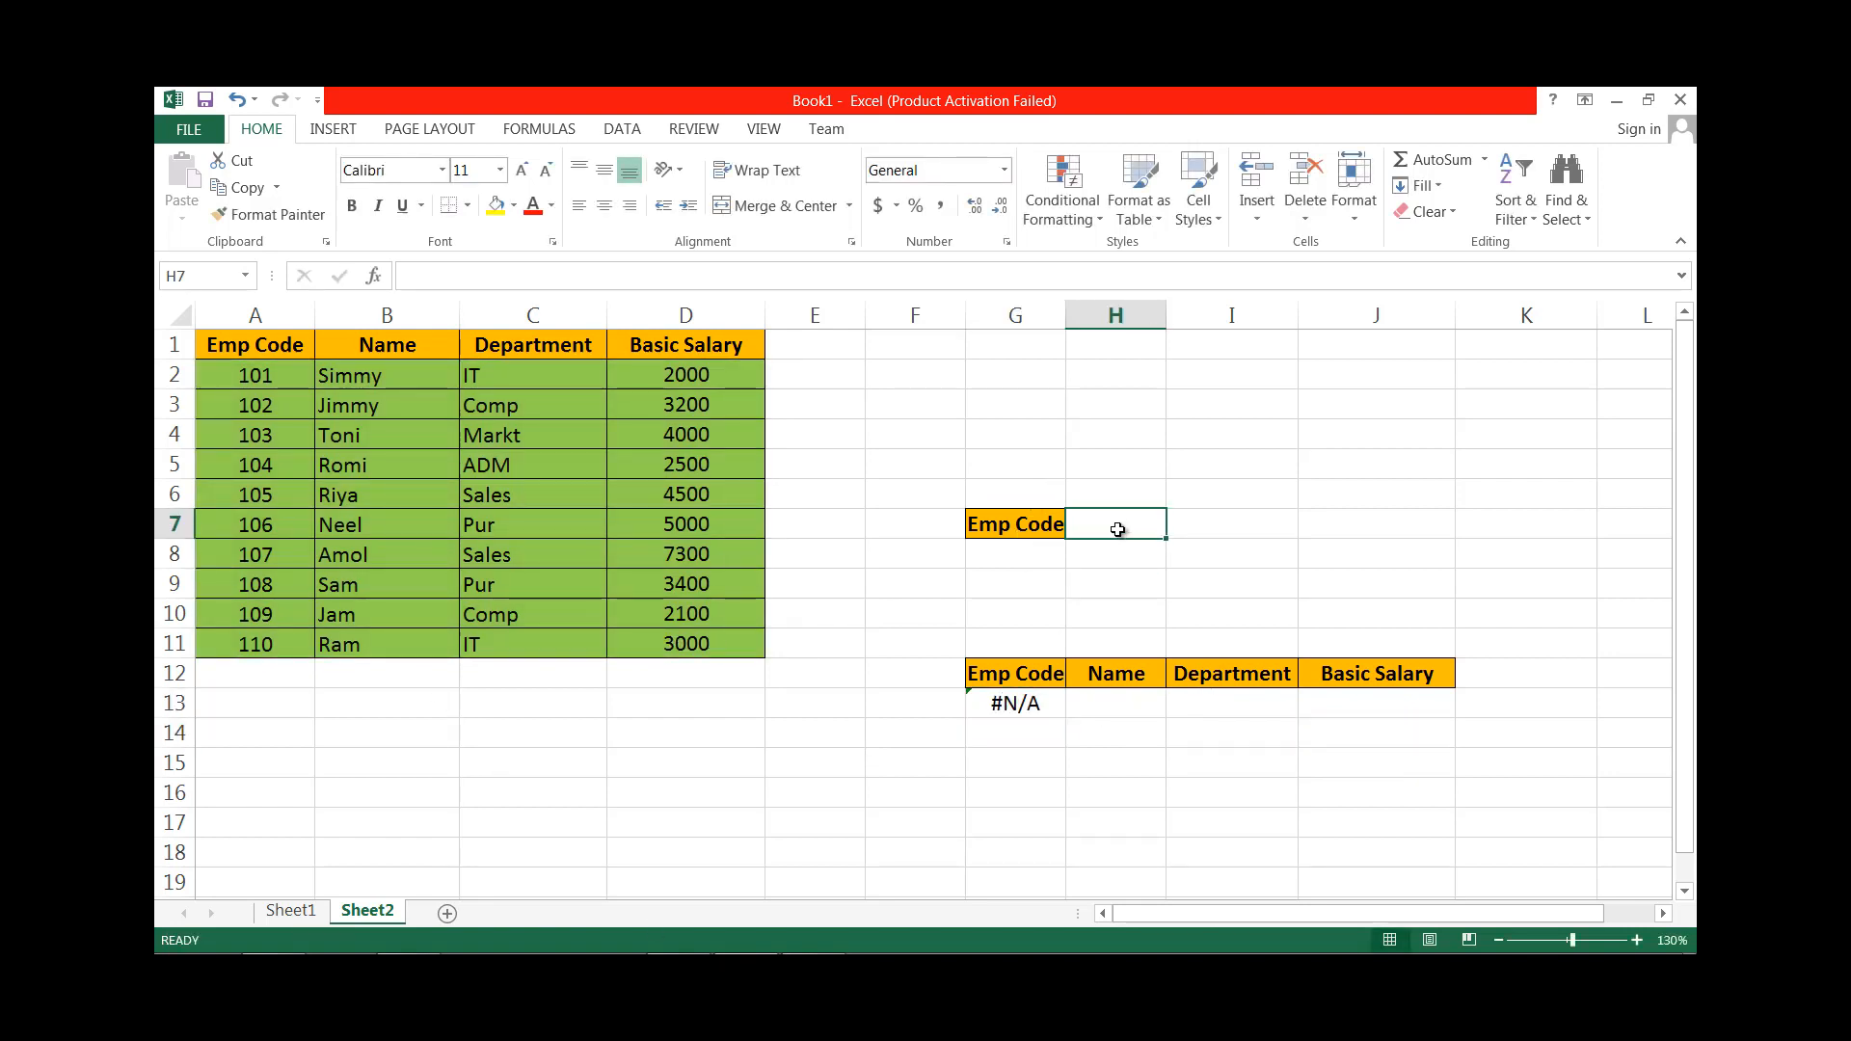
pyautogui.write('102')
pyautogui.press('Return')
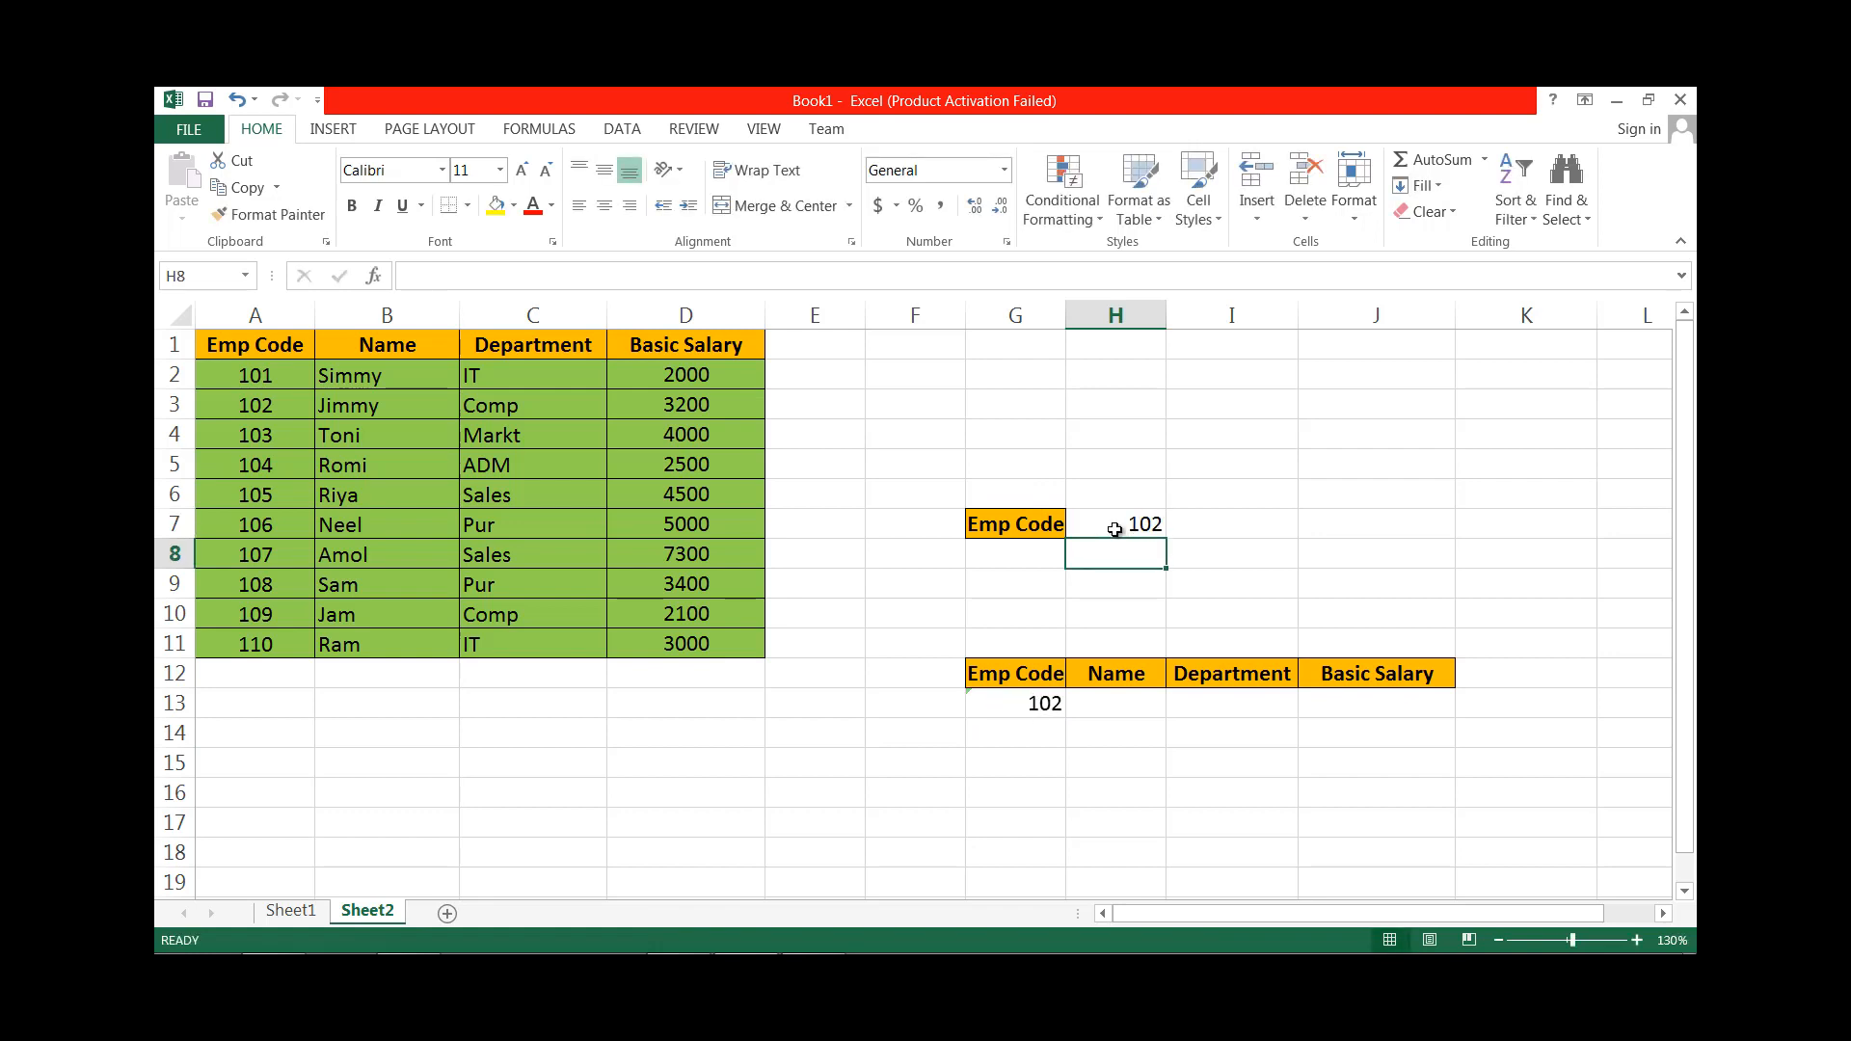
# Fill the G13 lookup formula across to J13 and check the copies in H13, I13 and J13.
pyautogui.click(988, 686)
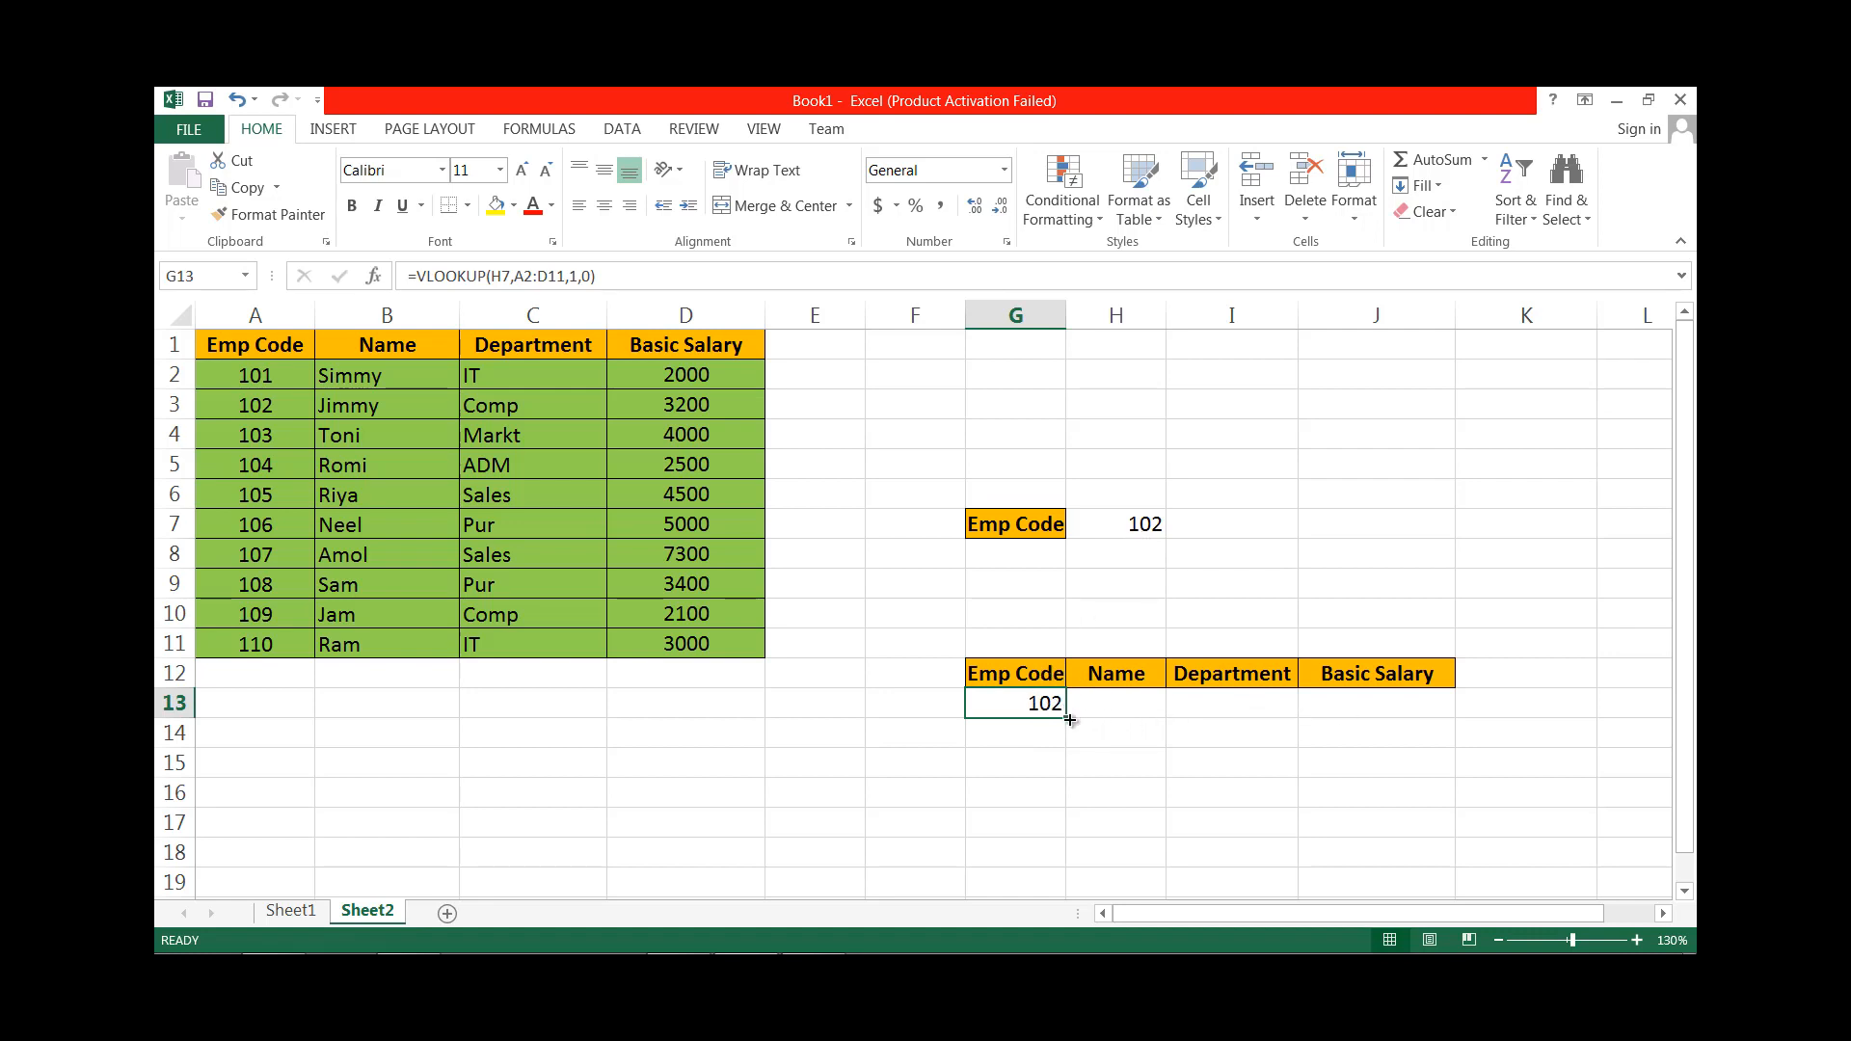
pyautogui.moveTo(1069, 720); pyautogui.dragTo(1406, 740)
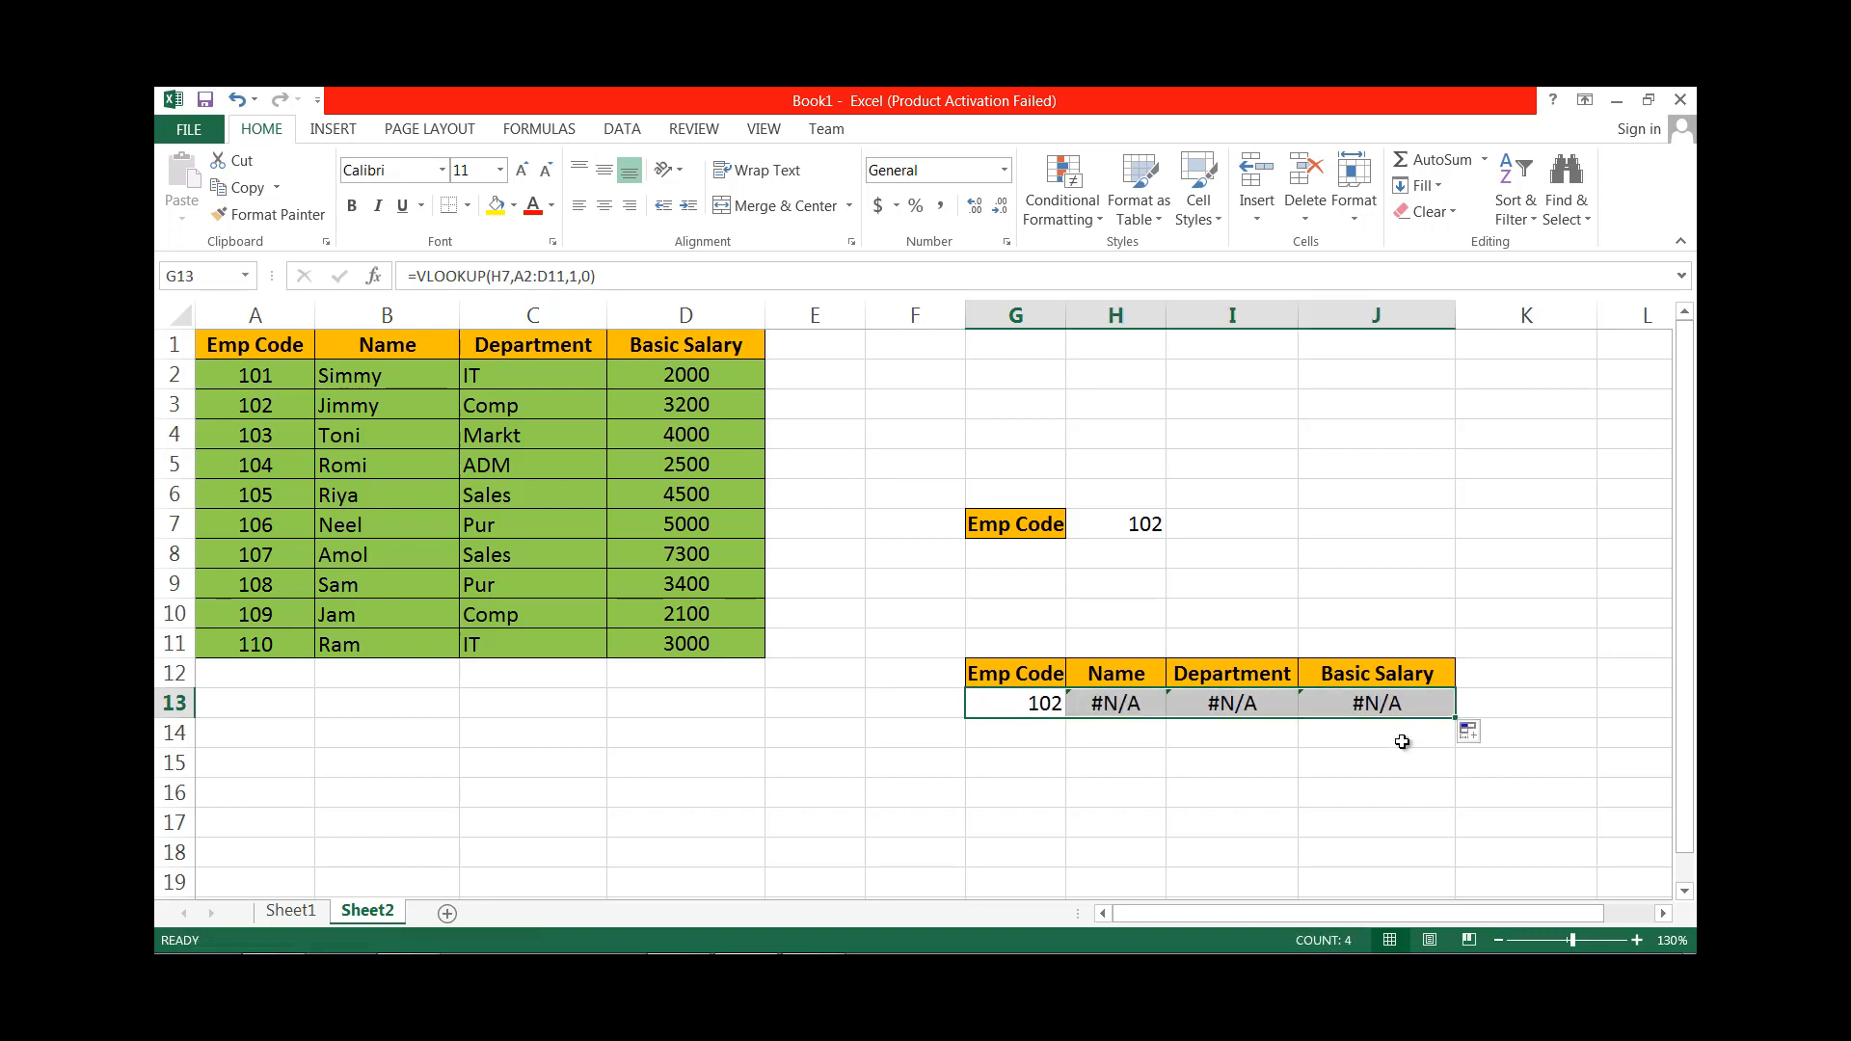
pyautogui.click(1135, 704)
pyautogui.click(1227, 706)
pyautogui.click(1371, 707)
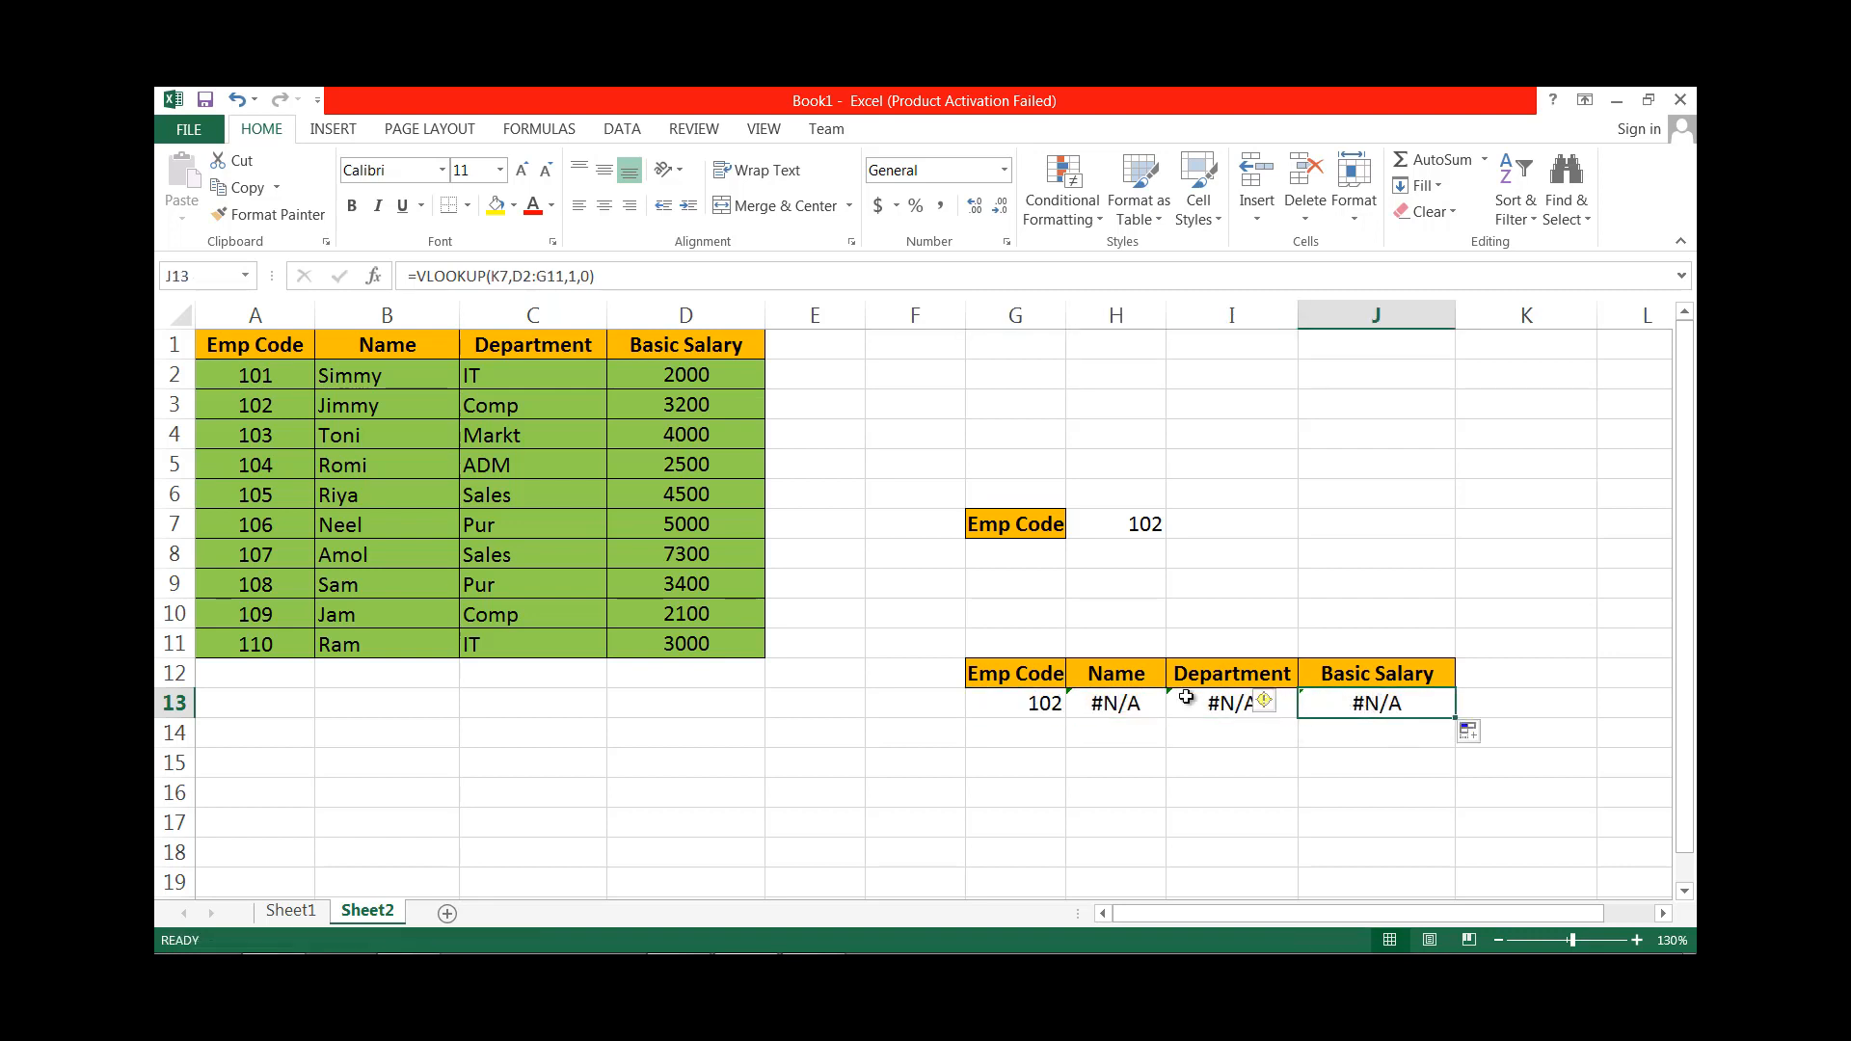
# Compare the formulas in G13 to J13 to examine how the lookup cell and table range references shift.
pyautogui.click(1129, 696)
pyautogui.click(1000, 701)
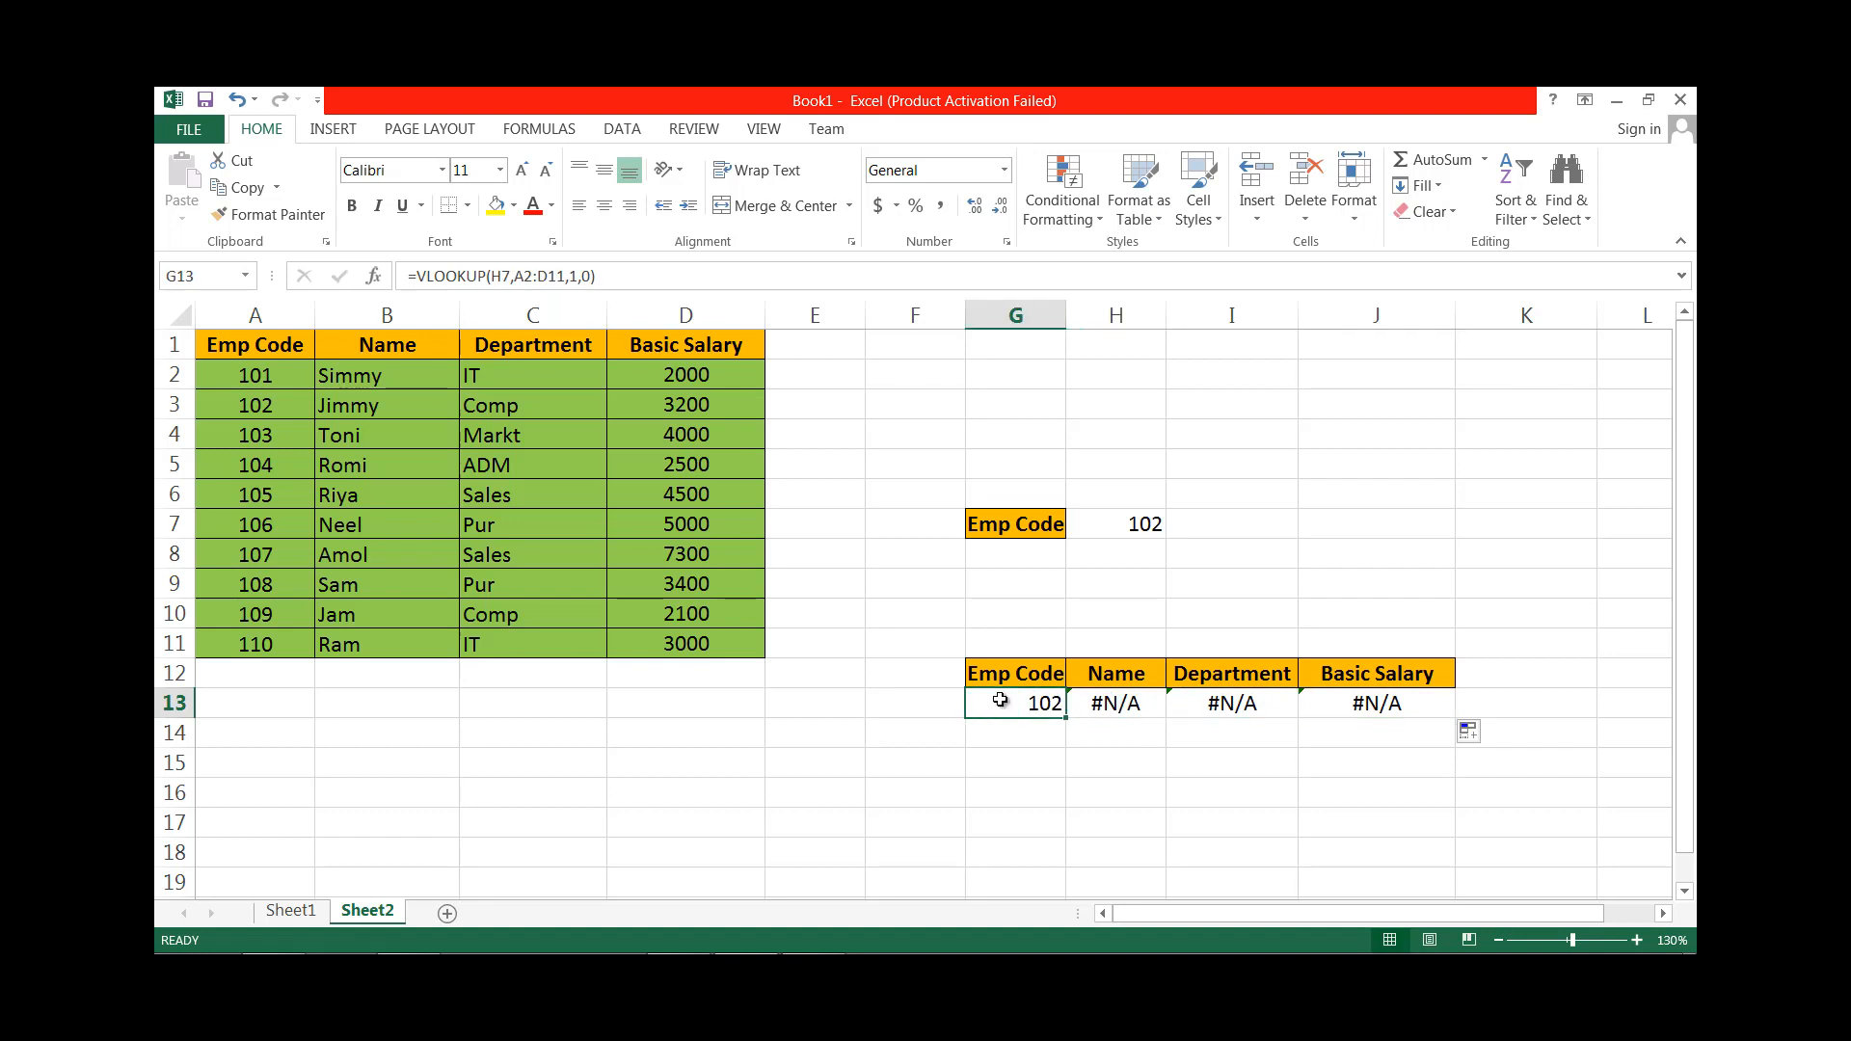
pyautogui.doubleClick(1000, 701)
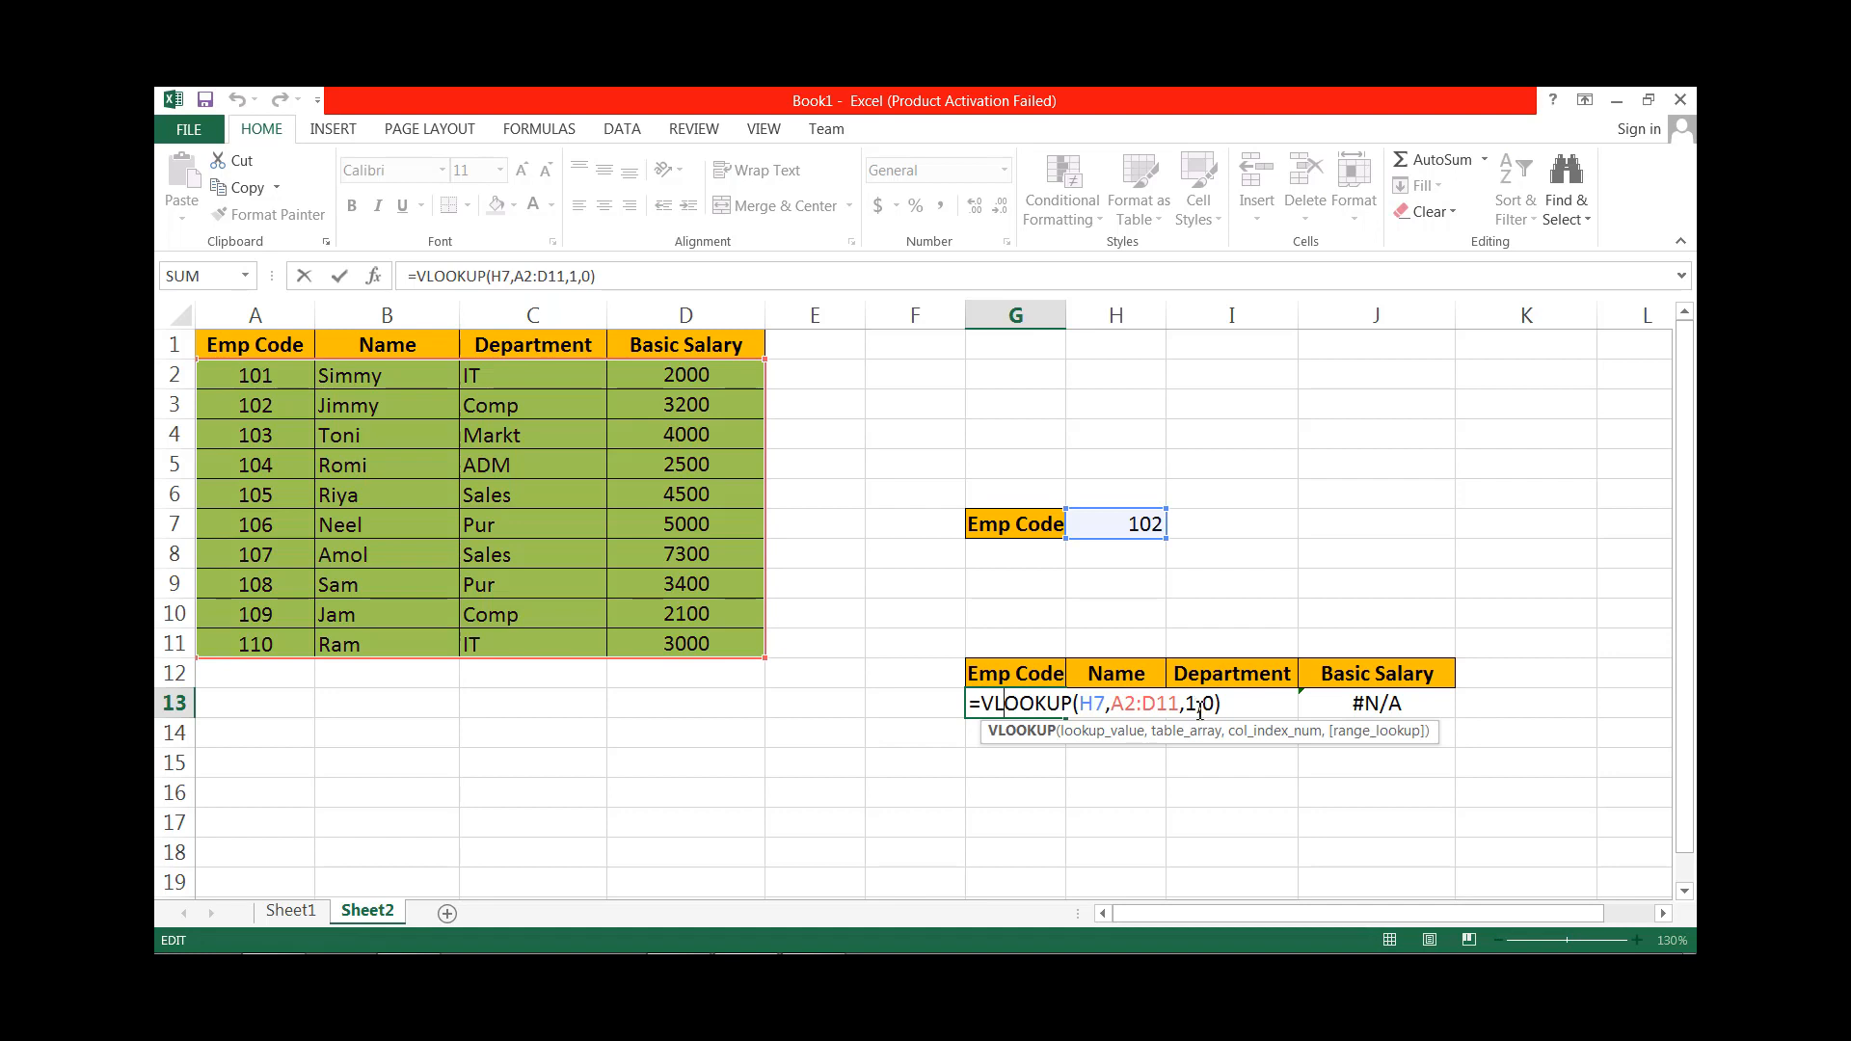
pyautogui.press('Escape')
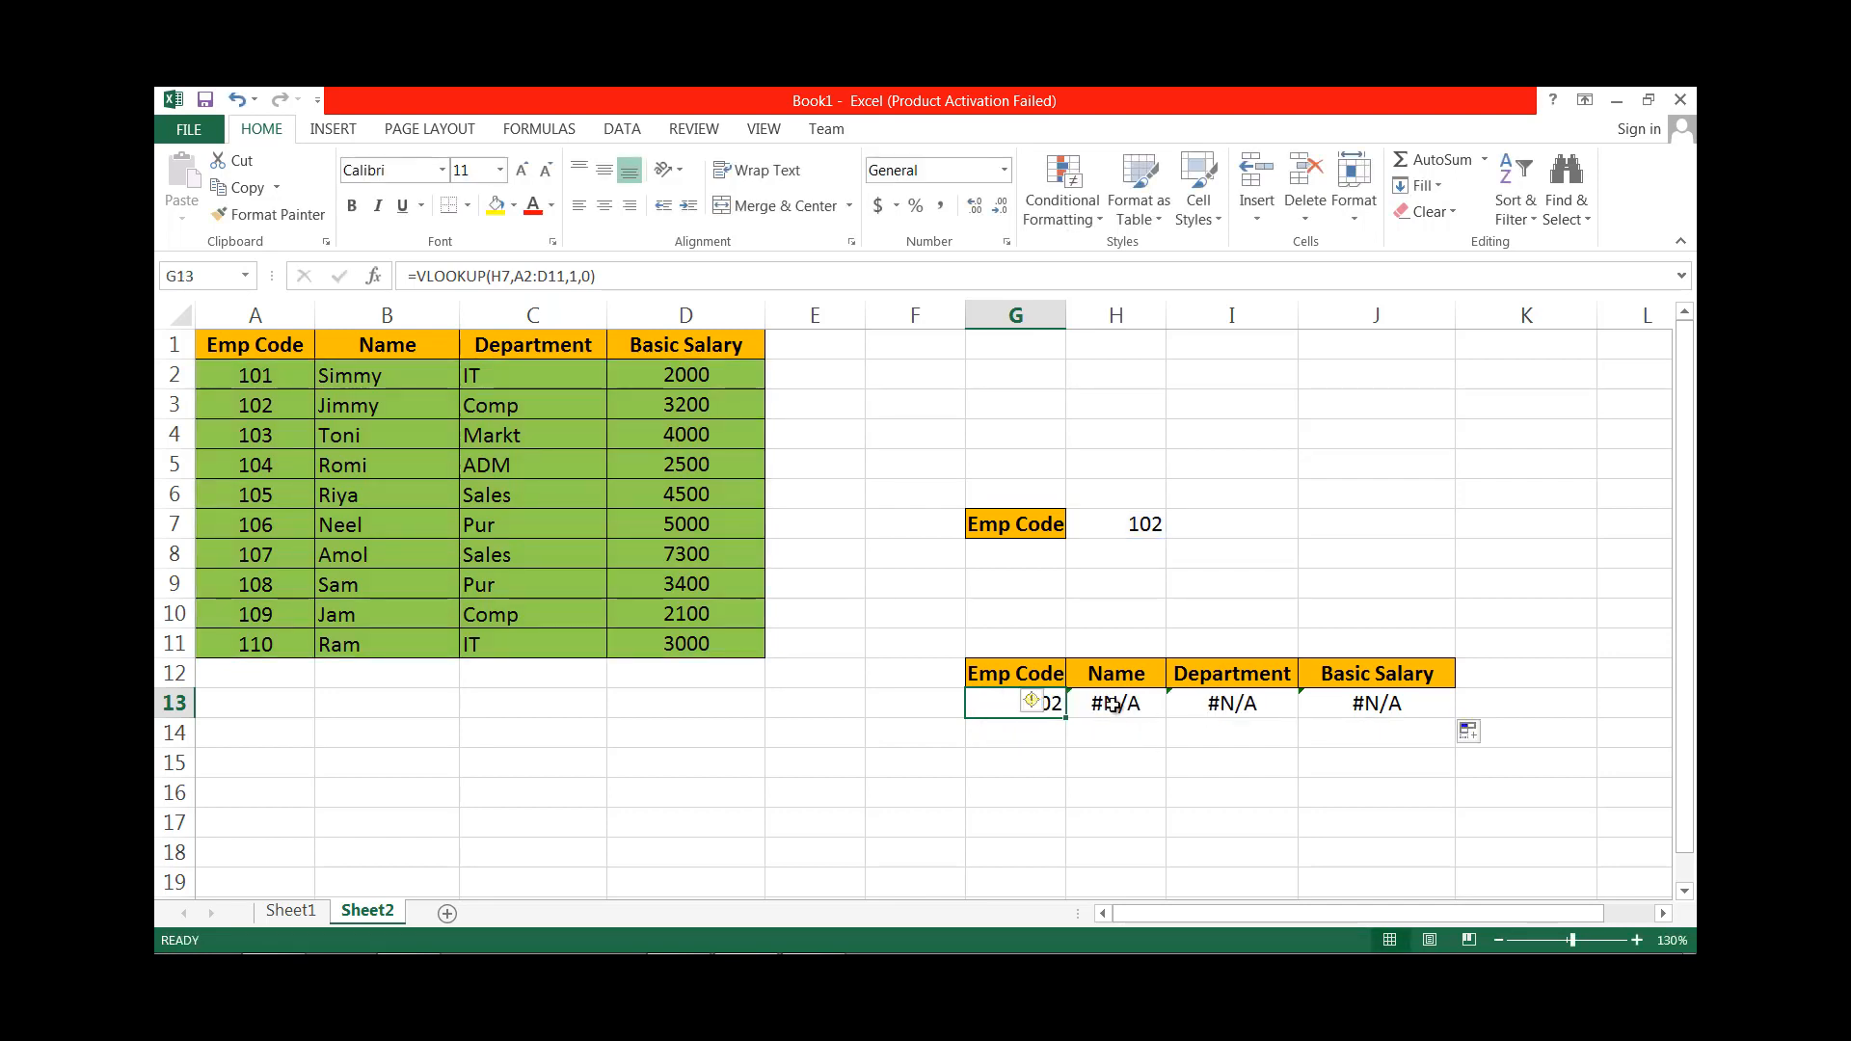
pyautogui.click(1130, 704)
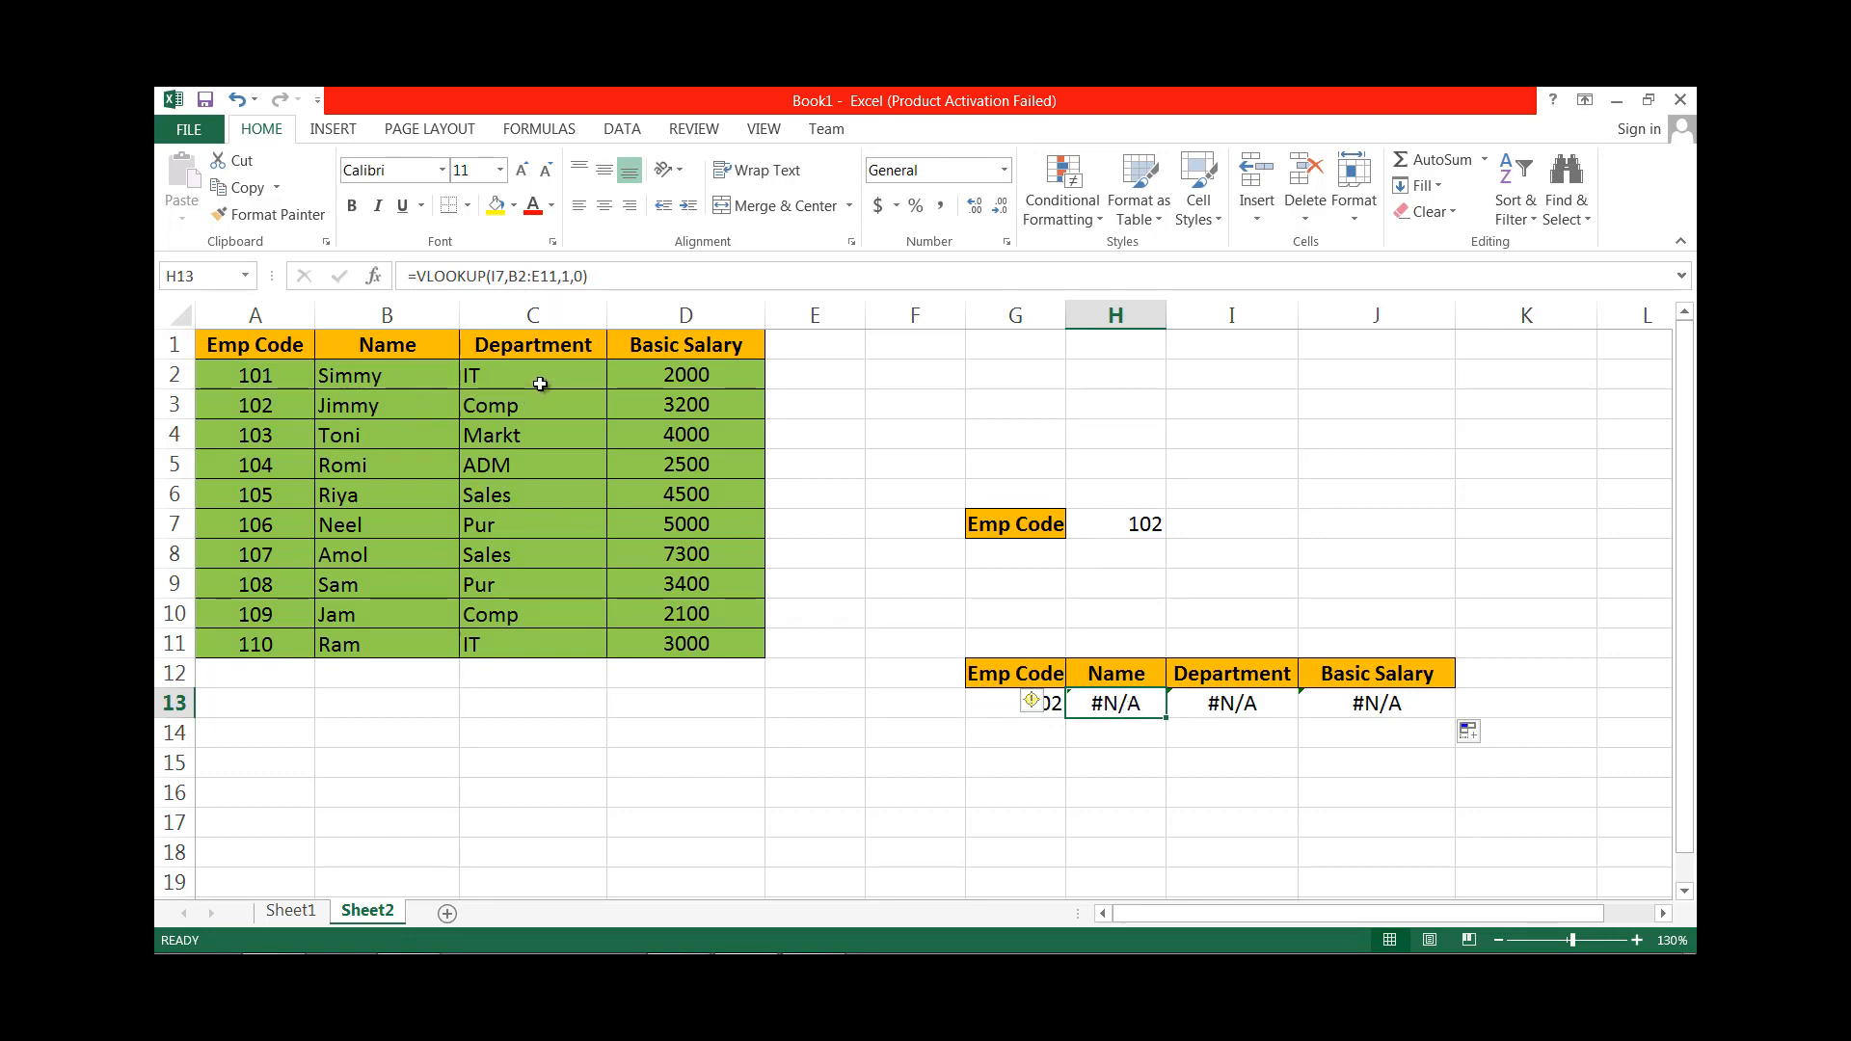
pyautogui.click(1242, 702)
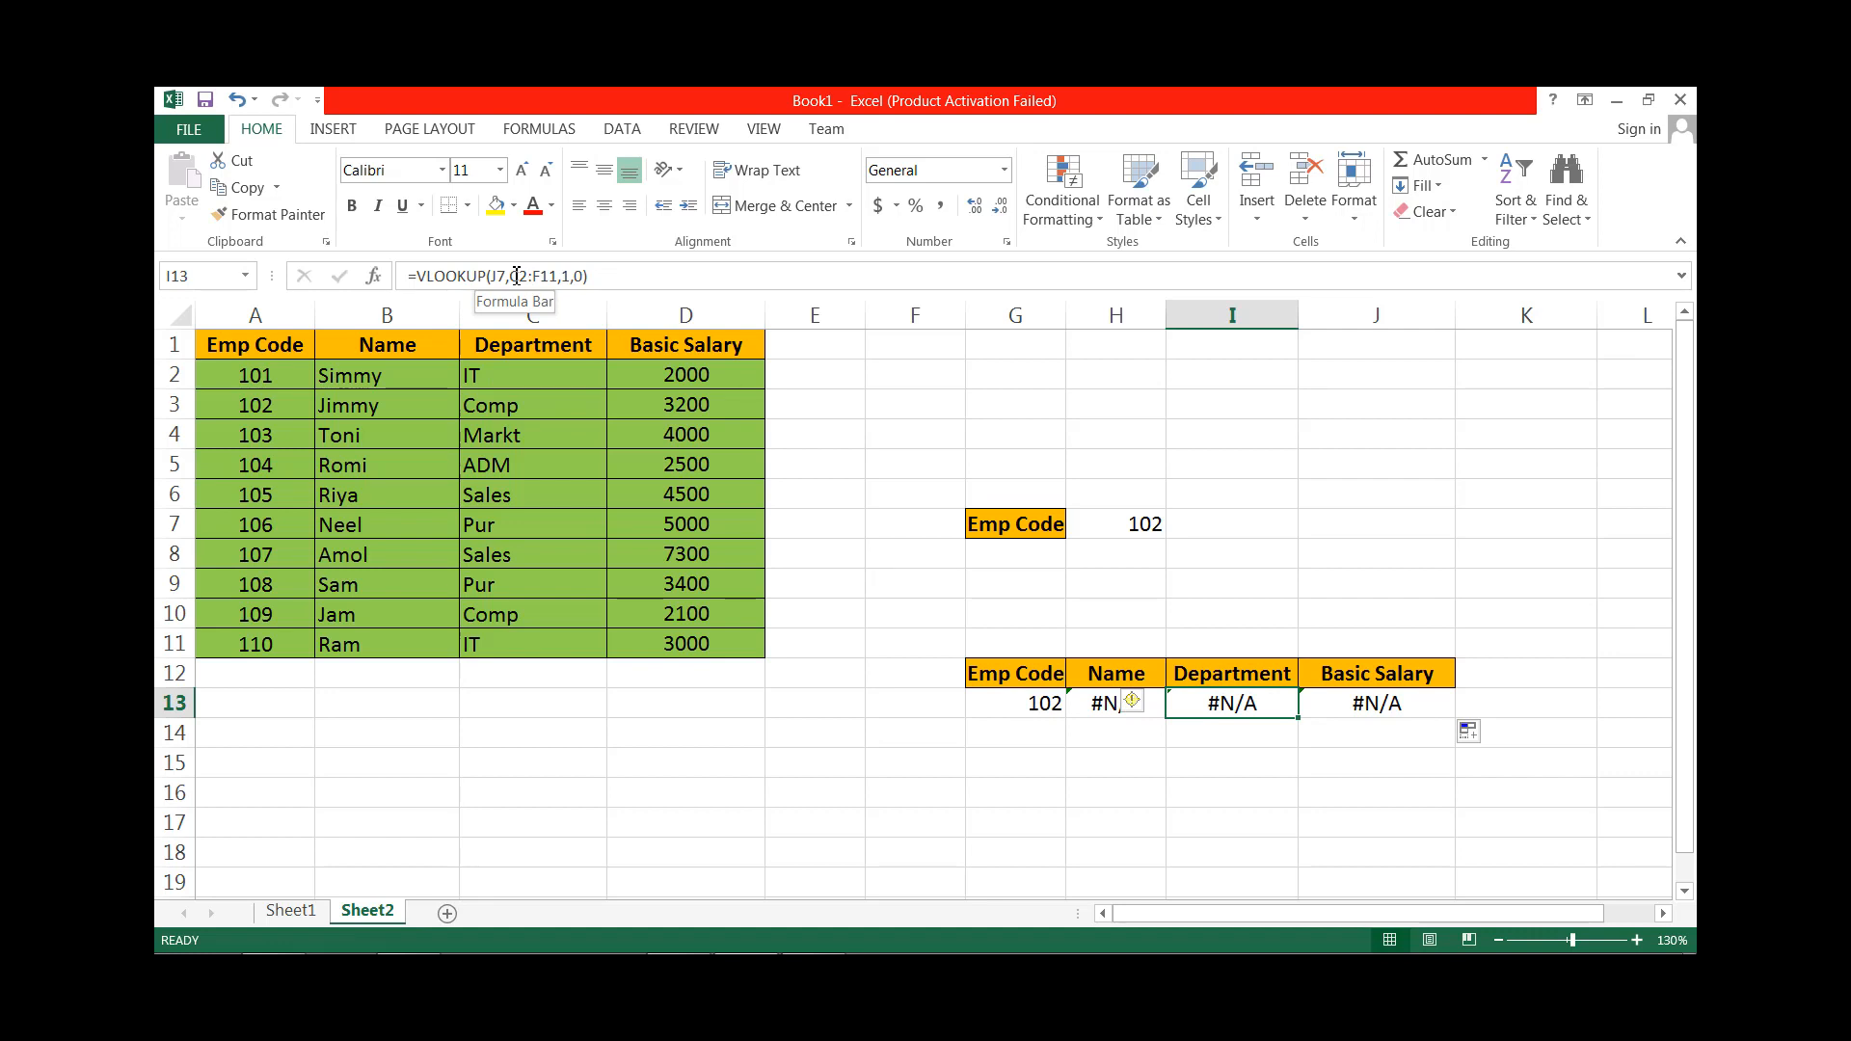
pyautogui.click(516, 276)
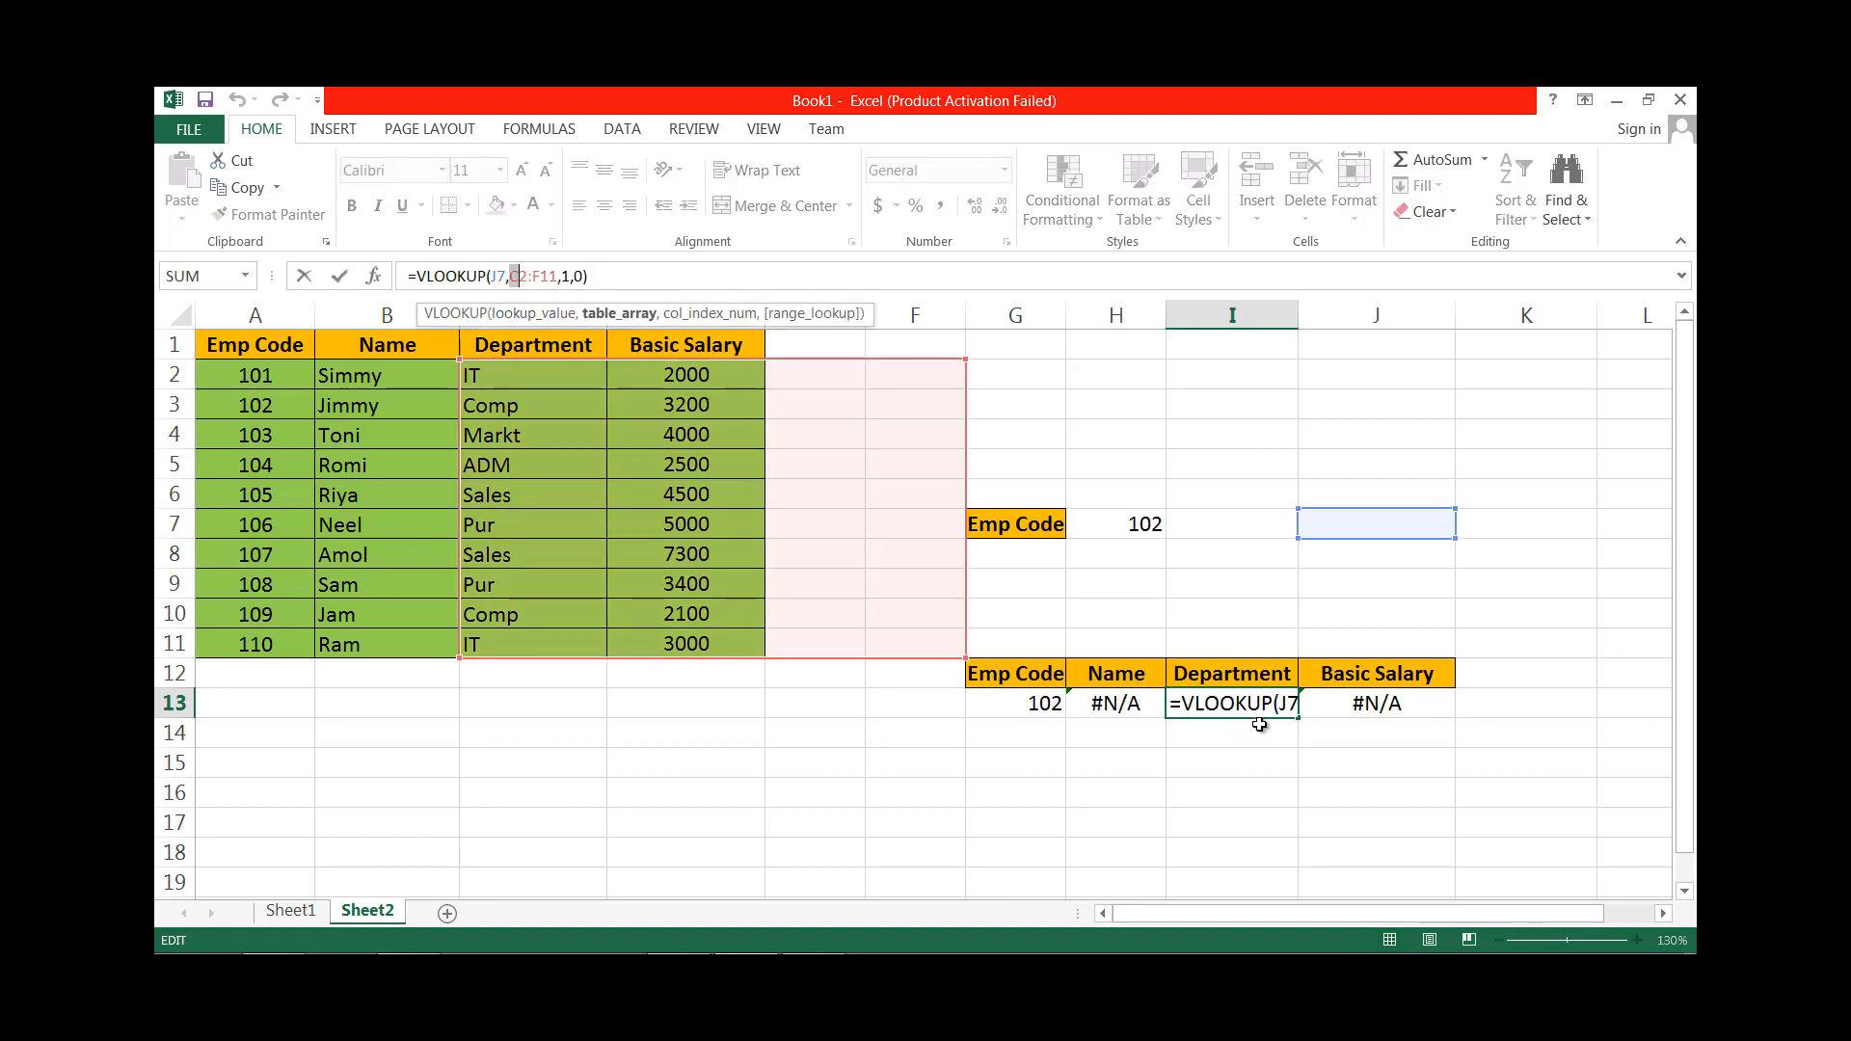
pyautogui.hotkey('ctrl', 'Return')
pyautogui.press('Right')
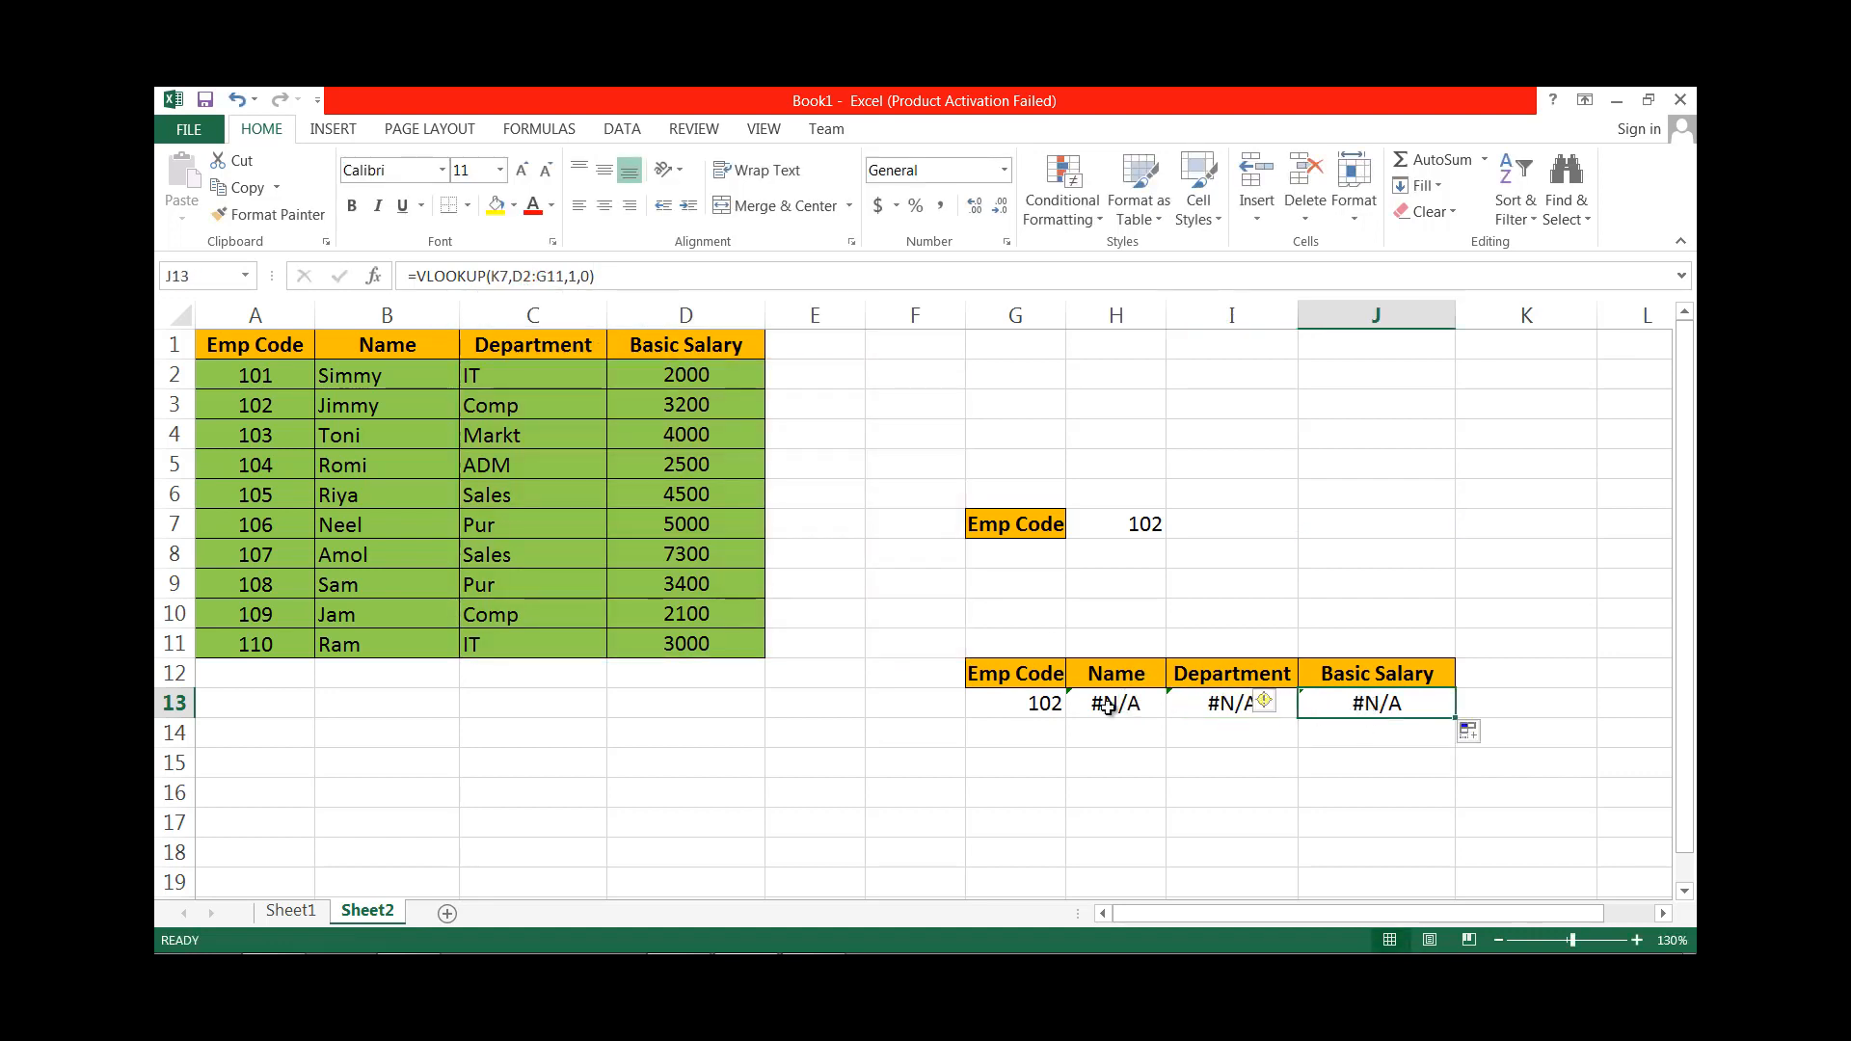
pyautogui.click(1108, 705)
pyautogui.click(998, 699)
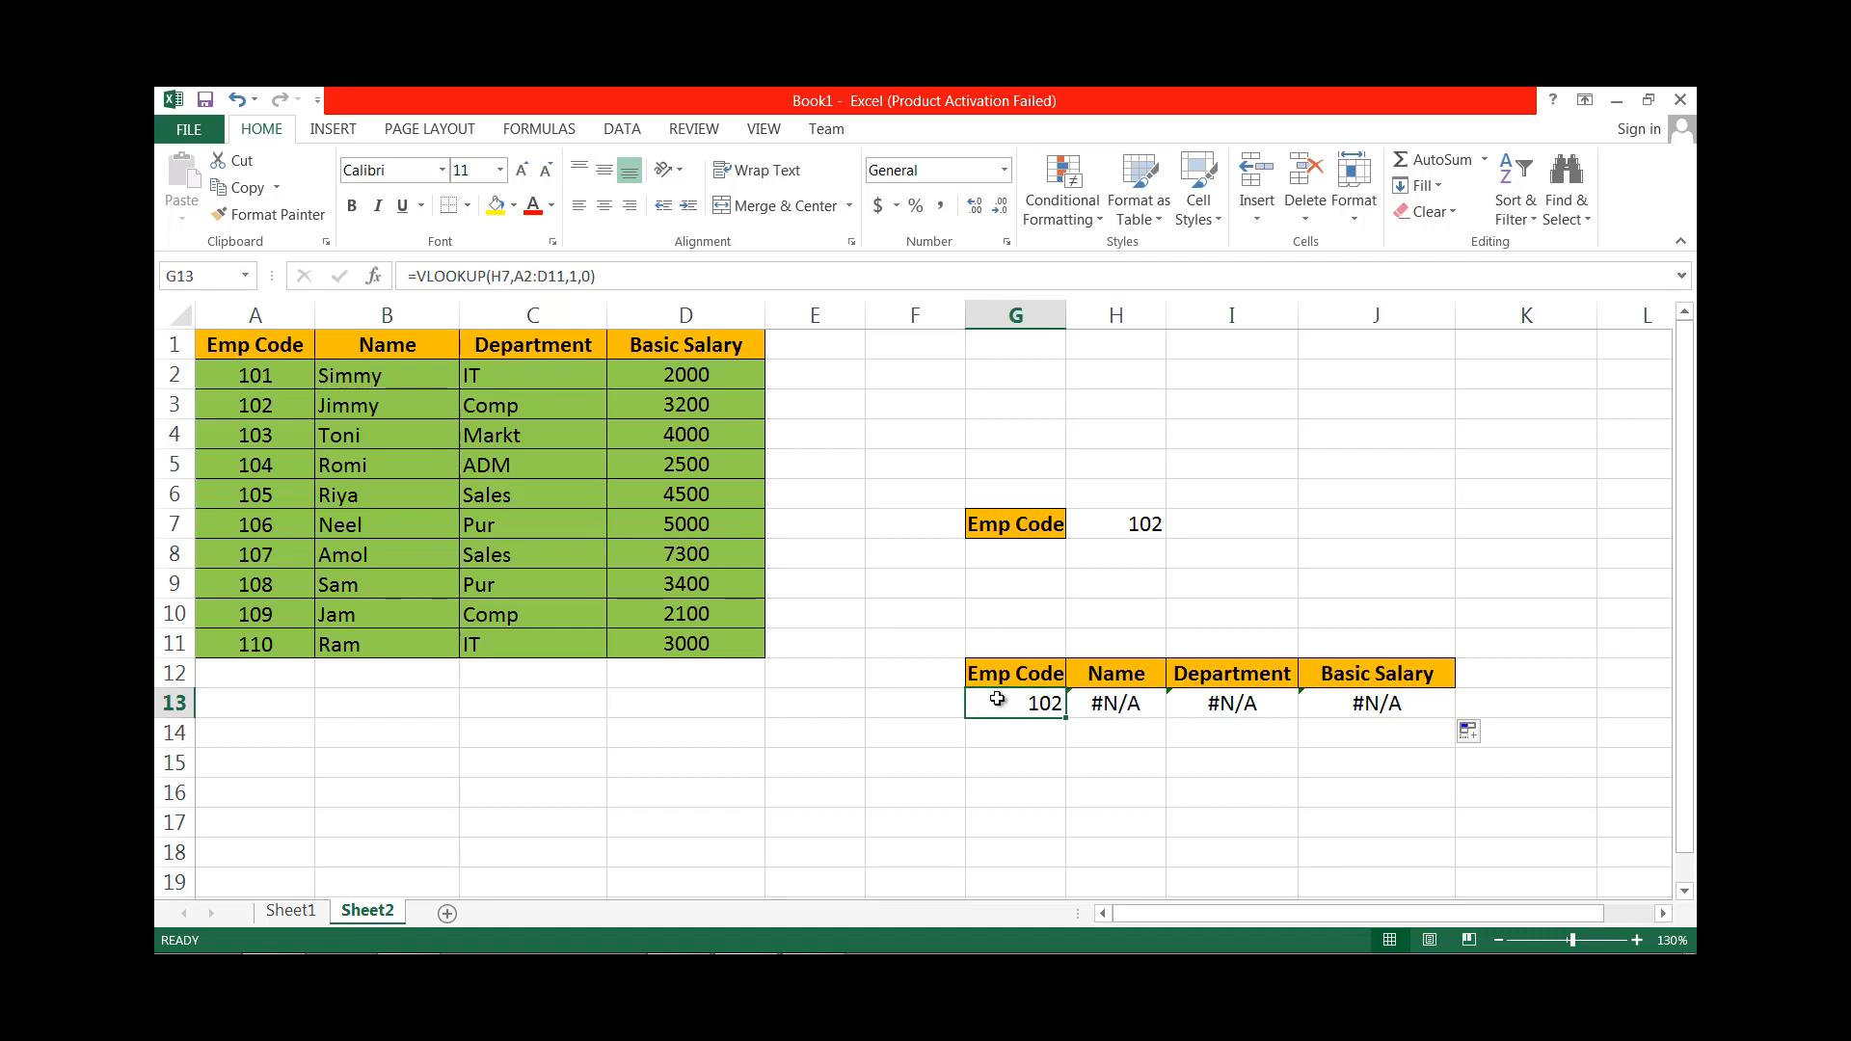
# Make the lookup cell and the table range's start absolute in the G13 formula, as $H$7 and $A$2.
pyautogui.doubleClick(998, 699)
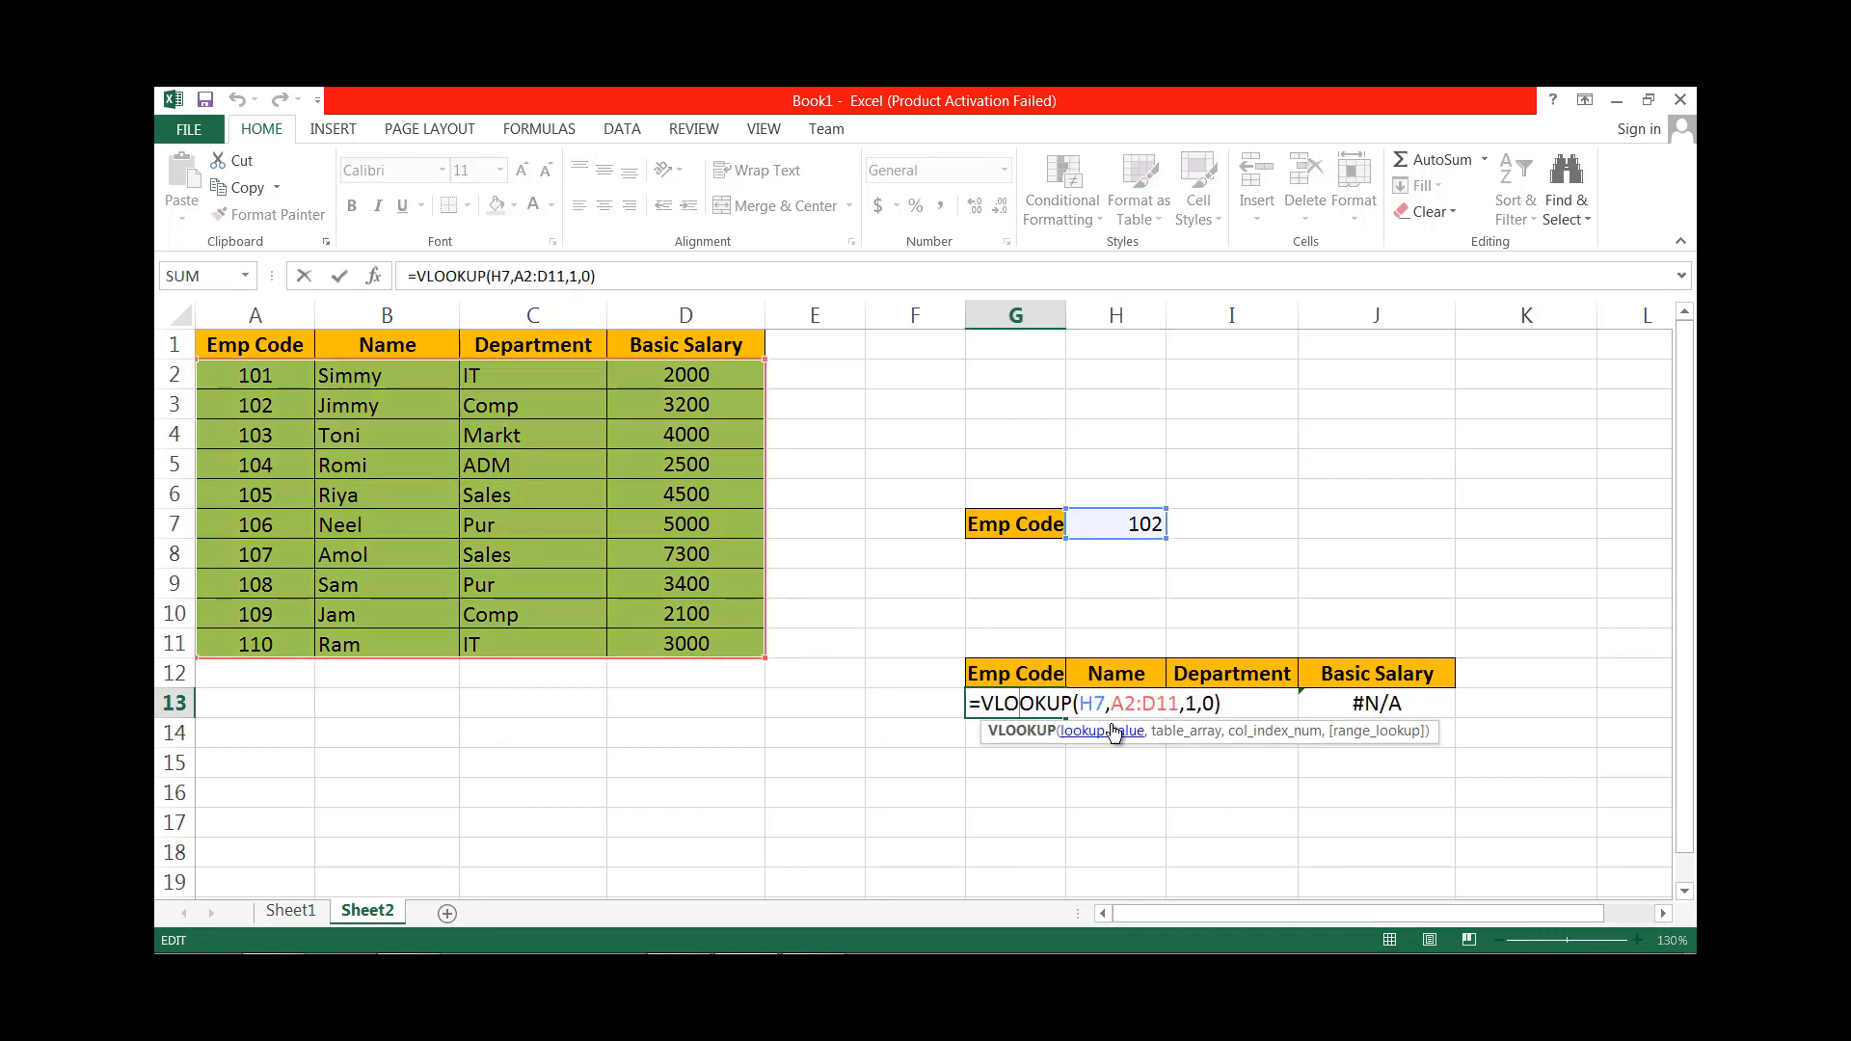
pyautogui.click(1097, 702)
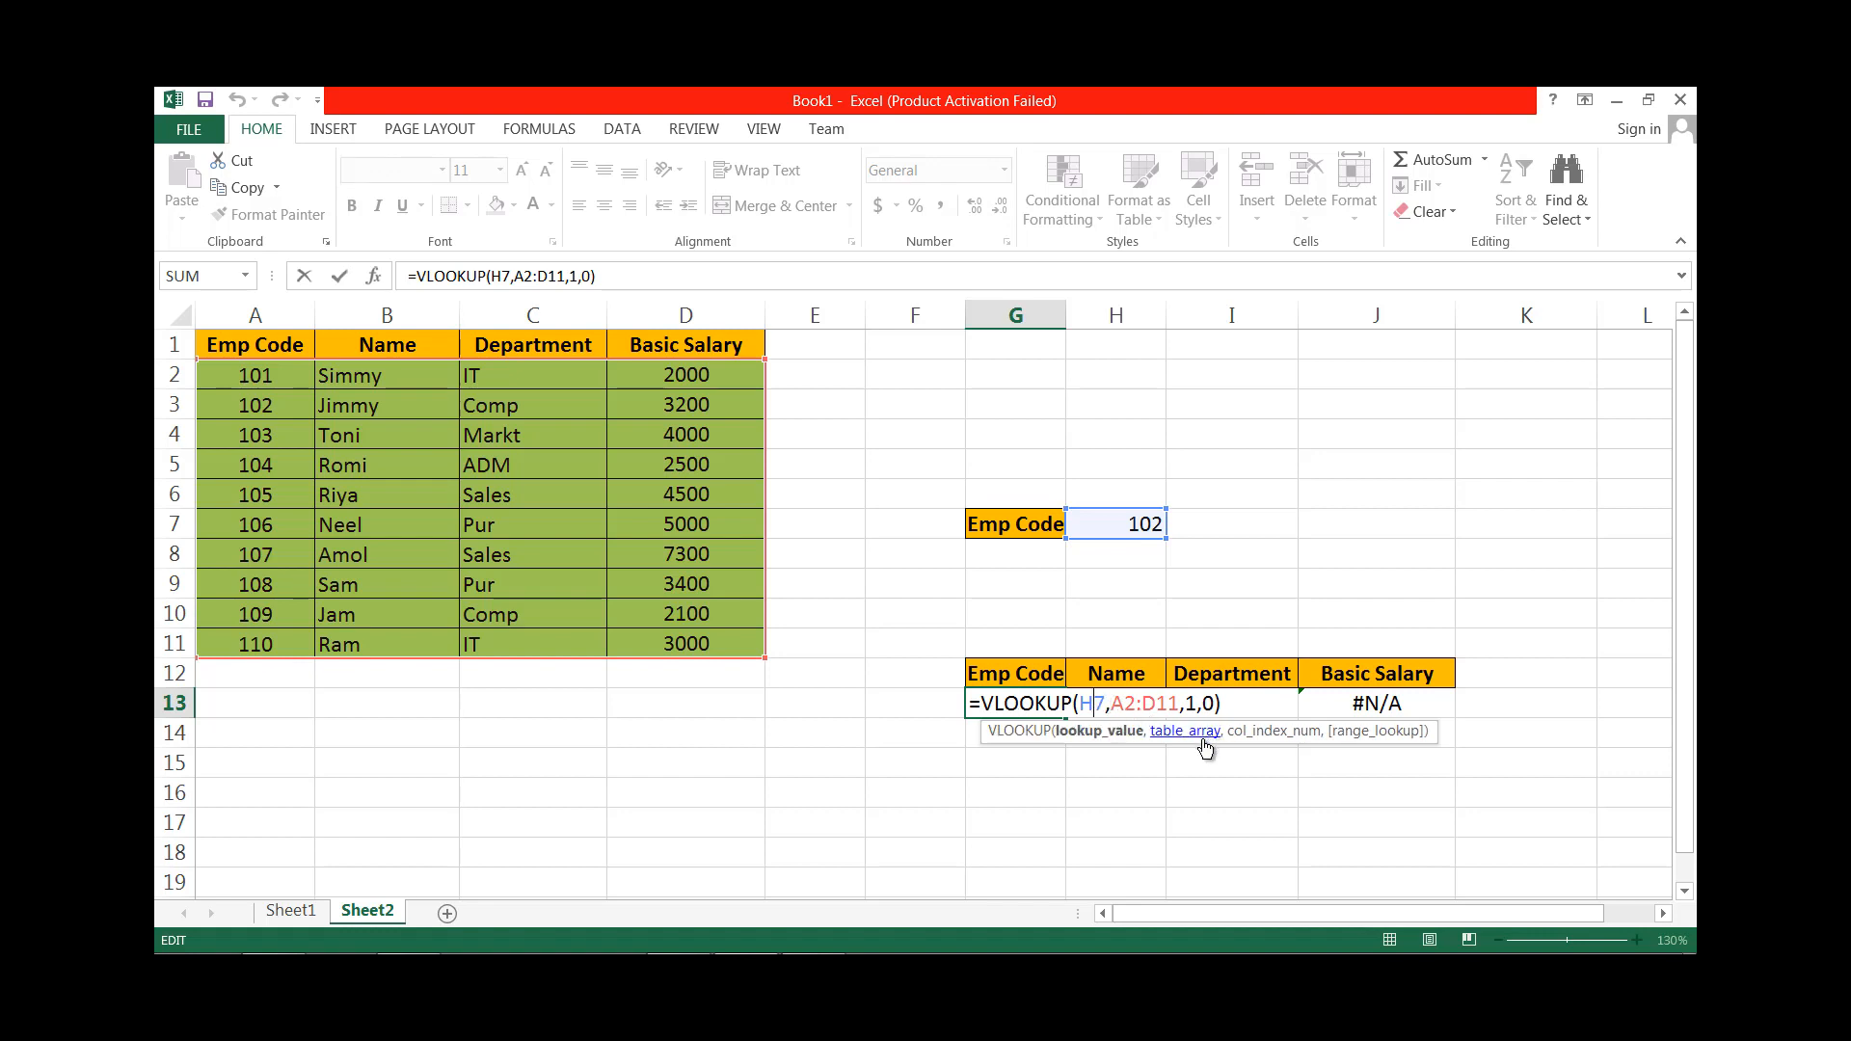
pyautogui.press('F4')
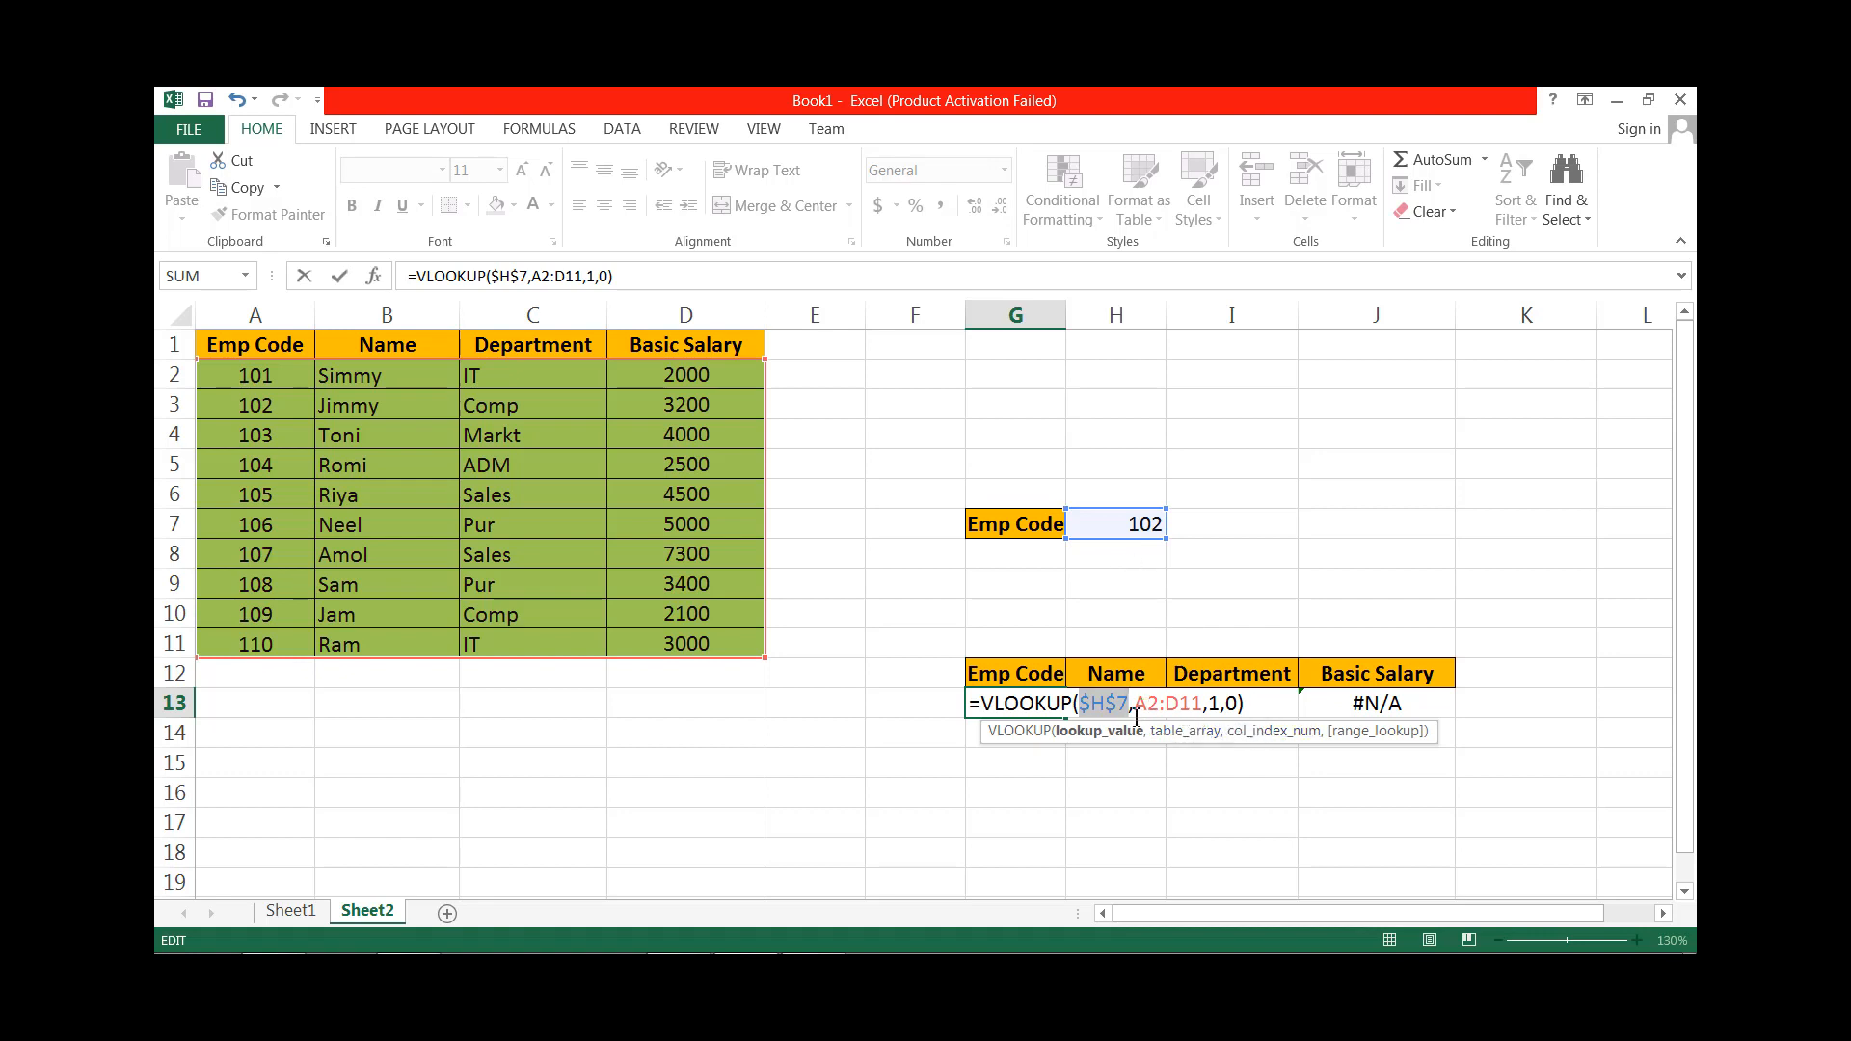
pyautogui.click(1154, 710)
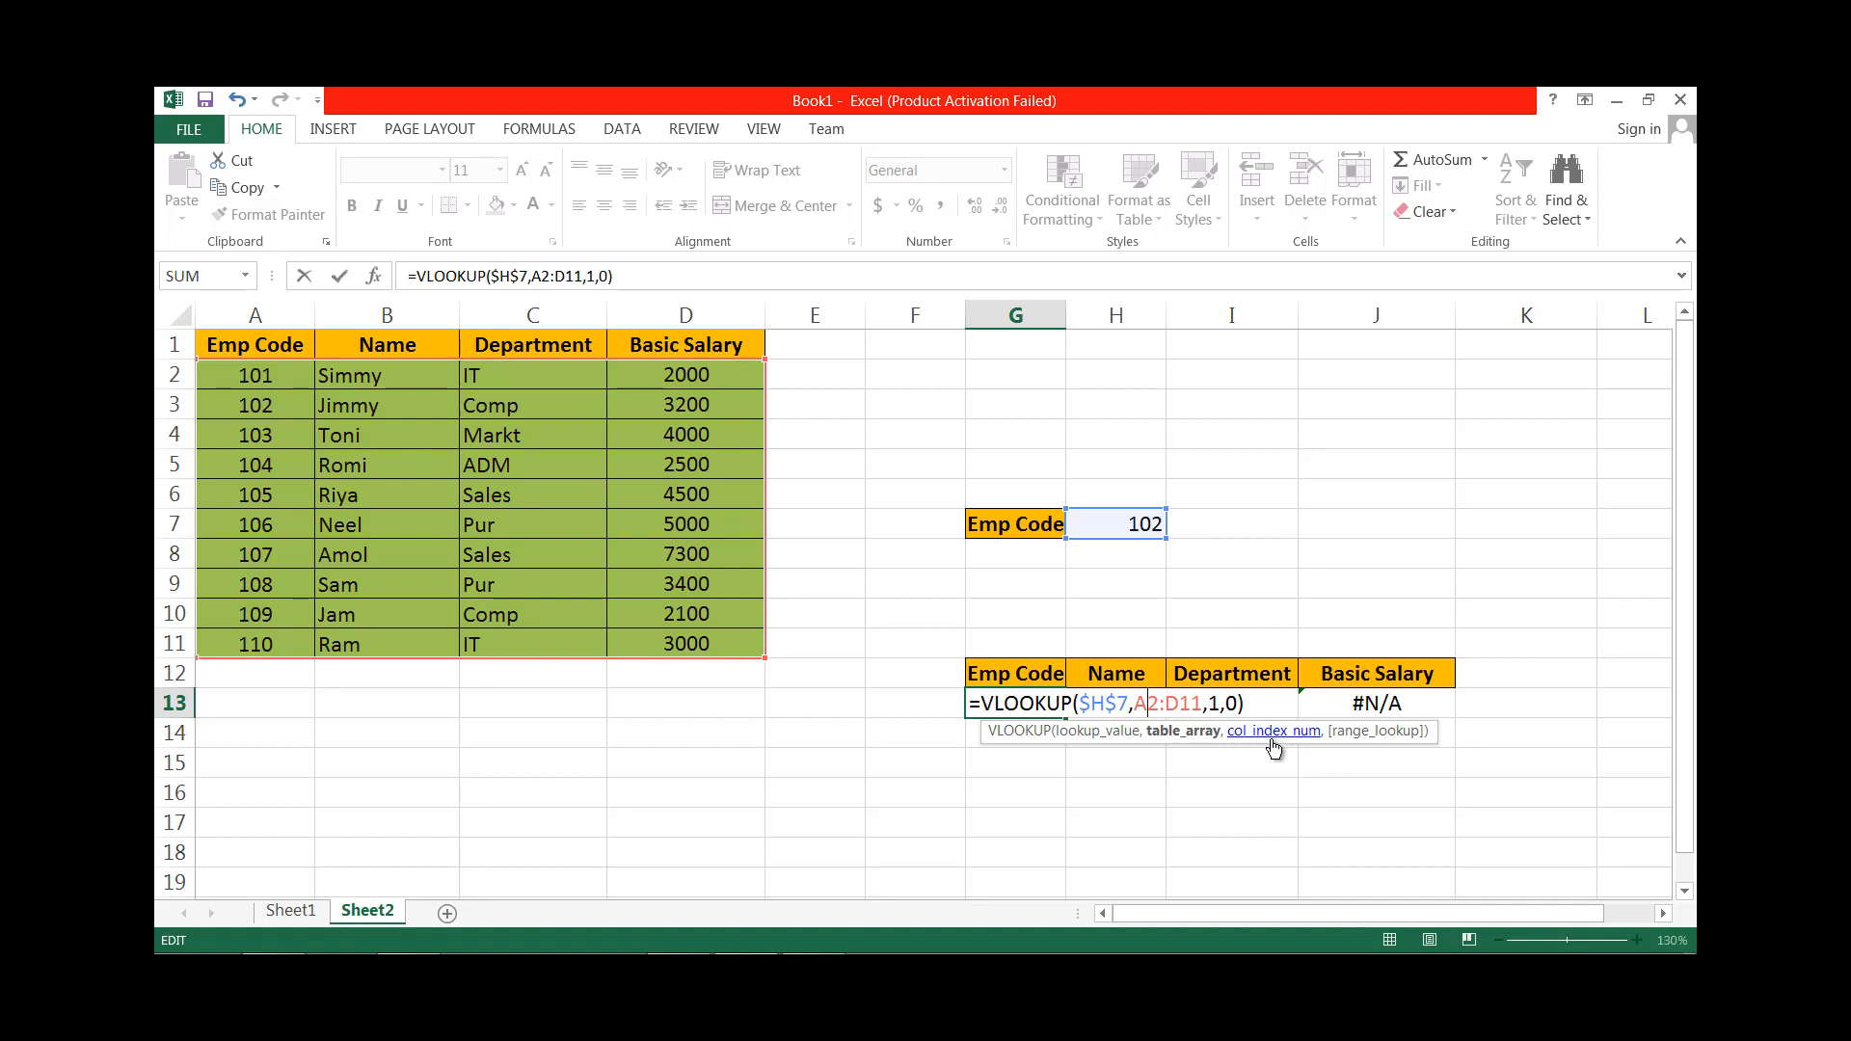
pyautogui.press('F4')
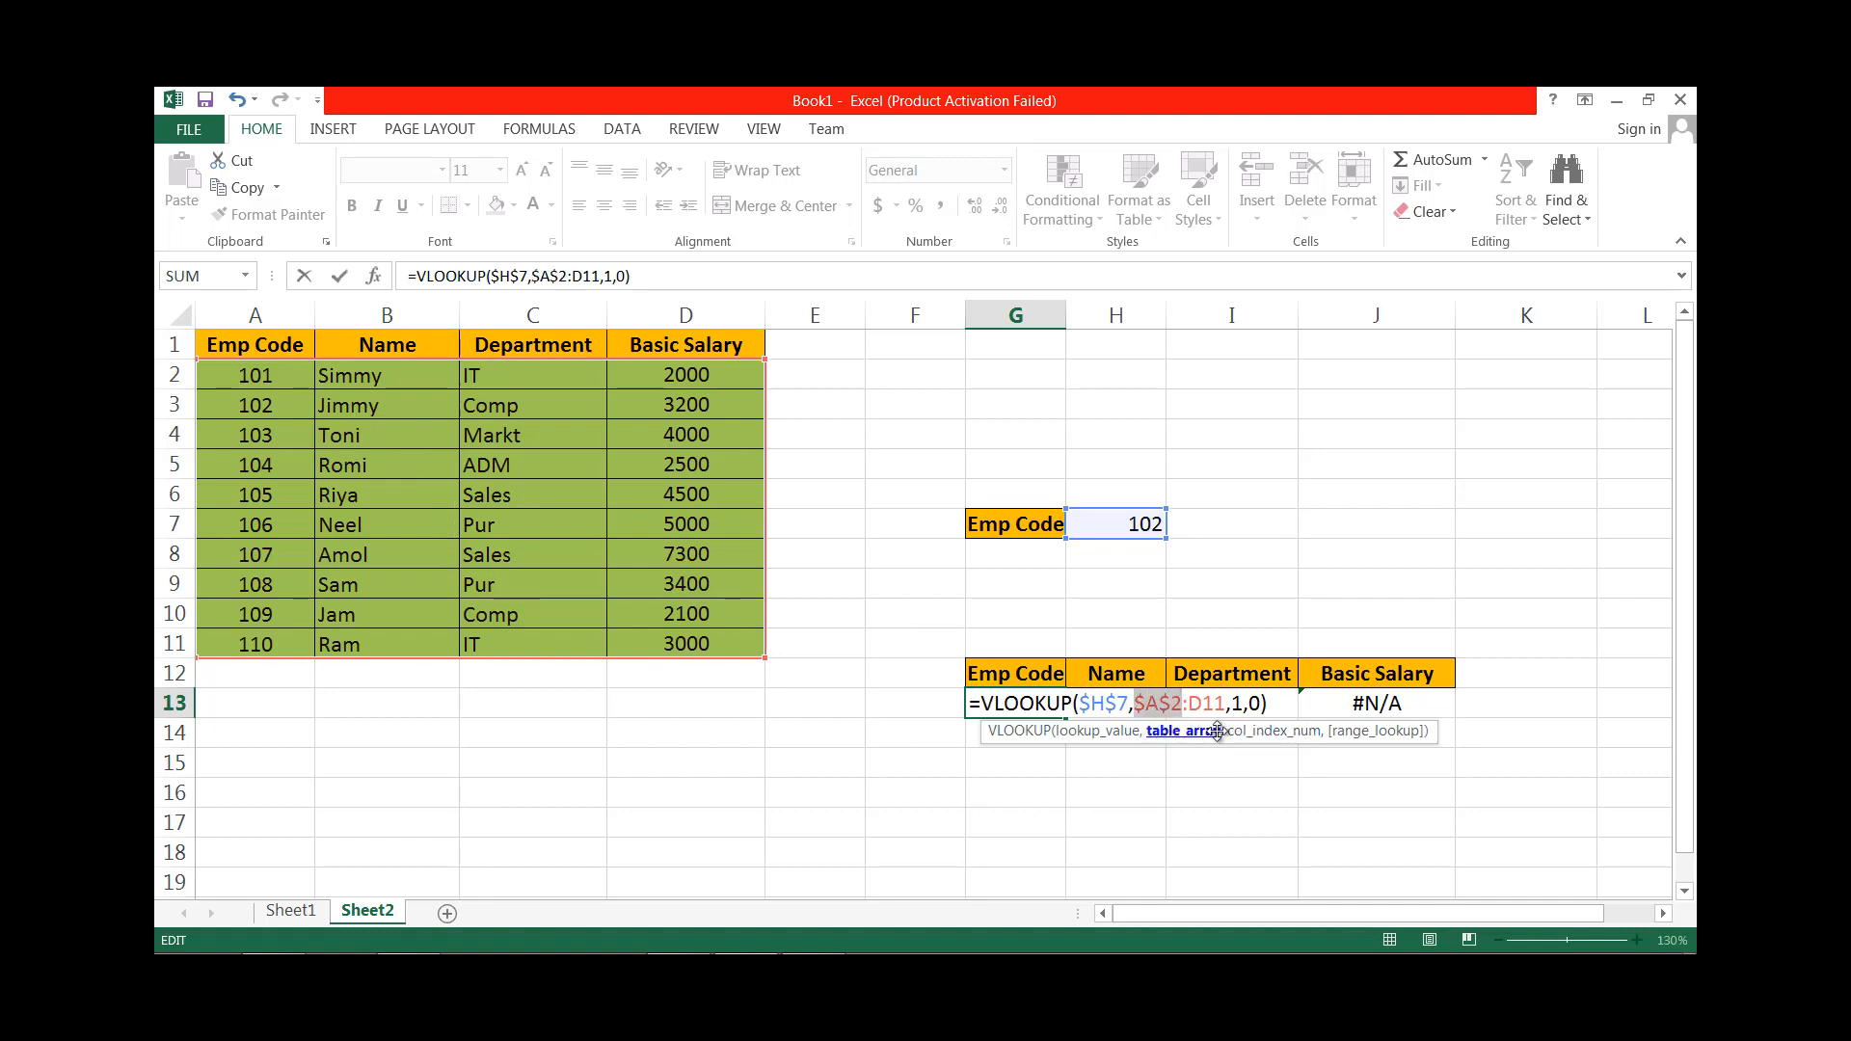
# Replace the column index 1 in the G13 formula with colums(A2:B2).
pyautogui.doubleClick(1238, 704)
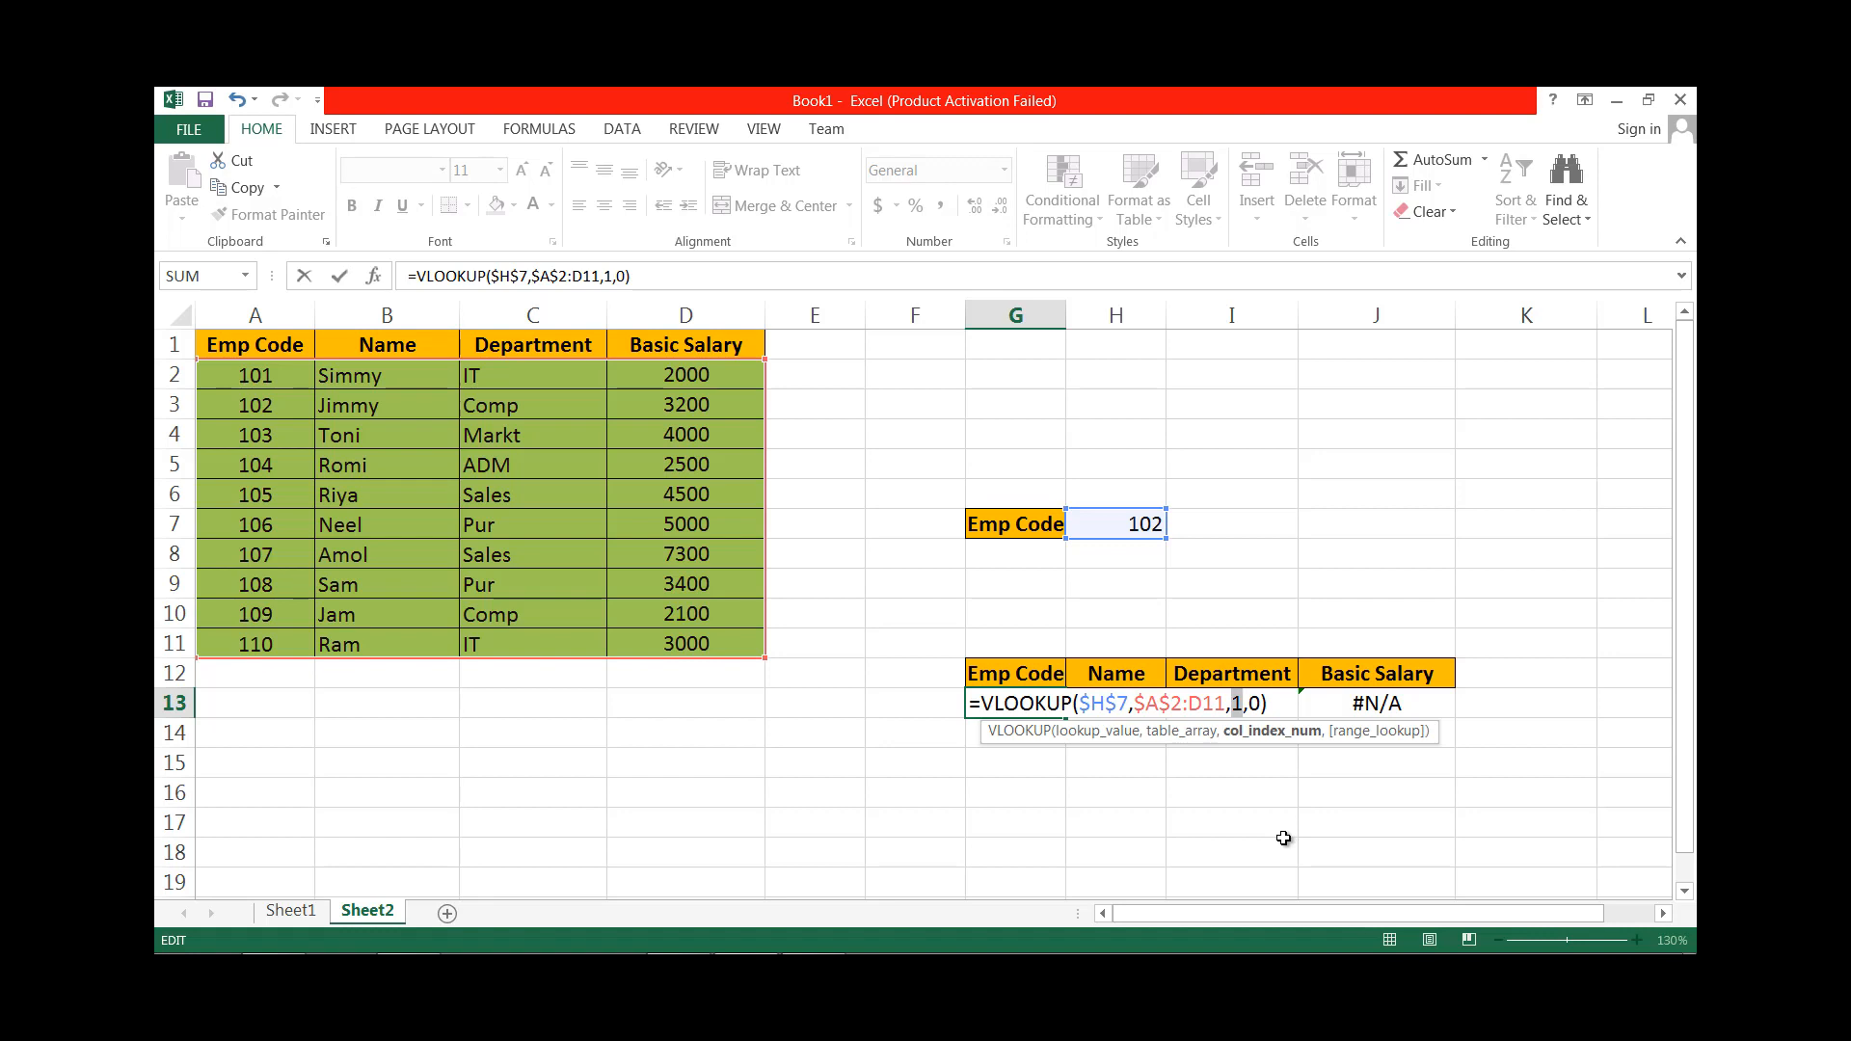
pyautogui.write('col')
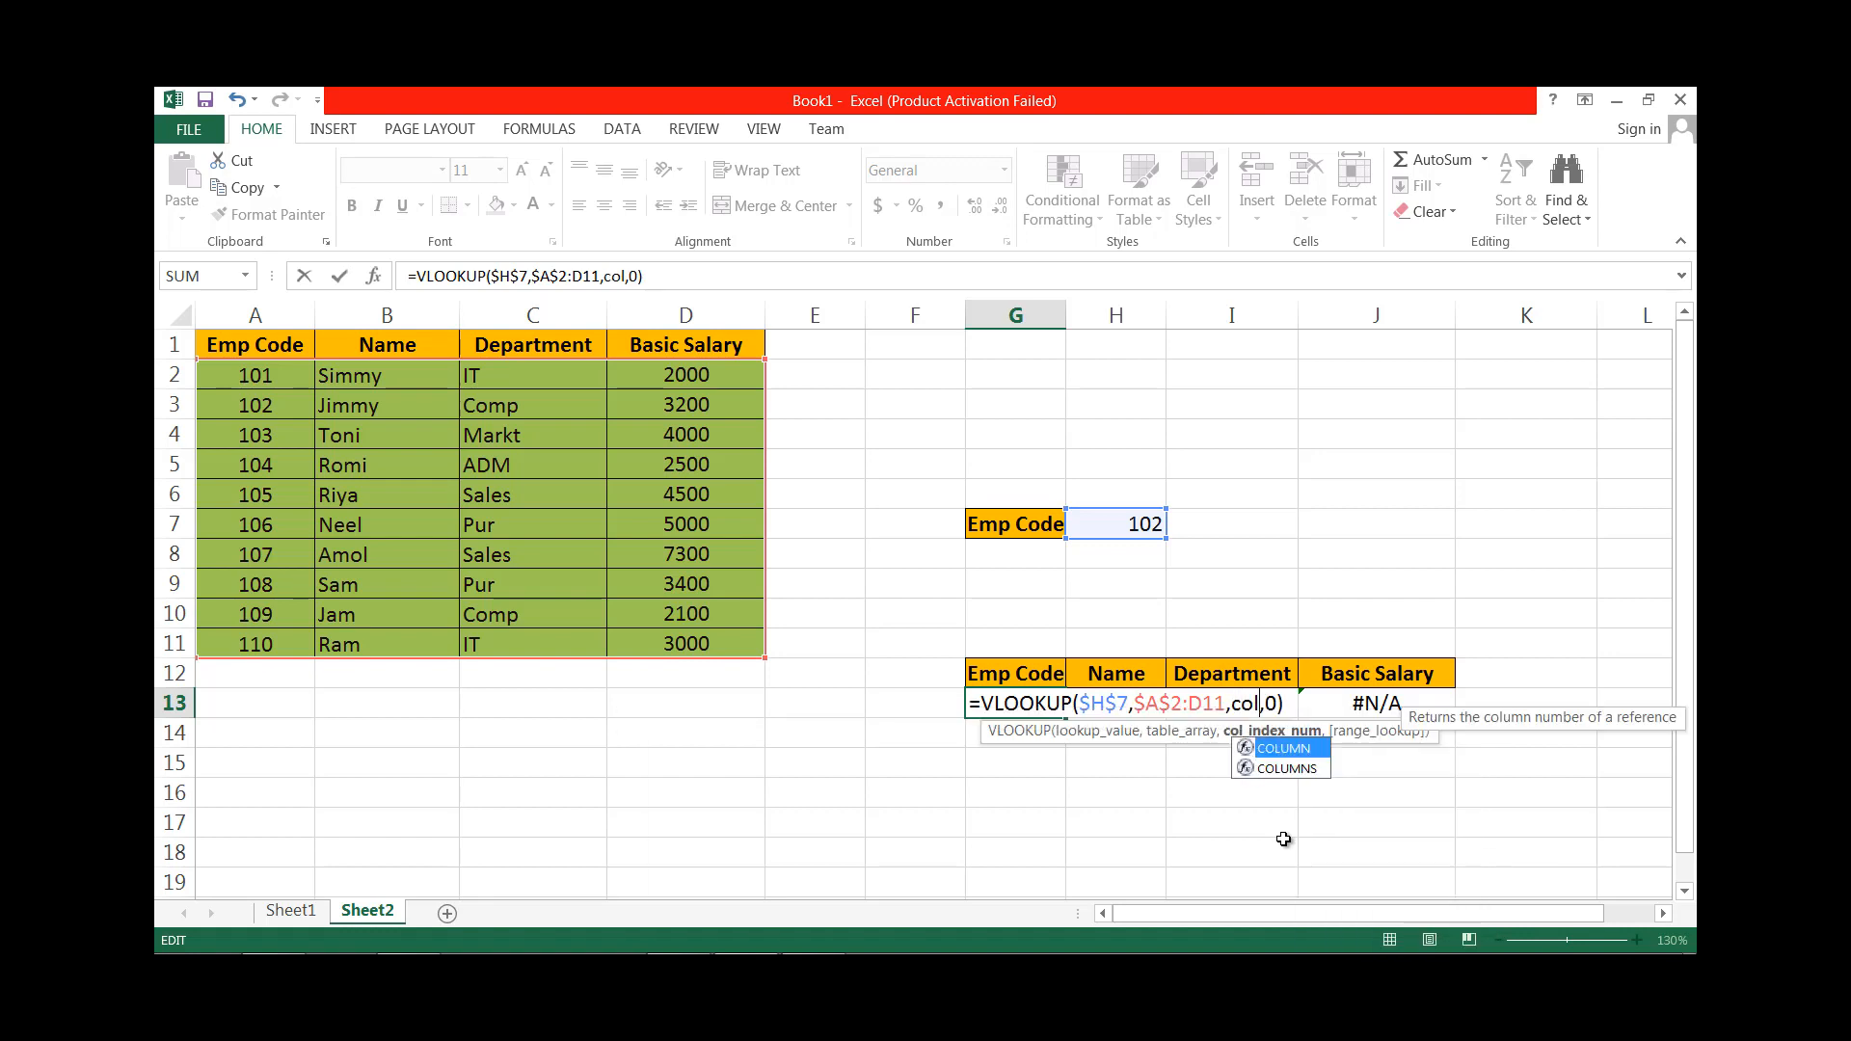
pyautogui.write('ums')
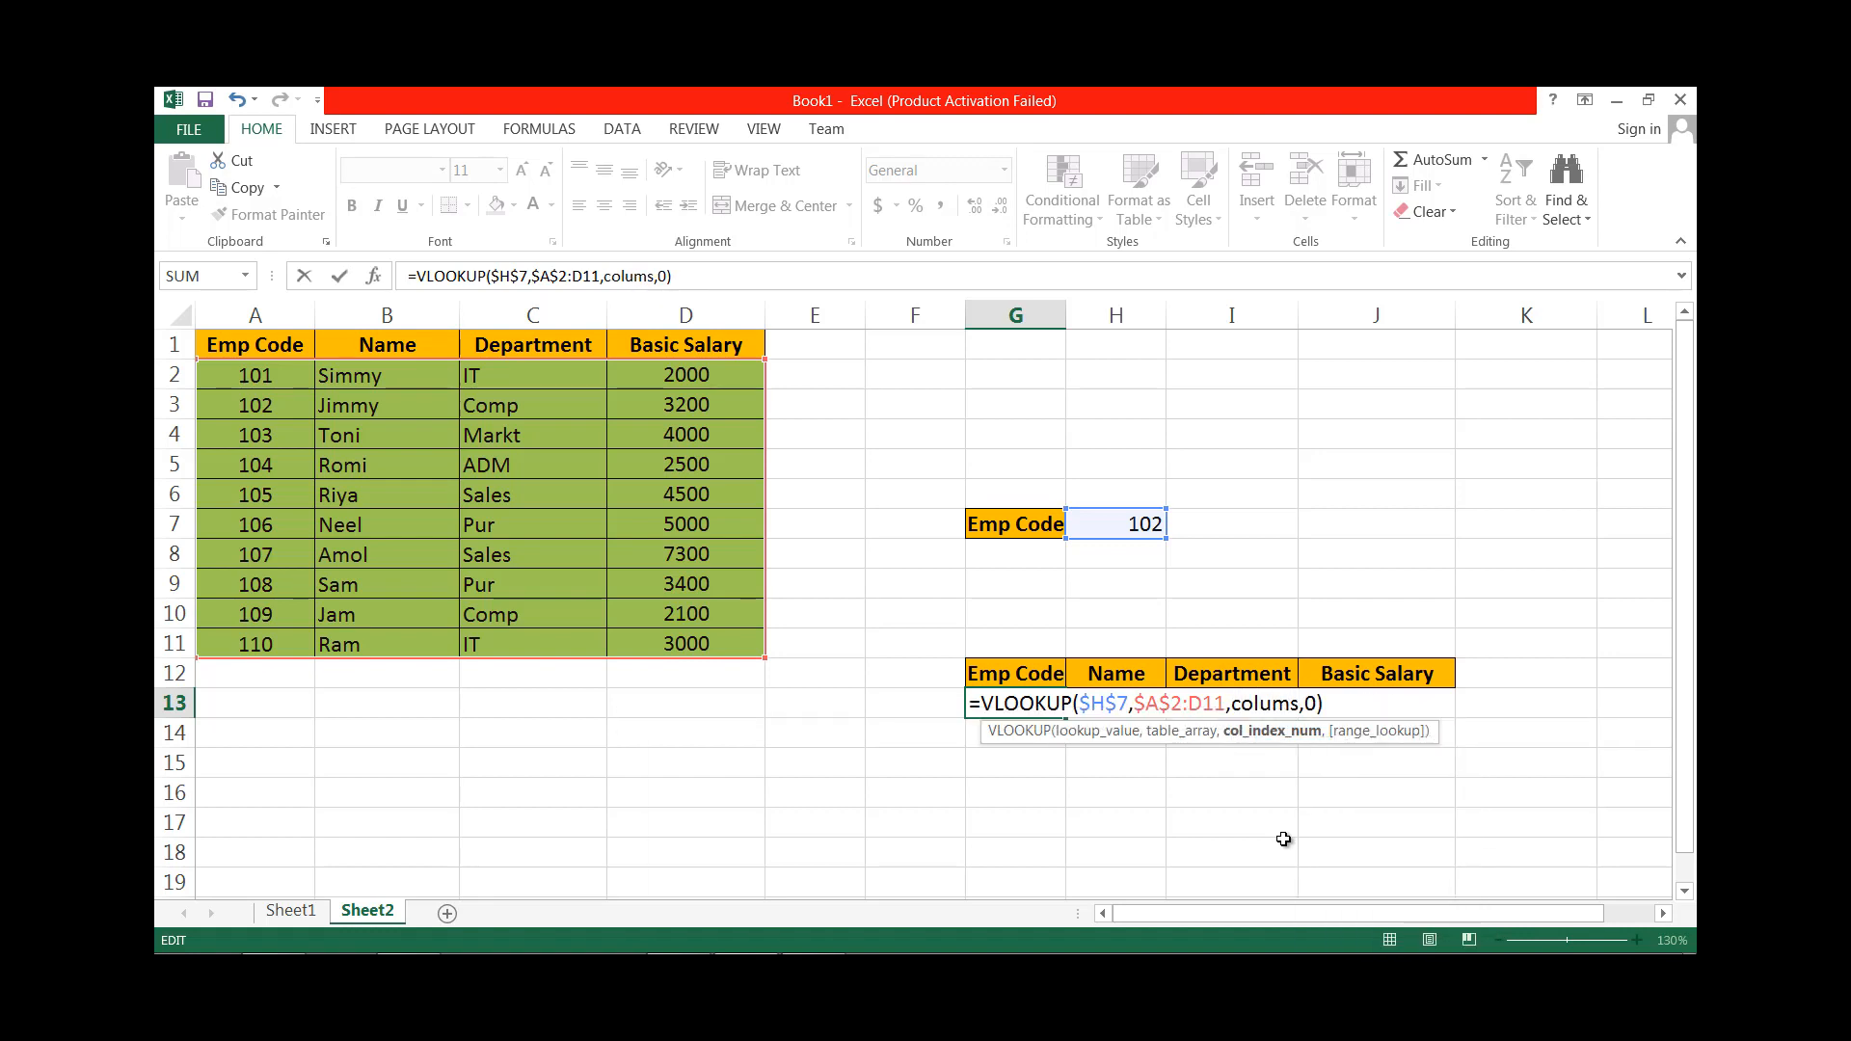
pyautogui.write('(')
pyautogui.click(291, 386)
pyautogui.moveTo(291, 386); pyautogui.dragTo(345, 385)
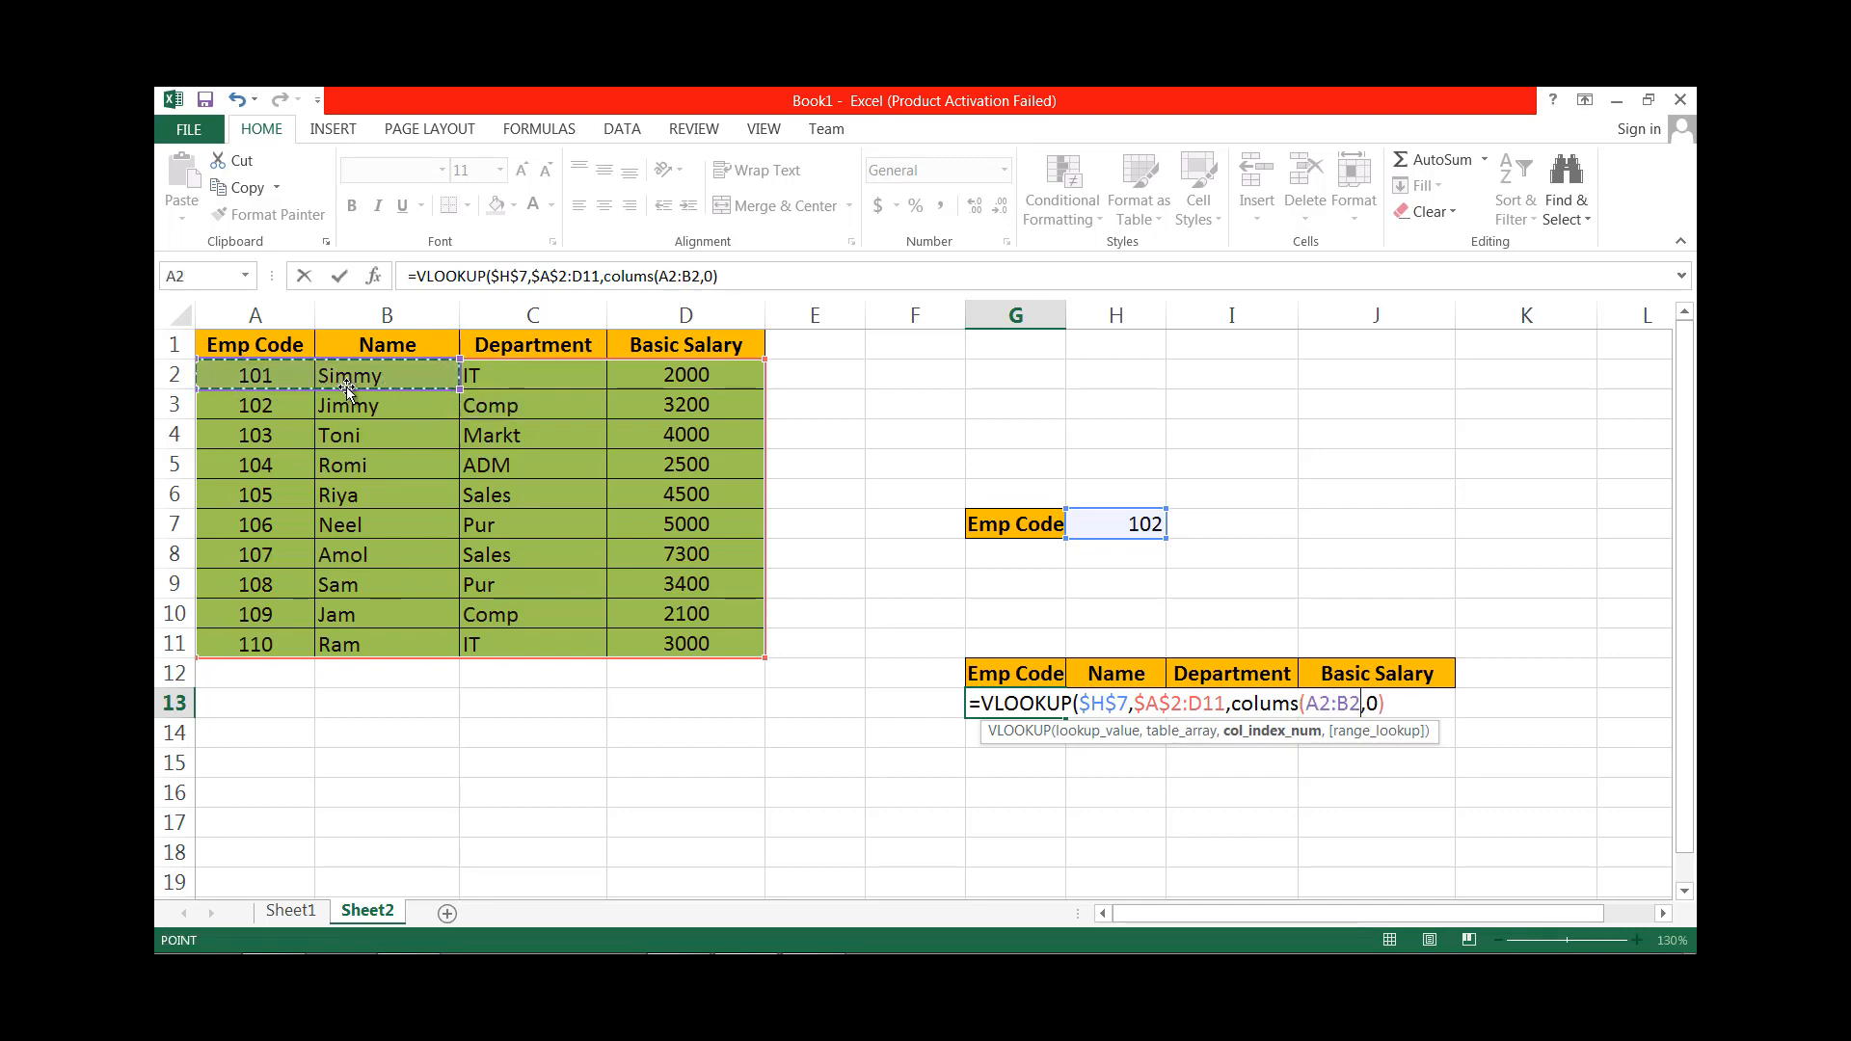
pyautogui.write(')')
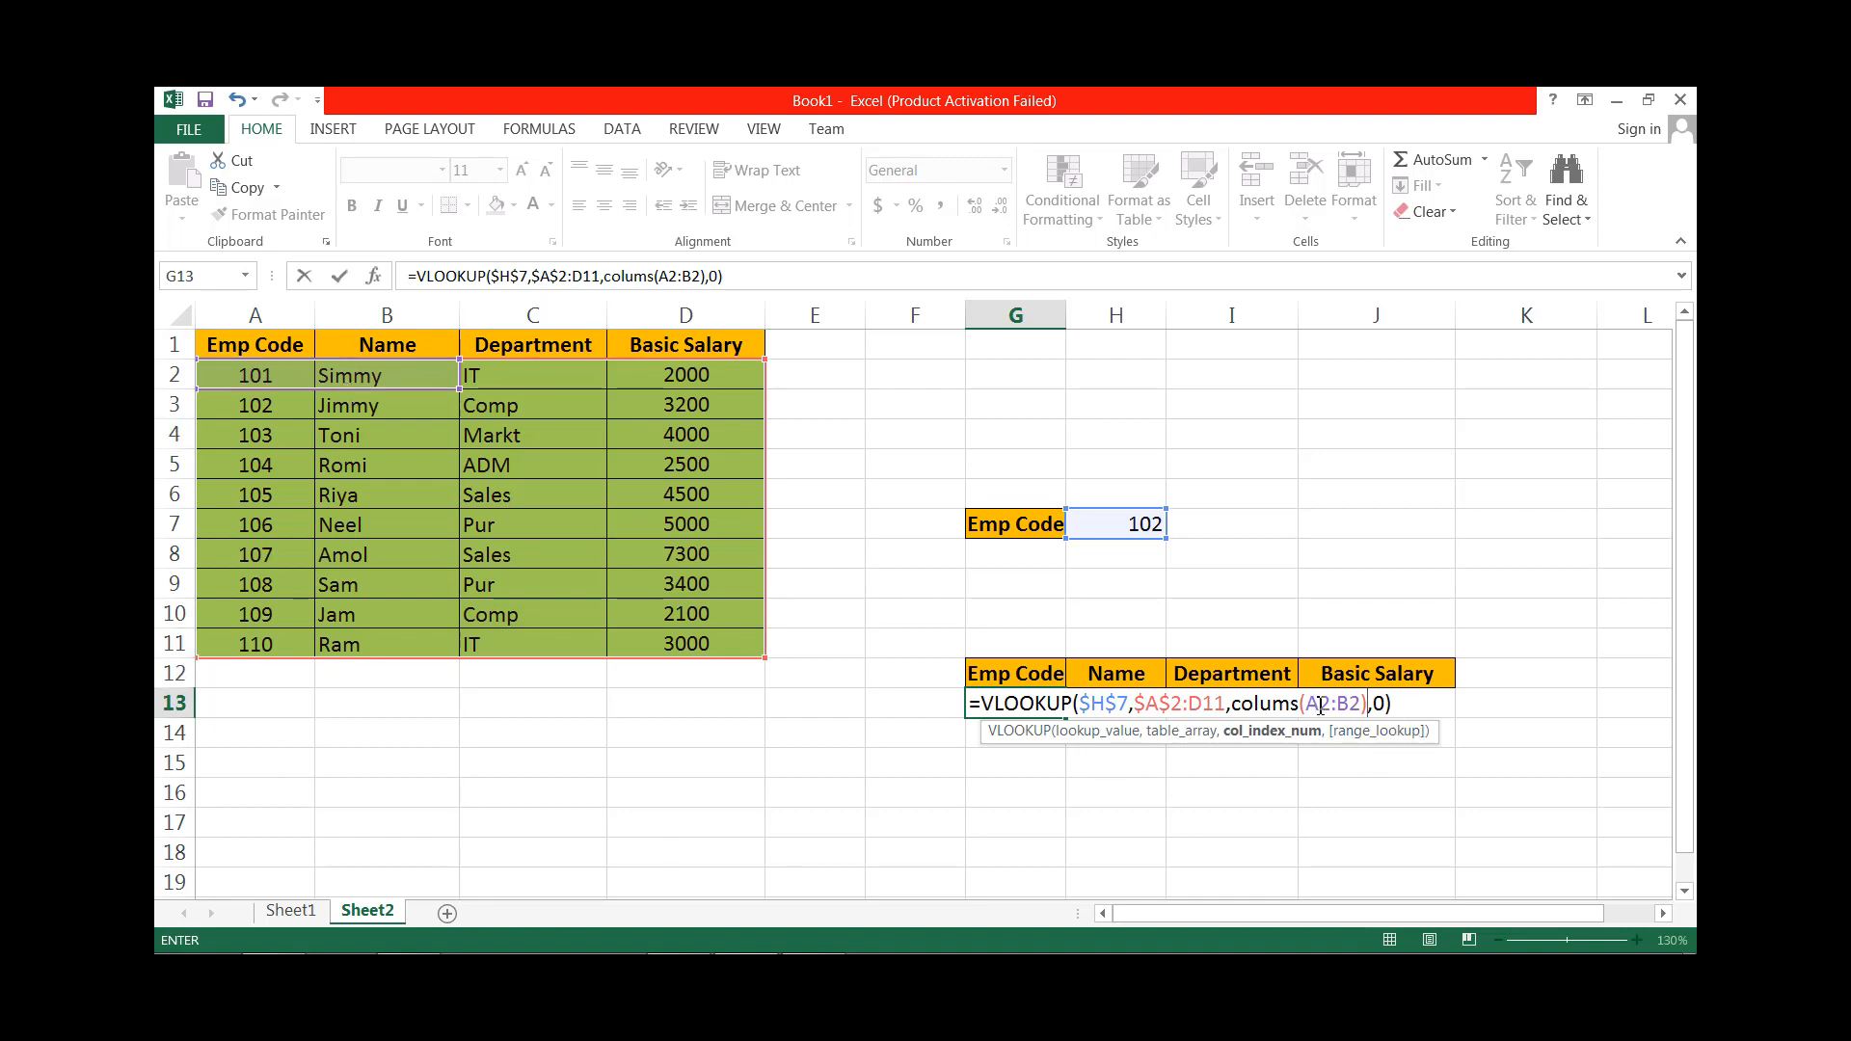
# Anchor the start of the range inside colums as $A$2:B2 and commit the G13 formula.
pyautogui.press('F2')
pyautogui.press('F4')
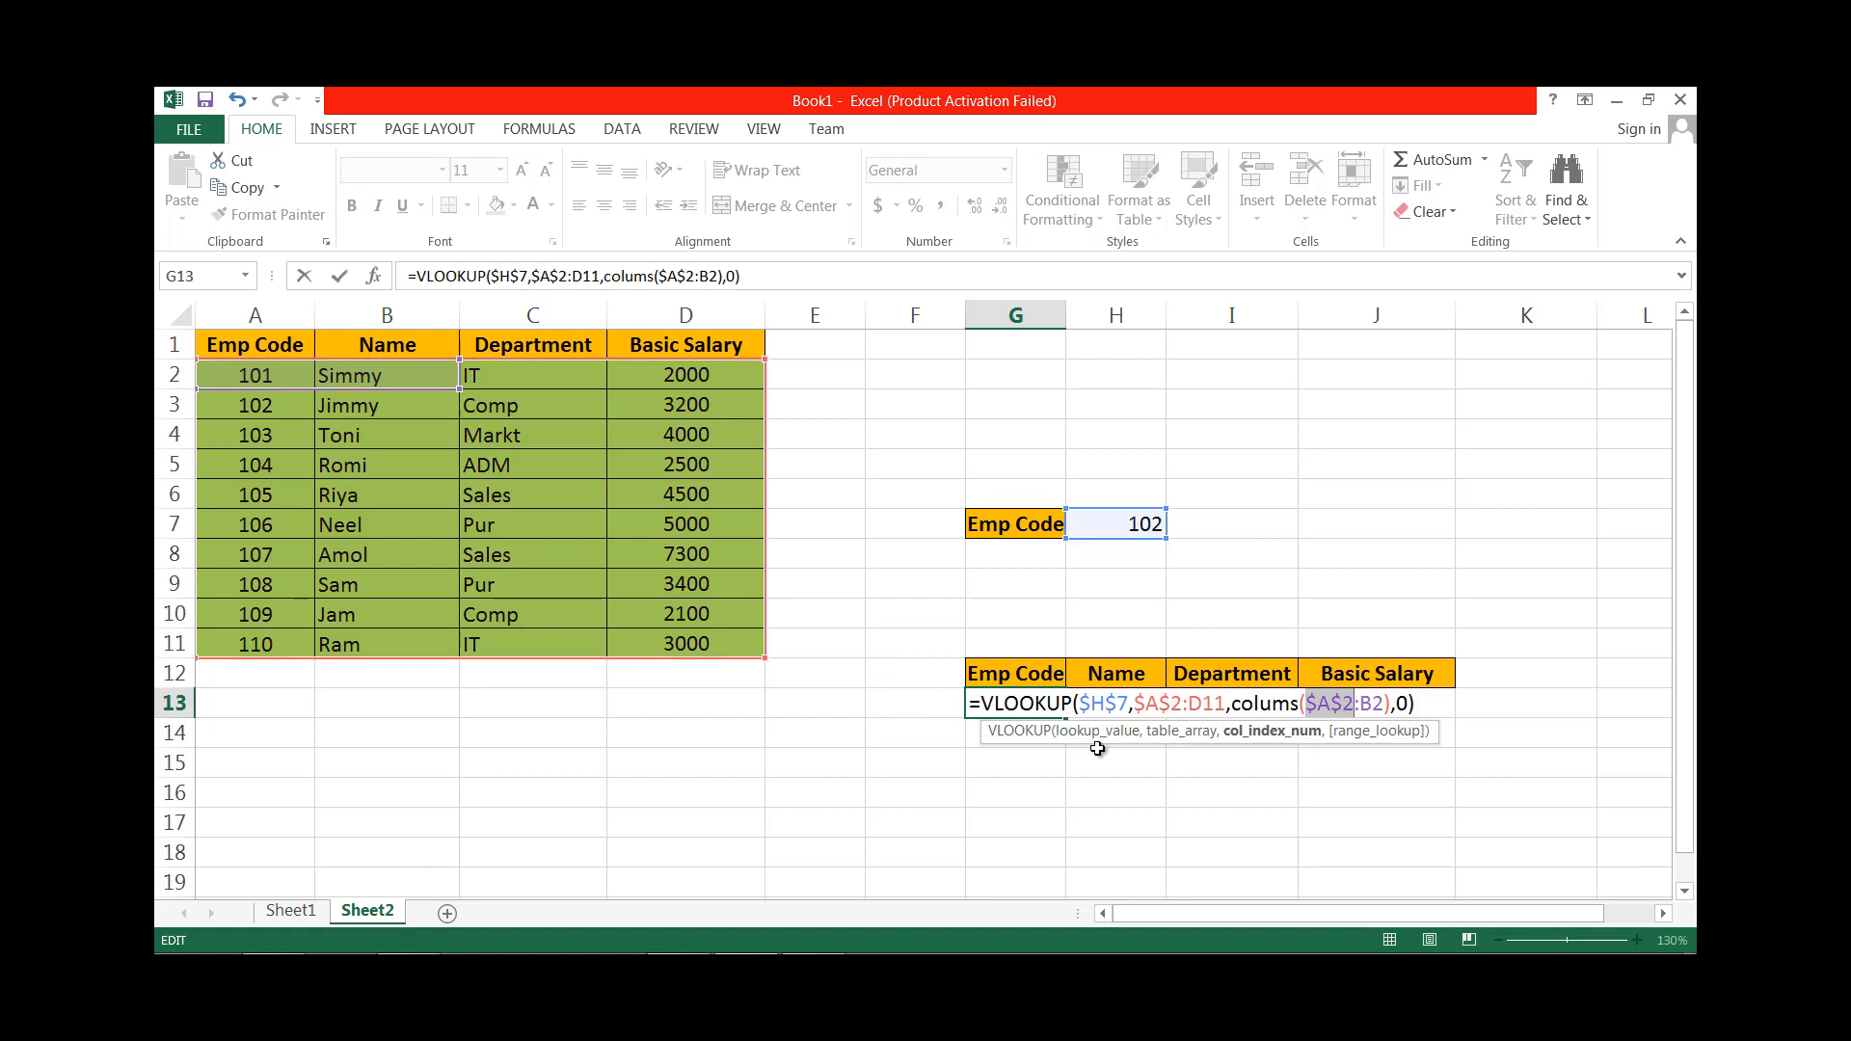
pyautogui.press('Return')
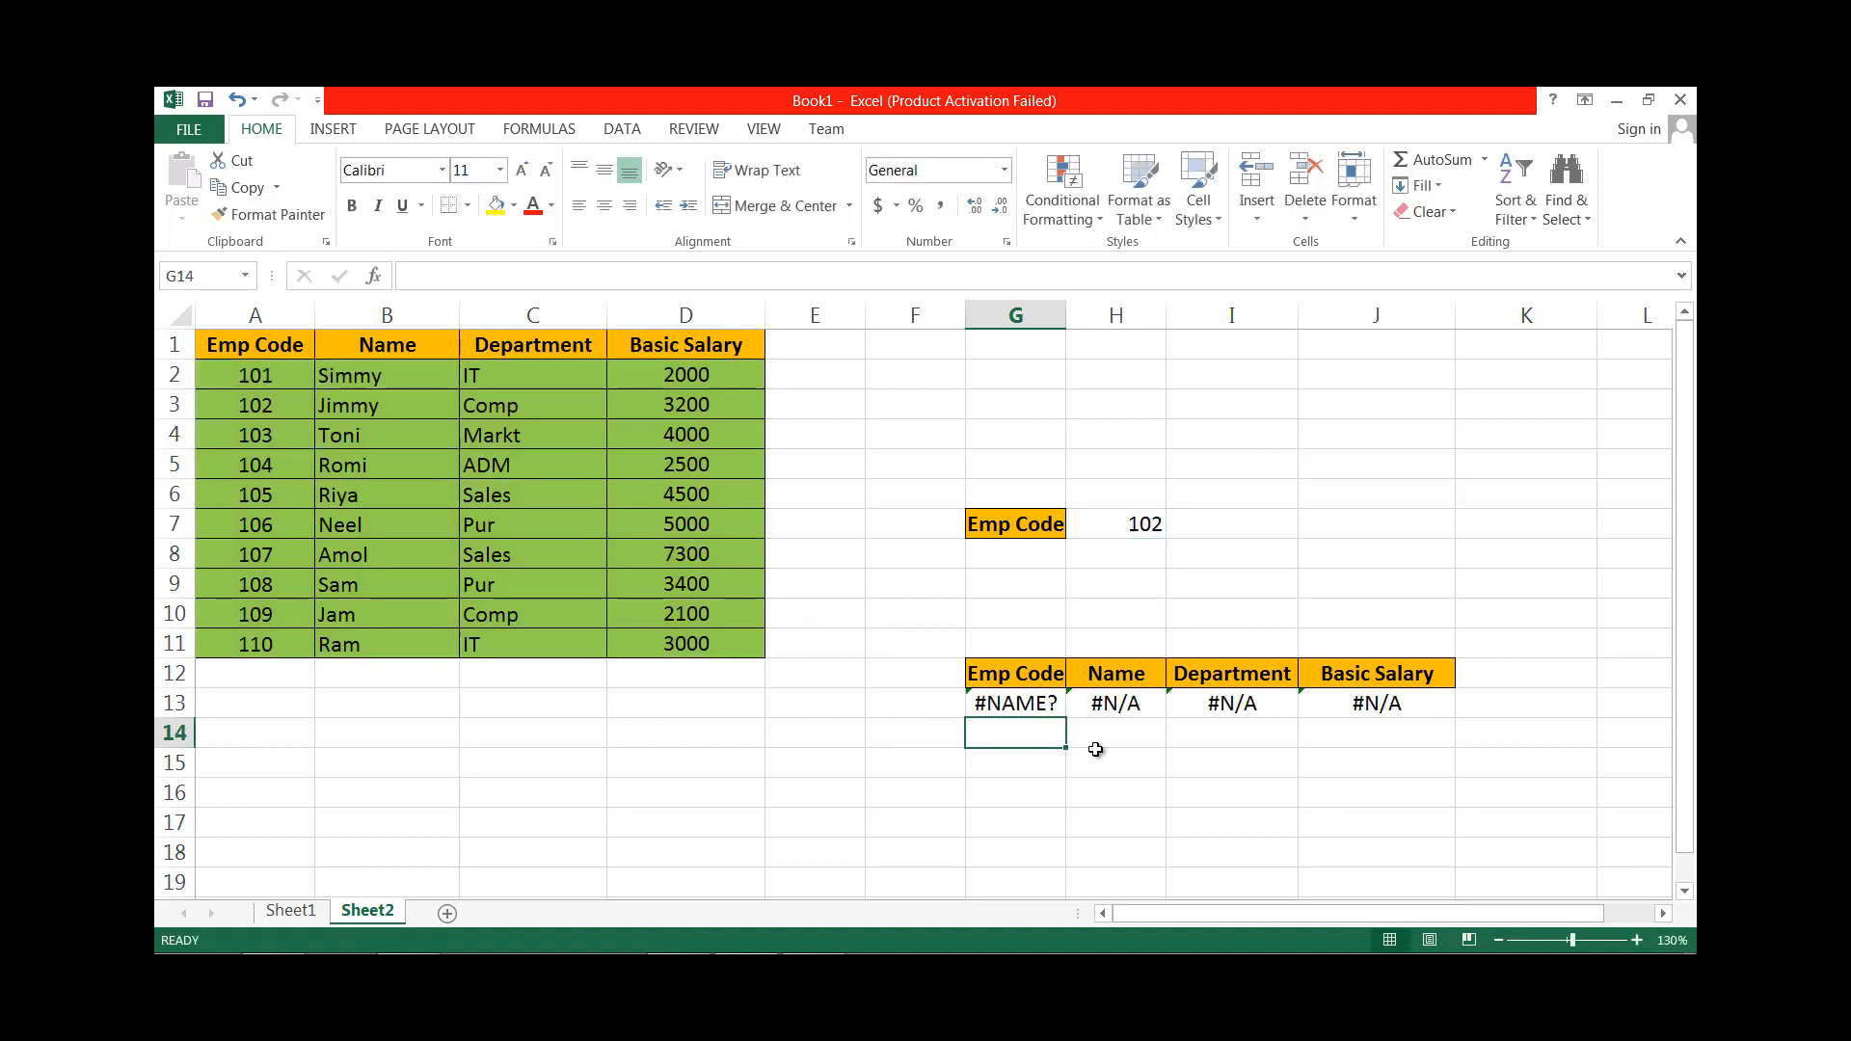
# Reopen the G13 formula for editing and go through its lookup value and table range arguments.
pyautogui.click(1045, 702)
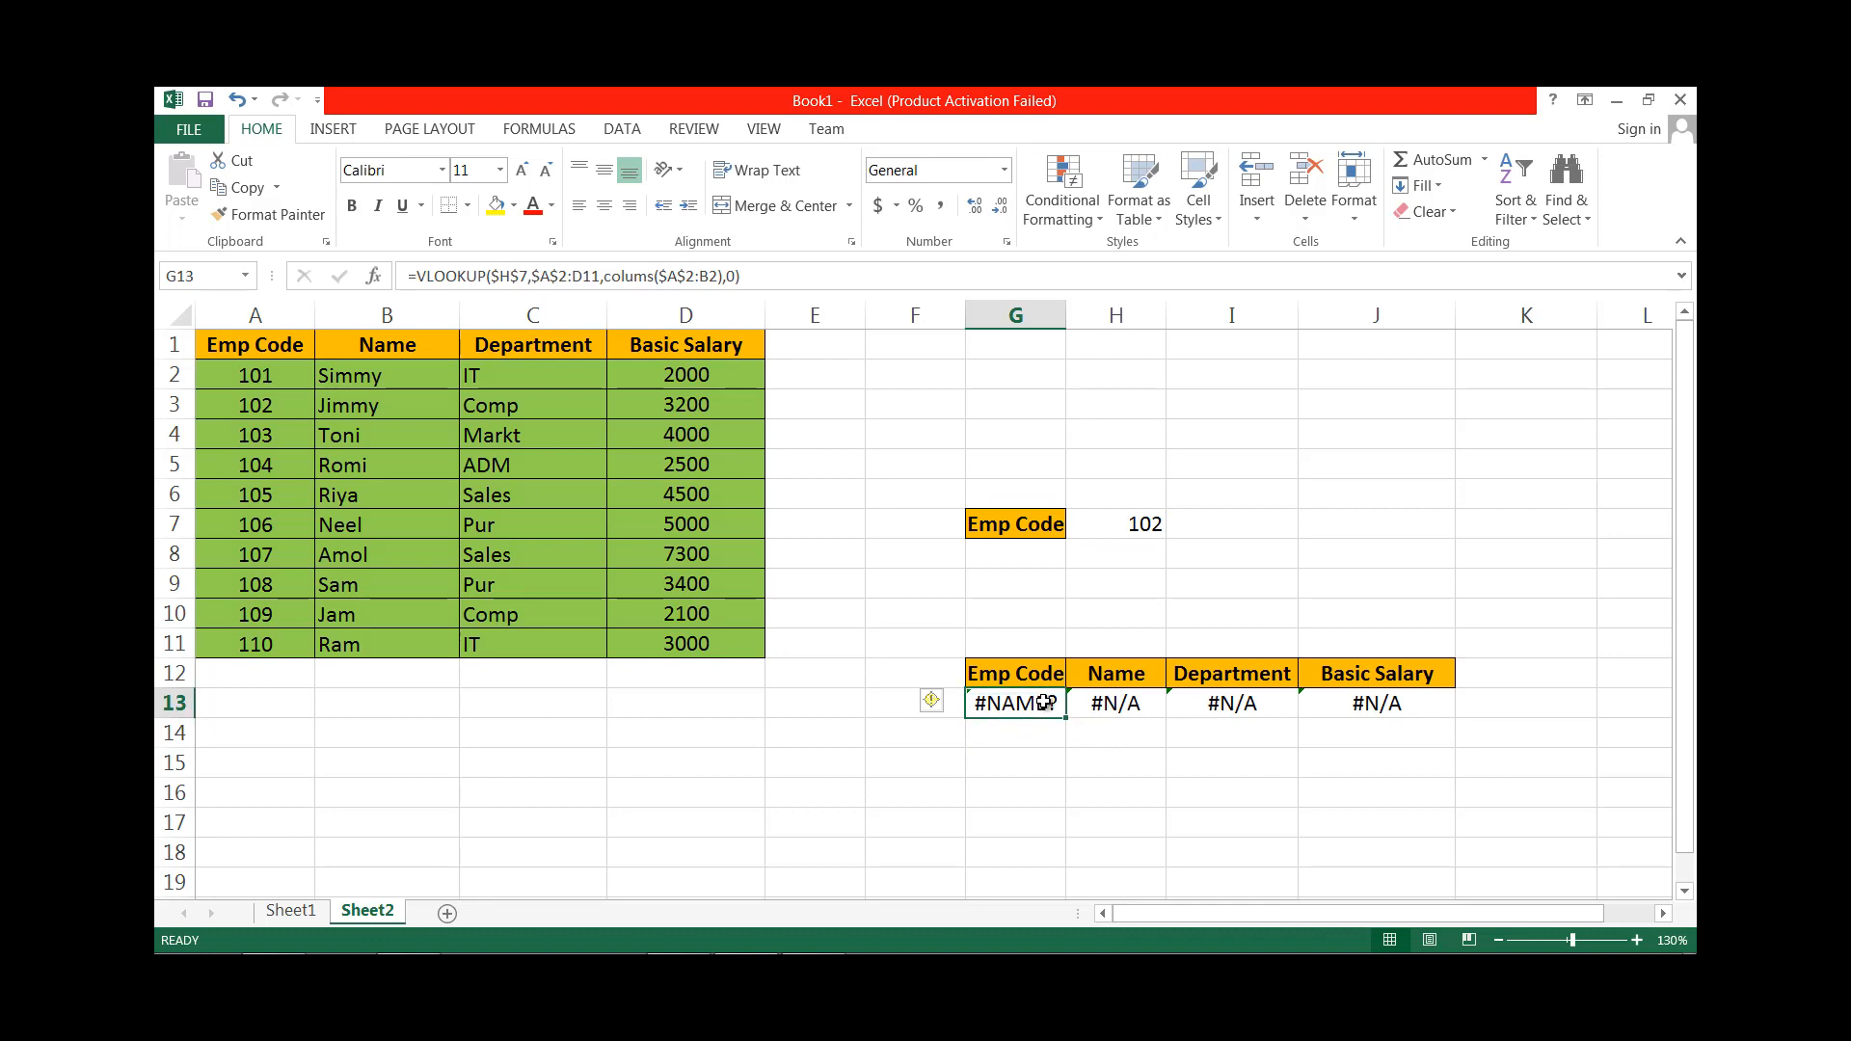
pyautogui.doubleClick(1048, 703)
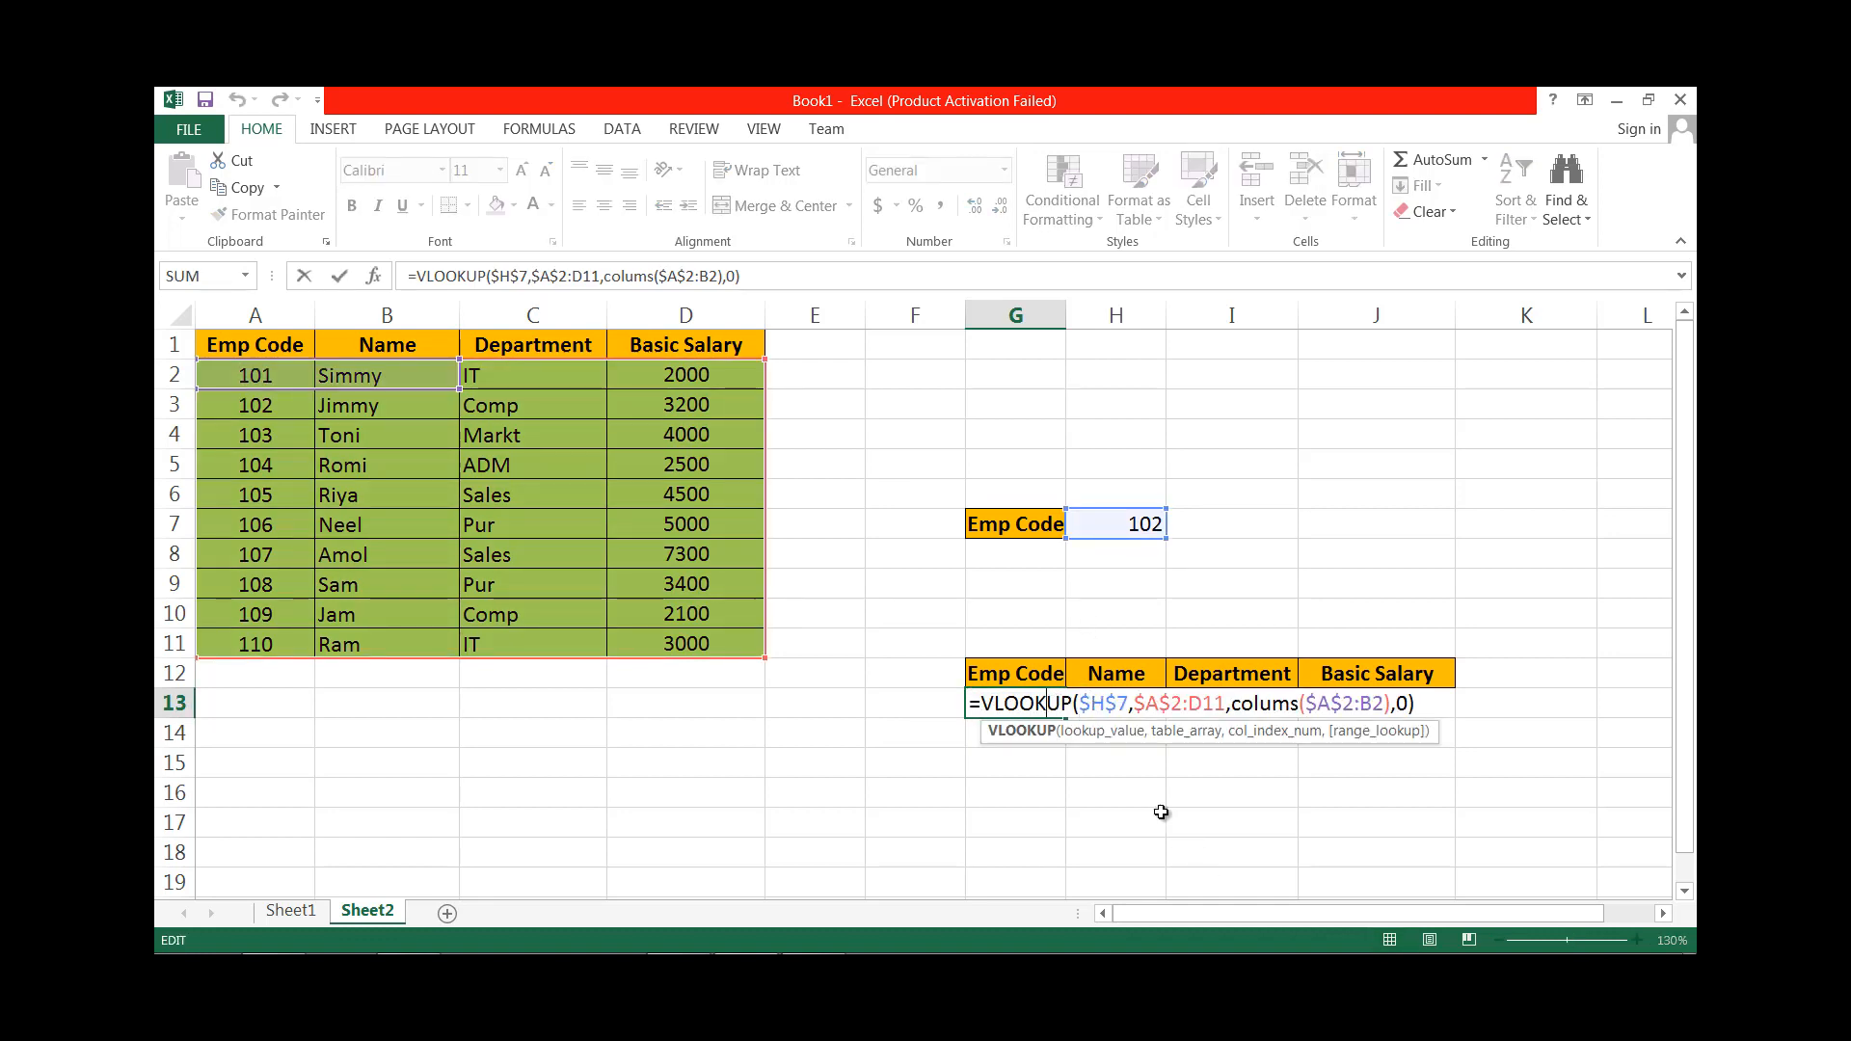
pyautogui.click(1121, 702)
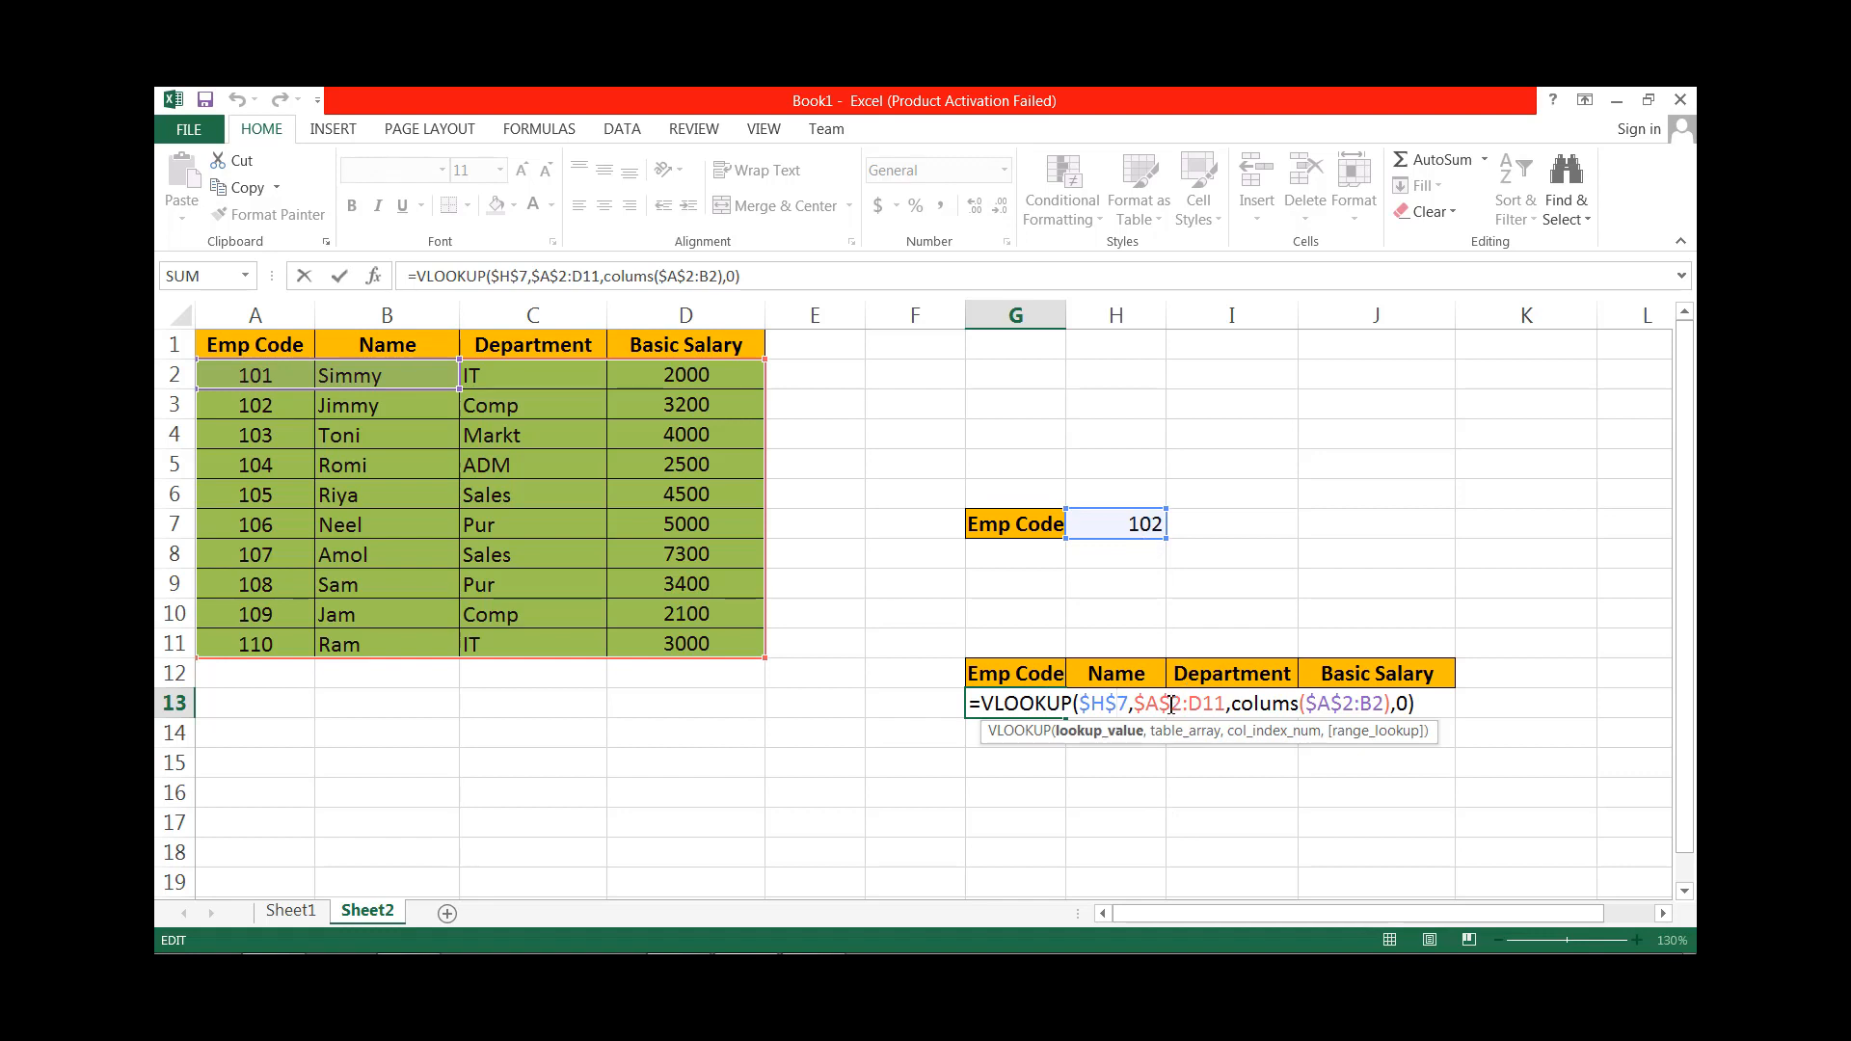
pyautogui.click(1169, 704)
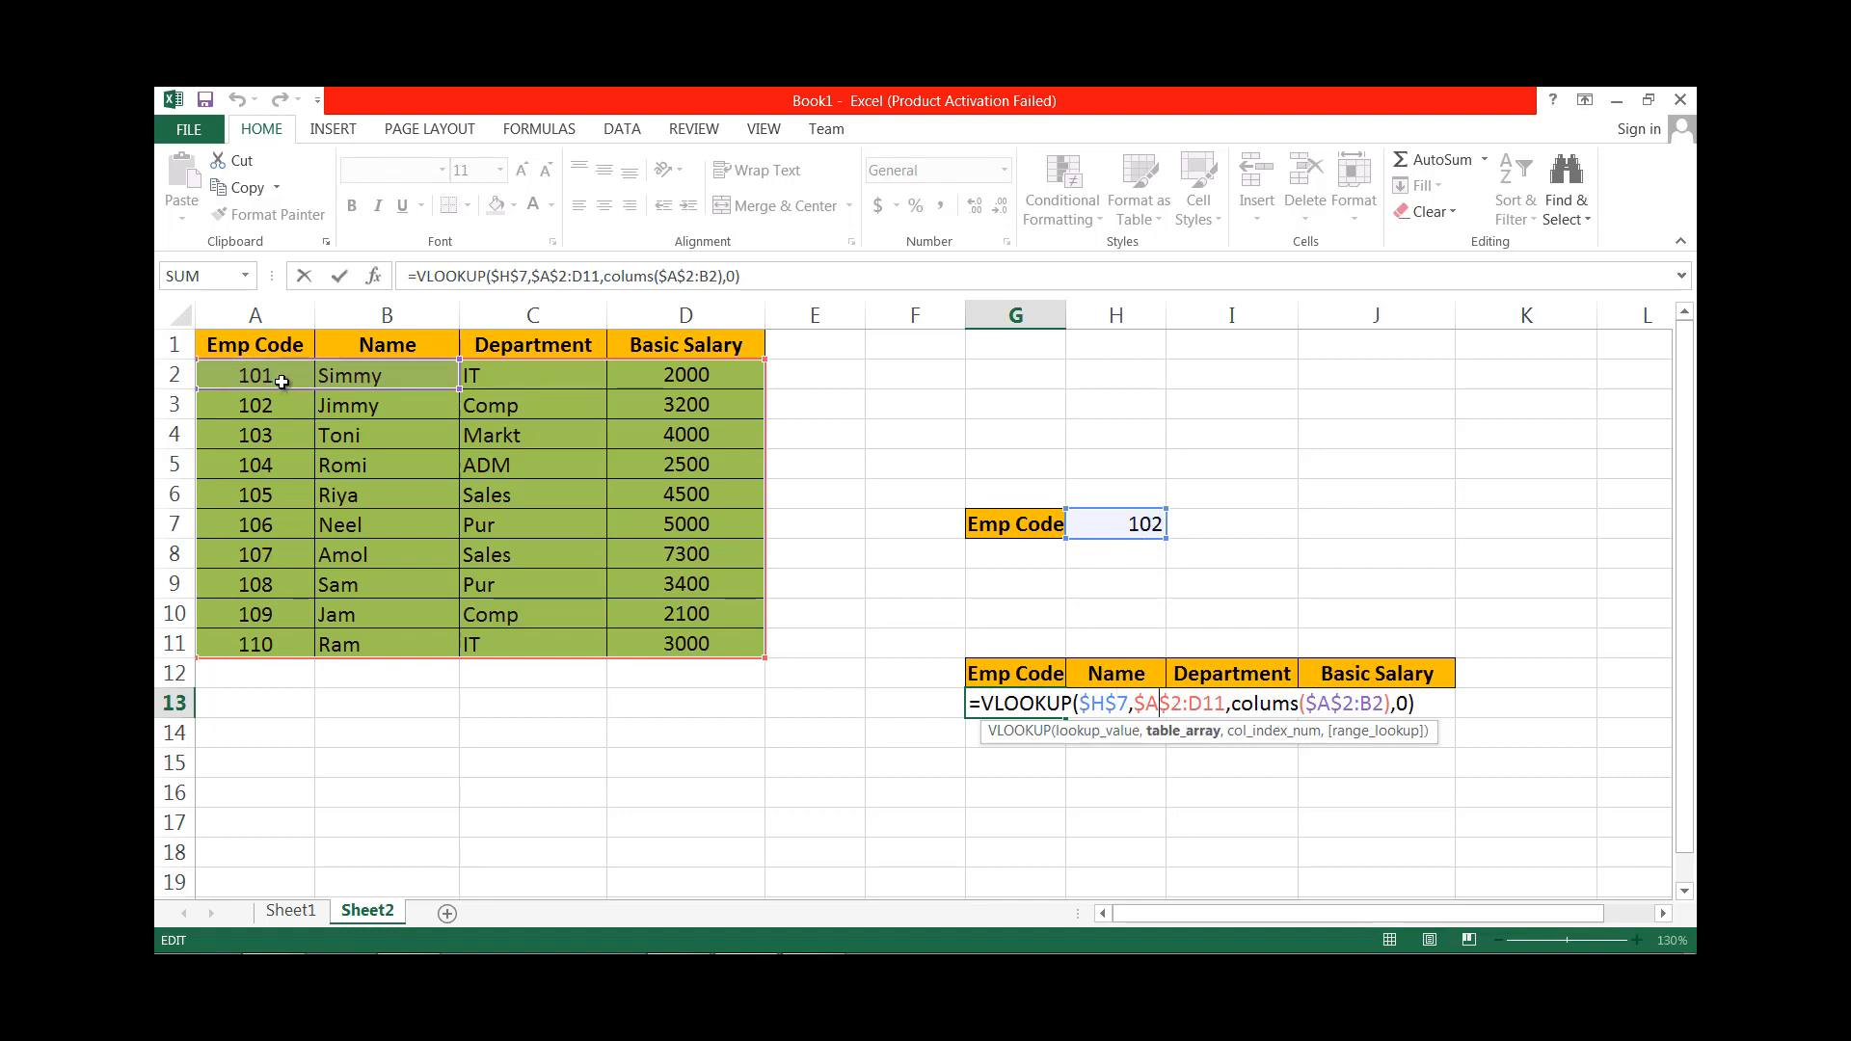
# Copy the colums($A$2:B2) part of the VLOOKUP formula in G13 and enter it as a separate formula in D15.
pyautogui.click(1330, 710)
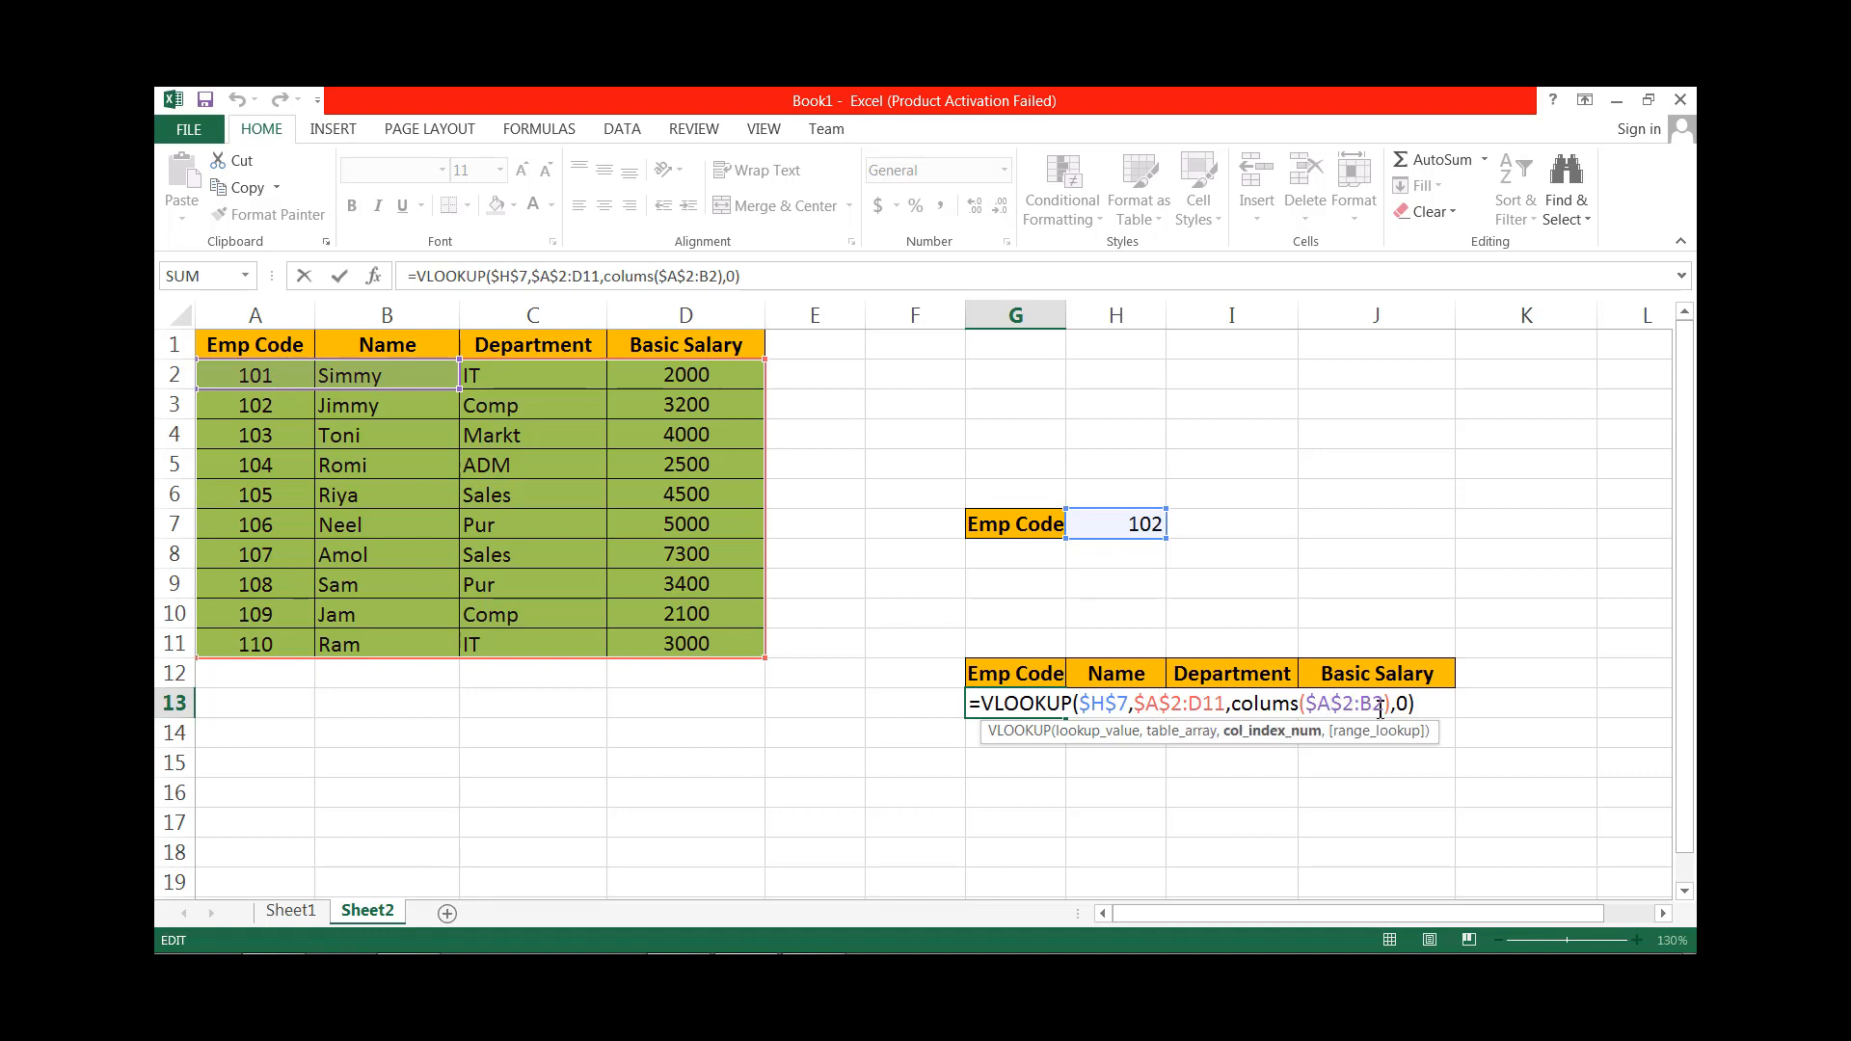
pyautogui.moveTo(1234, 704); pyautogui.dragTo(1391, 707)
pyautogui.hotkey('ctrl', 'c')
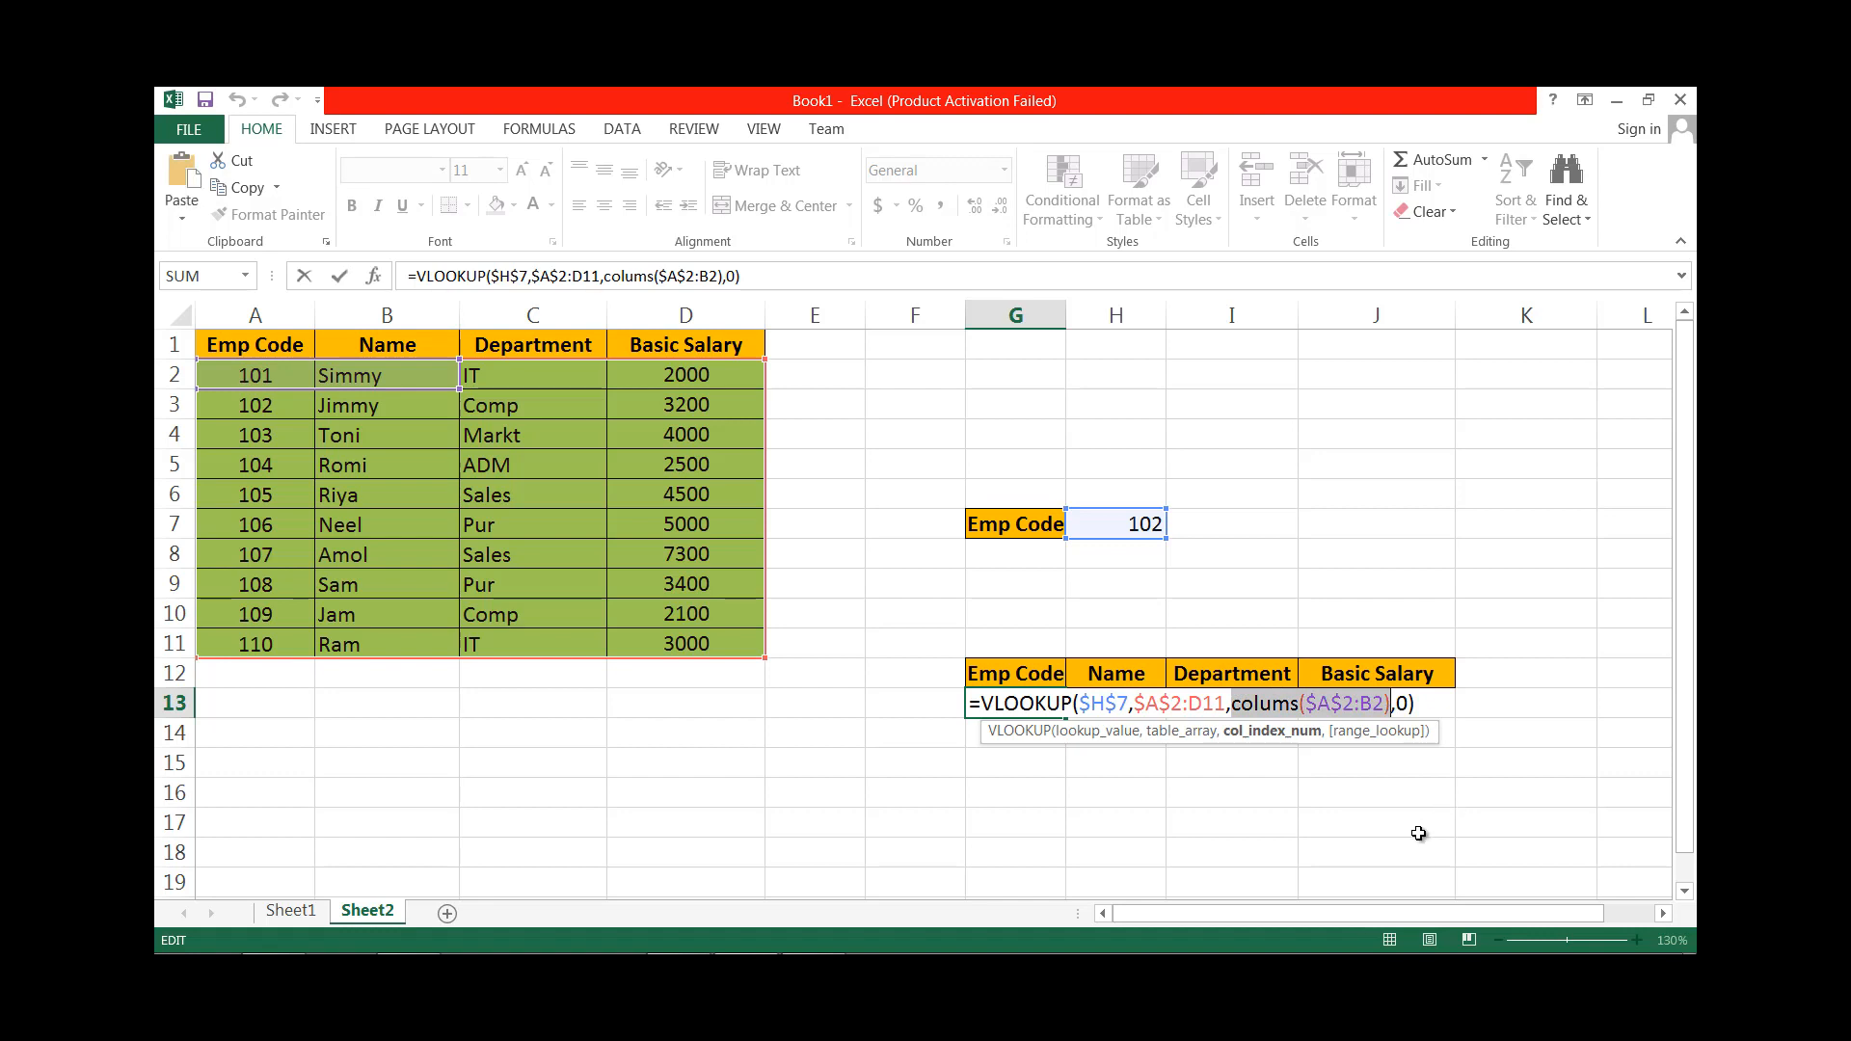
pyautogui.hotkey('ctrl', 'Return')
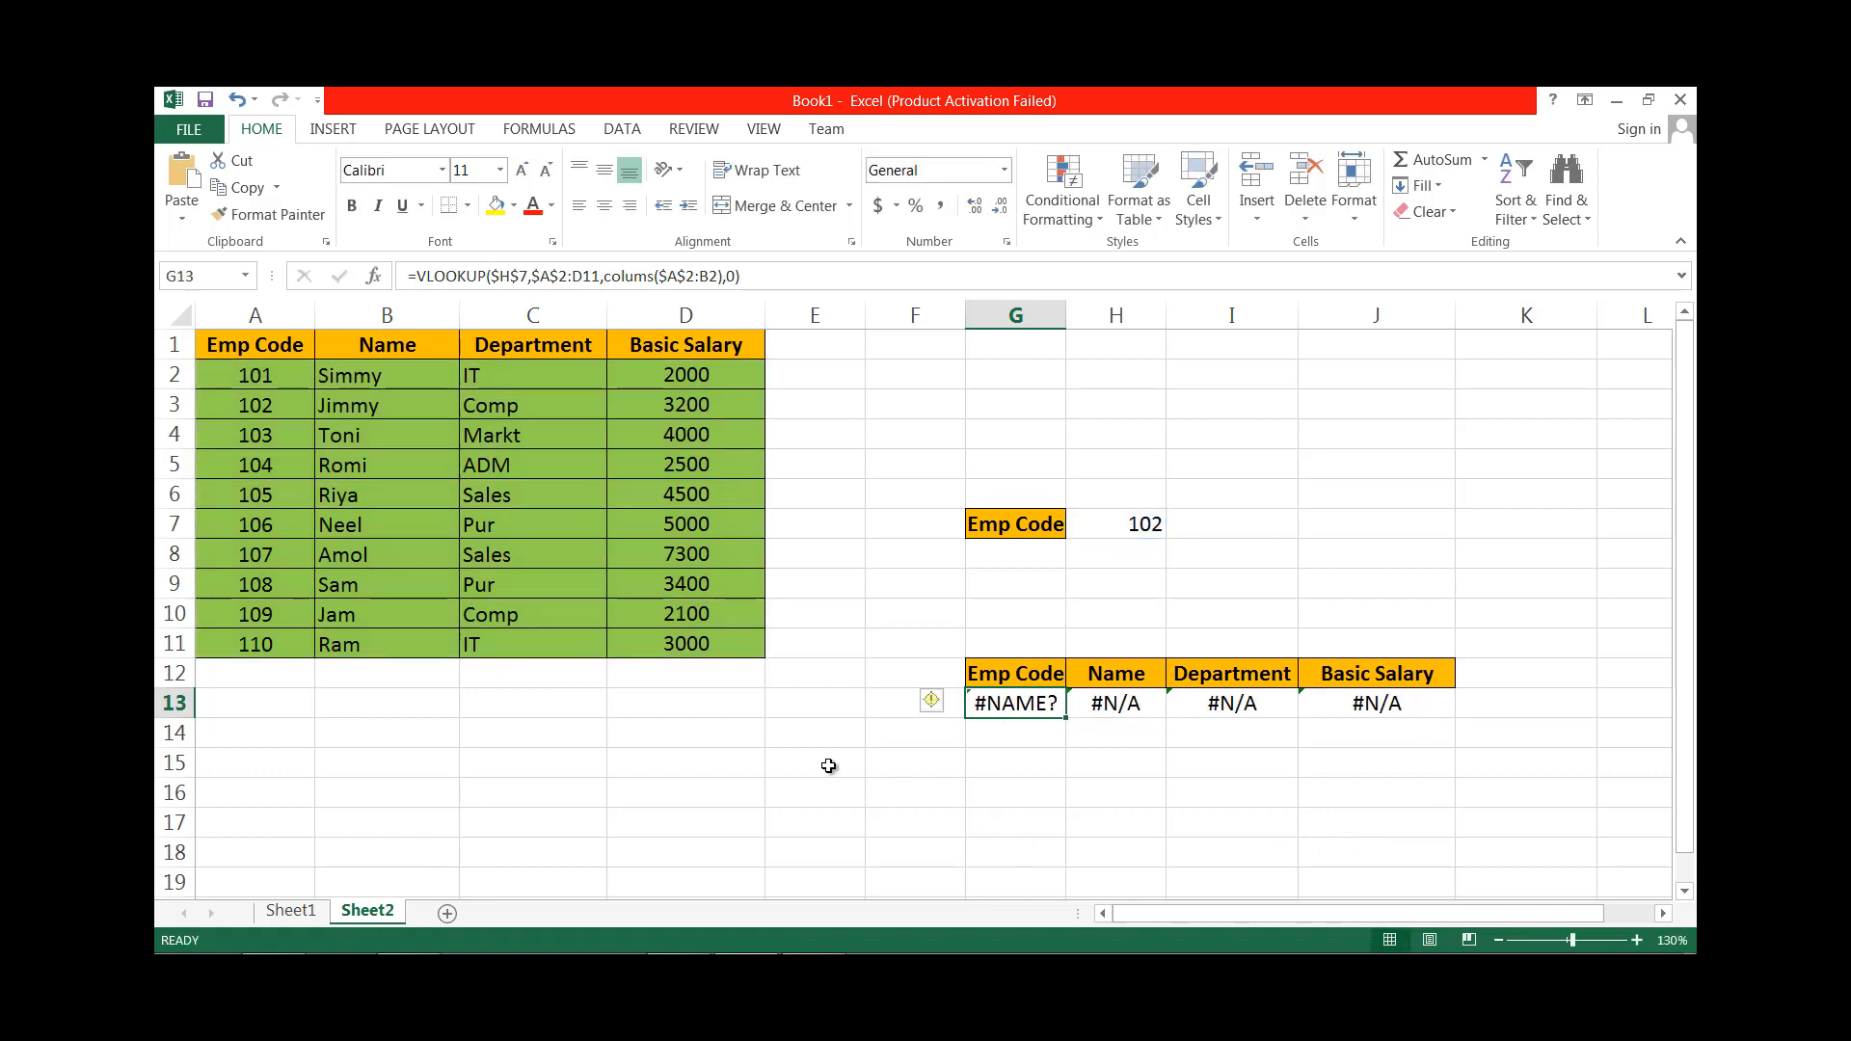
pyautogui.click(685, 758)
pyautogui.write('=')
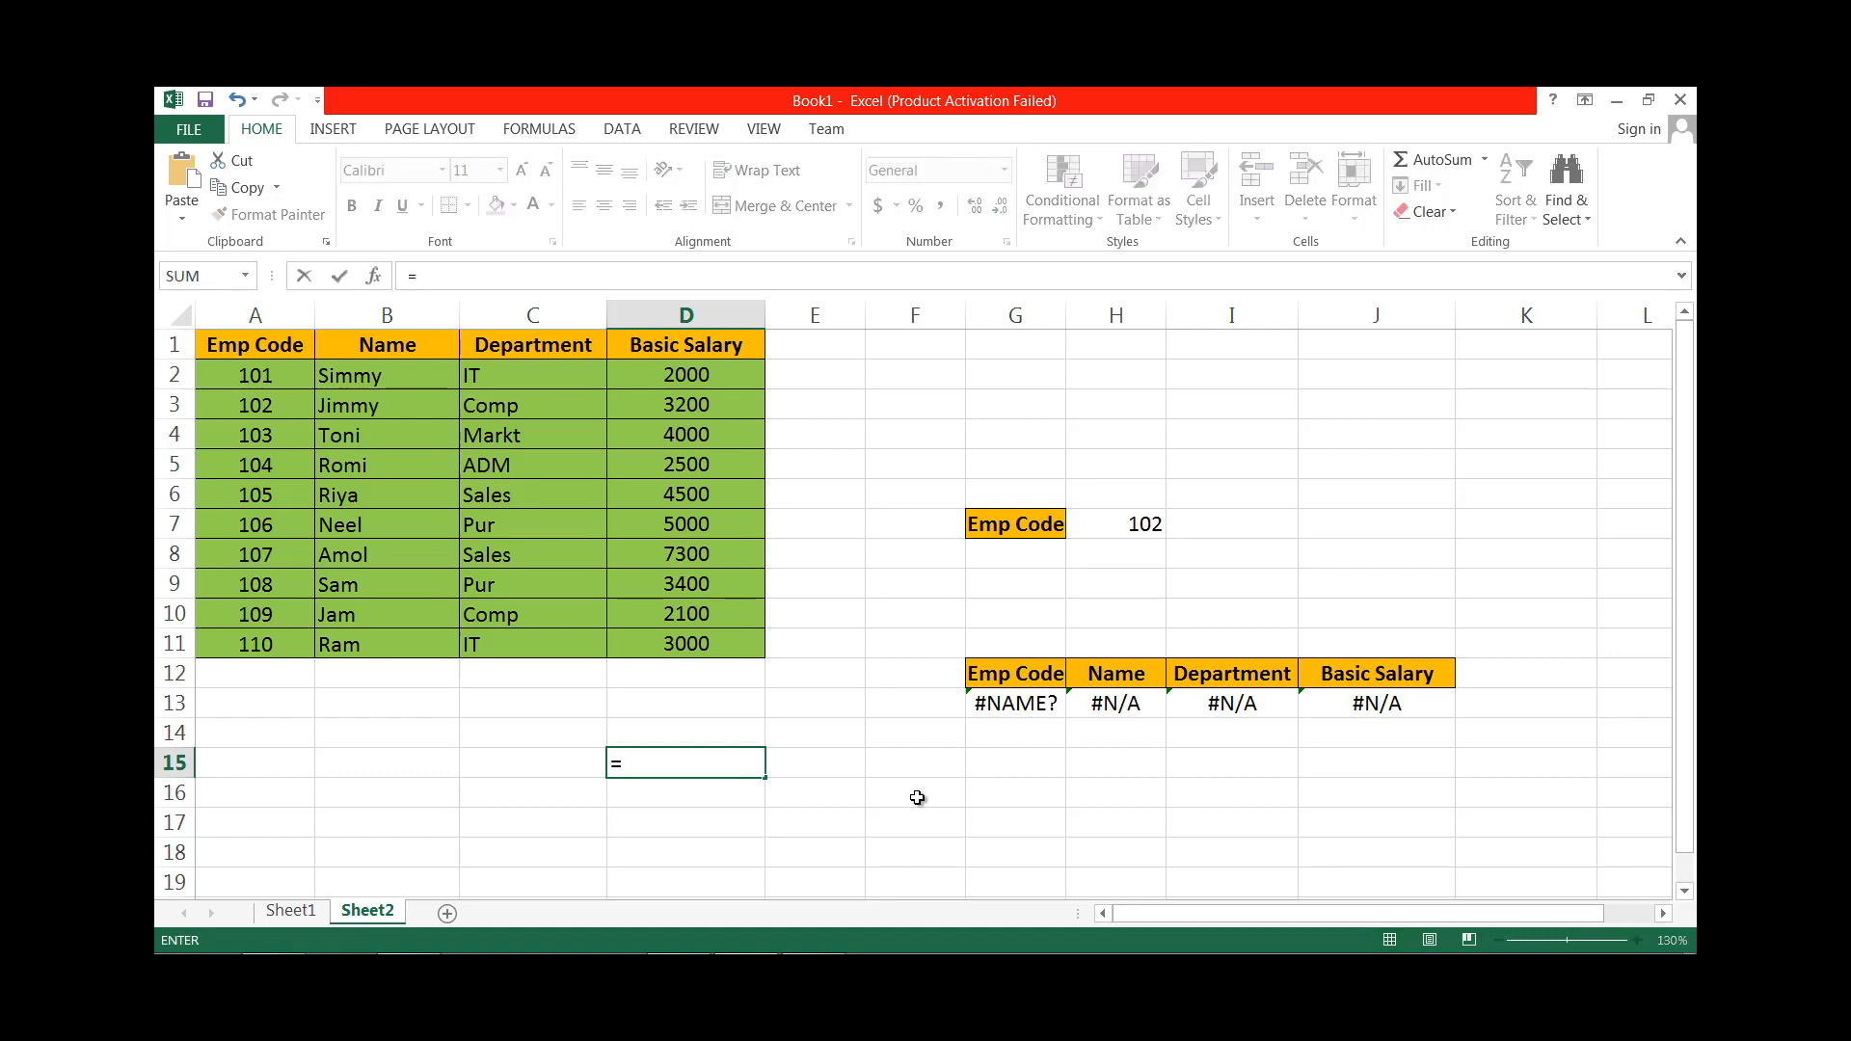
pyautogui.hotkey('ctrl', 'v')
pyautogui.press('Return')
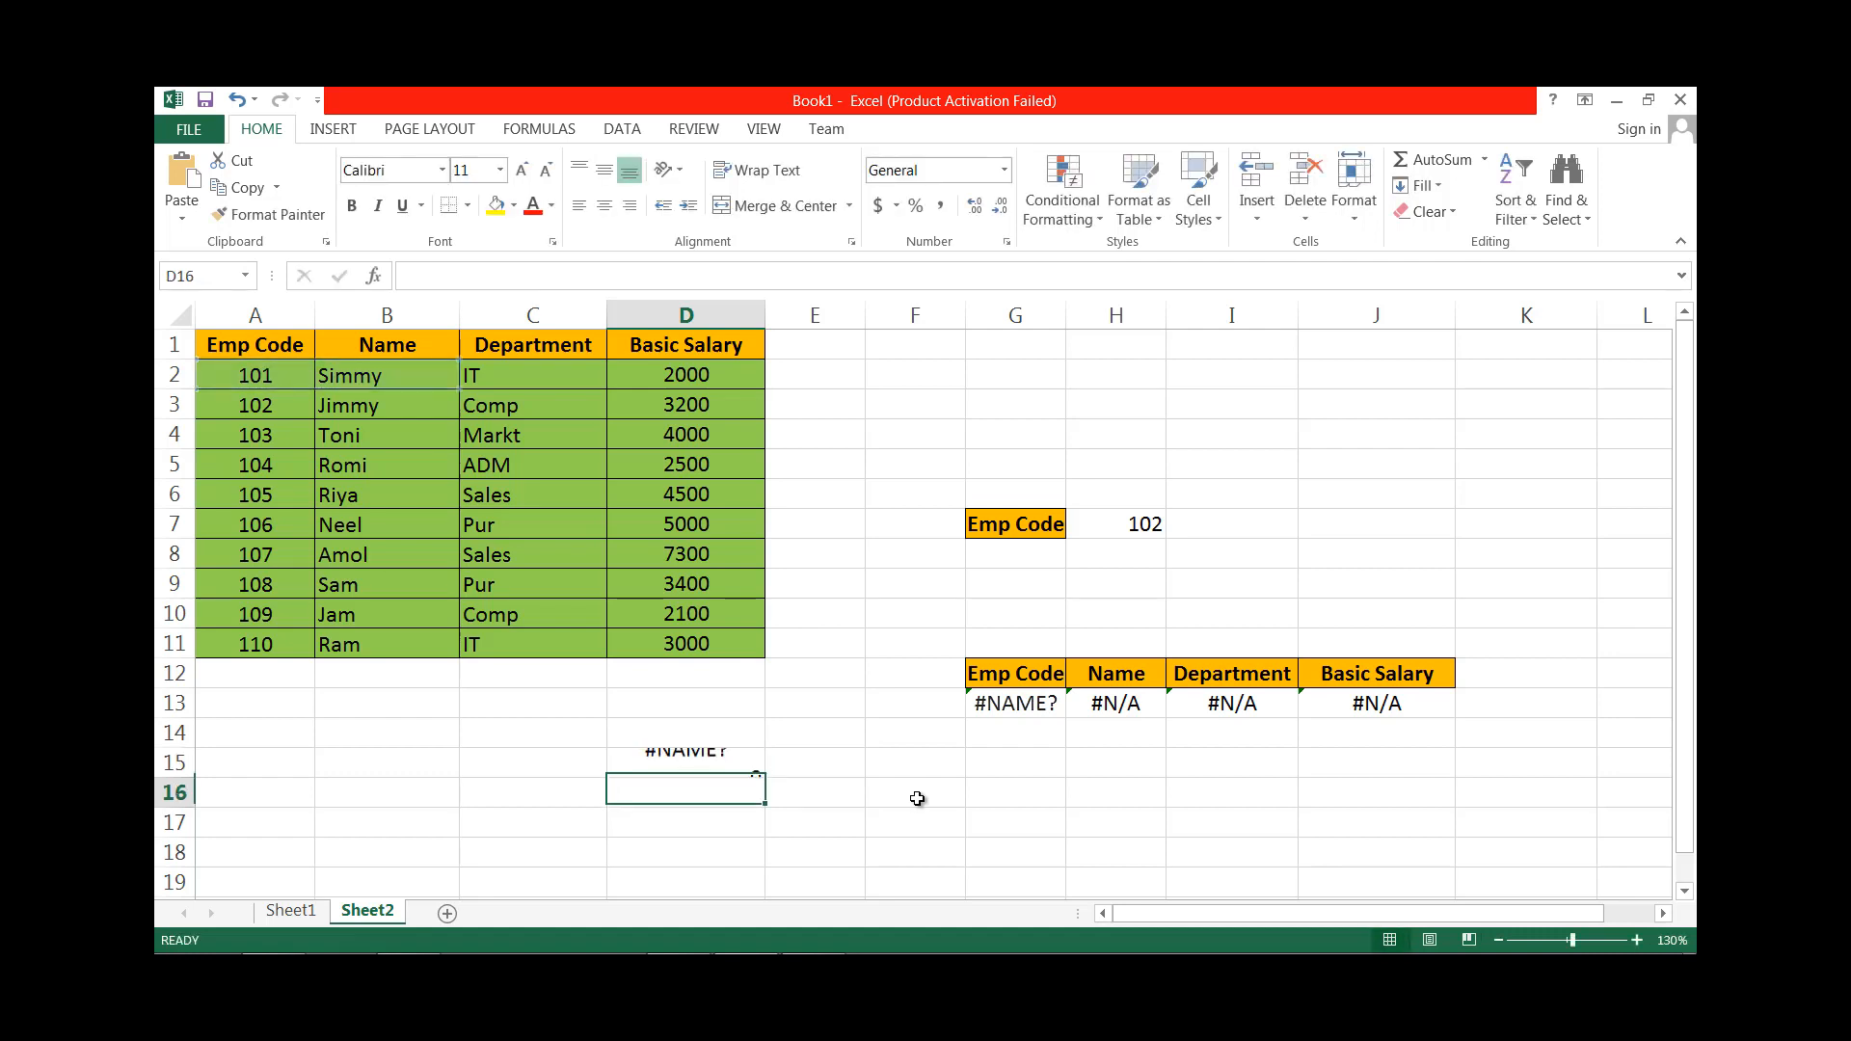
# Replace the argument of the test formula in D15 with the relative range A2:B2.
pyautogui.doubleClick(692, 771)
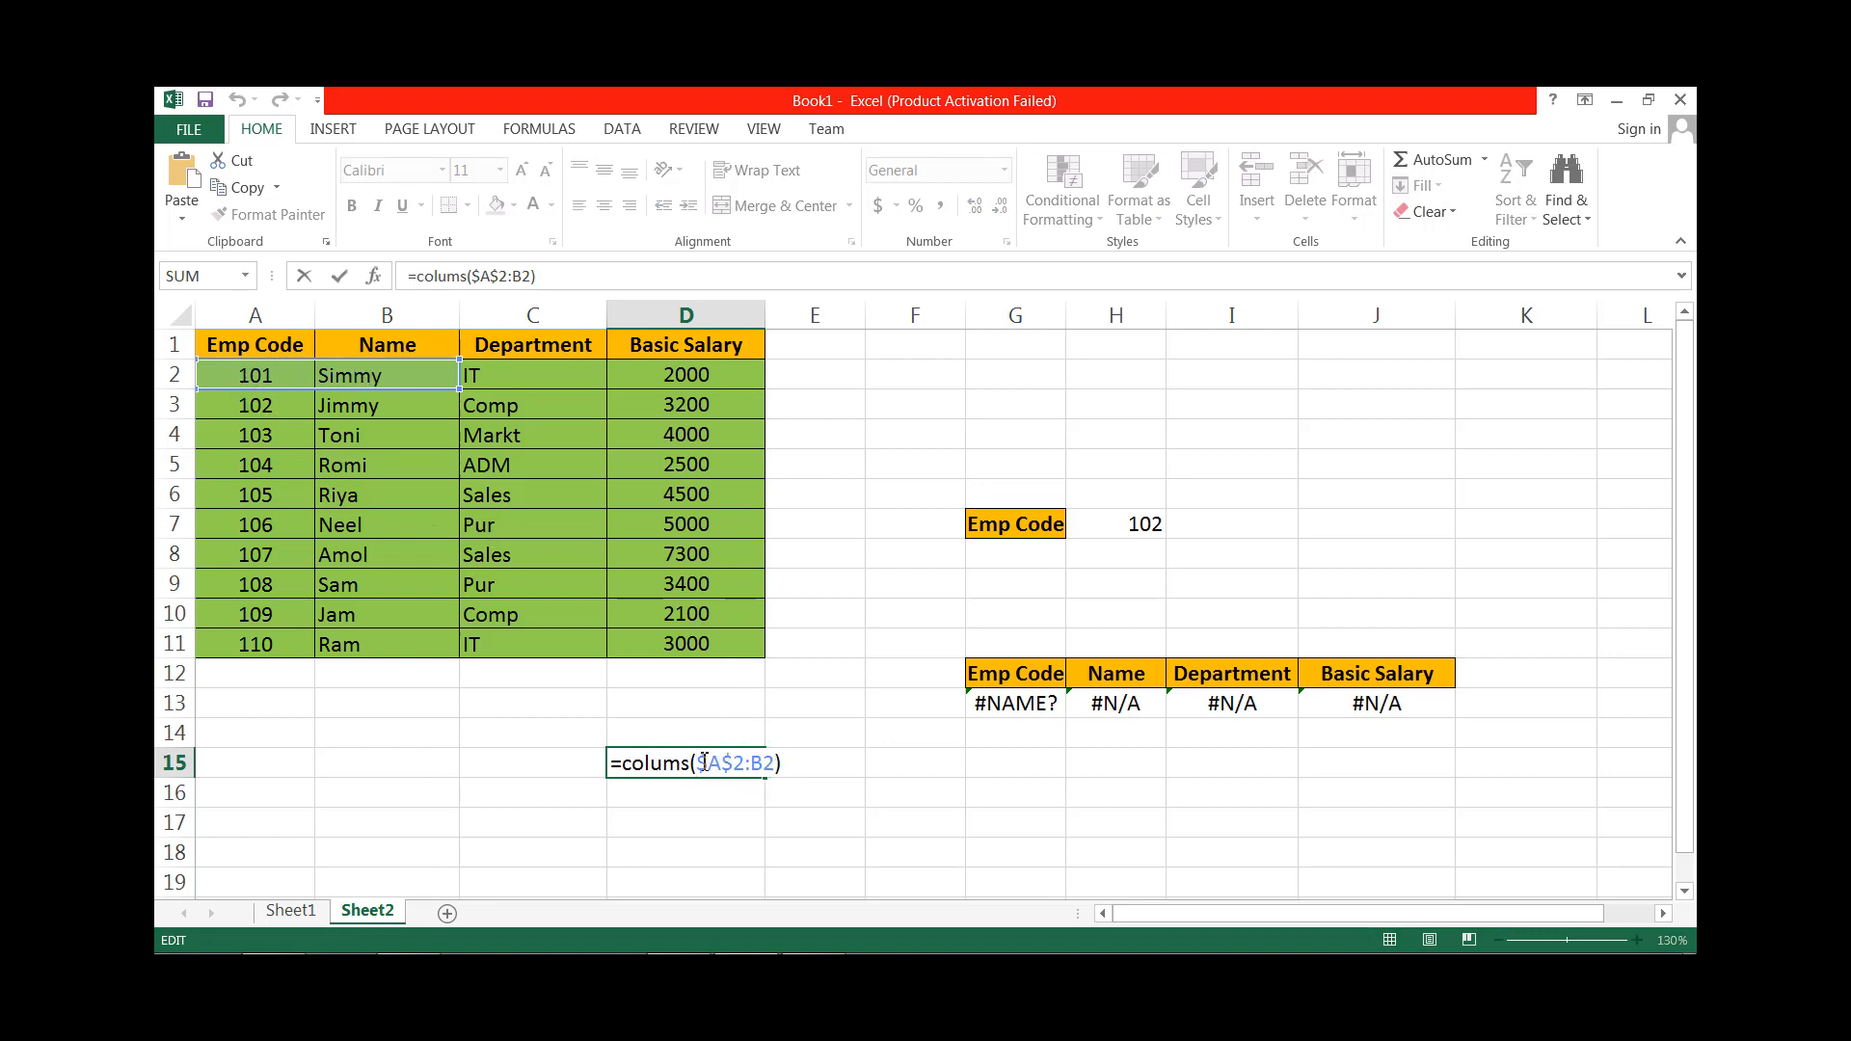
pyautogui.moveTo(697, 763); pyautogui.dragTo(775, 762)
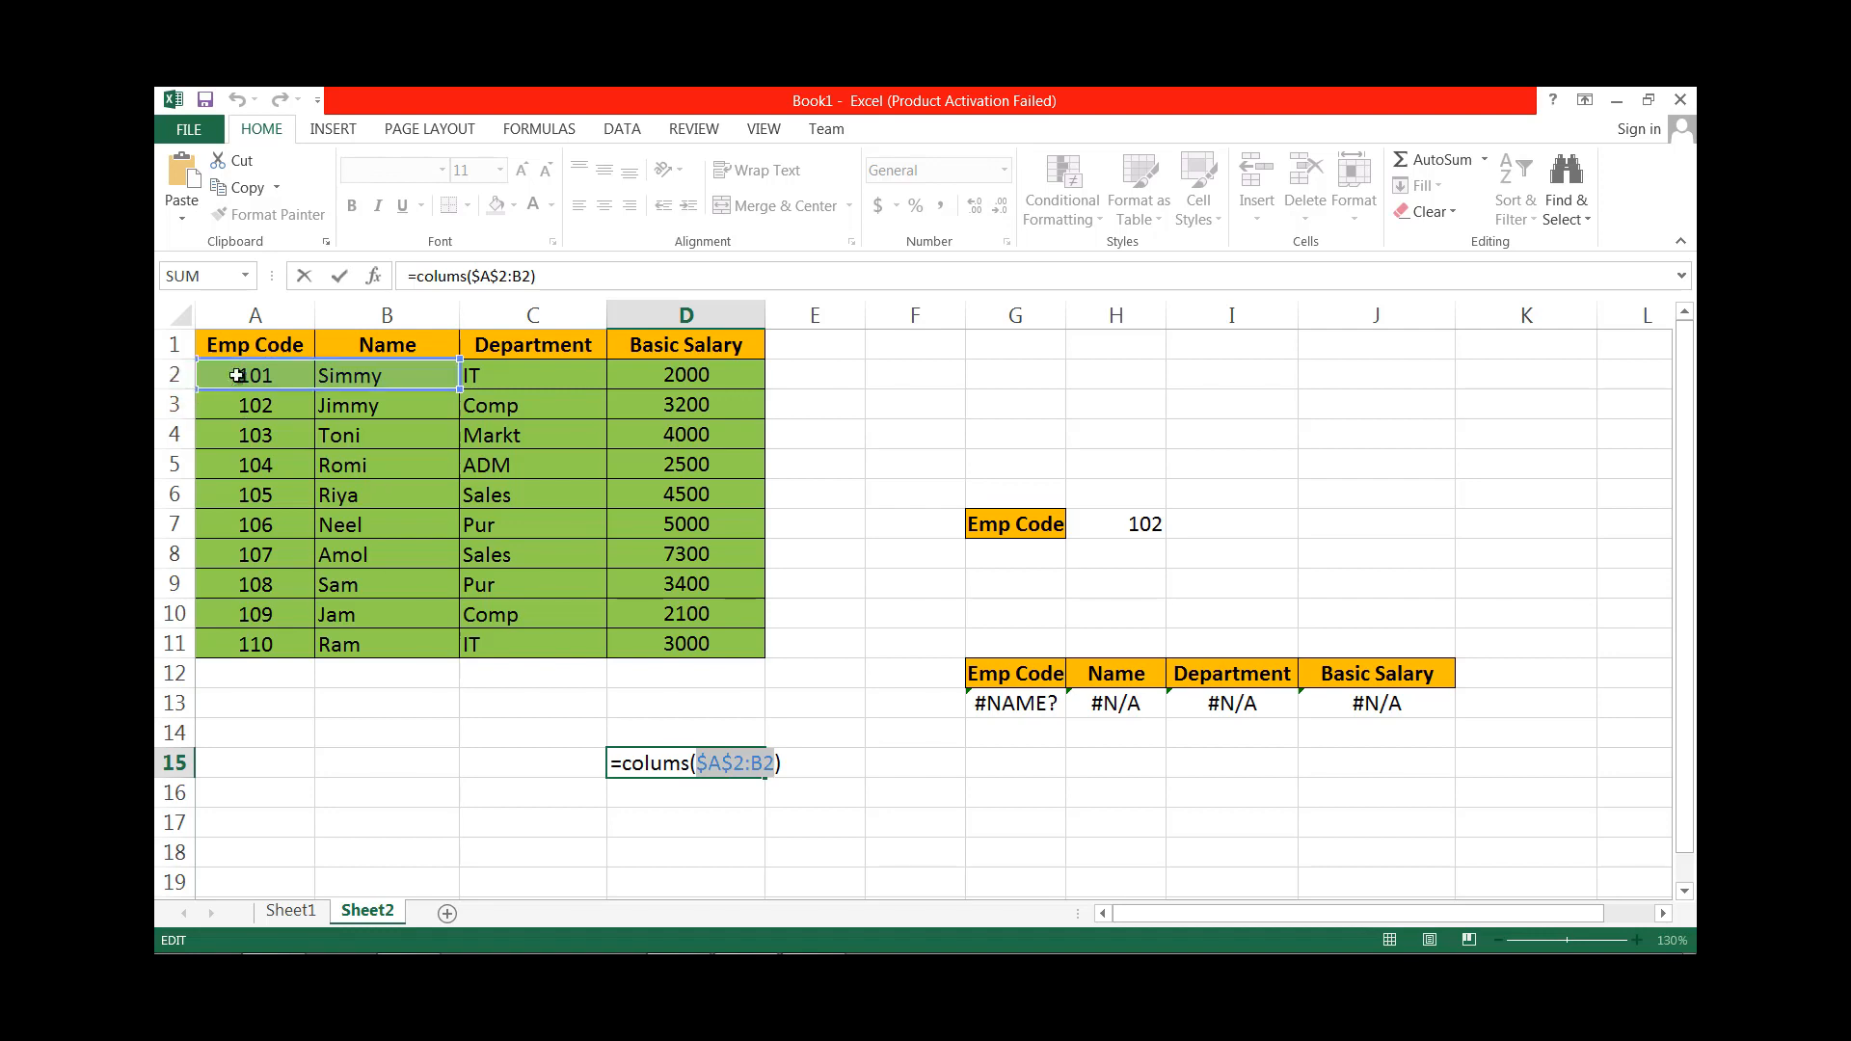
pyautogui.moveTo(237, 375); pyautogui.dragTo(351, 376)
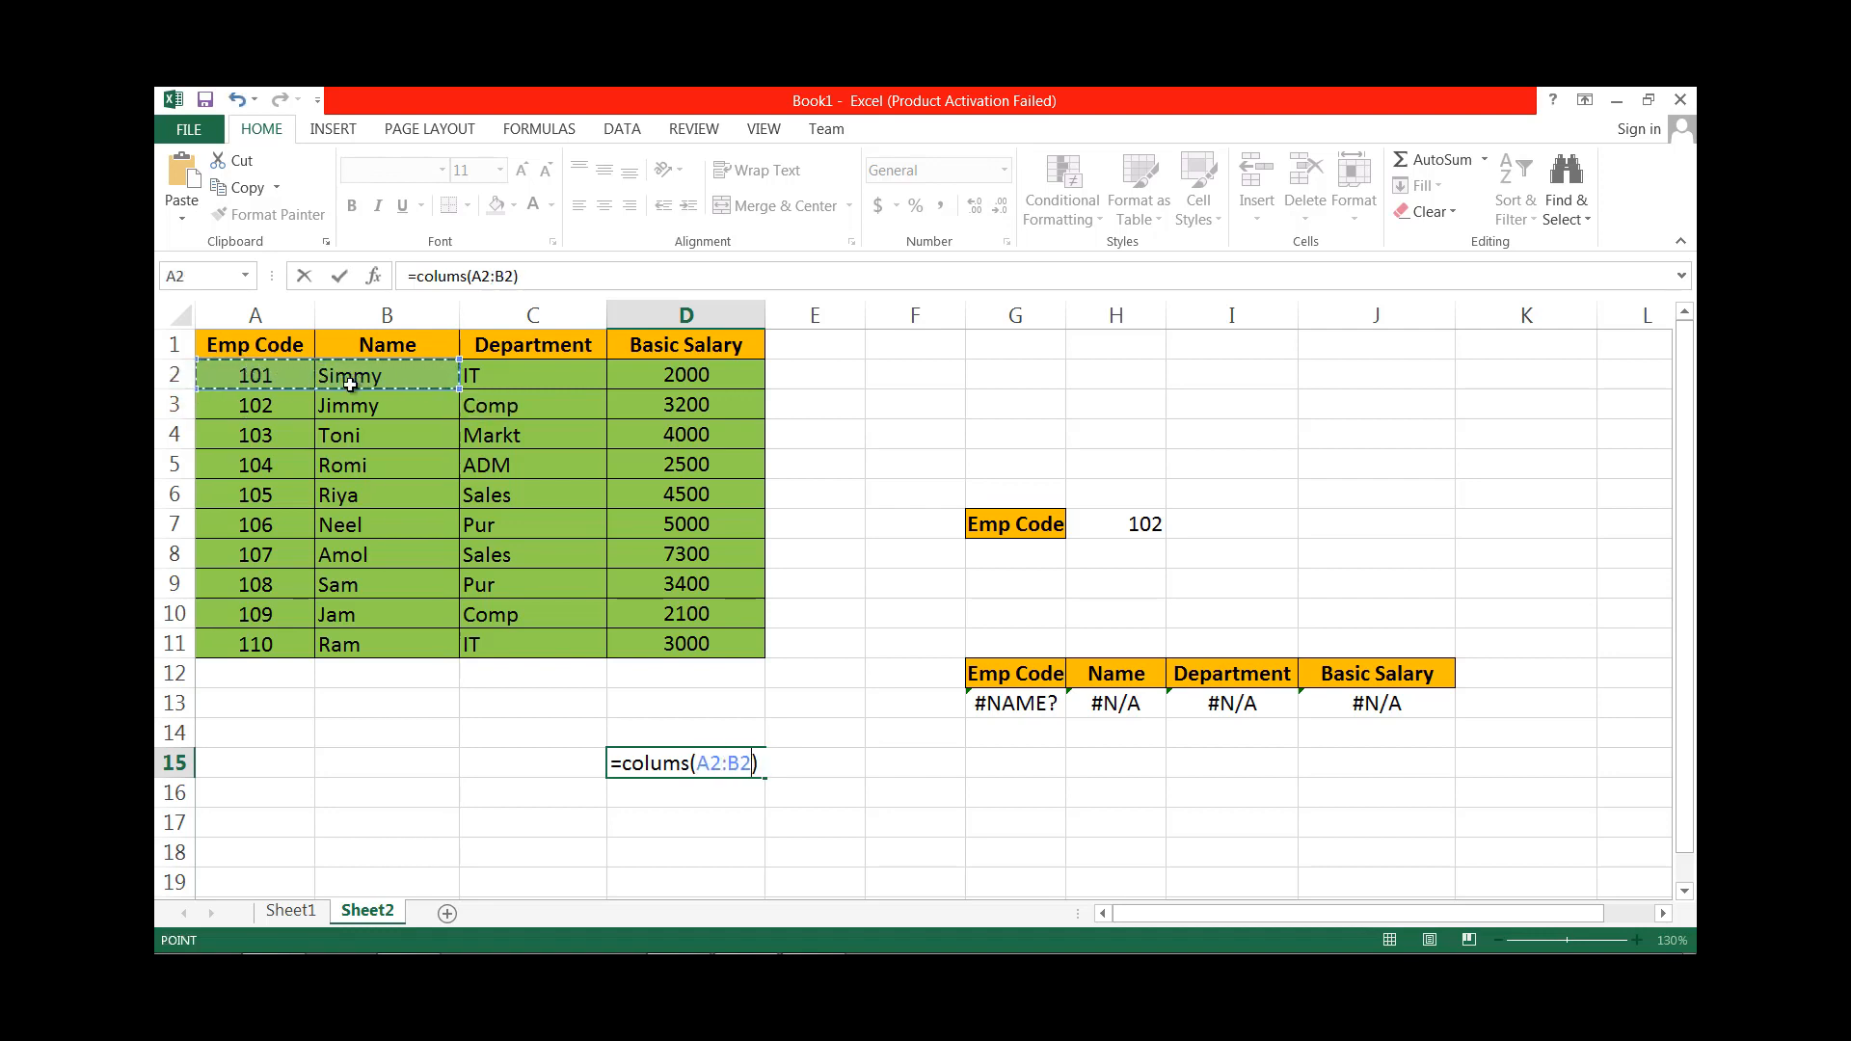
pyautogui.press('Return')
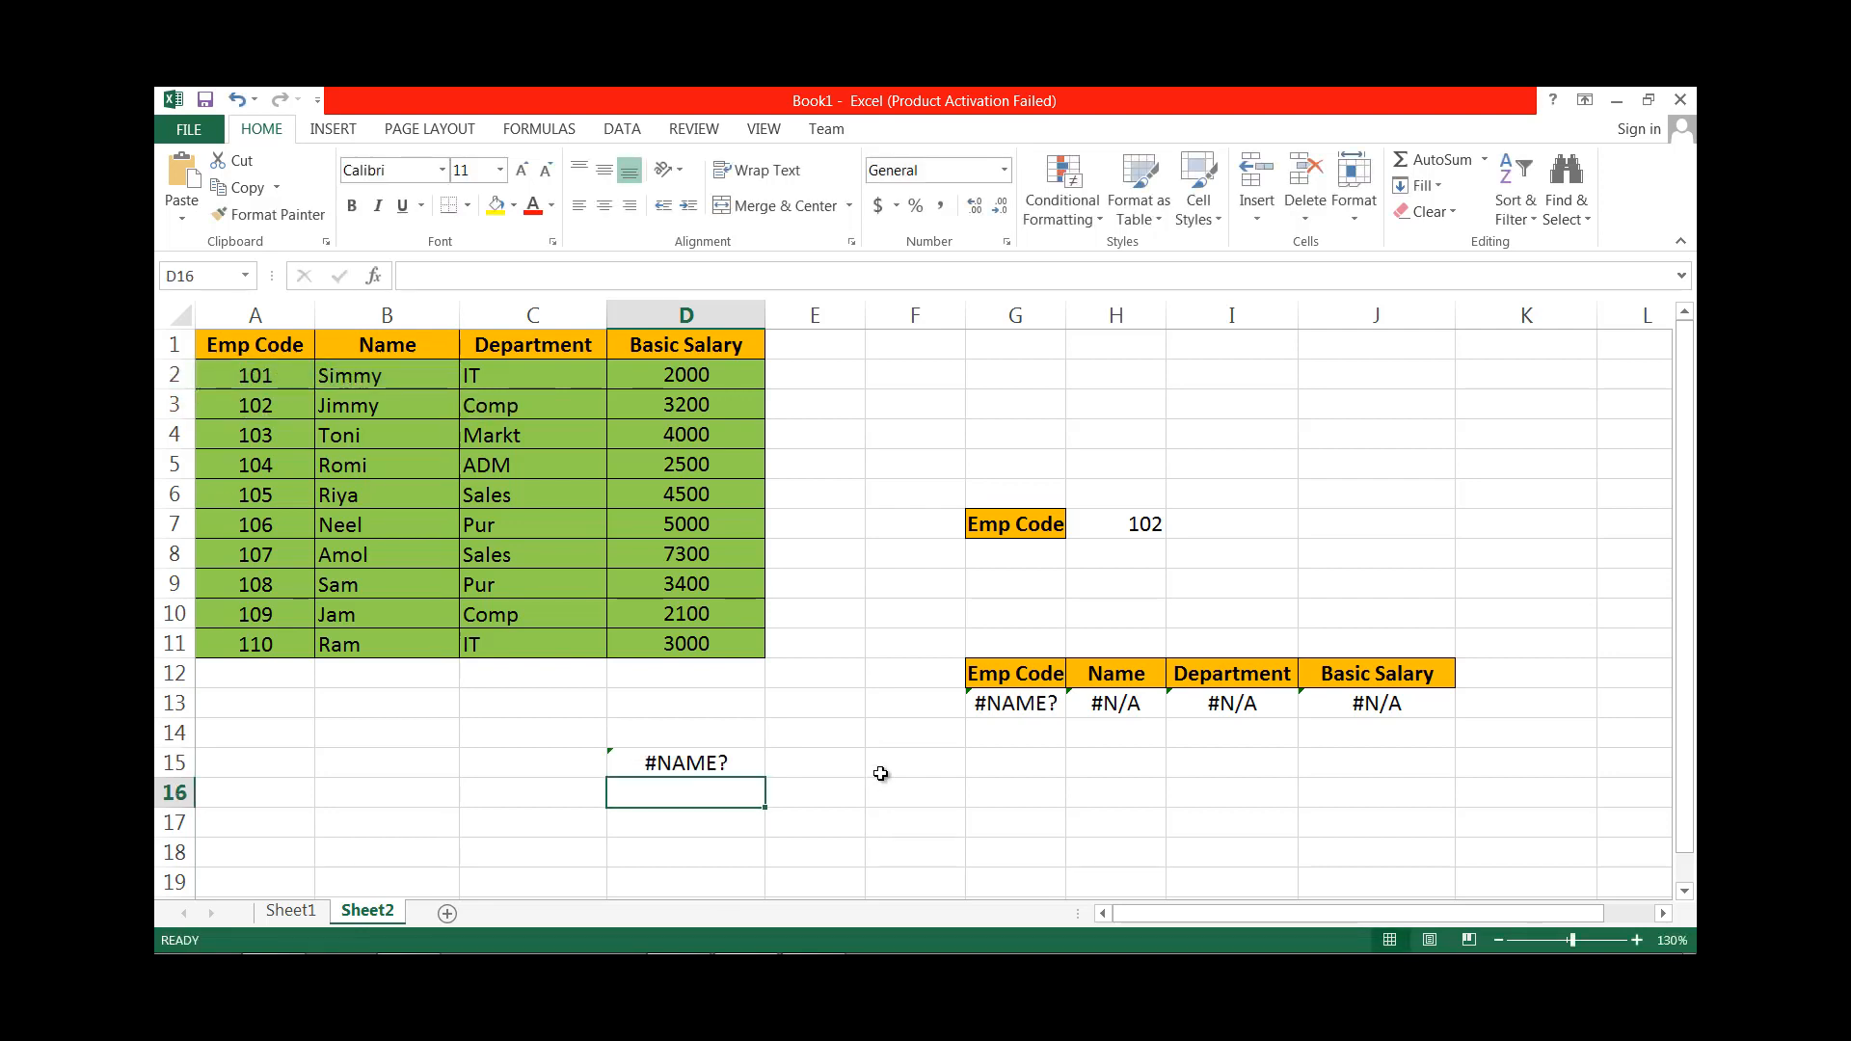
# Enter the formula =COLUMNS(A2:B2) in cell C15.
pyautogui.click(520, 762)
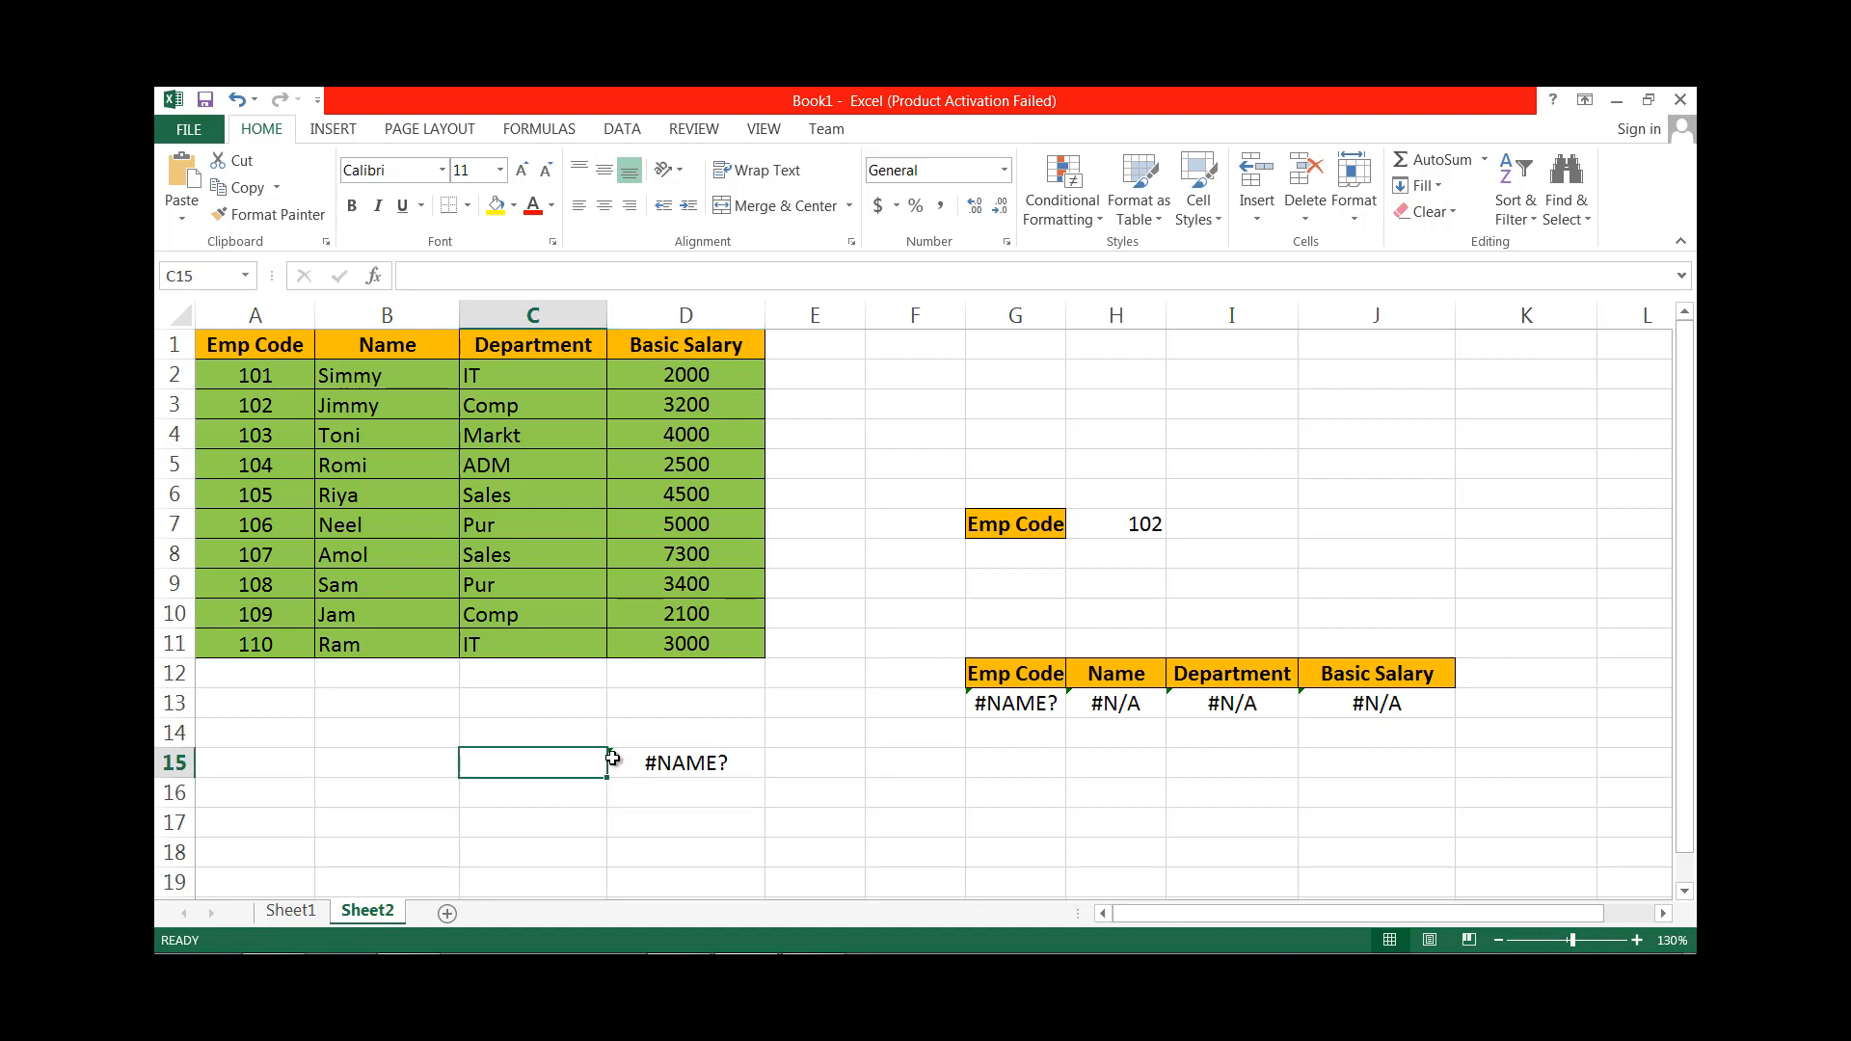
pyautogui.write('=colu')
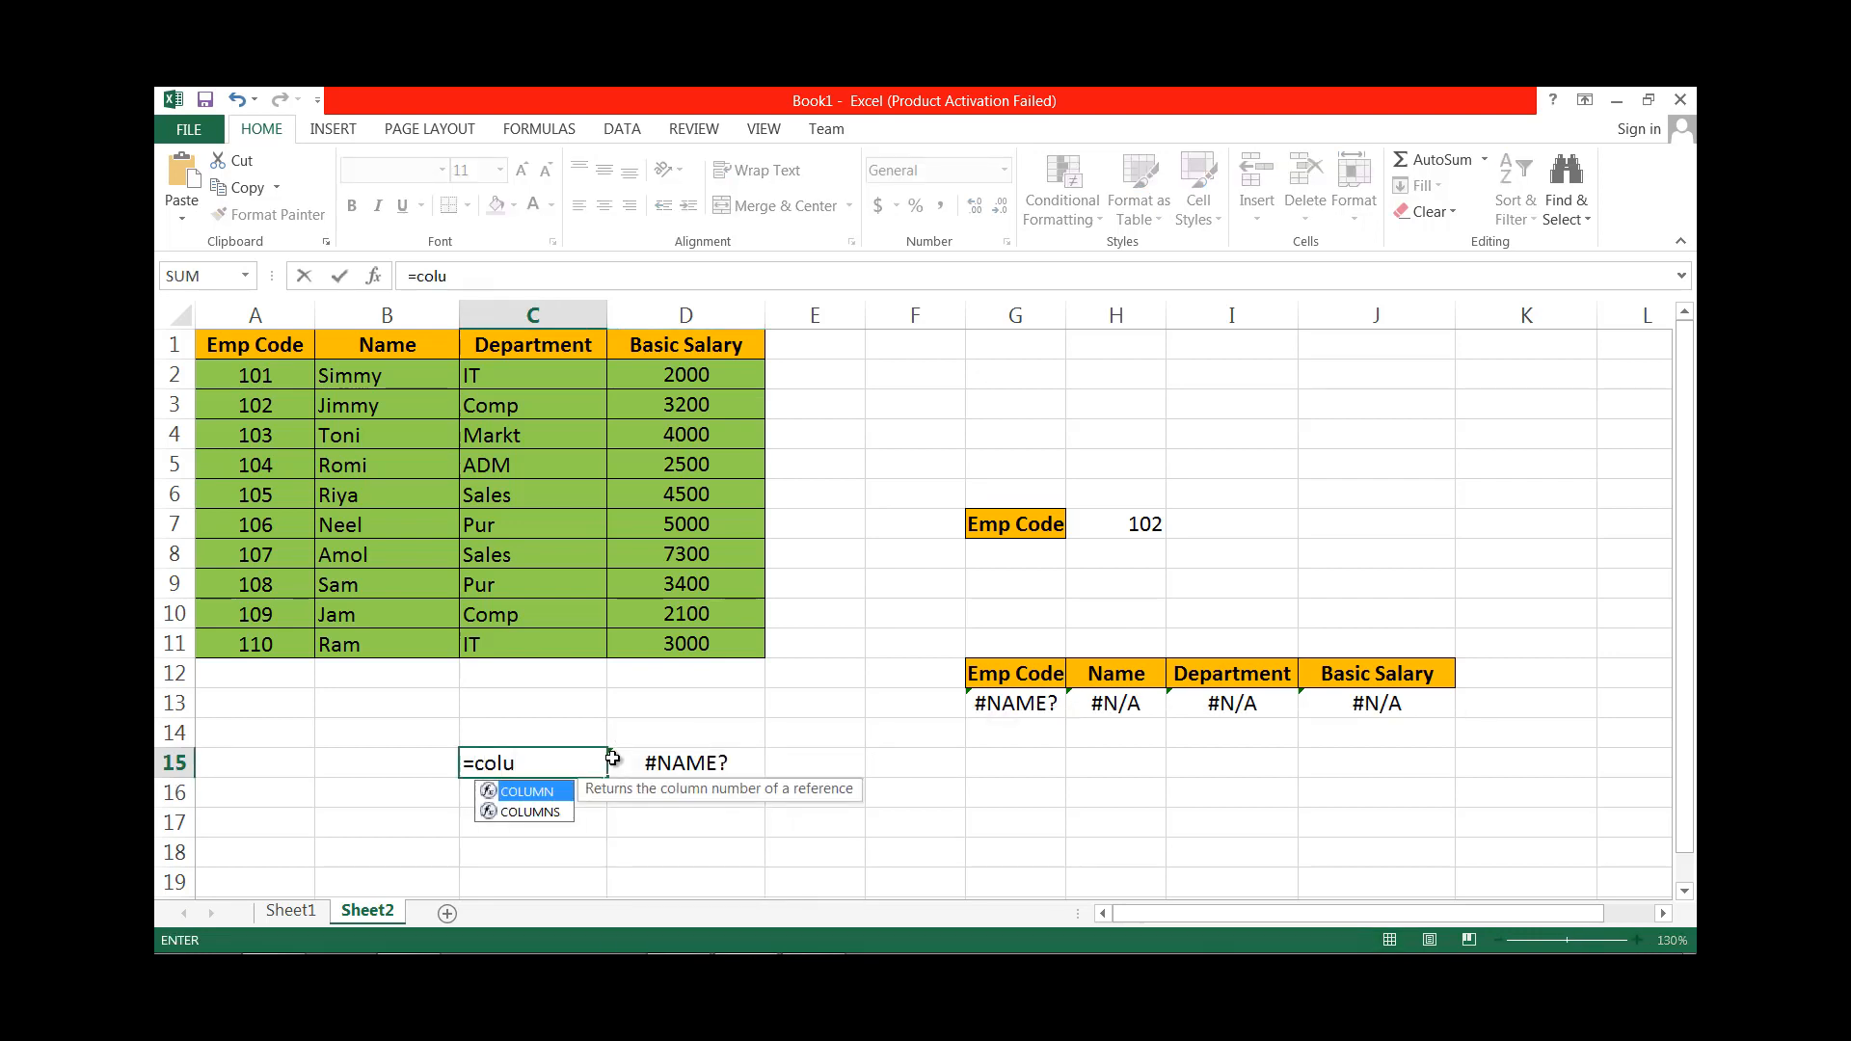
pyautogui.press('Down')
pyautogui.press('Tab')
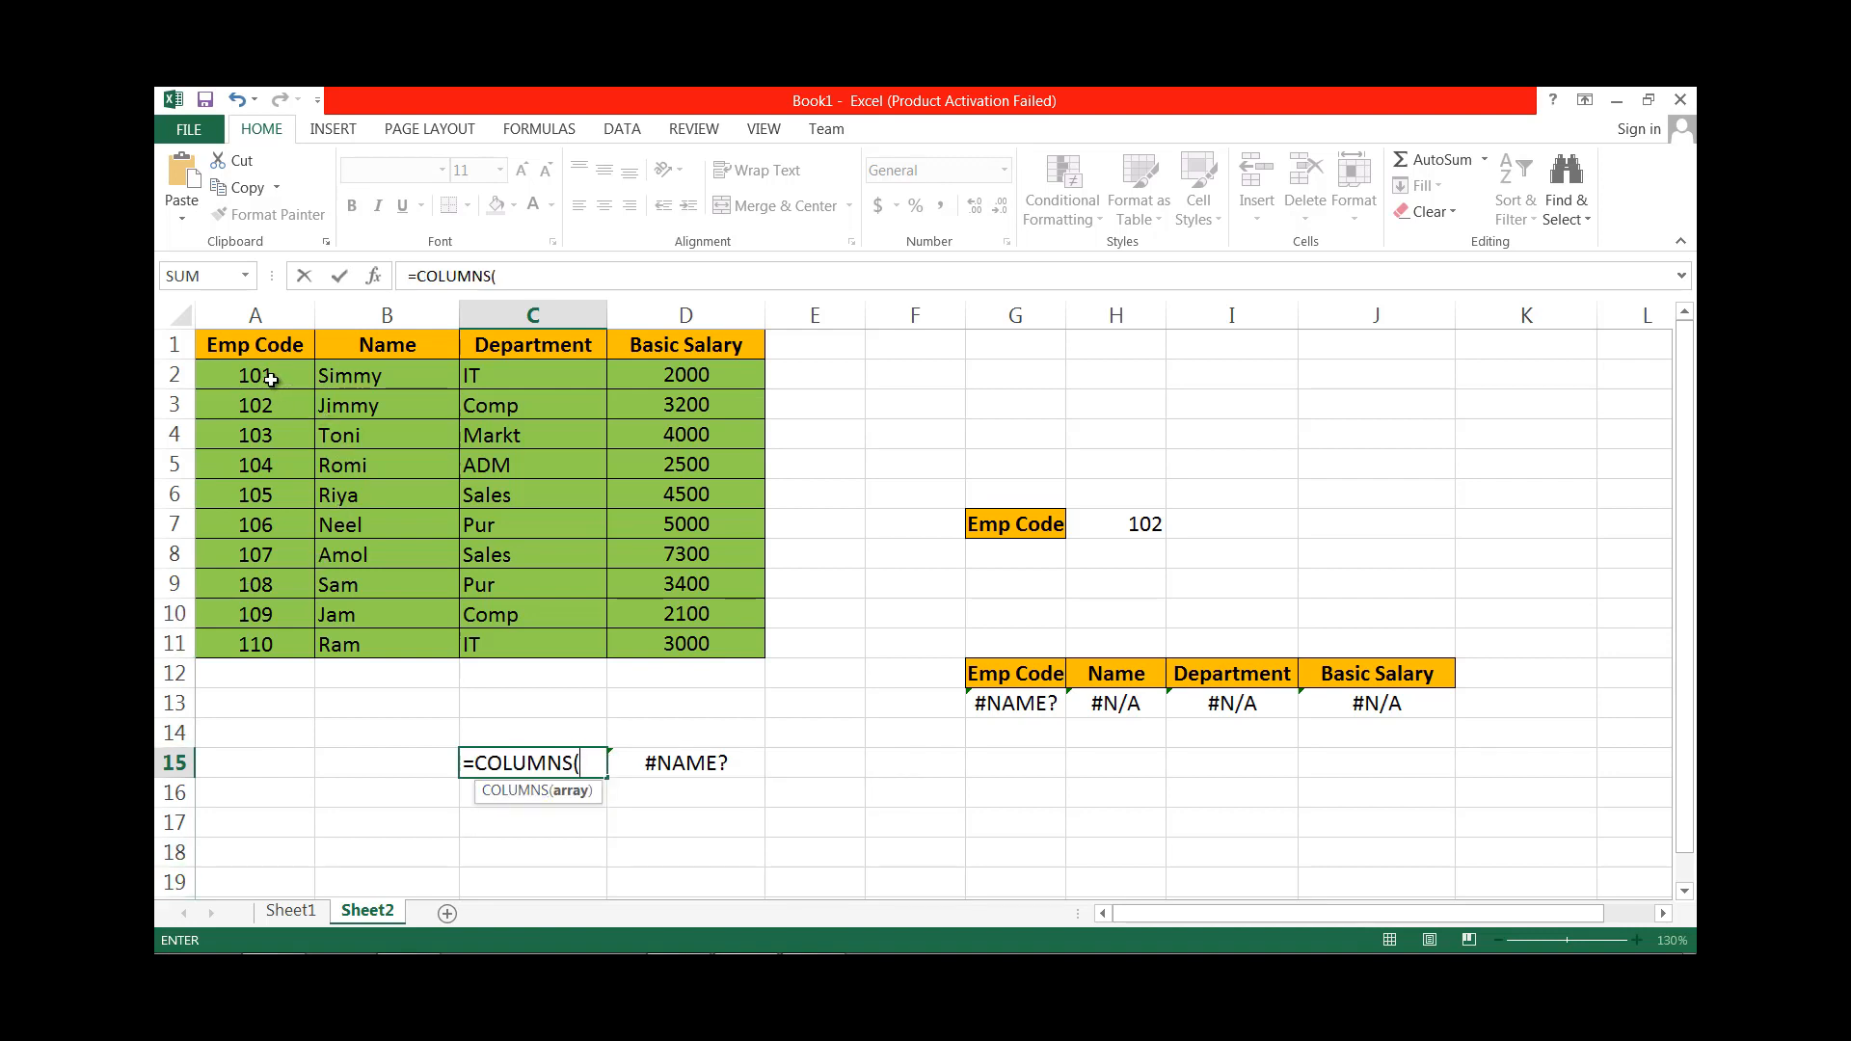
pyautogui.moveTo(273, 378); pyautogui.dragTo(380, 390)
pyautogui.write(')')
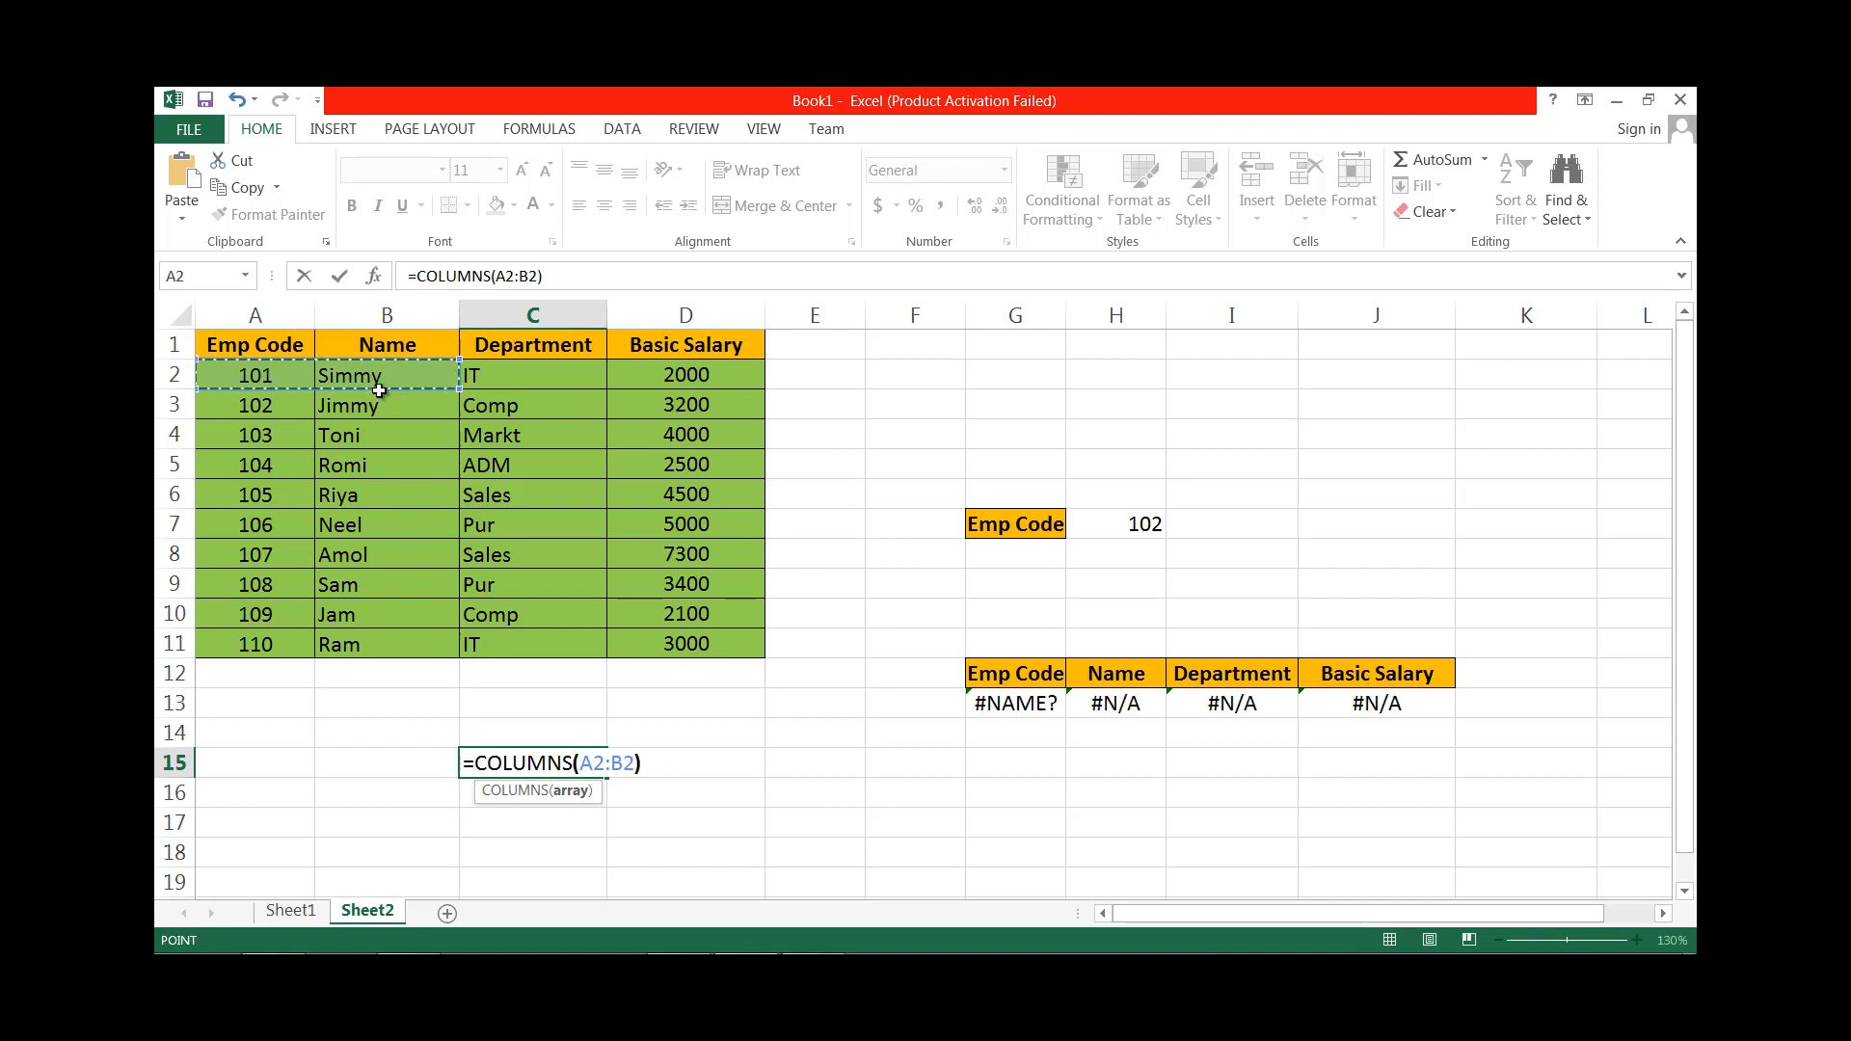
pyautogui.press('Return')
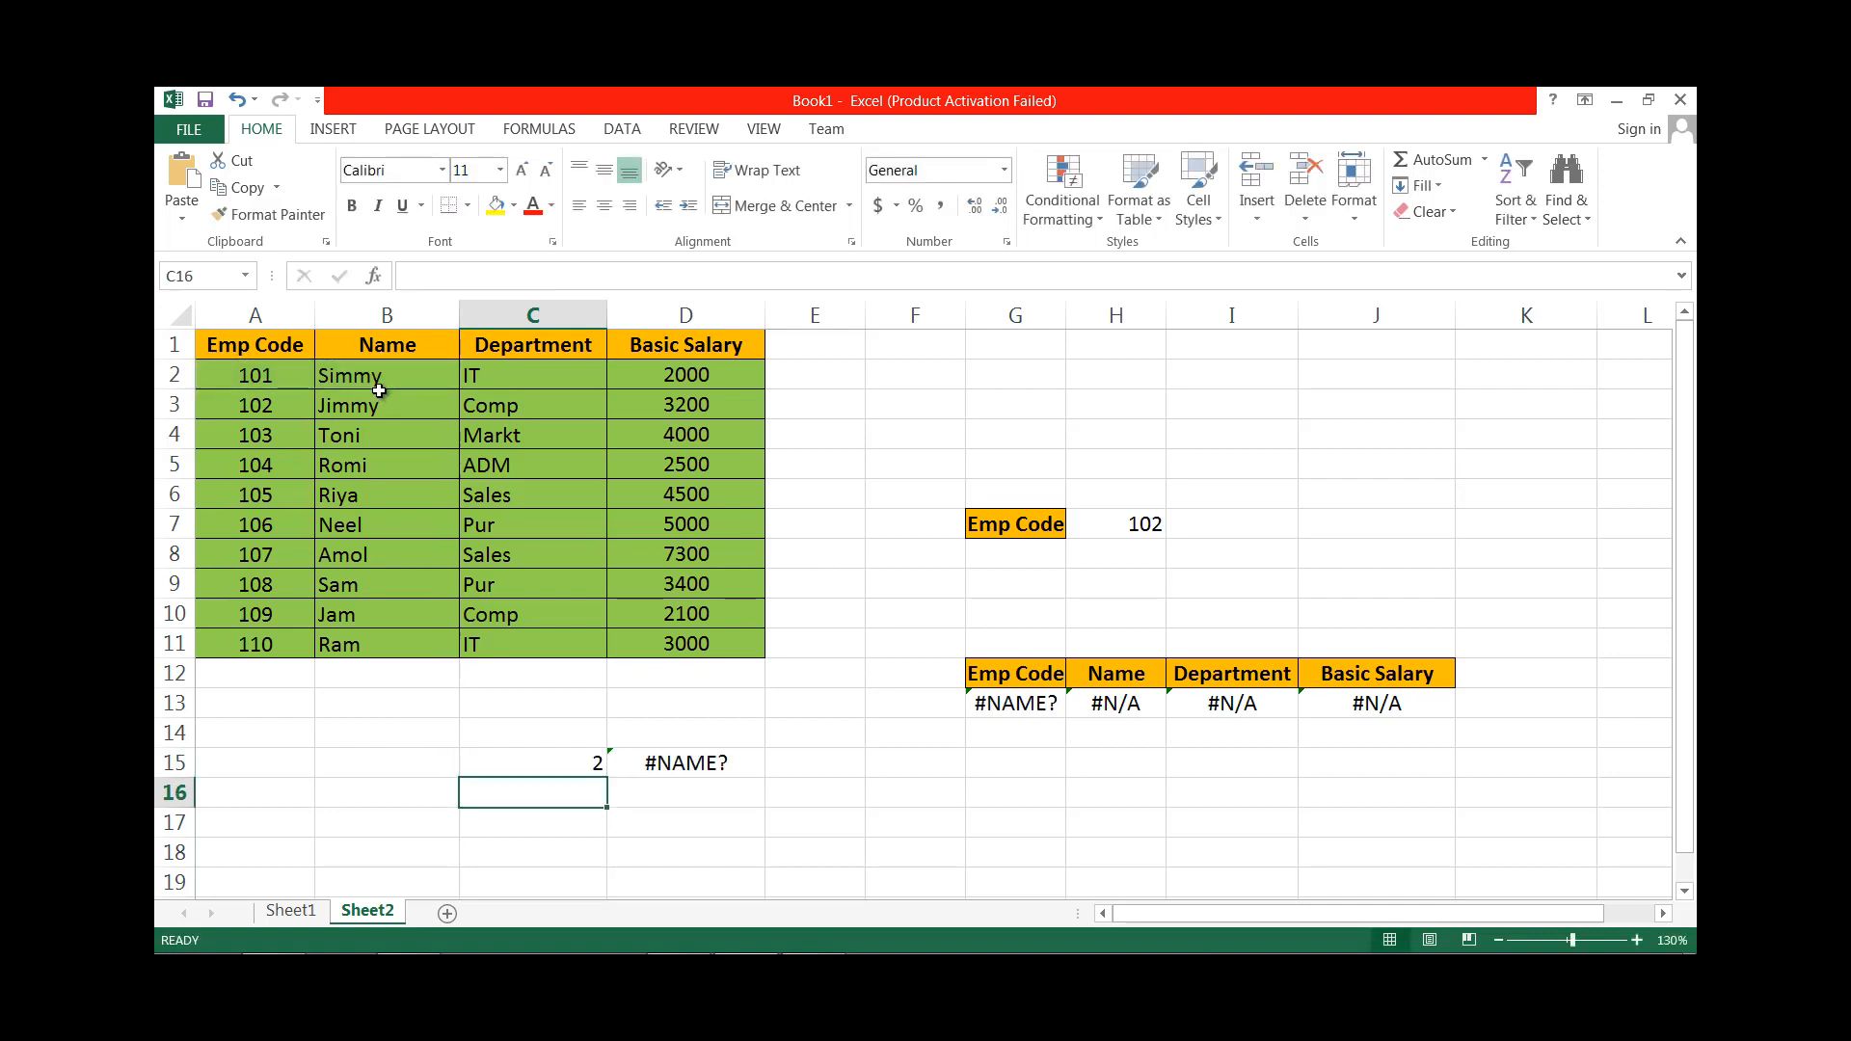
# Compare the column function name inside the VLOOKUP formula in G13 with the one in the C15 formula.
pyautogui.doubleClick(1012, 703)
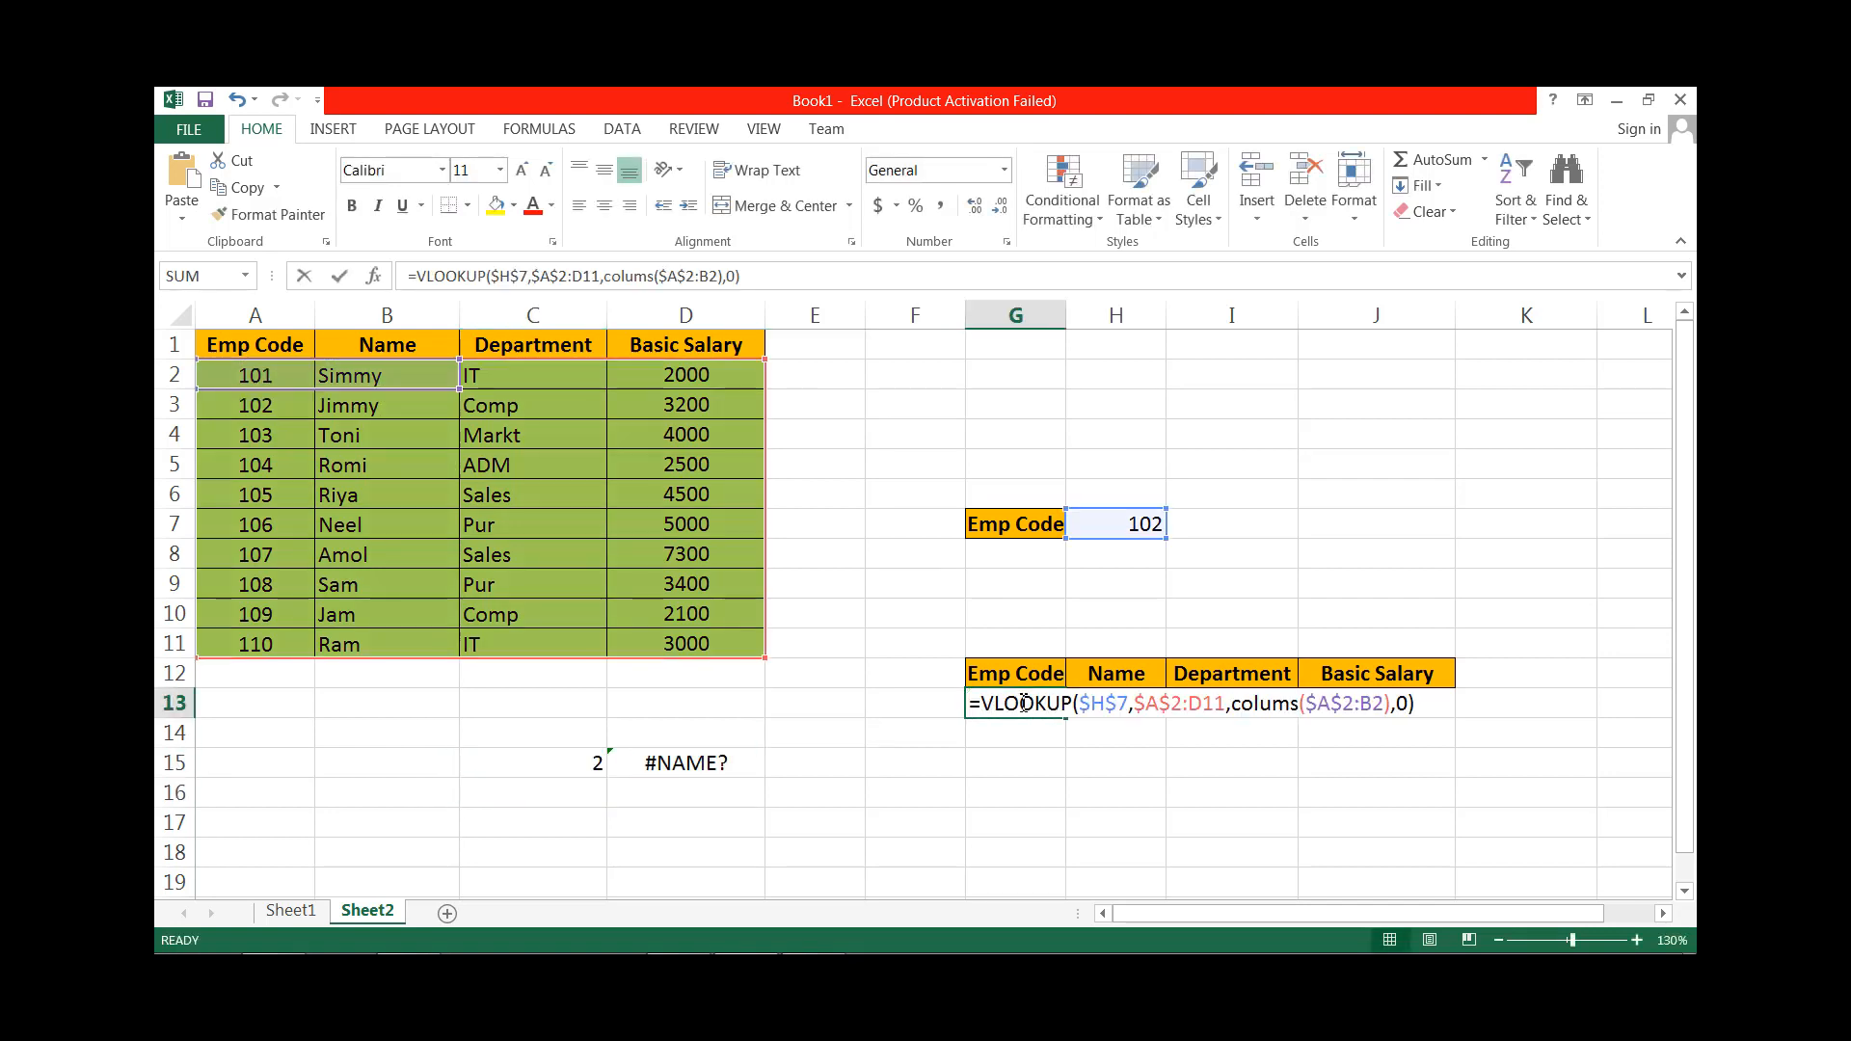
pyautogui.click(1301, 705)
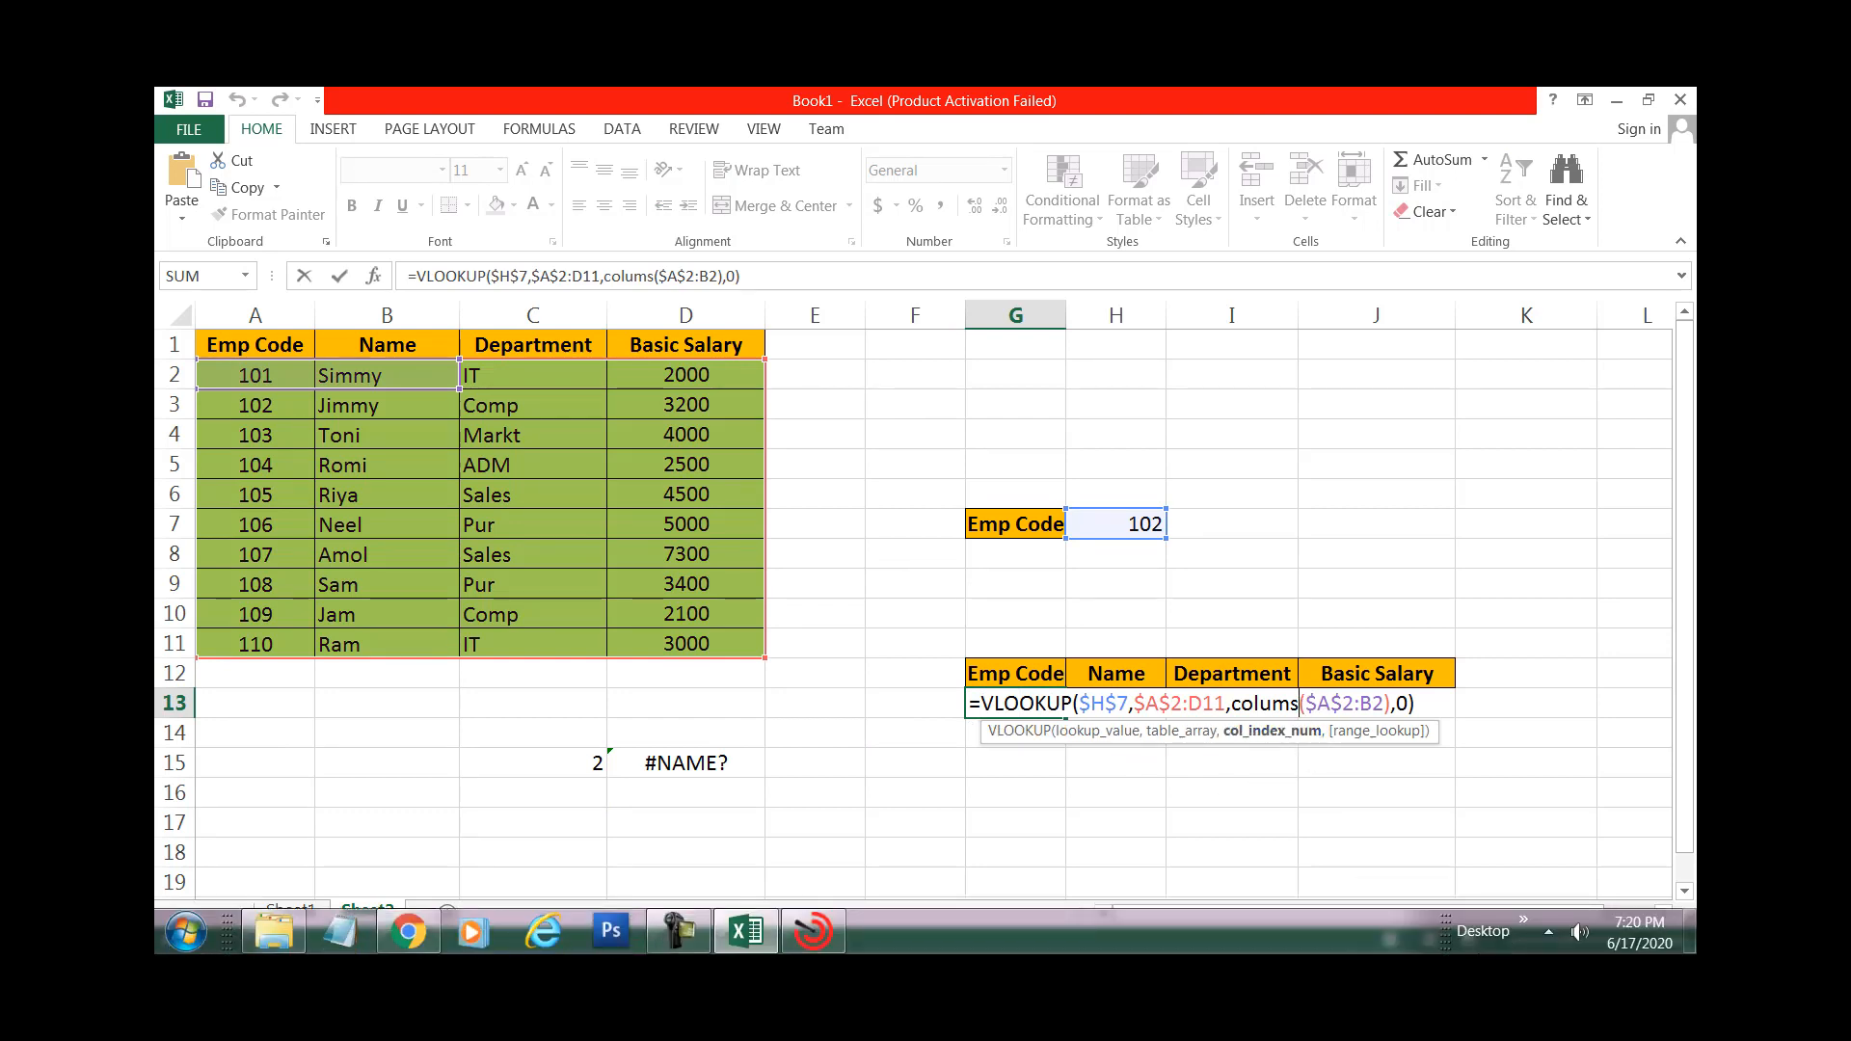
pyautogui.hotkey('ctrl', 'Return')
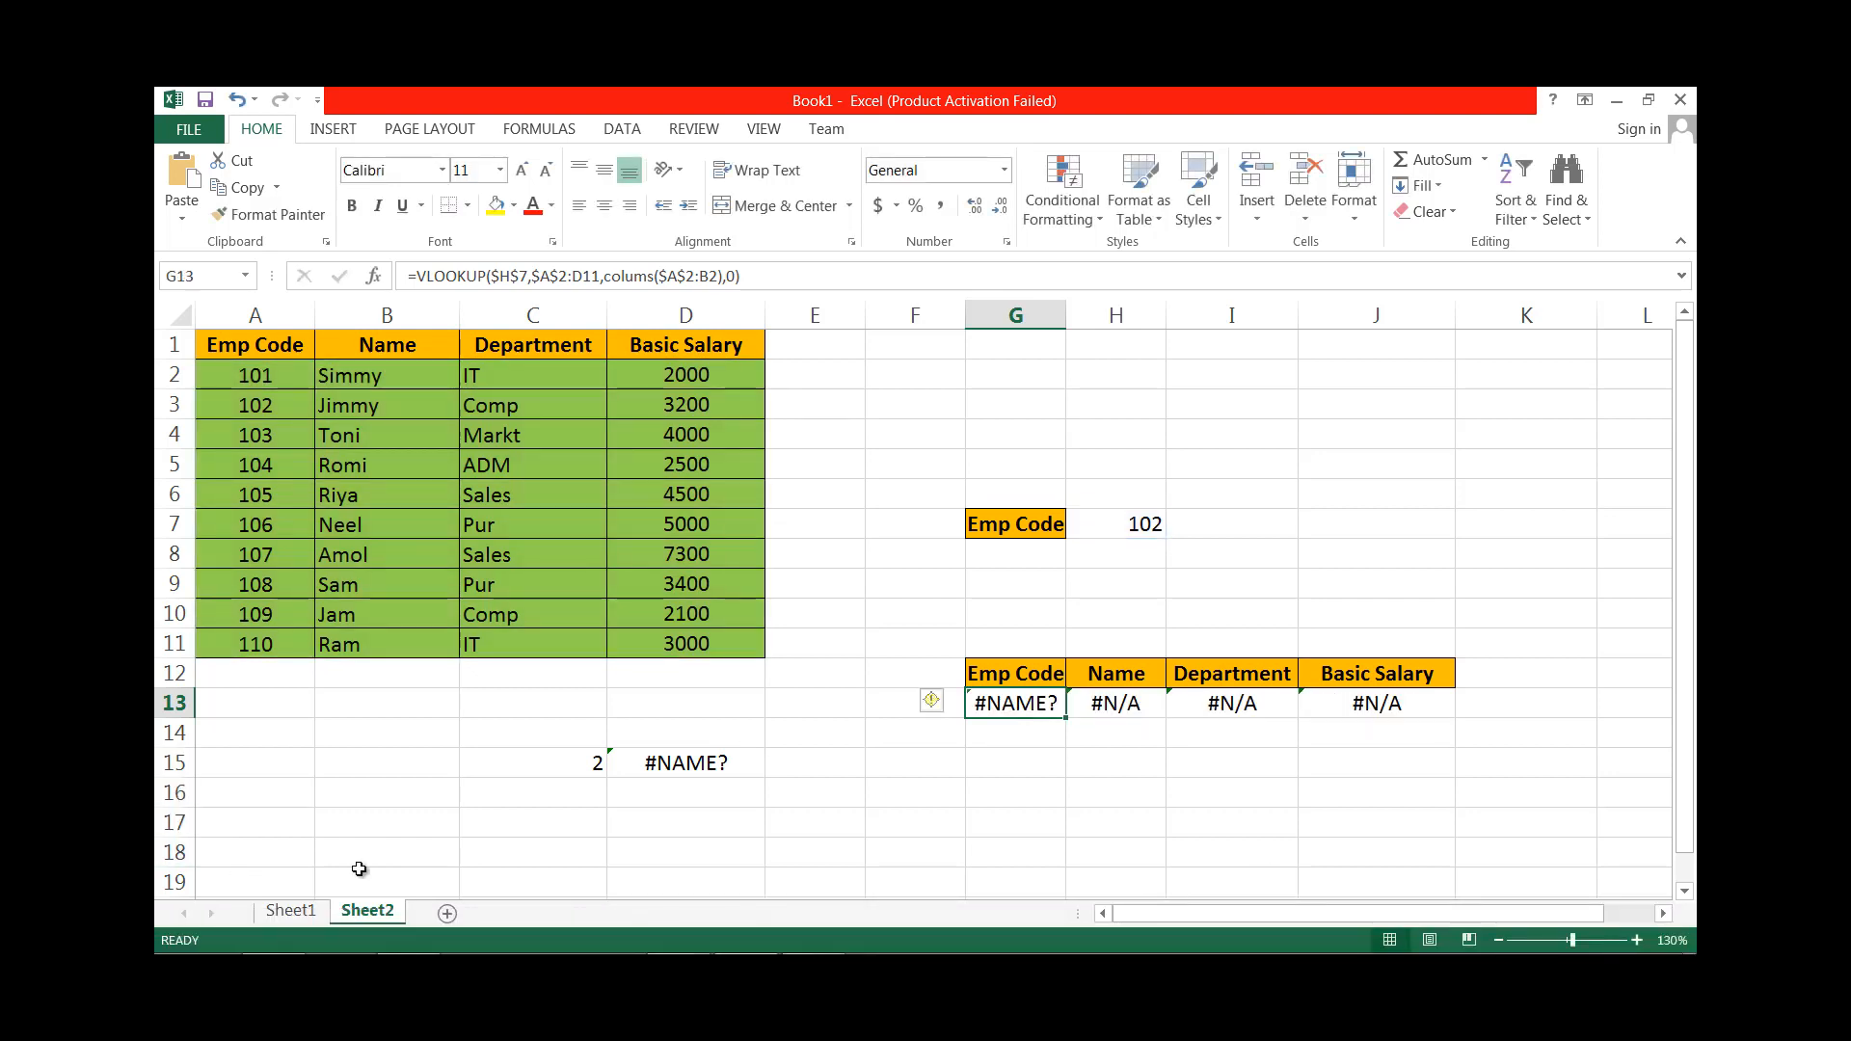
pyautogui.click(564, 762)
pyautogui.doubleClick(575, 763)
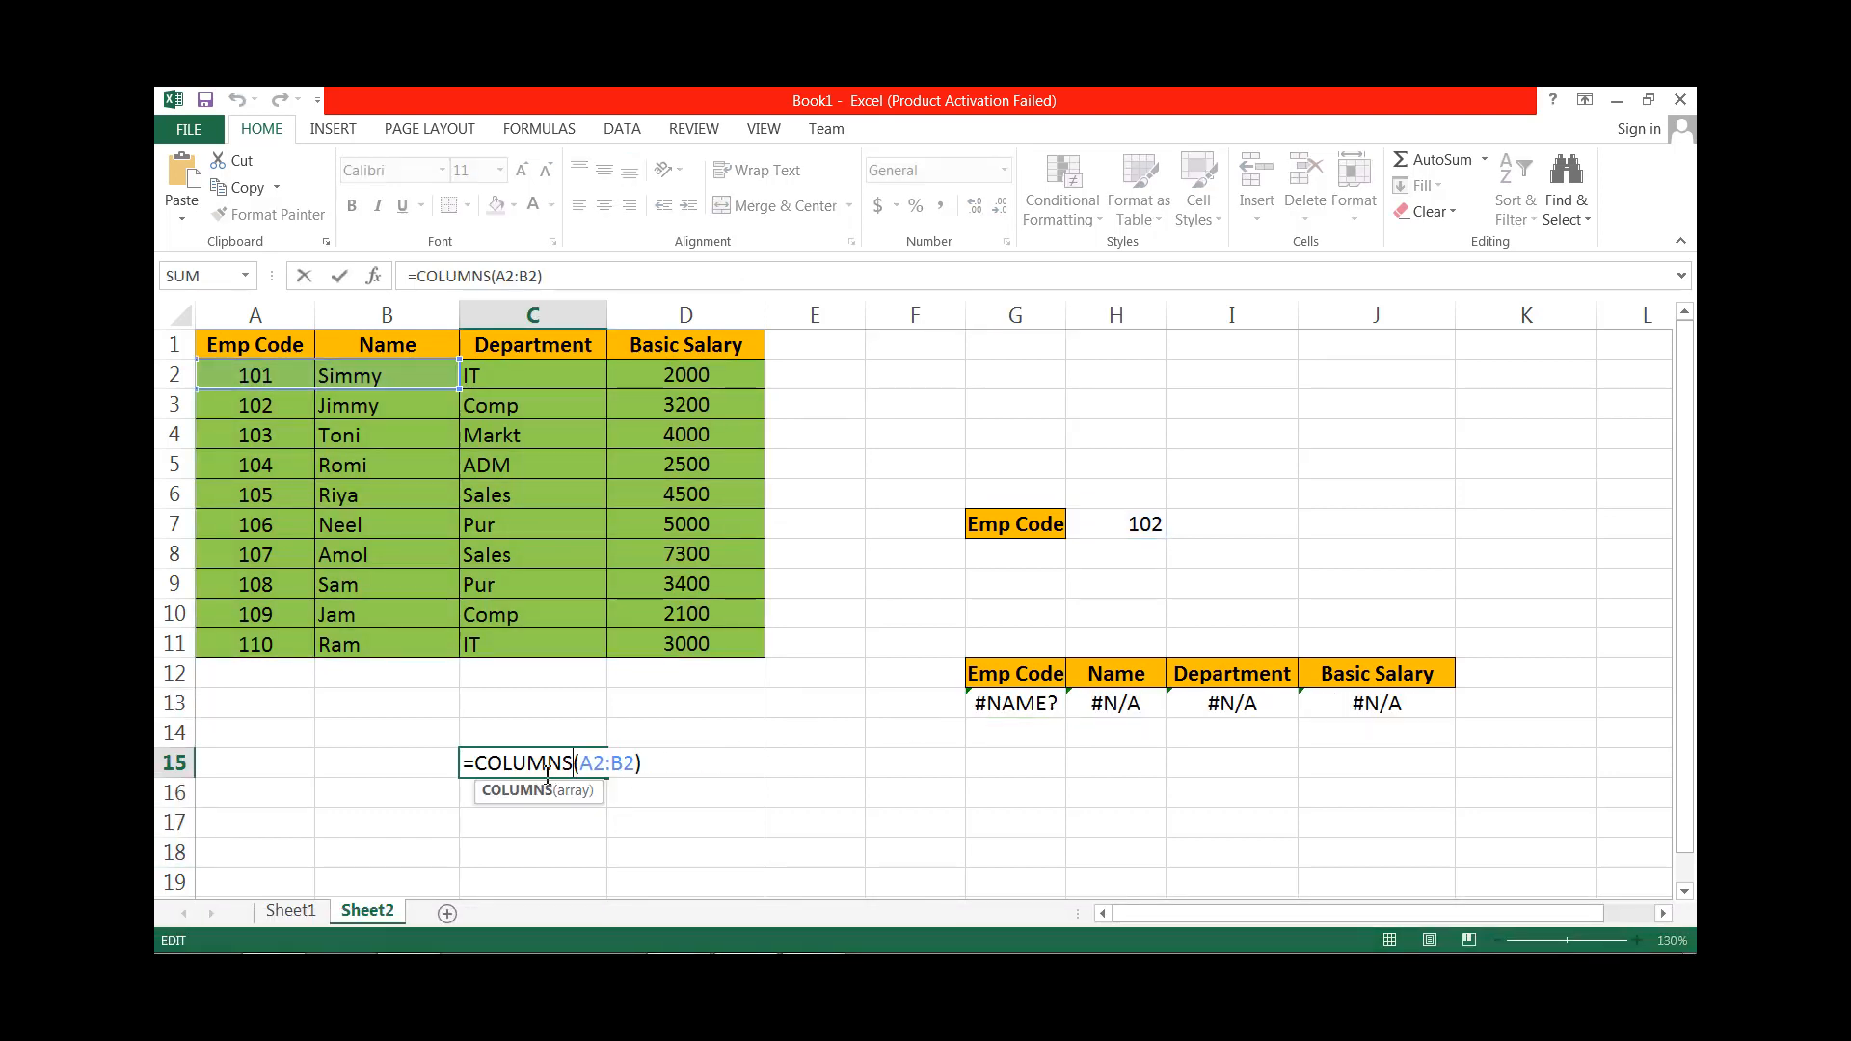
pyautogui.click(585, 766)
# Replace the misspelled function name colums in the G13 VLOOKUP formula with COLUMNS.
pyautogui.click(1001, 702)
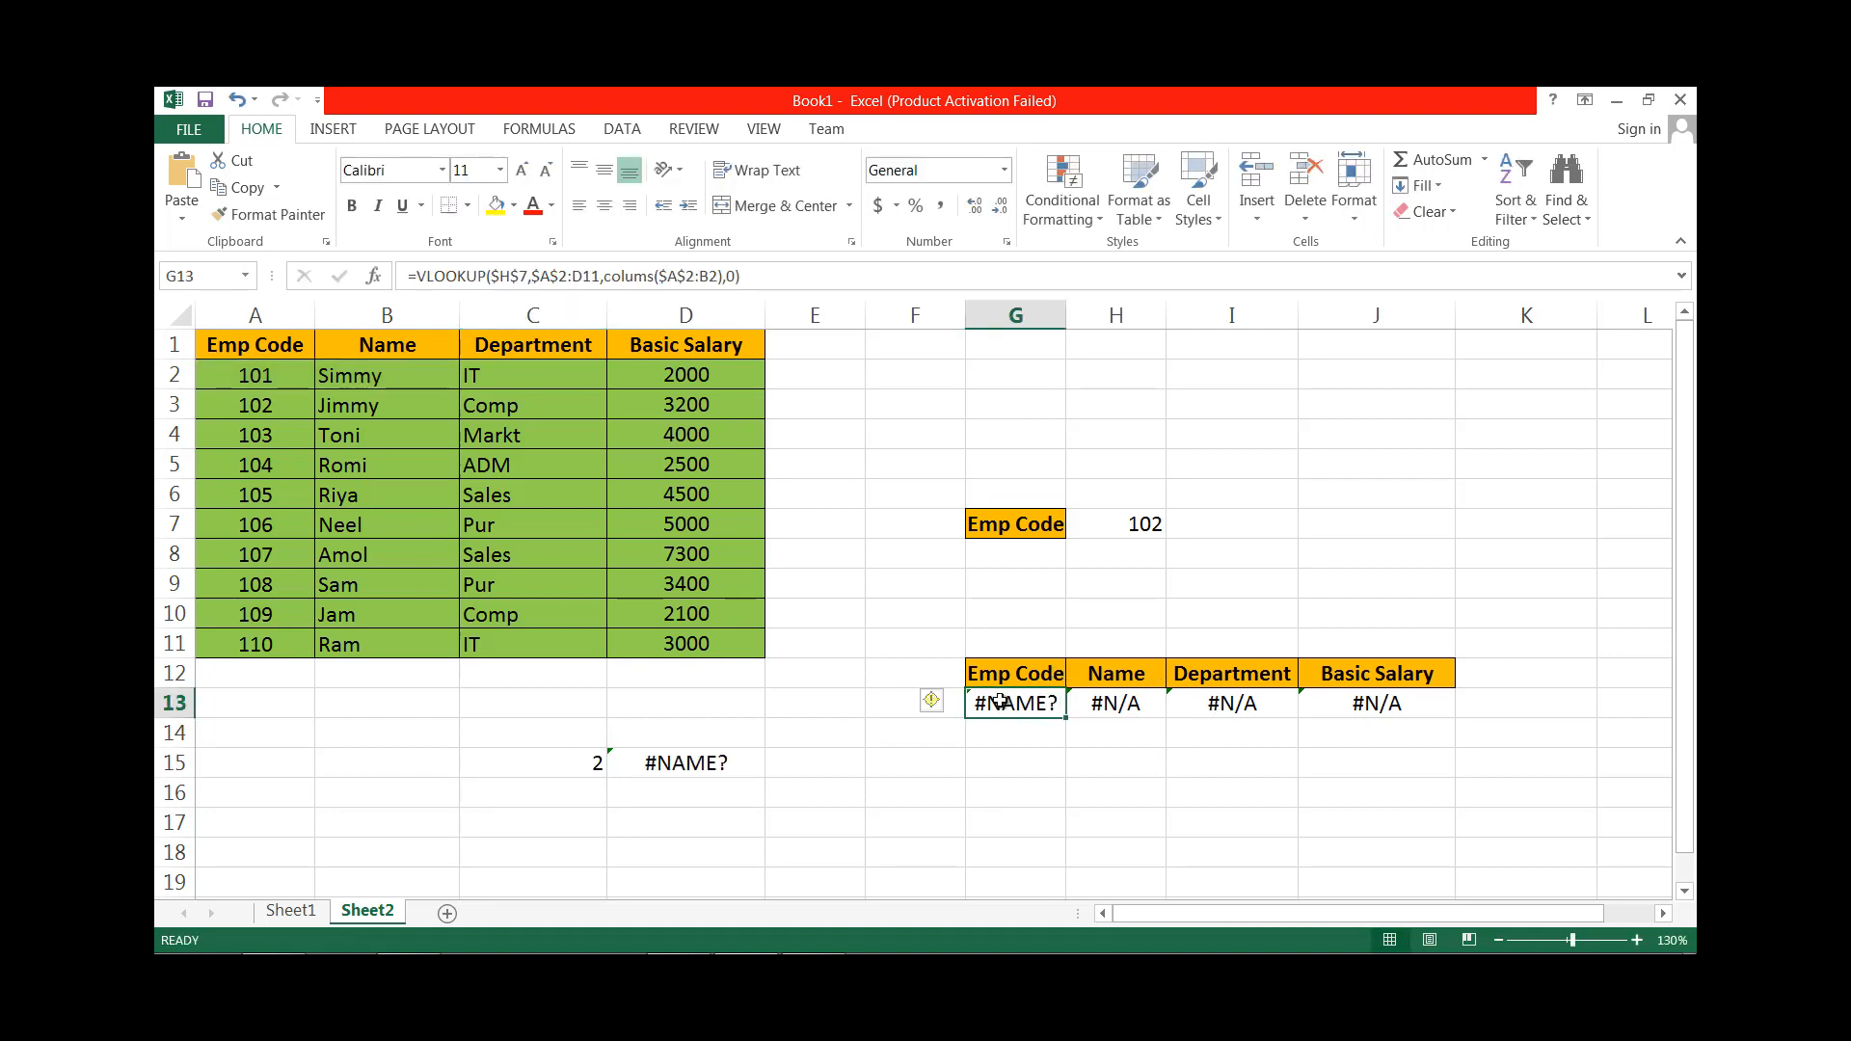
pyautogui.doubleClick(1010, 704)
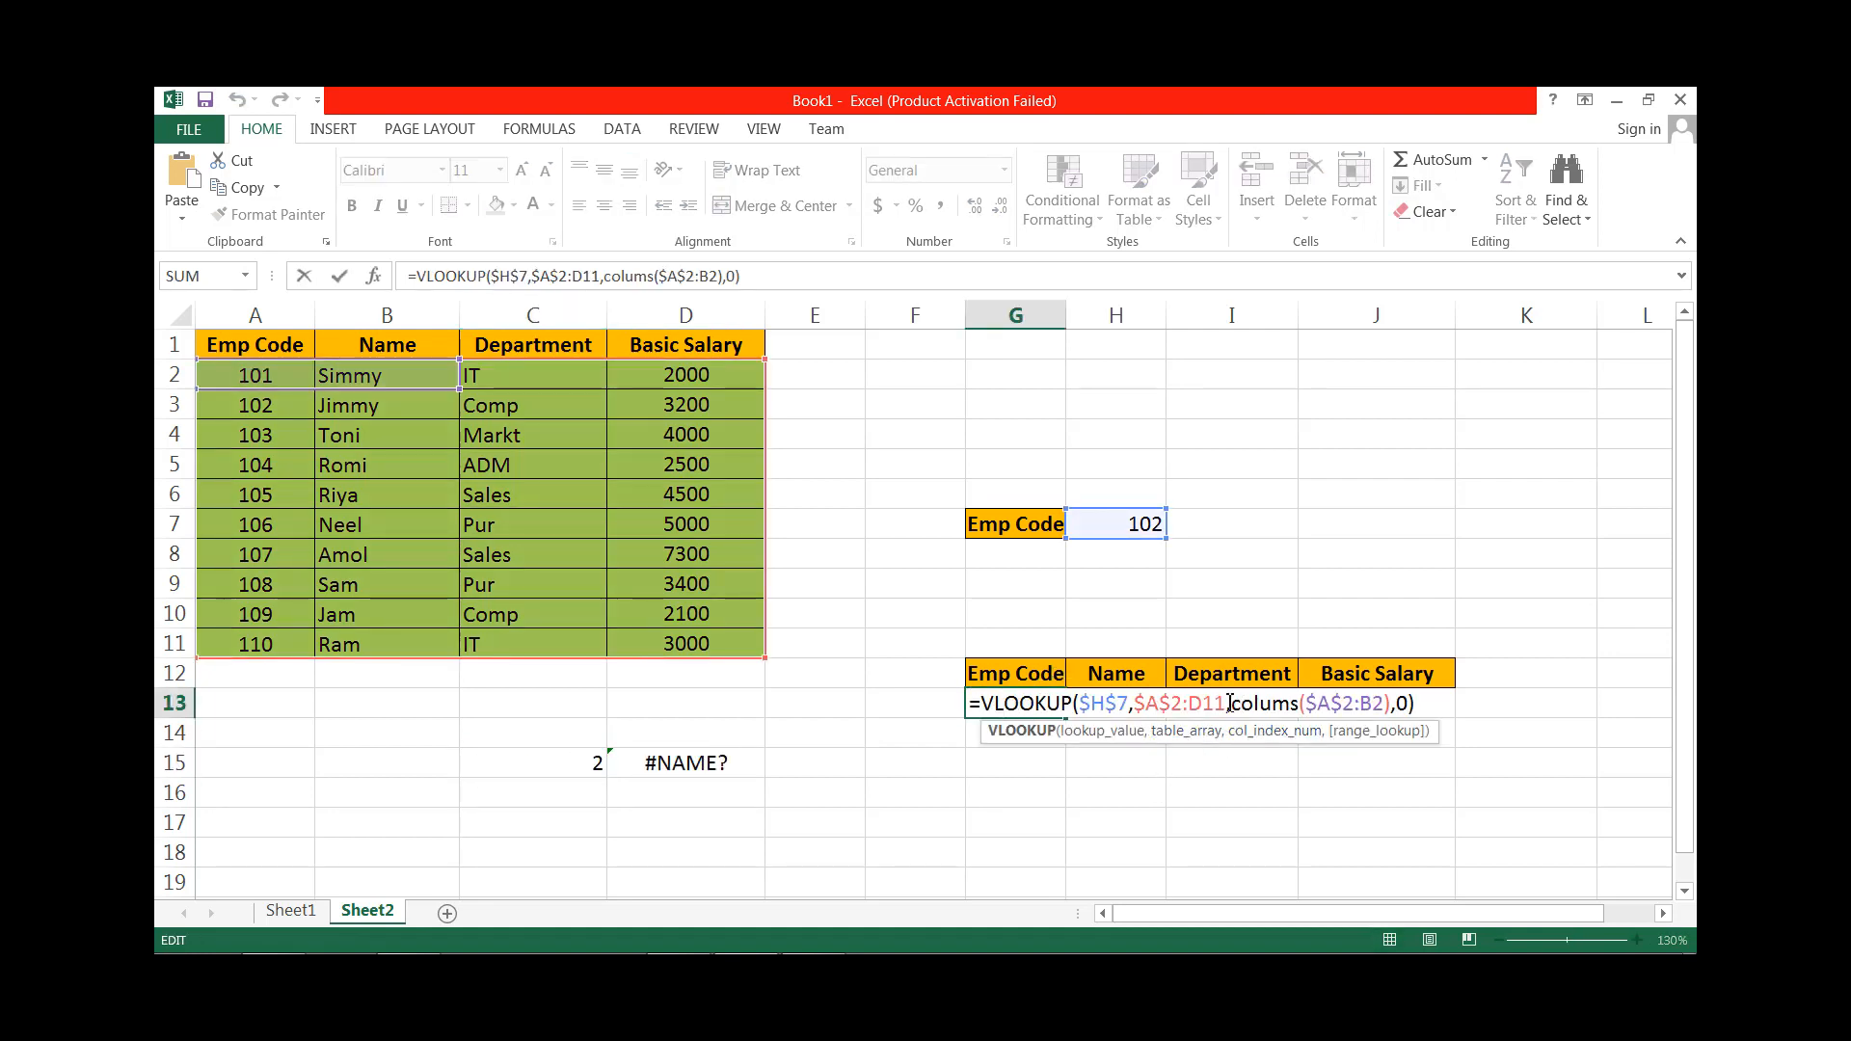
pyautogui.moveTo(1237, 711); pyautogui.dragTo(1301, 700)
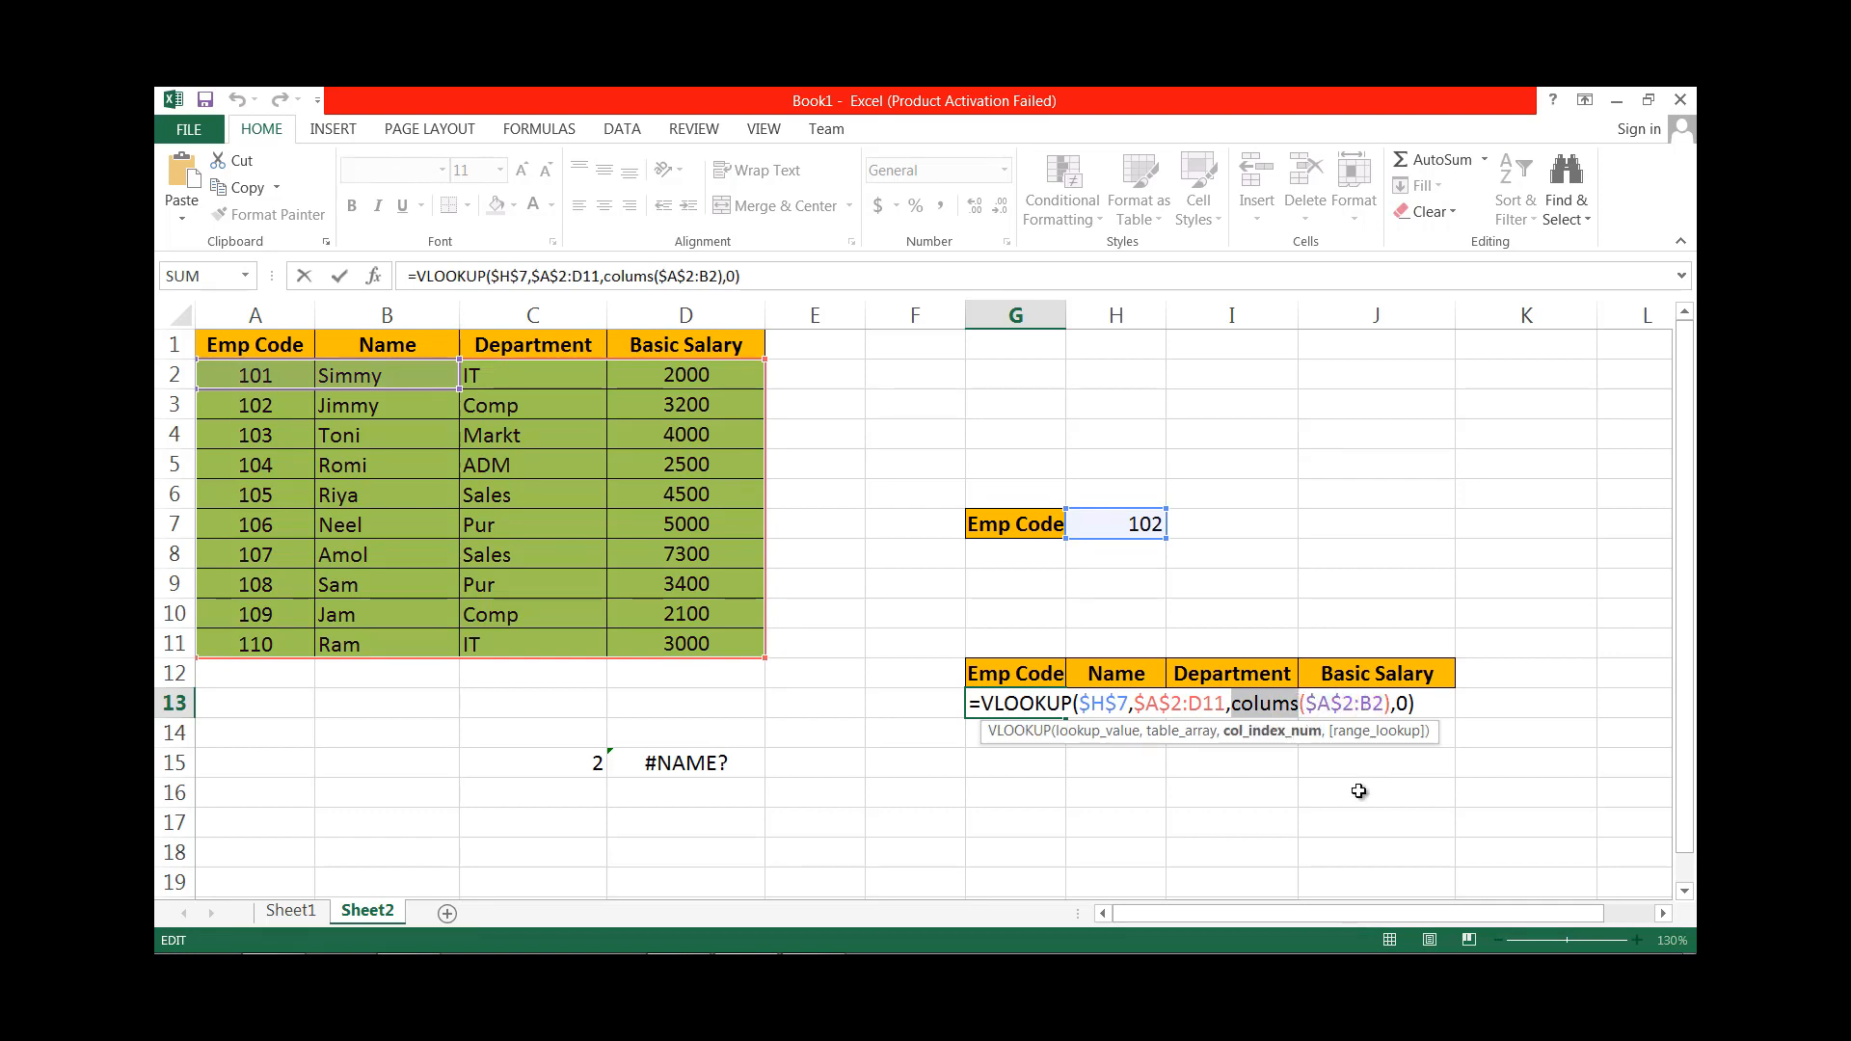
pyautogui.write('colu')
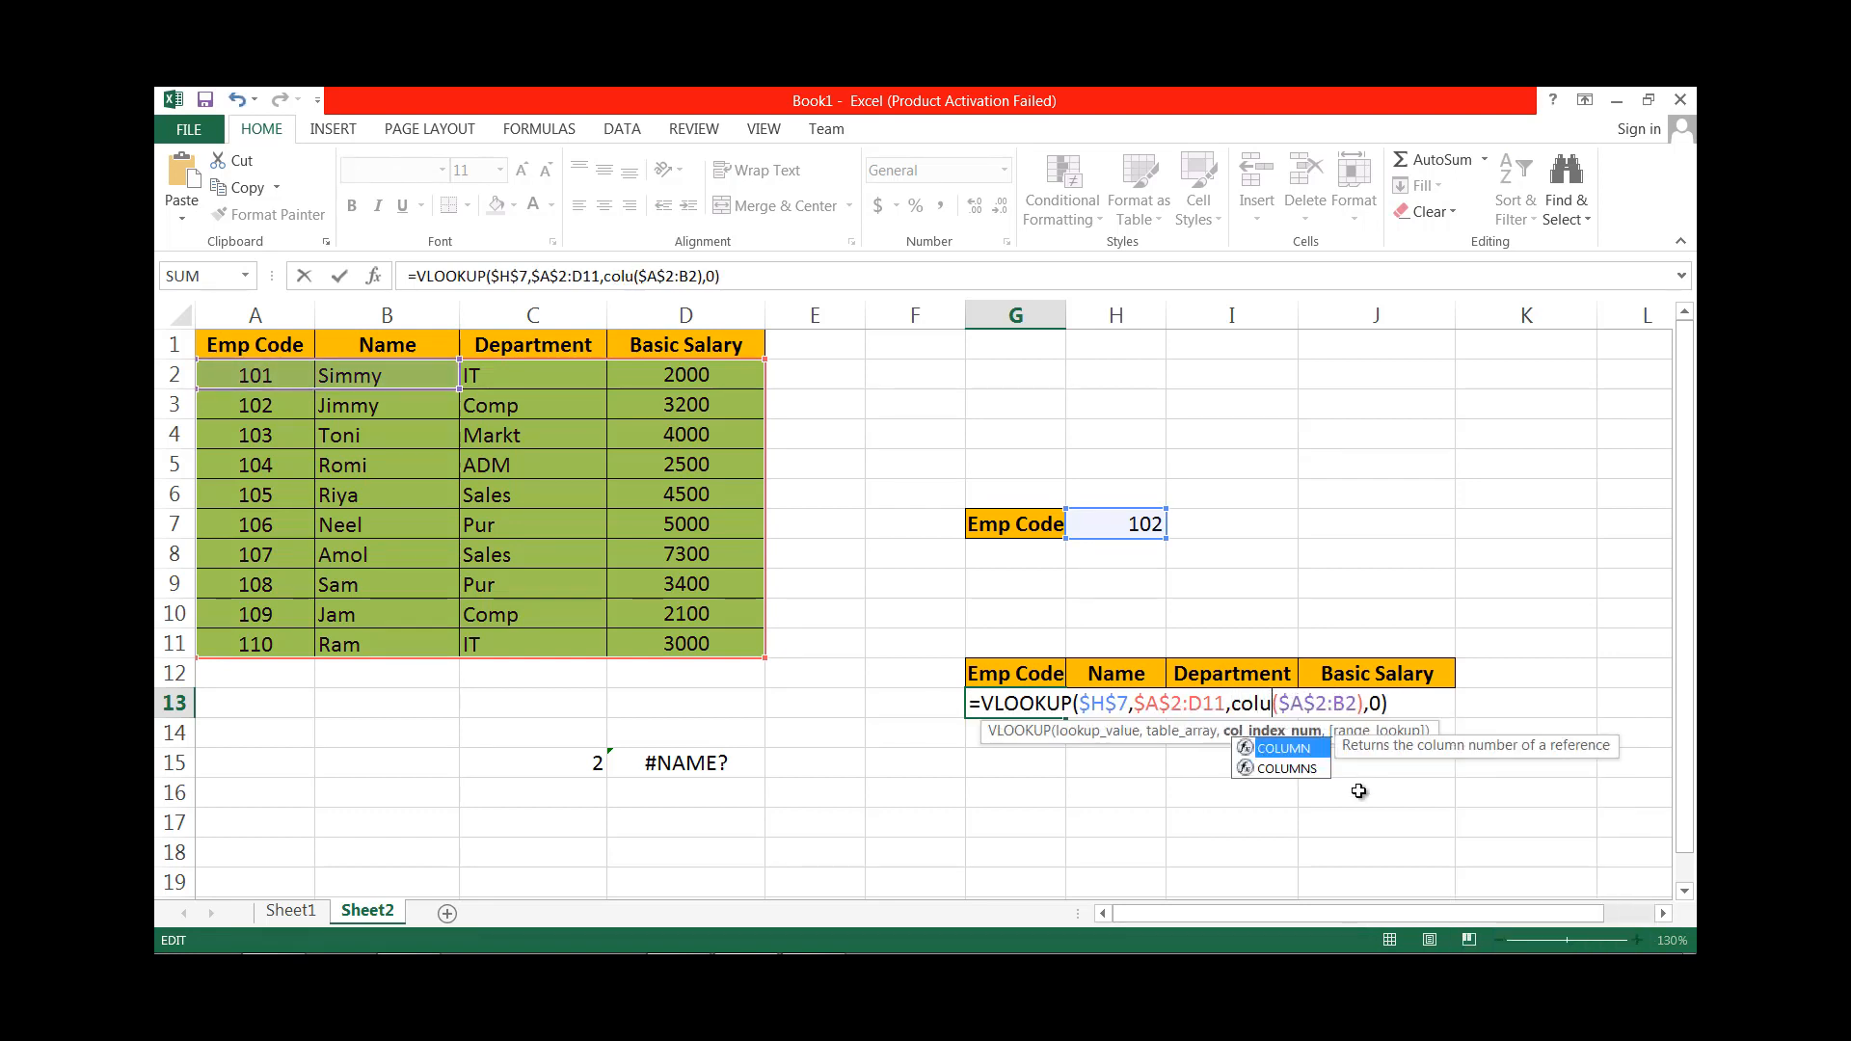
pyautogui.press('Down')
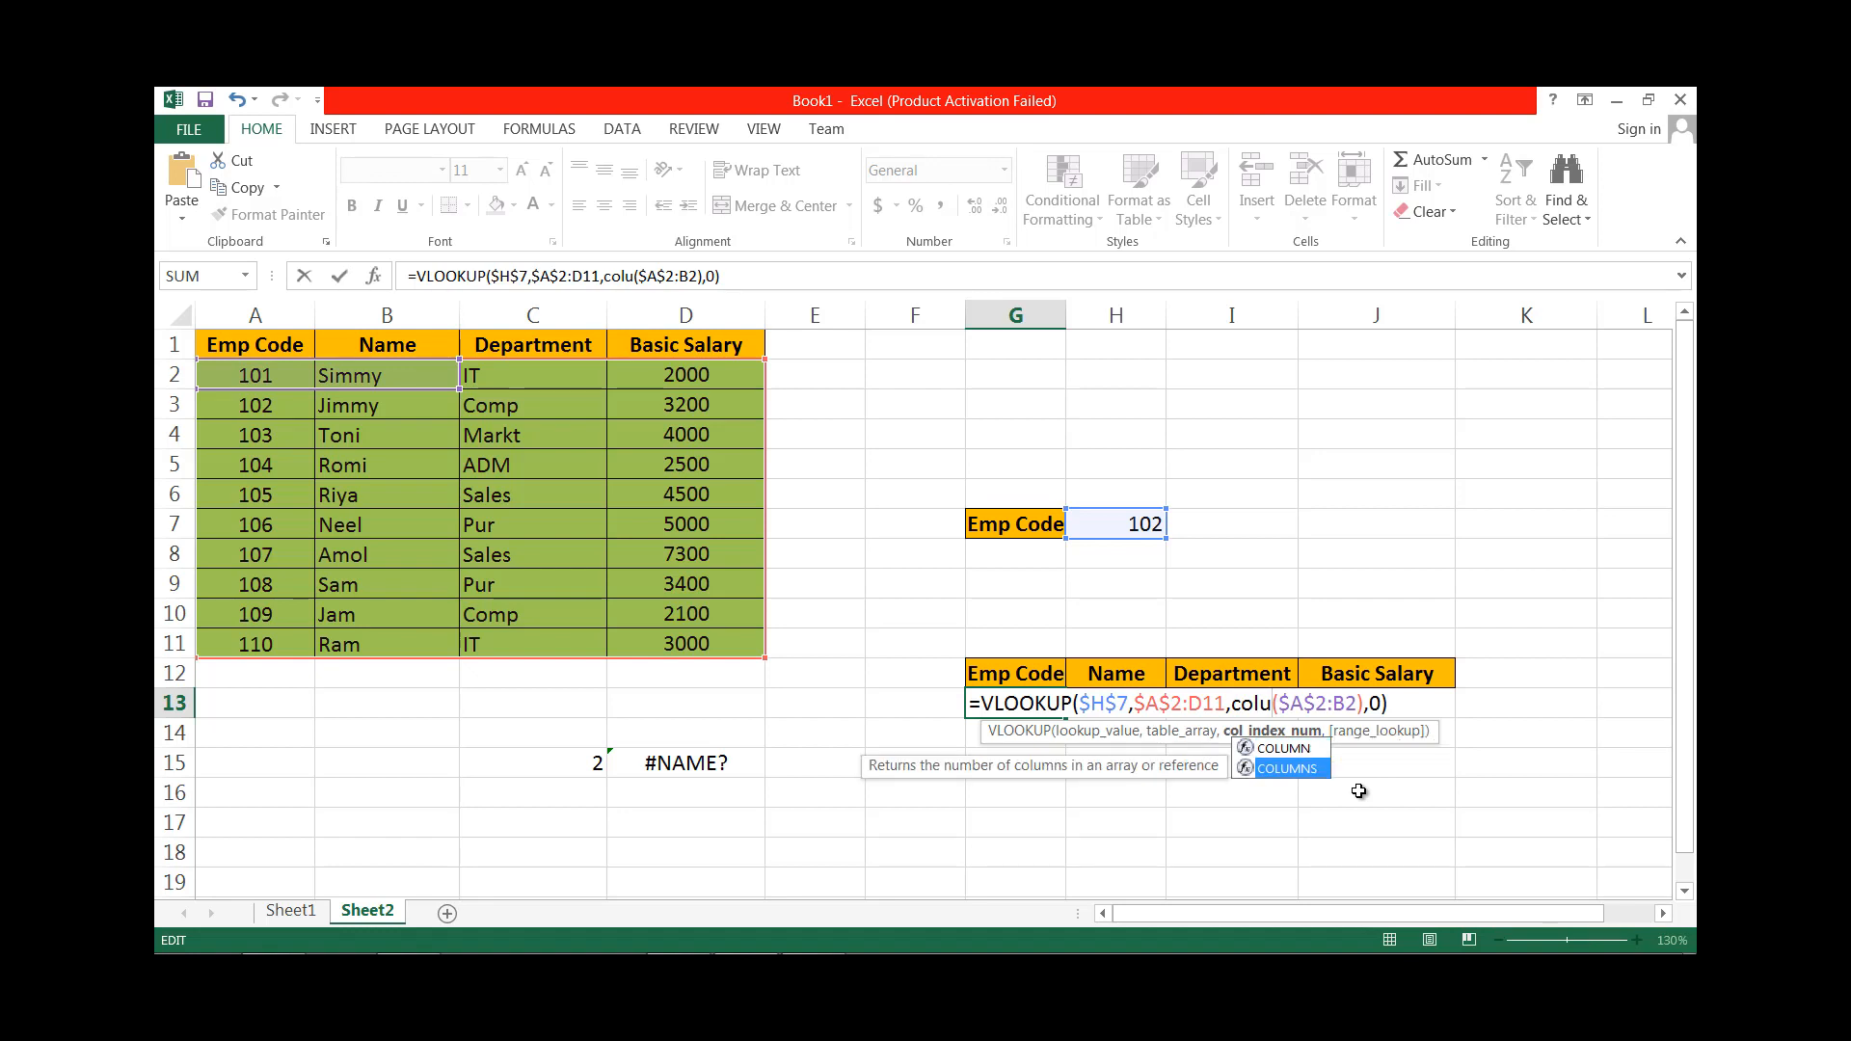
pyautogui.press('Tab')
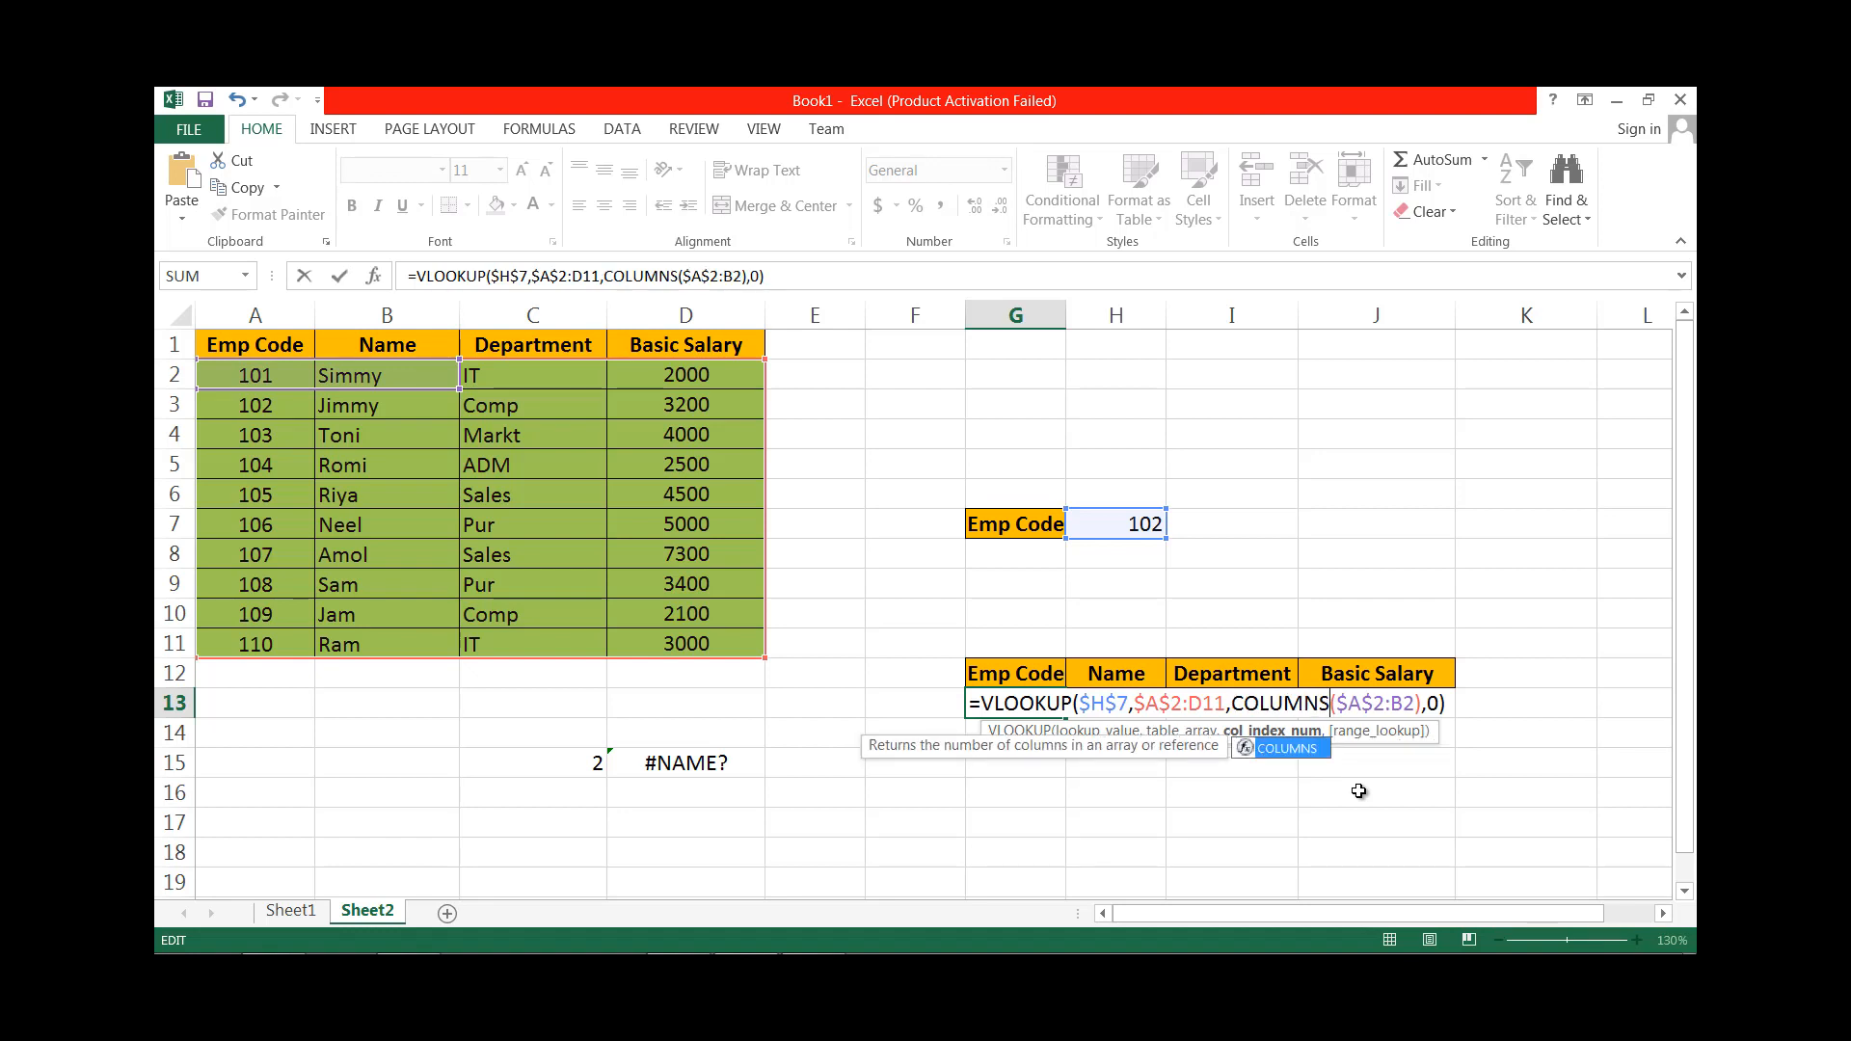
pyautogui.press('Return')
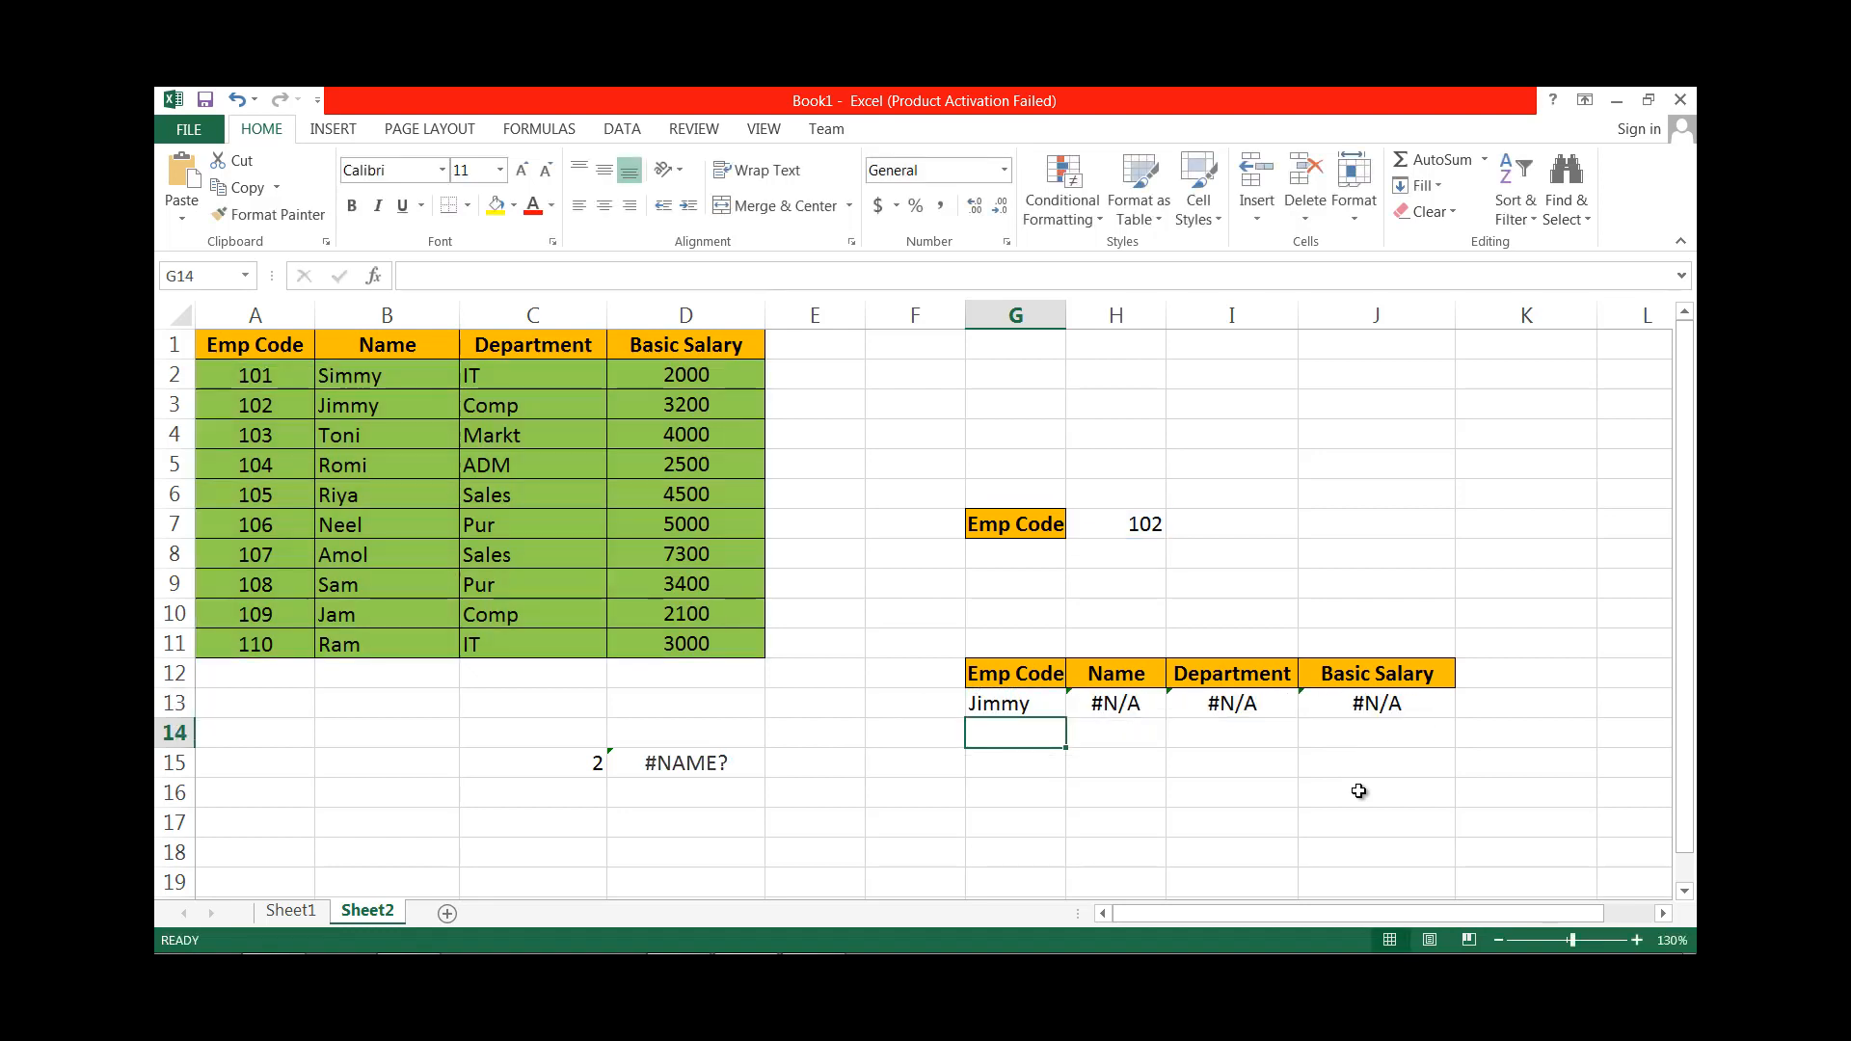
# Change the COLUMNS range in the G13 formula to $A$2:A2 and fill the formula across to J13.
pyautogui.click(1013, 704)
pyautogui.doubleClick(1020, 704)
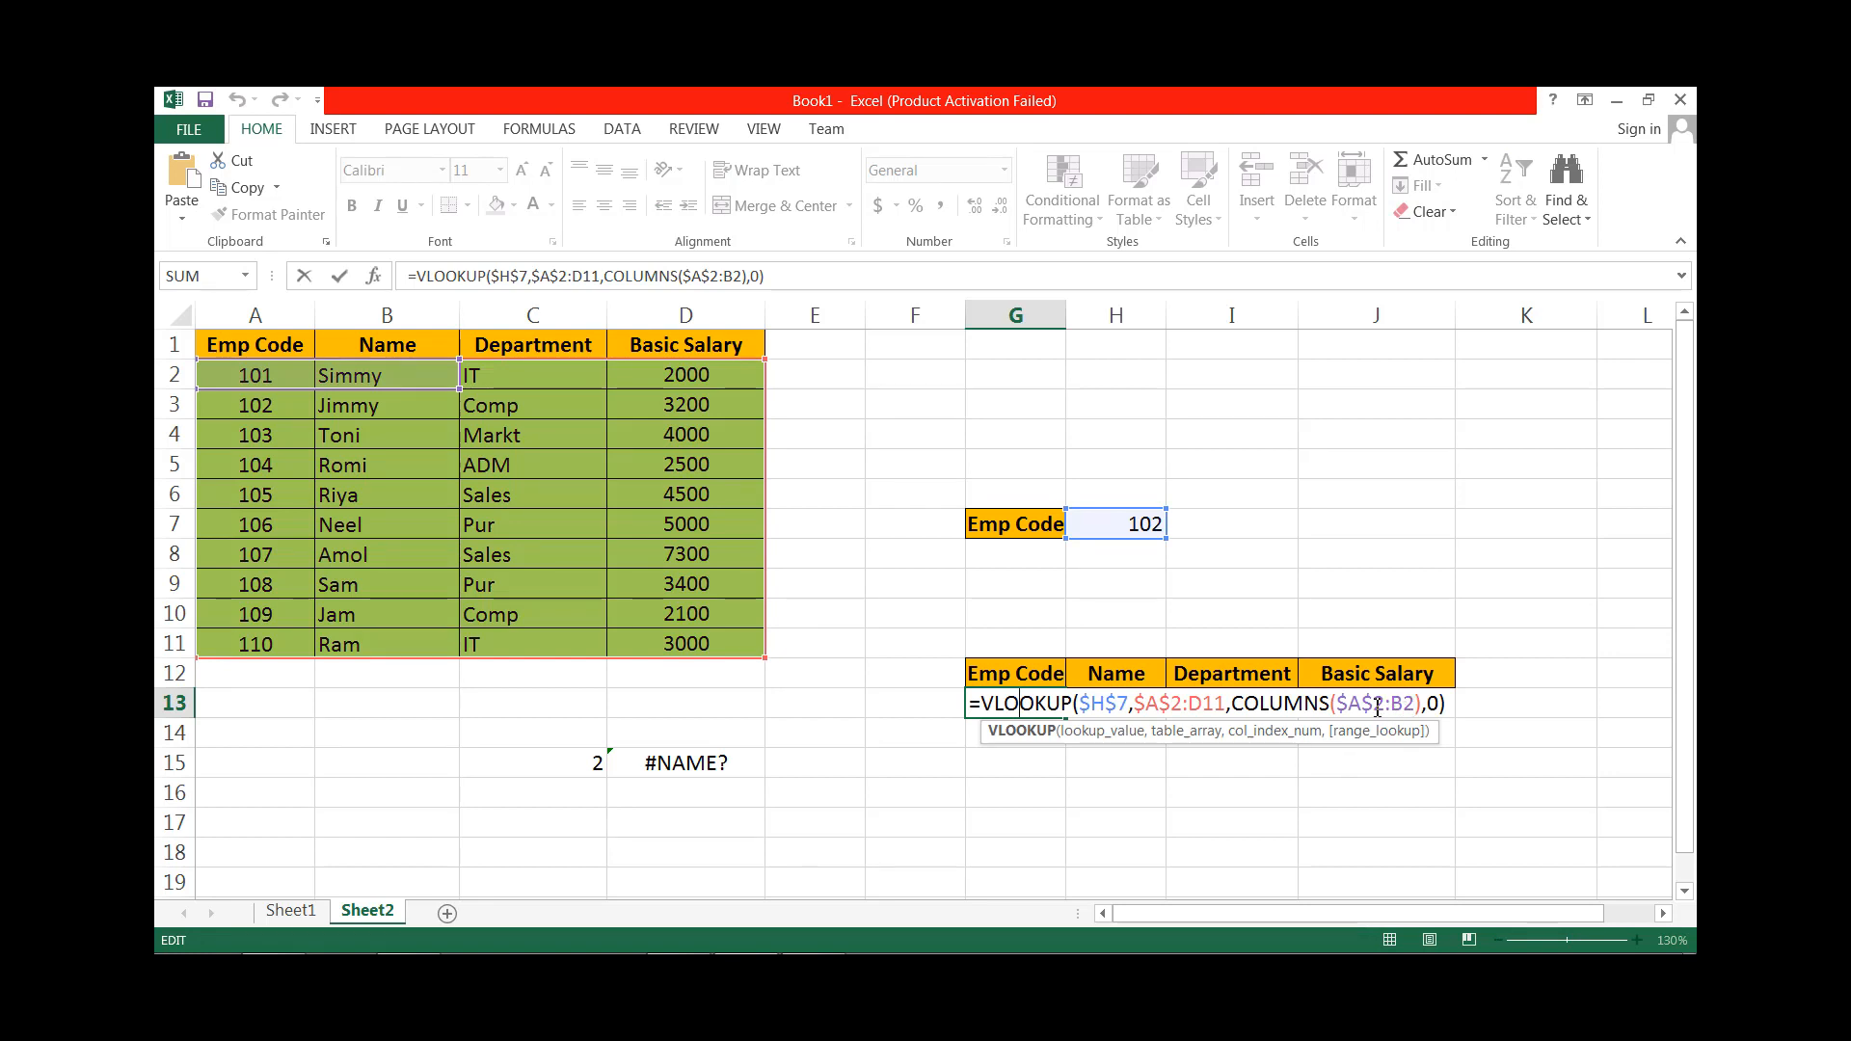
pyautogui.moveTo(1391, 703); pyautogui.dragTo(1404, 704)
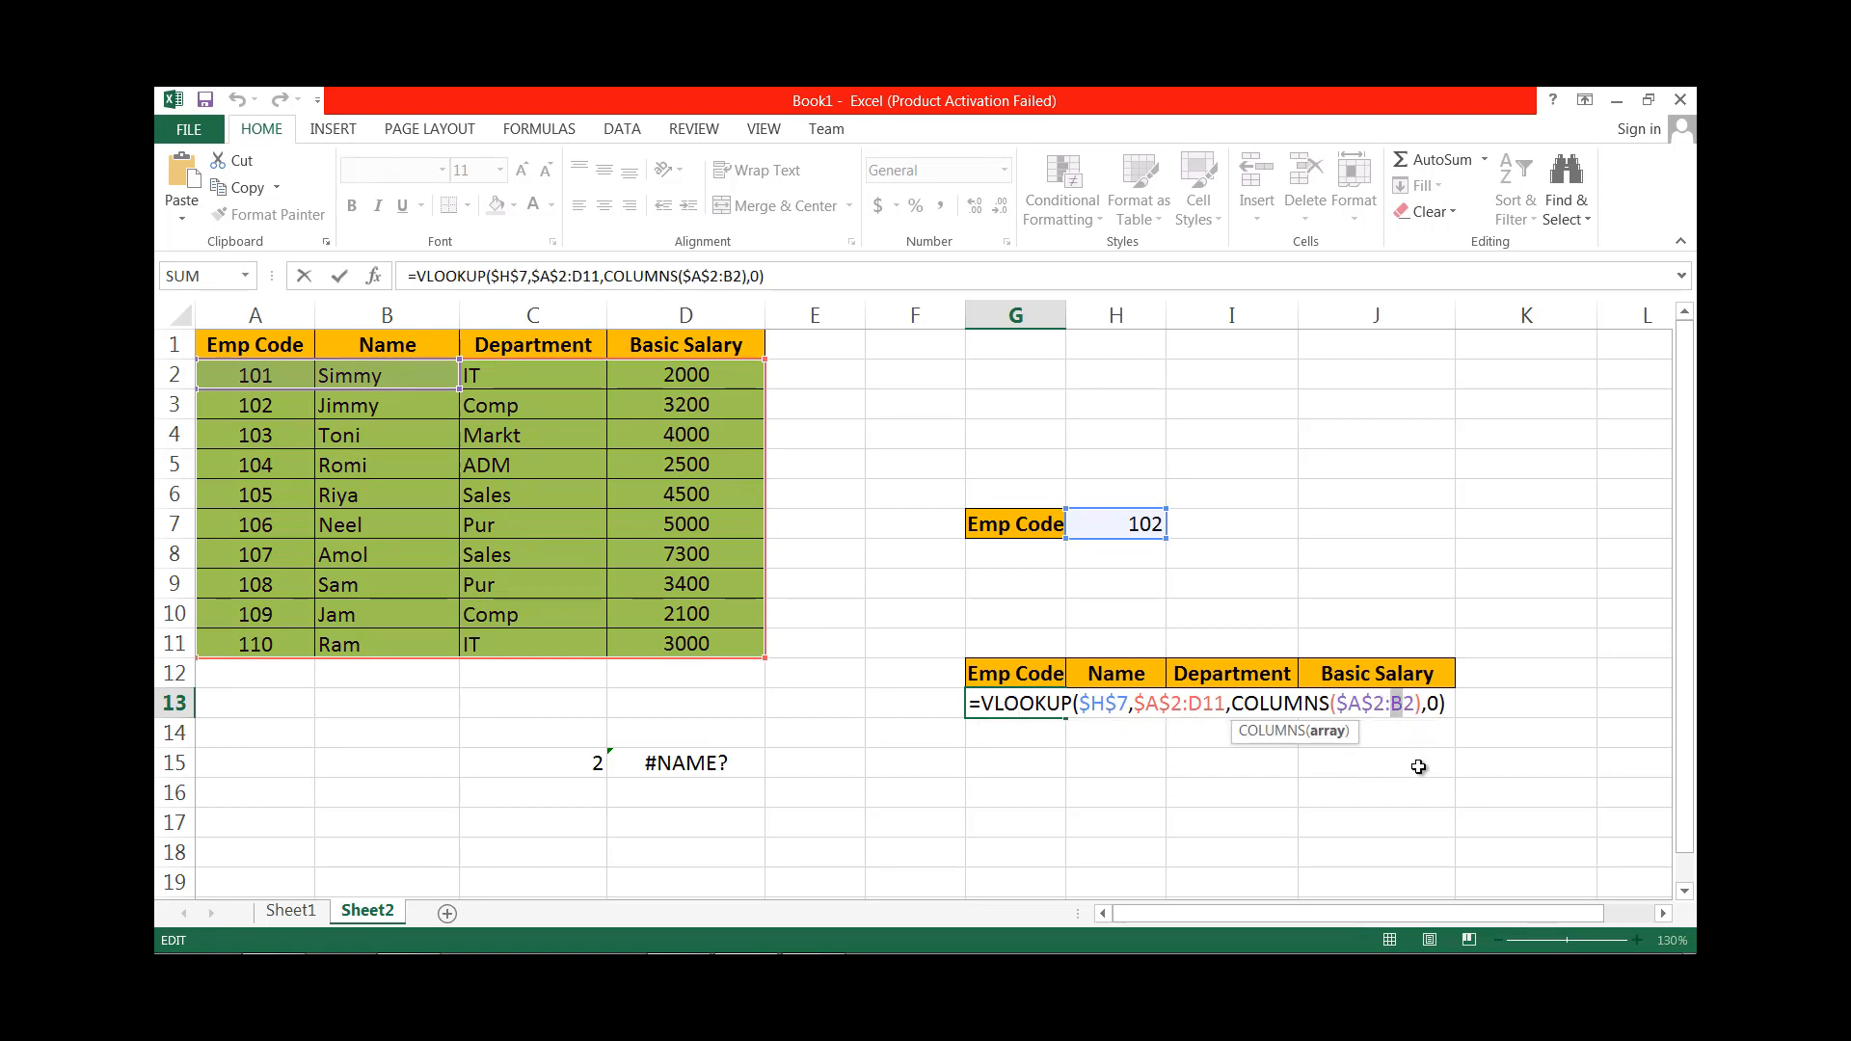
pyautogui.write('A')
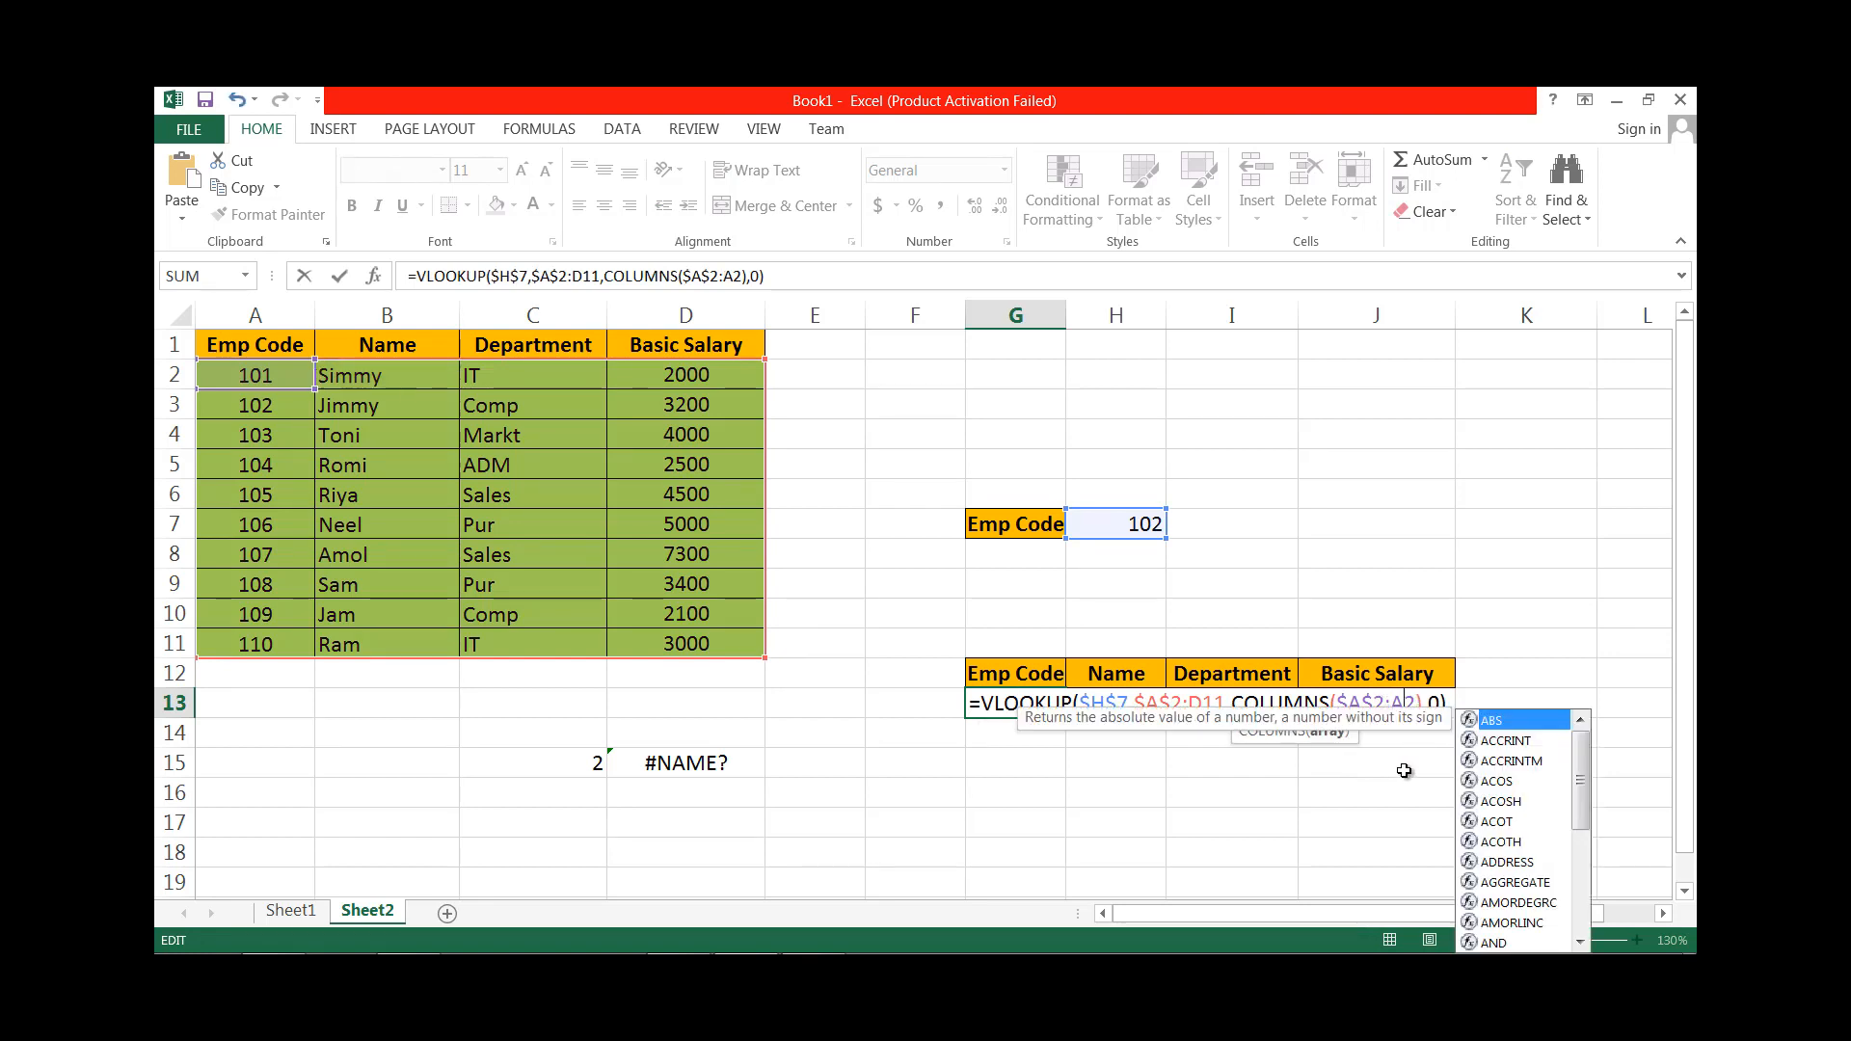
pyautogui.press('Return')
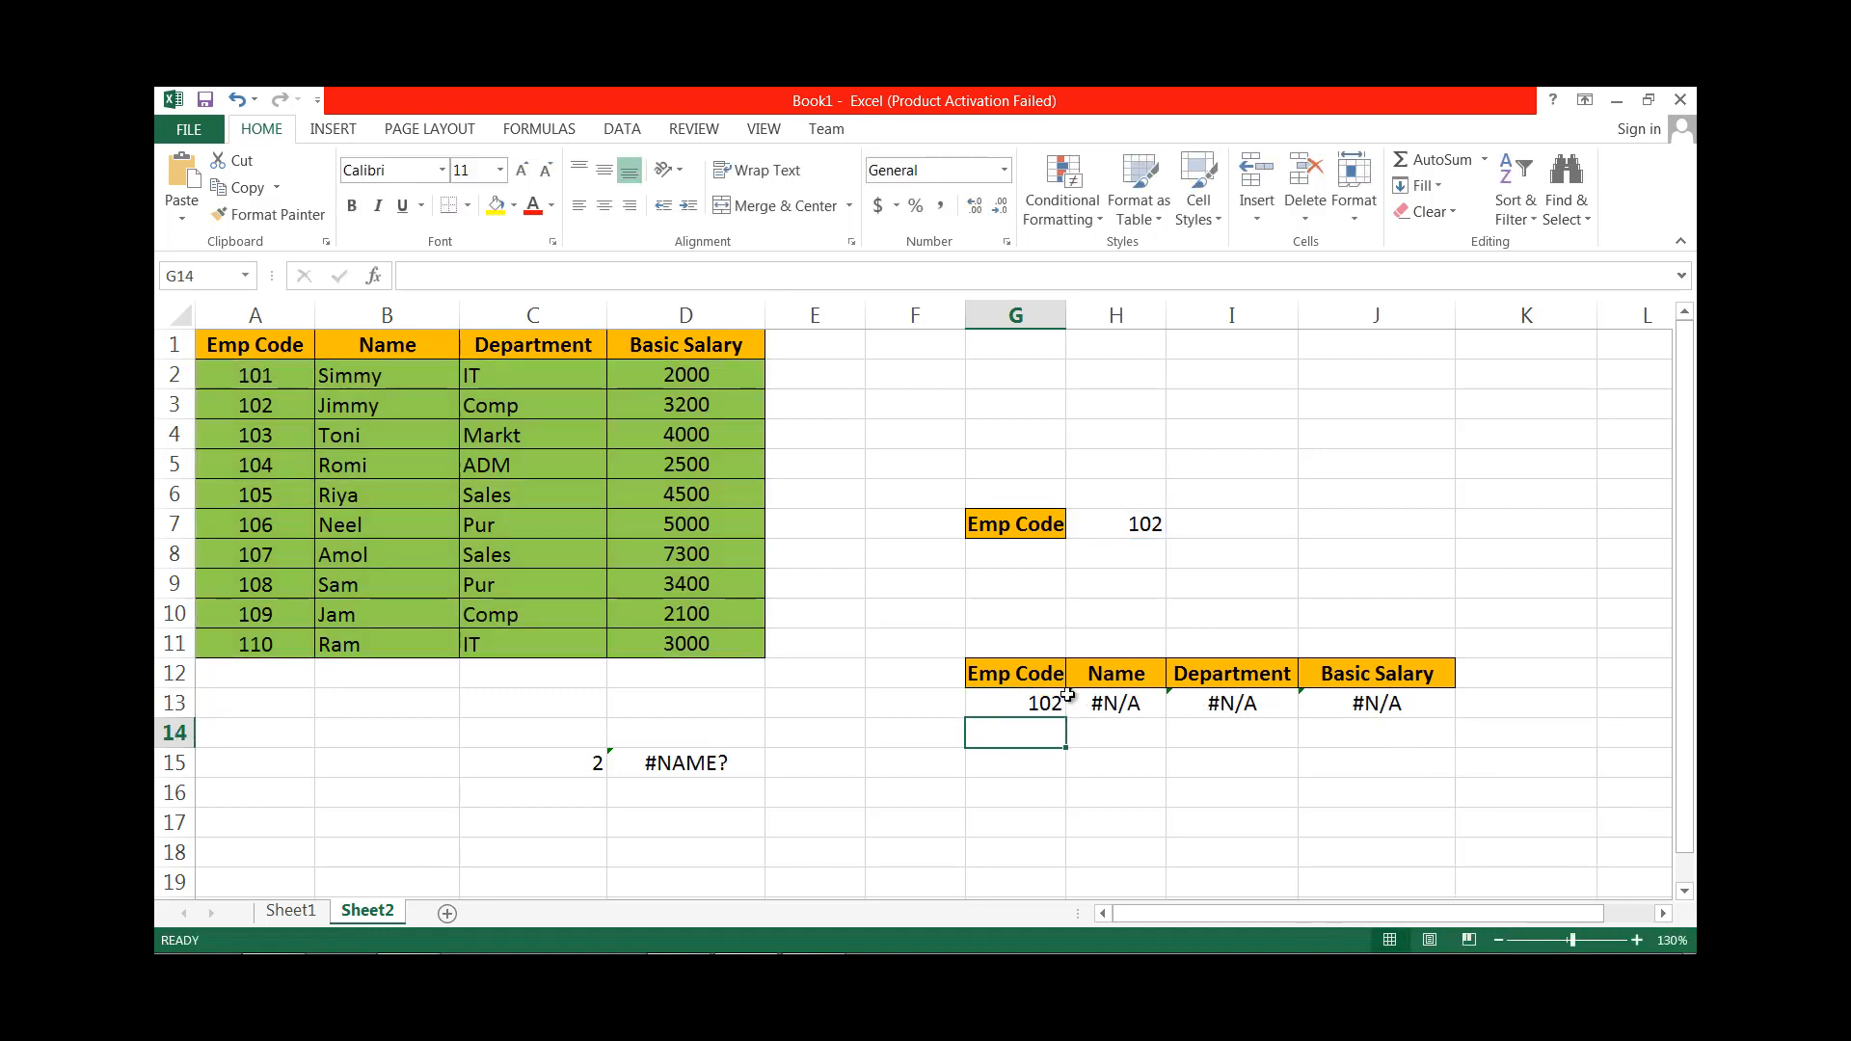
pyautogui.click(1037, 704)
pyautogui.moveTo(1066, 718); pyautogui.dragTo(1441, 721)
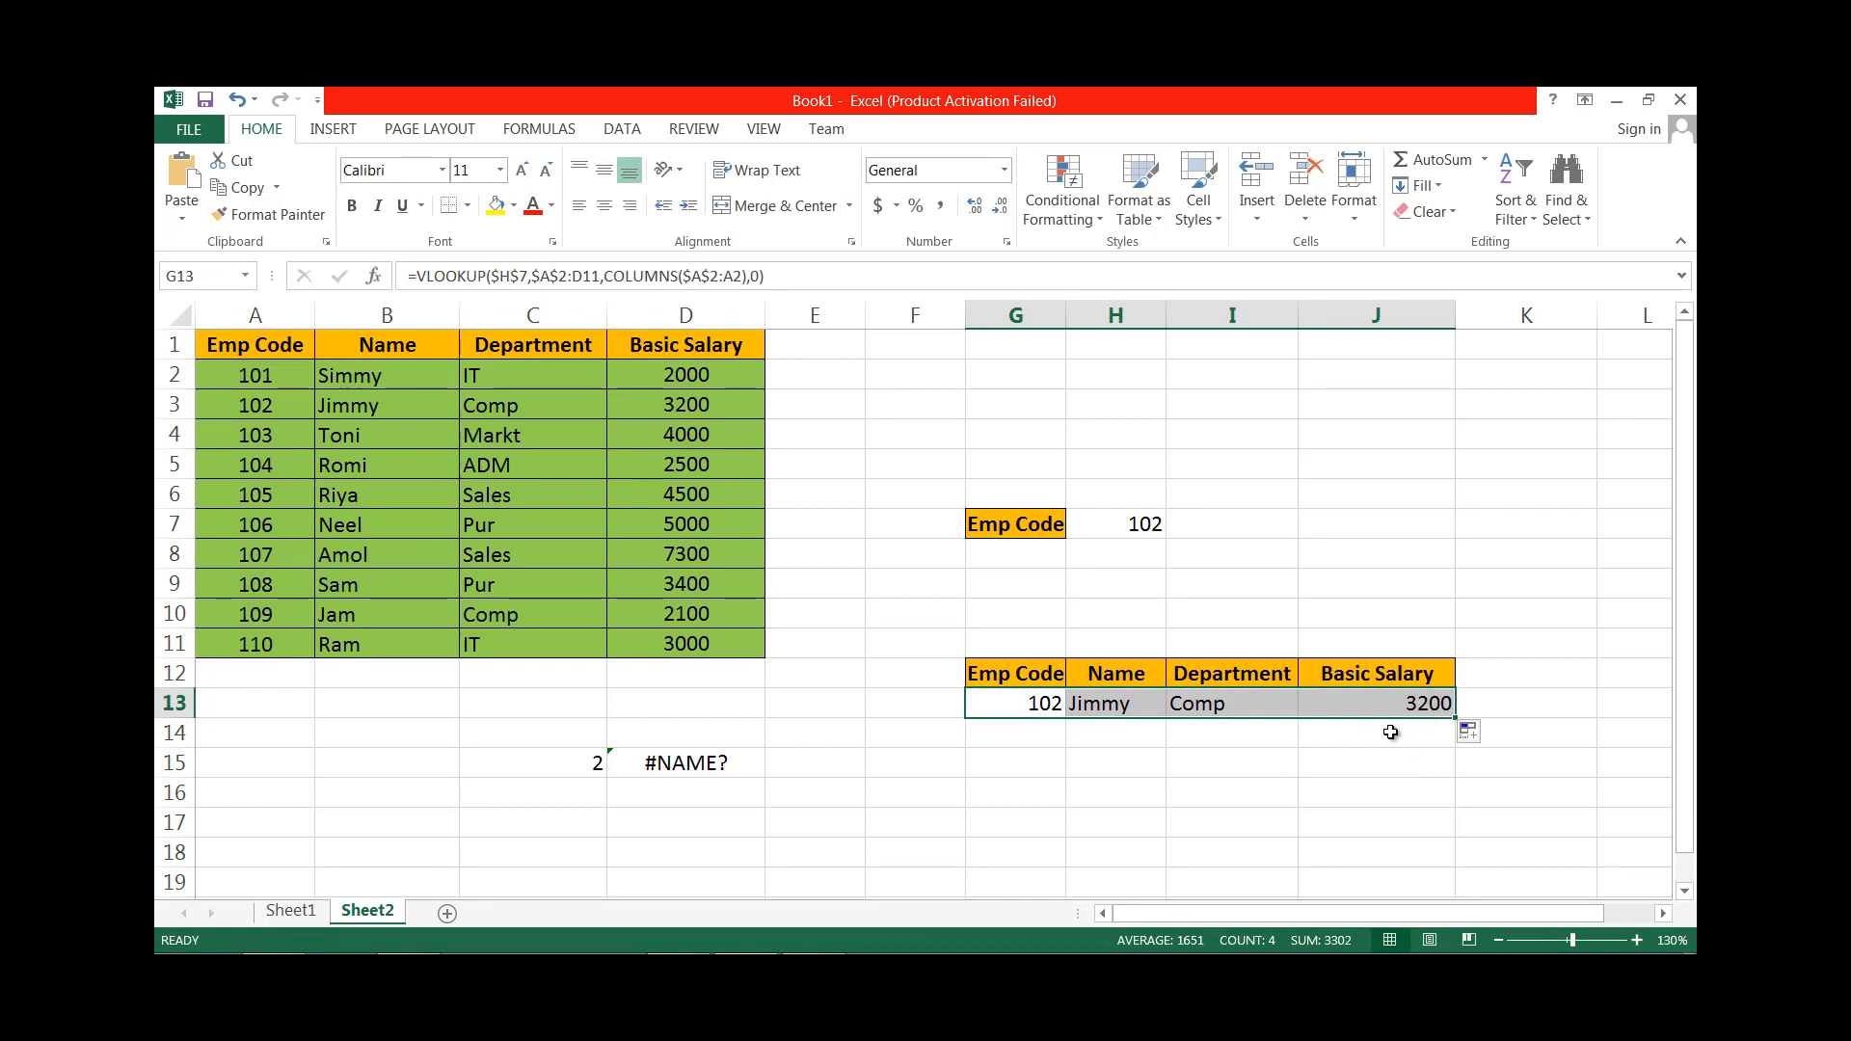
# Set the lookup Emp Code in H7 to 104.
pyautogui.click(1157, 532)
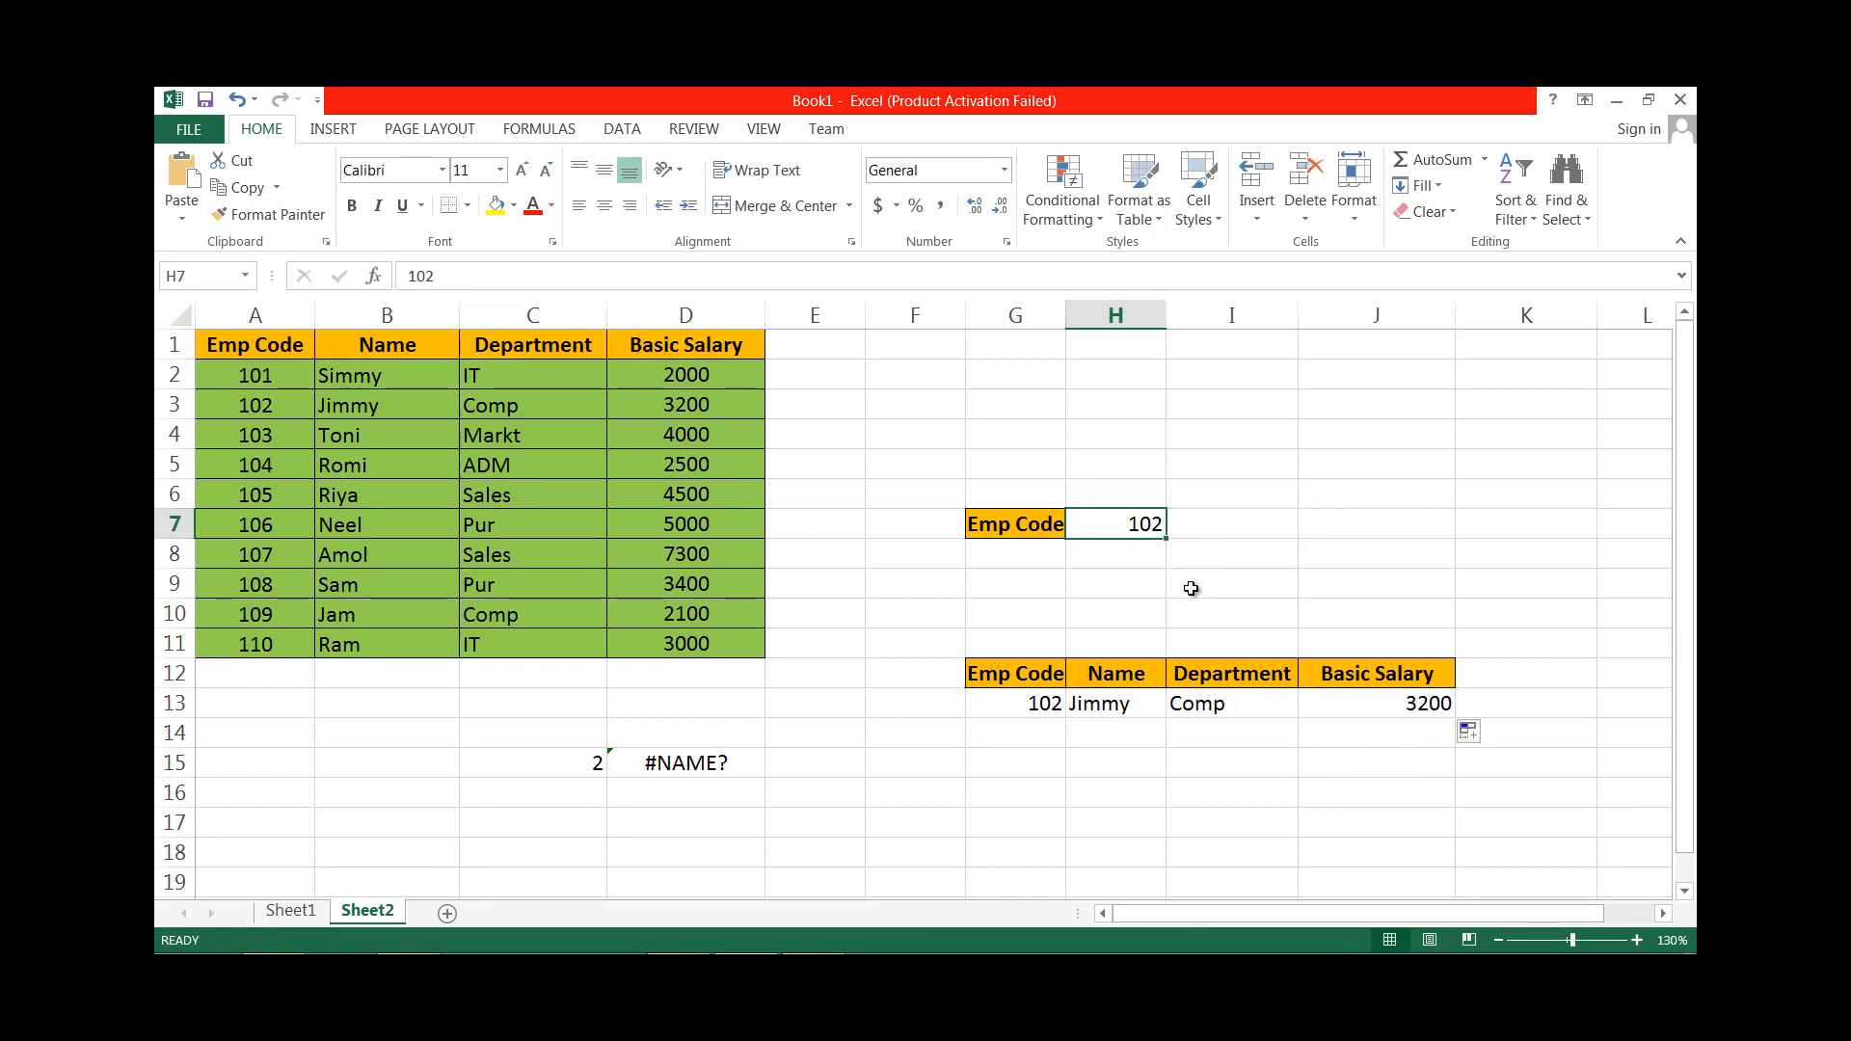
pyautogui.write('104')
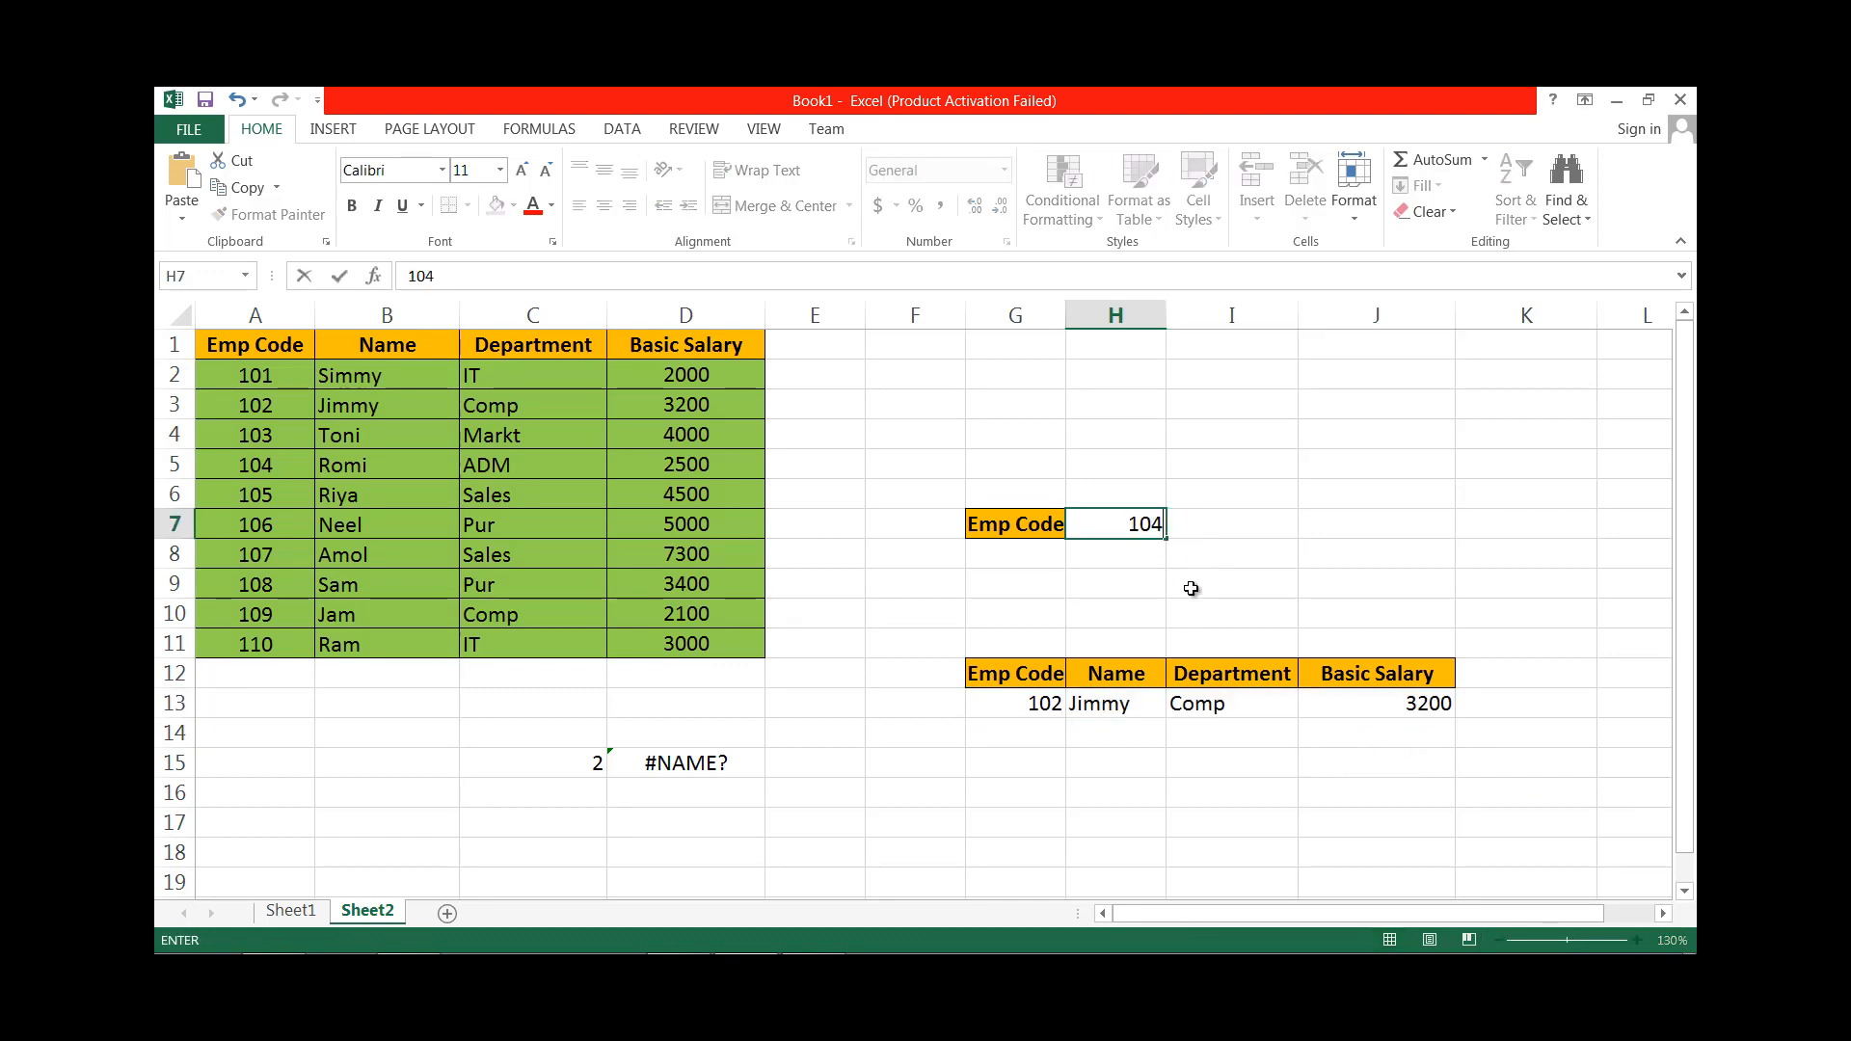
pyautogui.press('Return')
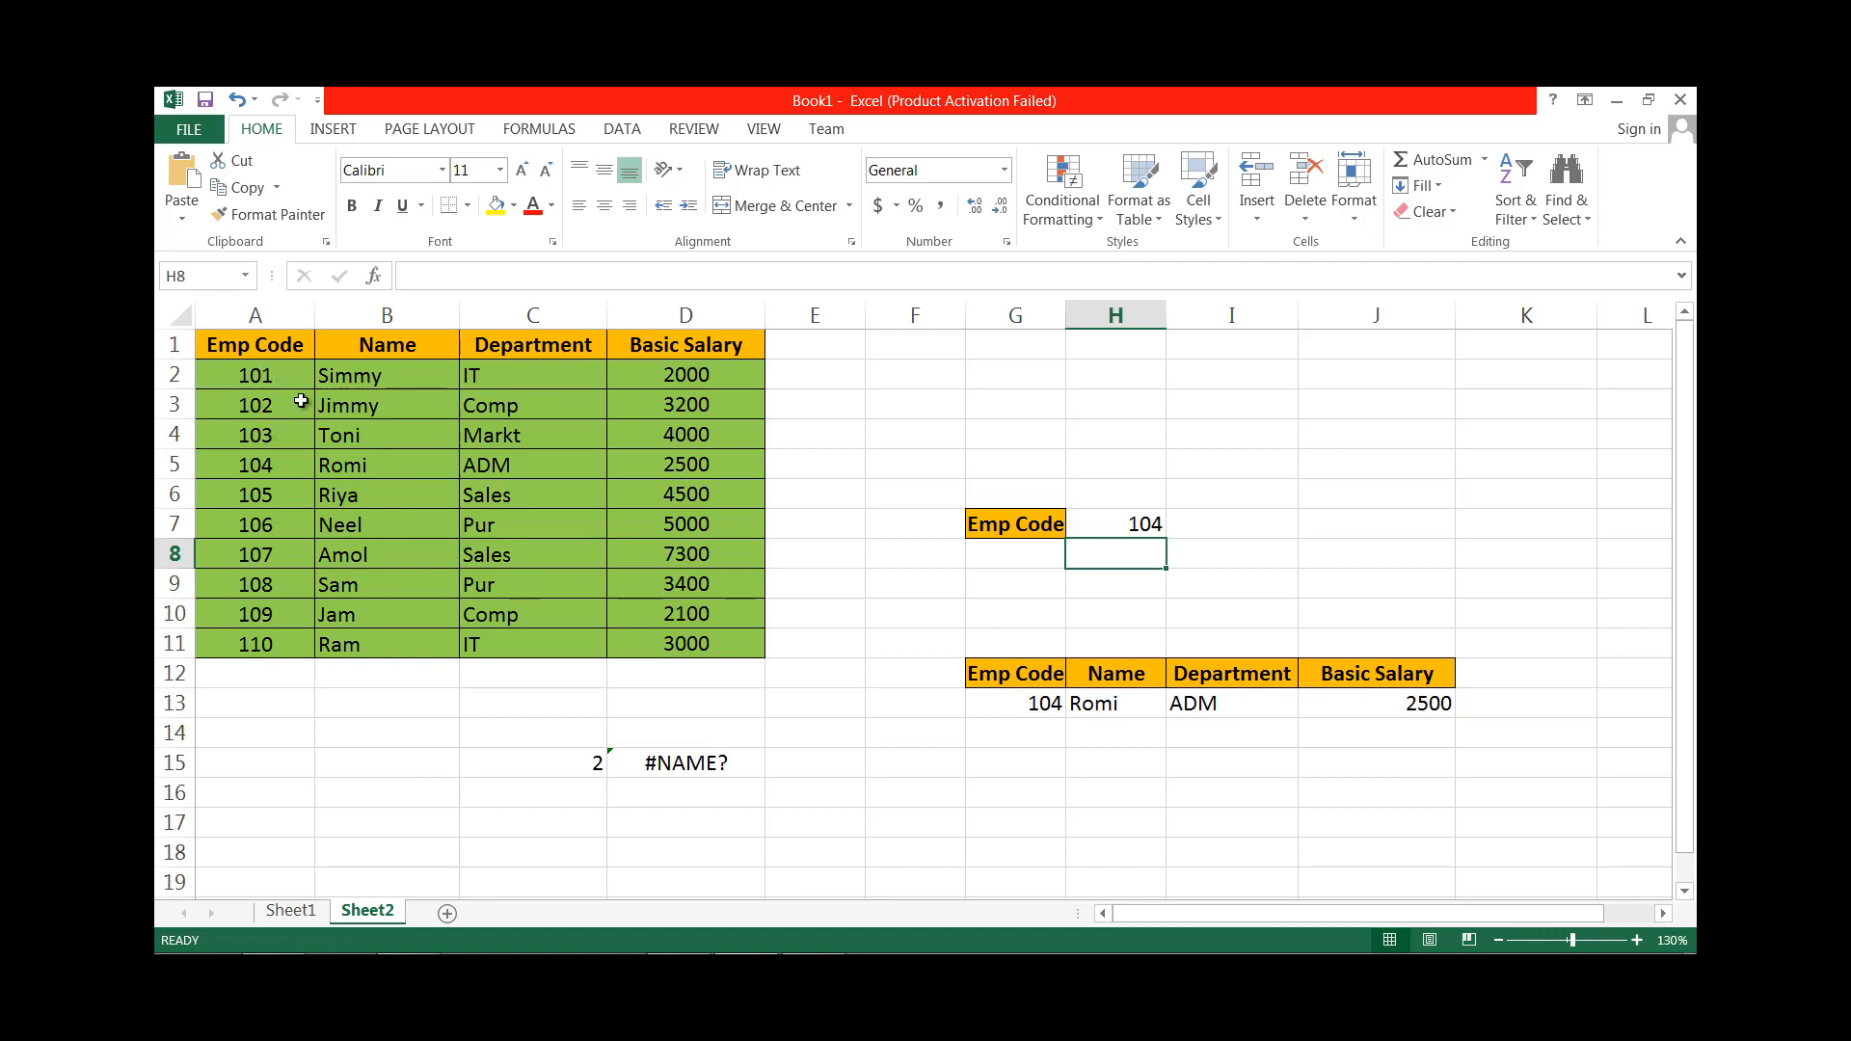
# Review the arguments of the VLOOKUP formula in G13, including its nested COLUMNS range.
pyautogui.click(1017, 703)
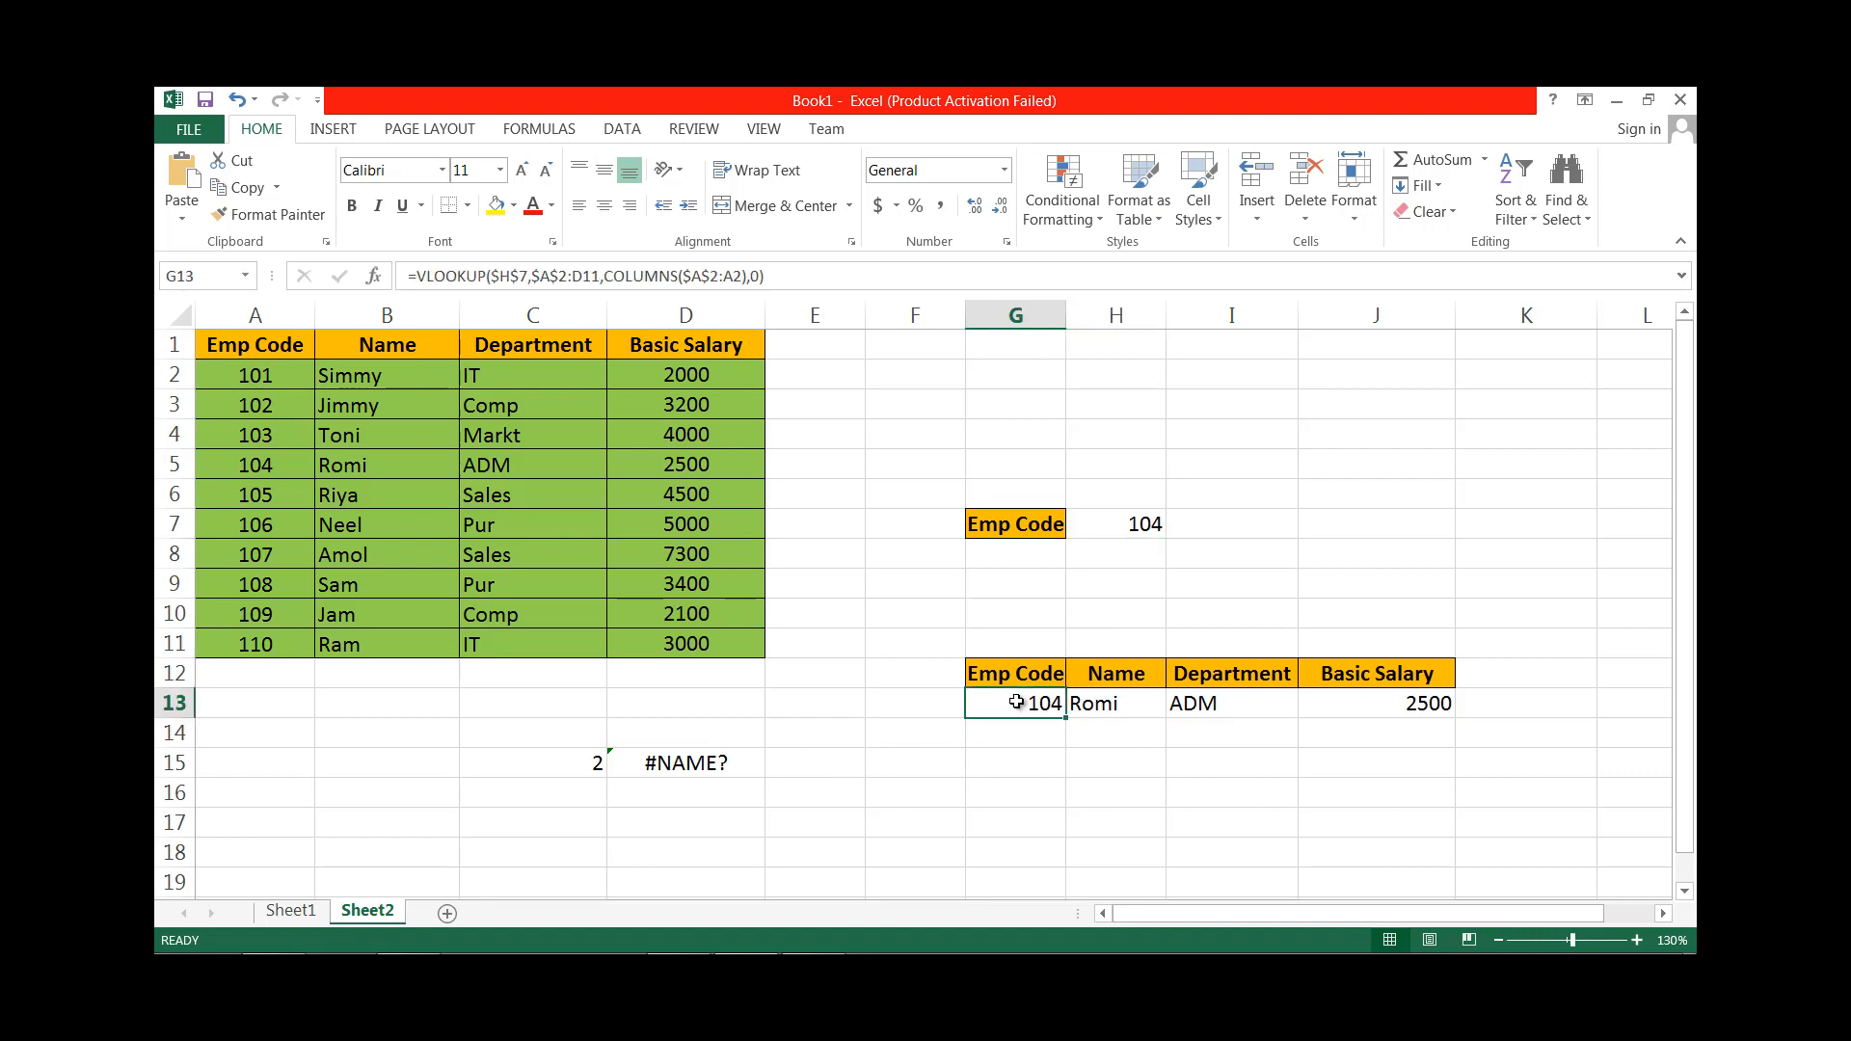
pyautogui.doubleClick(1017, 703)
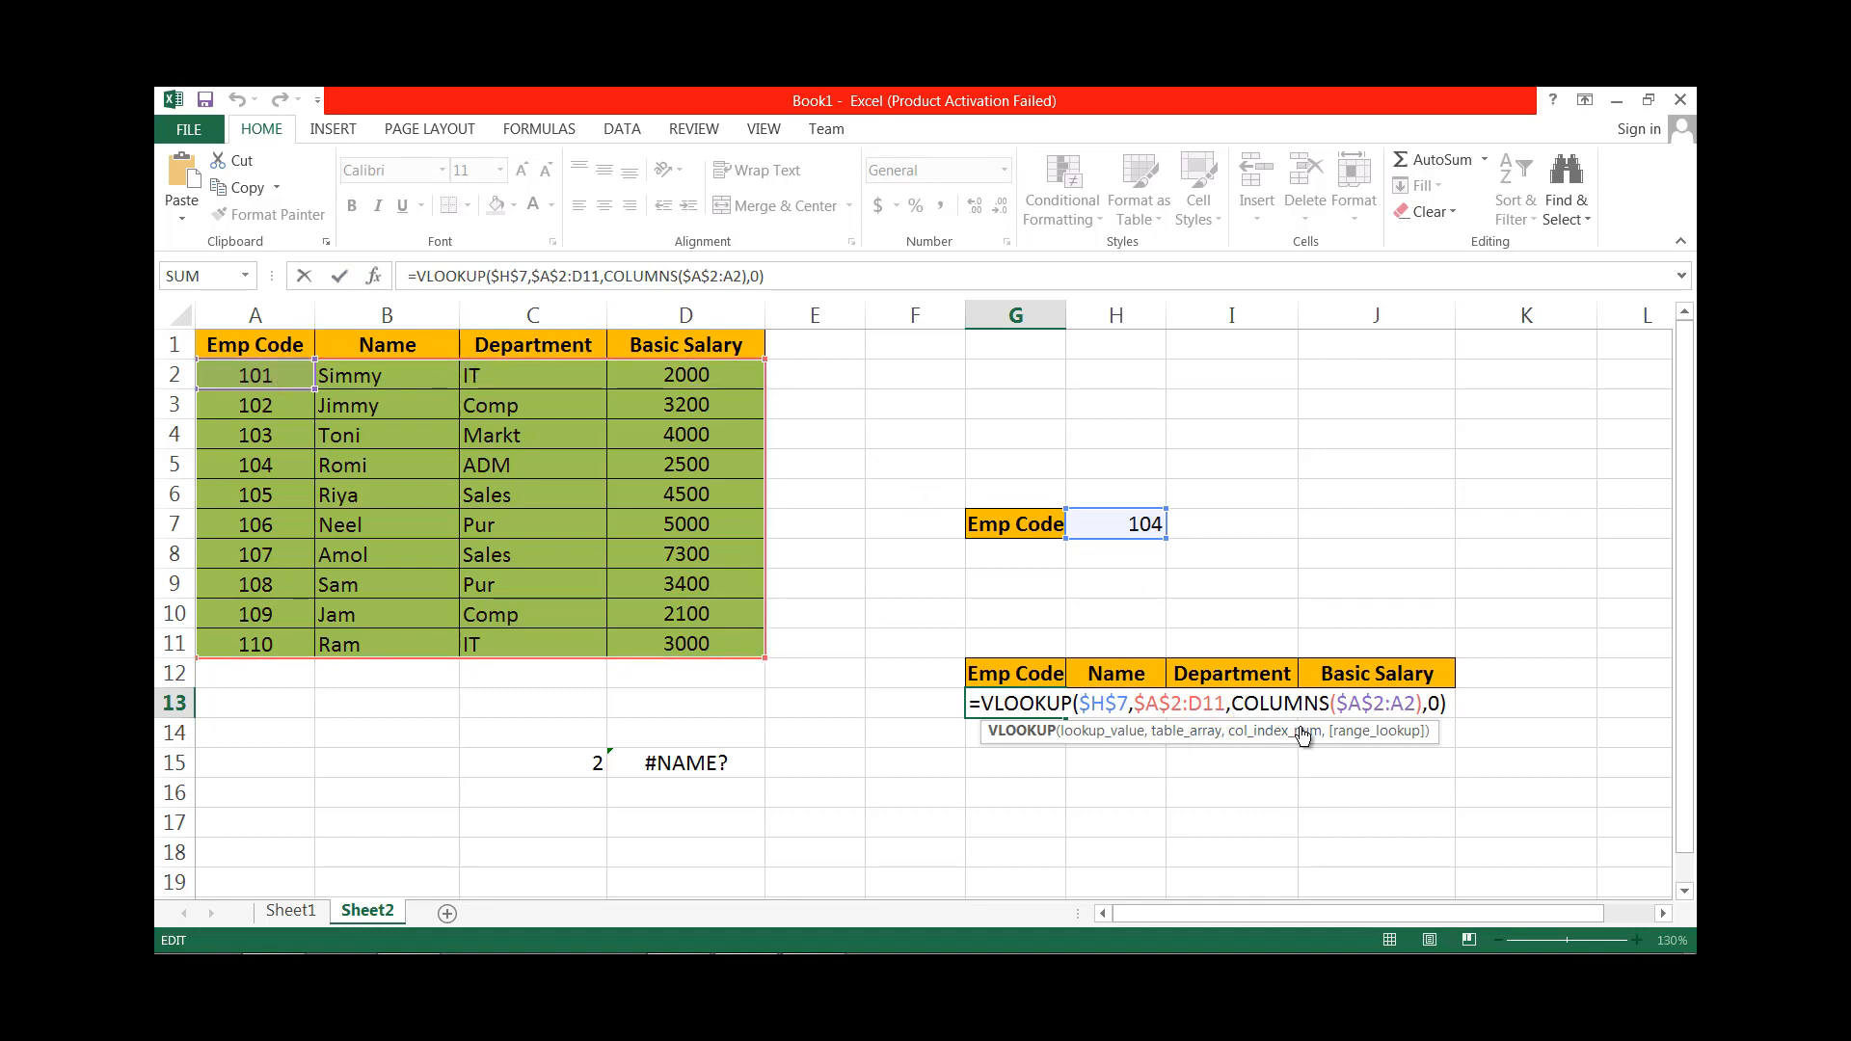
pyautogui.press('Escape')
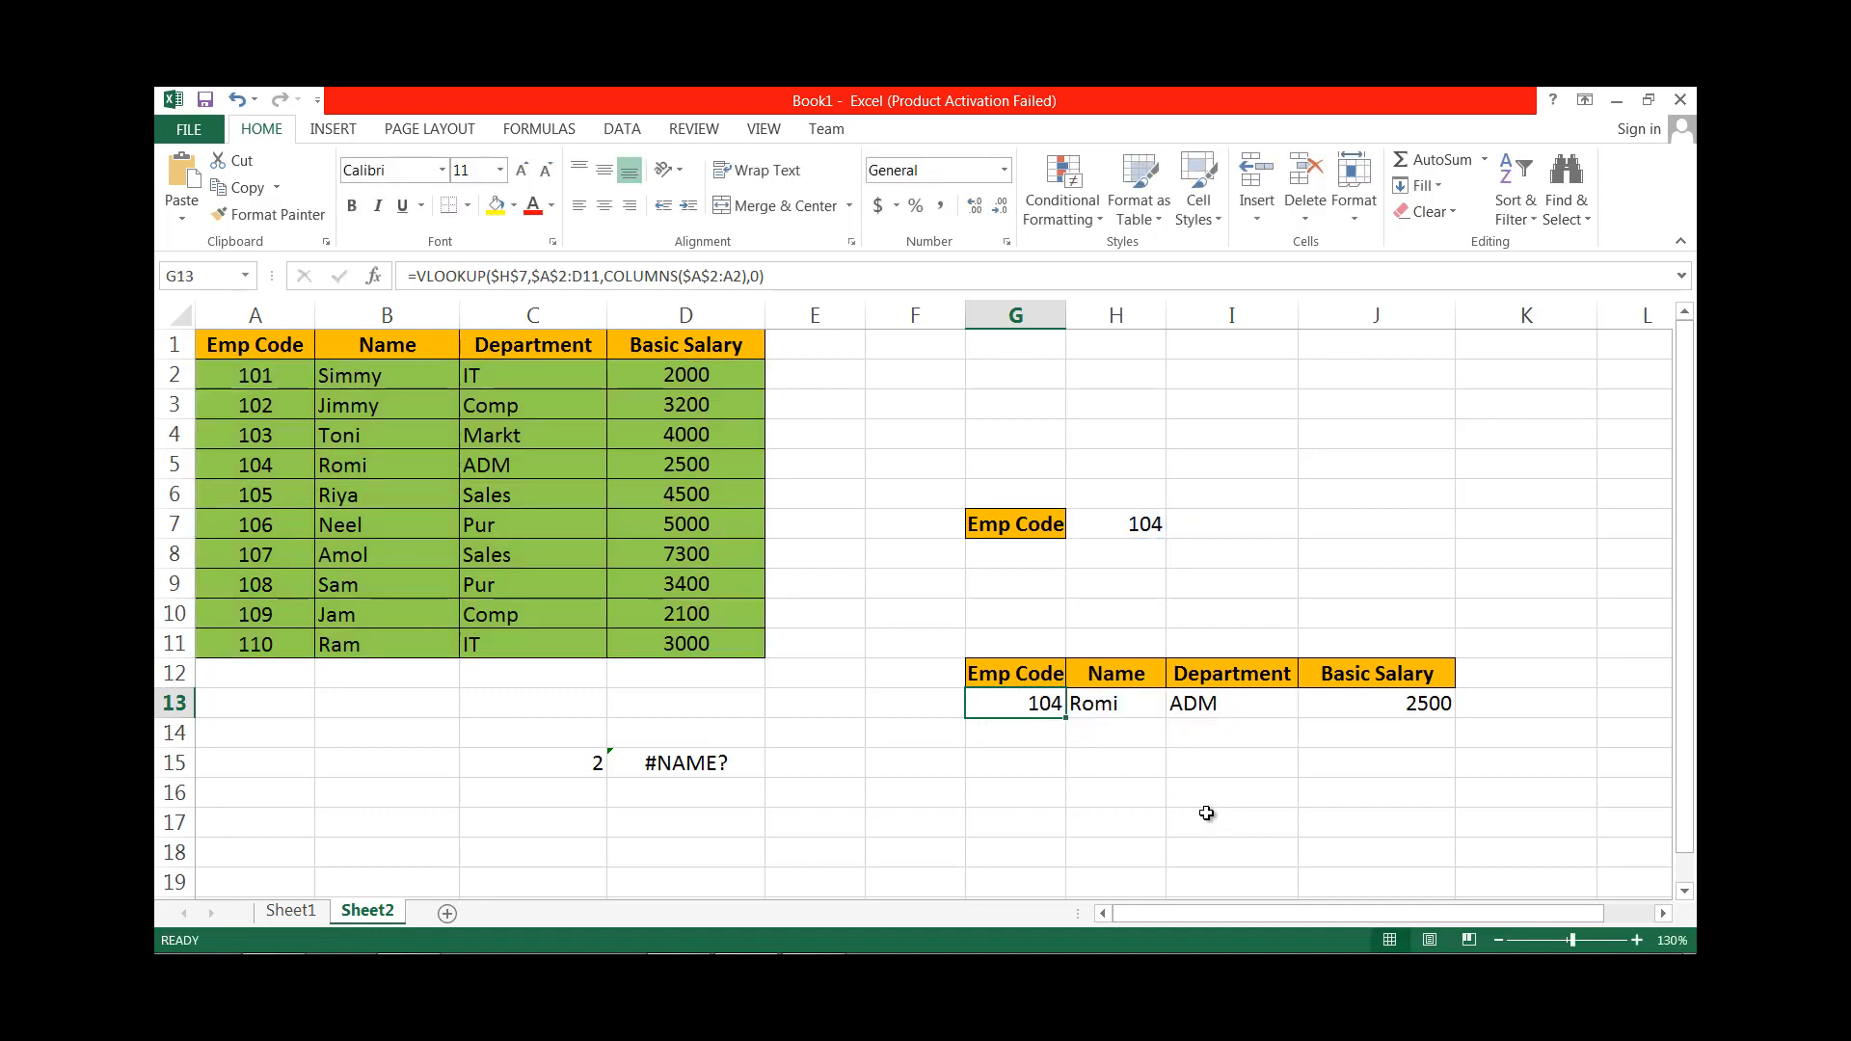
pyautogui.click(1196, 760)
pyautogui.click(1037, 704)
pyautogui.doubleClick(1032, 700)
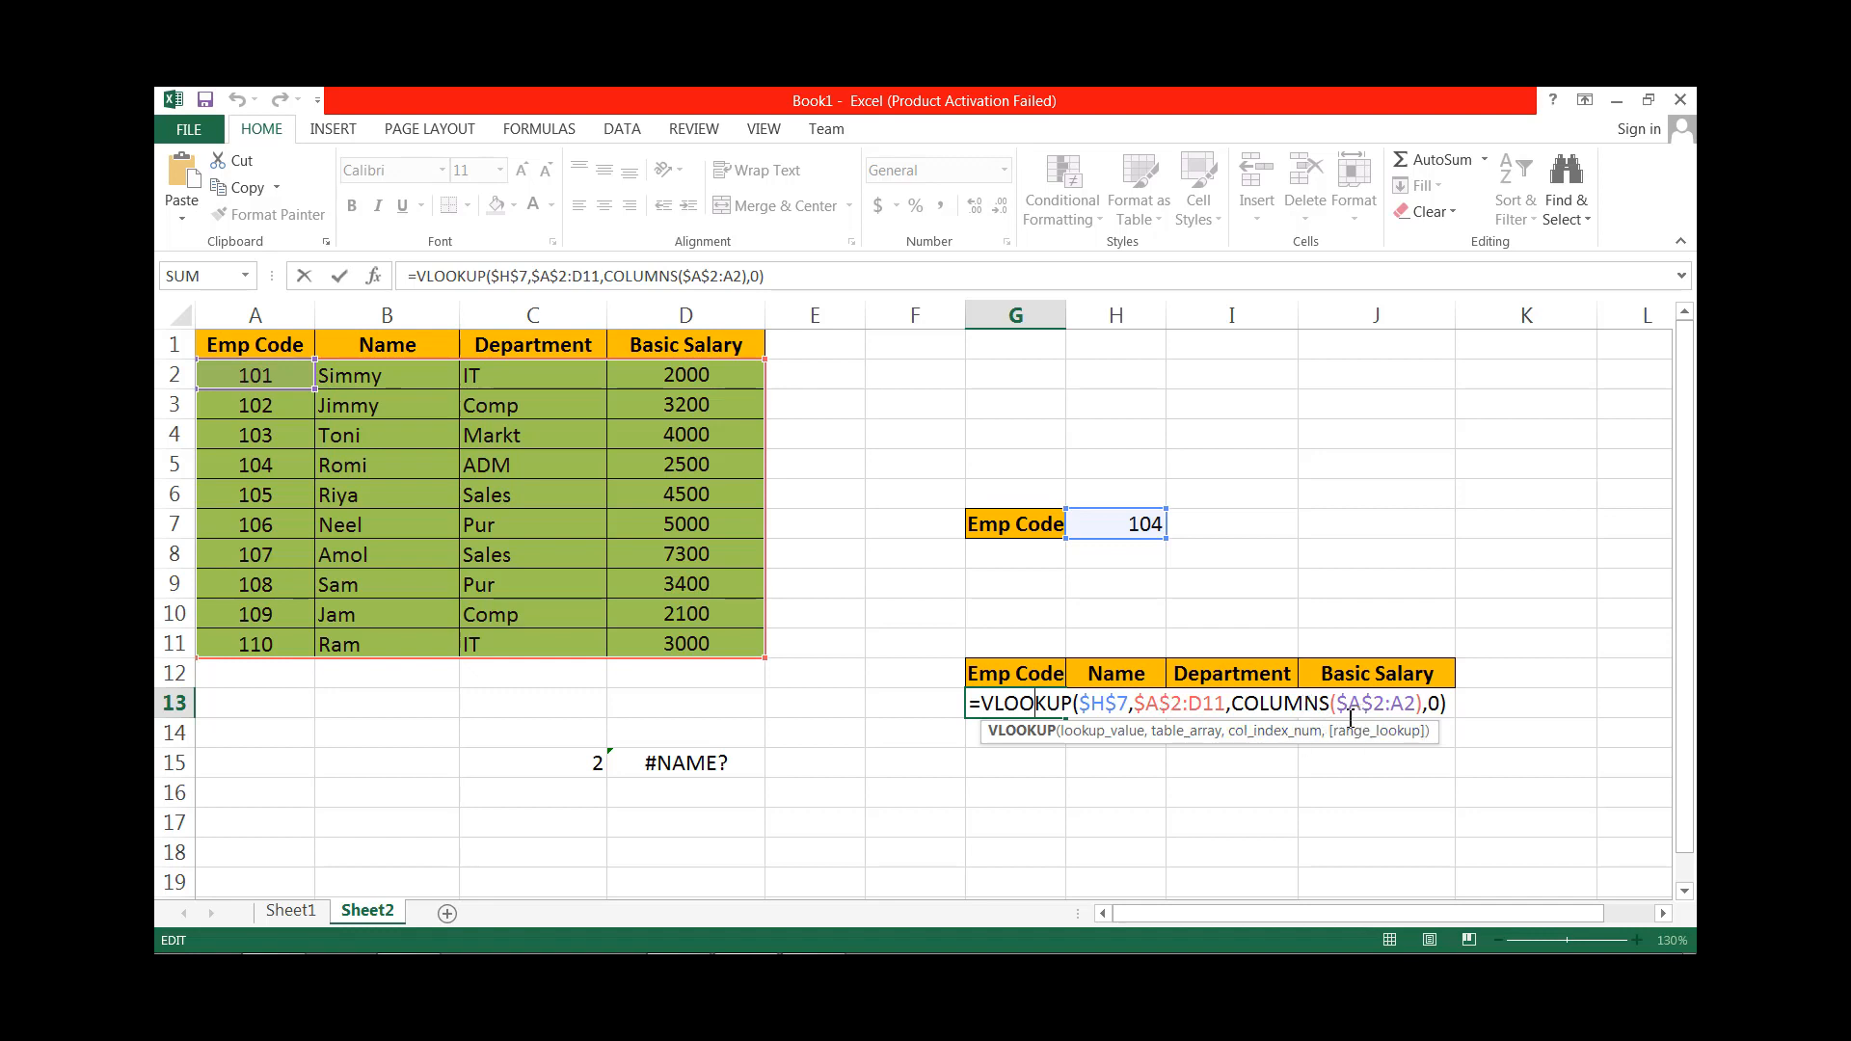
pyautogui.click(1458, 705)
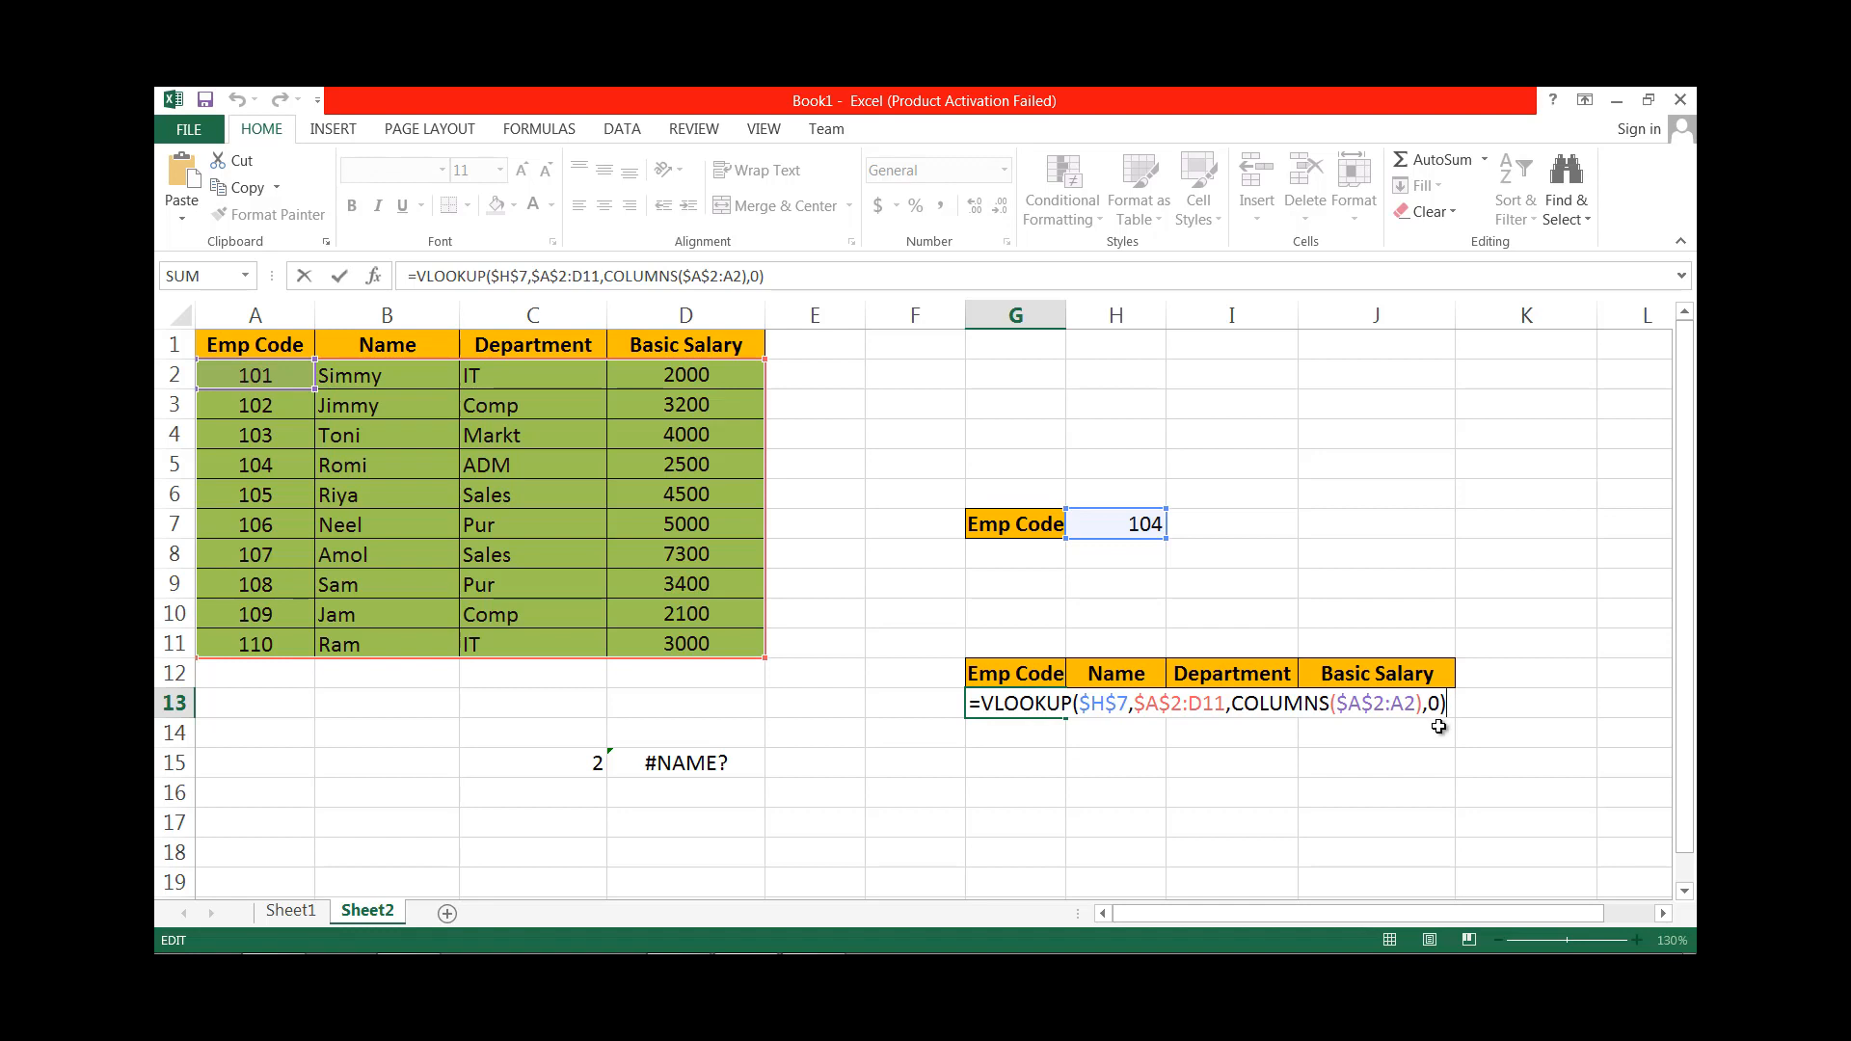
pyautogui.press('Return')
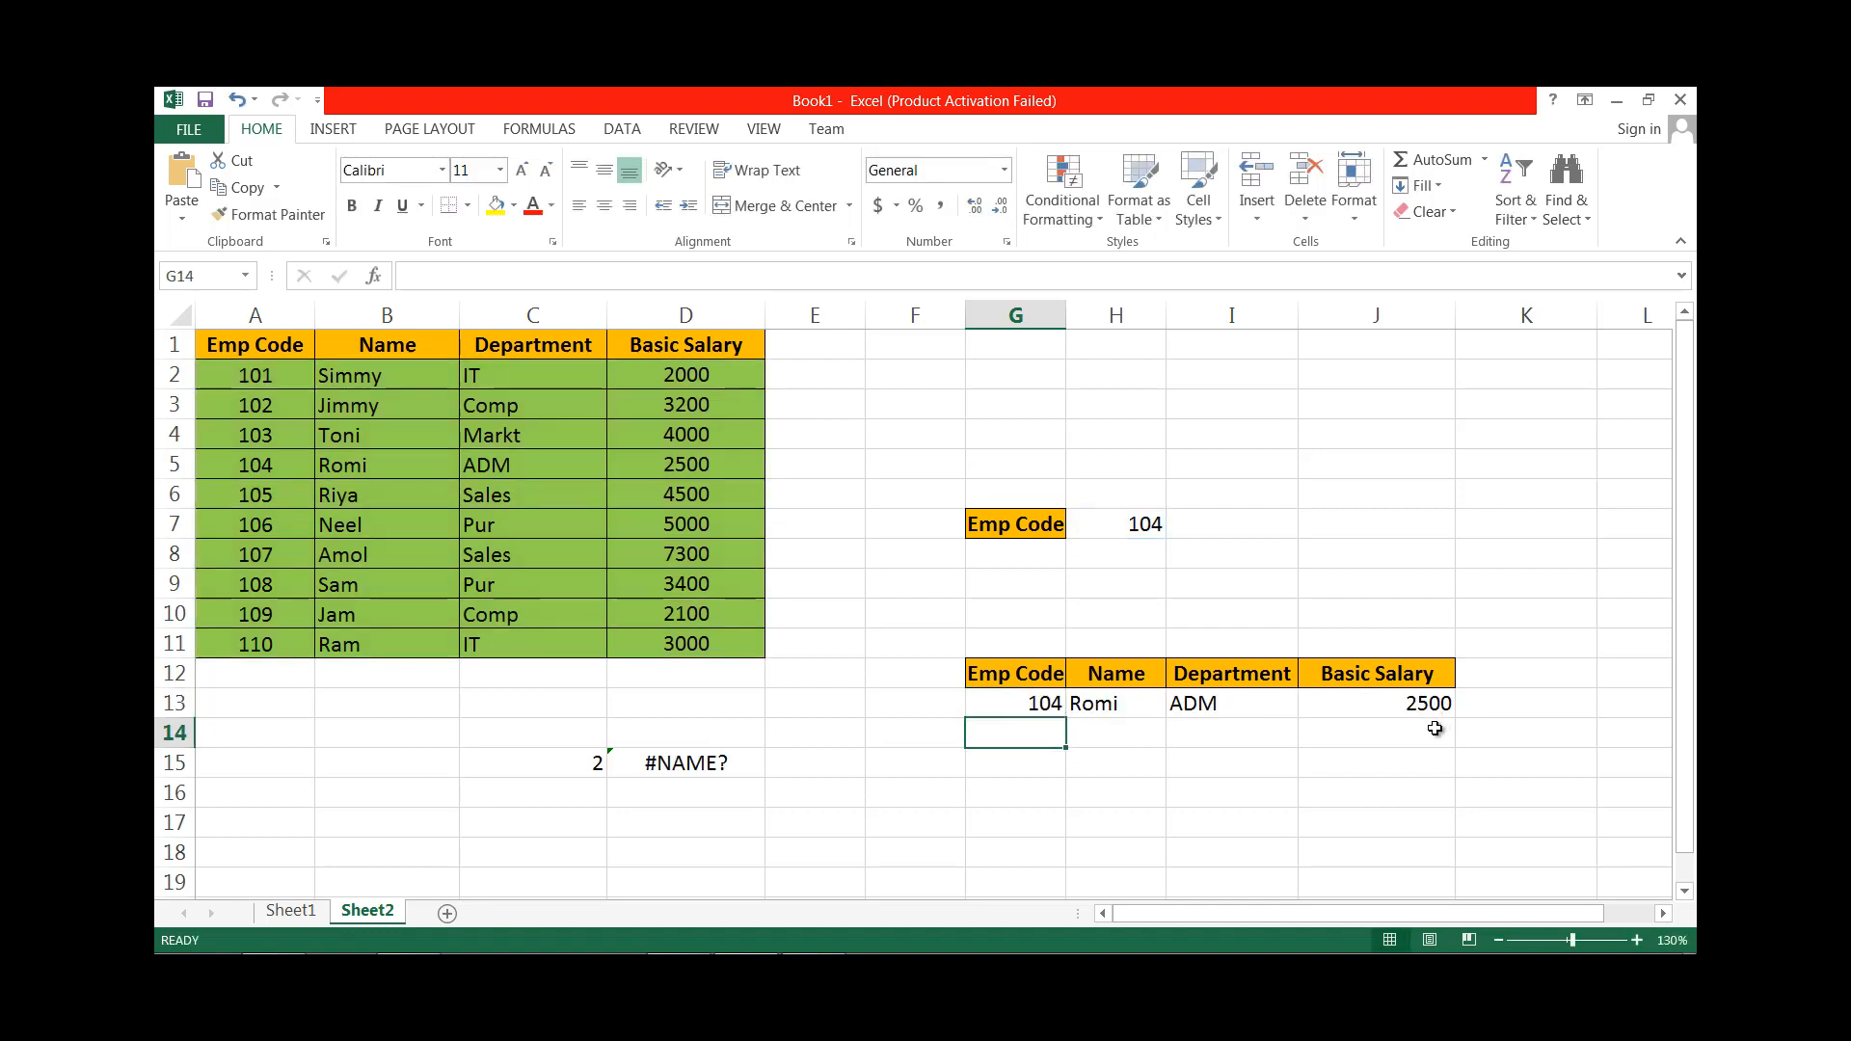
# Fill the G13 VLOOKUP formula across the result row to J13.
pyautogui.click(1046, 706)
pyautogui.moveTo(1066, 717); pyautogui.dragTo(1421, 741)
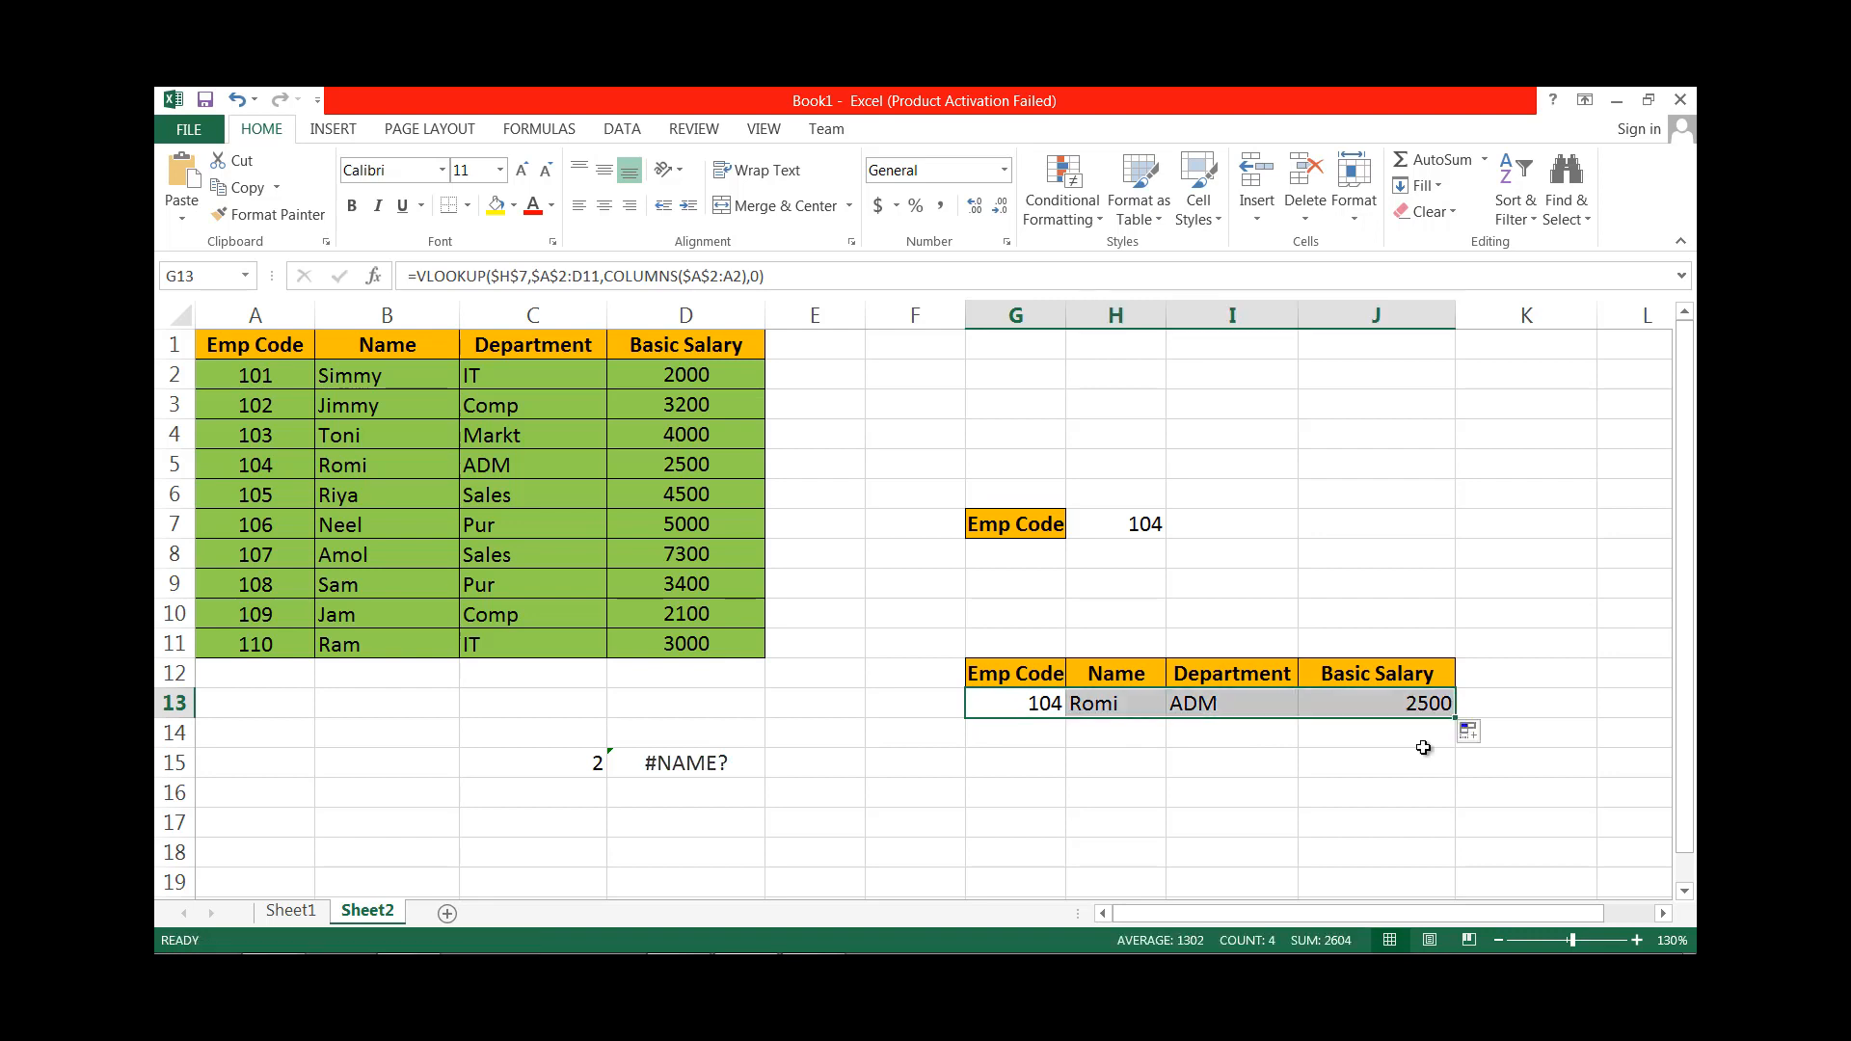
pyautogui.click(1039, 737)
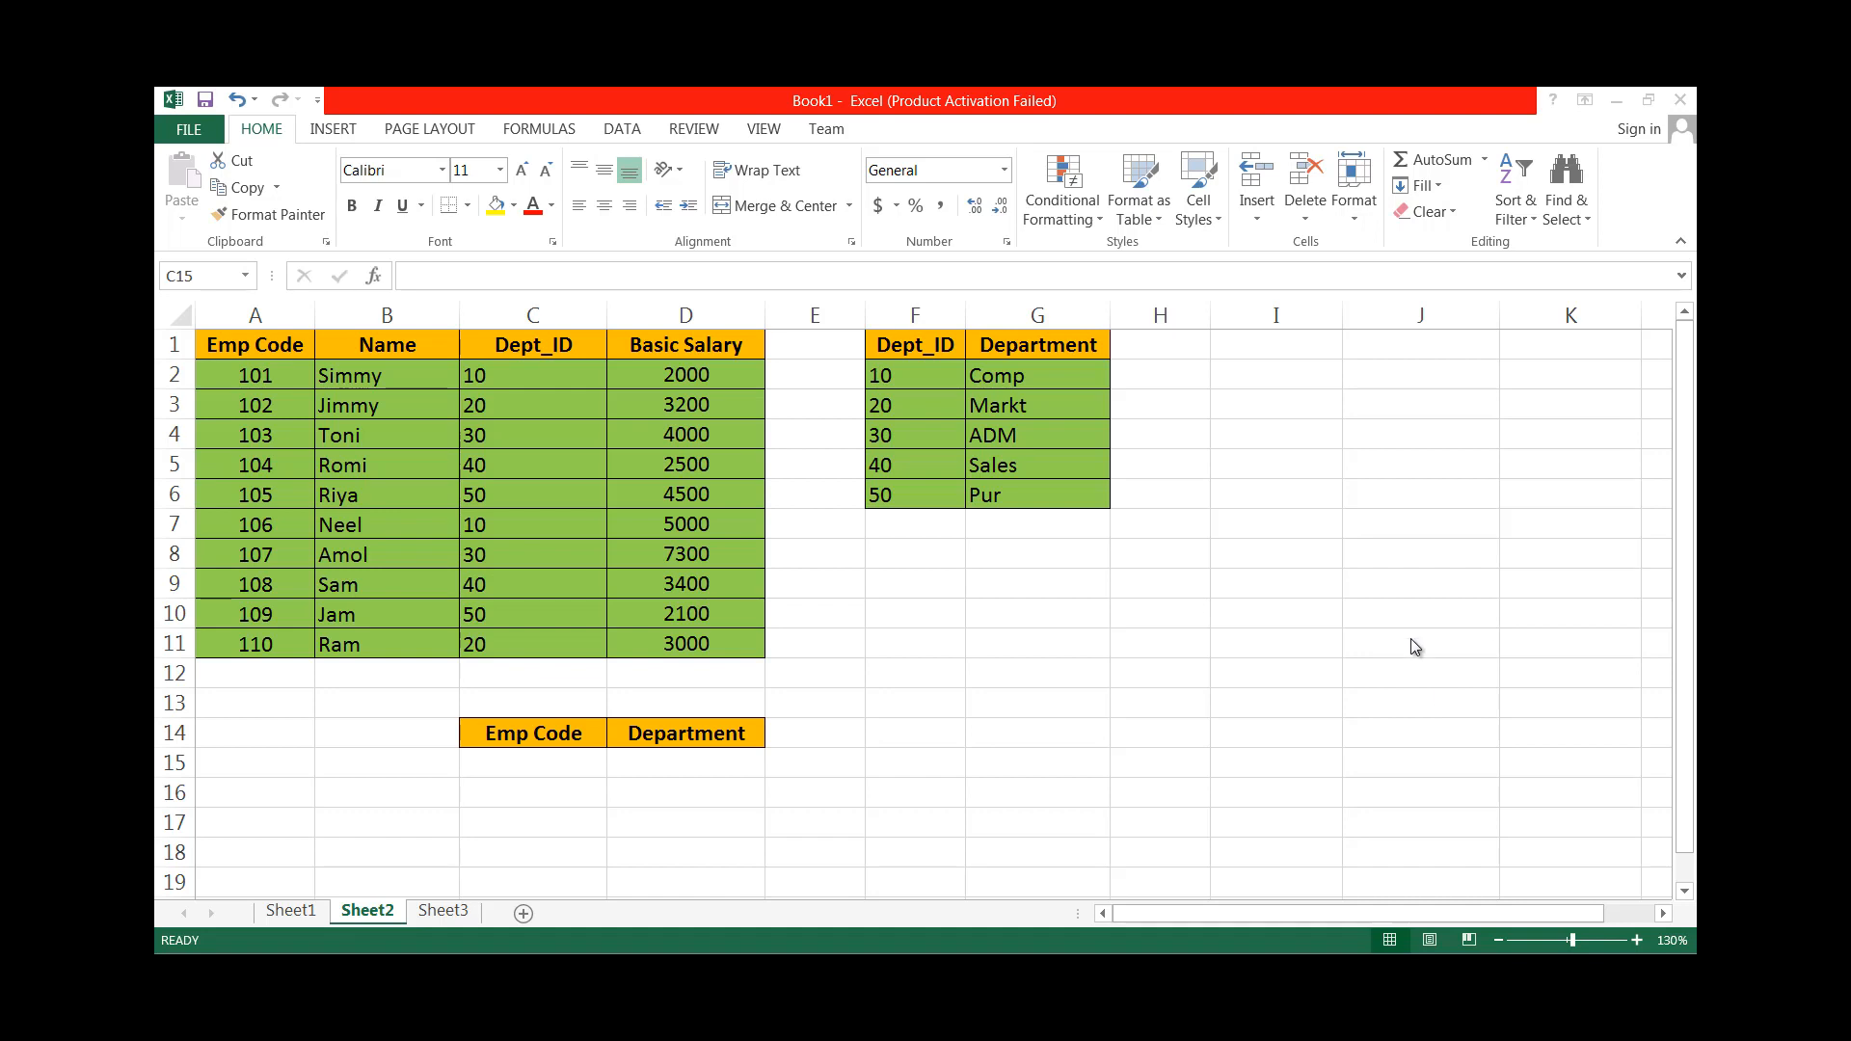
# Examine the Dept_ID values in the department table and the matching Dept_ID column of the employee table.
pyautogui.hotkey('shift', 'Right')
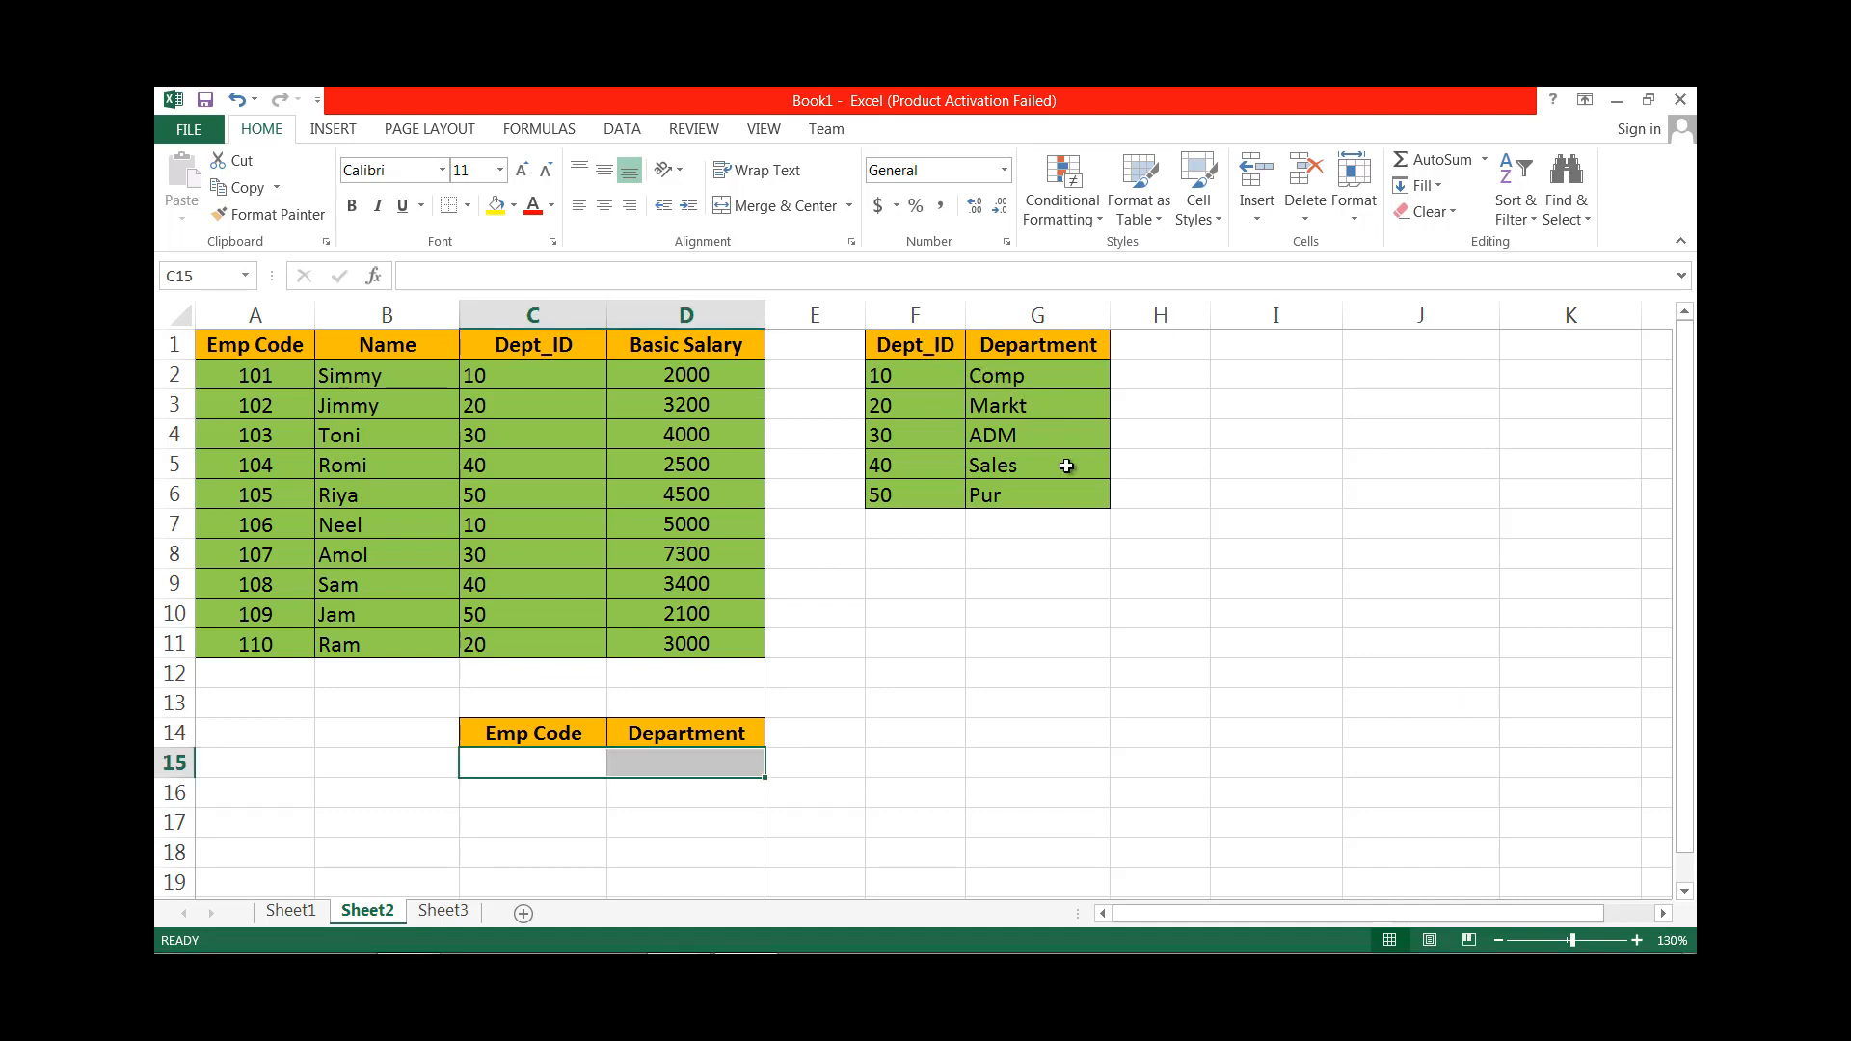
pyautogui.click(916, 371)
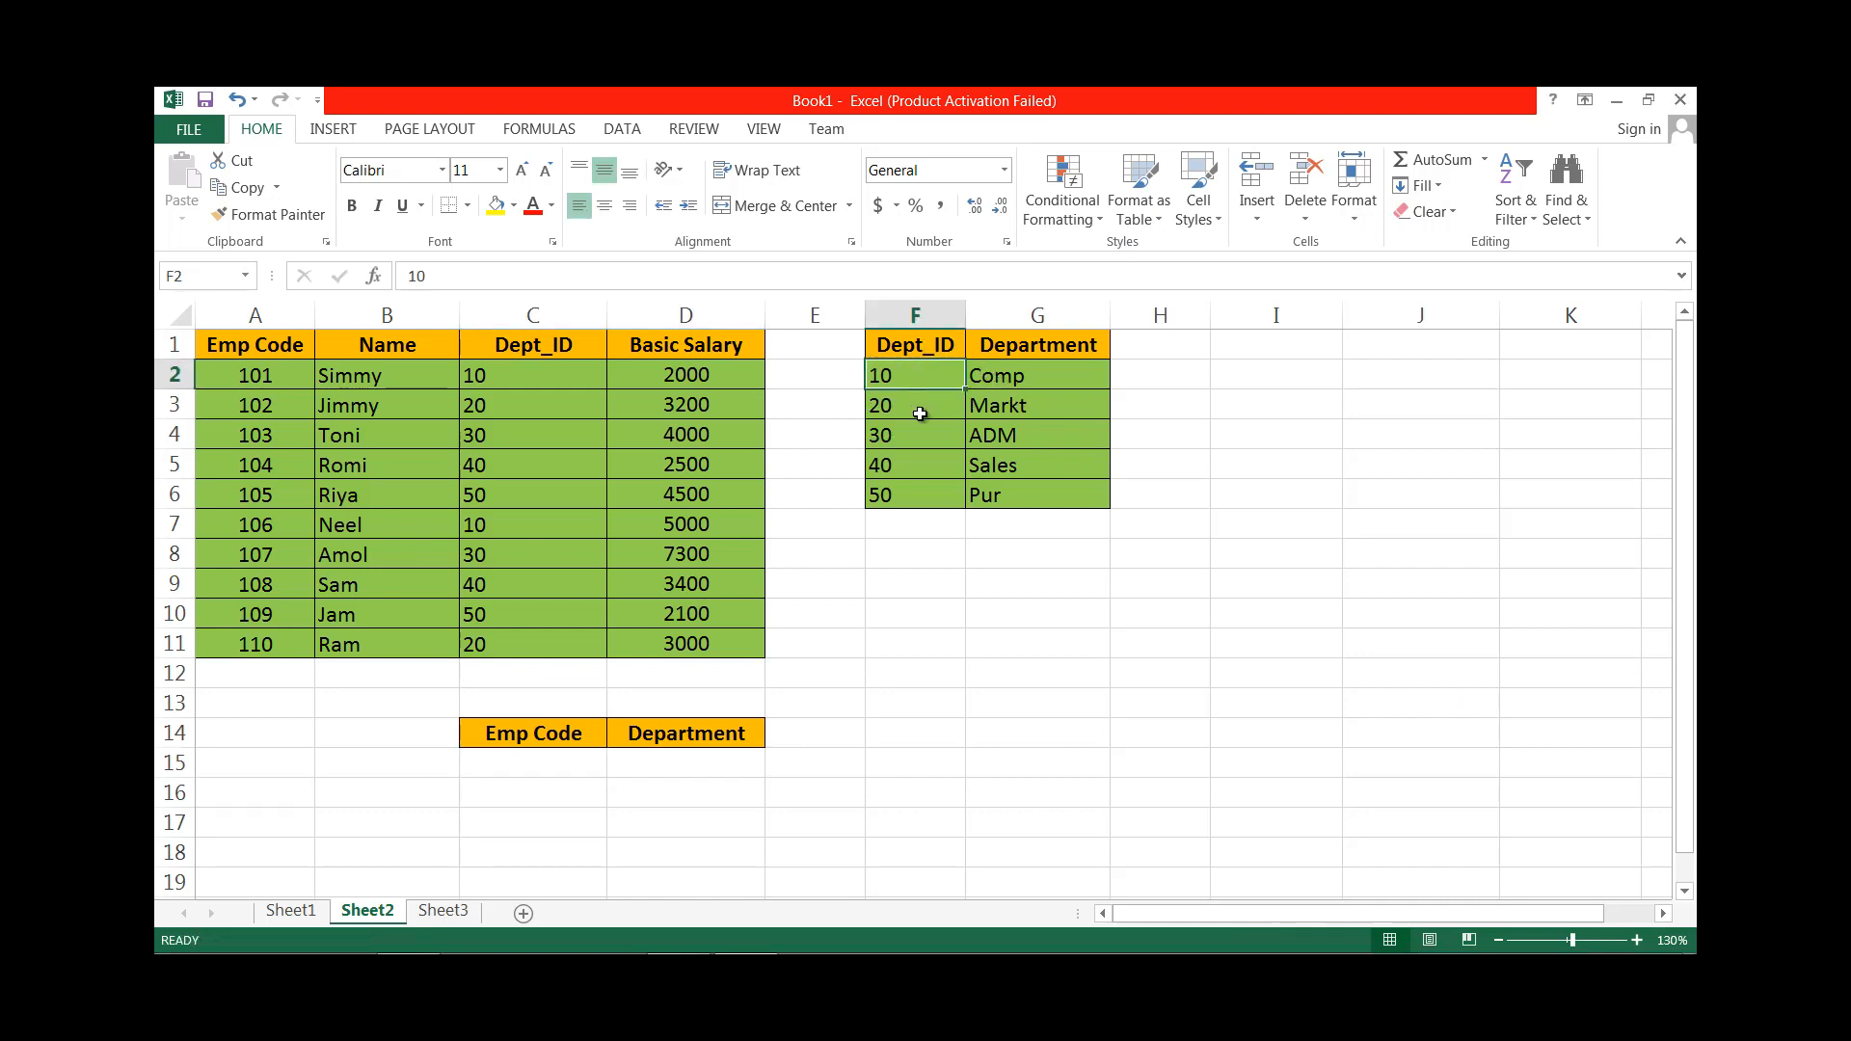
pyautogui.click(918, 409)
pyautogui.click(918, 435)
pyautogui.click(920, 466)
pyautogui.click(918, 489)
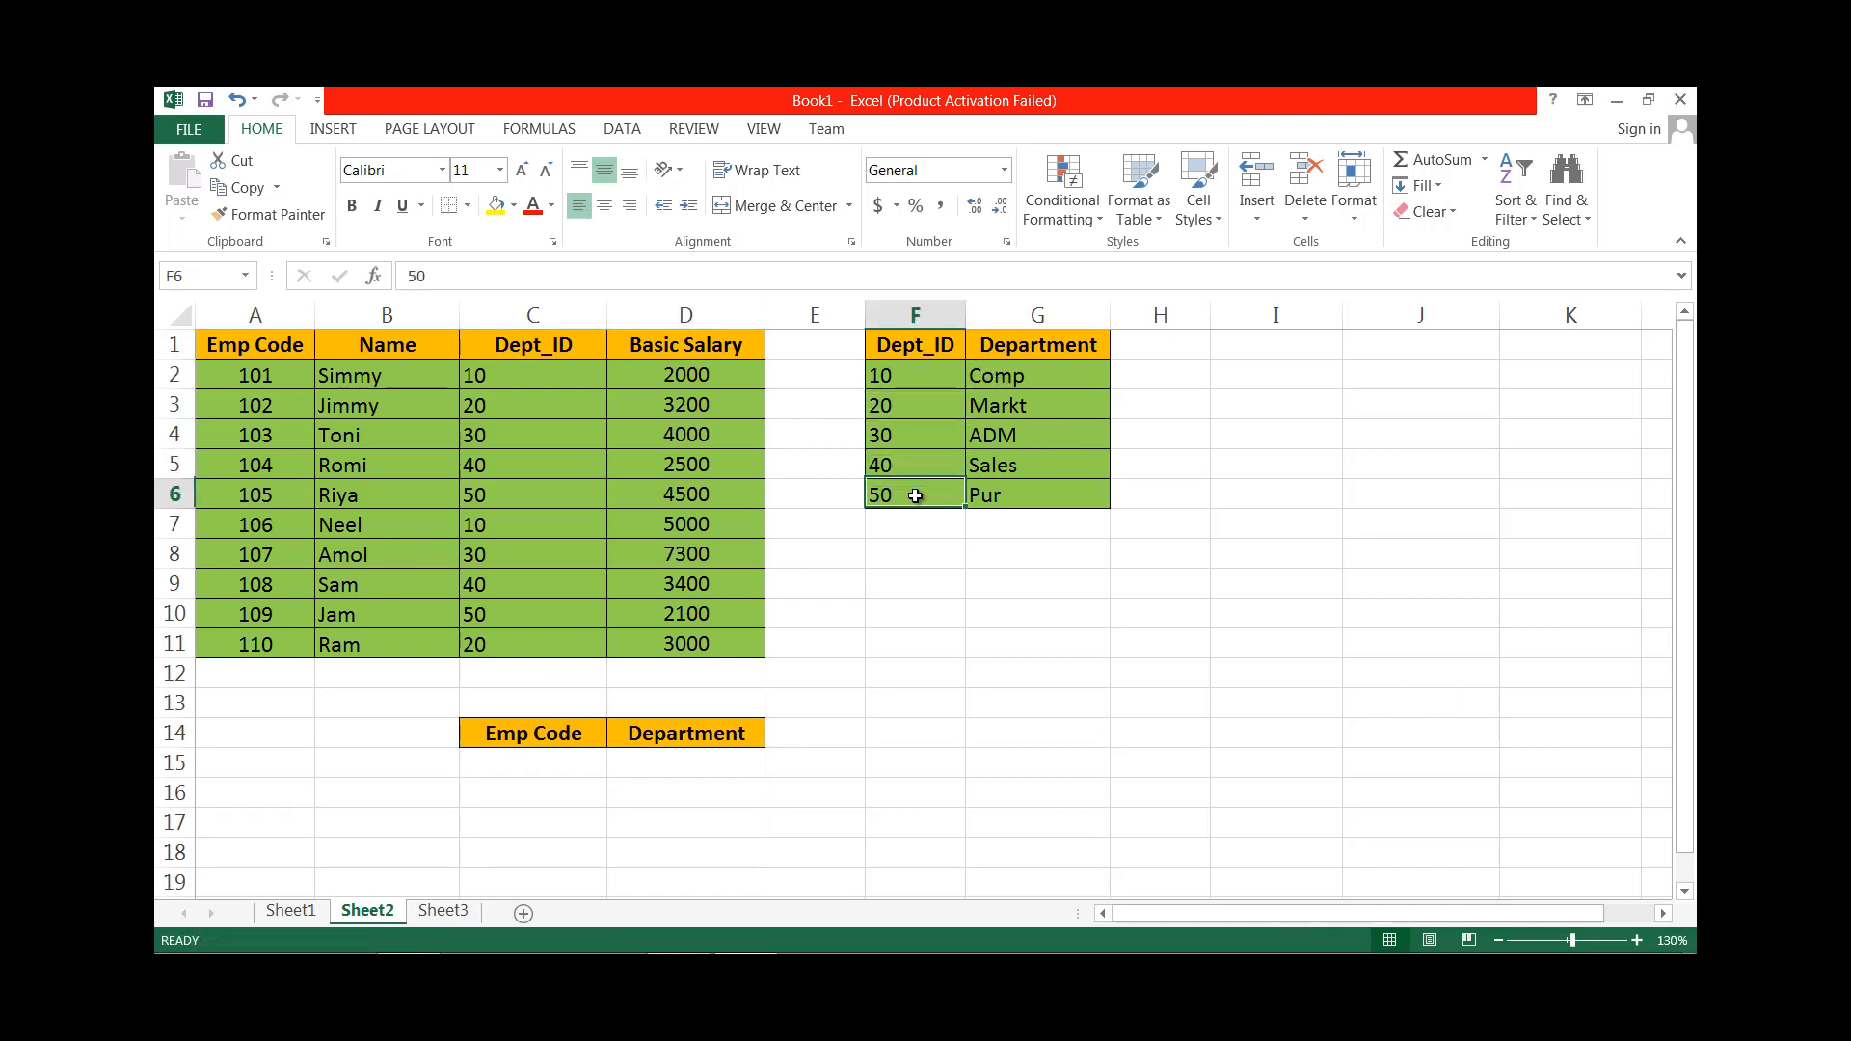
pyautogui.click(527, 381)
pyautogui.click(519, 436)
pyautogui.moveTo(512, 499); pyautogui.dragTo(512, 530)
pyautogui.click(512, 584)
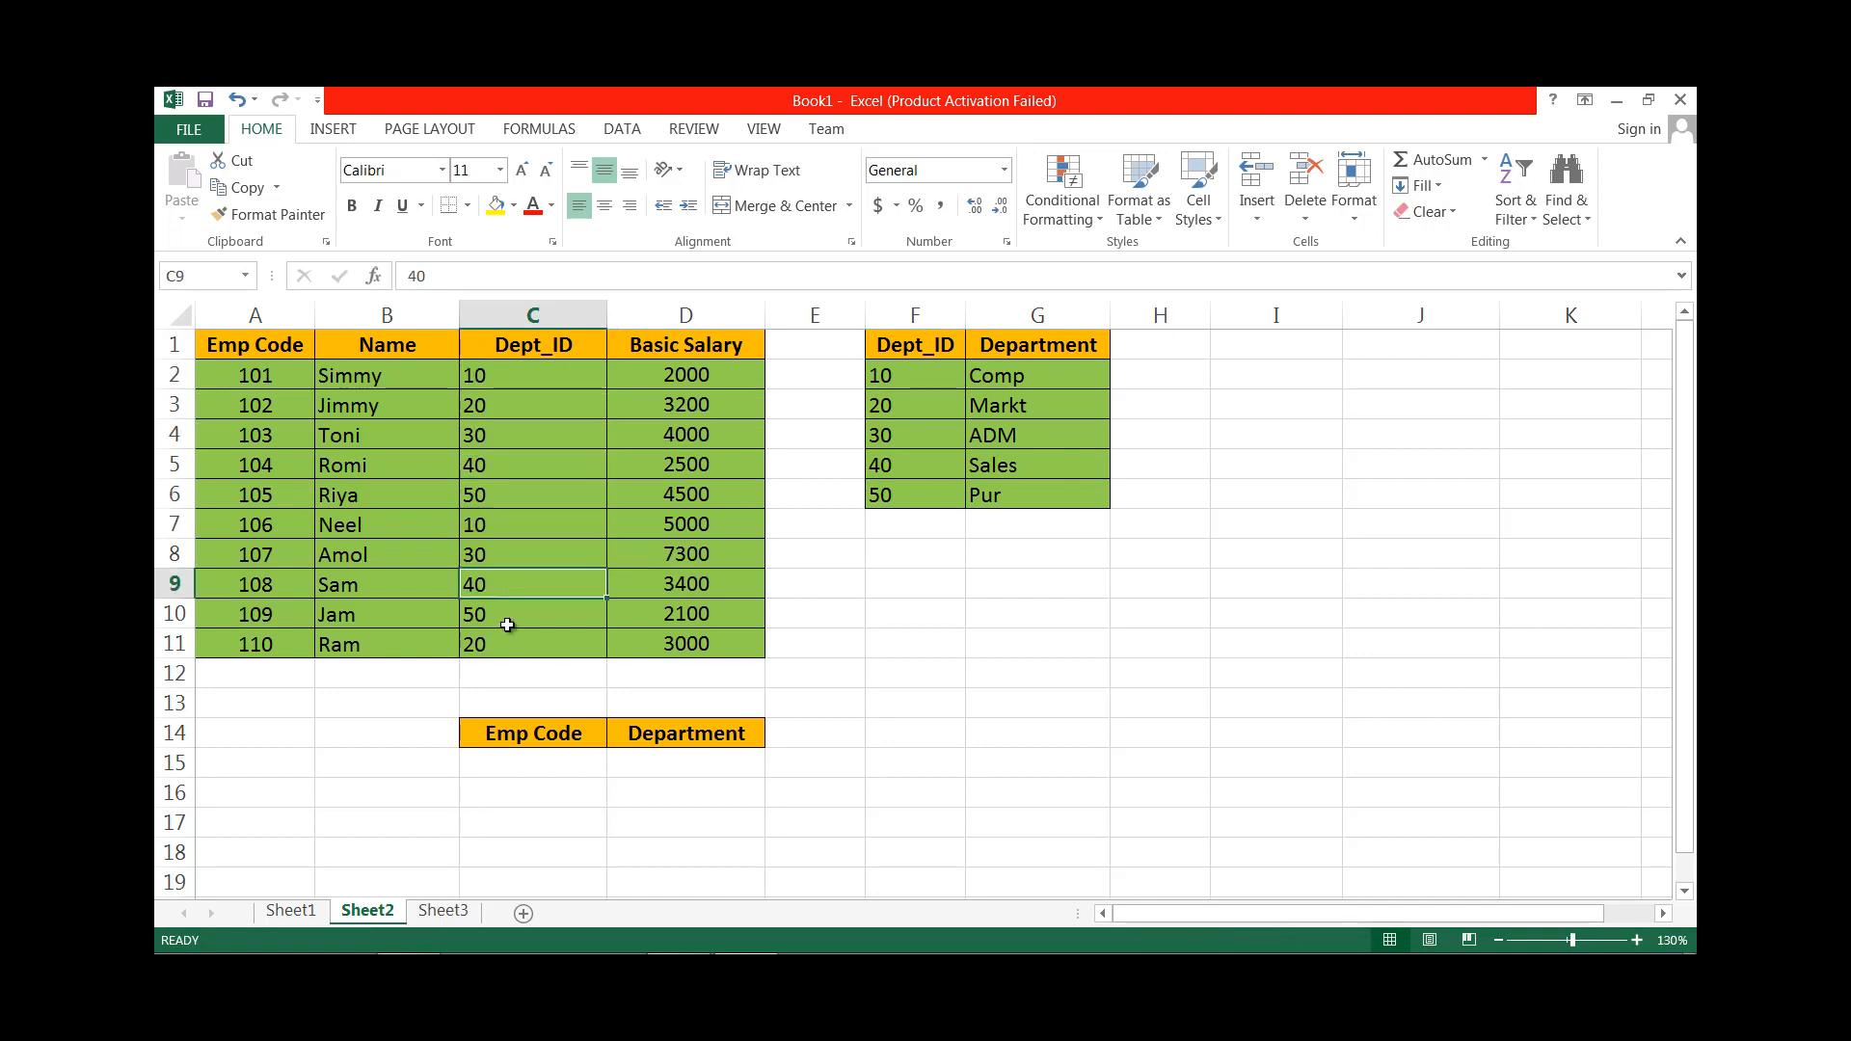
pyautogui.click(513, 648)
pyautogui.click(536, 495)
# Trace how an employee's Emp Code leads through Dept_ID to a department name for the result row at C15.
pyautogui.click(426, 374)
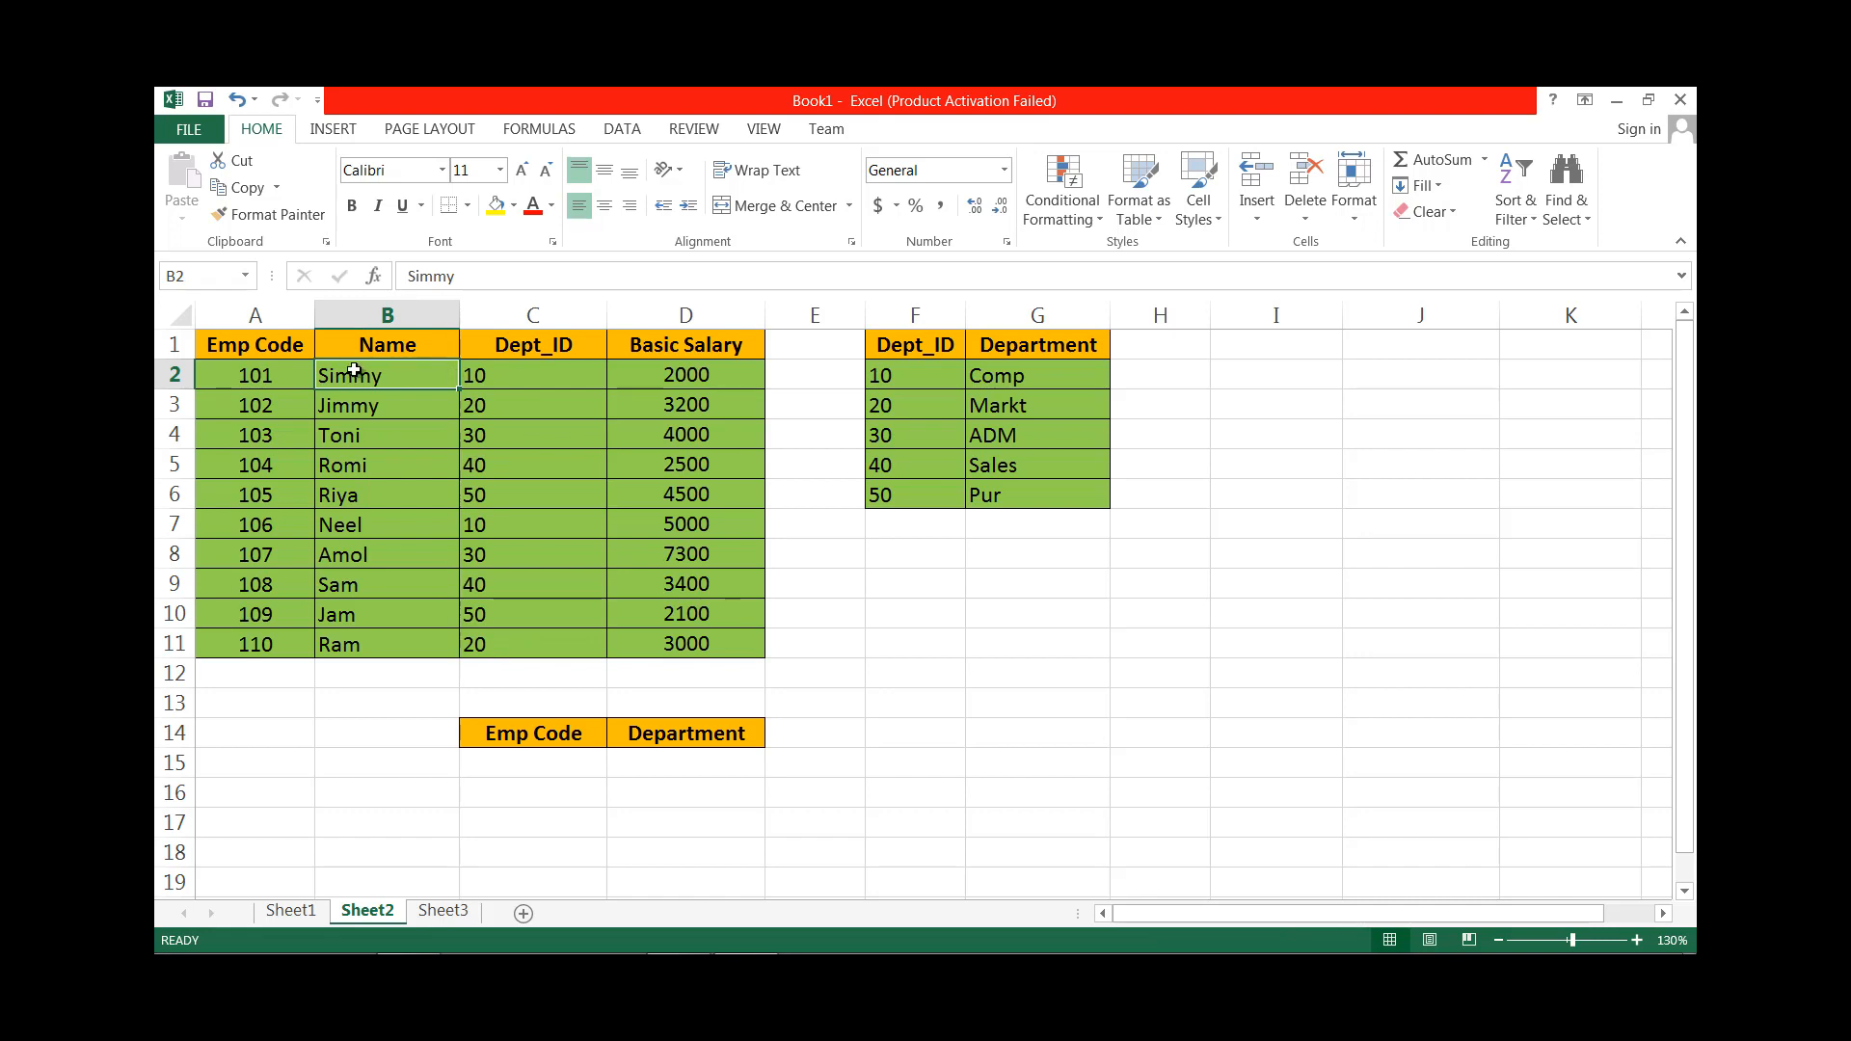
pyautogui.click(249, 375)
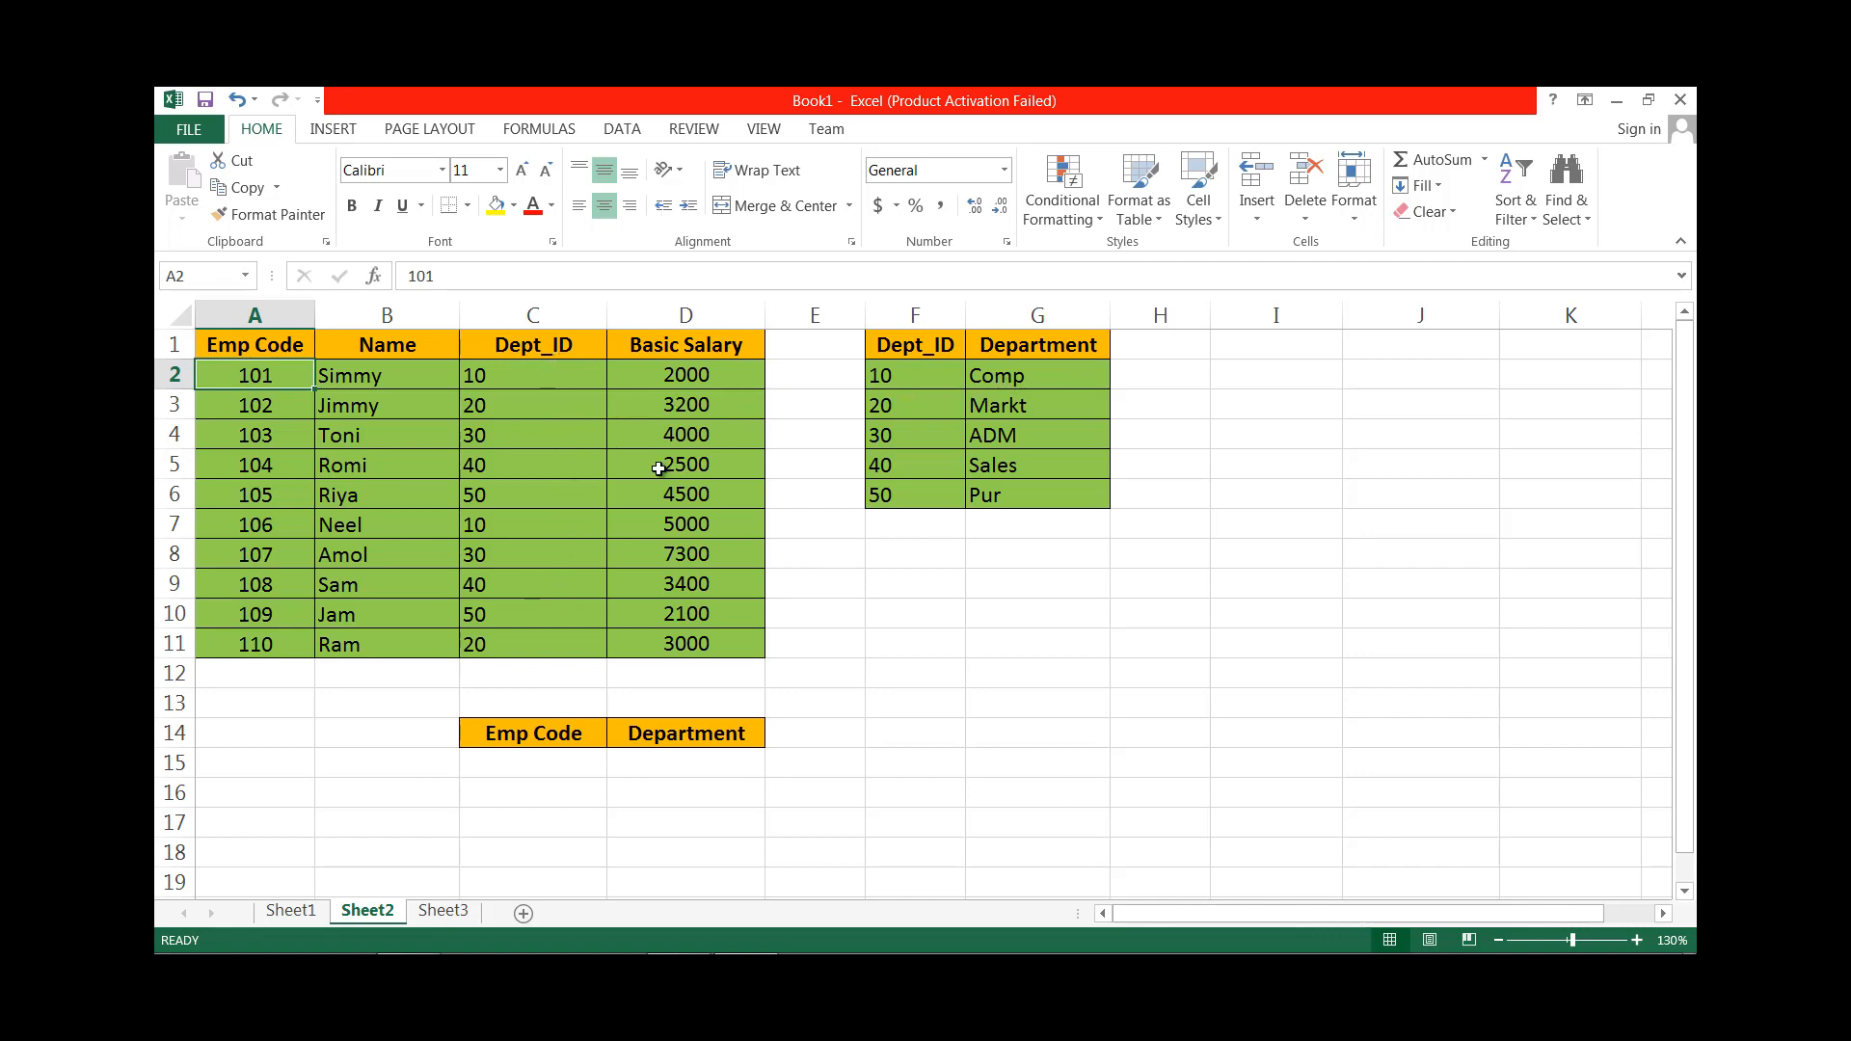
pyautogui.click(512, 406)
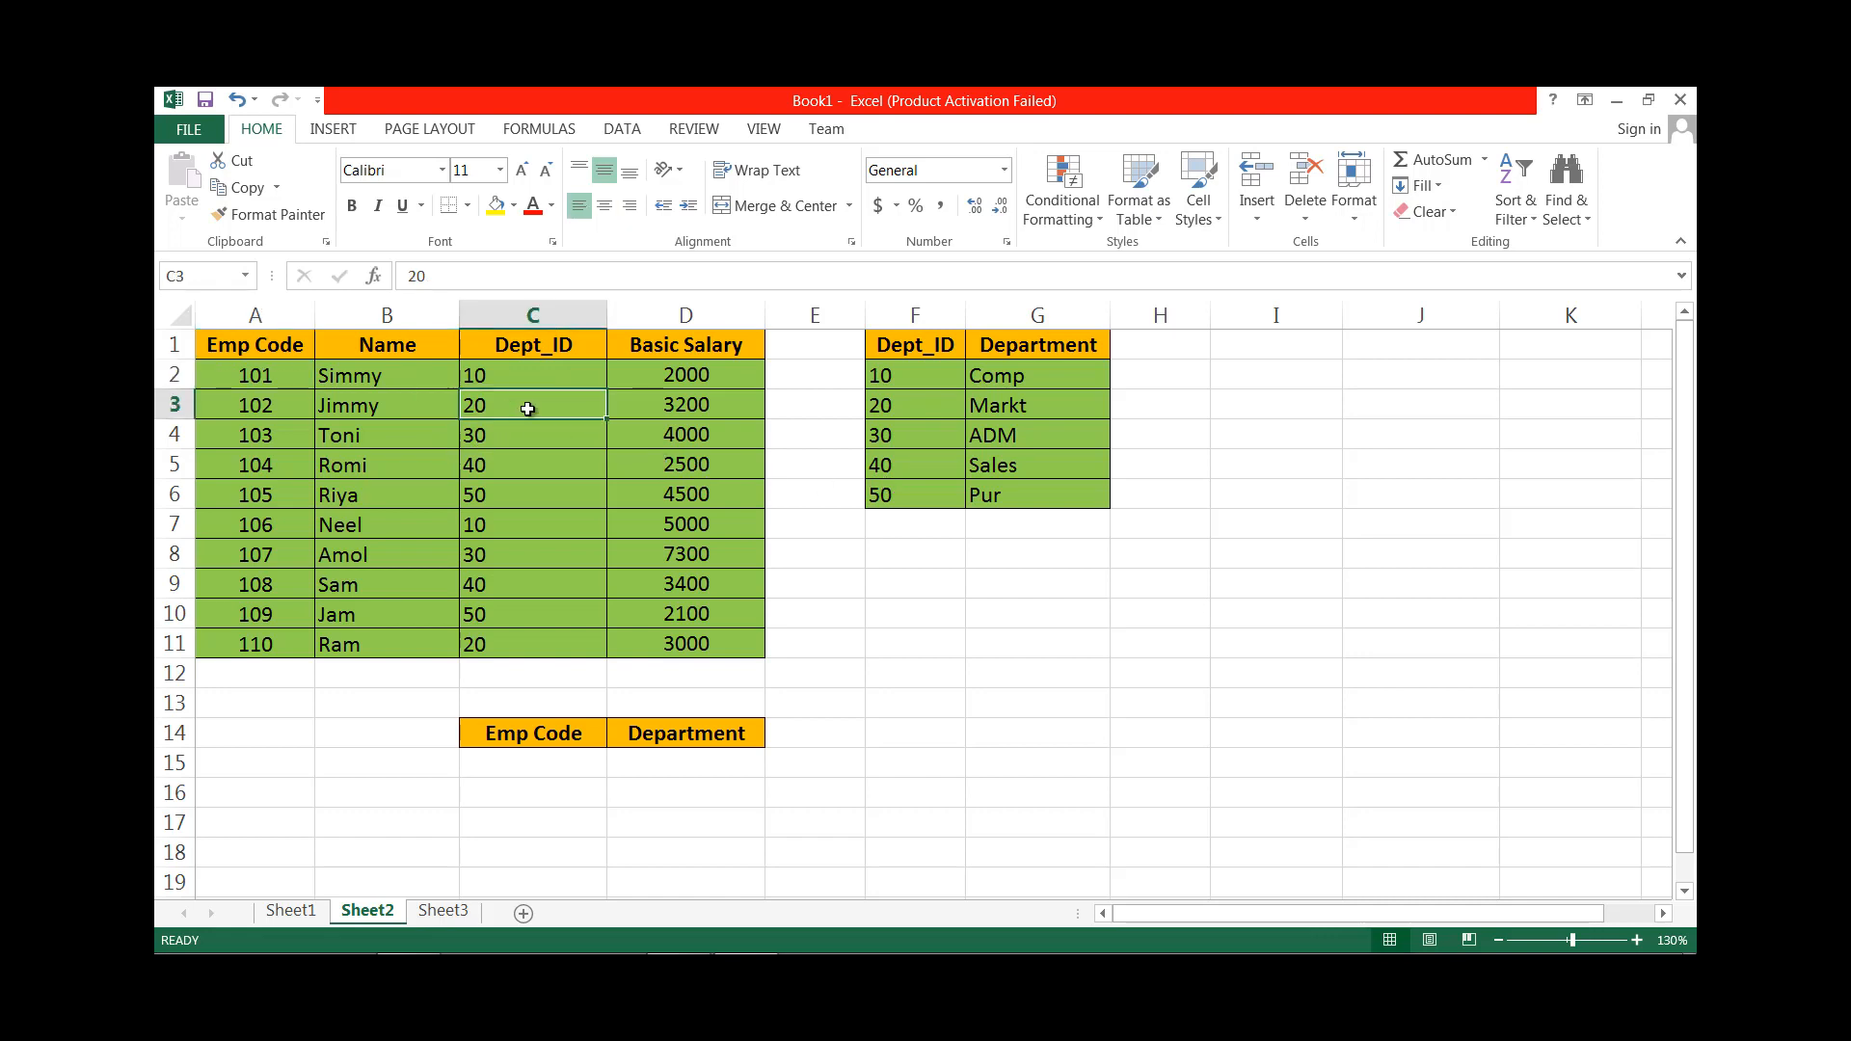
pyautogui.click(1014, 395)
pyautogui.click(509, 423)
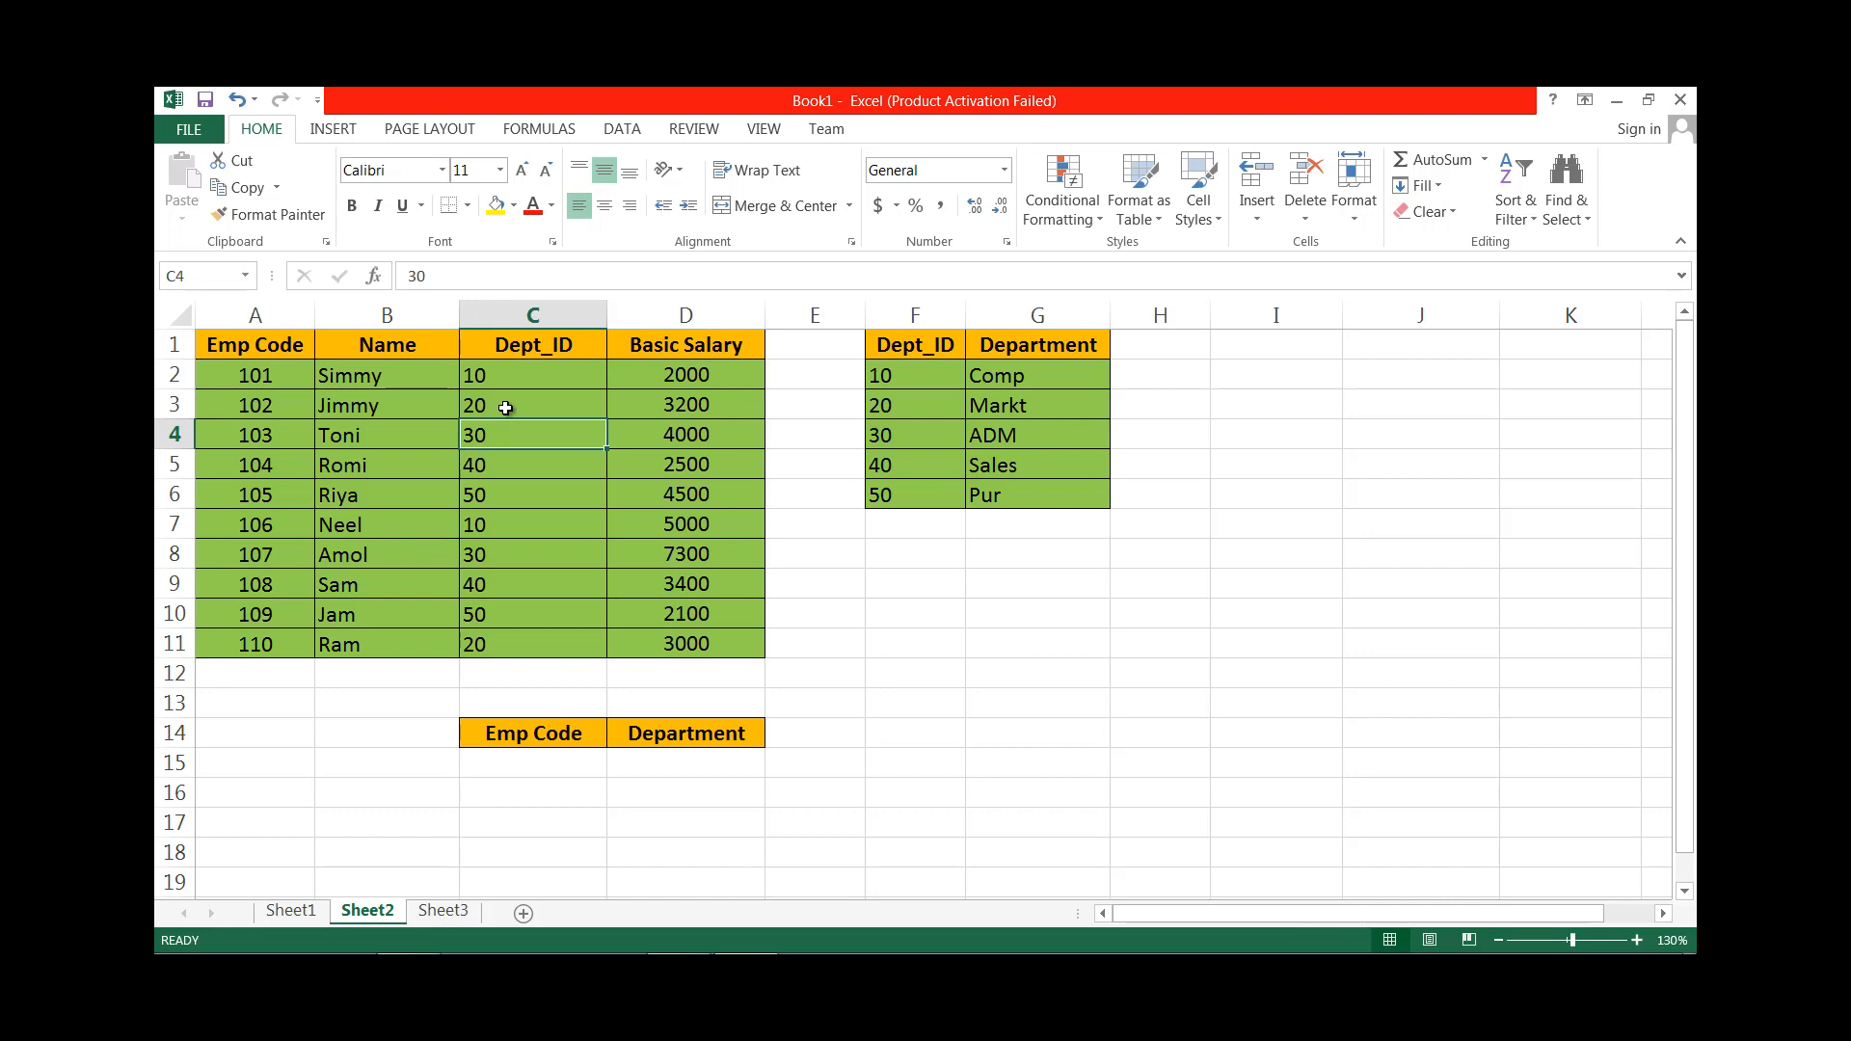
pyautogui.click(563, 759)
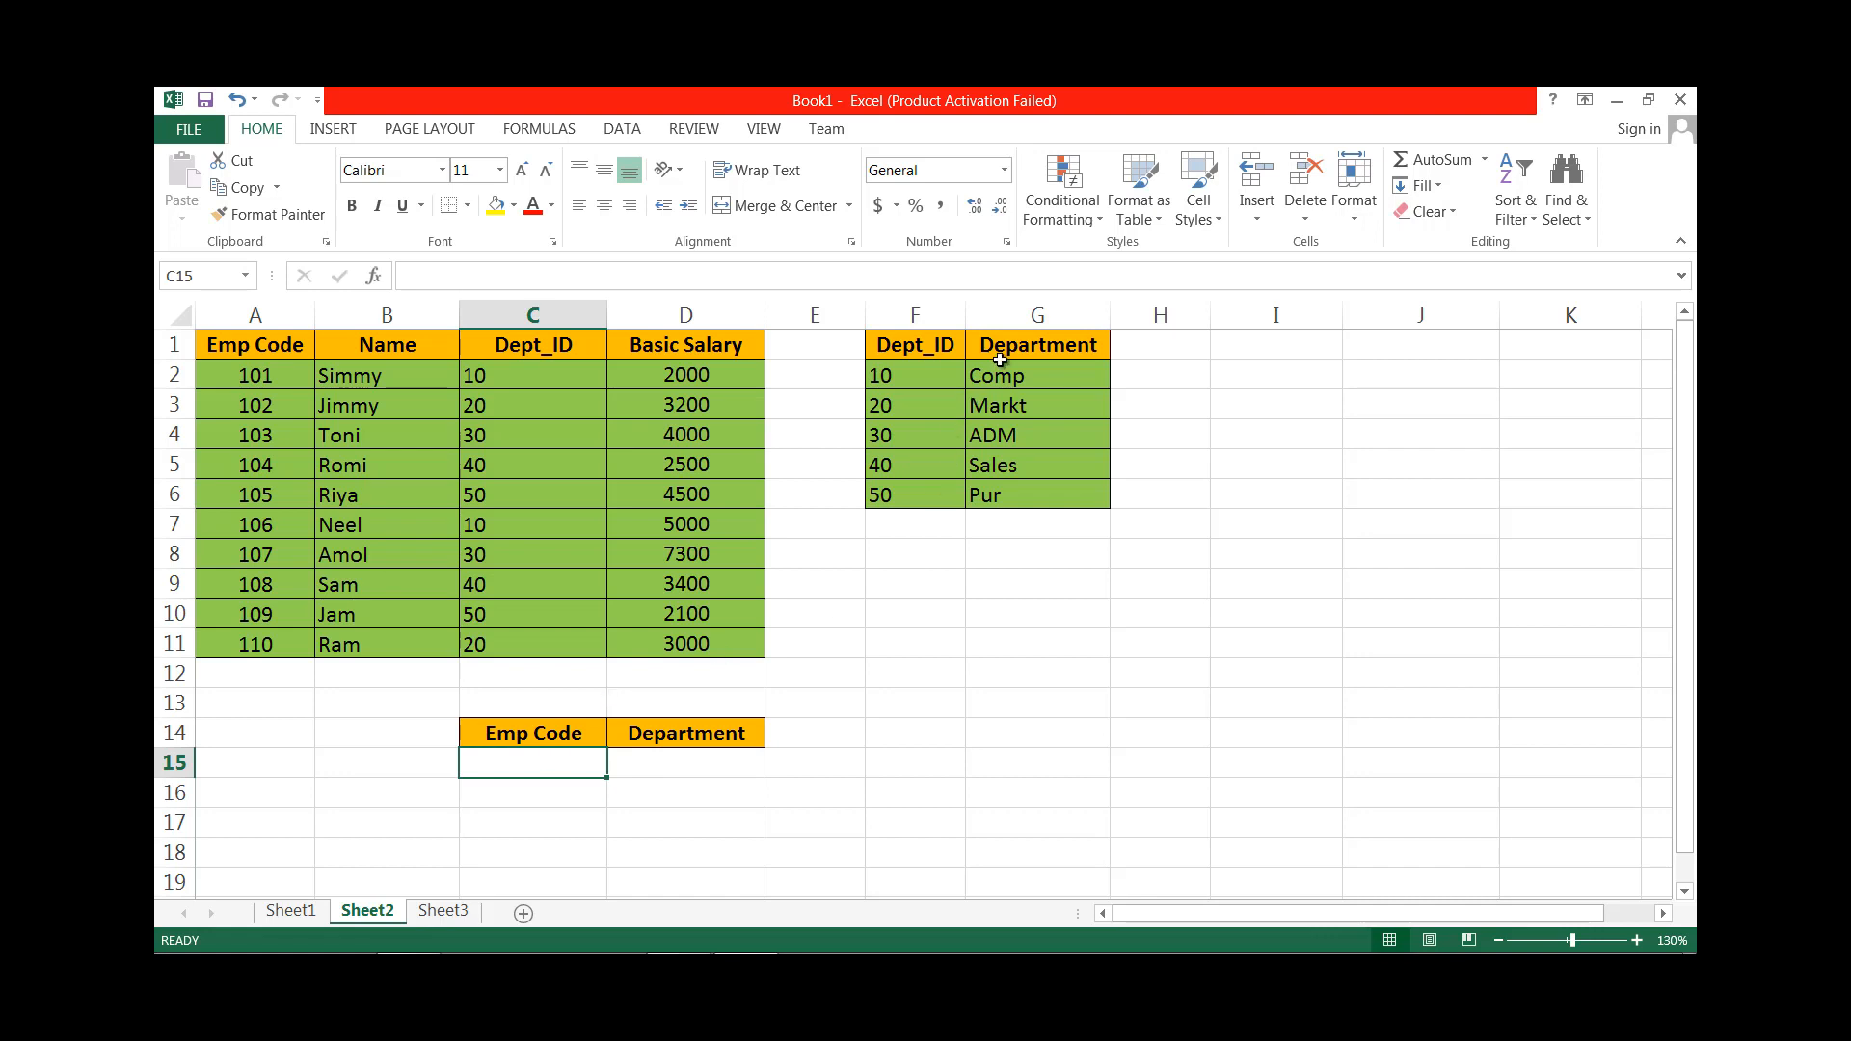
# Enter =VLOOKUP(C15,A2:D11,3,0) in D15 to return the Dept_ID for the Emp Code in C15.
pyautogui.click(706, 765)
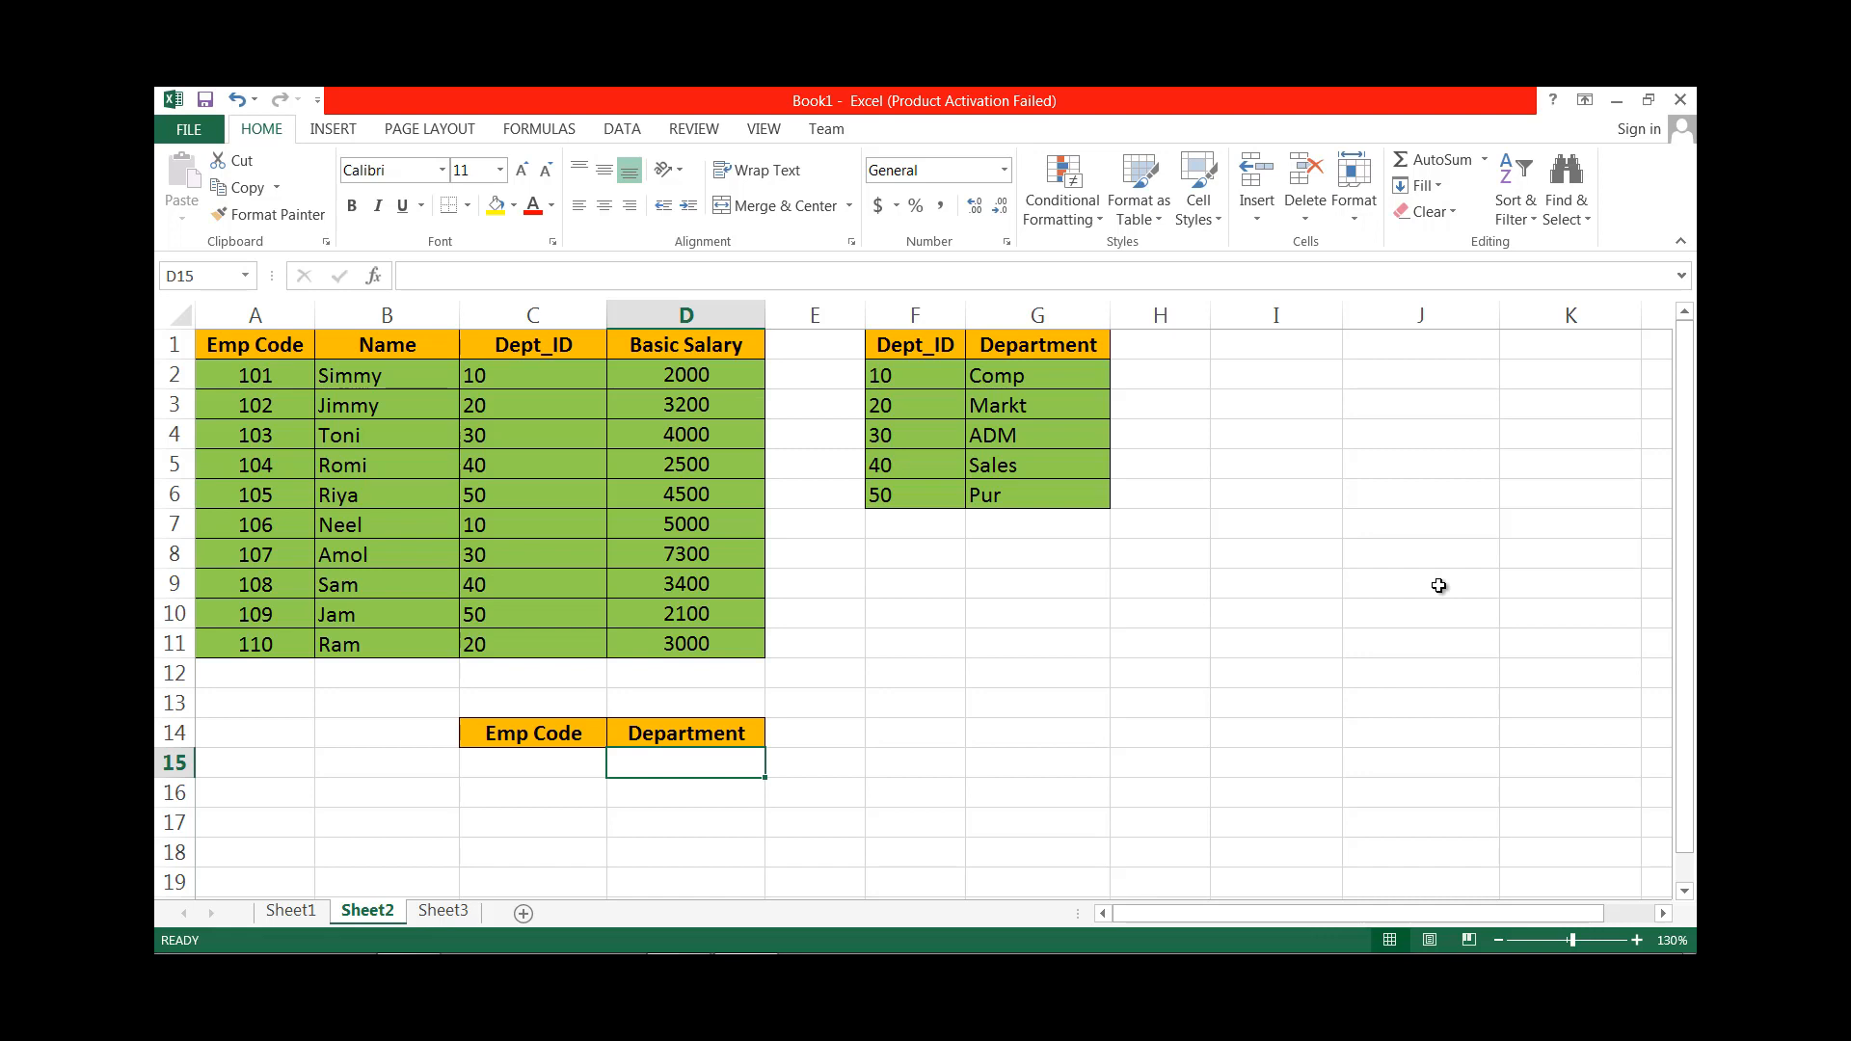
pyautogui.write('=')
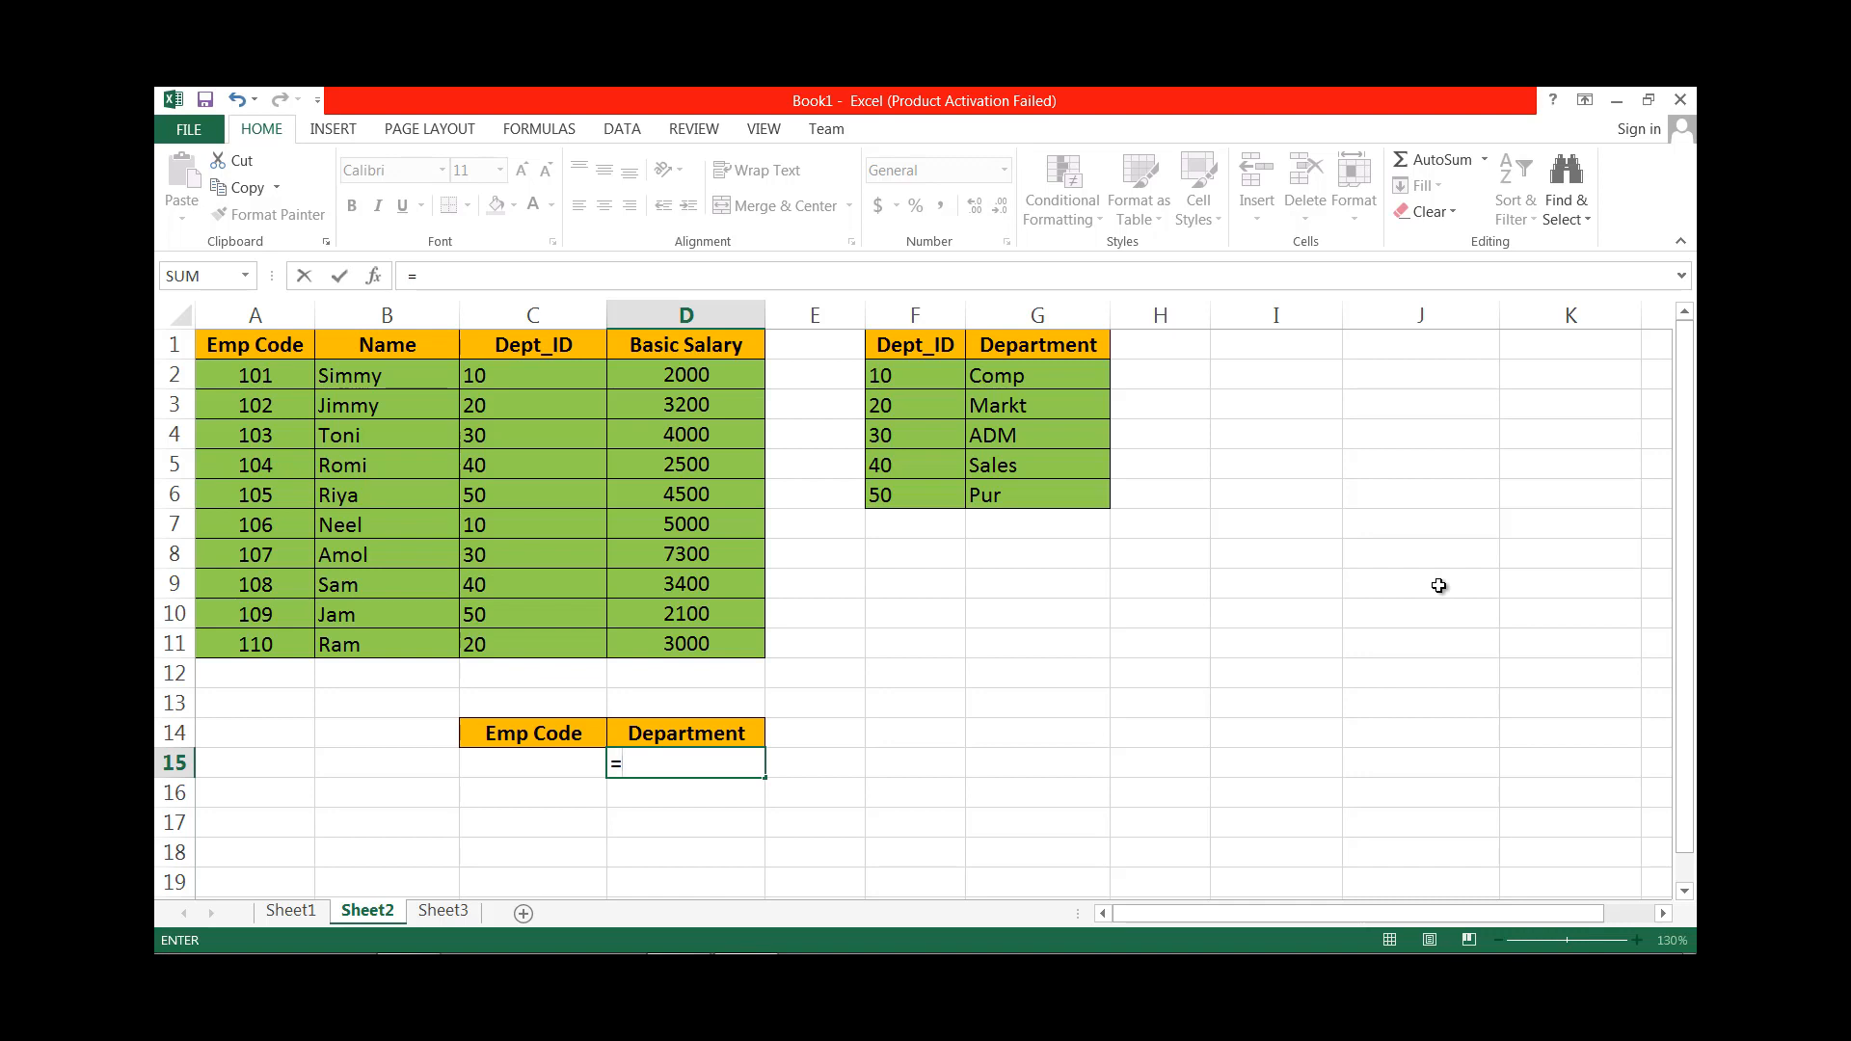
pyautogui.write('vl')
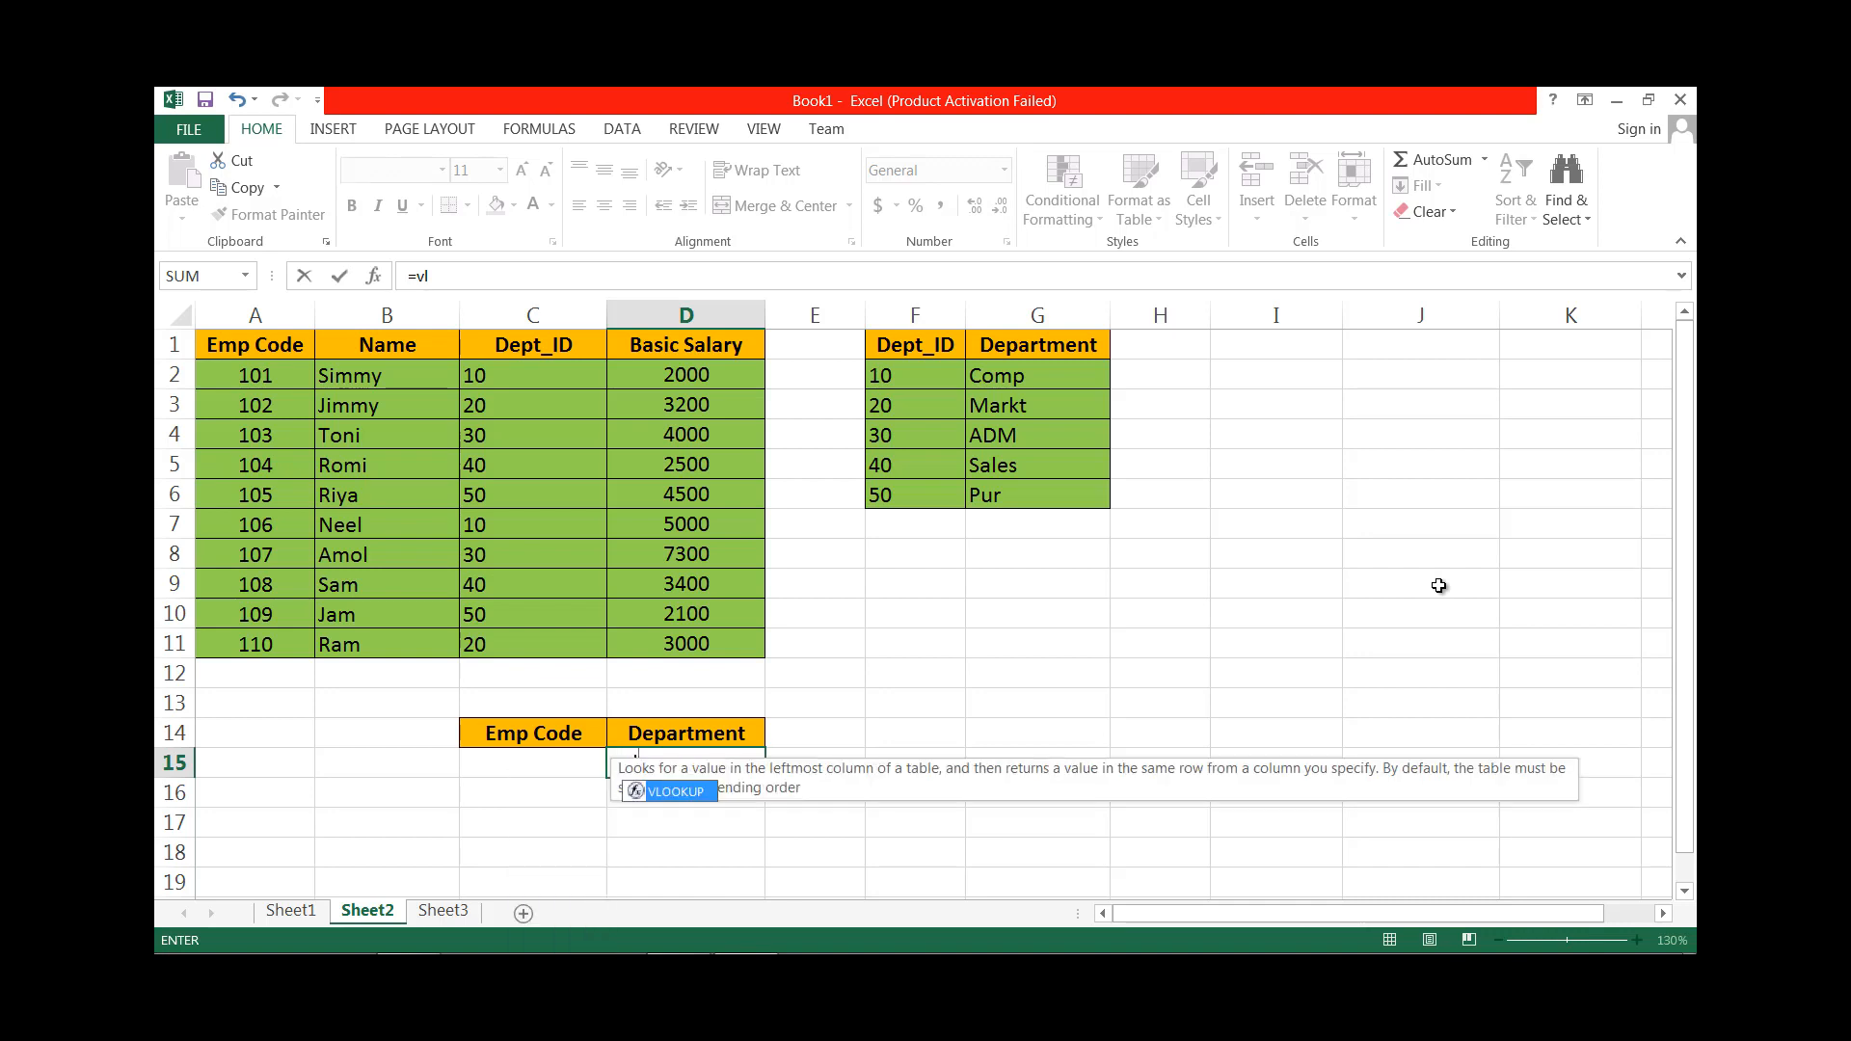
pyautogui.press('Tab')
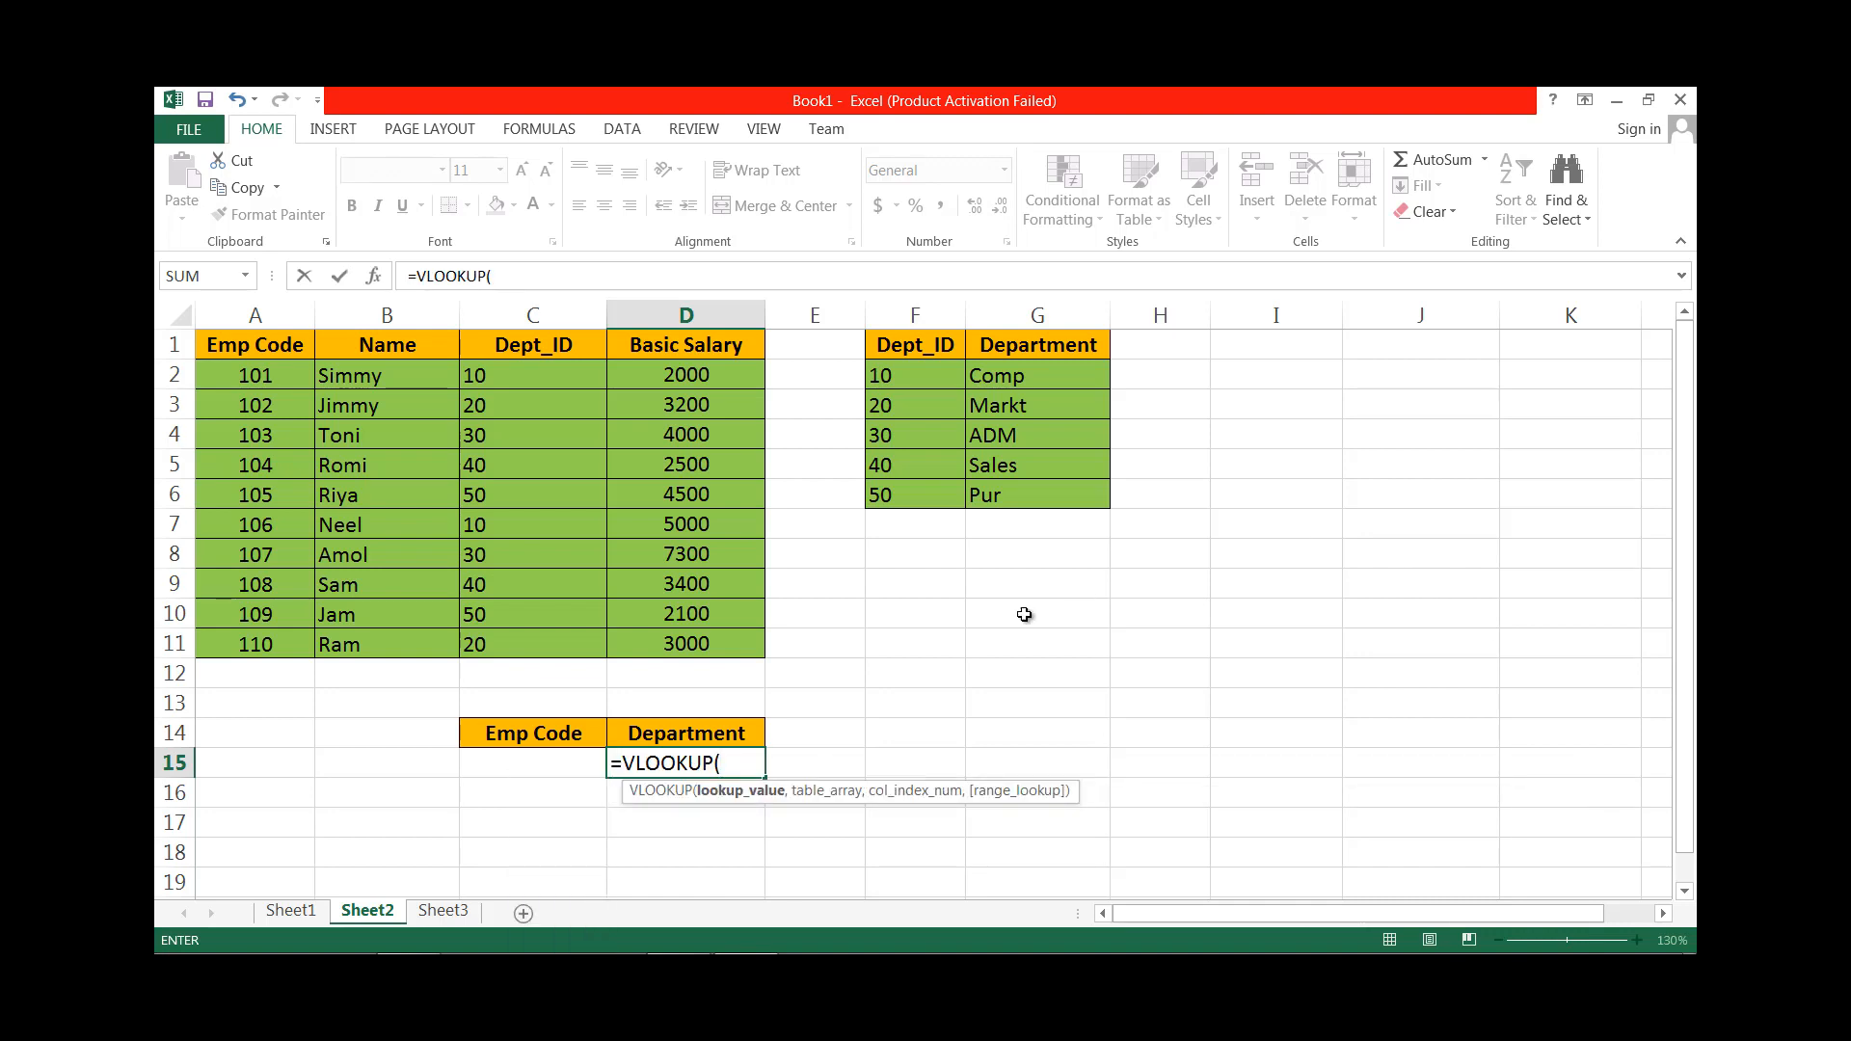
pyautogui.click(546, 761)
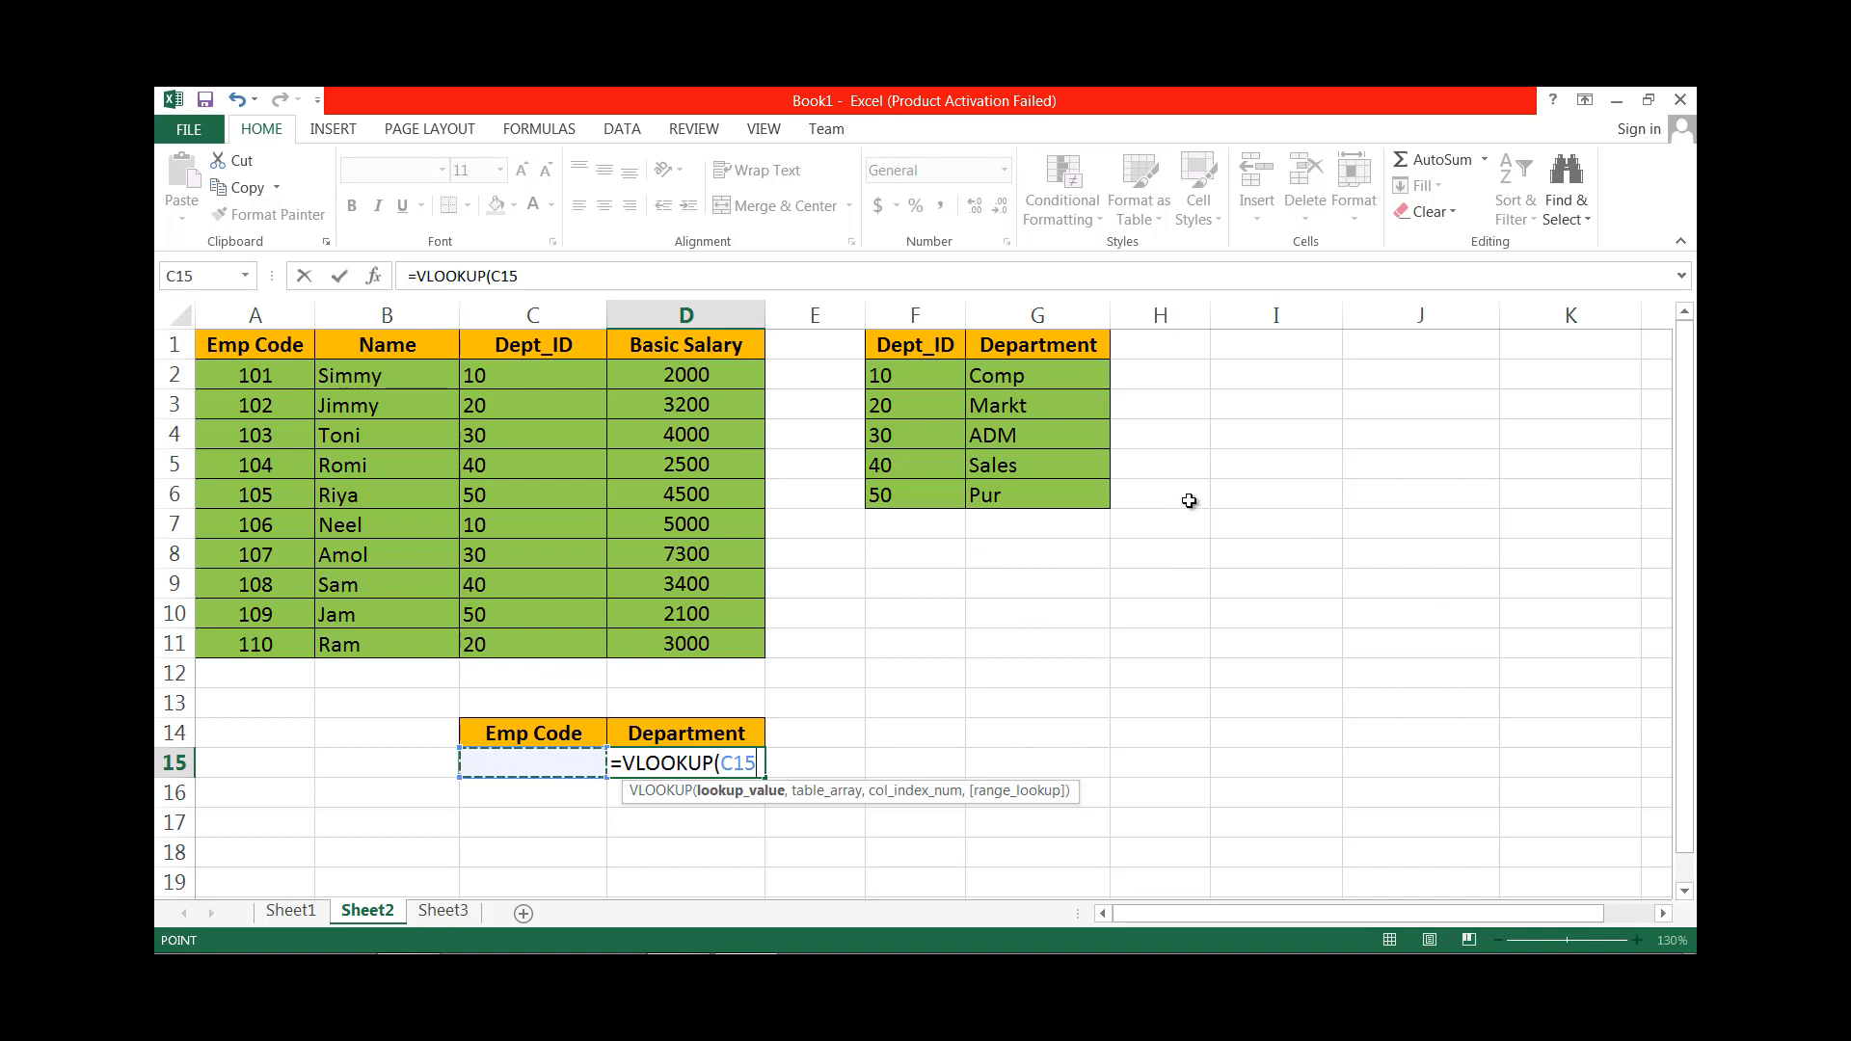
pyautogui.write(',')
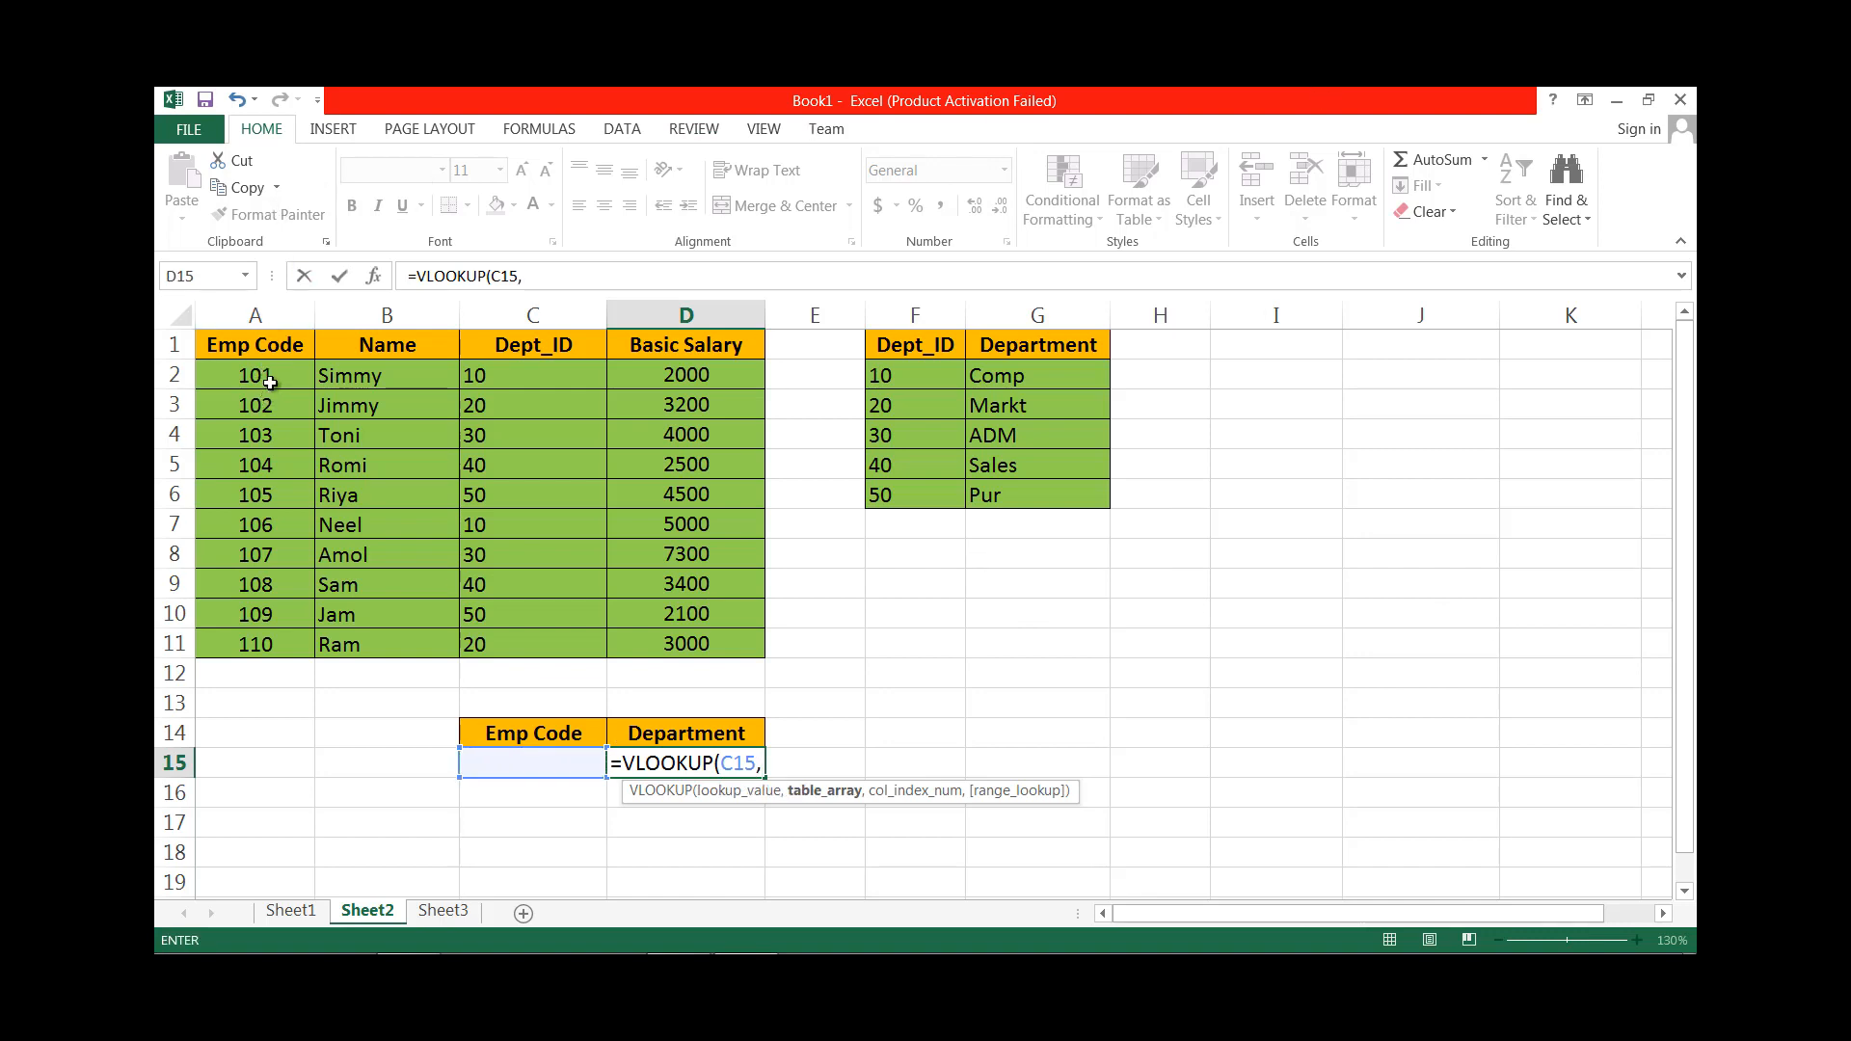
pyautogui.moveTo(256, 376); pyautogui.dragTo(665, 646)
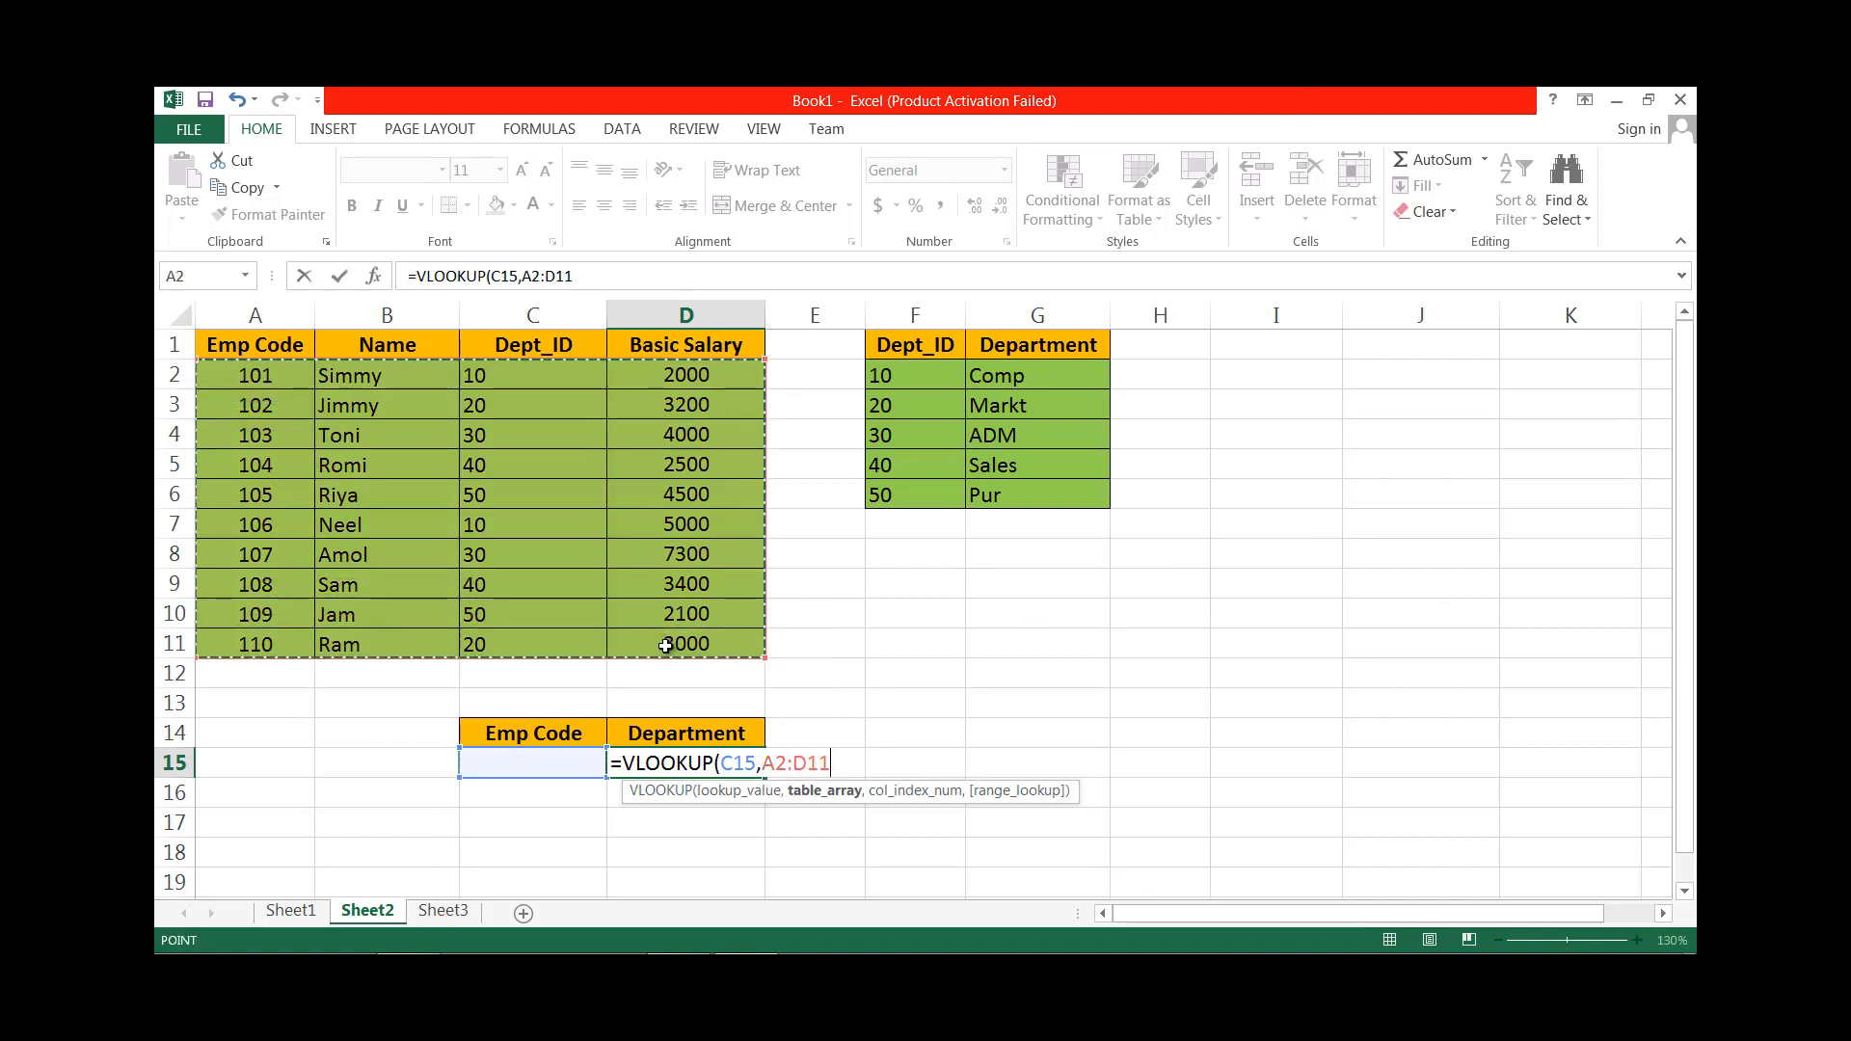
pyautogui.write(',')
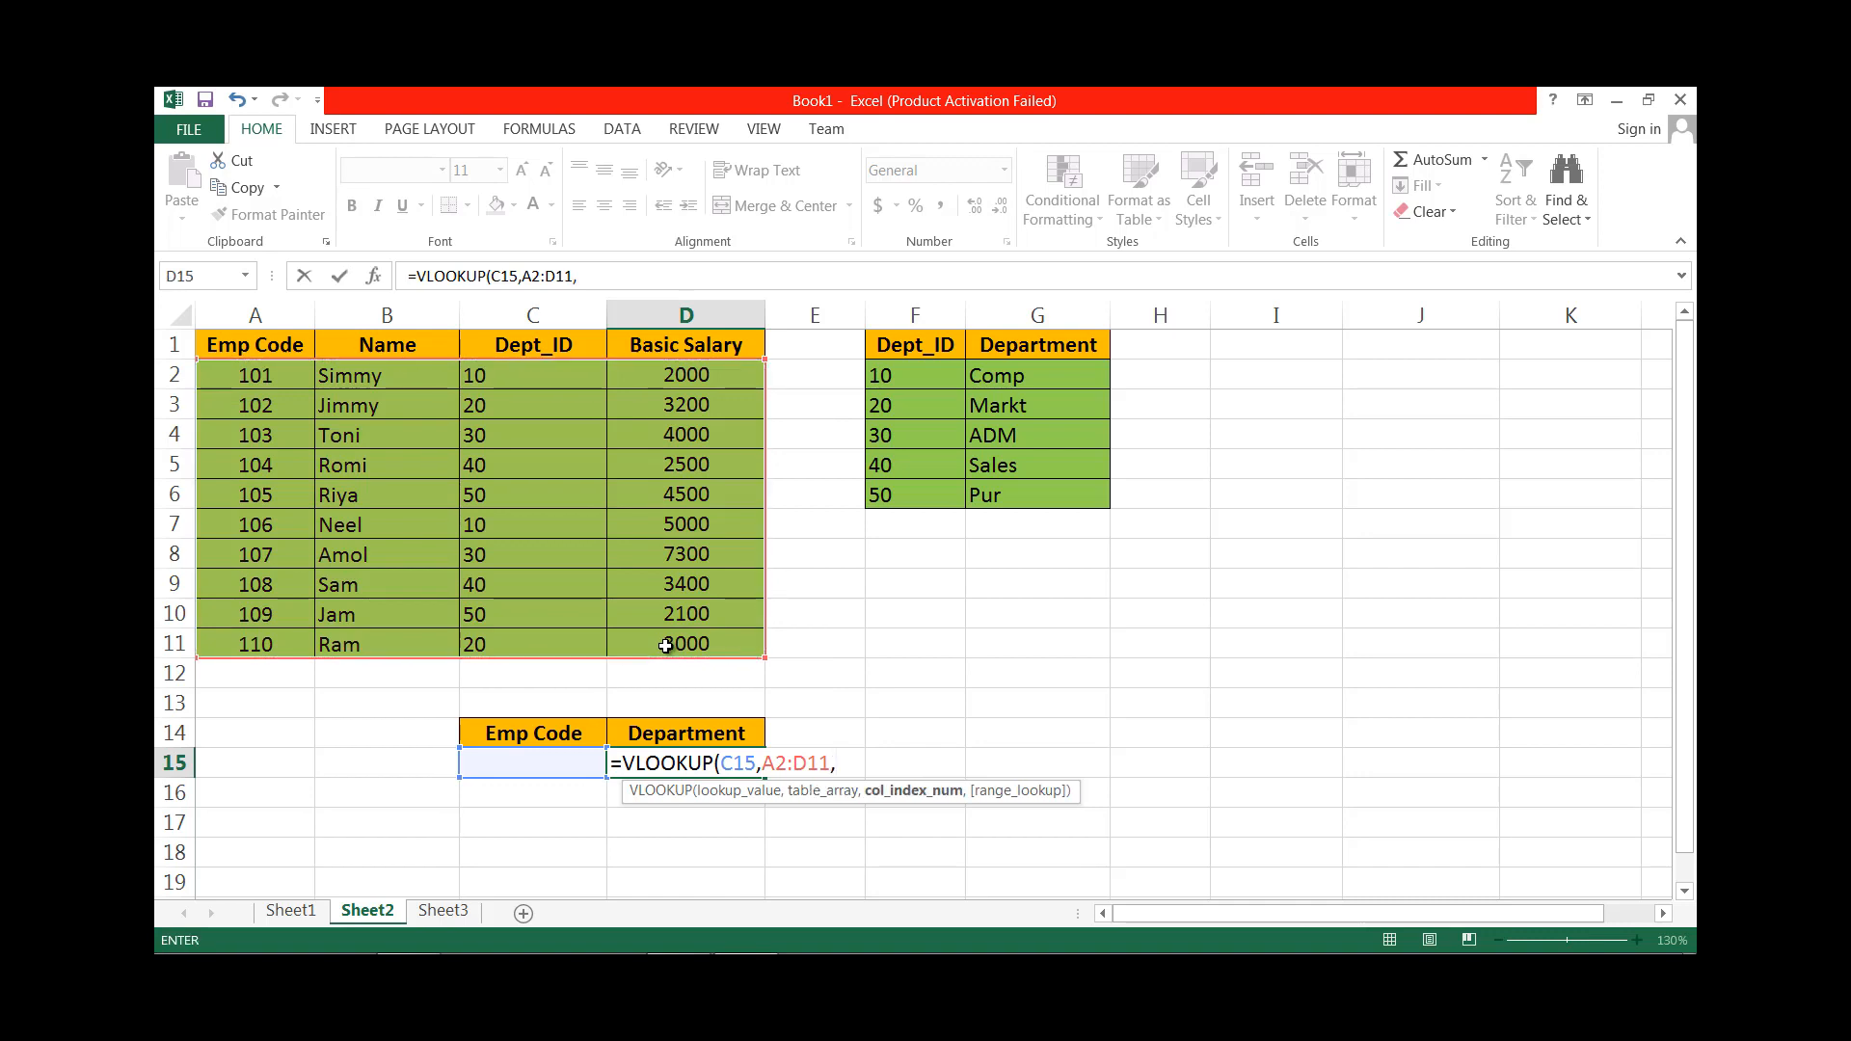
pyautogui.write('3,')
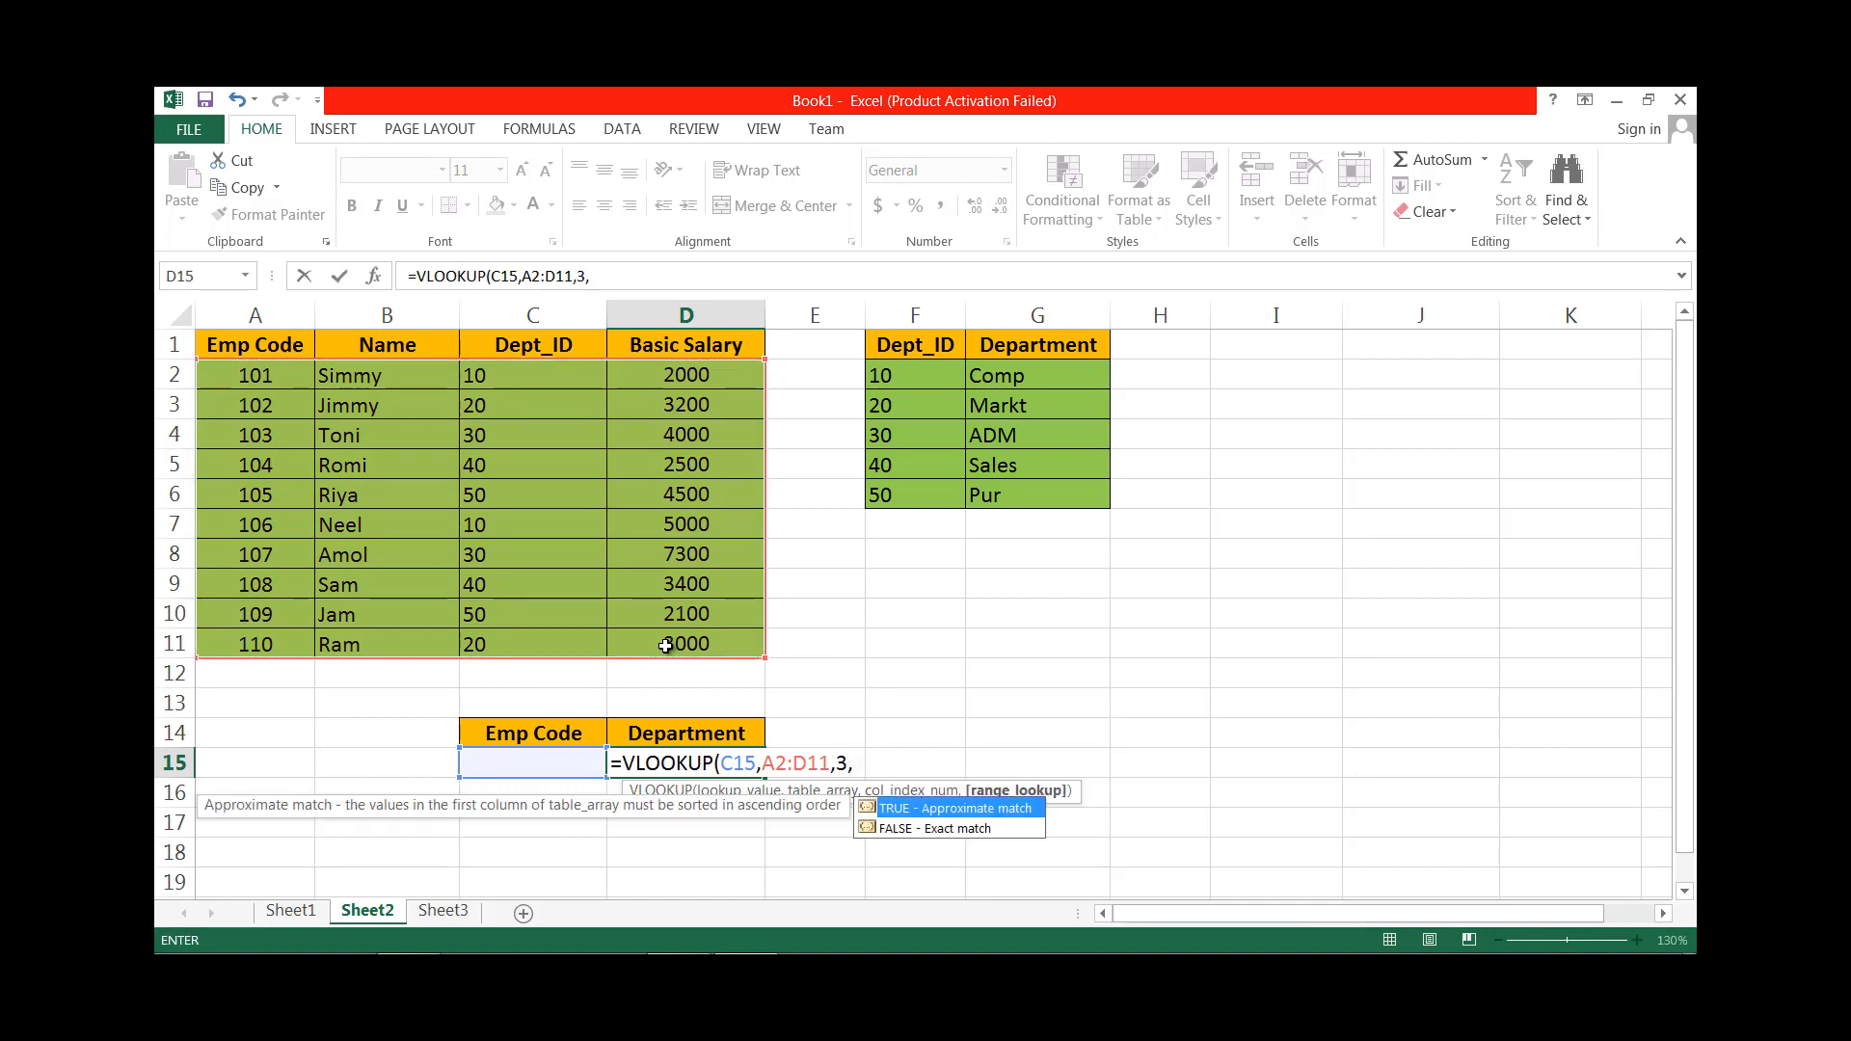
pyautogui.write('0)')
pyautogui.press('Return')
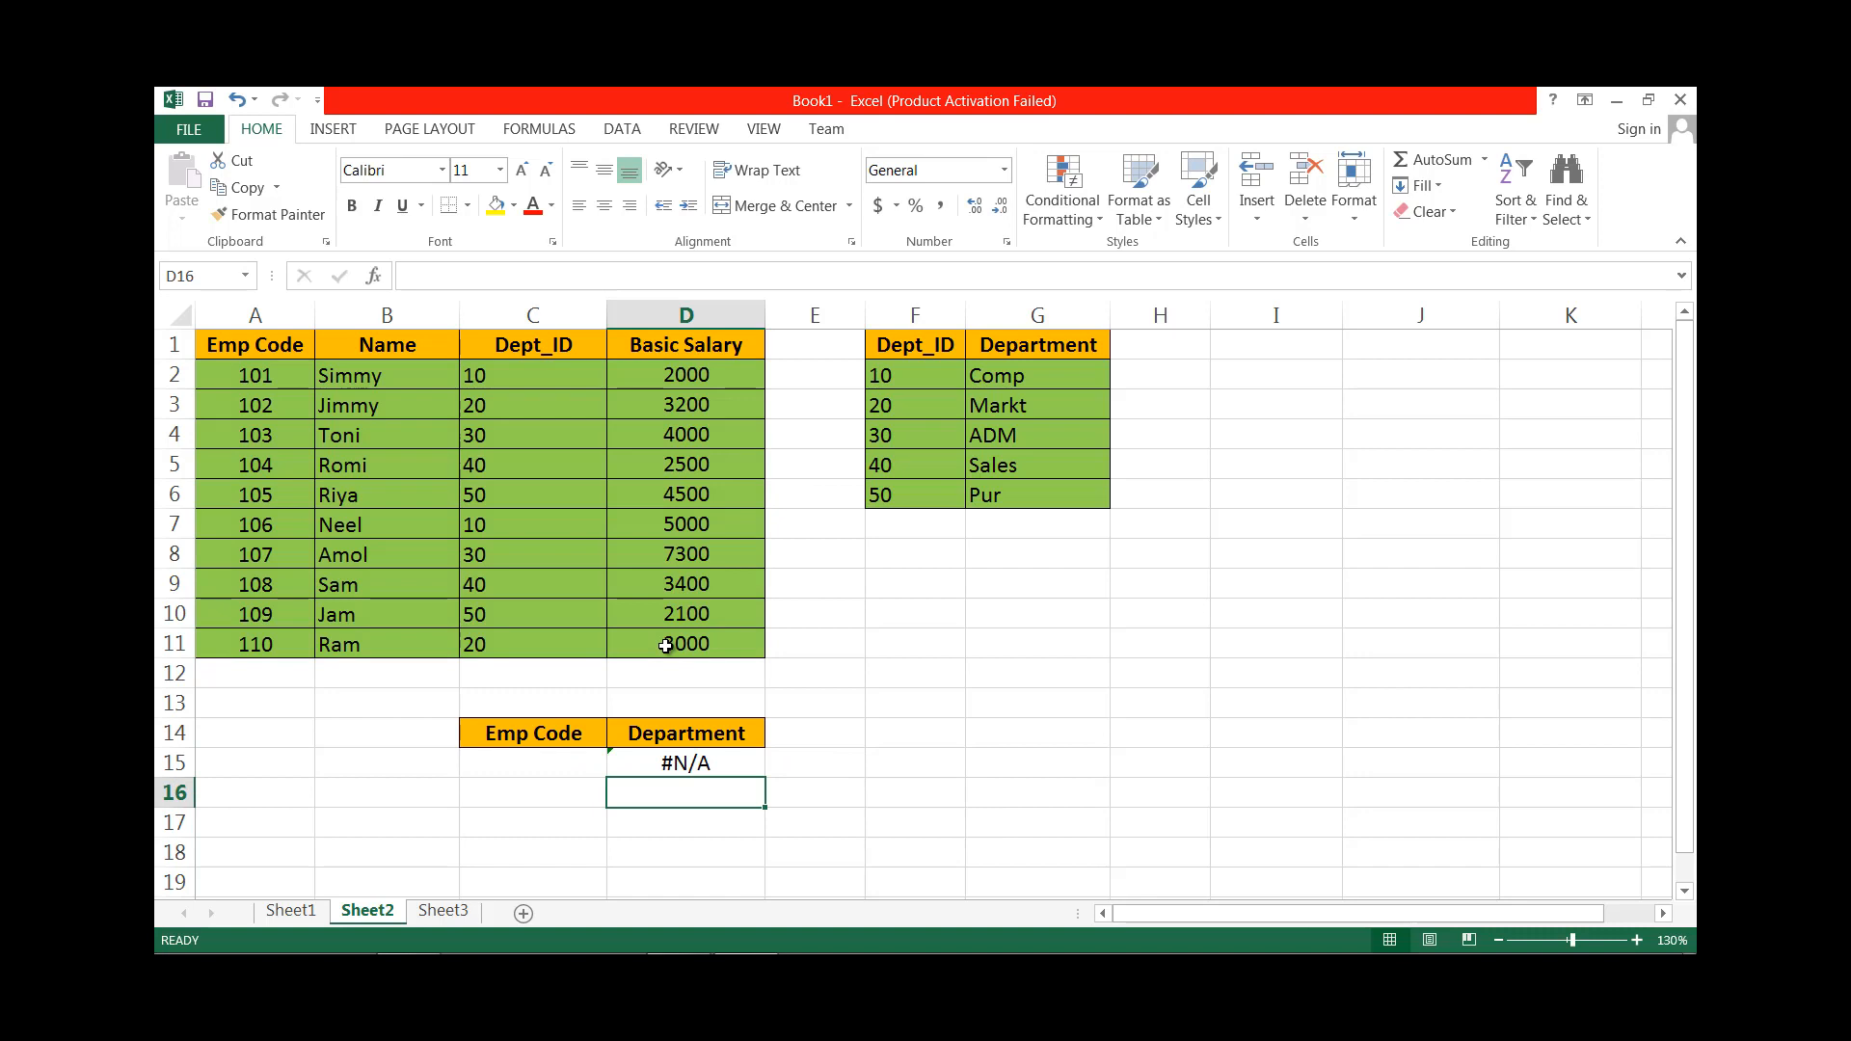
# Set the lookup Emp Code in C15 to 102.
pyautogui.click(487, 767)
pyautogui.write('1')
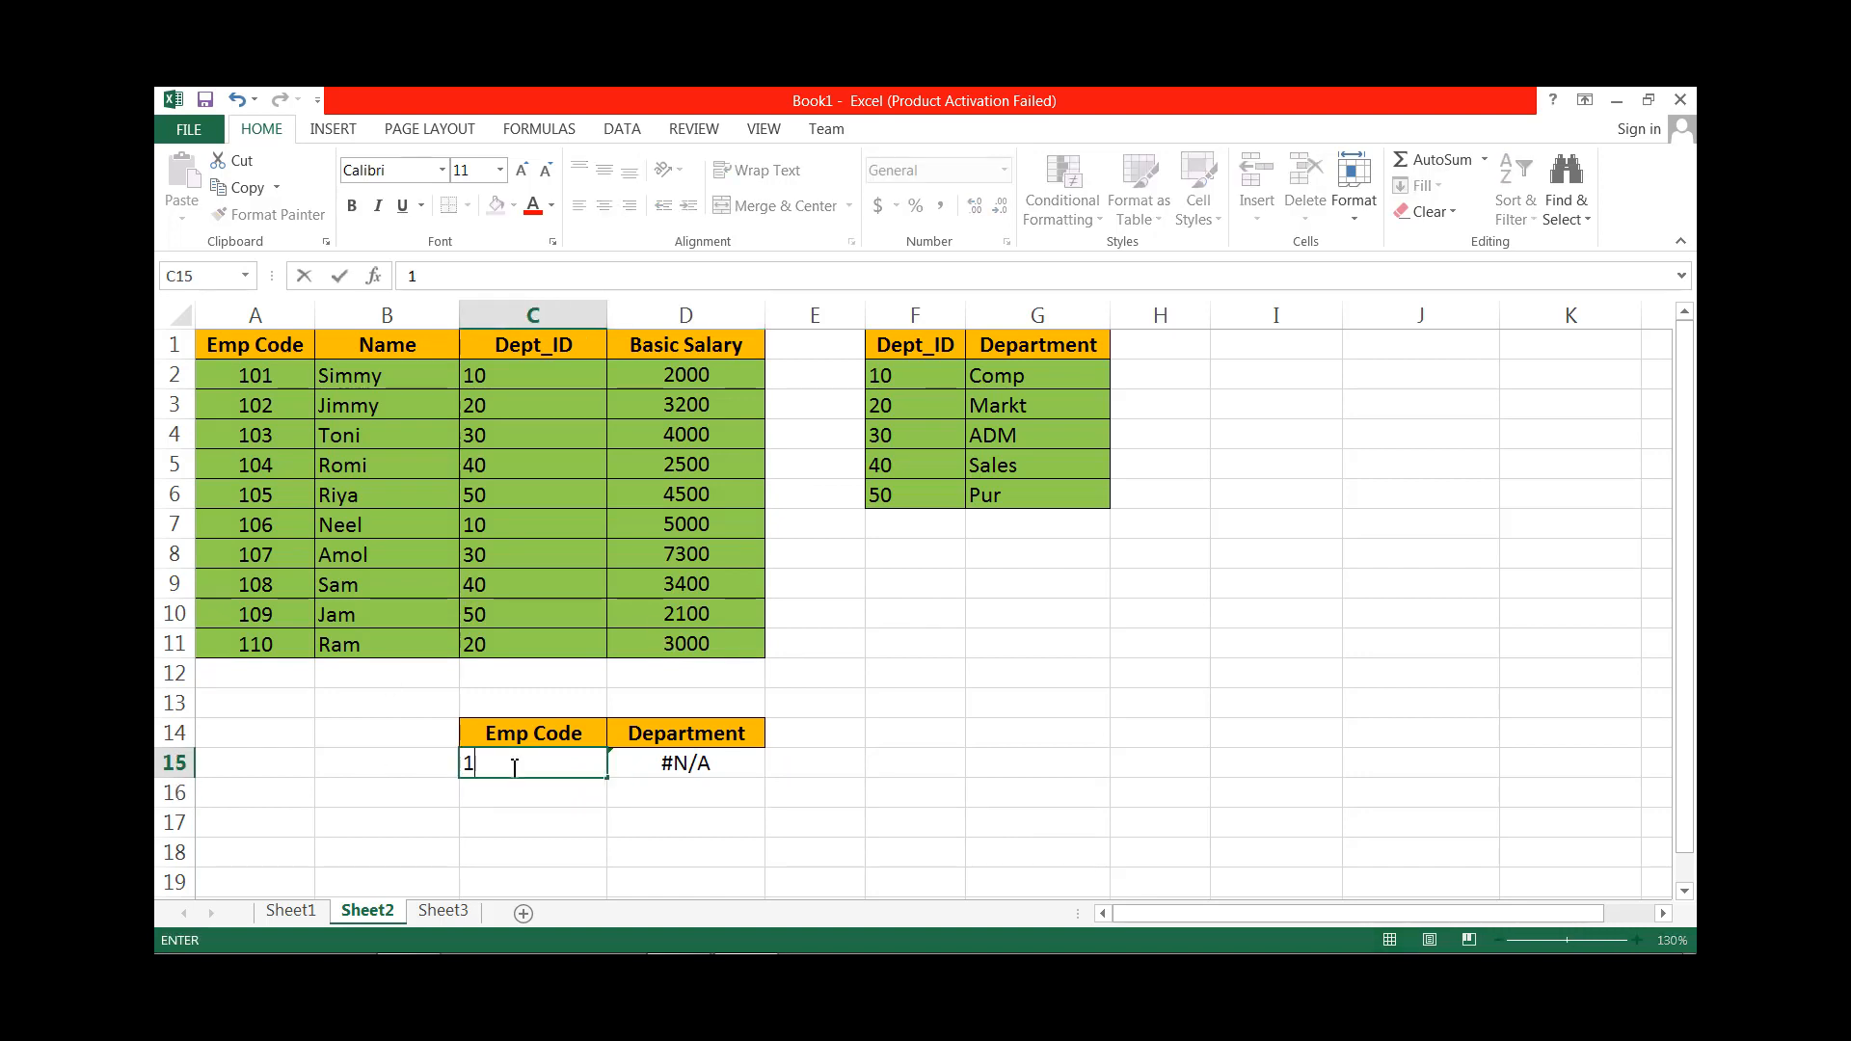
pyautogui.write('02')
pyautogui.press('Return')
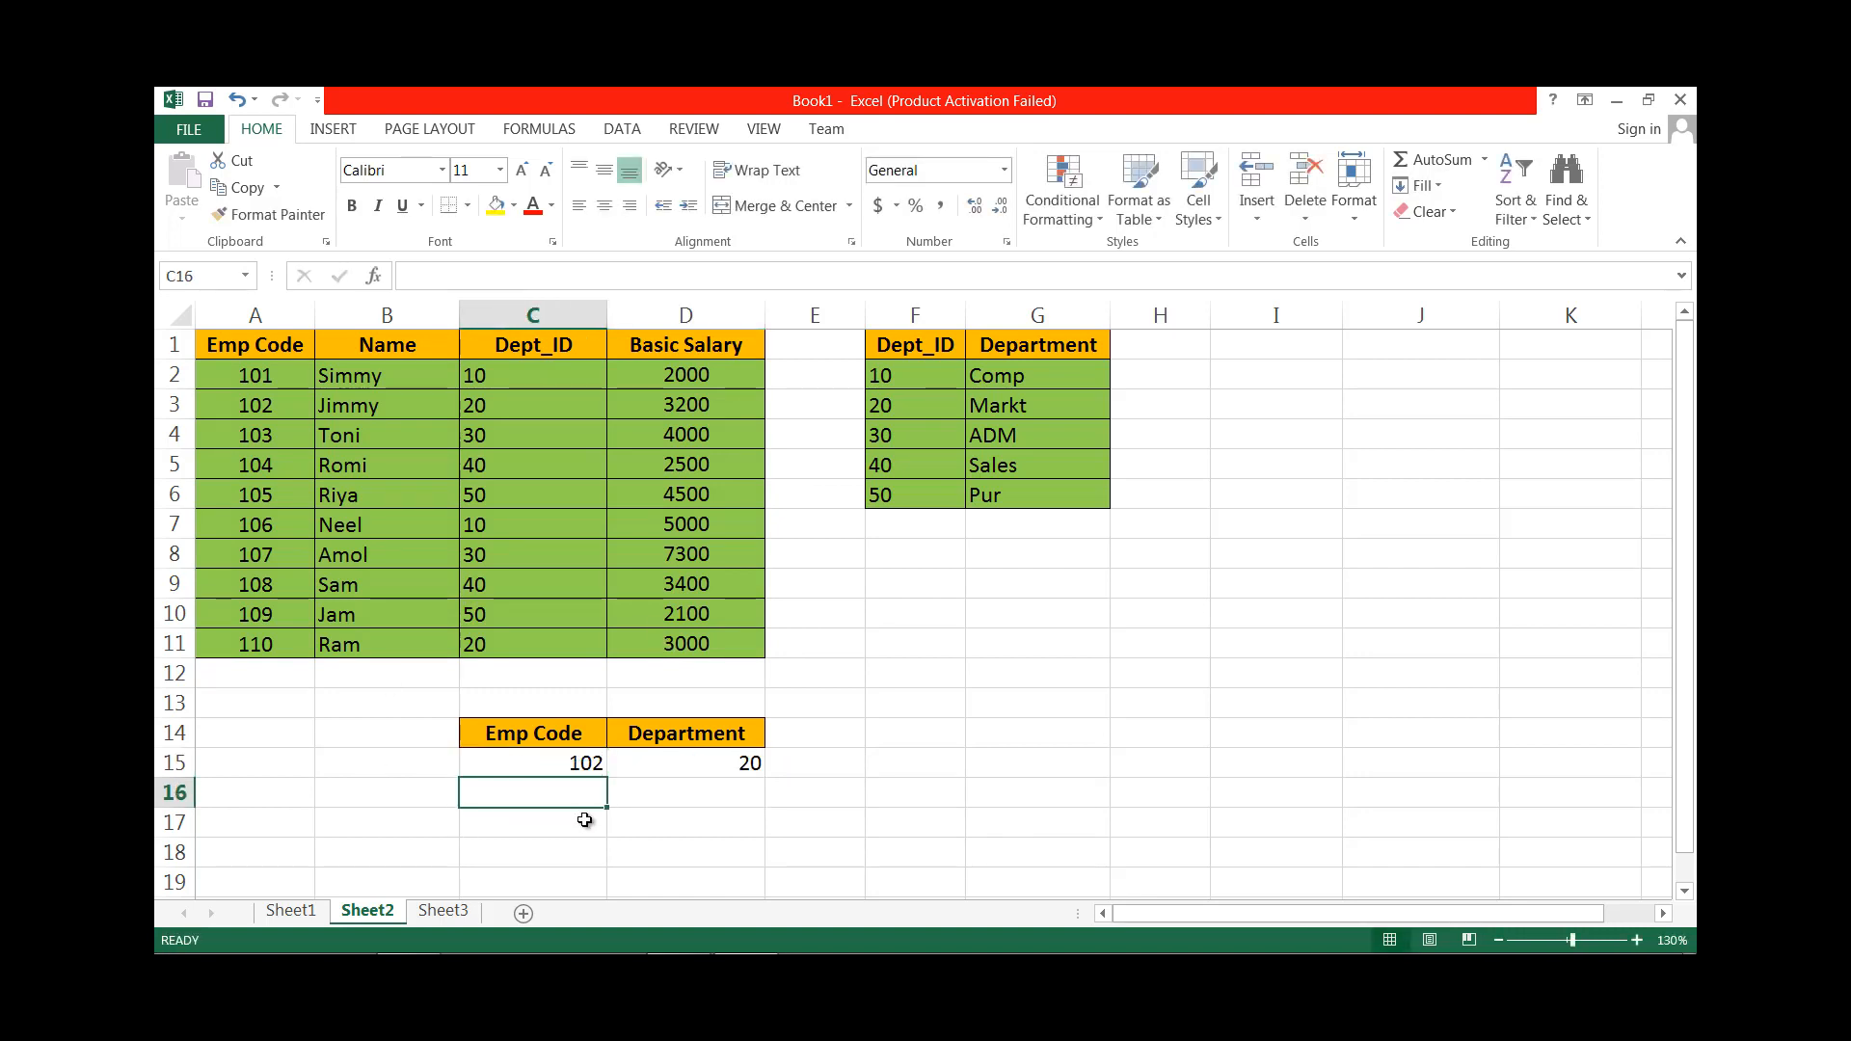
# Wrap the existing VLOOKUP formula in D15 inside an outer VLOOKUP, making it the outer function's lookup value.
pyautogui.click(684, 753)
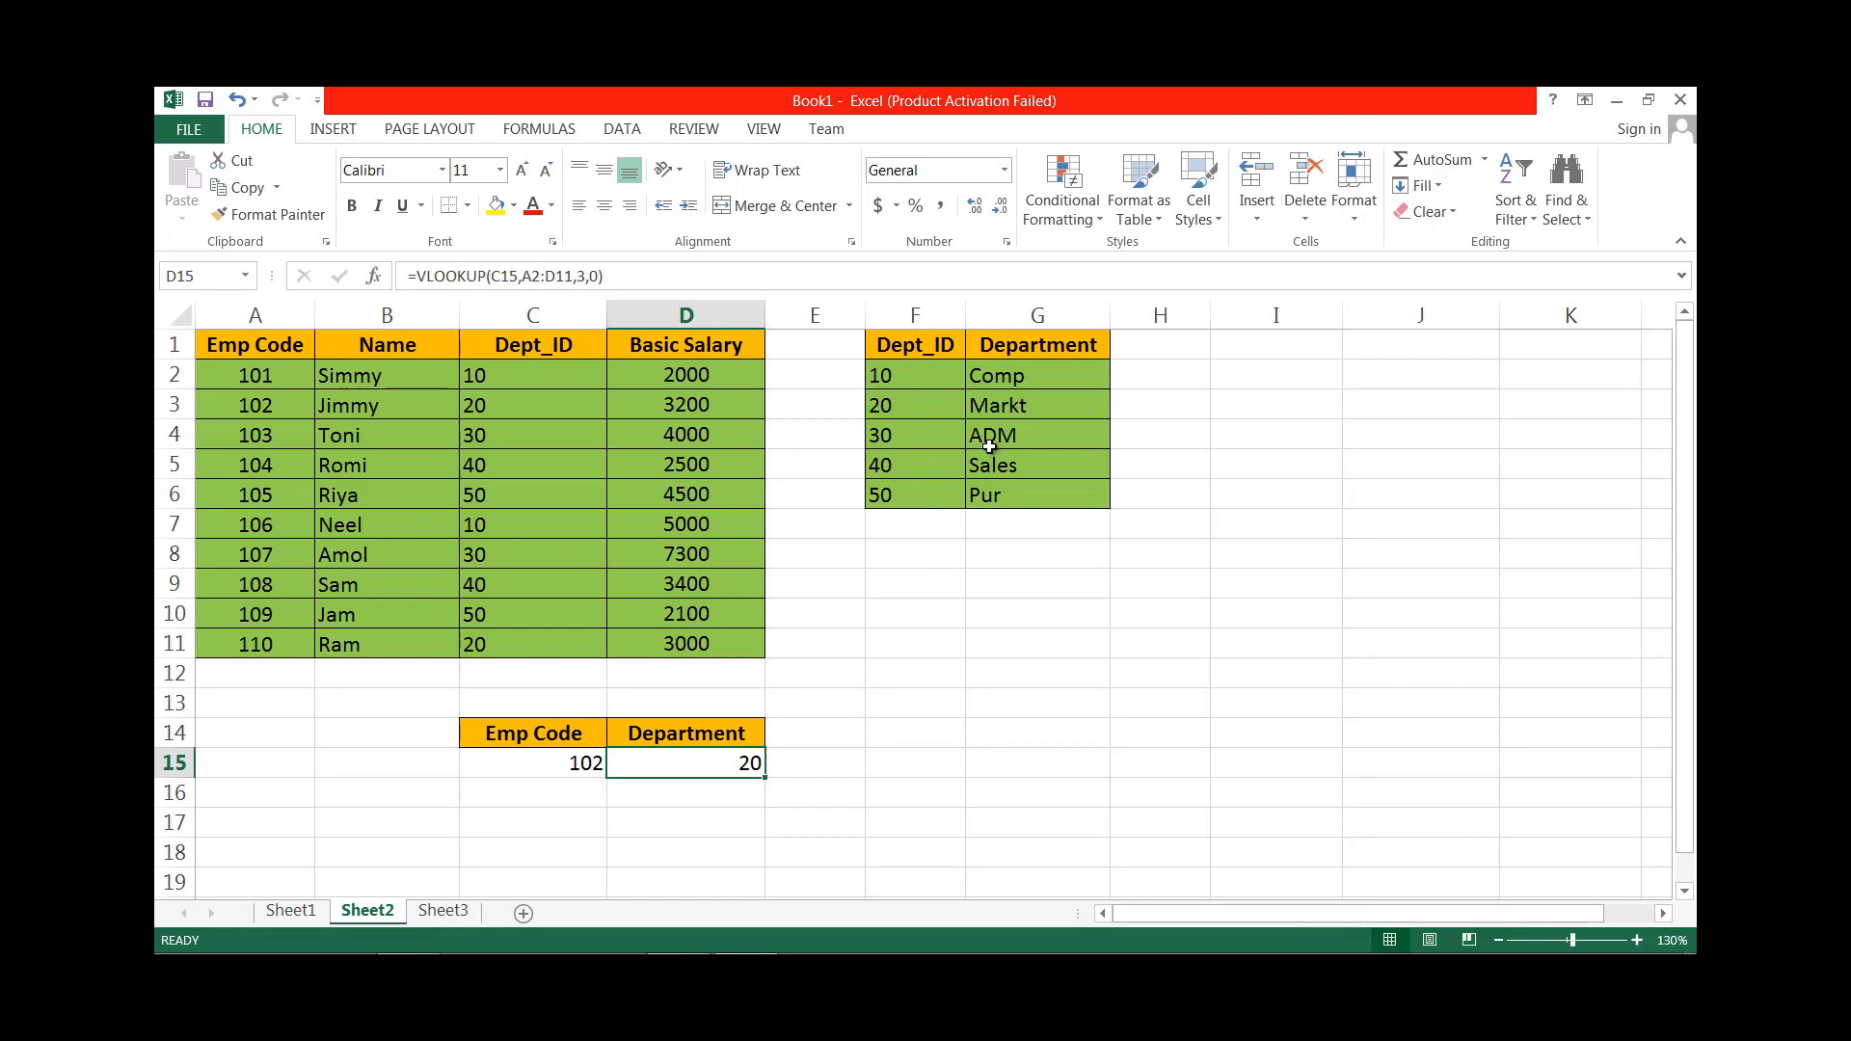
pyautogui.doubleClick(679, 761)
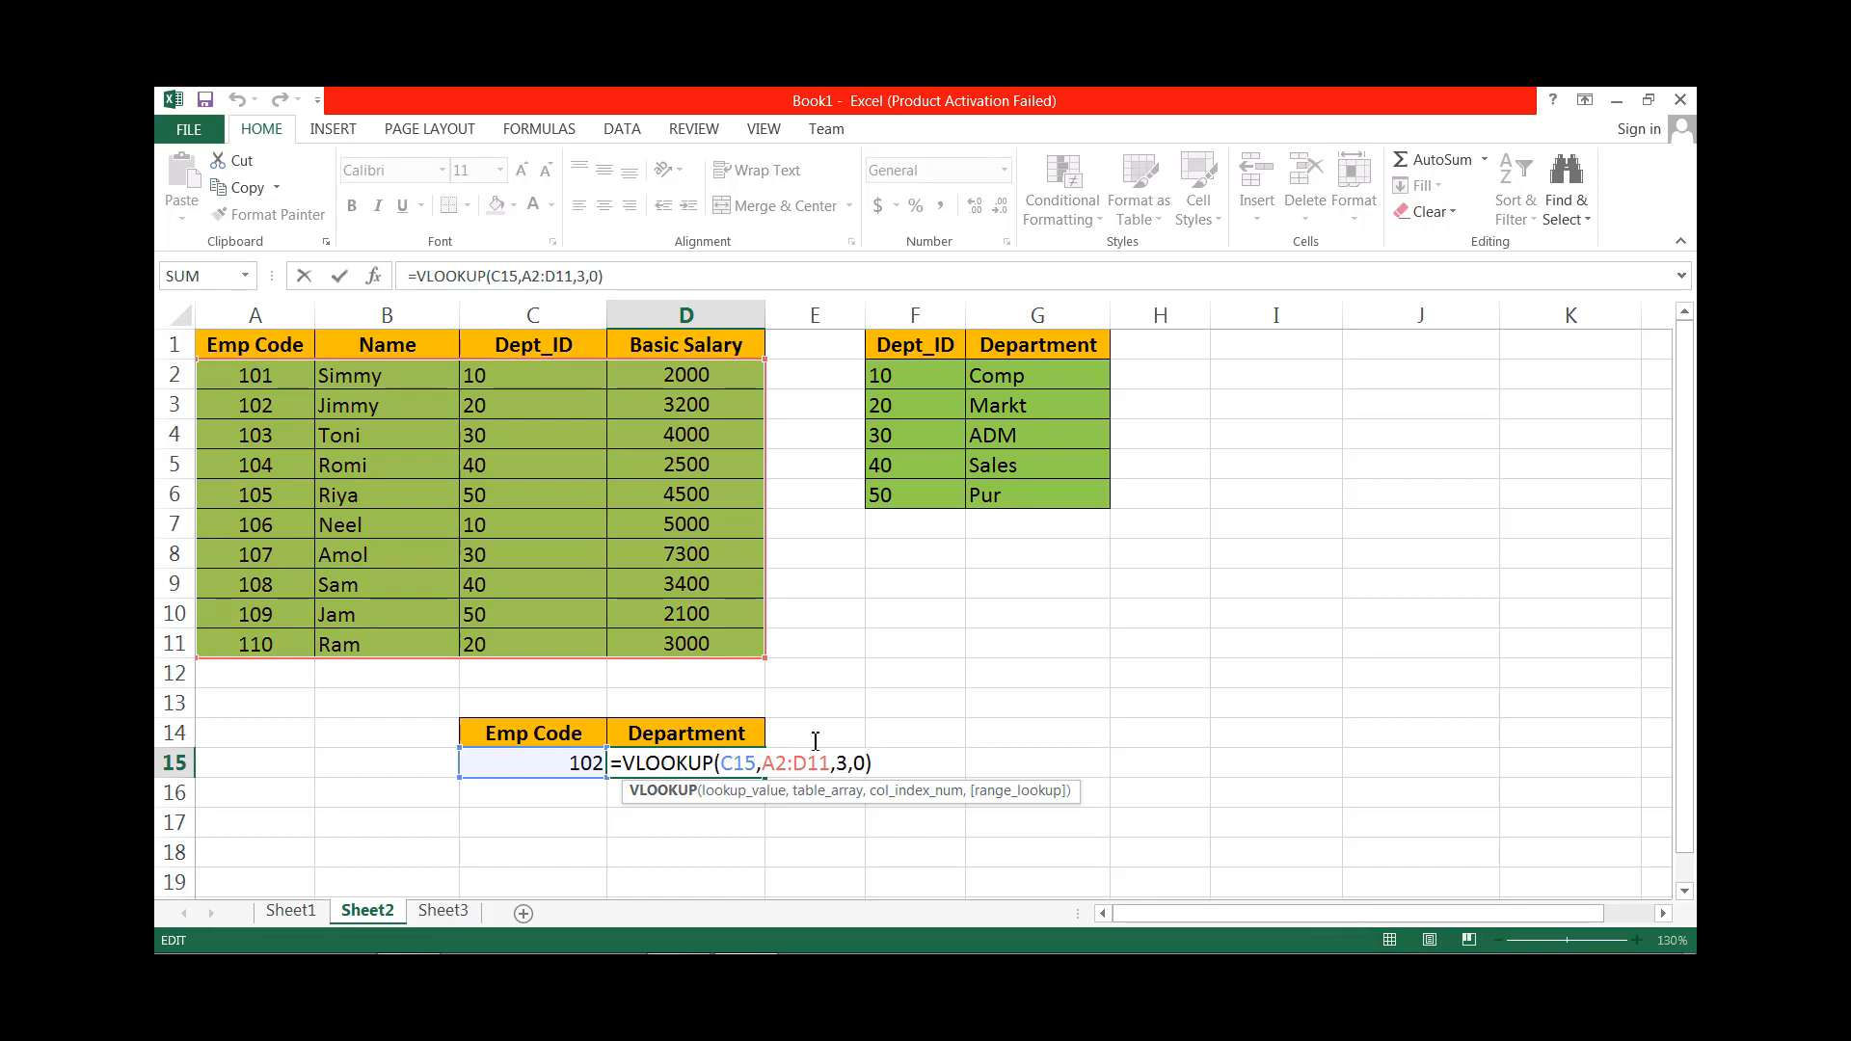
pyautogui.click(625, 767)
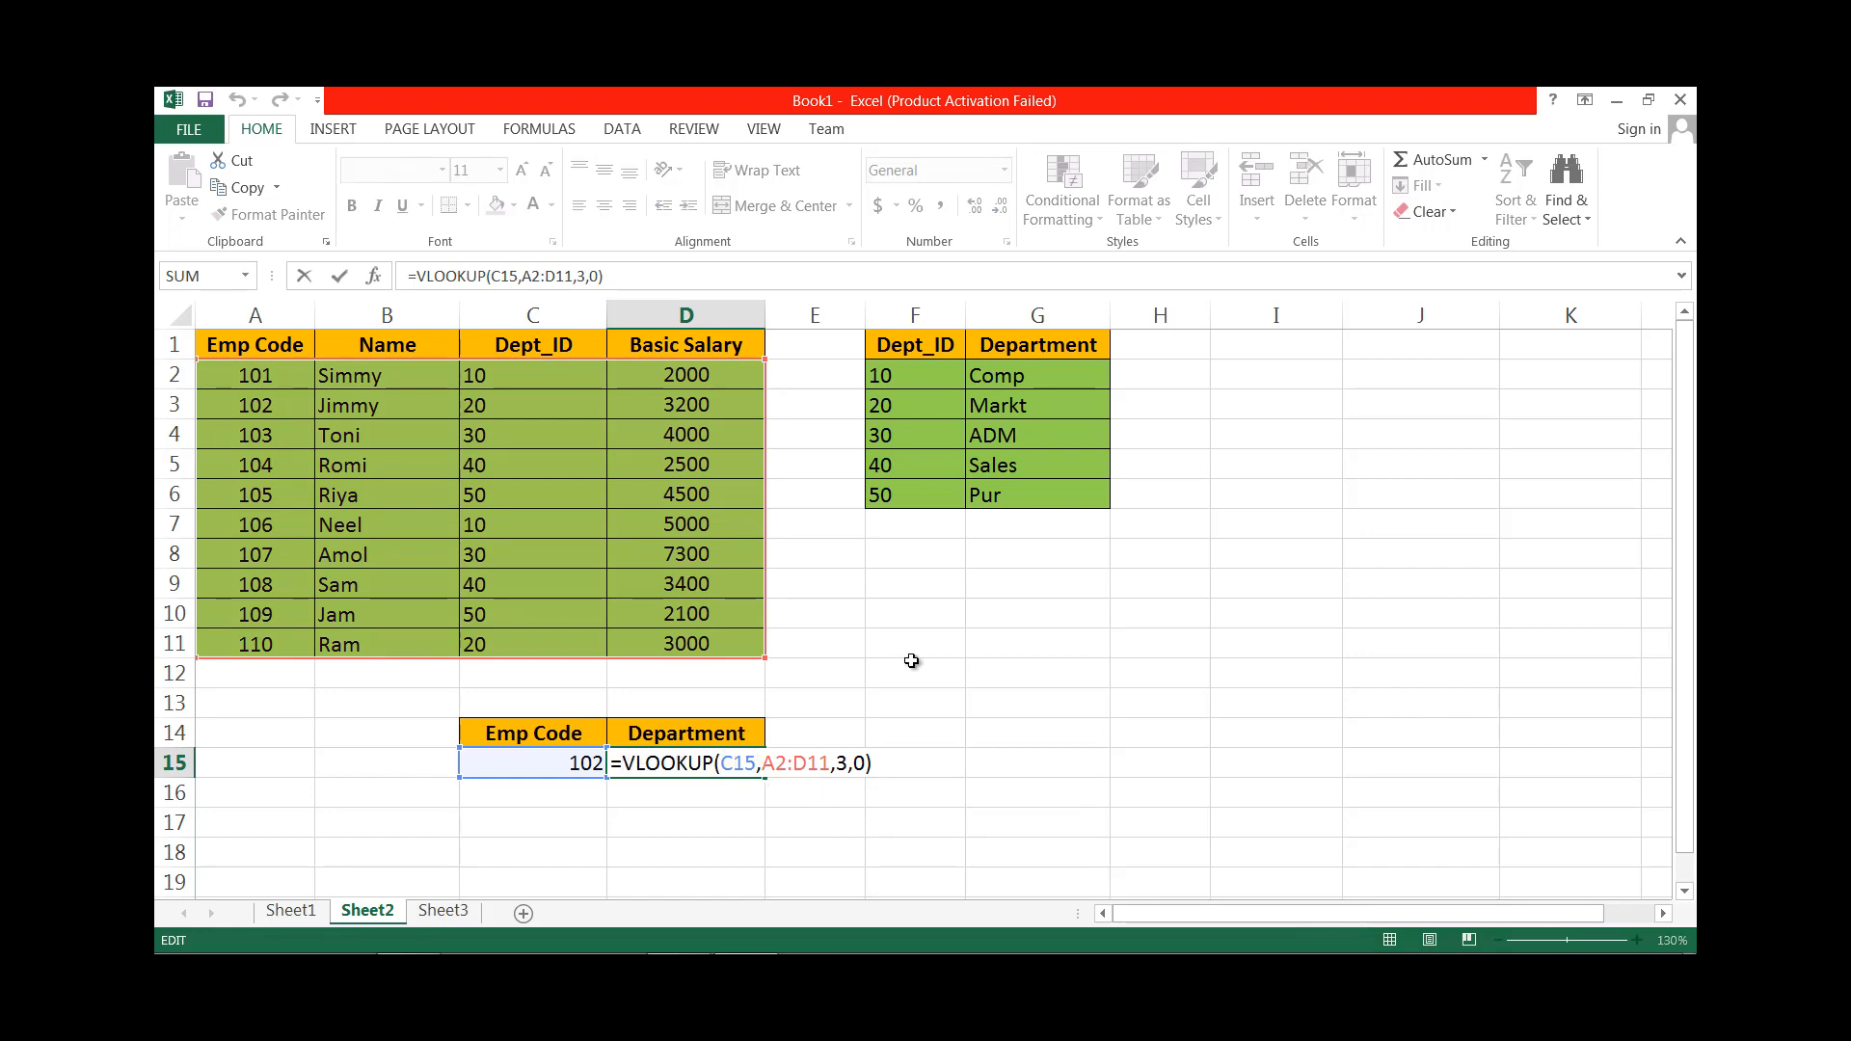
pyautogui.write('v')
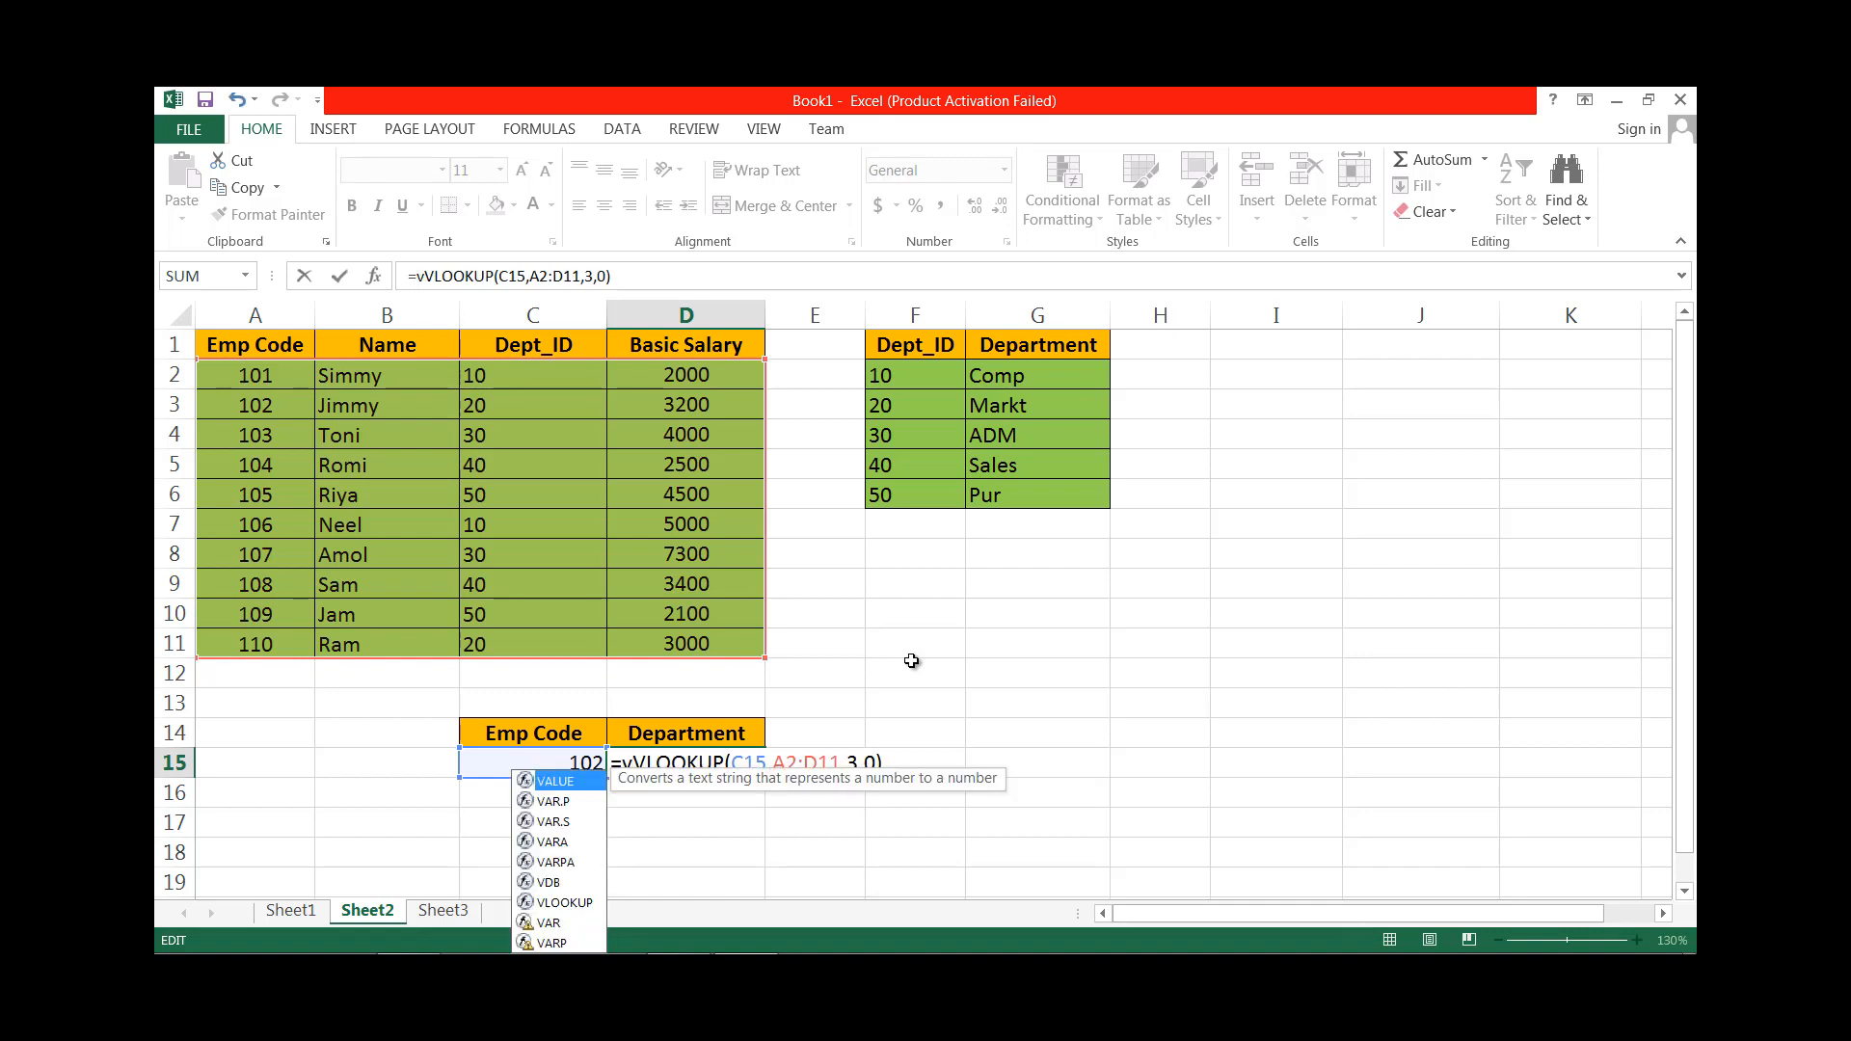
pyautogui.write('l')
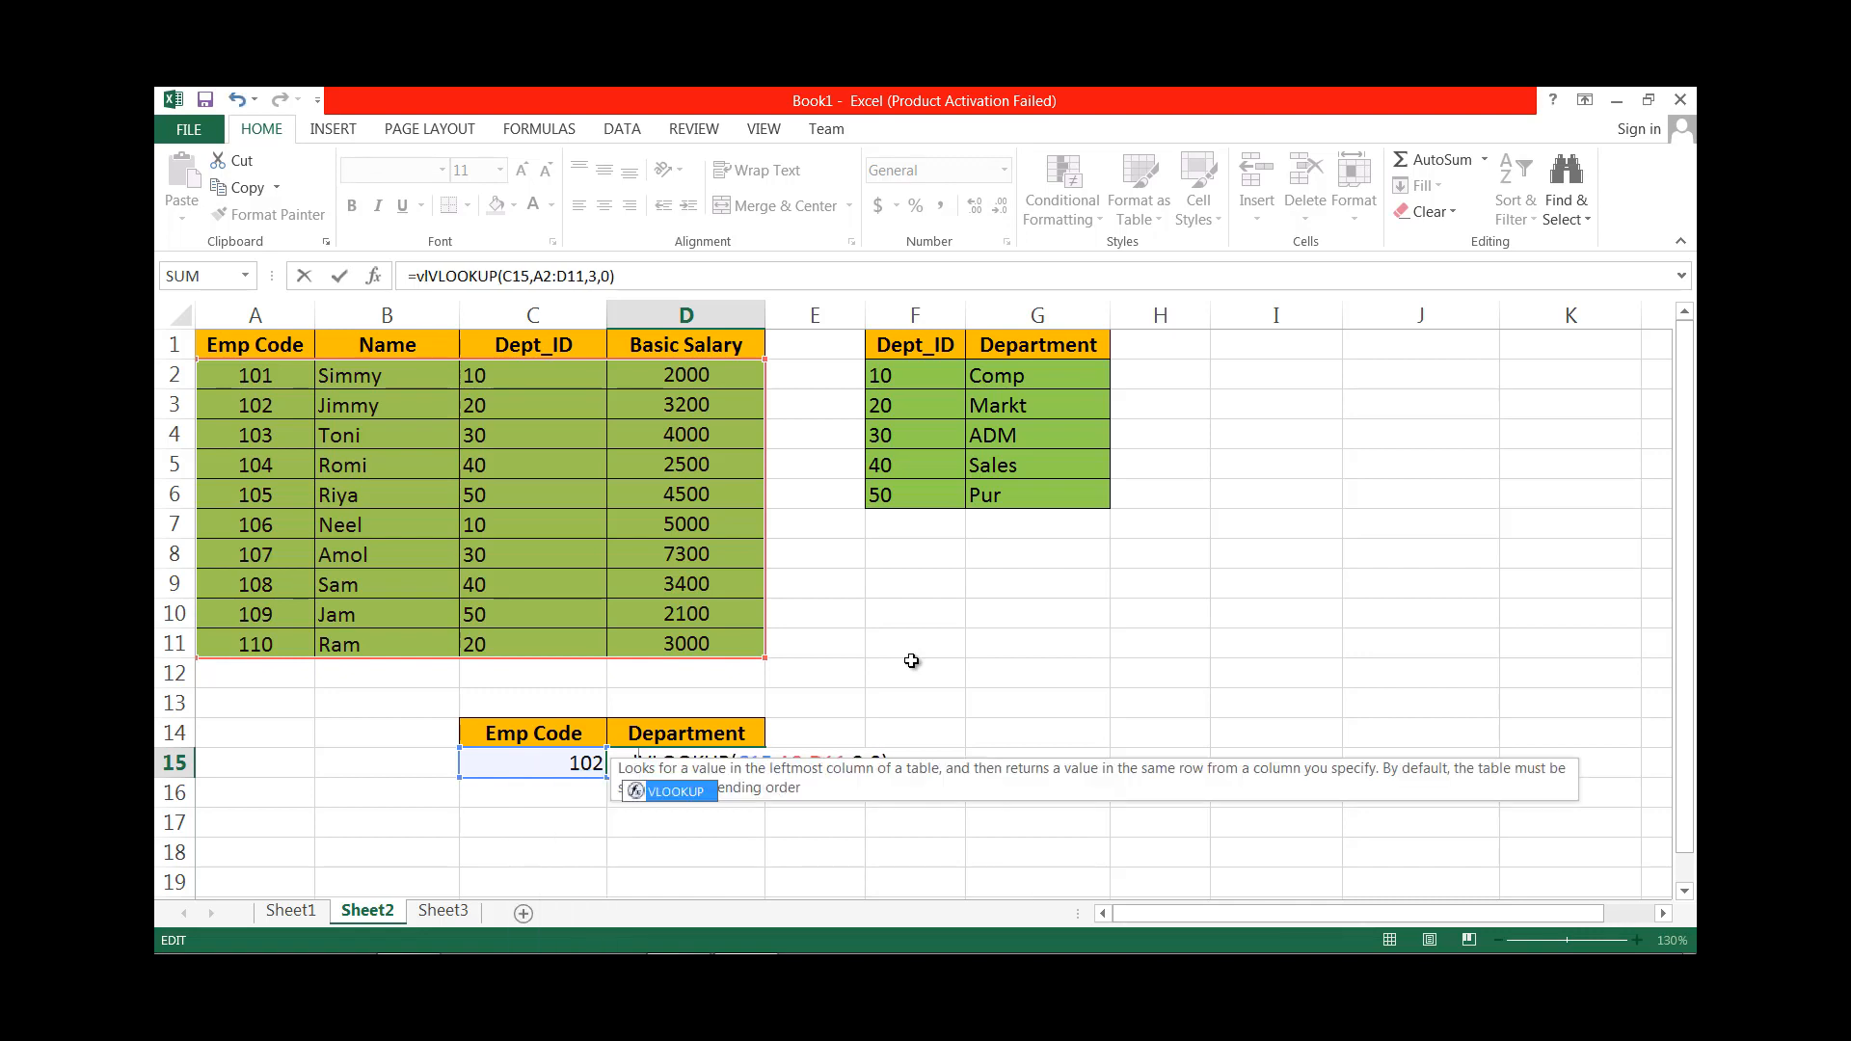
pyautogui.press('Tab')
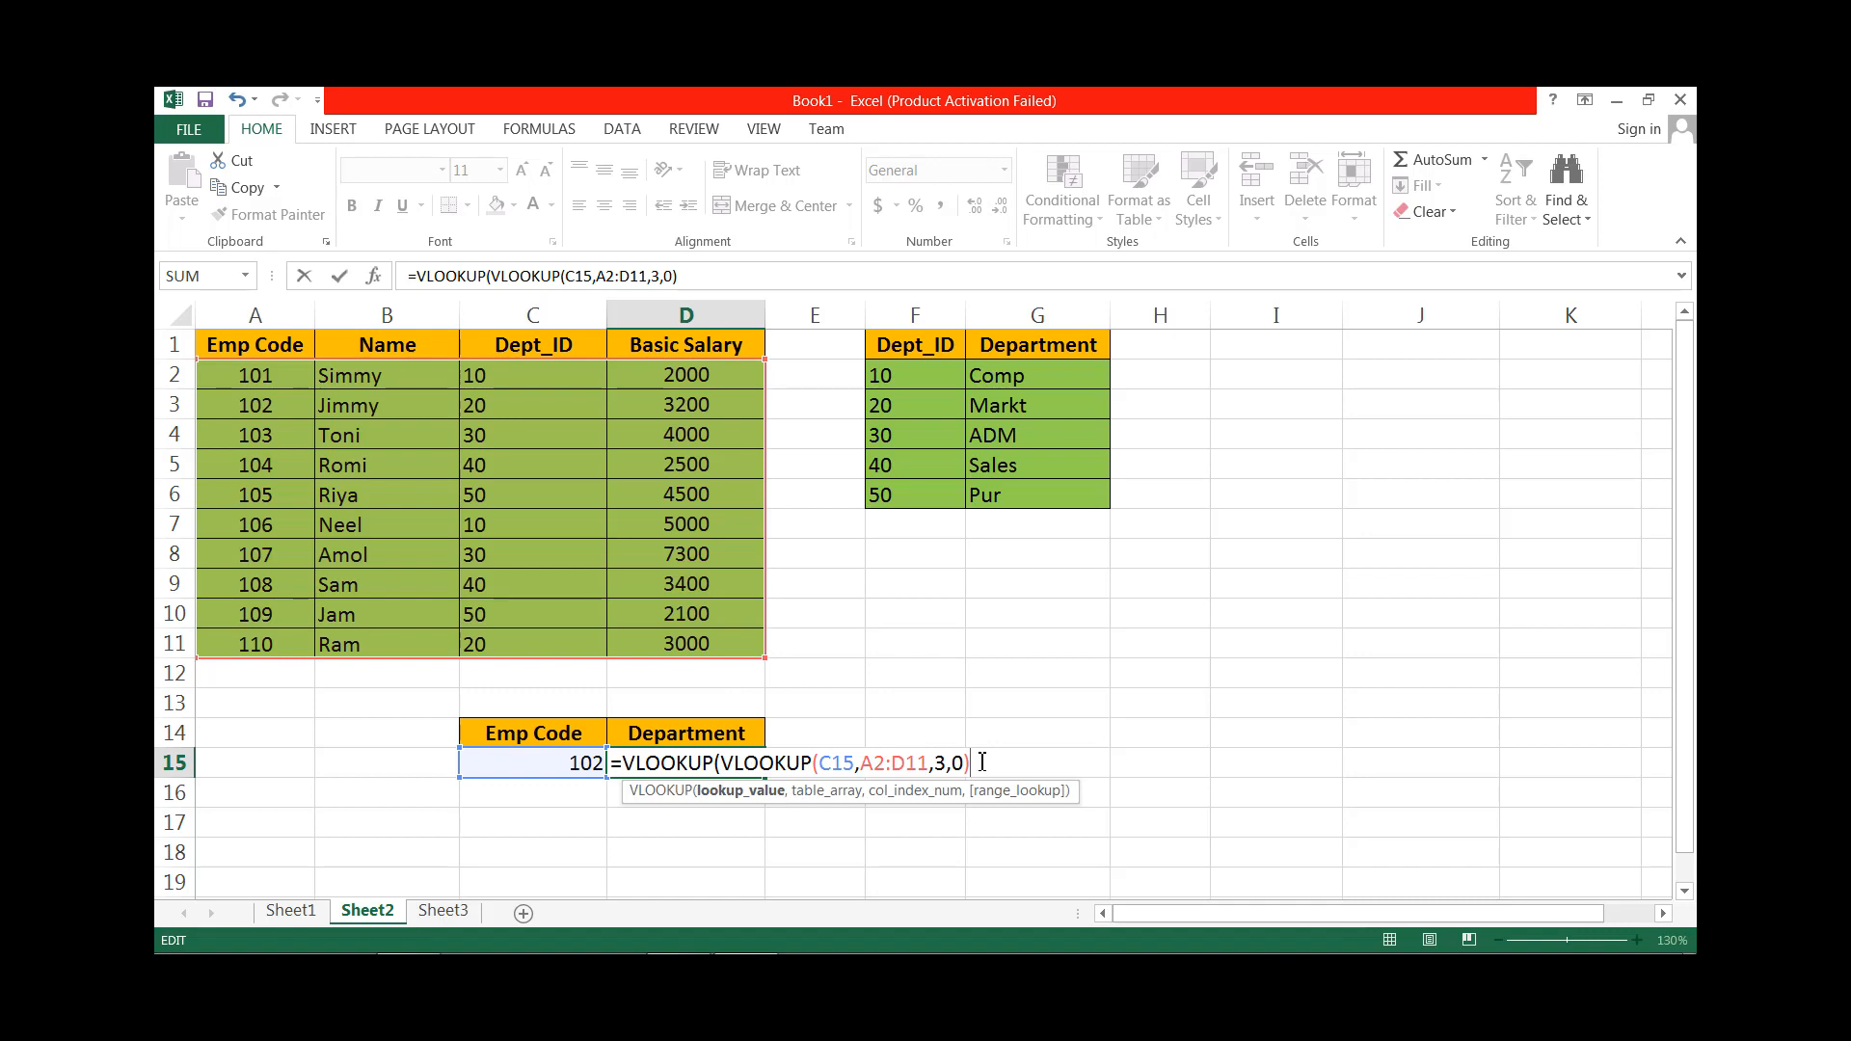
# Complete the outer VLOOKUP in D15 with table range F2:G6, column index 2 and exact match 0.
pyautogui.write(',')
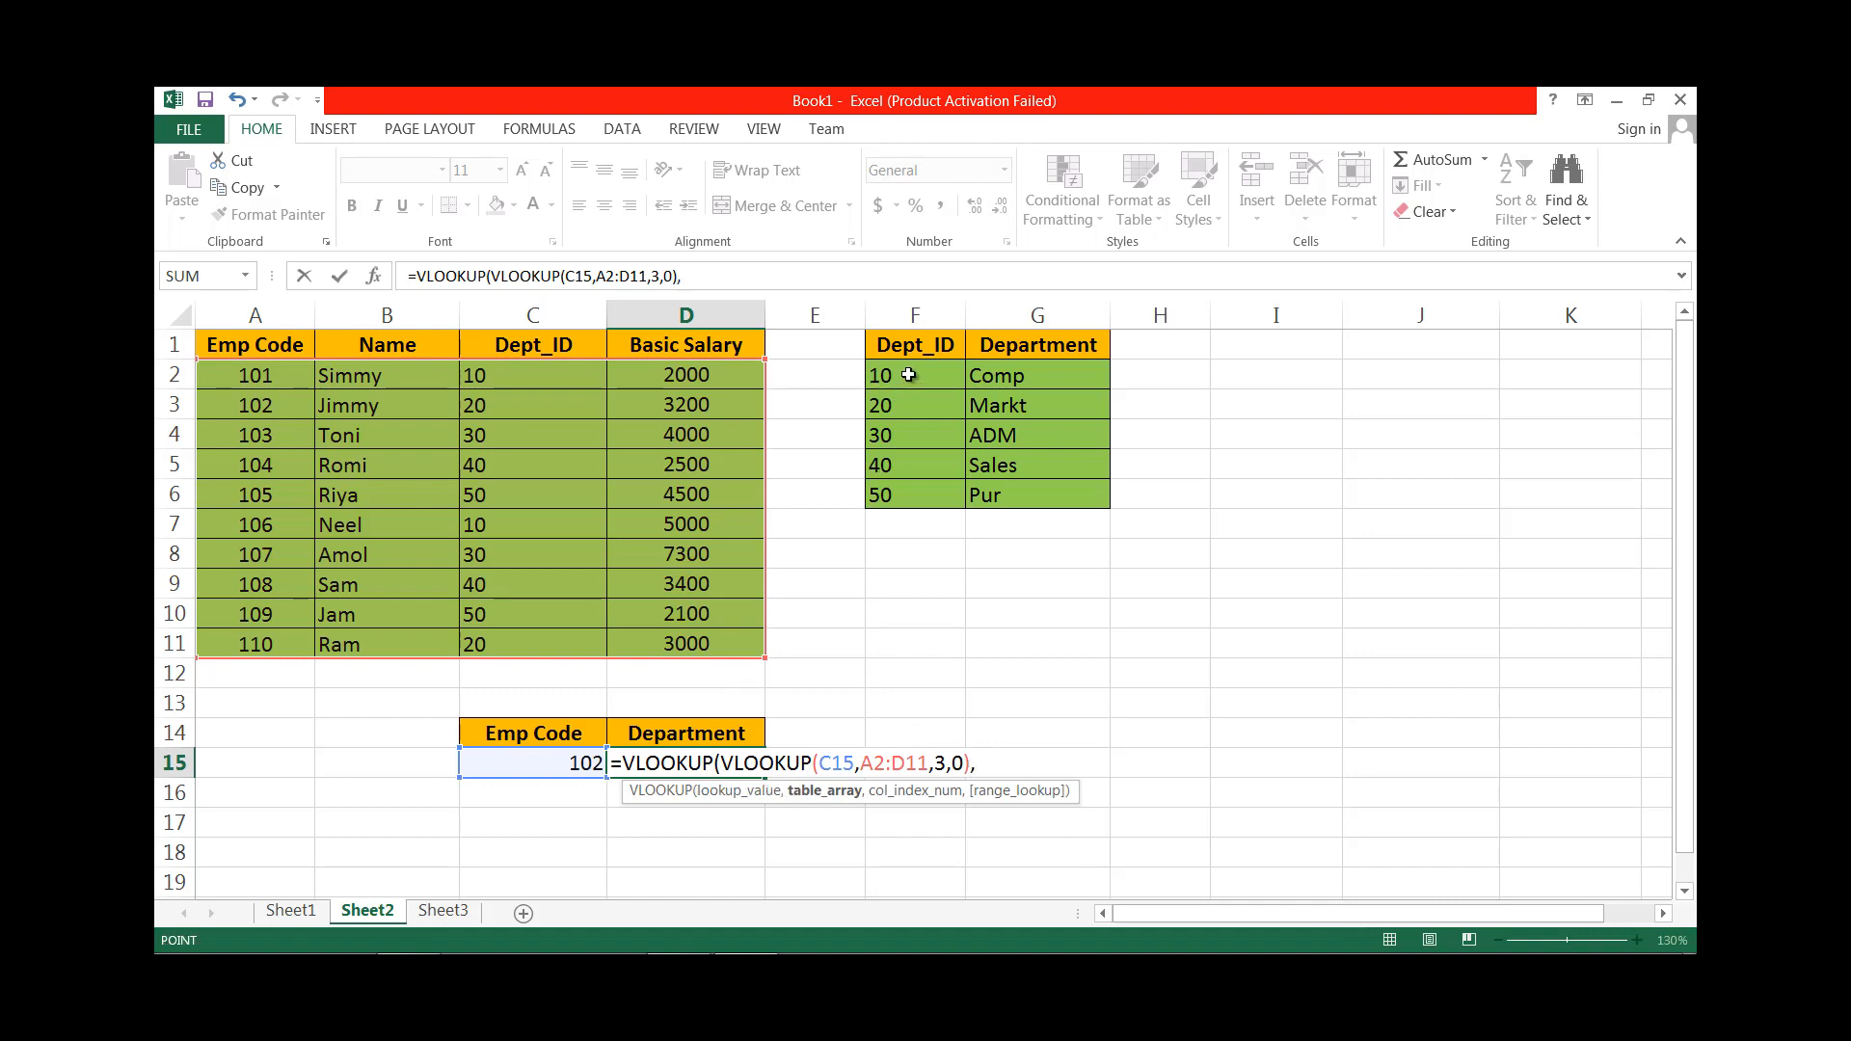
pyautogui.moveTo(908, 375); pyautogui.dragTo(1058, 496)
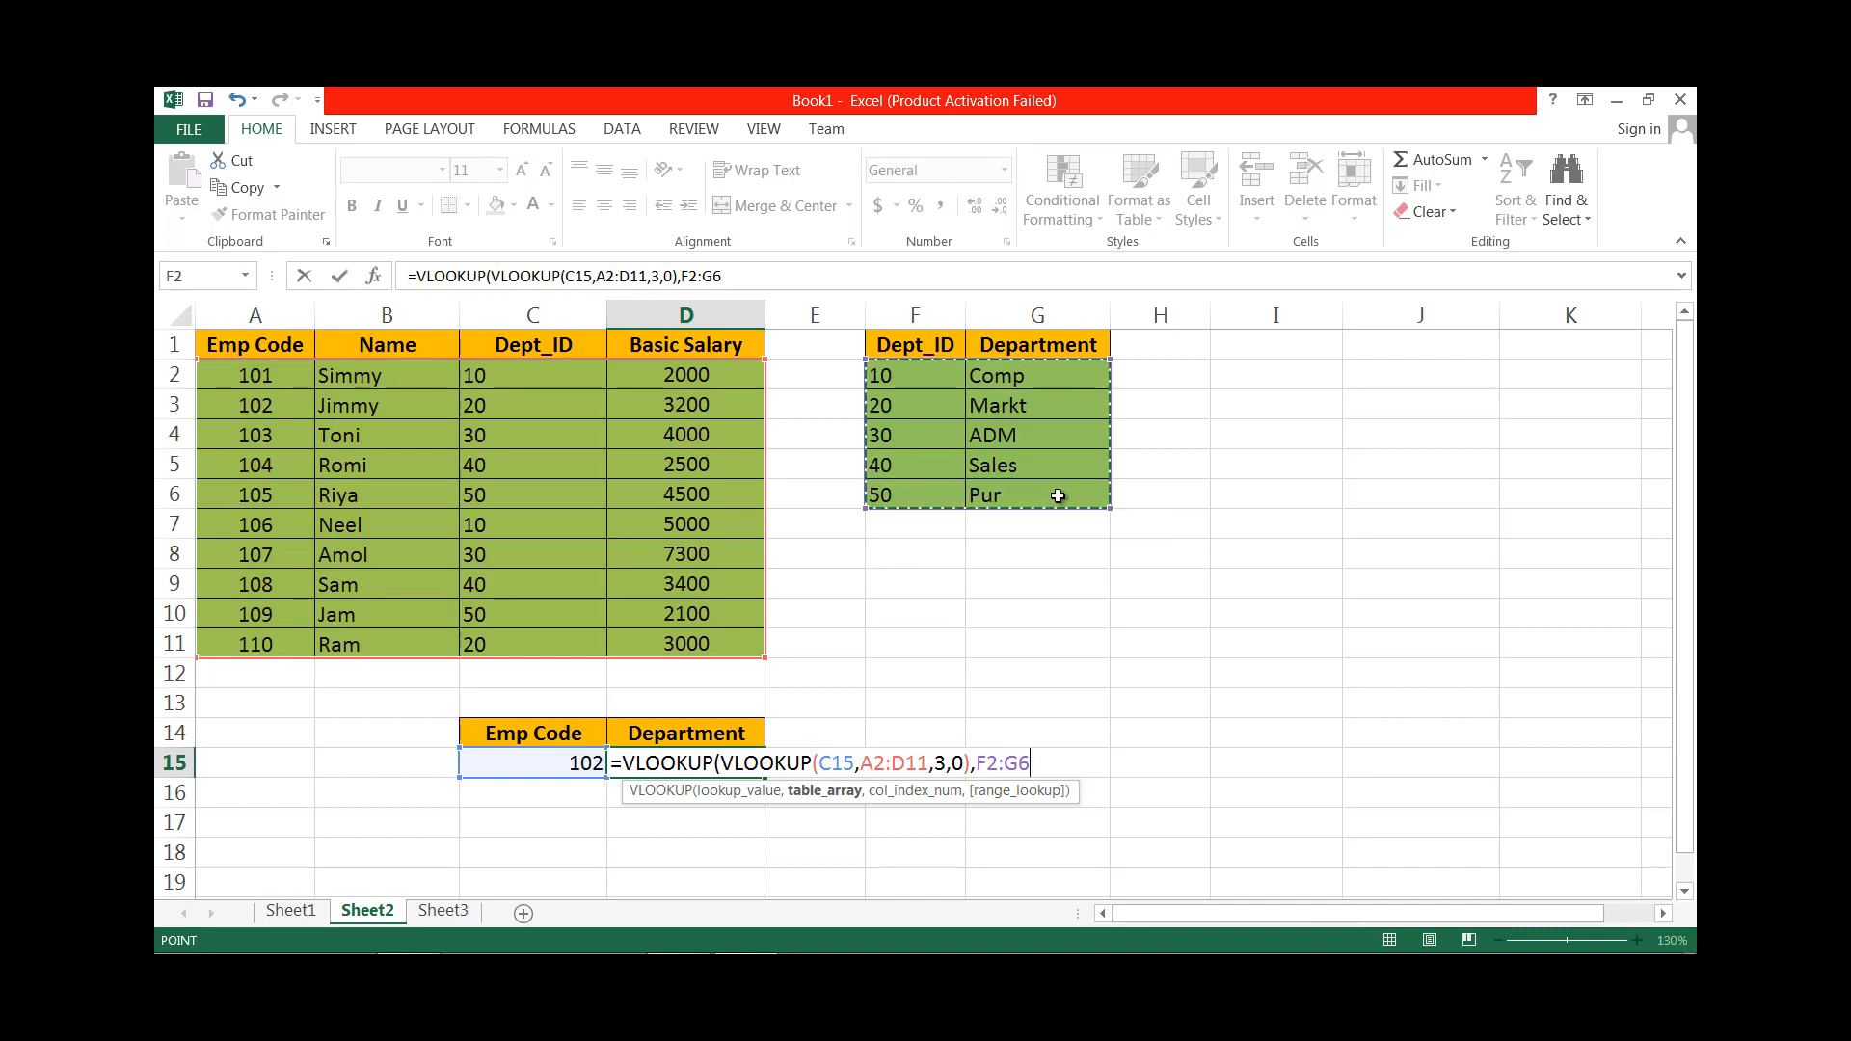
pyautogui.write(',')
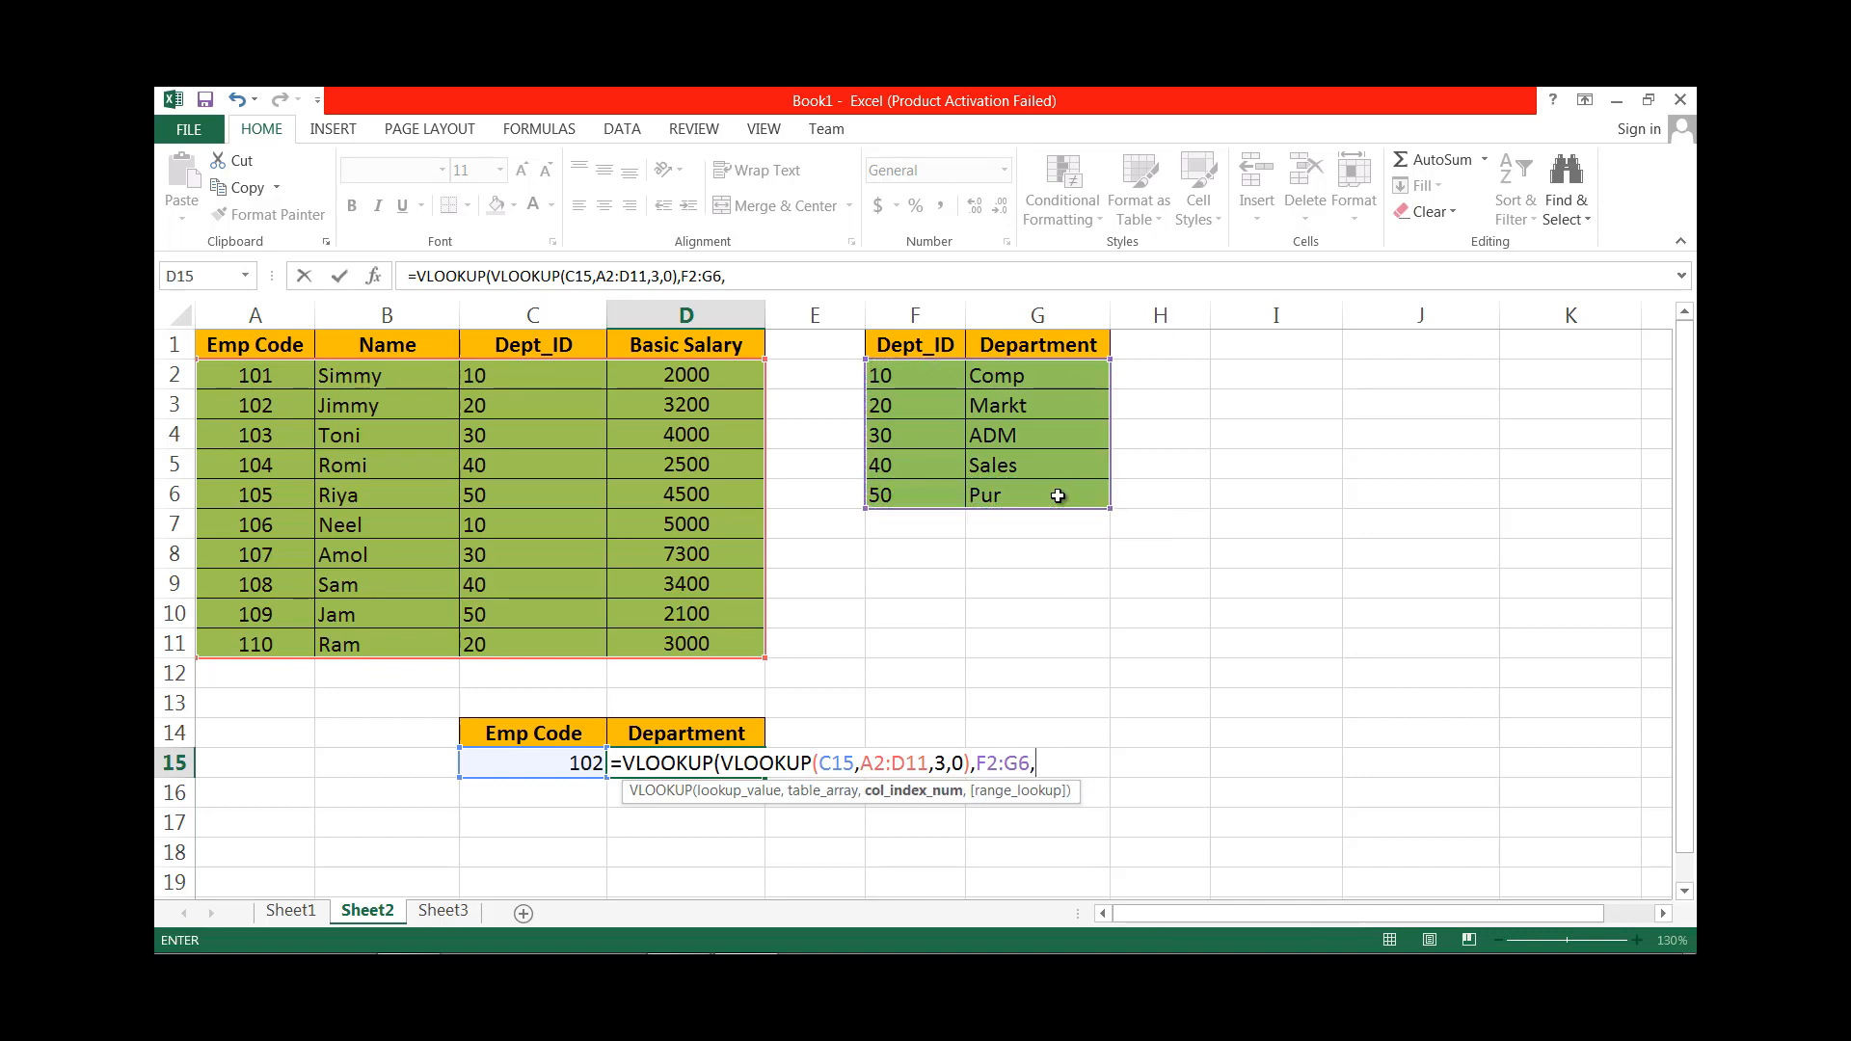
pyautogui.write('2,0)')
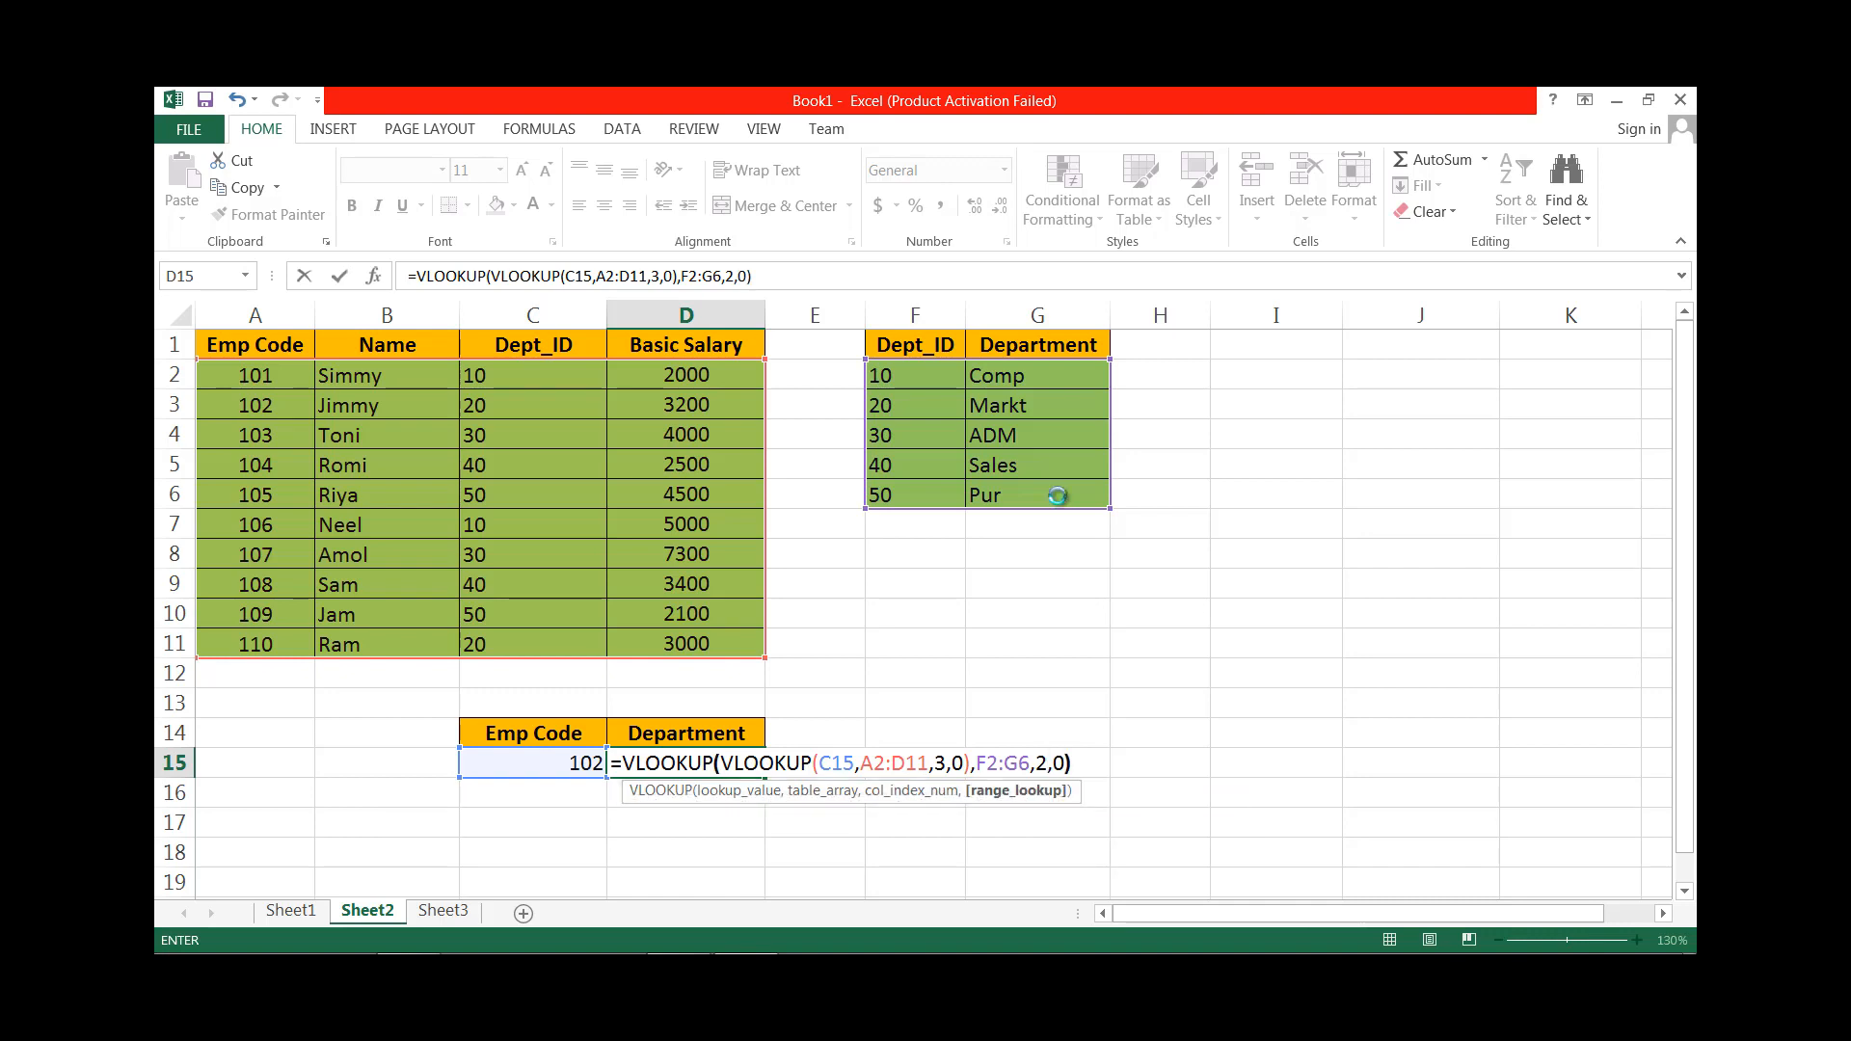
pyautogui.press('Return')
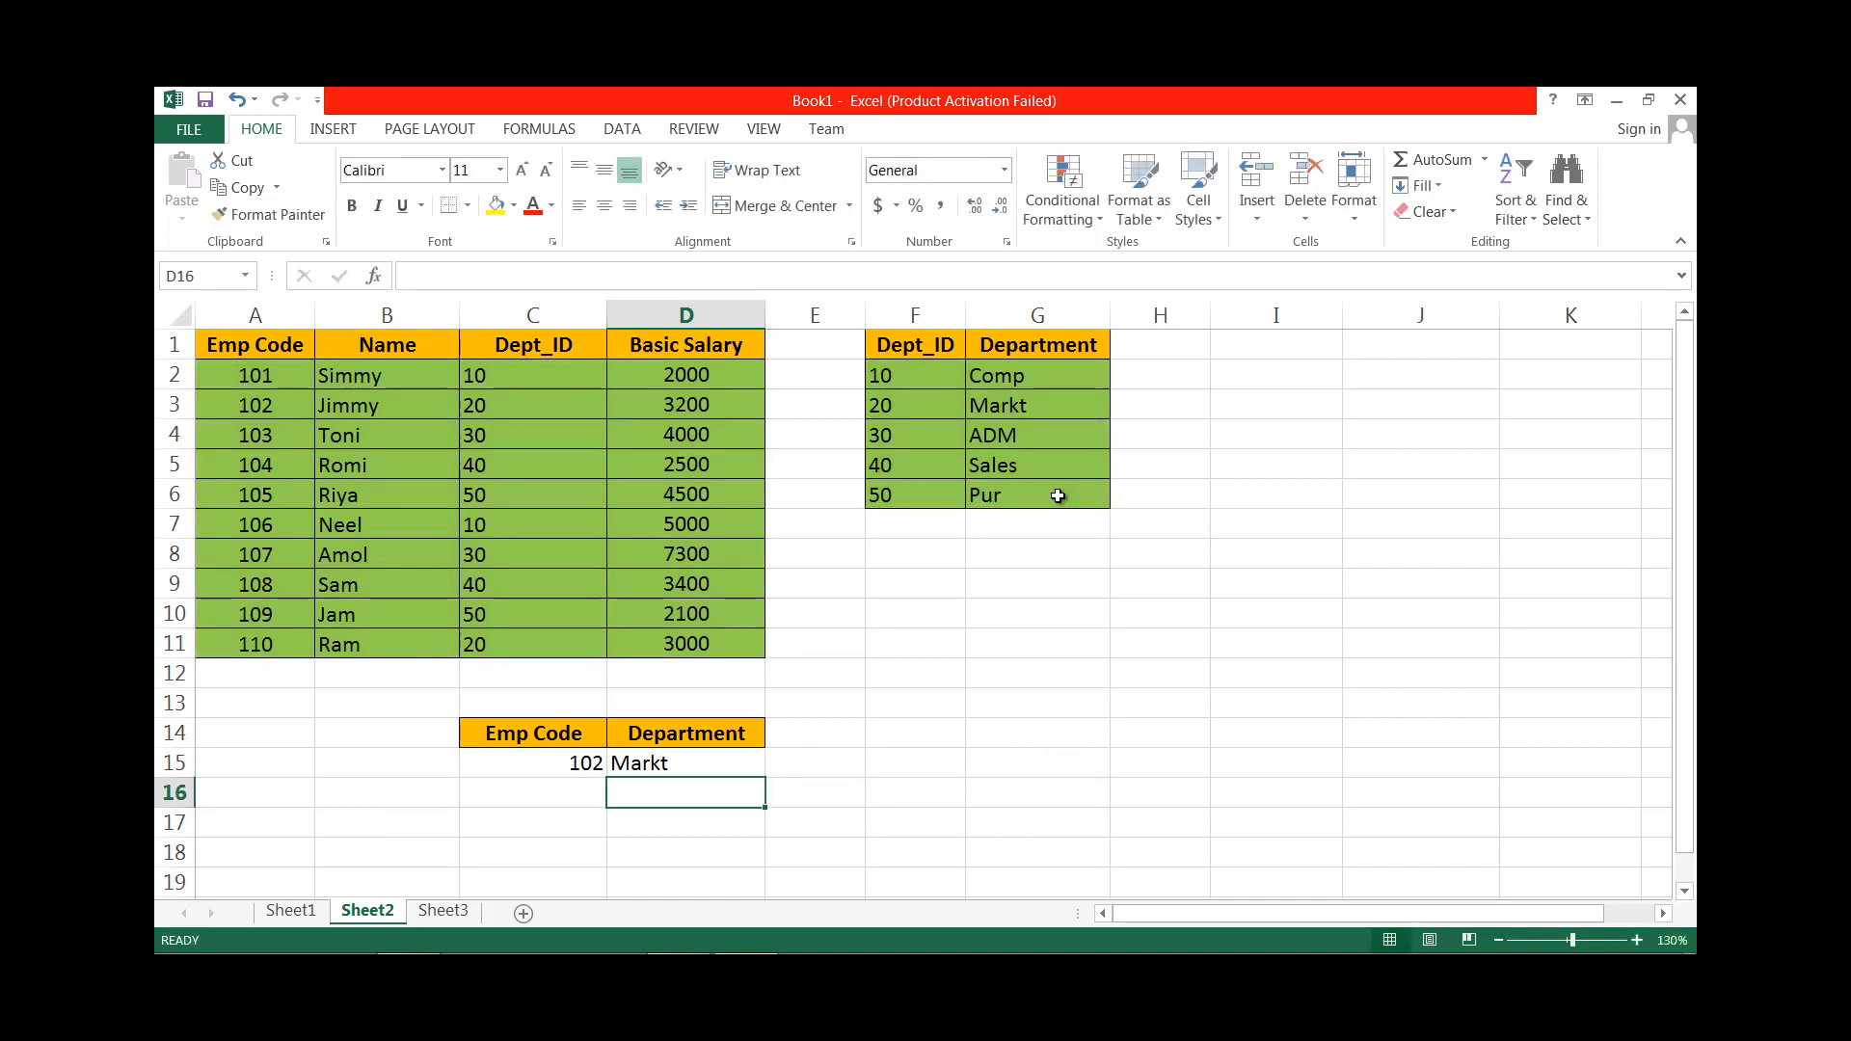
# Test the nested VLOOKUP by setting the Emp Code in C15 to 110, followed by 107.
pyautogui.click(523, 764)
pyautogui.write('0')
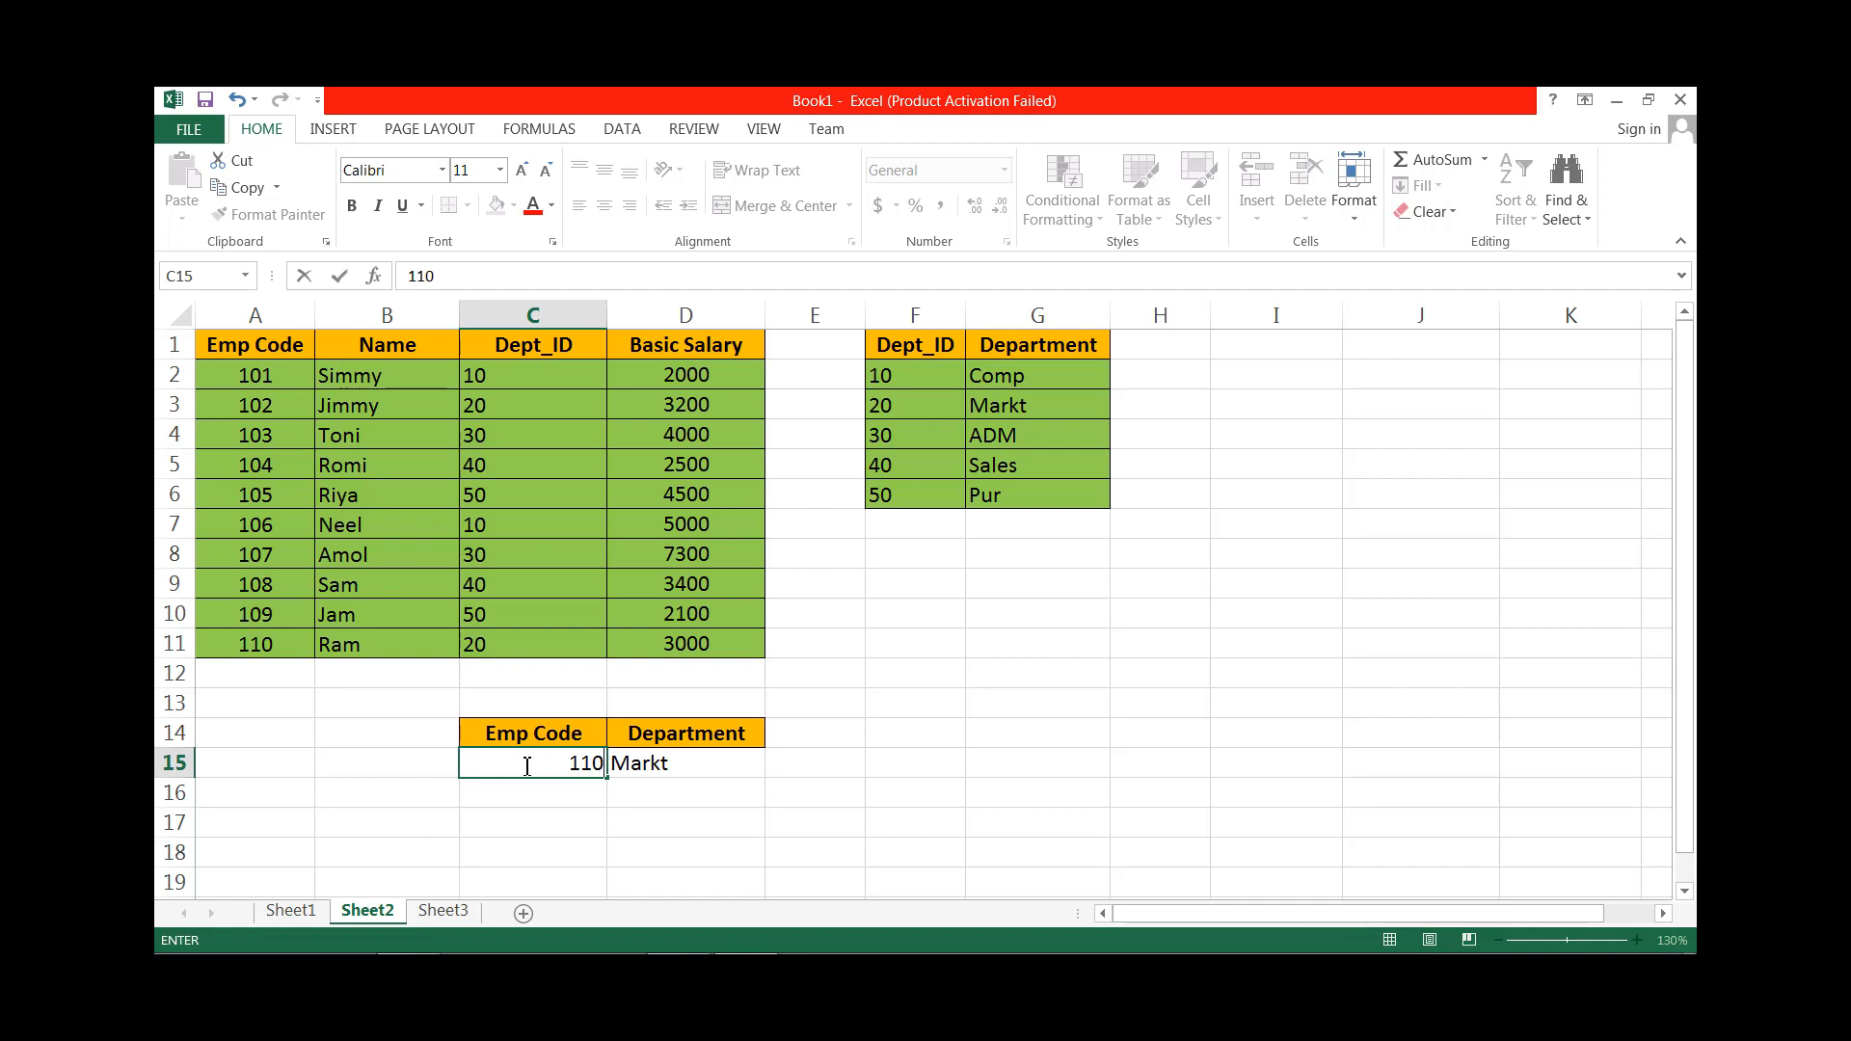
pyautogui.press('Return')
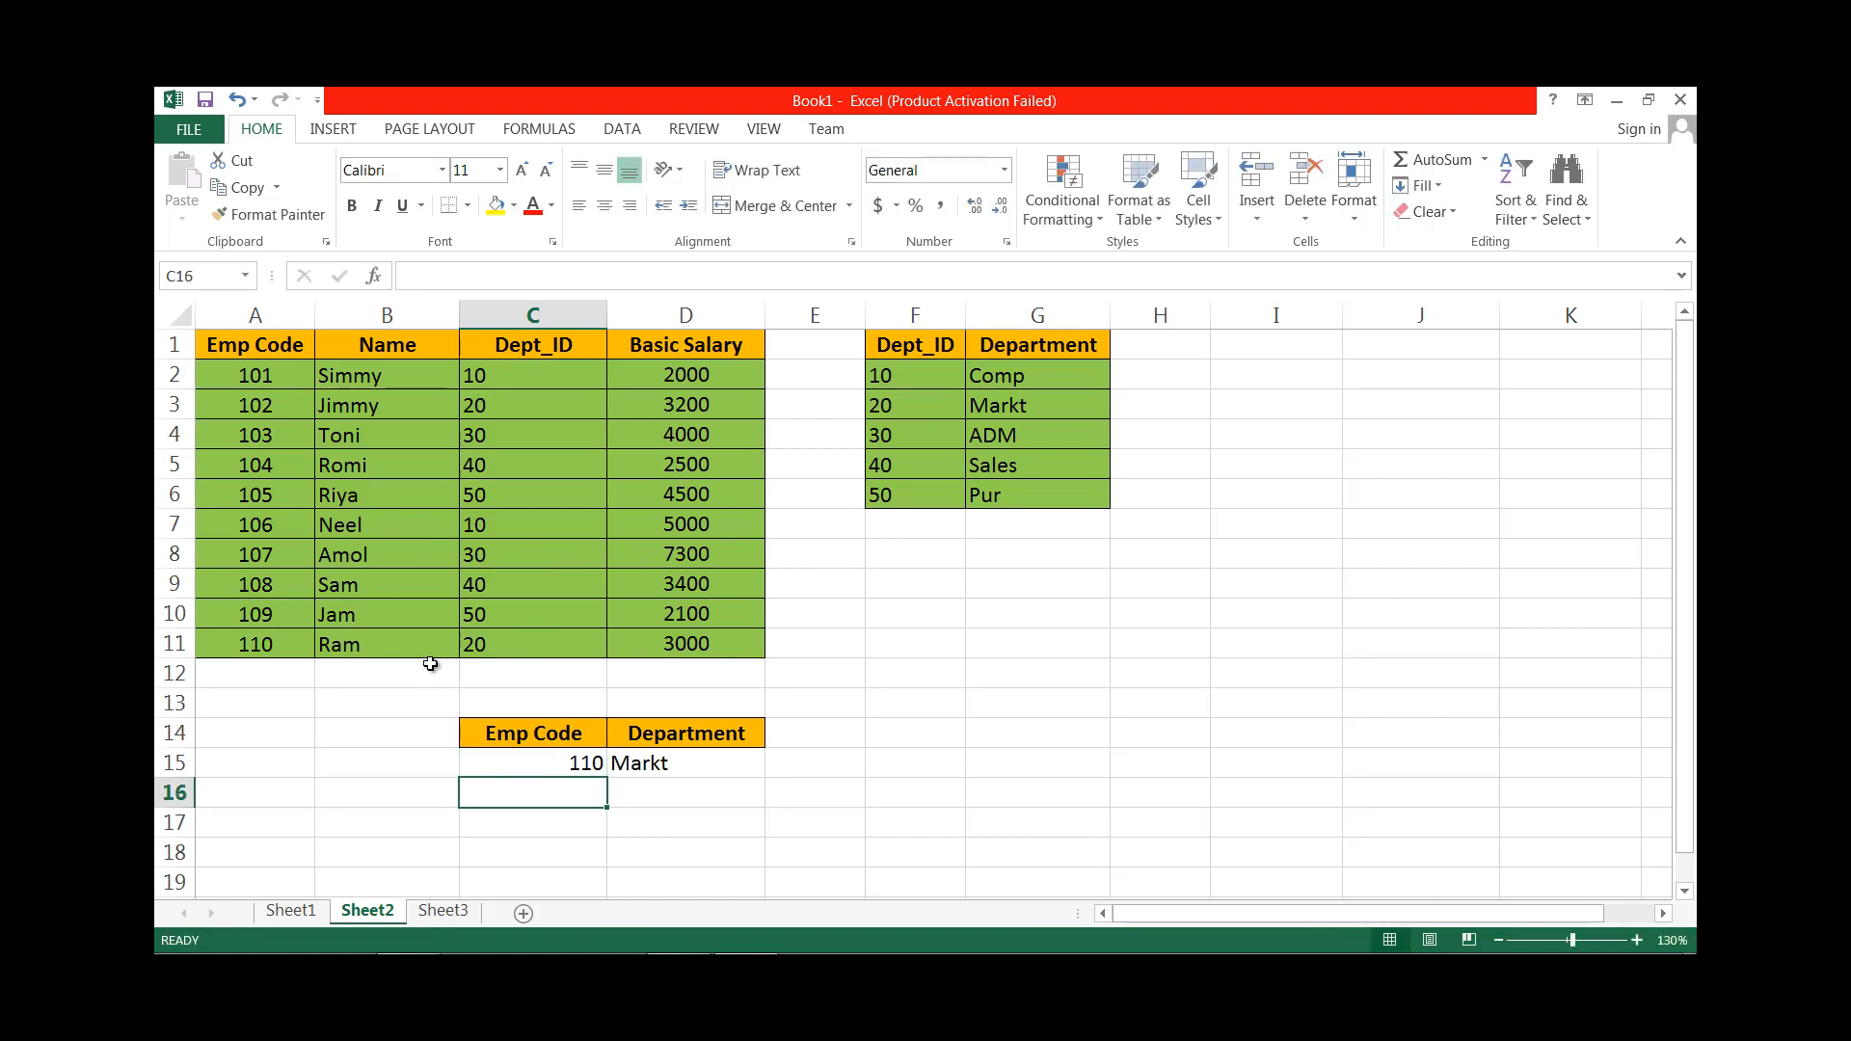
pyautogui.click(550, 765)
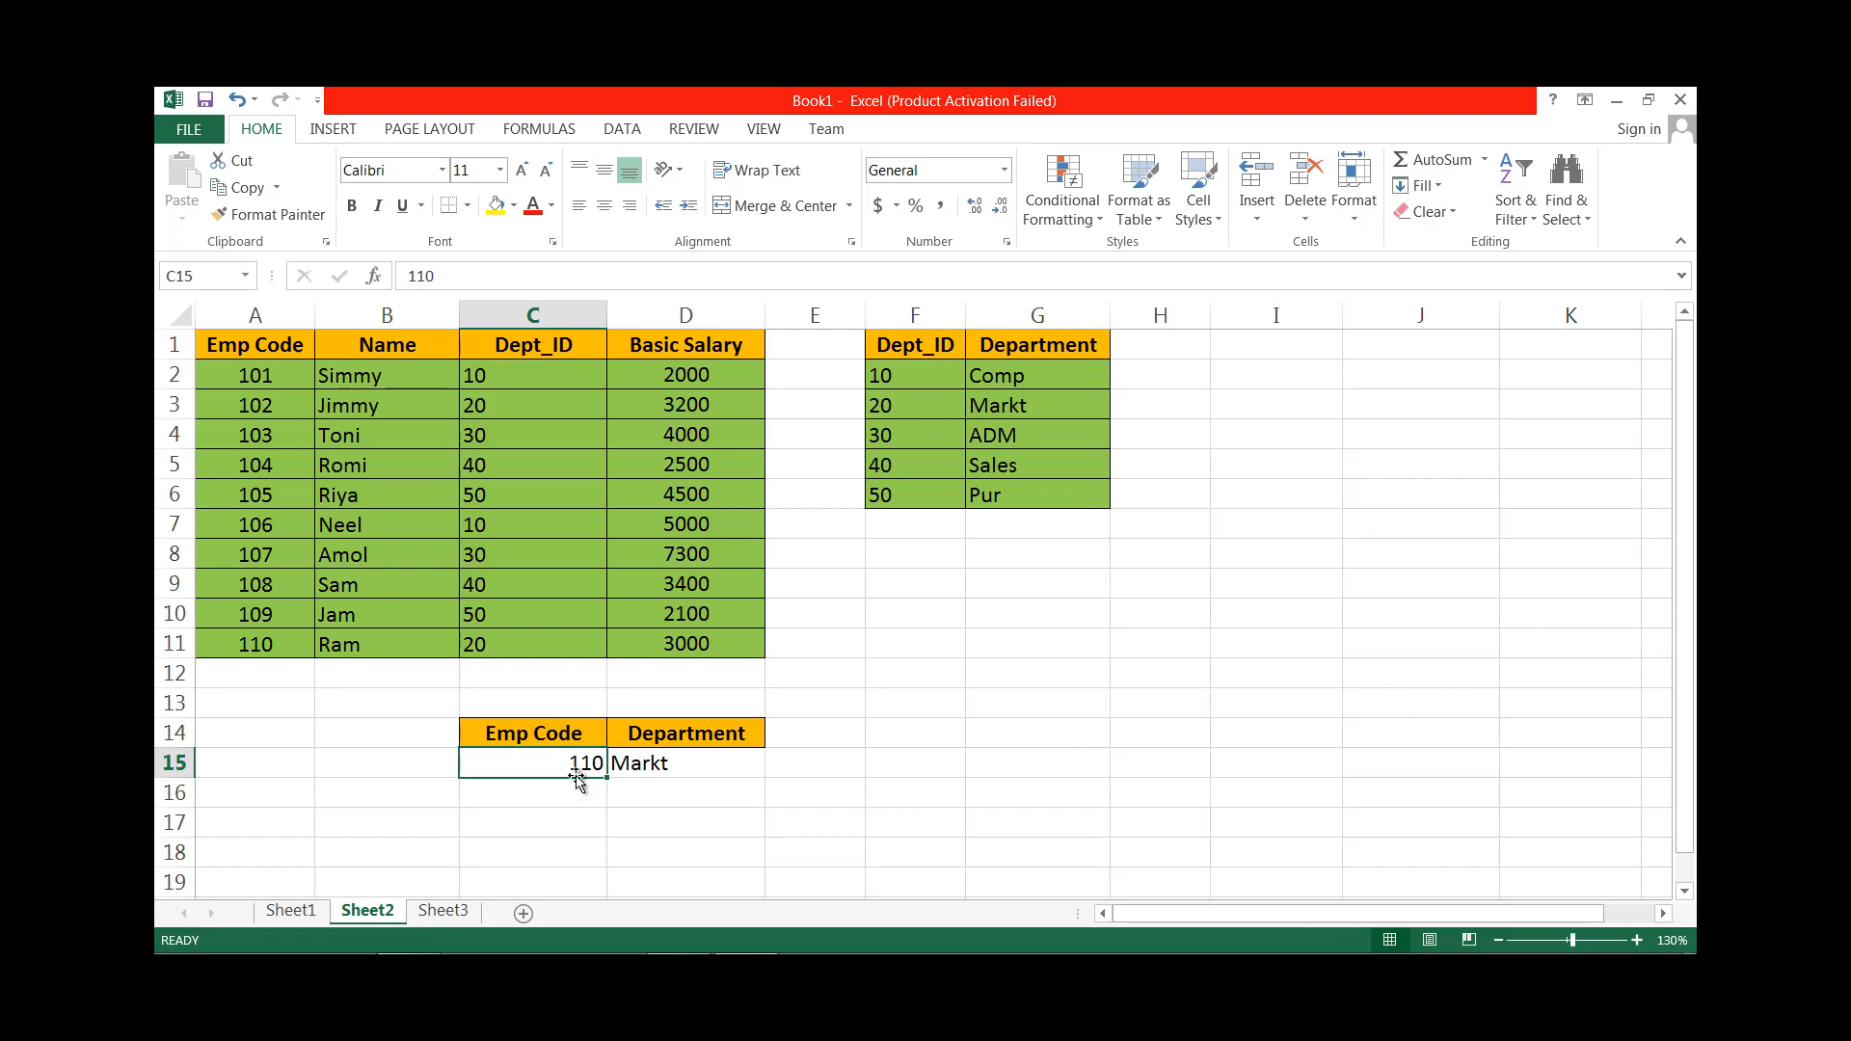
pyautogui.write('107')
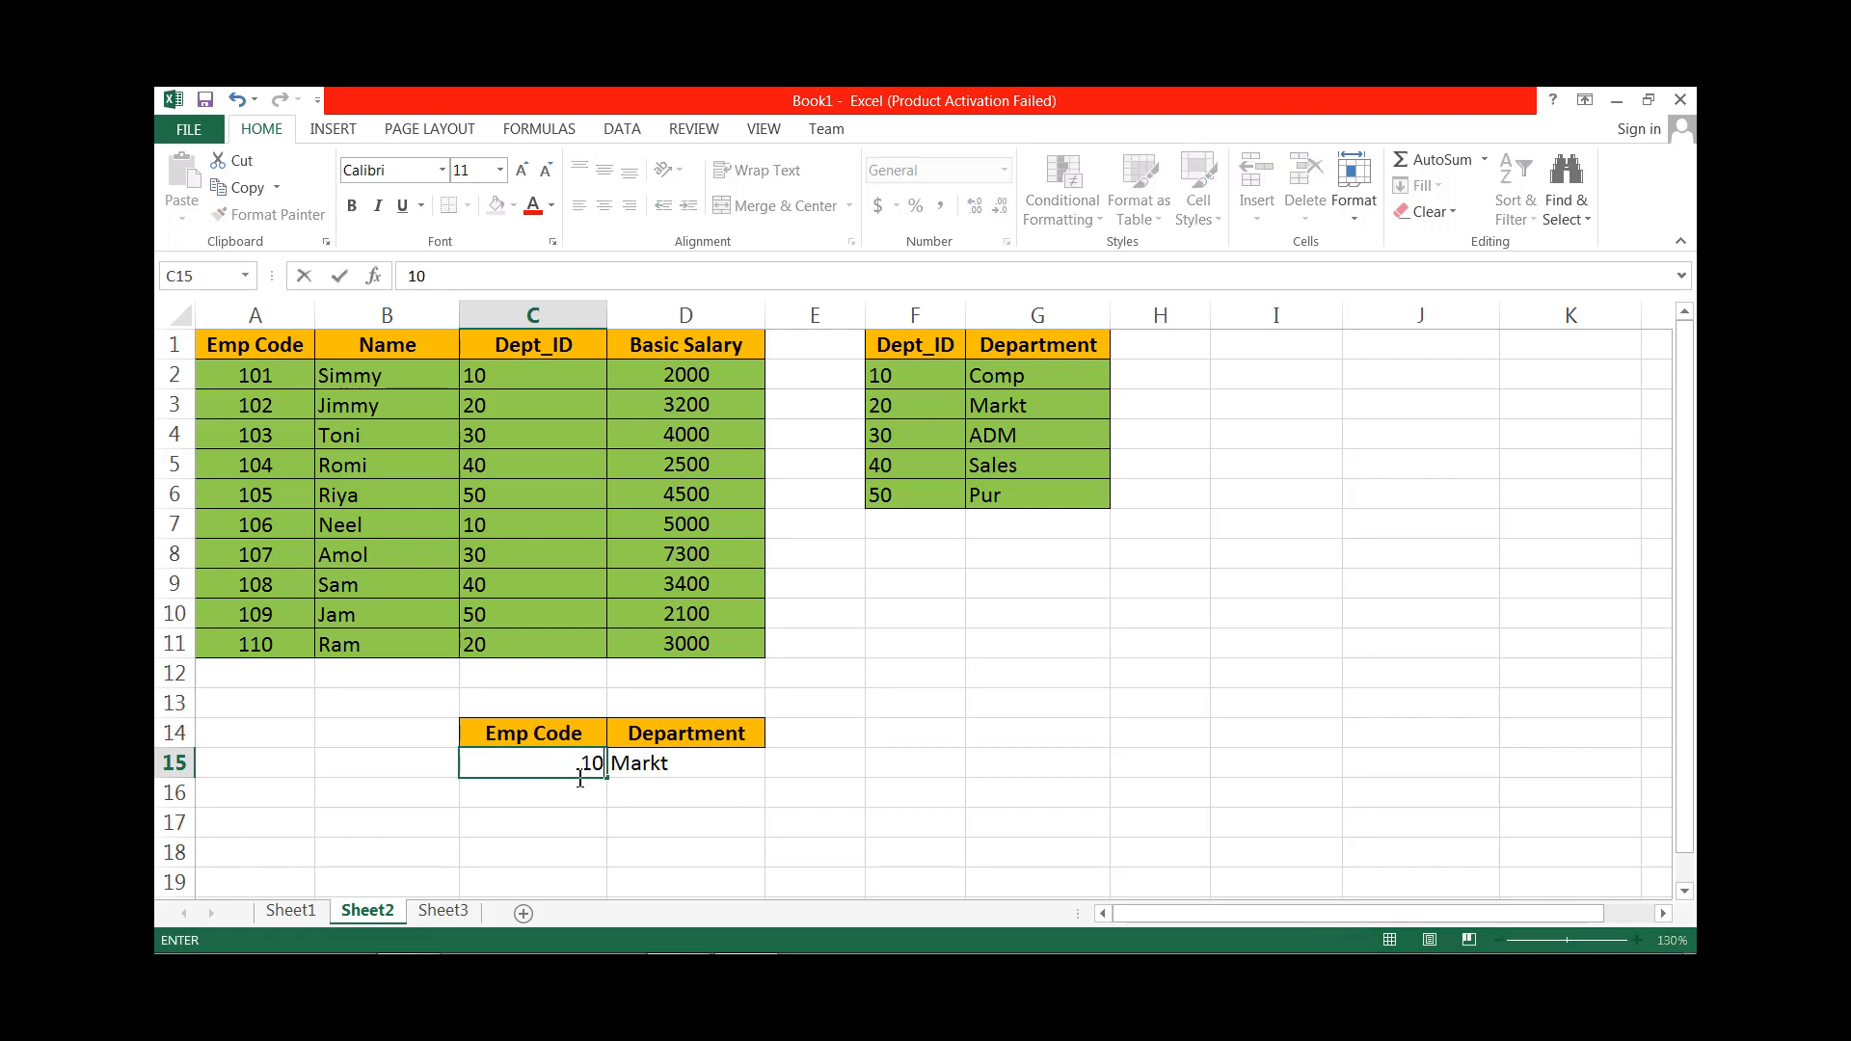
pyautogui.press('Return')
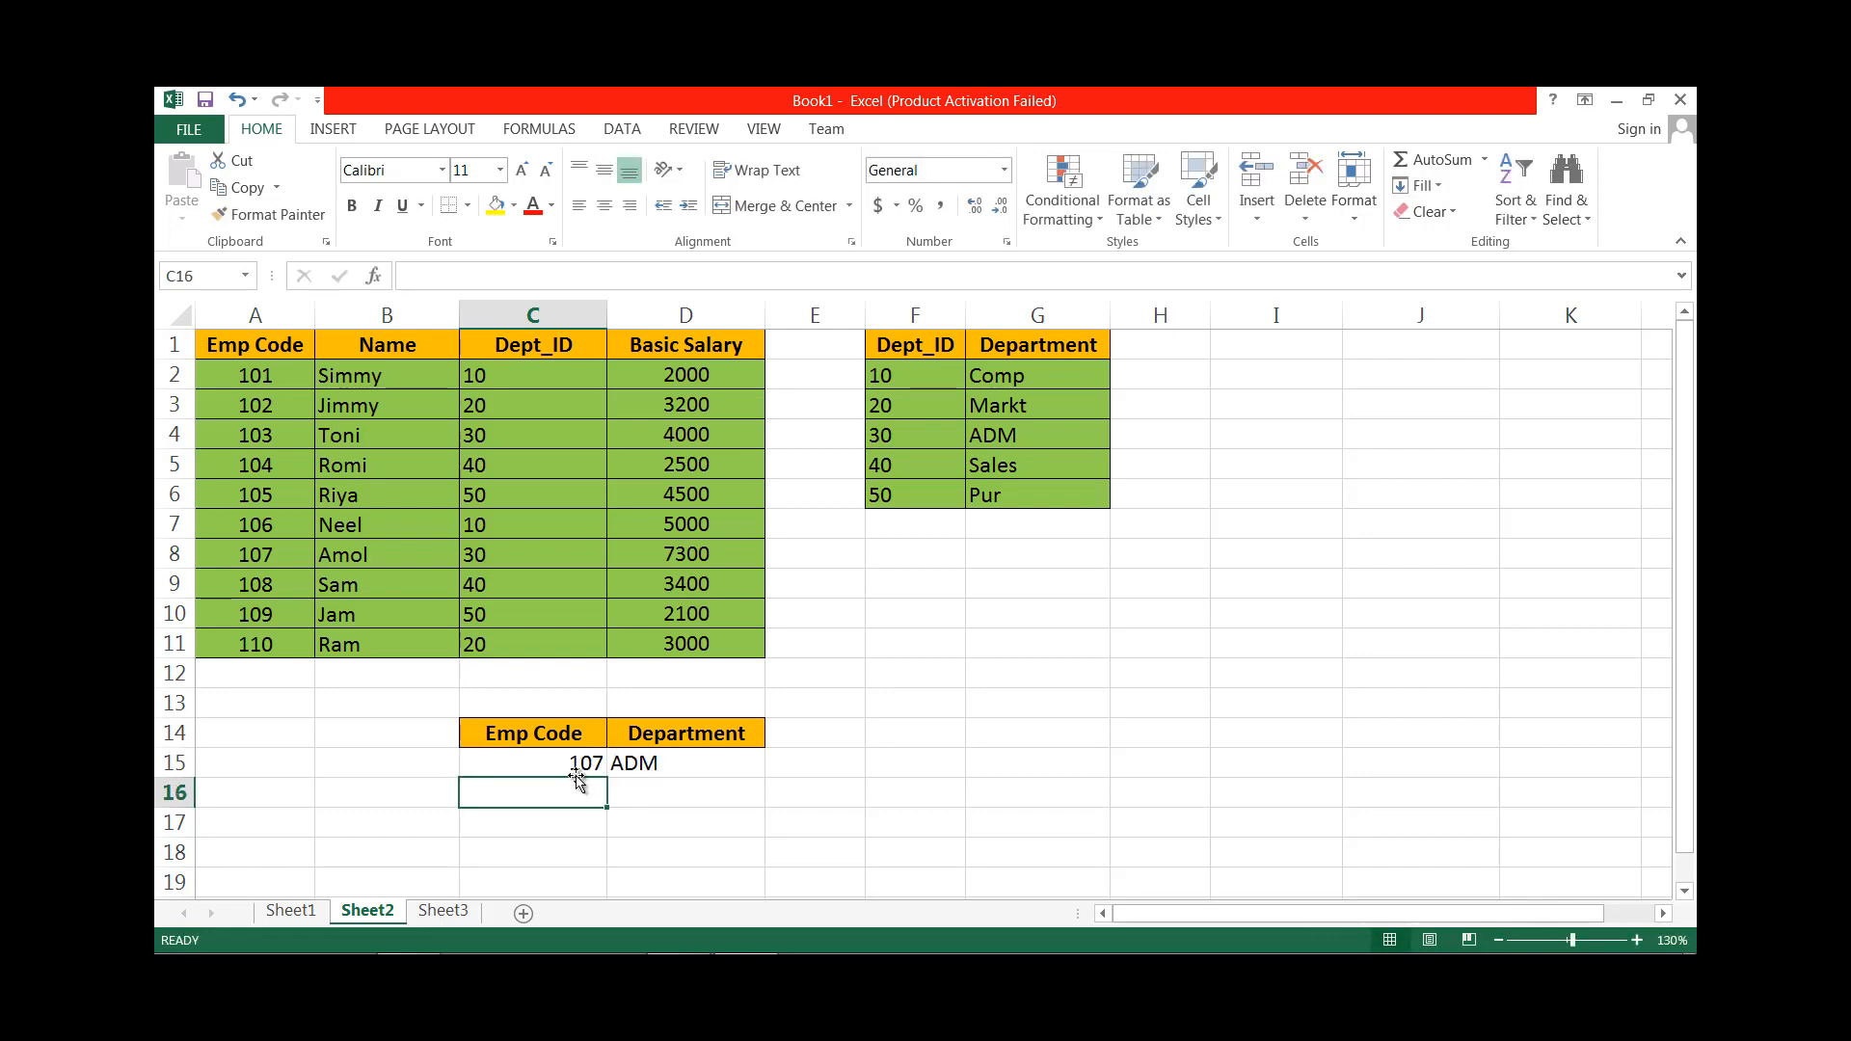
pyautogui.click(575, 774)
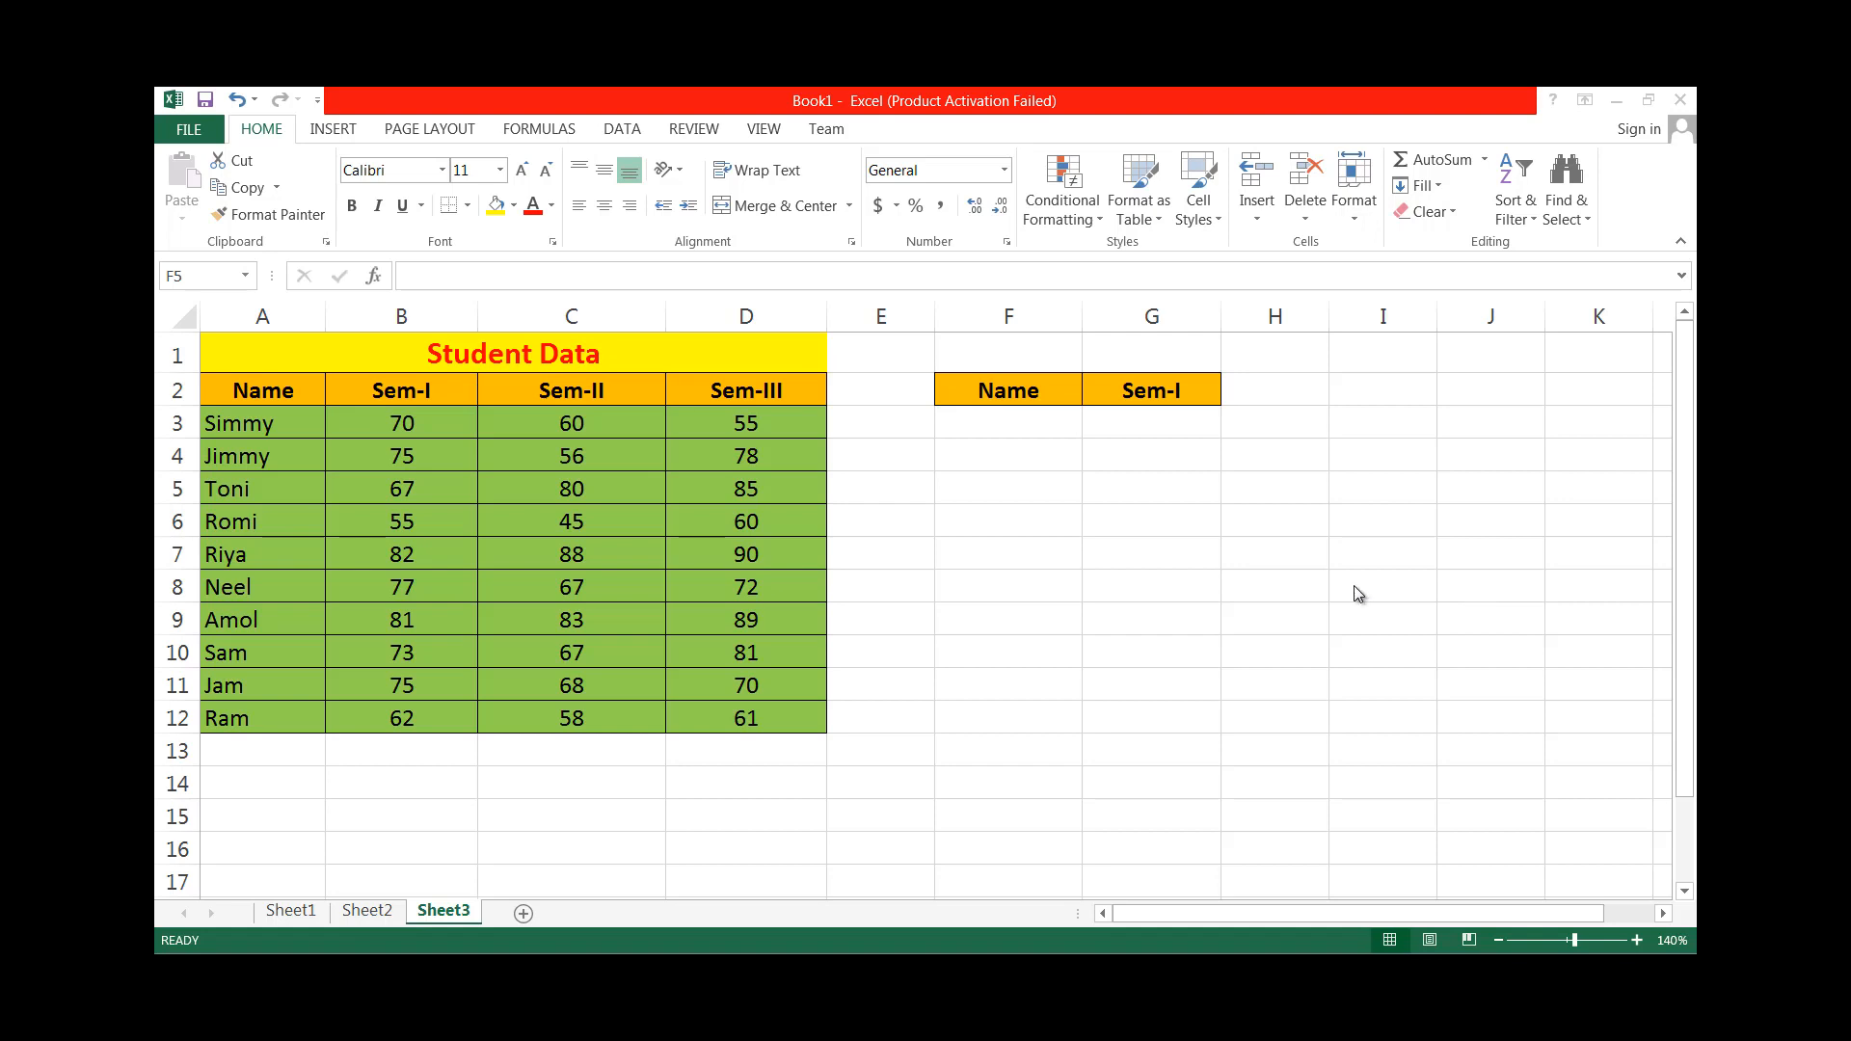
# On Sheet3, enter =MATCH(F8,A2:D2,0) in F10 to find the column position of F8's header in the Student Data table.
pyautogui.click(1048, 664)
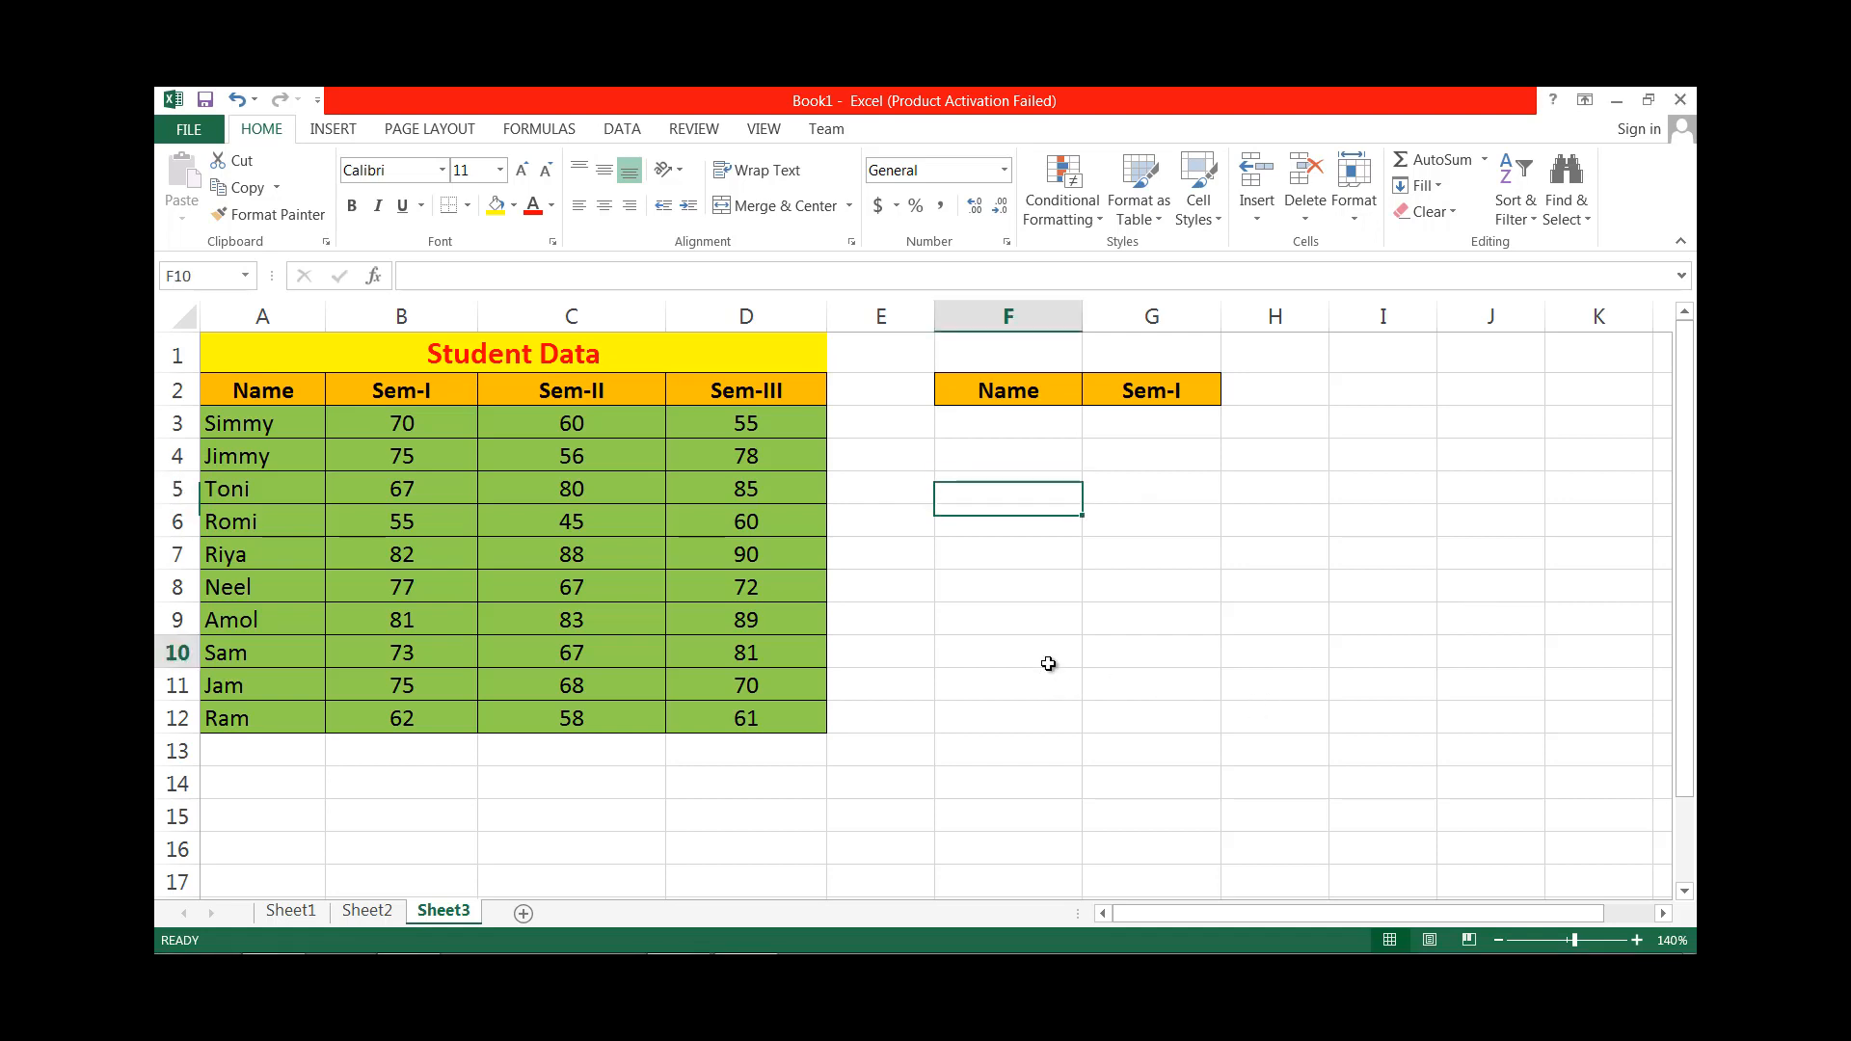
pyautogui.write('=')
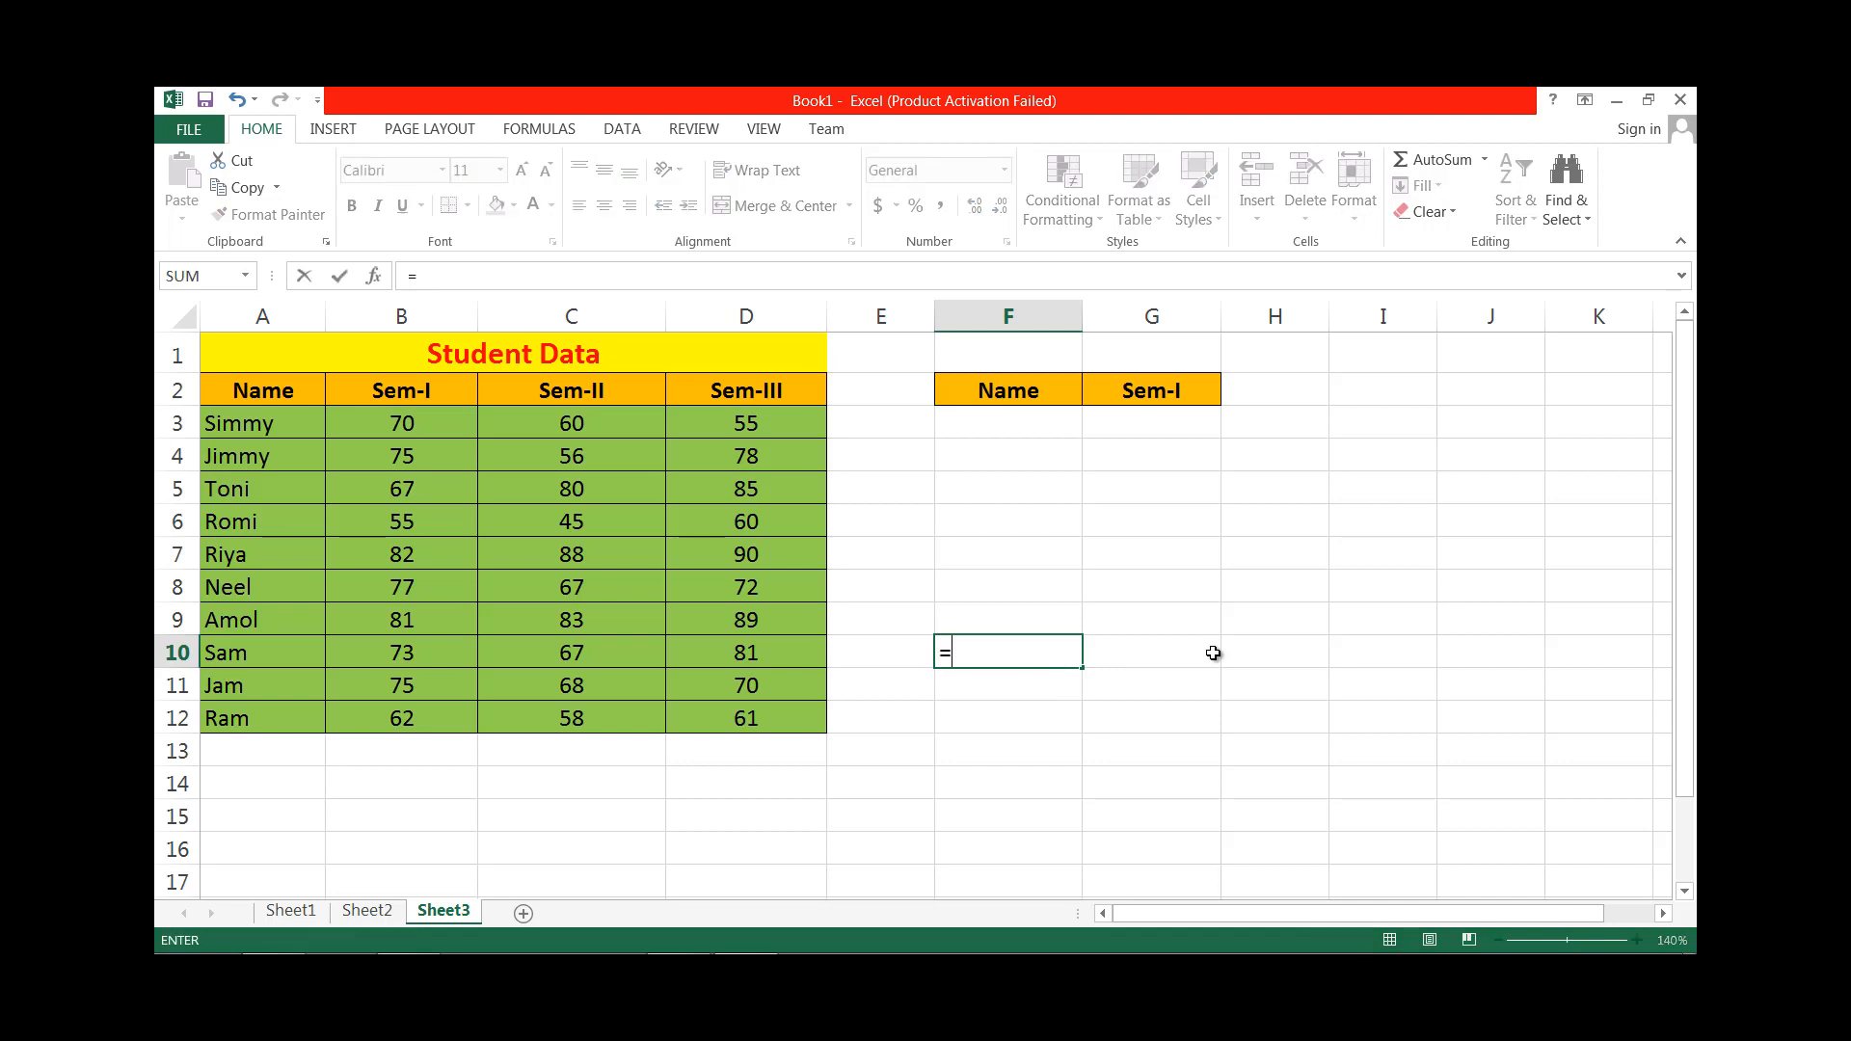
pyautogui.write('mat')
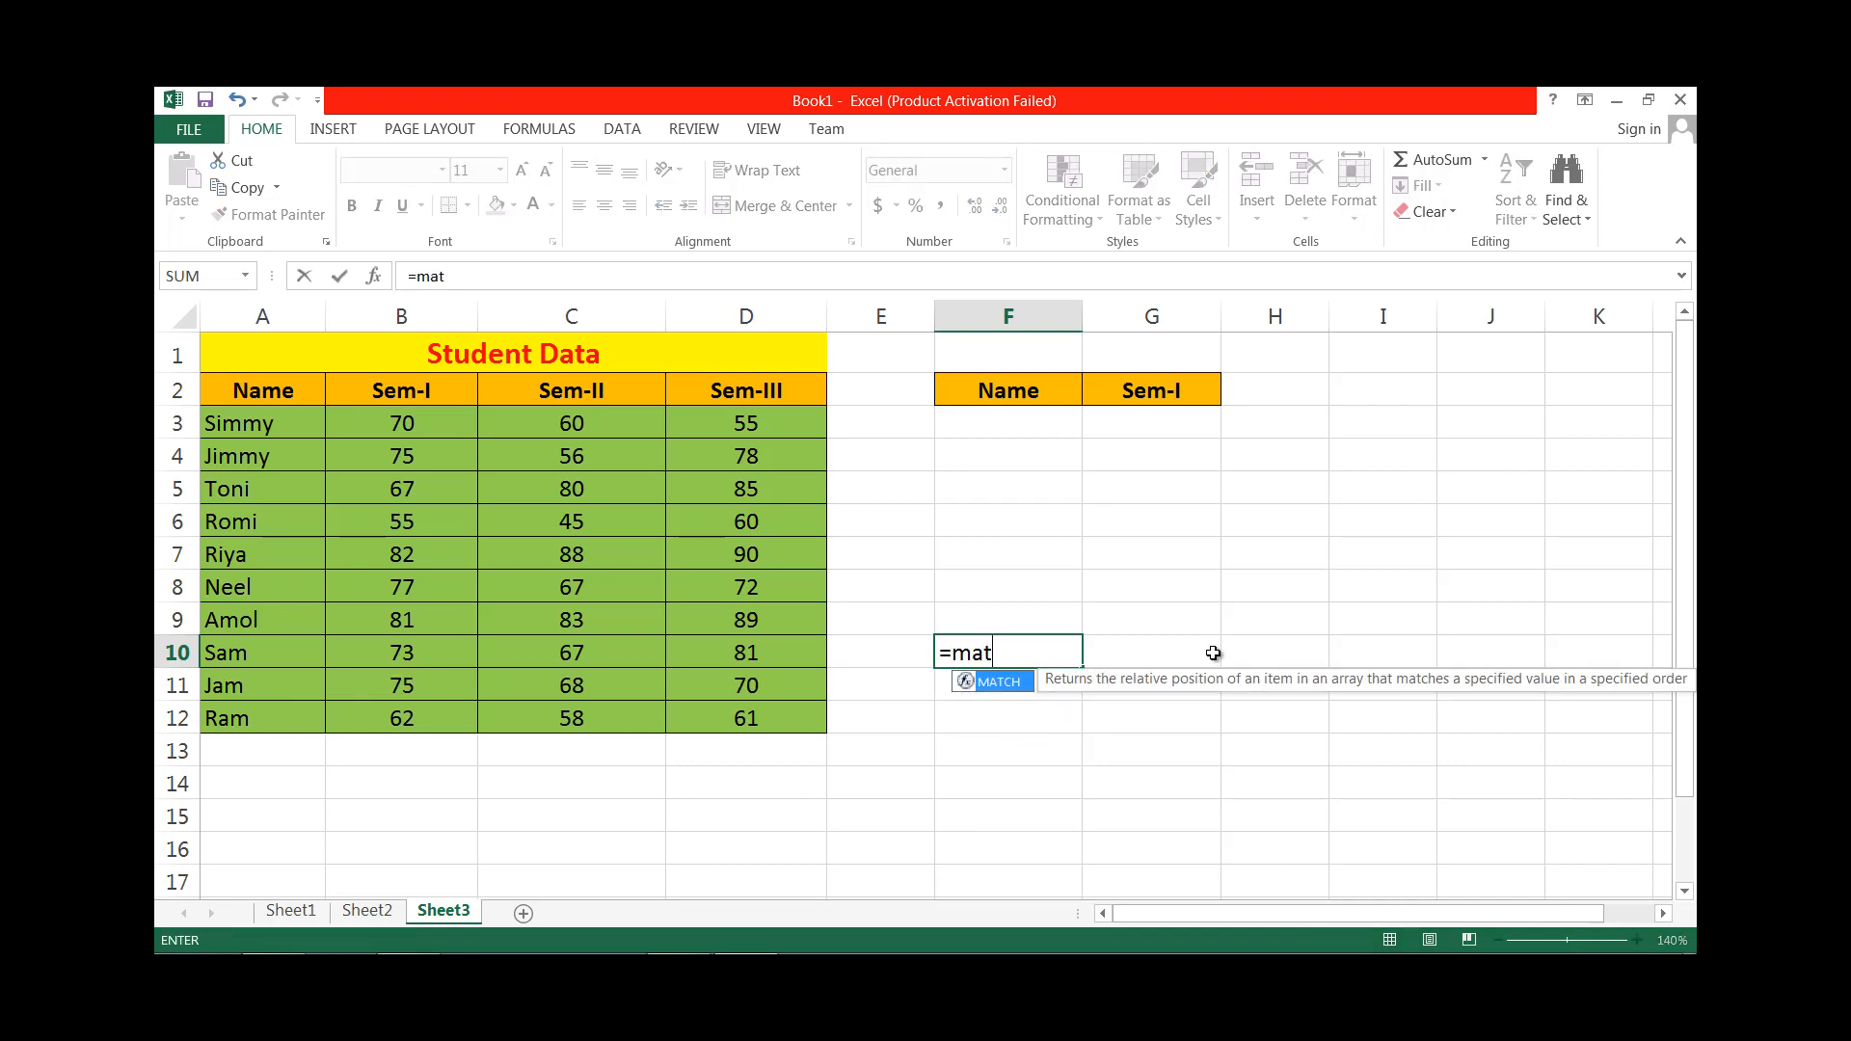
pyautogui.write('ch(')
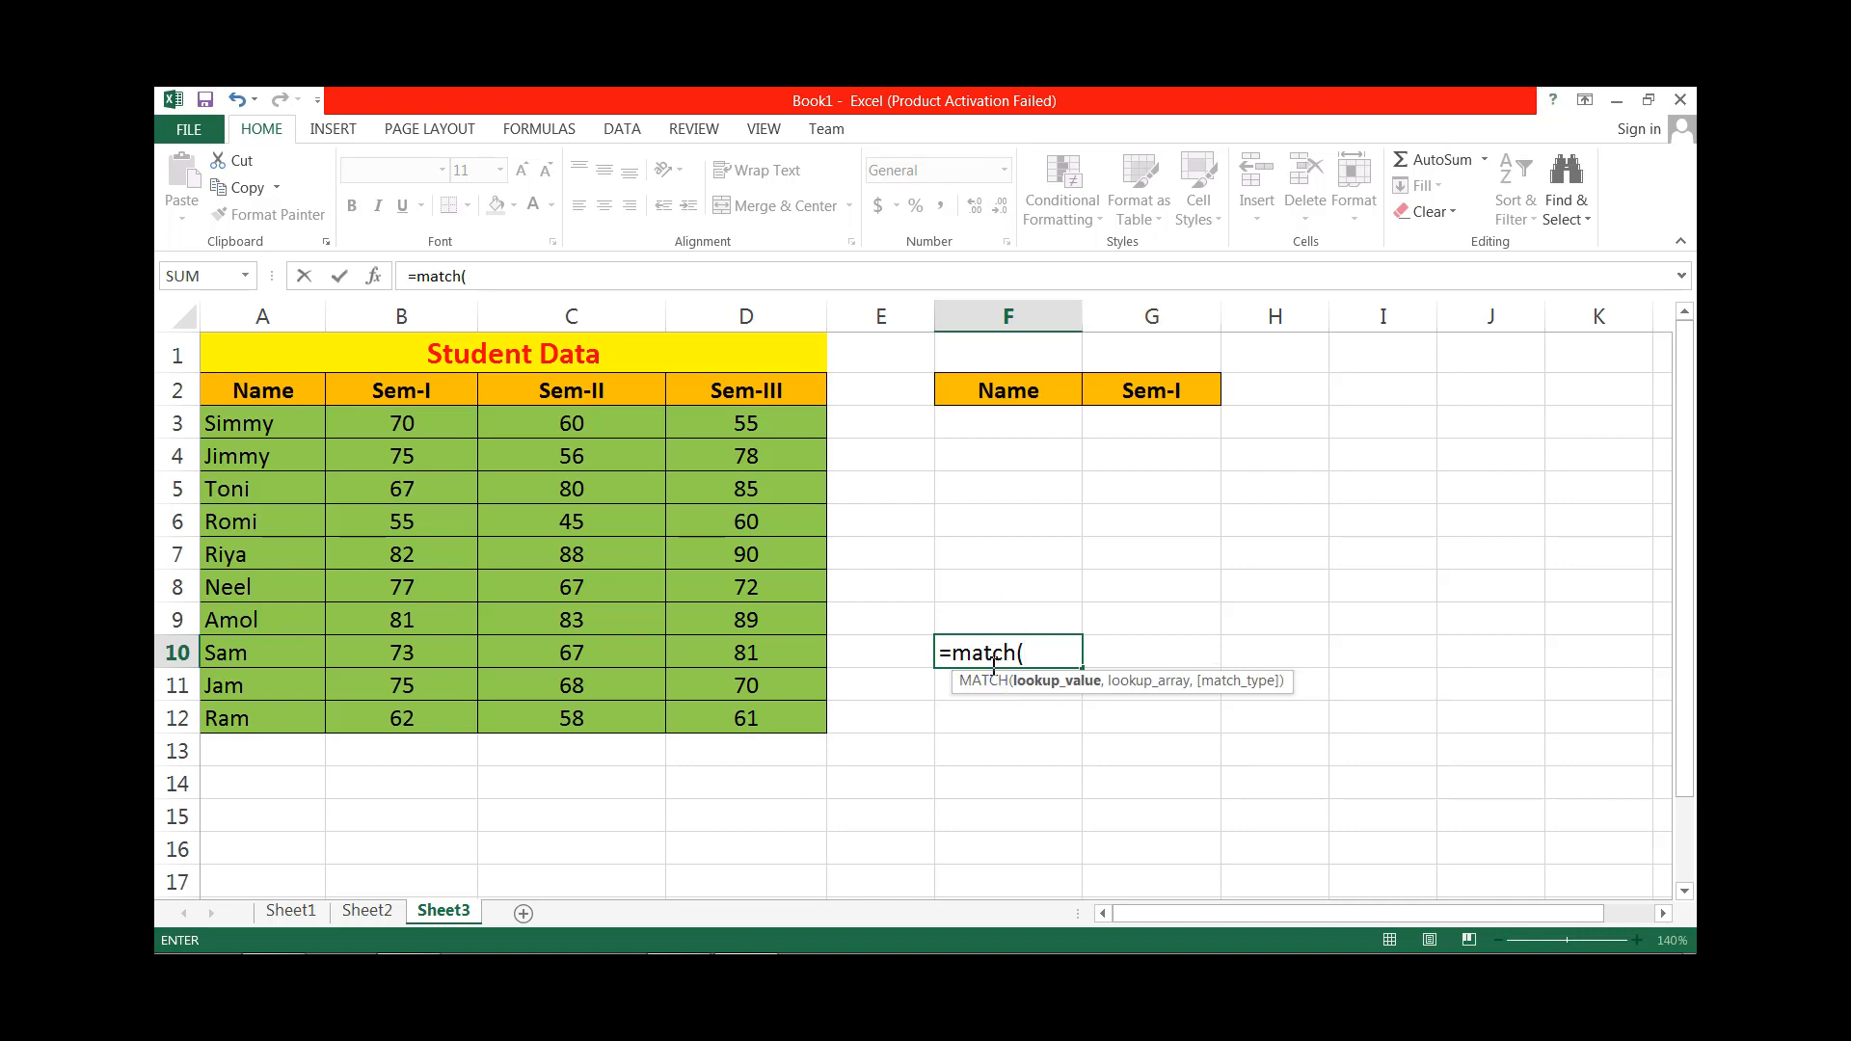
pyautogui.click(1015, 585)
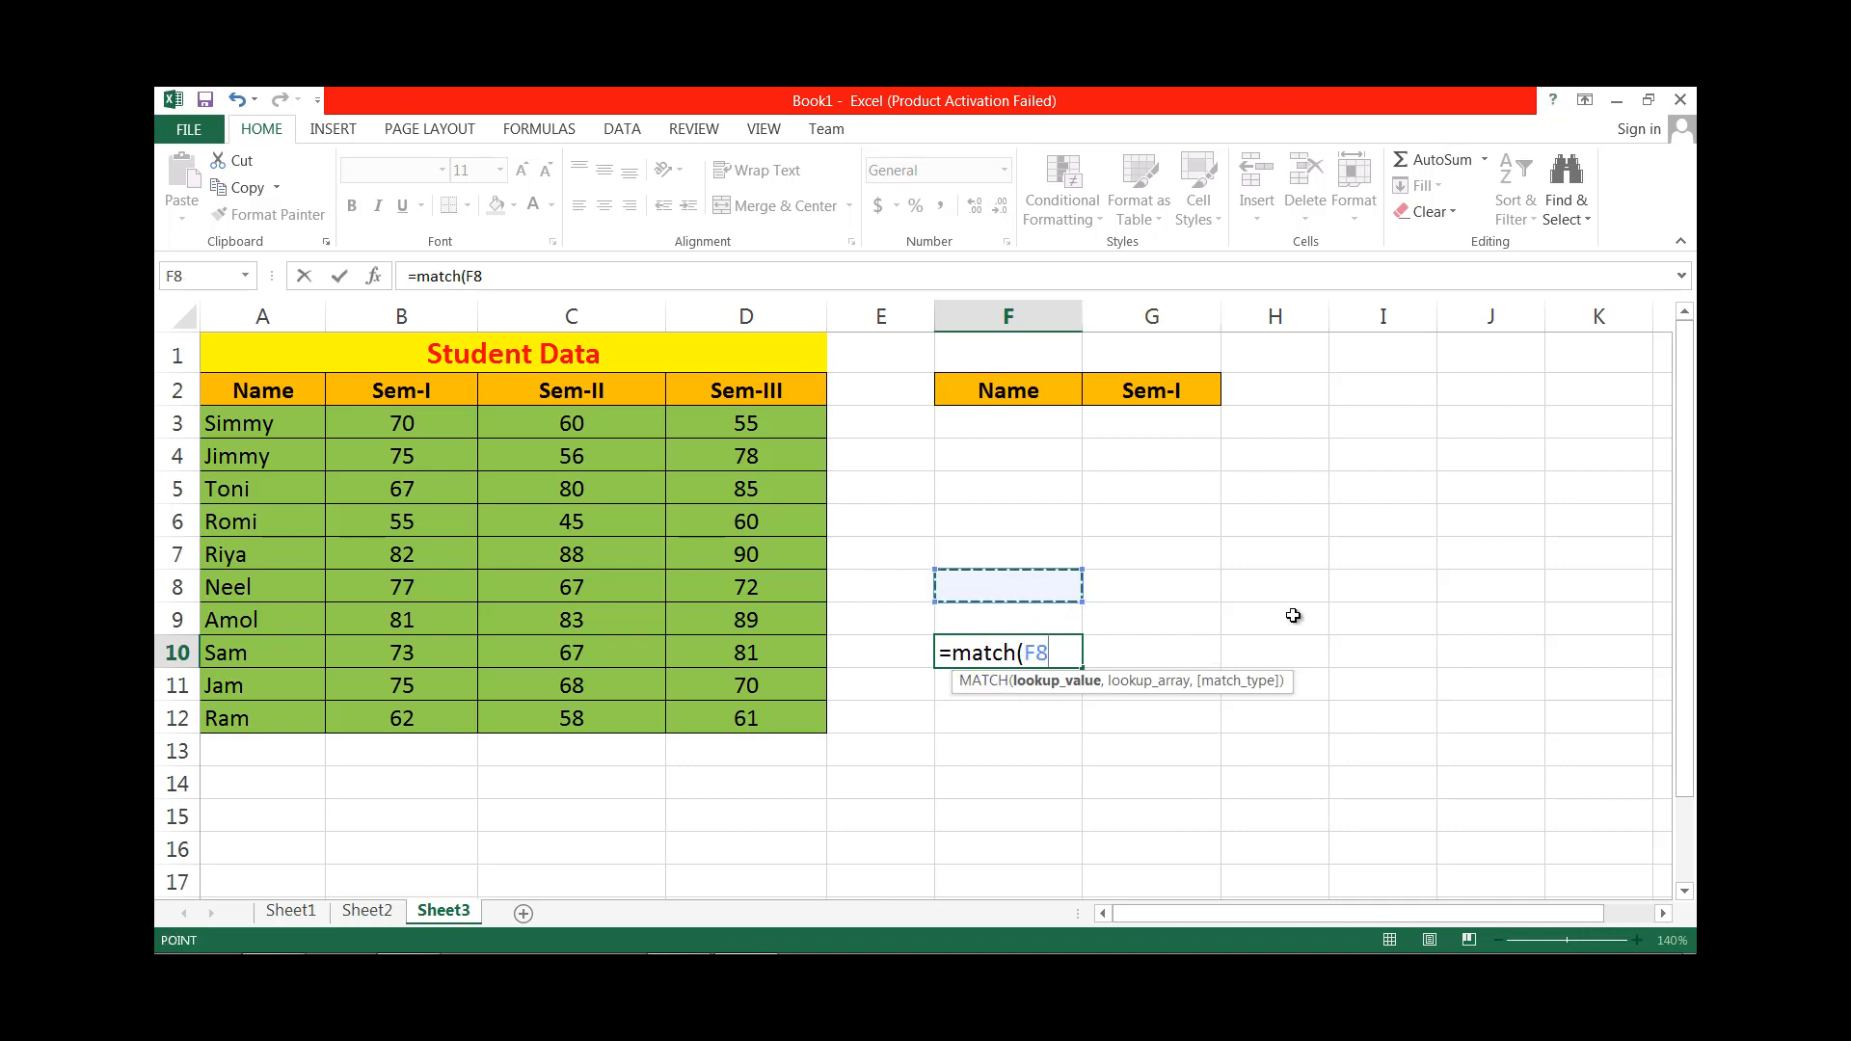
pyautogui.write(',')
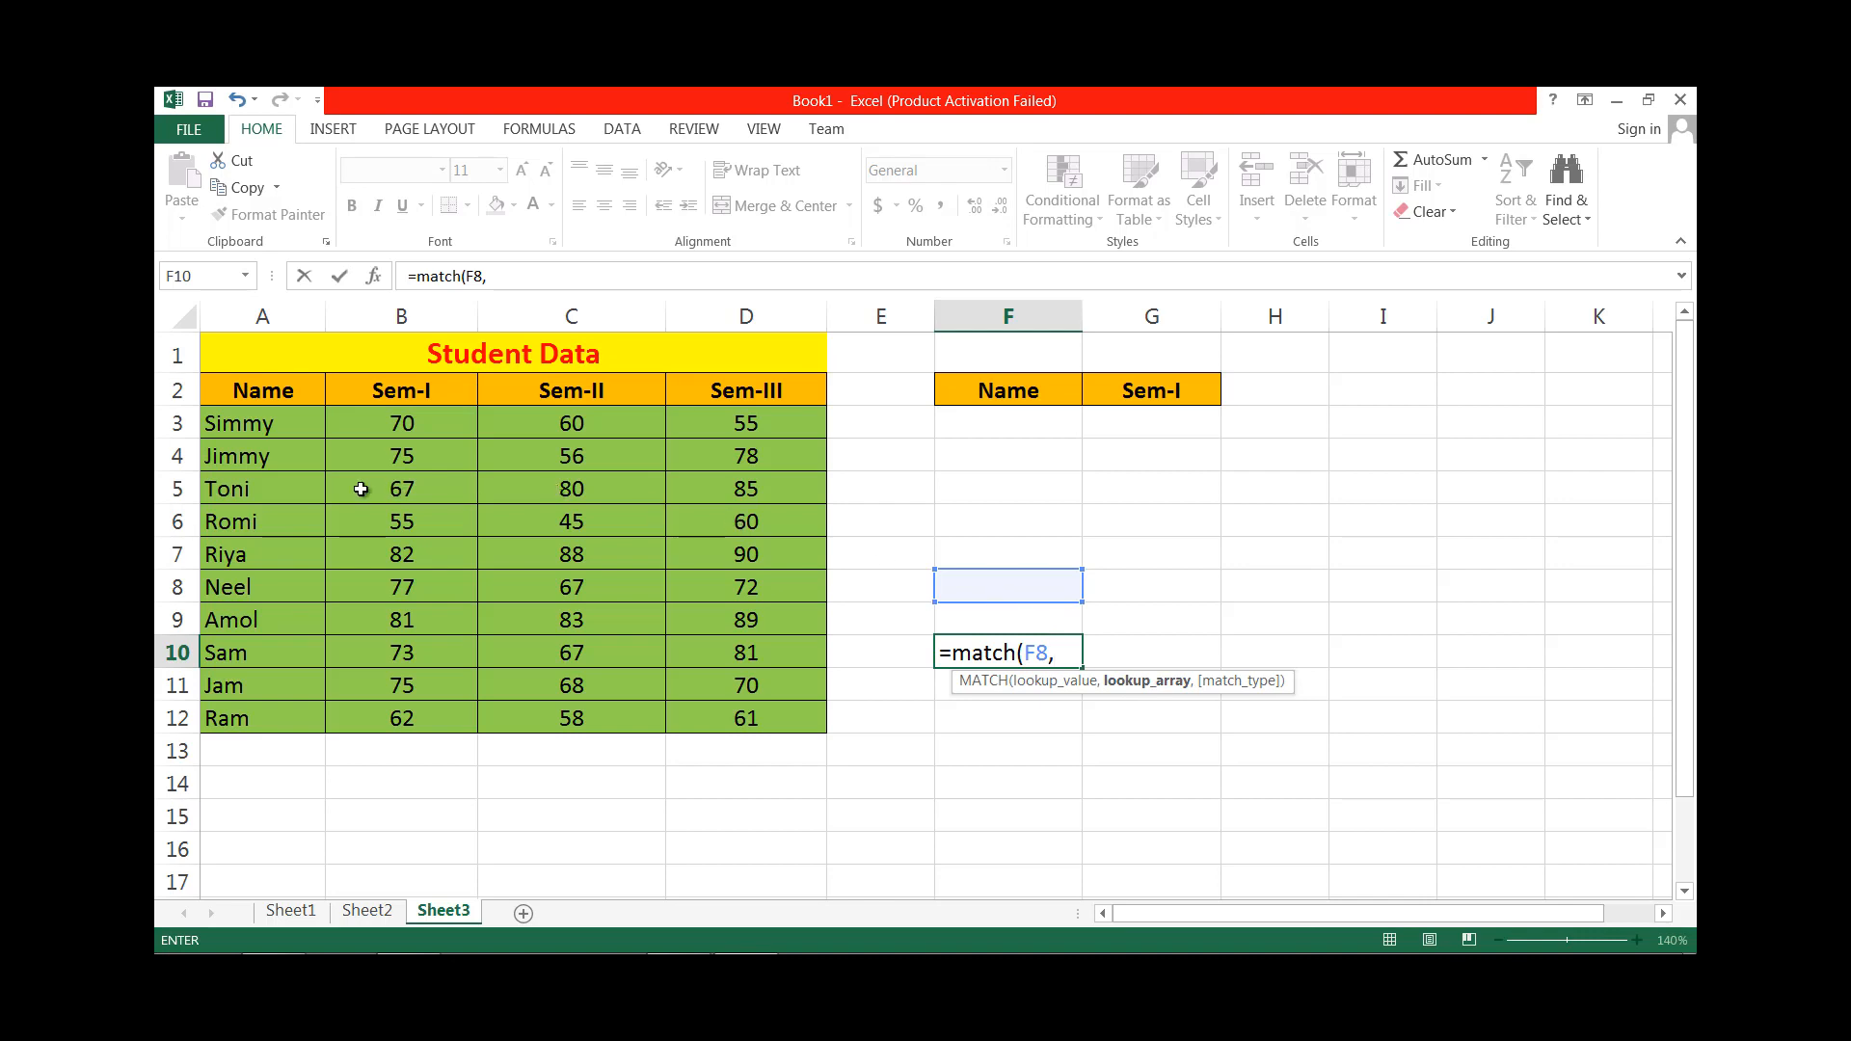
pyautogui.moveTo(263, 395); pyautogui.dragTo(746, 389)
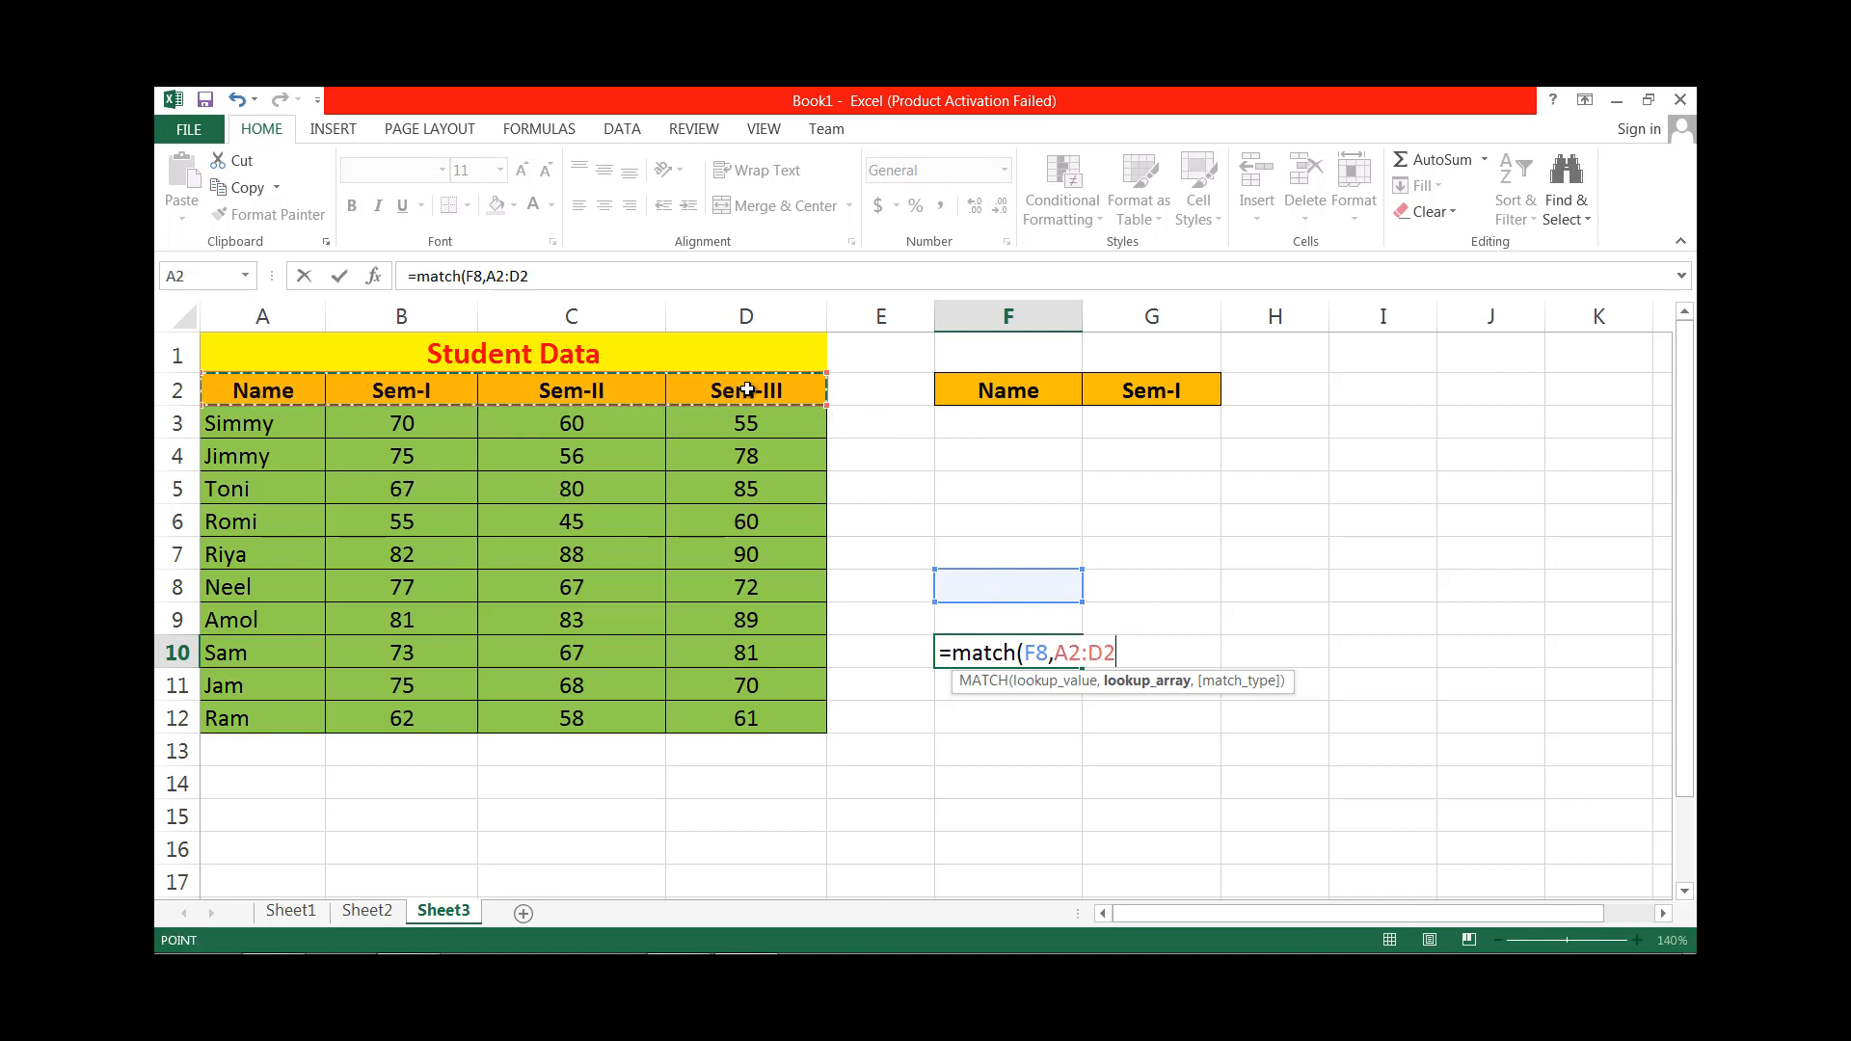
pyautogui.write(',')
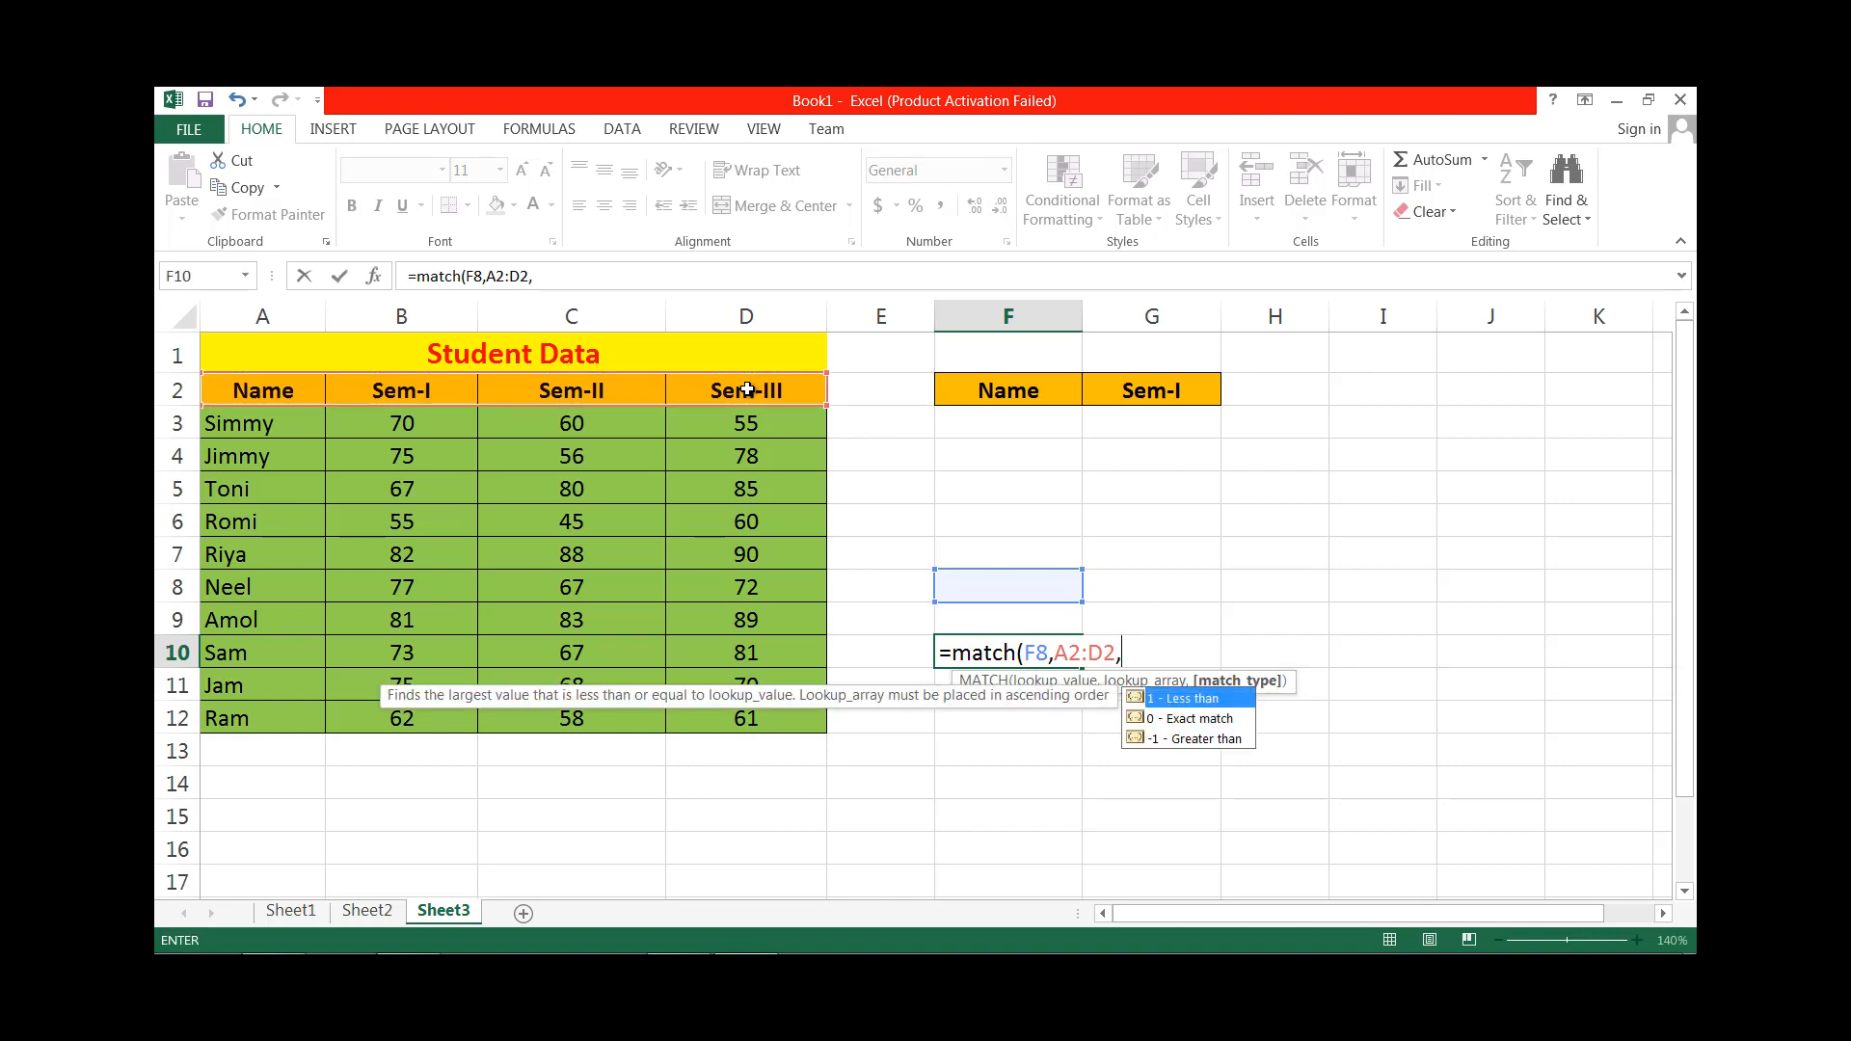
pyautogui.write('0)')
pyautogui.press('Return')
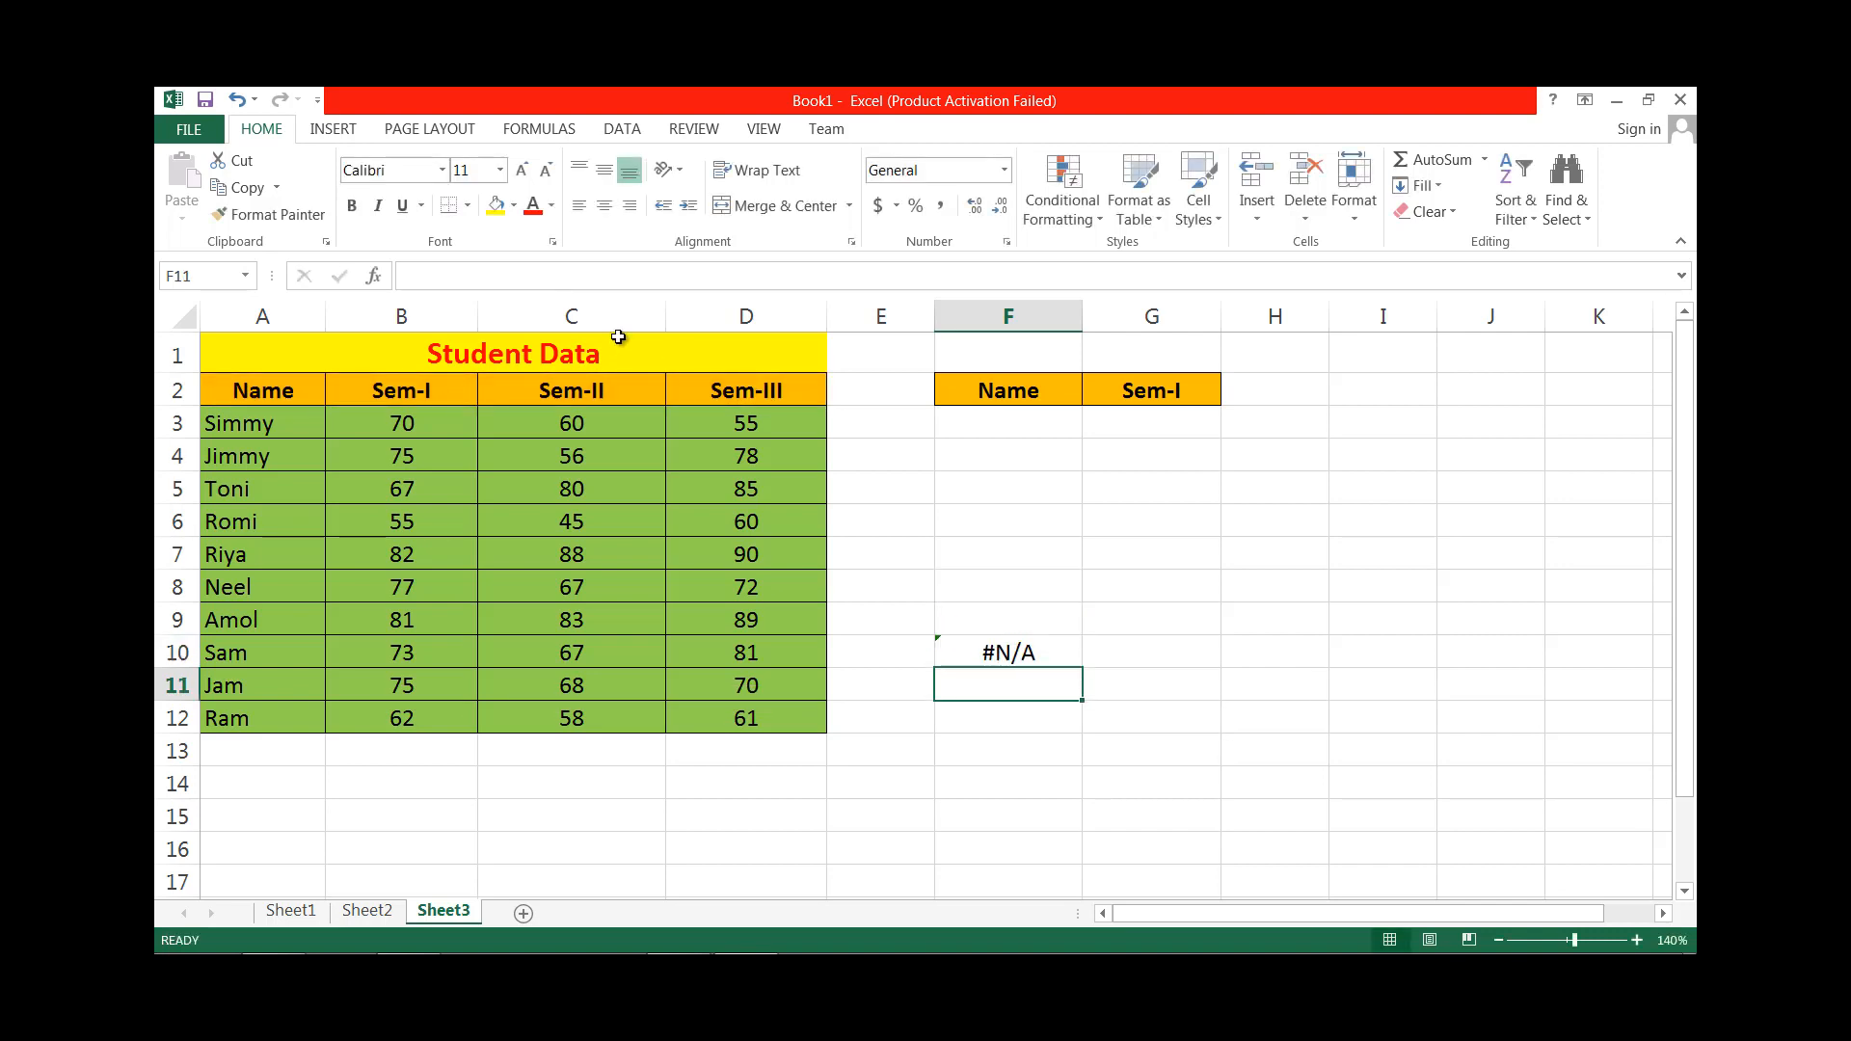
# Enter Sem-I in F8 as the header to look up and check the MATCH formula in F10.
pyautogui.click(1041, 585)
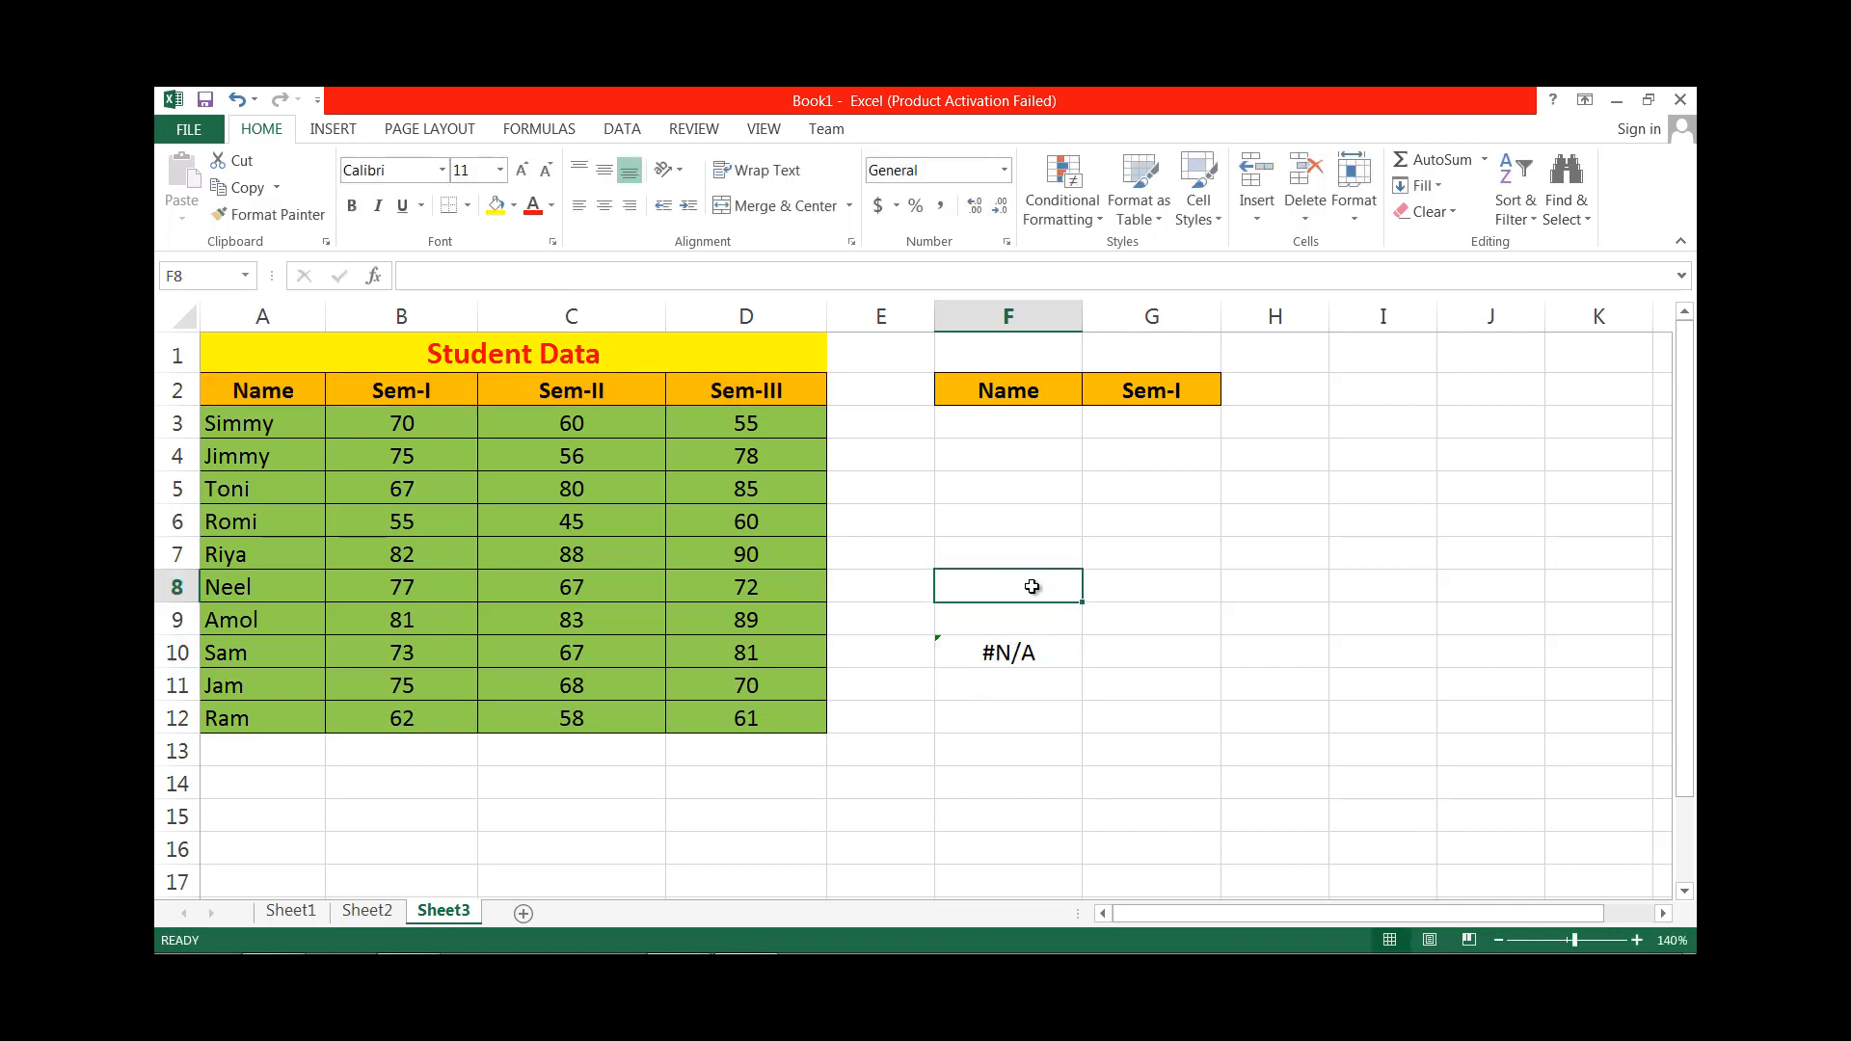
pyautogui.write('Sem-')
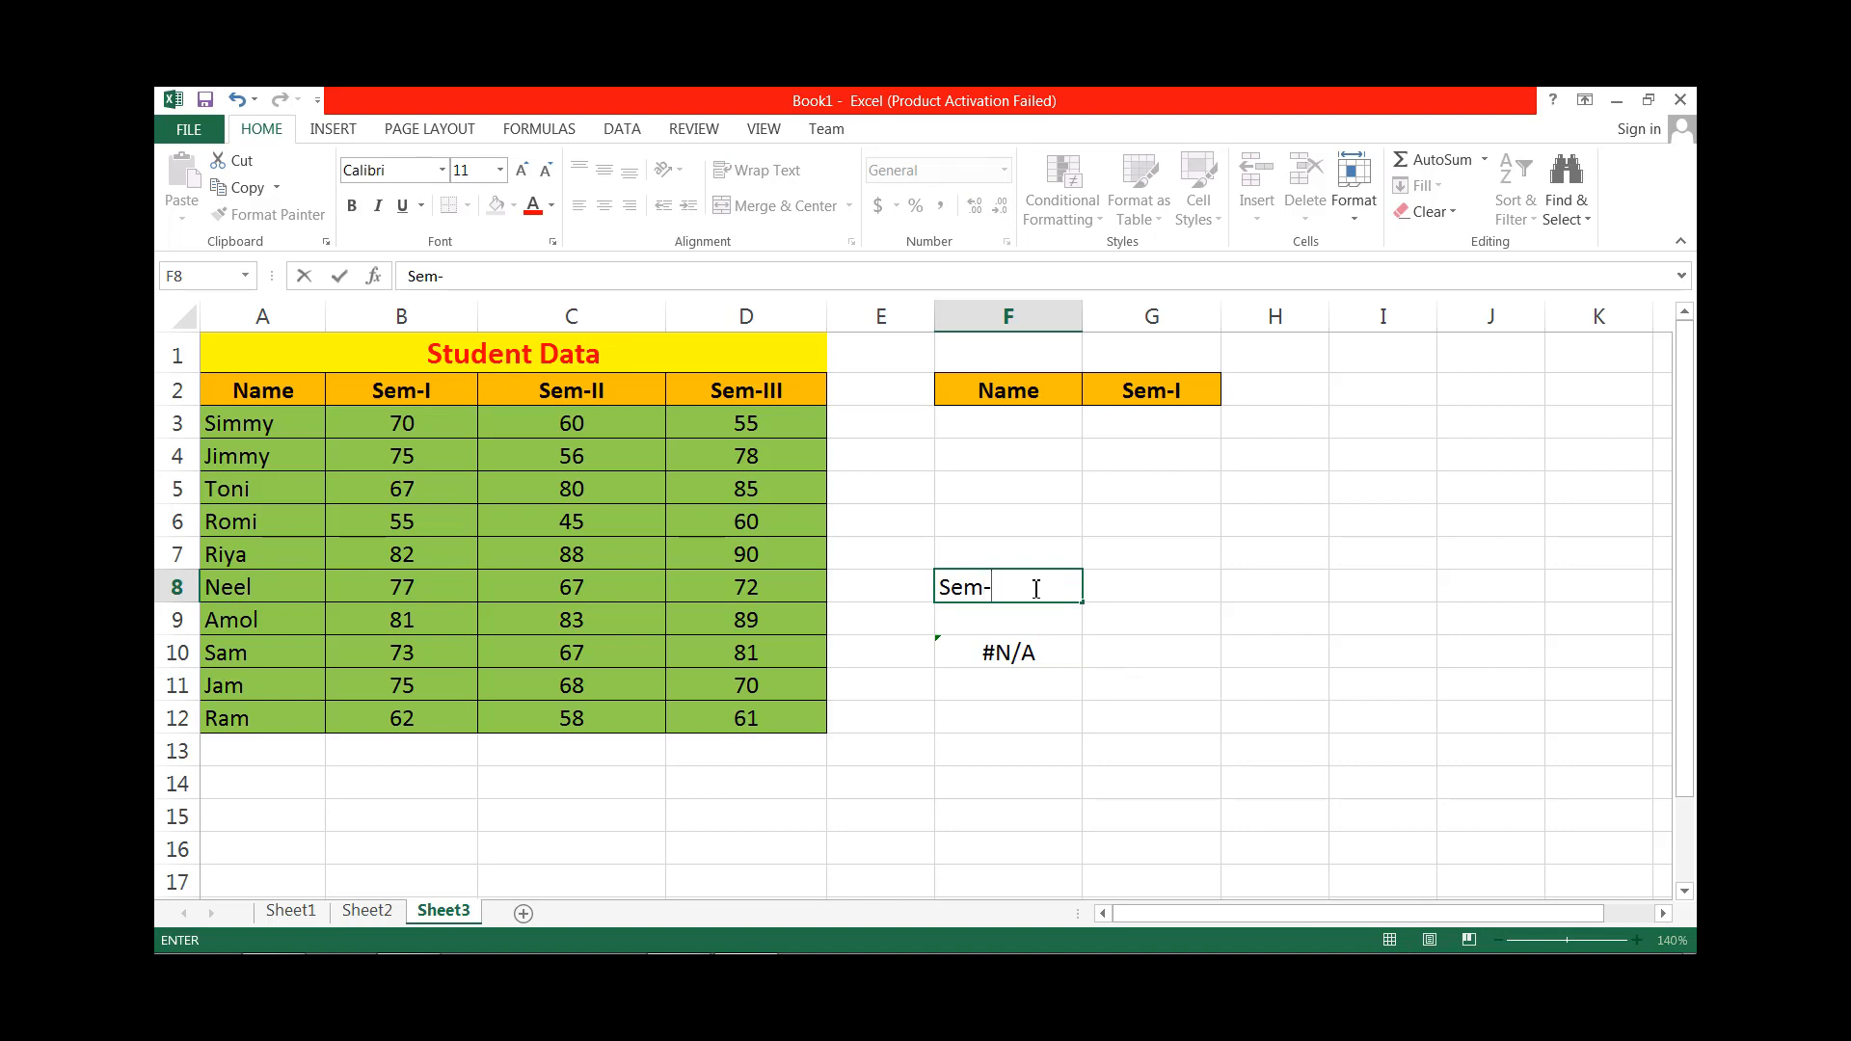
pyautogui.write('I')
pyautogui.press('Return')
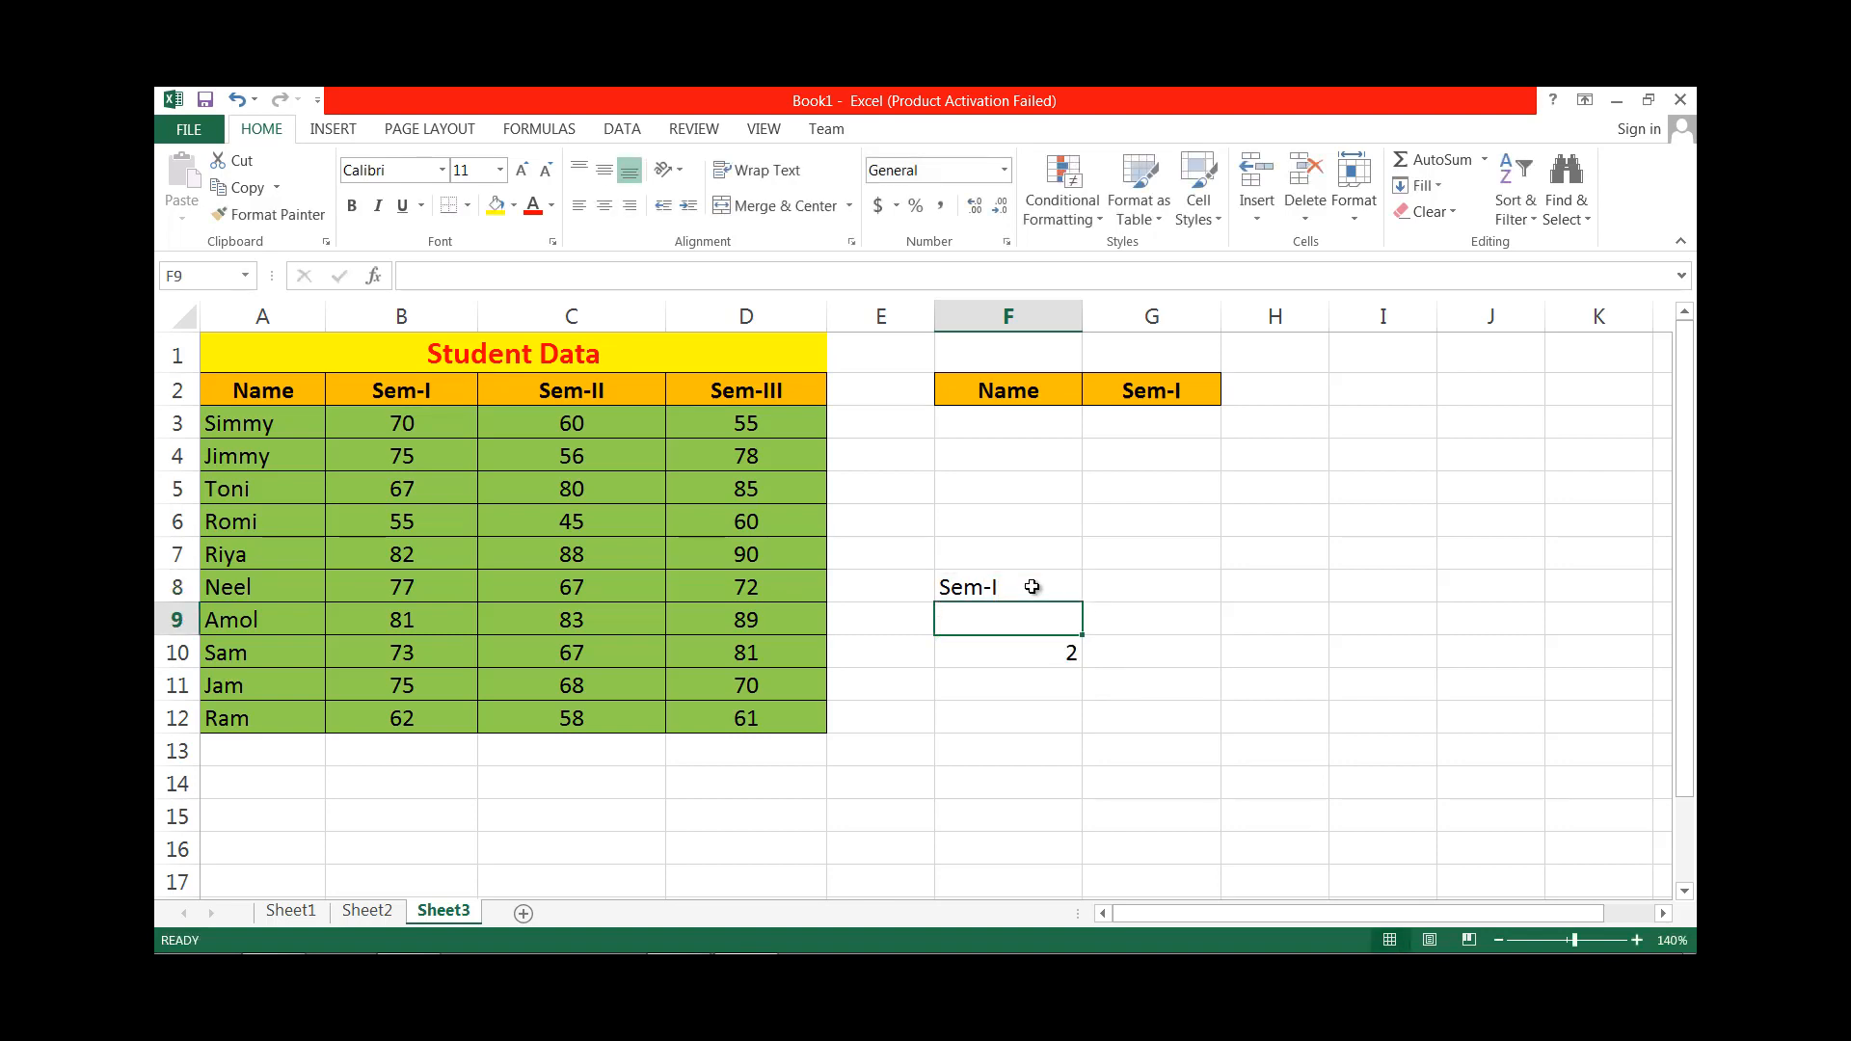
pyautogui.click(1043, 654)
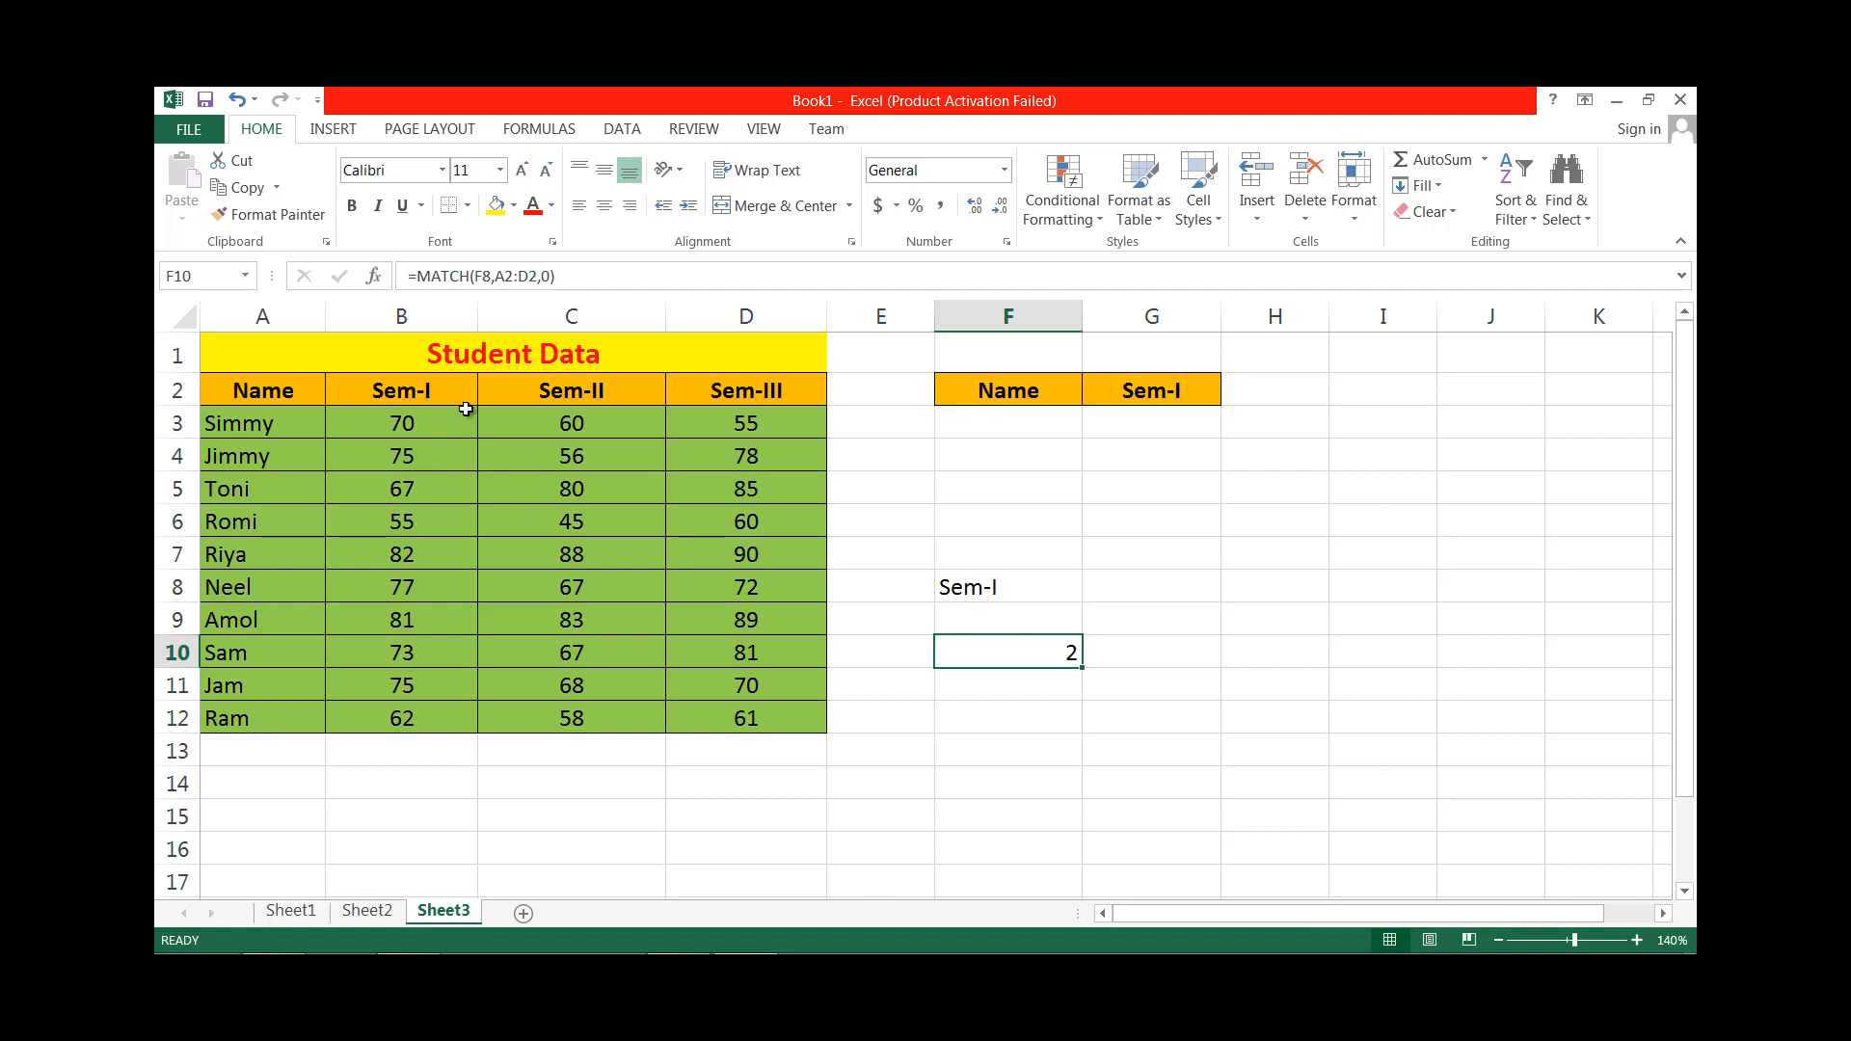
# Change the lookup header in F8 to Sem-III to test the MATCH formula again.
pyautogui.doubleClick(1014, 589)
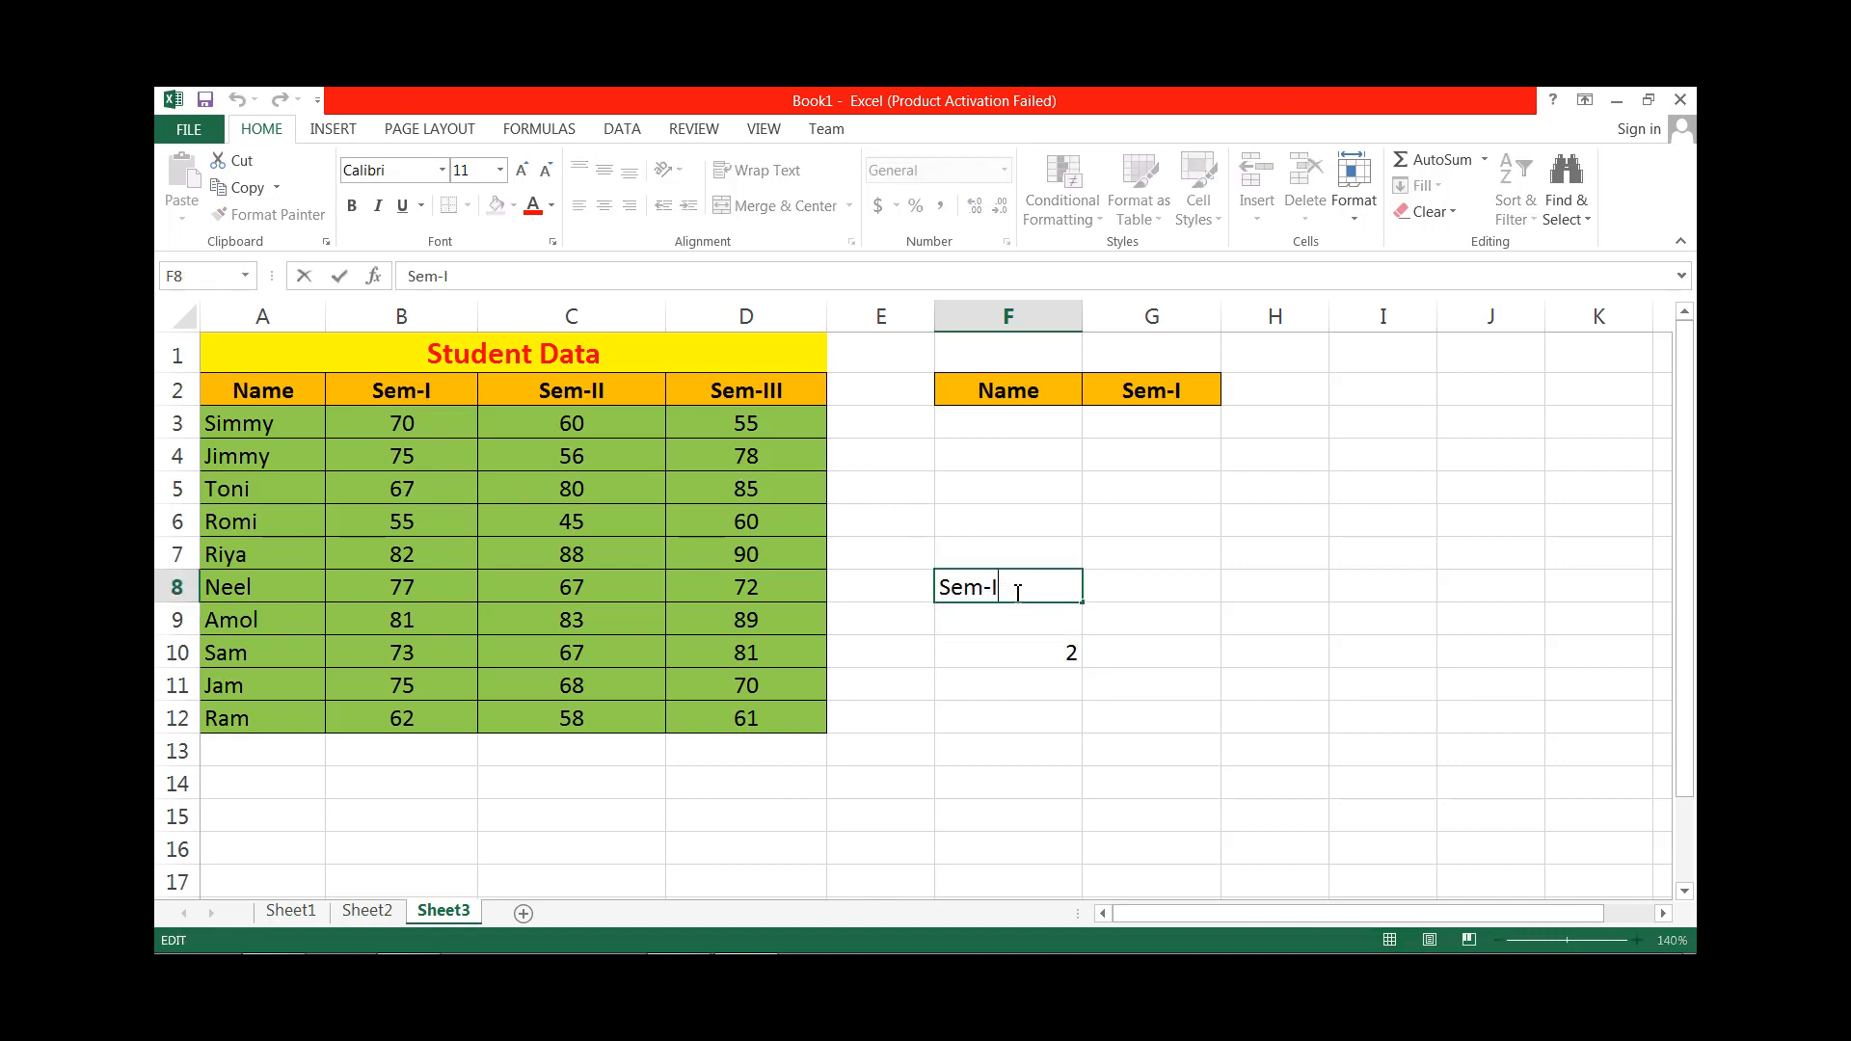
pyautogui.write('II')
pyautogui.press('Return')
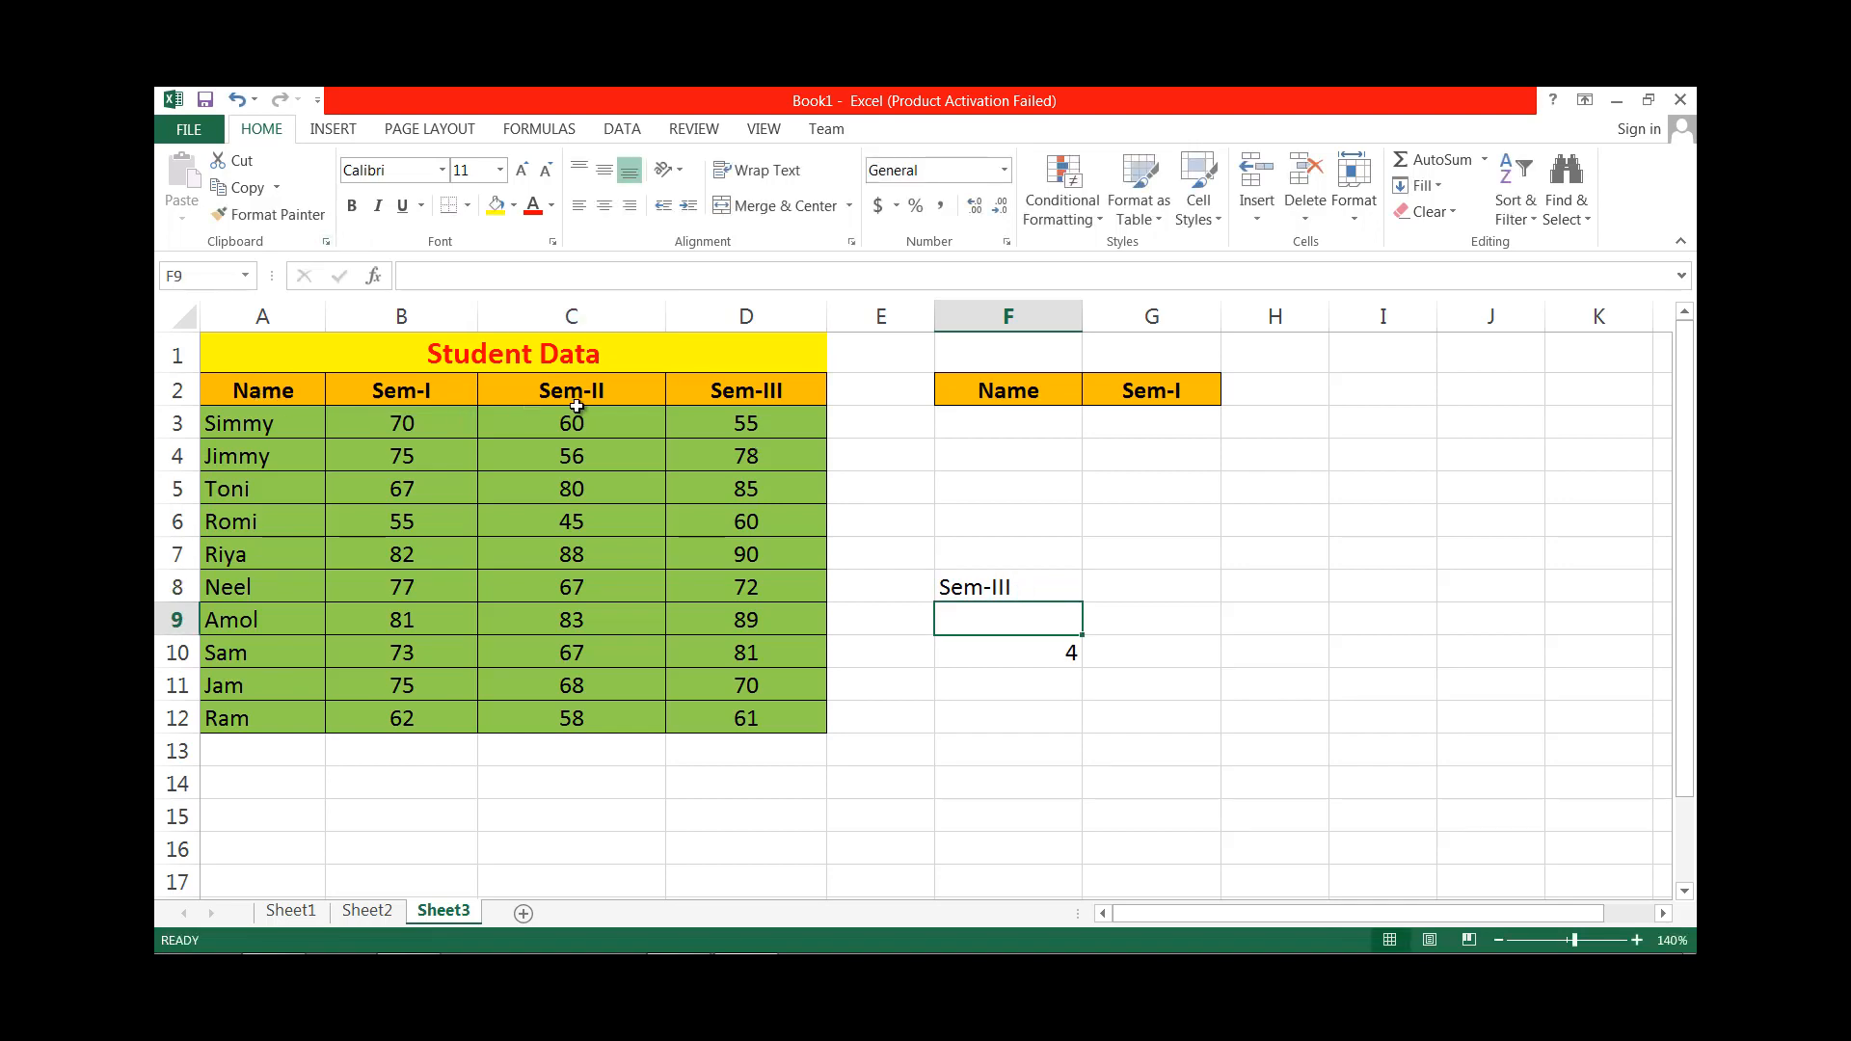
pyautogui.click(998, 591)
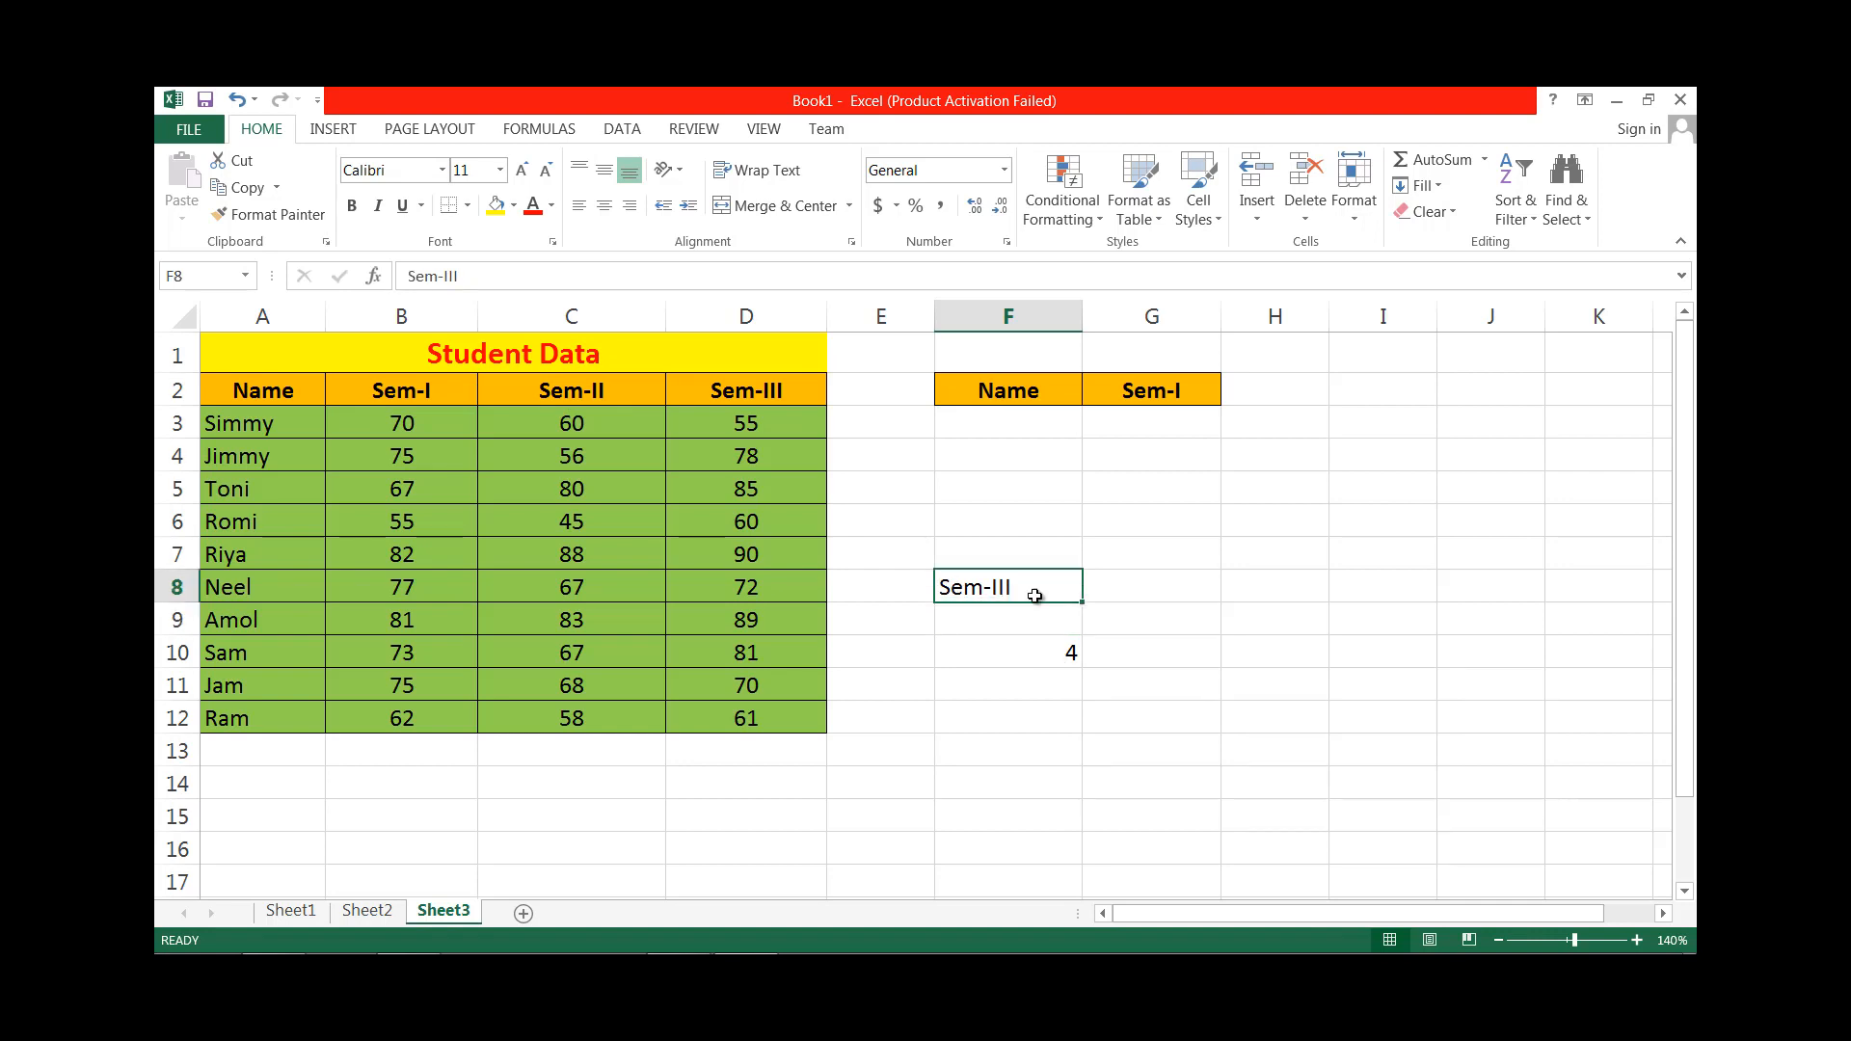
# Enter =VLOOKUP(F3,A3:D12,2,0) in G3 to look up the Sem-I mark for the student named in F3.
pyautogui.click(1192, 421)
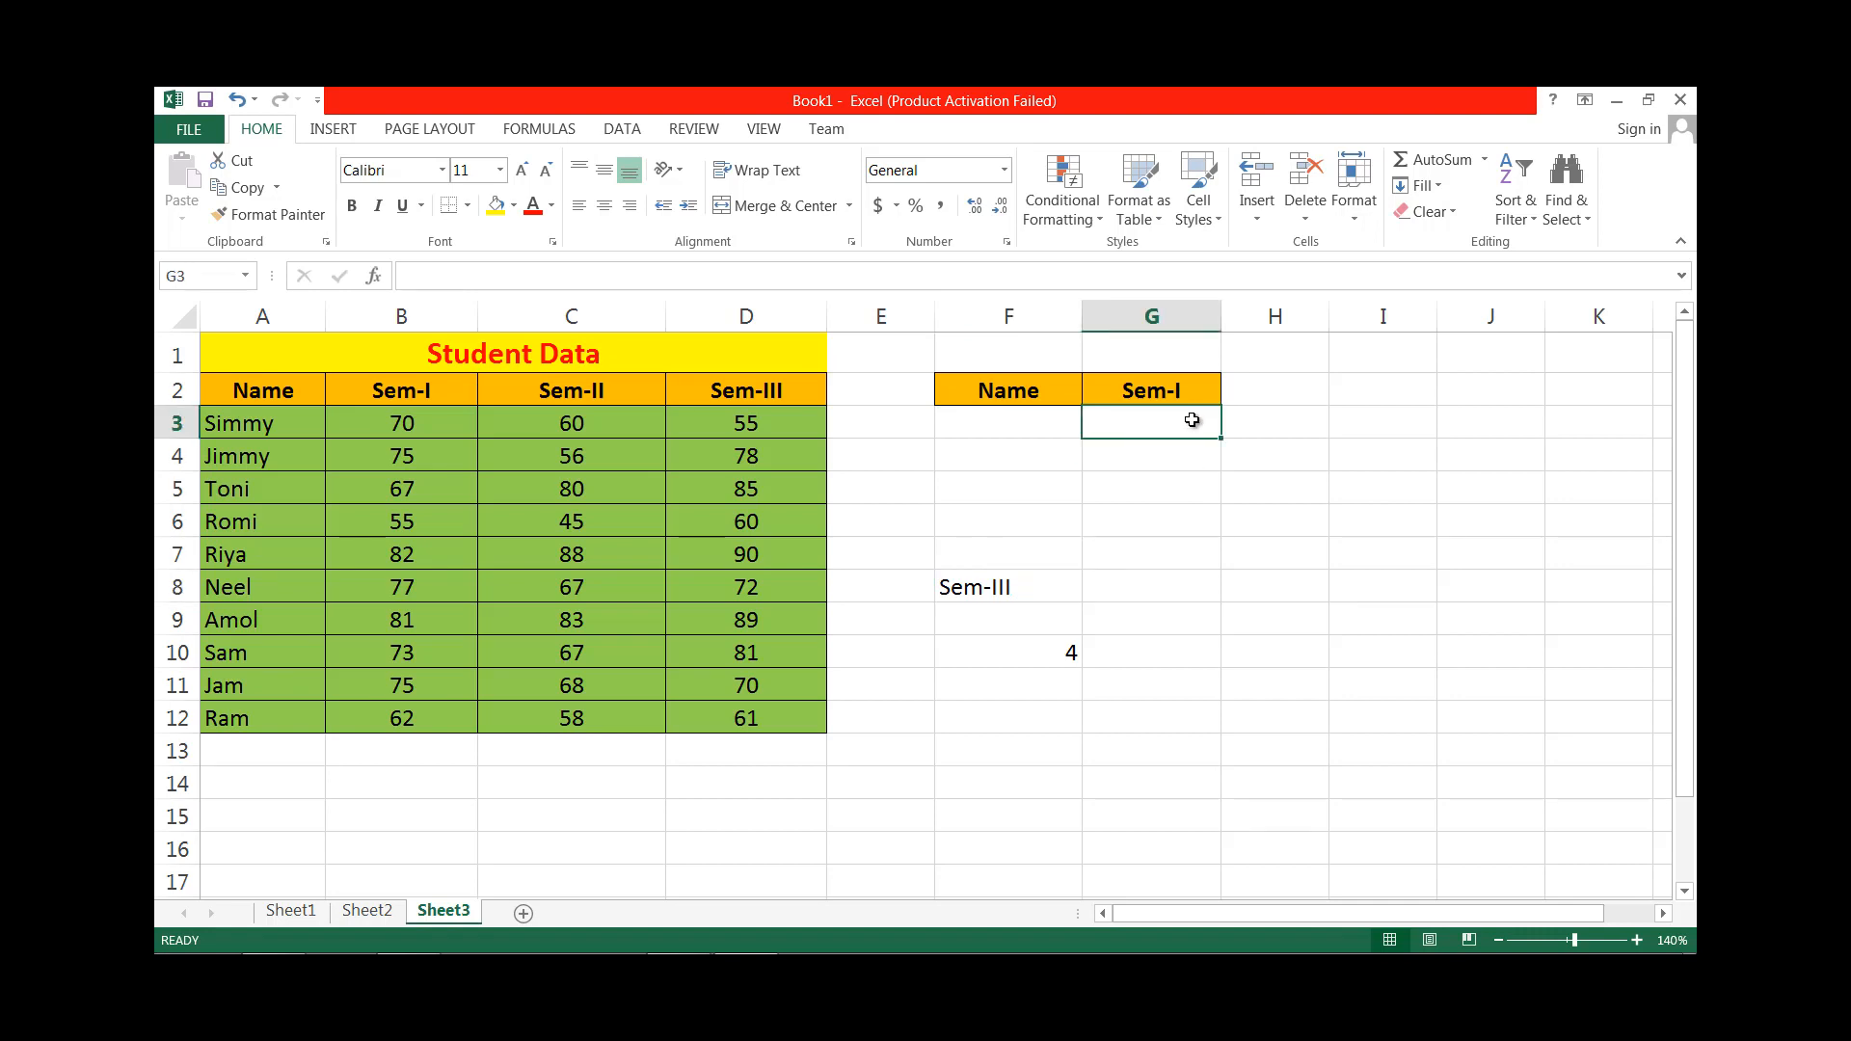
pyautogui.write('=vl')
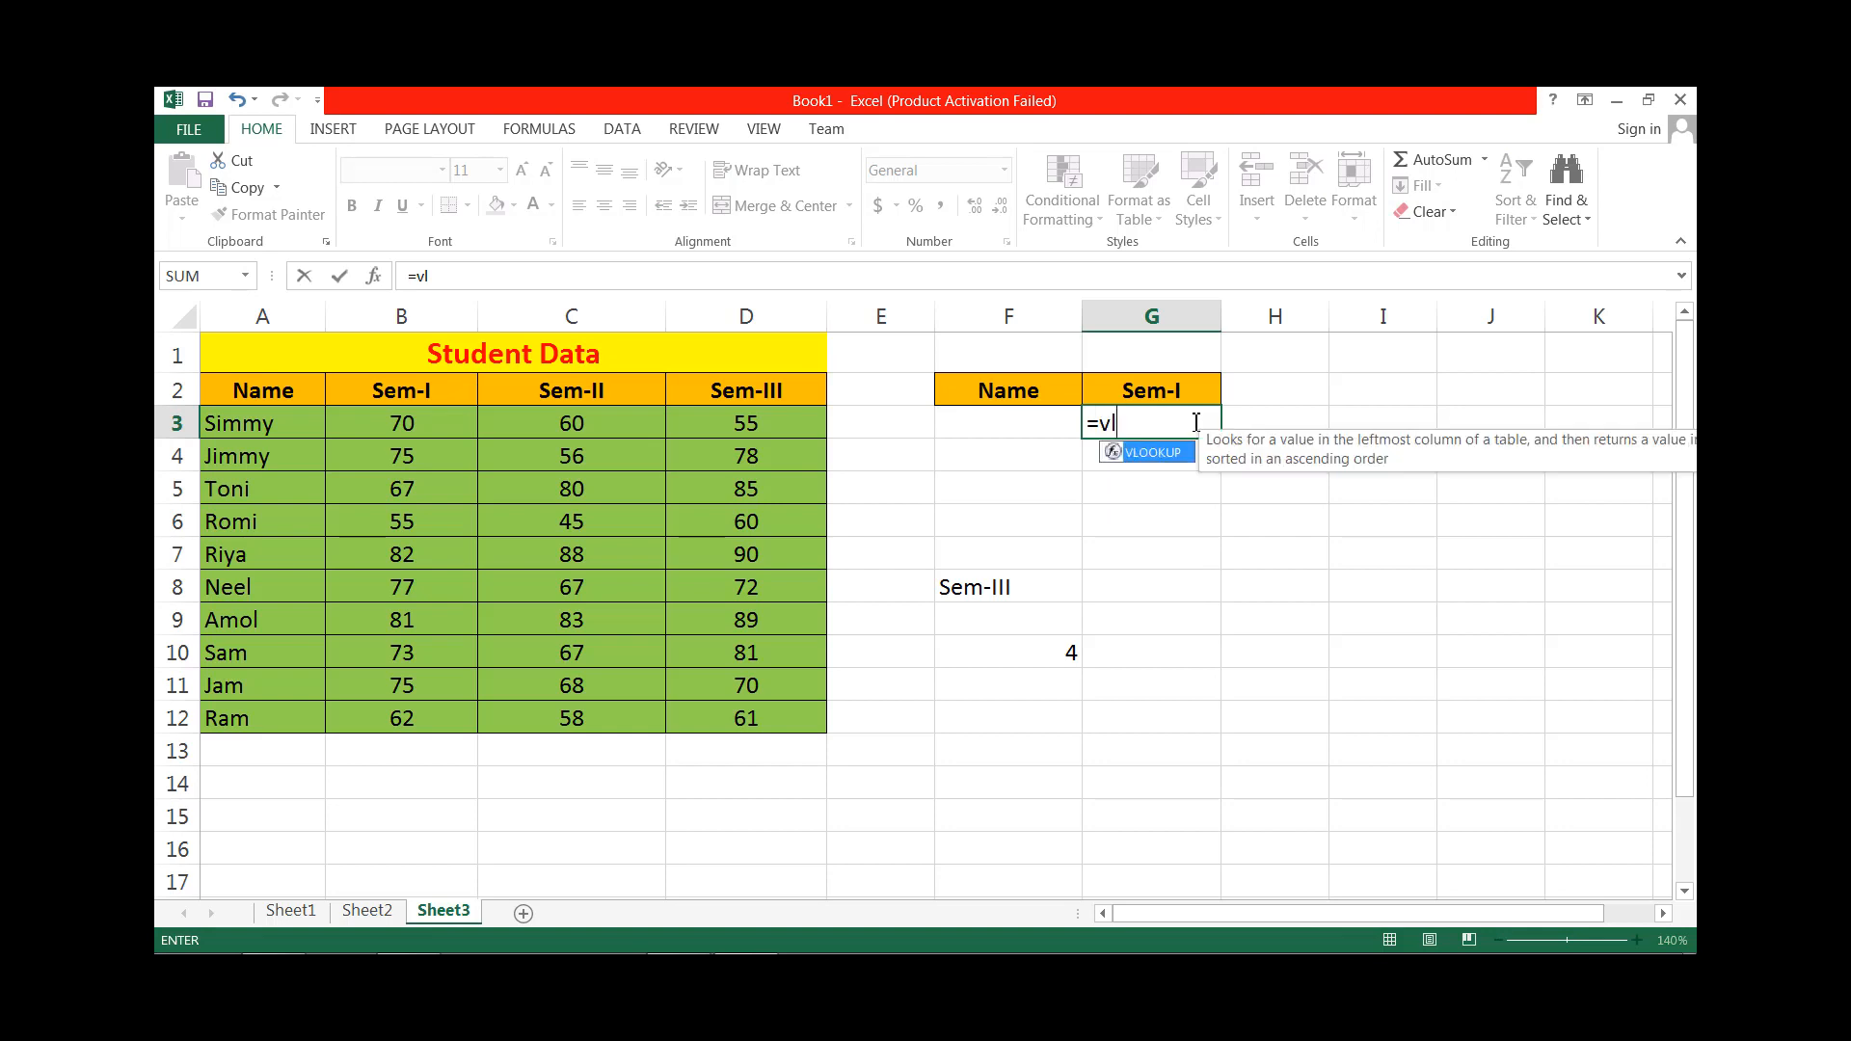
pyautogui.press('Tab')
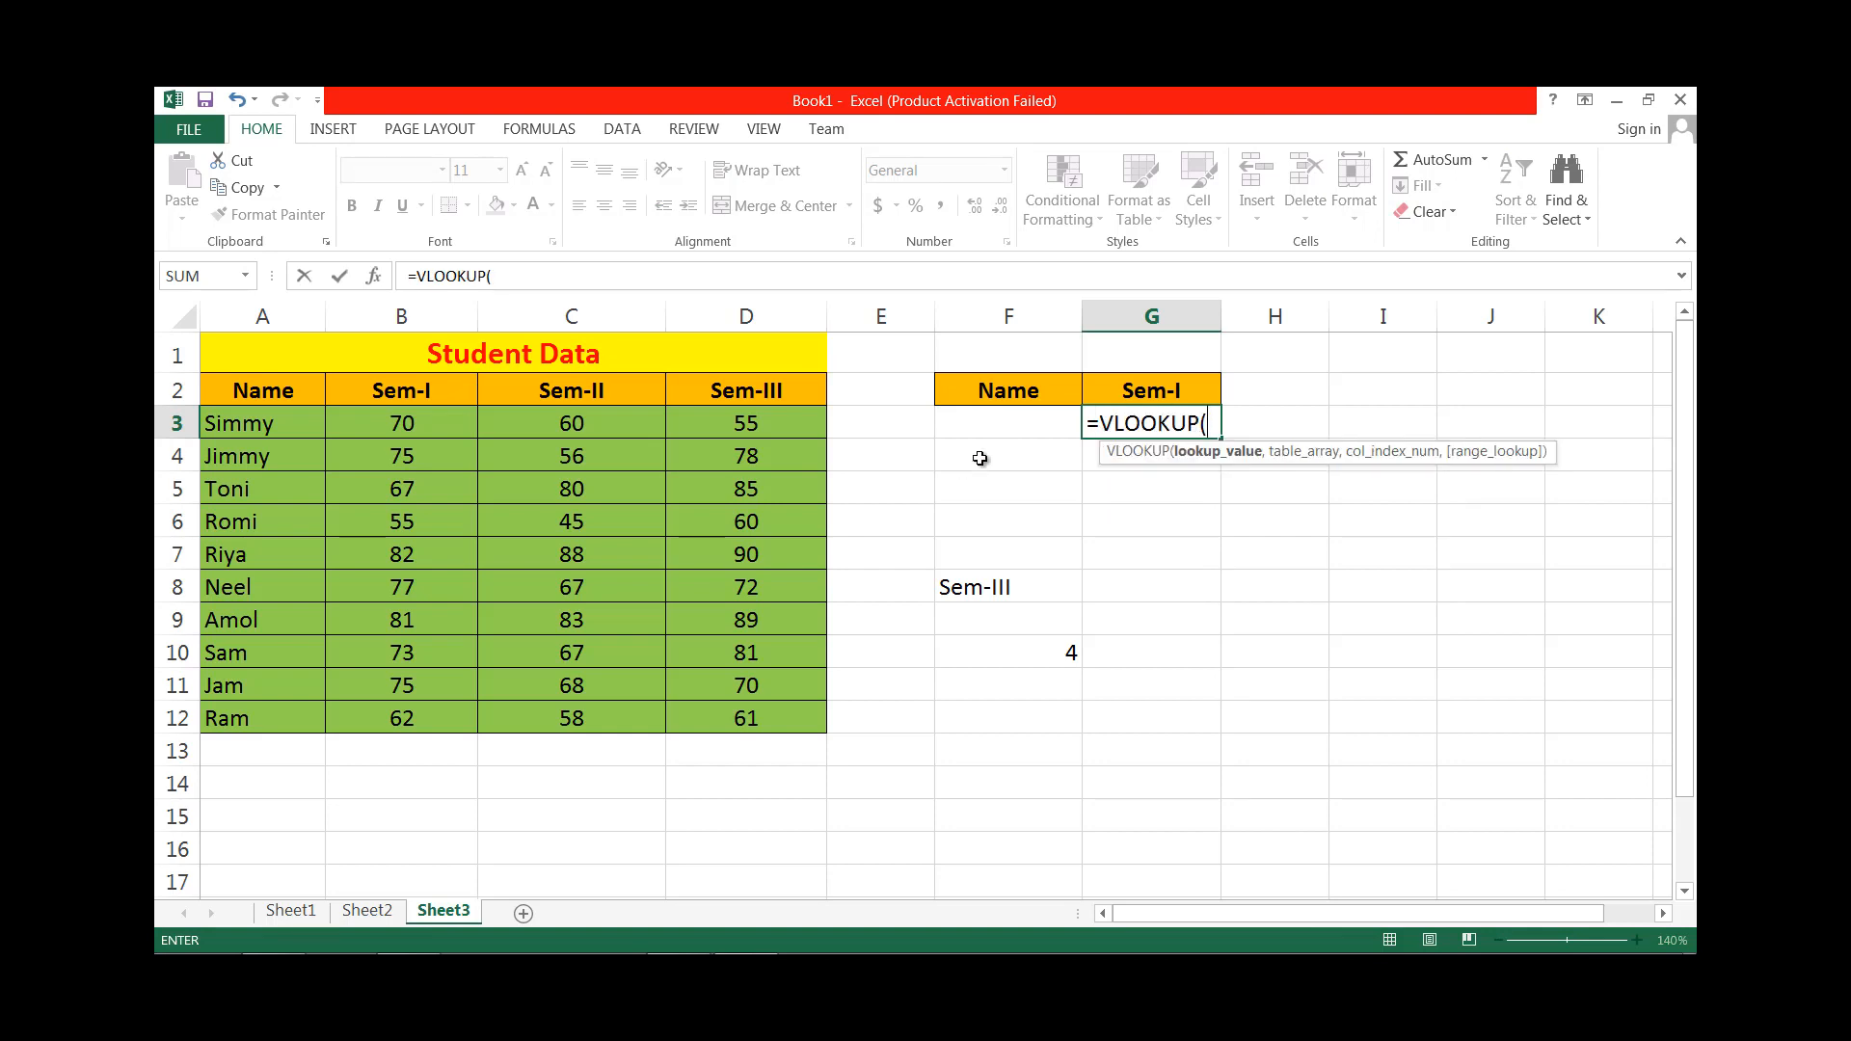
pyautogui.click(991, 416)
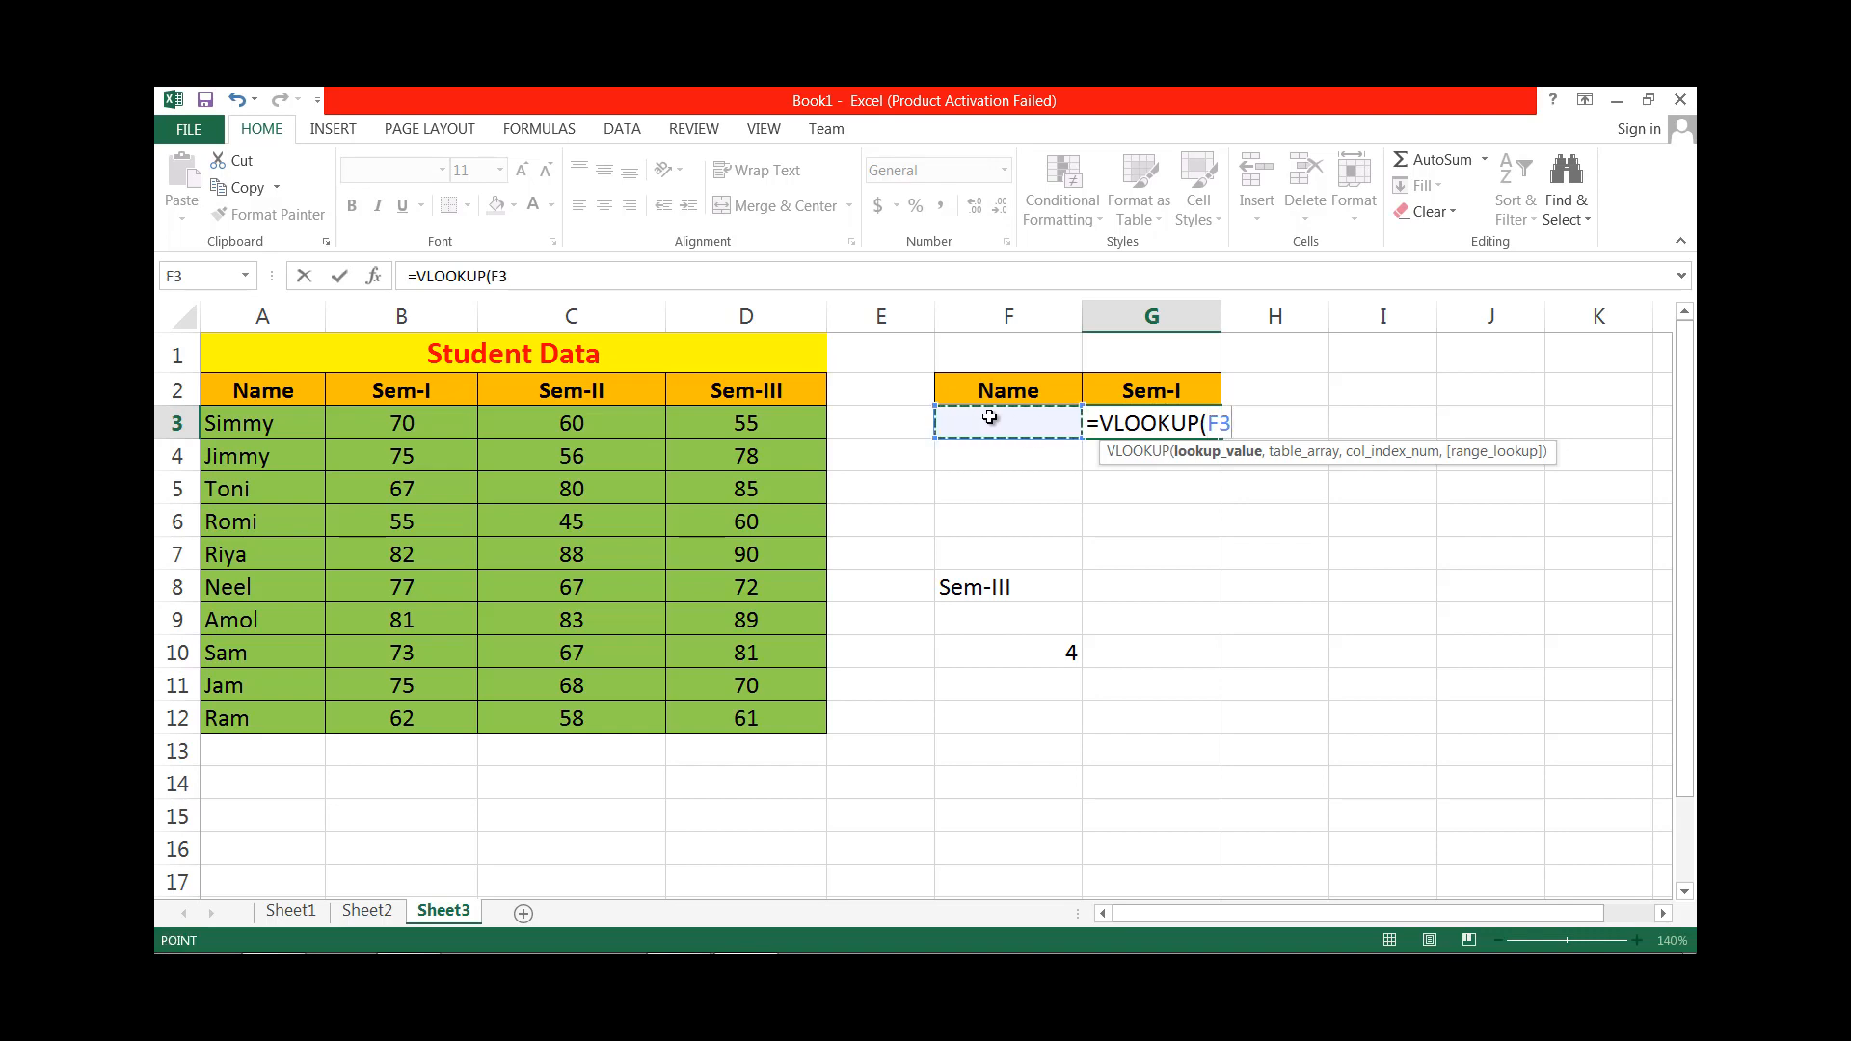
pyautogui.write(',')
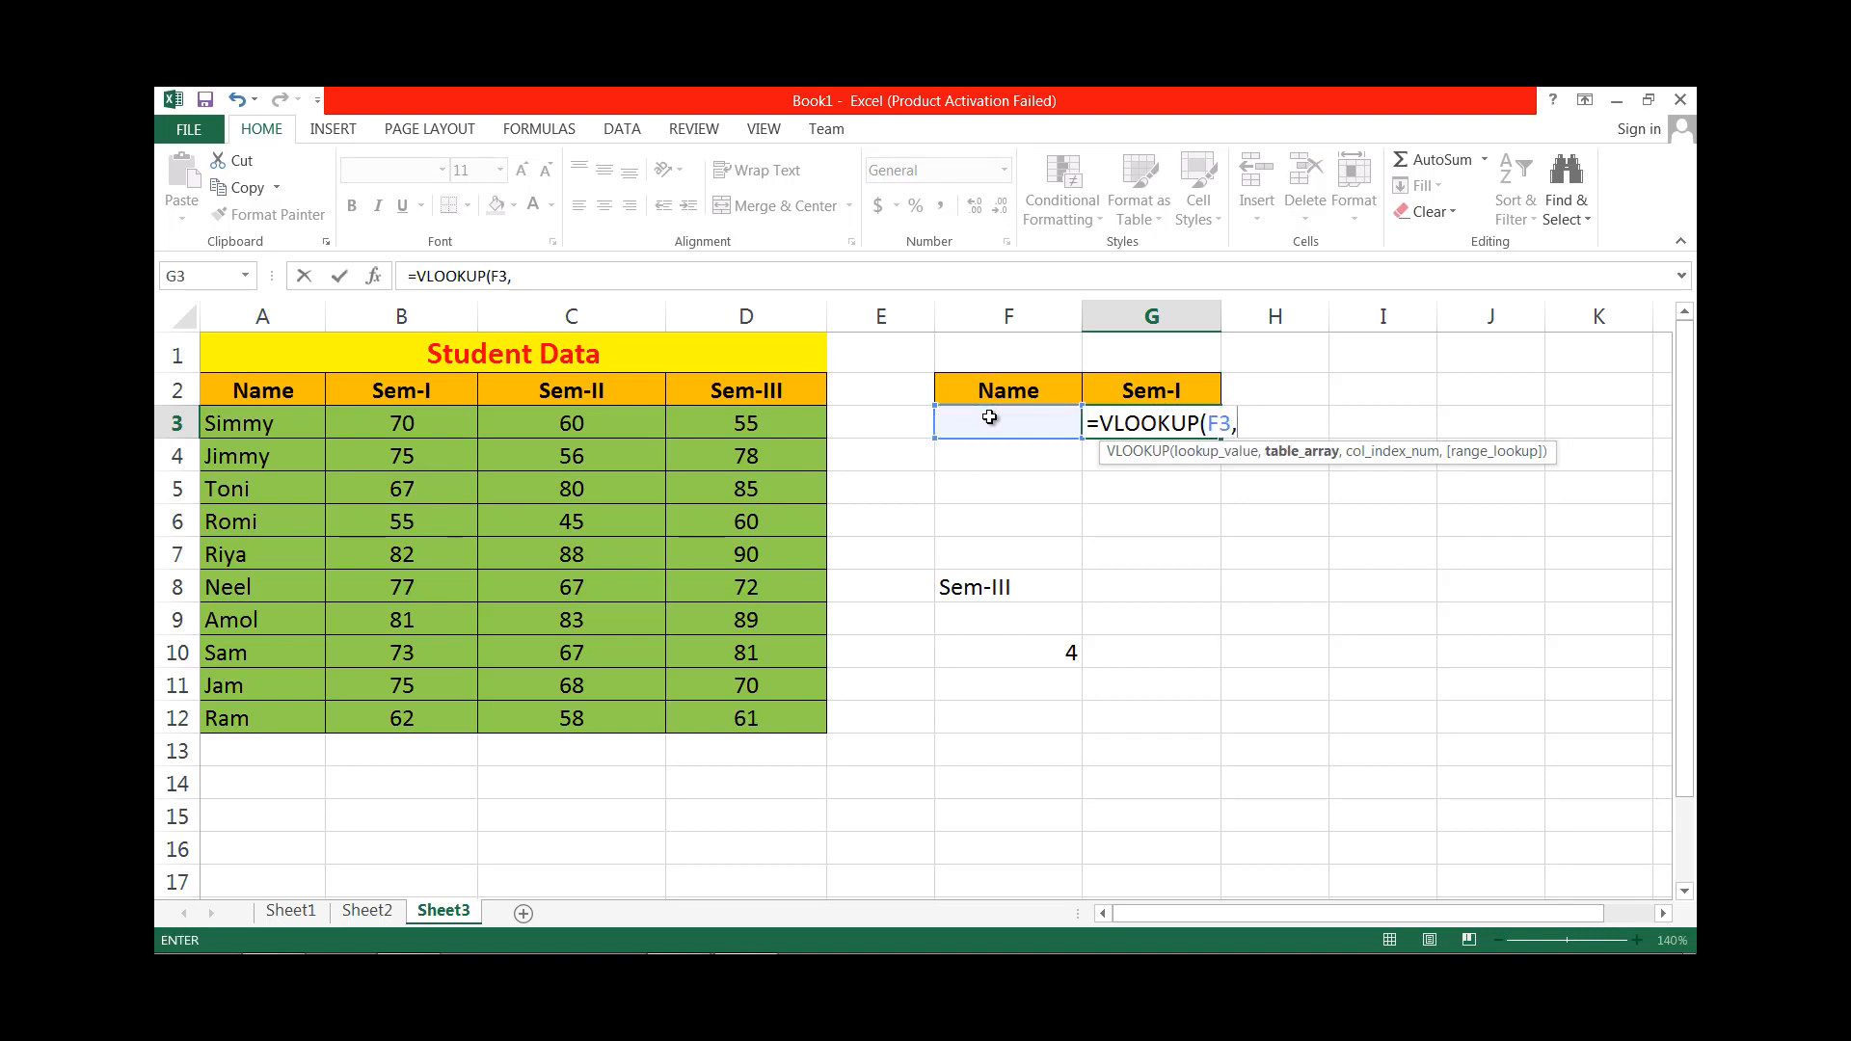
pyautogui.moveTo(215, 425); pyautogui.dragTo(770, 716)
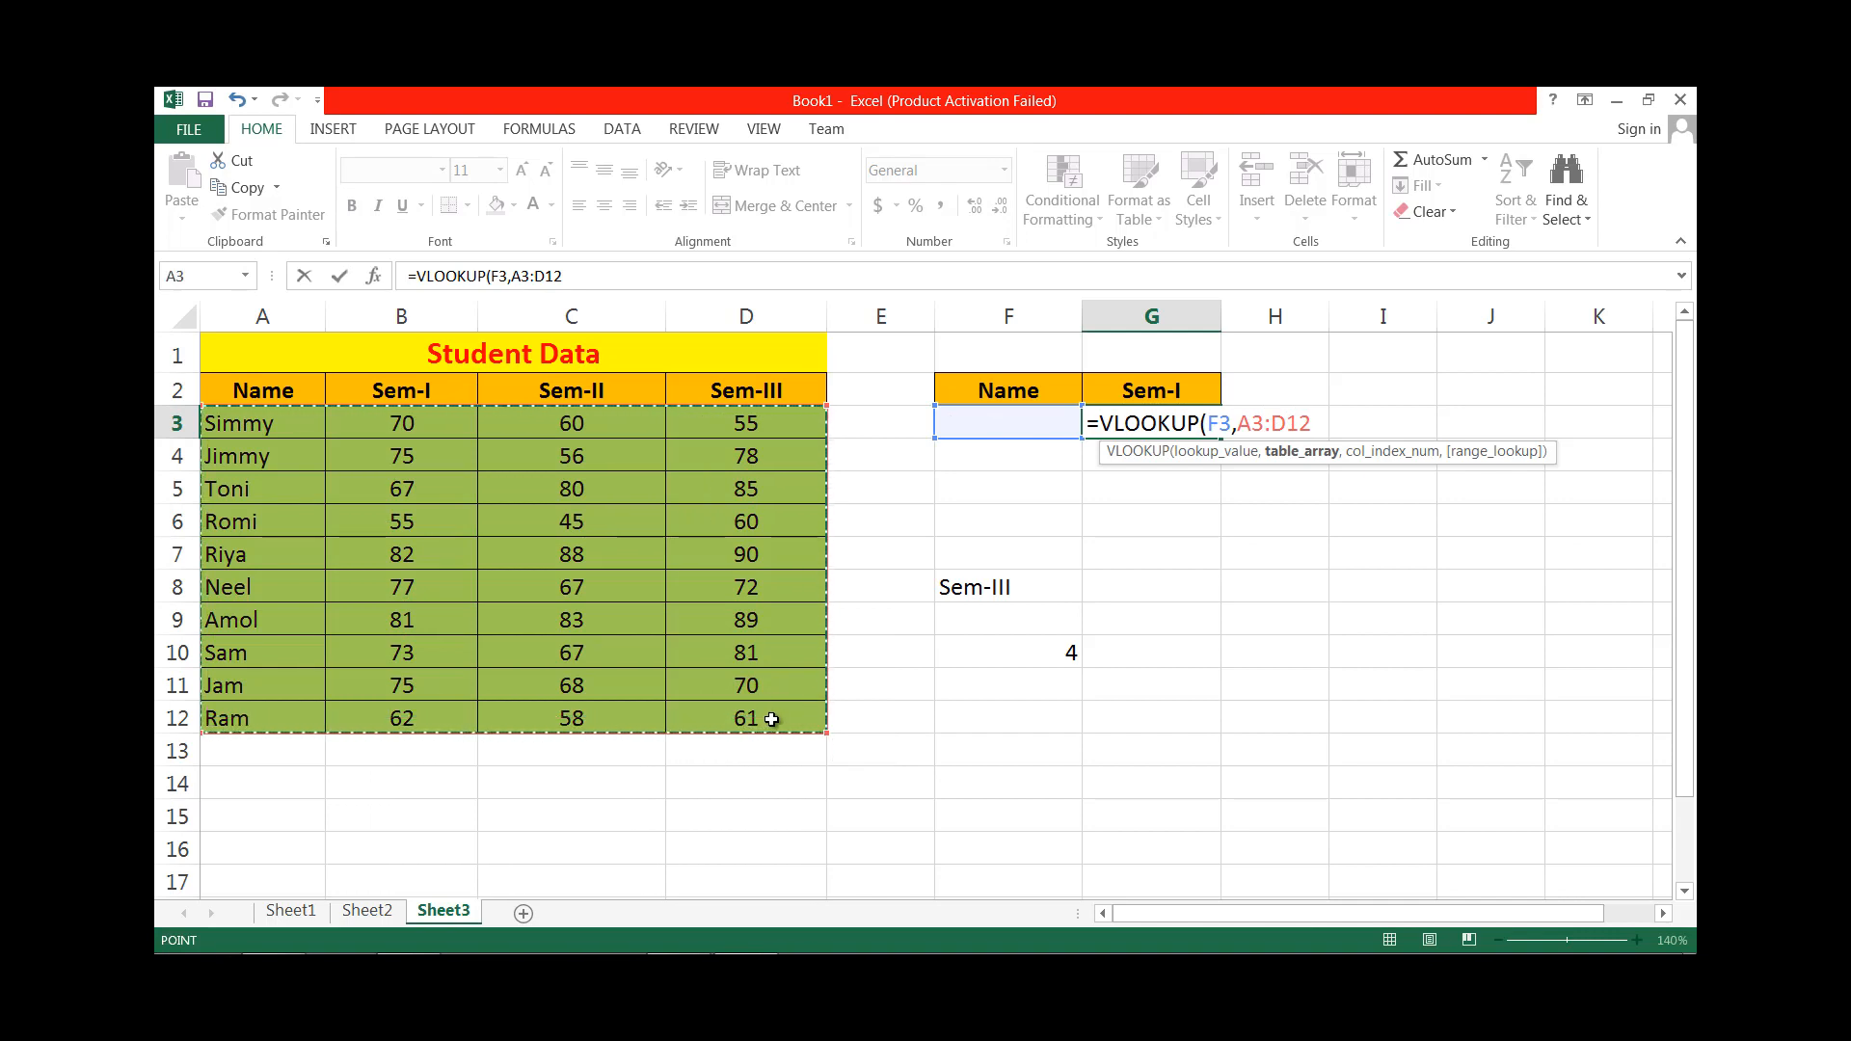
pyautogui.write(',')
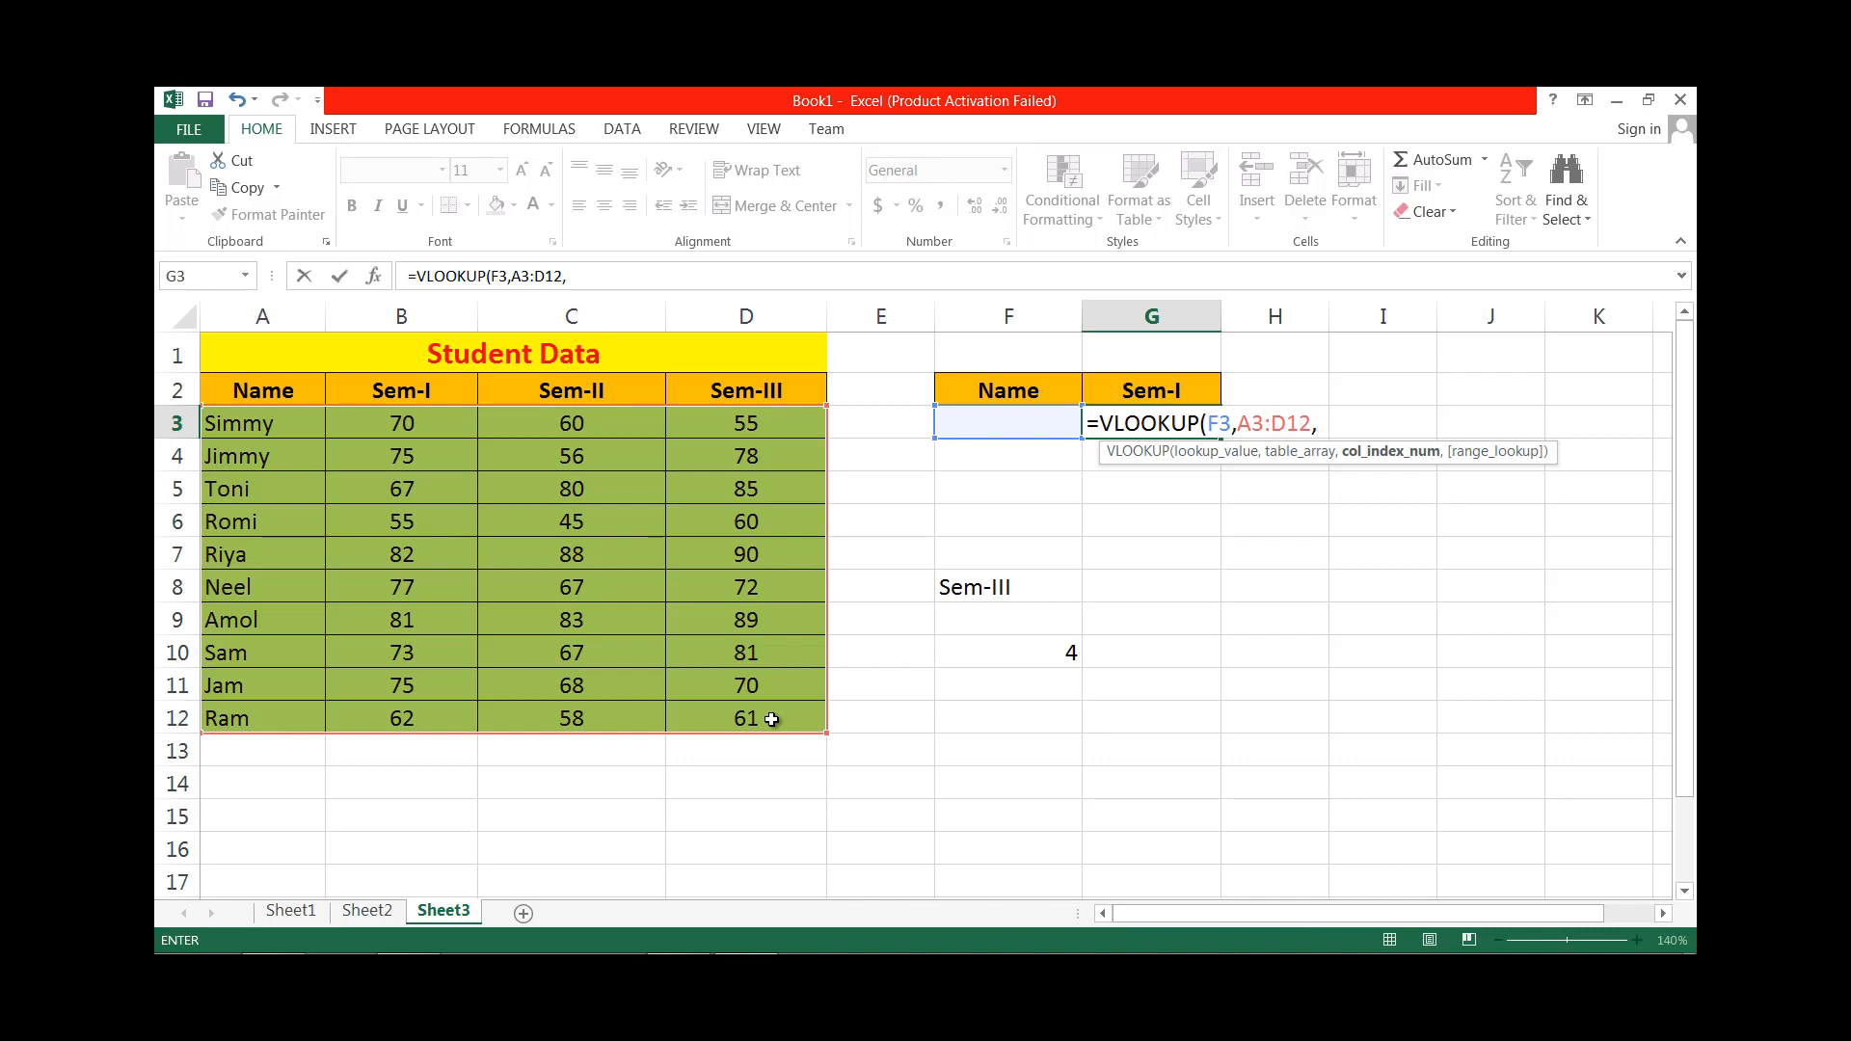
pyautogui.write('2')
pyautogui.write(',')
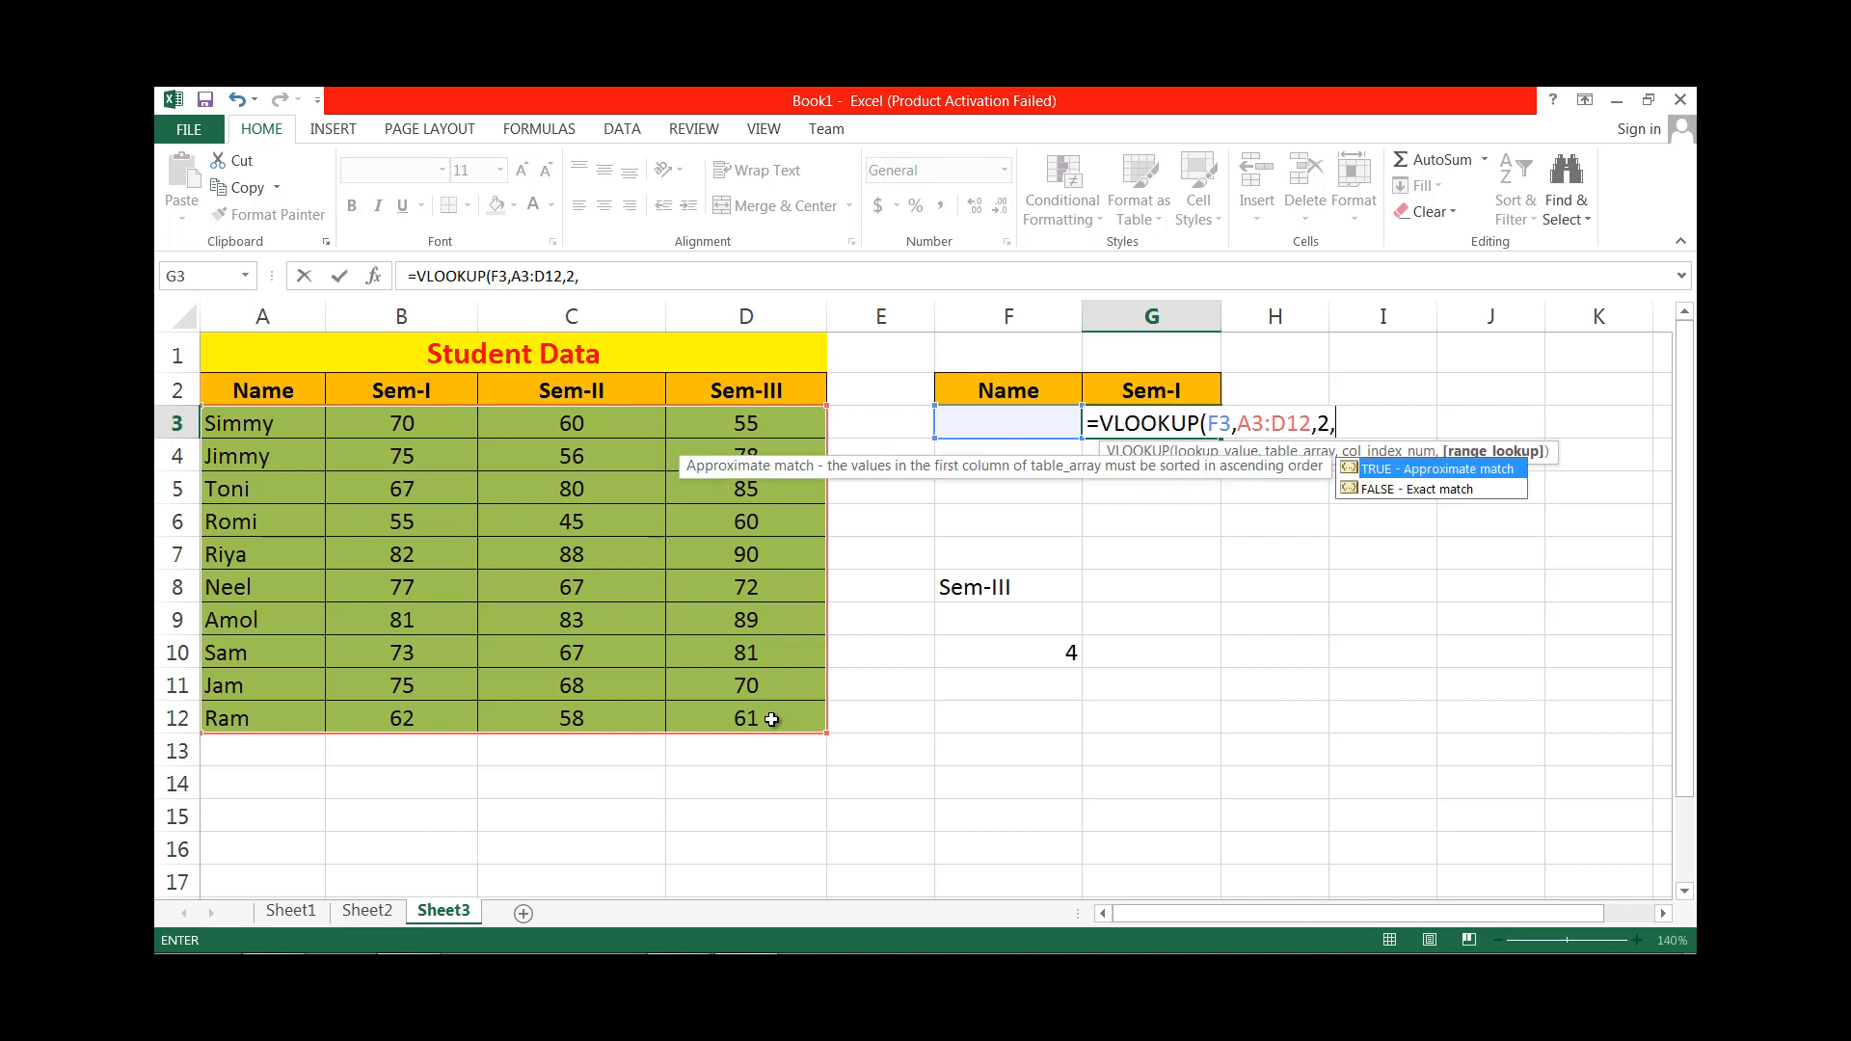
pyautogui.write('0)')
pyautogui.press('Return')
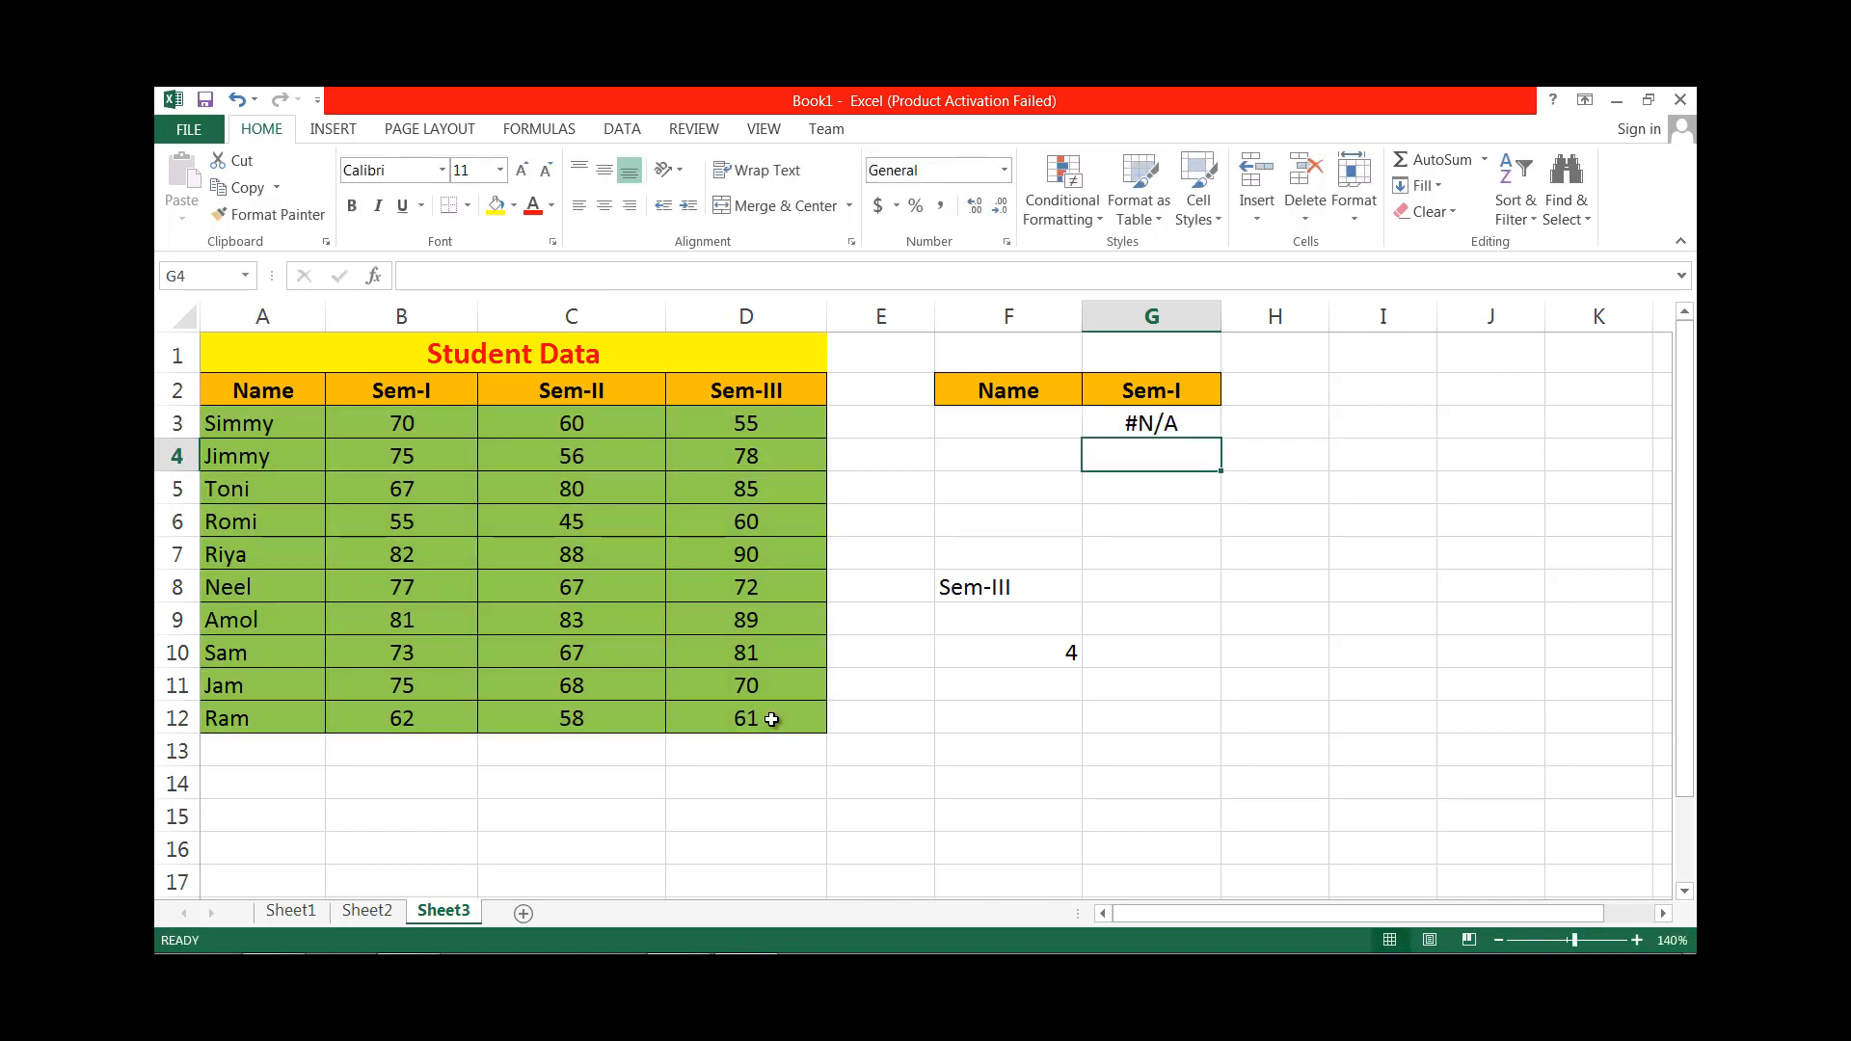
# Test the lookup by setting the name in F3 to the student from row 3, followed by the student from row 5.
pyautogui.click(994, 422)
pyautogui.write('Simmy')
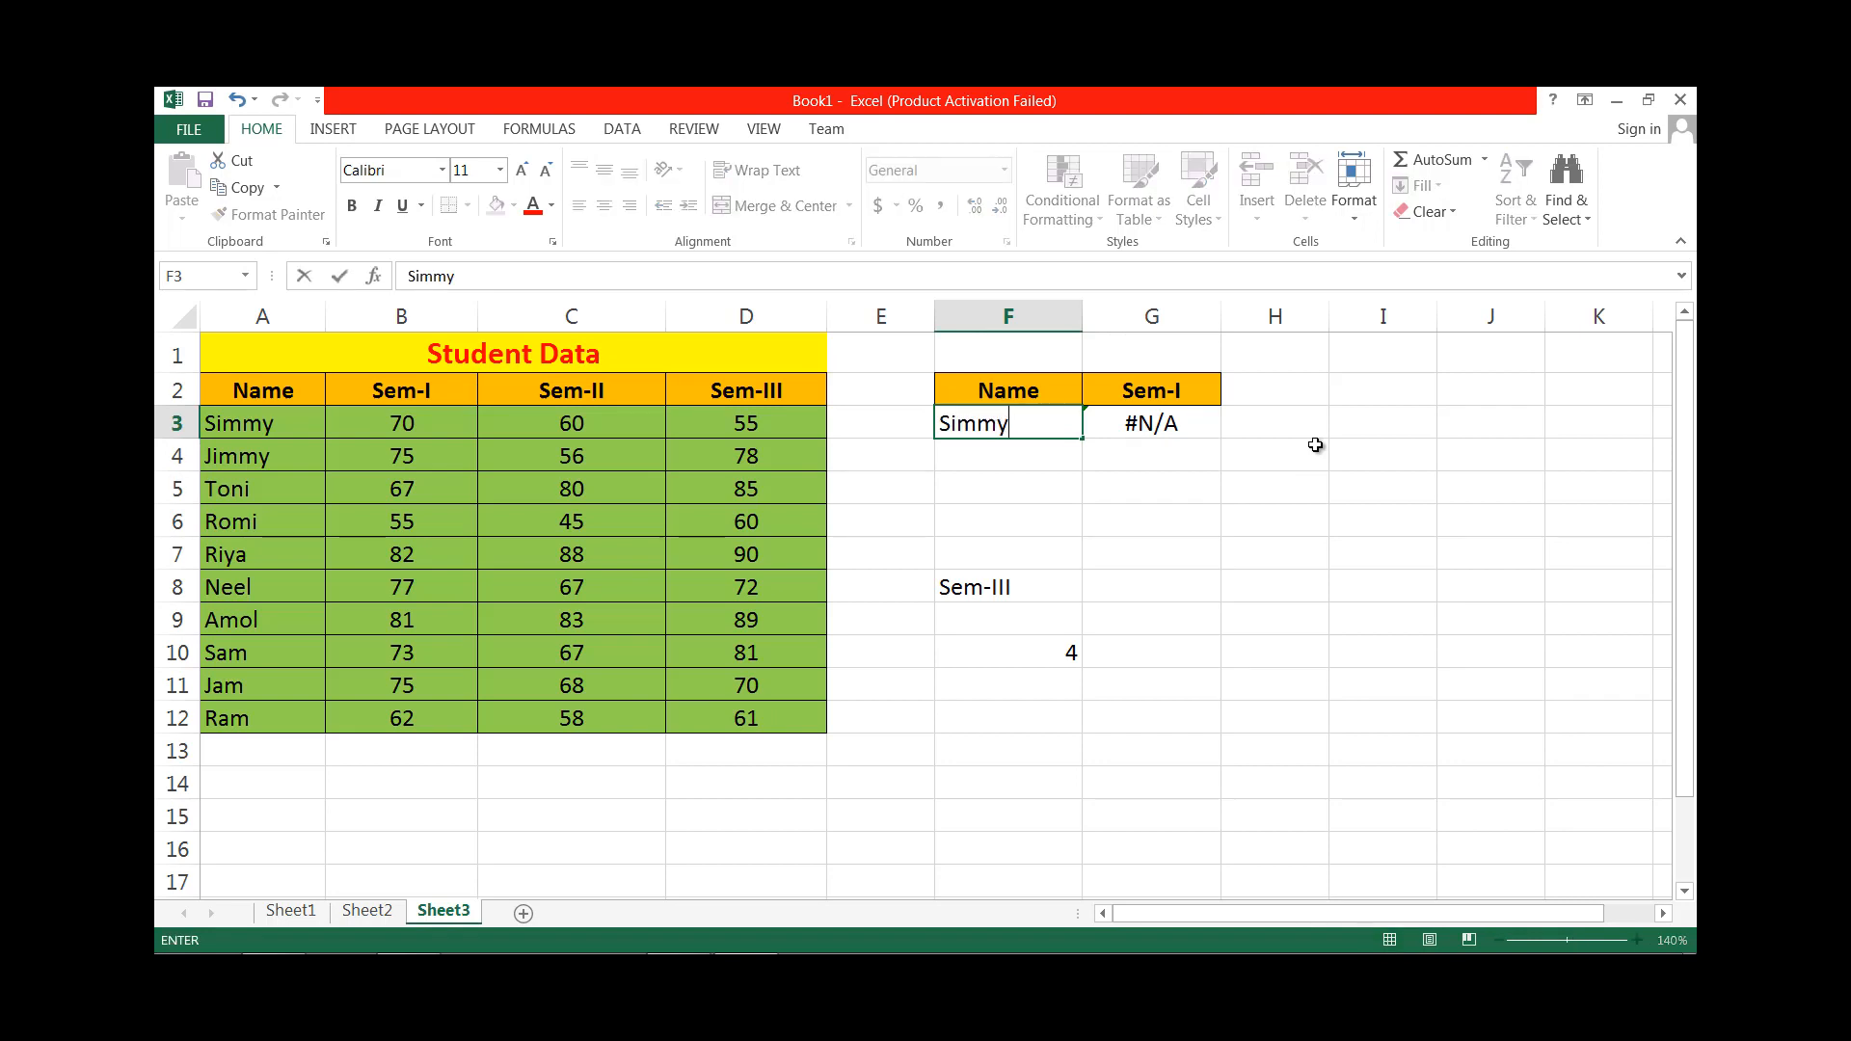
pyautogui.press('Return')
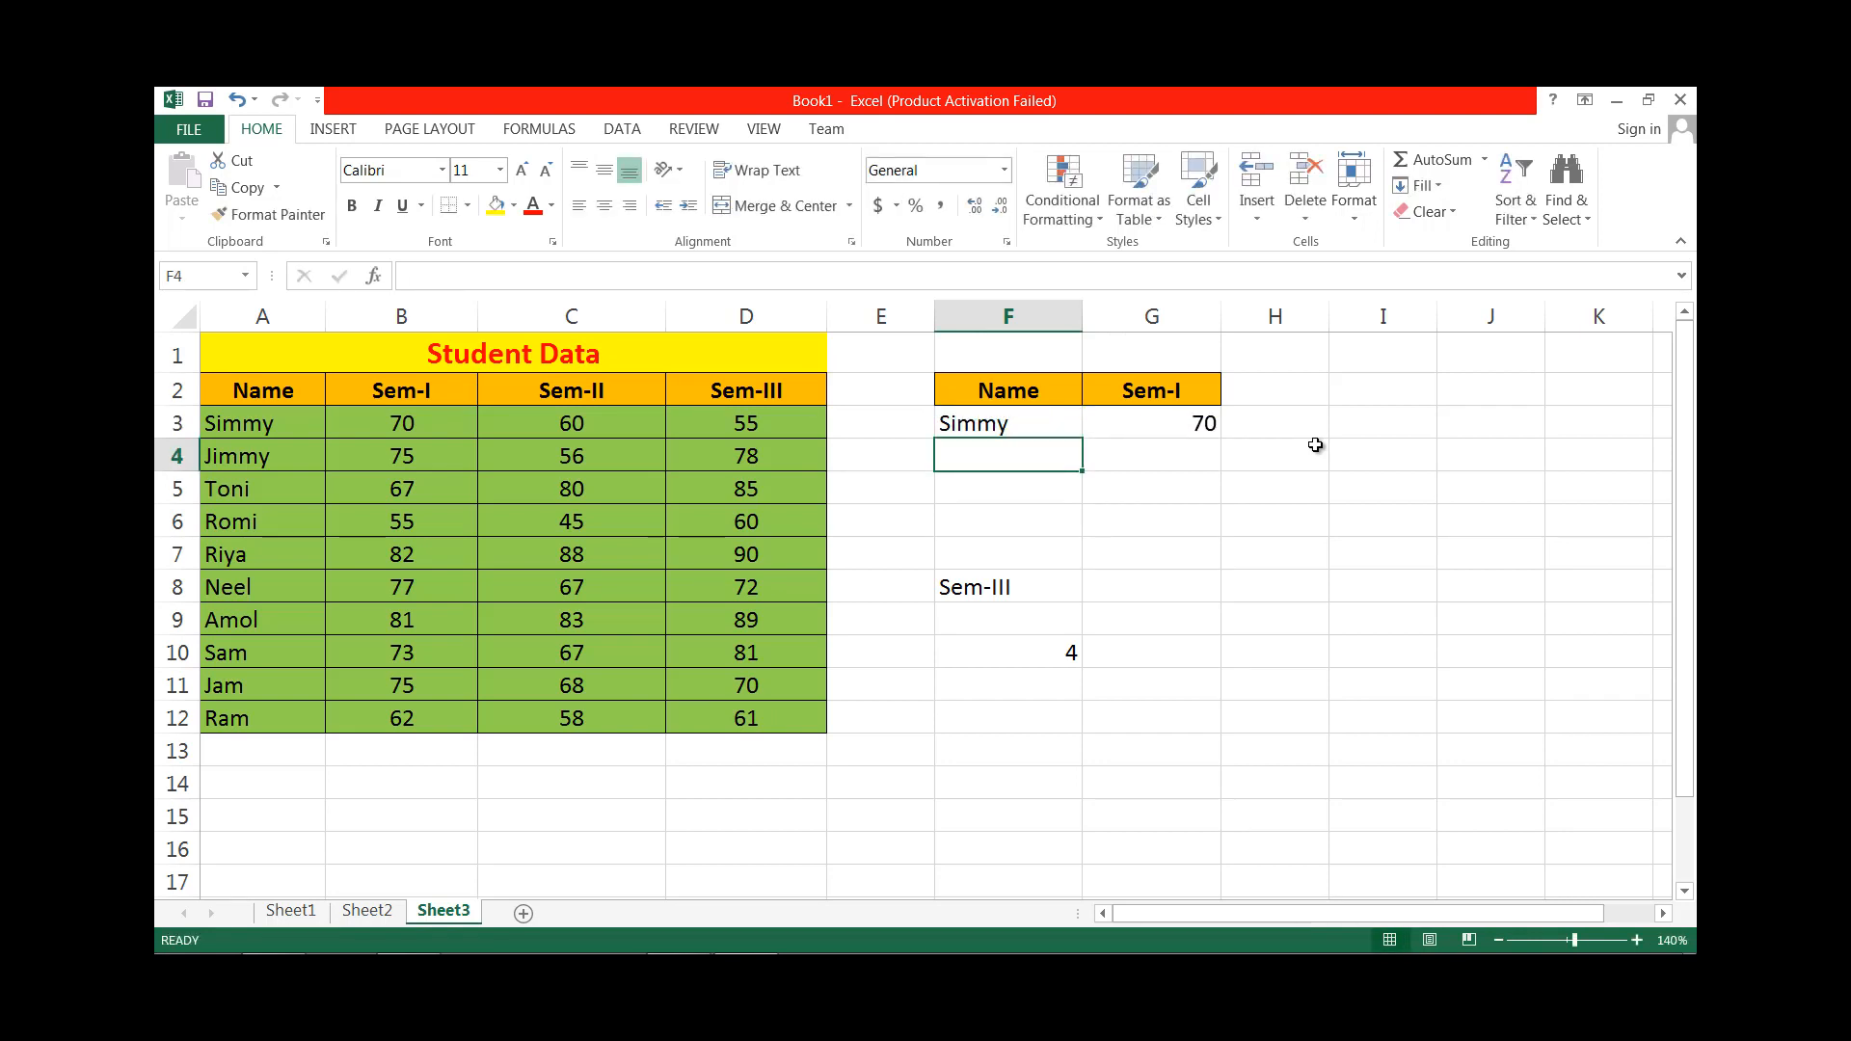
pyautogui.press('Up')
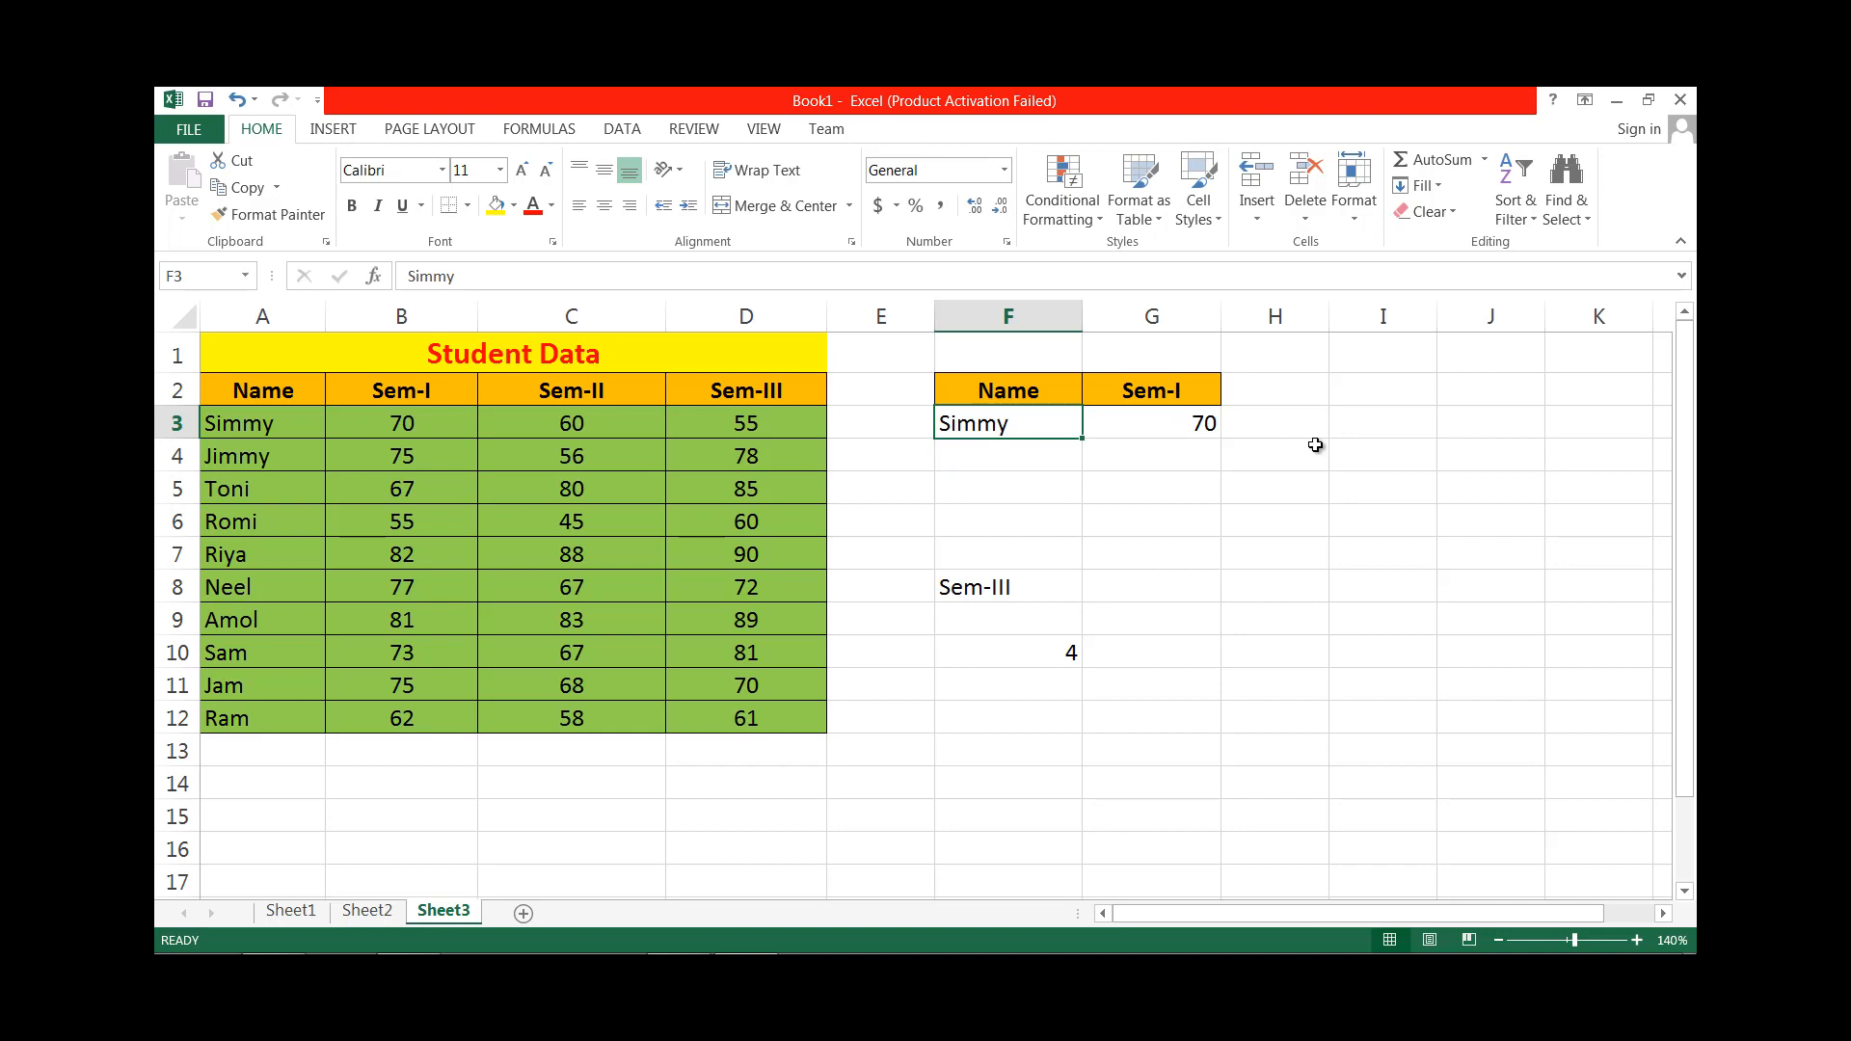
pyautogui.write('Toni')
pyautogui.press('Return')
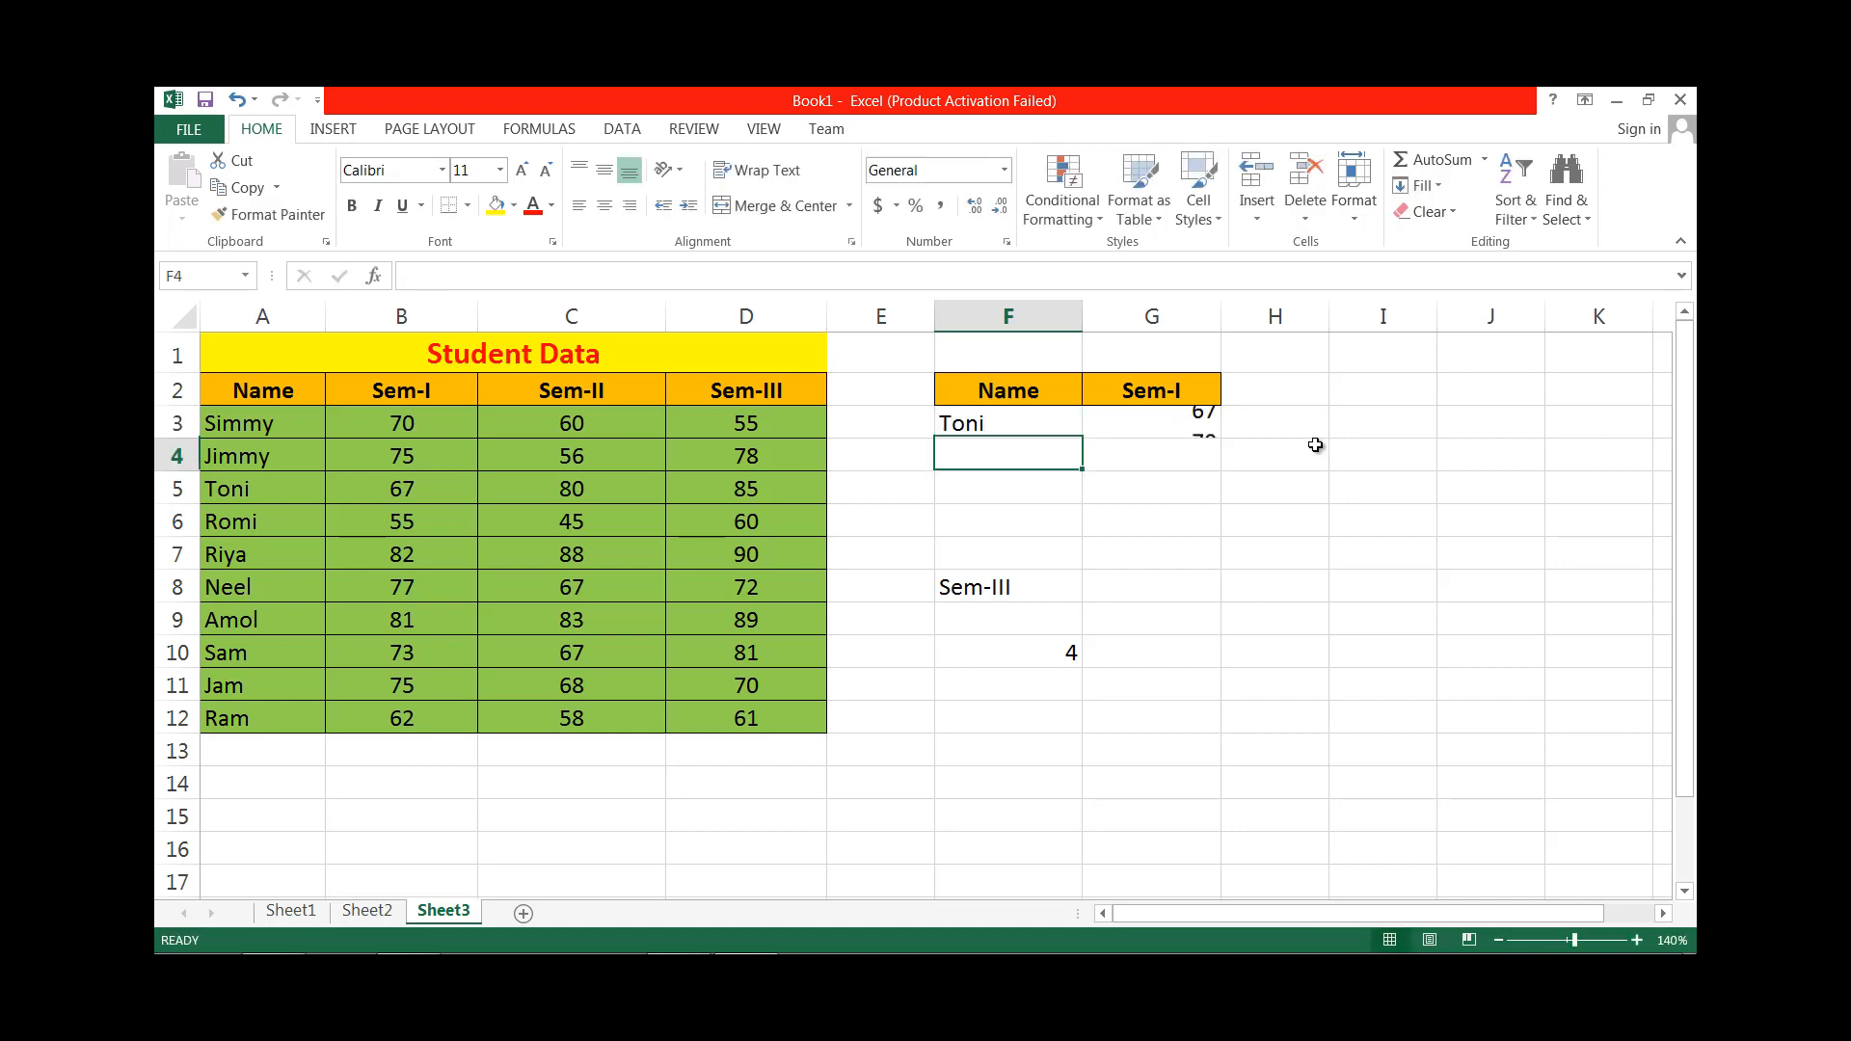
pyautogui.press('Up')
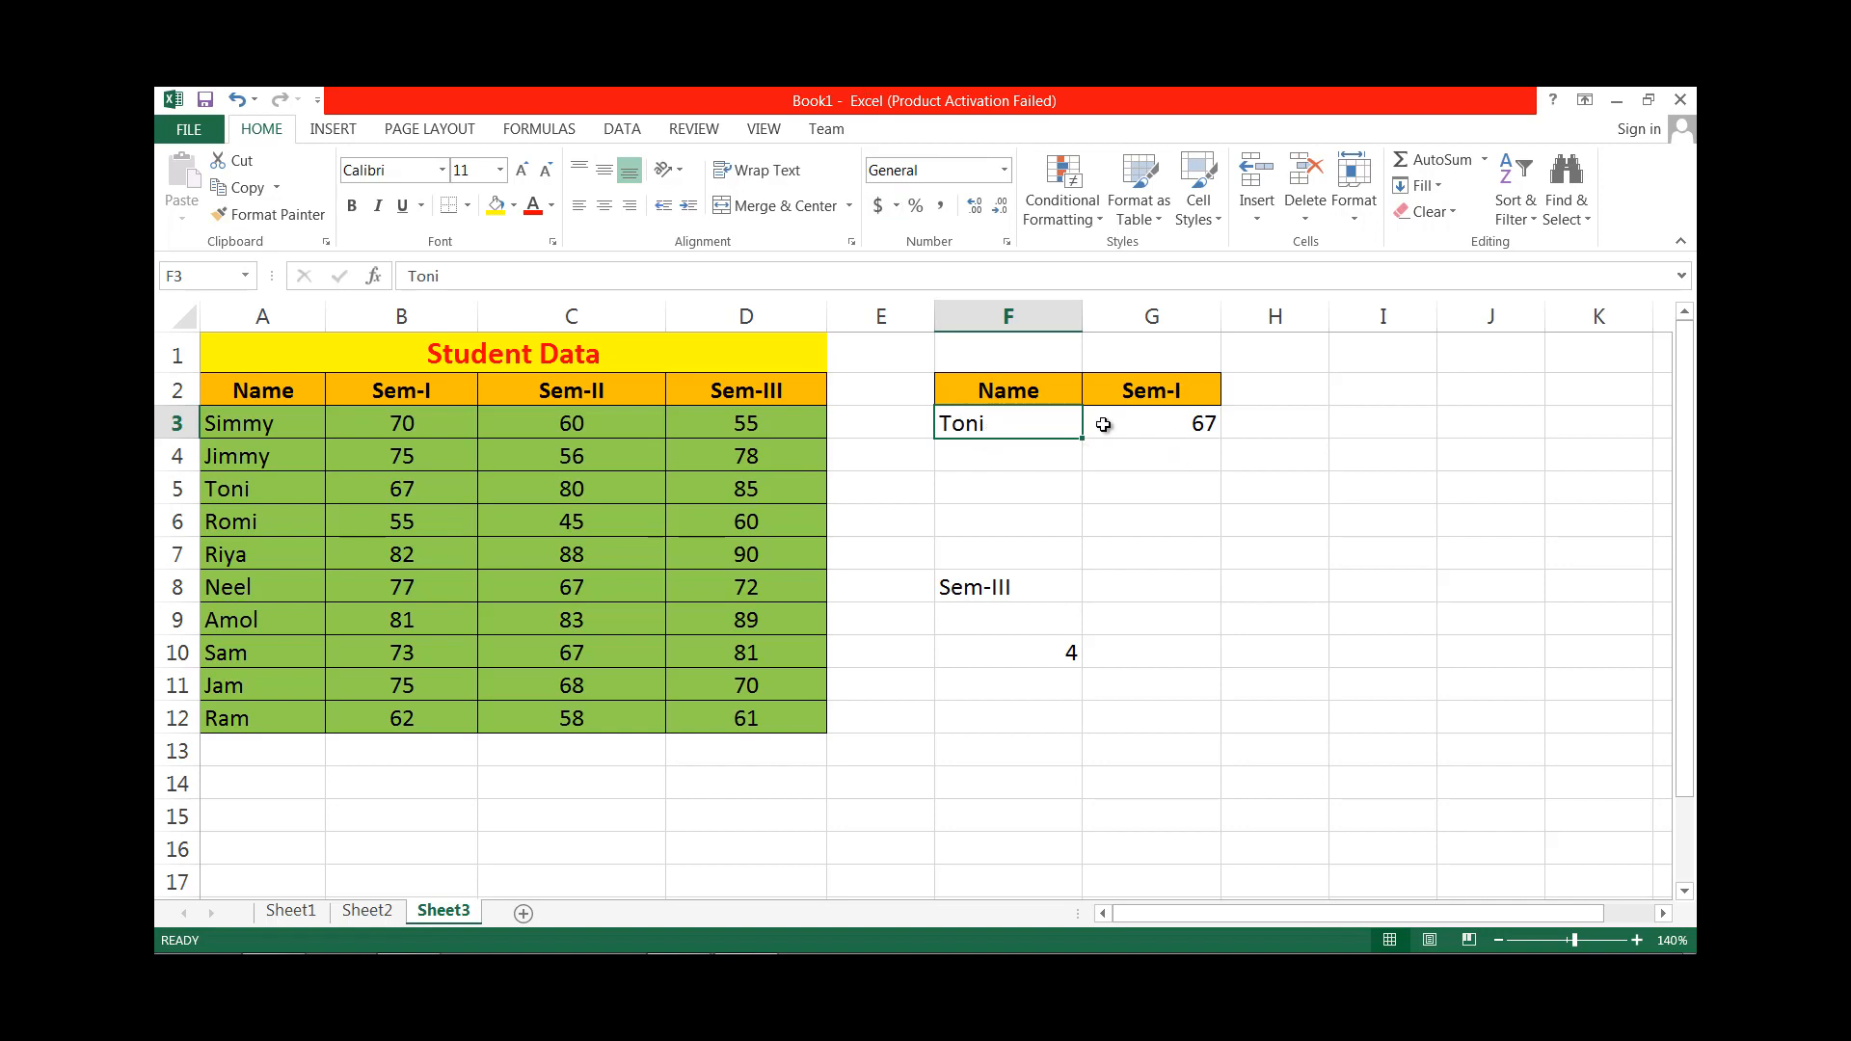
pyautogui.click(1165, 425)
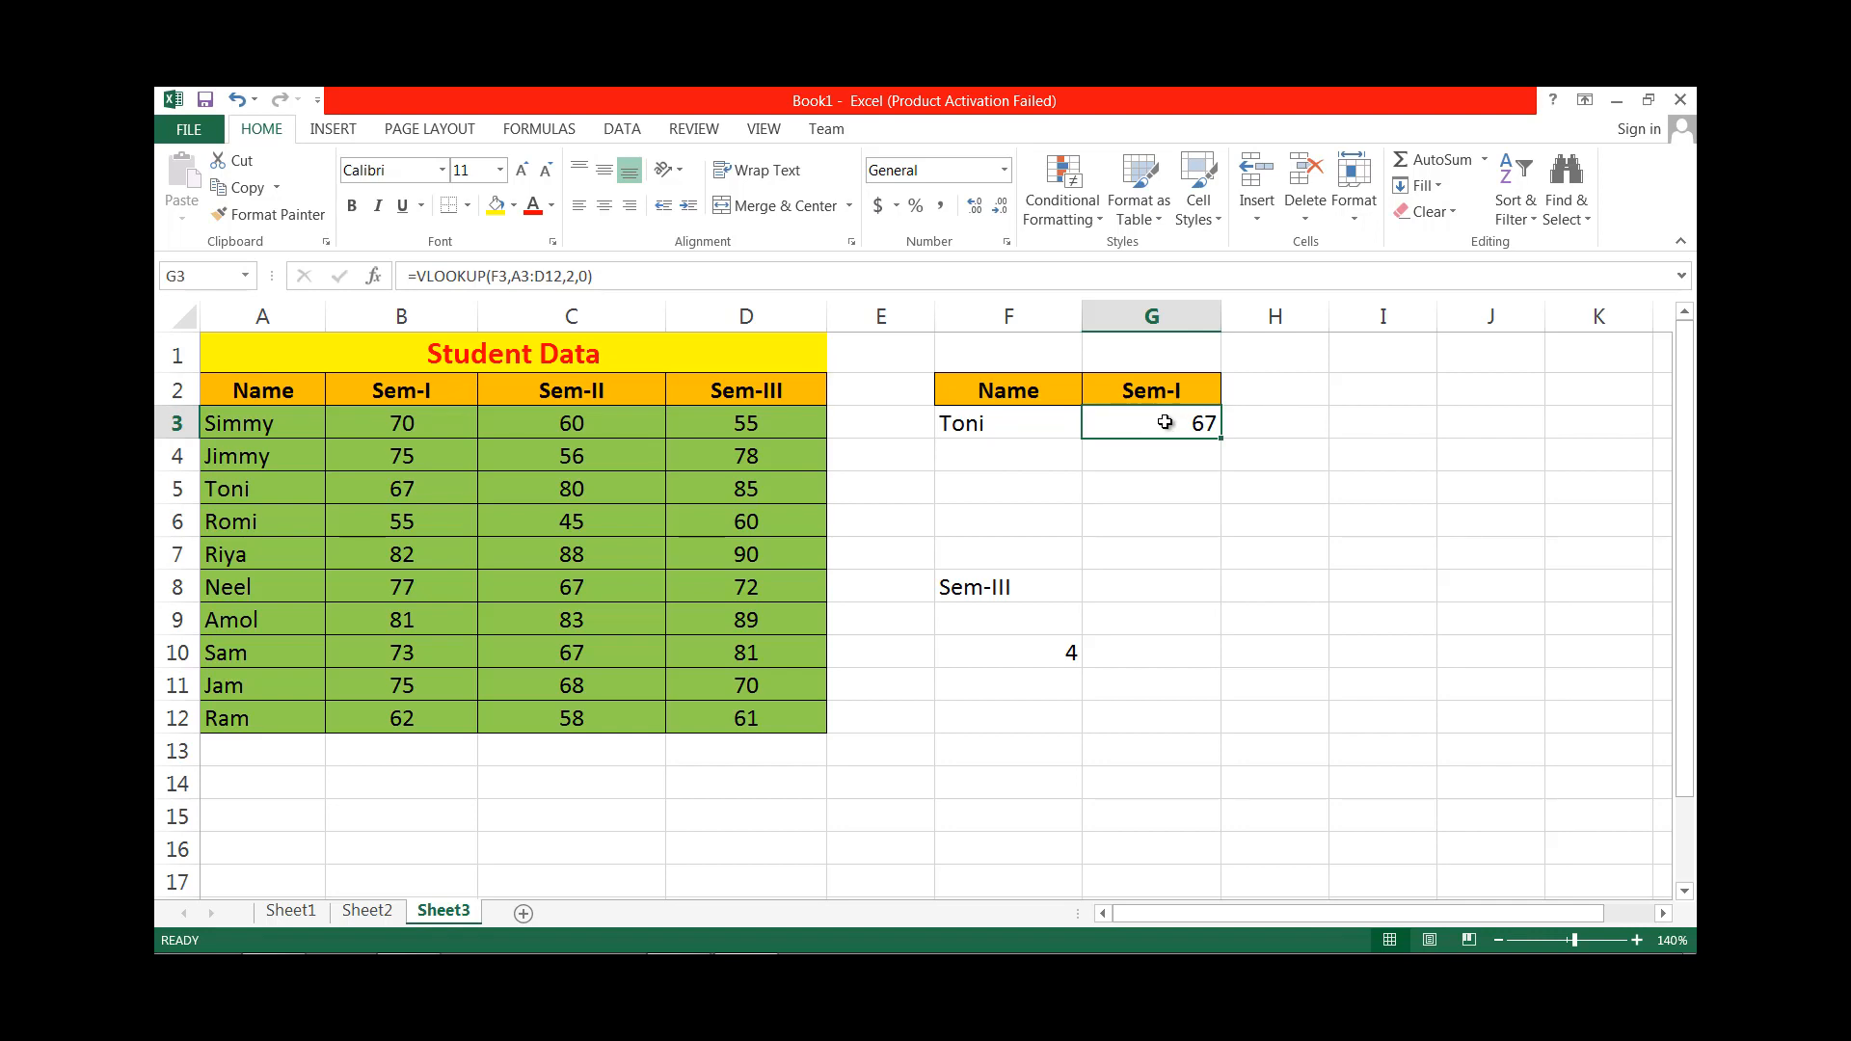
pyautogui.click(1165, 397)
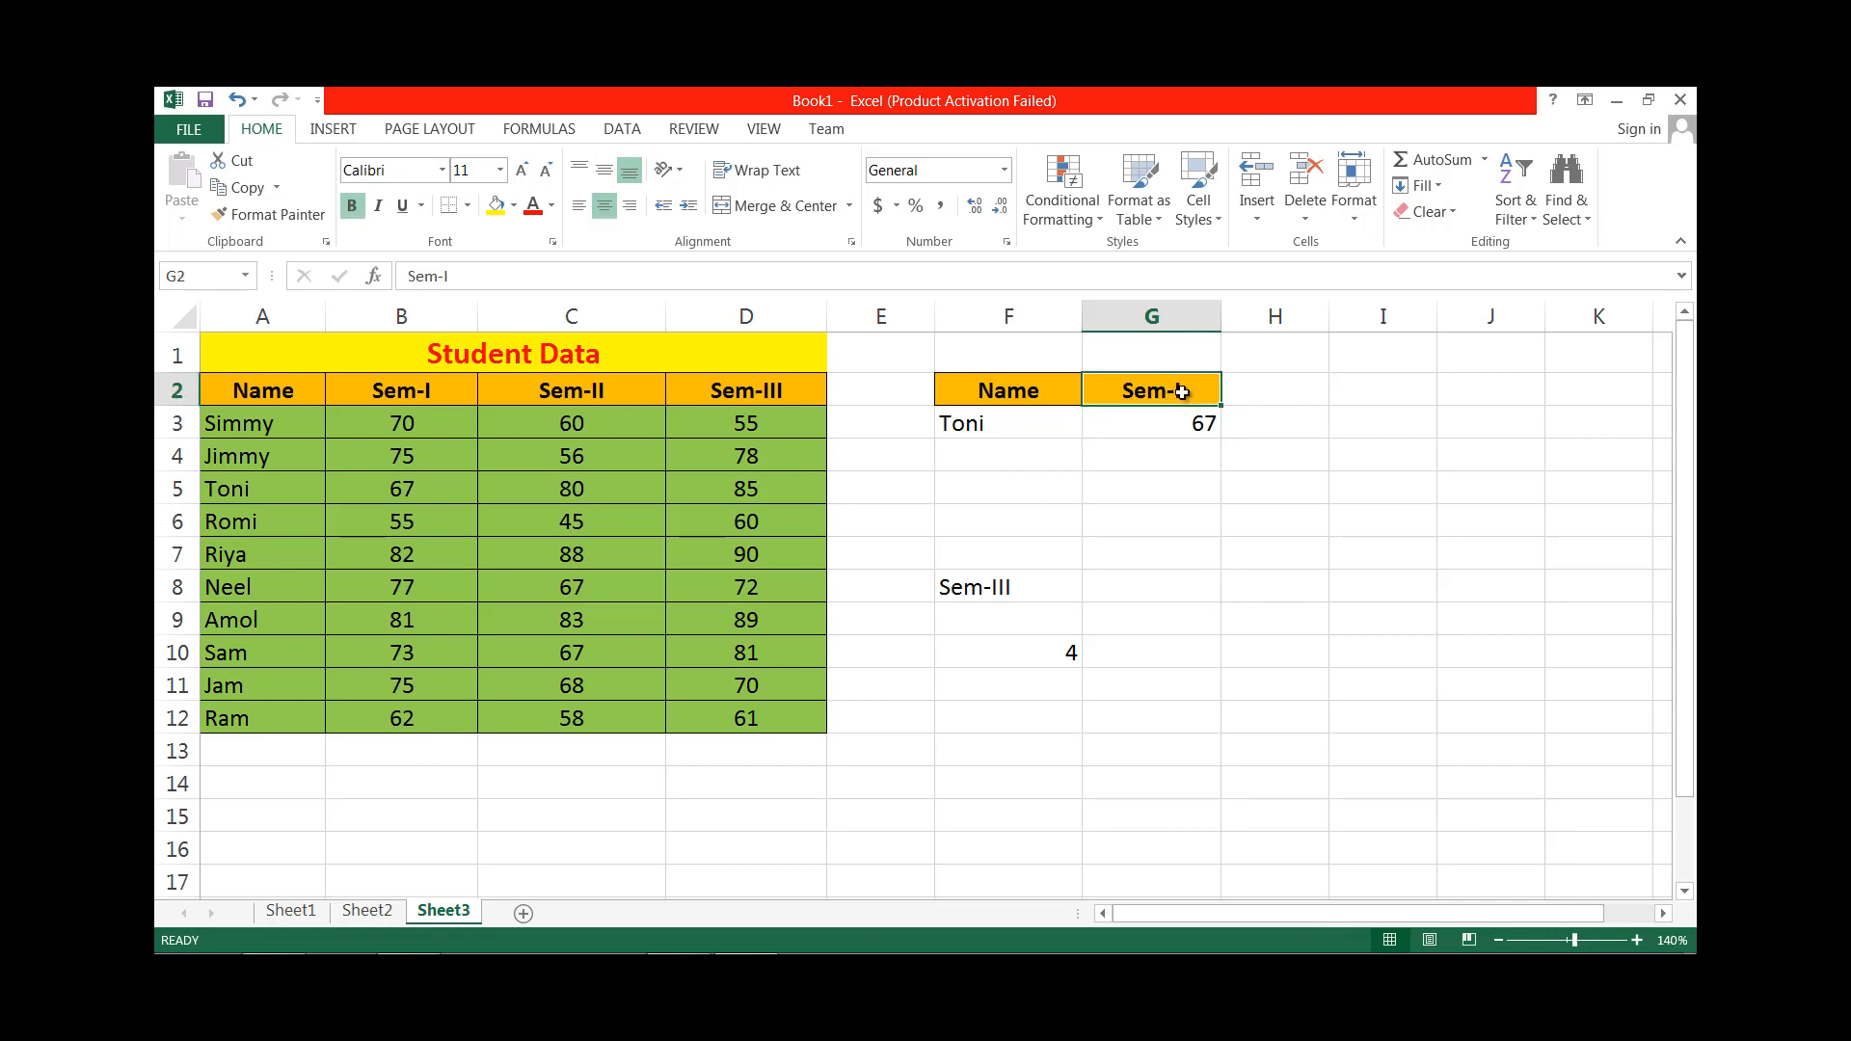
pyautogui.doubleClick(1182, 392)
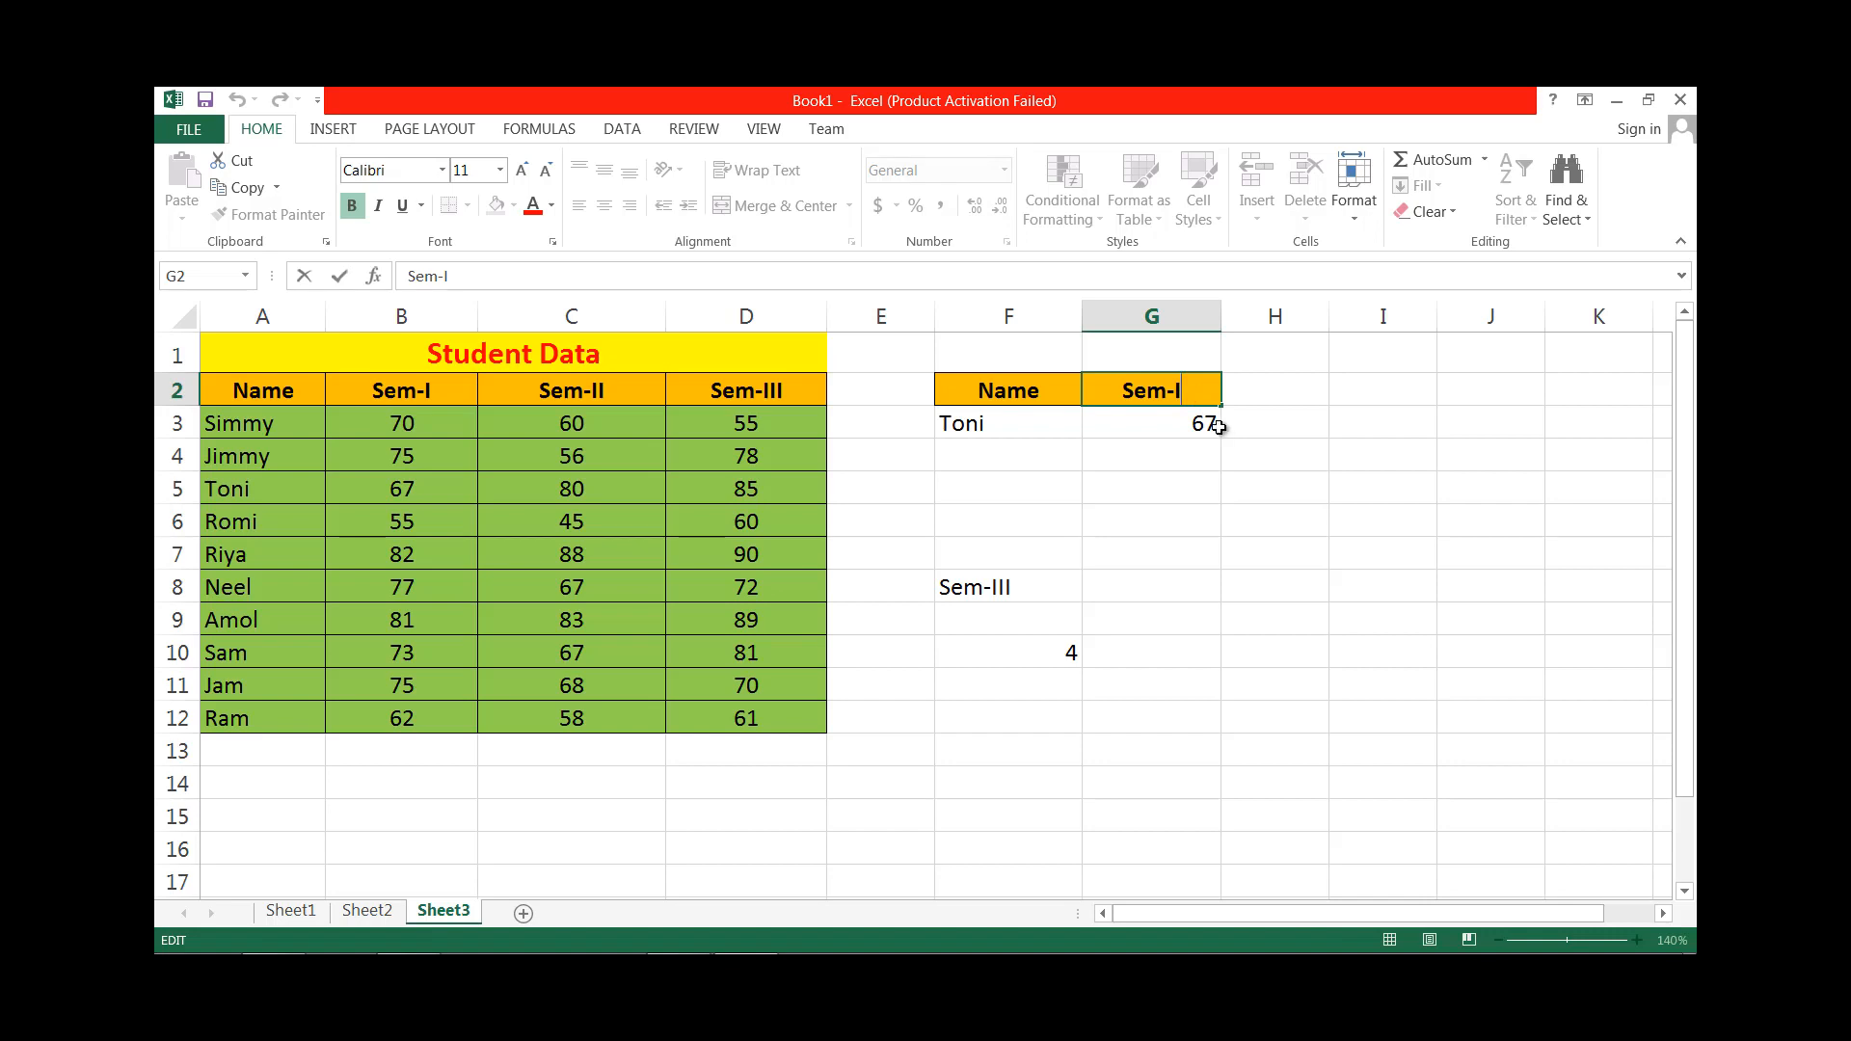
pyautogui.click(1195, 422)
pyautogui.click(1189, 392)
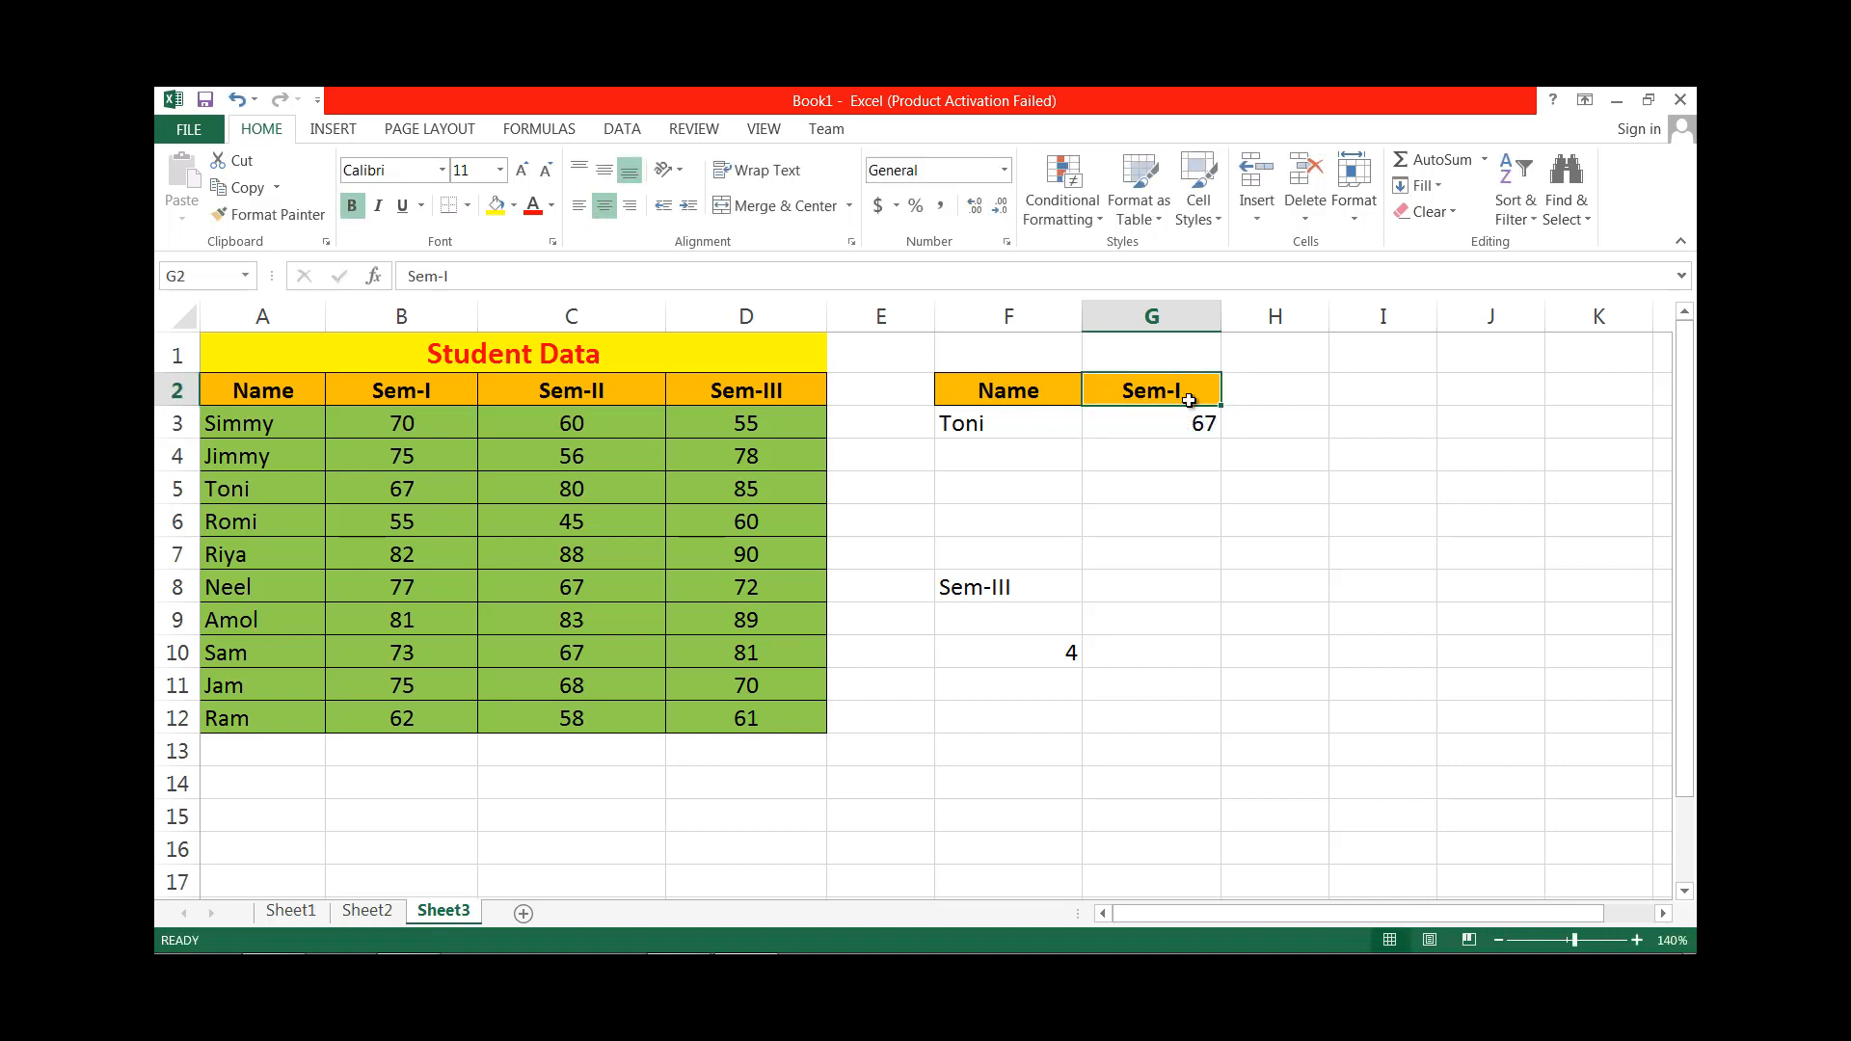
# Replace the fixed column index 2 in G3's VLOOKUP formula with MATCH(G2,A2:D2,0).
pyautogui.click(1187, 424)
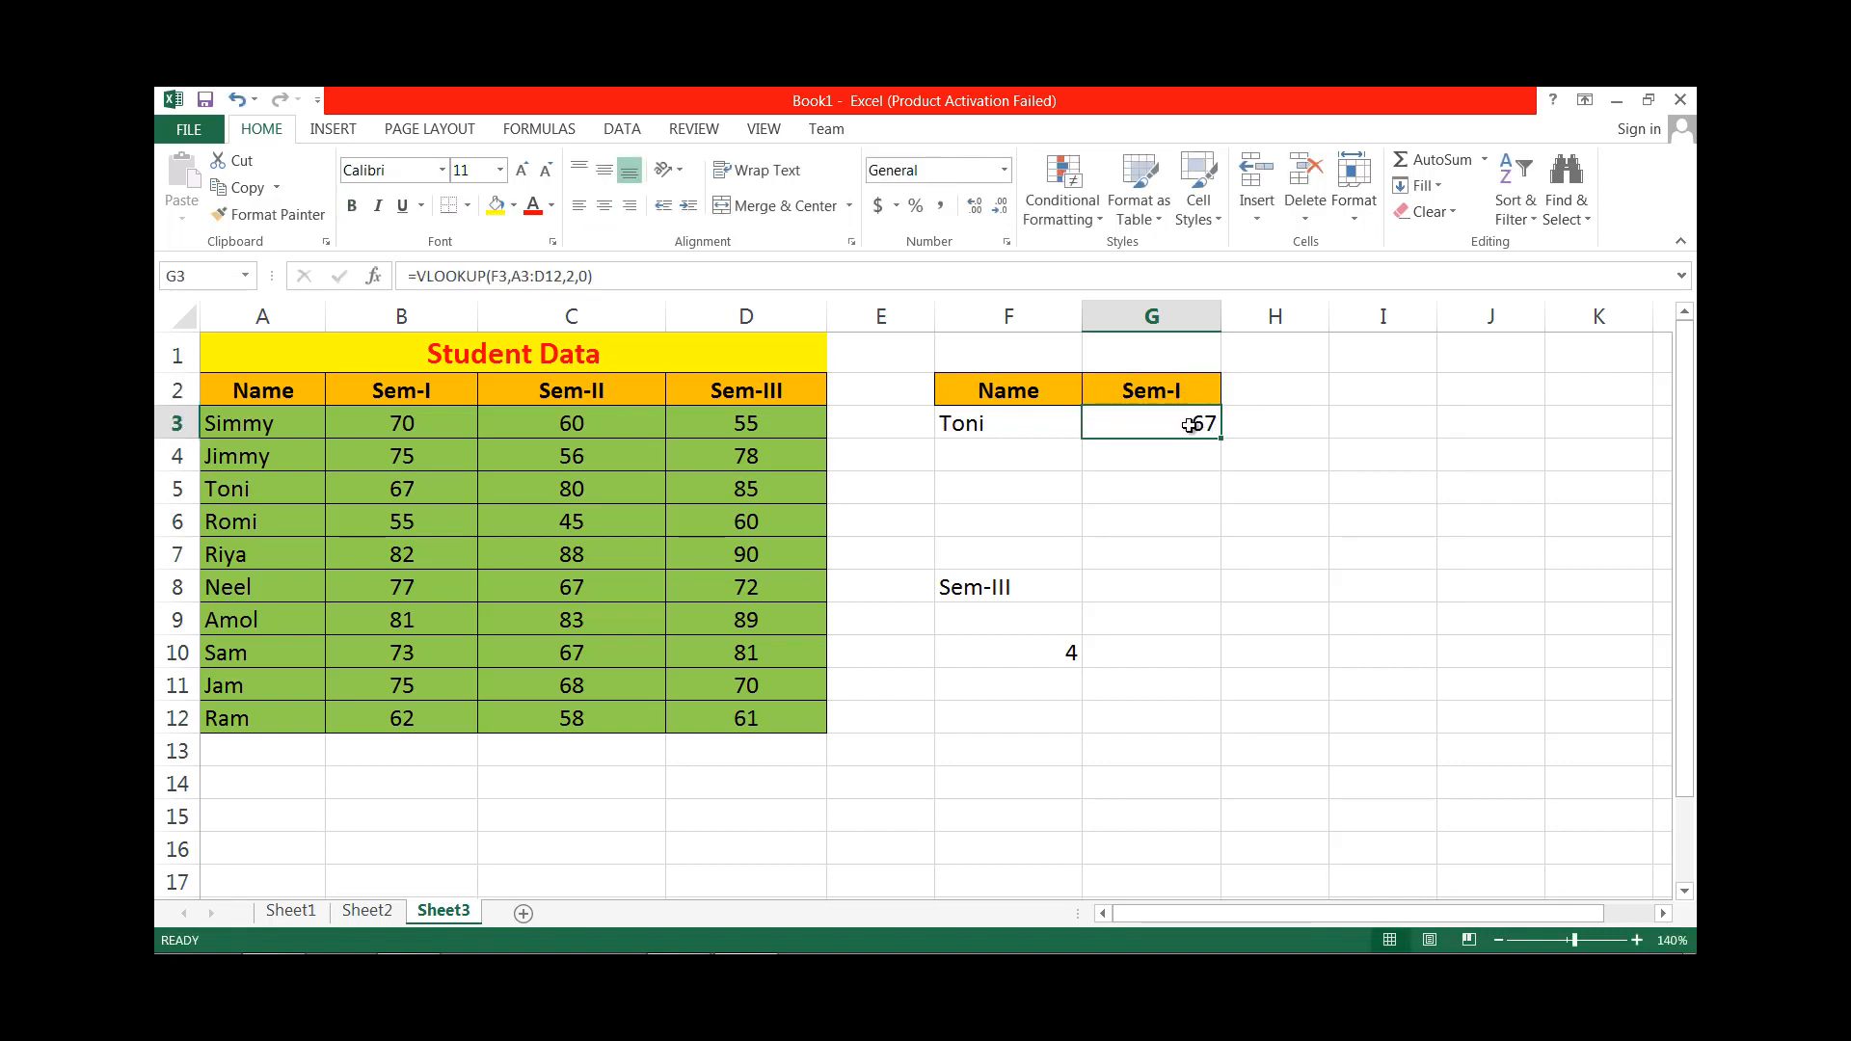
pyautogui.doubleClick(1187, 424)
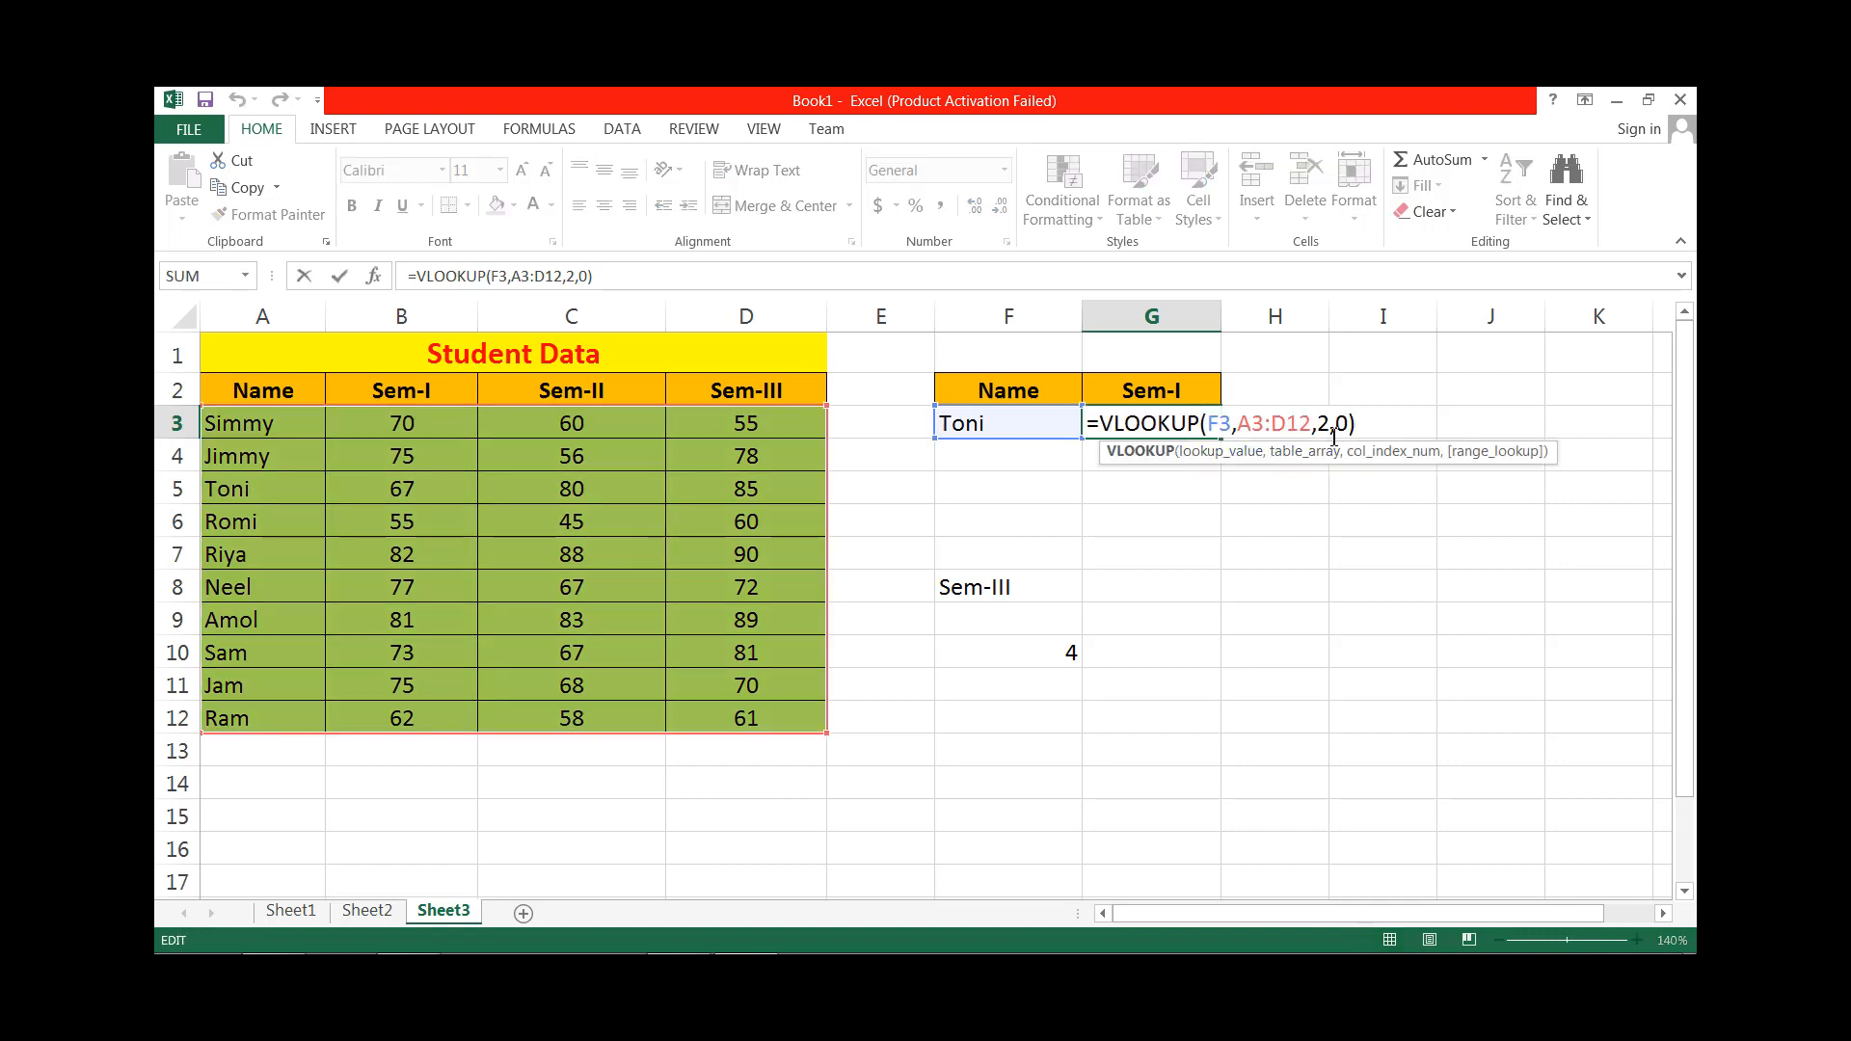
pyautogui.doubleClick(1326, 426)
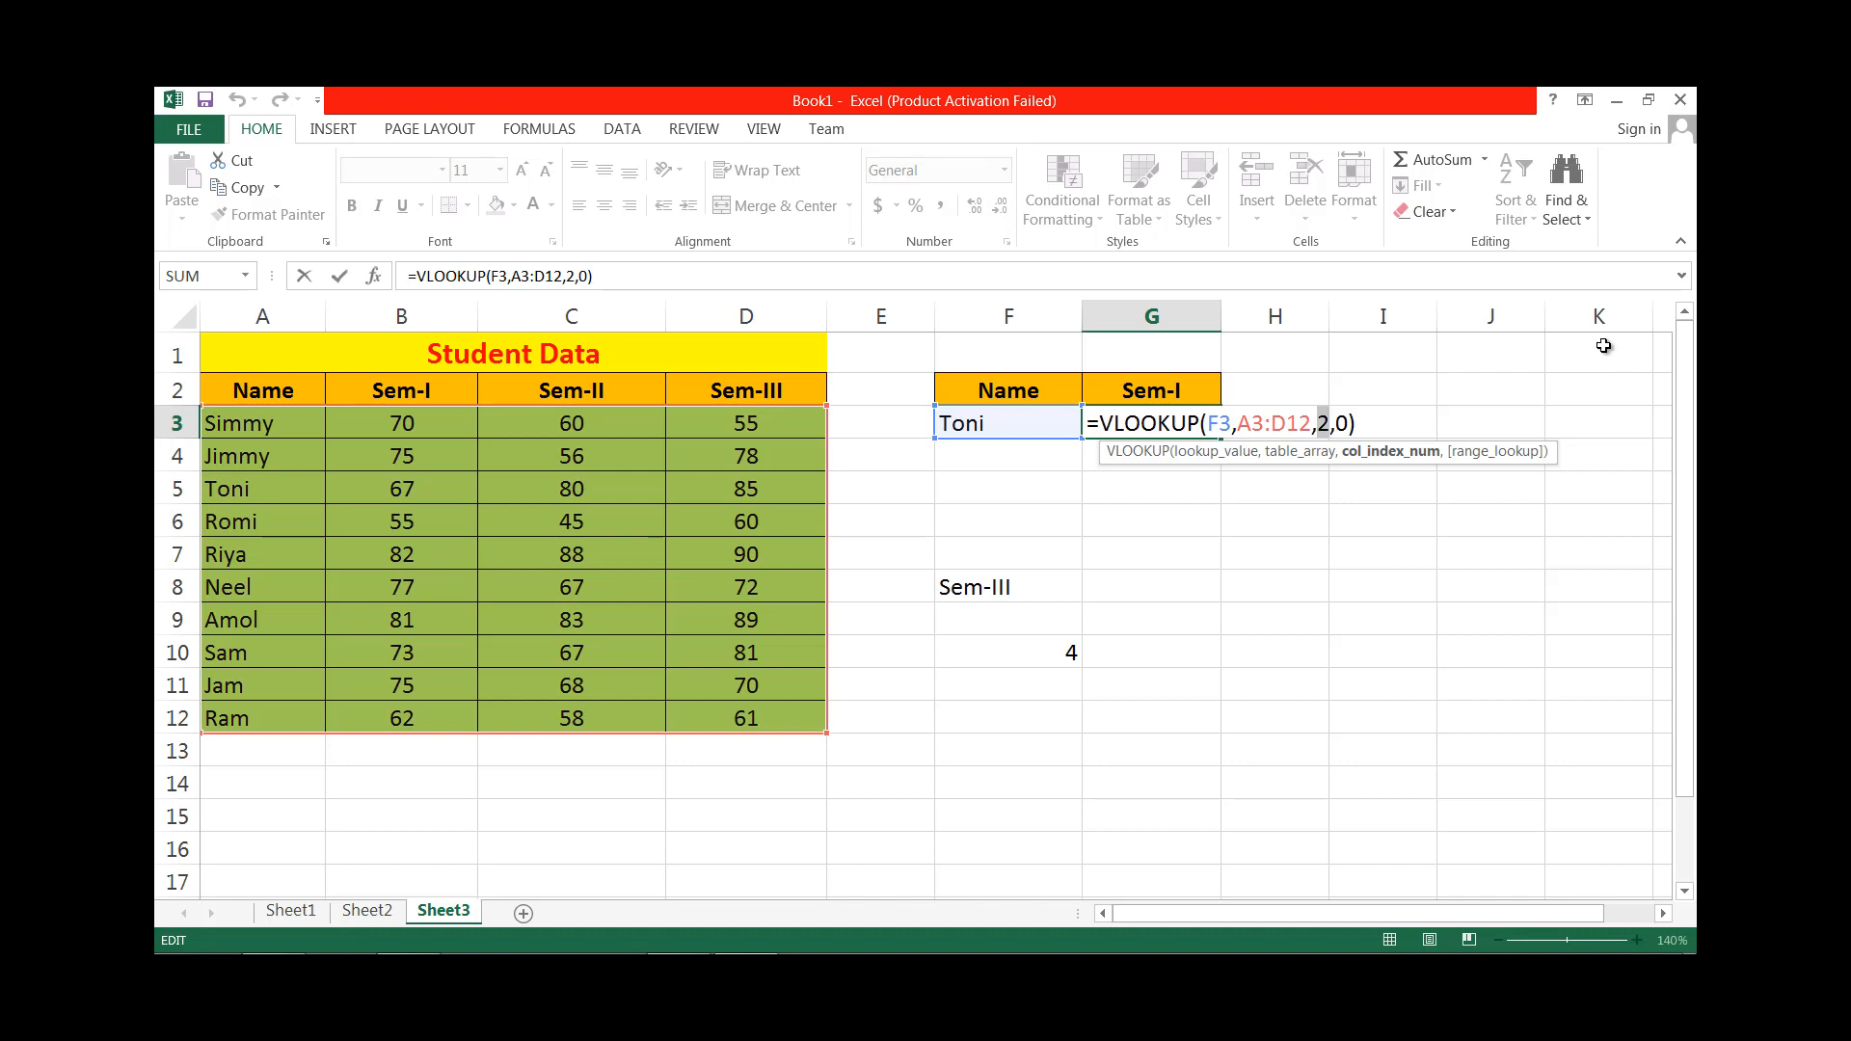
pyautogui.write('match')
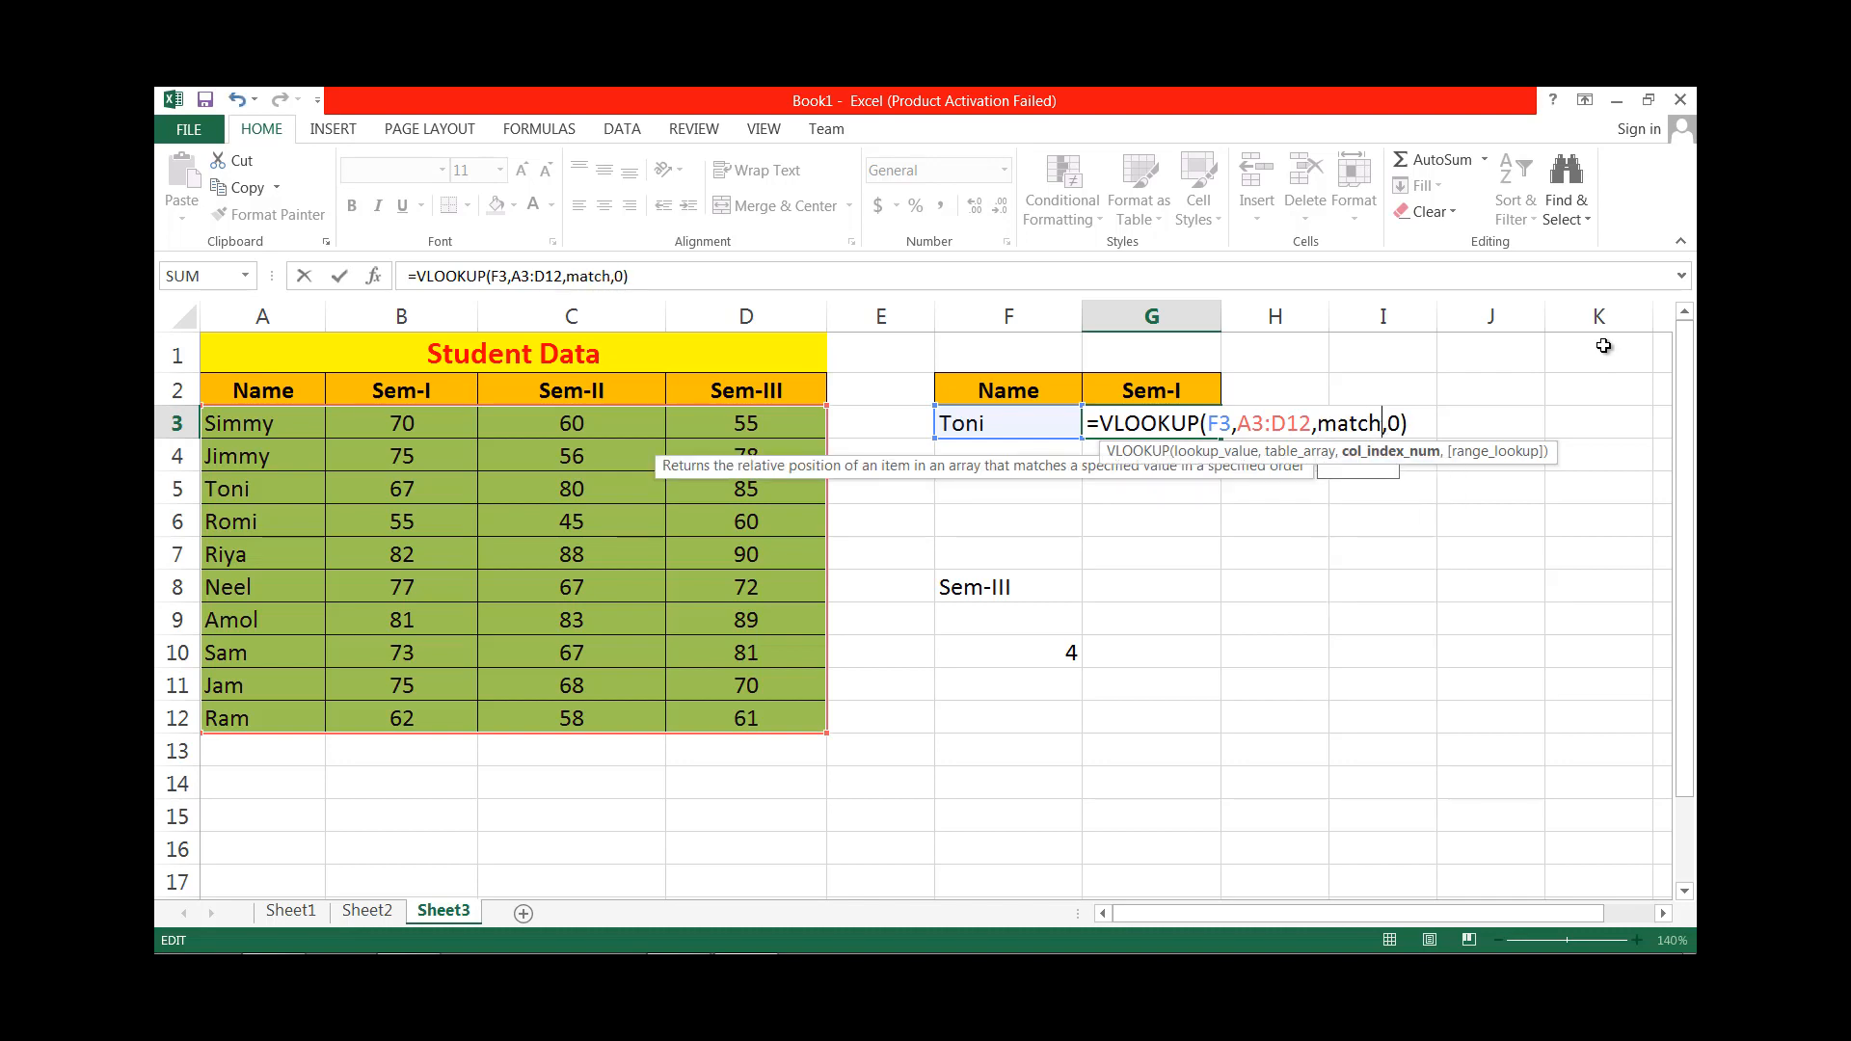
pyautogui.write('(')
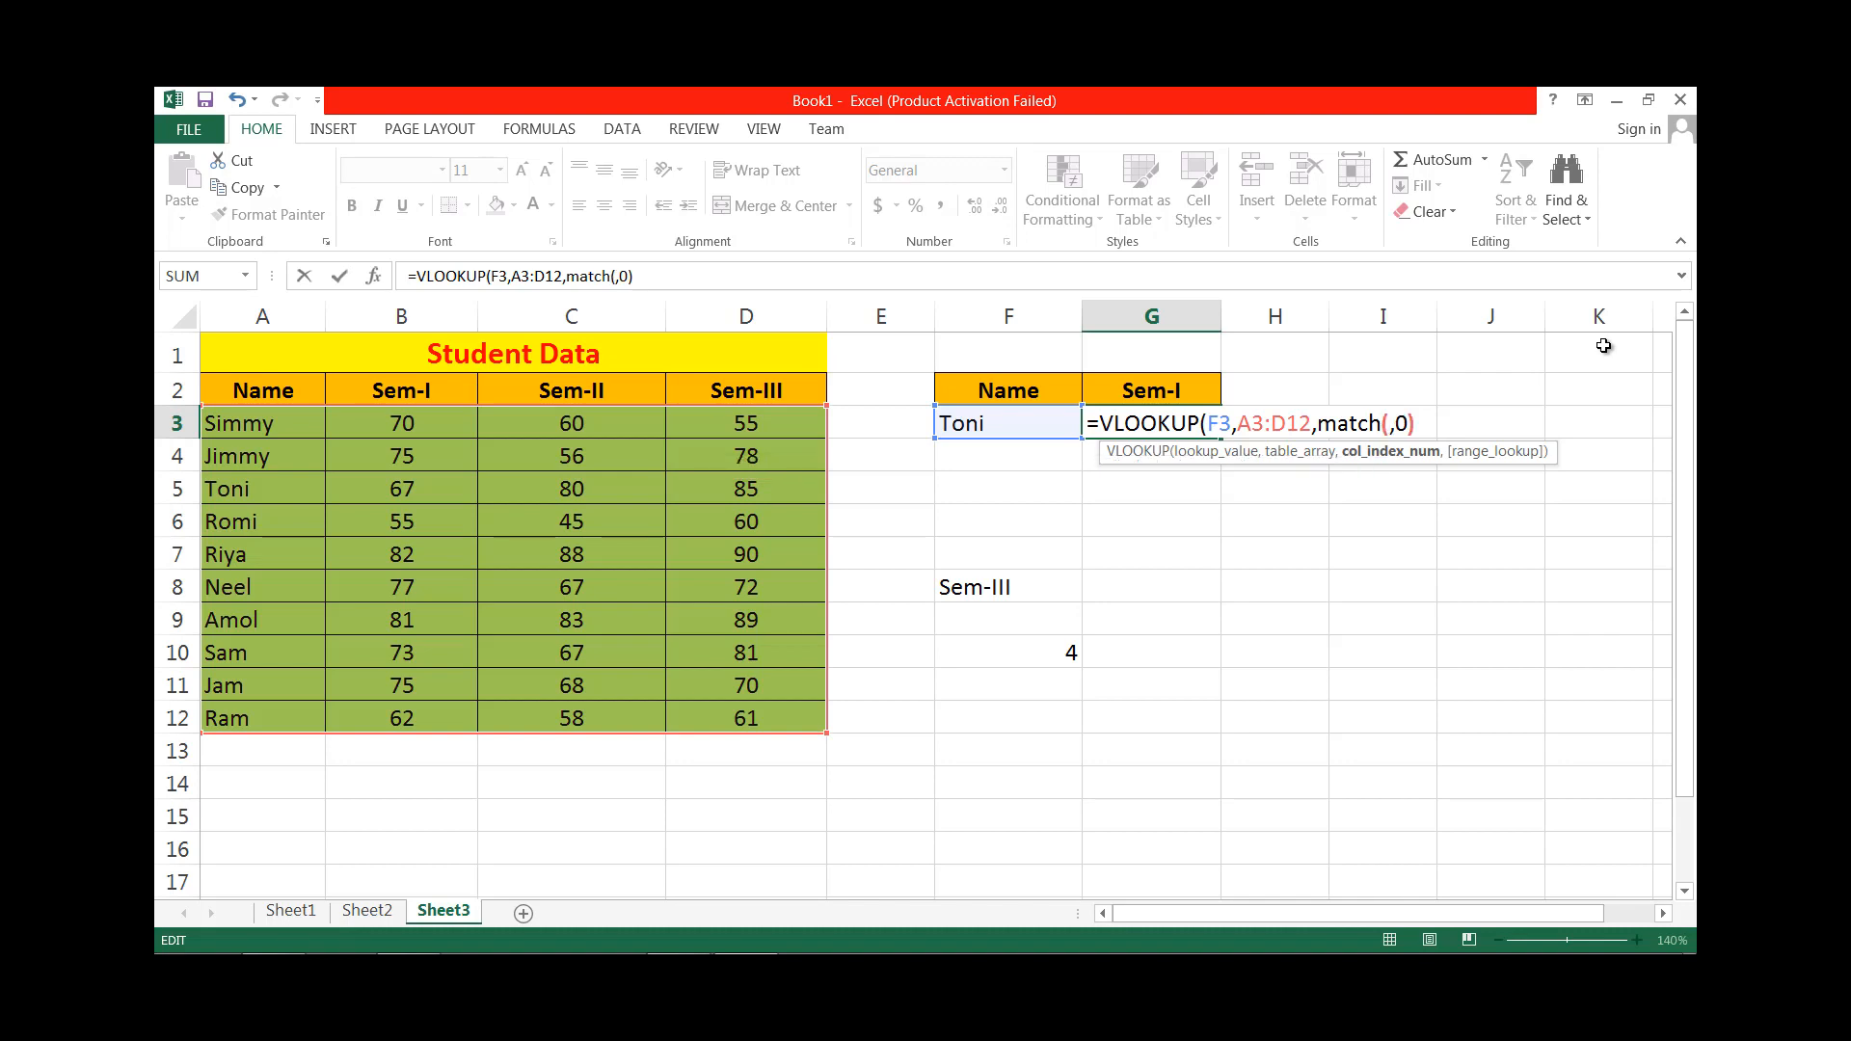
pyautogui.click(1175, 386)
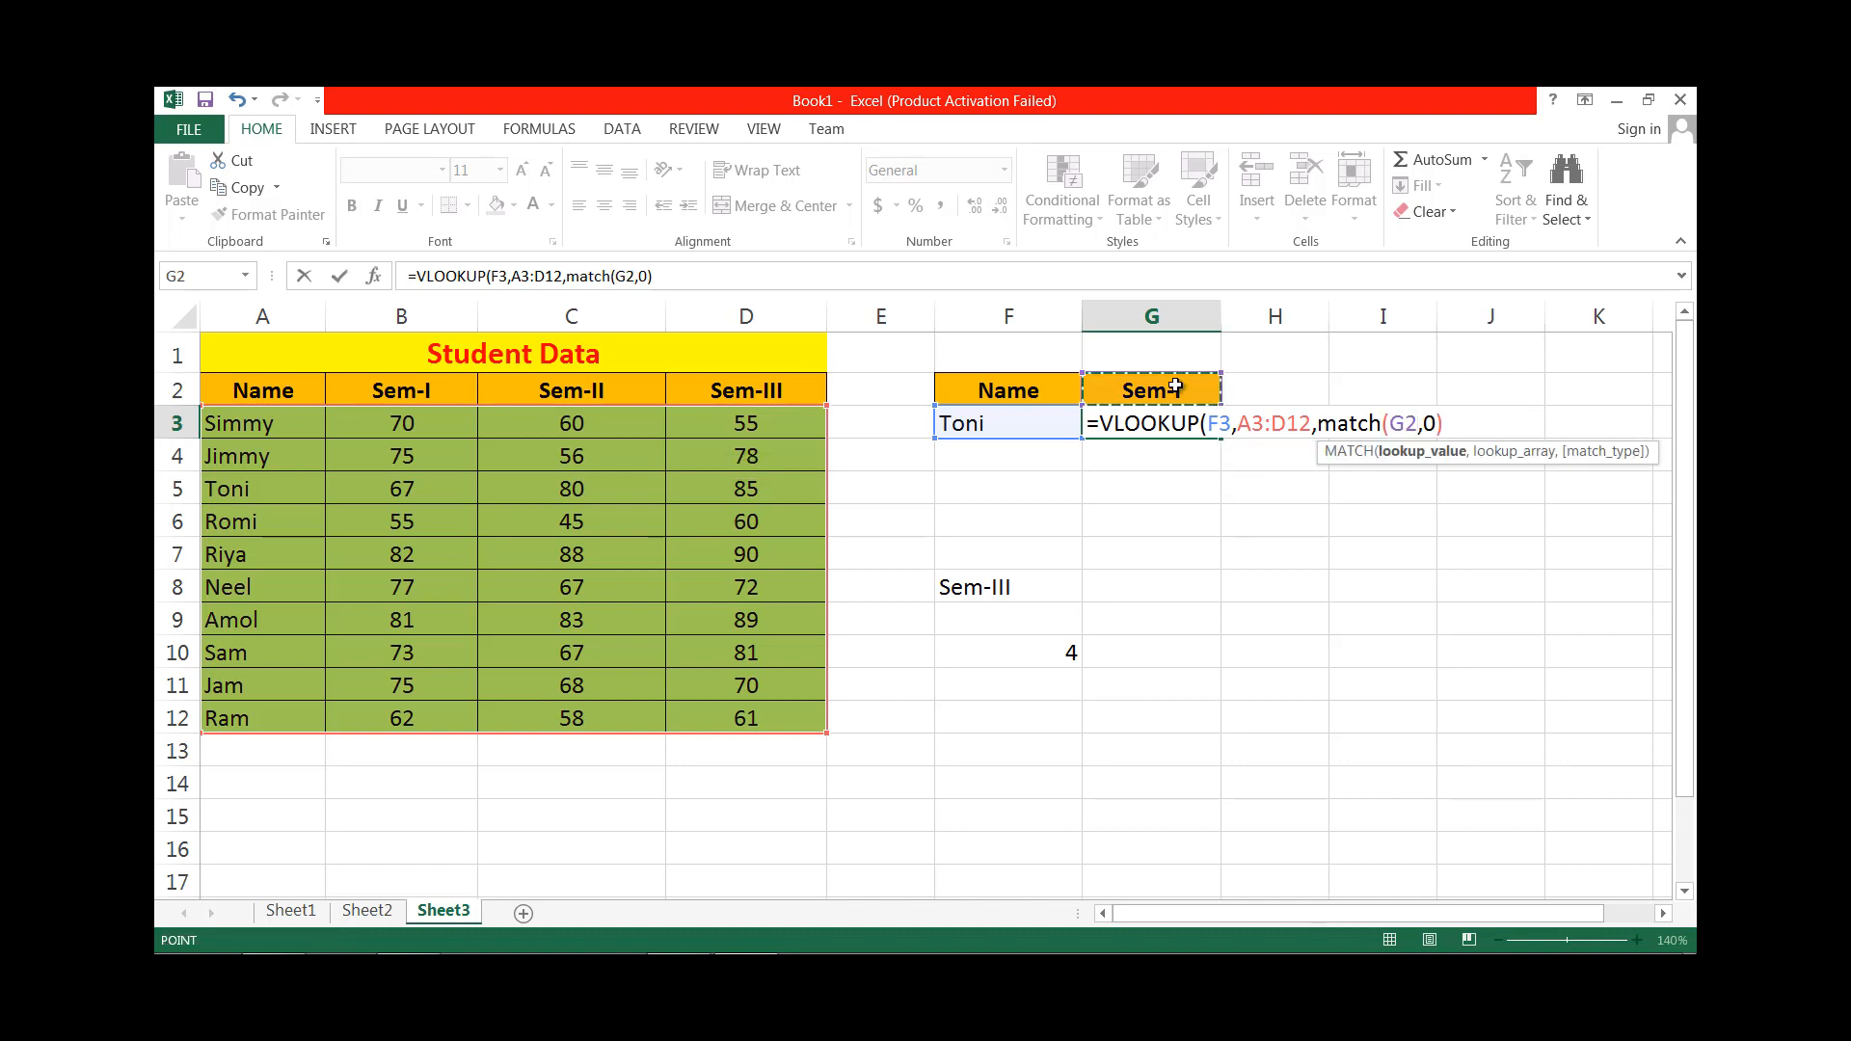
pyautogui.write(',')
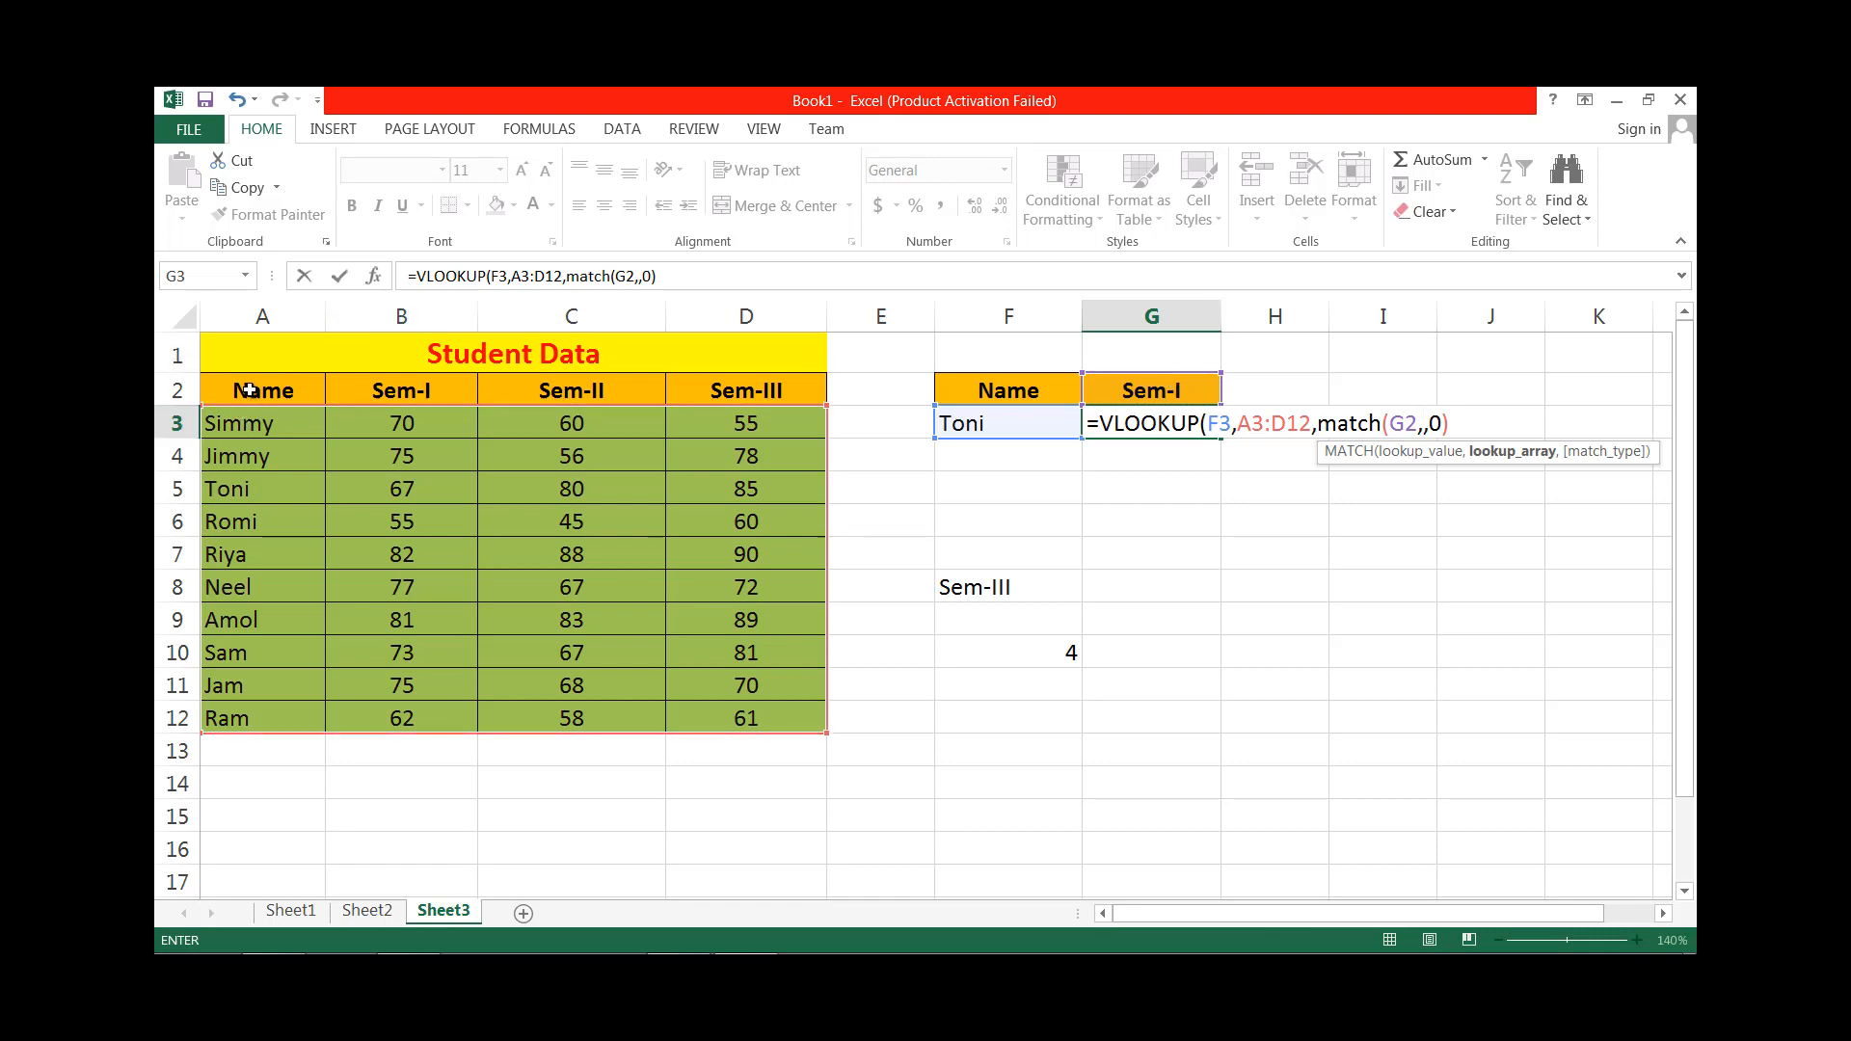
pyautogui.moveTo(250, 390); pyautogui.dragTo(760, 390)
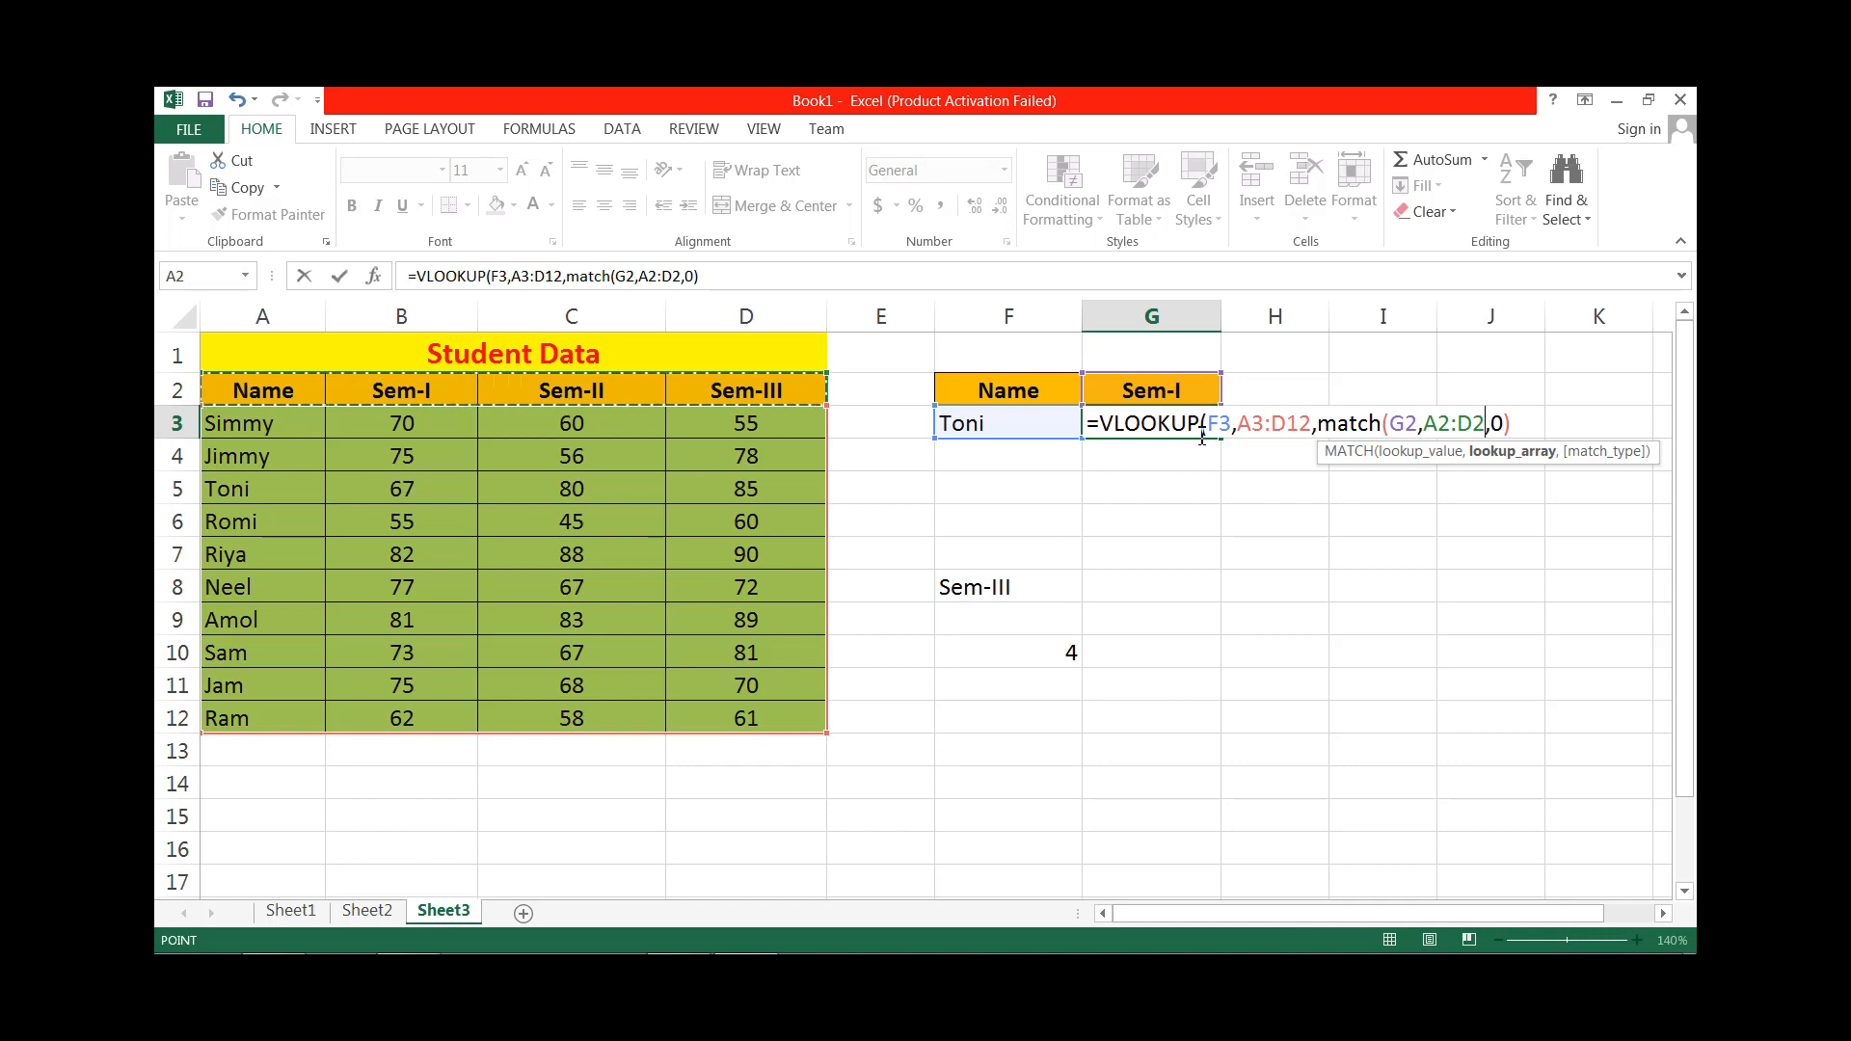
pyautogui.write(',')
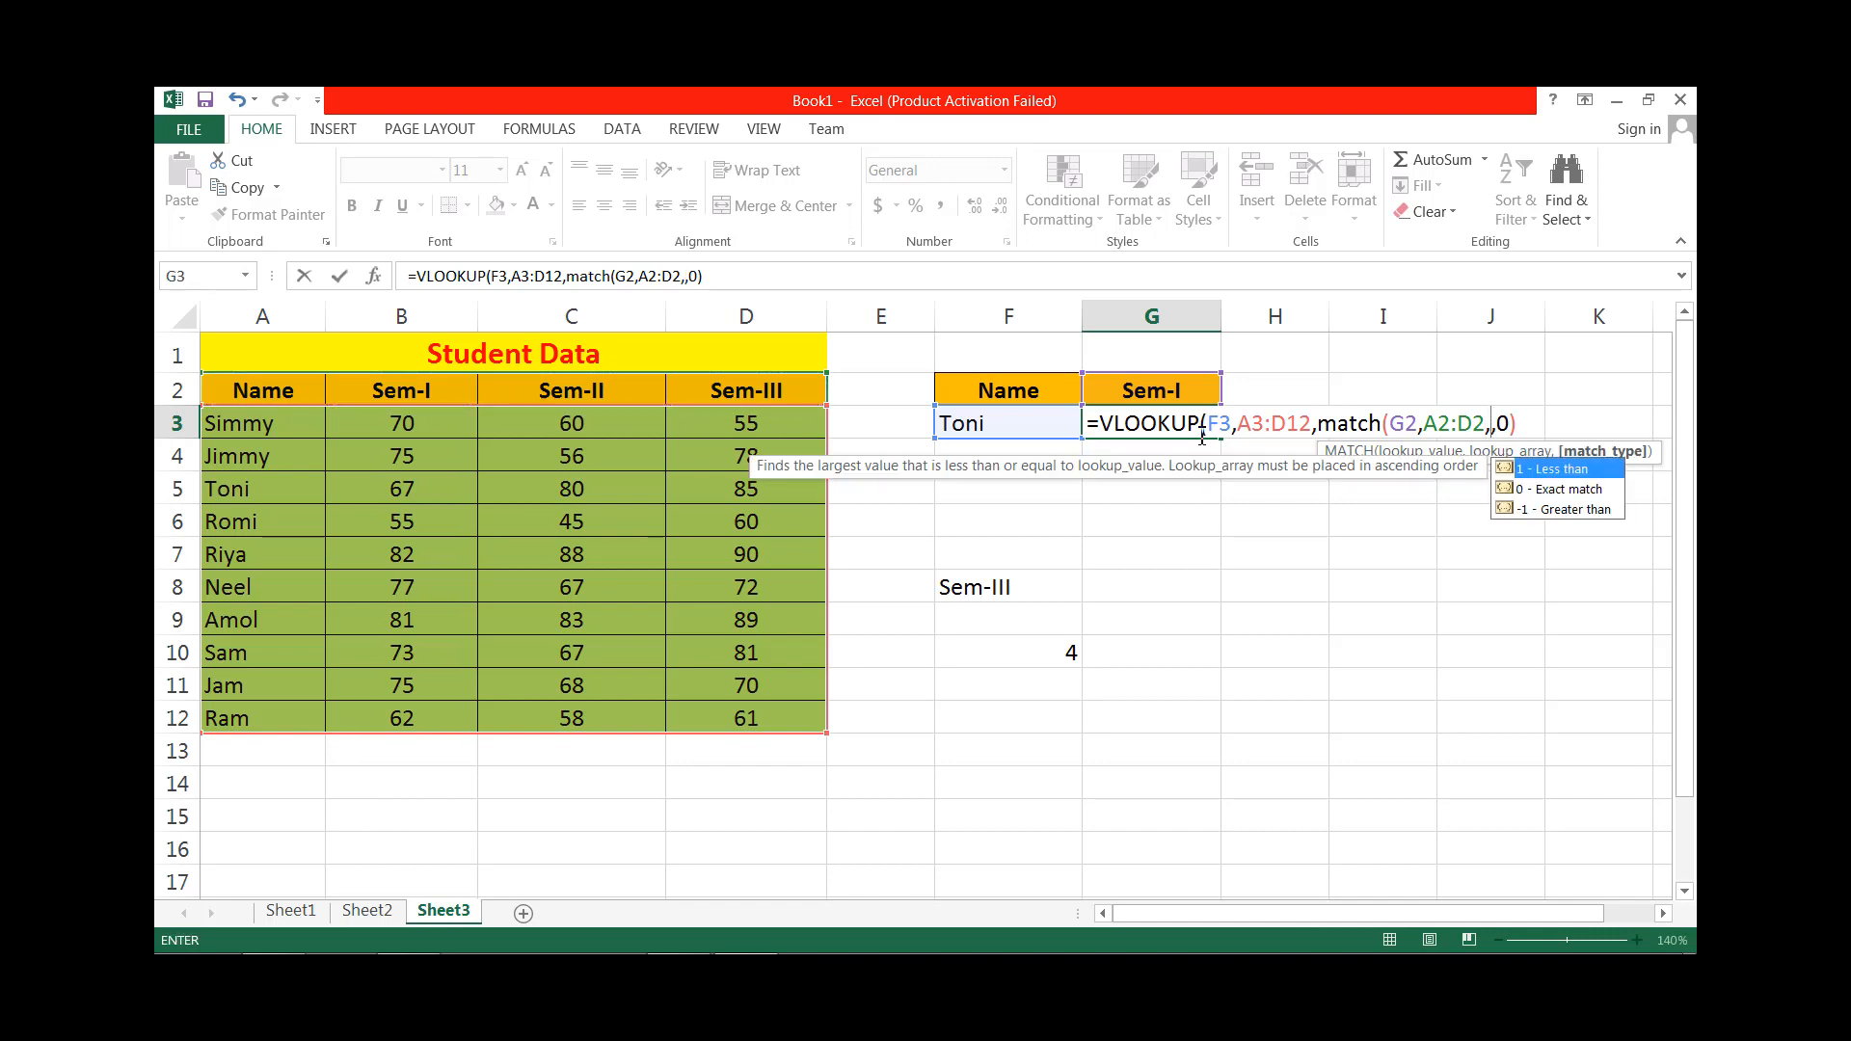
pyautogui.write('0)')
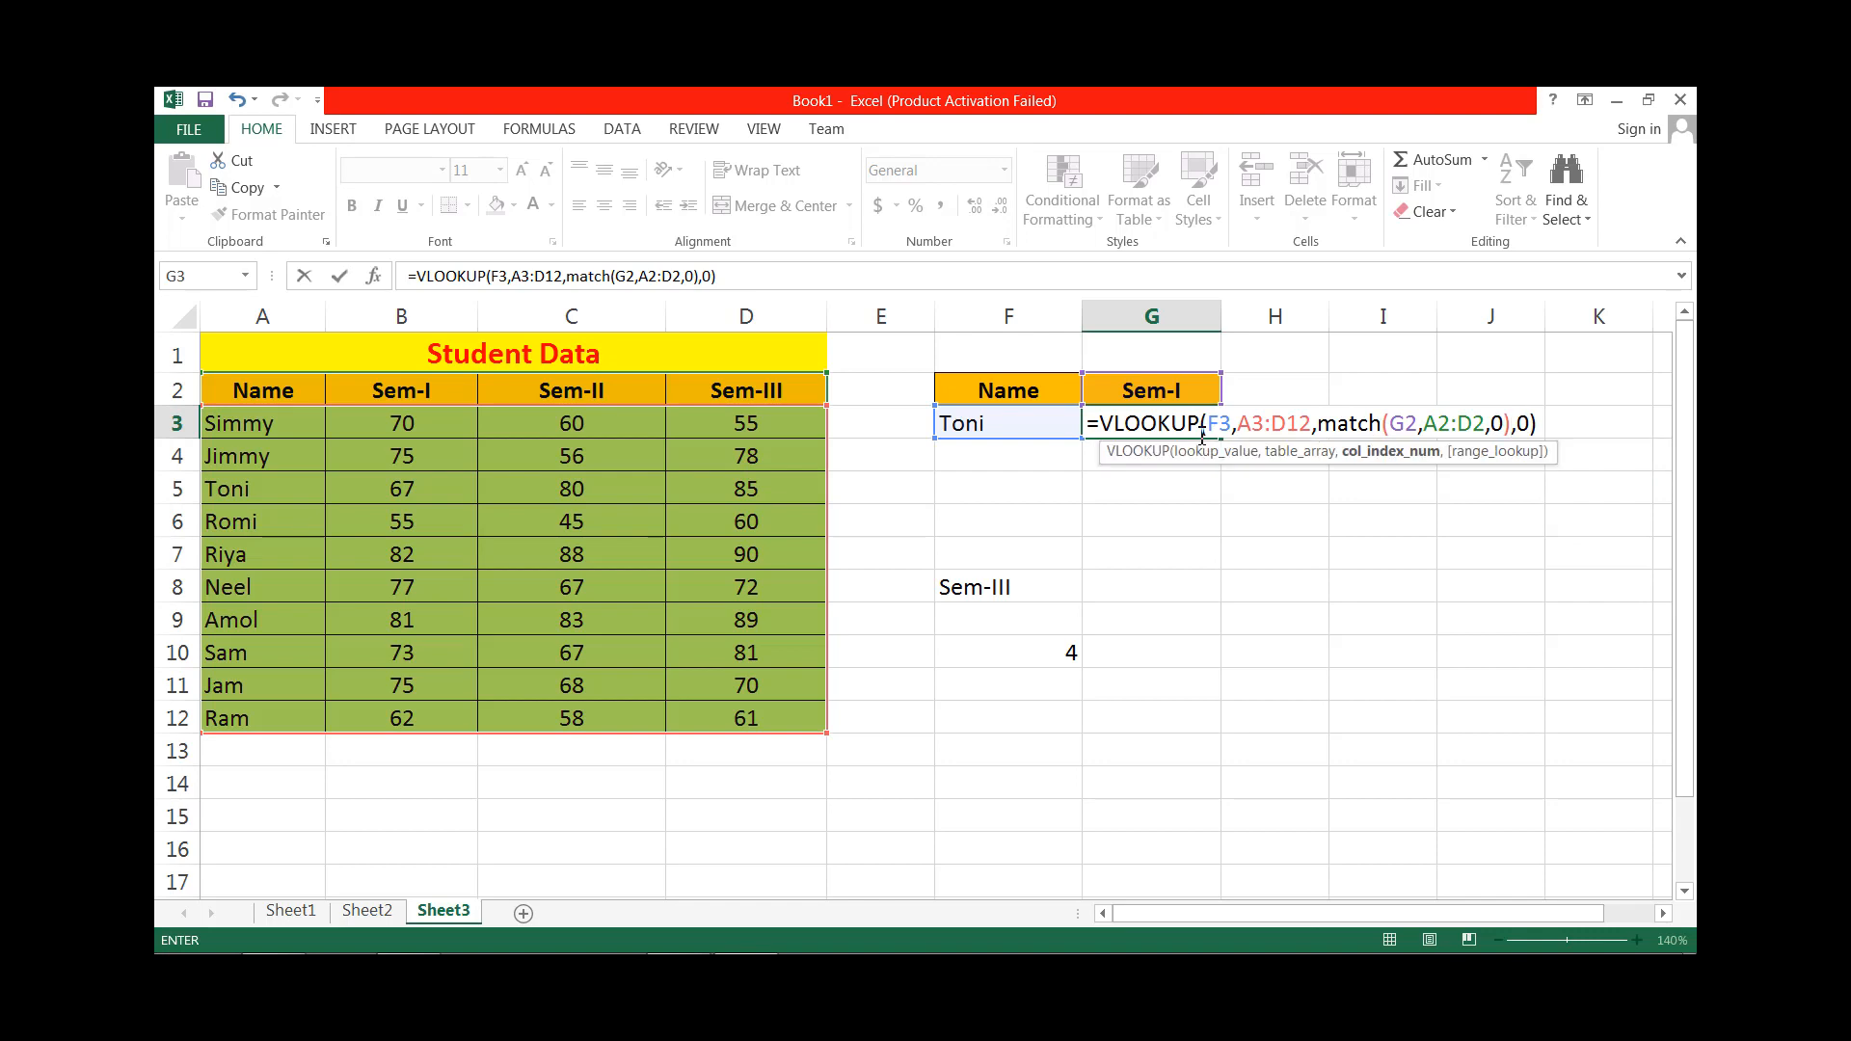
pyautogui.press('Return')
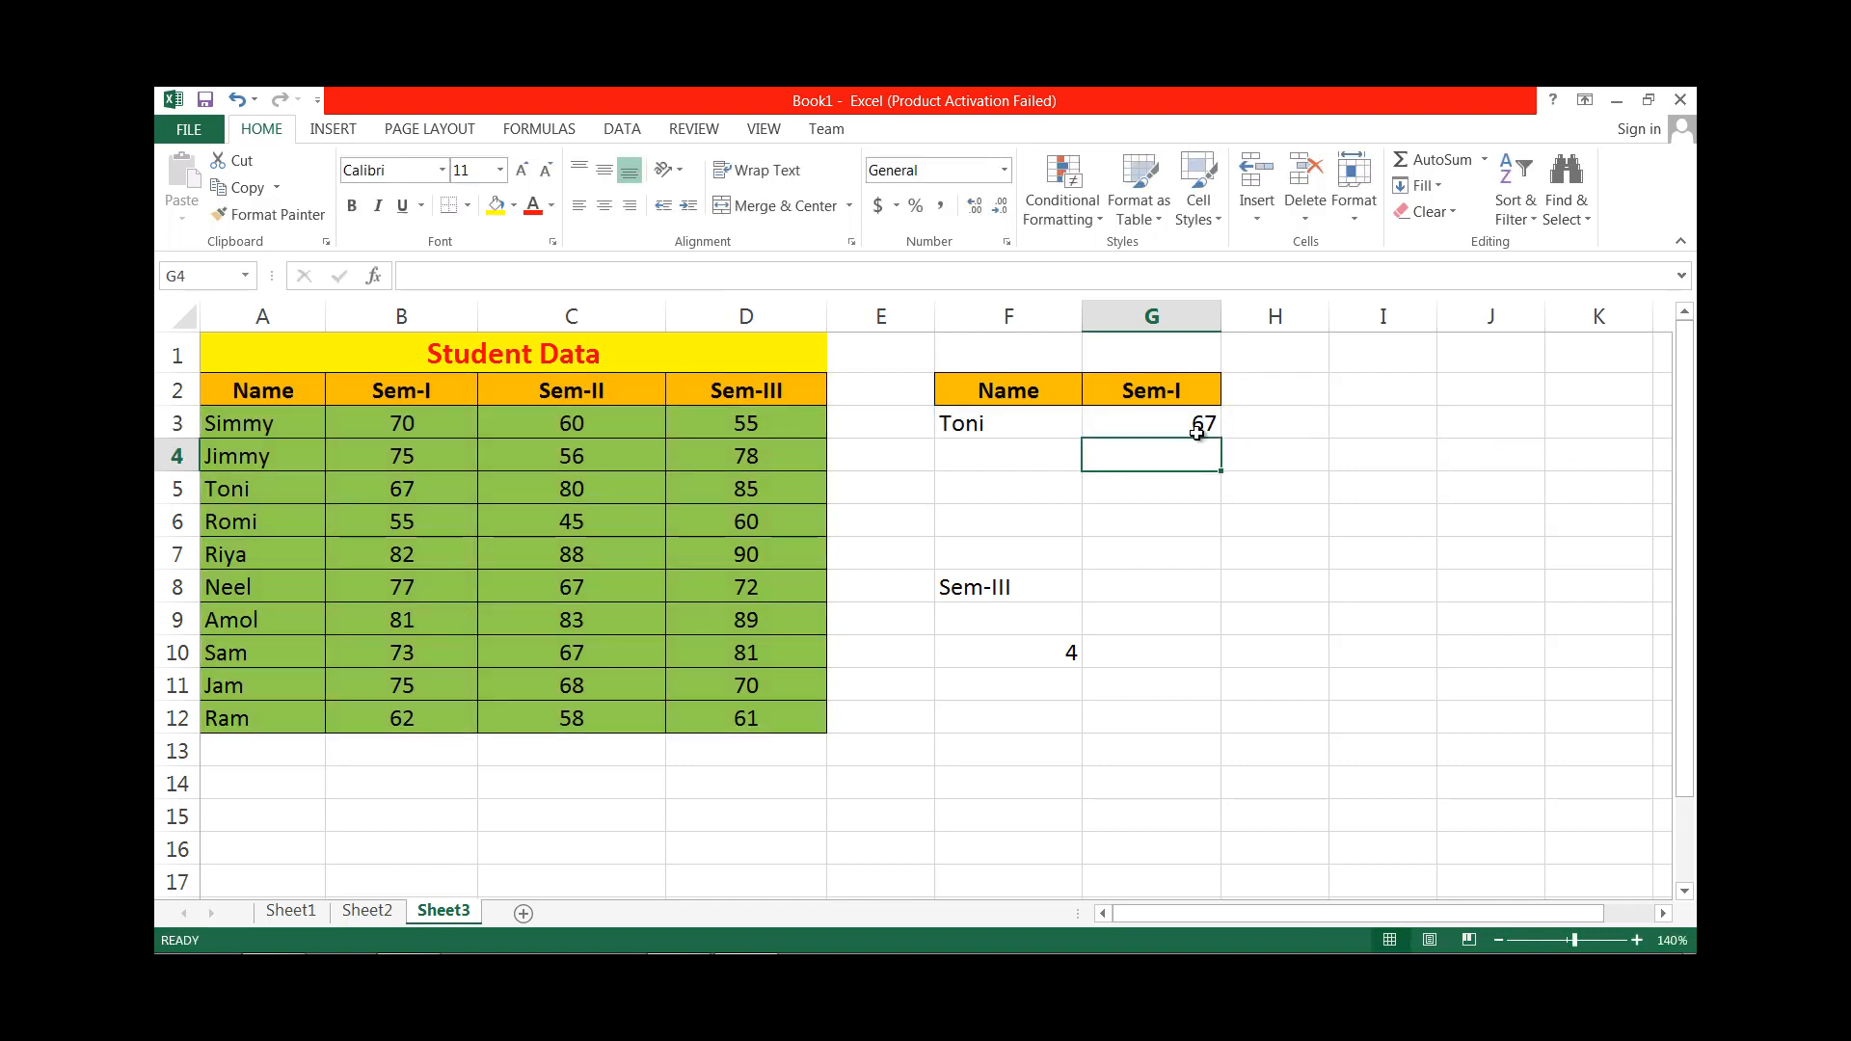
# Change the header in G2 to Sem-II to test the combined VLOOKUP and MATCH formula.
pyautogui.click(1033, 430)
pyautogui.click(1145, 393)
pyautogui.doubleClick(1198, 389)
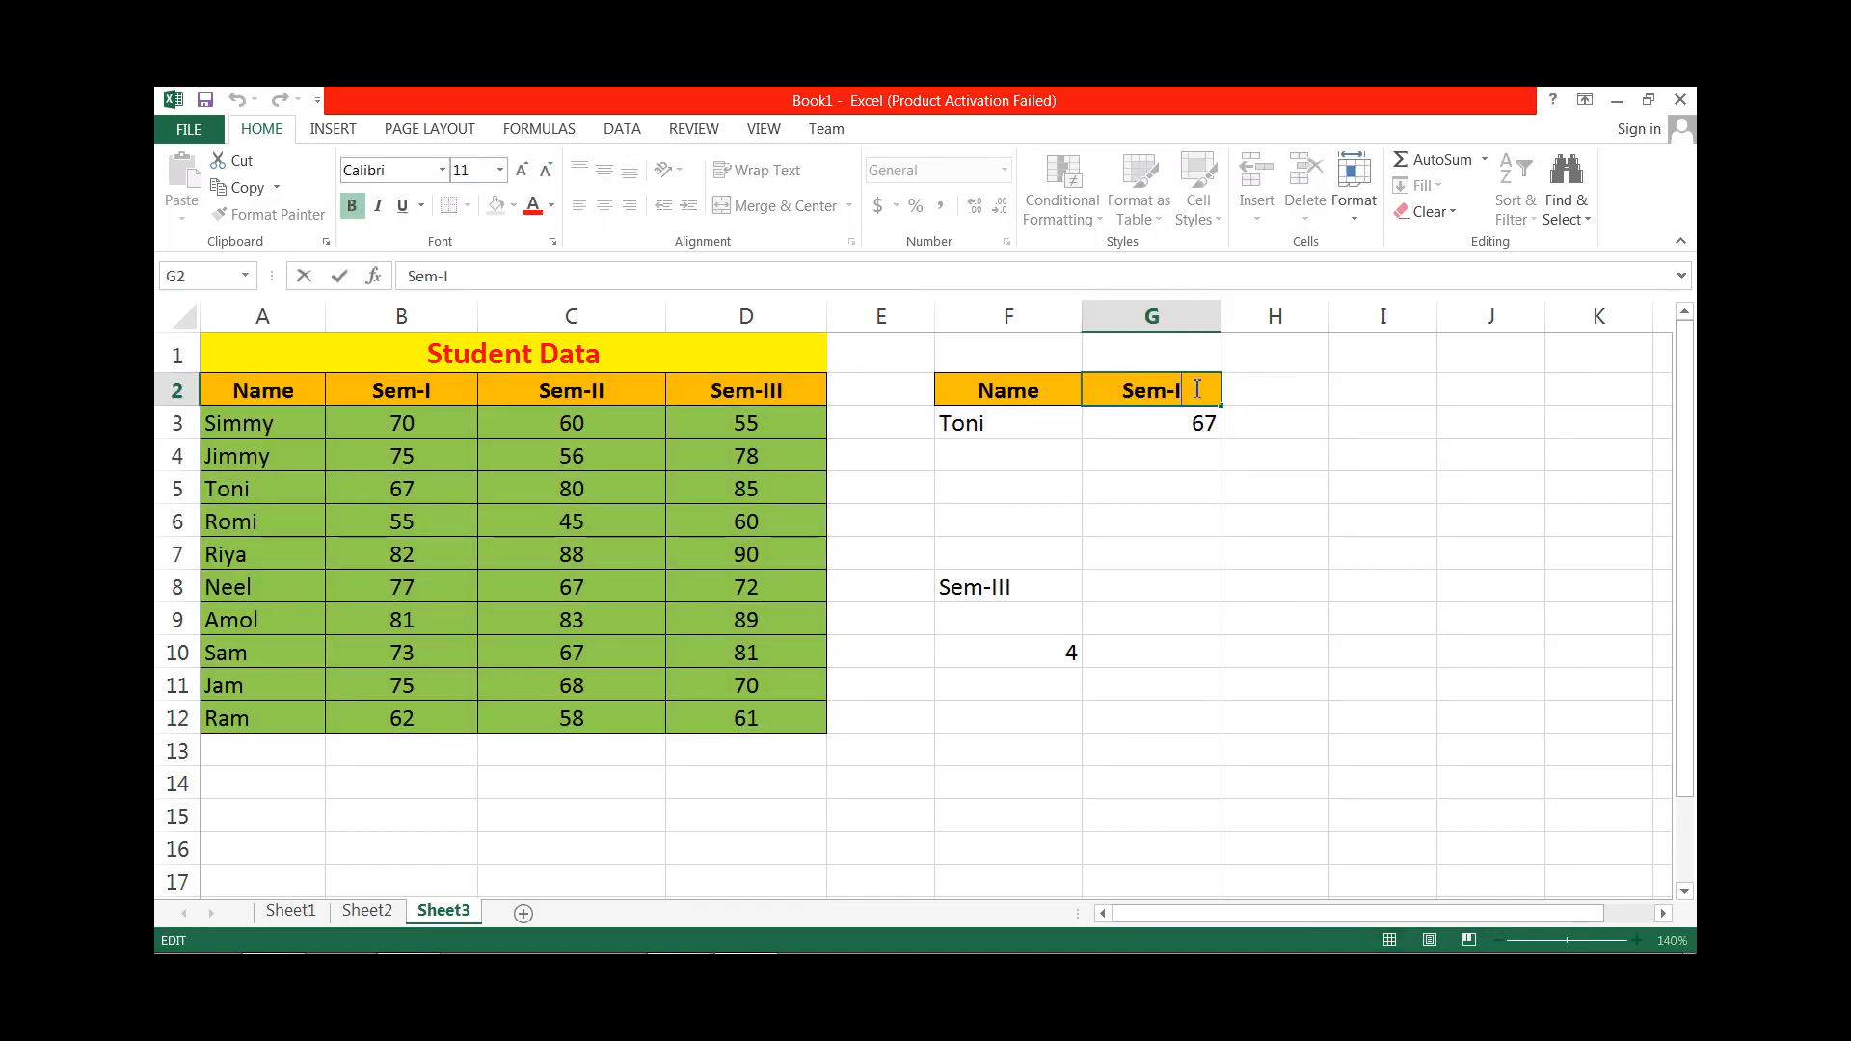
pyautogui.write('I')
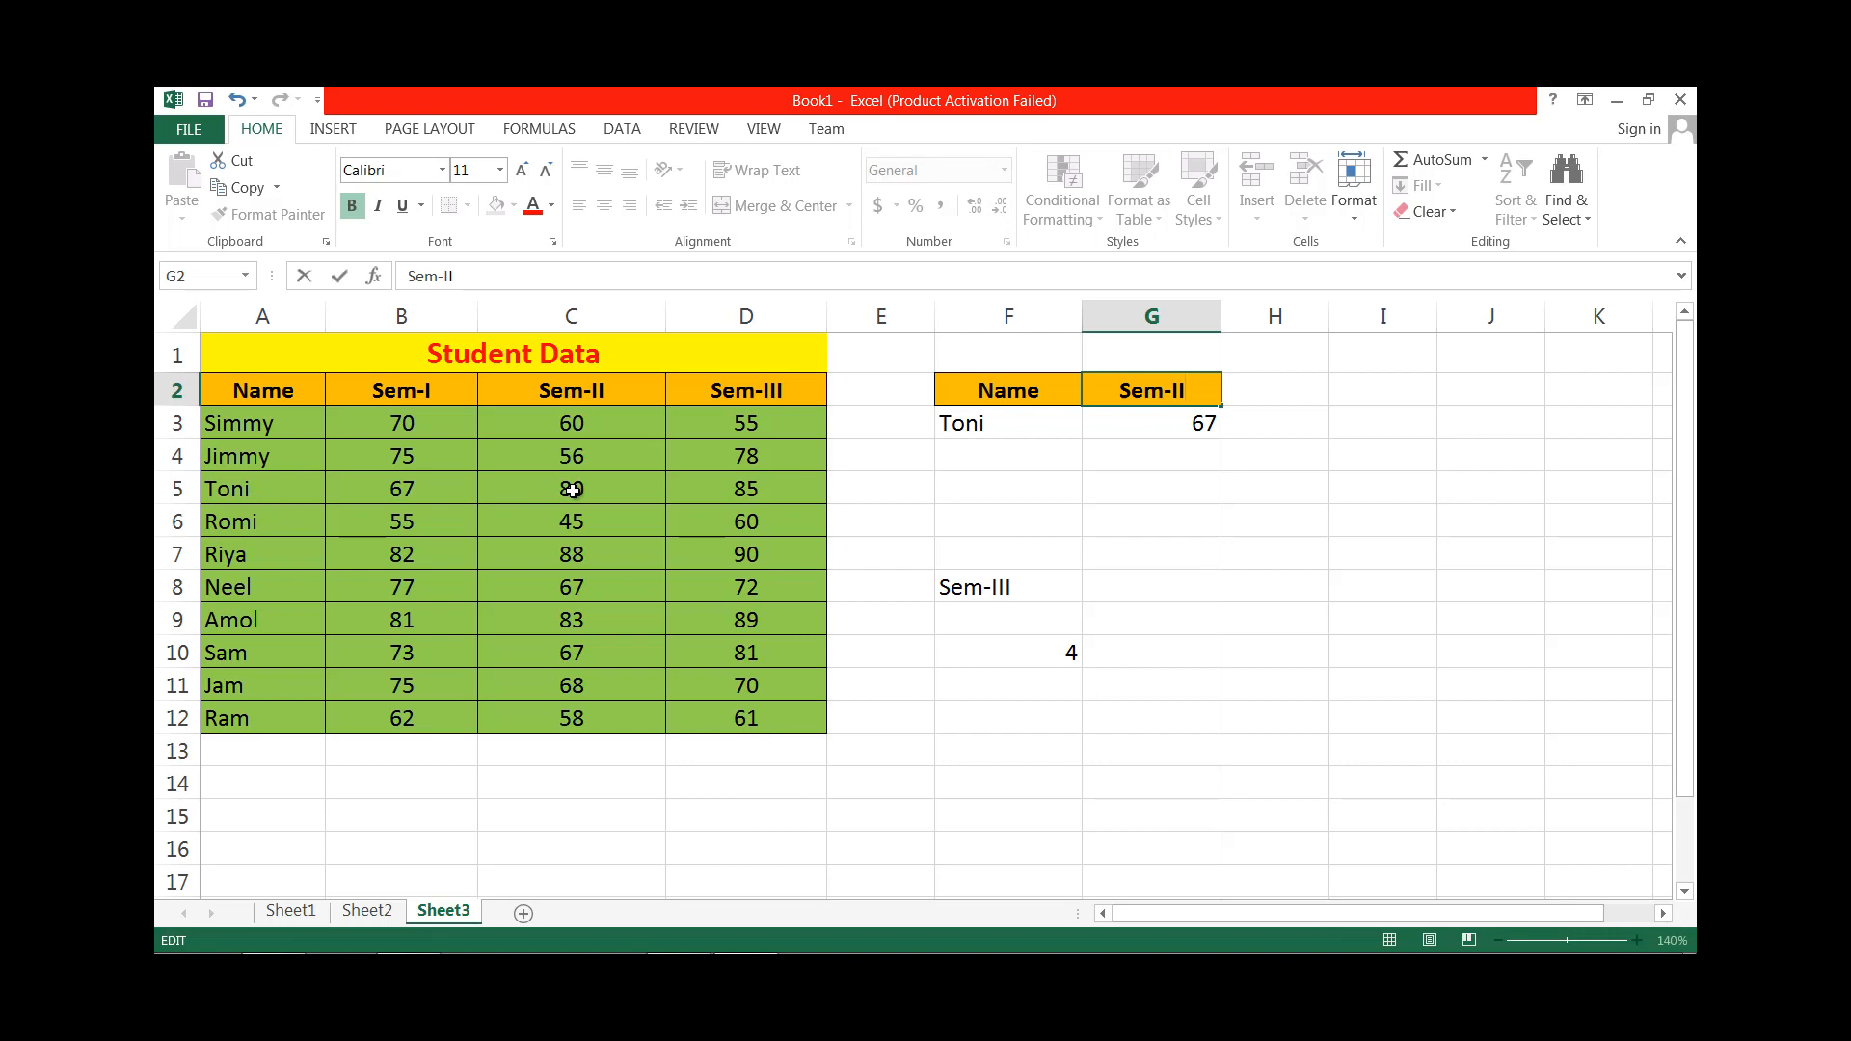
pyautogui.press('Return')
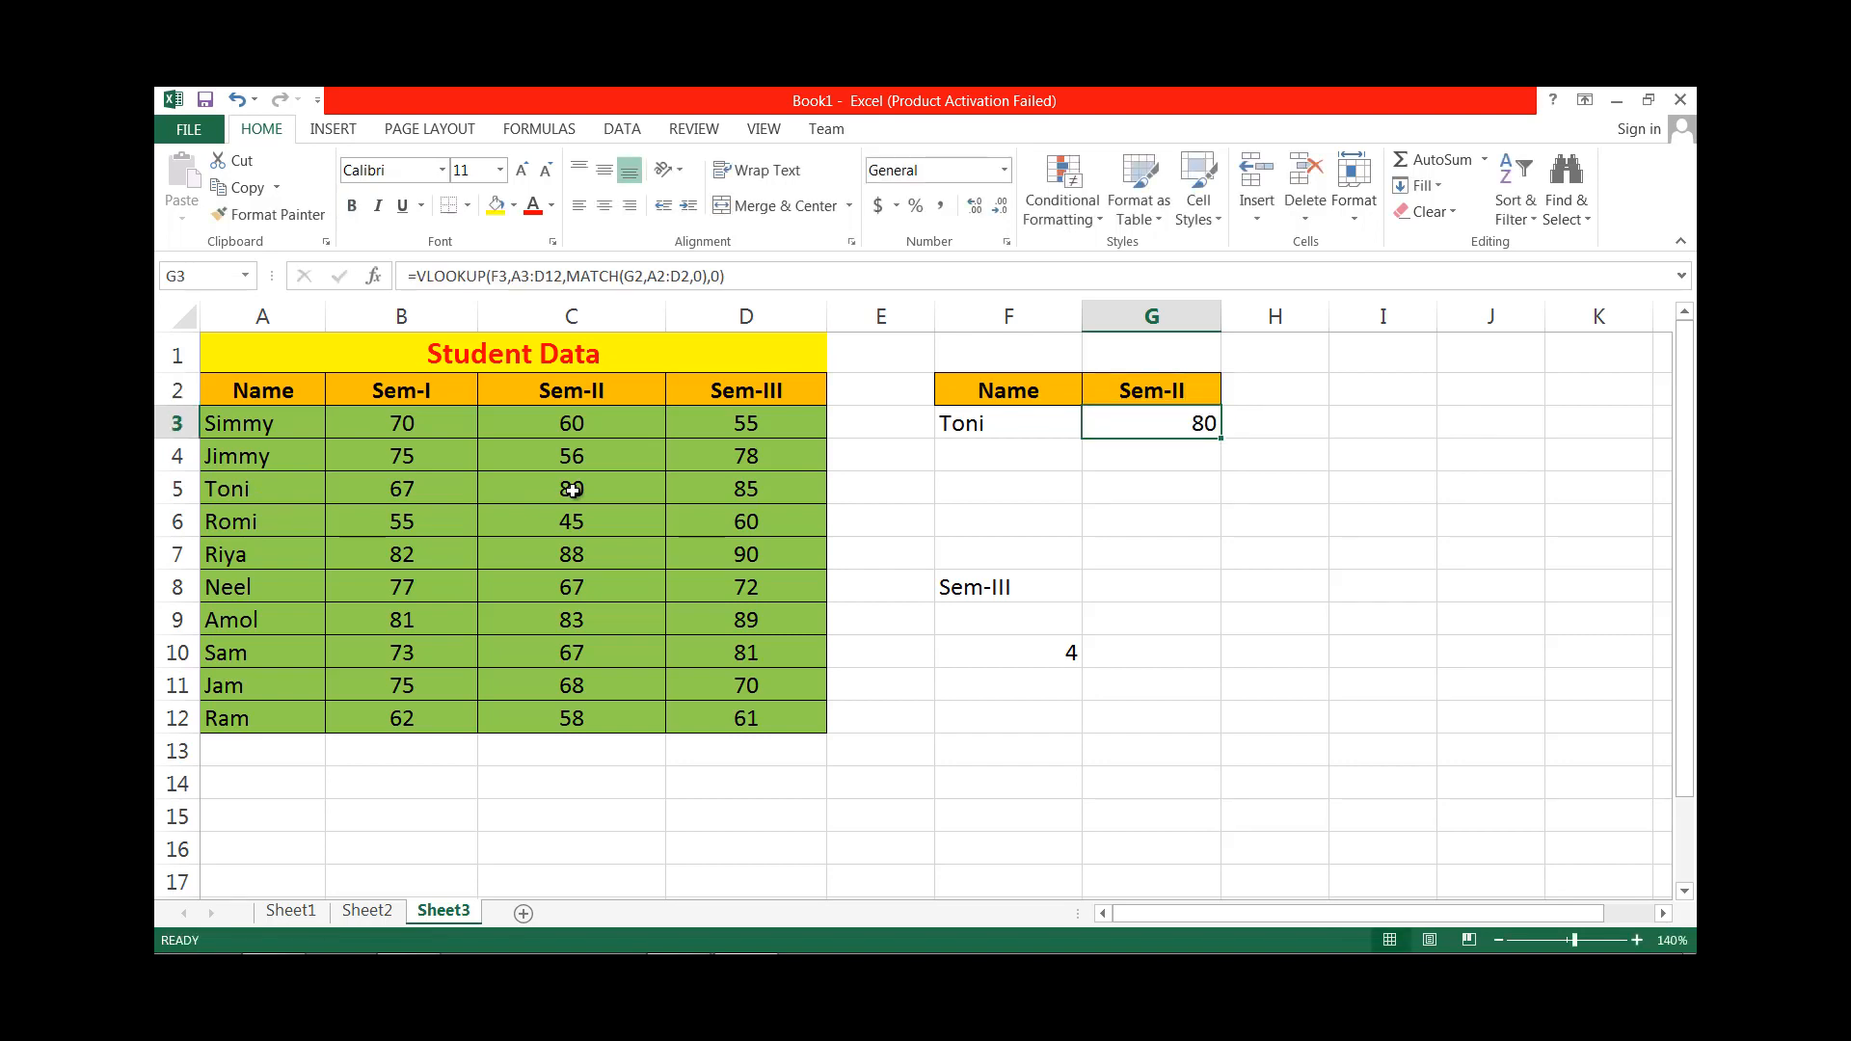
pyautogui.click(974, 425)
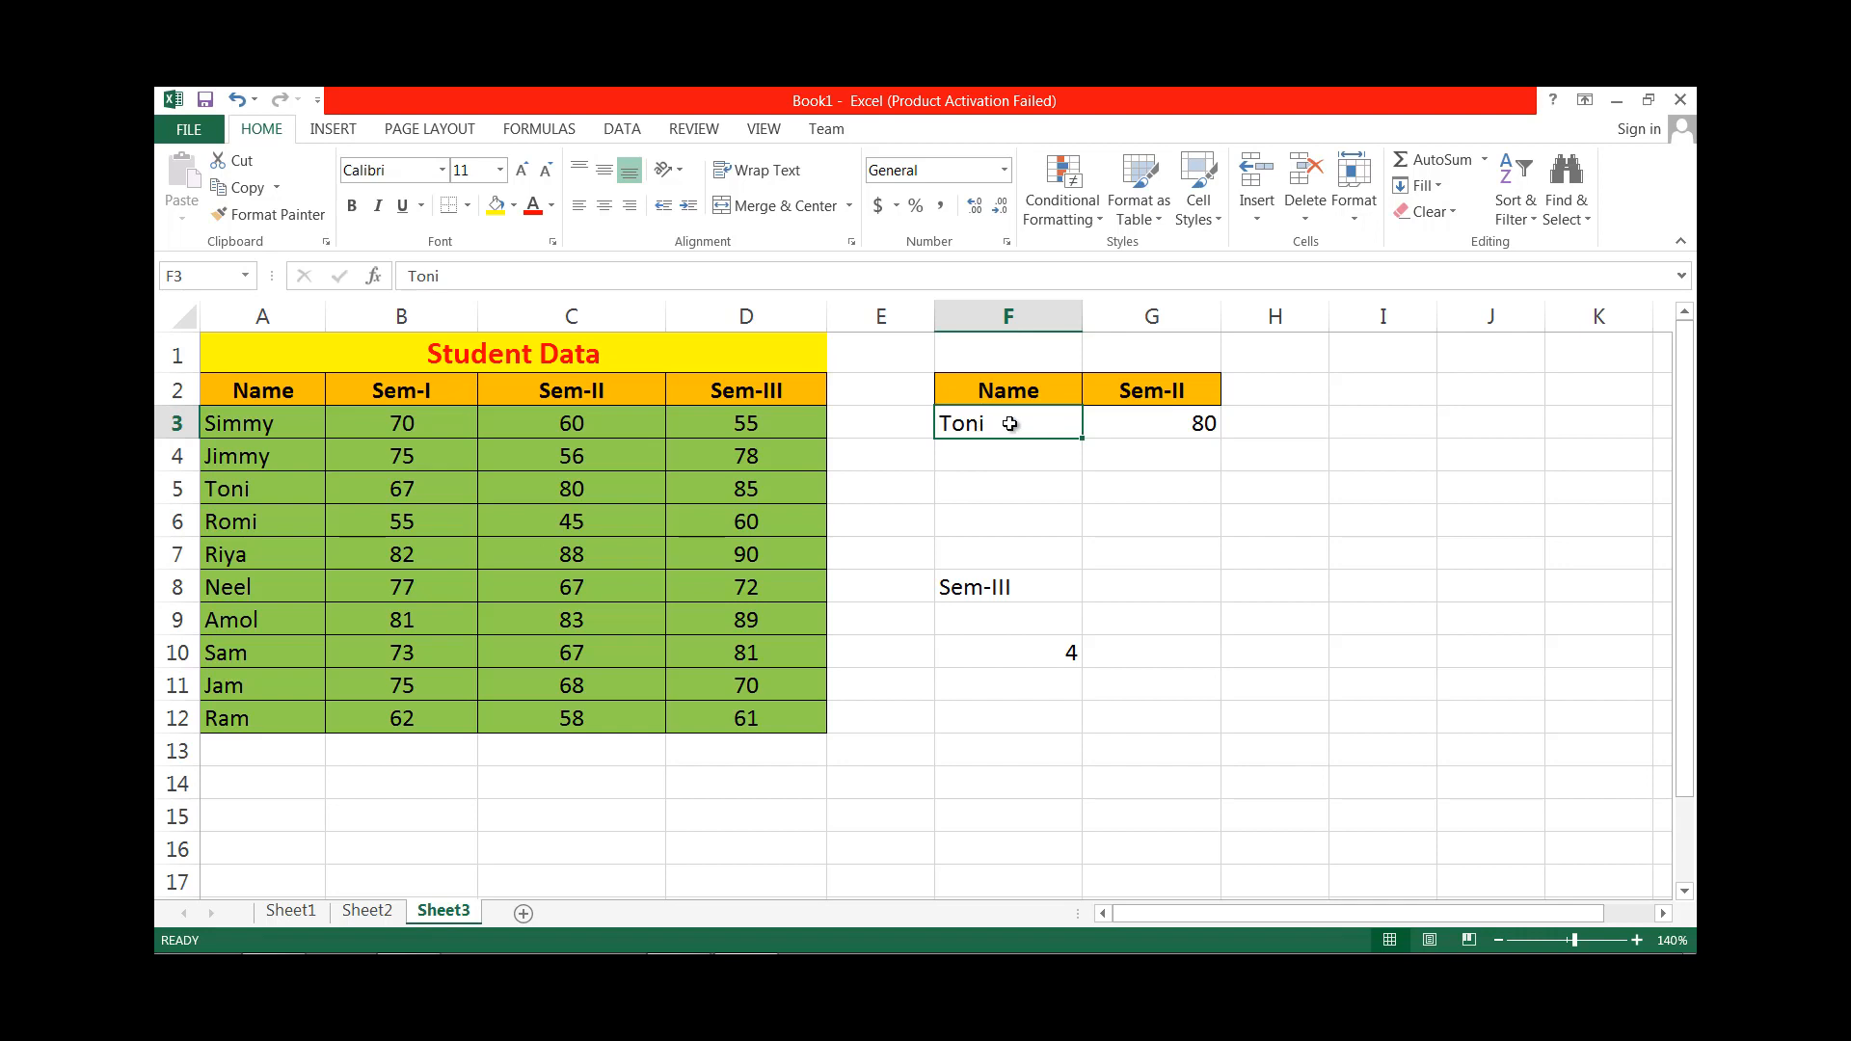
pyautogui.click(1182, 390)
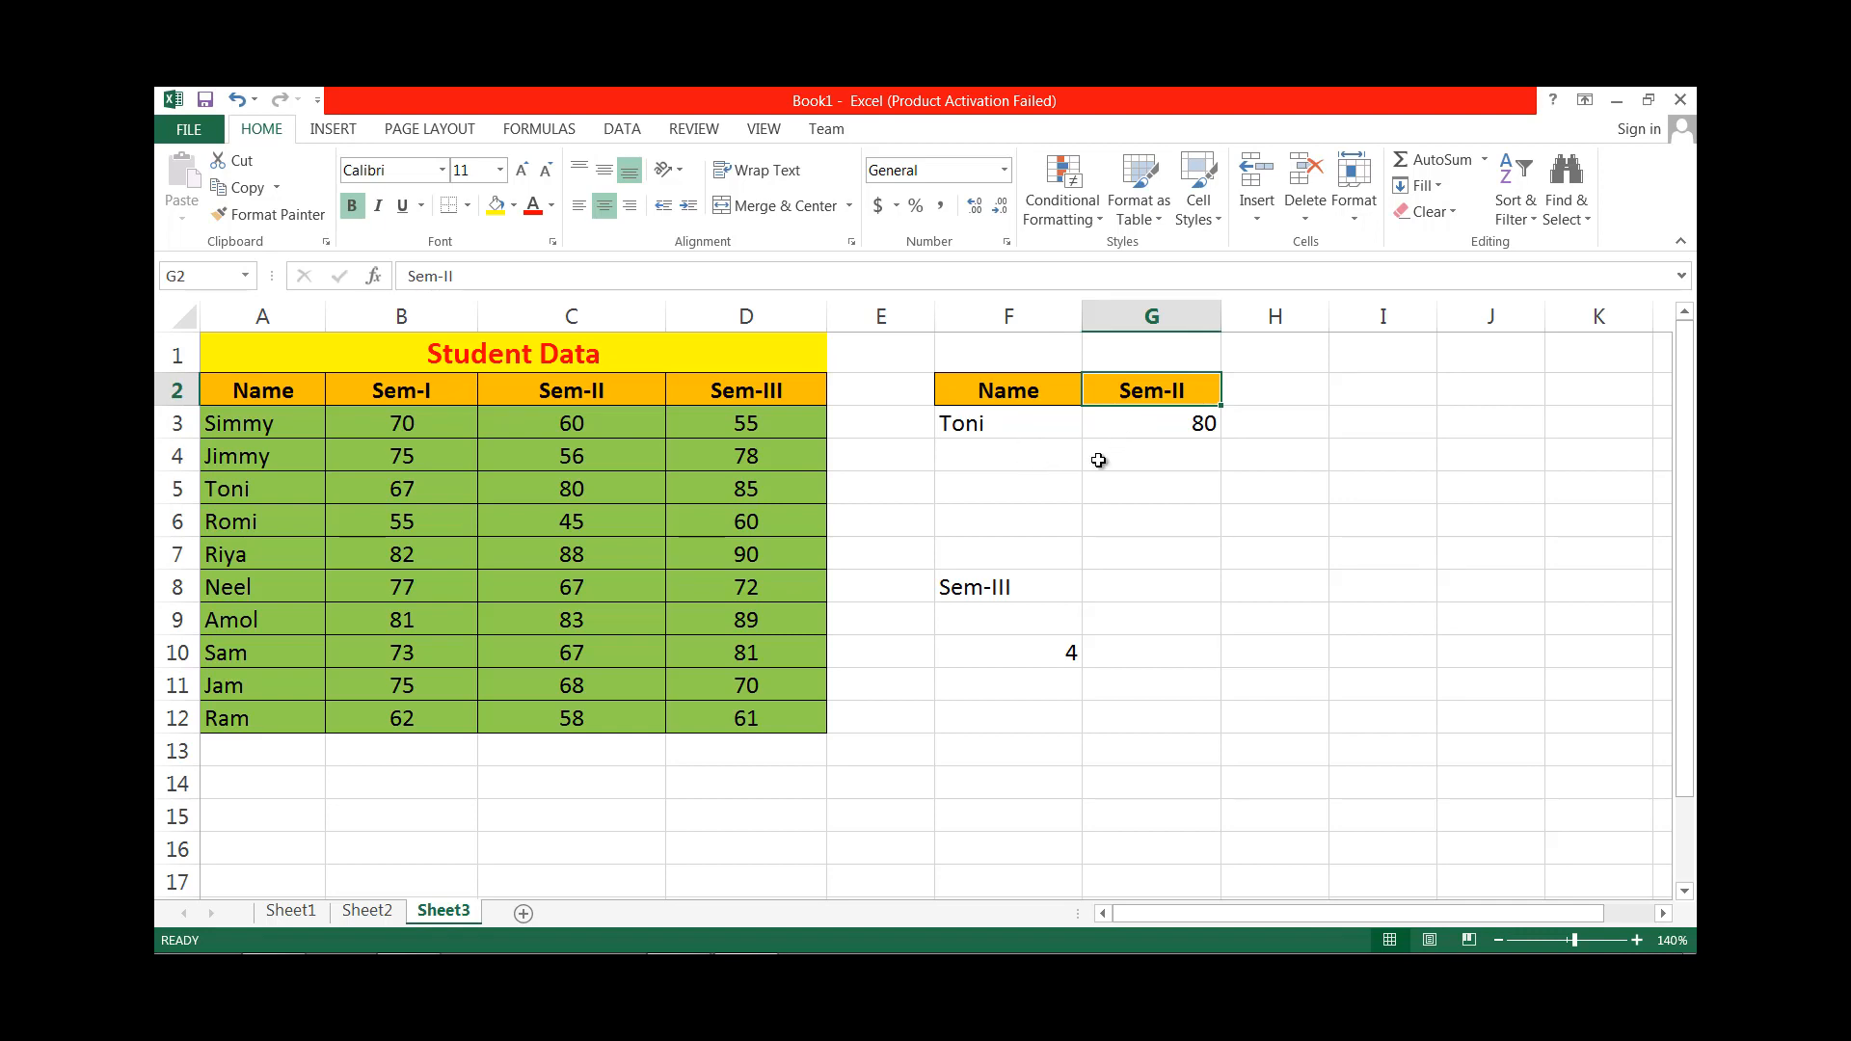
pyautogui.click(1168, 422)
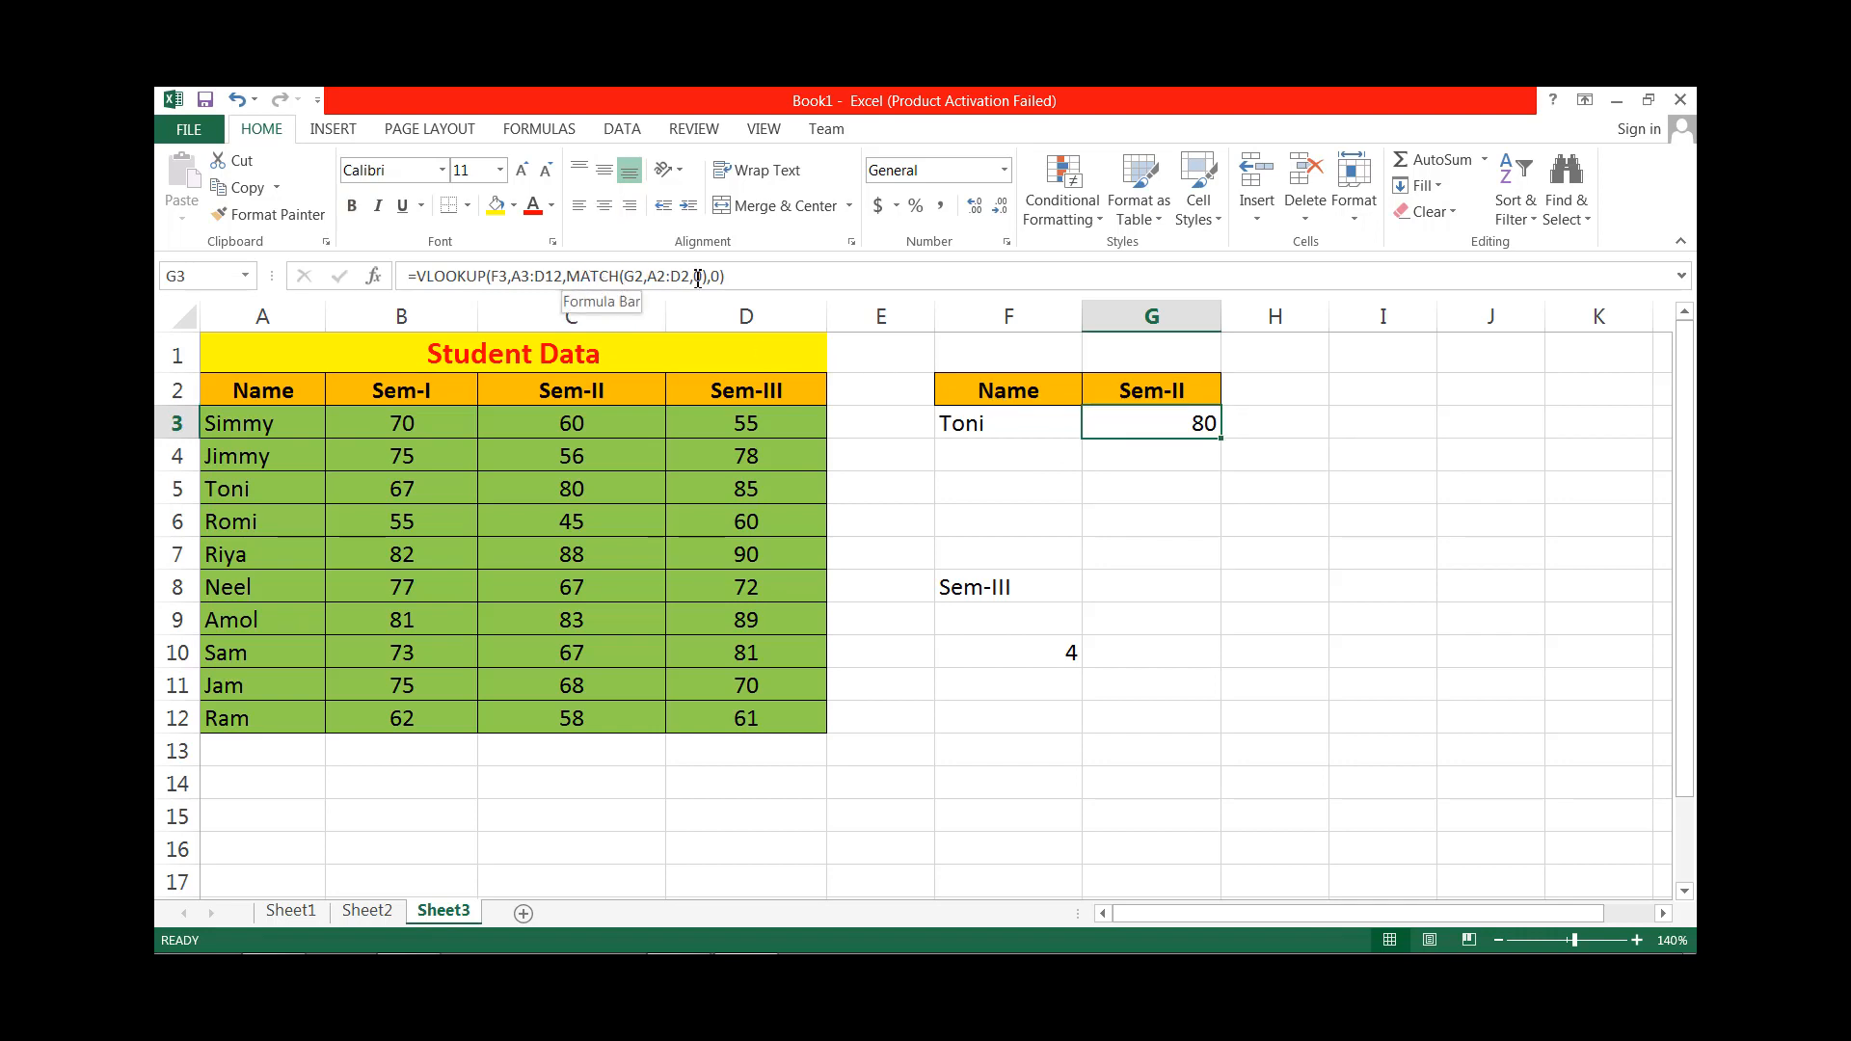
# Evaluate G3's combined VLOOKUP and MATCH formula stage by stage with Evaluate Formula, restart the evaluation, and close it.
pyautogui.click(1140, 390)
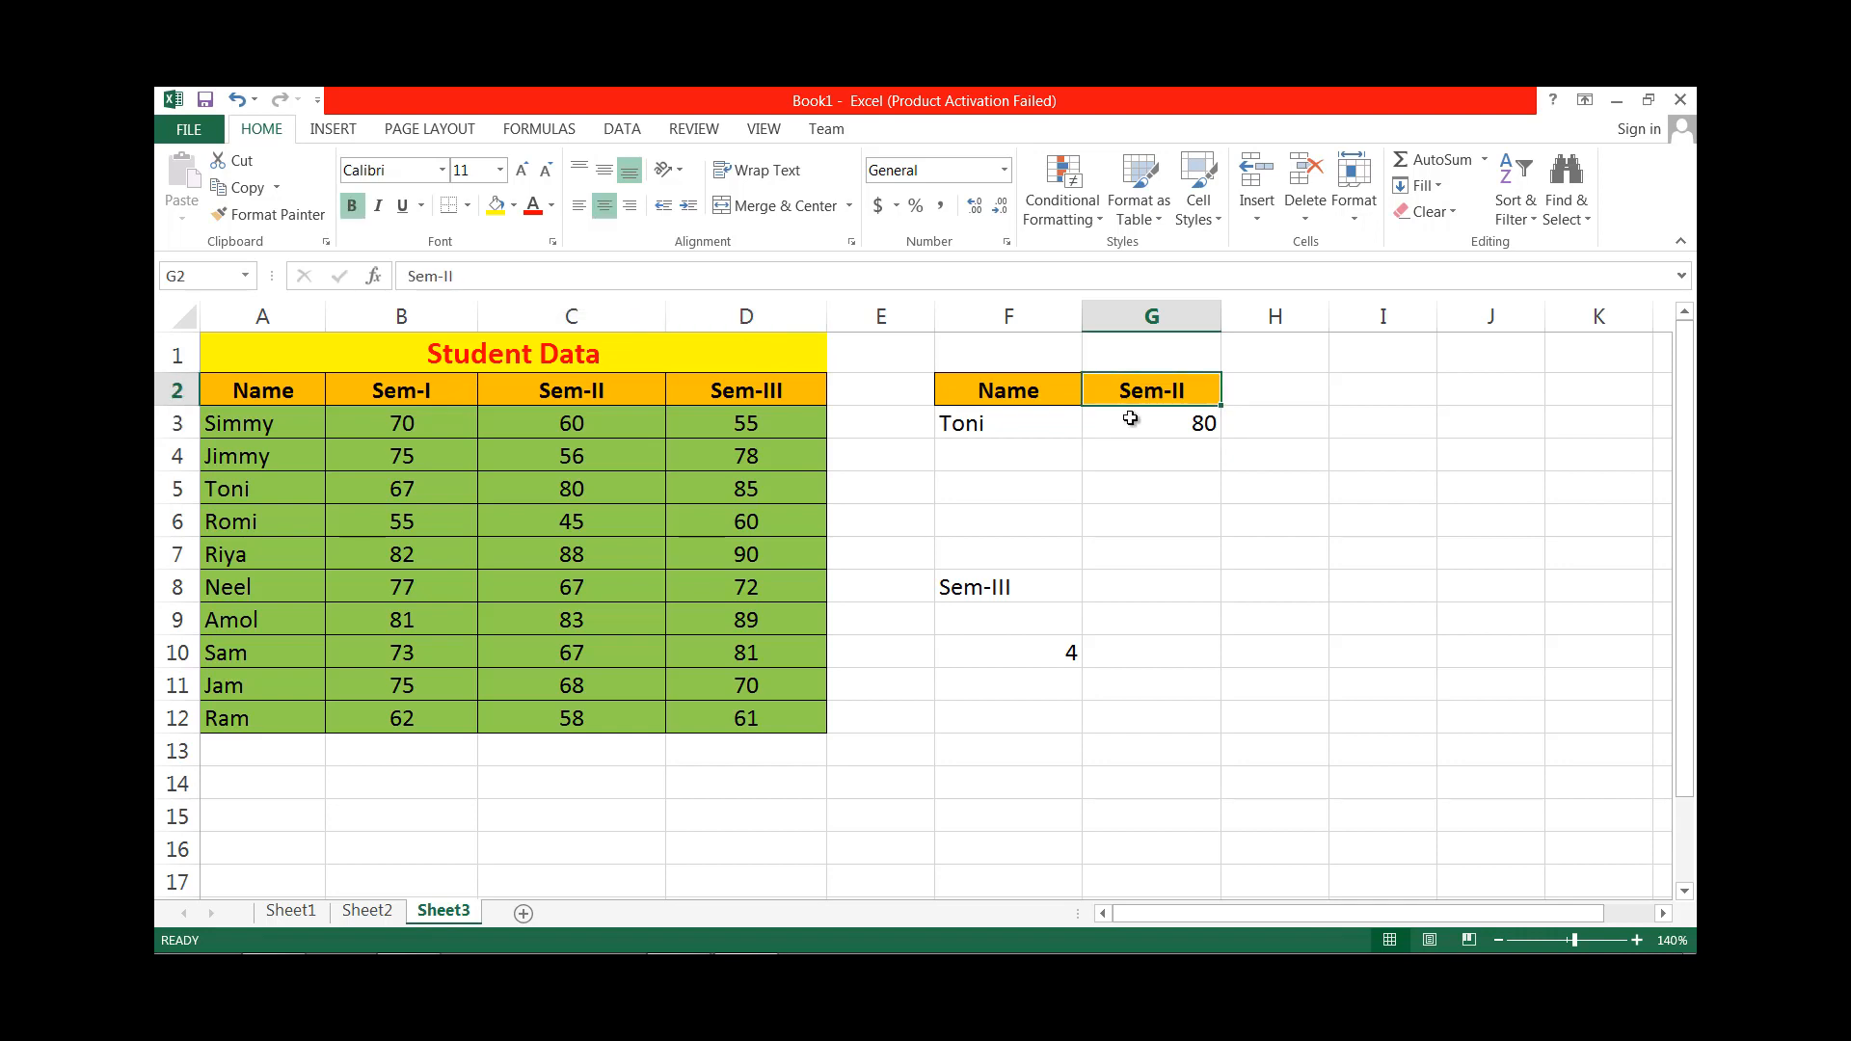
pyautogui.click(1109, 420)
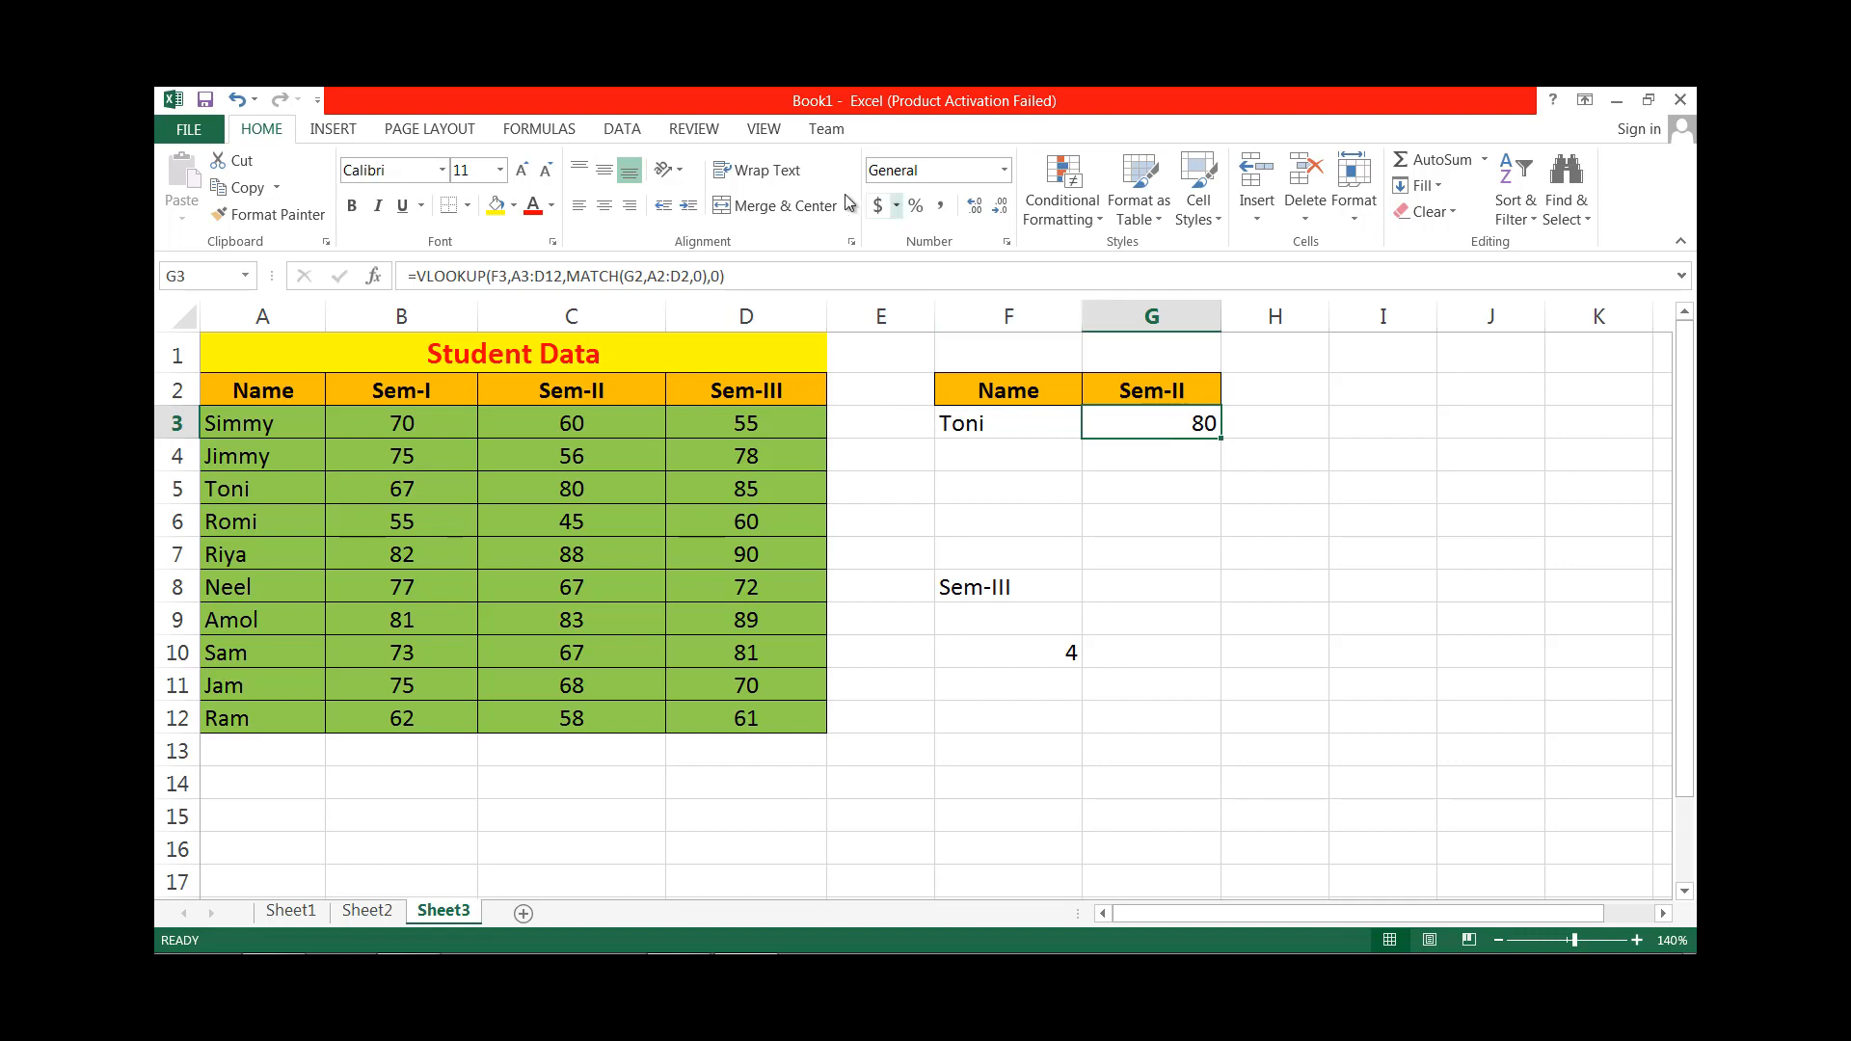
pyautogui.click(558, 135)
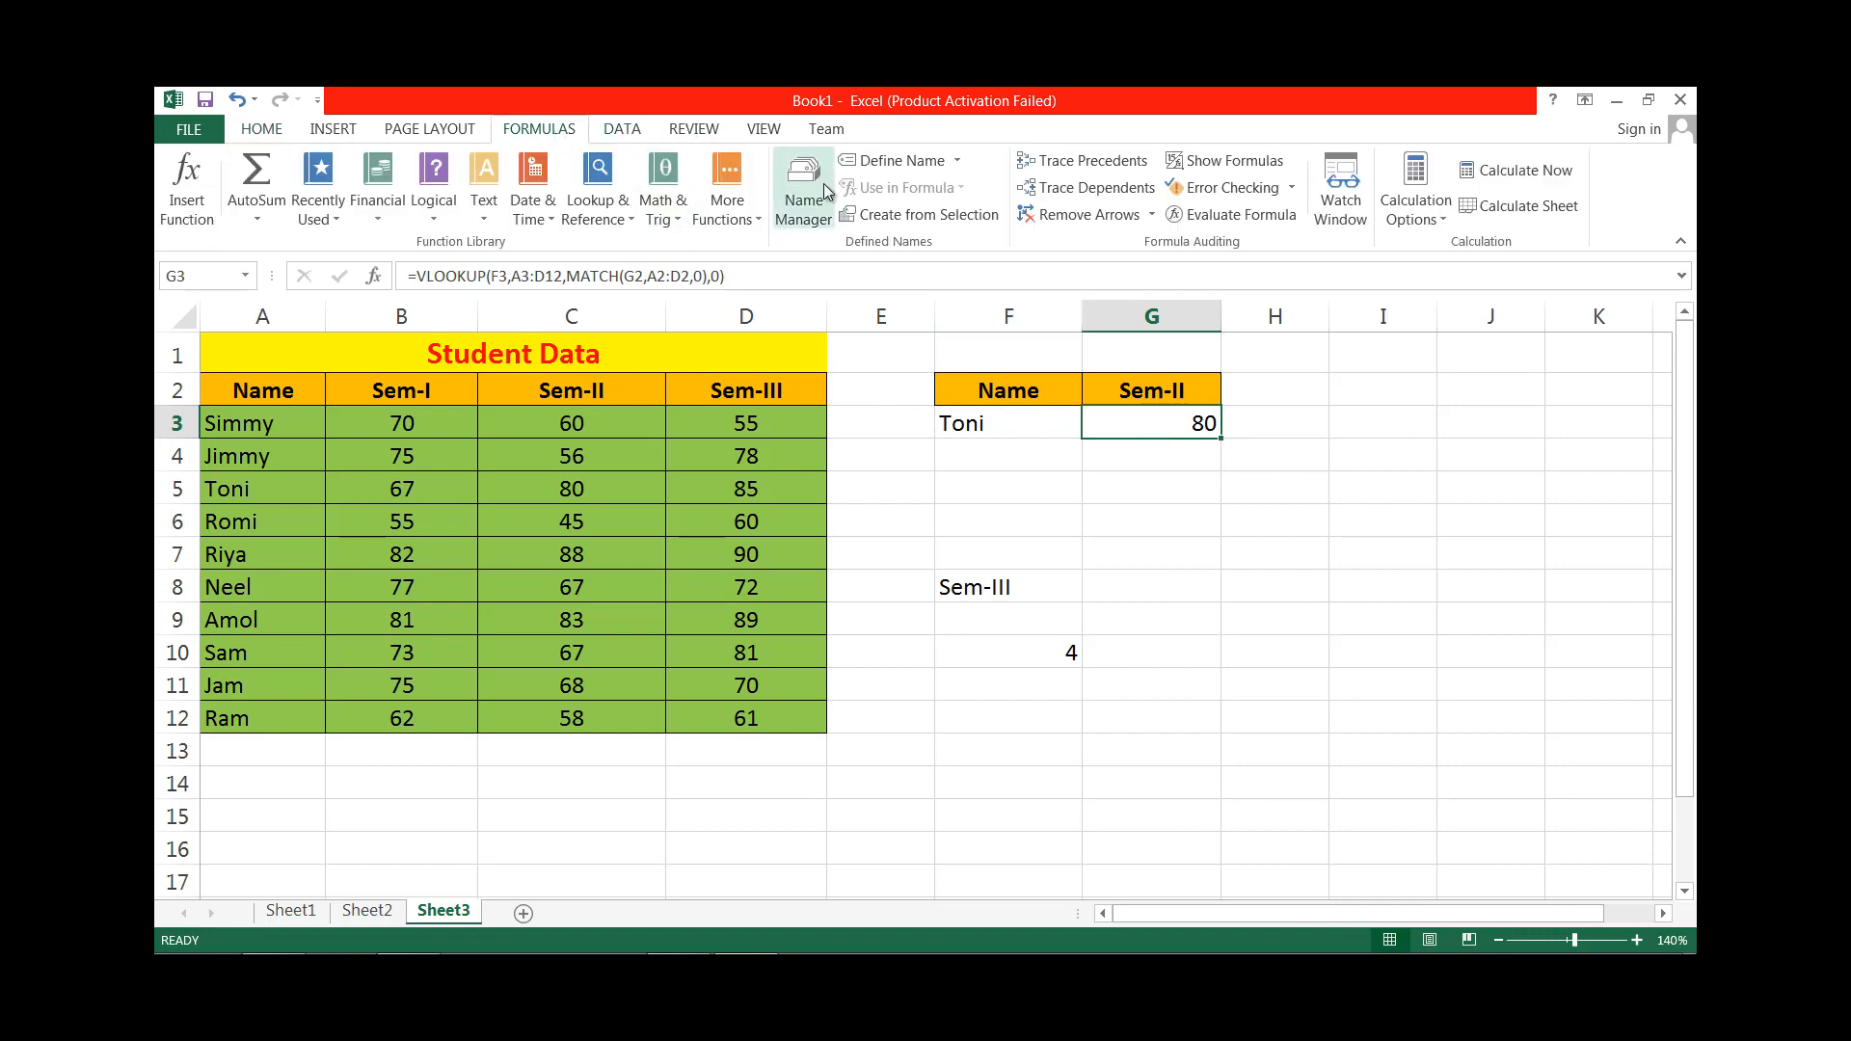
pyautogui.click(1227, 218)
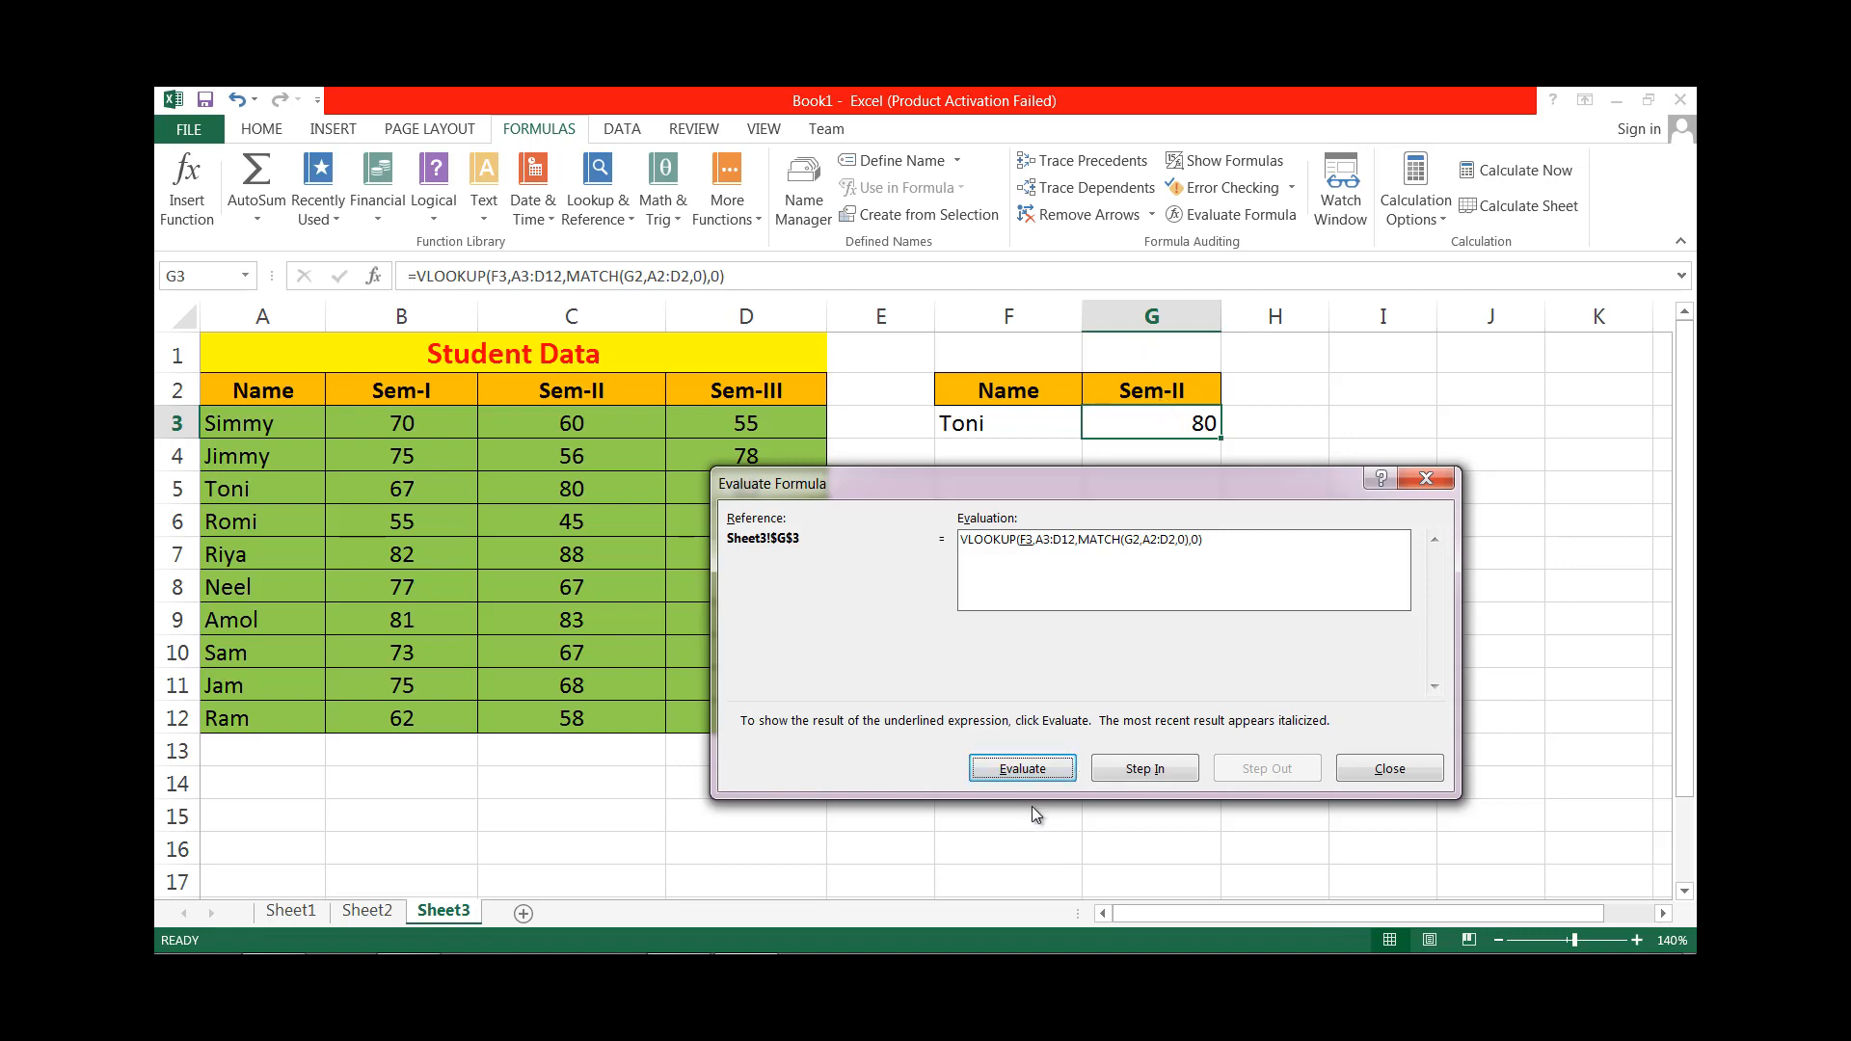
pyautogui.click(1028, 772)
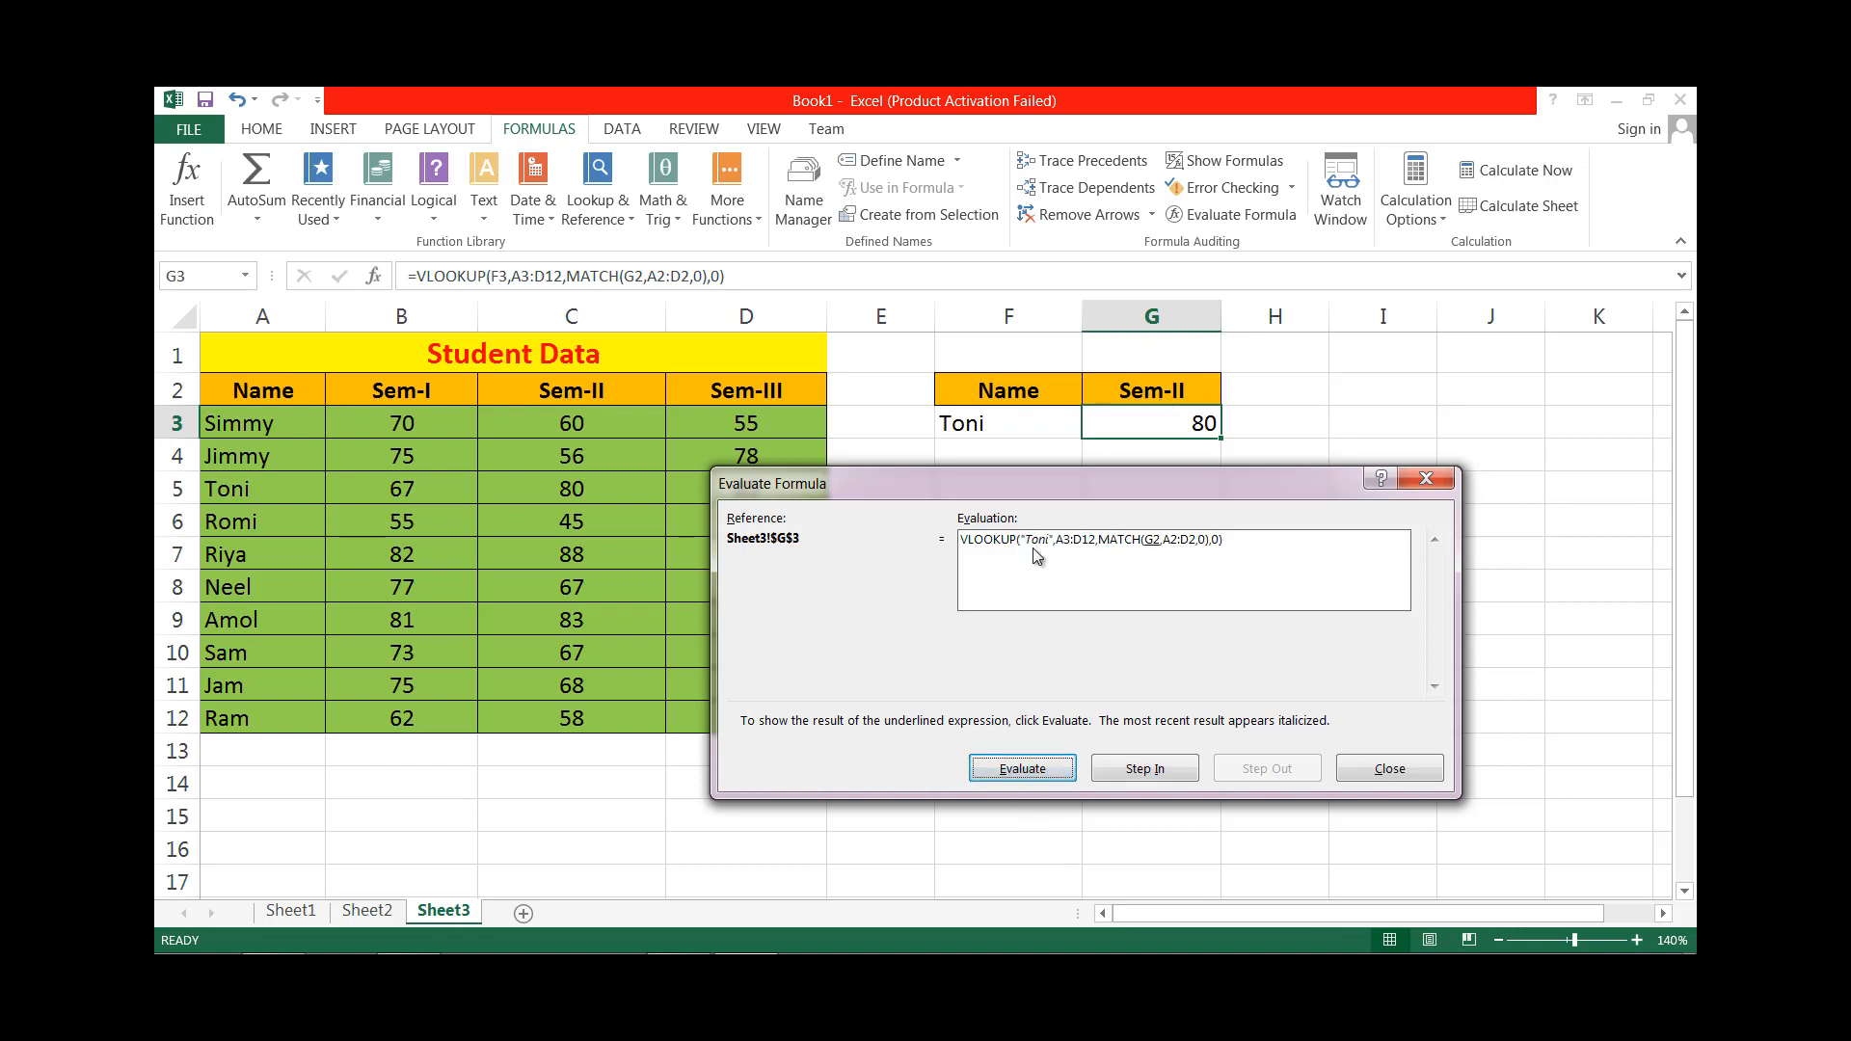
pyautogui.click(1046, 770)
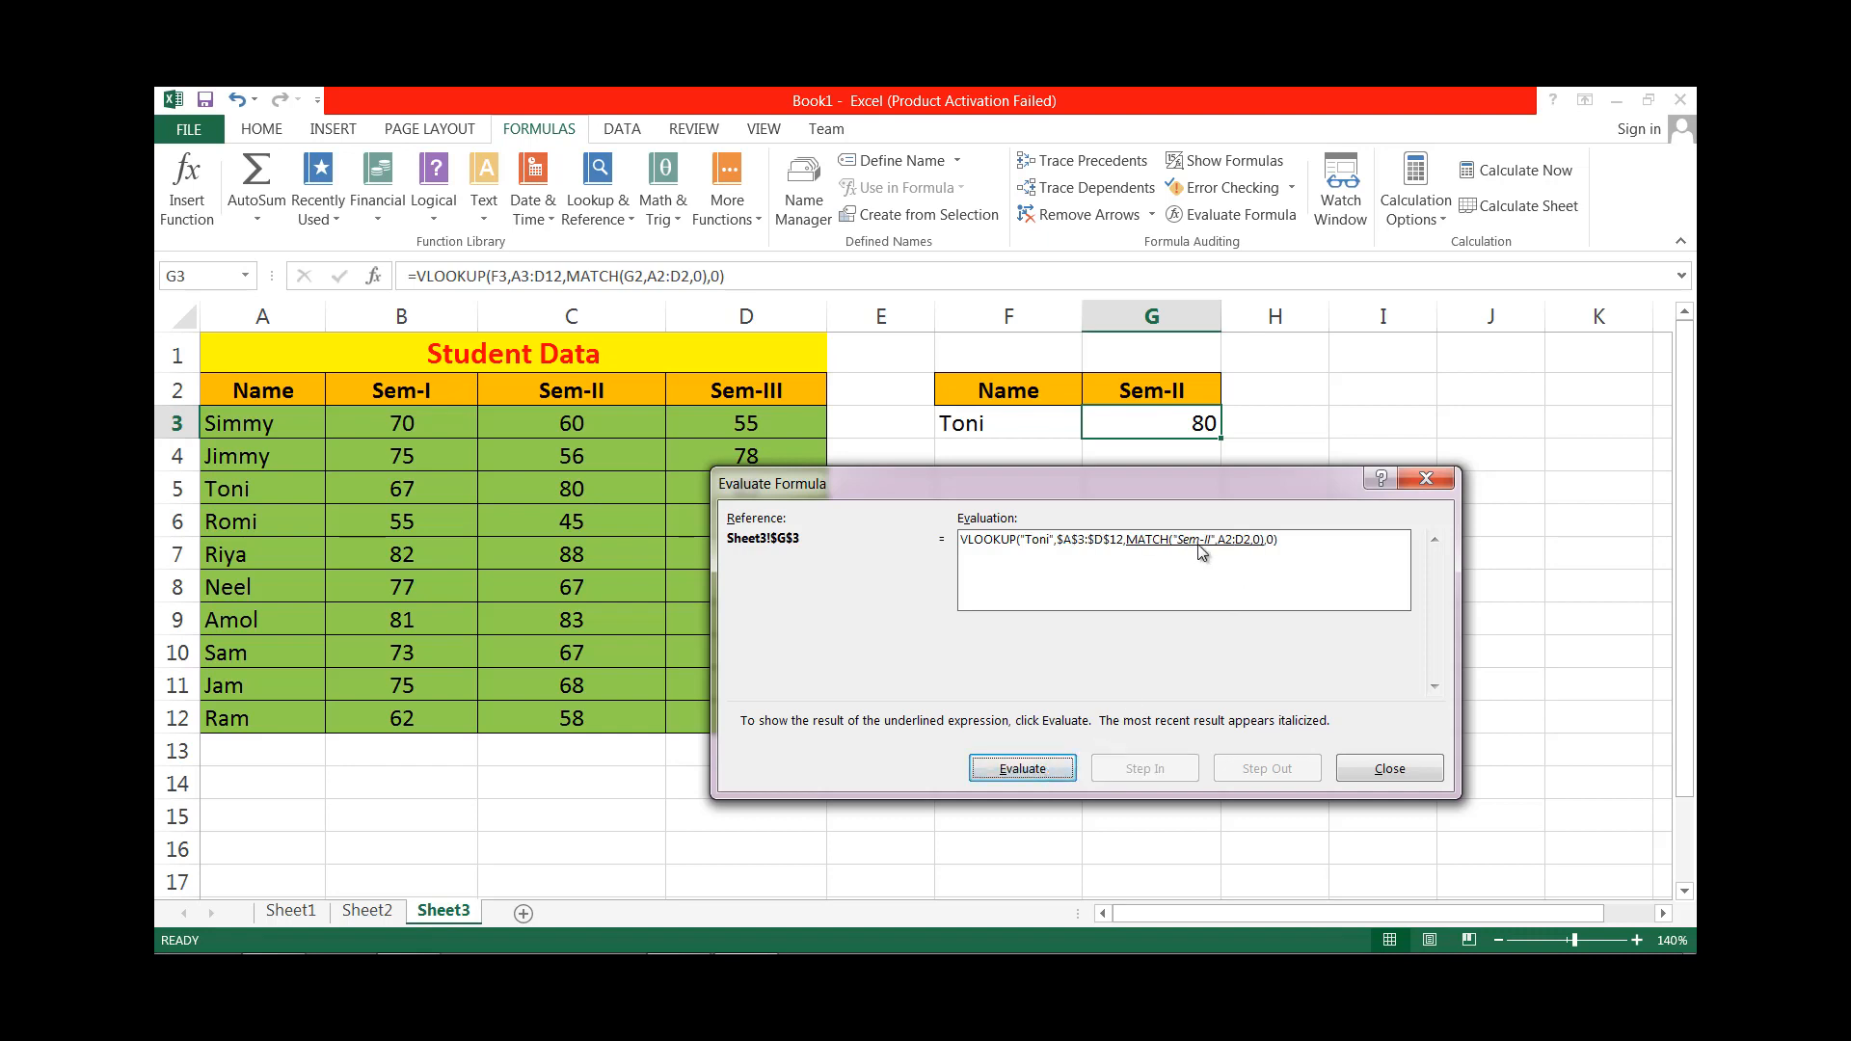
pyautogui.click(1052, 775)
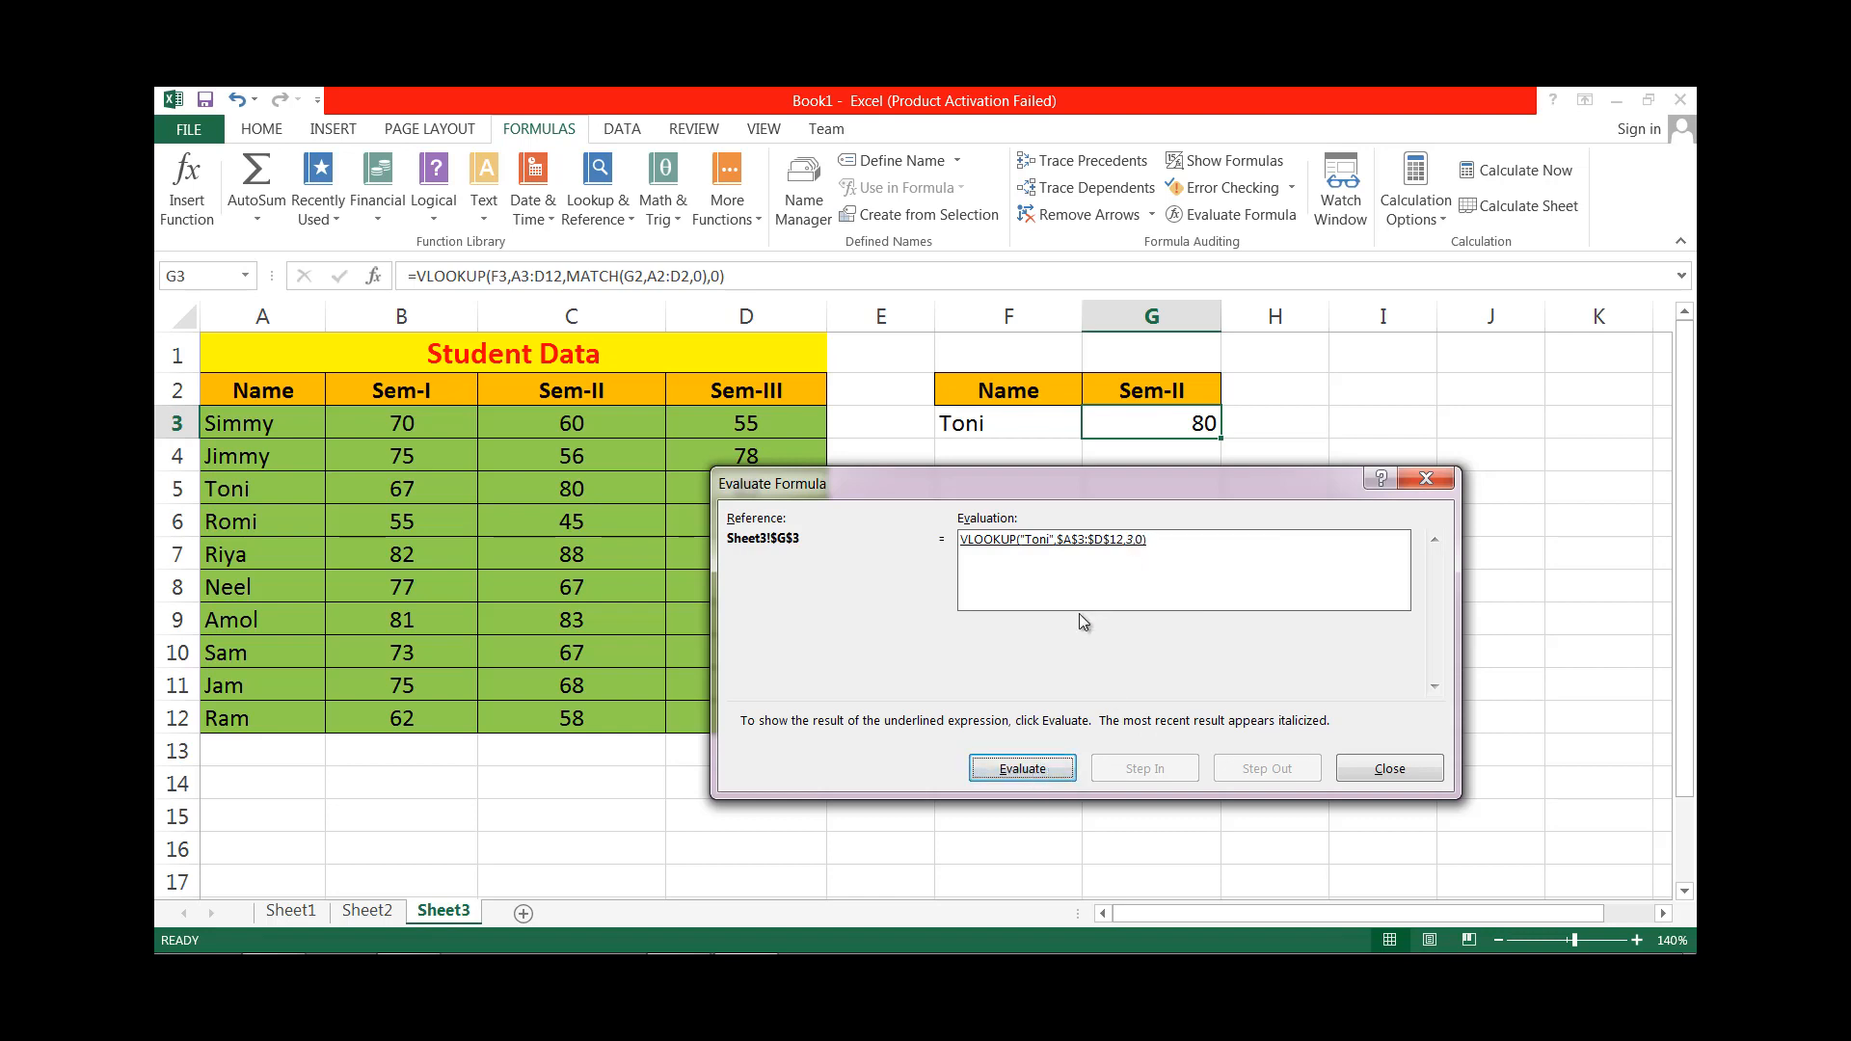
pyautogui.click(1027, 774)
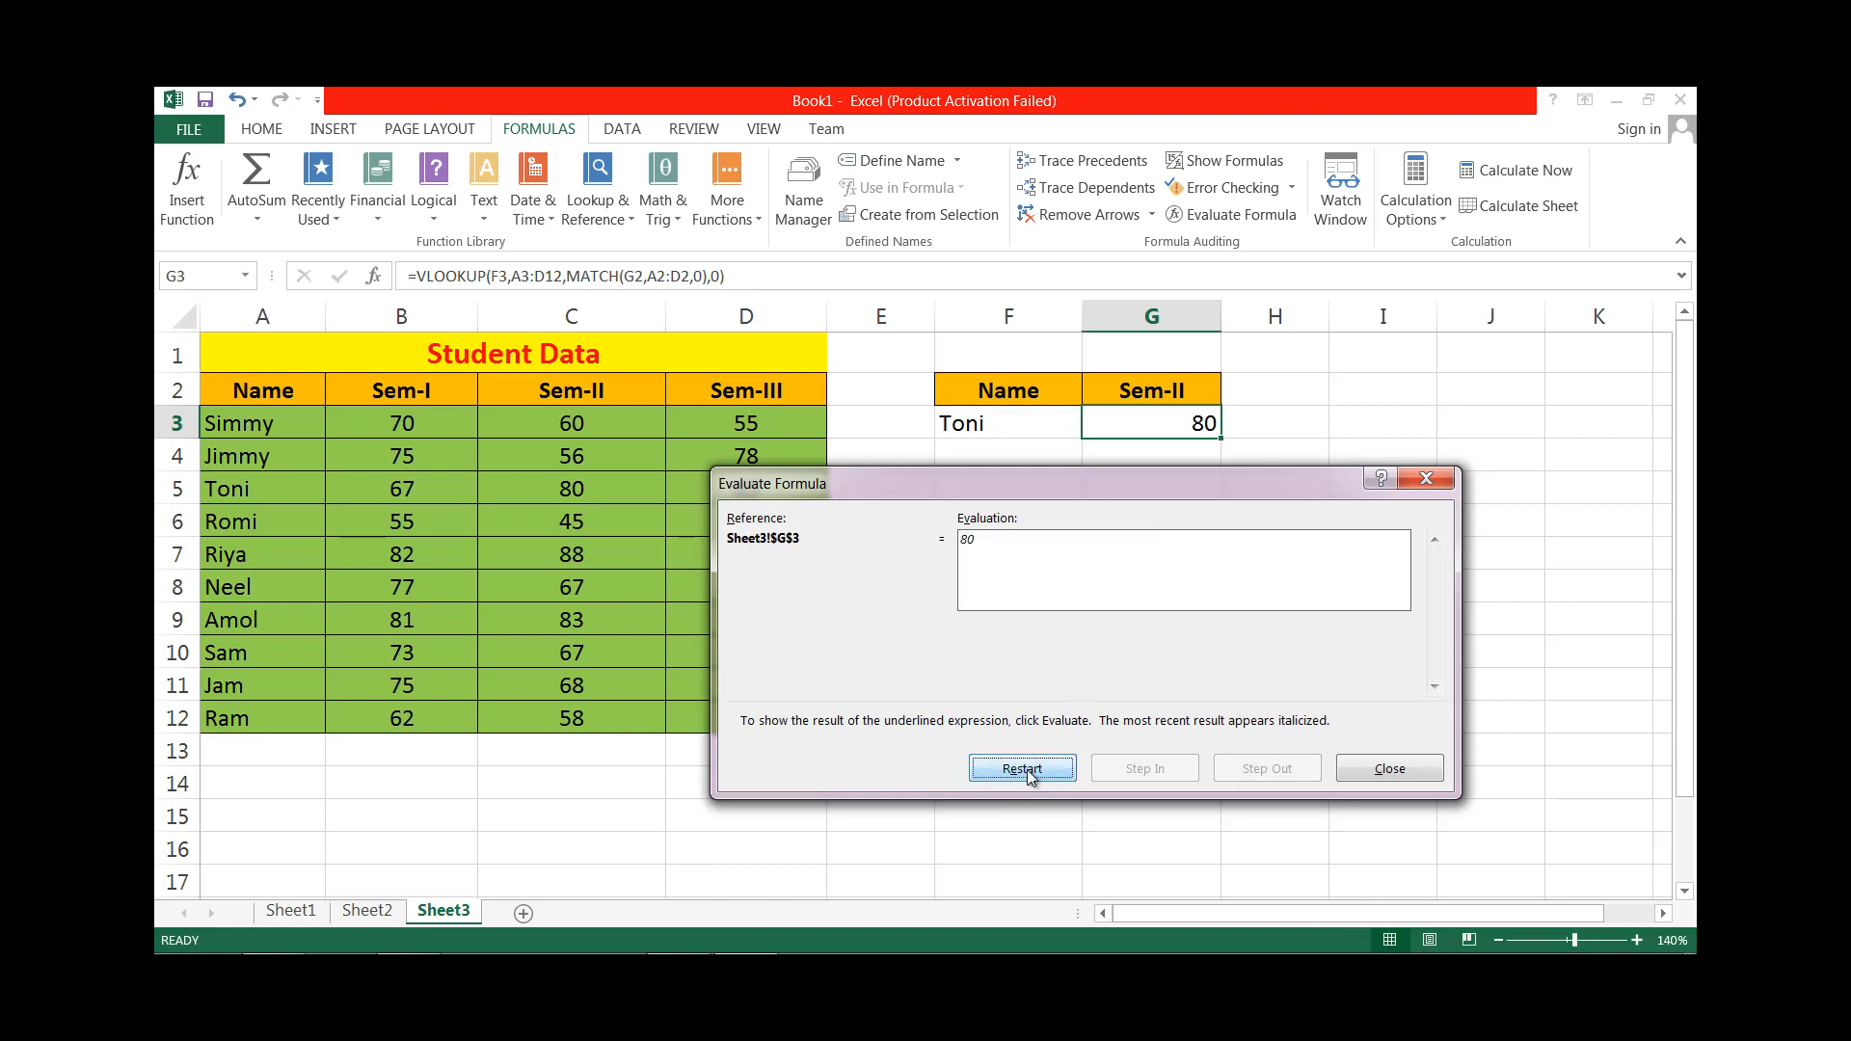
pyautogui.click(1027, 772)
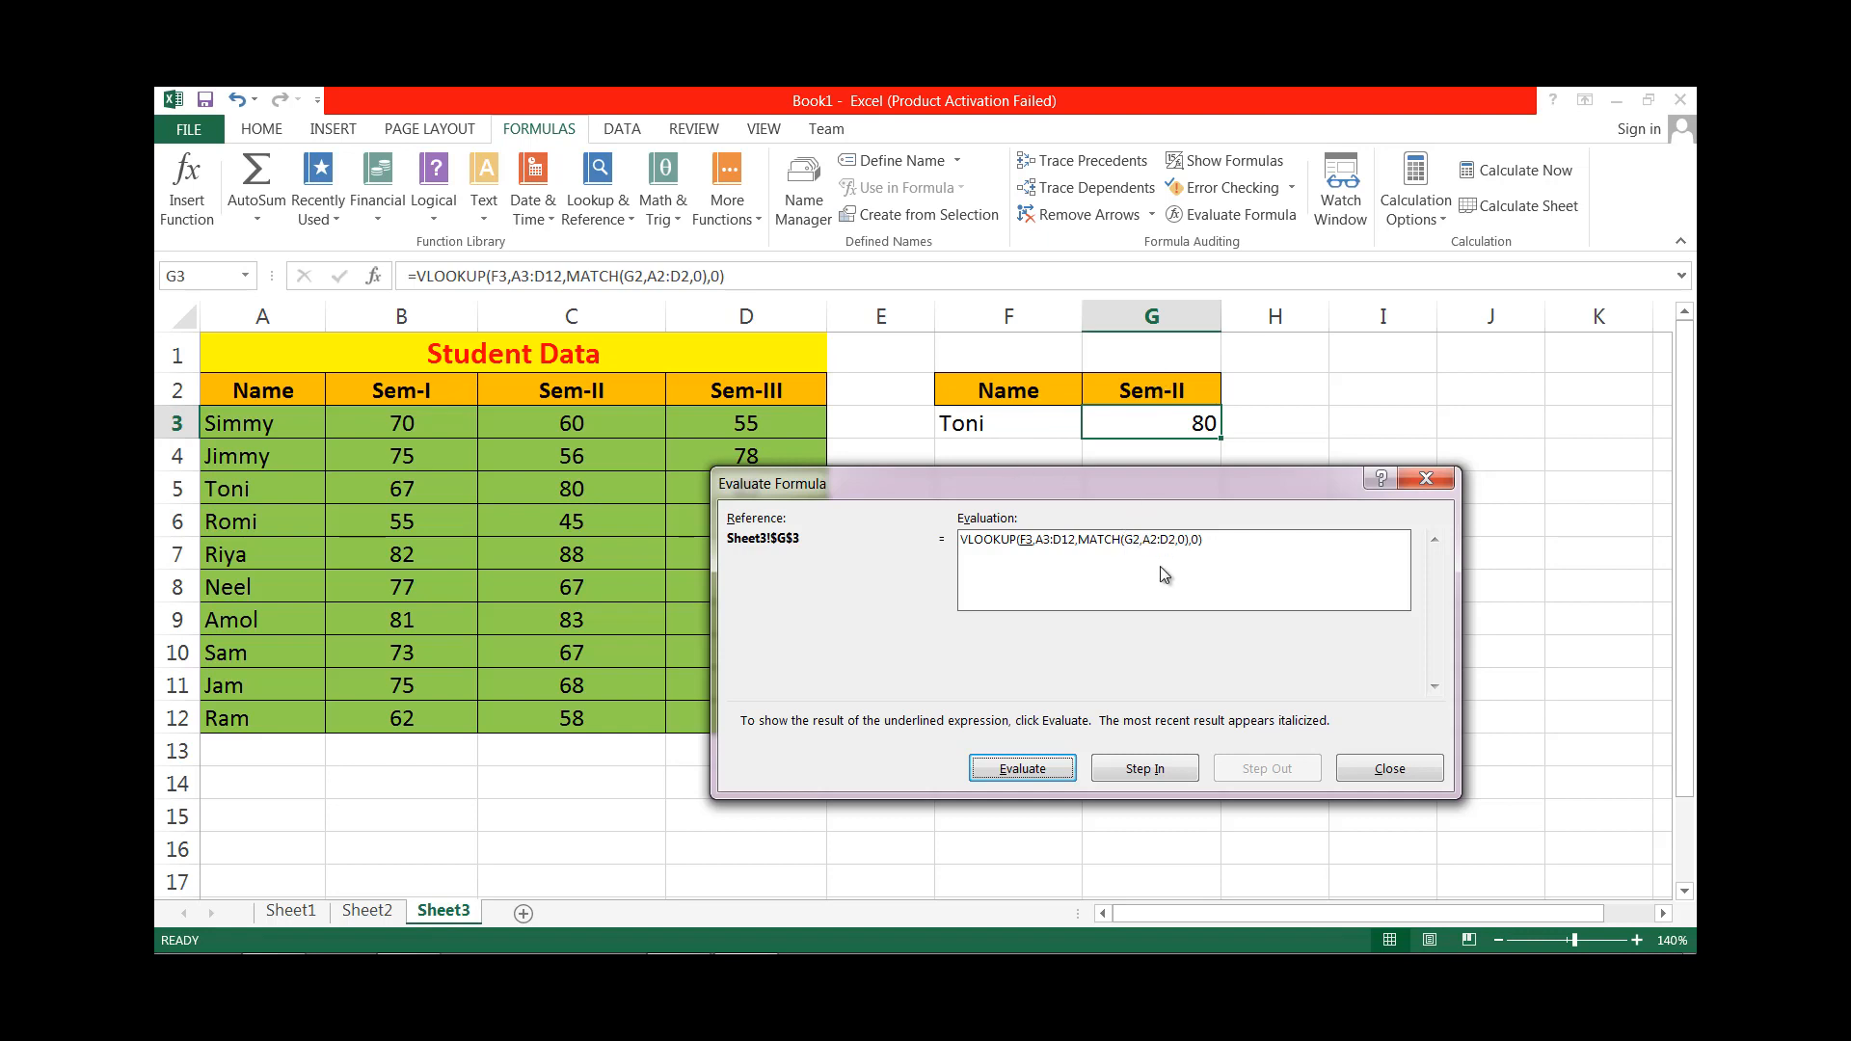
pyautogui.click(1428, 482)
# Review the MATCH formula in F10 and the combined VLOOKUP formula in G3.
pyautogui.click(1032, 653)
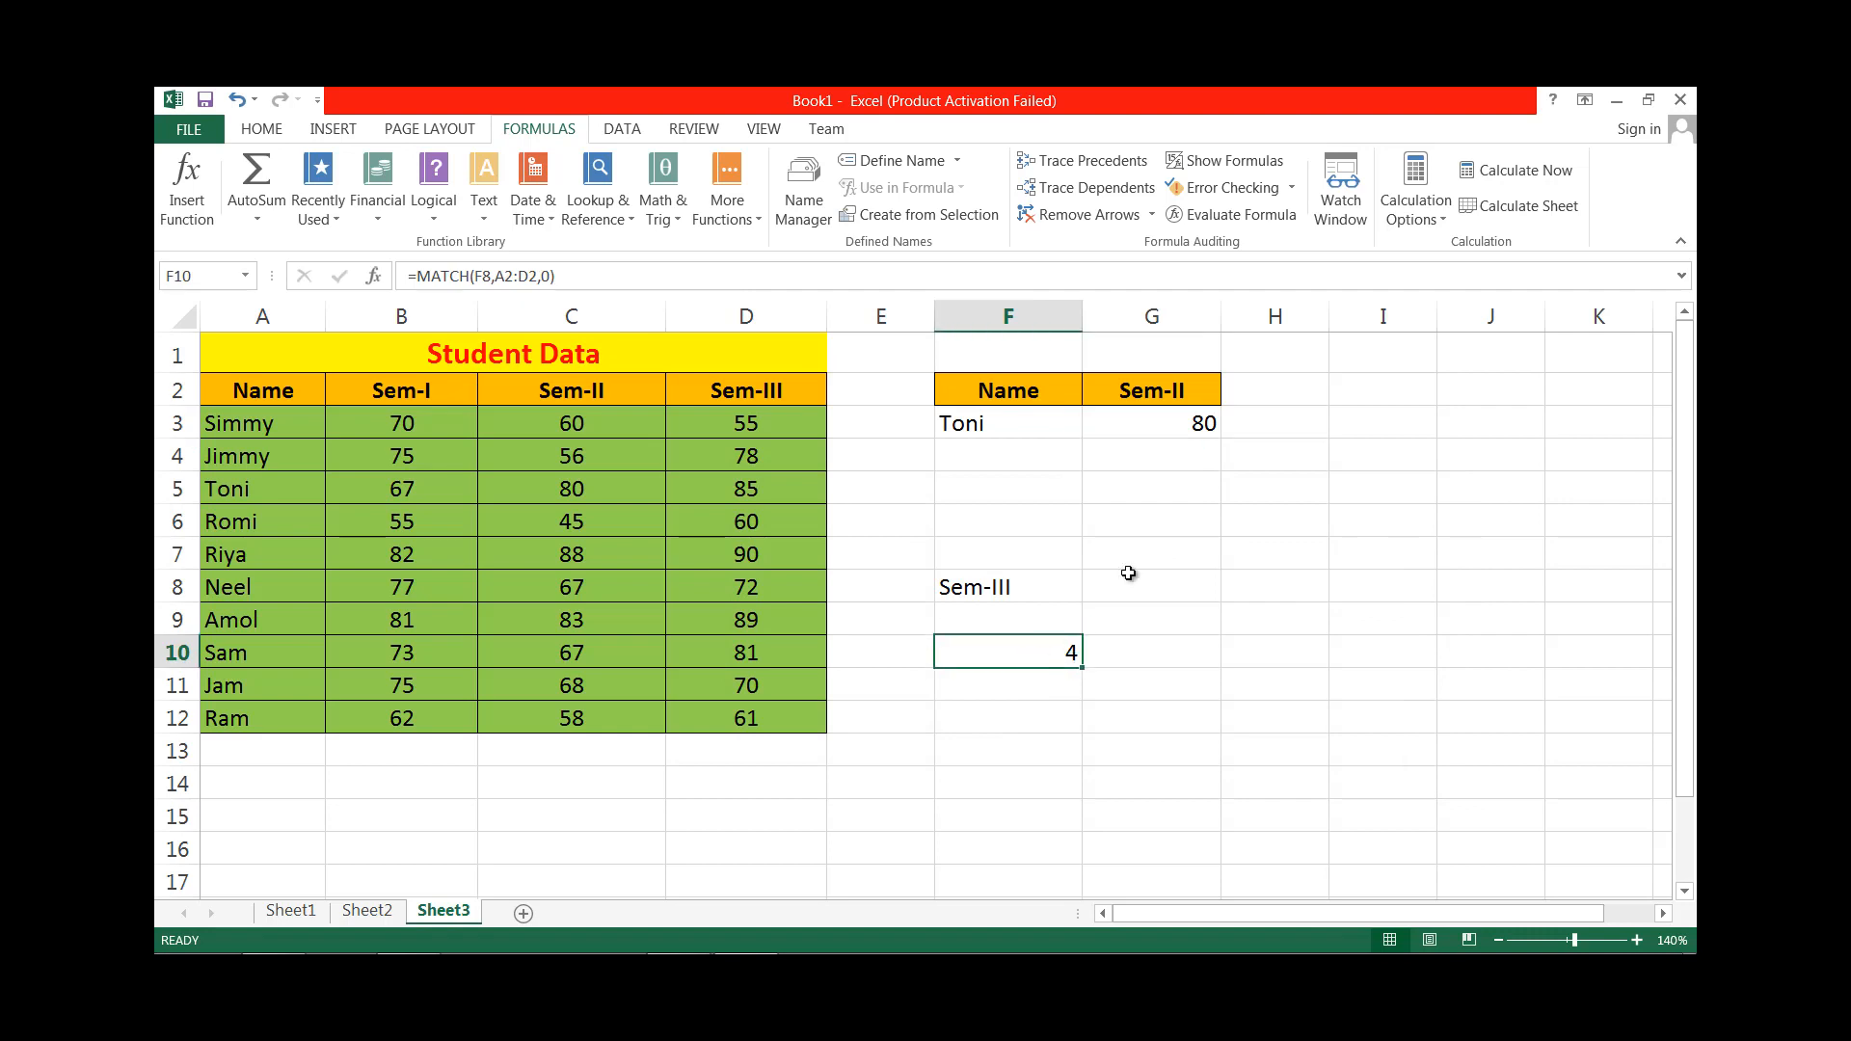
pyautogui.click(1177, 431)
pyautogui.doubleClick(1178, 429)
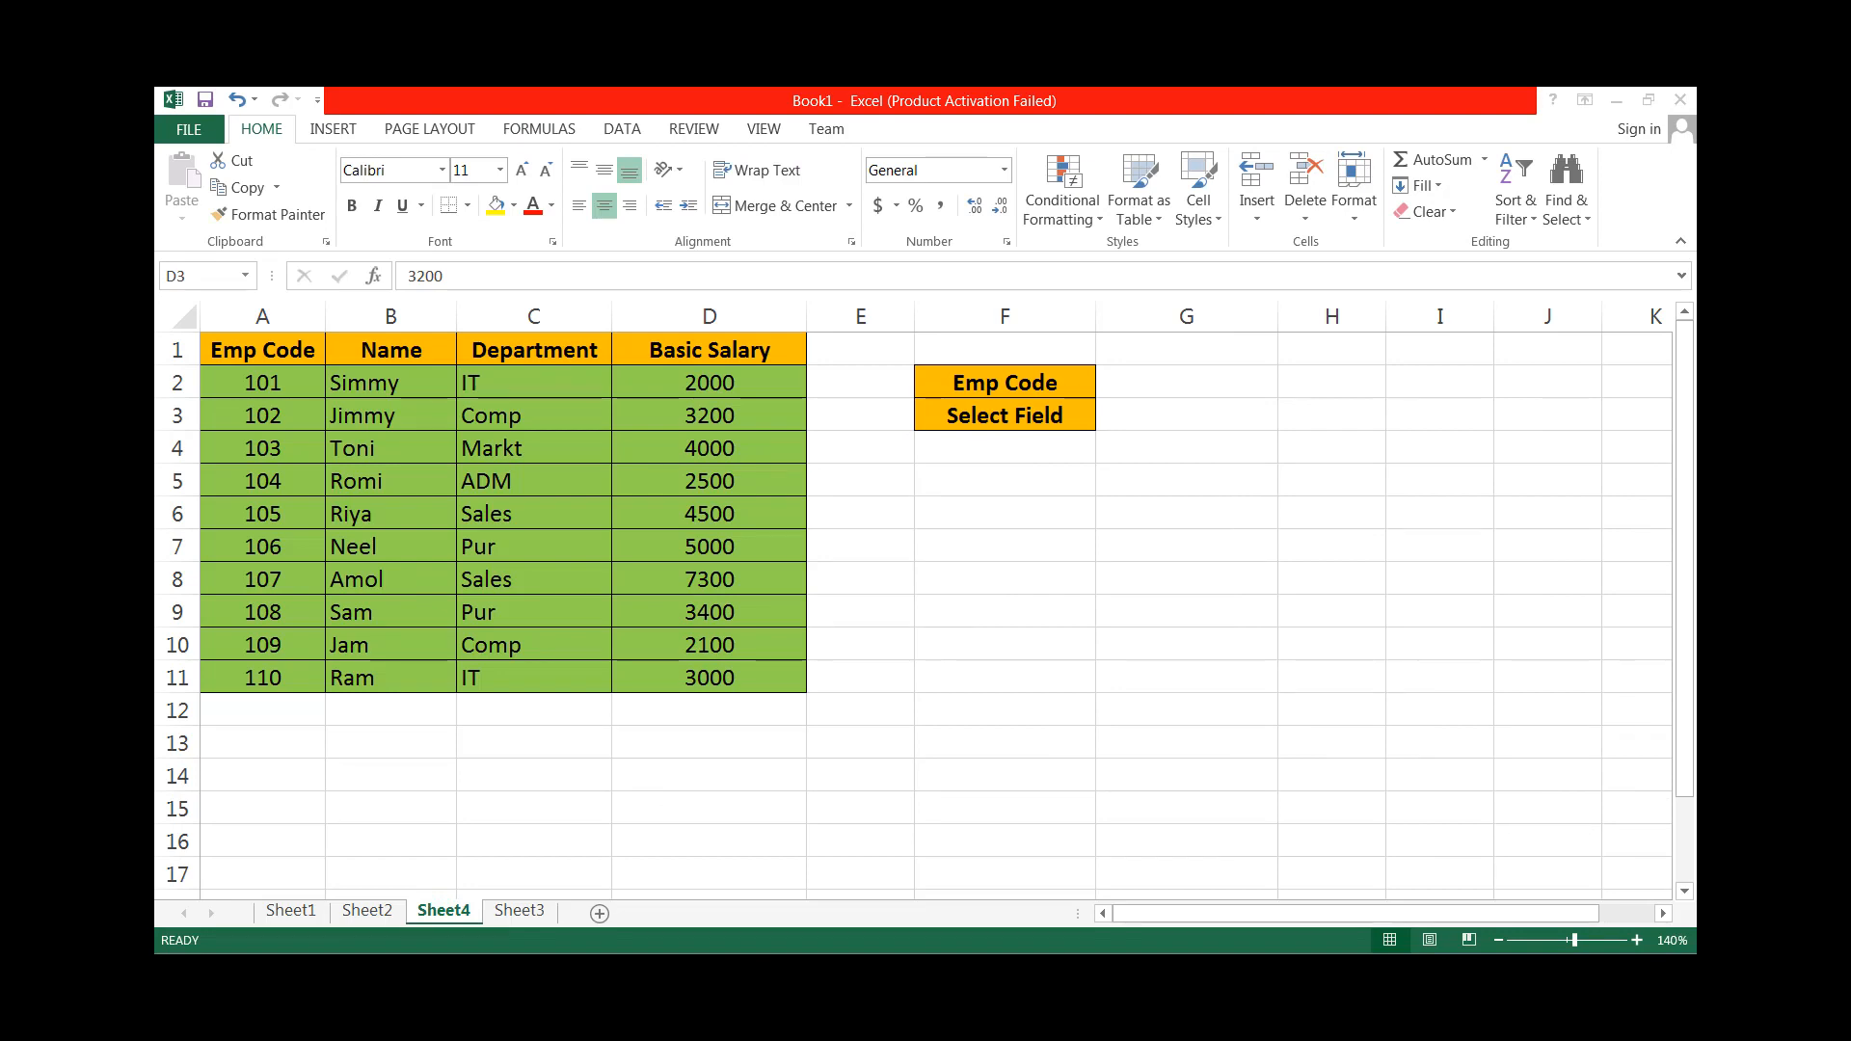
# Enter =INDEX(A2:D11,3,2) in D14 of Sheet4 to return the value at row 3, column 2 of the employee data.
pyautogui.click(761, 775)
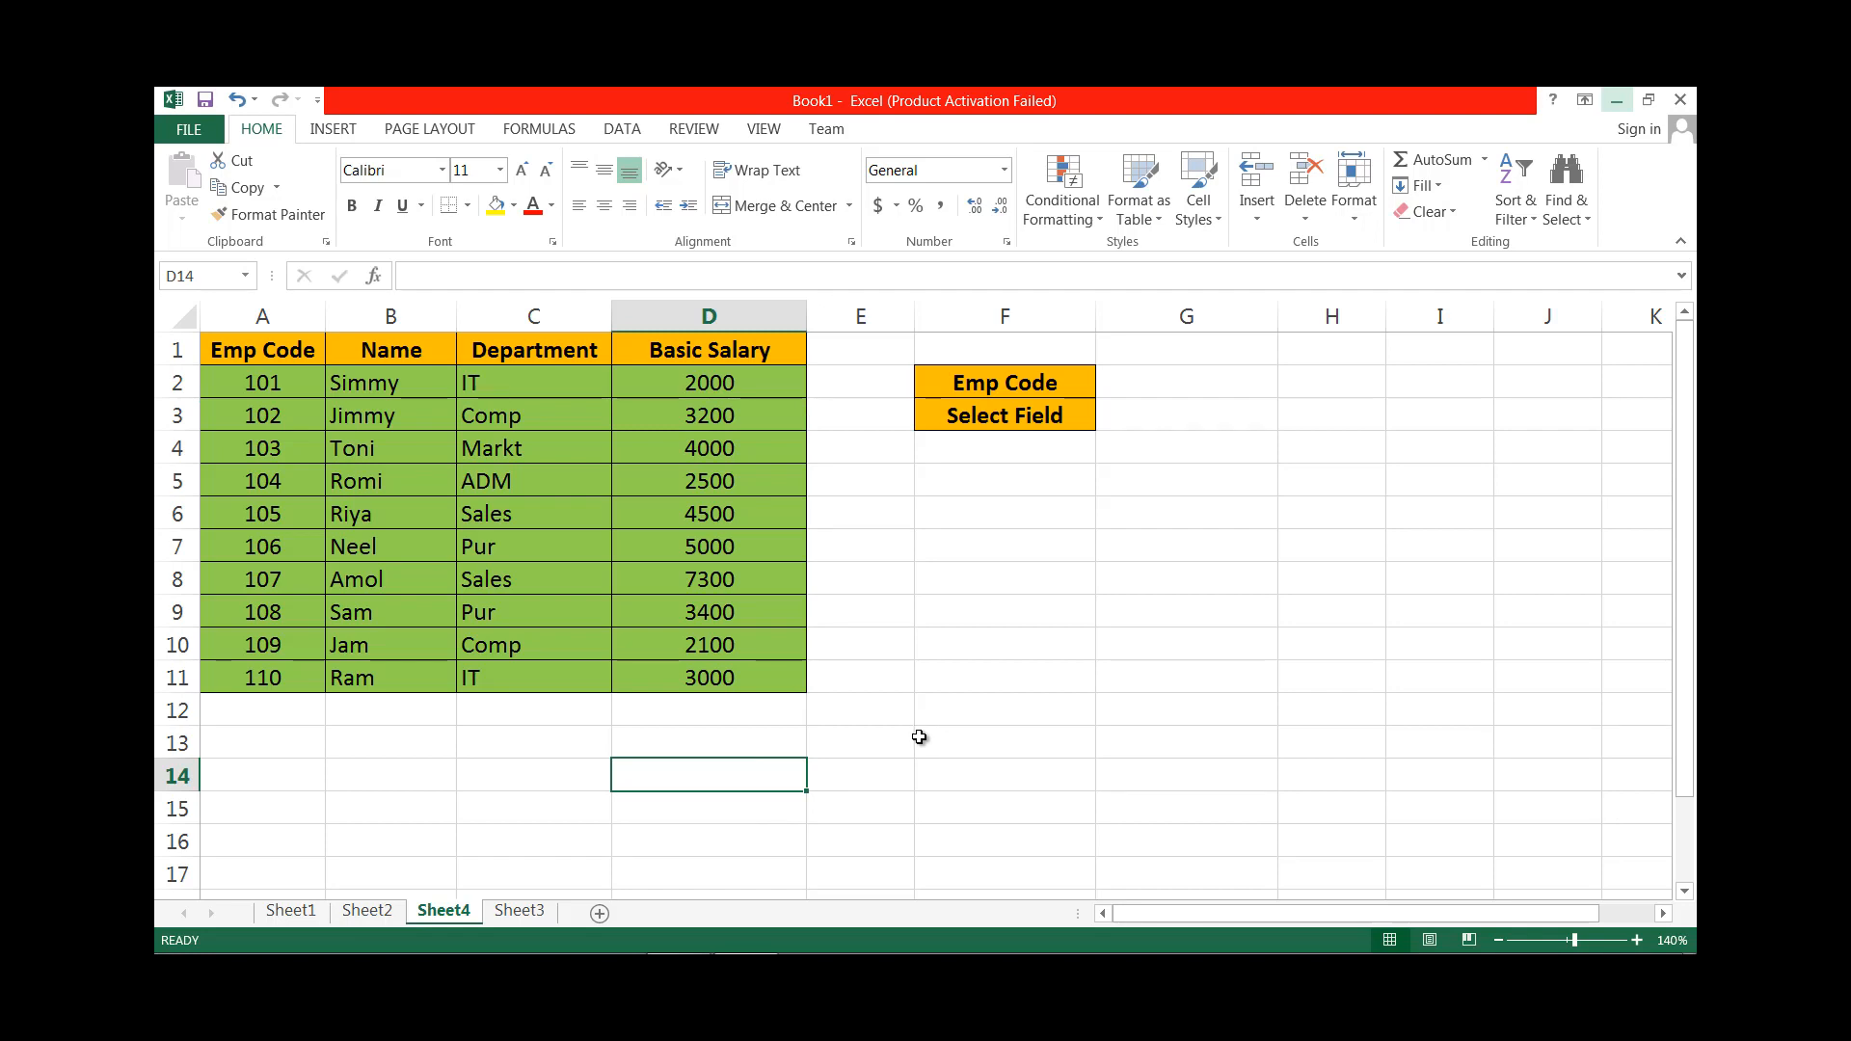
pyautogui.write('=index')
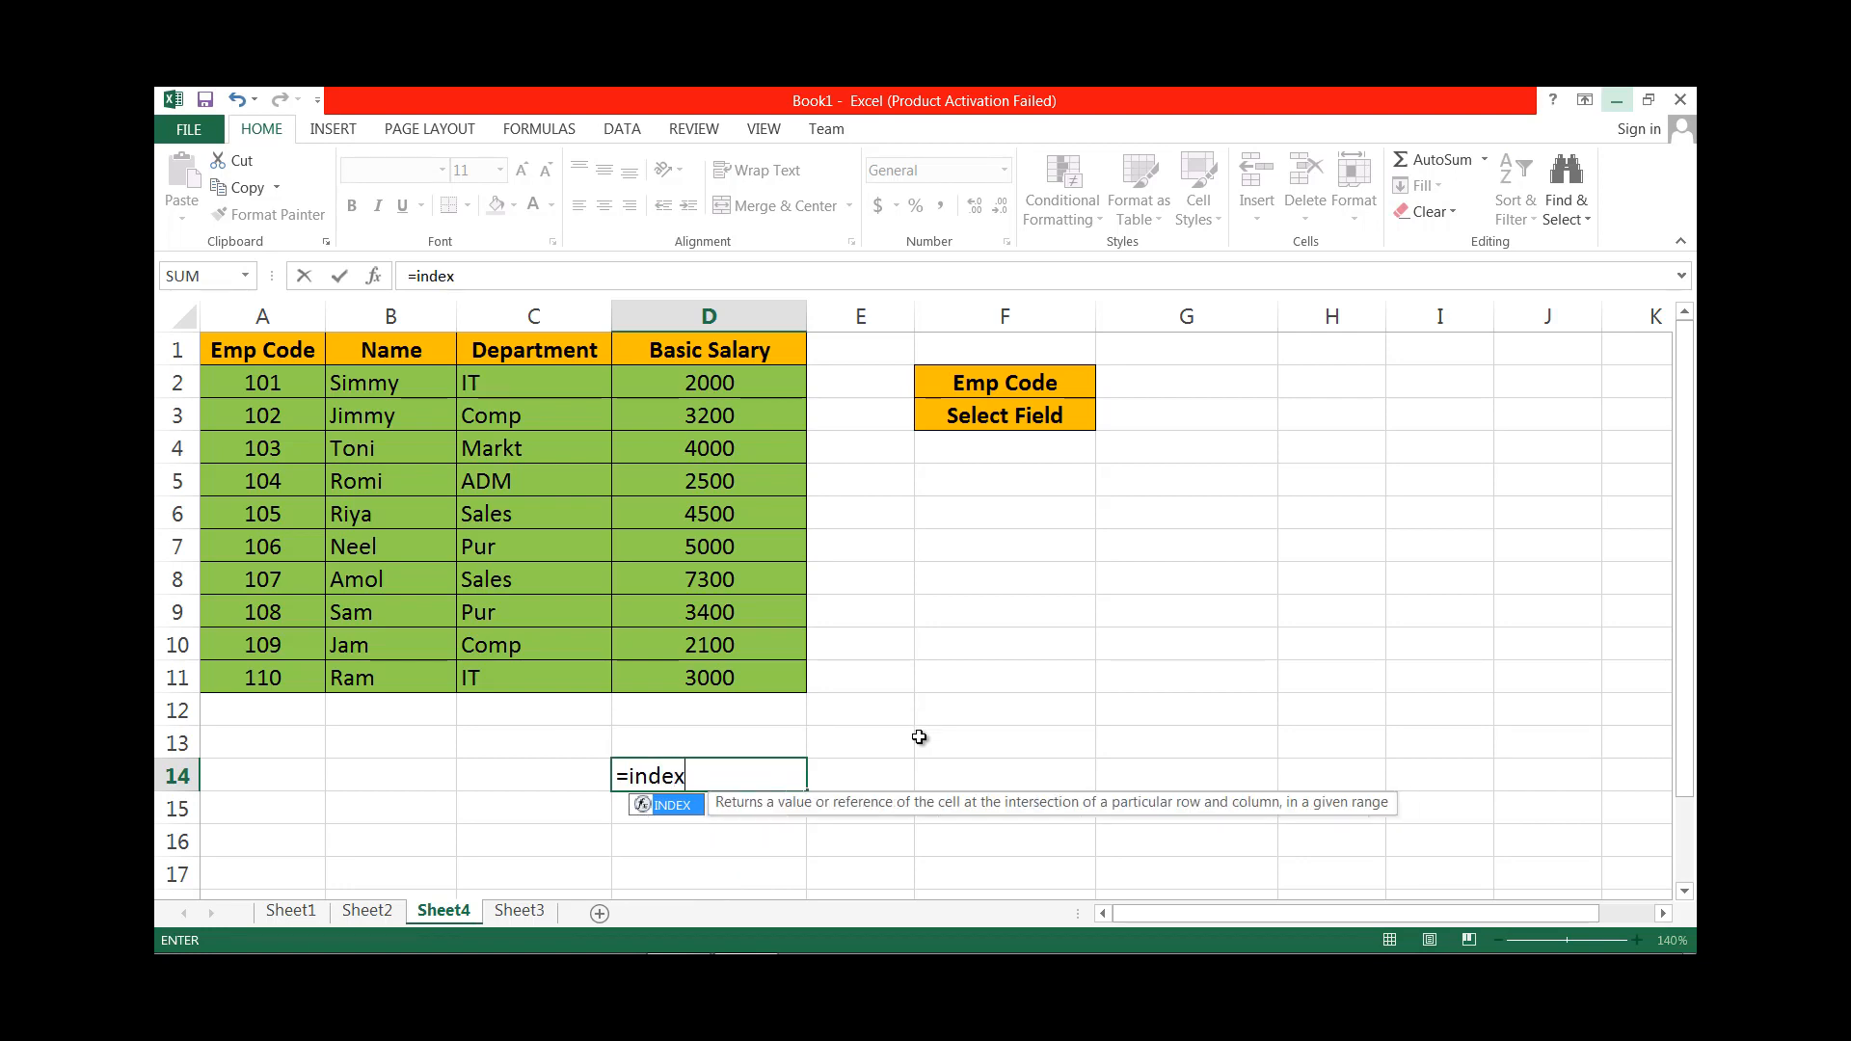
pyautogui.write('(')
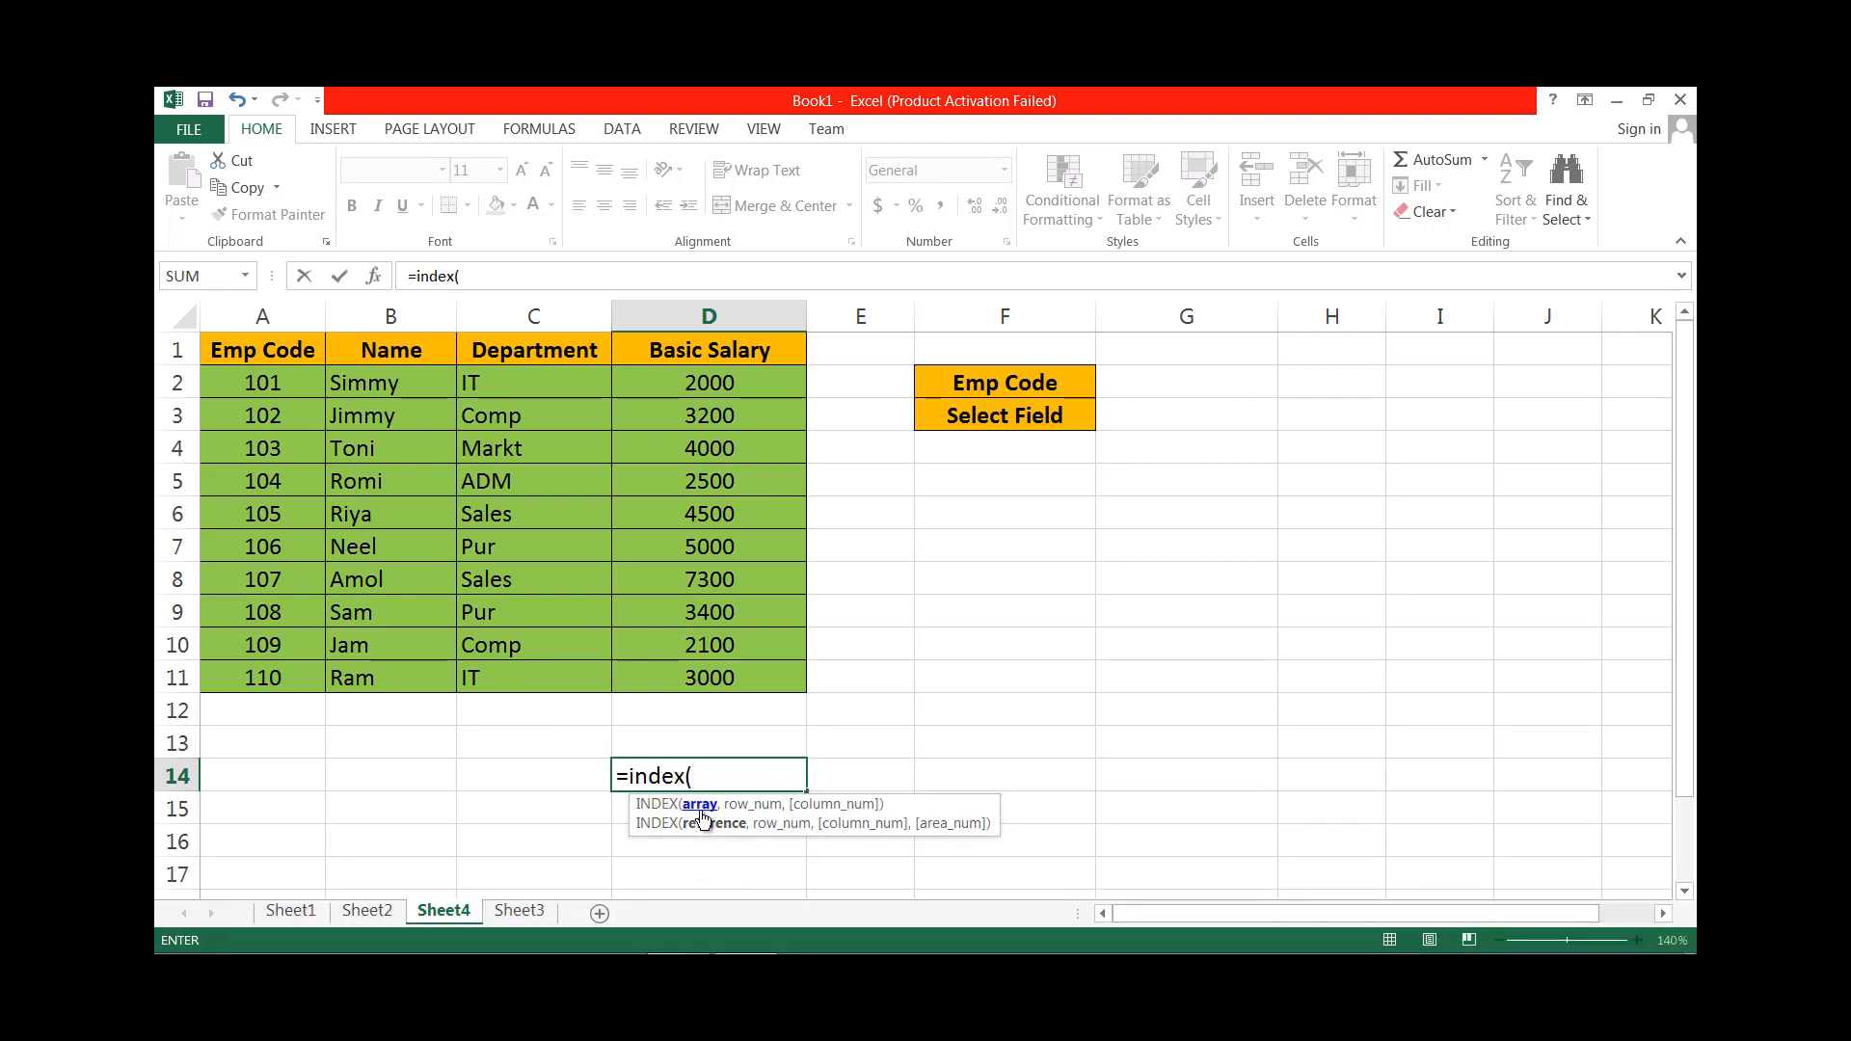
pyautogui.moveTo(280, 381); pyautogui.dragTo(678, 683)
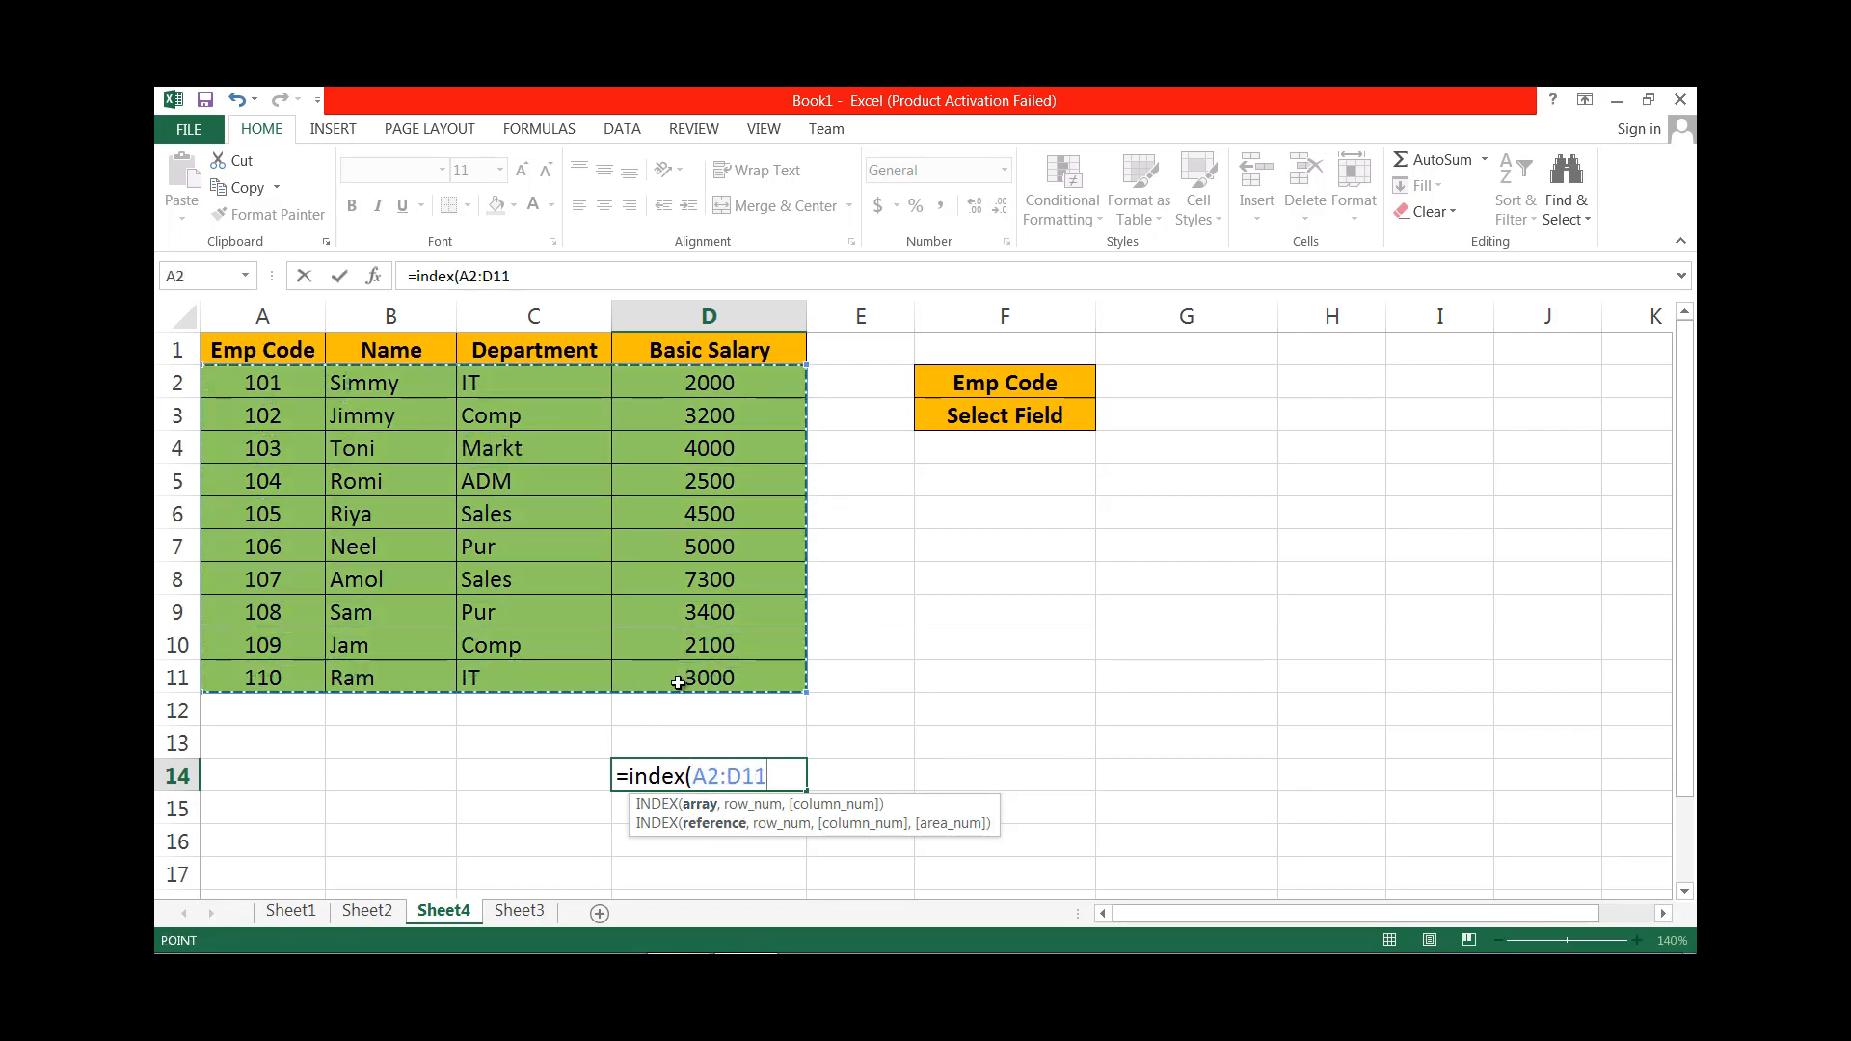
pyautogui.write(',')
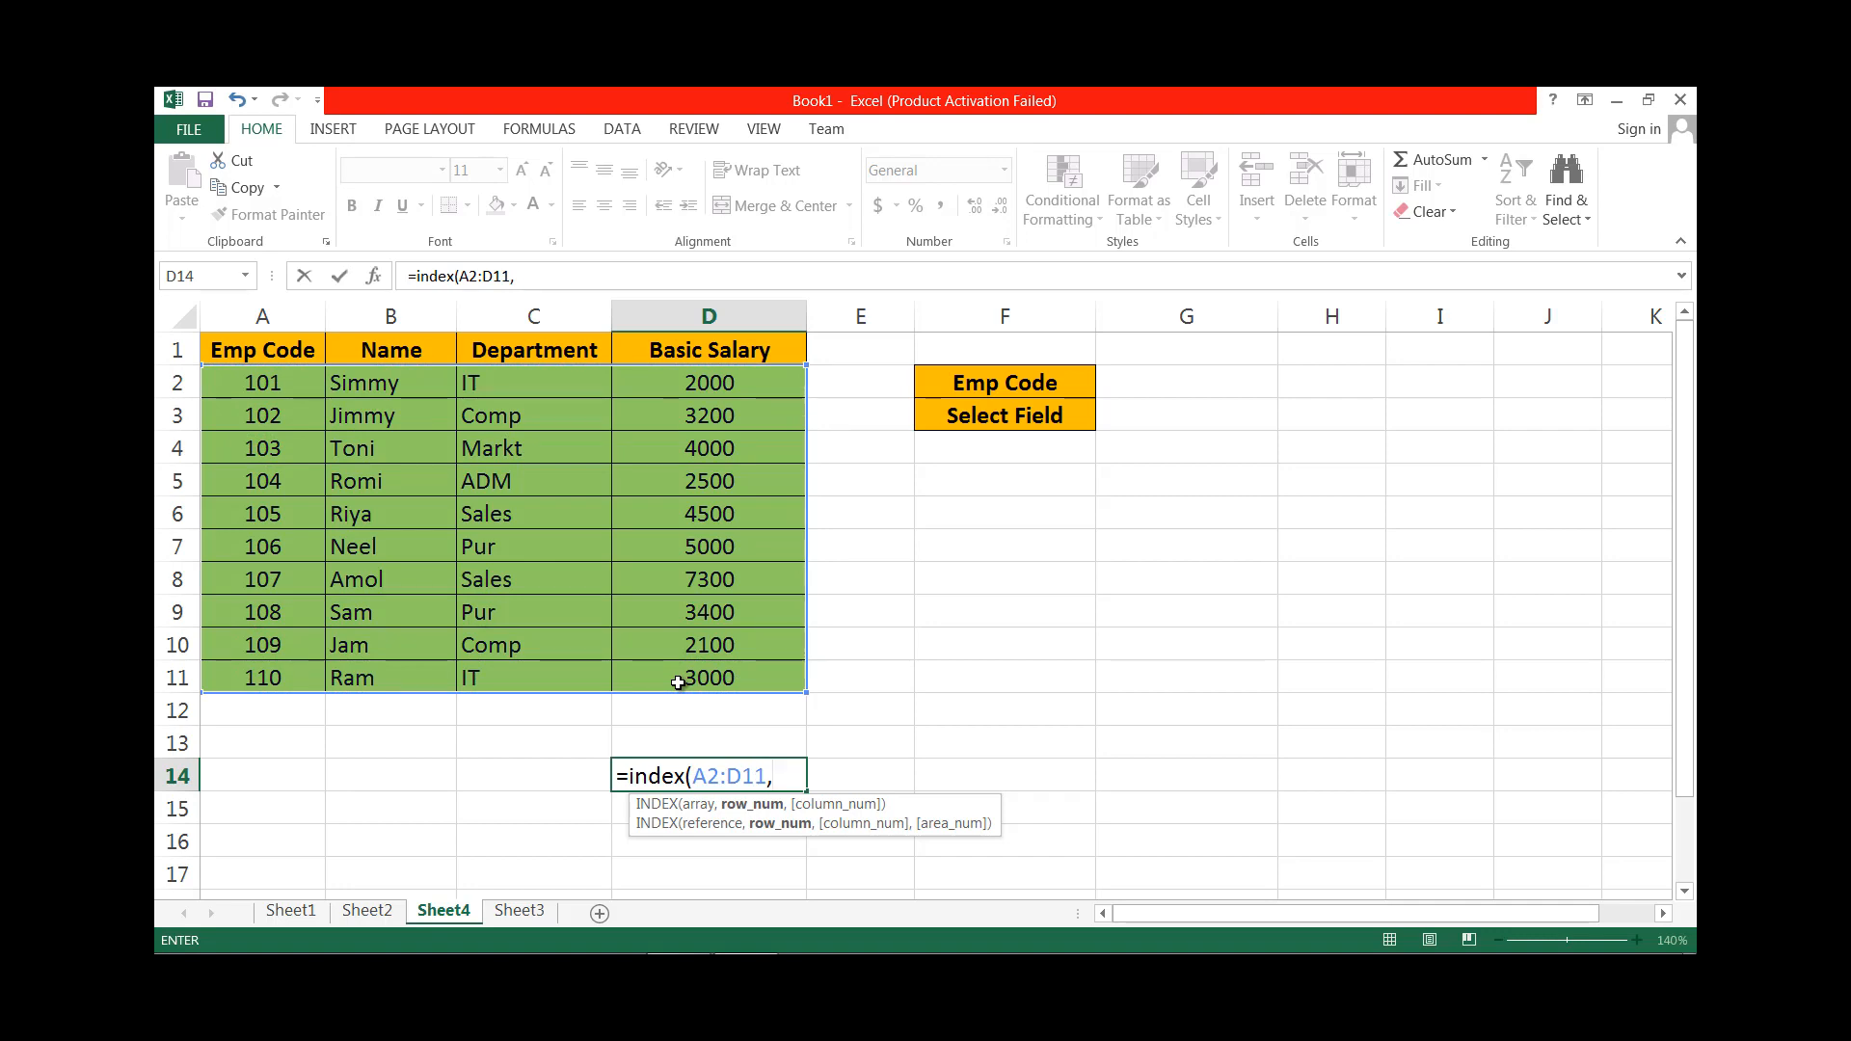
pyautogui.write('3,2')
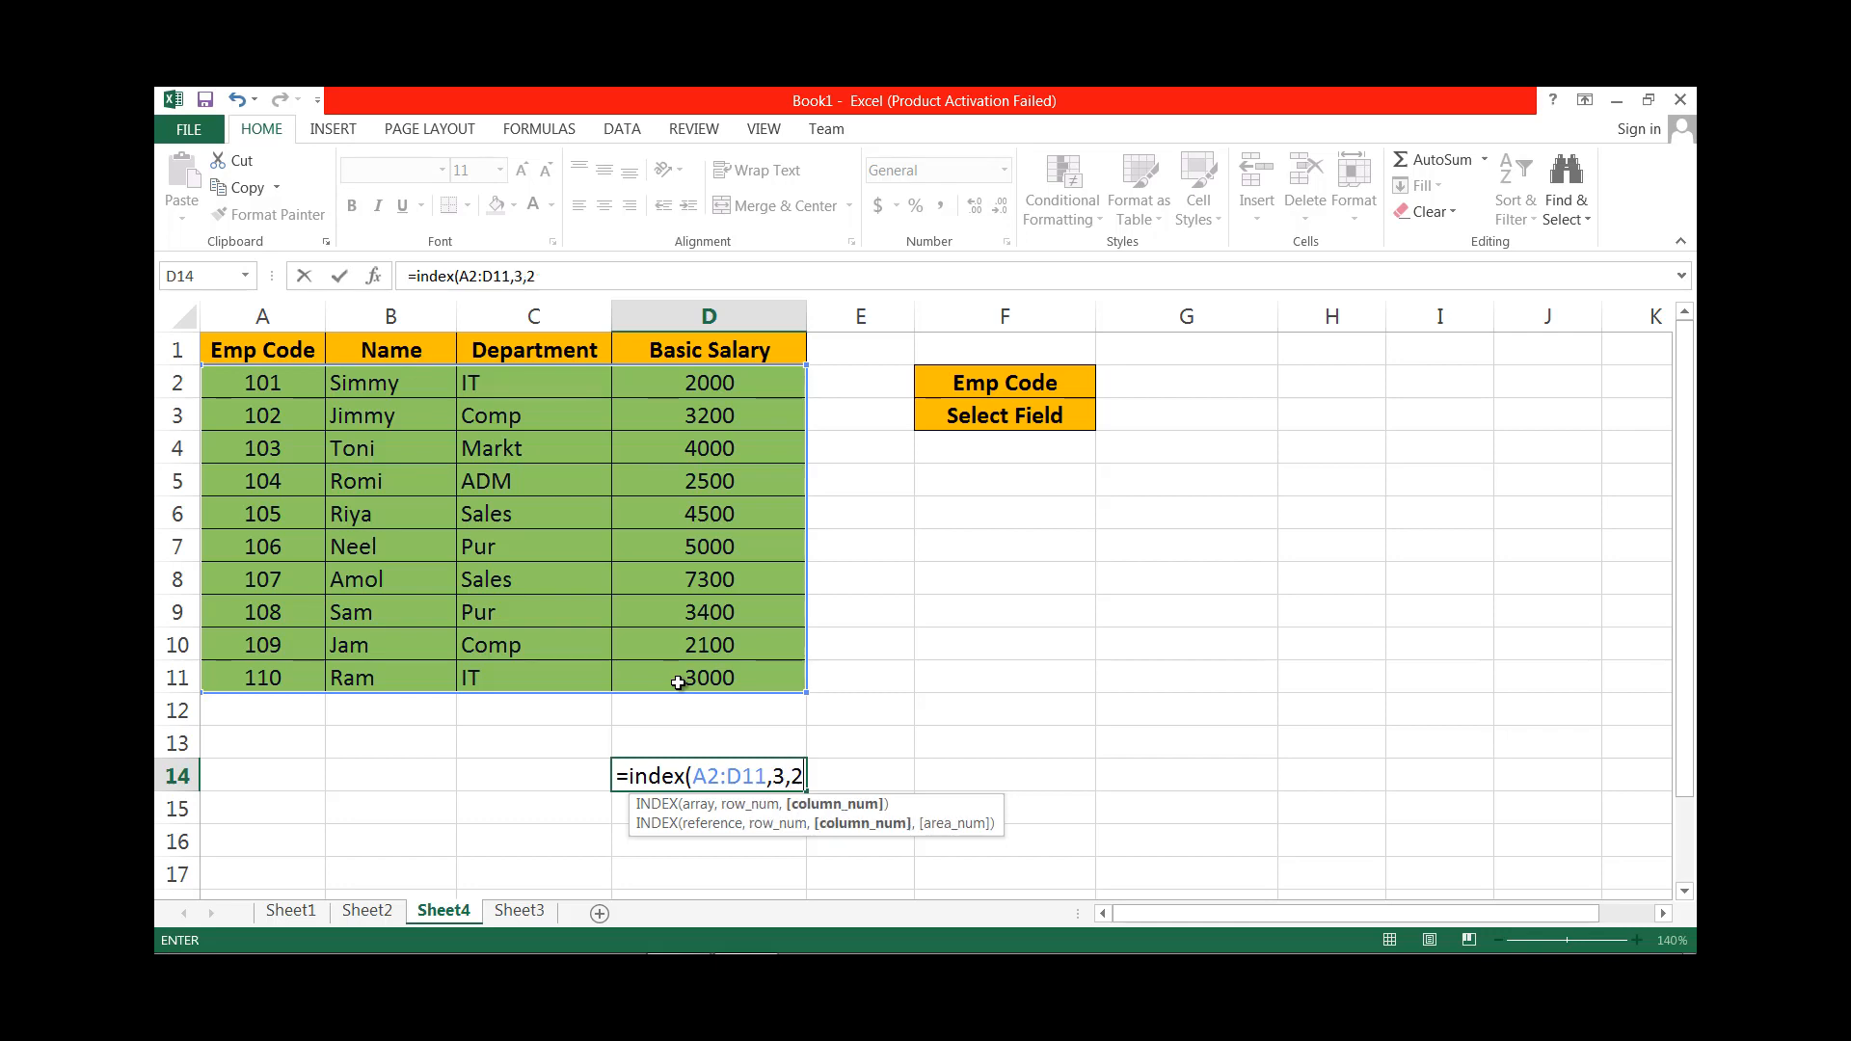
pyautogui.write(')')
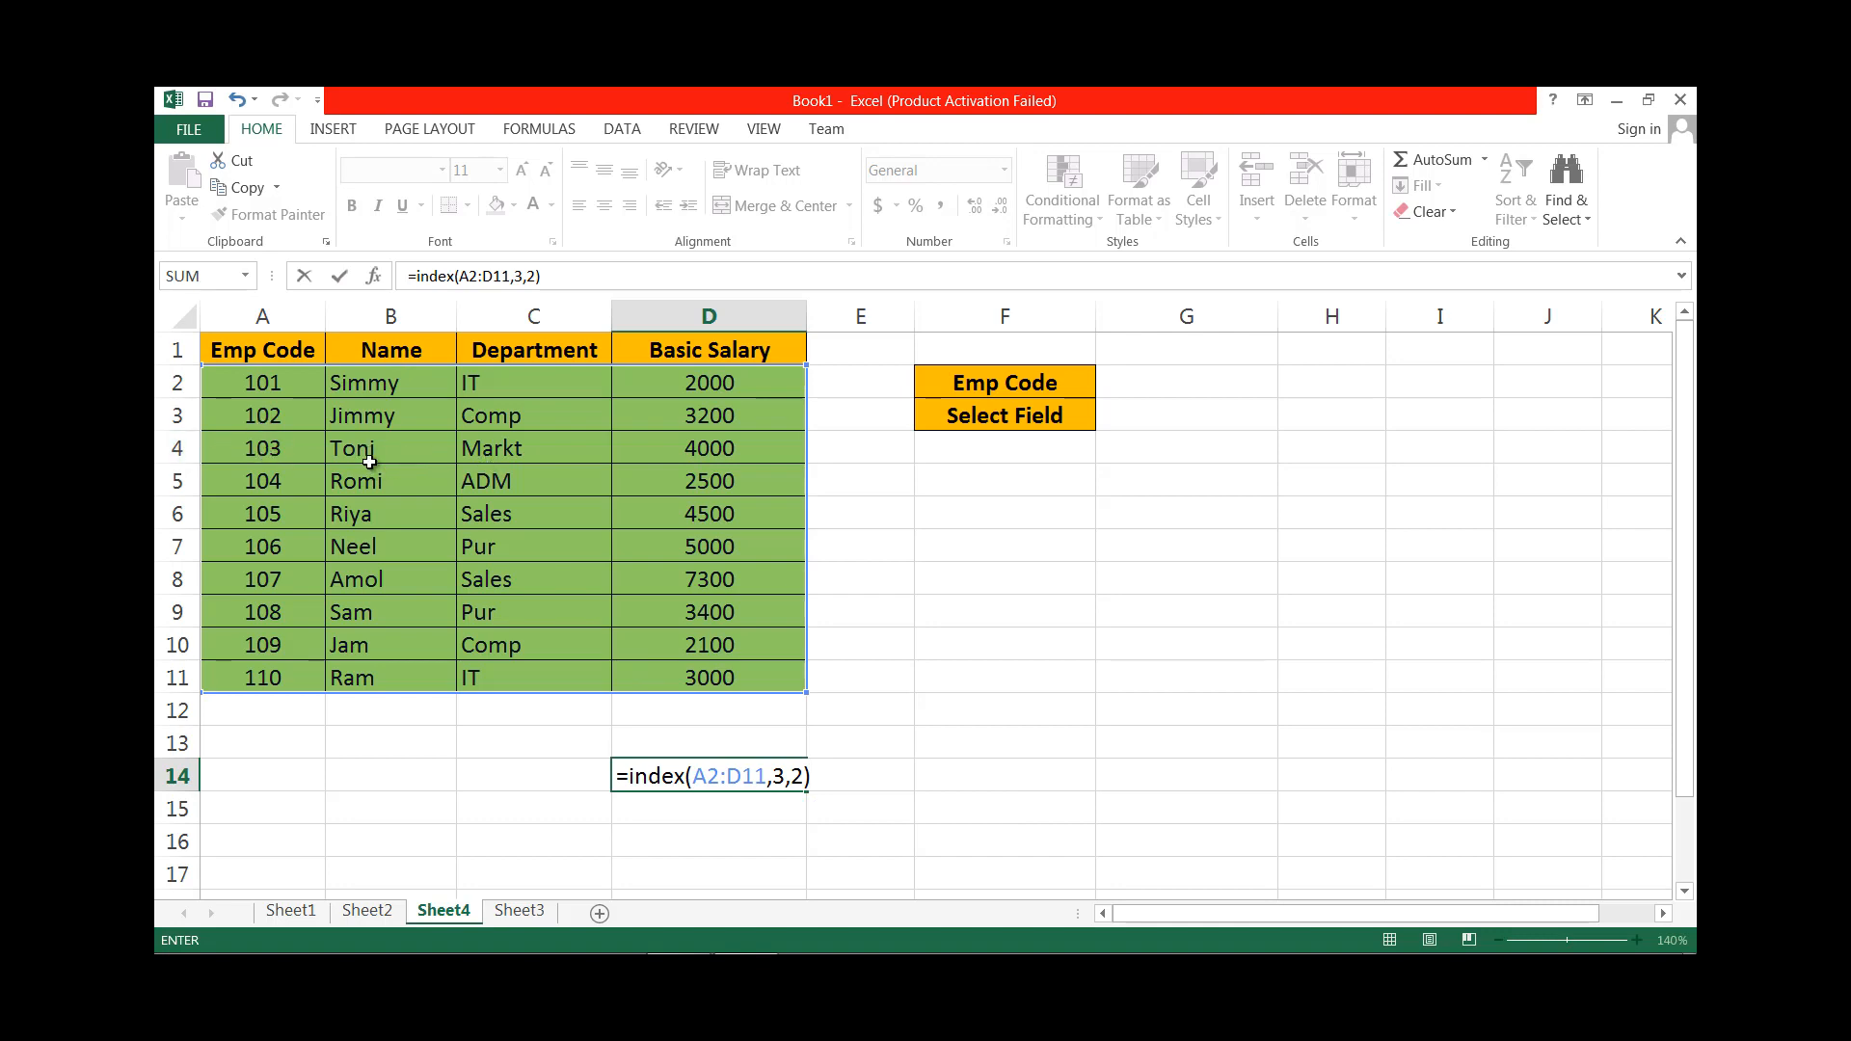
pyautogui.press('Return')
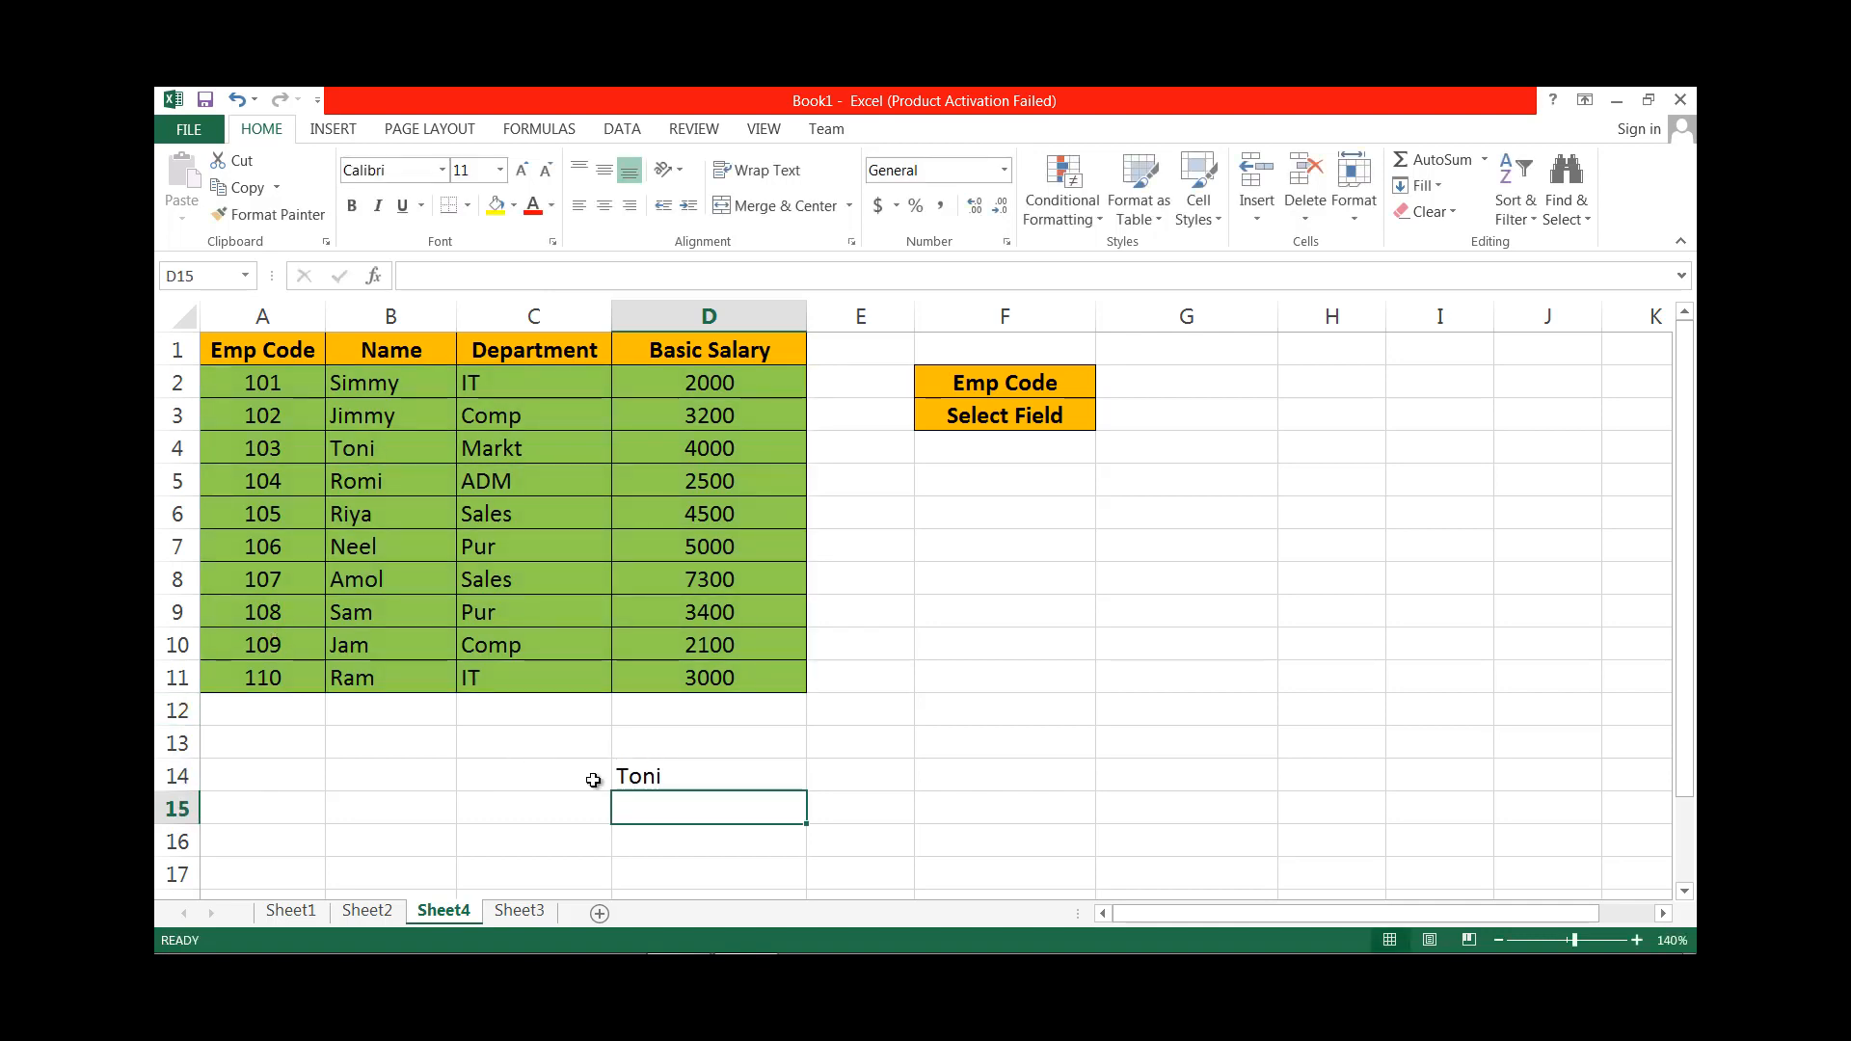
# Examine the row and column number arguments of the INDEX formula in D14, keeping the formula as it is.
pyautogui.click(642, 777)
pyautogui.doubleClick(645, 778)
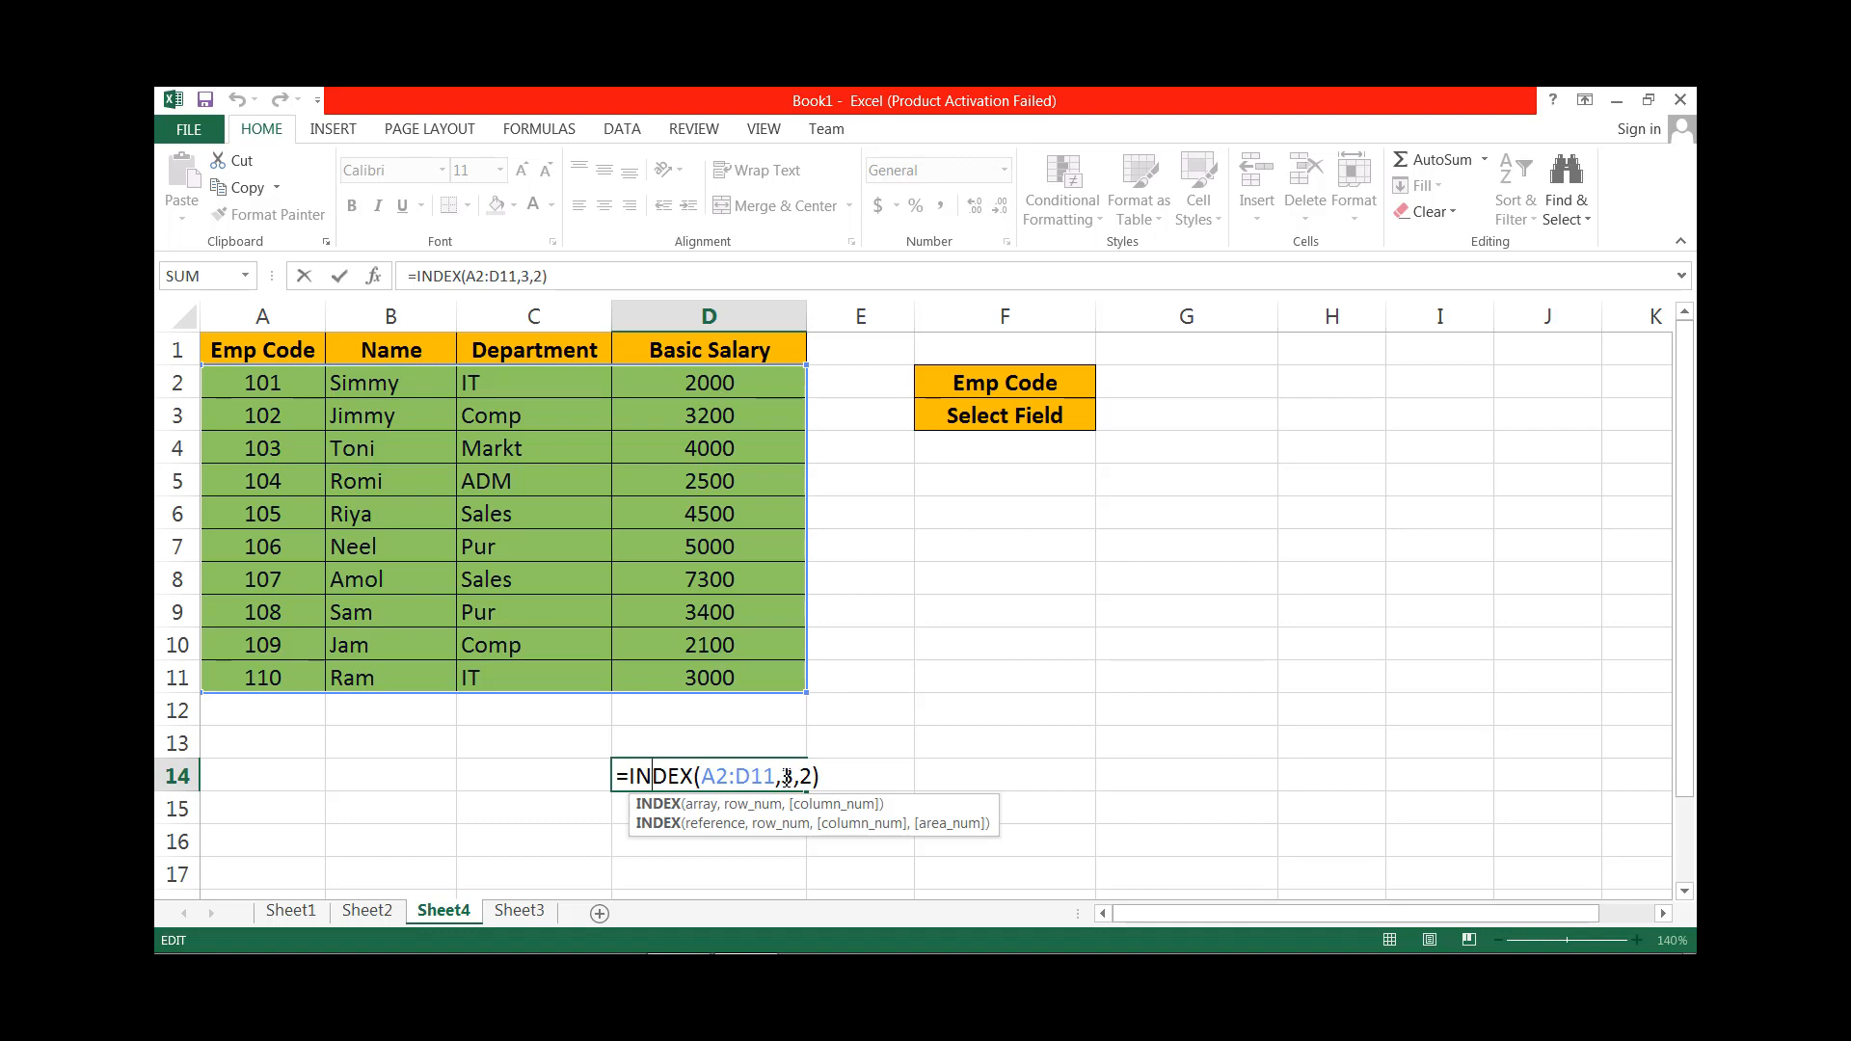
pyautogui.click(790, 776)
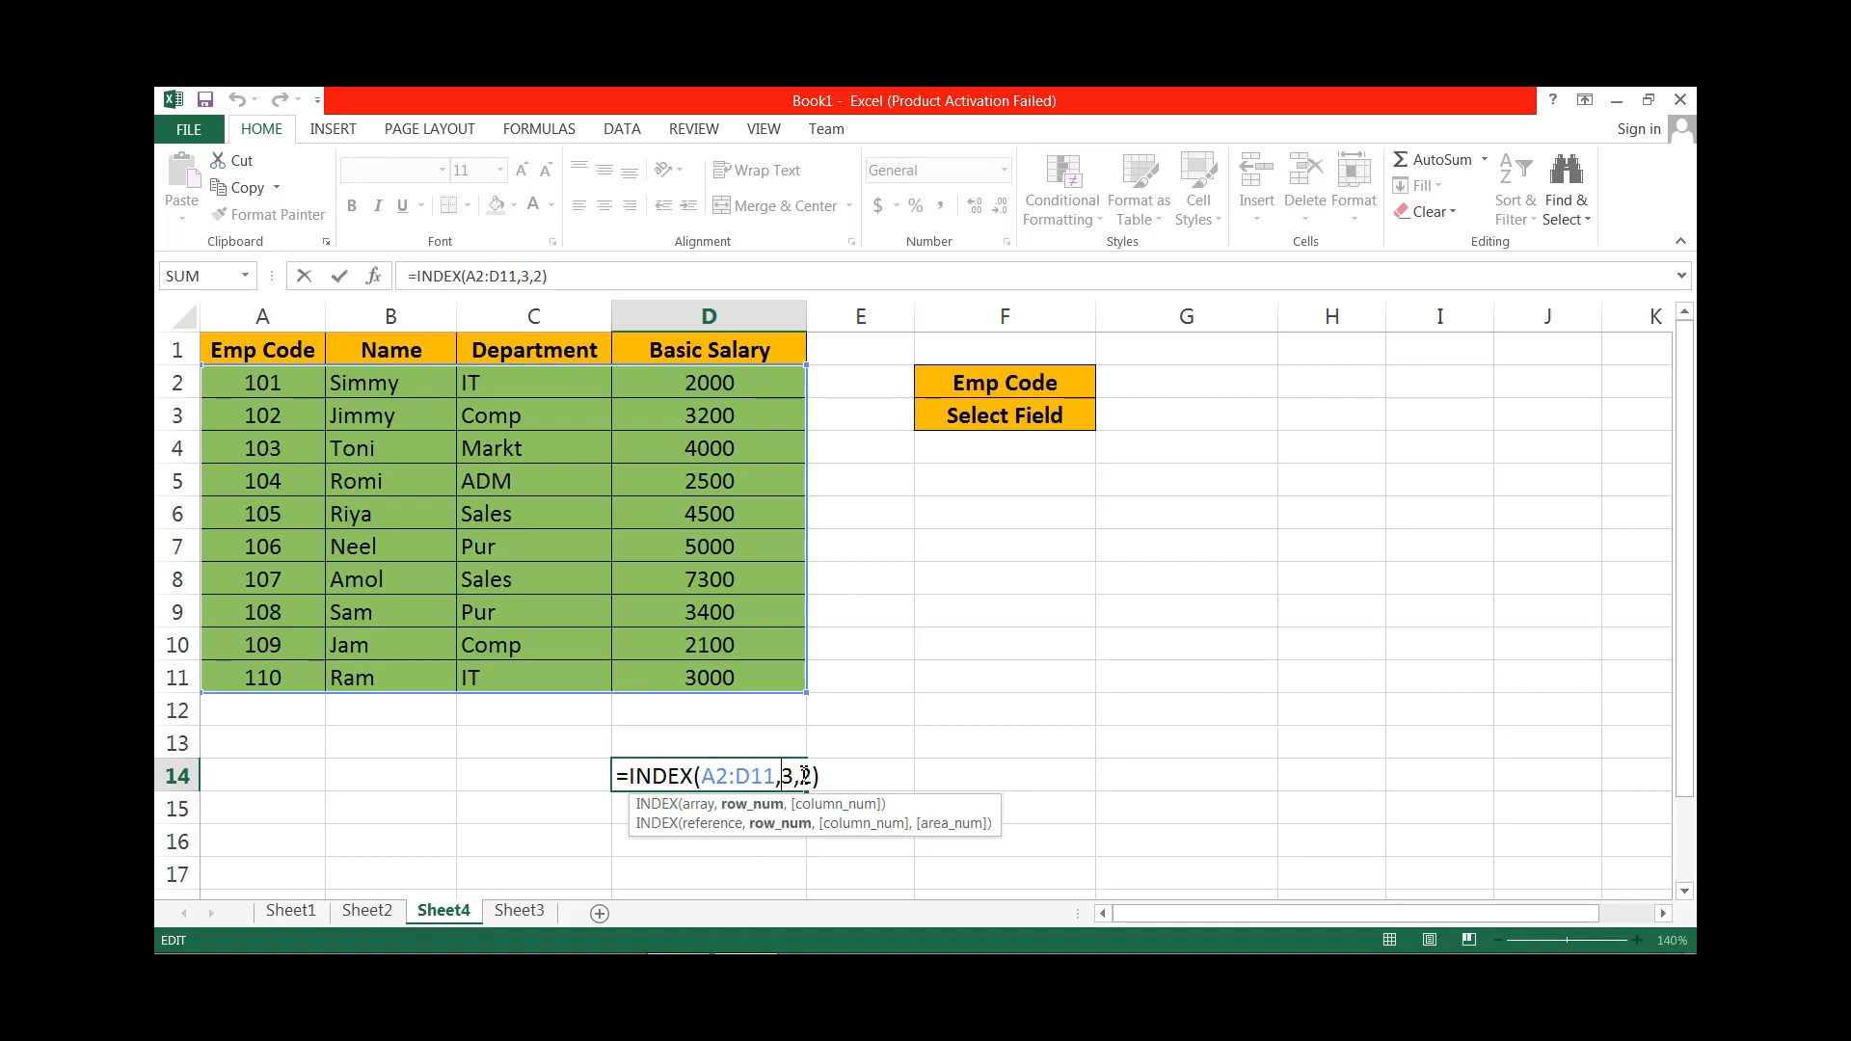
pyautogui.click(811, 776)
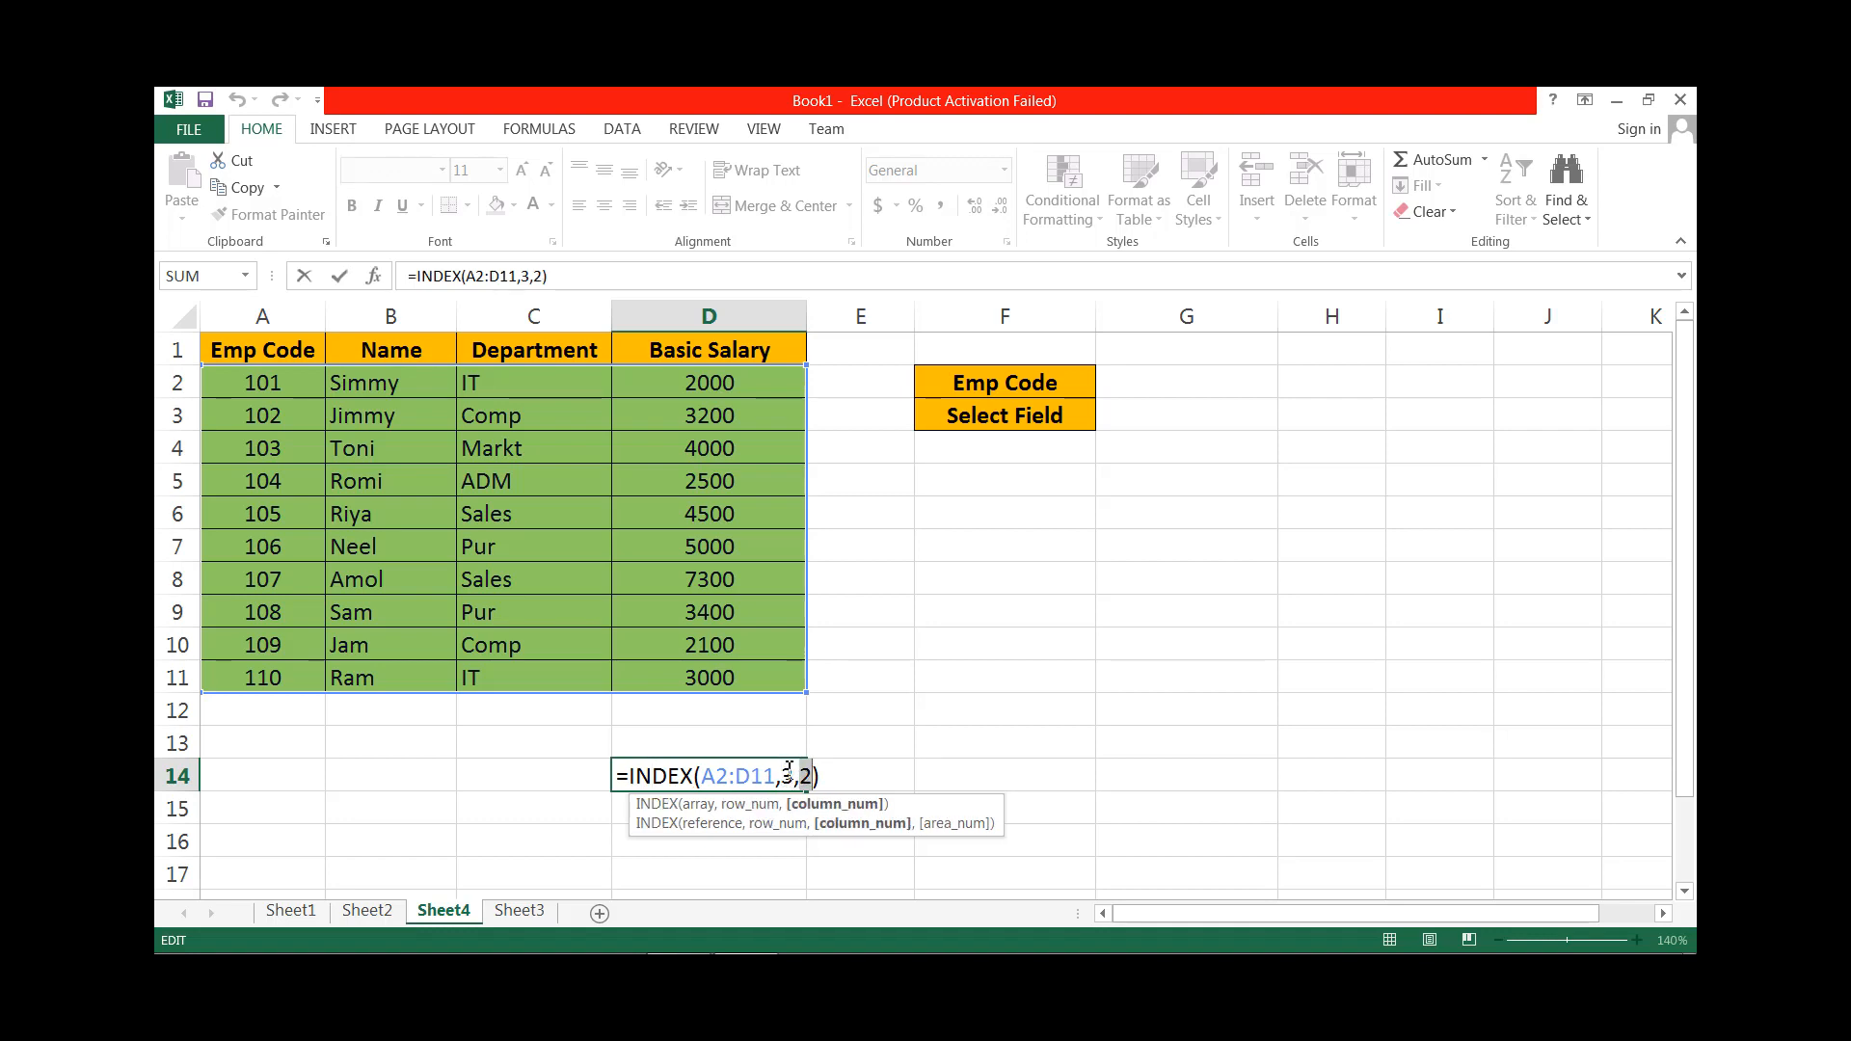
pyautogui.click(787, 773)
pyautogui.click(796, 775)
pyautogui.doubleClick(790, 776)
pyautogui.click(814, 775)
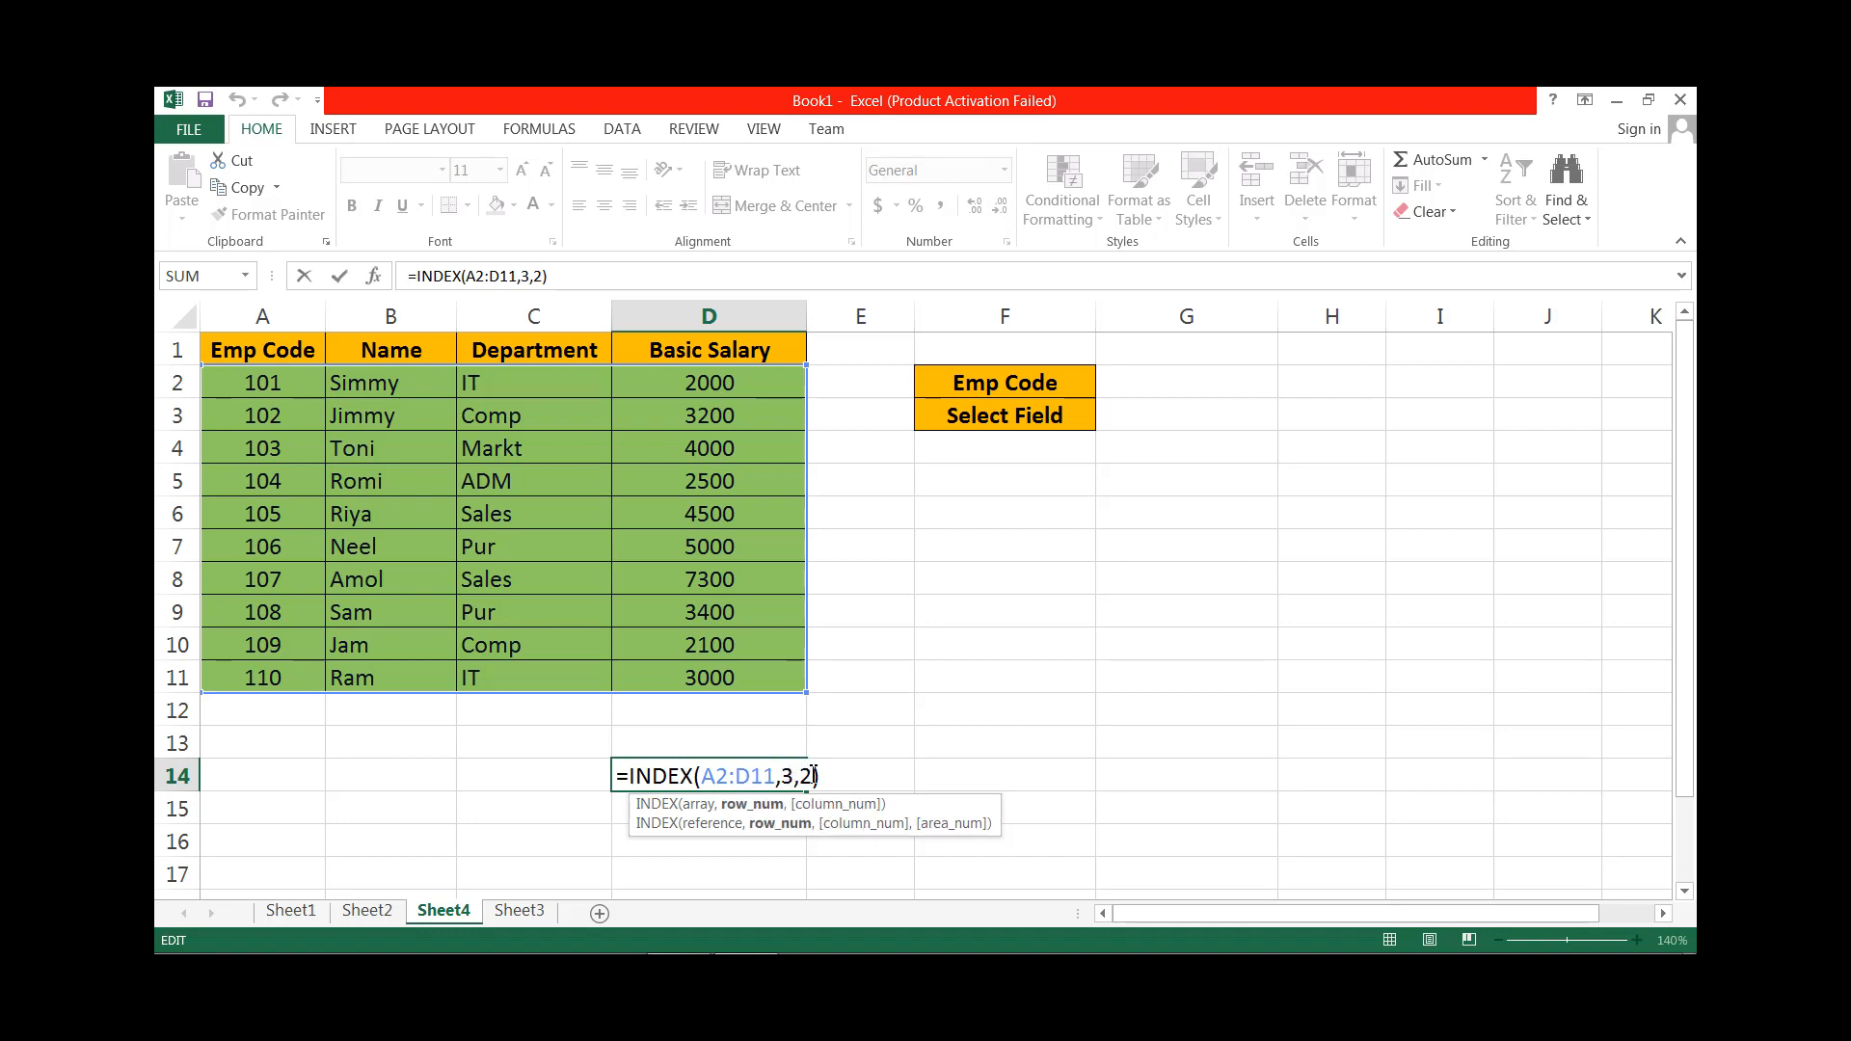
pyautogui.doubleClick(806, 775)
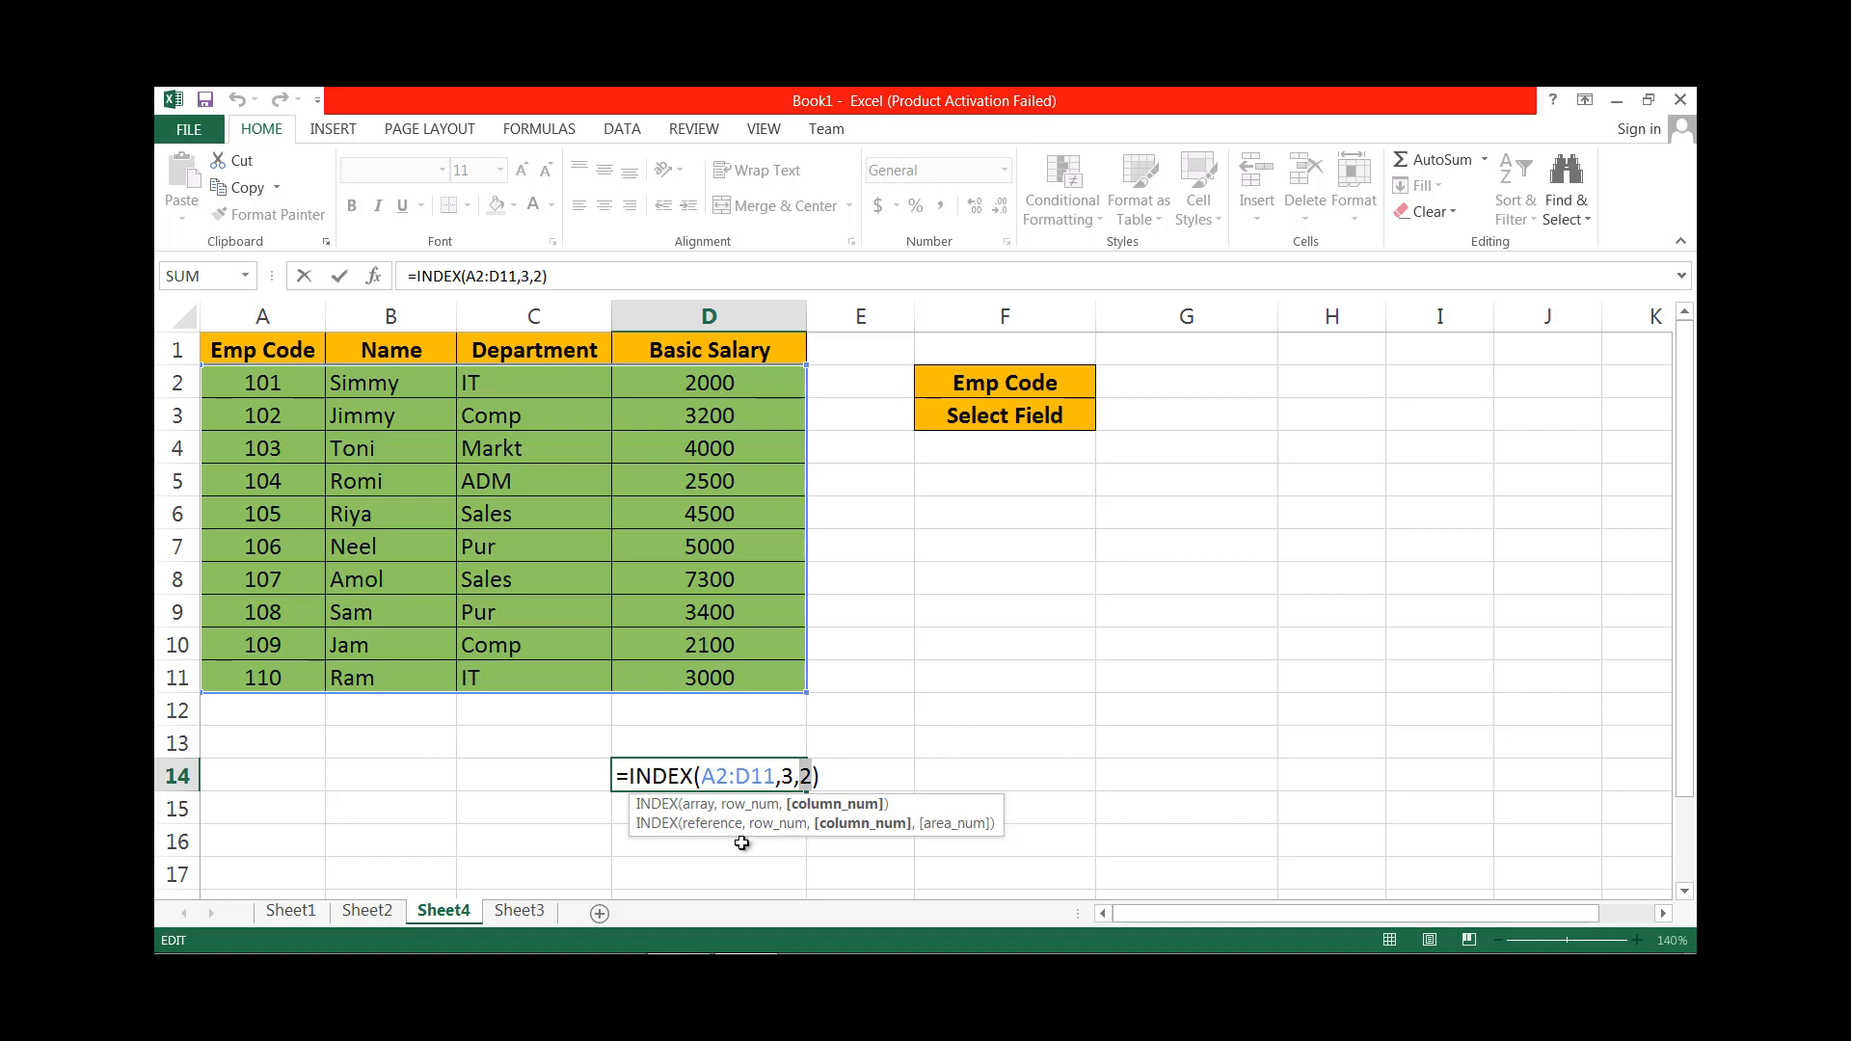
pyautogui.hotkey('ctrl', 'Return')
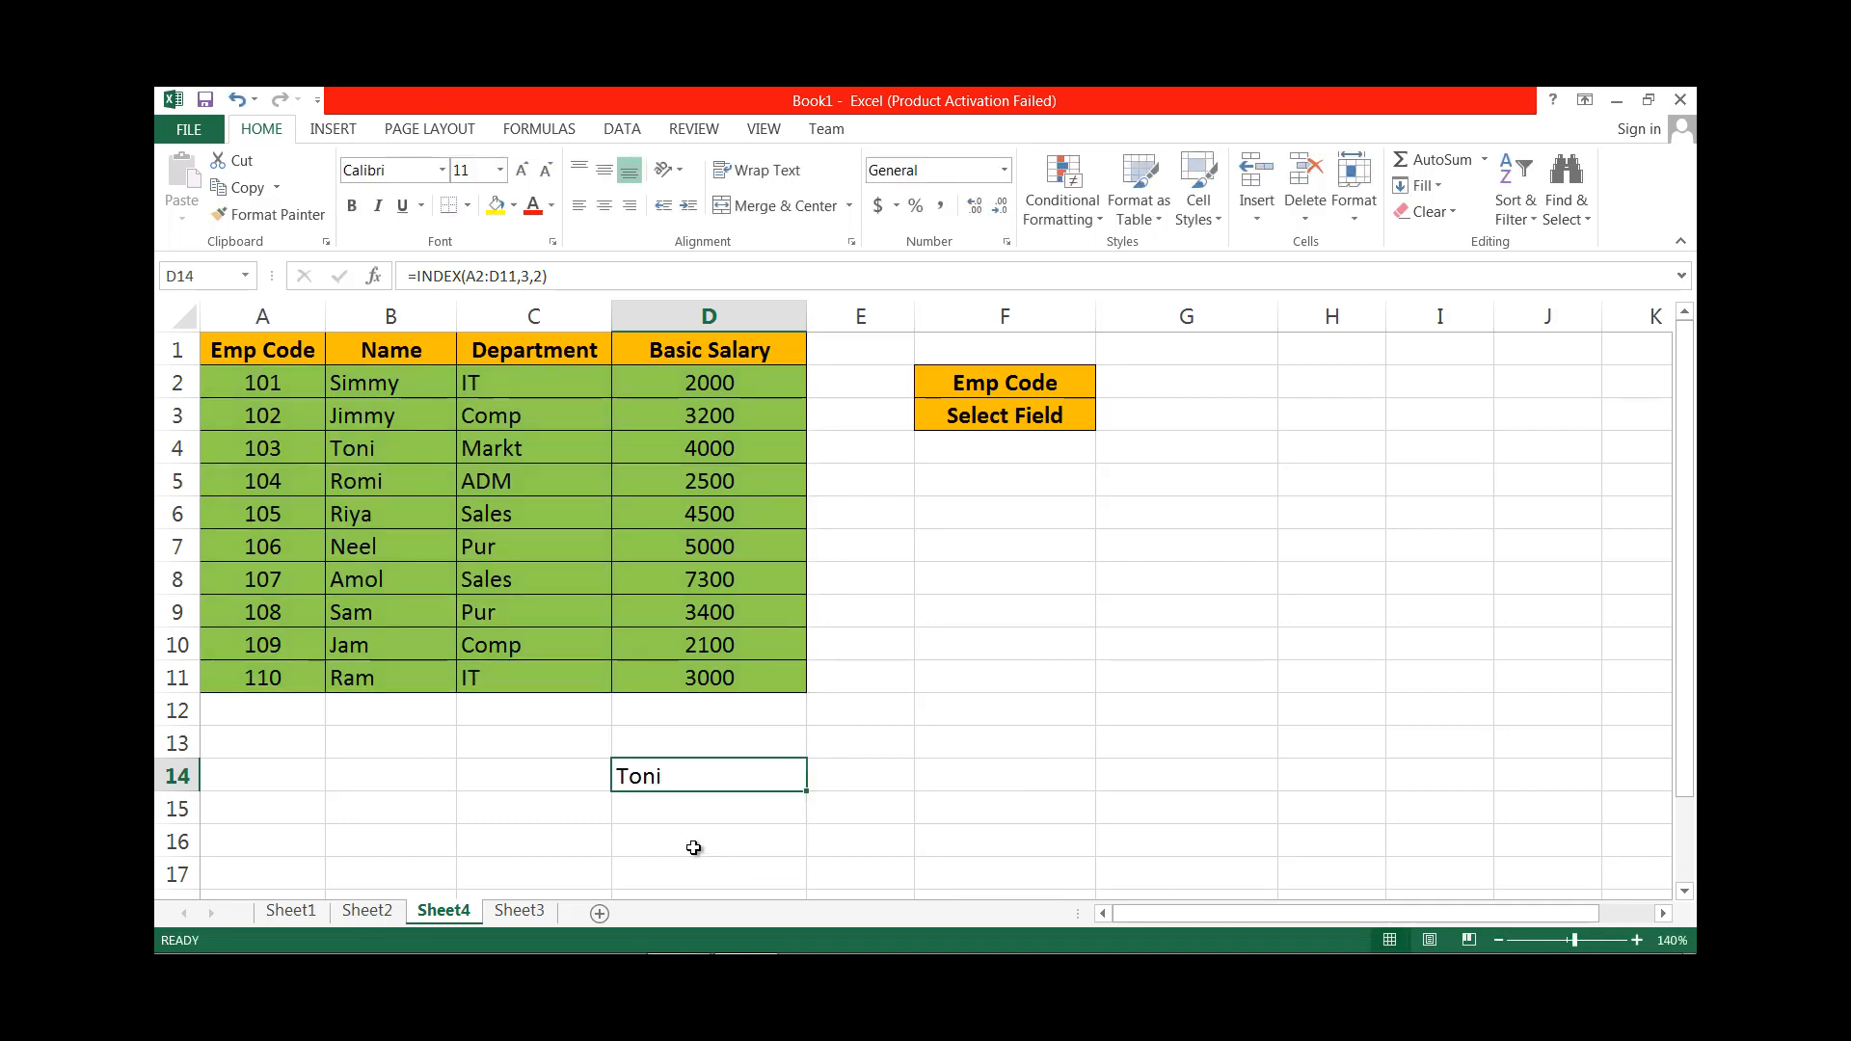
# Enter =MATCH(C14,A2:A11,0) in D16 to find the row position of the employee code in C14.
pyautogui.click(693, 848)
pyautogui.write('=match')
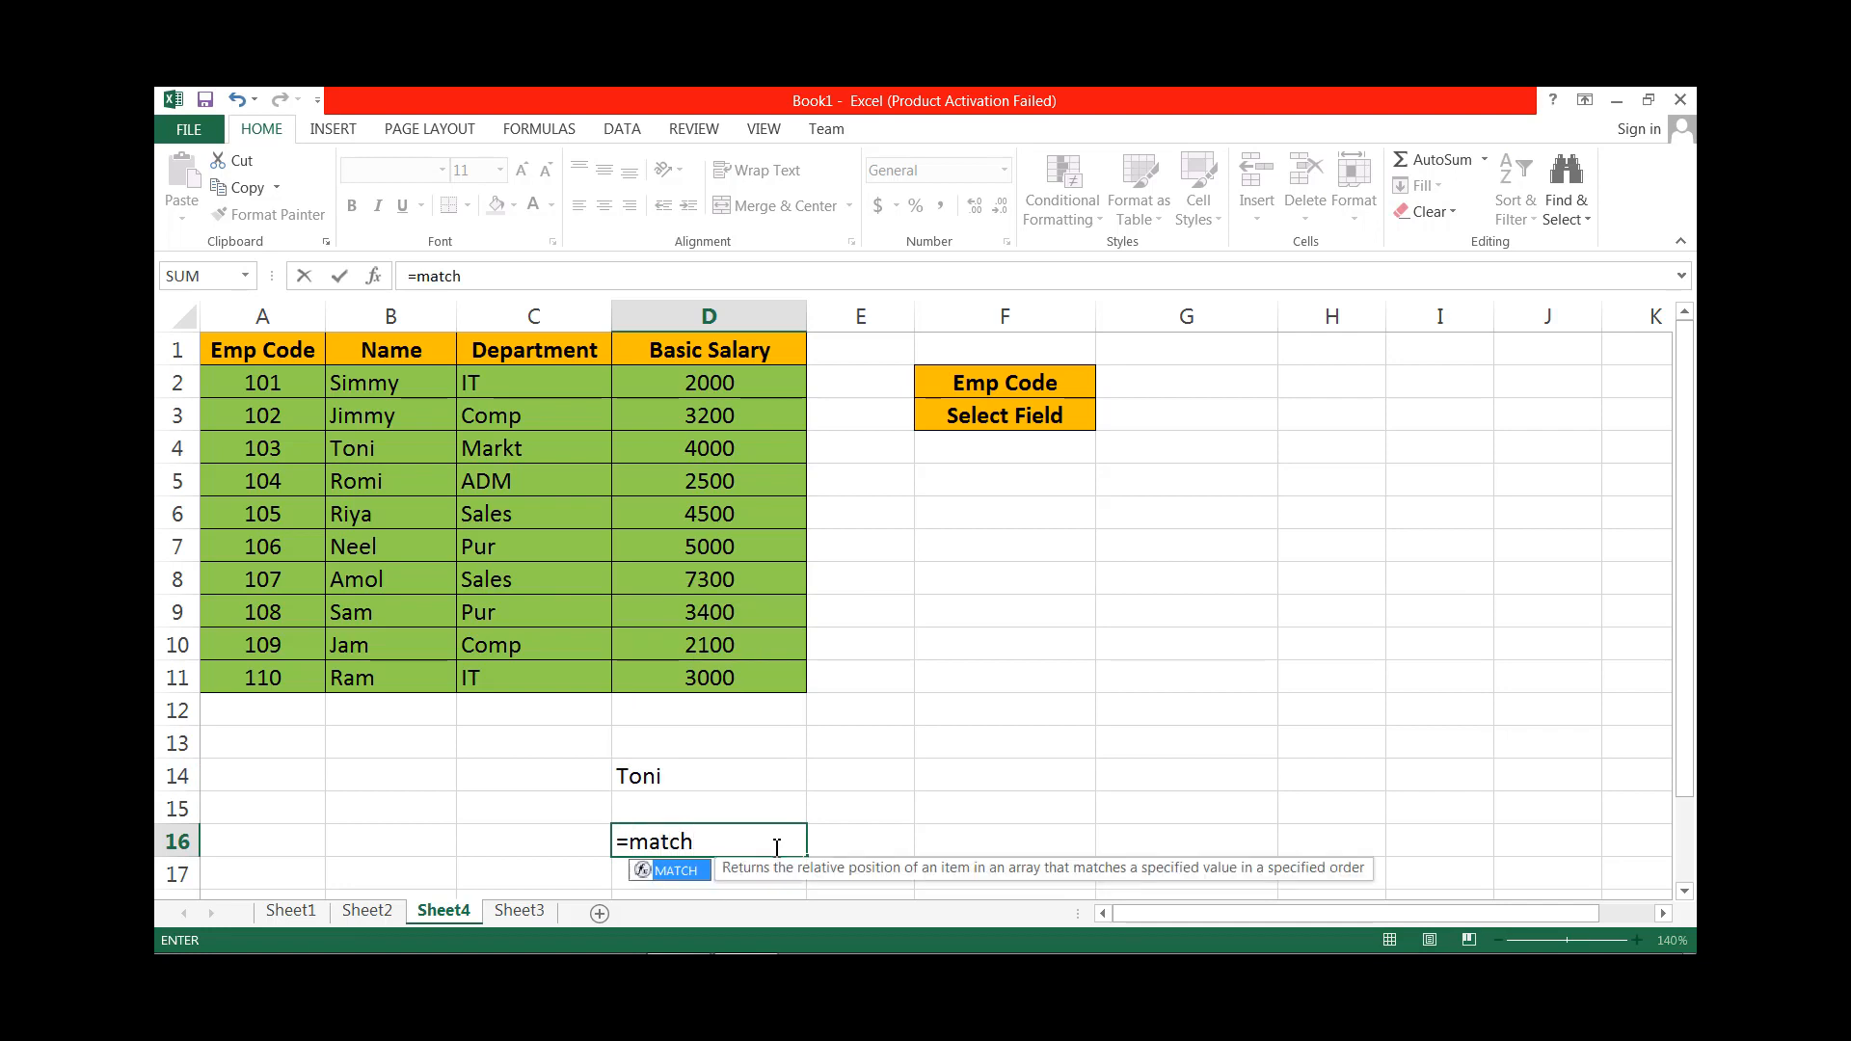
pyautogui.write('(')
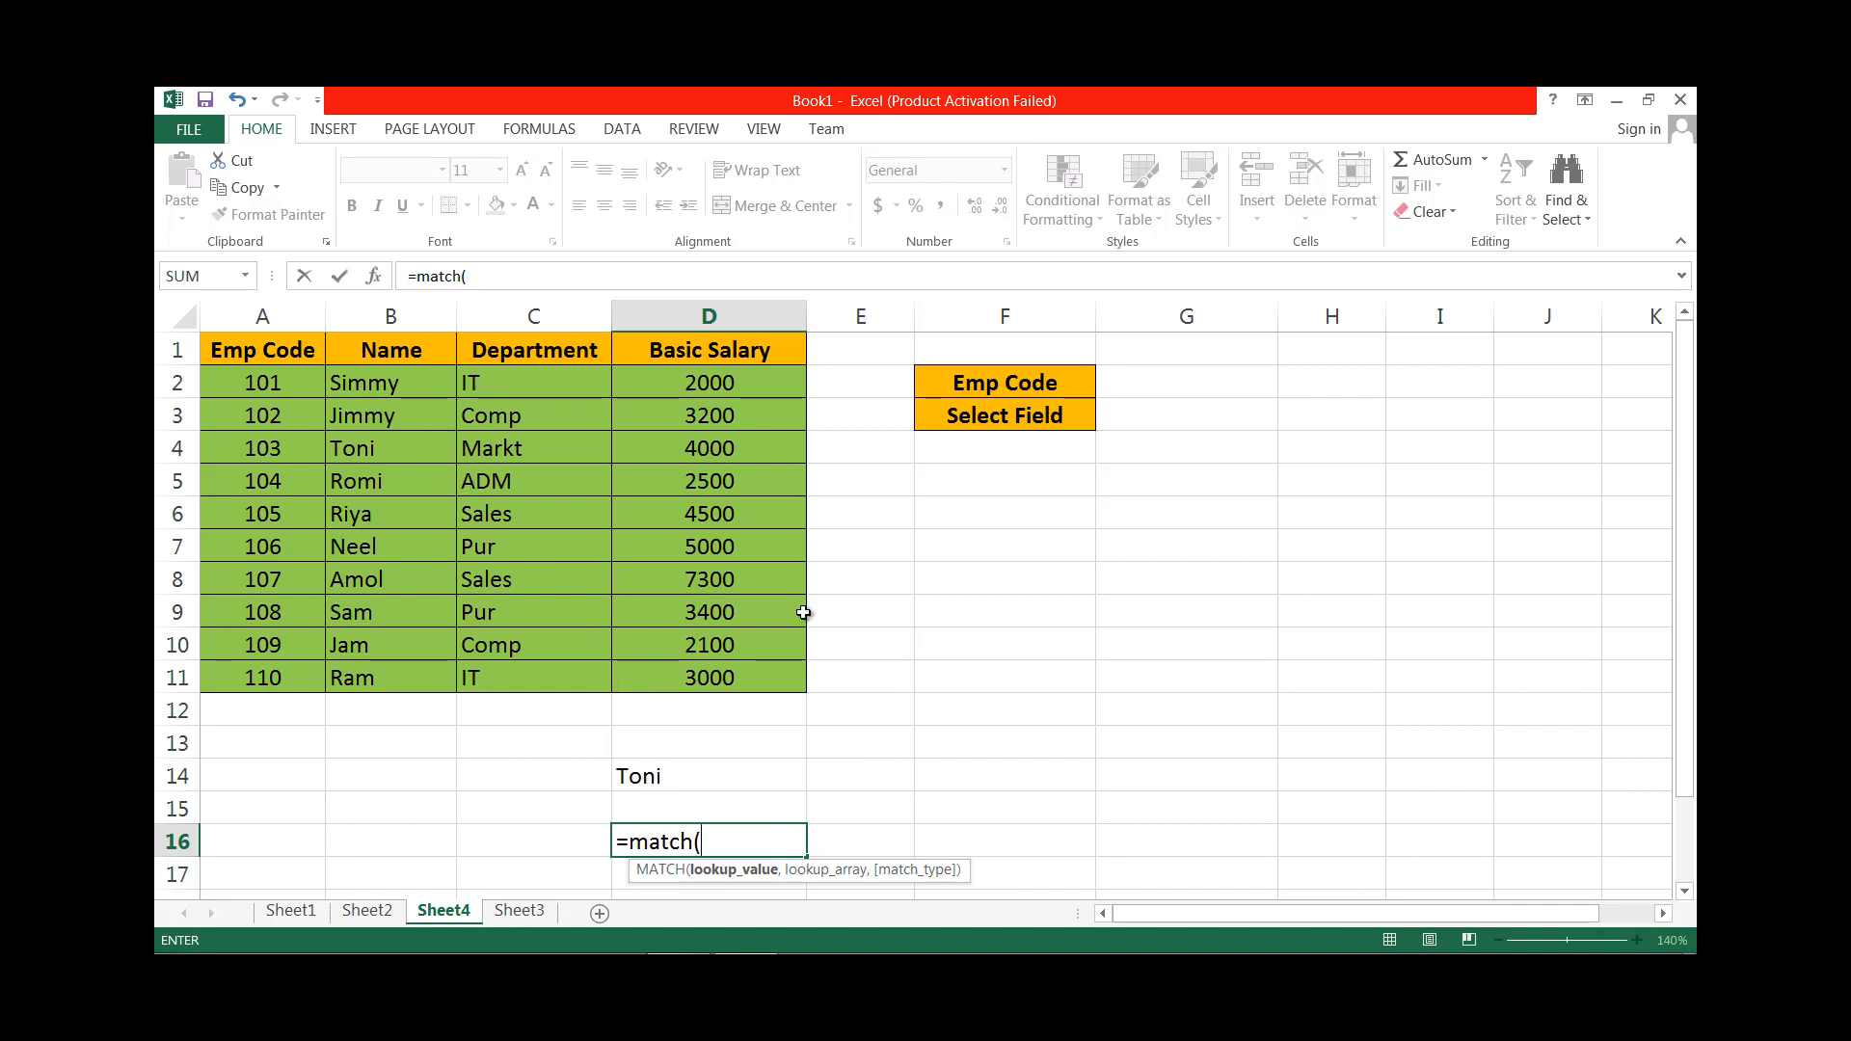
pyautogui.click(482, 773)
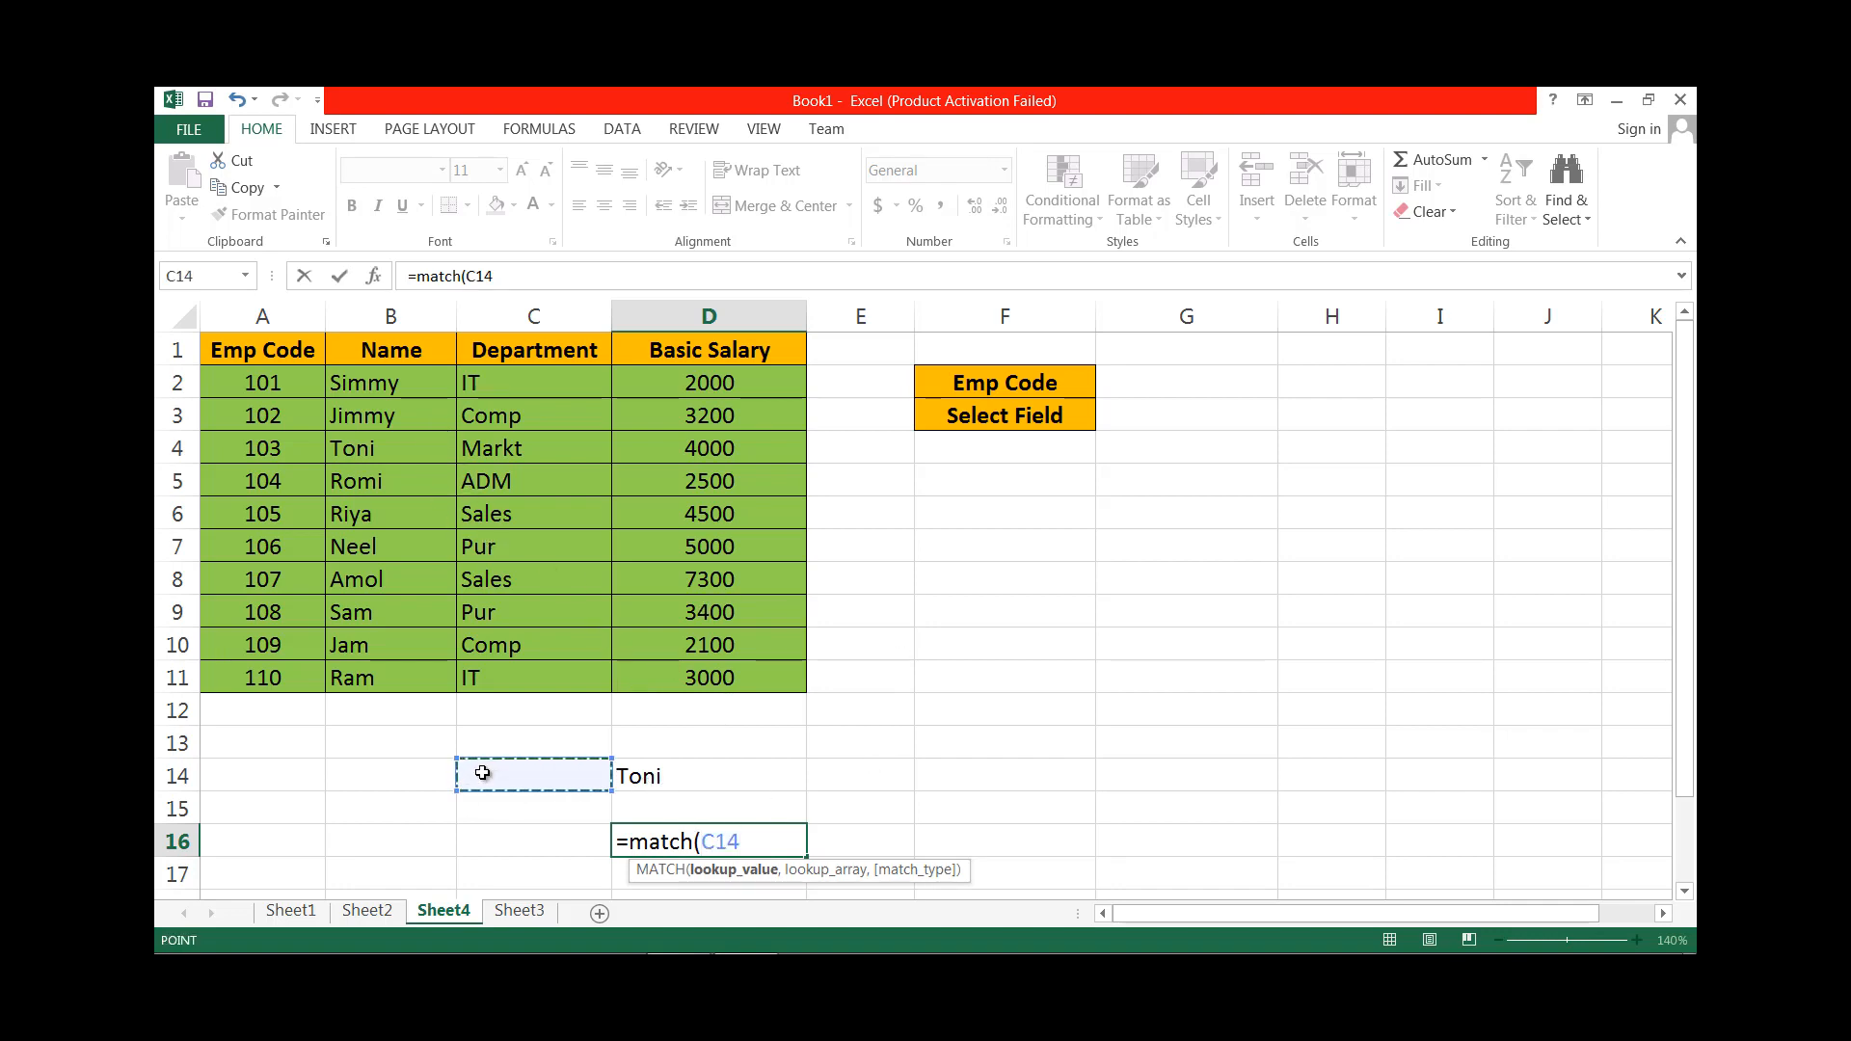
pyautogui.write(',')
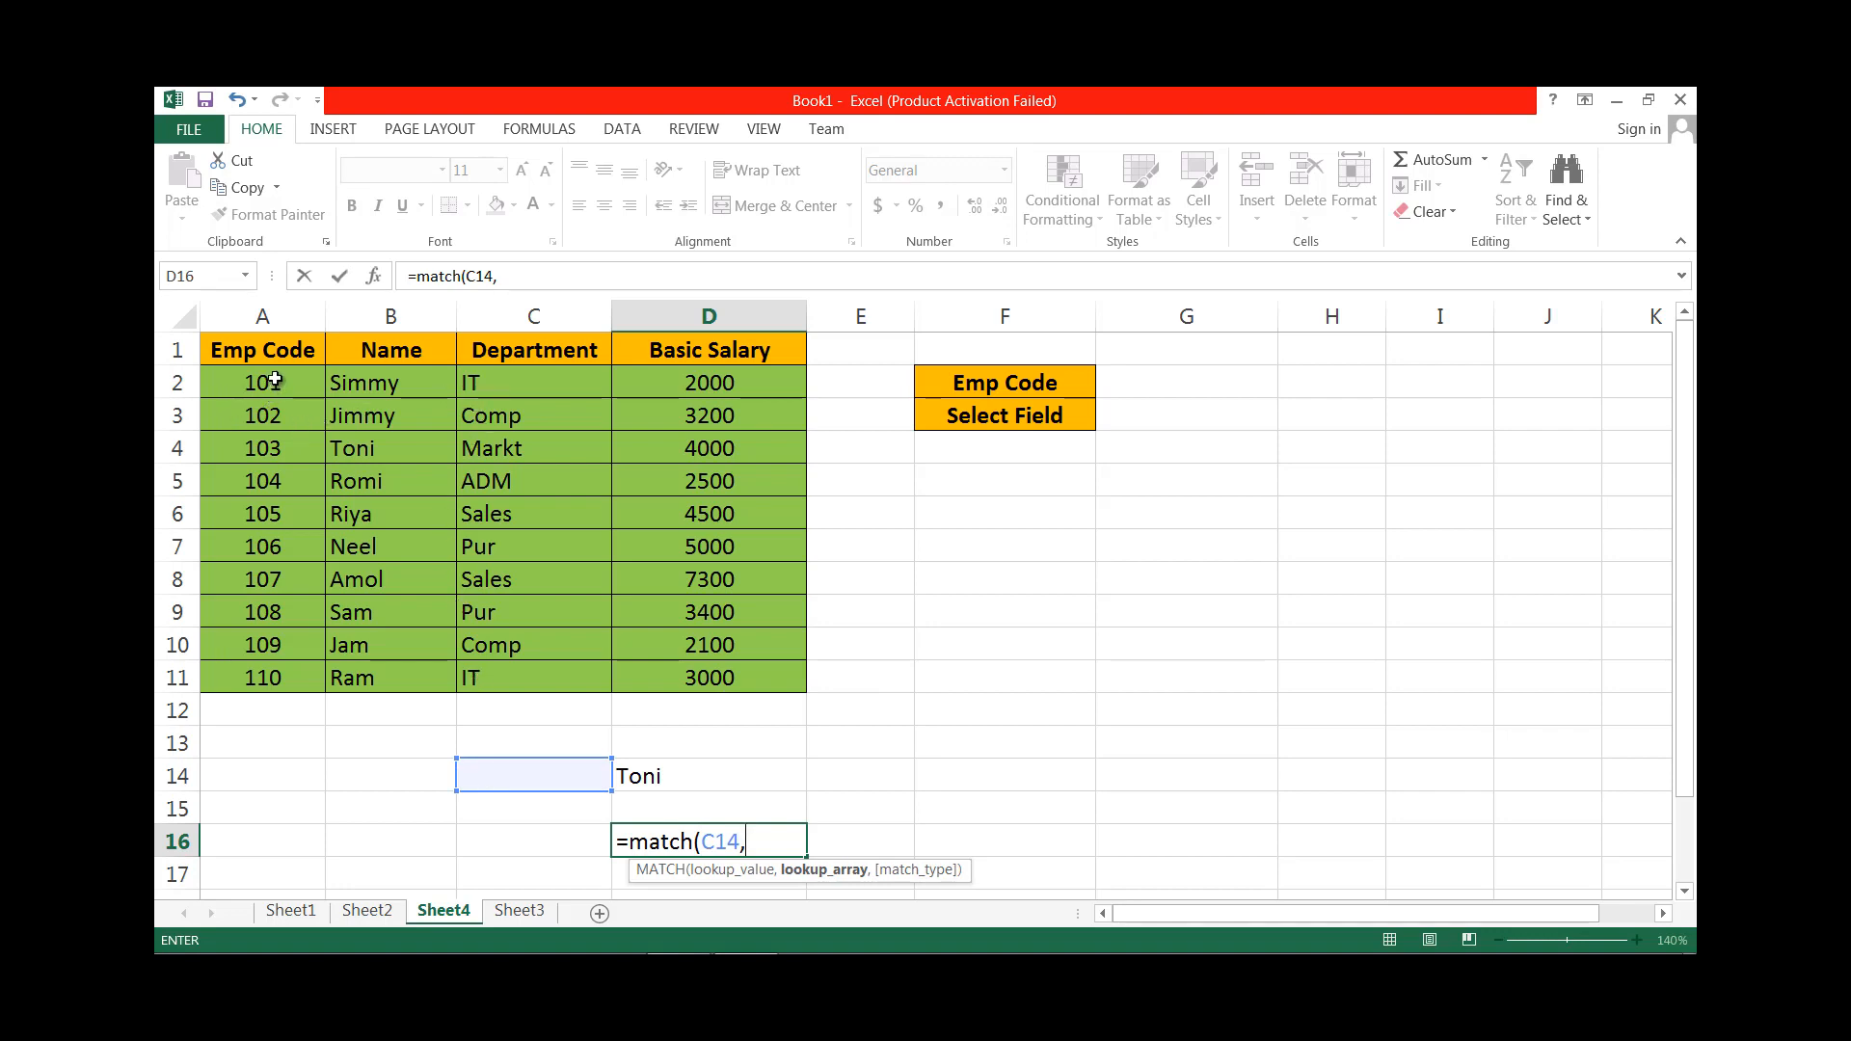
pyautogui.moveTo(276, 385); pyautogui.dragTo(261, 675)
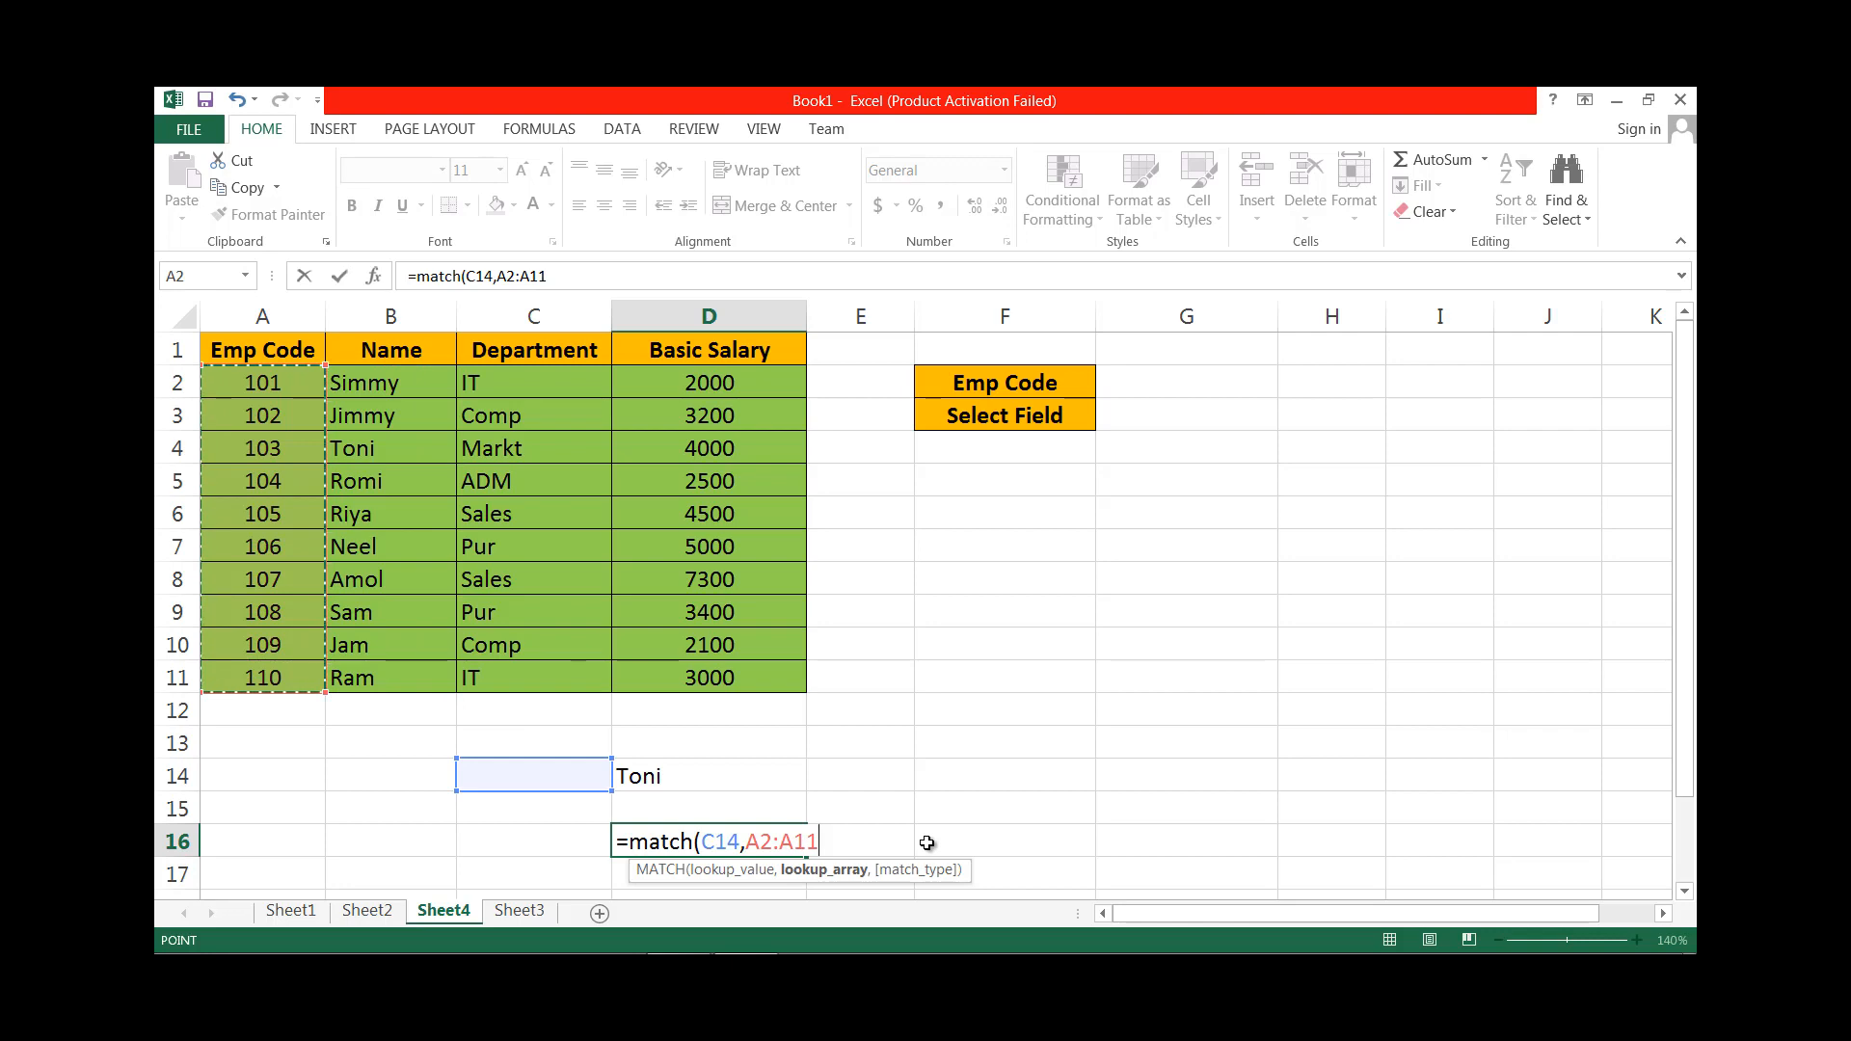
pyautogui.write(',')
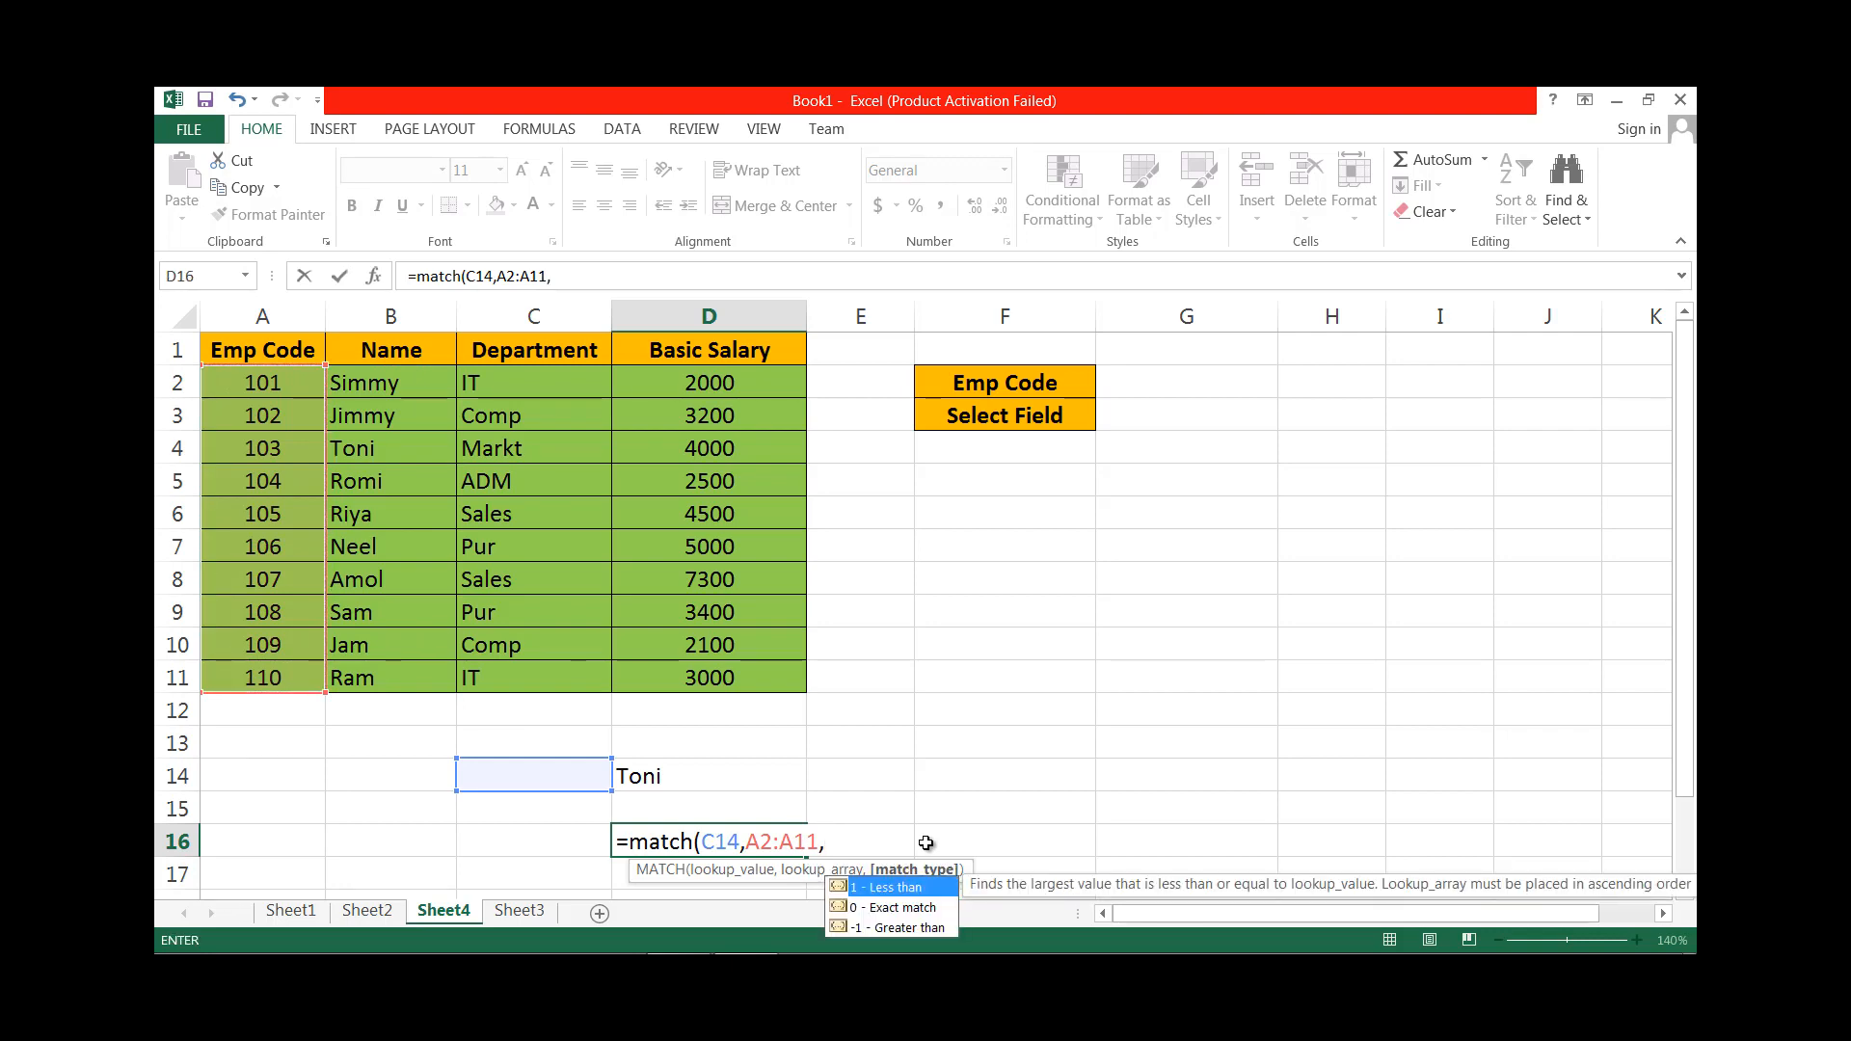
pyautogui.write('0)')
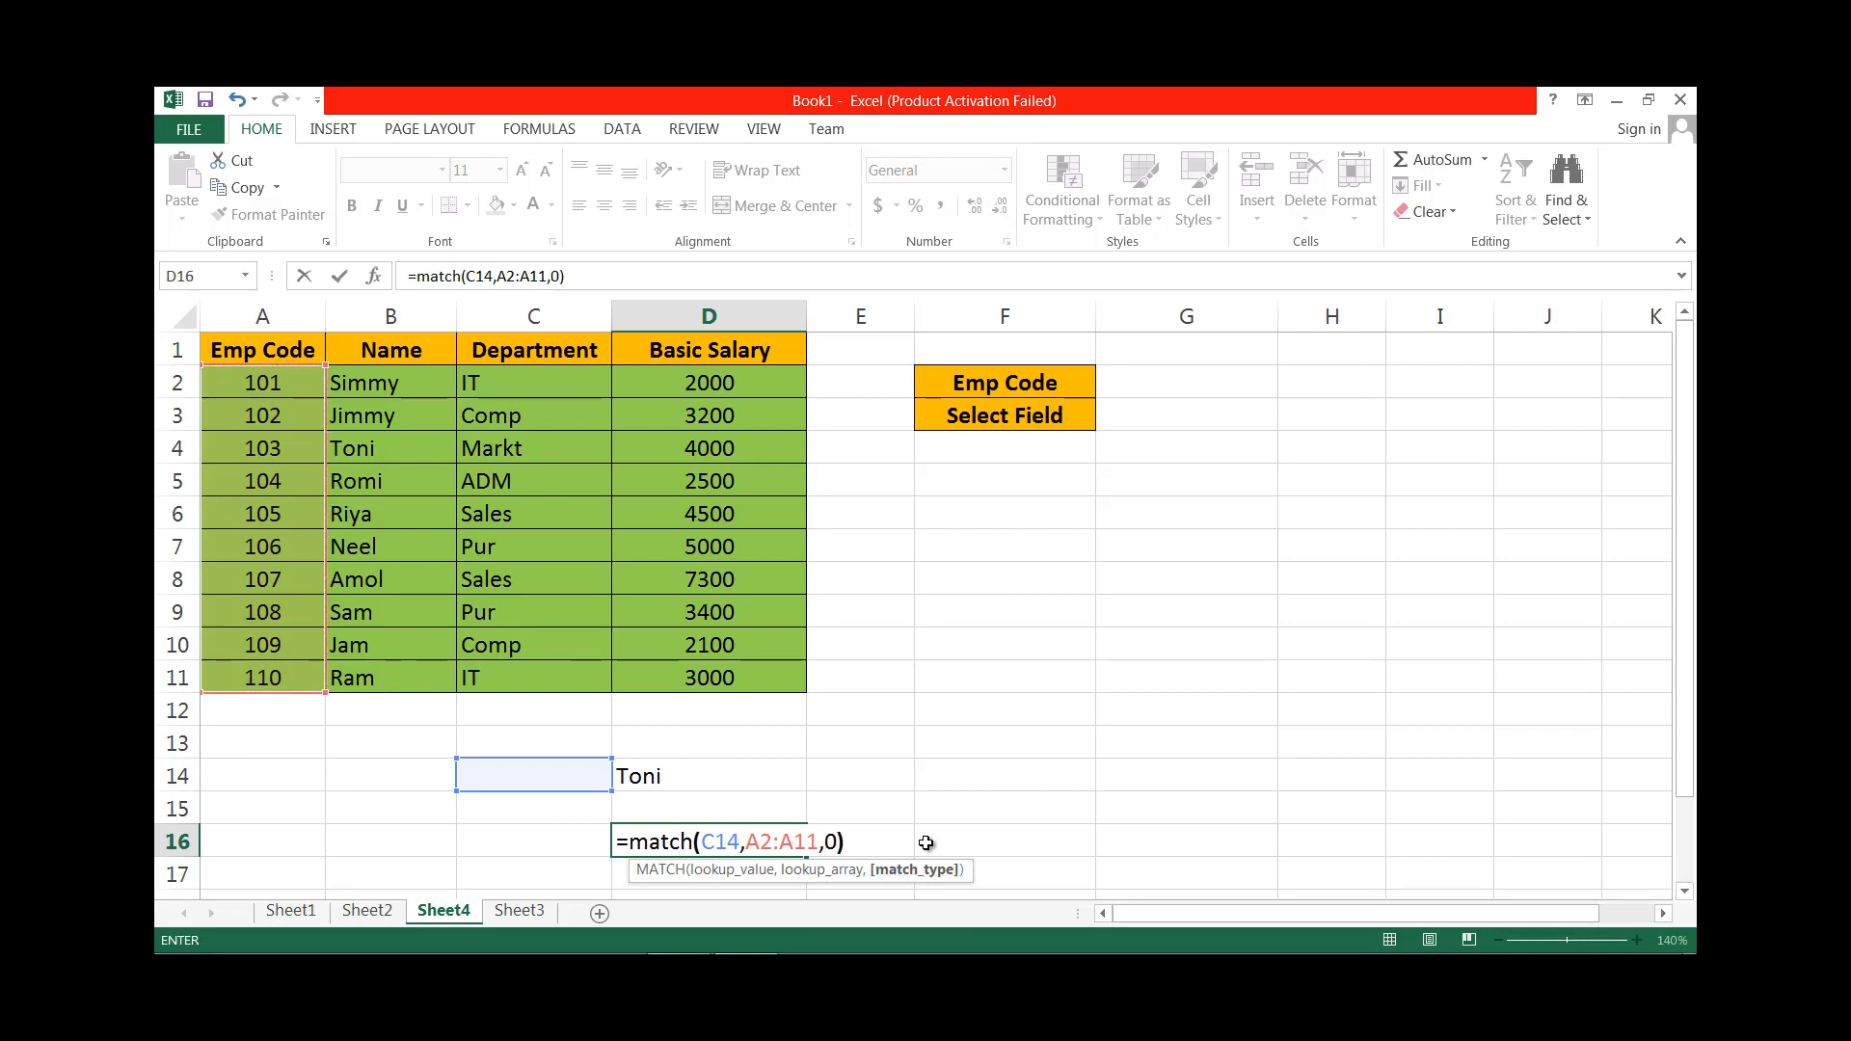
pyautogui.press('Return')
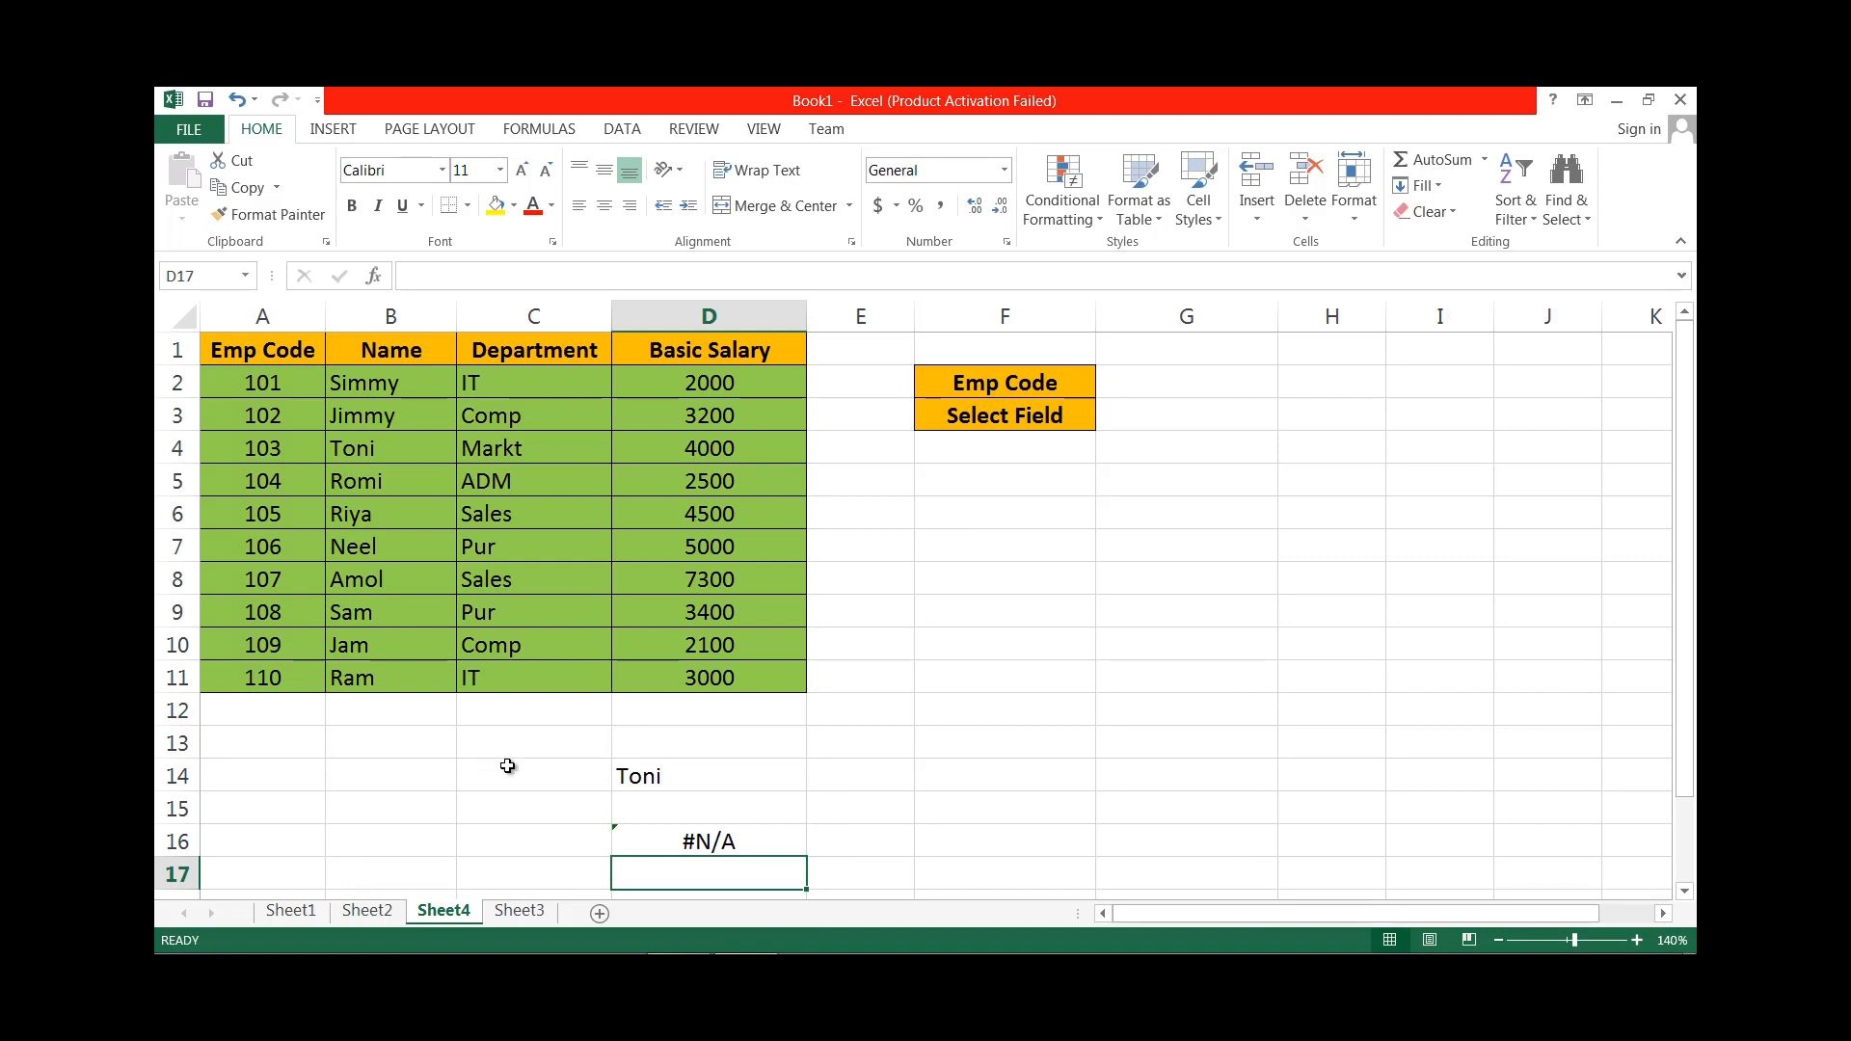
# Enter employee code 101 in C14 as the lookup value for the MATCH formula.
pyautogui.click(508, 765)
pyautogui.write('101')
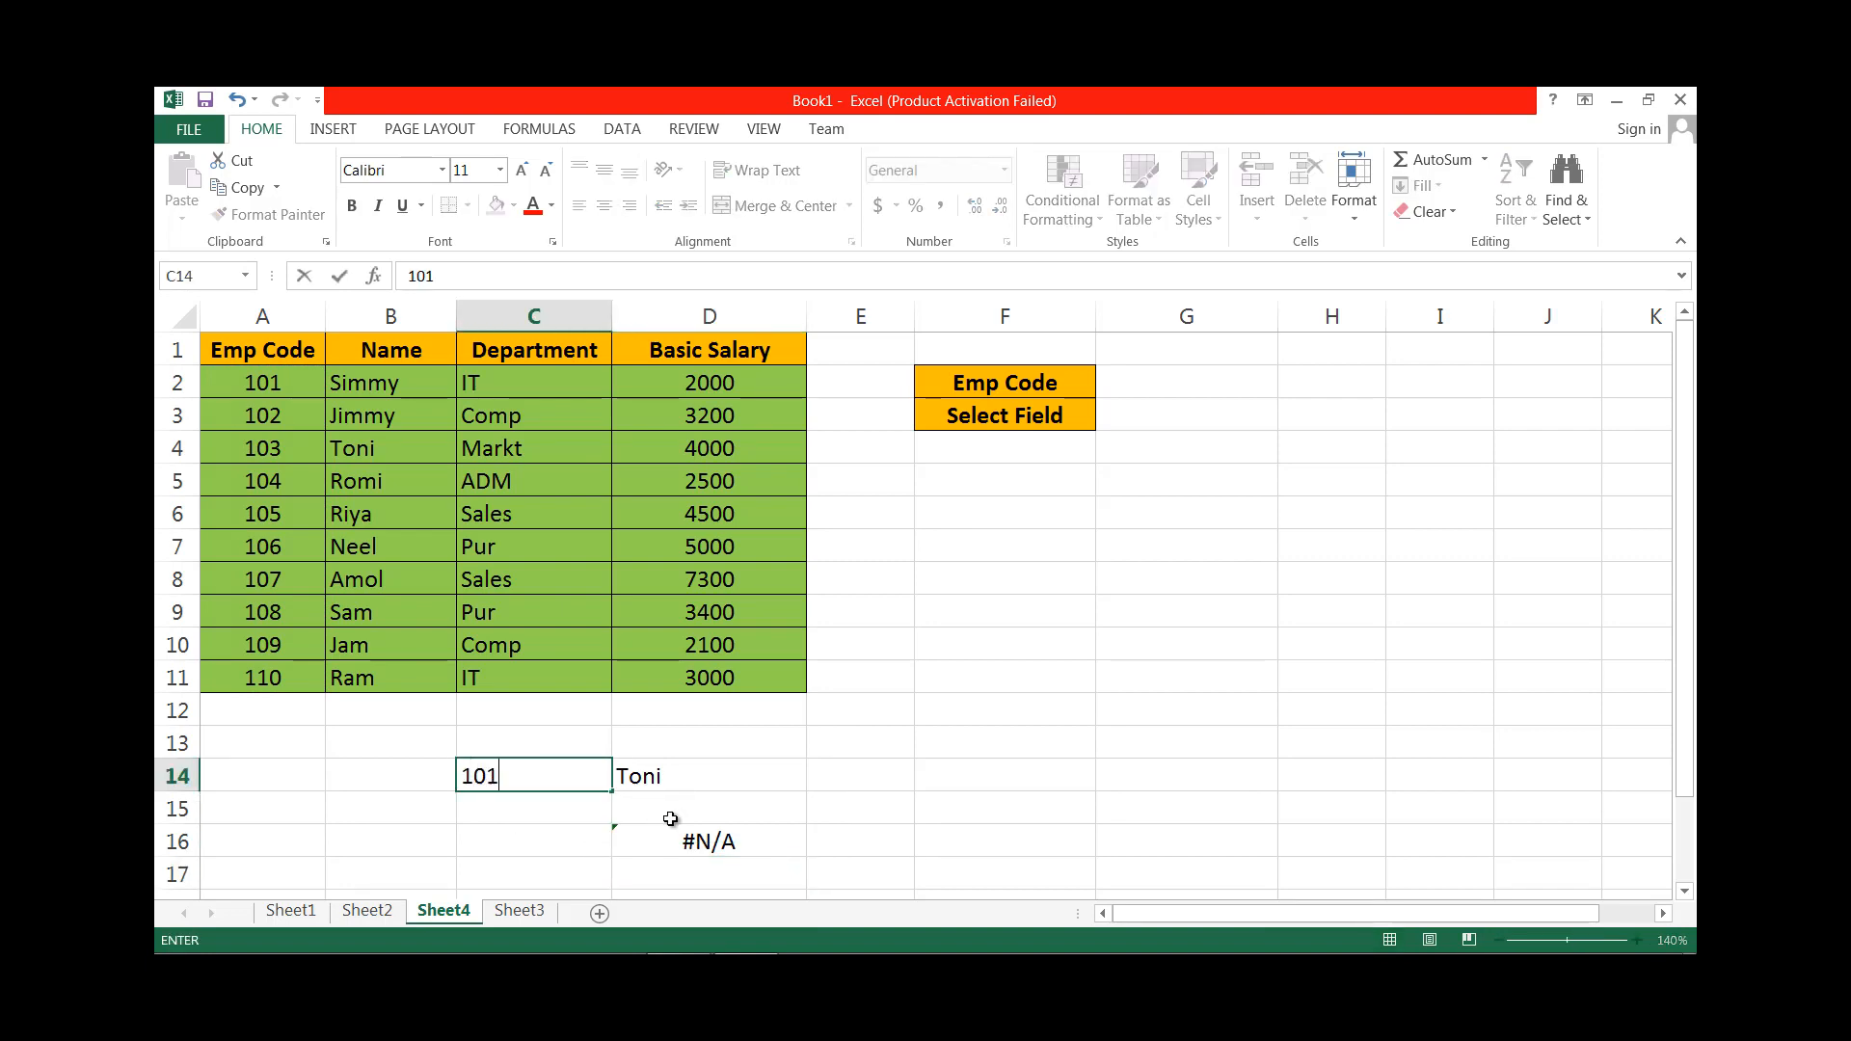
pyautogui.press('Return')
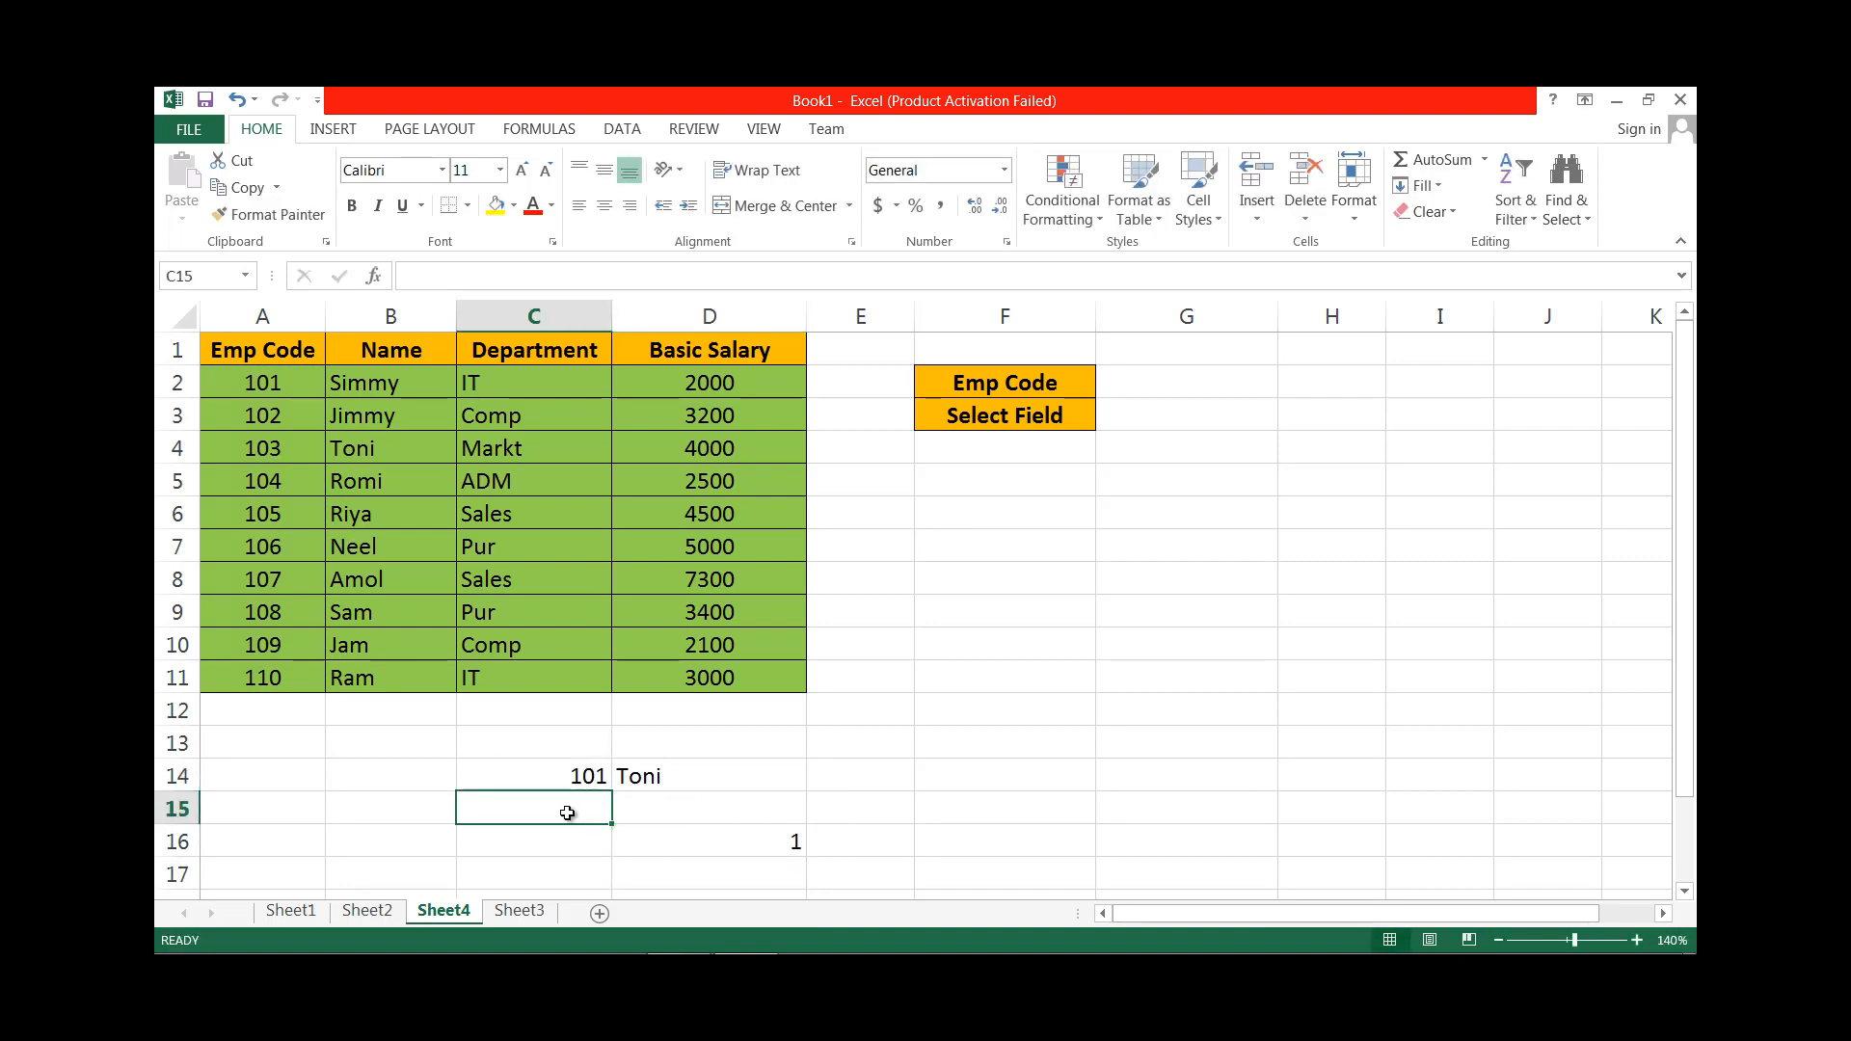
# Change the lookup employee code in C14 to 105 and check the MATCH formula in D16.
pyautogui.click(548, 783)
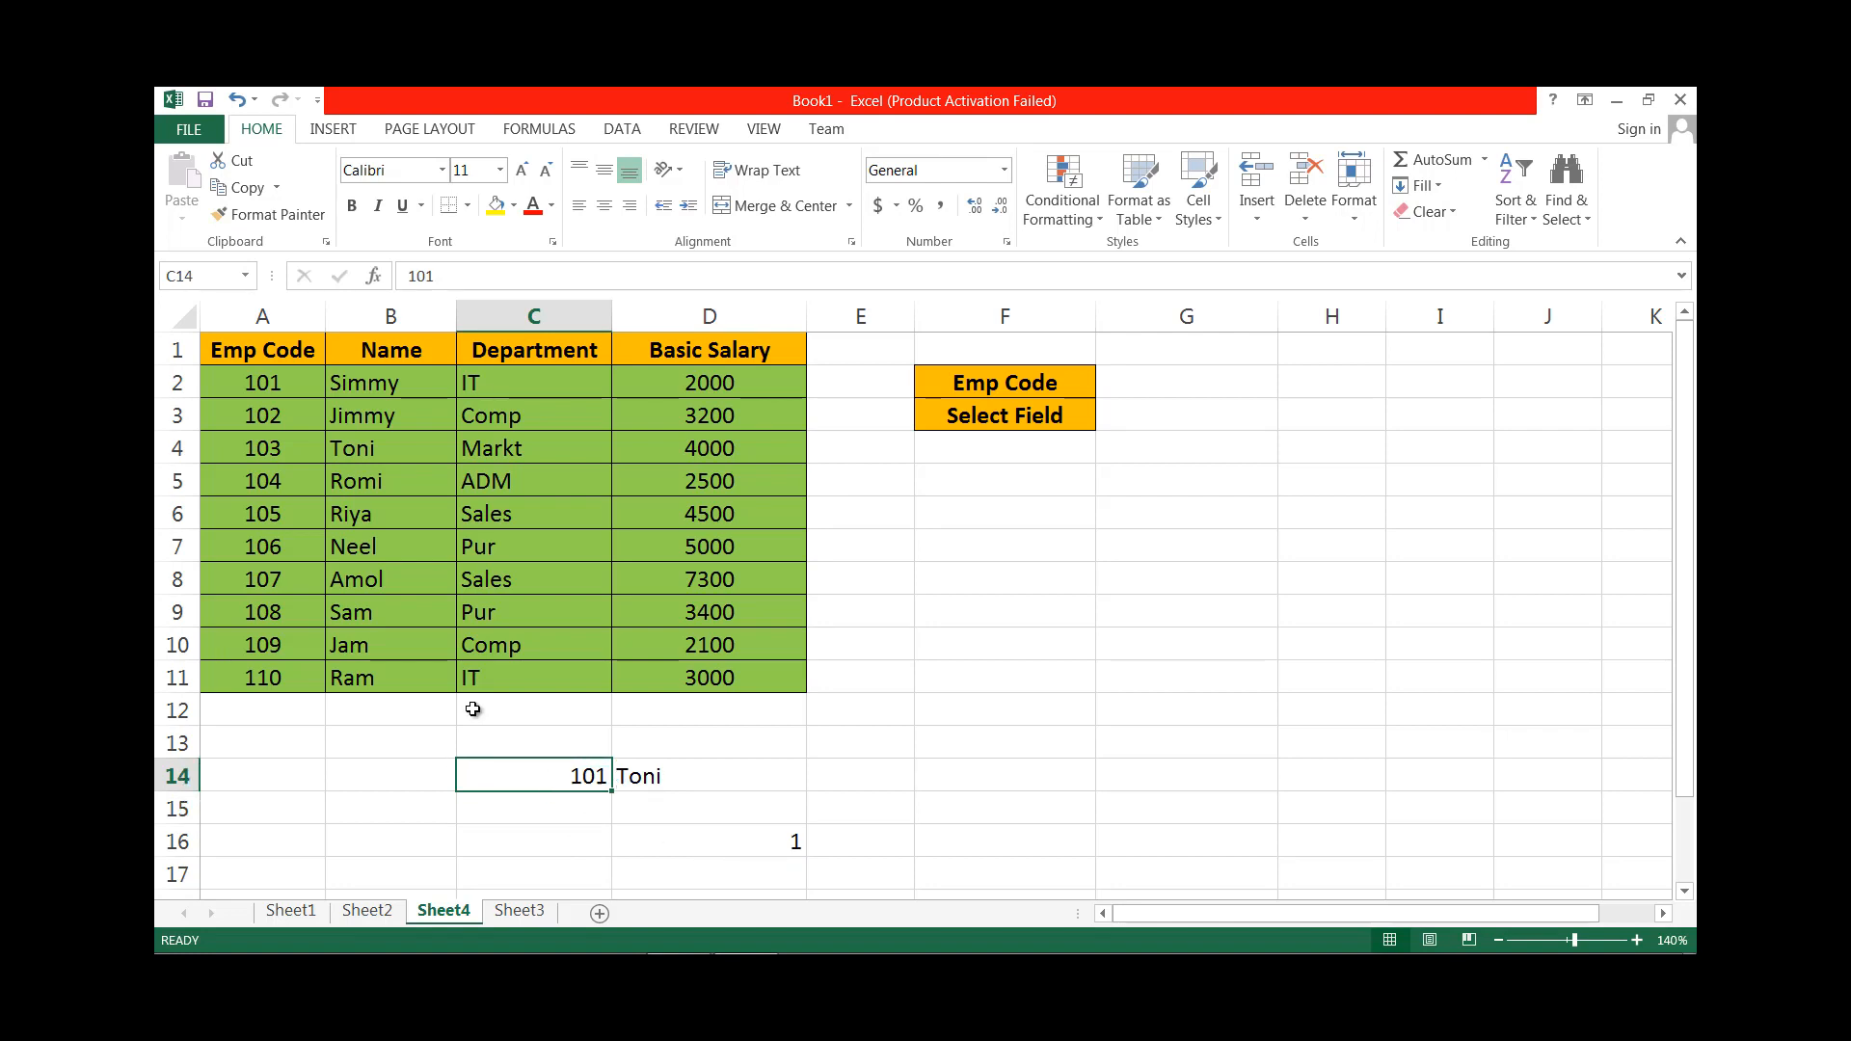
pyautogui.doubleClick(602, 779)
pyautogui.press('BackSpace')
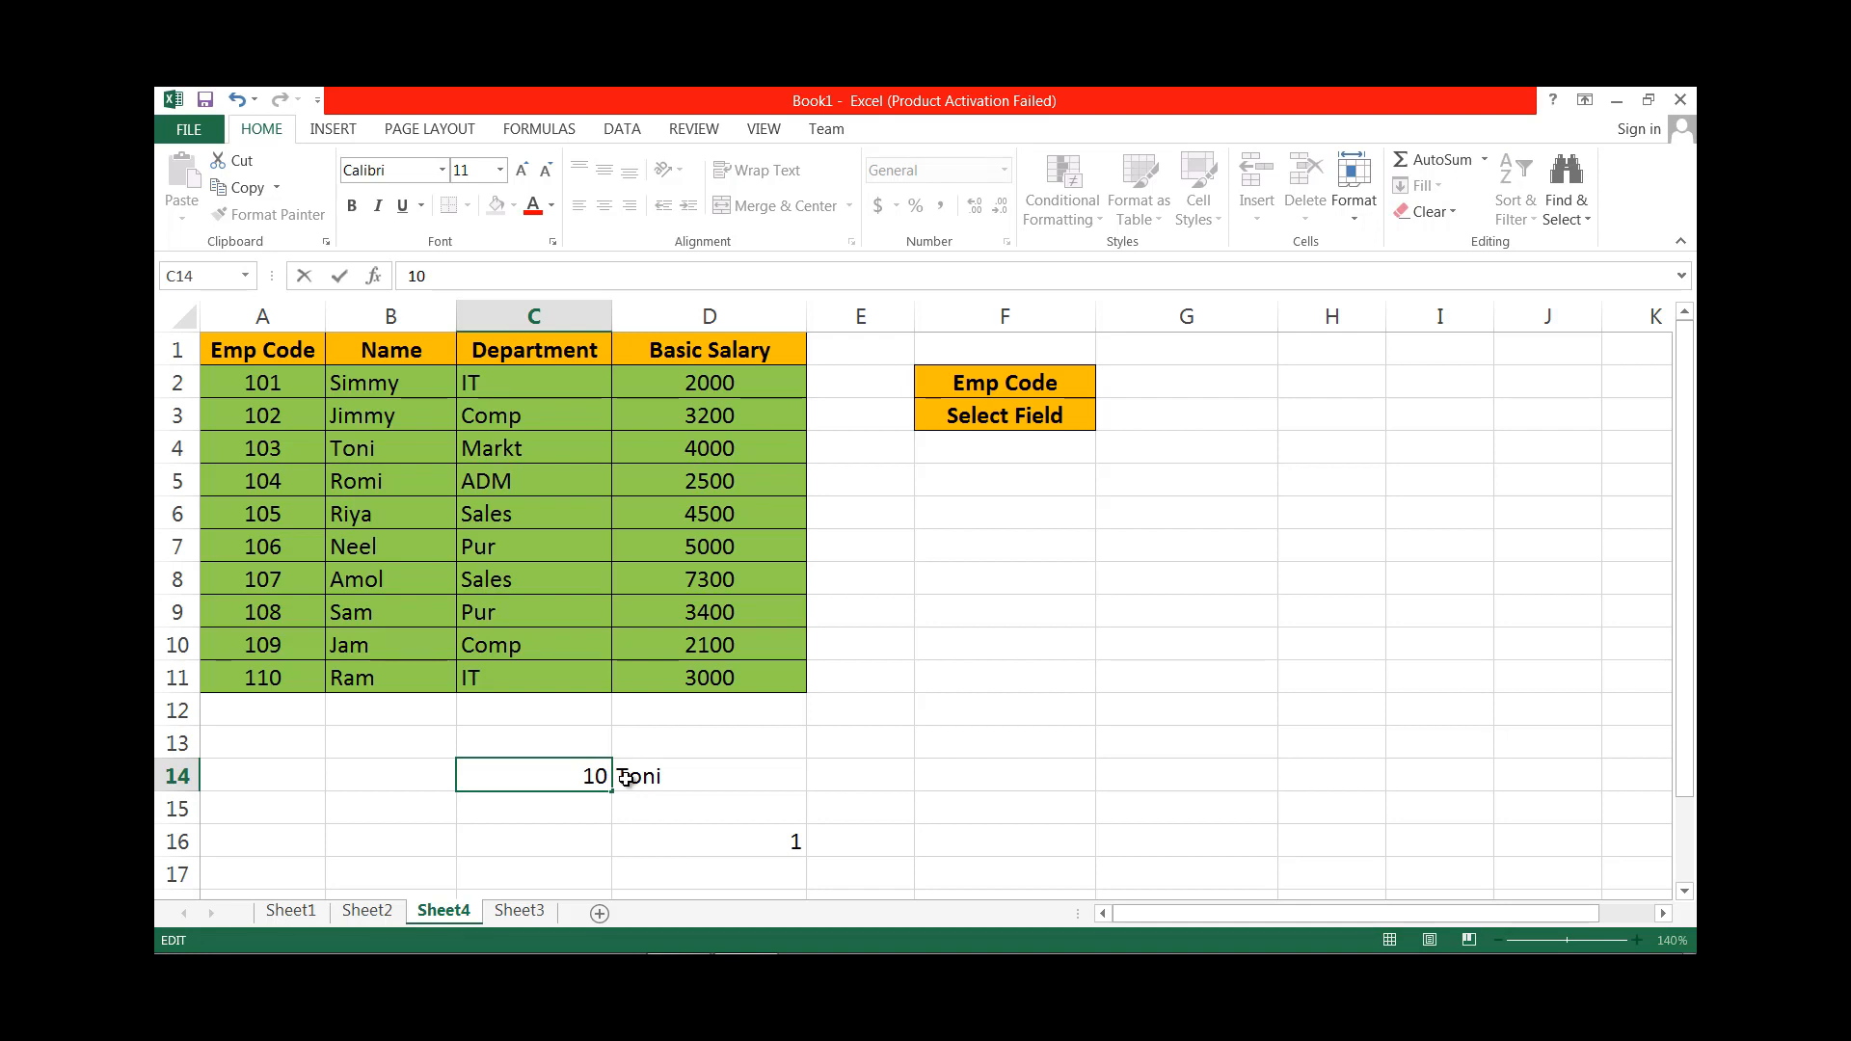
pyautogui.write('5')
pyautogui.press('Return')
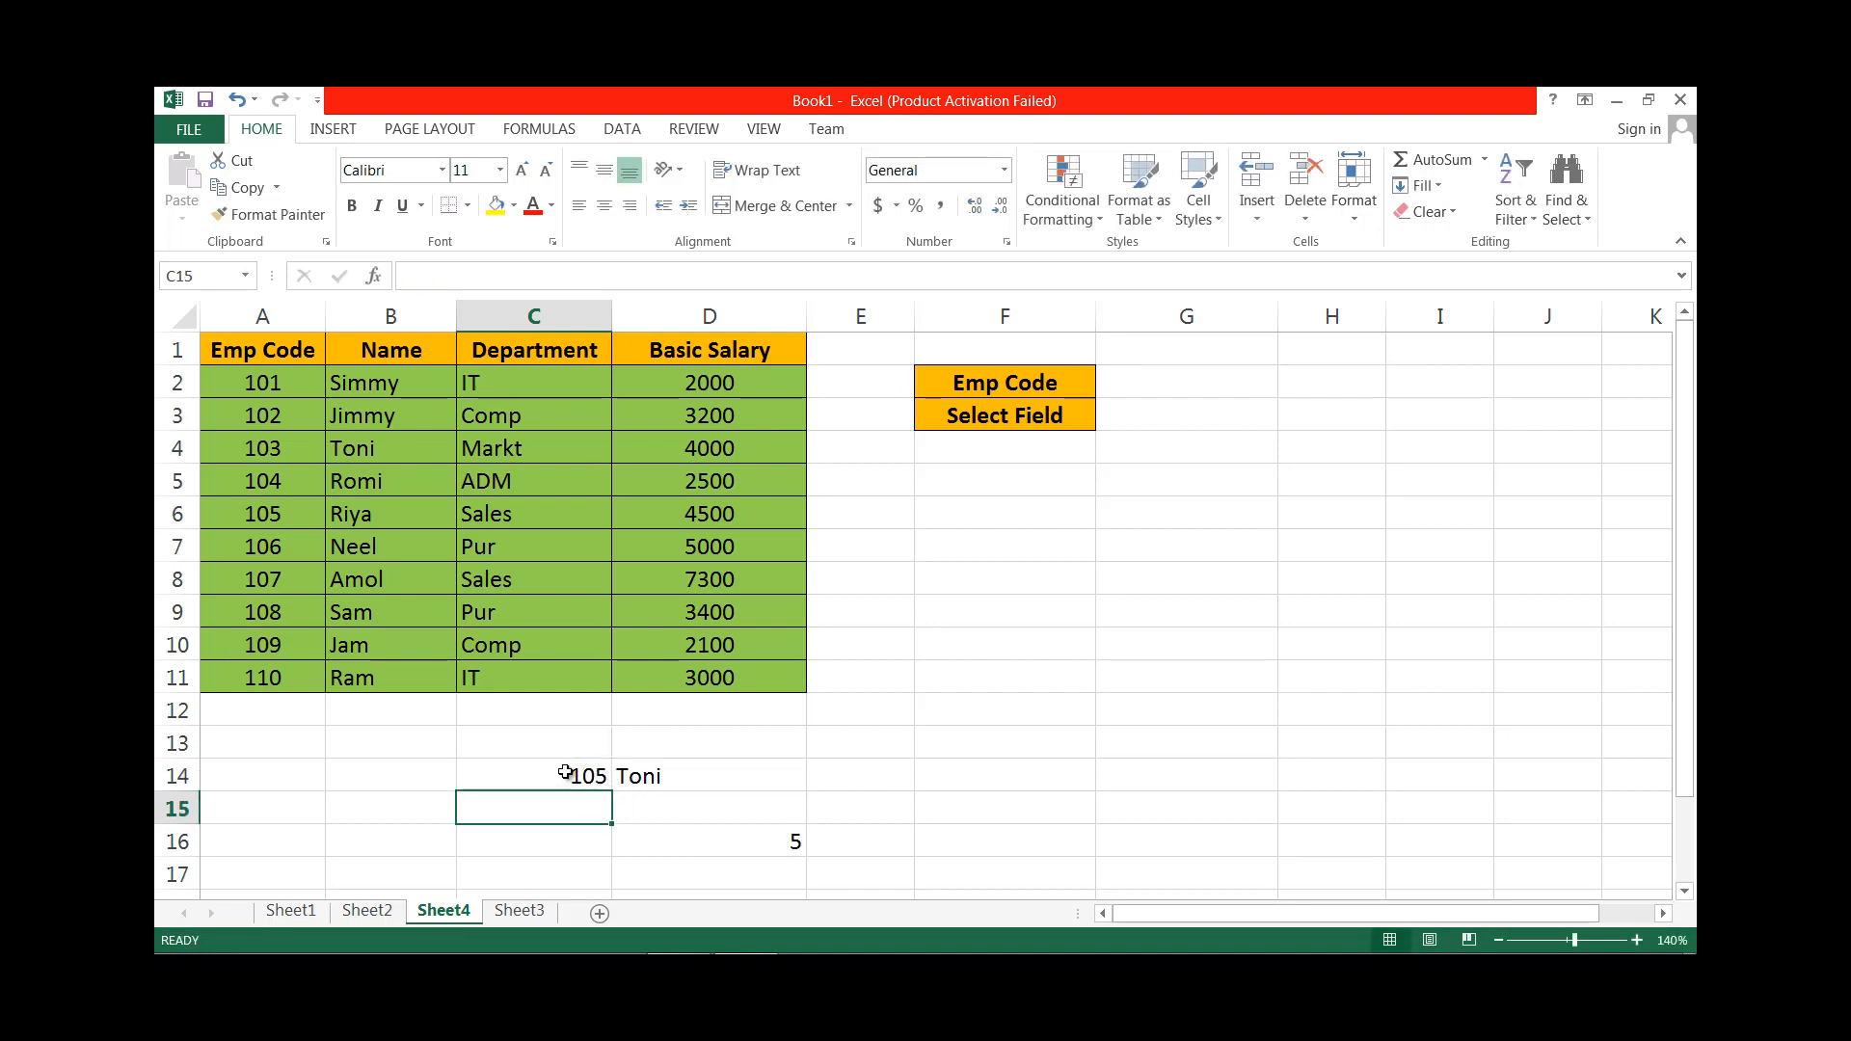
pyautogui.click(797, 841)
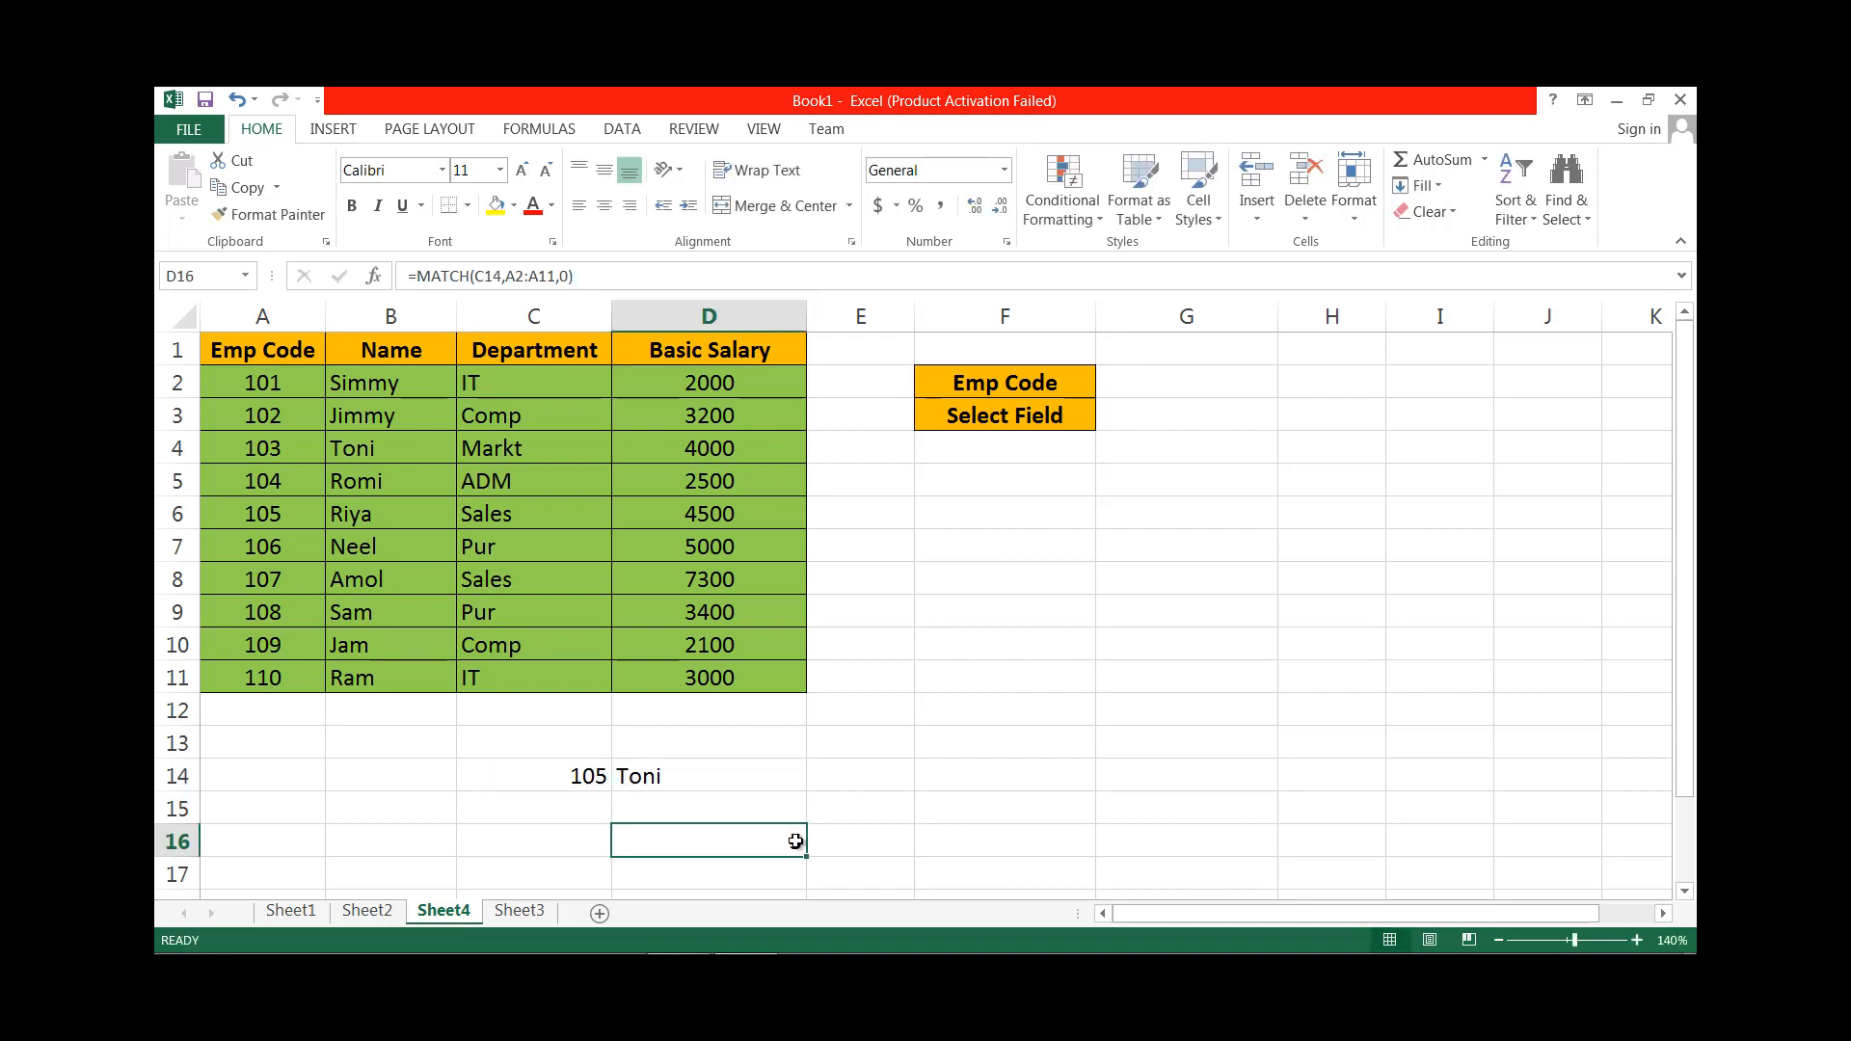
# Enter =MATCH(F13,A1:D1,0) in E16 to find the column position of the header named in F13.
pyautogui.click(893, 841)
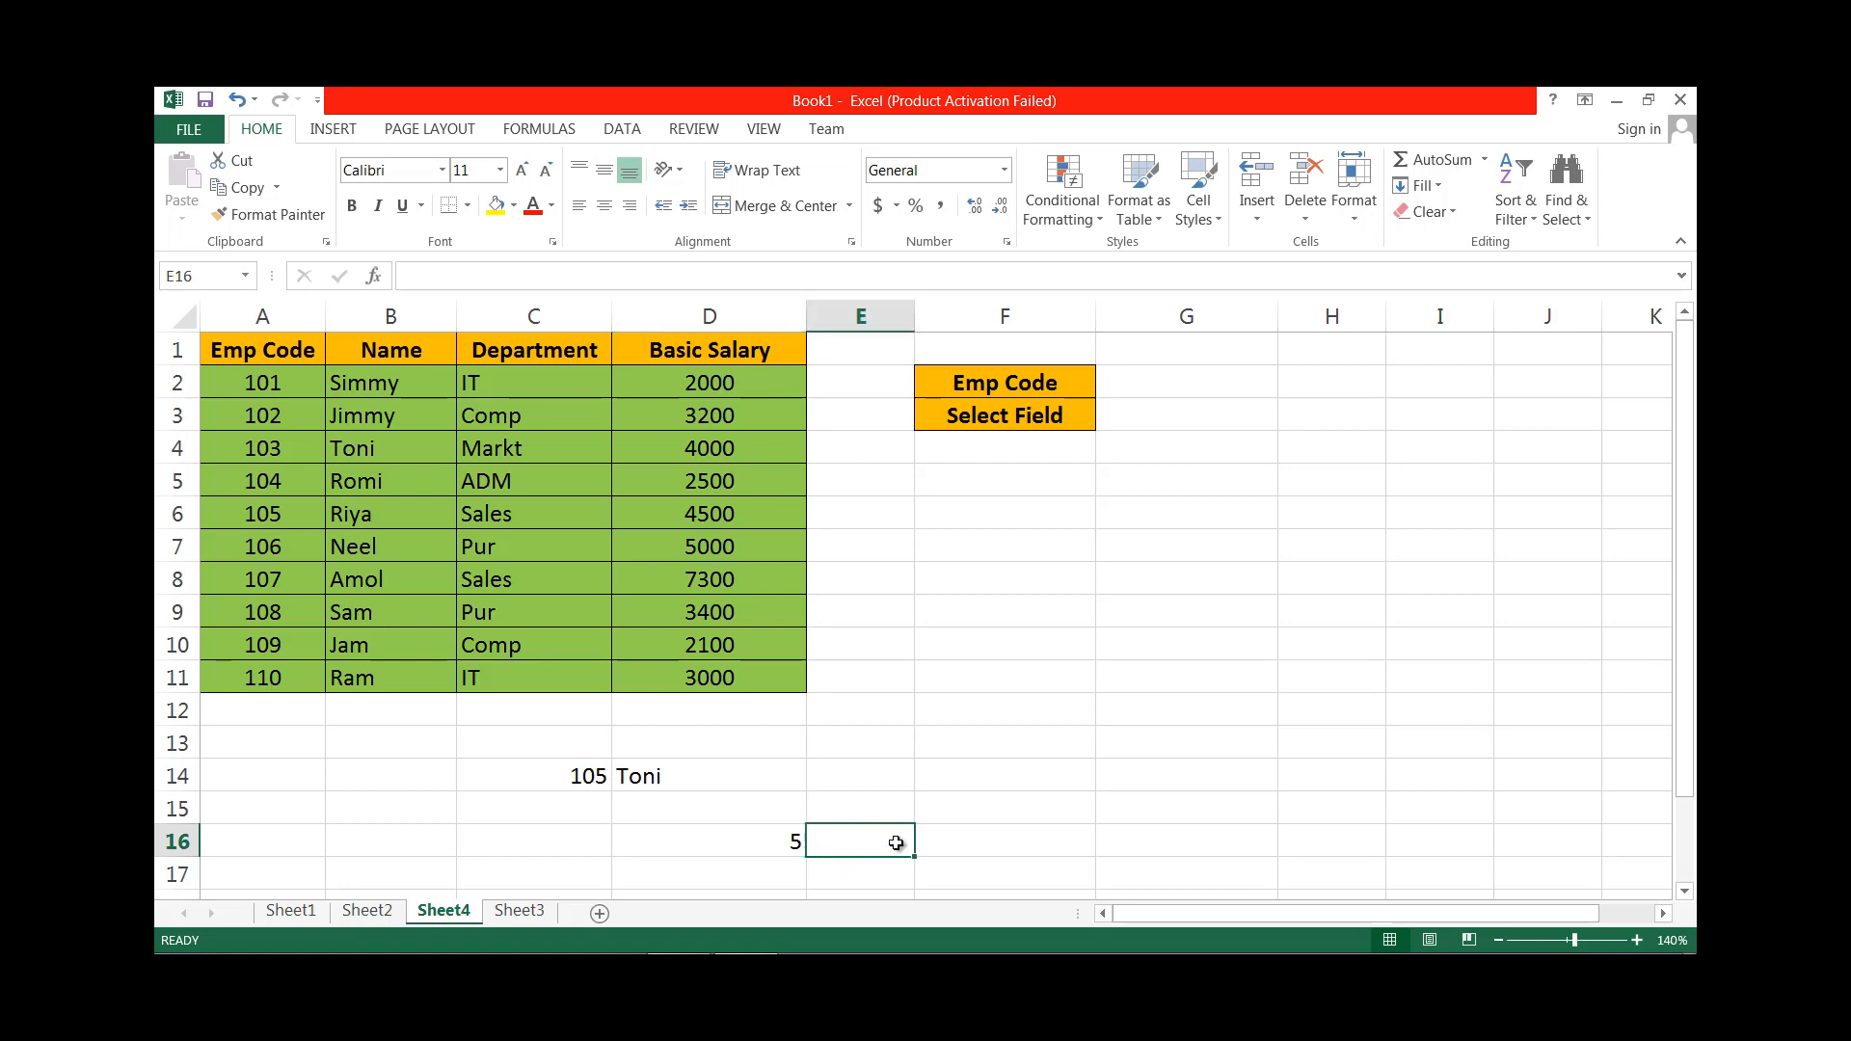
pyautogui.write('=m')
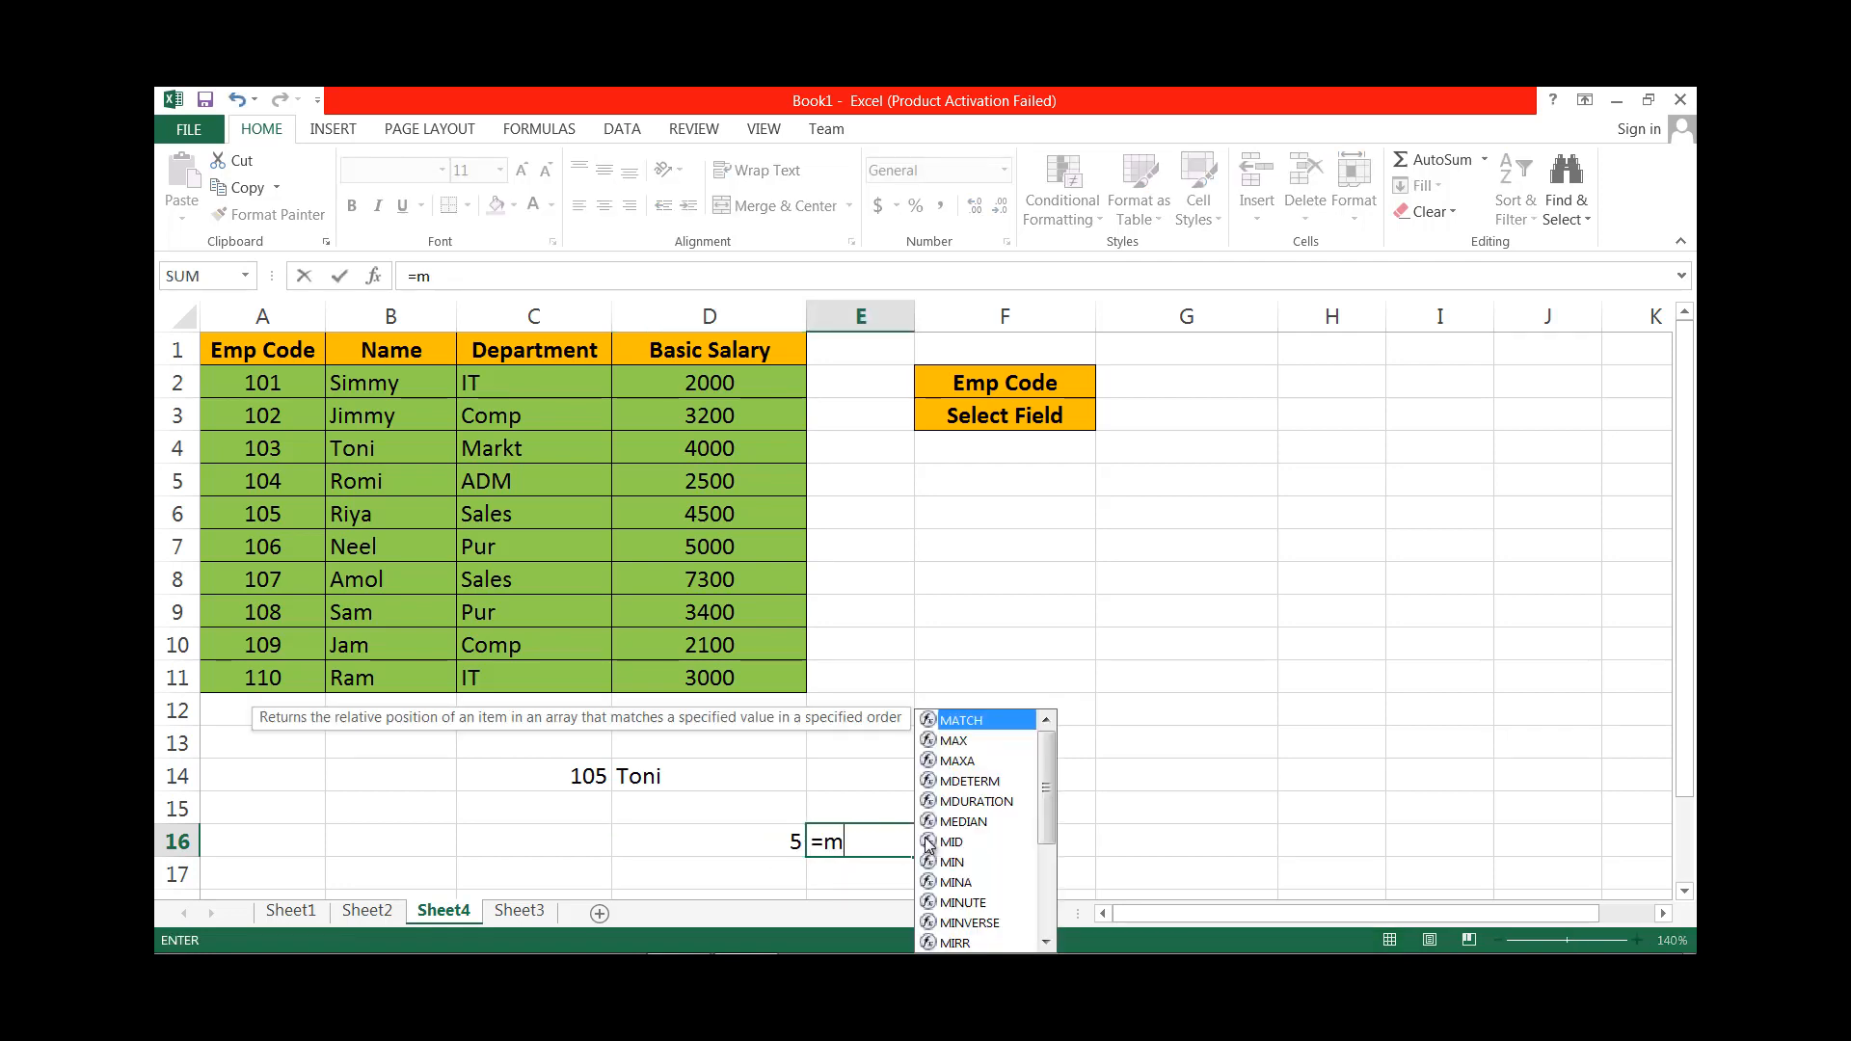
pyautogui.write('atch(')
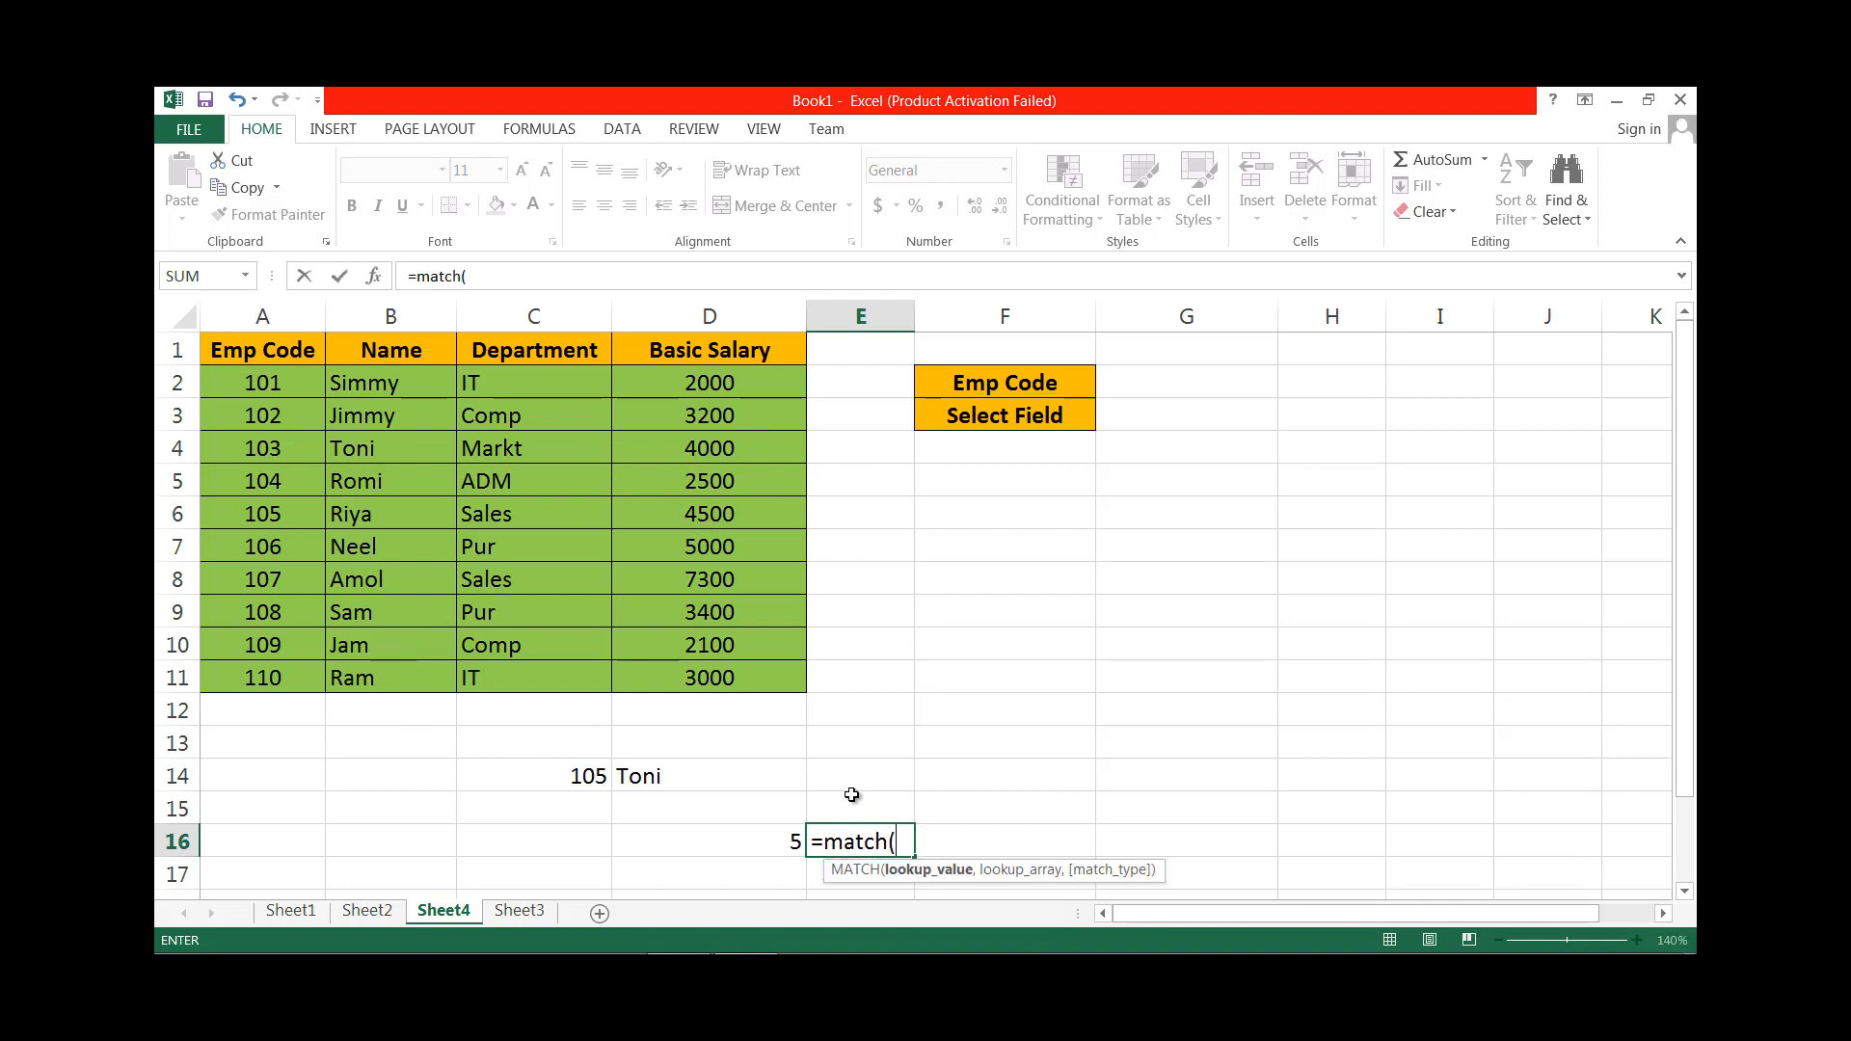
pyautogui.click(993, 736)
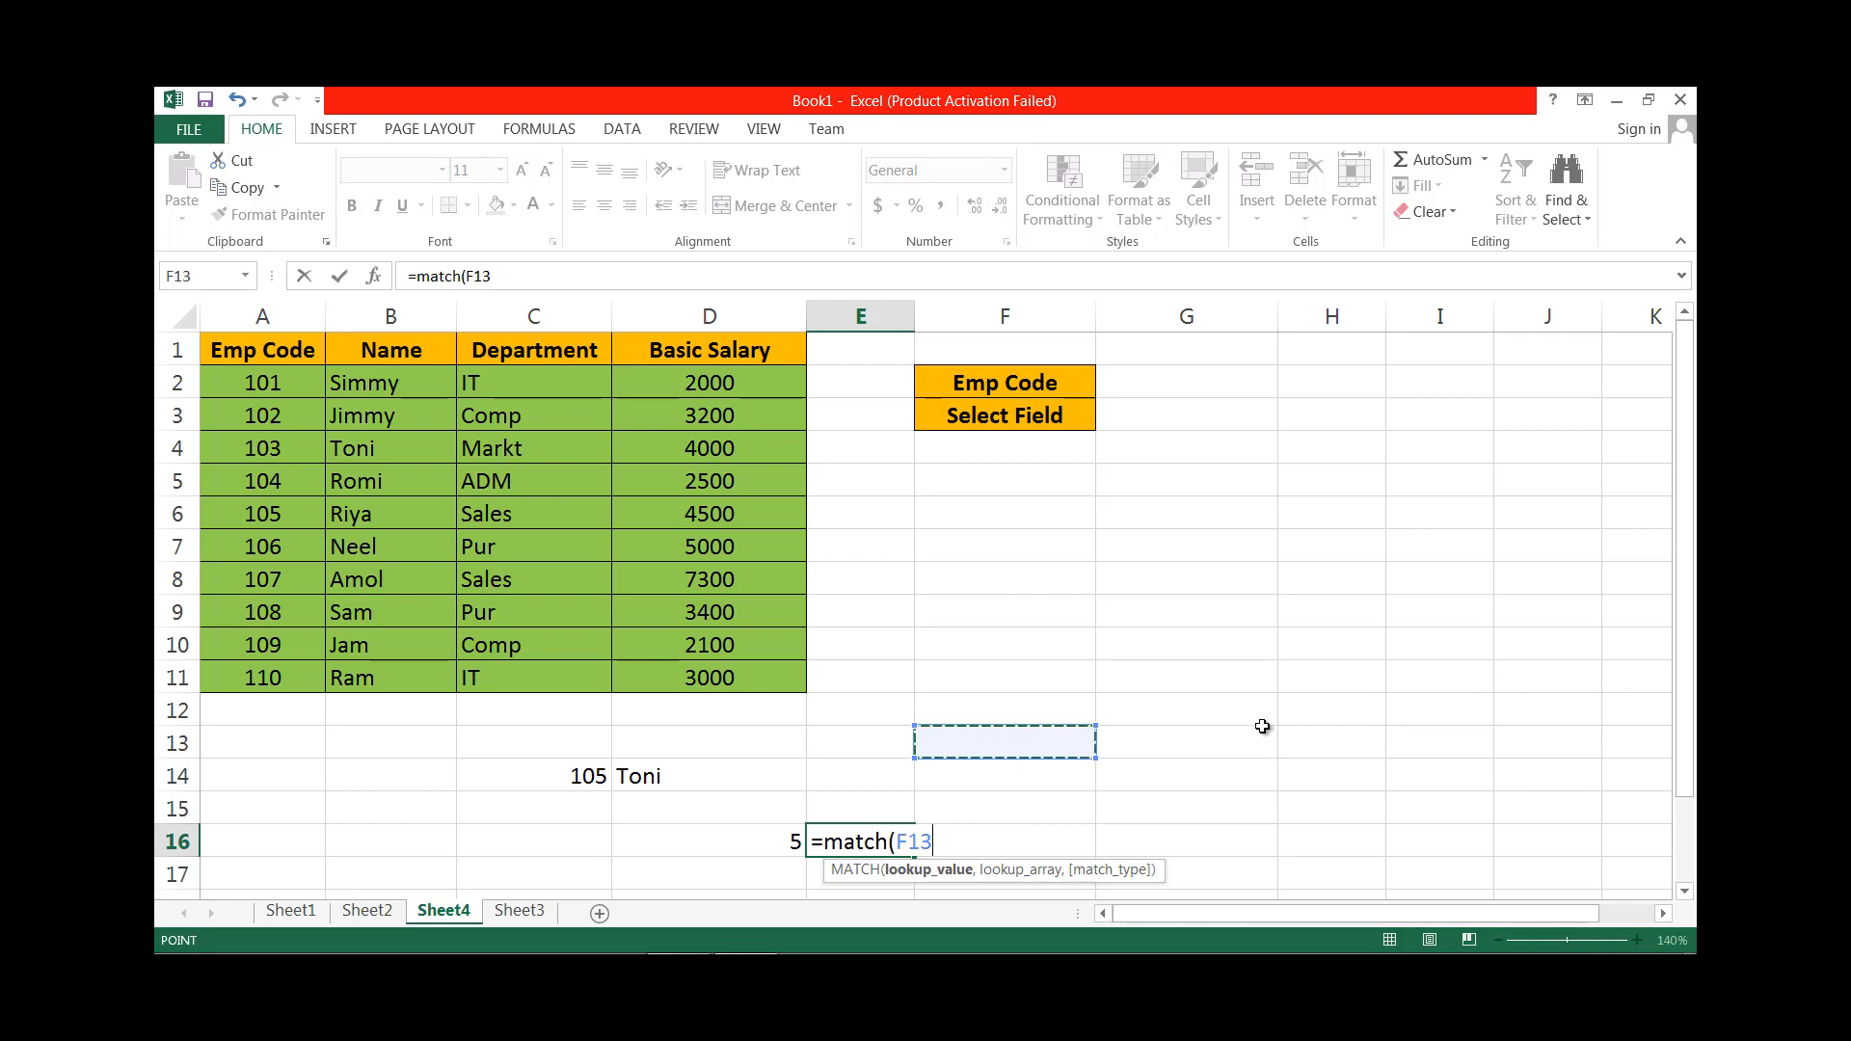
pyautogui.write(',')
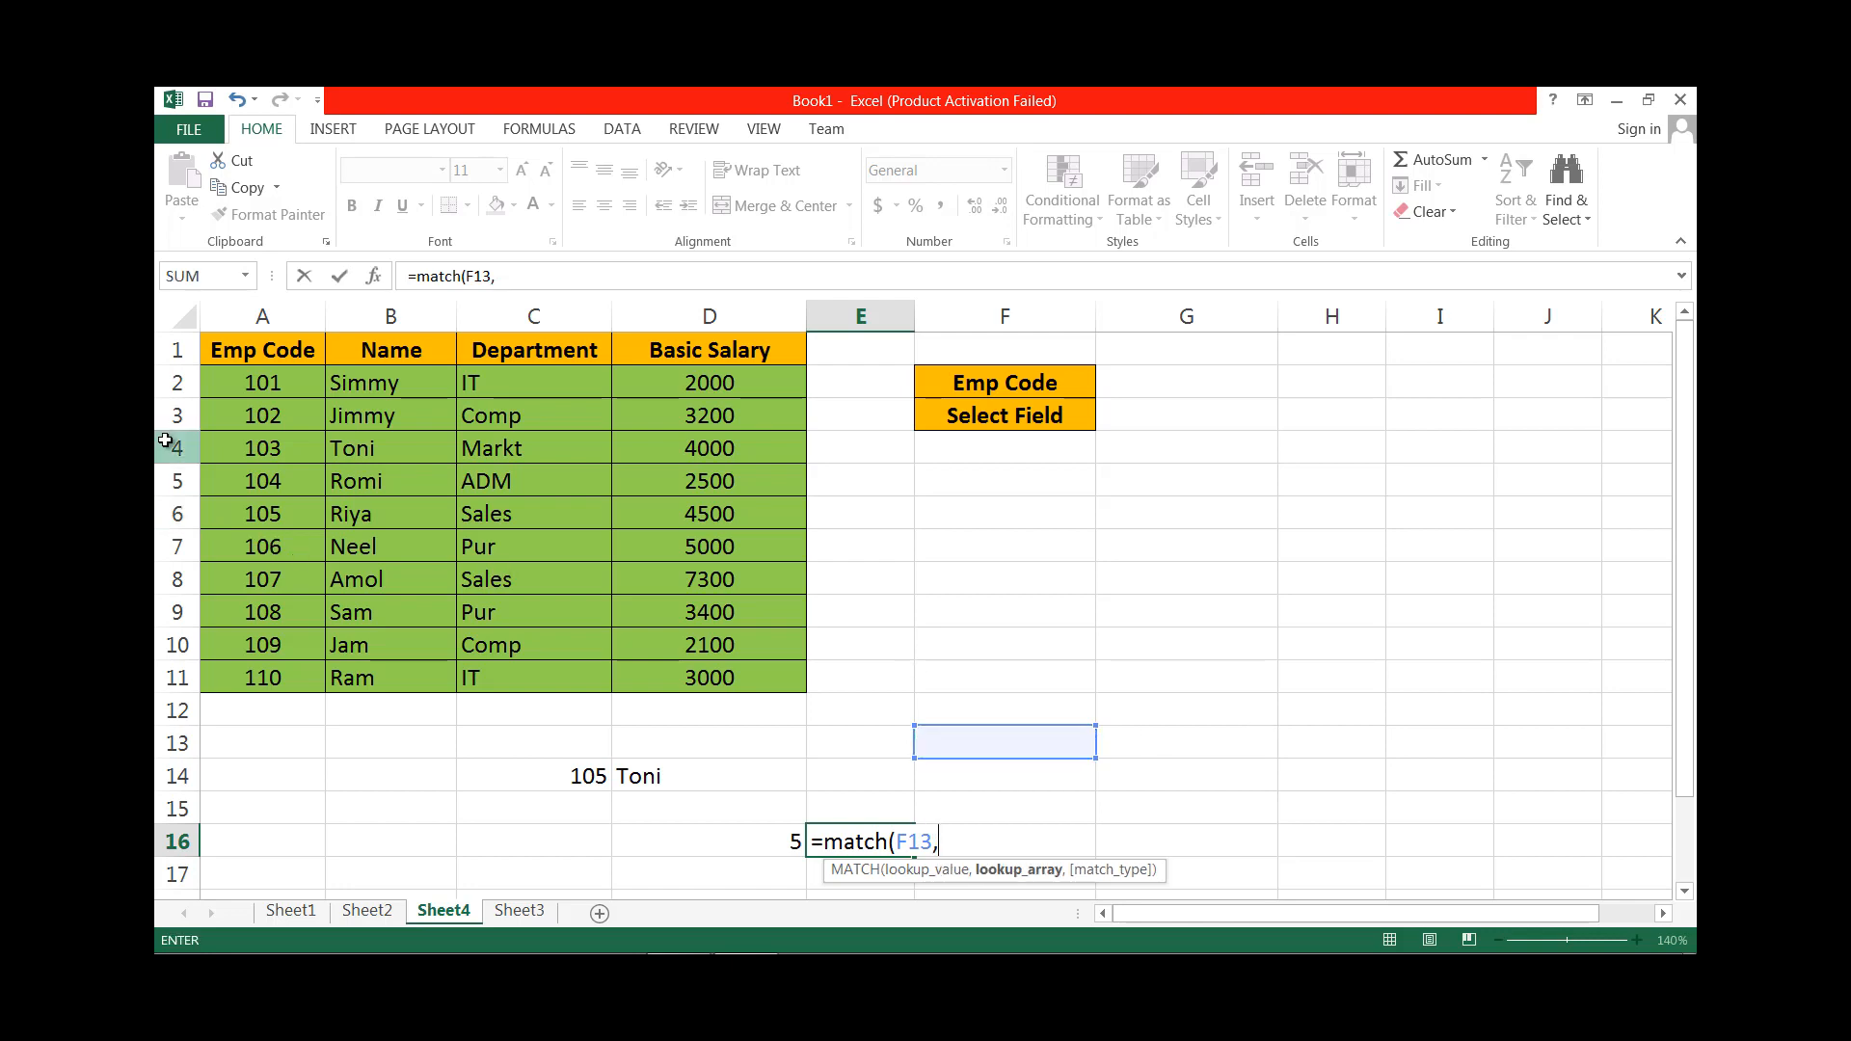
pyautogui.moveTo(258, 351); pyautogui.dragTo(703, 356)
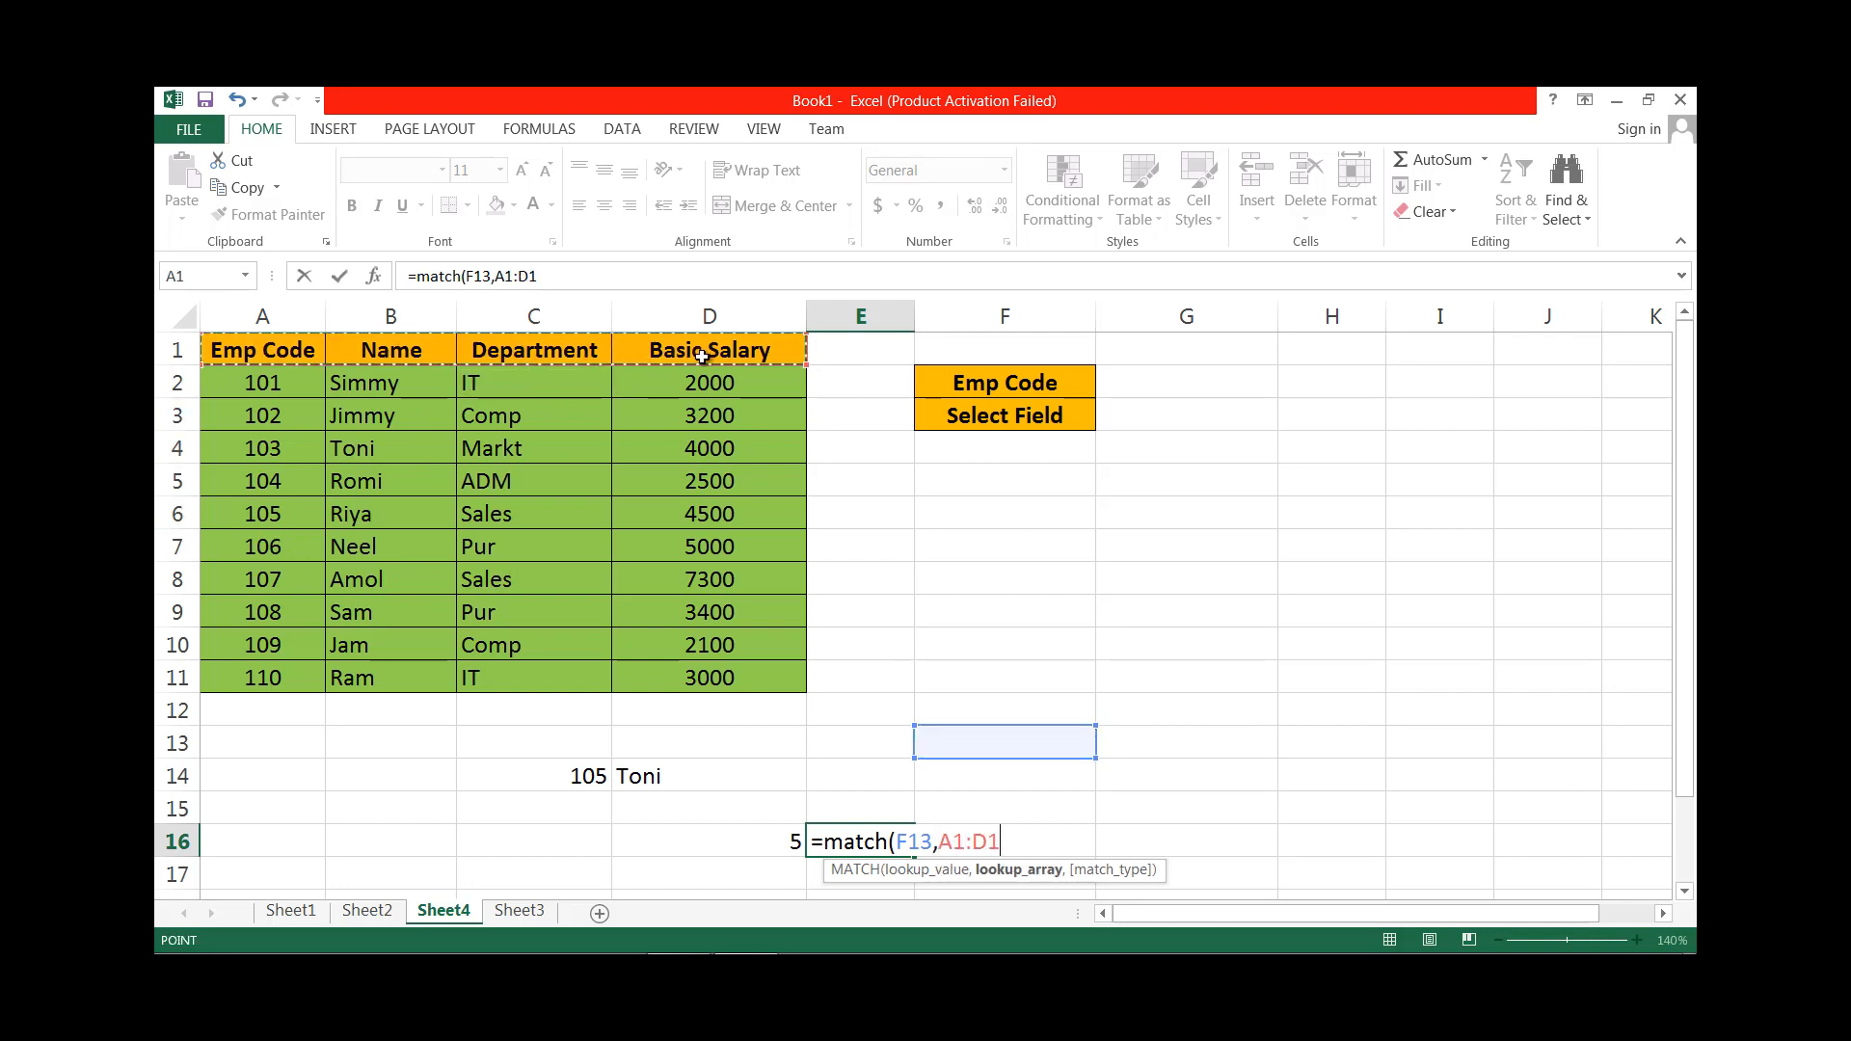
pyautogui.write(',')
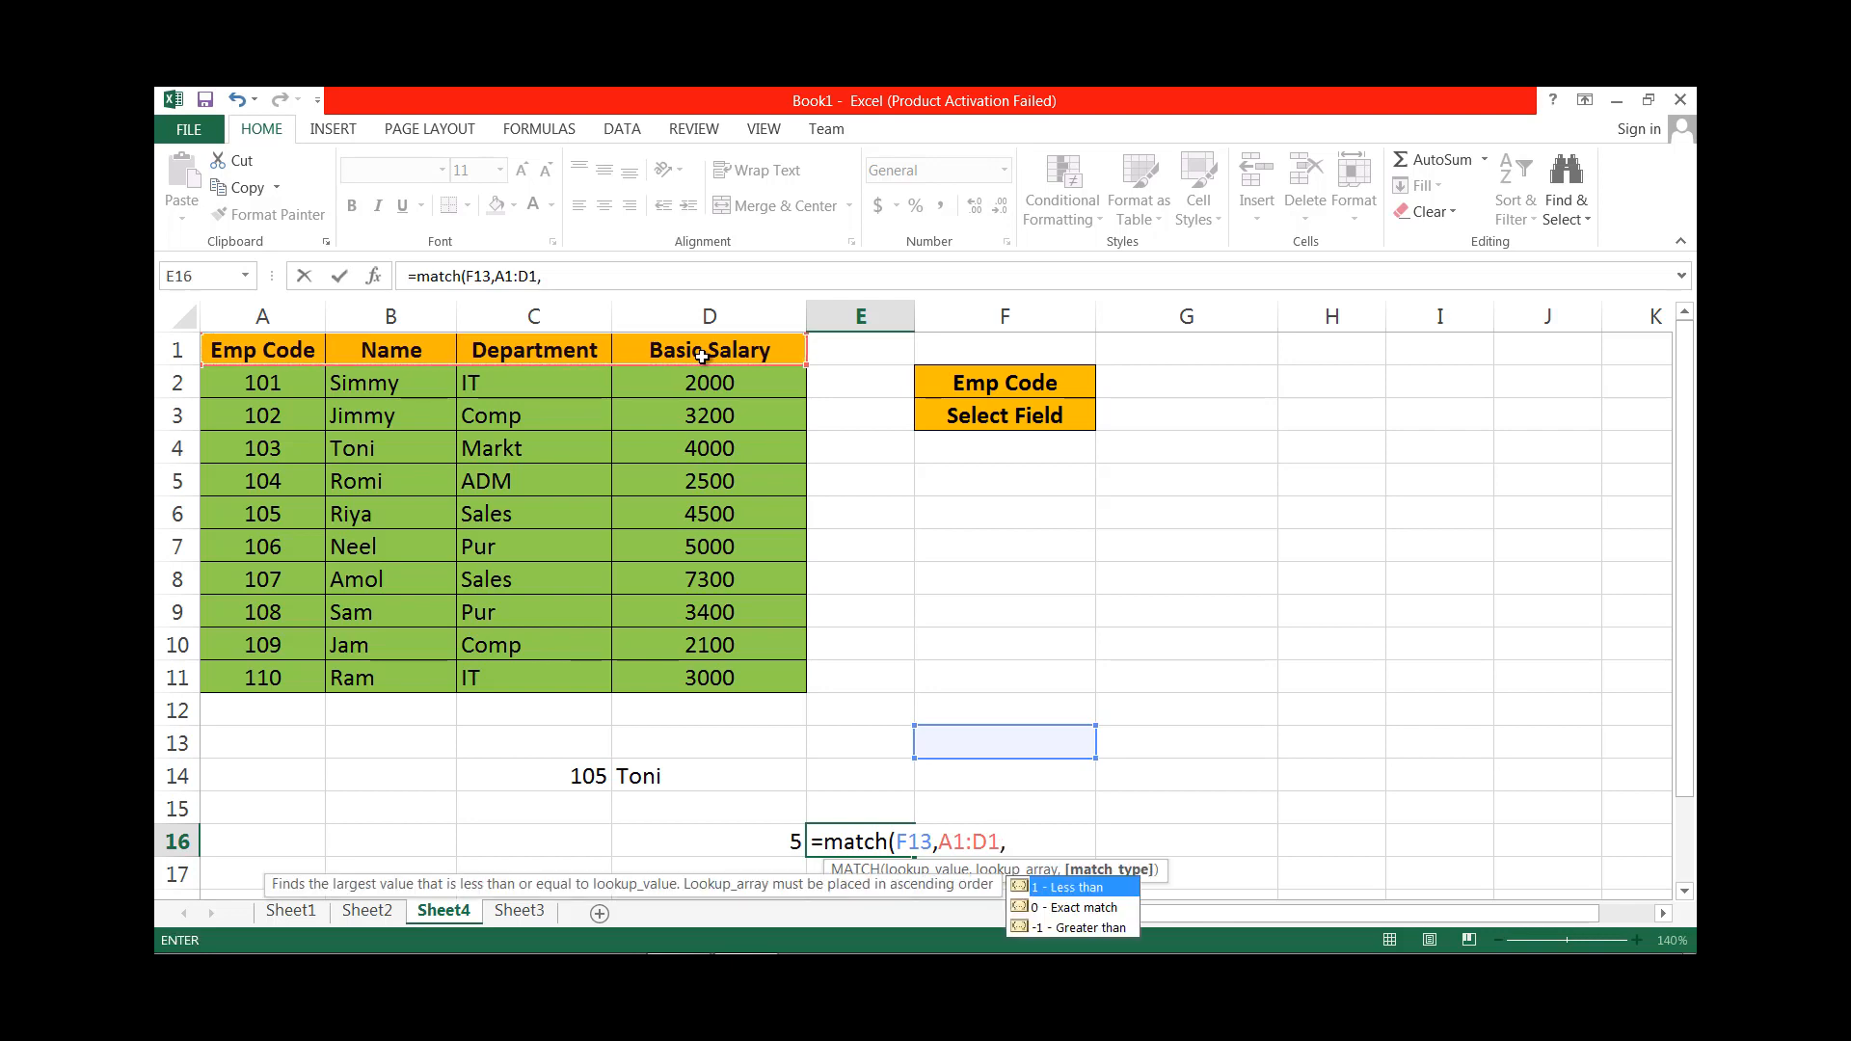
pyautogui.write('0)')
pyautogui.press('Return')
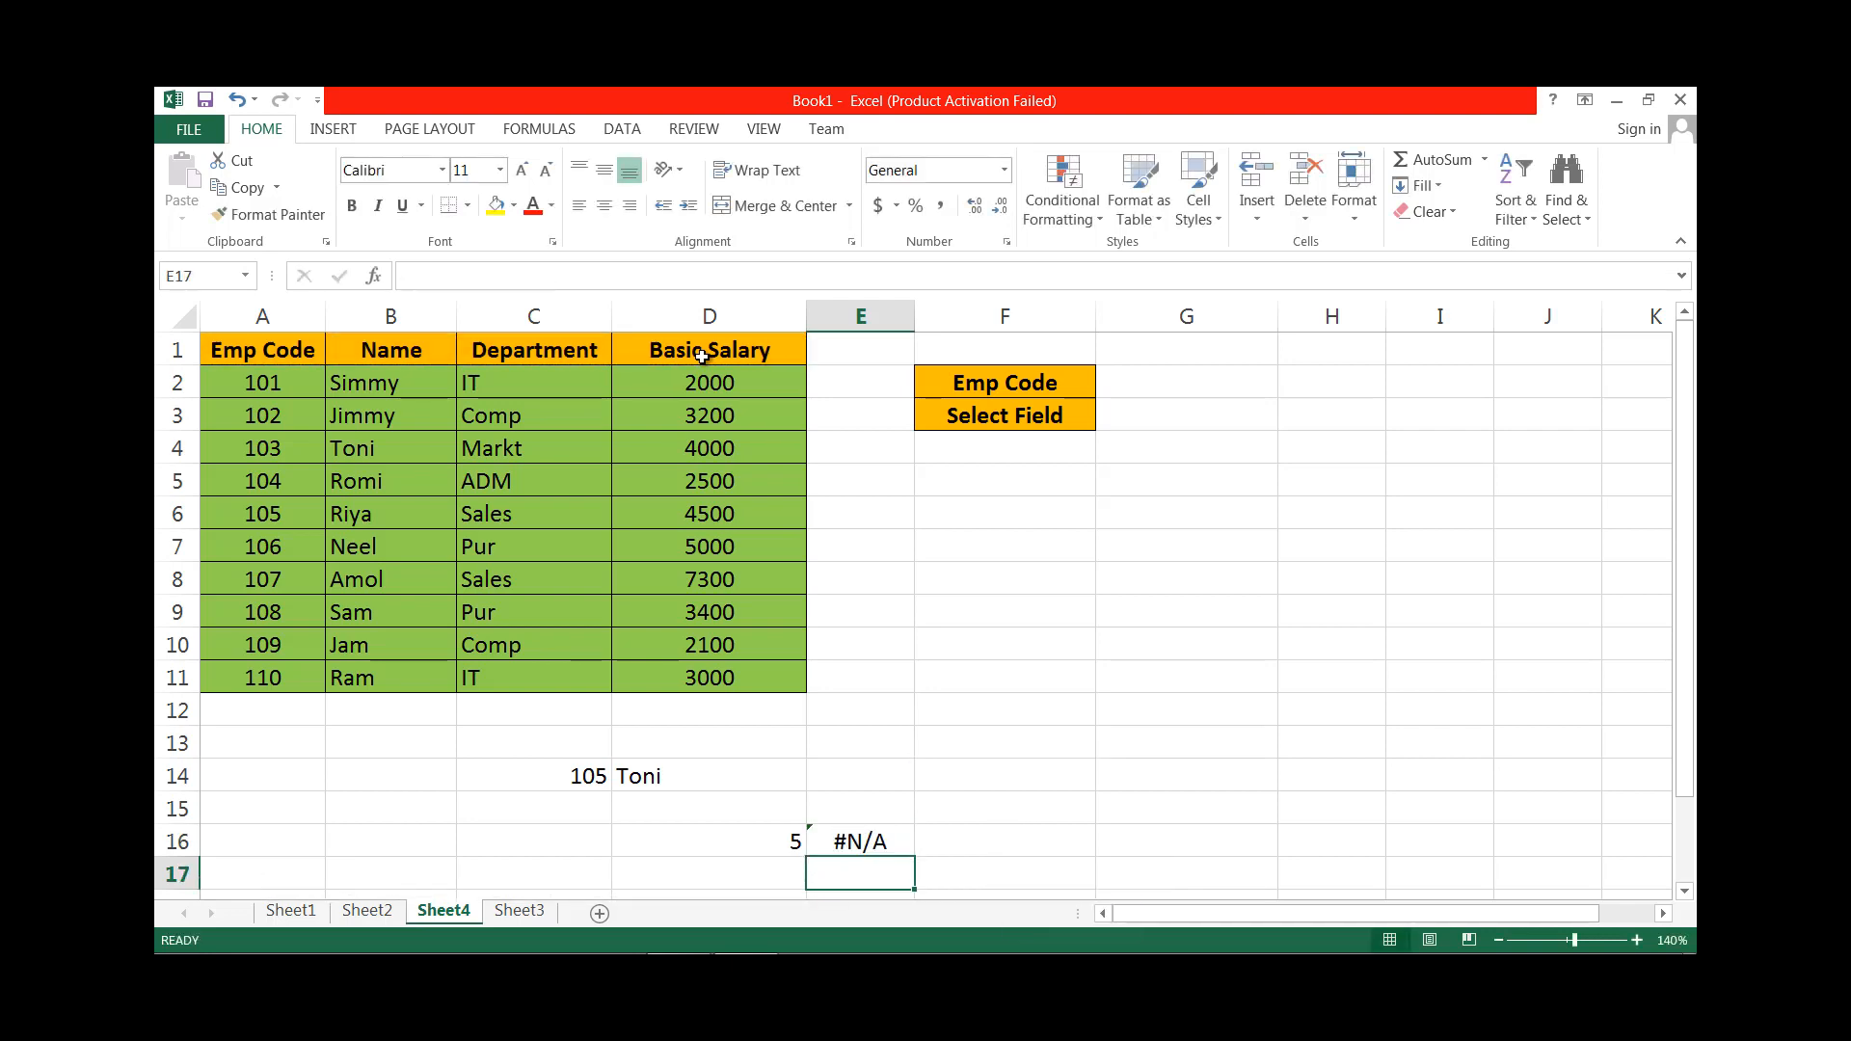
# Enter Name in F13 as the lookup value for the header MATCH formula.
pyautogui.click(977, 738)
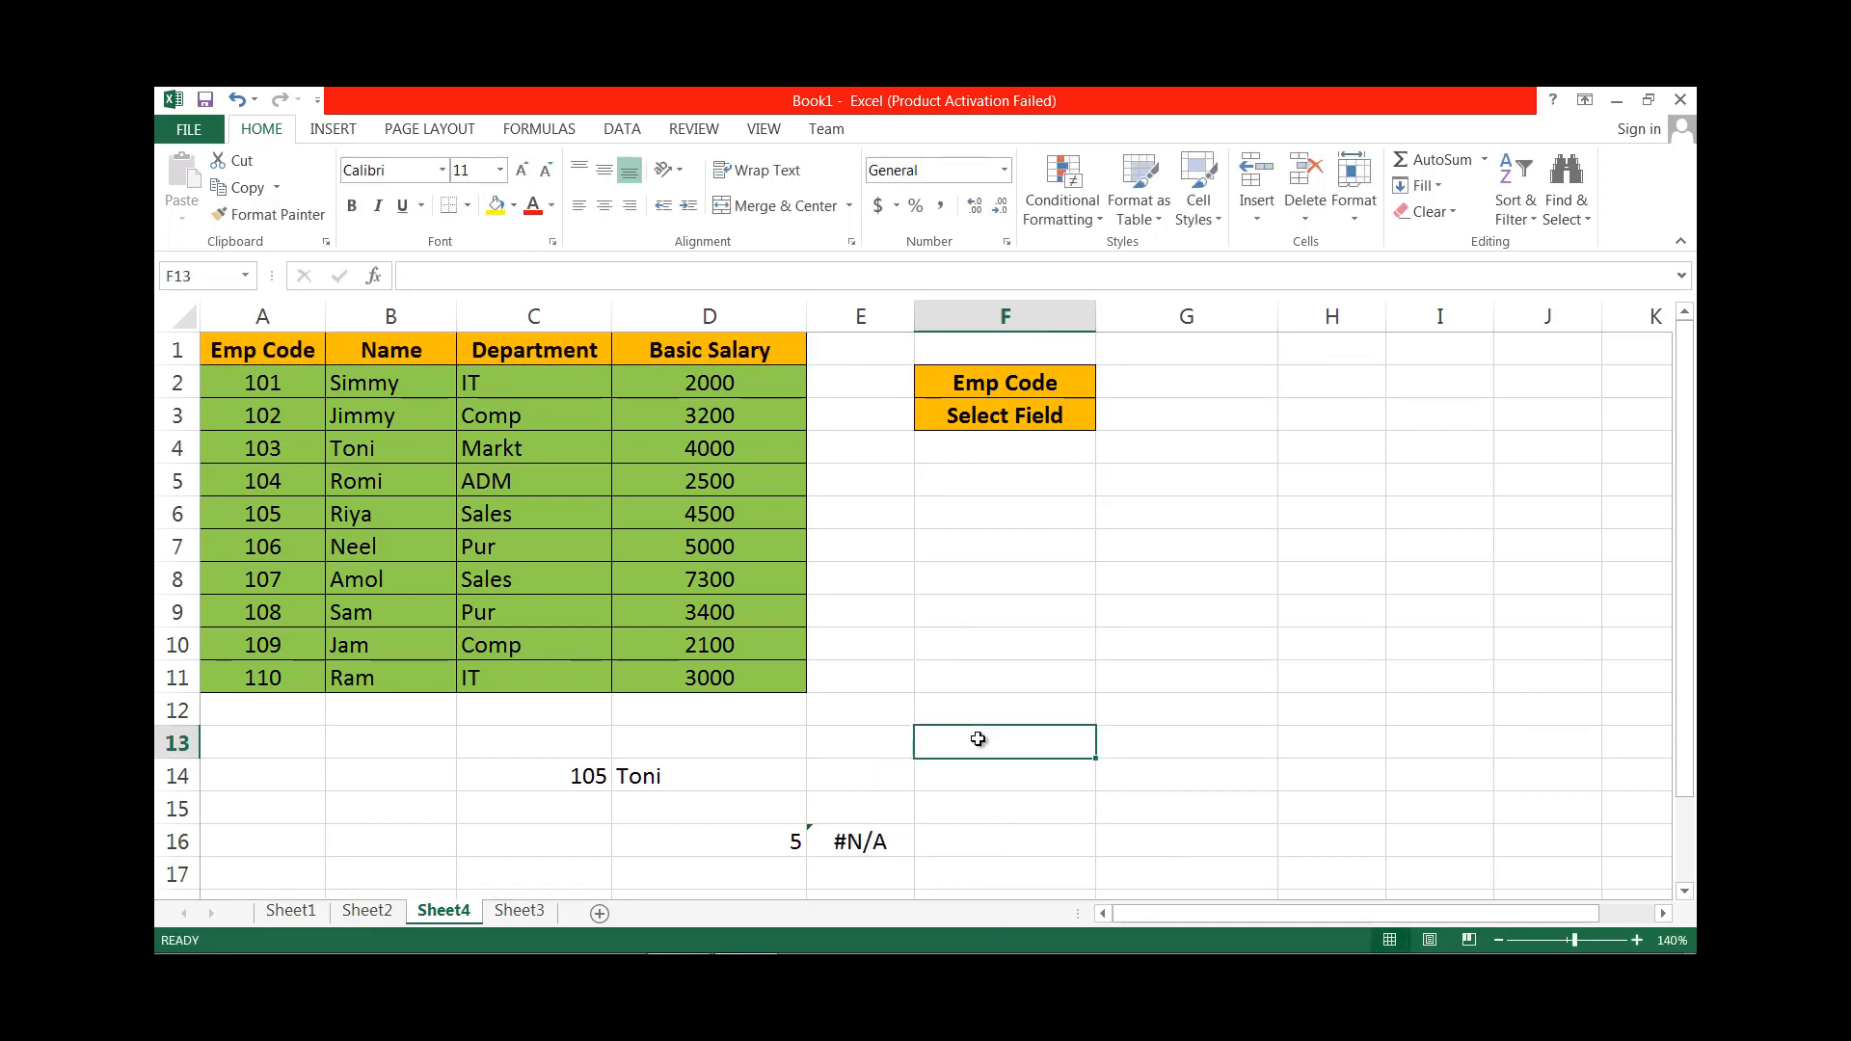
pyautogui.doubleClick(977, 738)
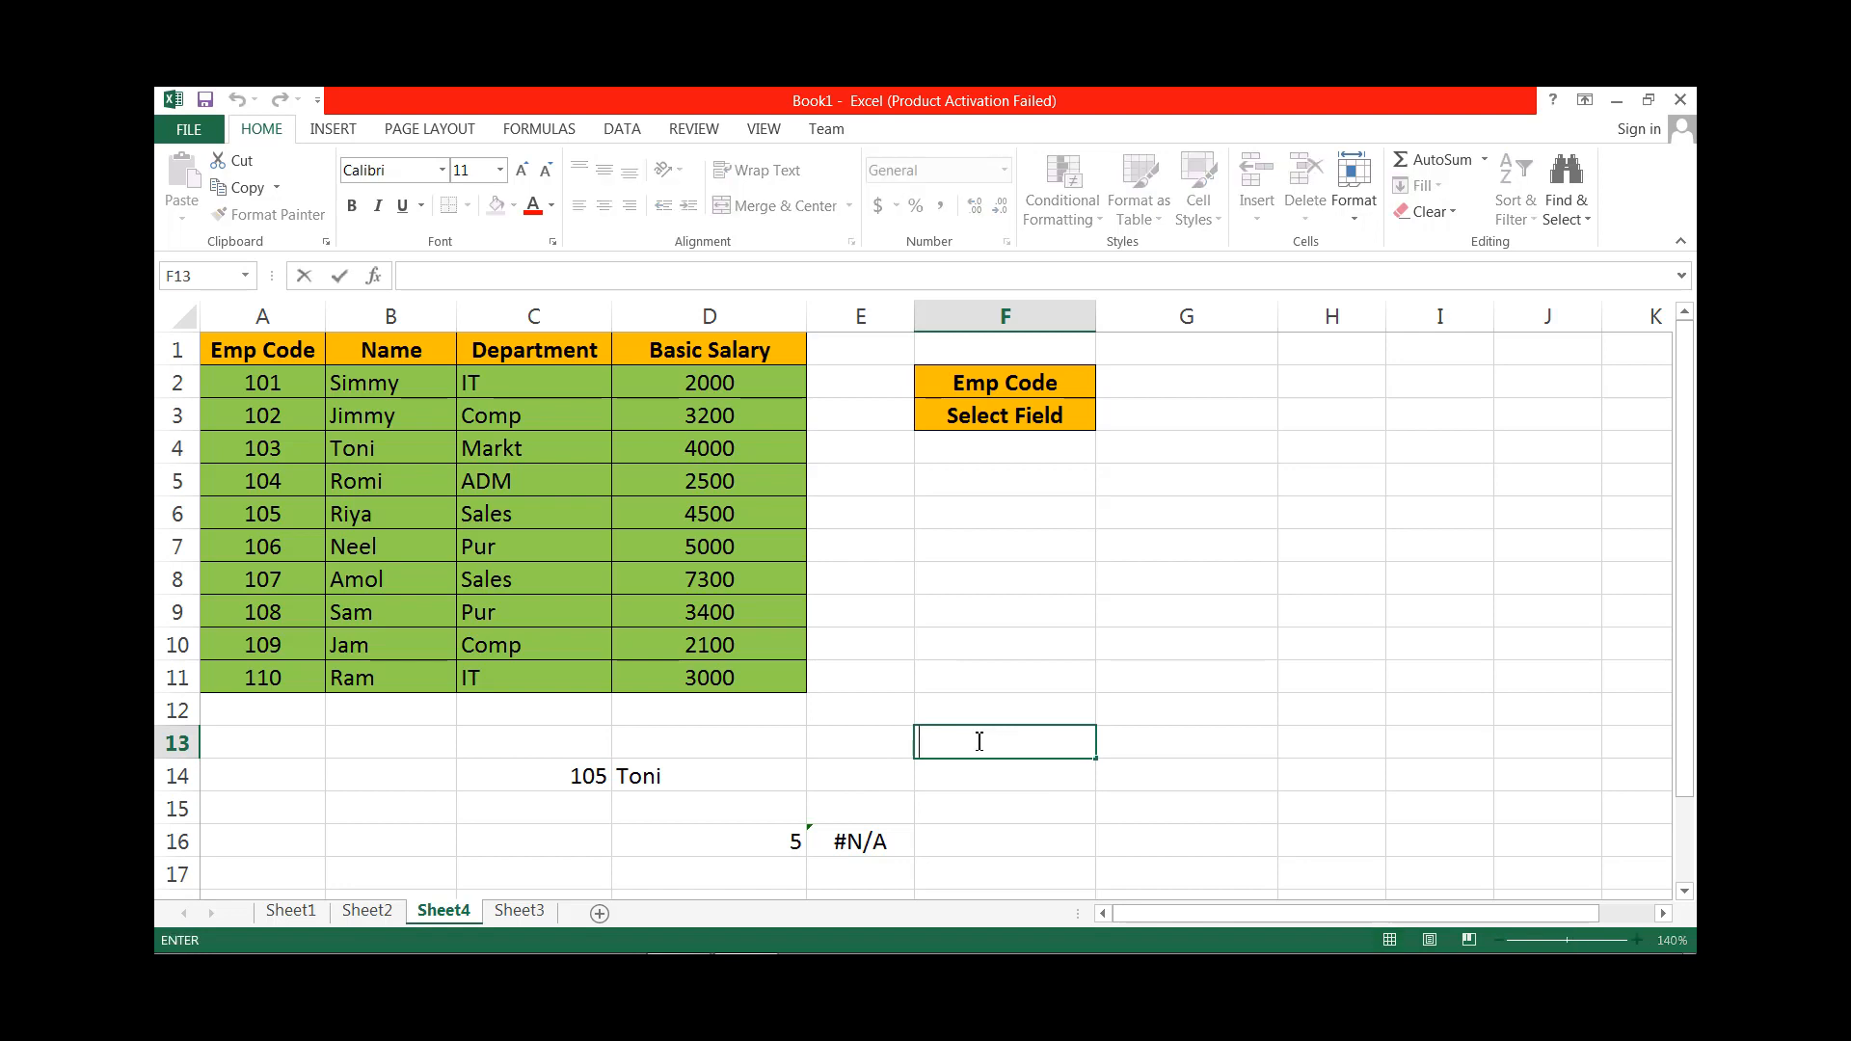
pyautogui.write('Name')
pyautogui.press('Return')
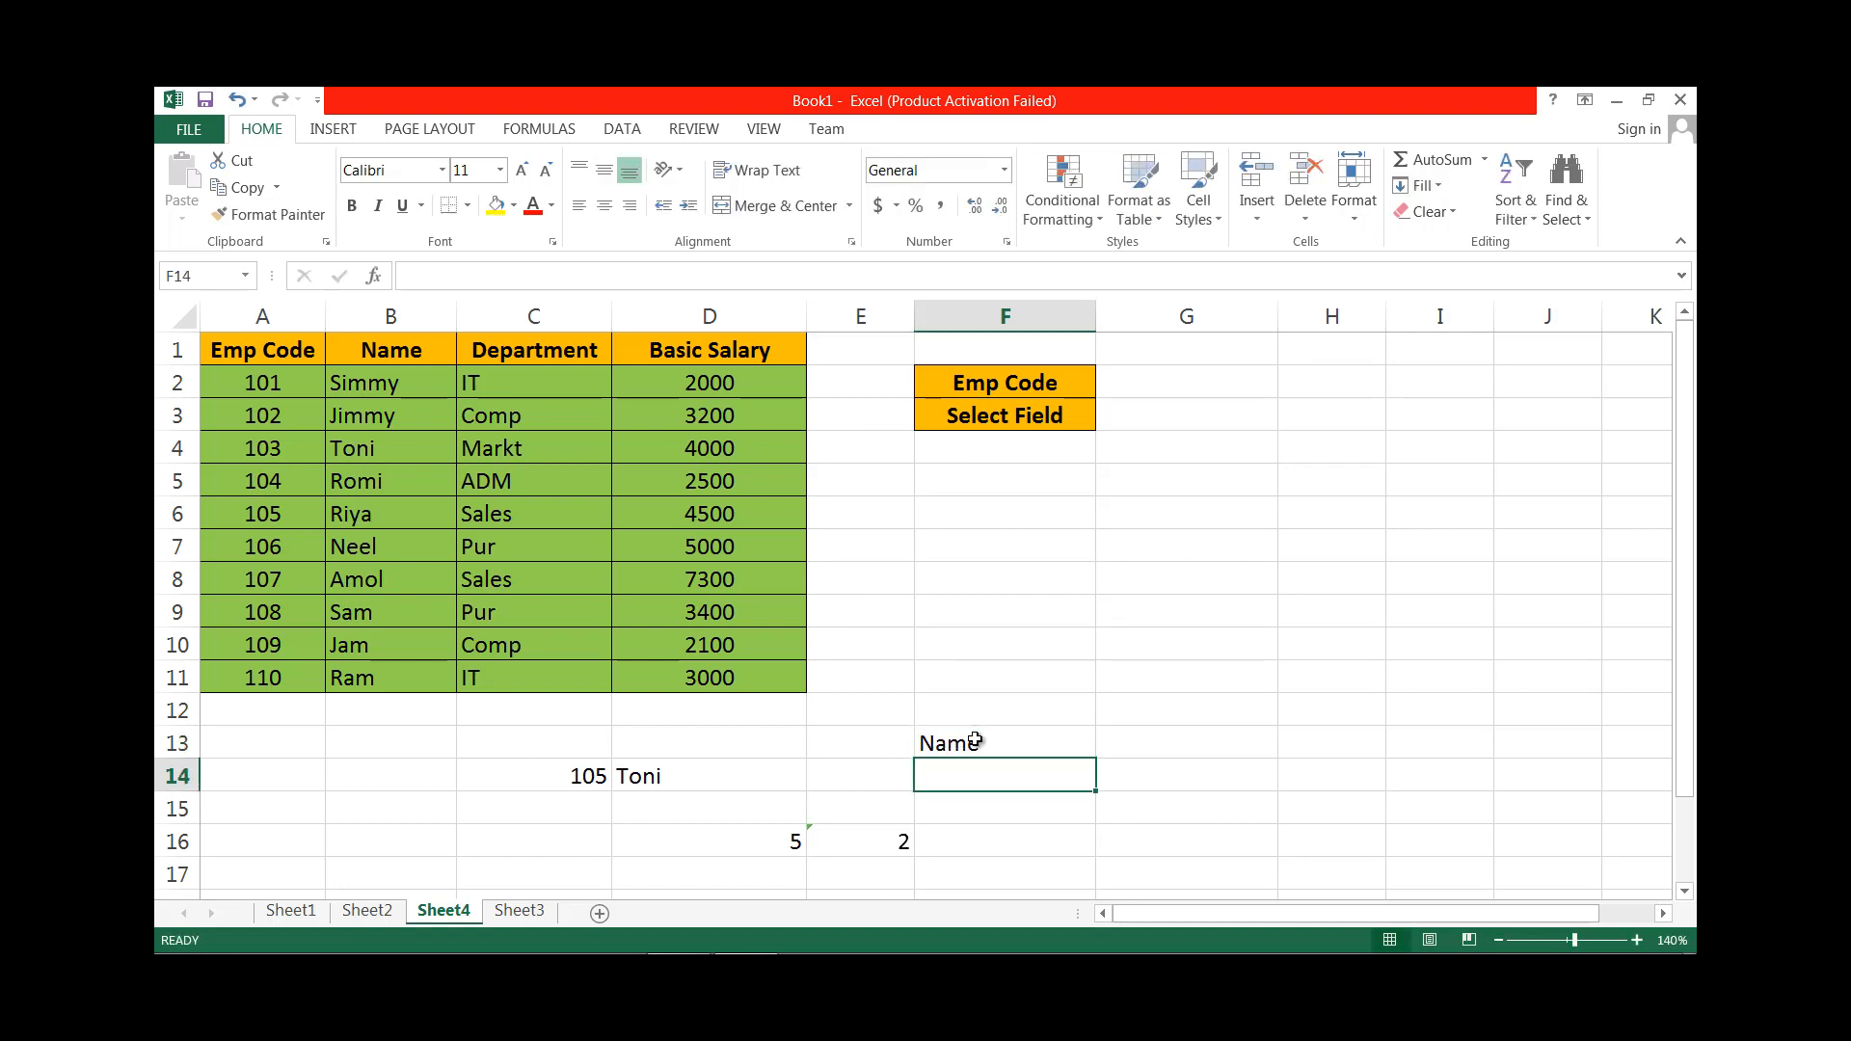
# Compare the MATCH formula in E16 with the header row, and review D16 and the INDEX arguments in D14 without changing them.
pyautogui.click(900, 840)
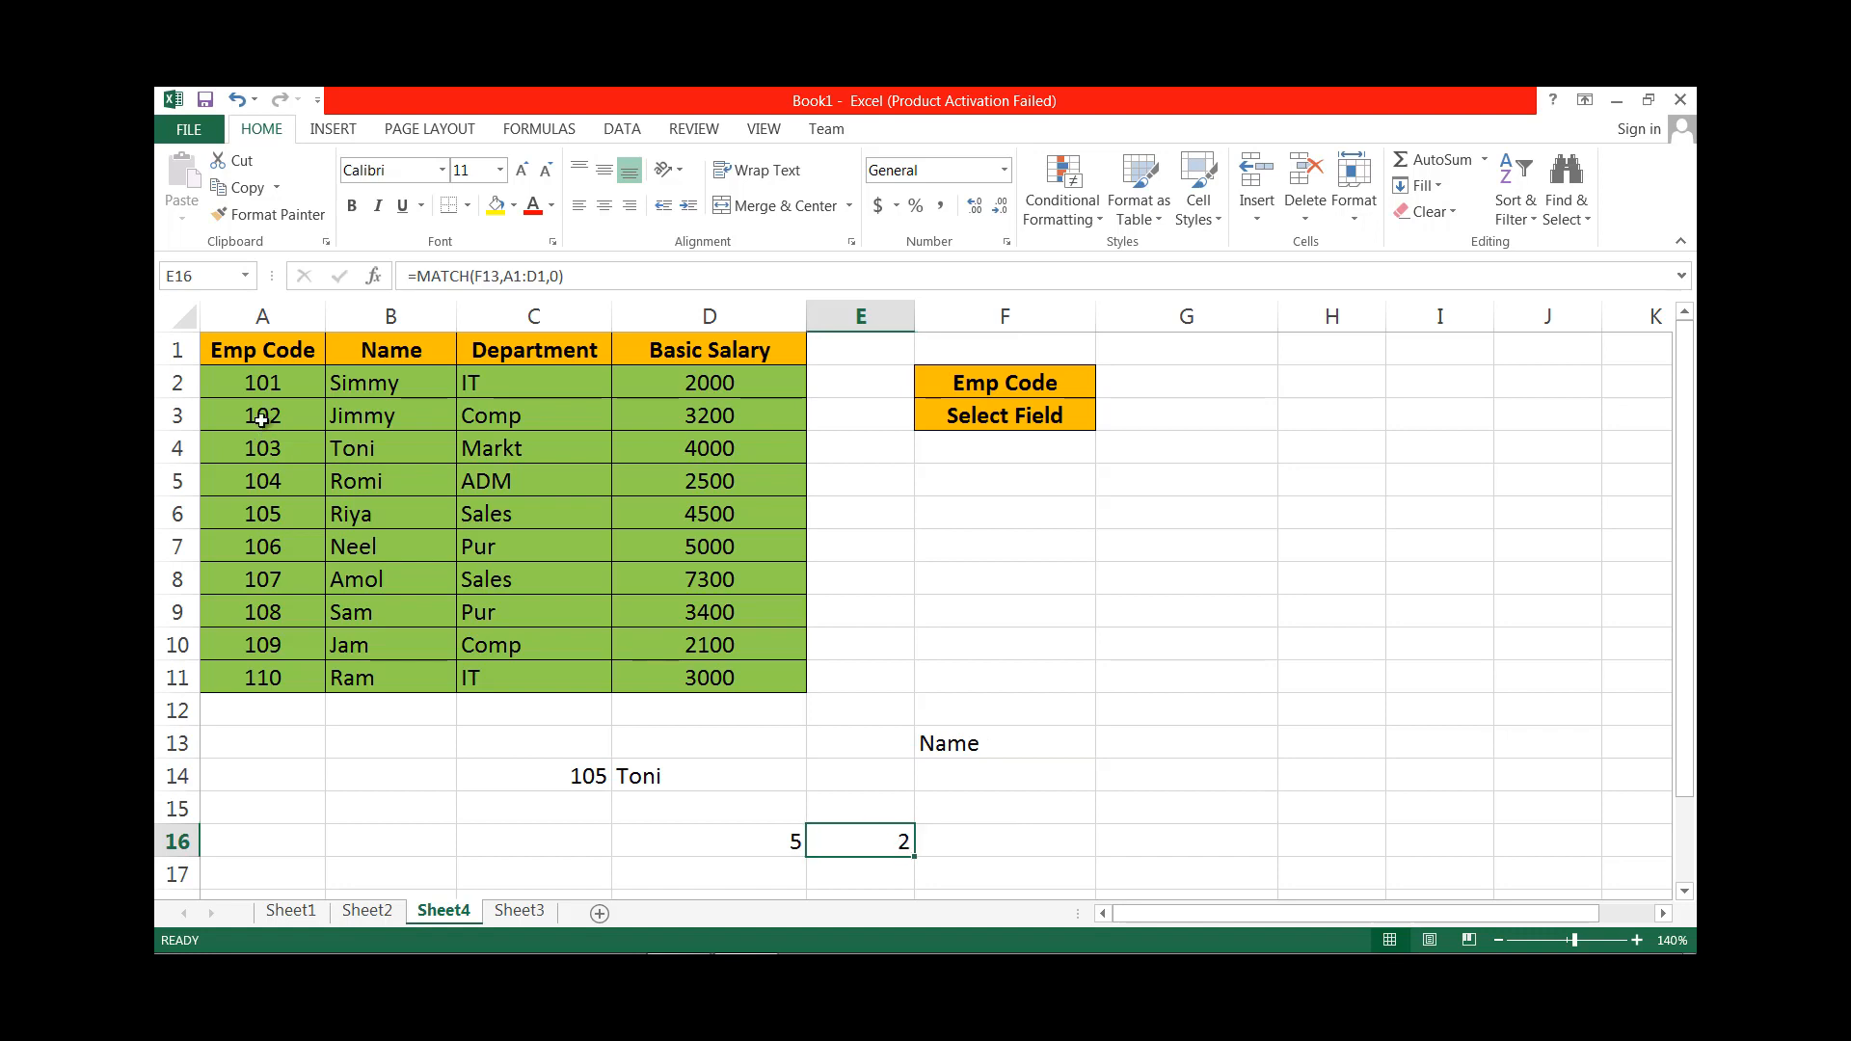
pyautogui.moveTo(263, 351); pyautogui.dragTo(709, 349)
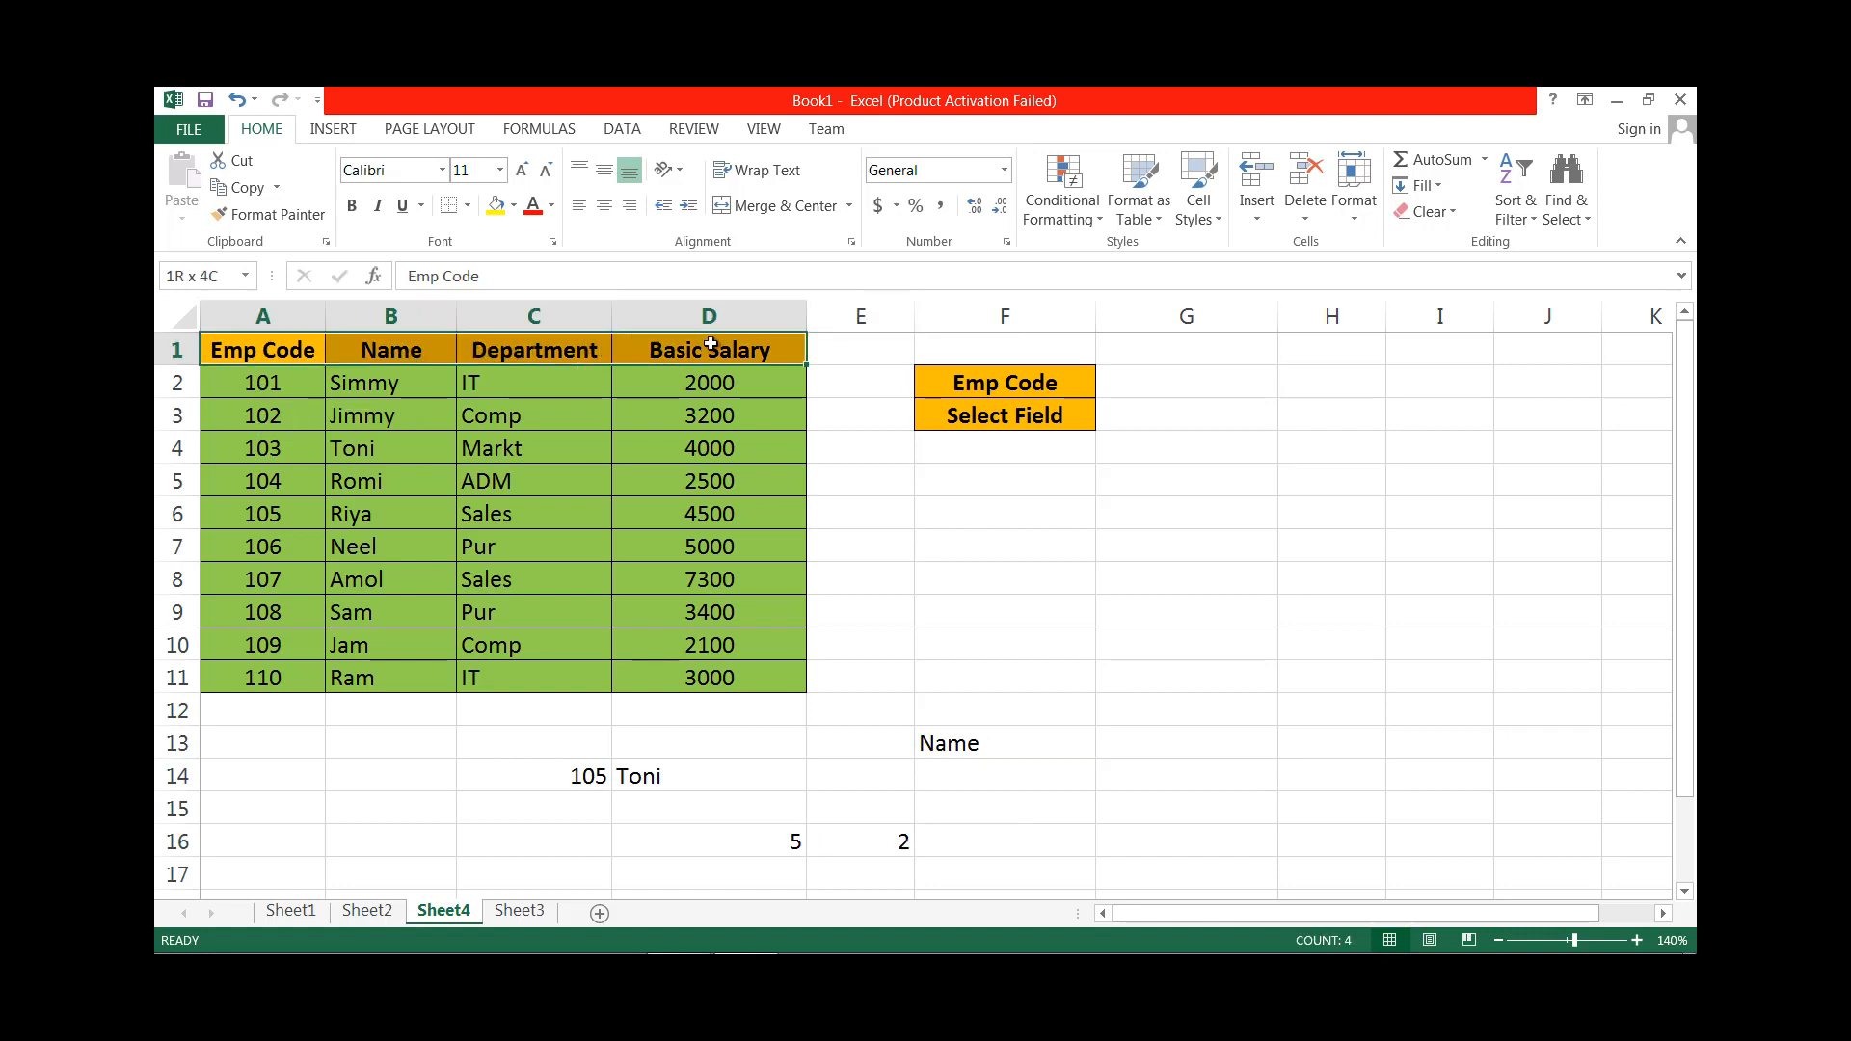
pyautogui.click(409, 342)
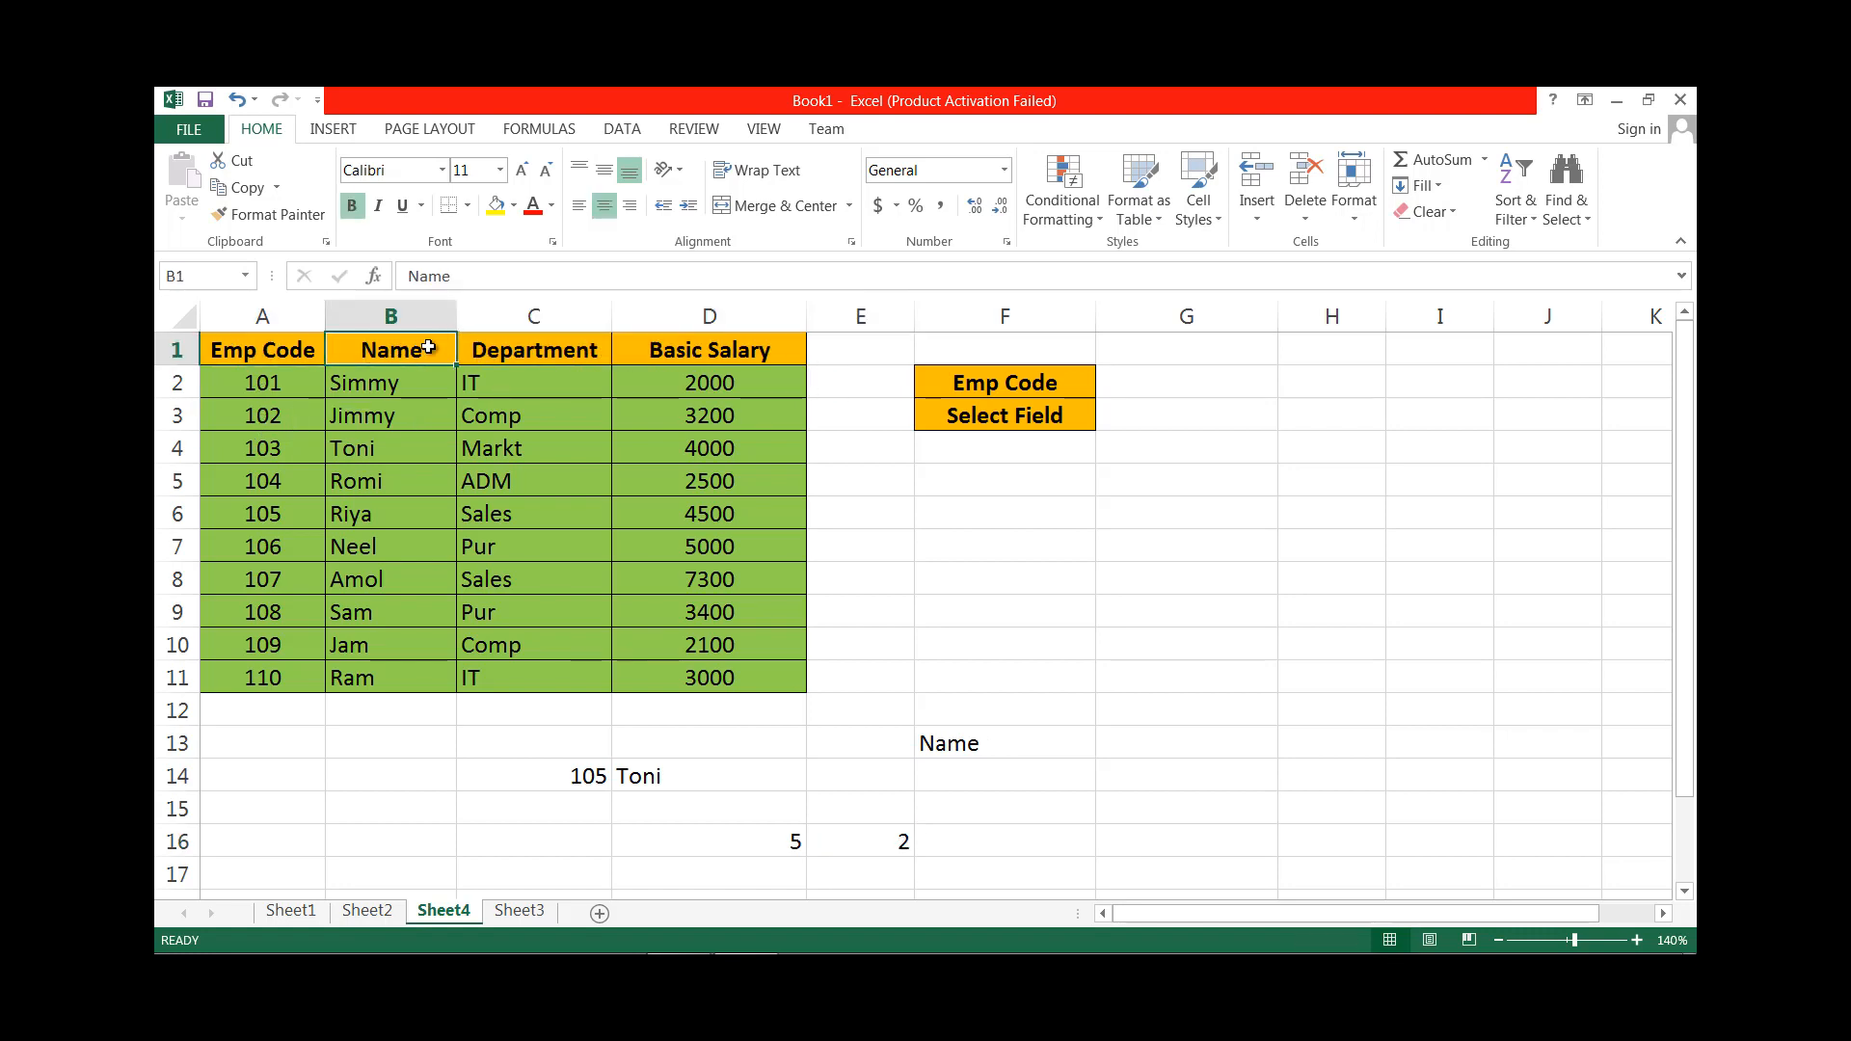
pyautogui.click(858, 841)
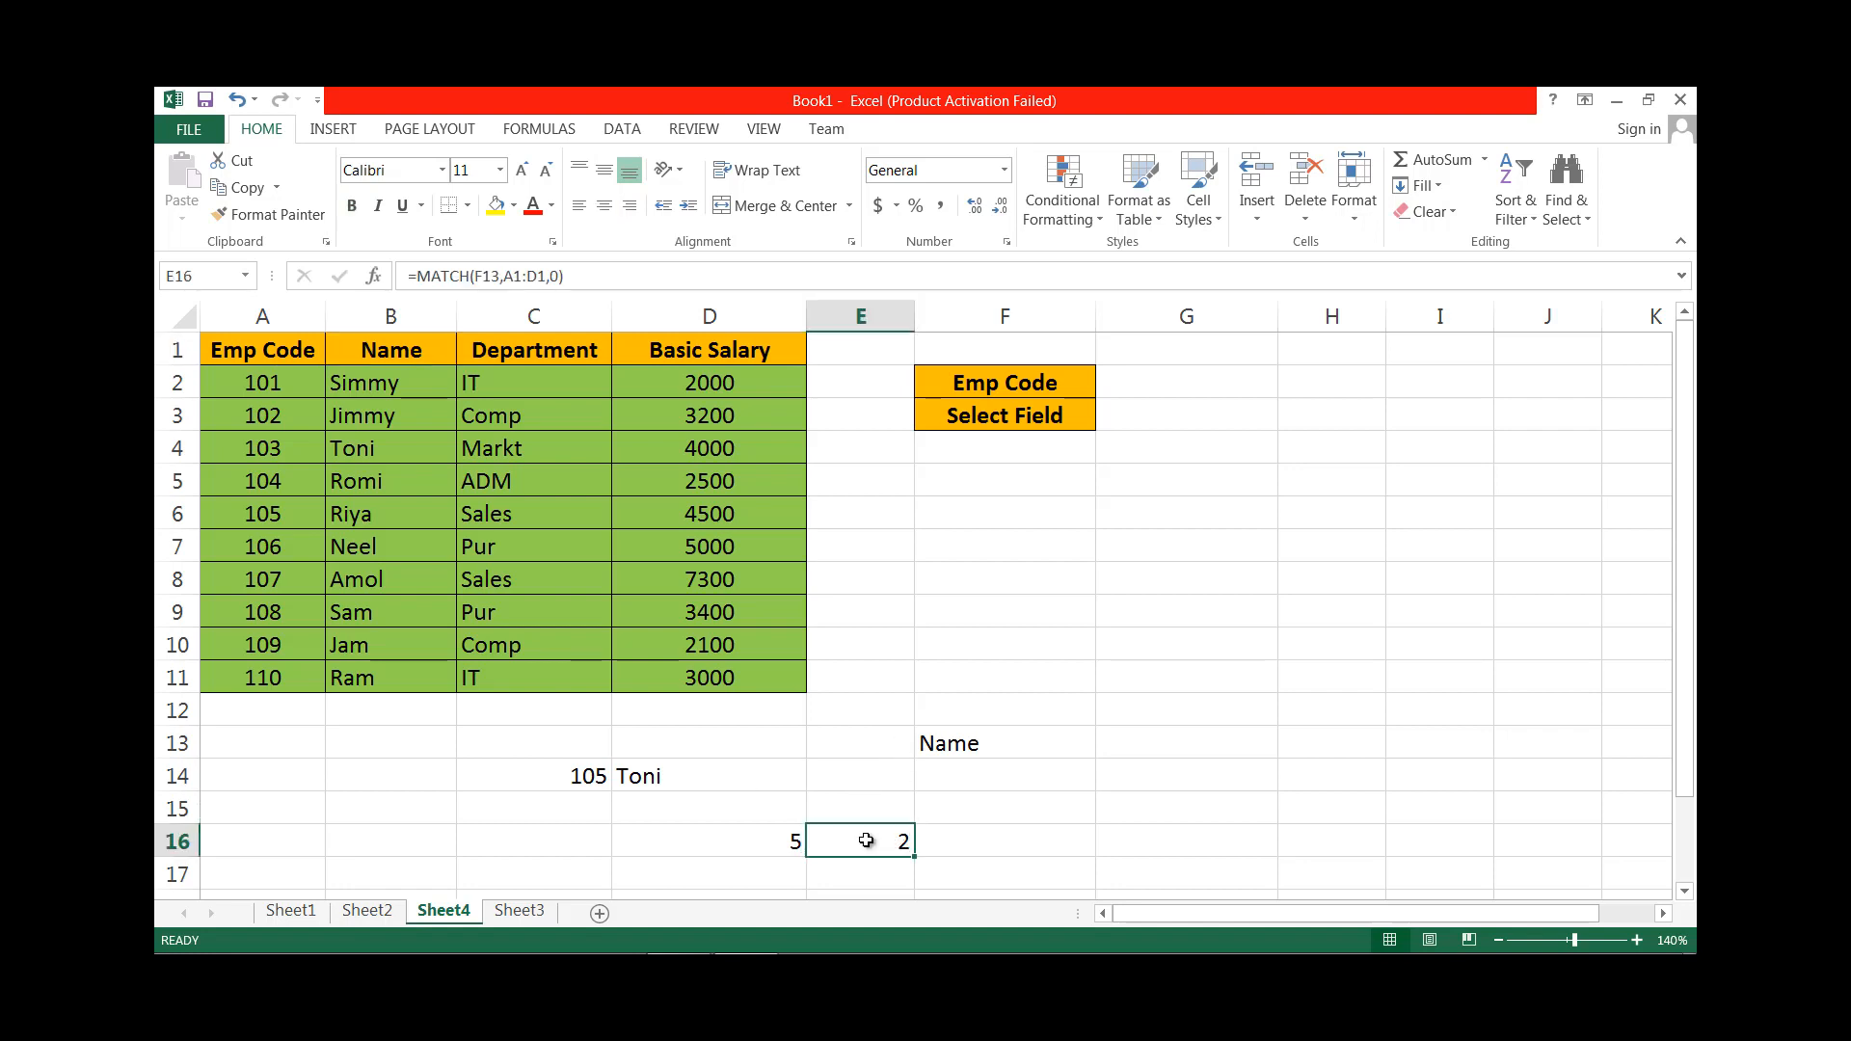
pyautogui.click(798, 840)
pyautogui.click(675, 779)
pyautogui.doubleClick(680, 778)
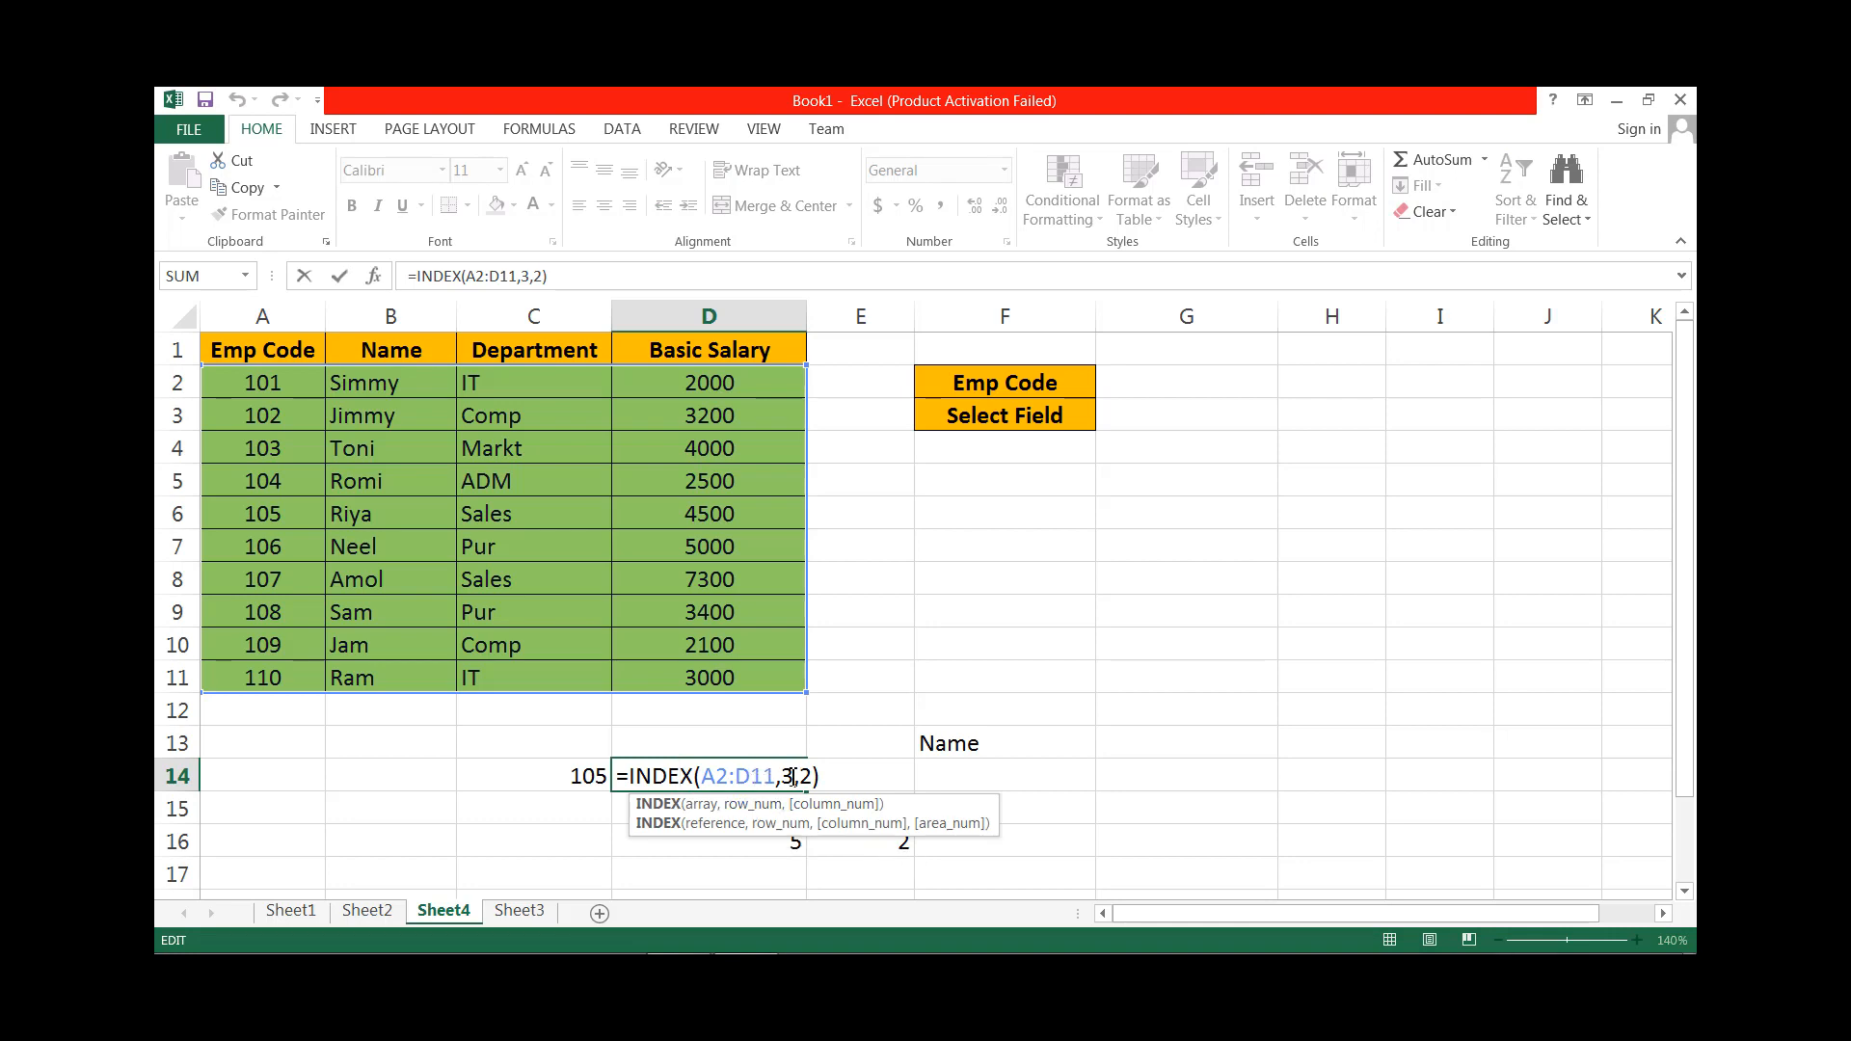
pyautogui.hotkey('ctrl', 'Return')
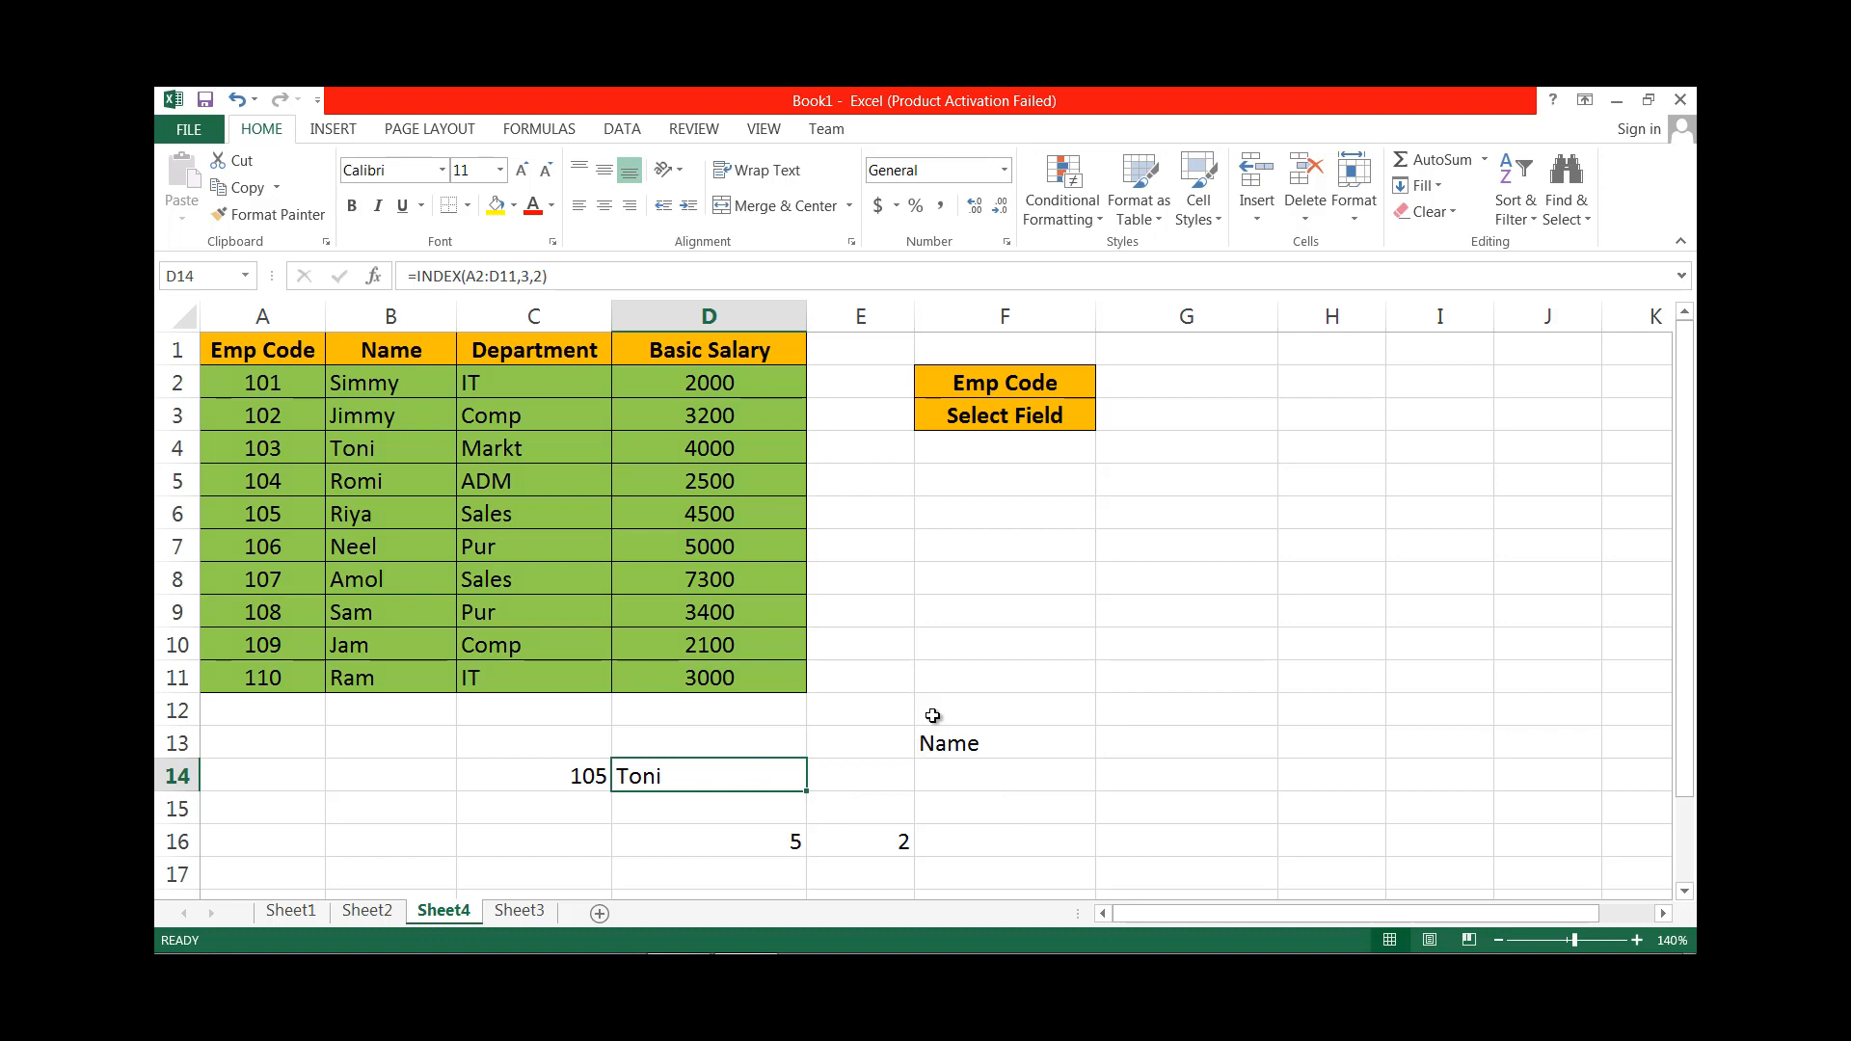
# Add a List data validation to G2 beside Emp Code, sourced from the employee codes in A2:A11, and check its choices.
pyautogui.click(1167, 383)
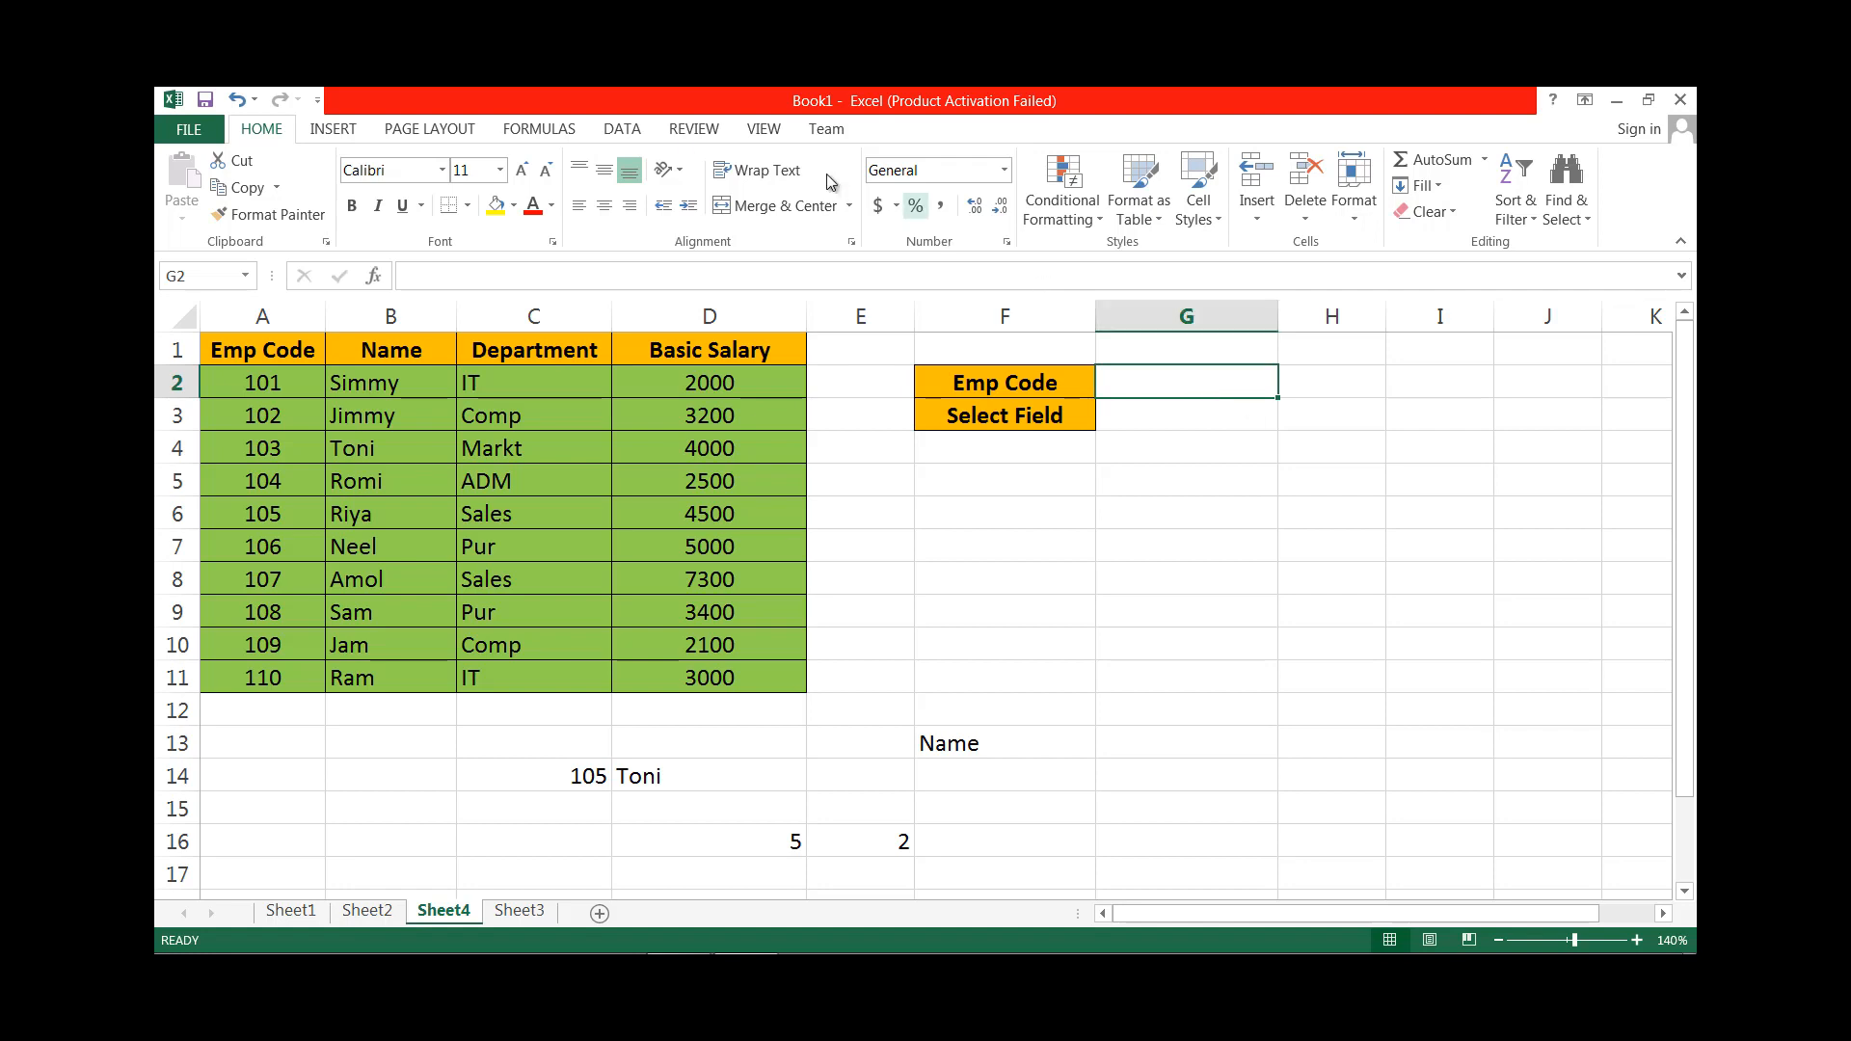
pyautogui.click(622, 128)
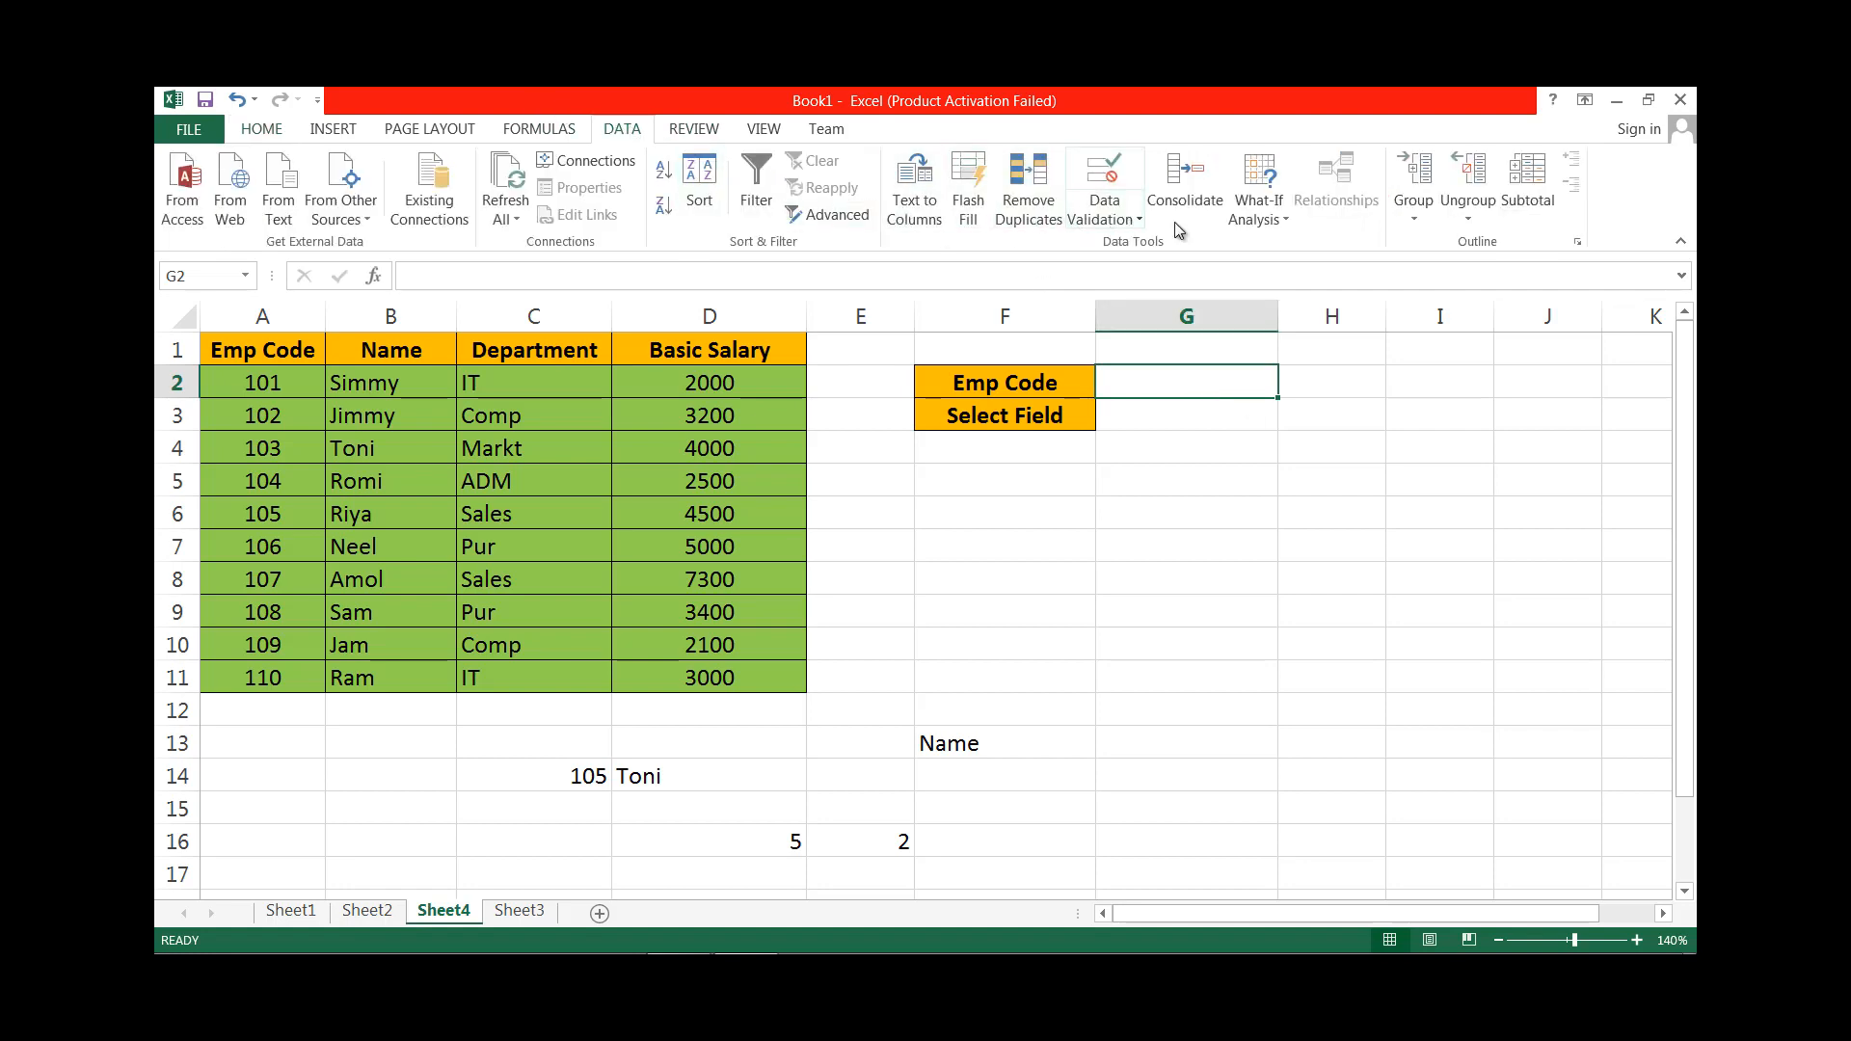
pyautogui.click(1141, 211)
pyautogui.click(1161, 243)
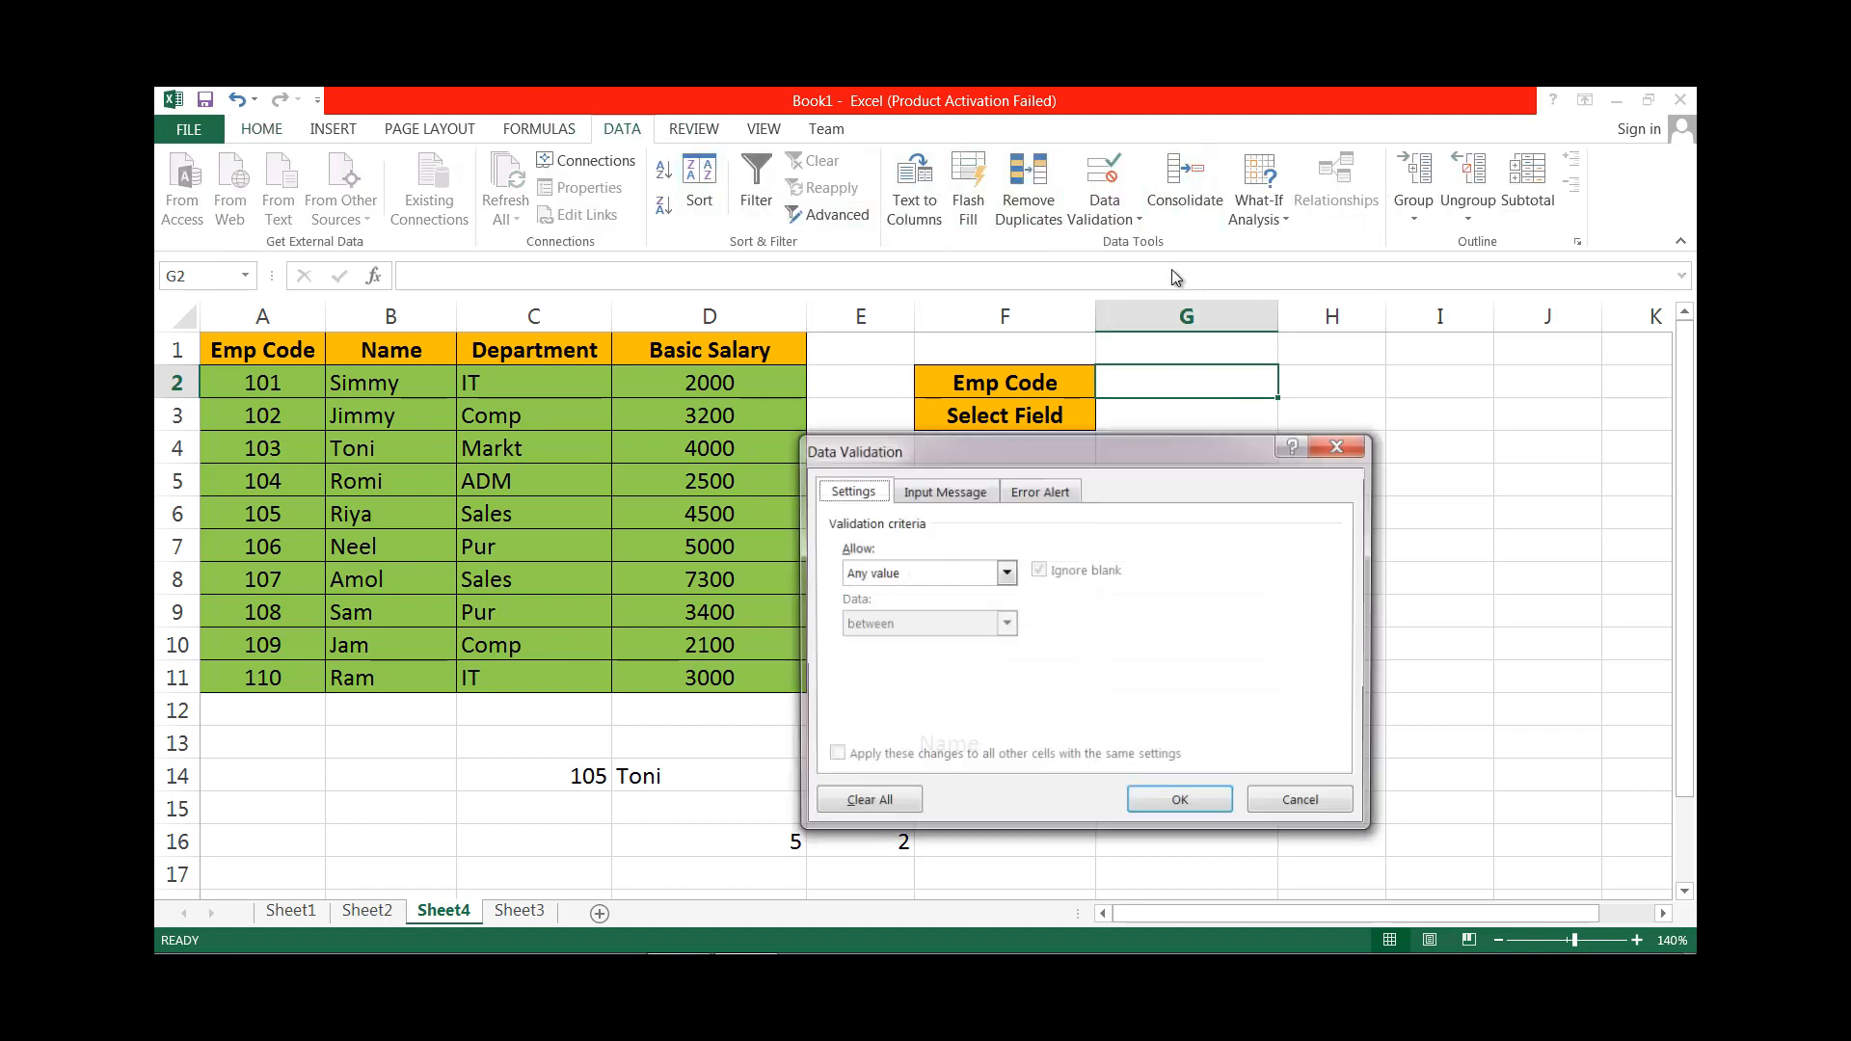
pyautogui.click(937, 572)
pyautogui.click(905, 640)
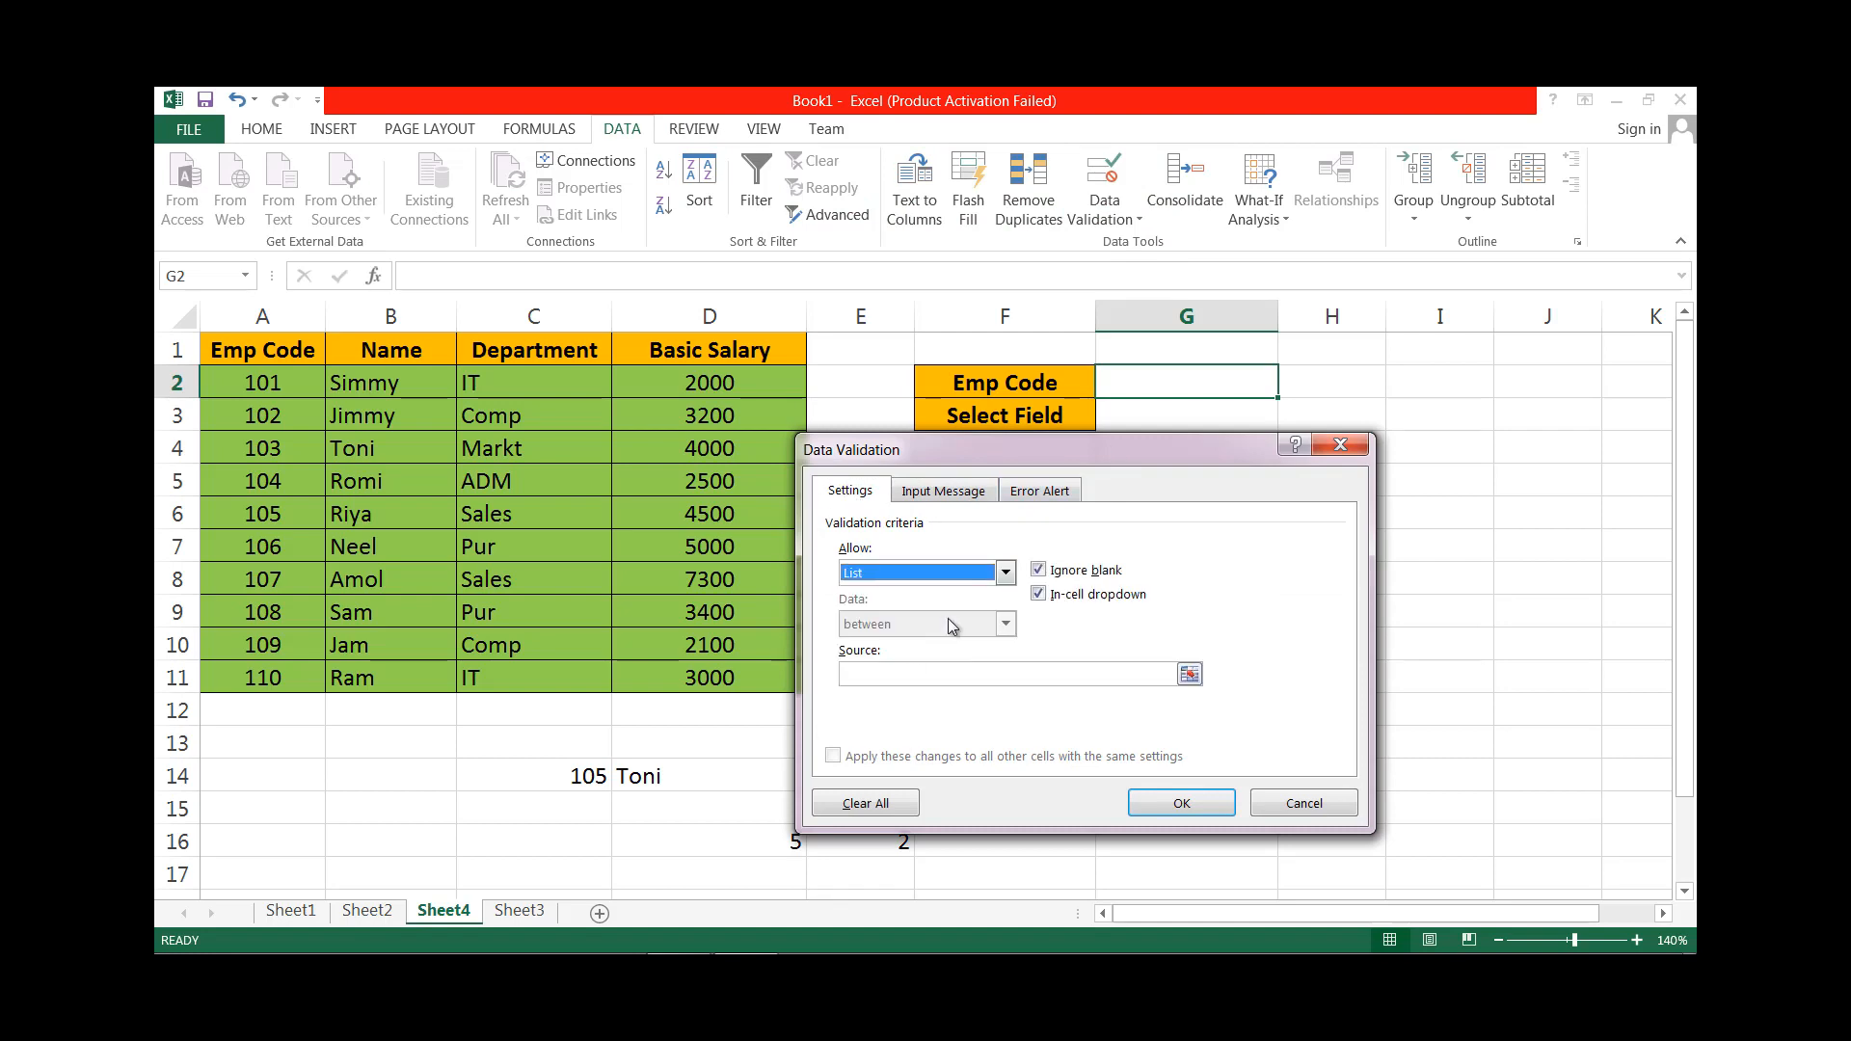
pyautogui.click(932, 673)
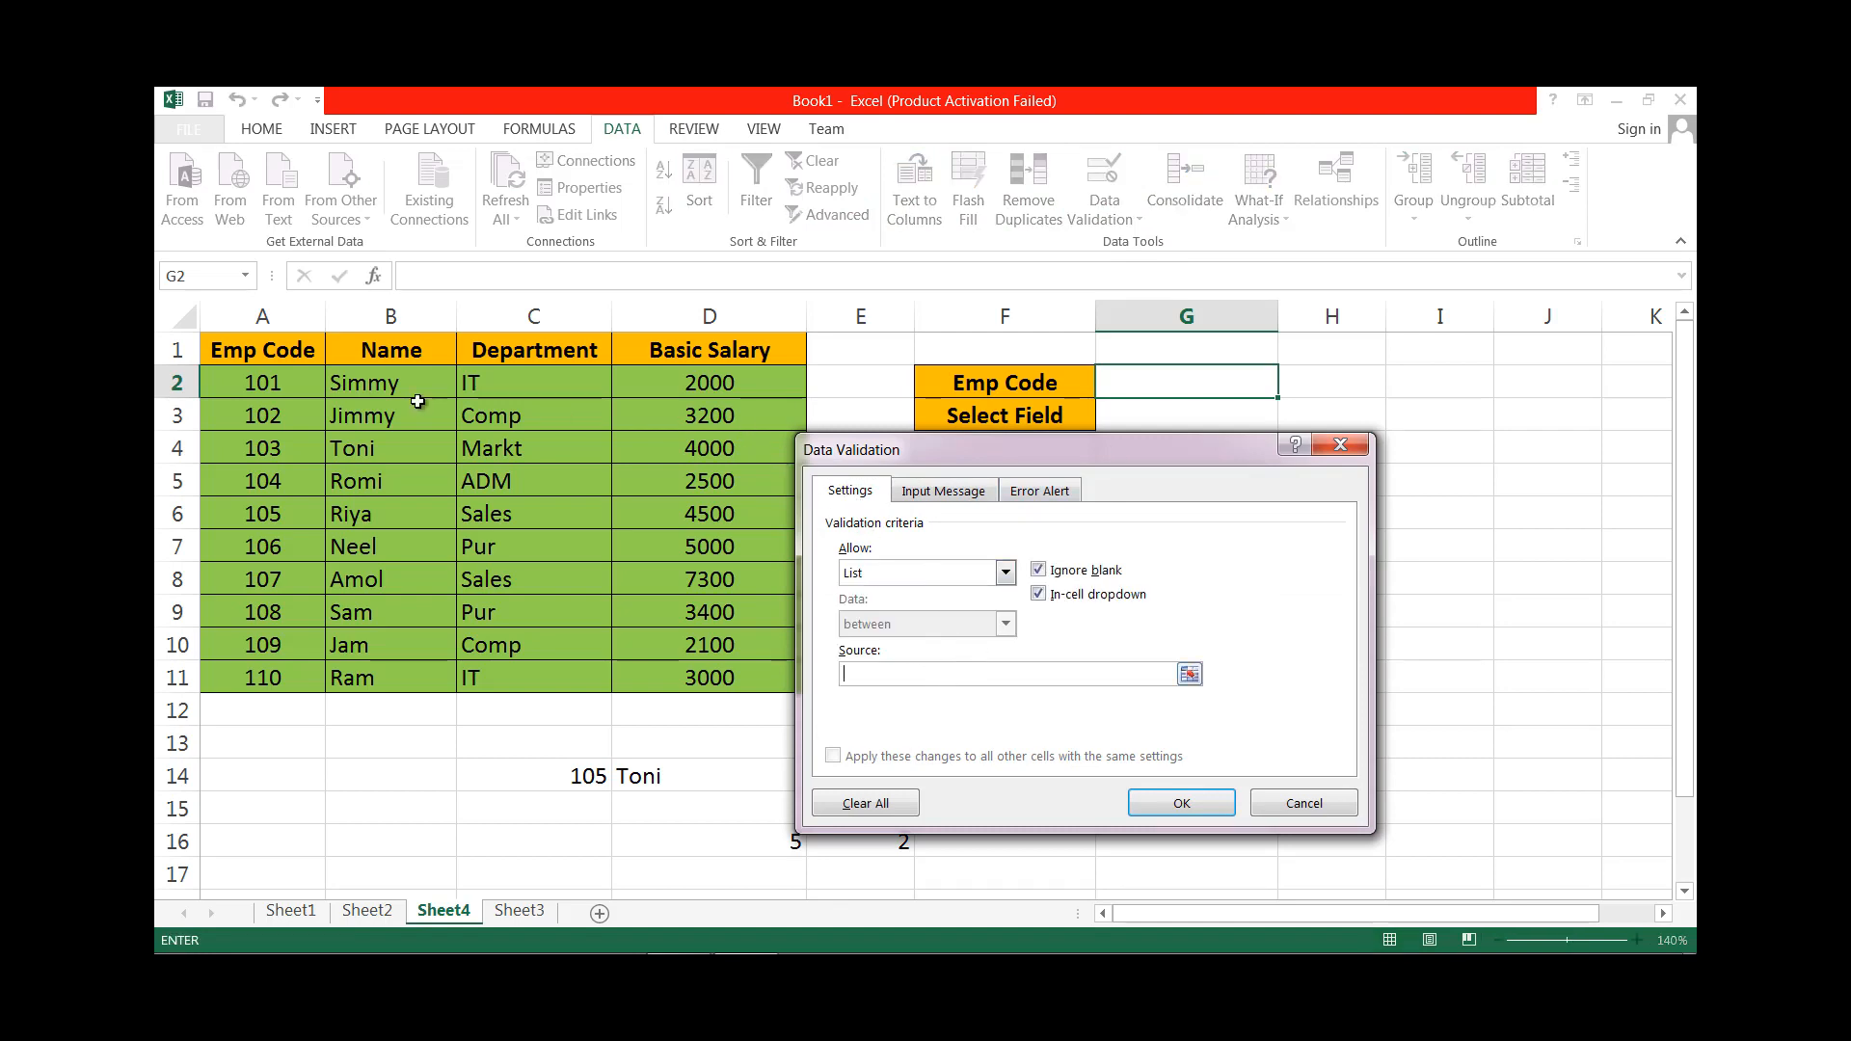
pyautogui.moveTo(256, 379); pyautogui.dragTo(253, 678)
pyautogui.click(1181, 802)
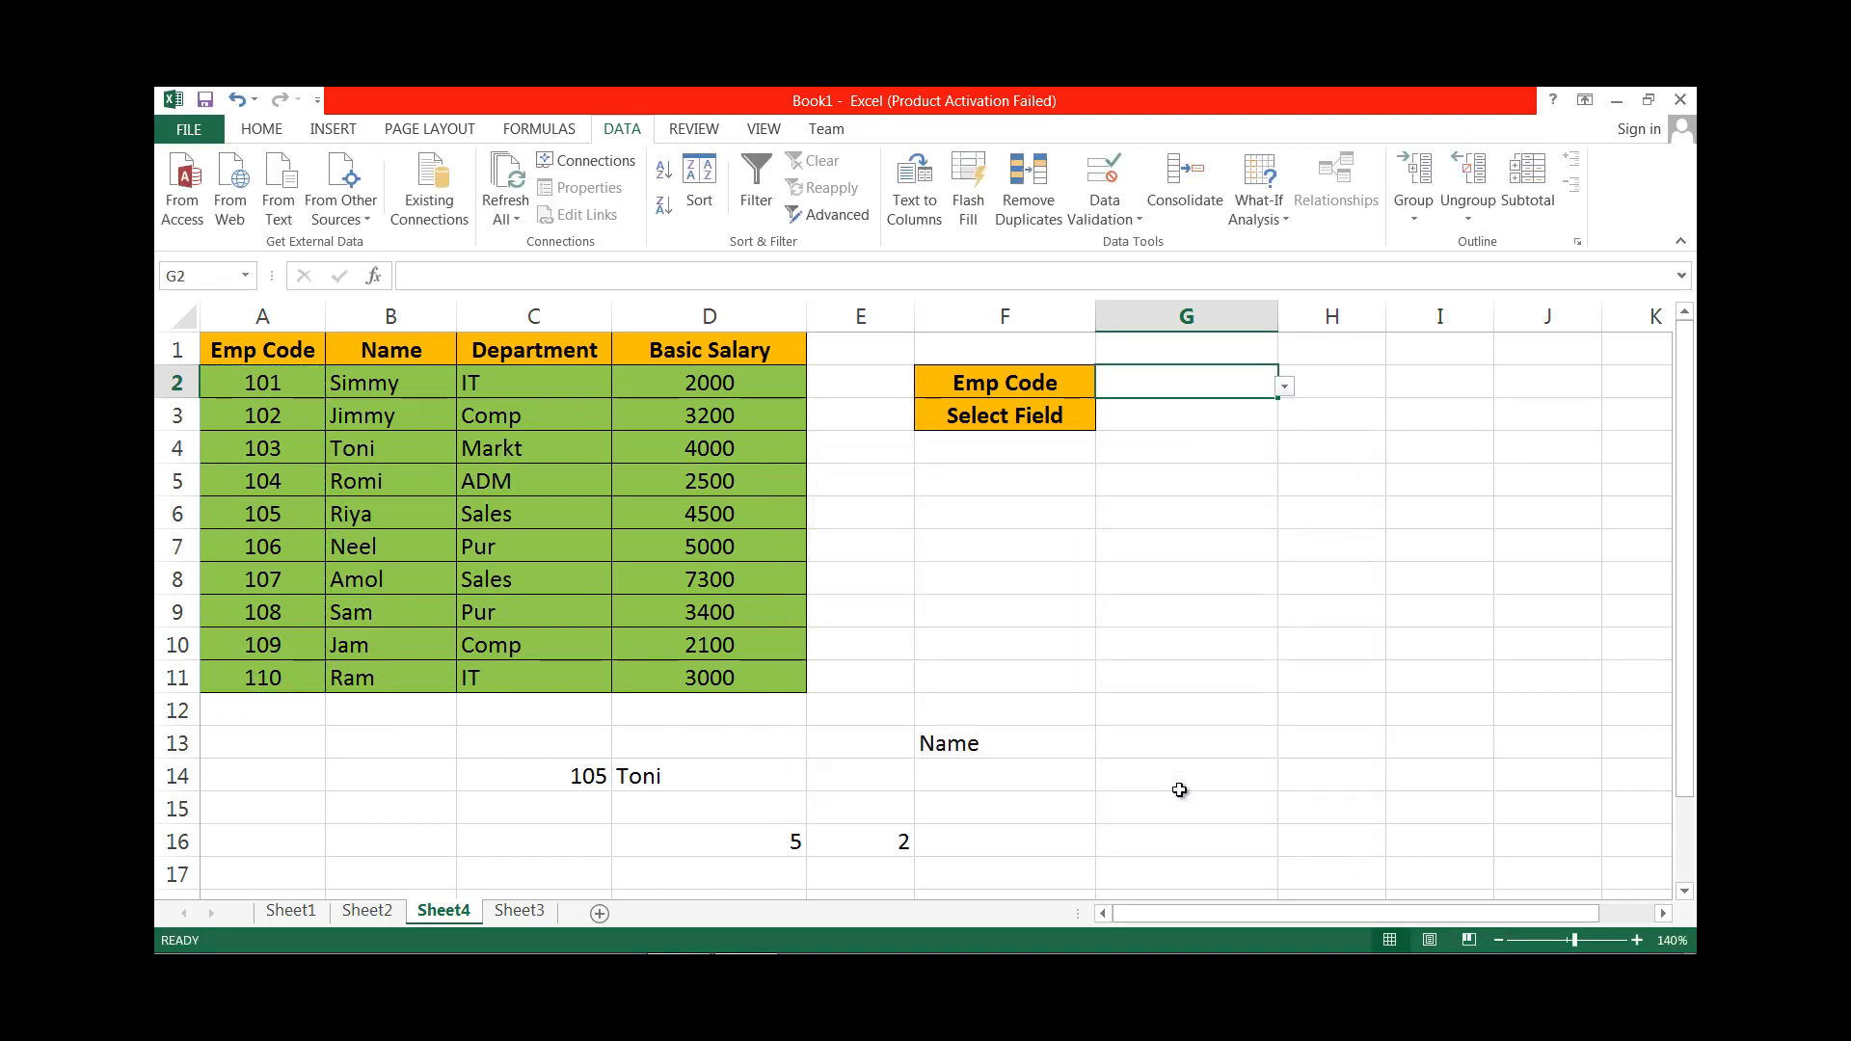
pyautogui.click(1284, 387)
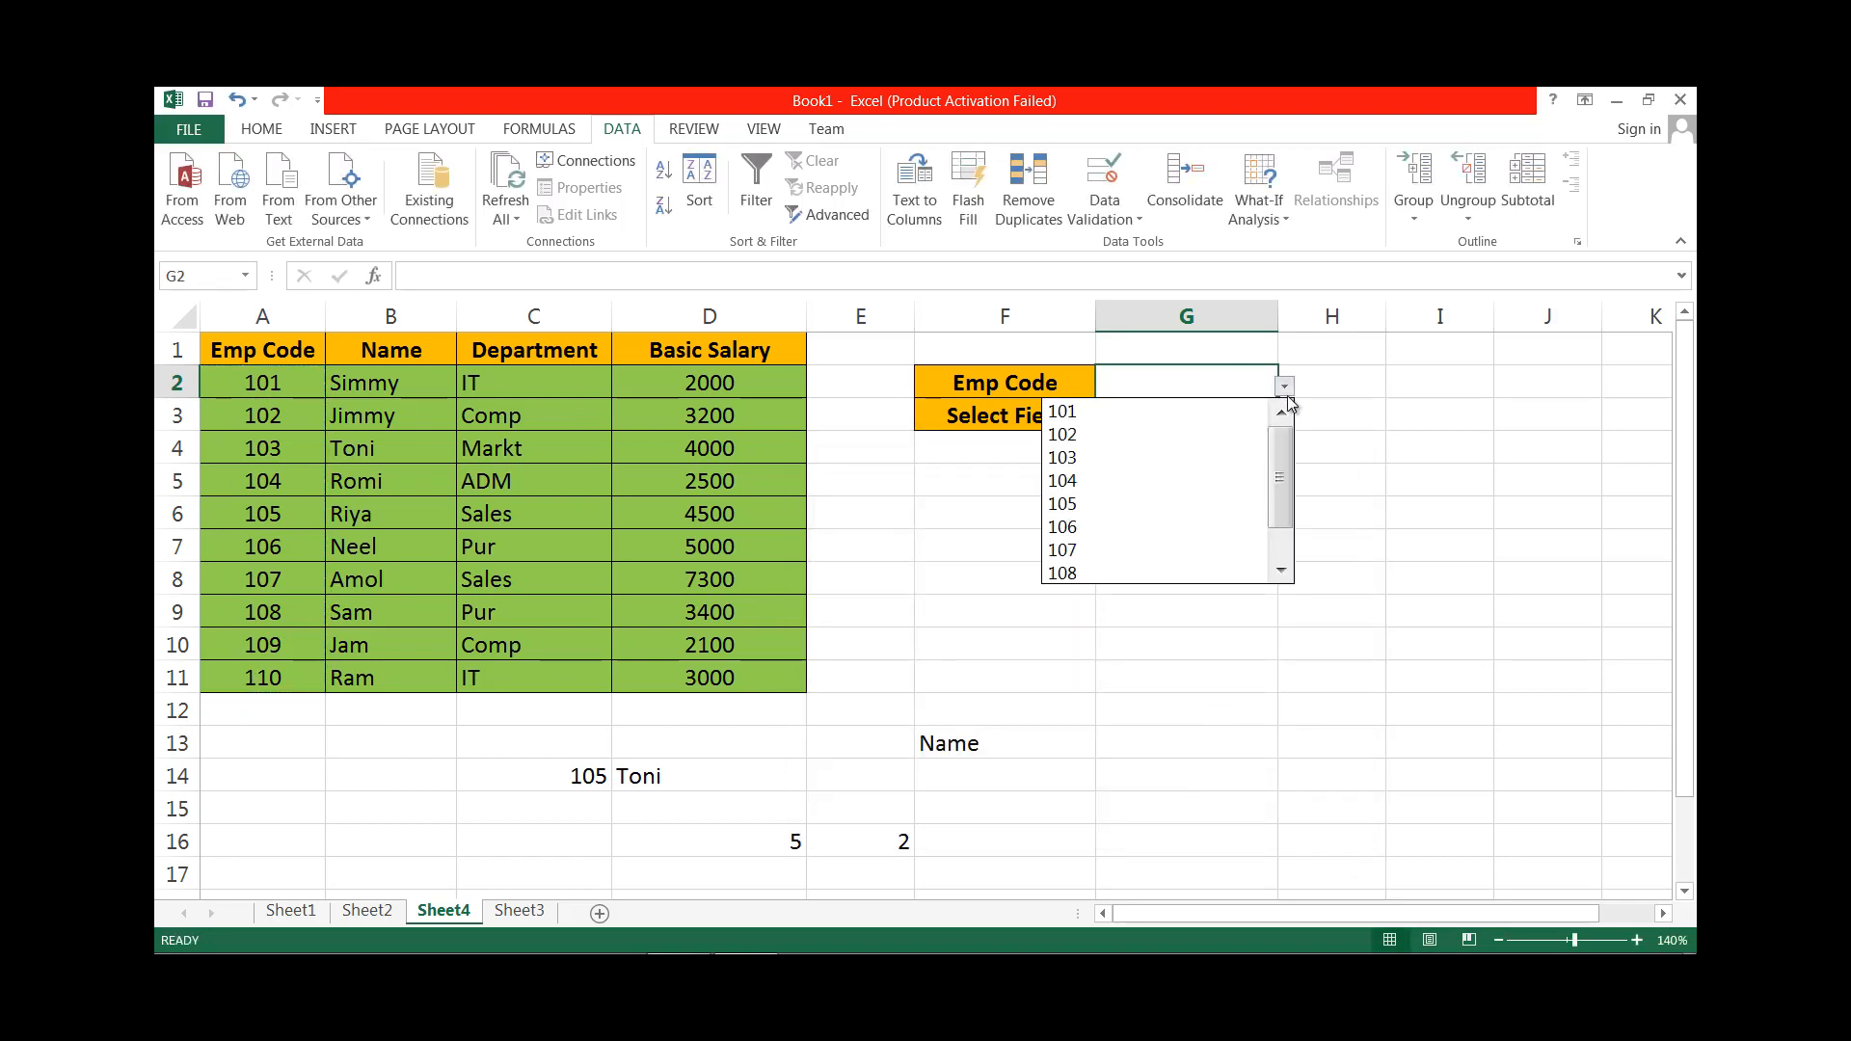
pyautogui.click(1286, 388)
# Add a List data validation to G3 beside Select Field, sourced from the headers in B1:D1, and check its choices.
pyautogui.click(1227, 413)
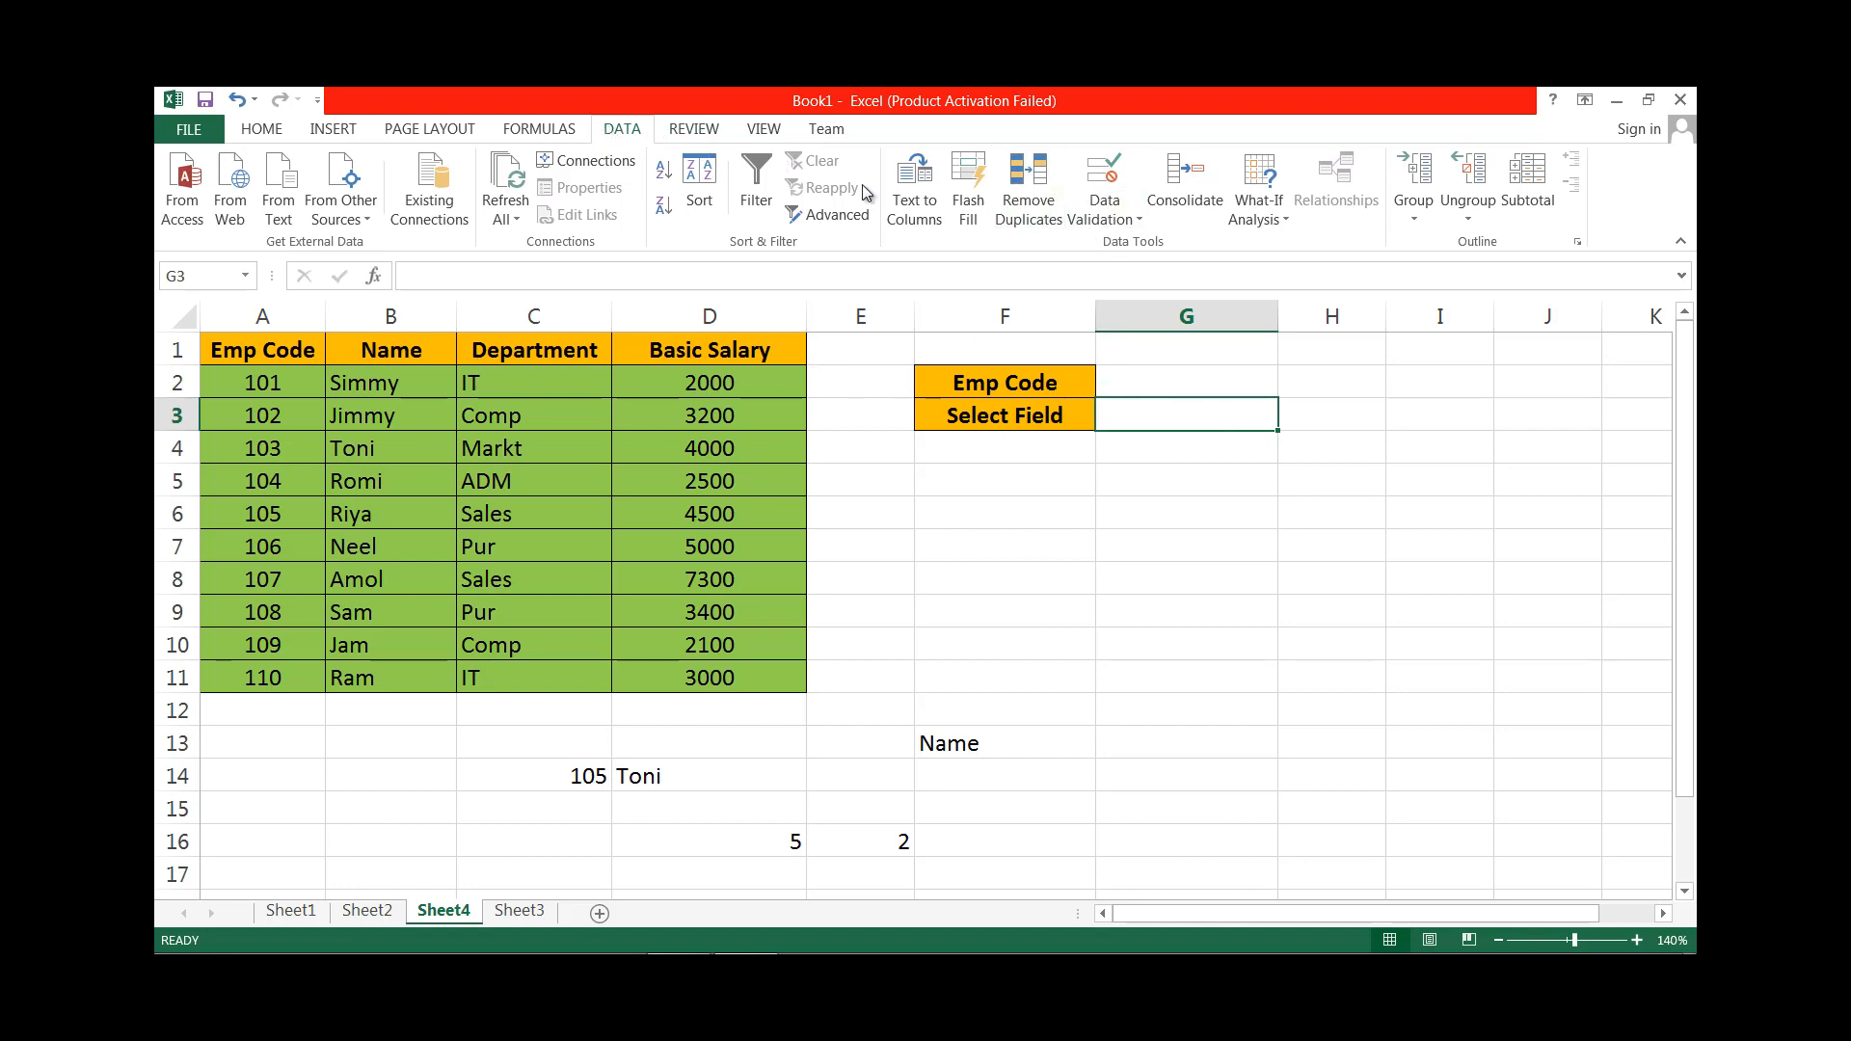
pyautogui.click(1105, 210)
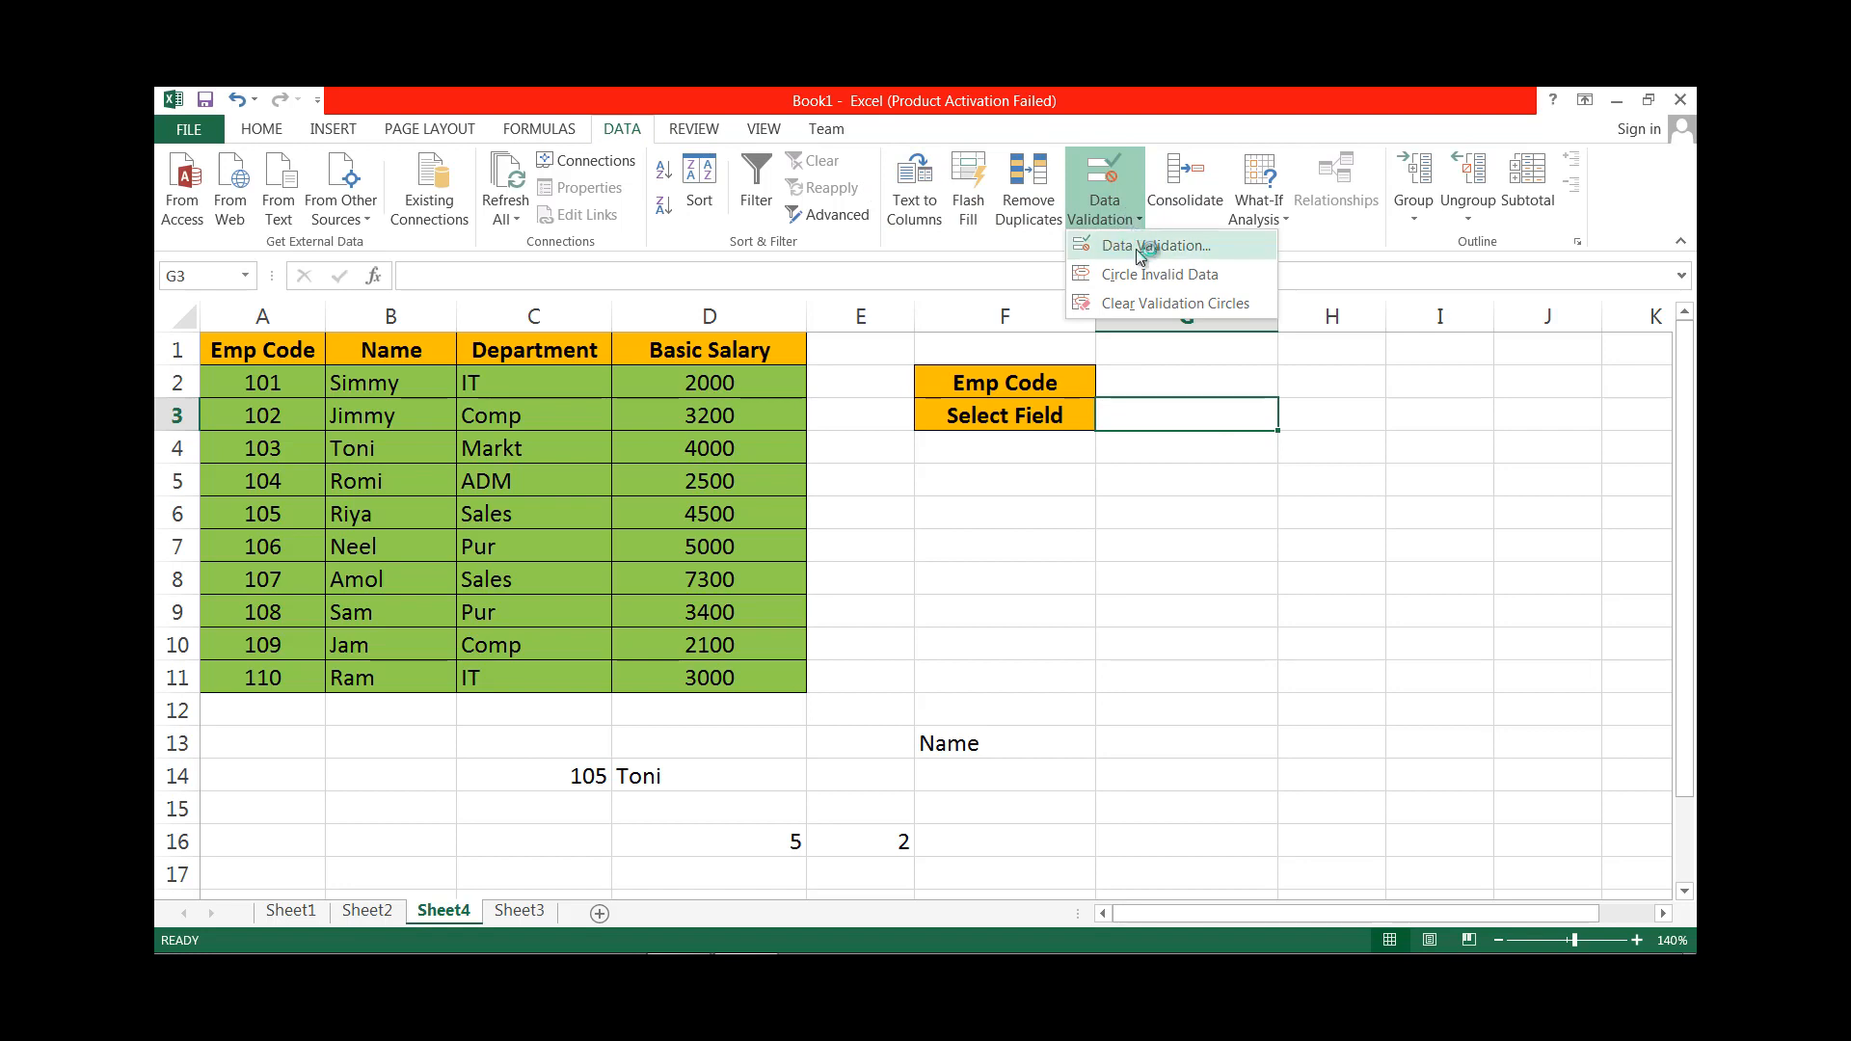
pyautogui.click(1140, 248)
pyautogui.click(948, 573)
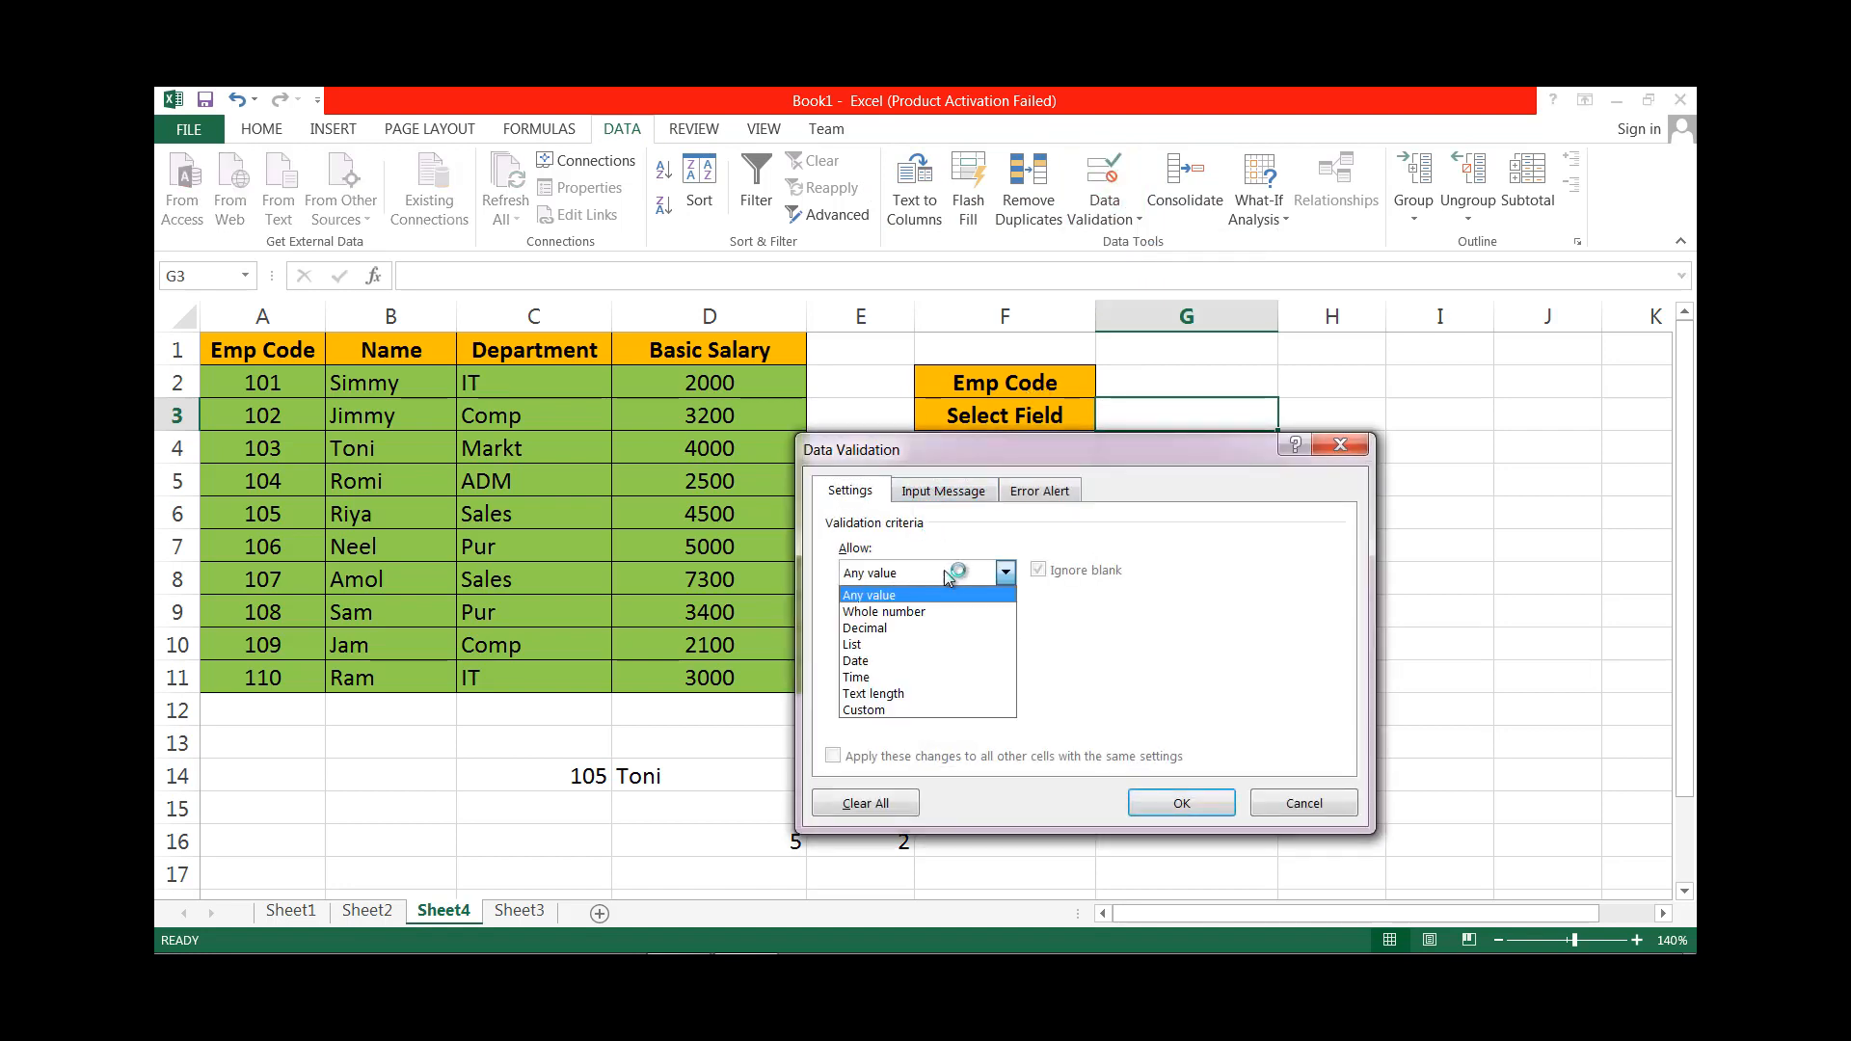
pyautogui.click(892, 644)
pyautogui.click(897, 674)
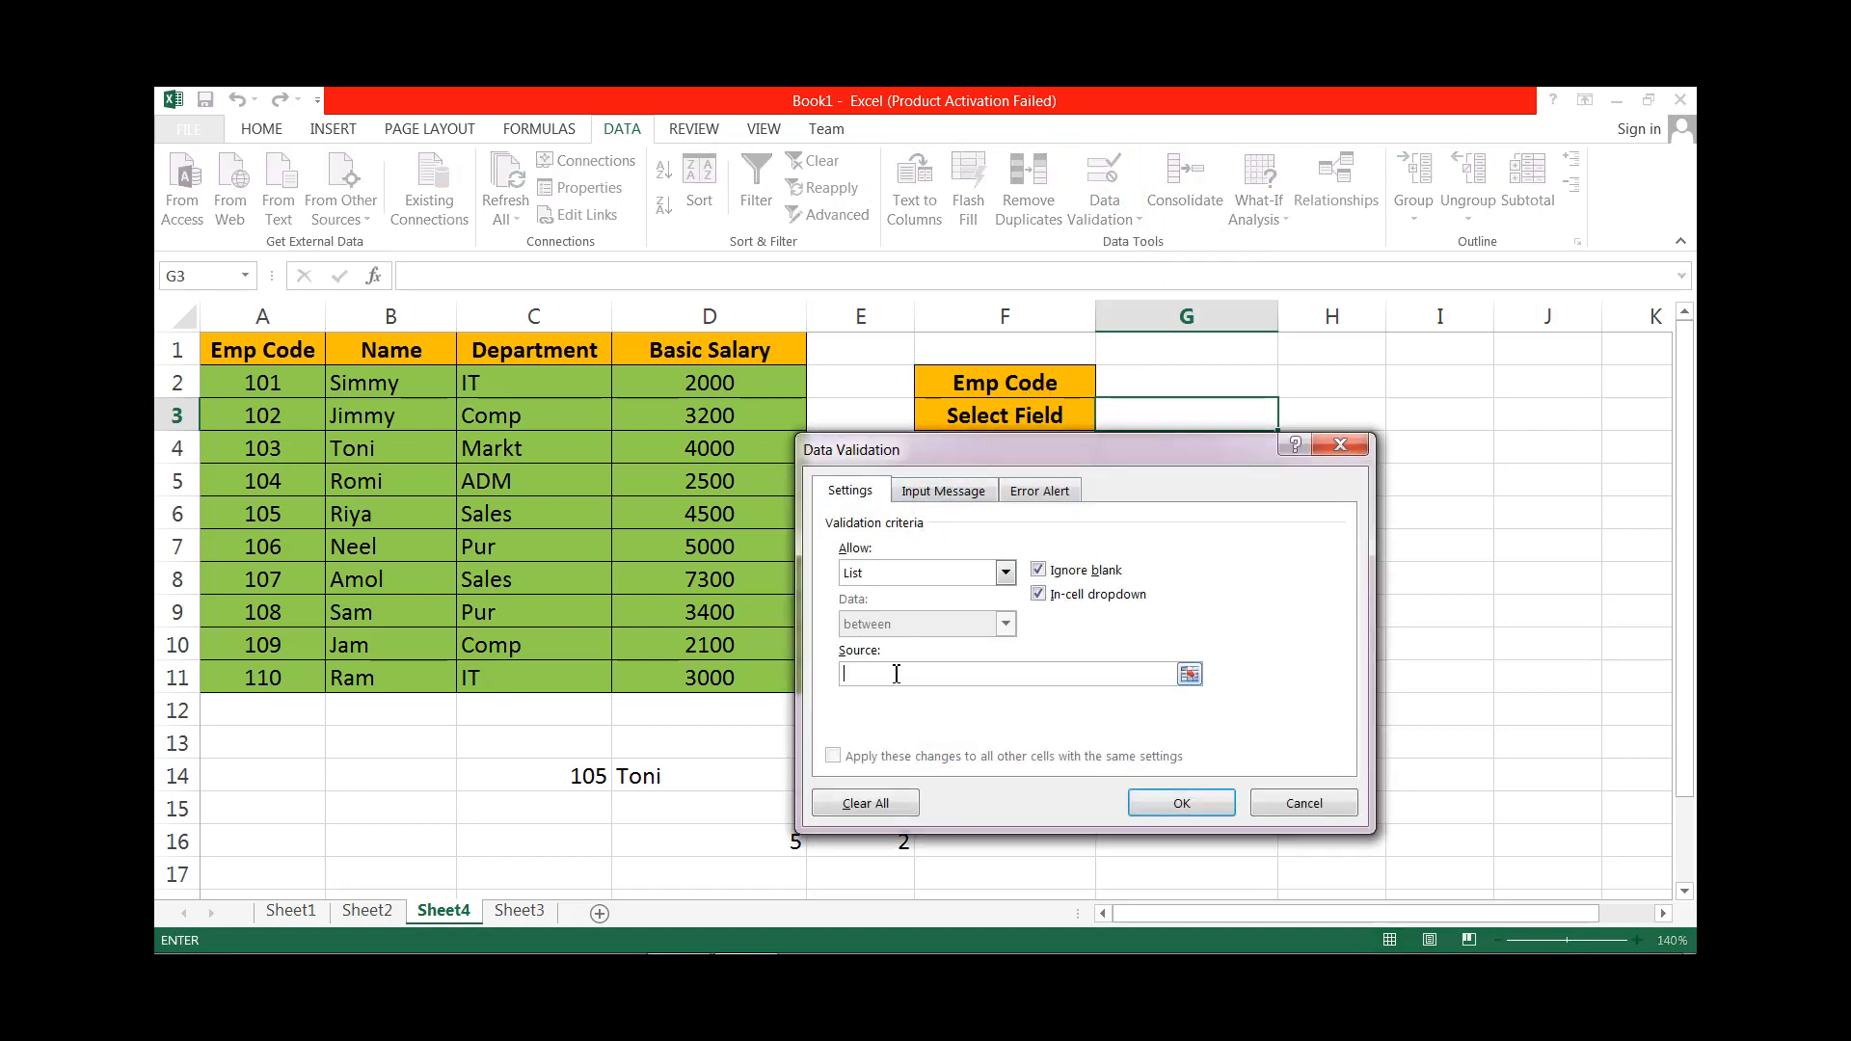
pyautogui.moveTo(369, 344); pyautogui.dragTo(709, 349)
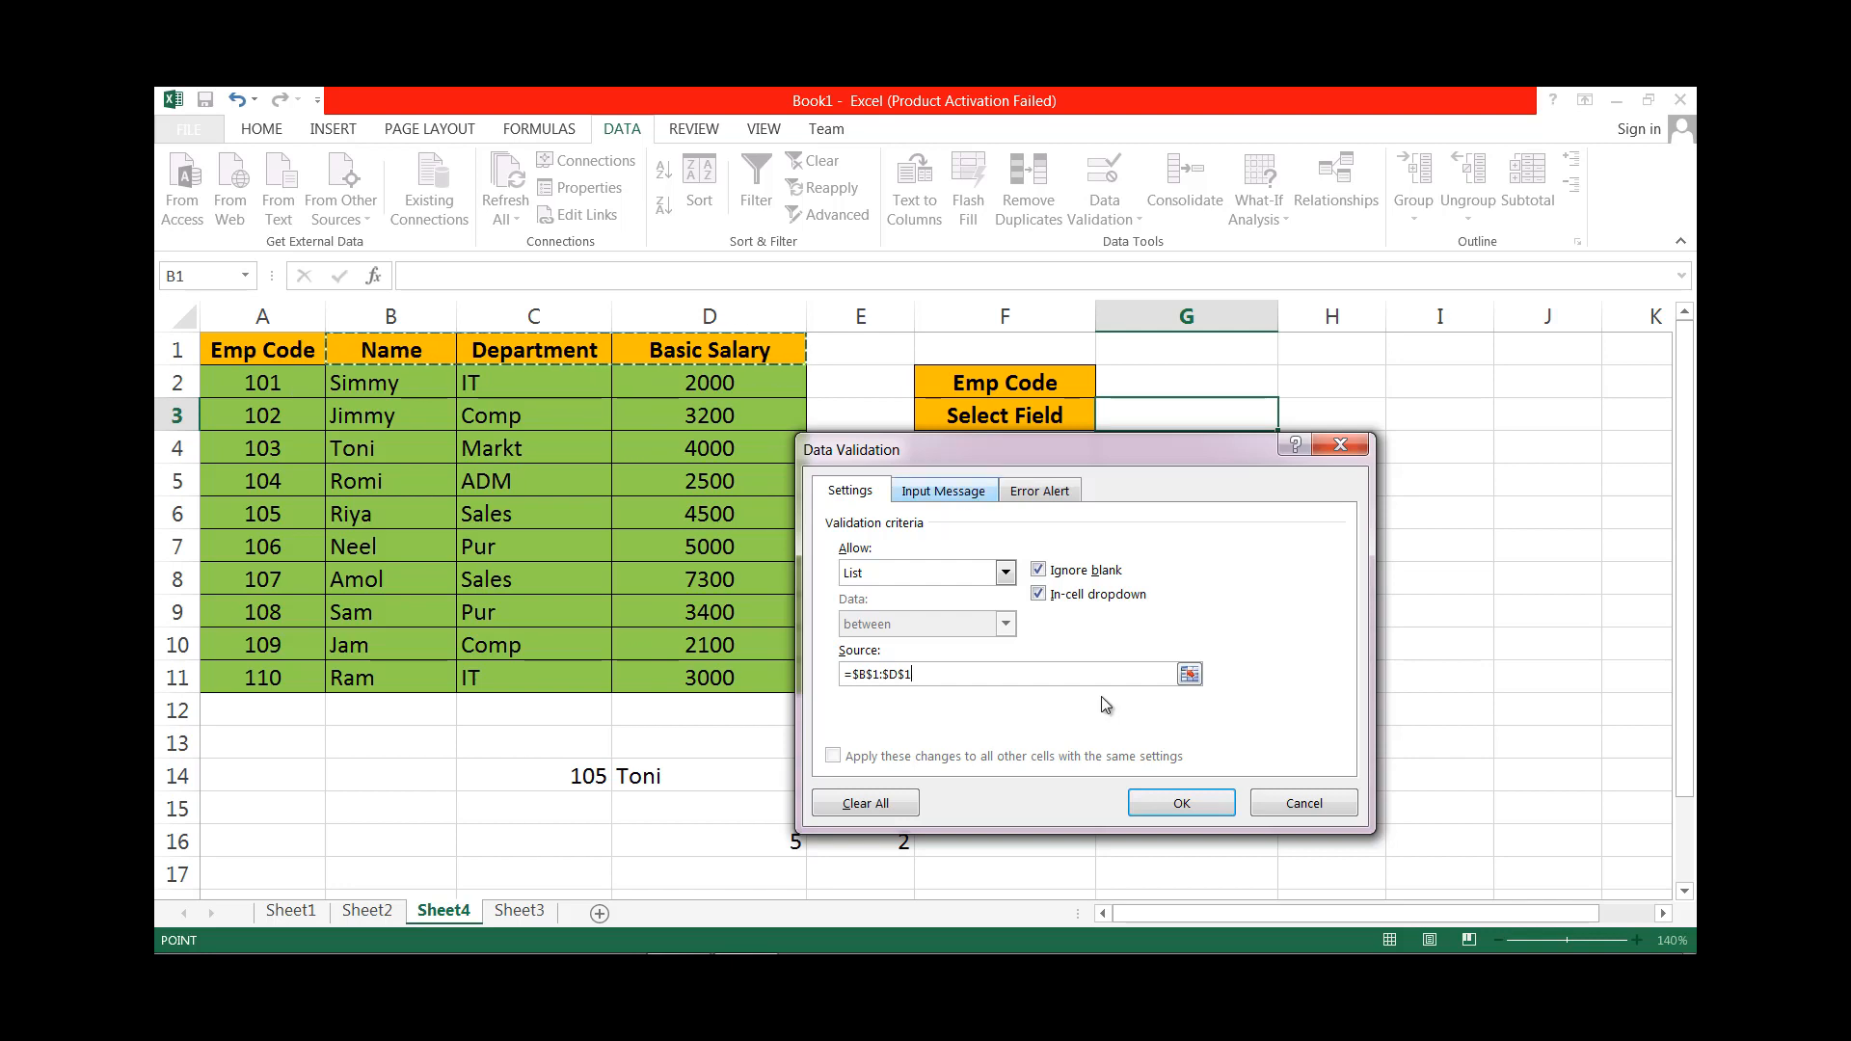
pyautogui.click(1181, 802)
pyautogui.click(1286, 421)
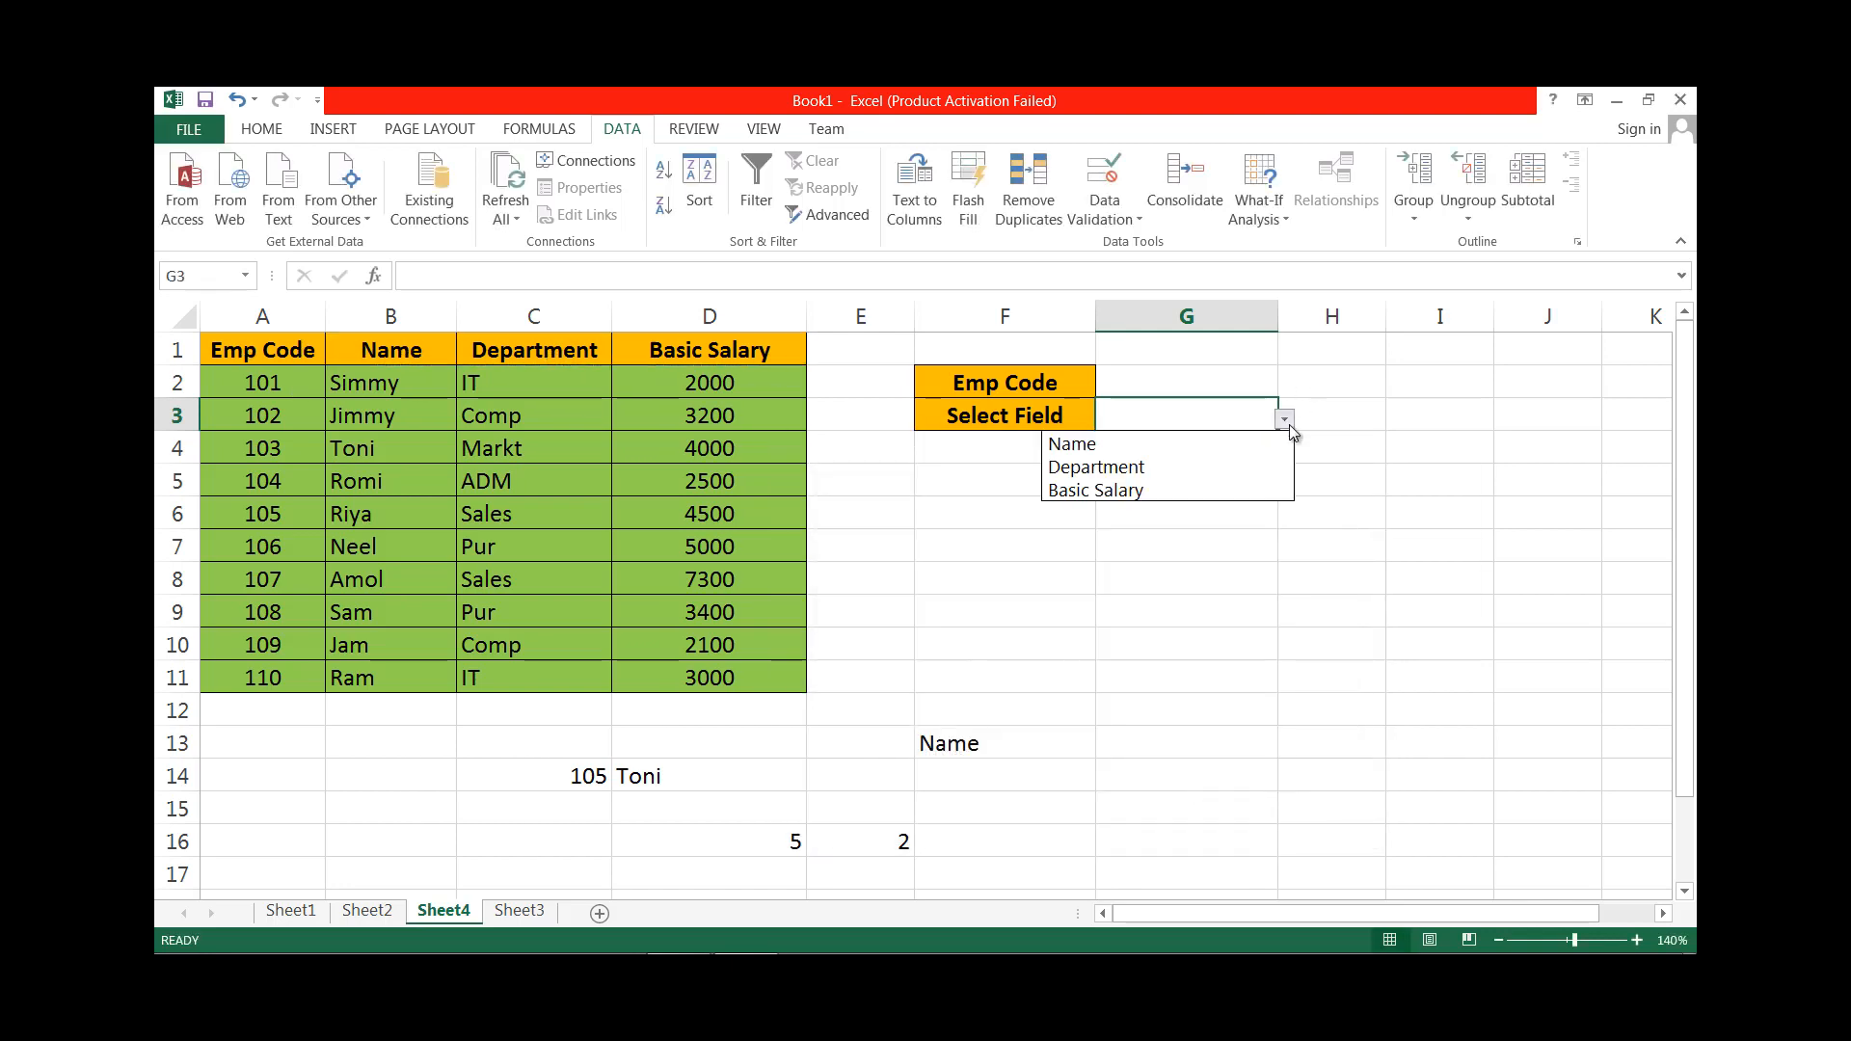
pyautogui.click(1286, 420)
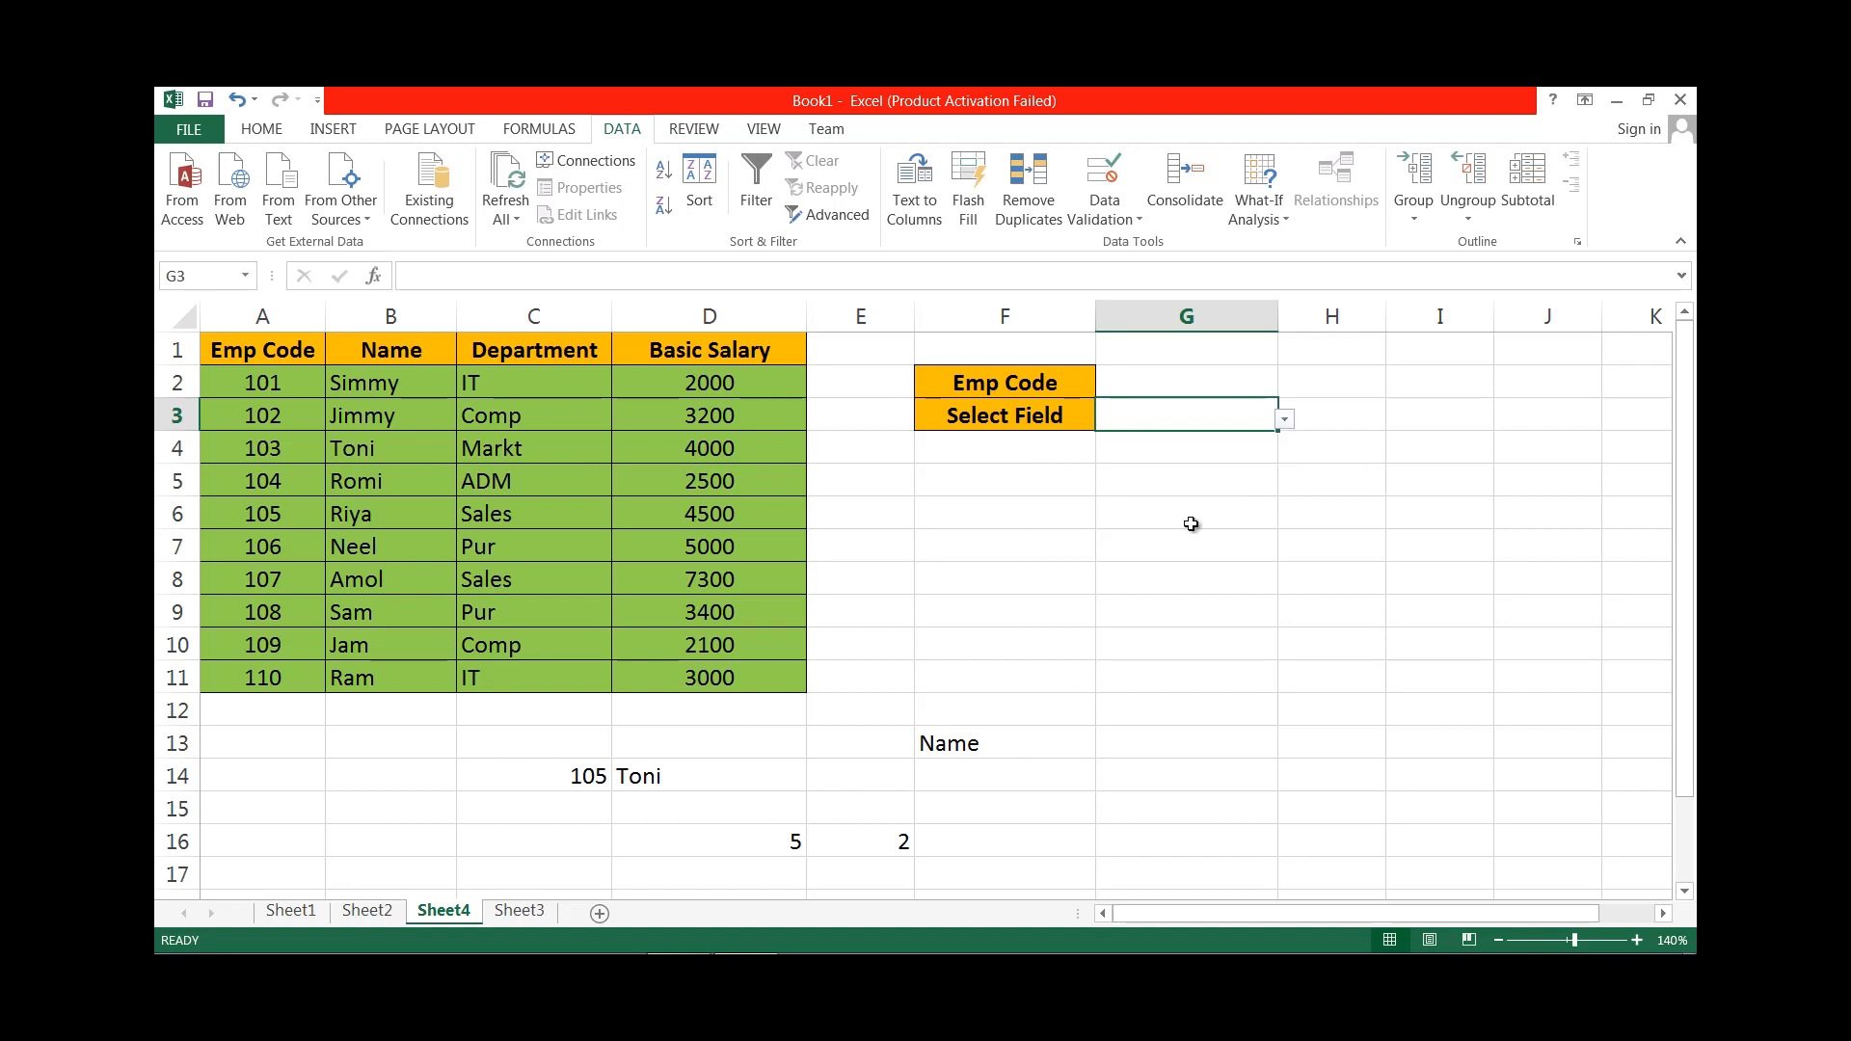
# Check the dropdown choices in G2 beside Emp Code and in G3 beside Select Field without picking any.
pyautogui.click(1044, 551)
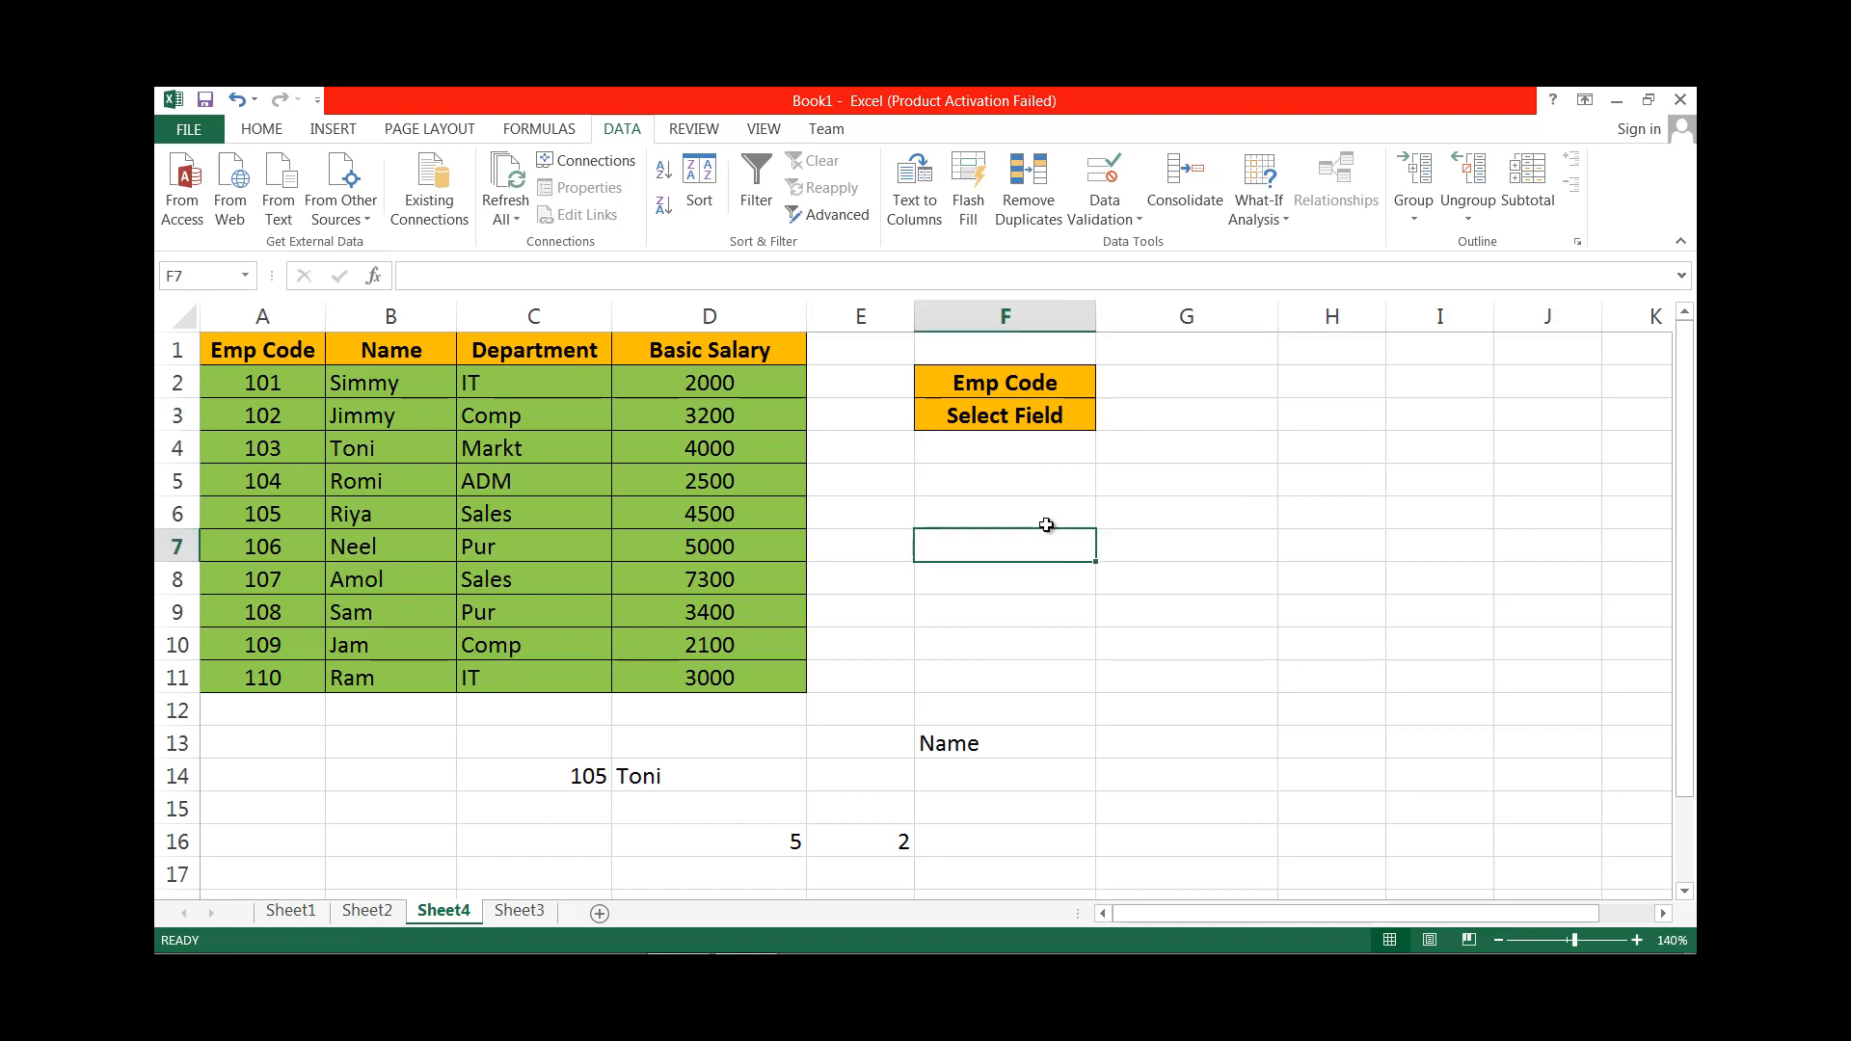
pyautogui.click(1239, 380)
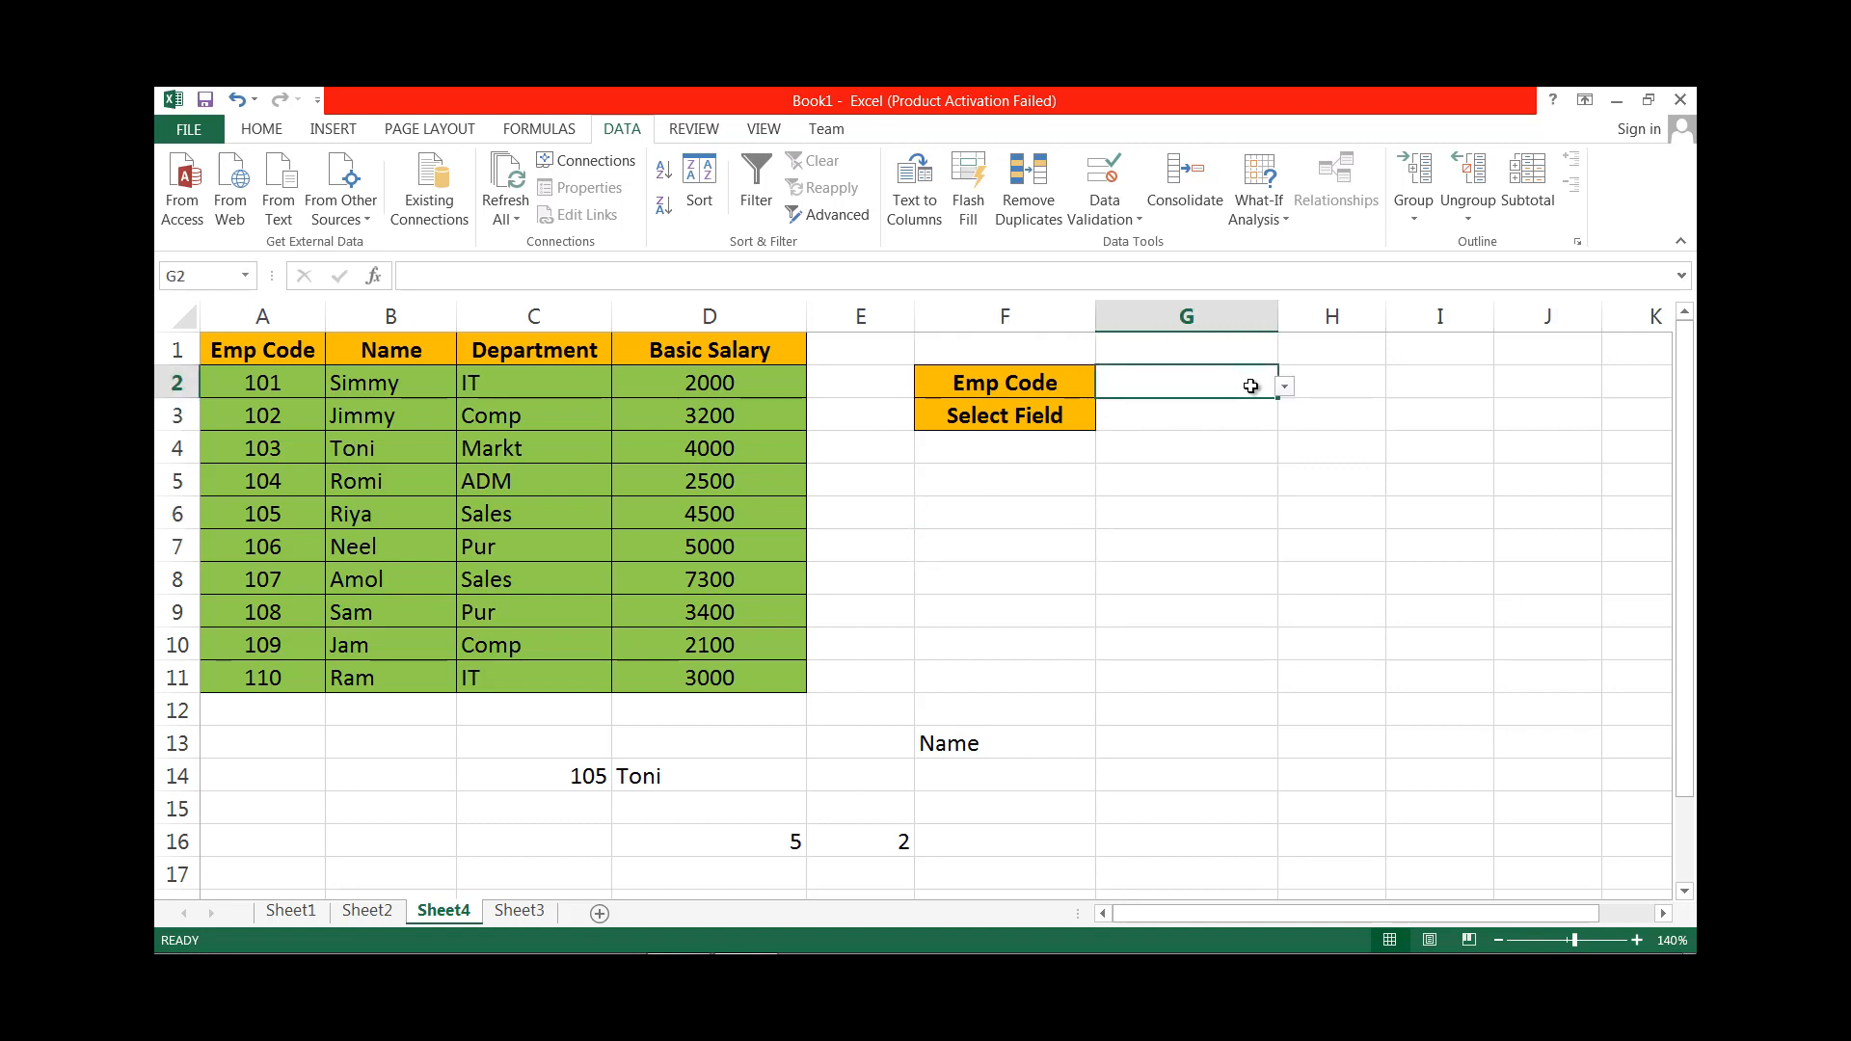
pyautogui.click(1282, 388)
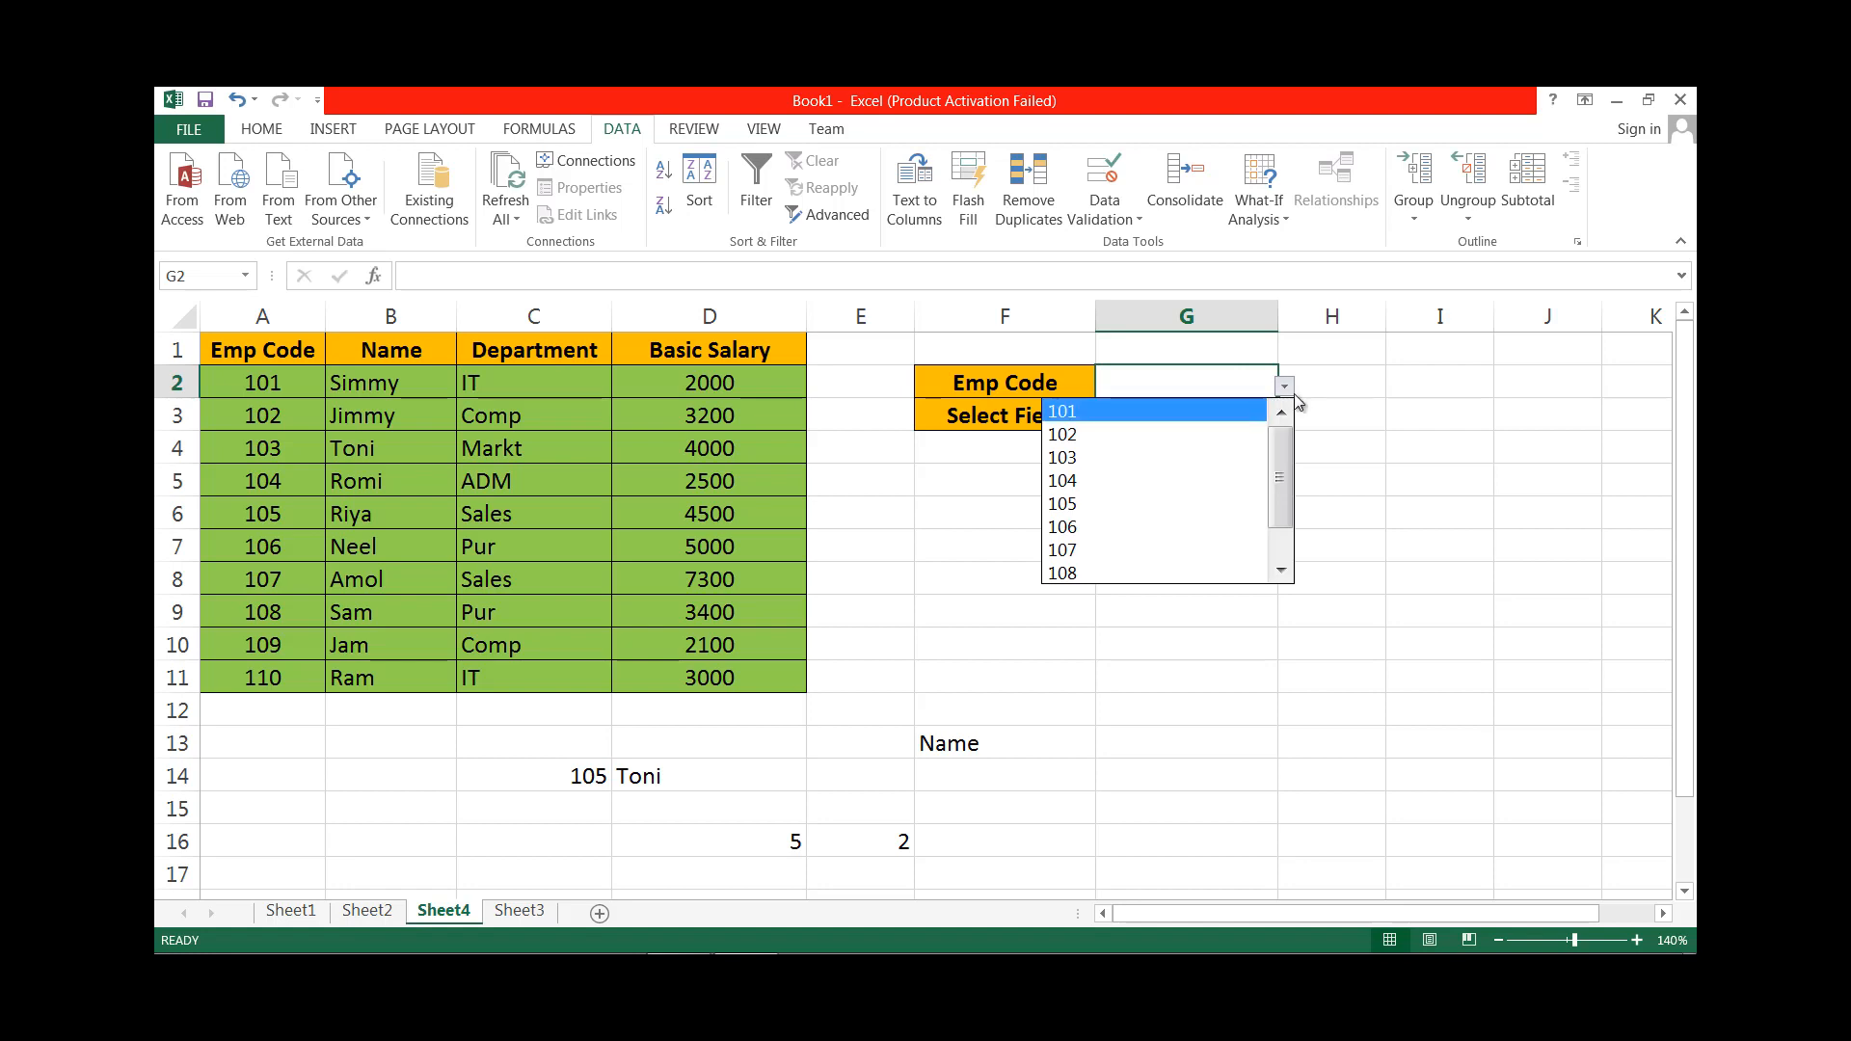
pyautogui.press('Escape')
pyautogui.click(1254, 417)
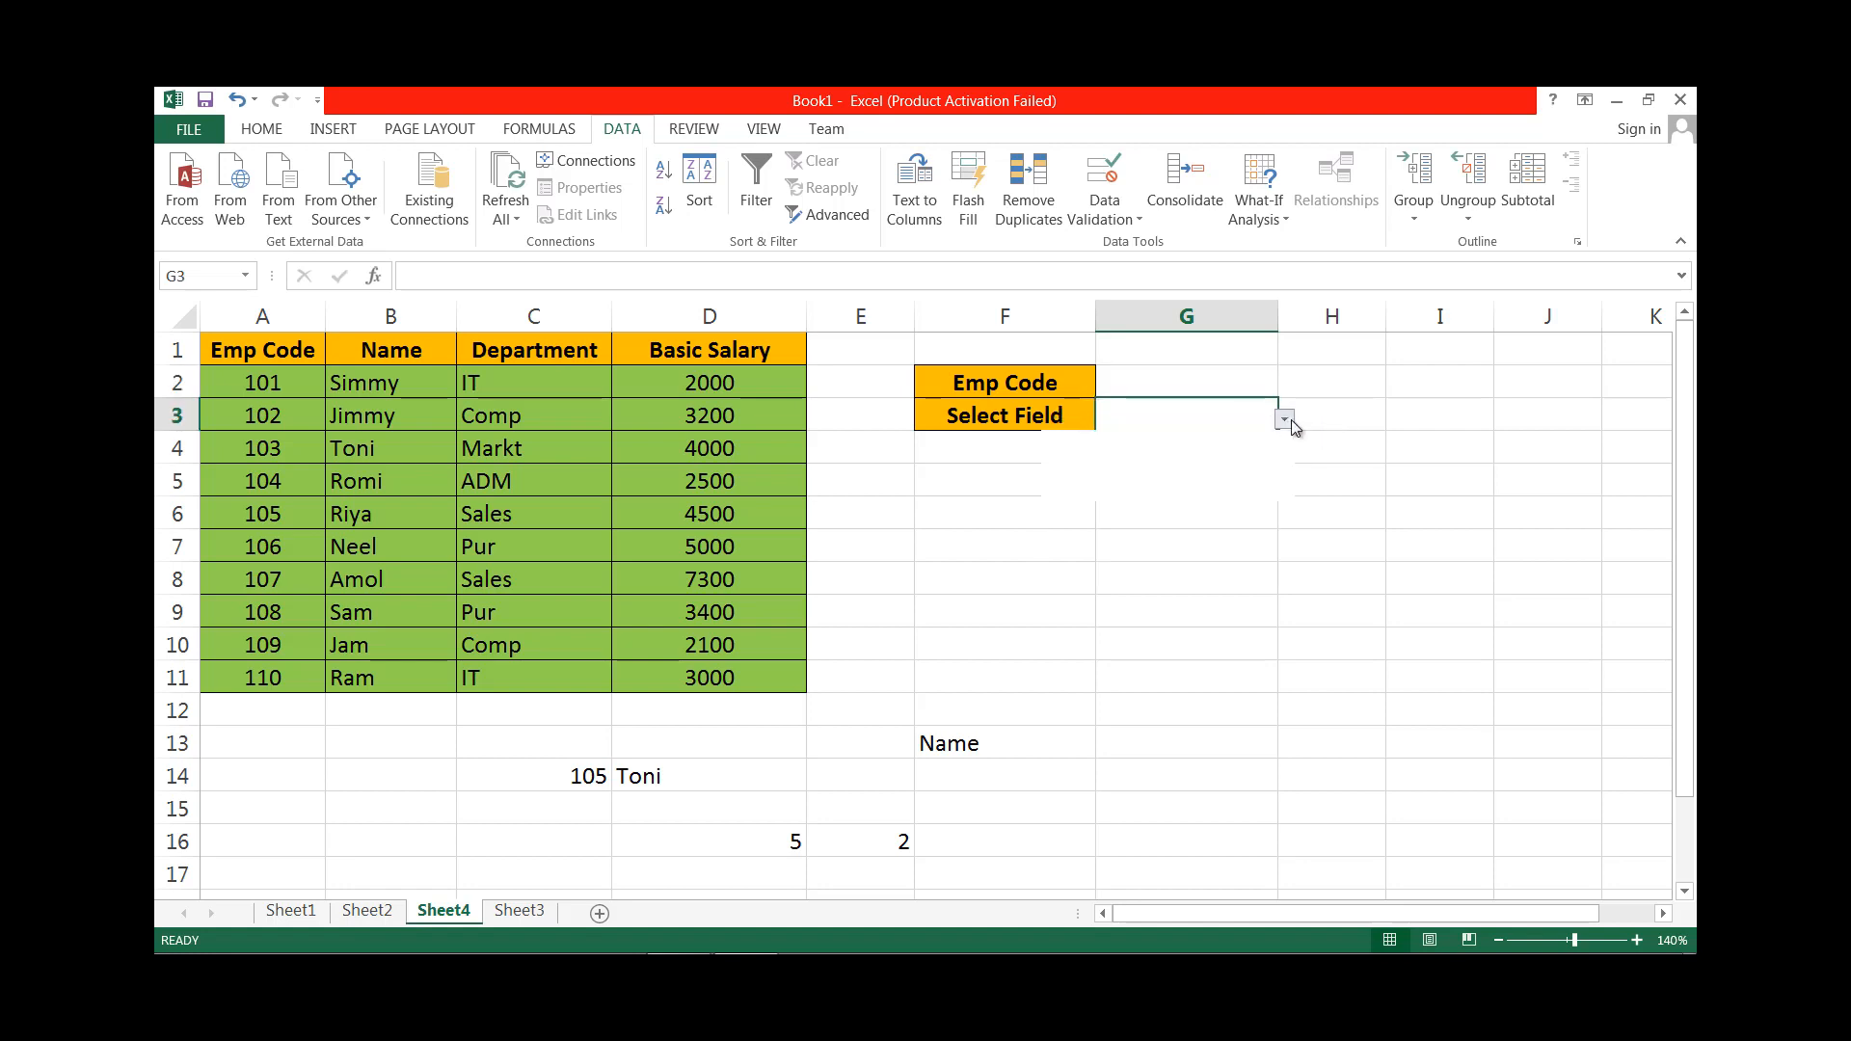
pyautogui.click(1285, 419)
pyautogui.click(1290, 424)
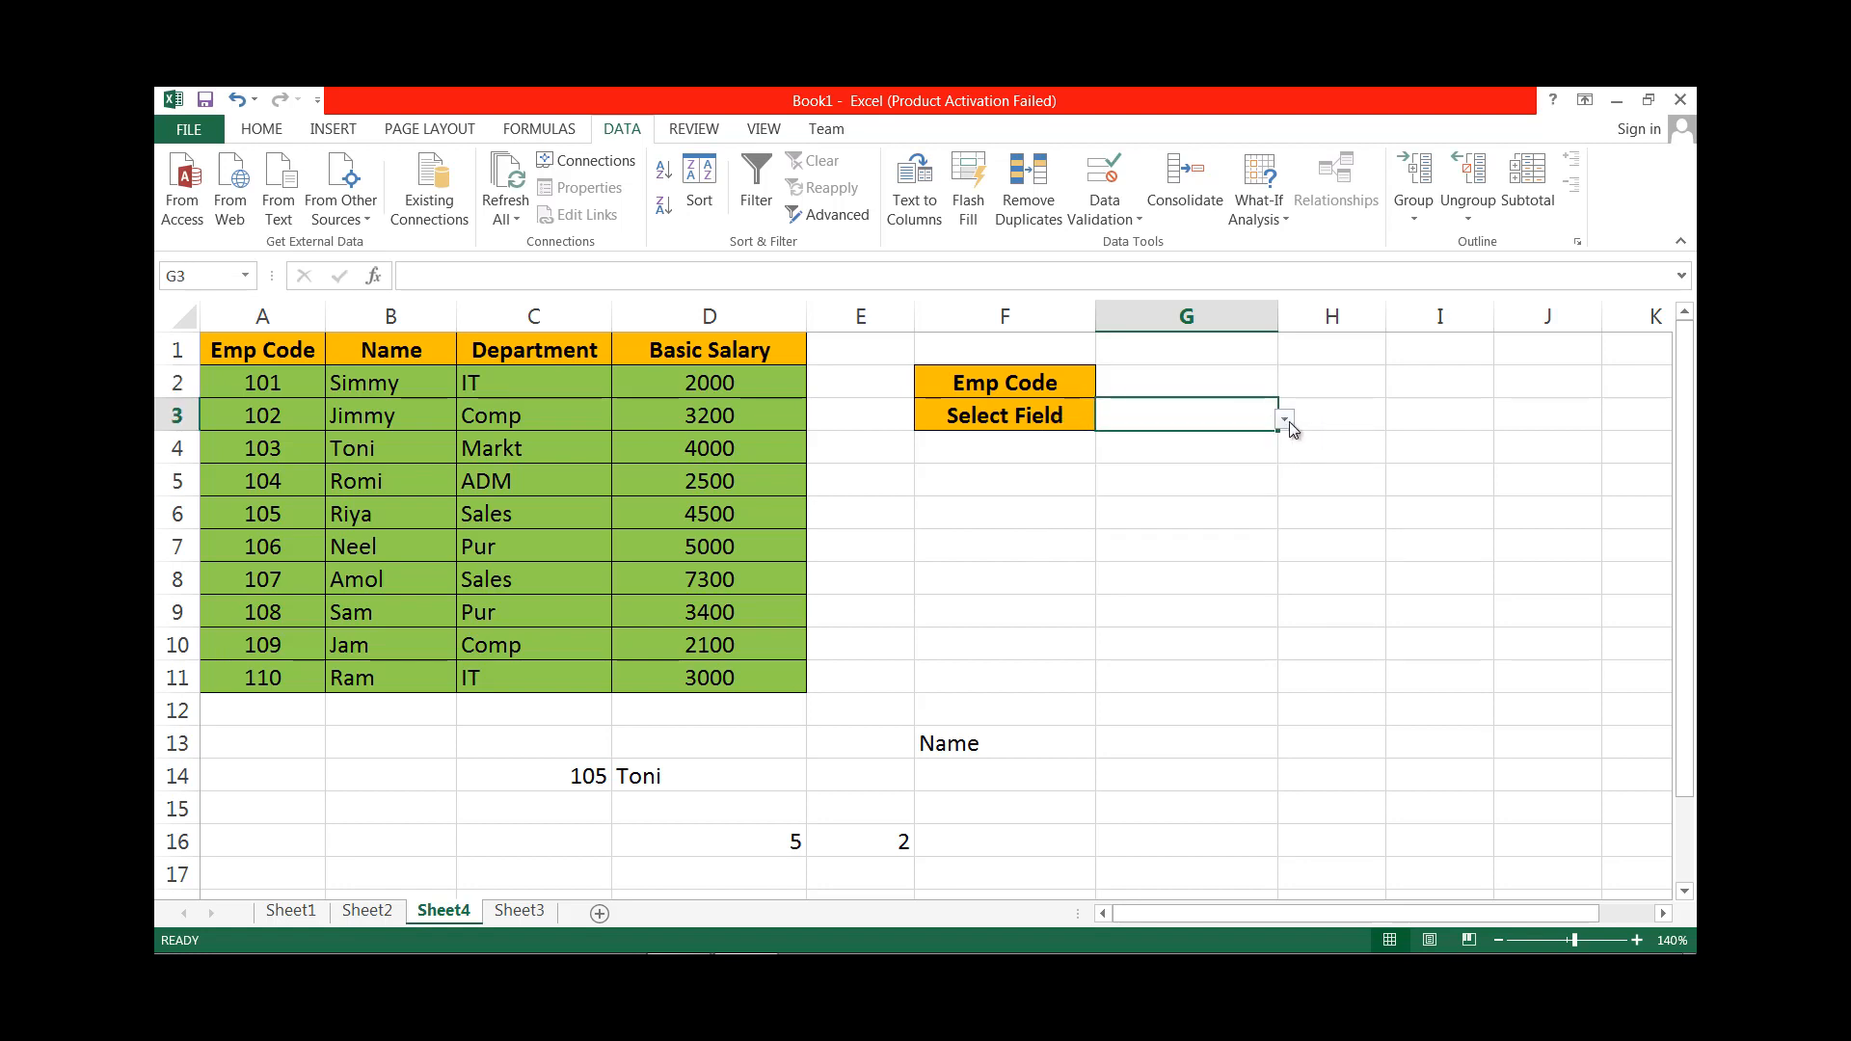
pyautogui.click(1029, 549)
pyautogui.click(1046, 511)
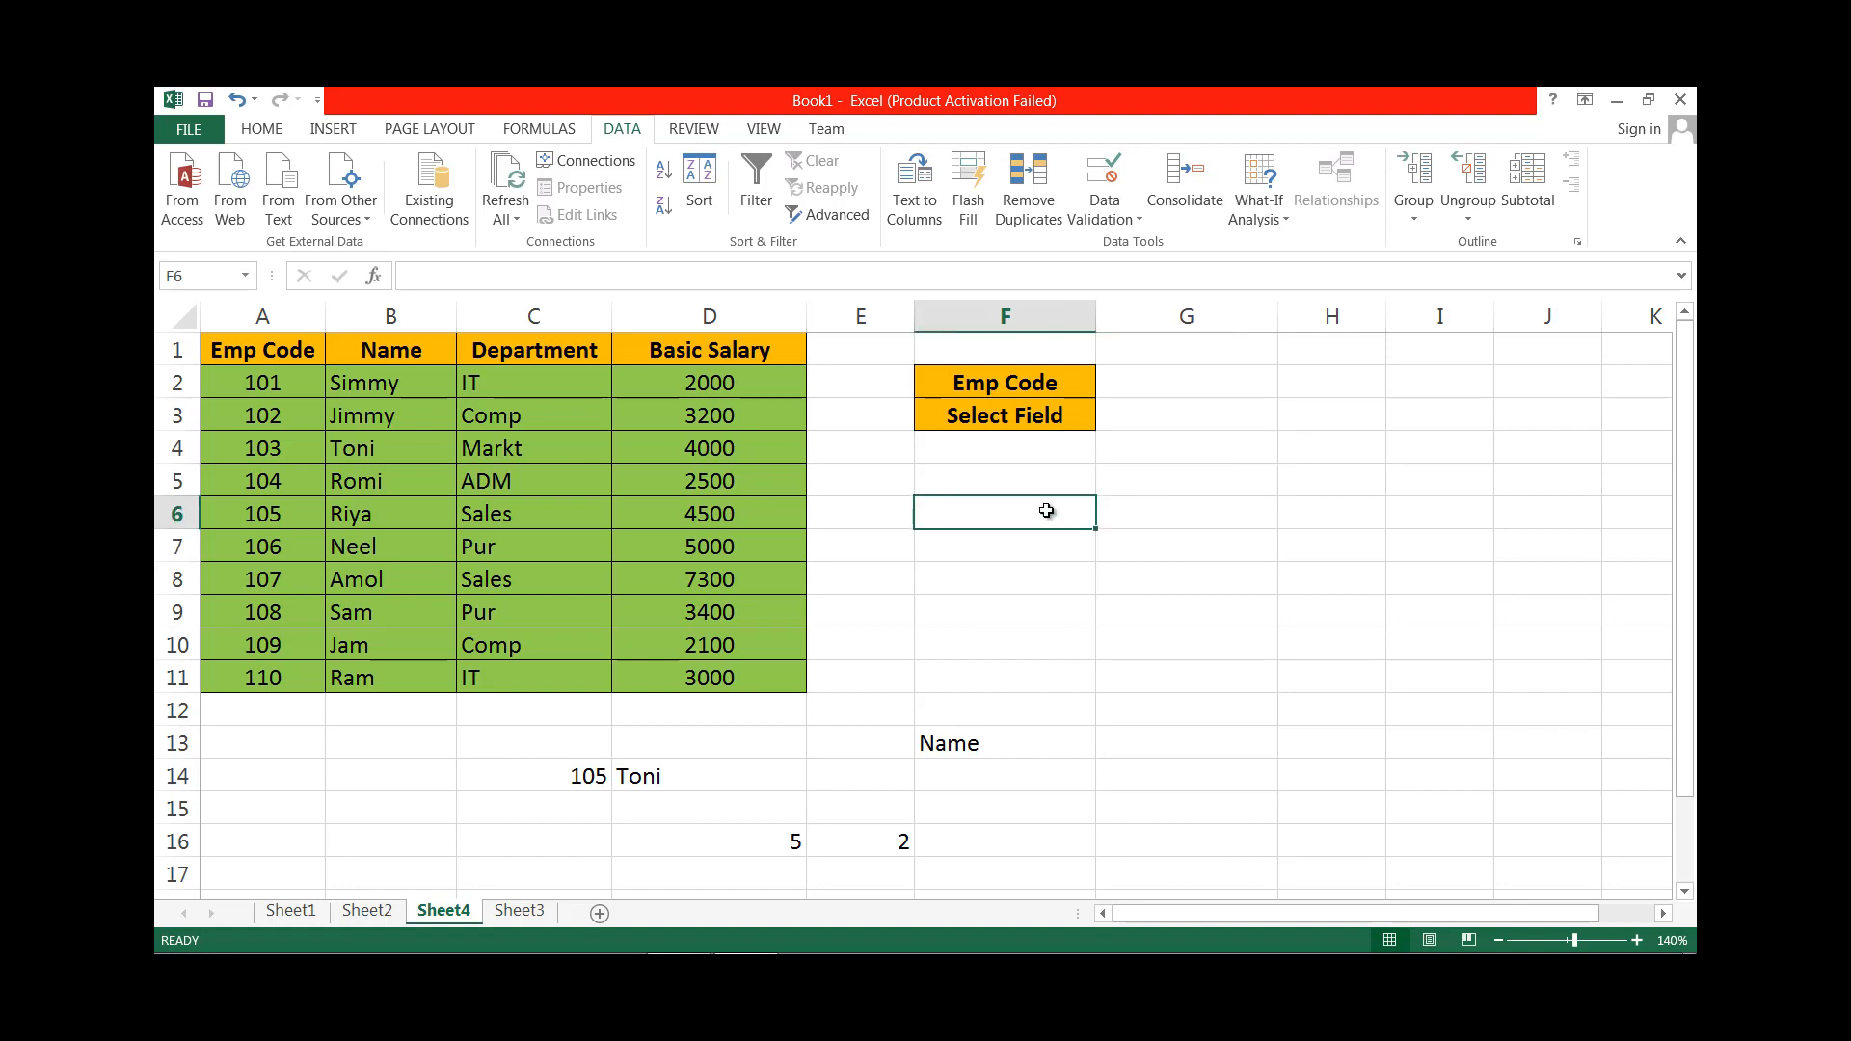
pyautogui.click(1184, 419)
pyautogui.click(1026, 545)
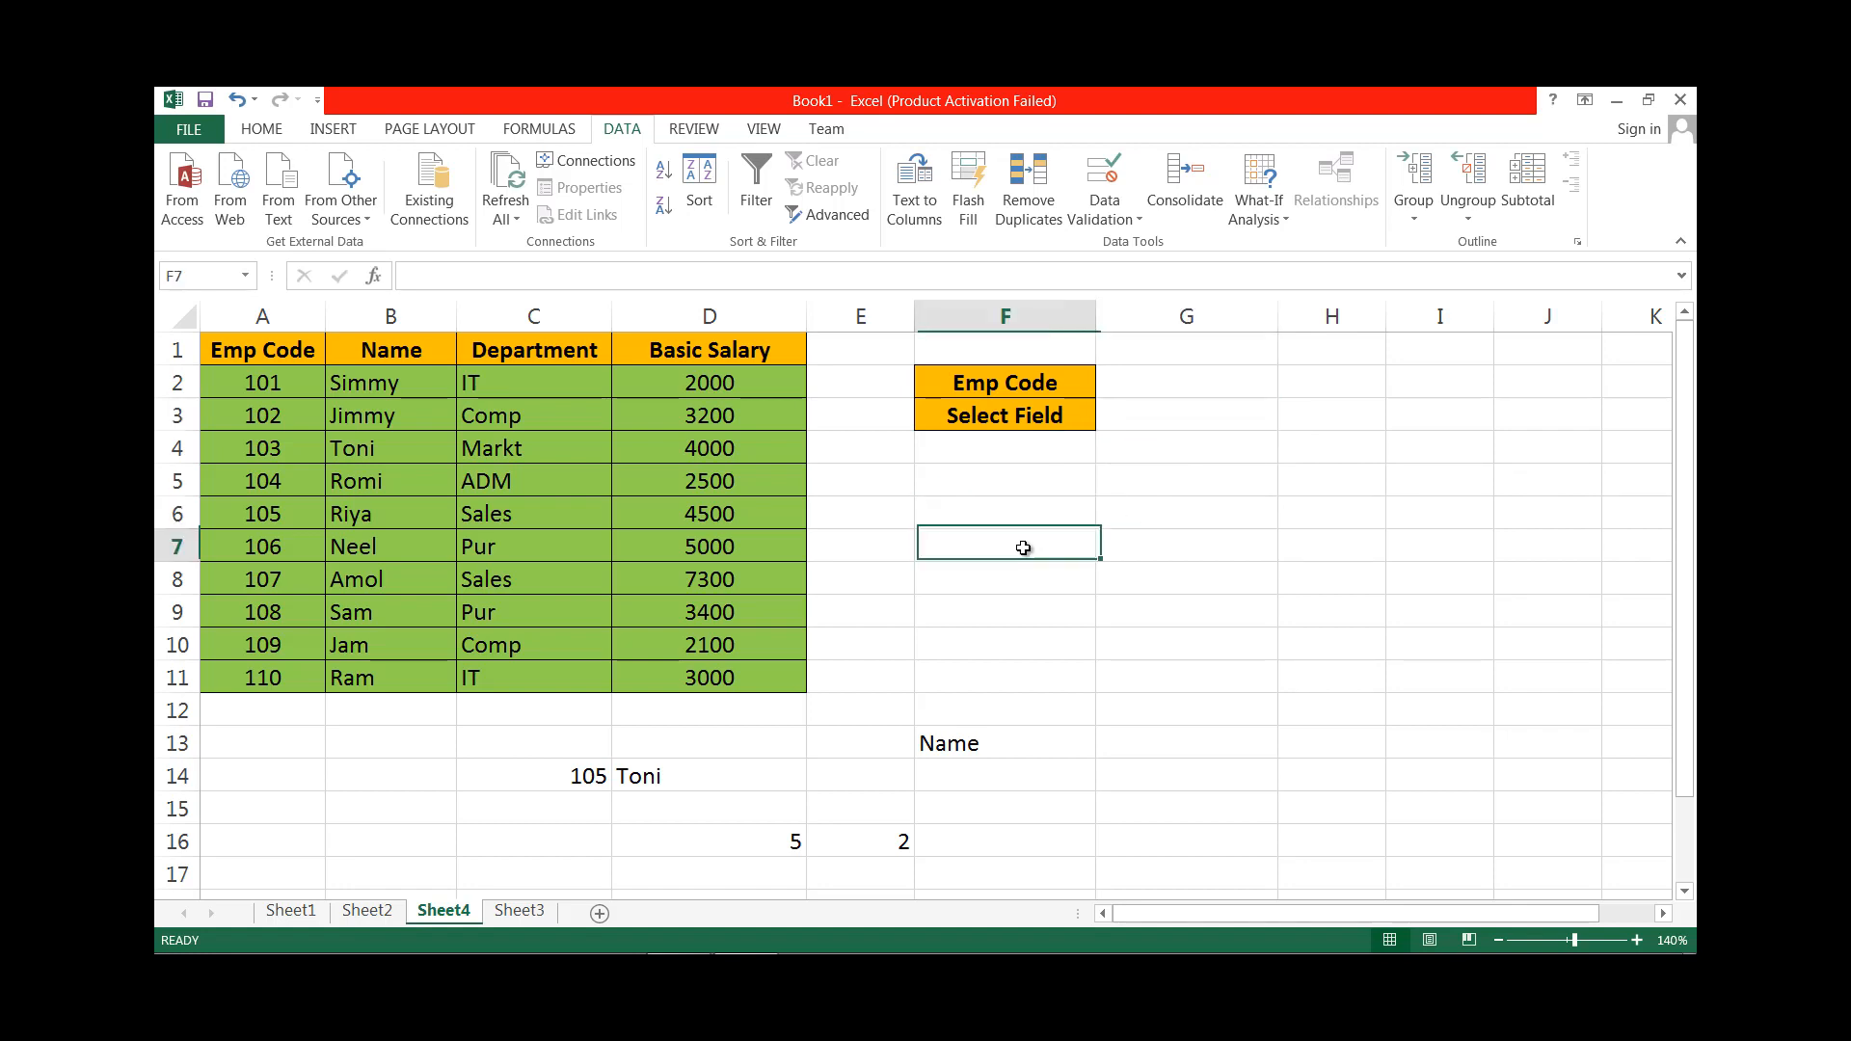
pyautogui.click(1025, 518)
pyautogui.click(1033, 547)
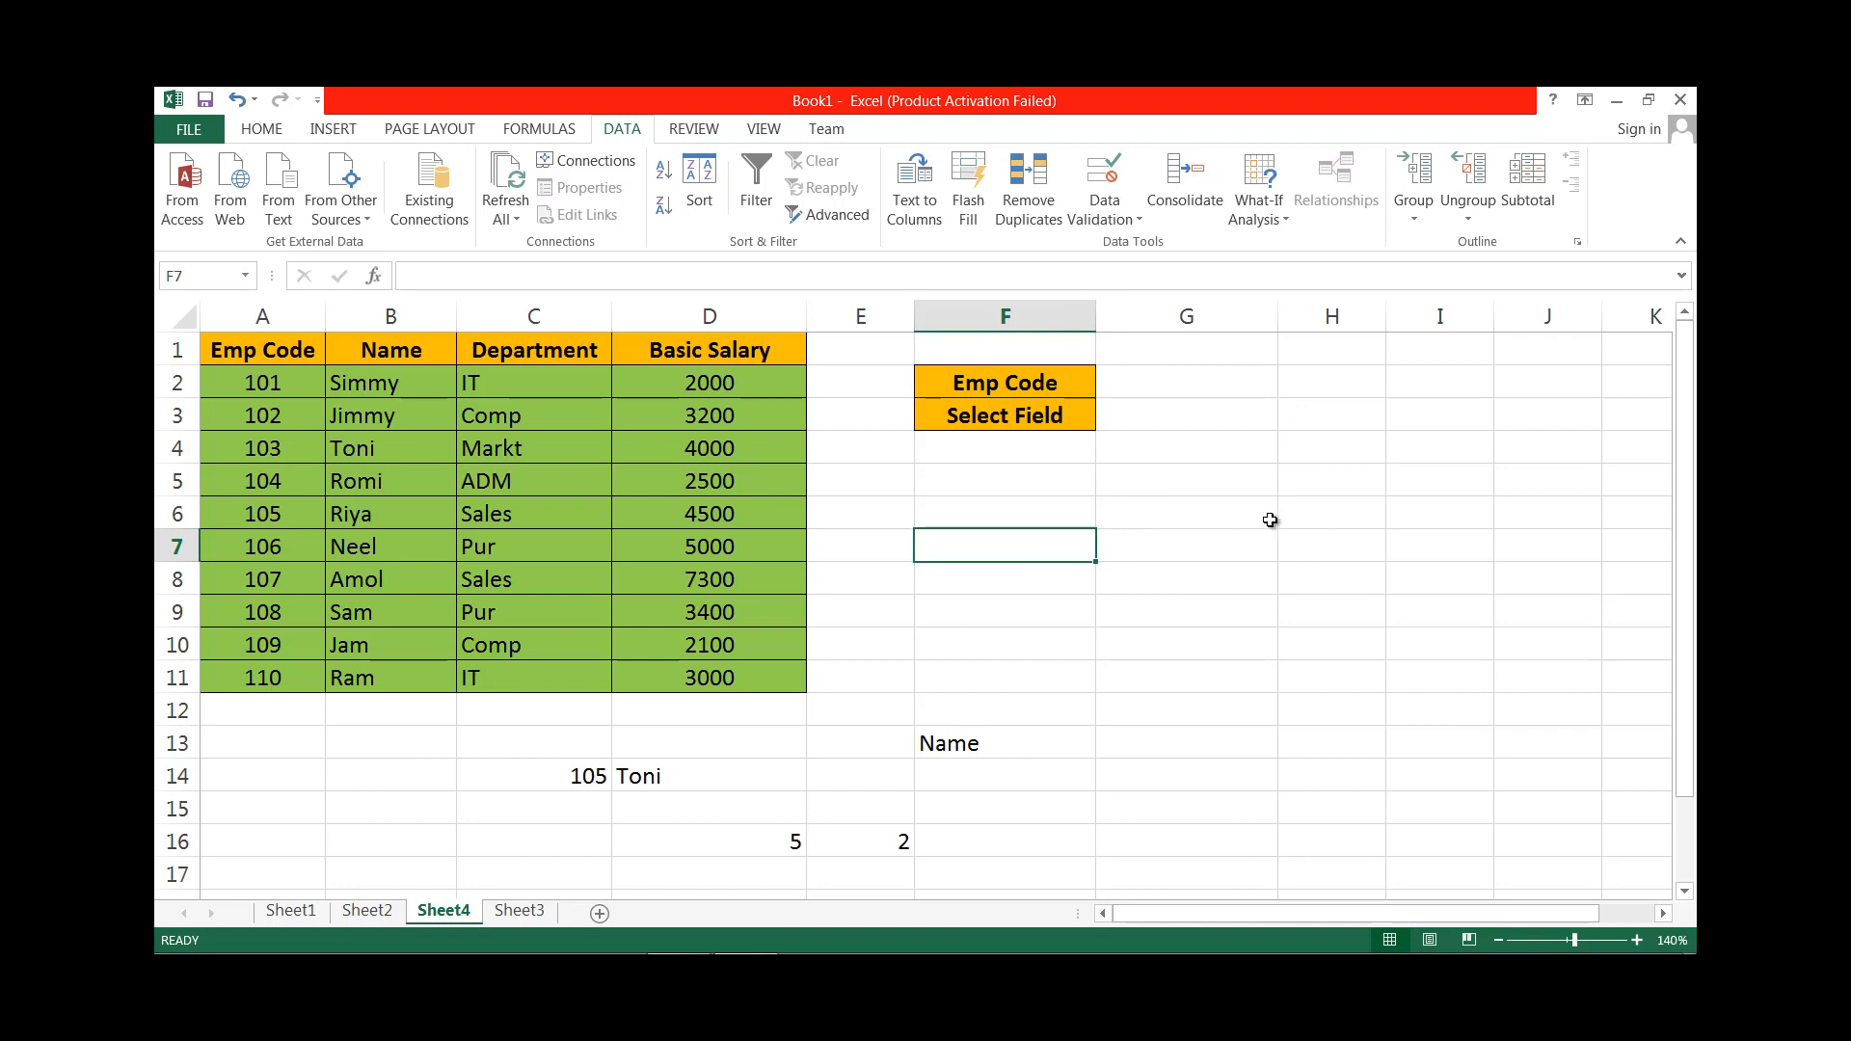
# Enter the formula =G3 & " = " in F6 to build a label from the selected field.
pyautogui.click(1061, 514)
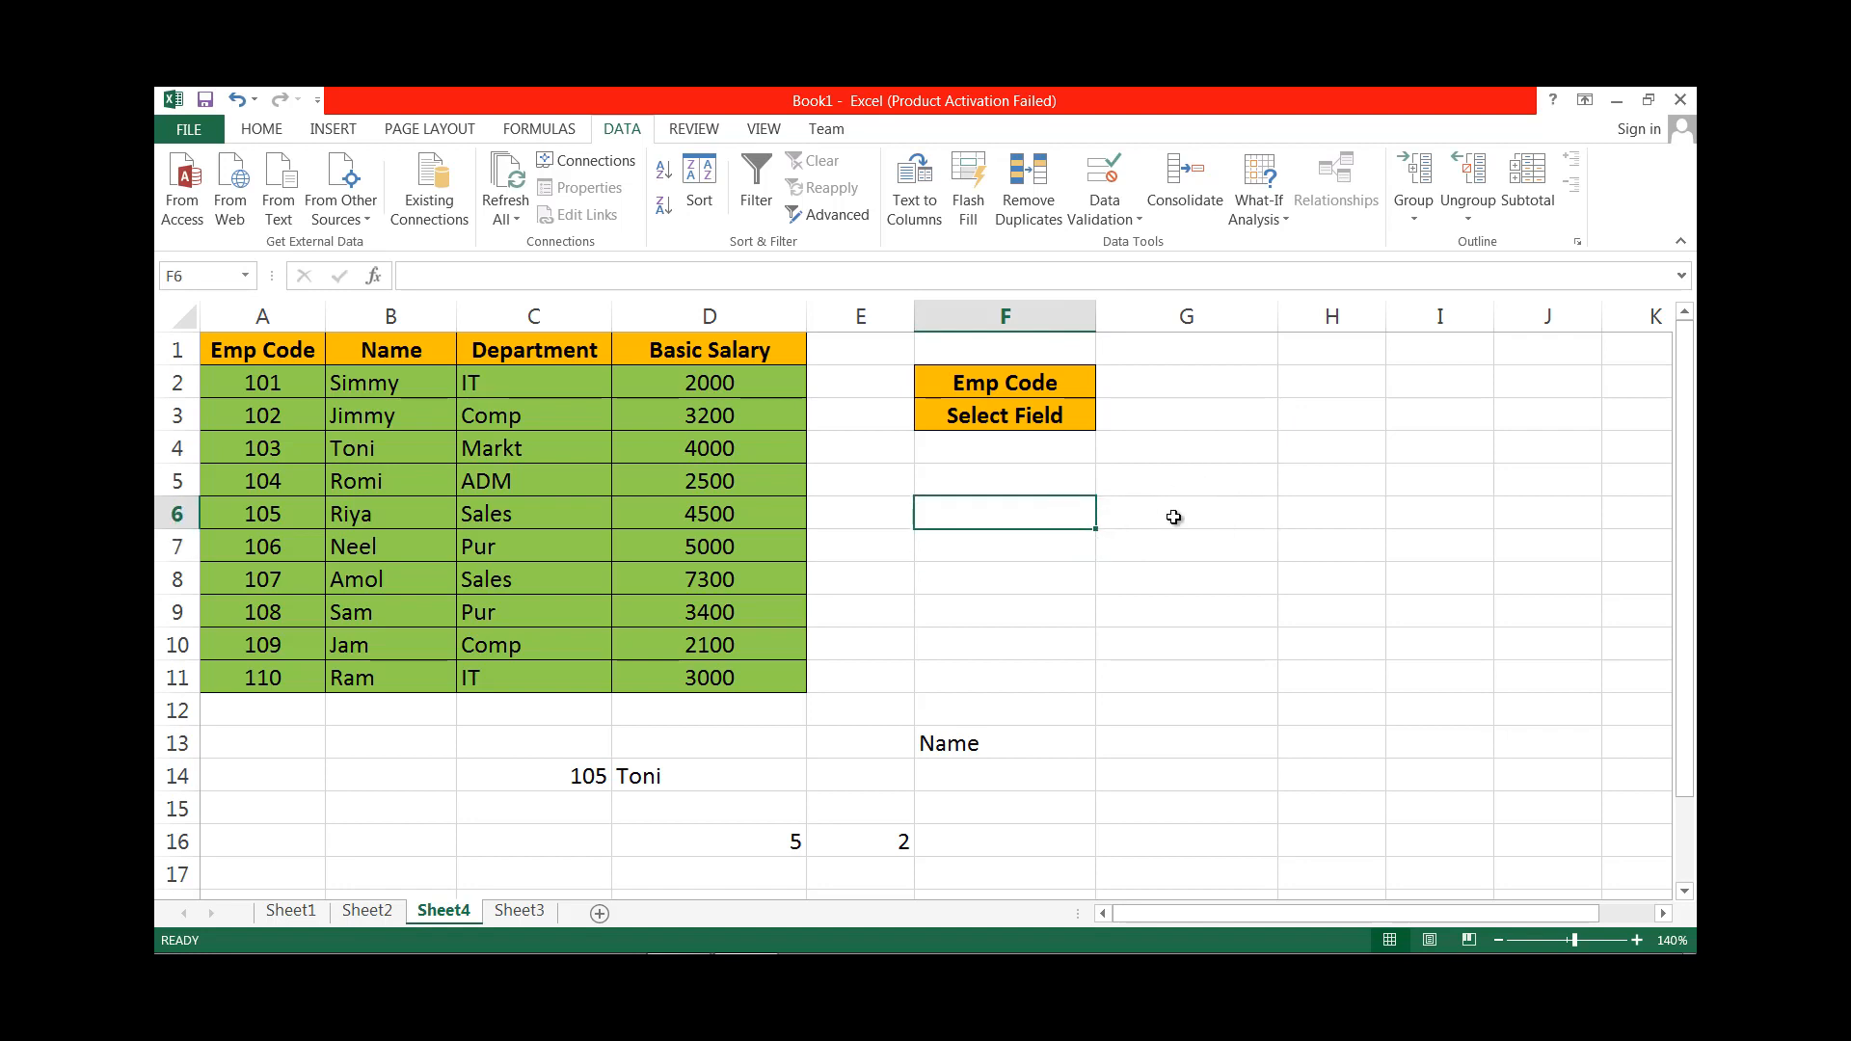
pyautogui.write('=')
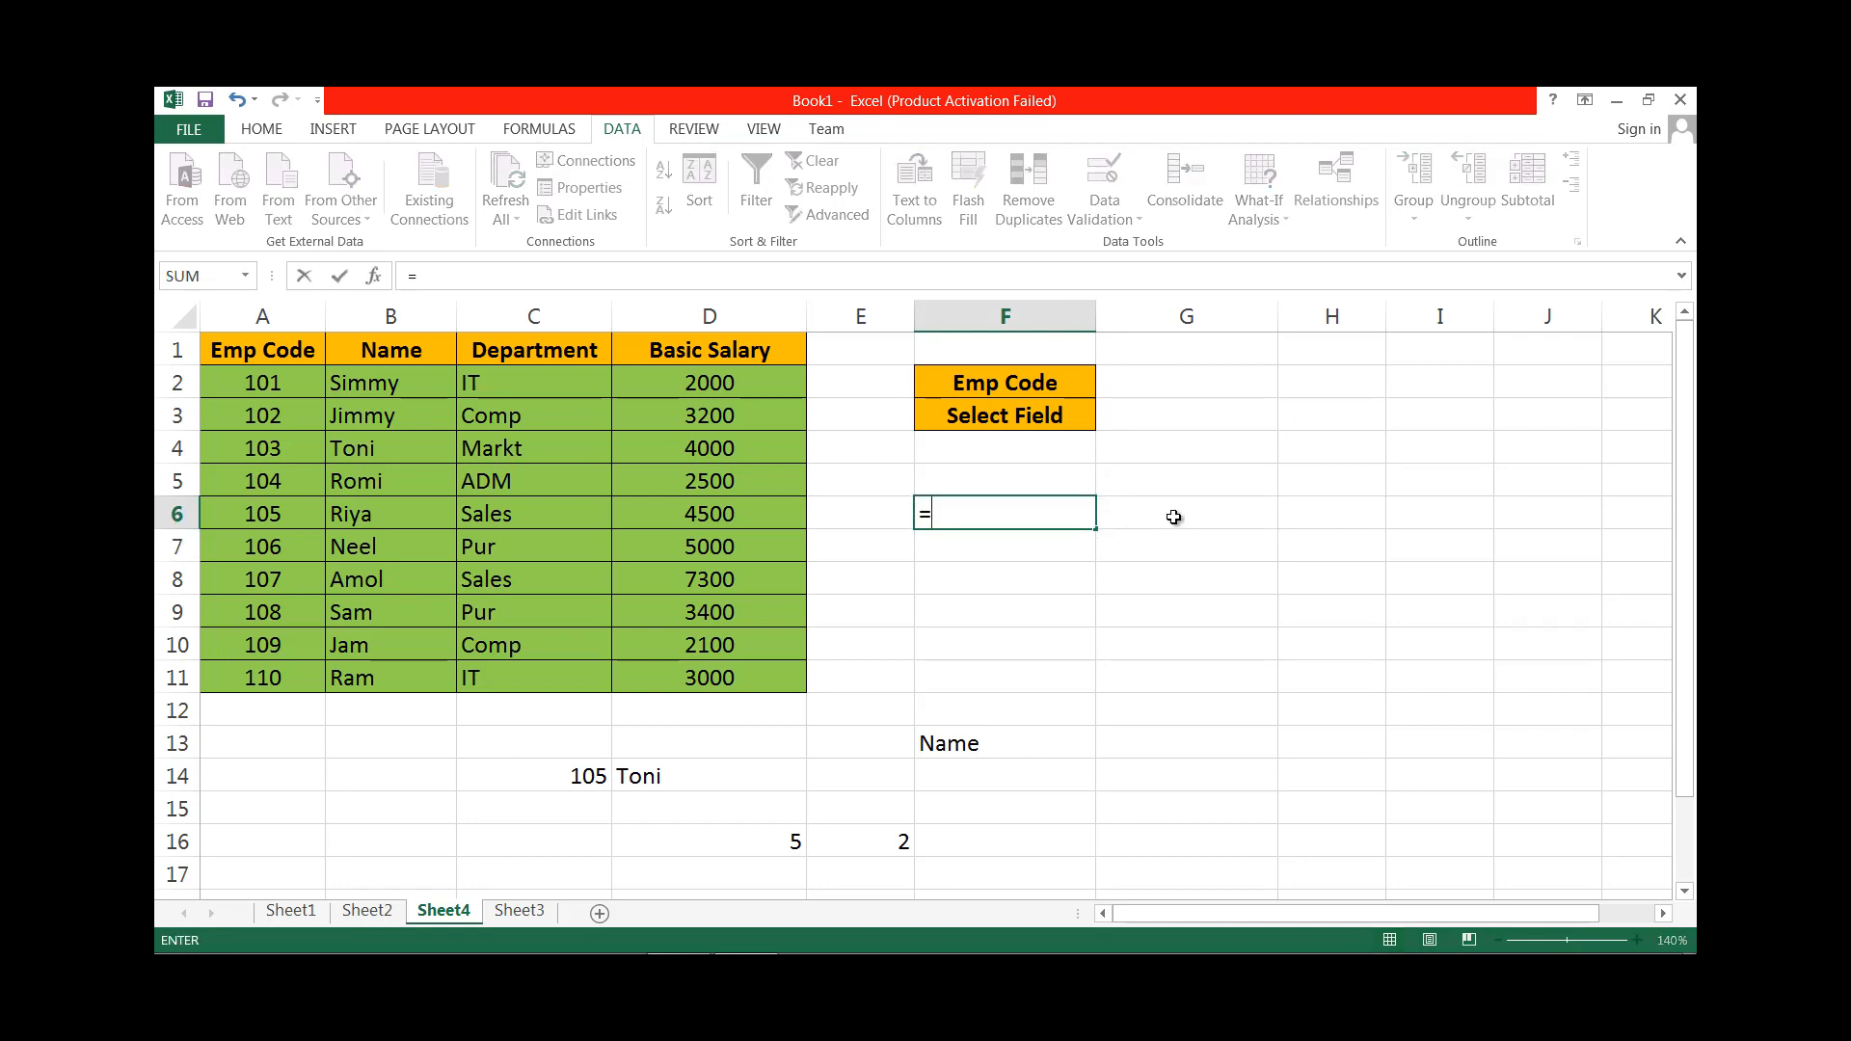
pyautogui.click(1145, 415)
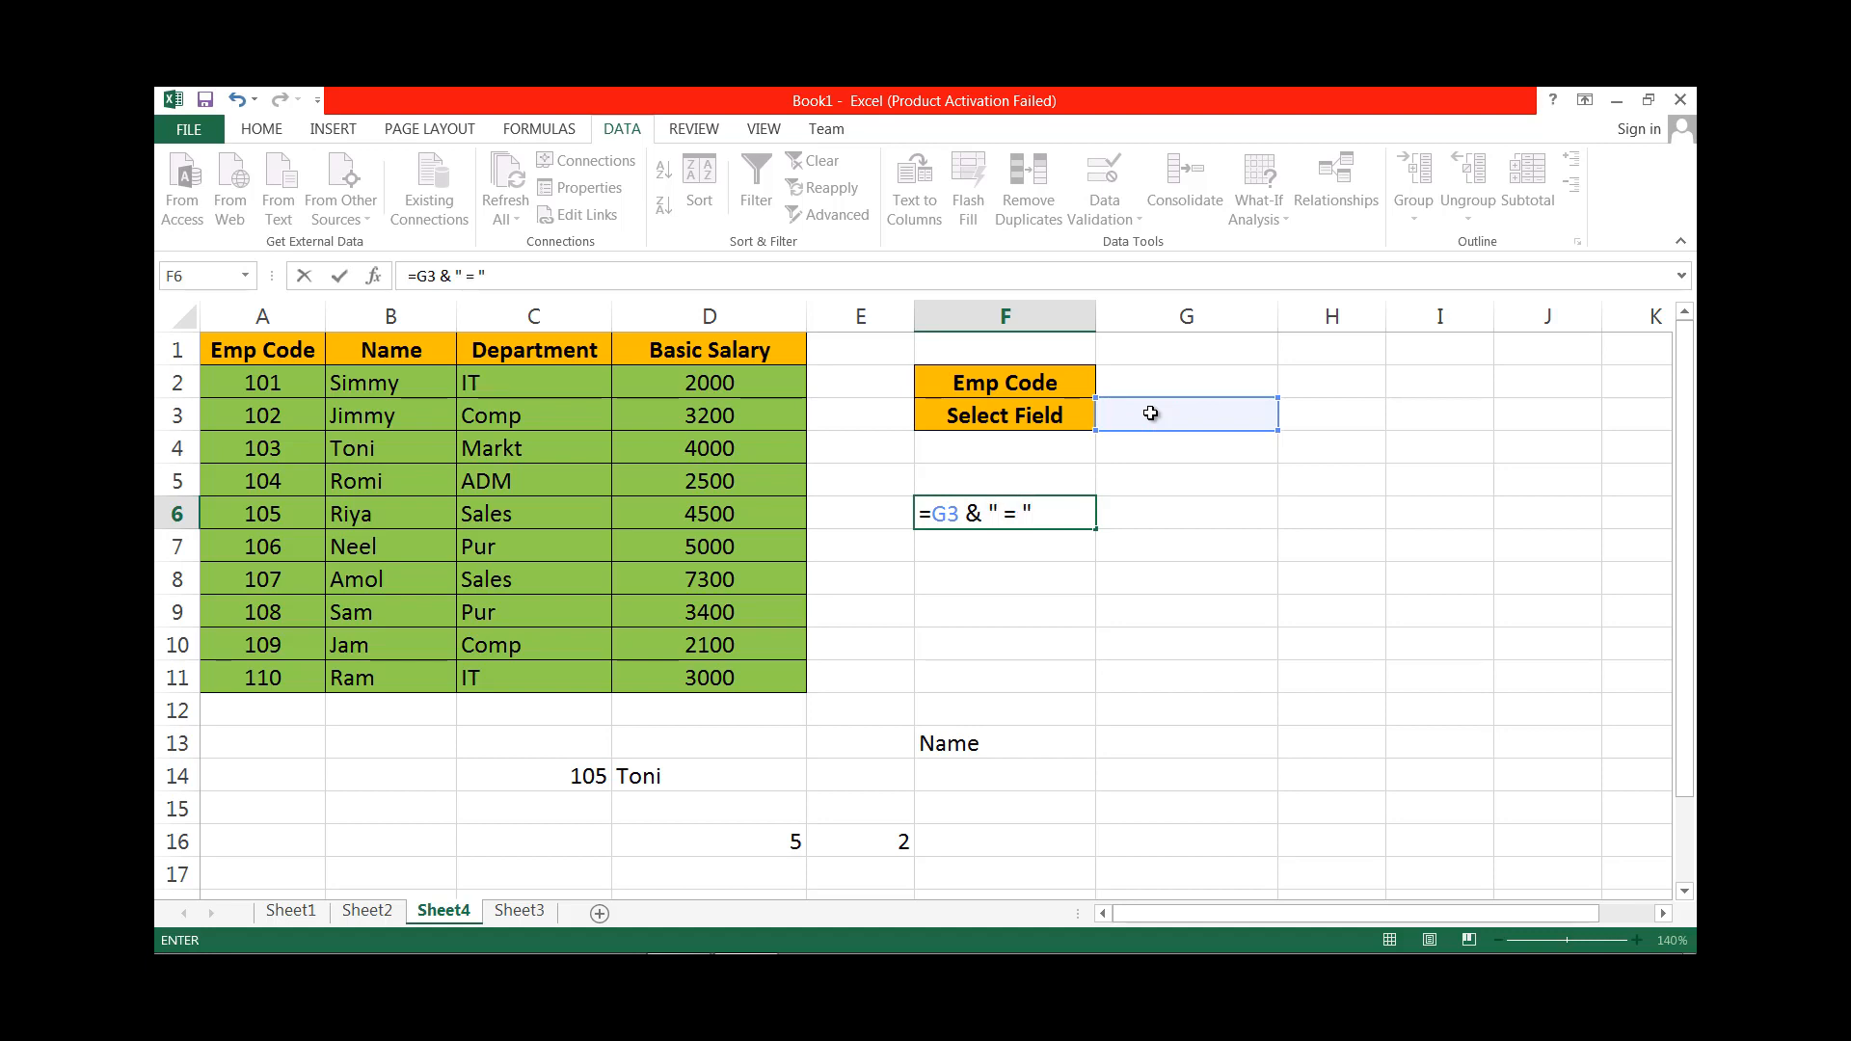
pyautogui.press('Return')
pyautogui.click(1055, 509)
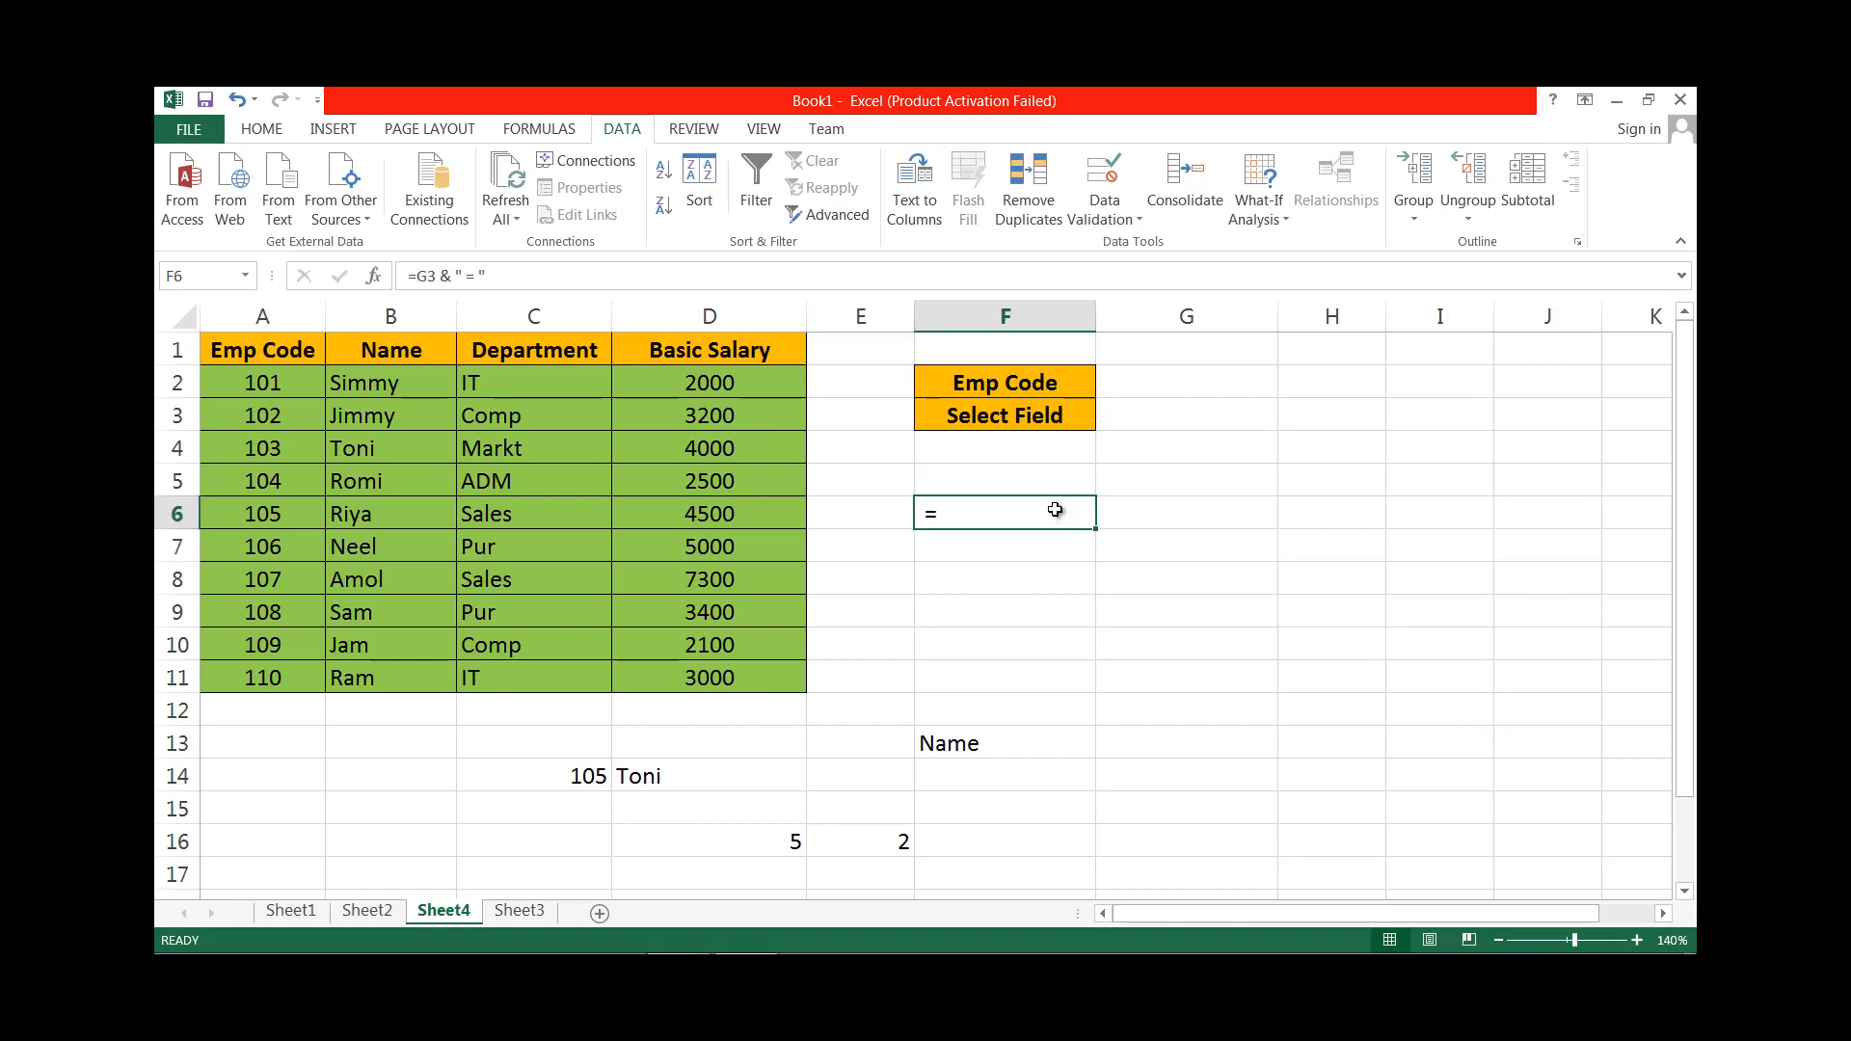
# Test the F6 label by choosing Name, Department and finally Basic Salary from the dropdown in G3.
pyautogui.click(1270, 424)
pyautogui.click(1283, 418)
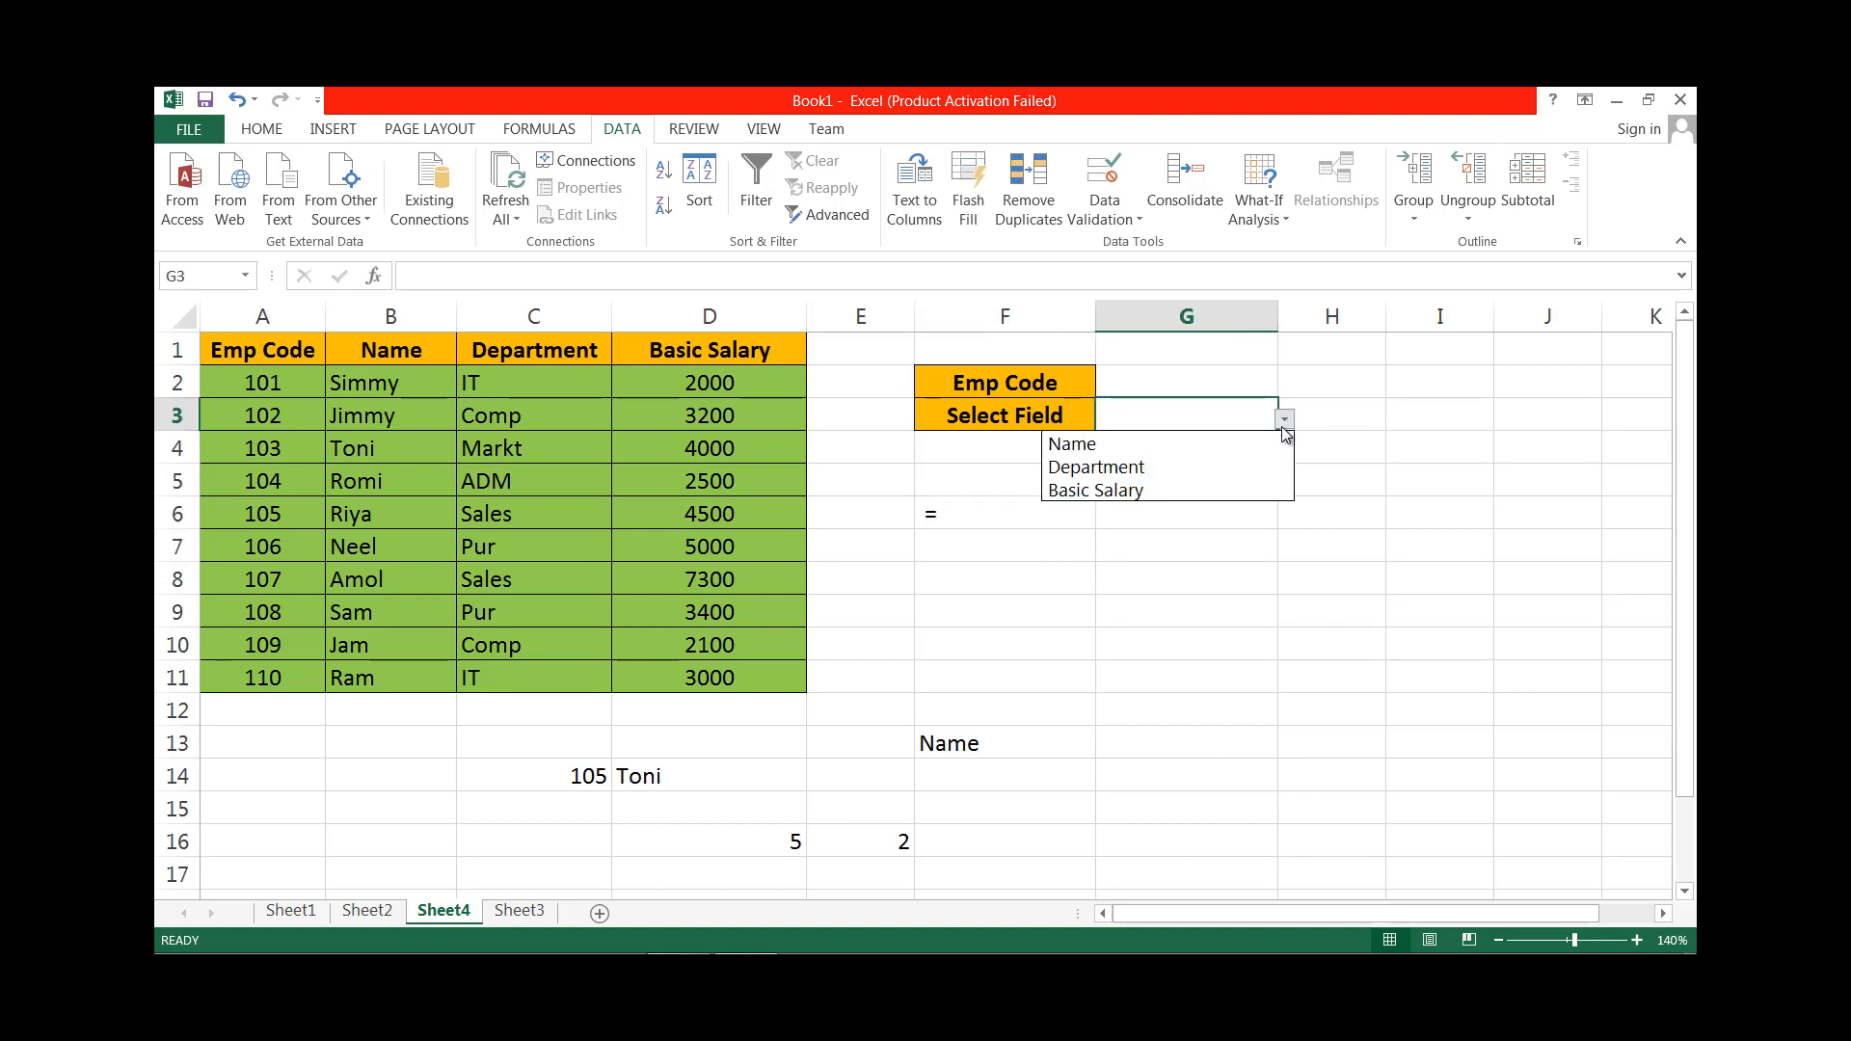
pyautogui.click(1273, 440)
pyautogui.click(1283, 419)
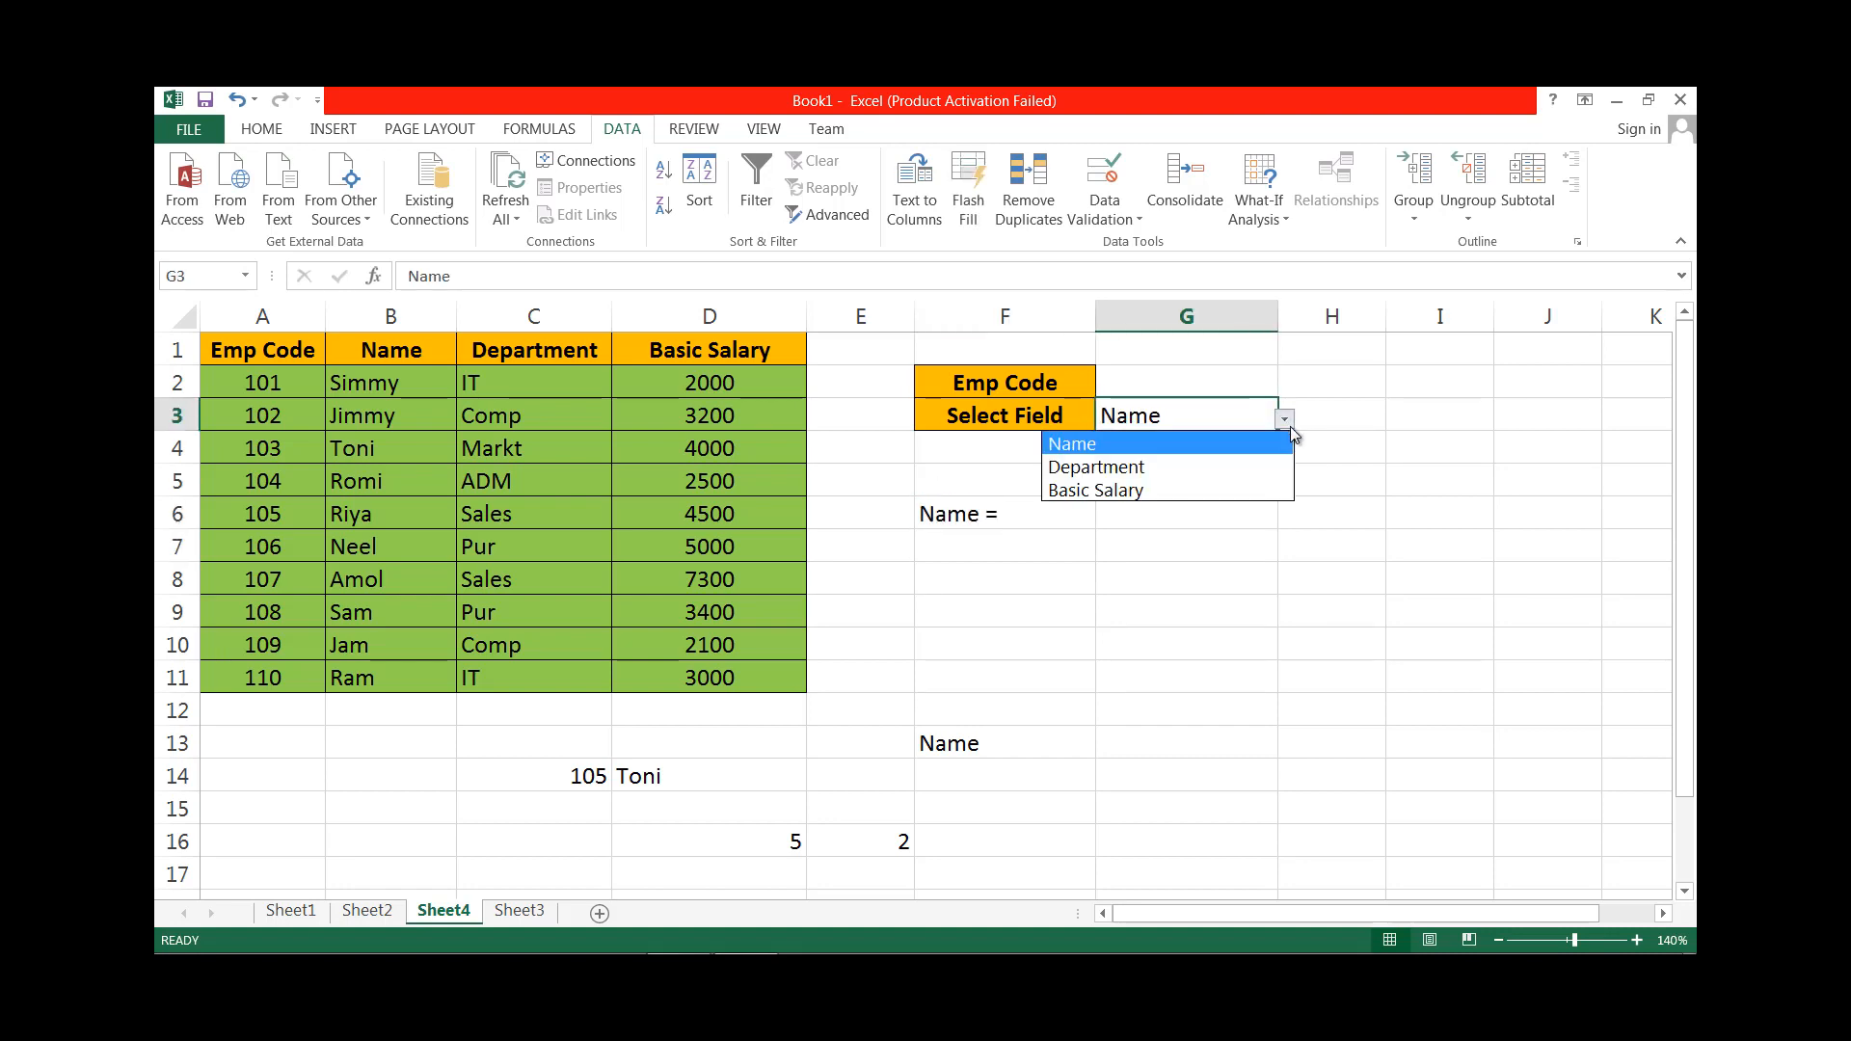
pyautogui.click(1268, 464)
pyautogui.click(1283, 418)
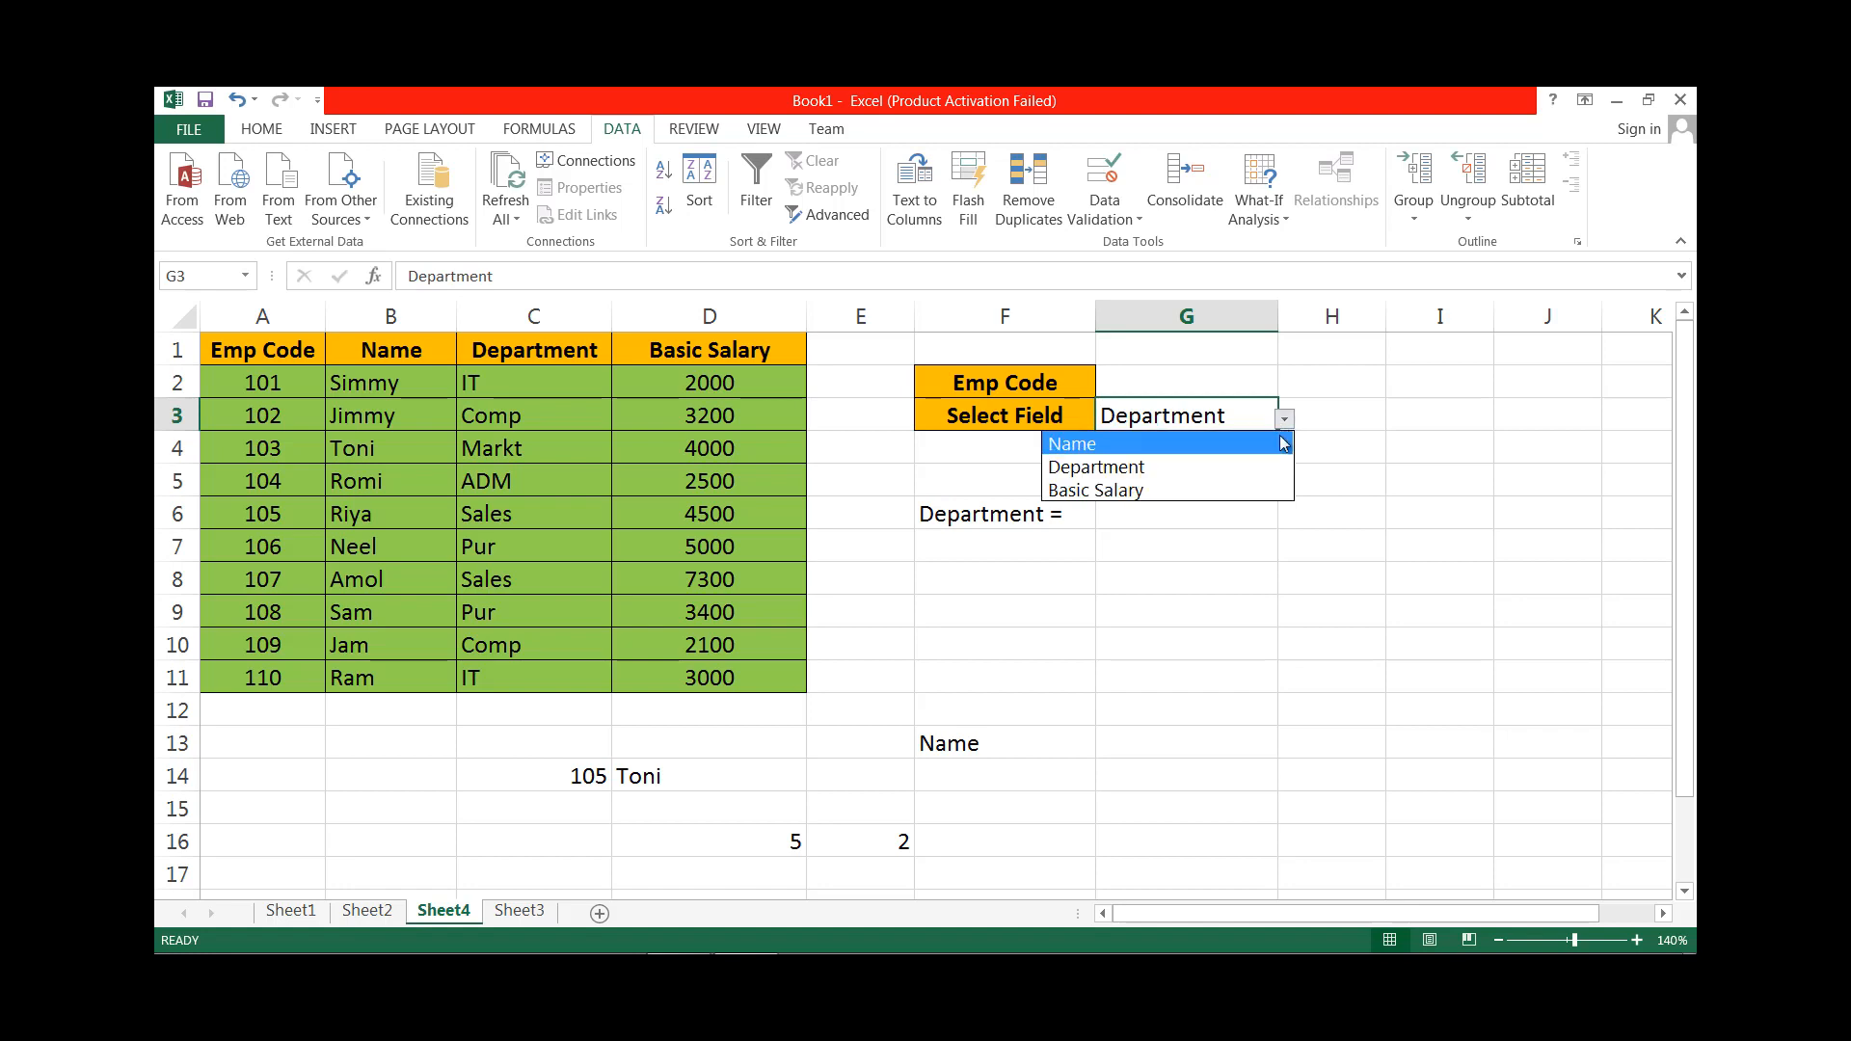
pyautogui.click(1267, 487)
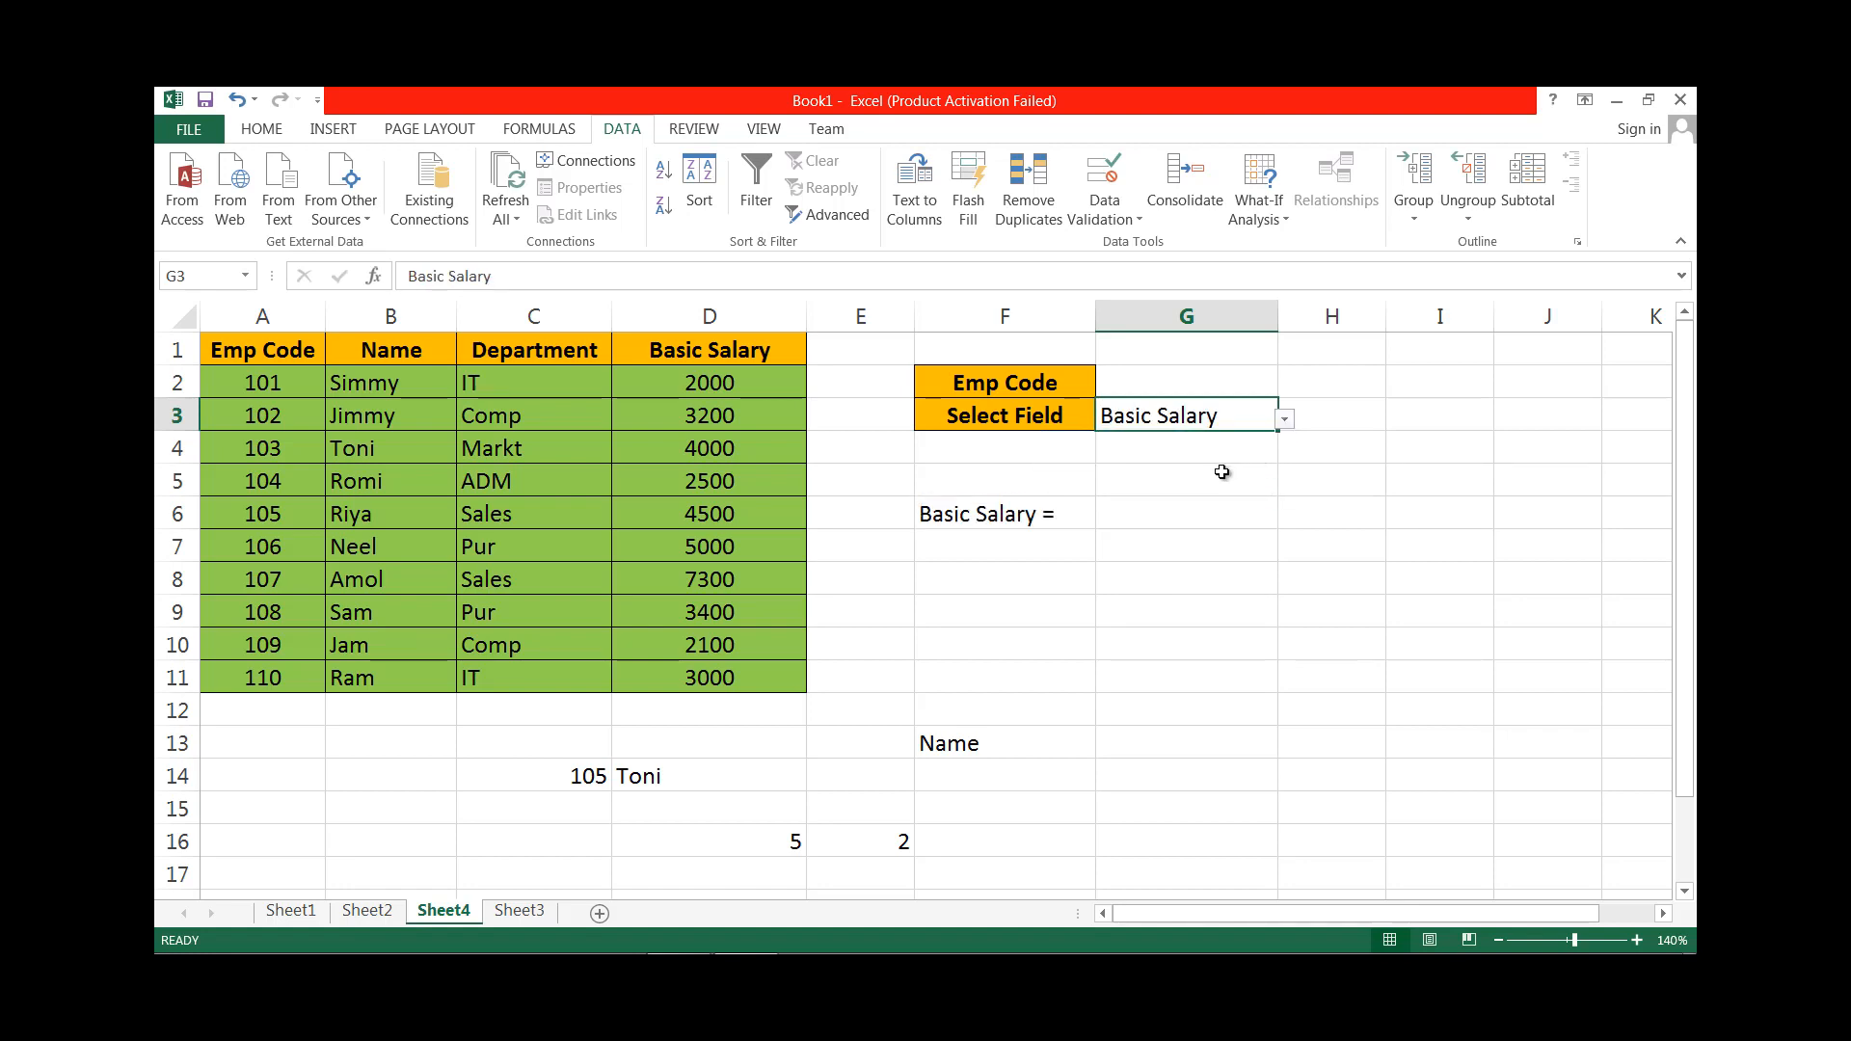
pyautogui.click(1237, 388)
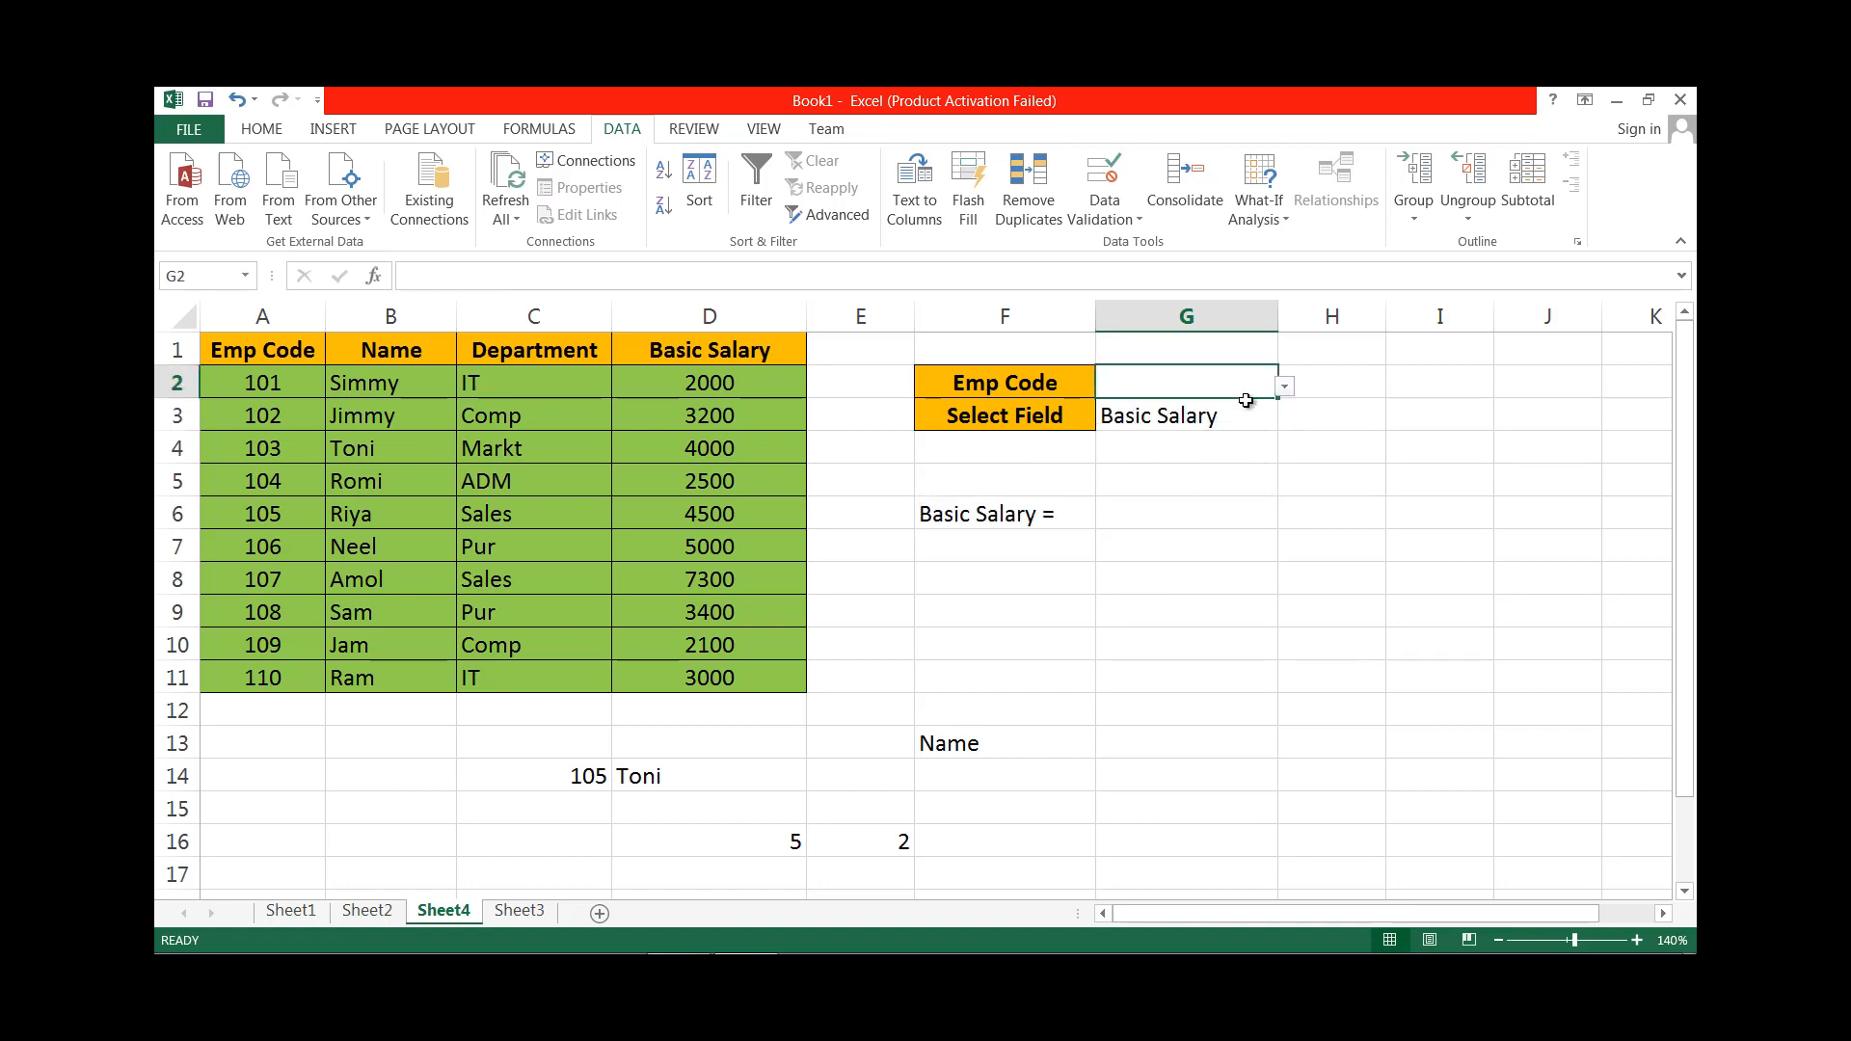
# Start an INDEX formula in G6, using the employee data in A2:D11 as the array.
pyautogui.click(1177, 517)
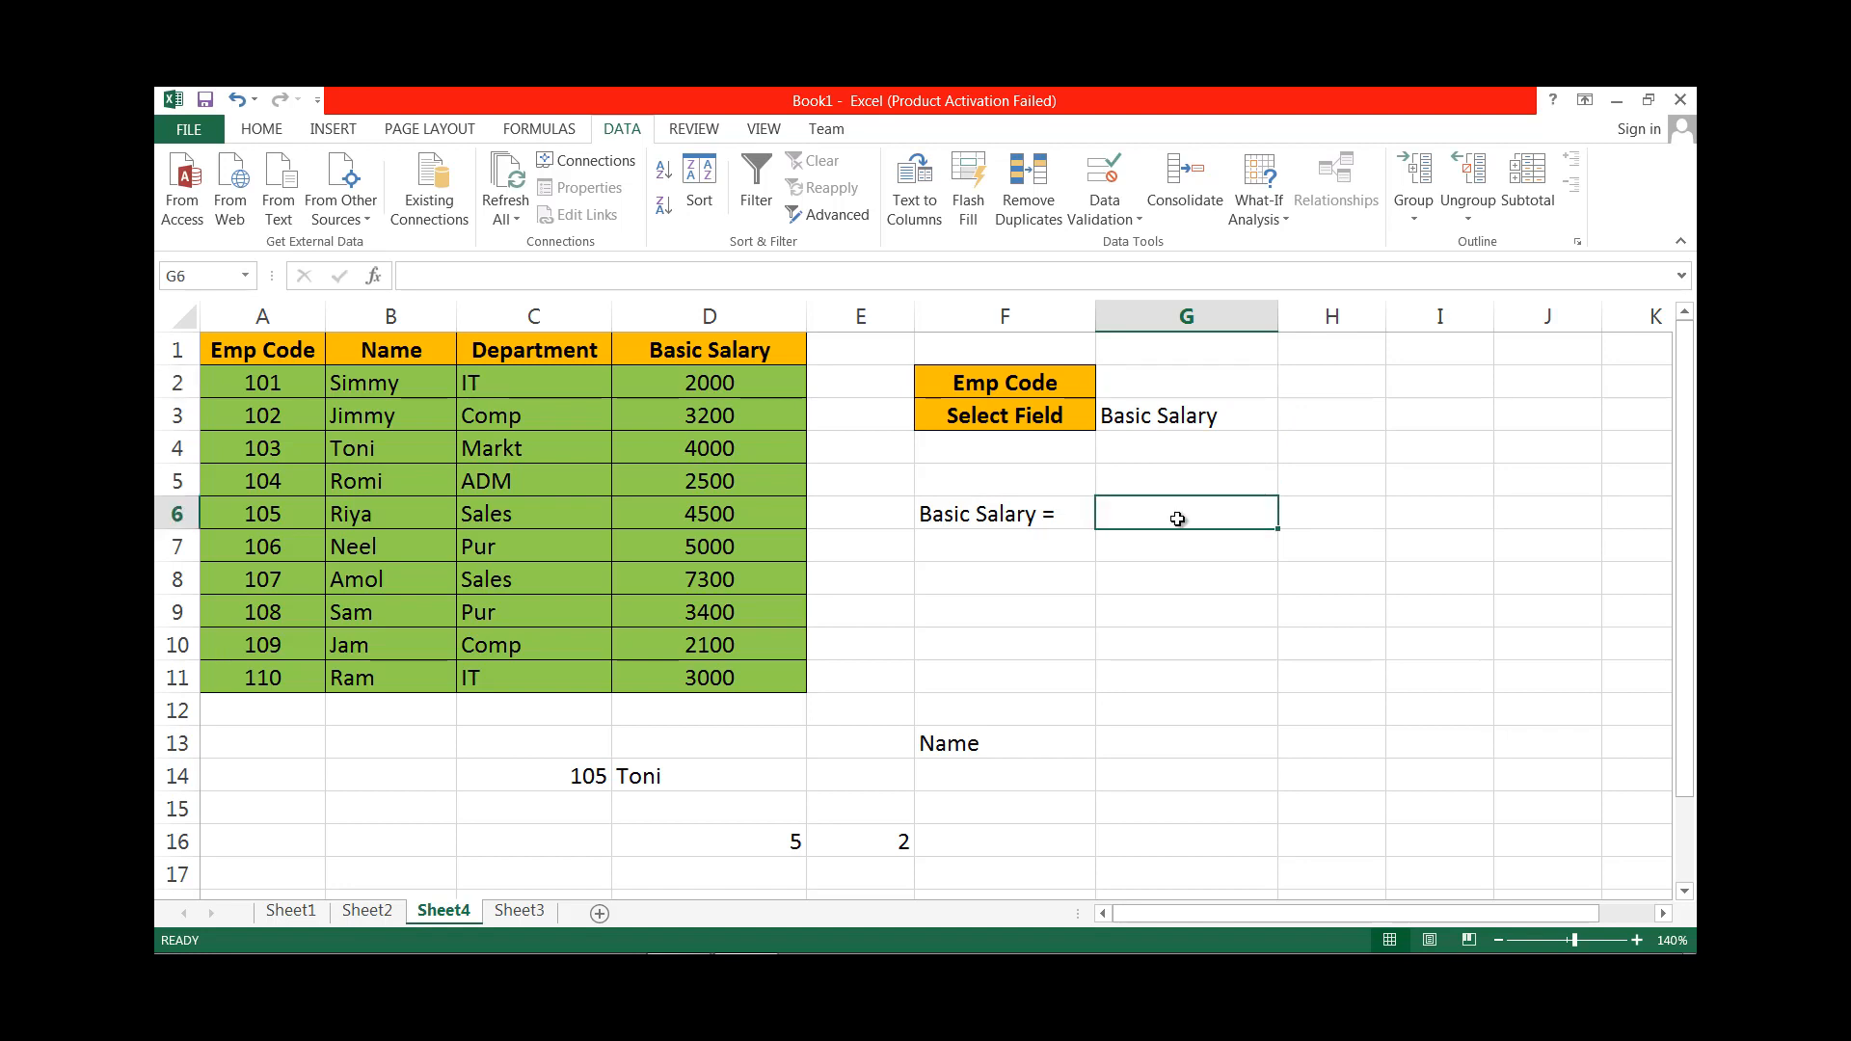
pyautogui.write('=inde')
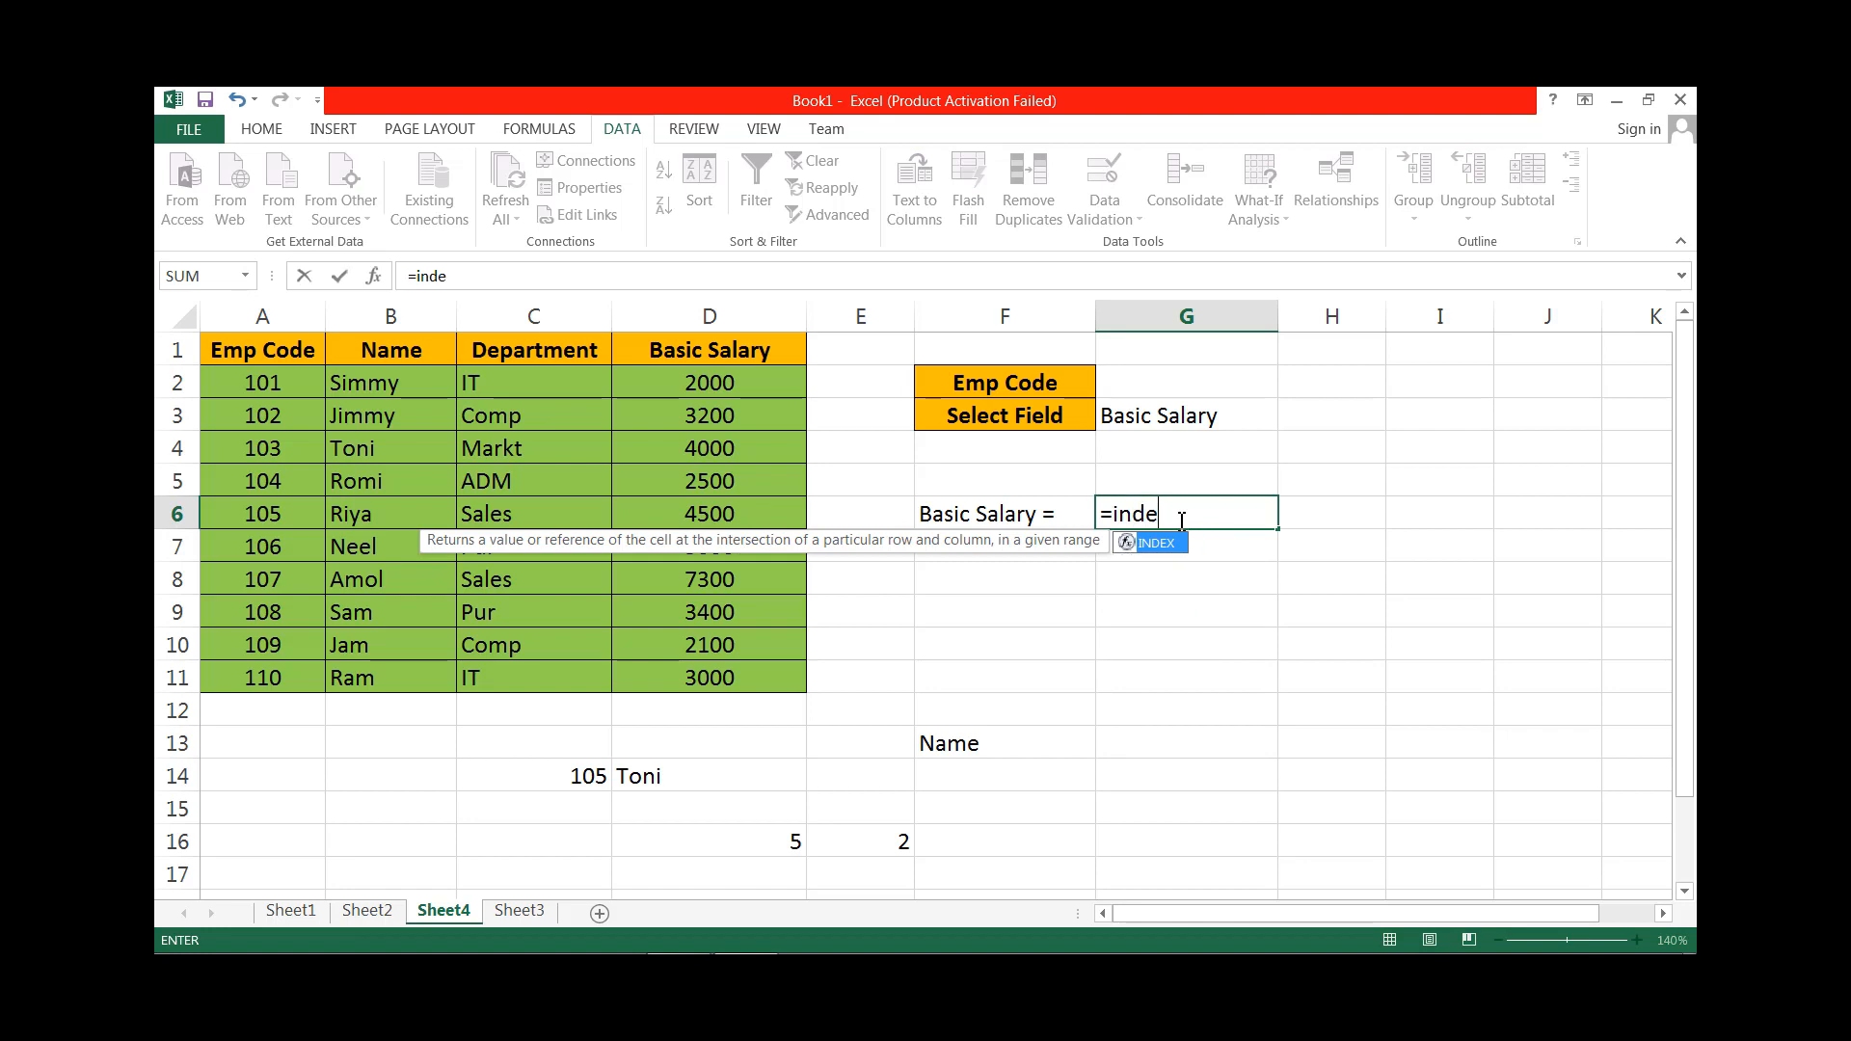
pyautogui.write('x(')
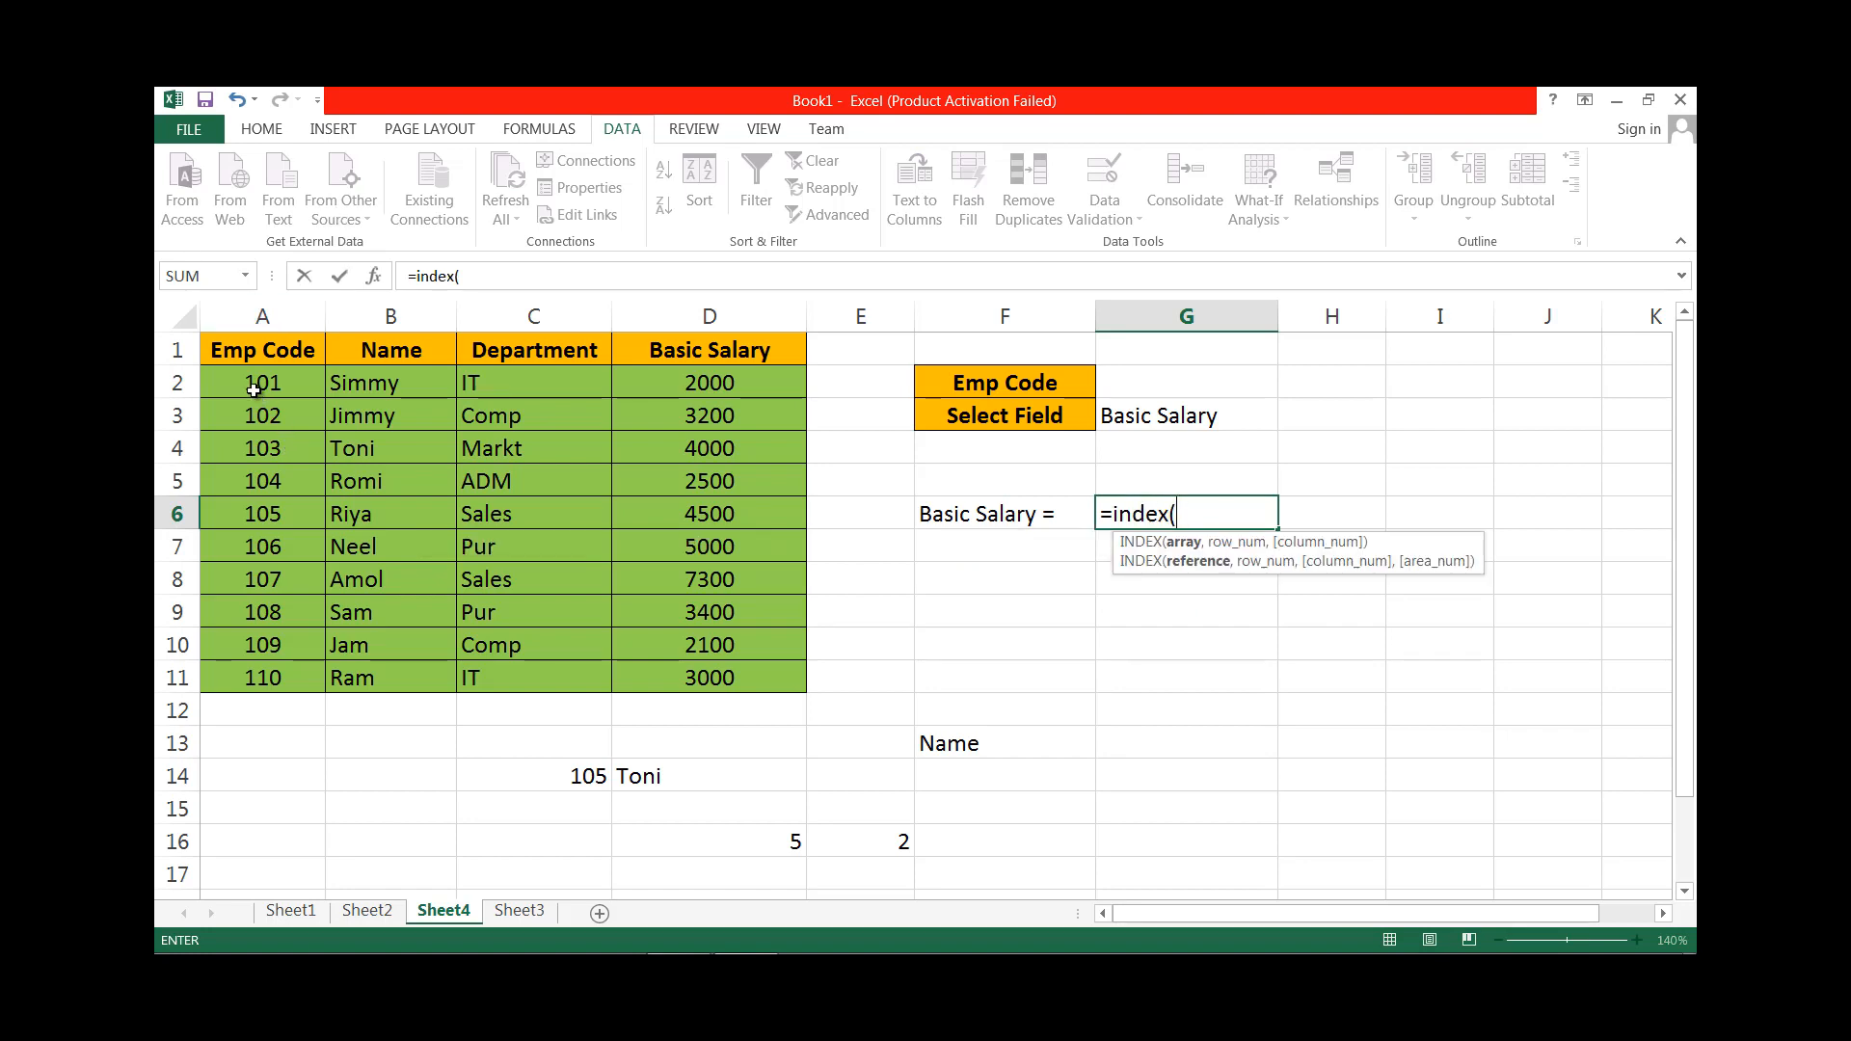
pyautogui.moveTo(260, 382); pyautogui.dragTo(709, 674)
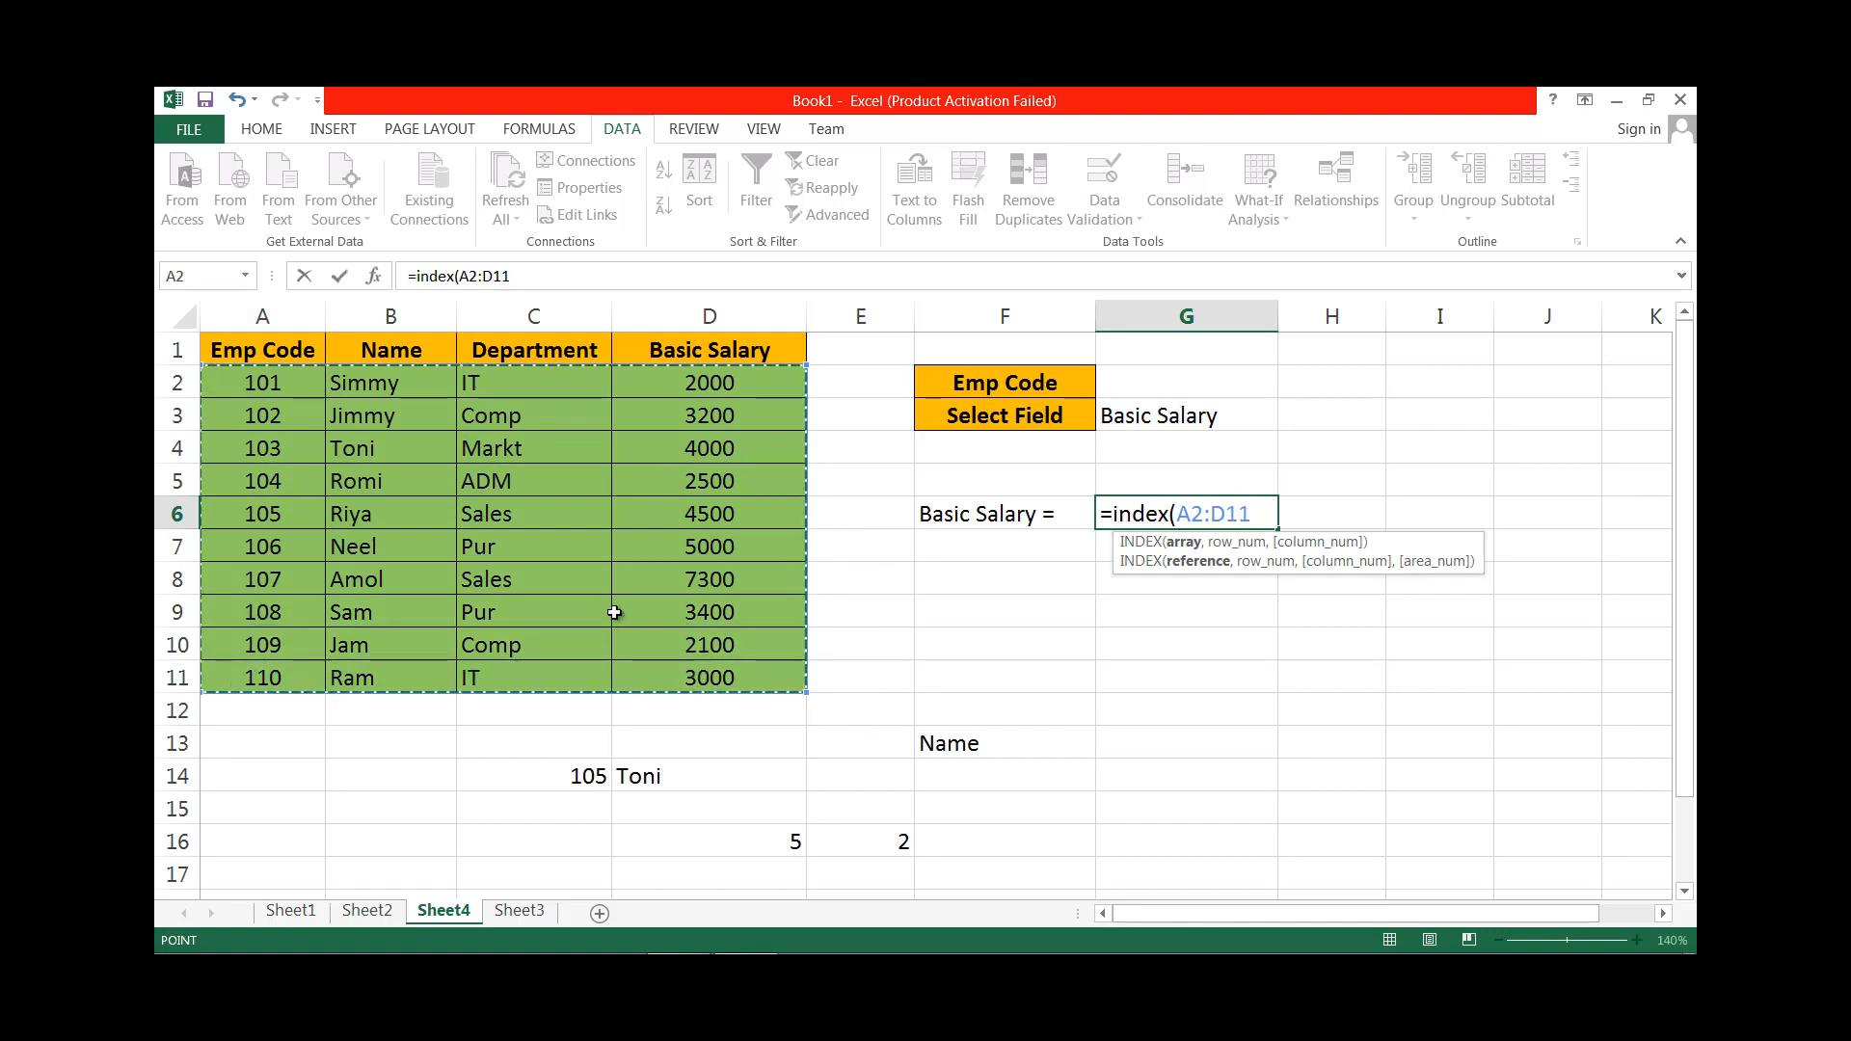
pyautogui.write(',')
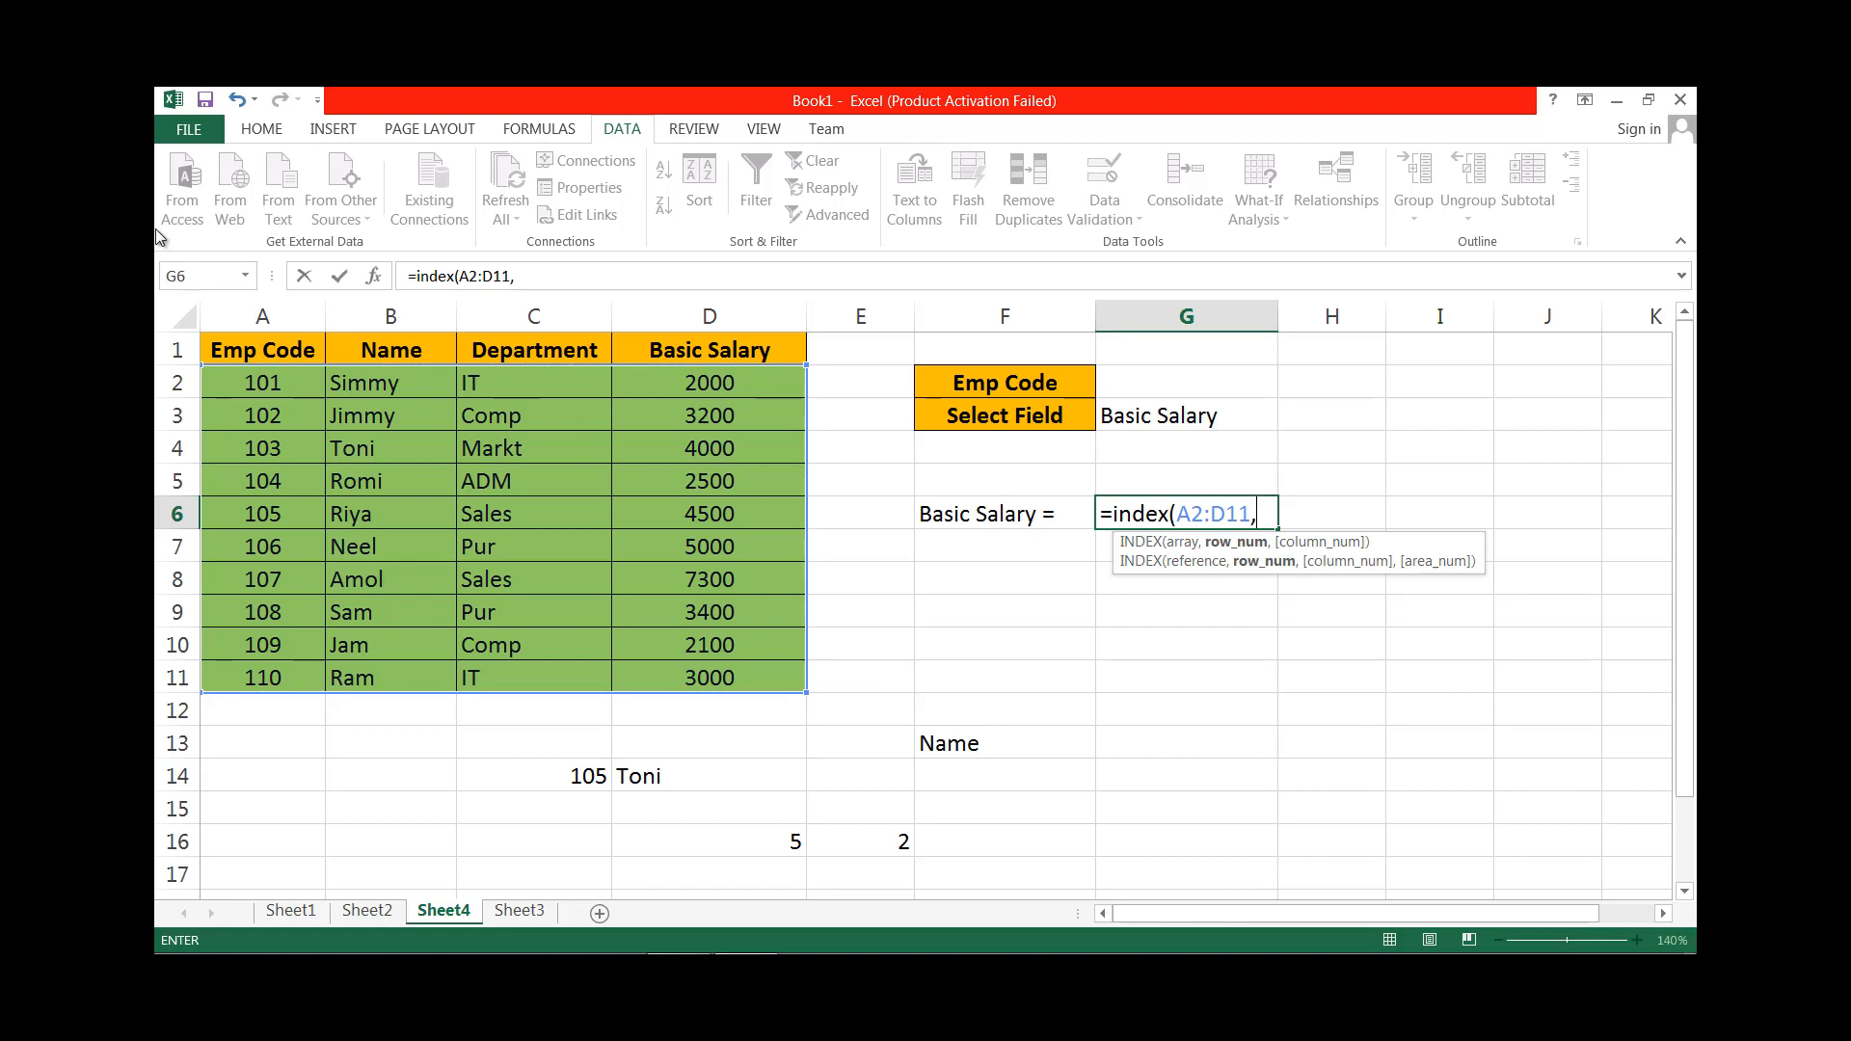
# Add MATCH(G2,A2:A11,0) as the row number argument of the INDEX formula in G6.
pyautogui.write(',match')
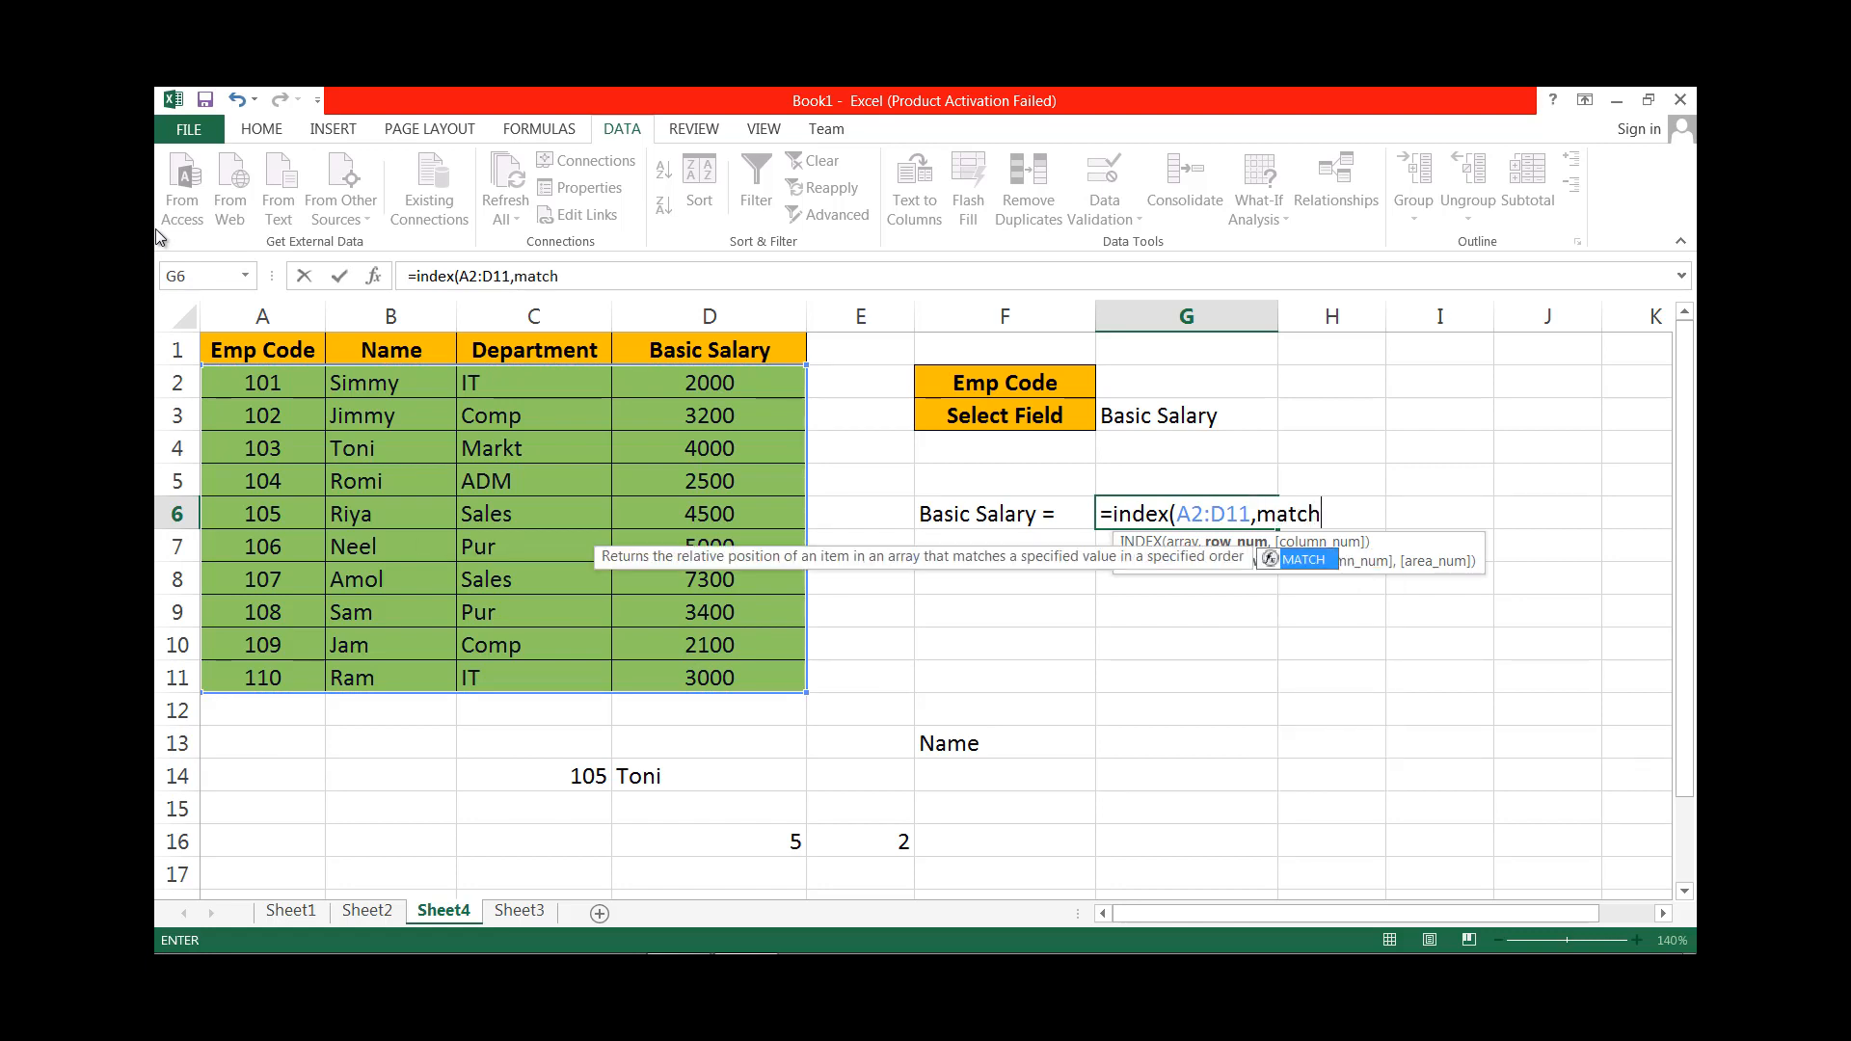
pyautogui.write('(')
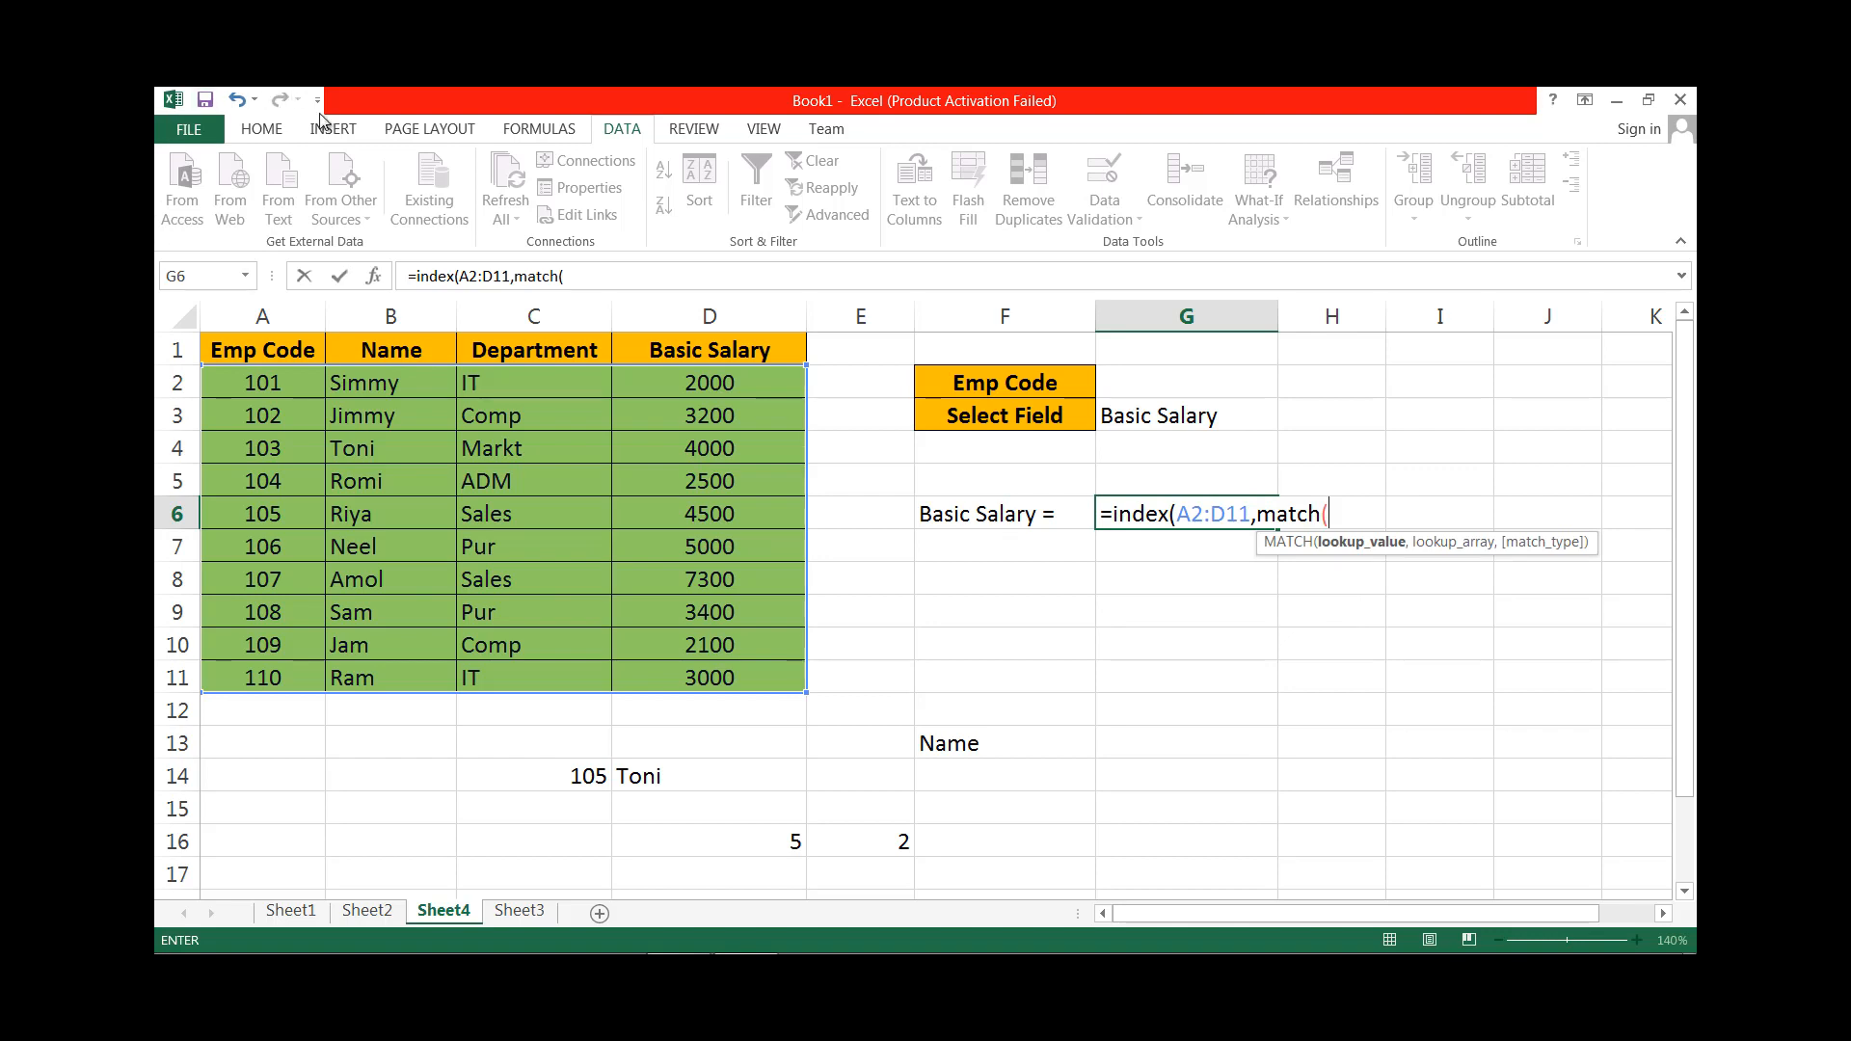
pyautogui.click(1205, 372)
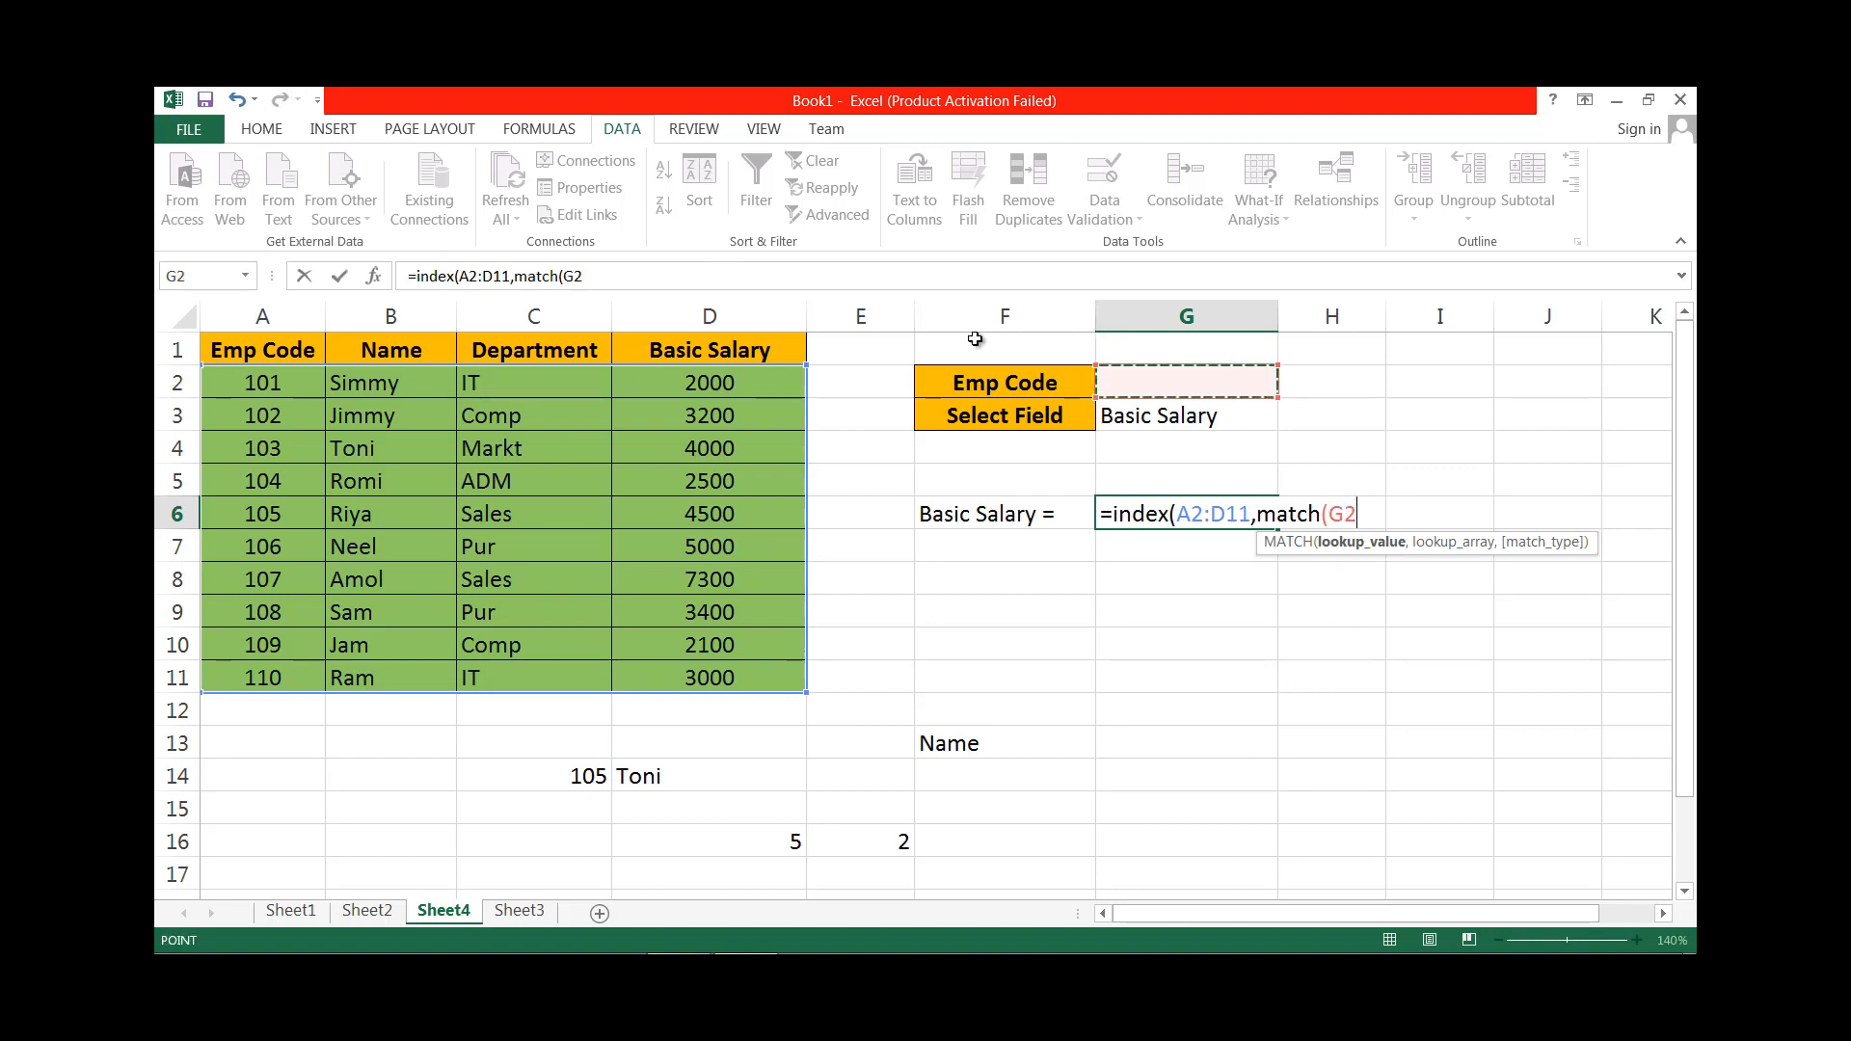
pyautogui.write(',')
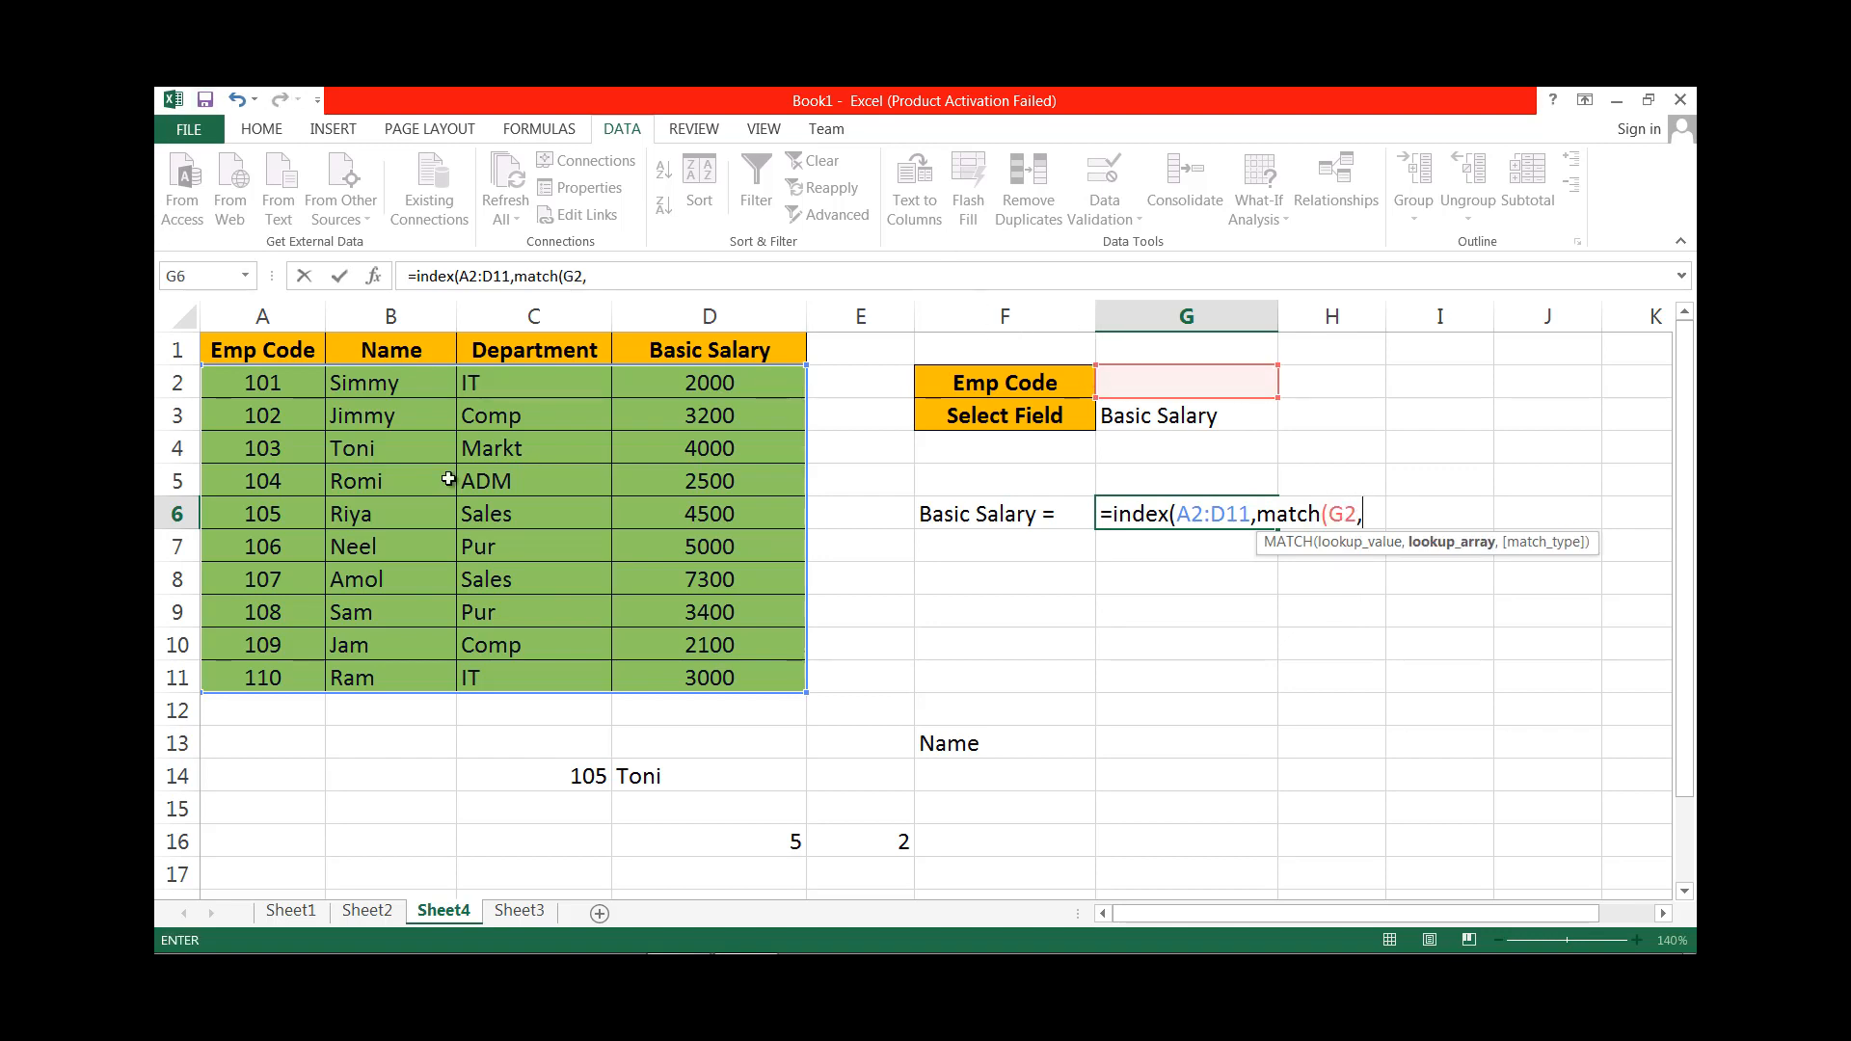
pyautogui.moveTo(270, 372); pyautogui.dragTo(279, 677)
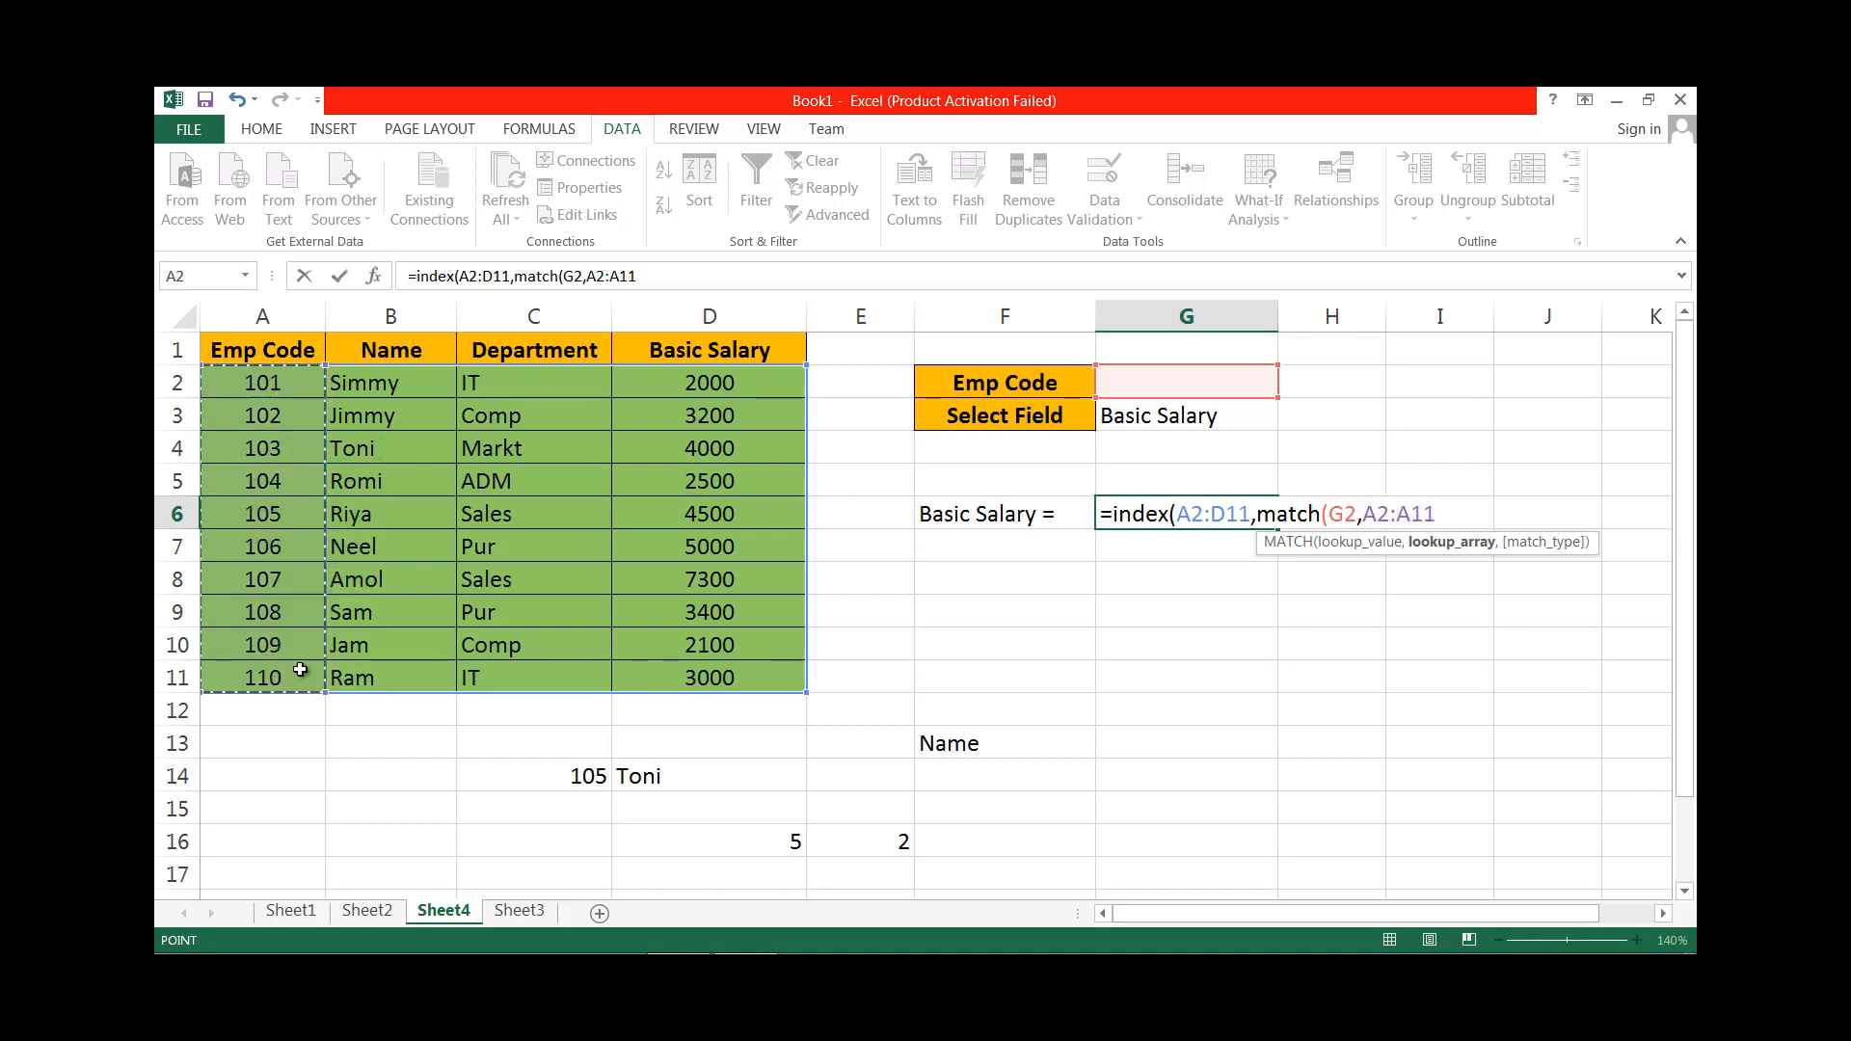
pyautogui.write(',0)')
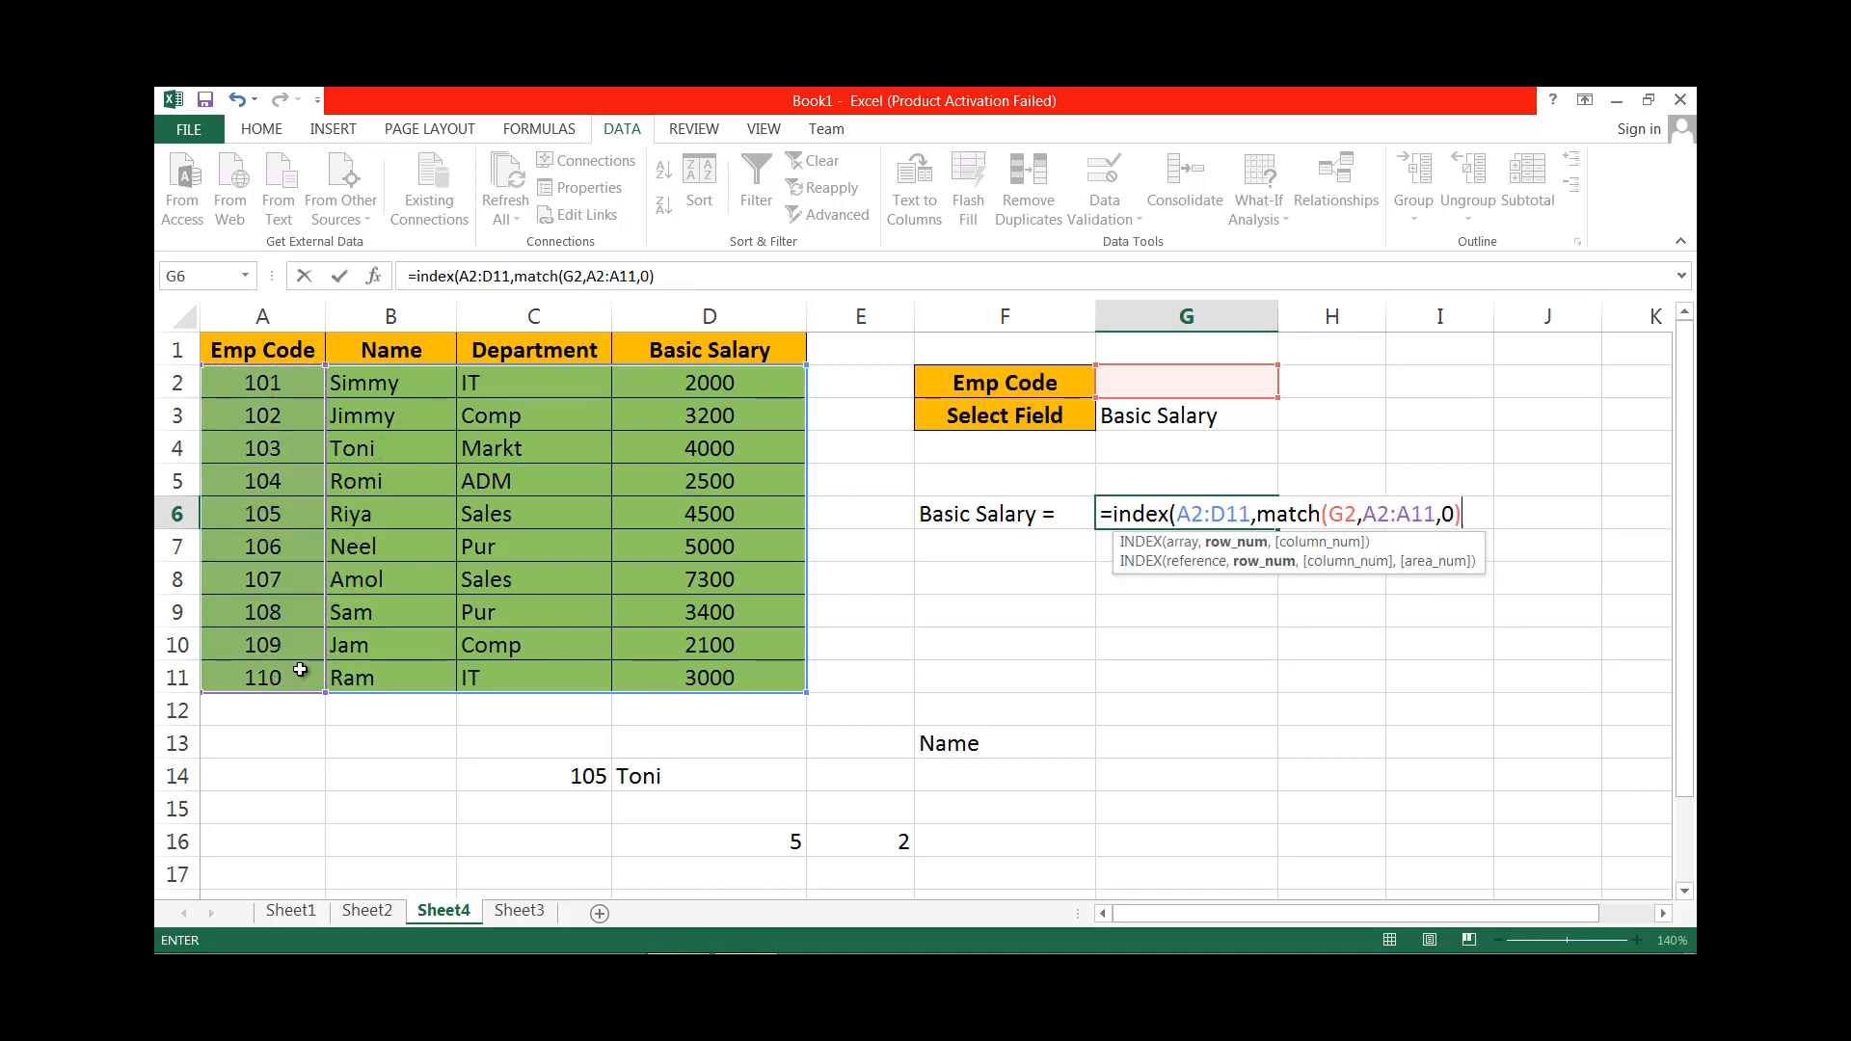
# Add MATCH(G3,B1:D1,0) as the column number argument and enter the completed INDEX formula in G6.
pyautogui.write(',')
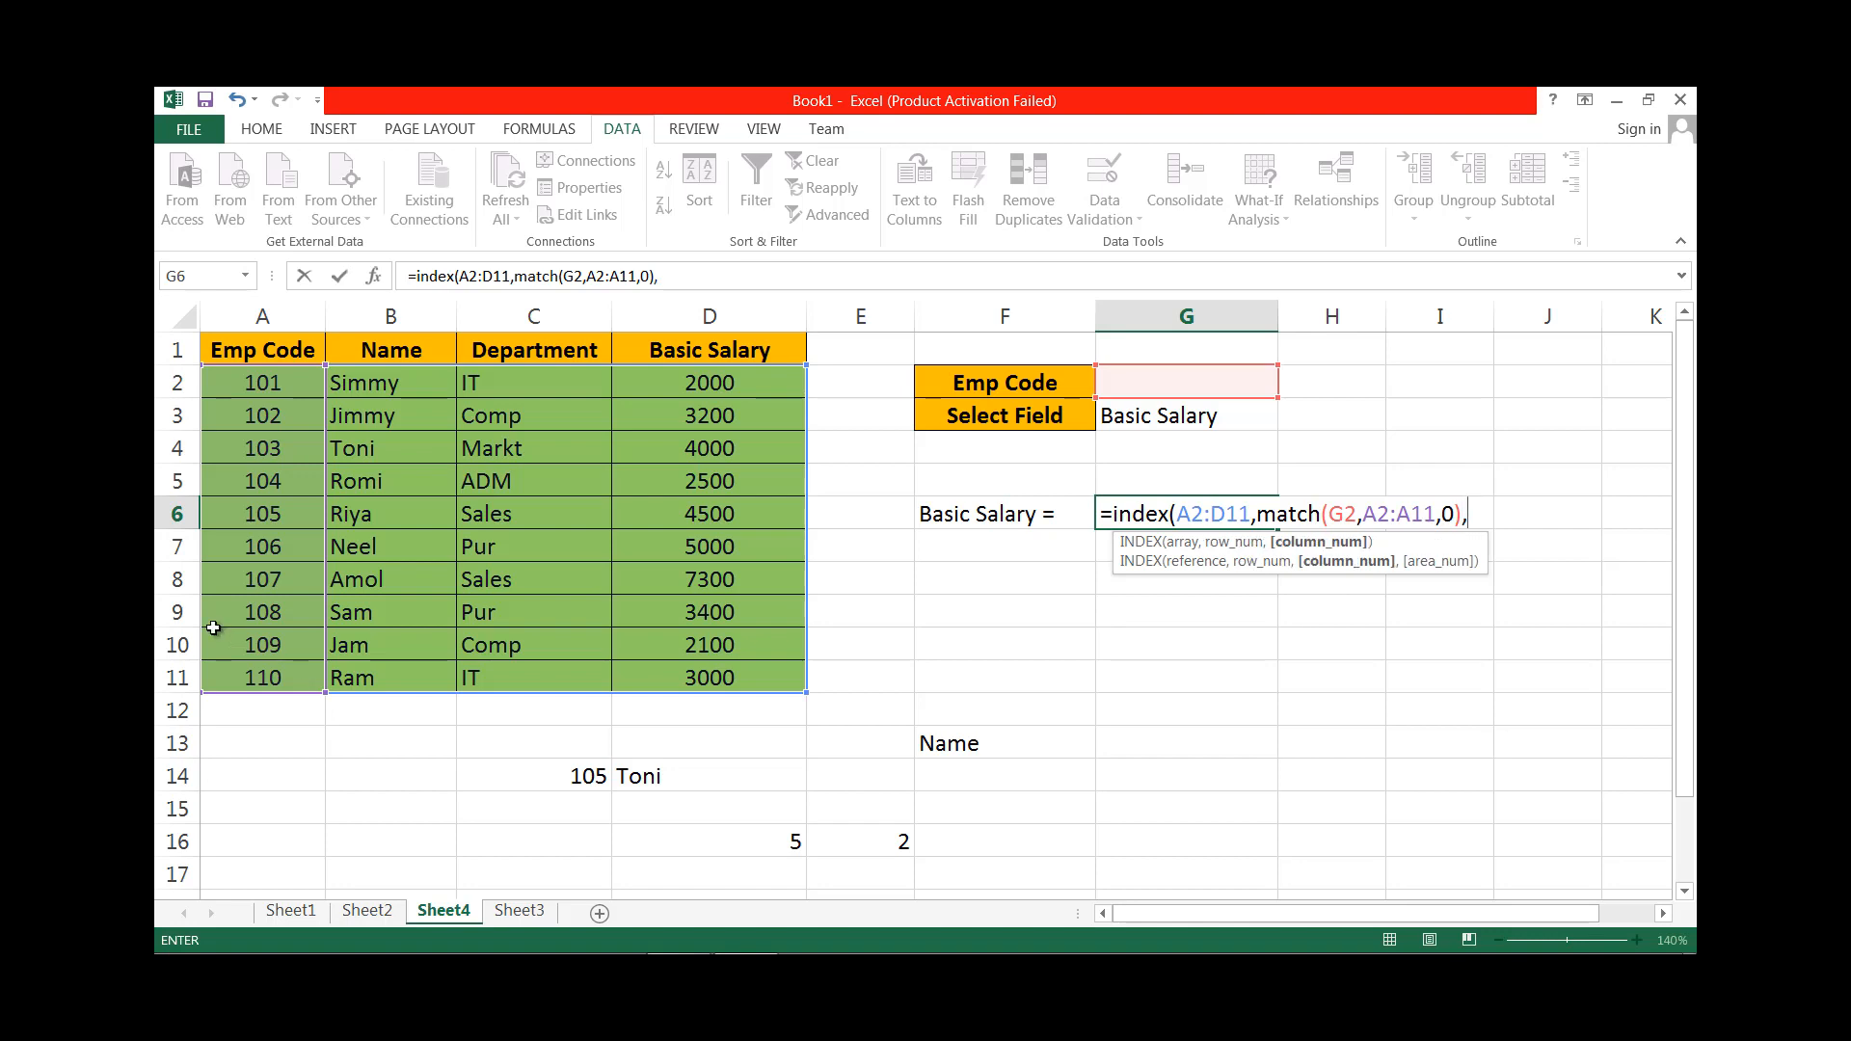
pyautogui.write('matc')
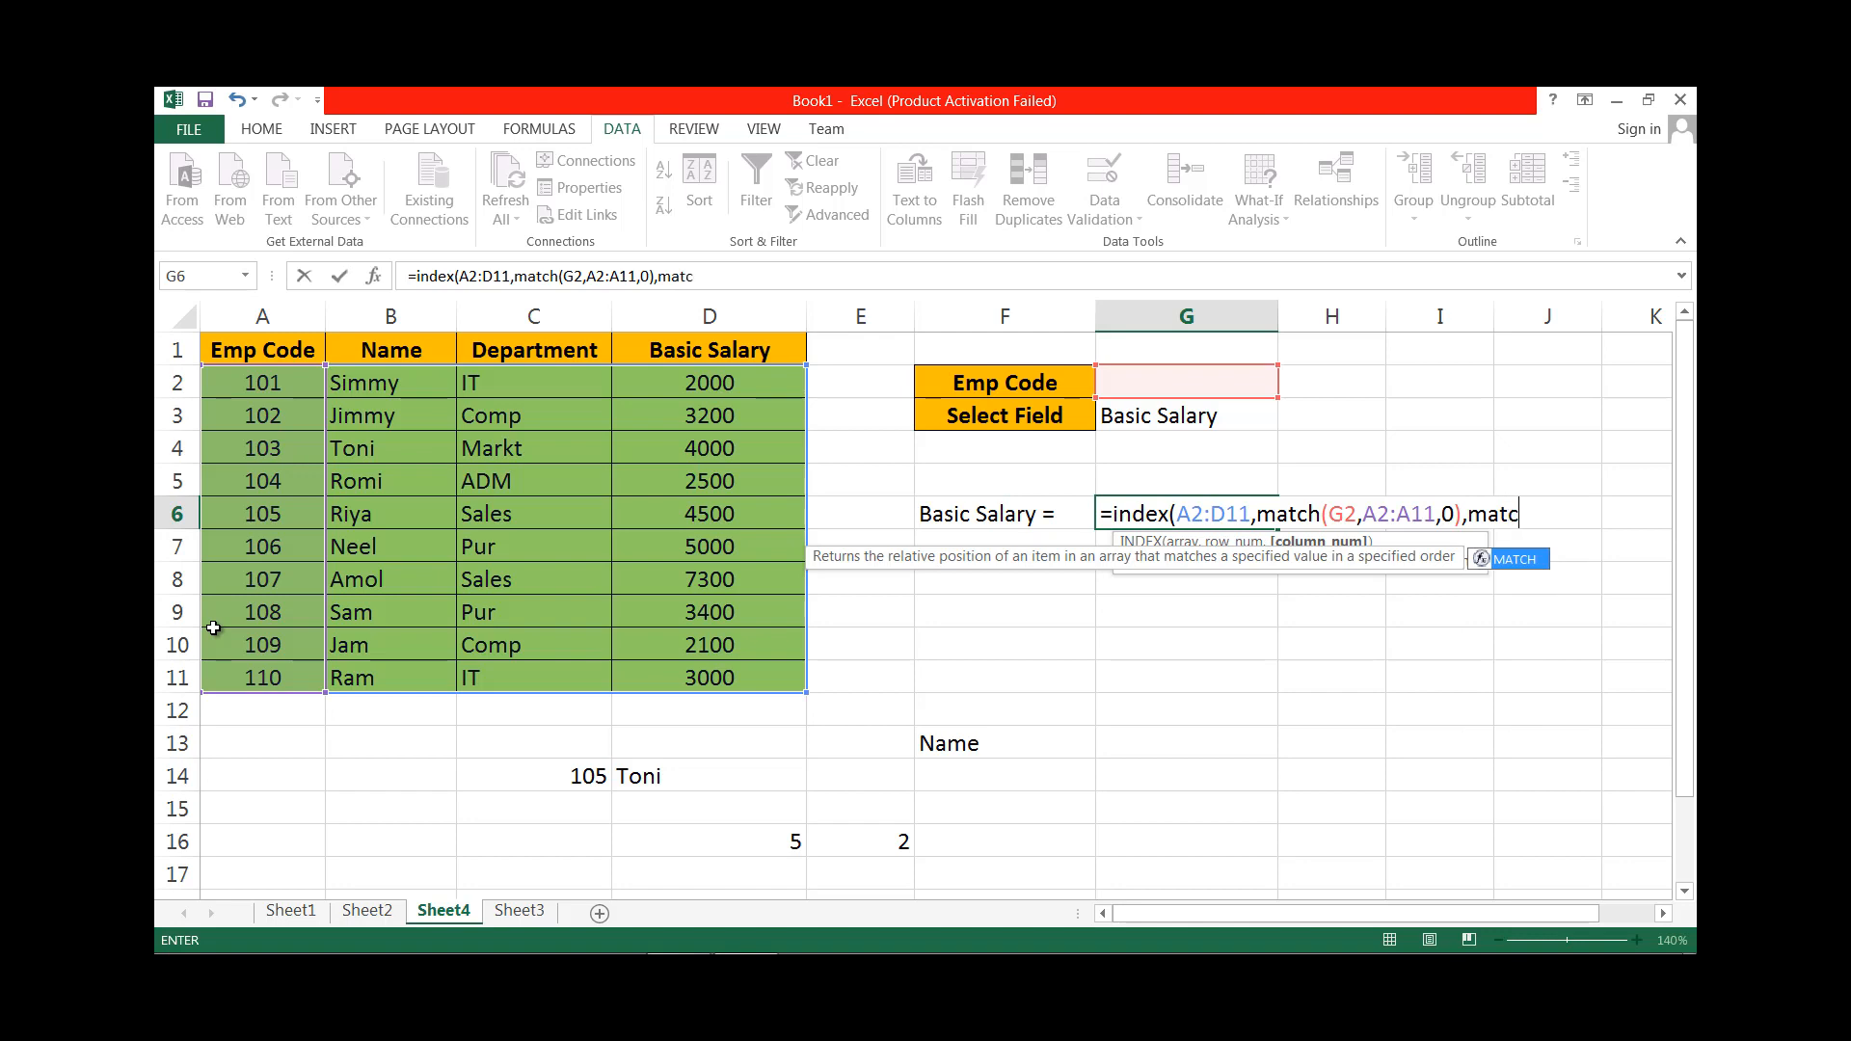
pyautogui.write('h(')
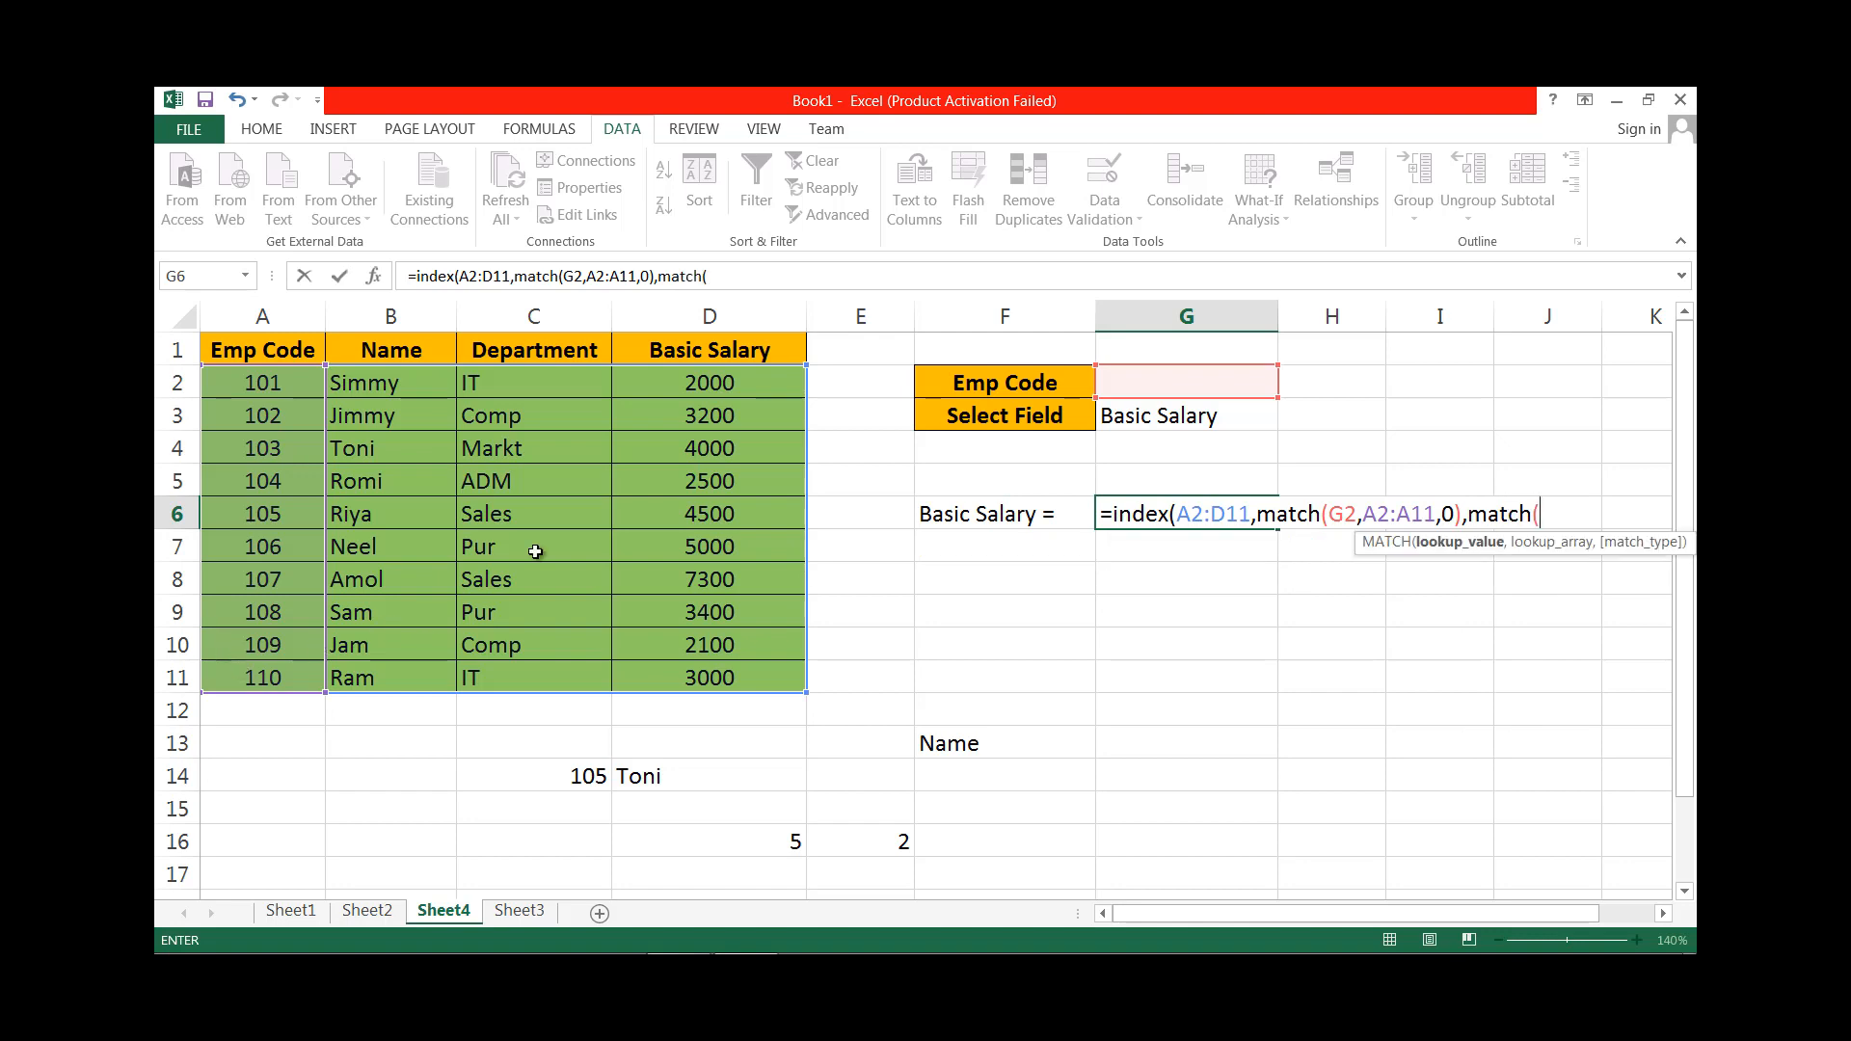
pyautogui.click(1237, 429)
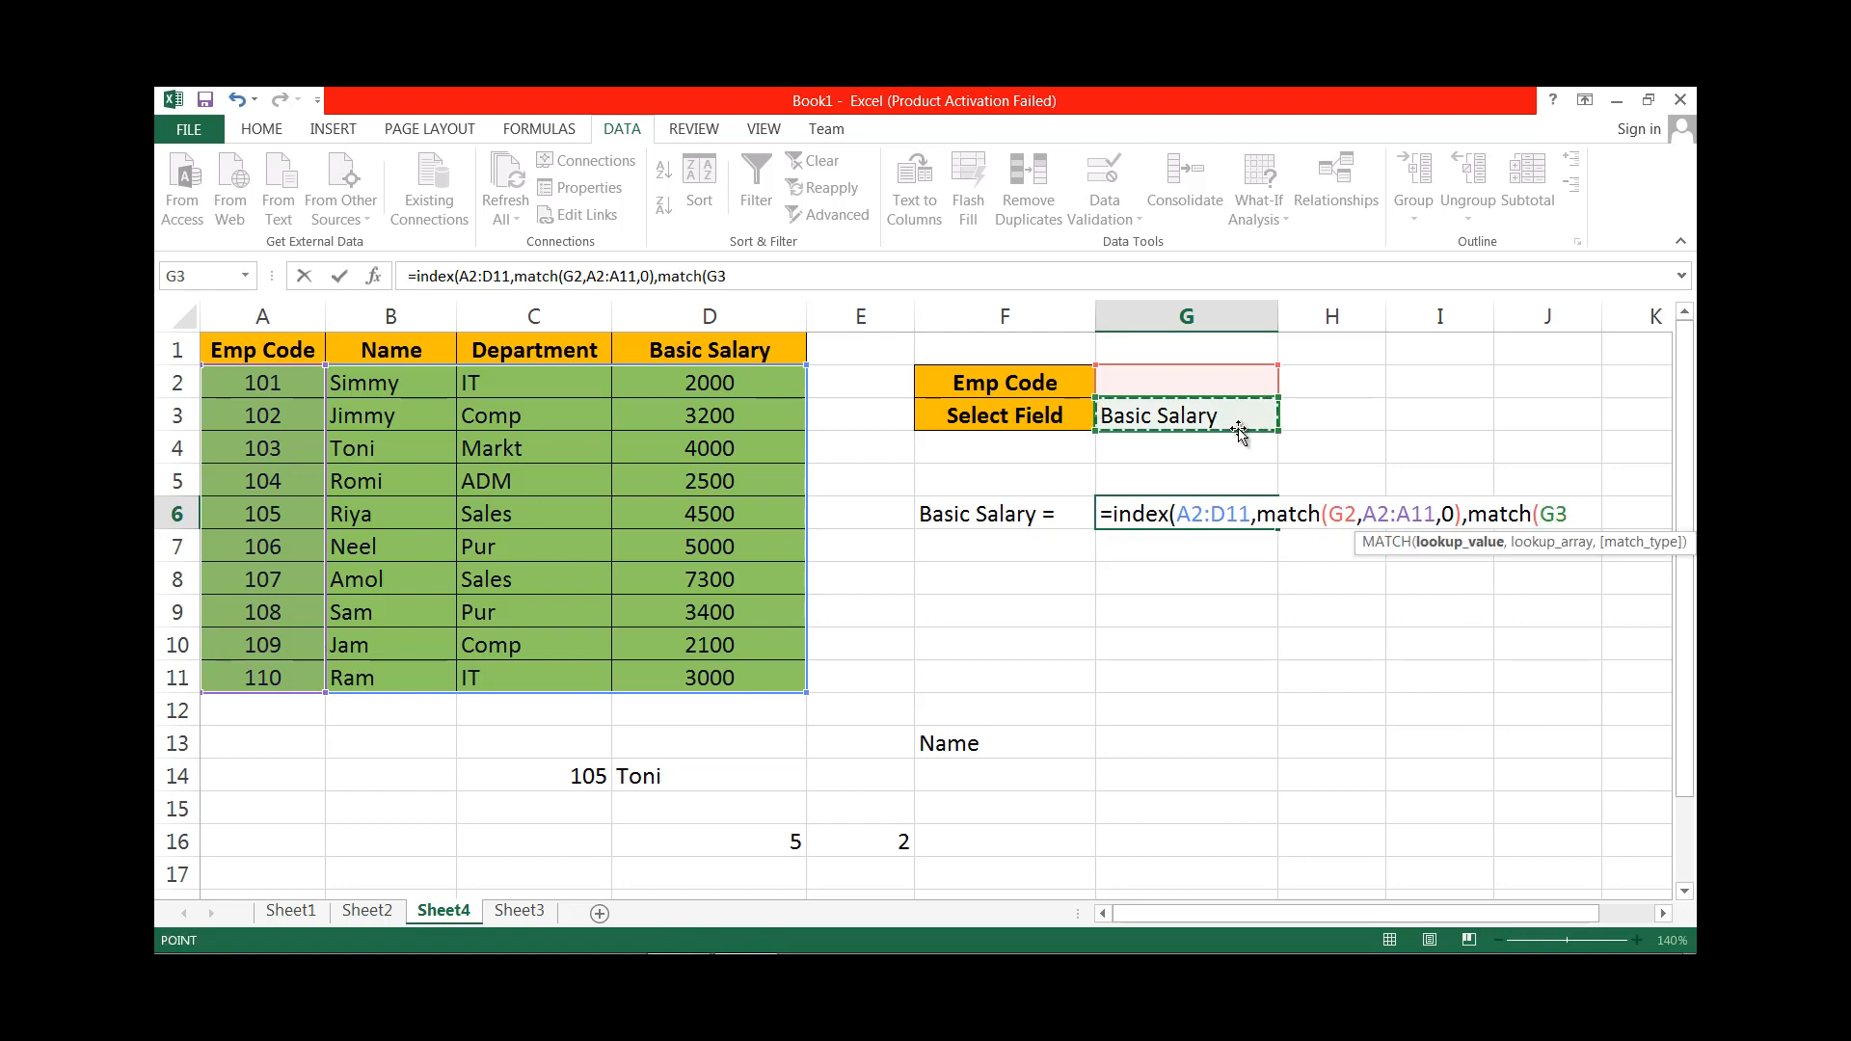
pyautogui.write(',')
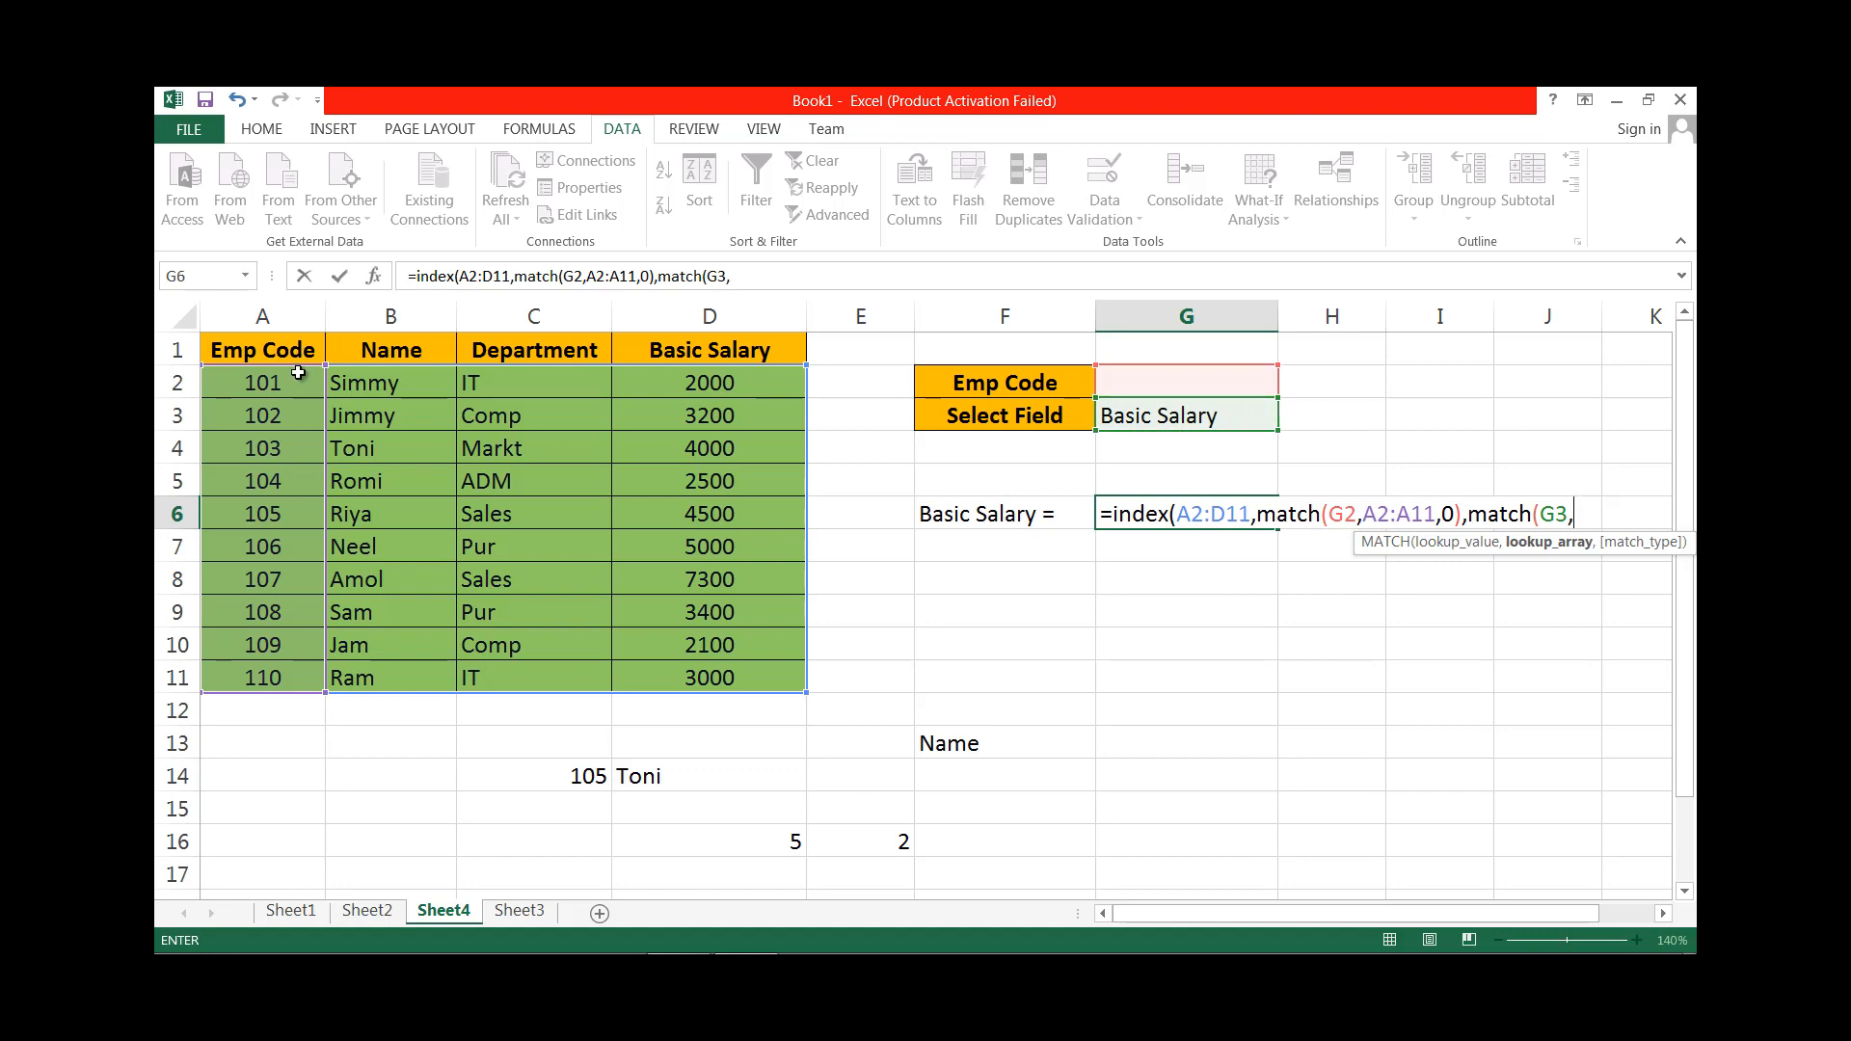
pyautogui.moveTo(381, 352); pyautogui.dragTo(721, 347)
pyautogui.write(',0')
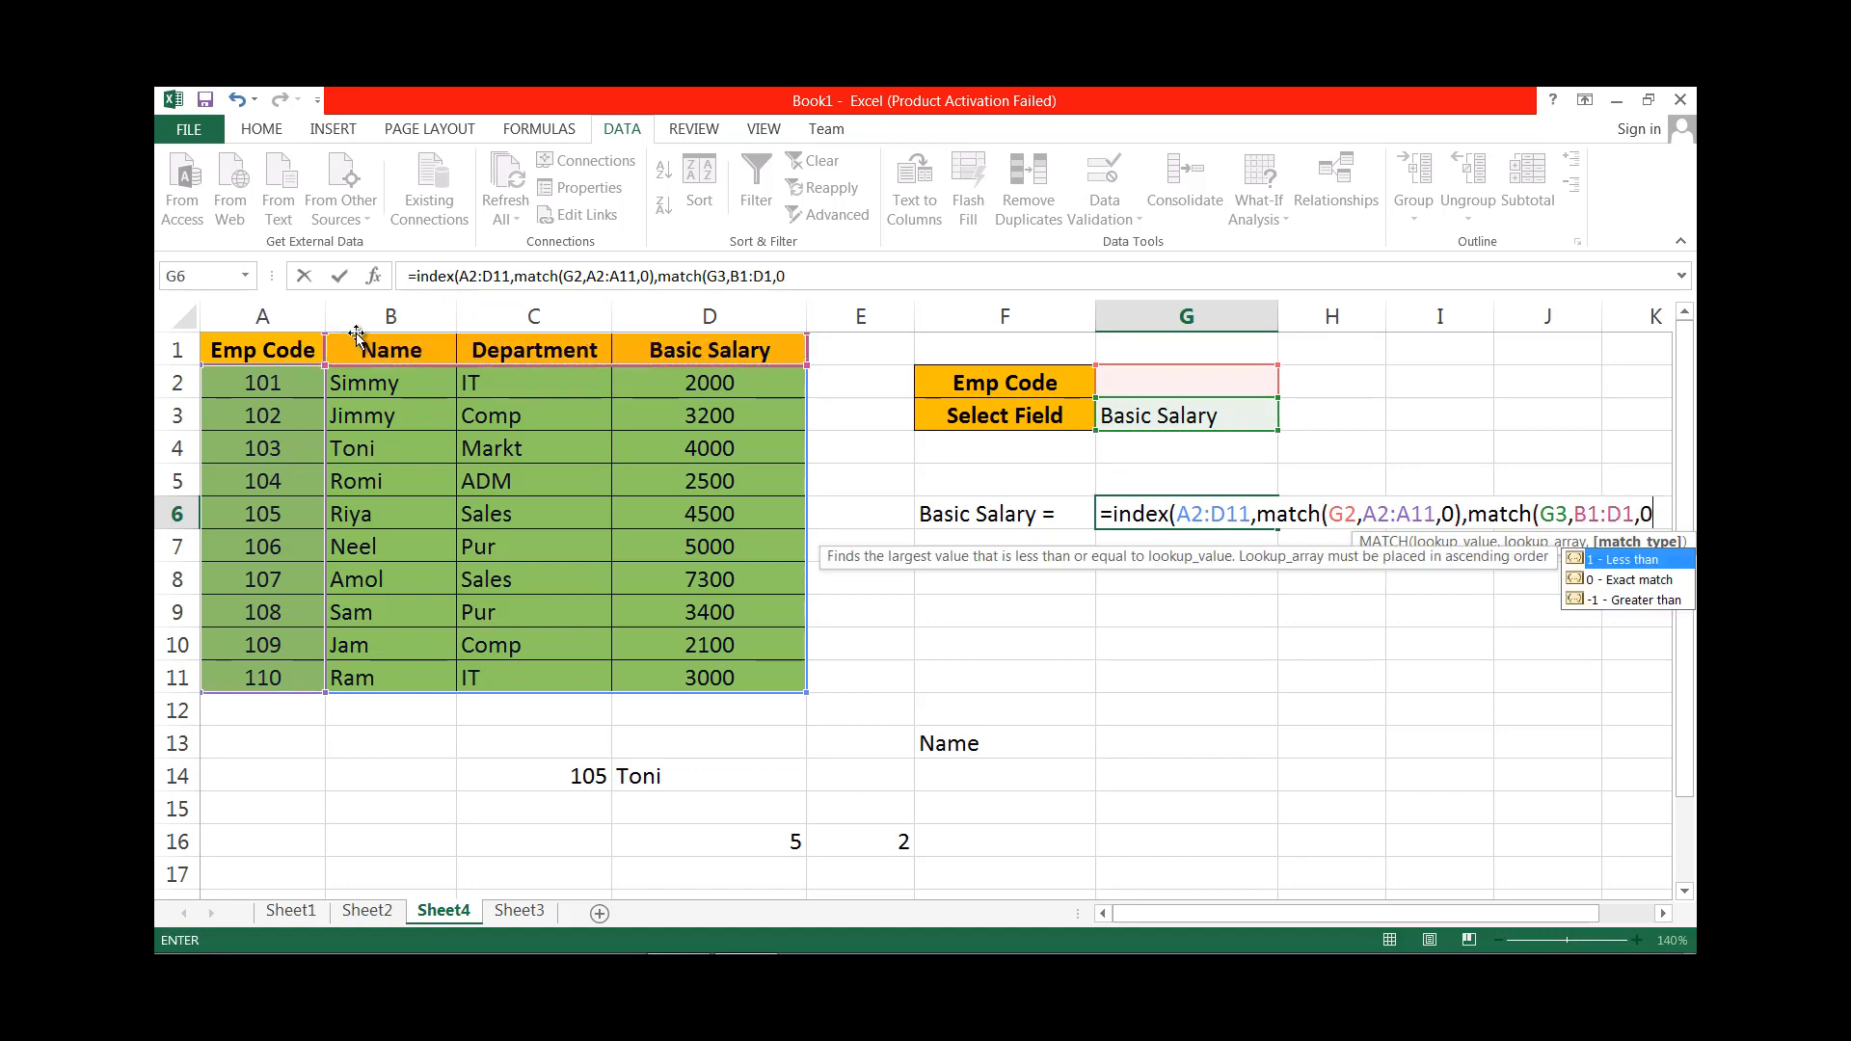
pyautogui.write(')')
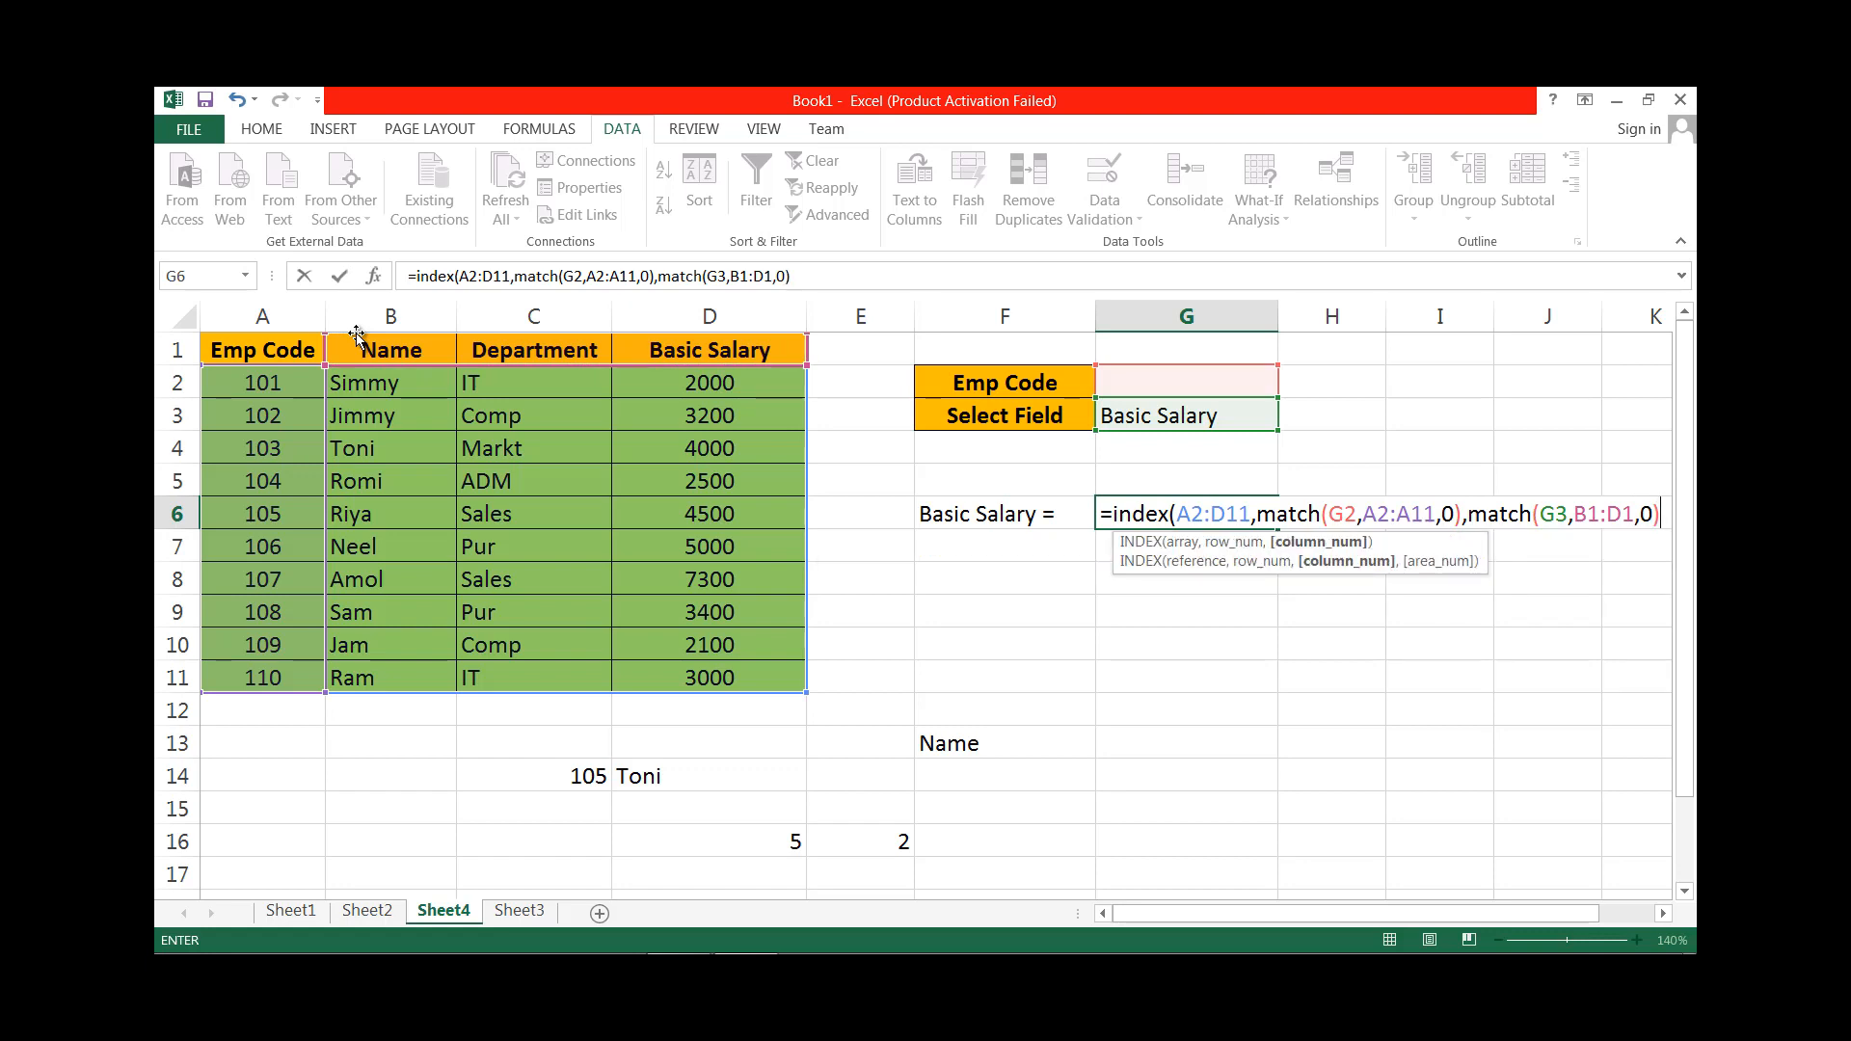
pyautogui.press('Return')
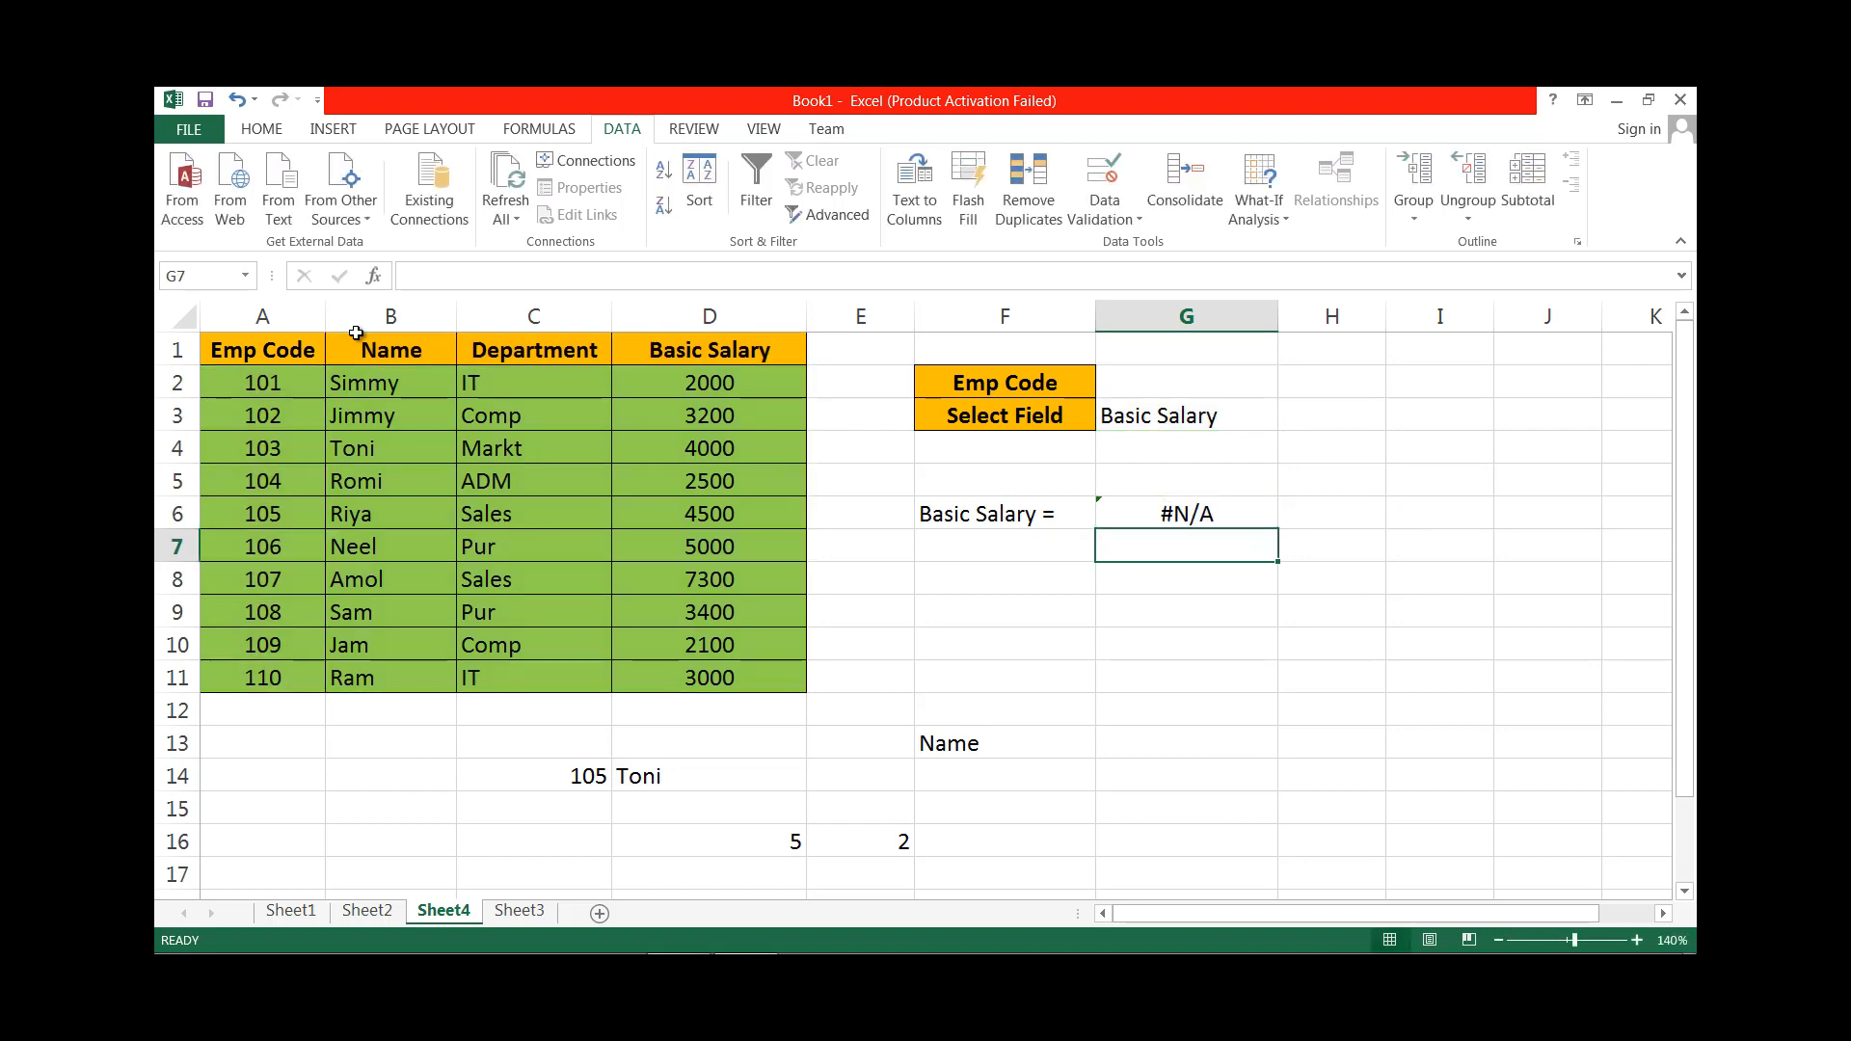
# Choose employee code 103 from the dropdown in G2 to test the INDEX formula.
pyautogui.click(1137, 521)
pyautogui.click(1219, 376)
pyautogui.click(1284, 385)
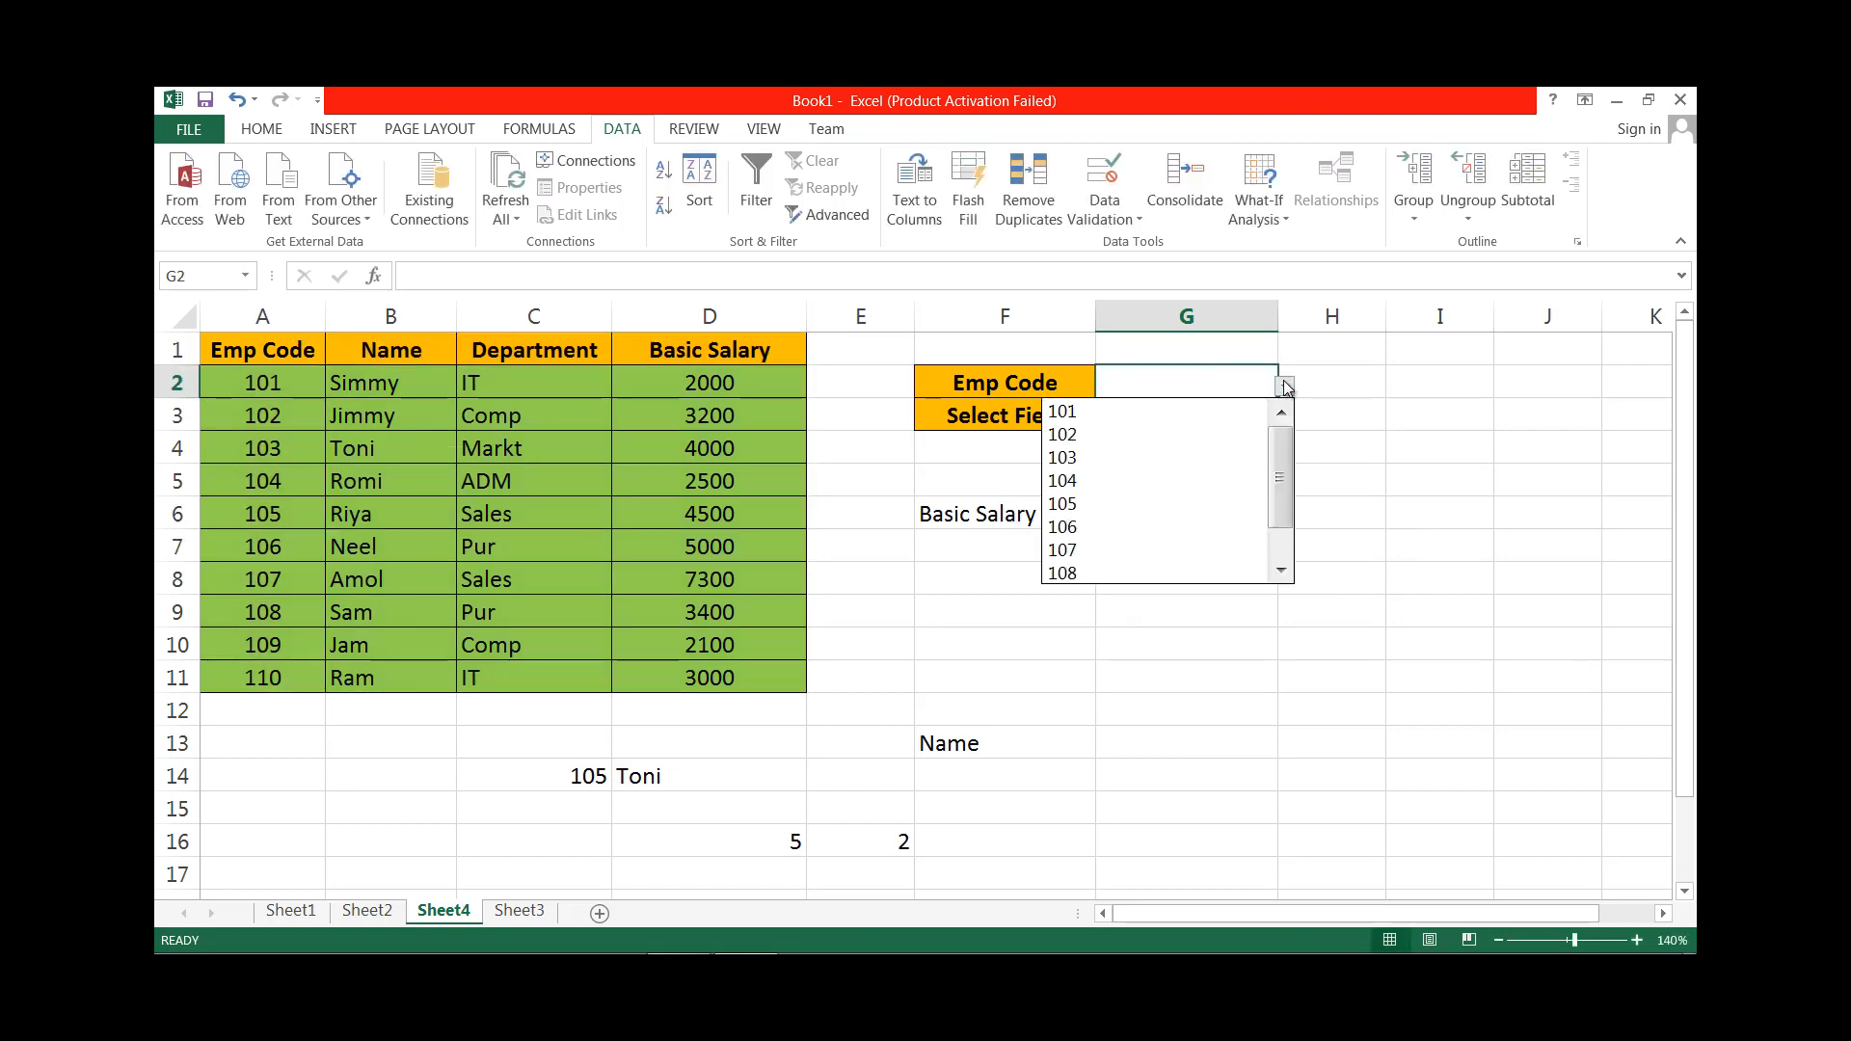
pyautogui.click(1160, 461)
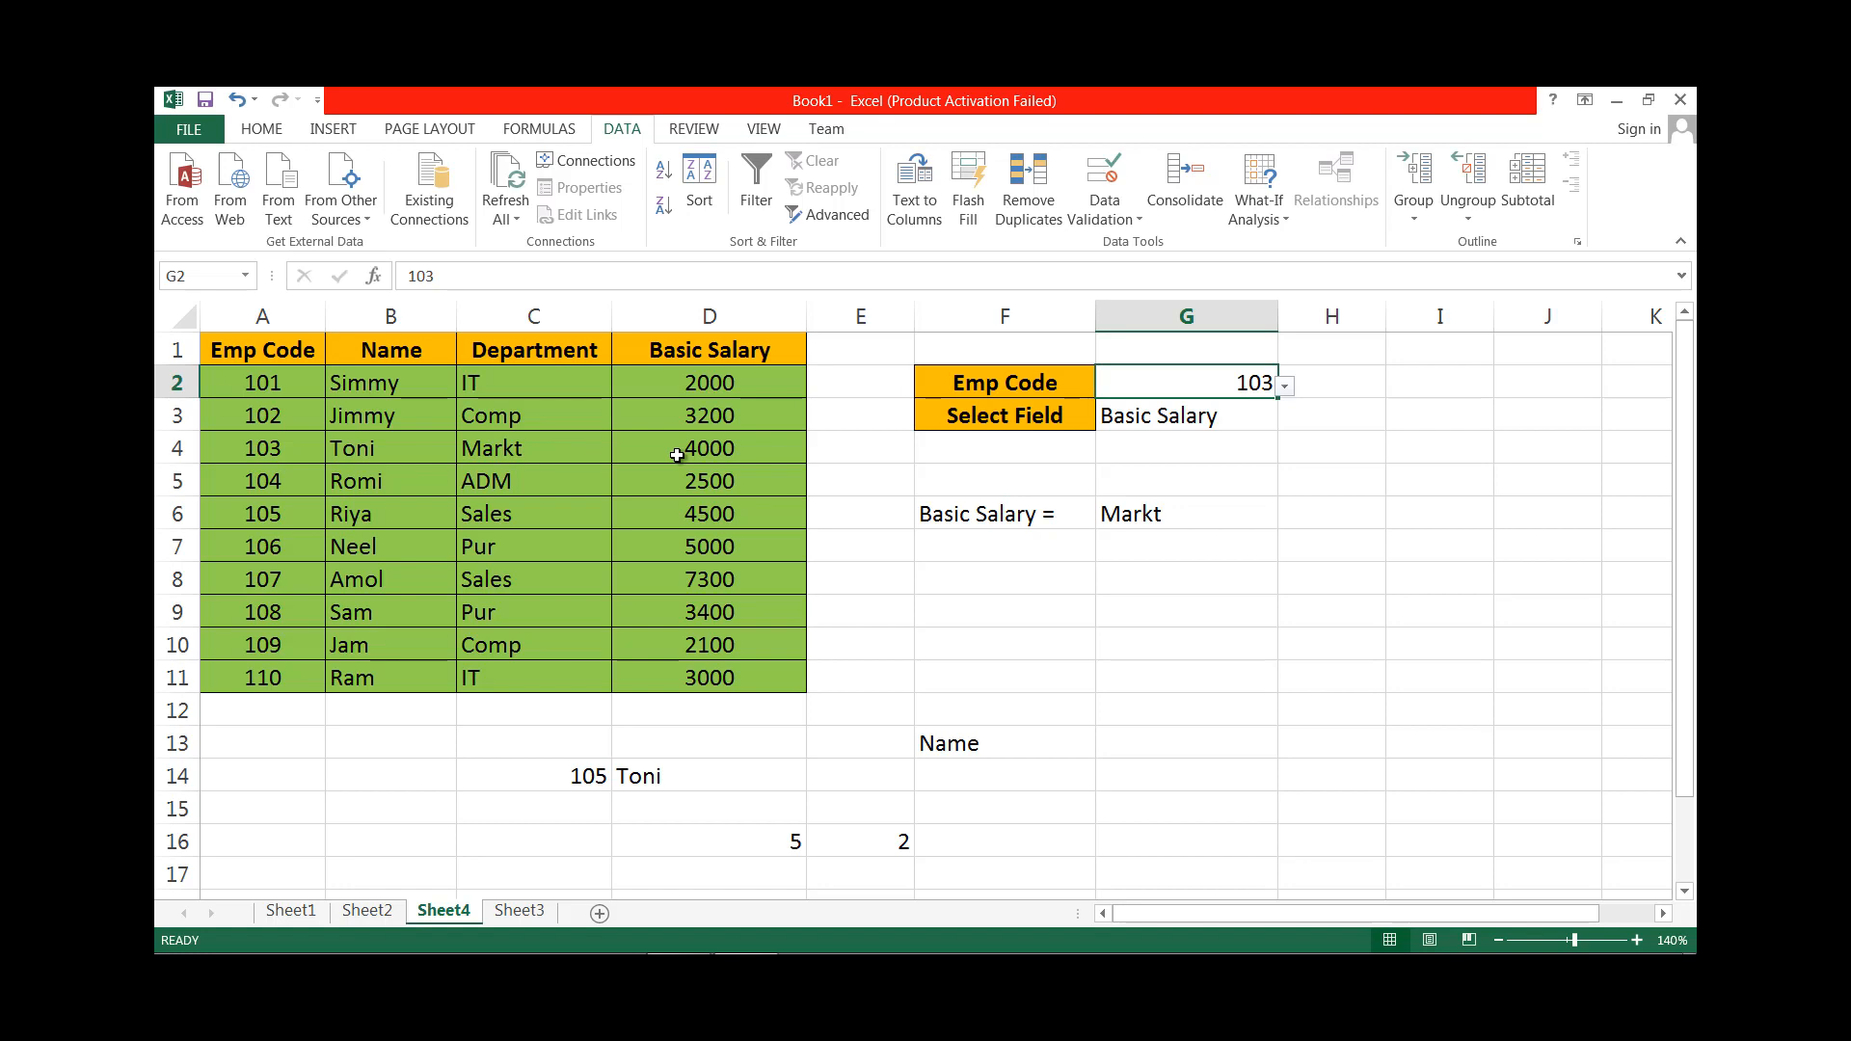
# Change the lookup array of the second MATCH in the G6 formula to the header range A1:D1.
pyautogui.doubleClick(1154, 518)
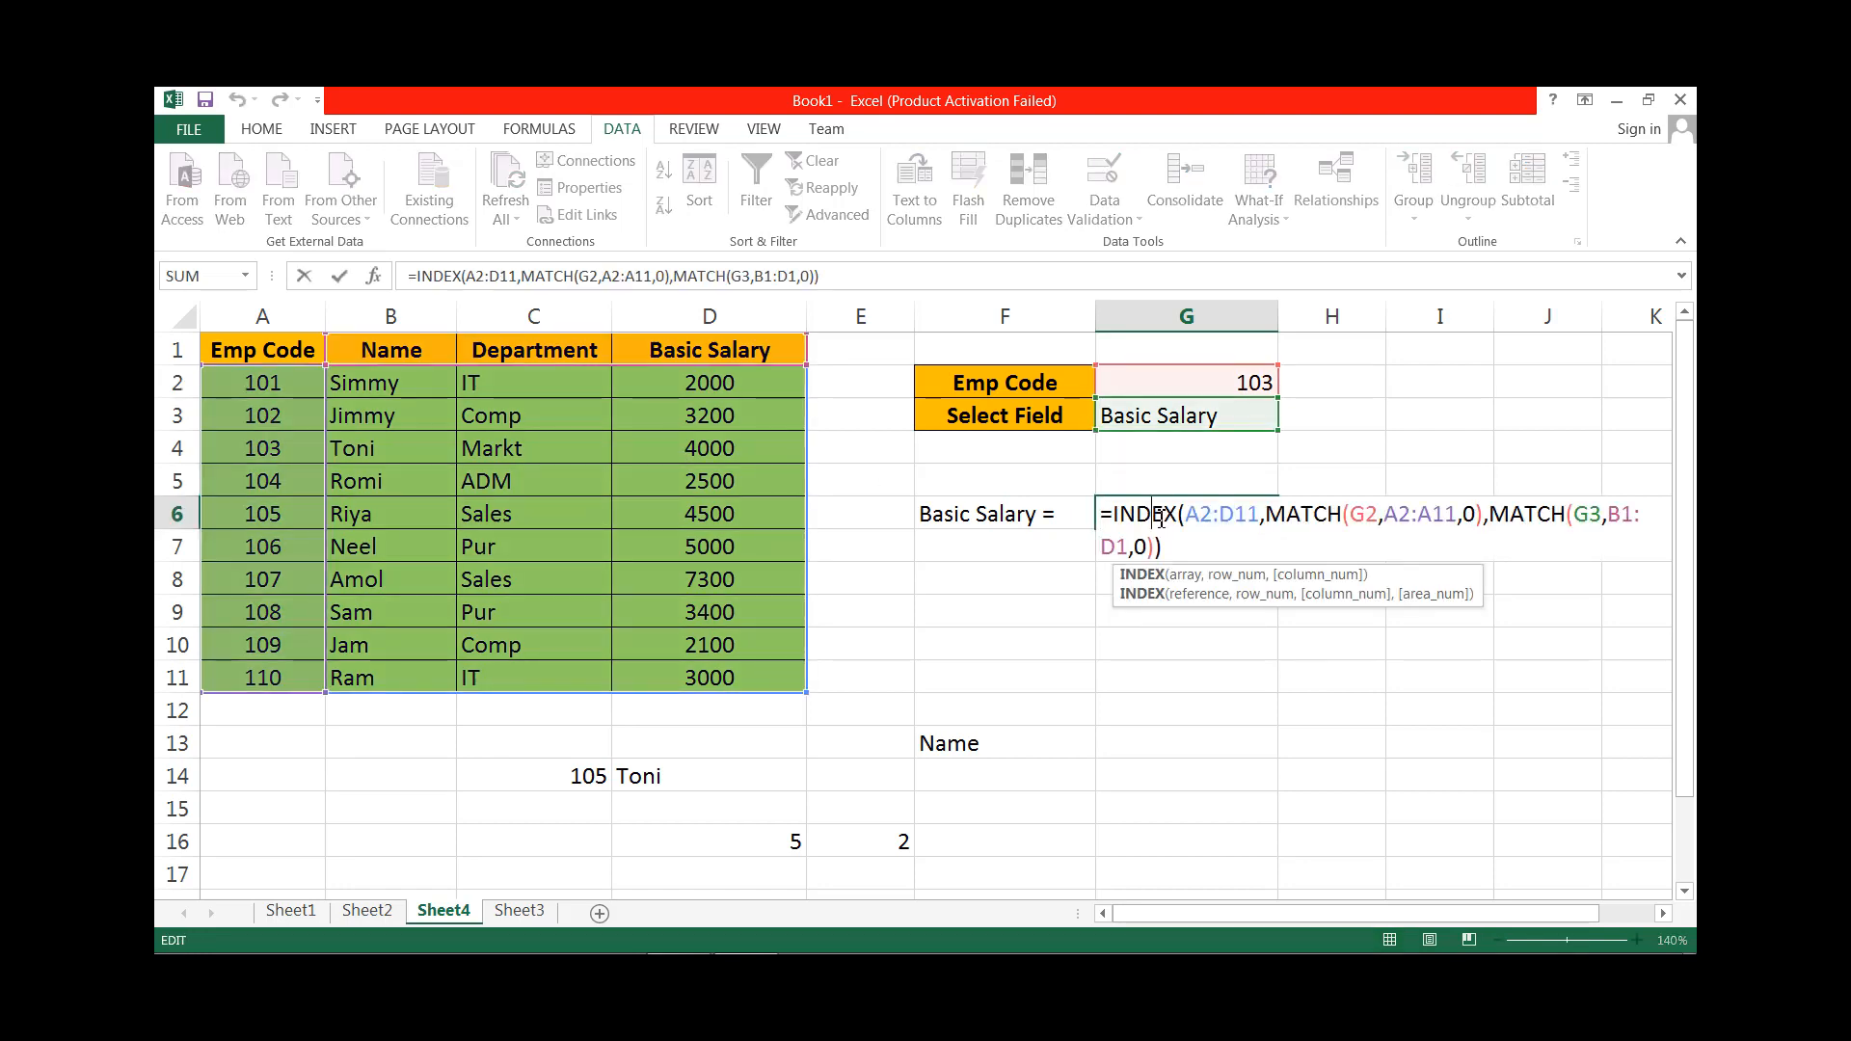
pyautogui.click(1614, 521)
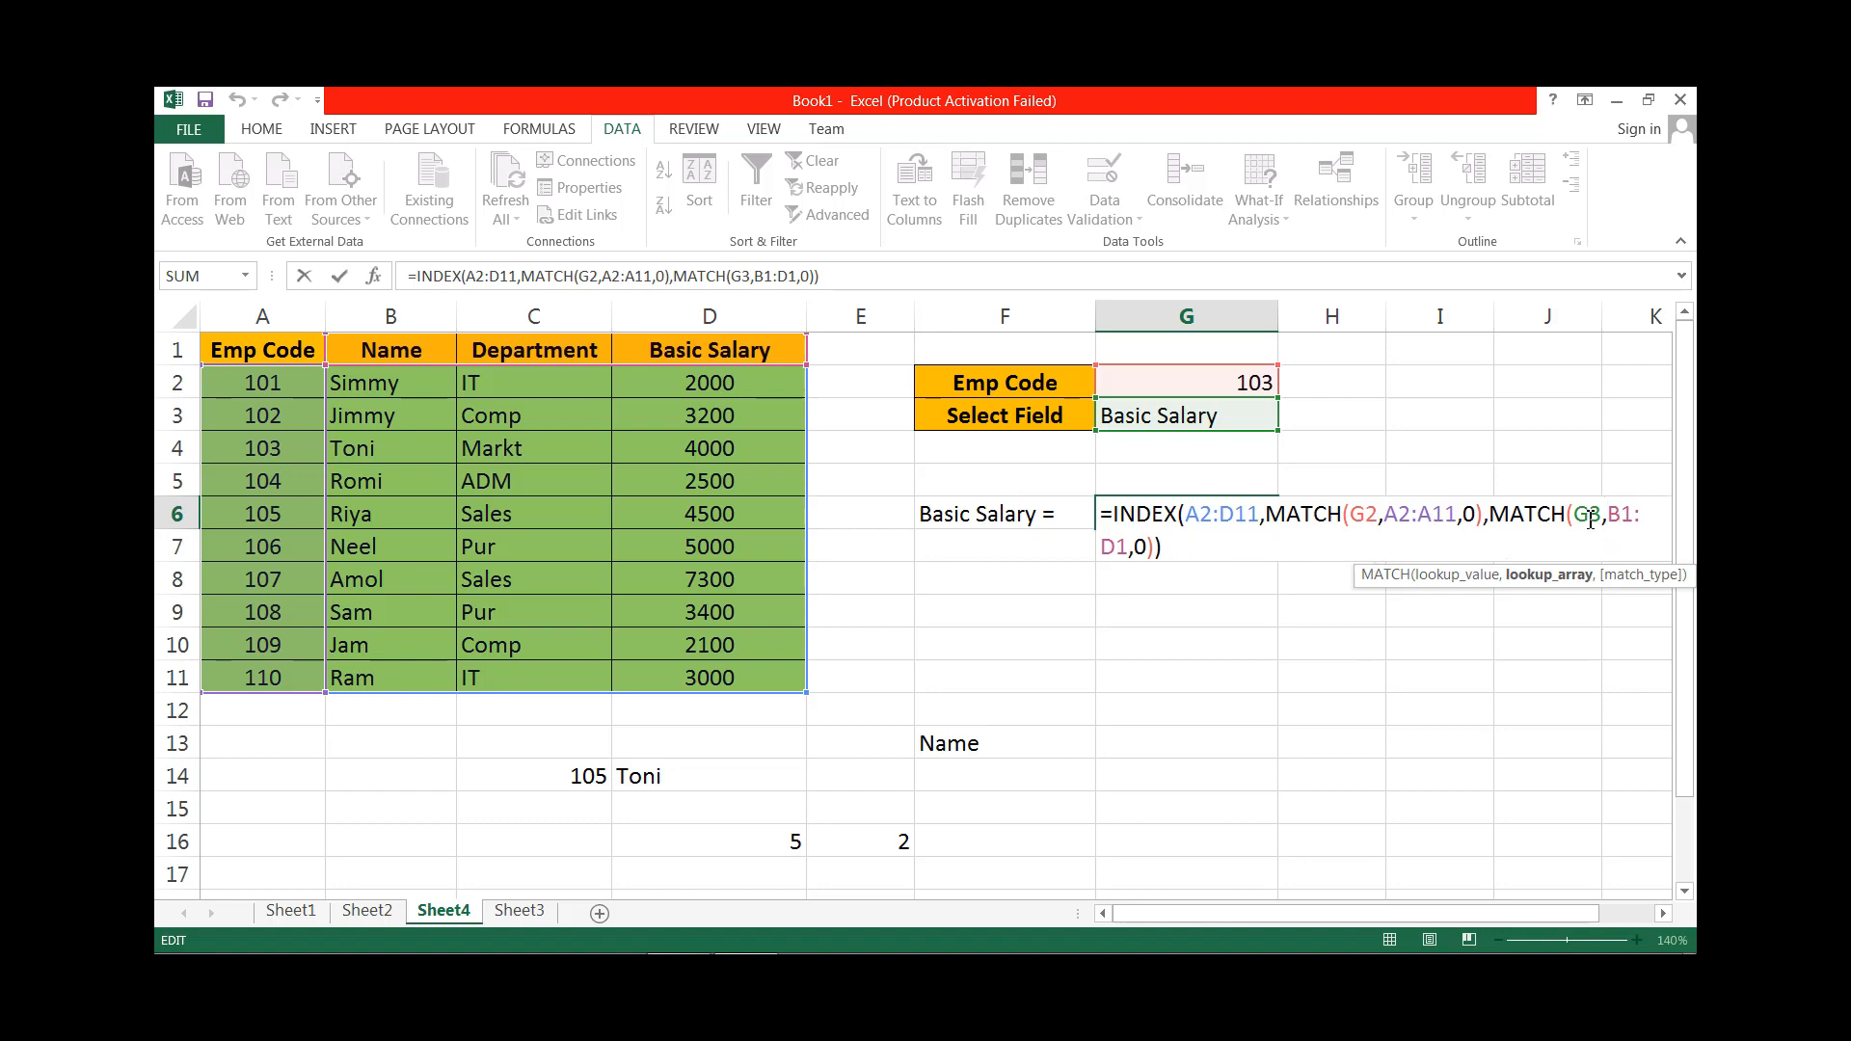
pyautogui.moveTo(1606, 516); pyautogui.dragTo(1129, 558)
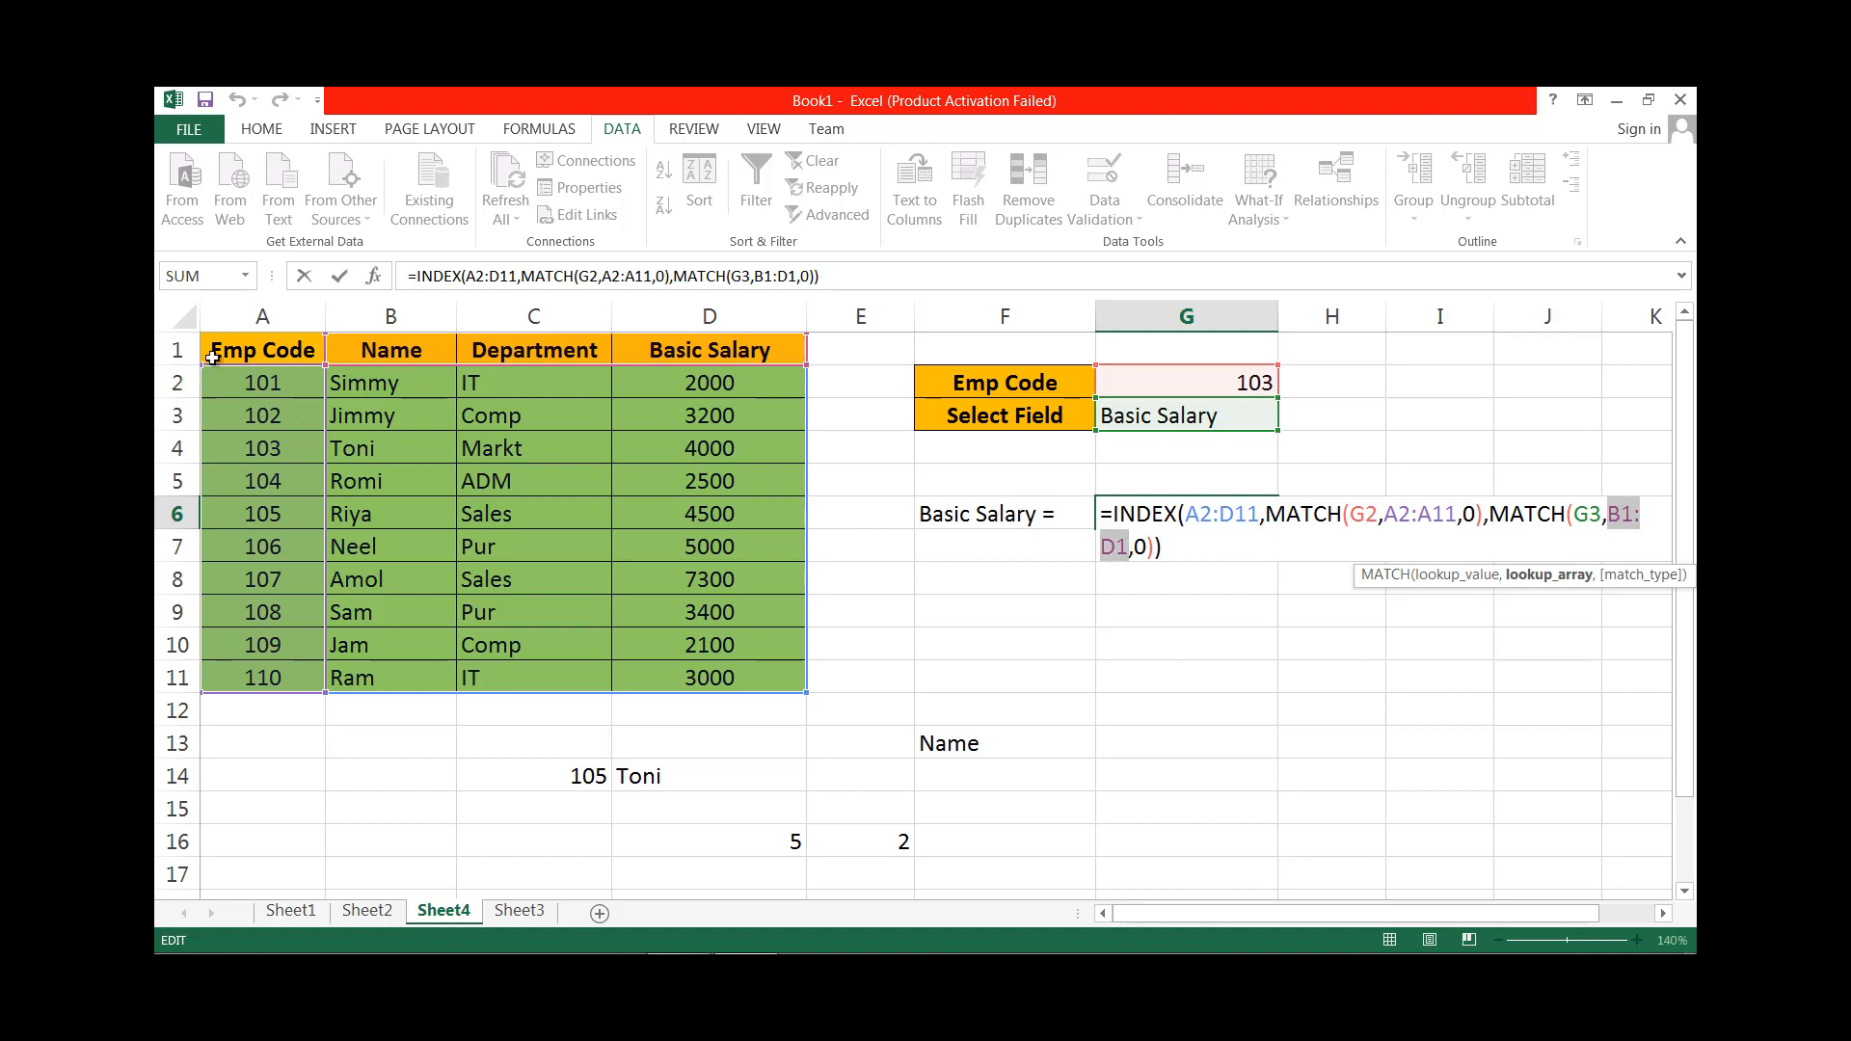
pyautogui.moveTo(212, 357); pyautogui.dragTo(706, 339)
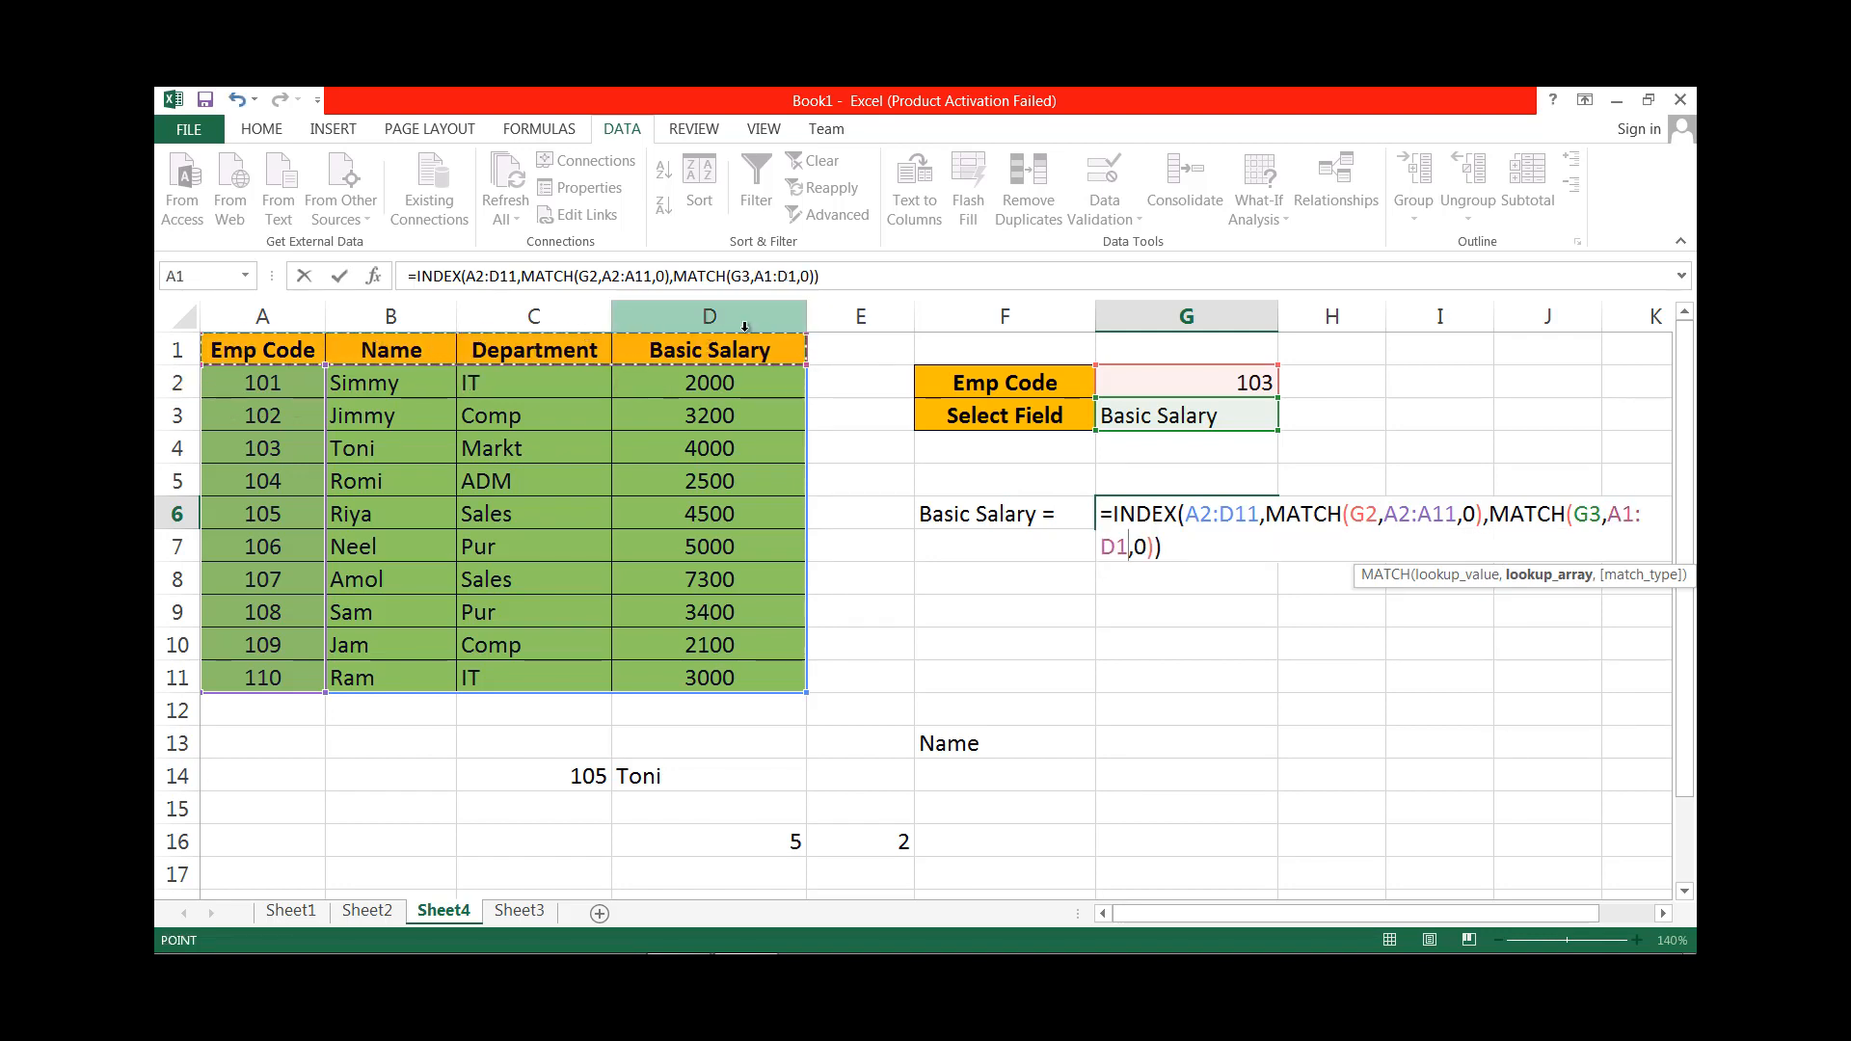
pyautogui.hotkey('ctrl', 'Return')
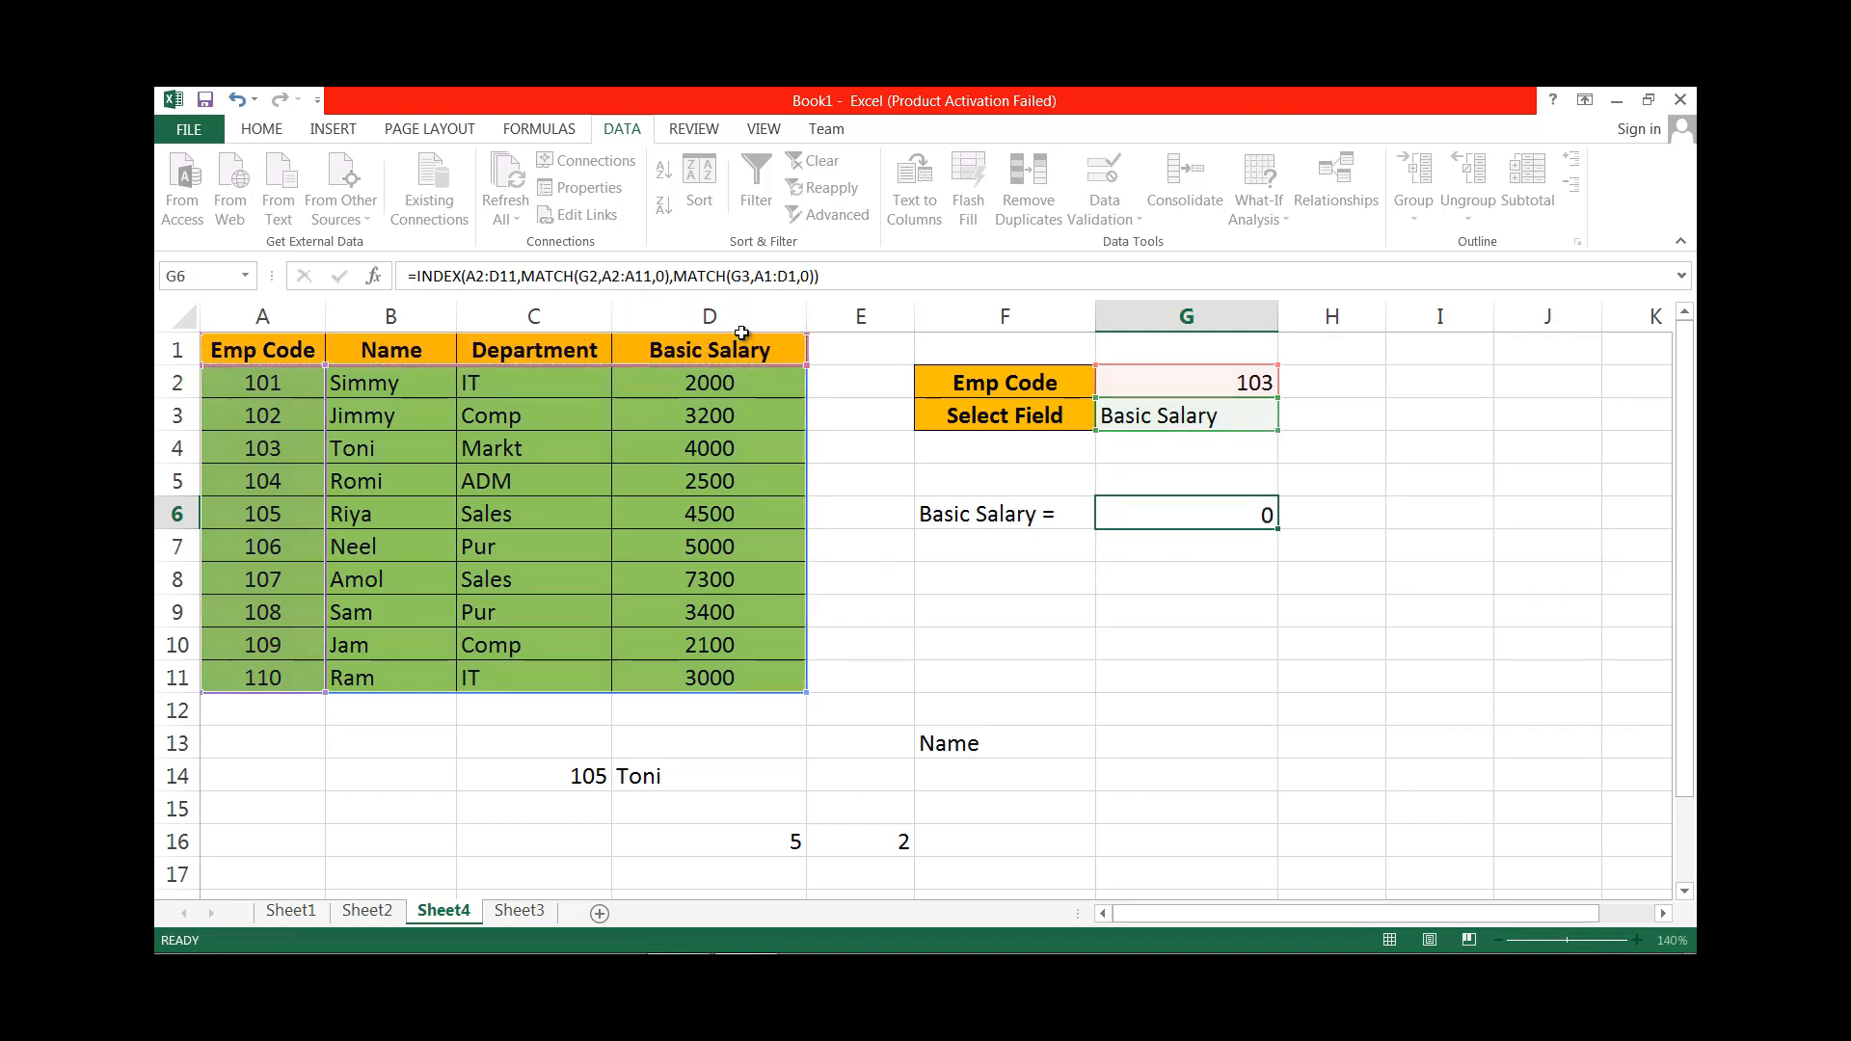
pyautogui.click(1171, 523)
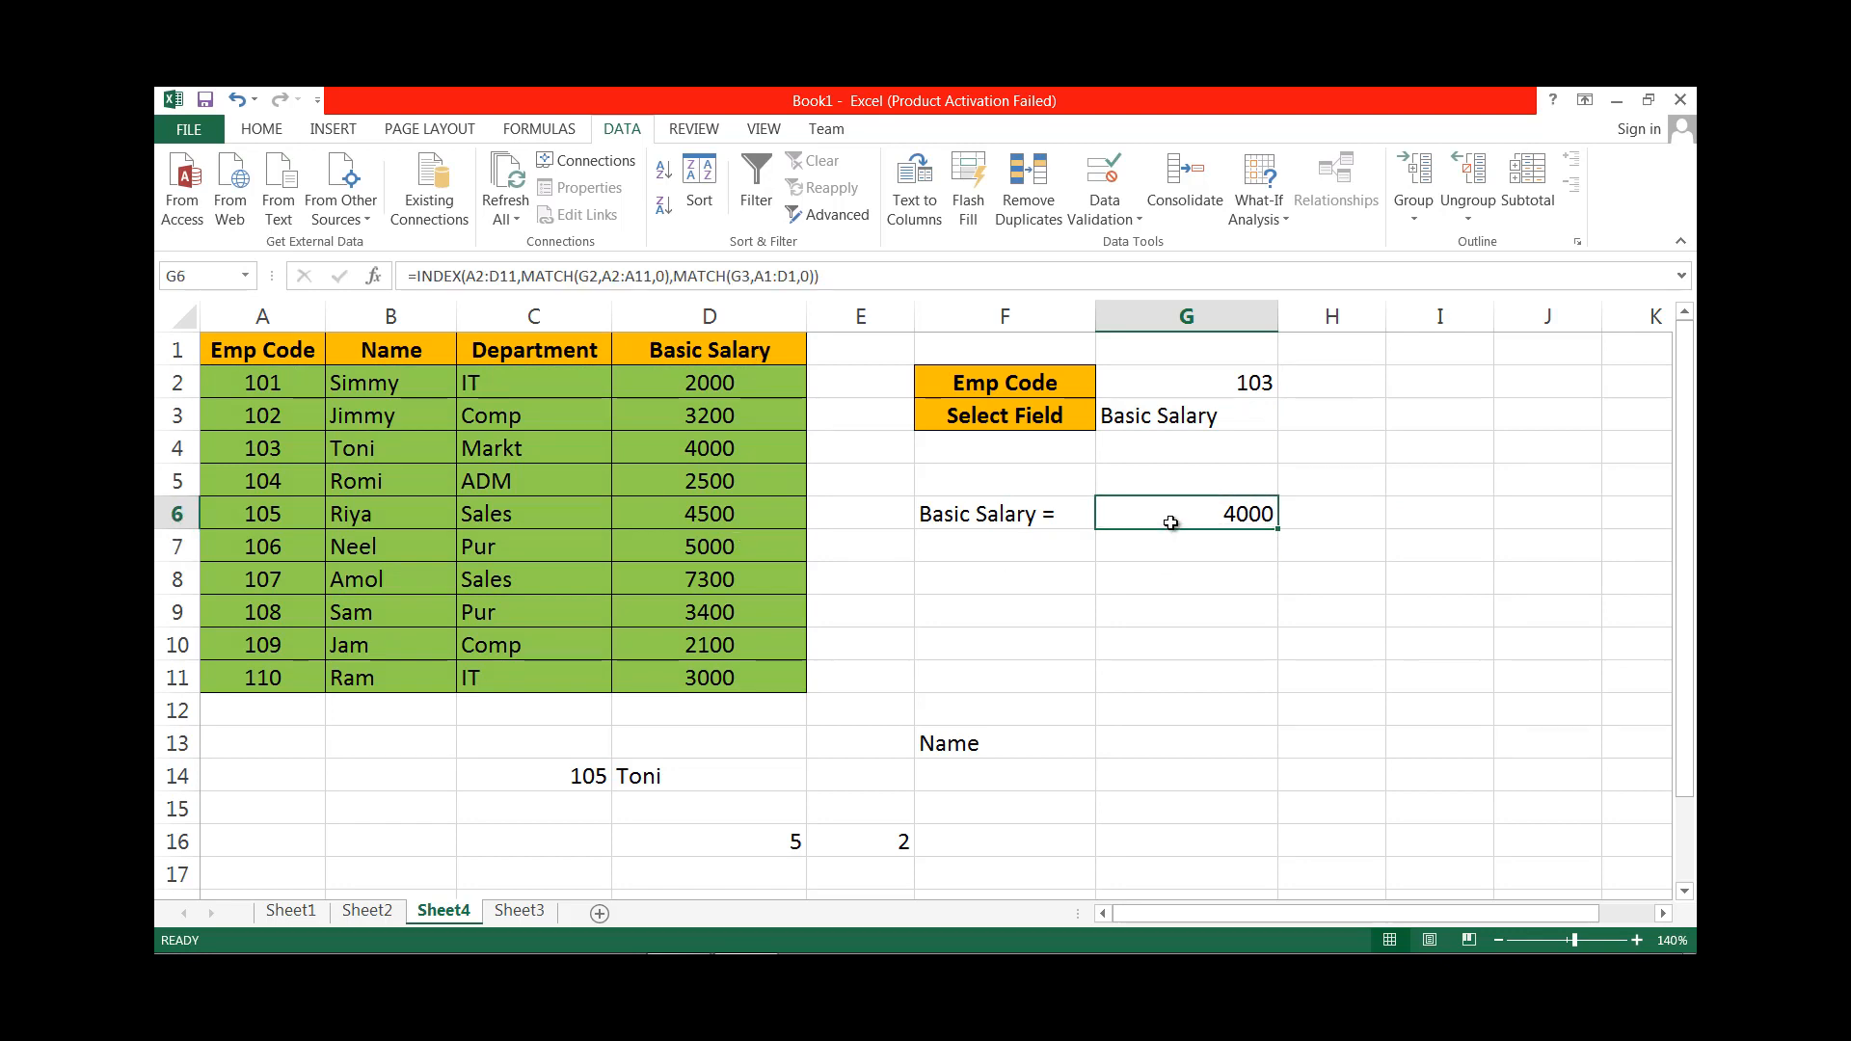
# Test the corrected lookup by choosing Name and finally Department from the field dropdown in G3.
pyautogui.click(1254, 421)
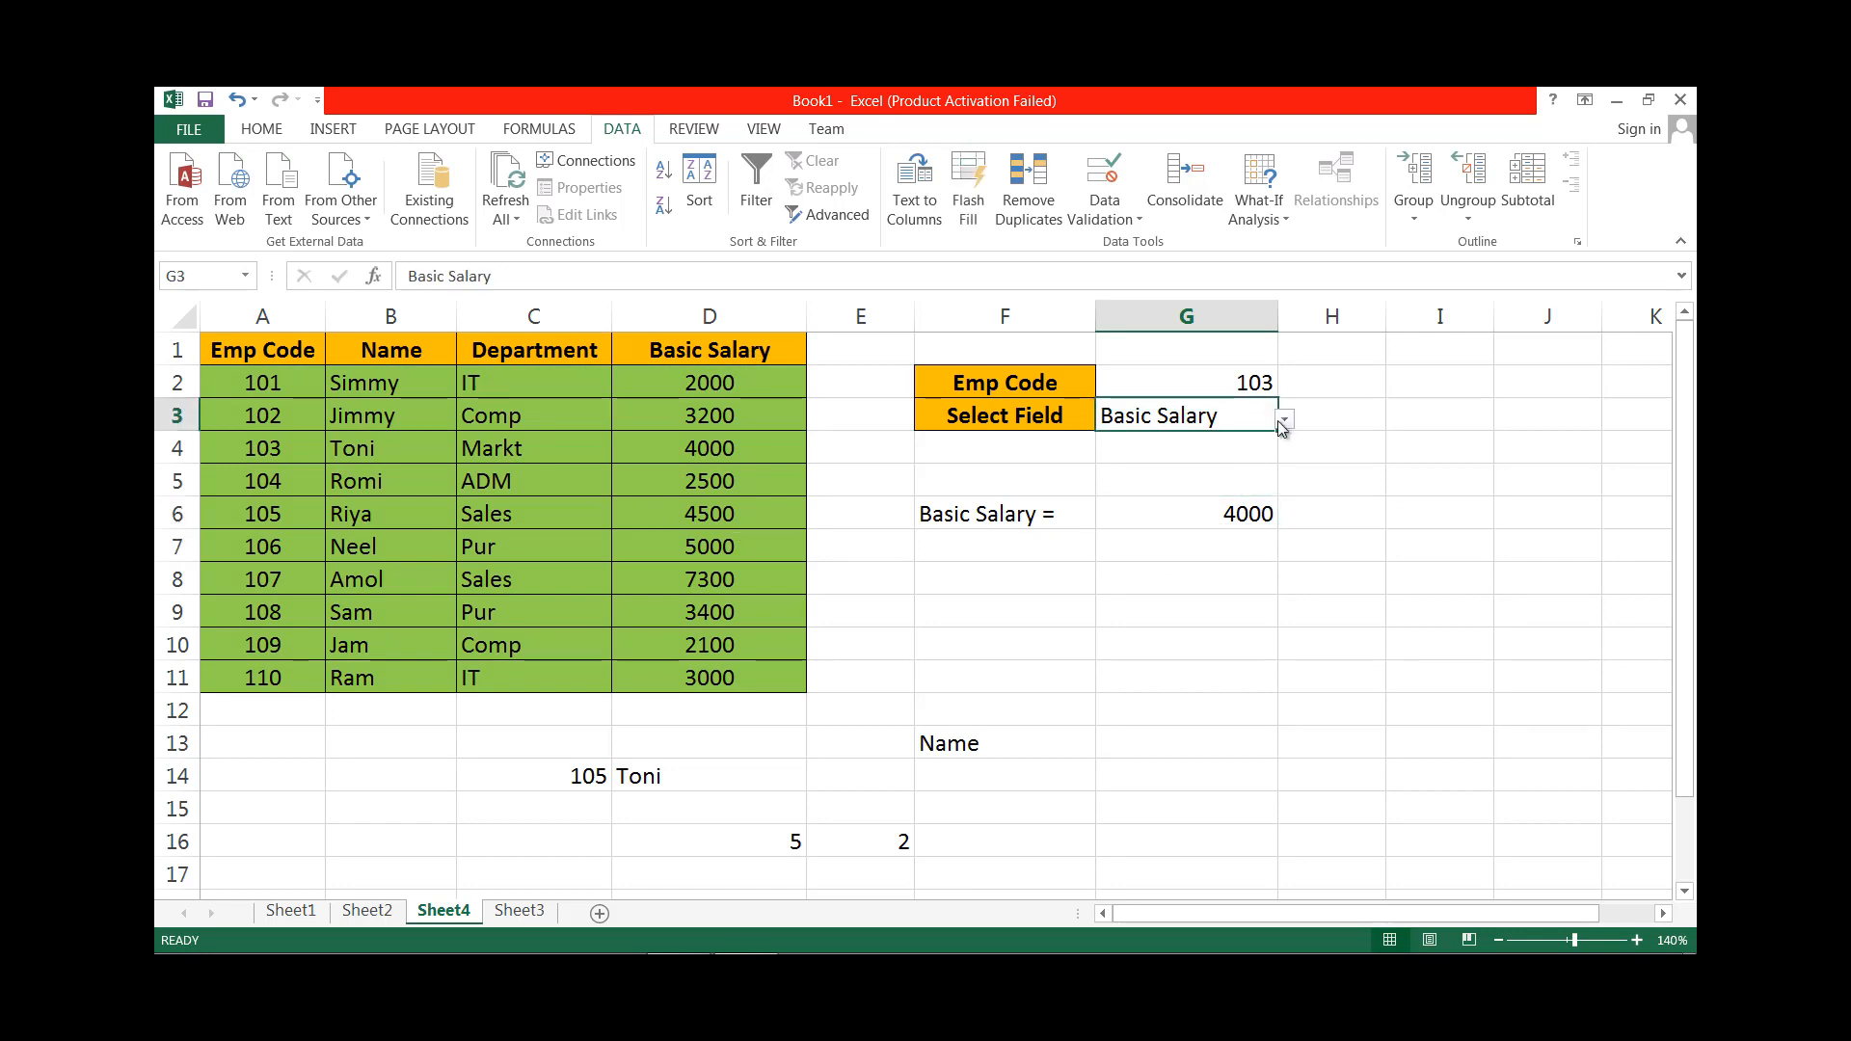
pyautogui.click(1283, 421)
pyautogui.click(1234, 437)
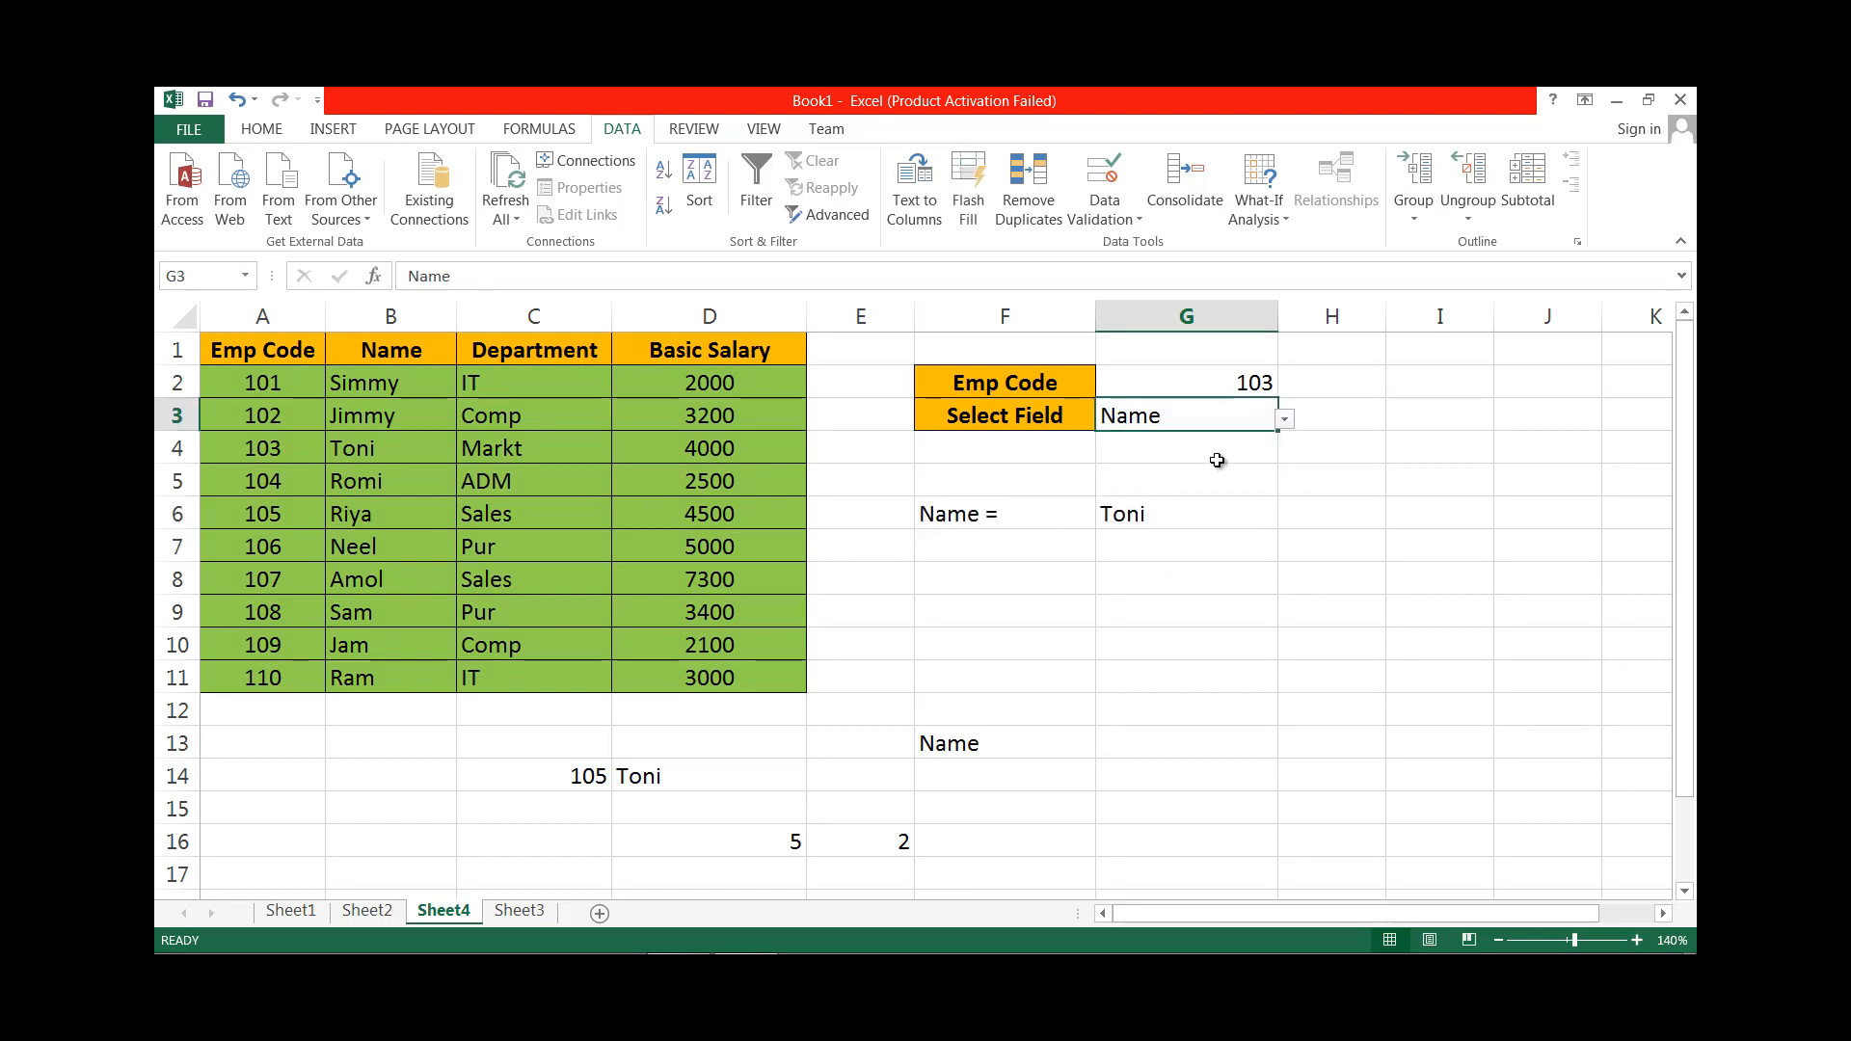
pyautogui.click(1284, 420)
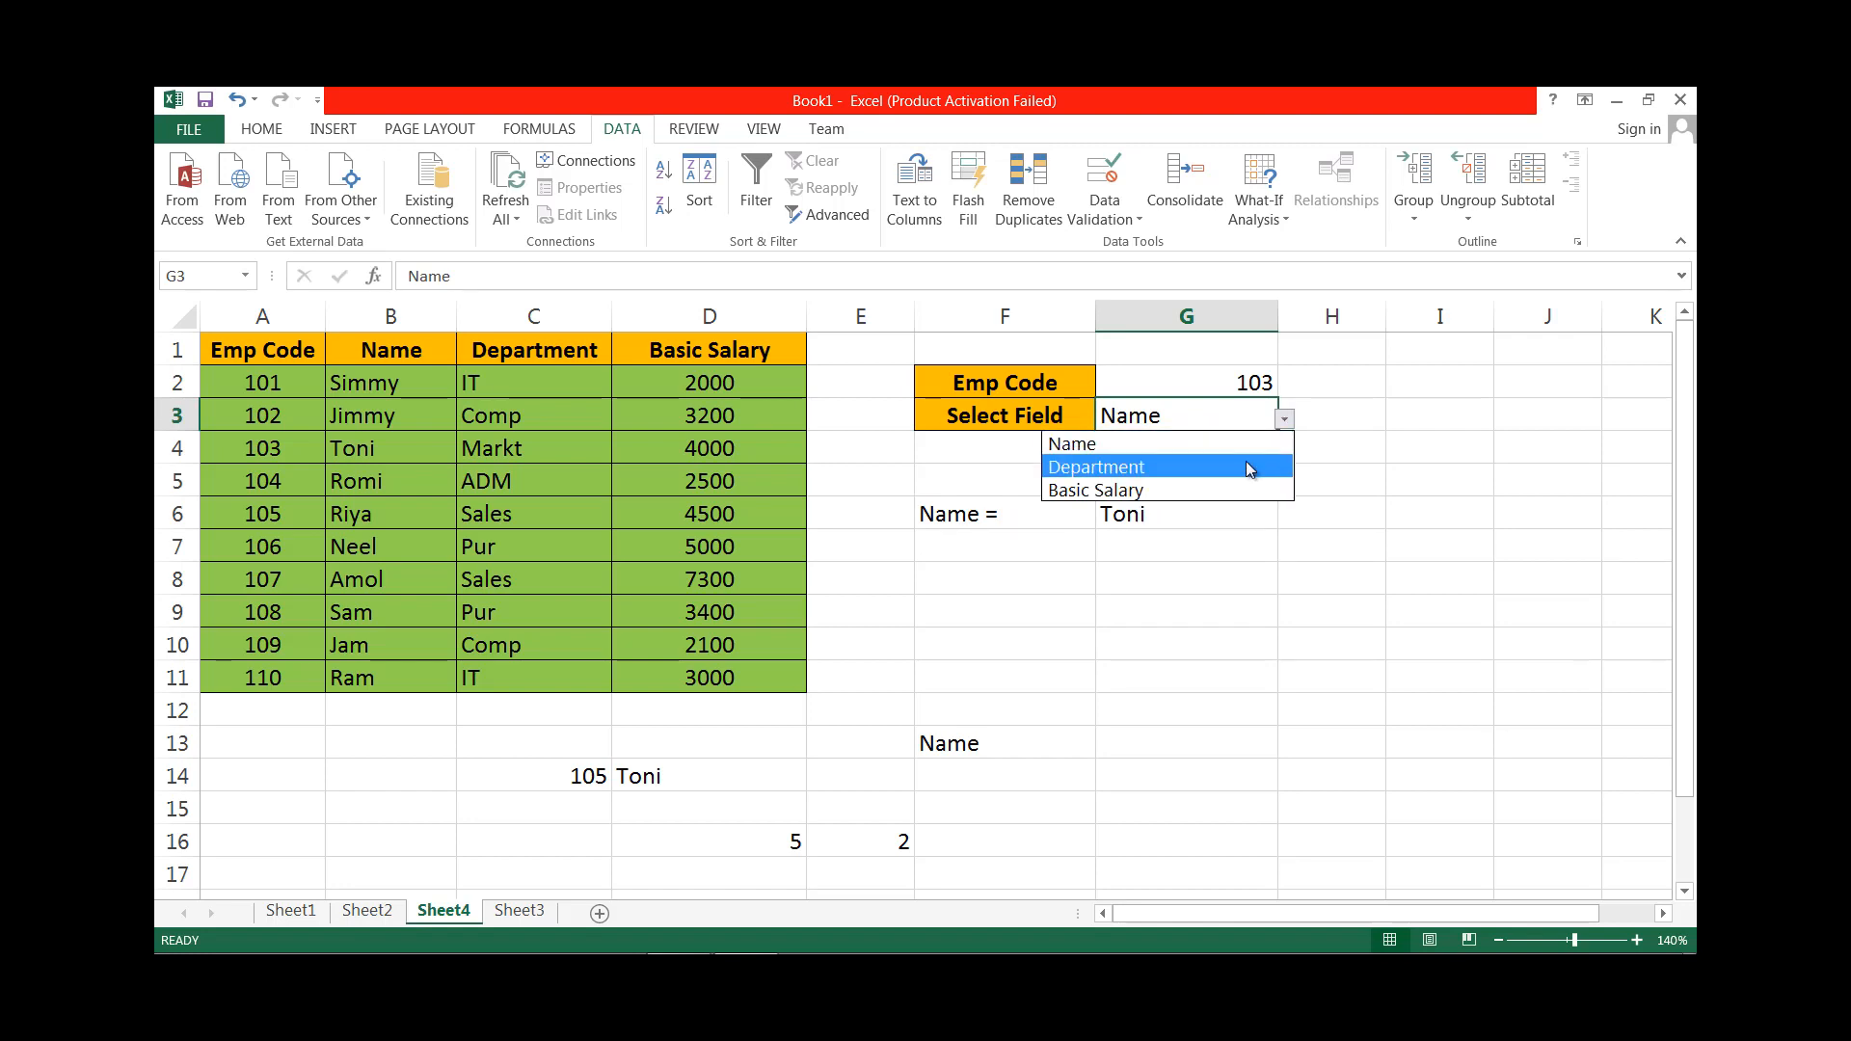
pyautogui.click(1248, 469)
# Choose employee code 107 in G2 and check the G6 result against that employee's row in the table.
pyautogui.click(1265, 386)
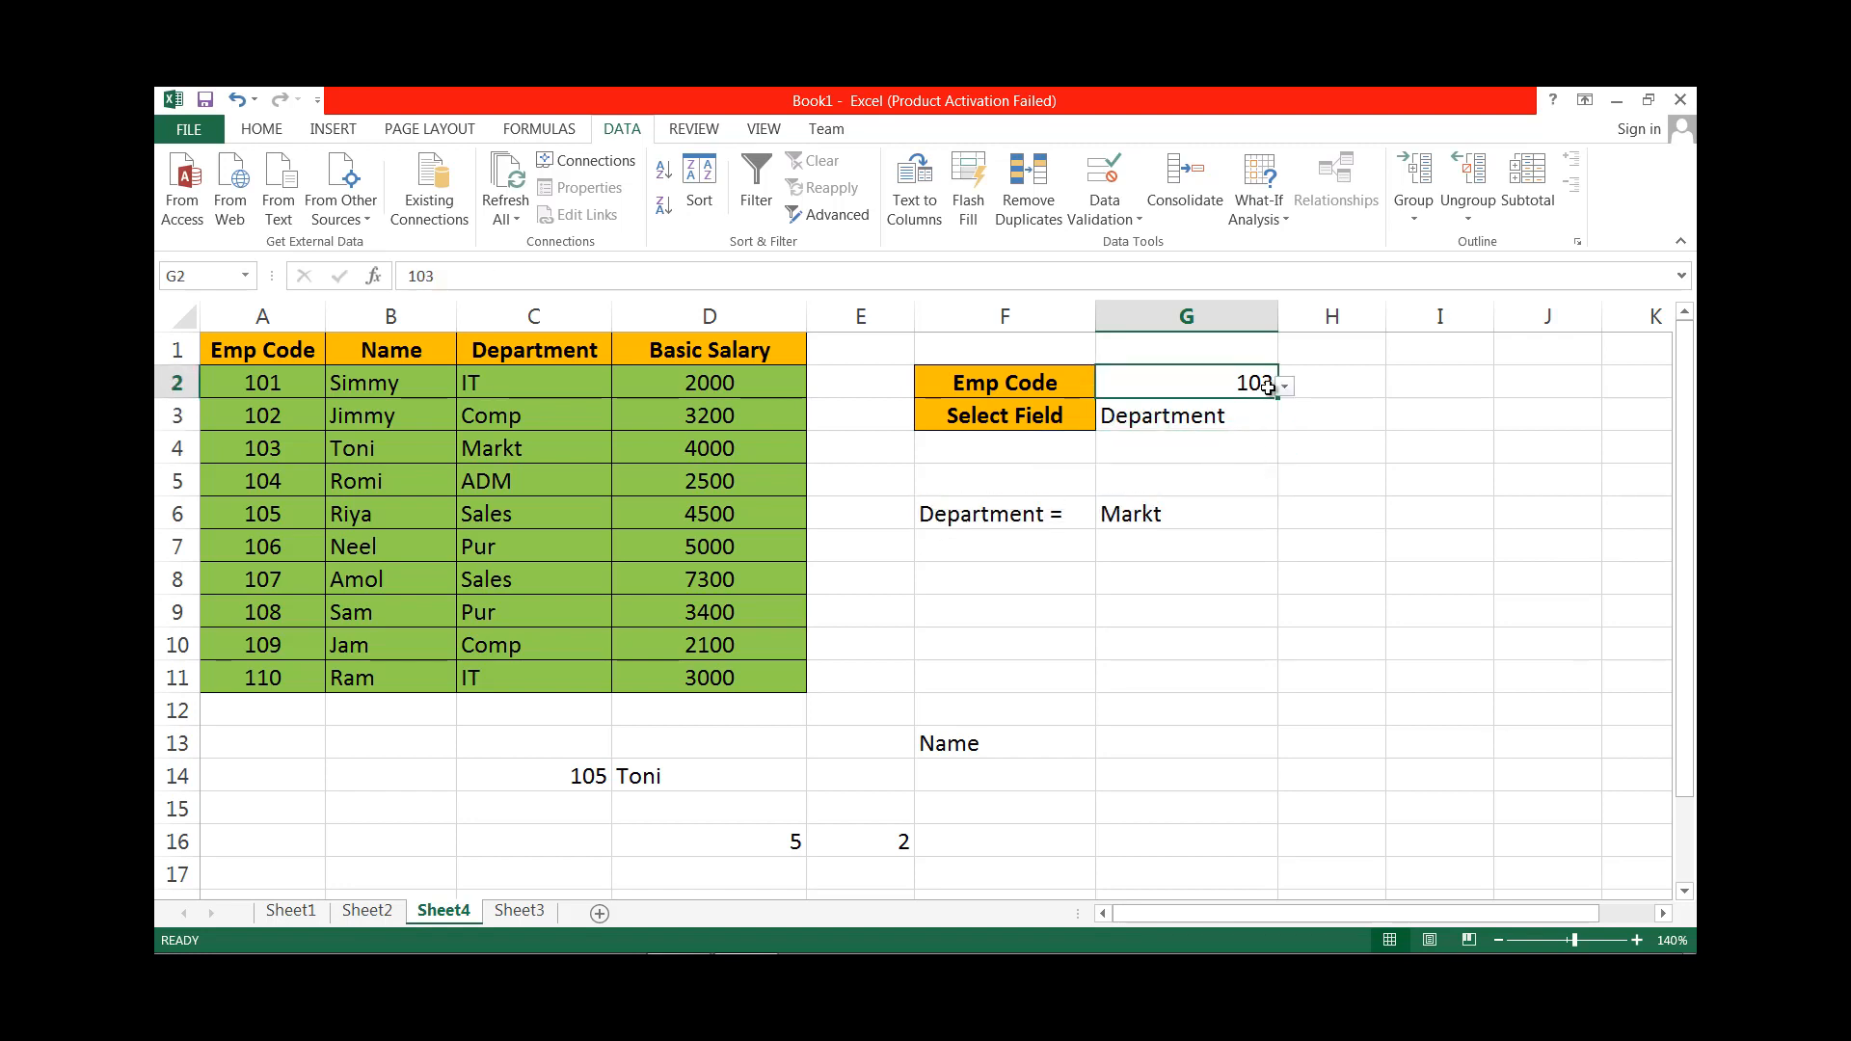
pyautogui.click(1284, 386)
pyautogui.click(1170, 500)
pyautogui.click(268, 581)
pyautogui.click(484, 584)
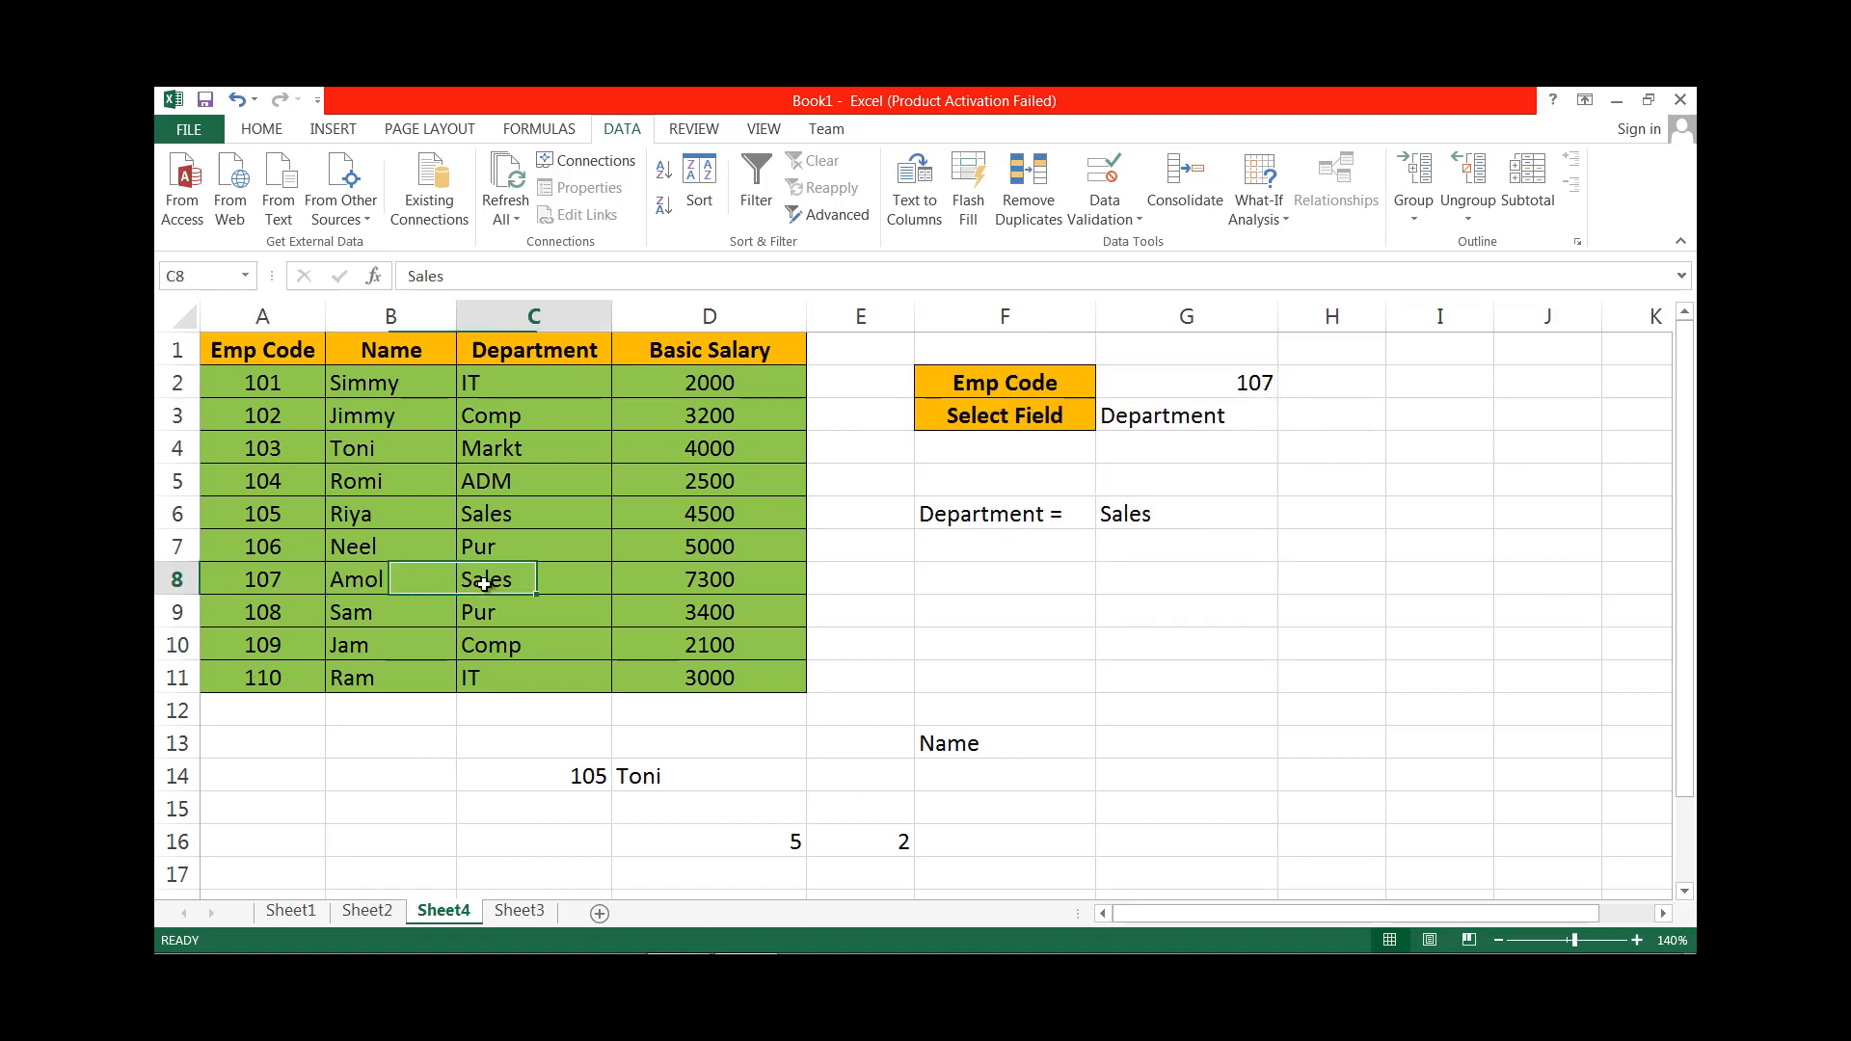
pyautogui.click(1104, 519)
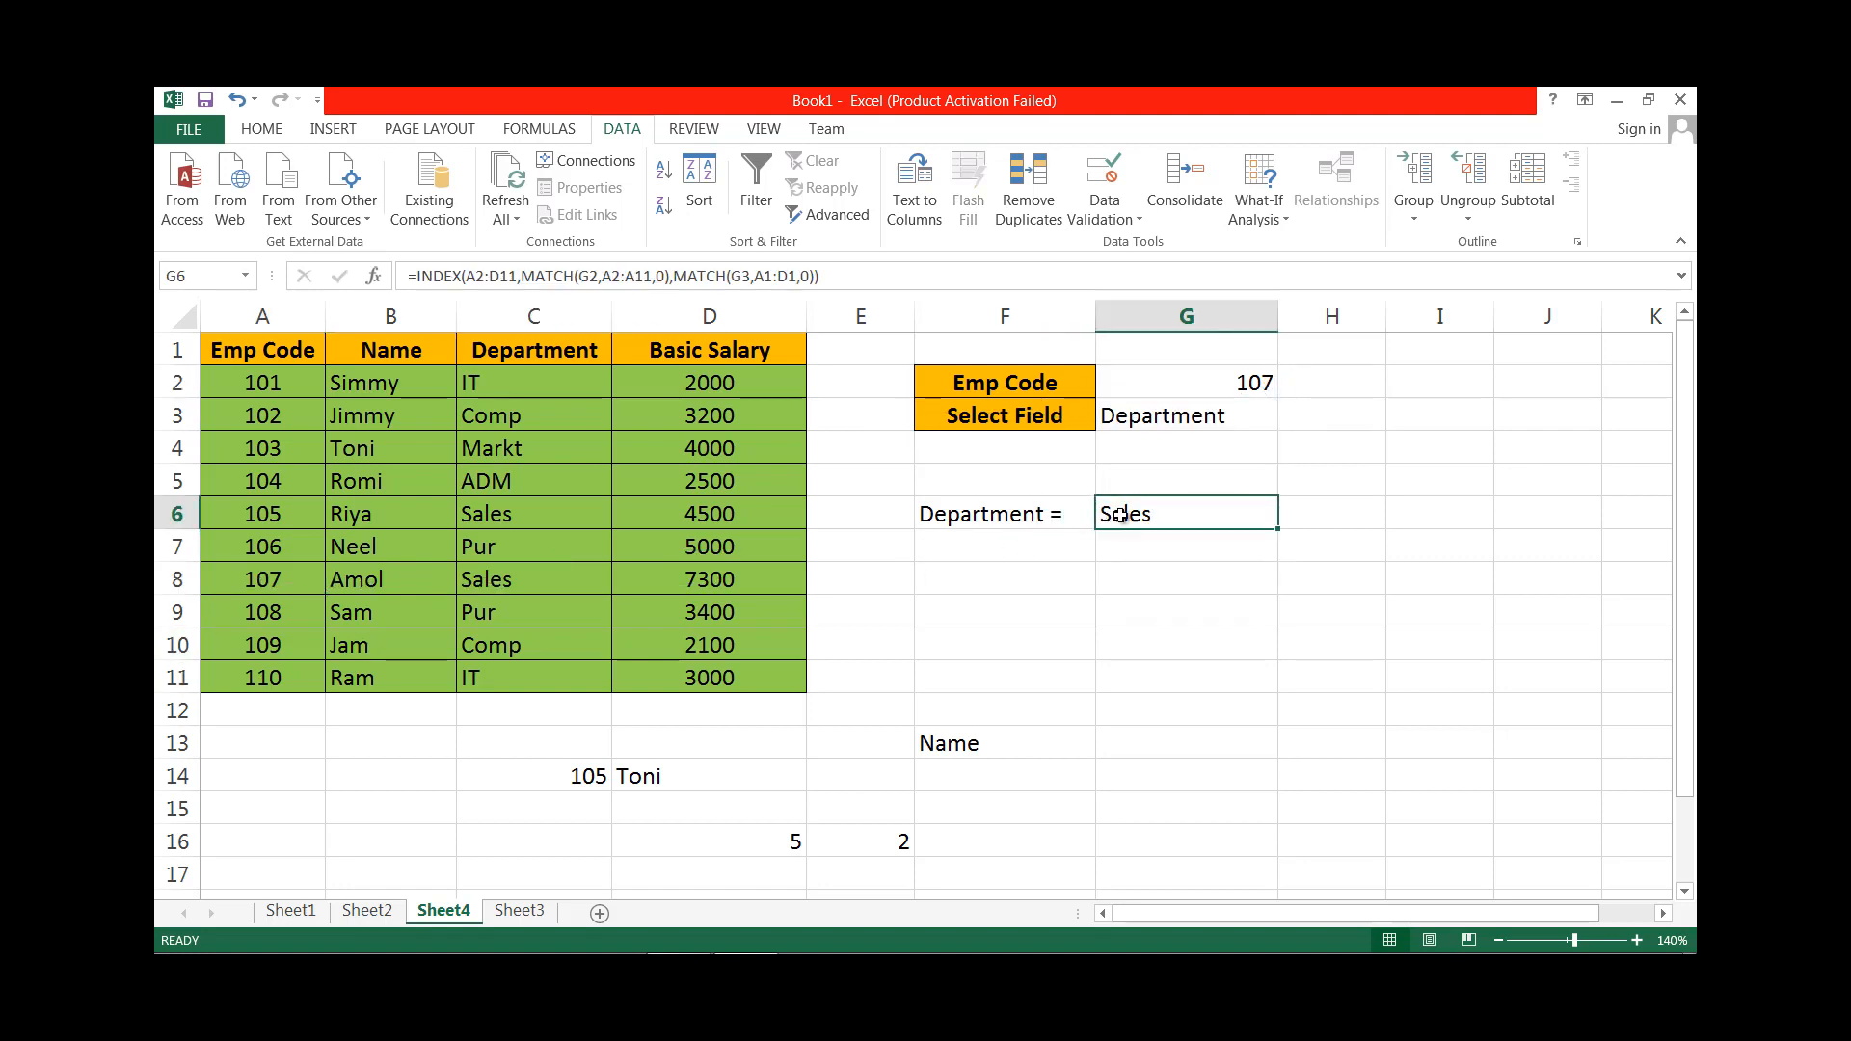
pyautogui.click(715, 590)
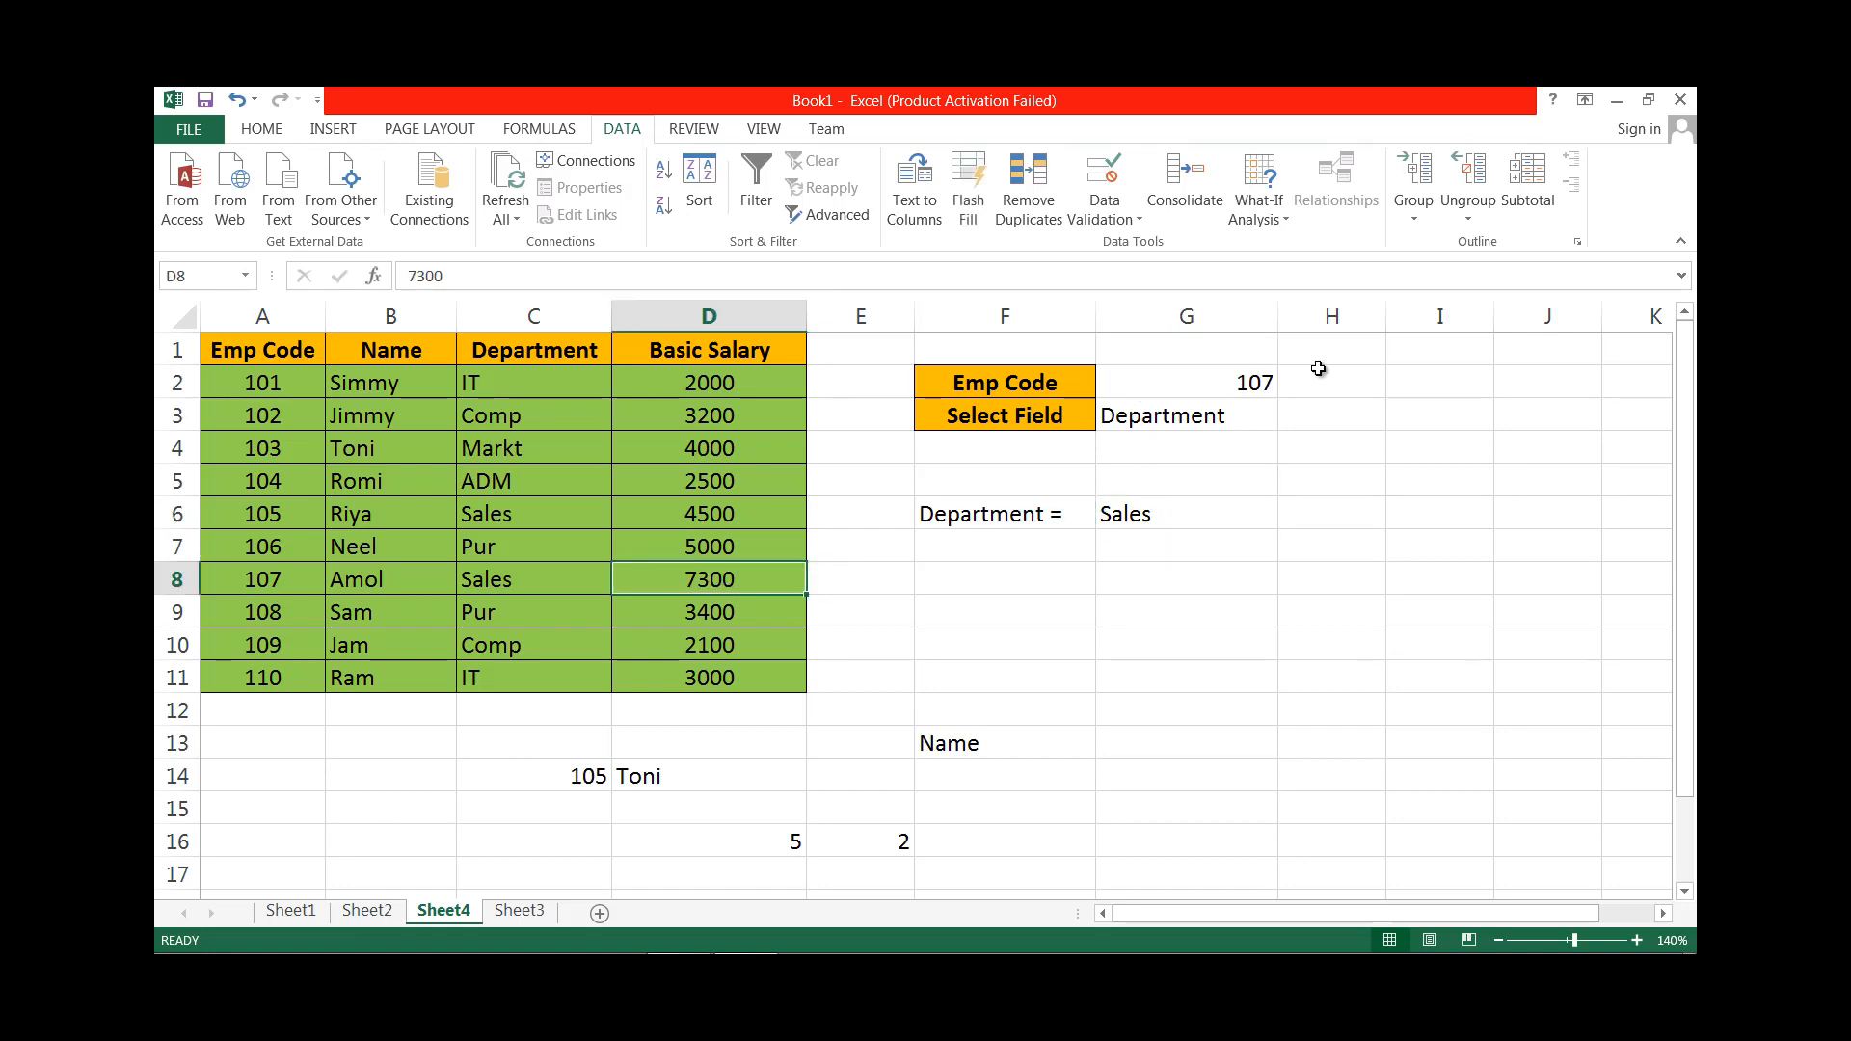
# Select Basic Salary in the G3 dropdown, check the result in G6, and dismiss the CorelDRAW advertisement.
pyautogui.click(1251, 417)
pyautogui.click(1282, 421)
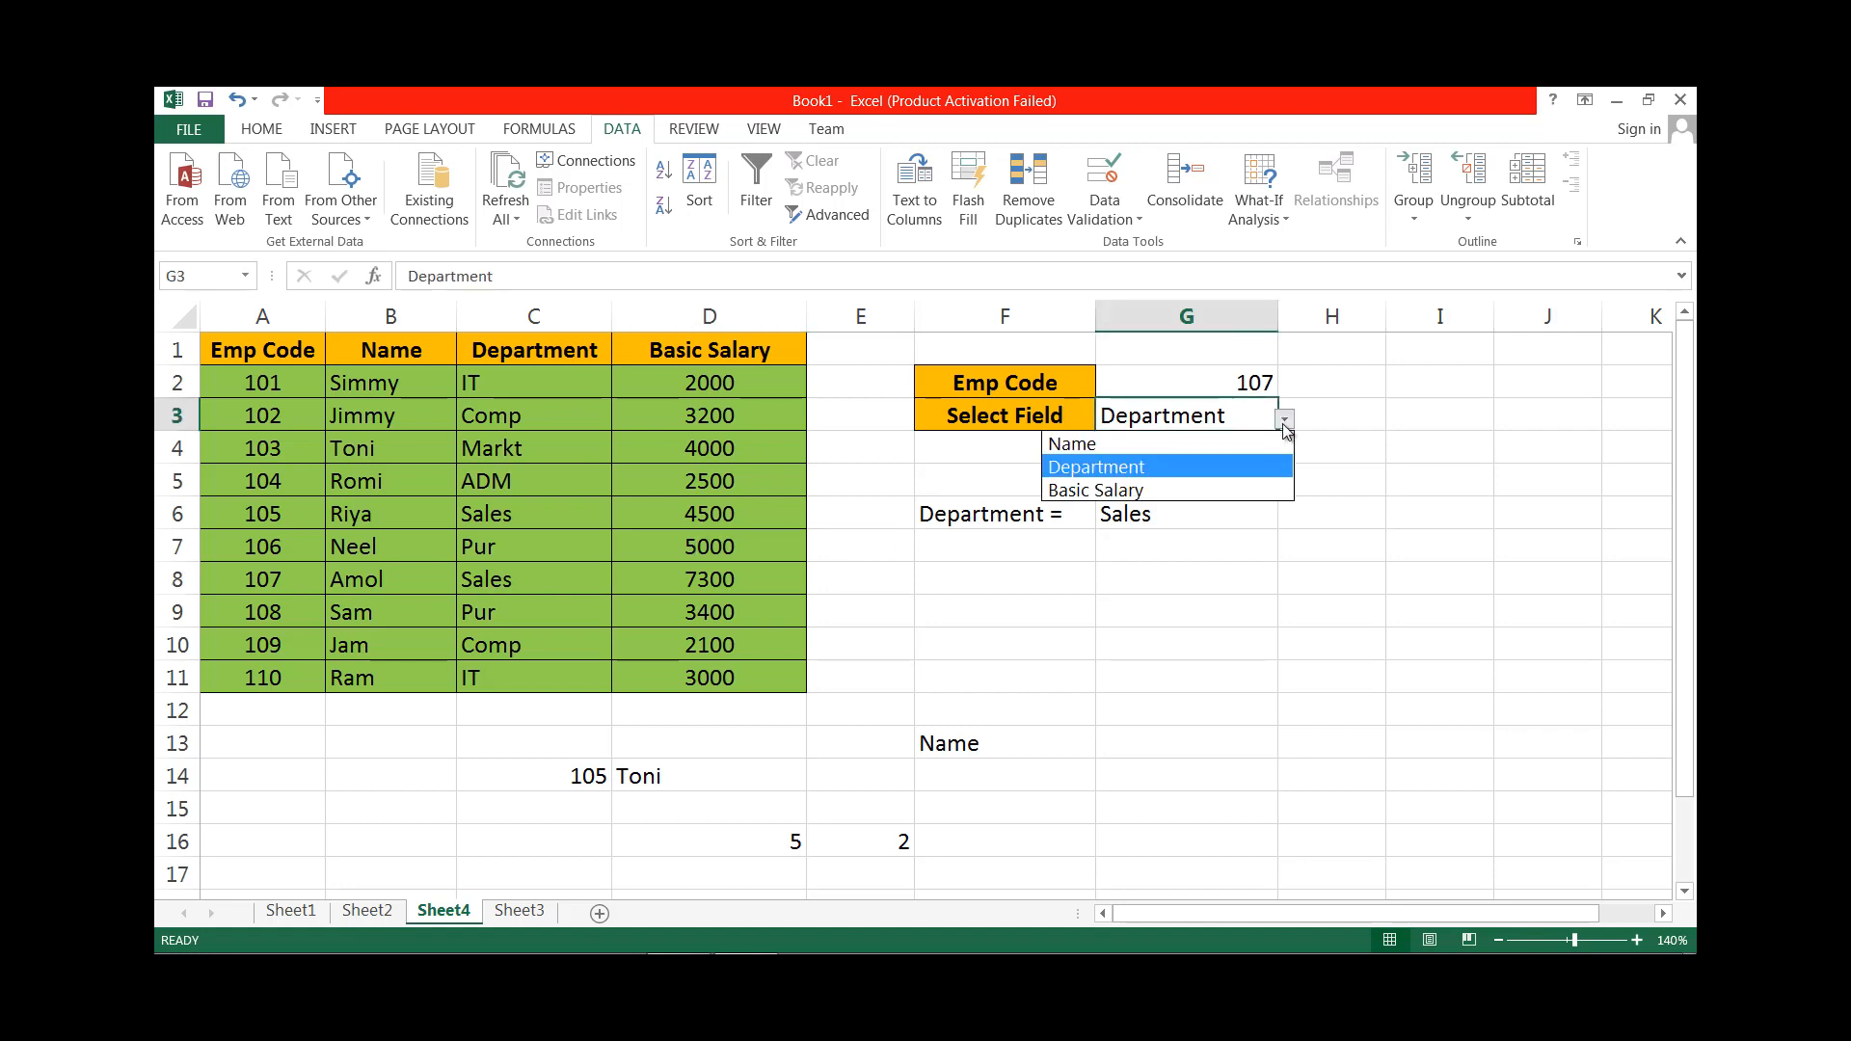
pyautogui.click(1226, 489)
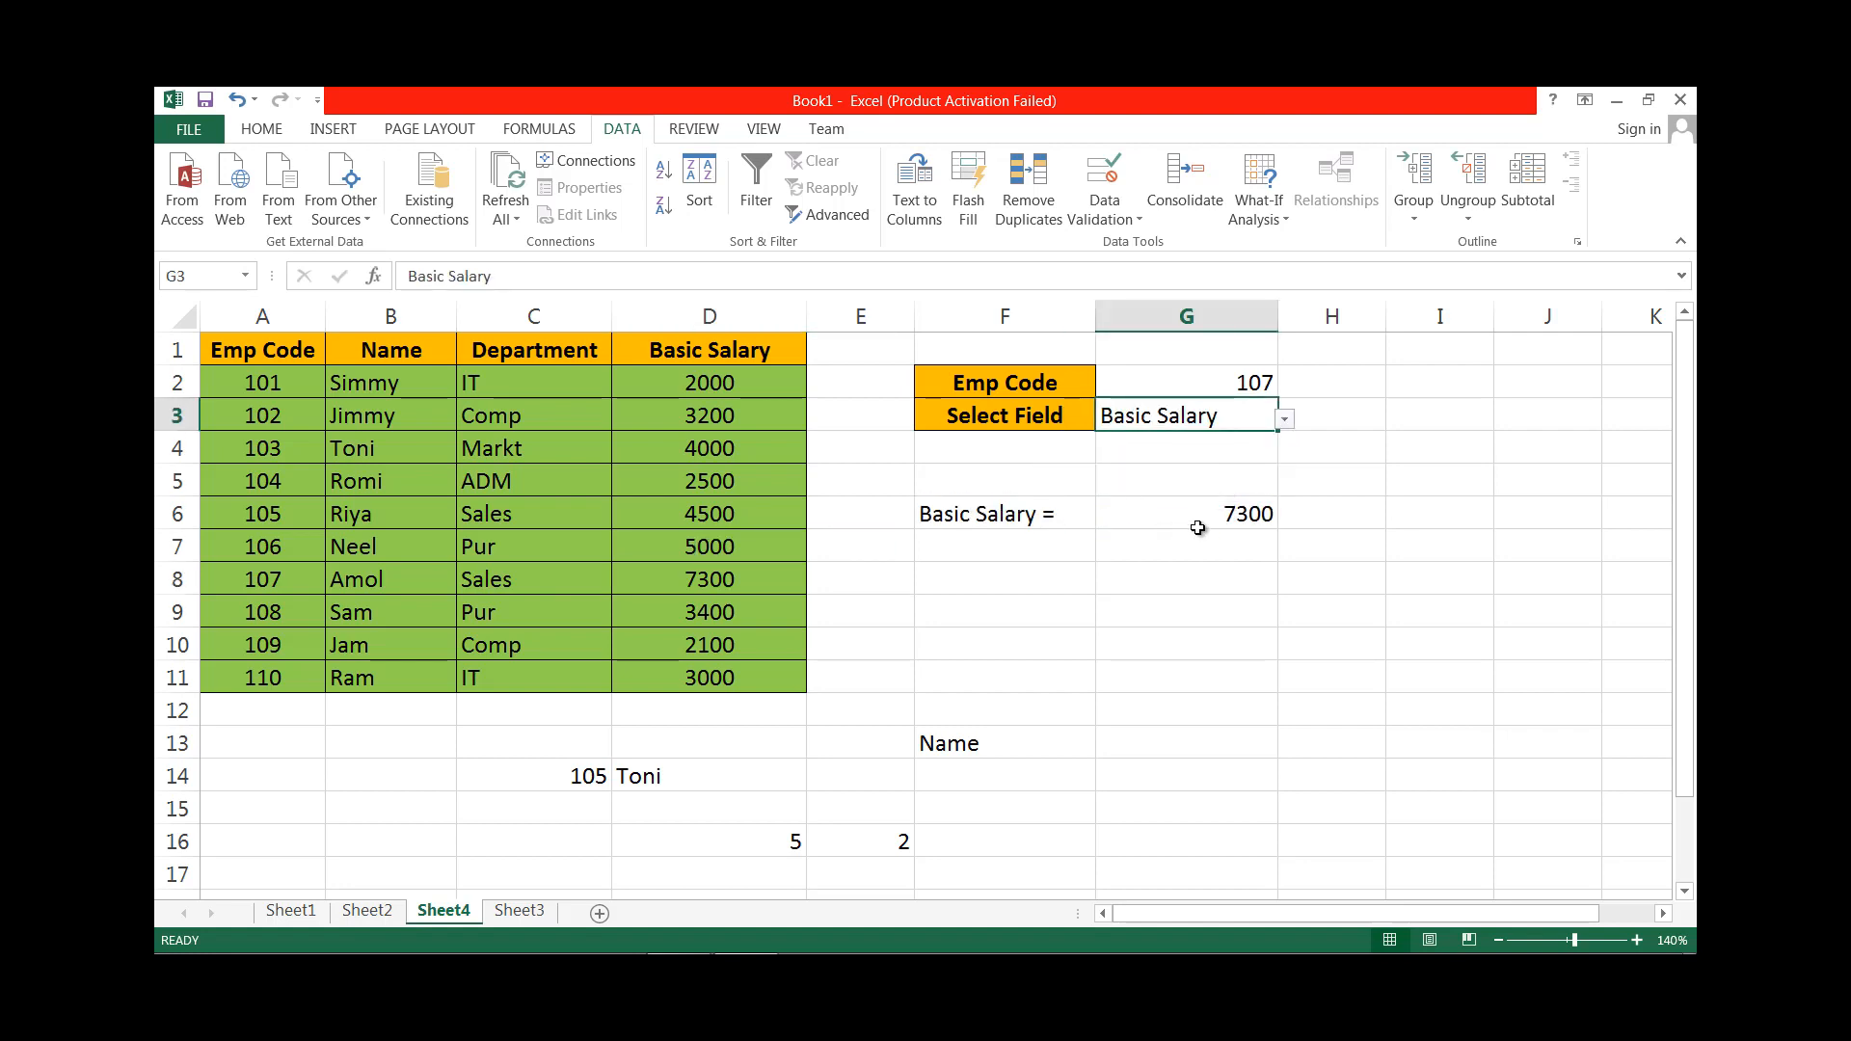
pyautogui.click(1221, 521)
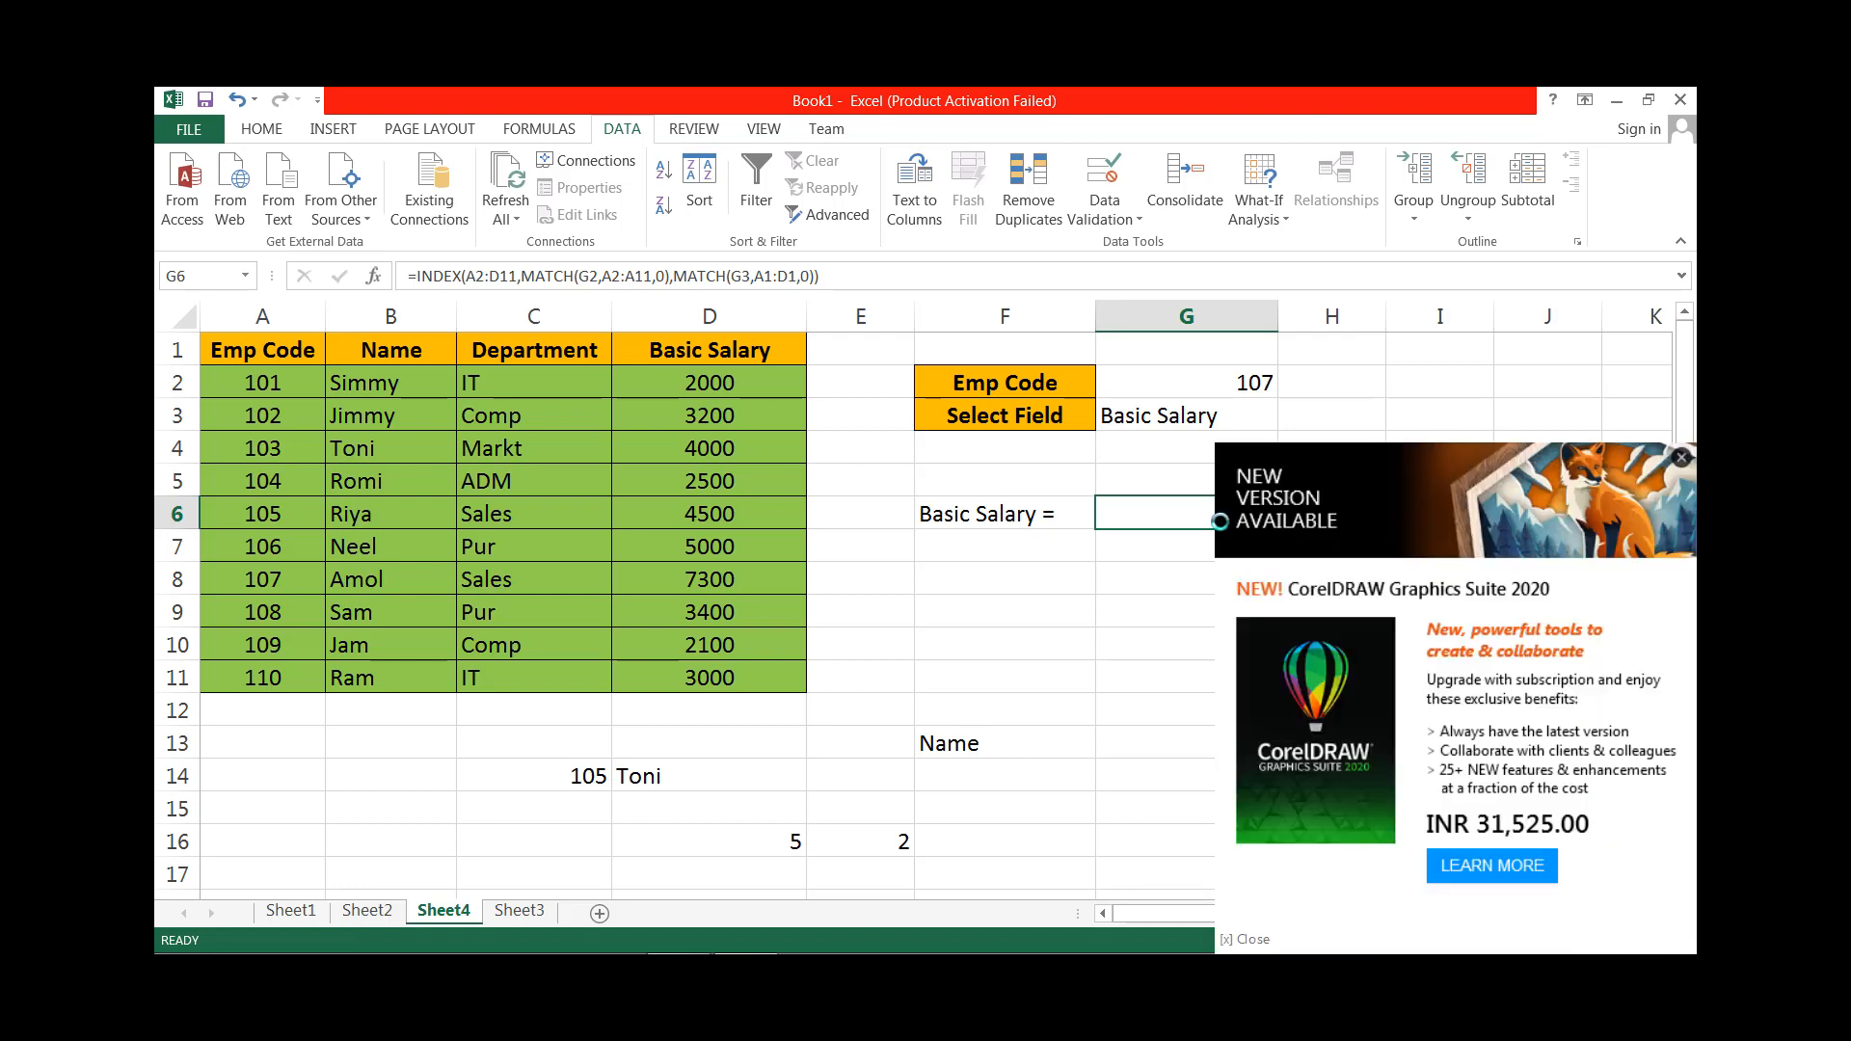
pyautogui.click(1681, 459)
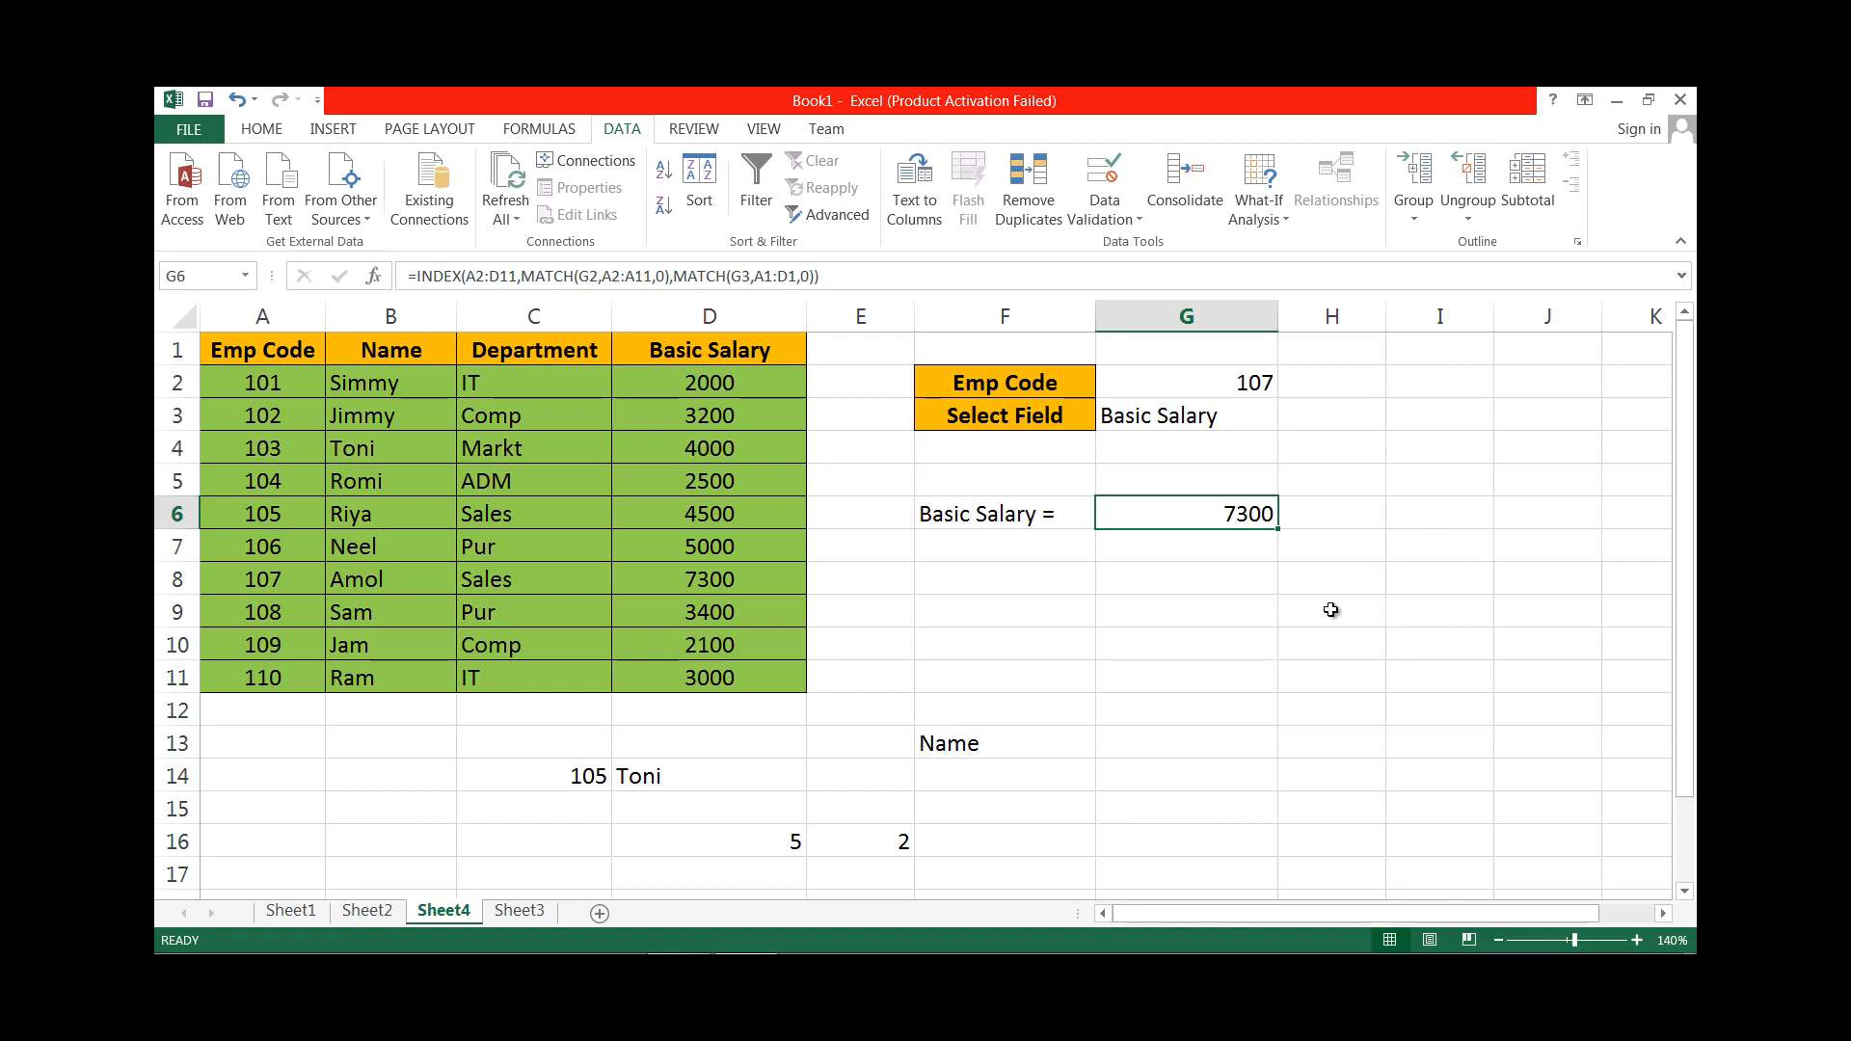